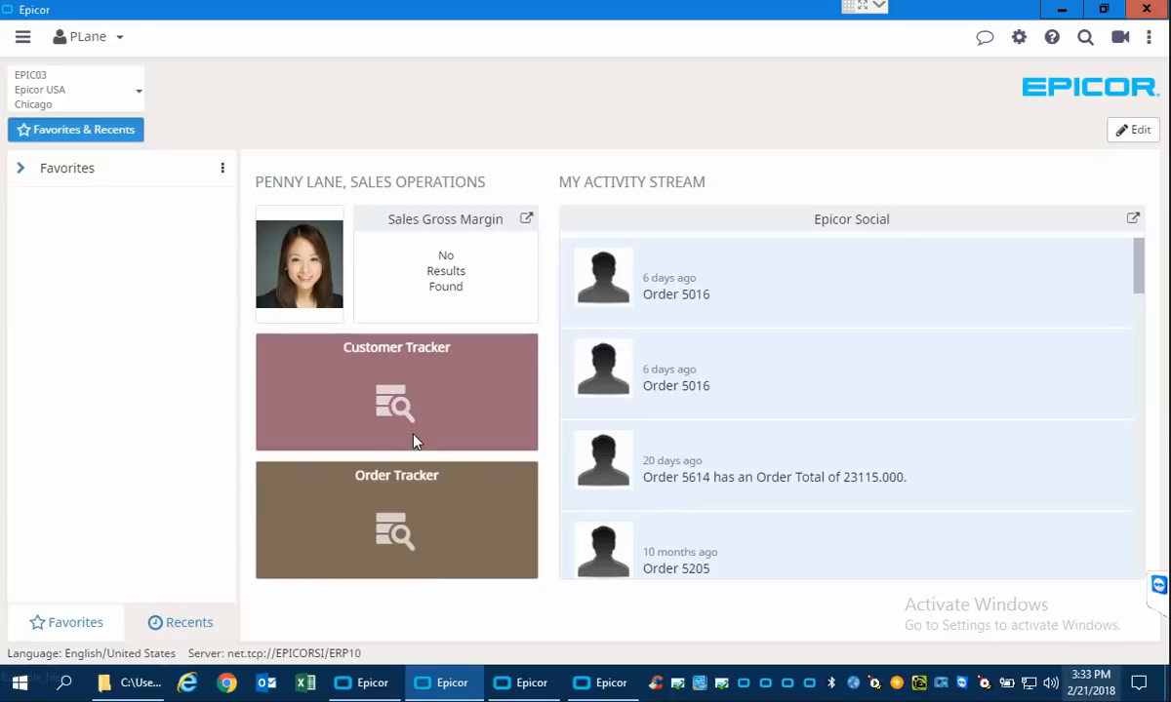
# Look through the sales operations home page's Favorites group, Epicor Social activity stream and recently used programs.
pyautogui.click(22, 172)
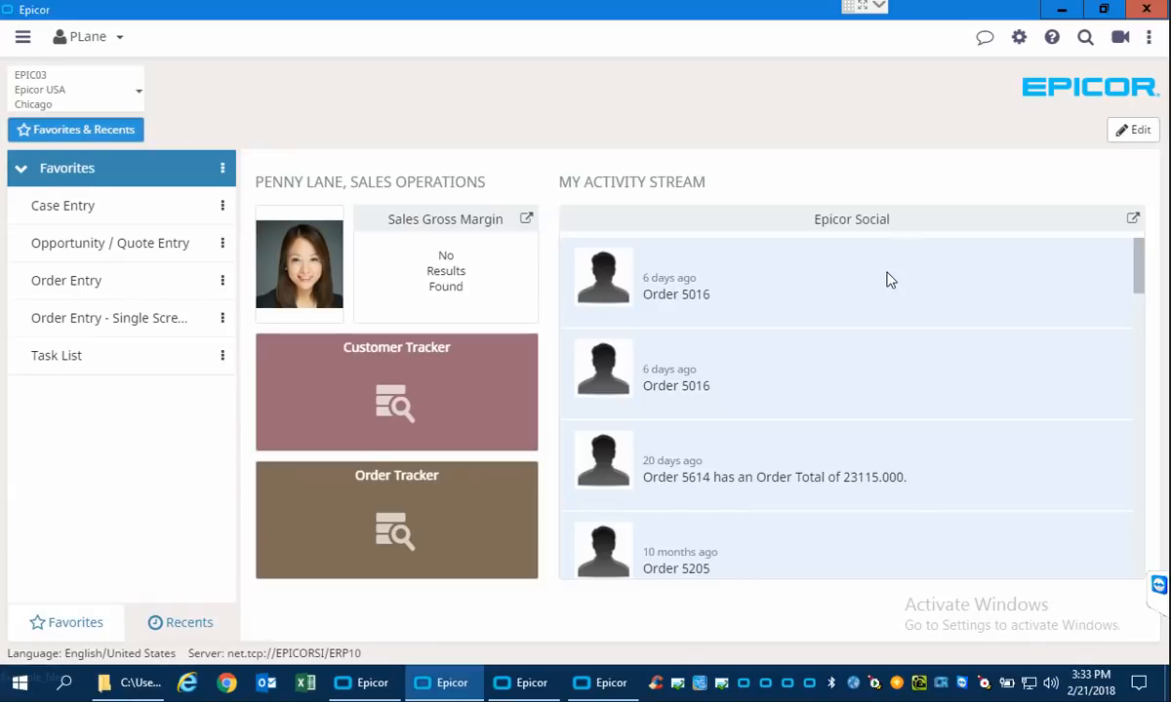
pyautogui.moveTo(1142, 281); pyautogui.dragTo(1140, 308)
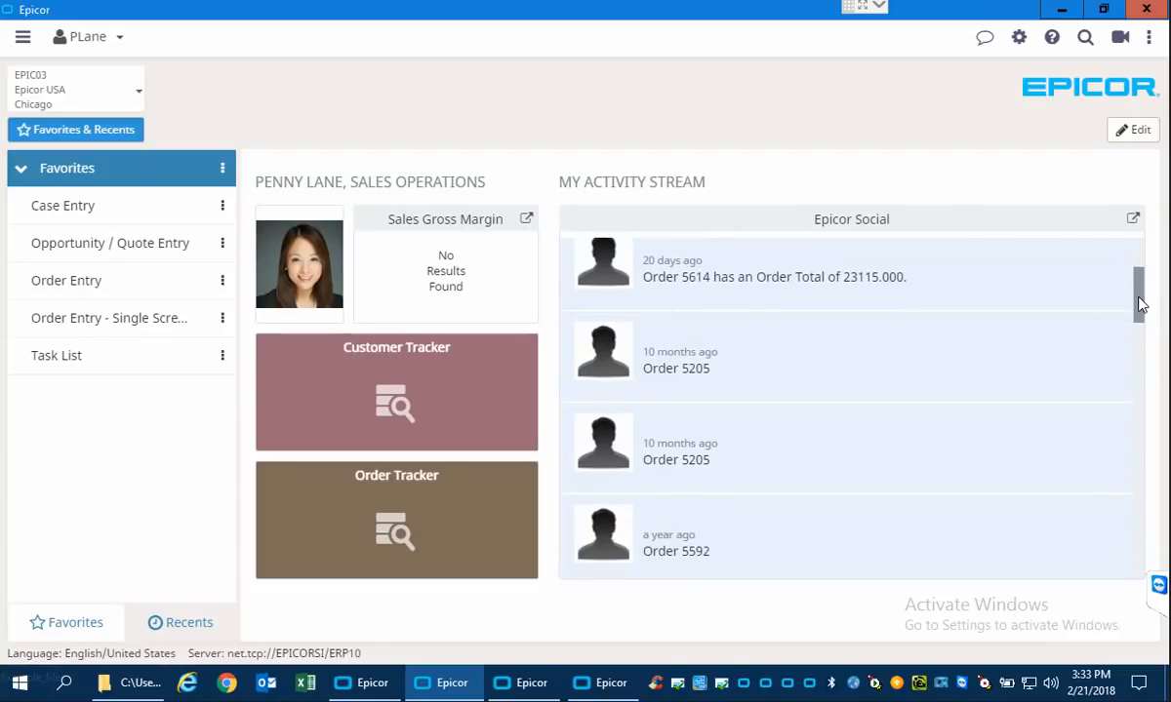
pyautogui.scroll(-2, 739, 461)
pyautogui.scroll(-3, 738, 461)
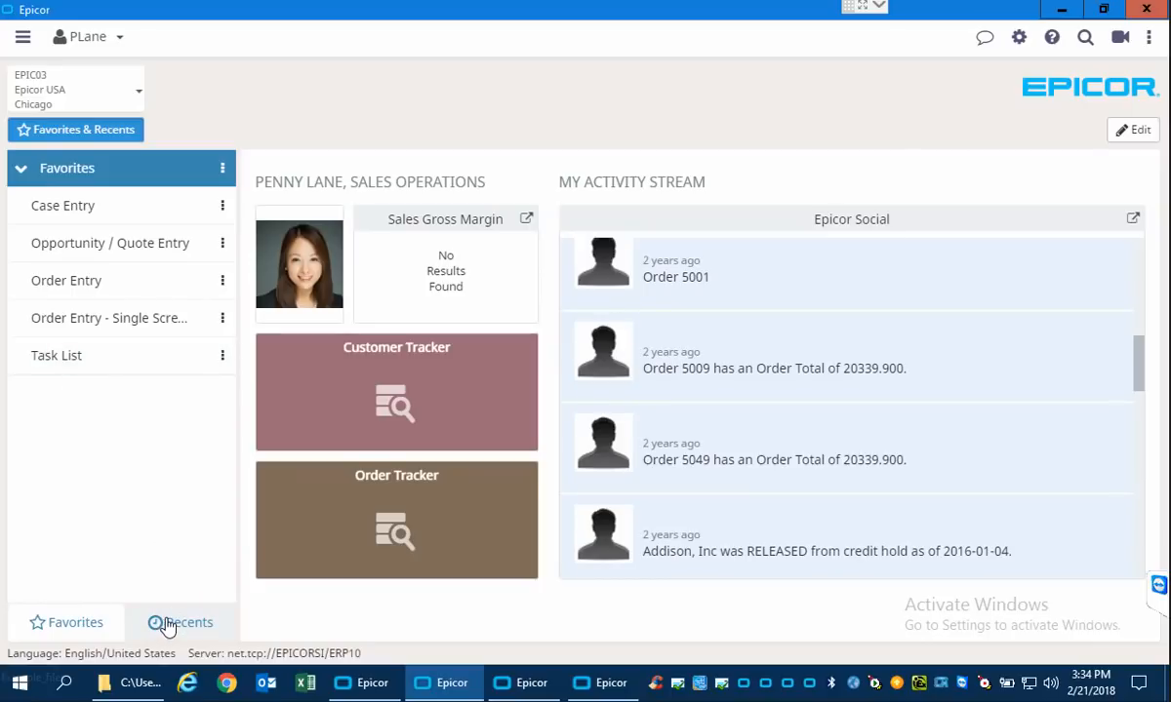
pyautogui.click(180, 622)
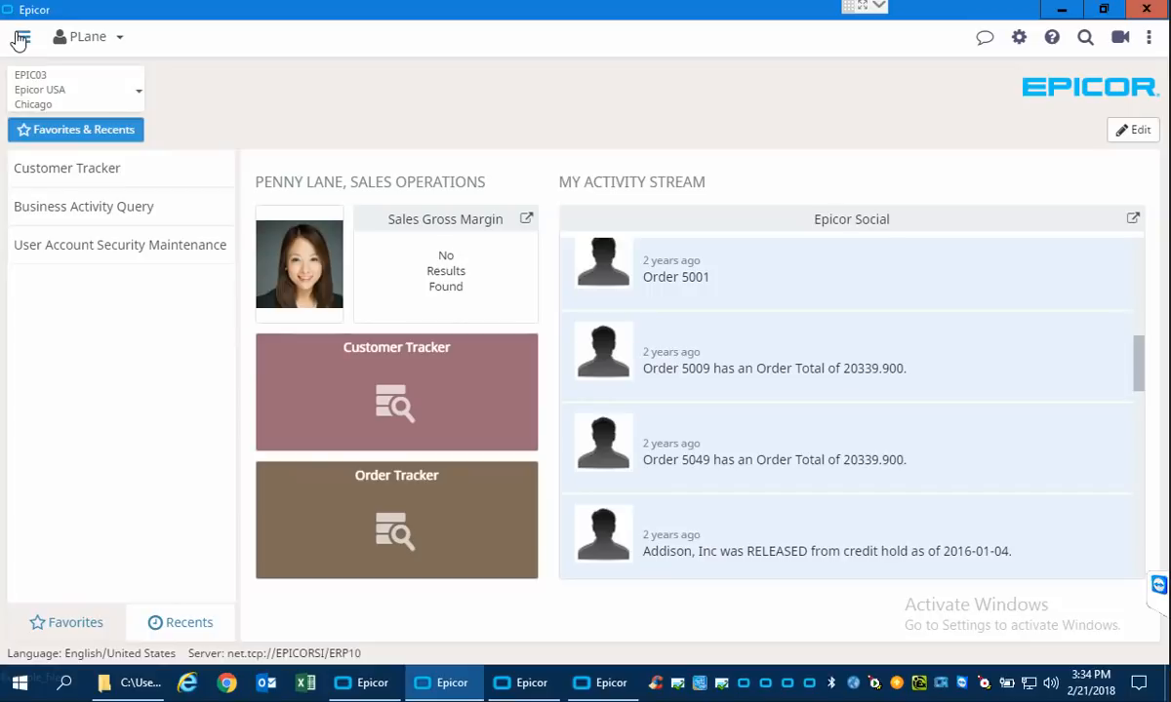
# Browse the Chicago site's modules in the main menu, expand Service Management, and close this session's window.
pyautogui.click(23, 40)
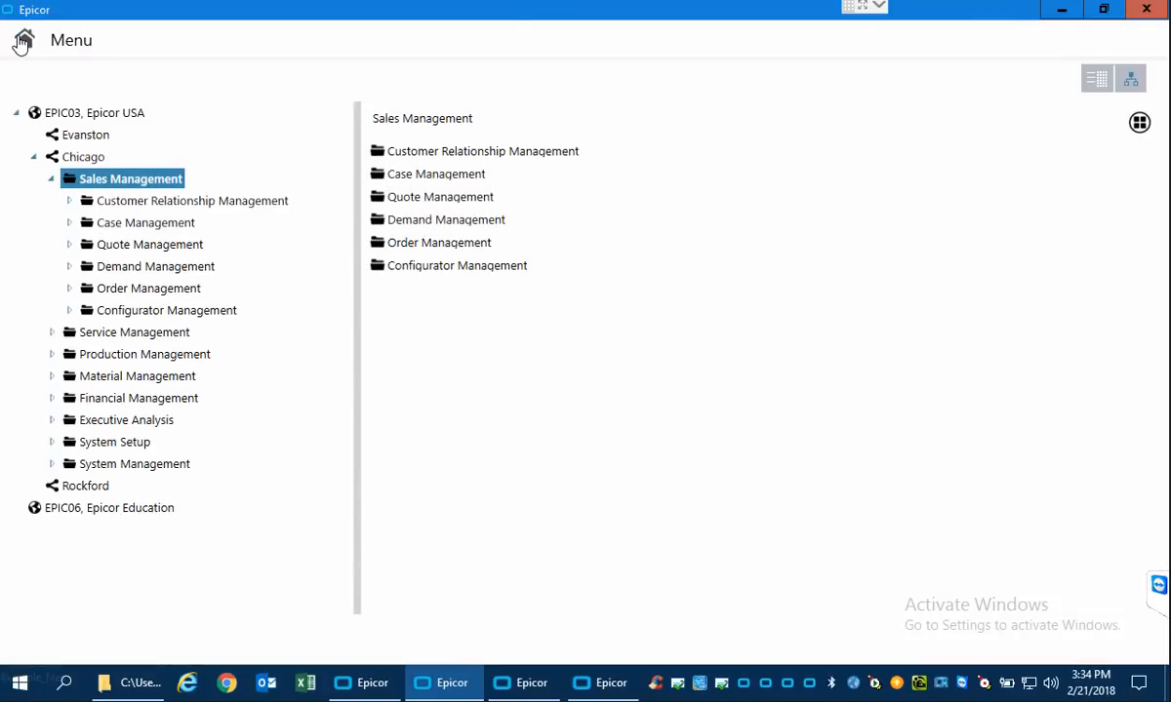
pyautogui.click(50, 179)
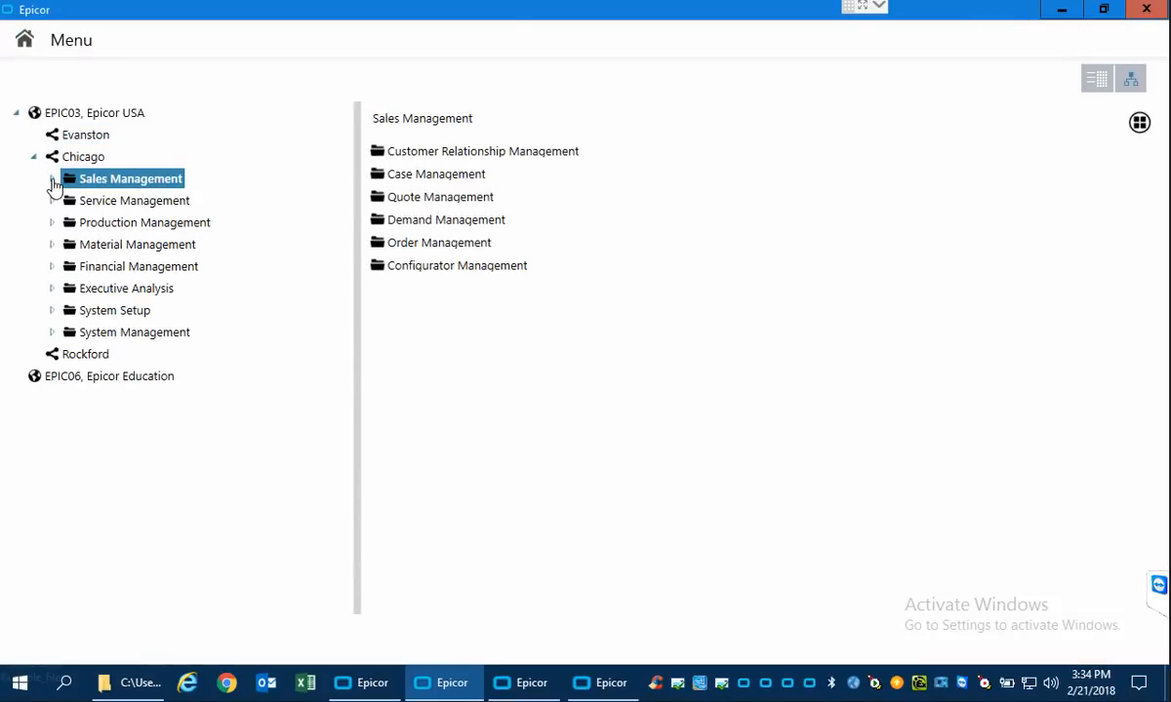
pyautogui.click(36, 157)
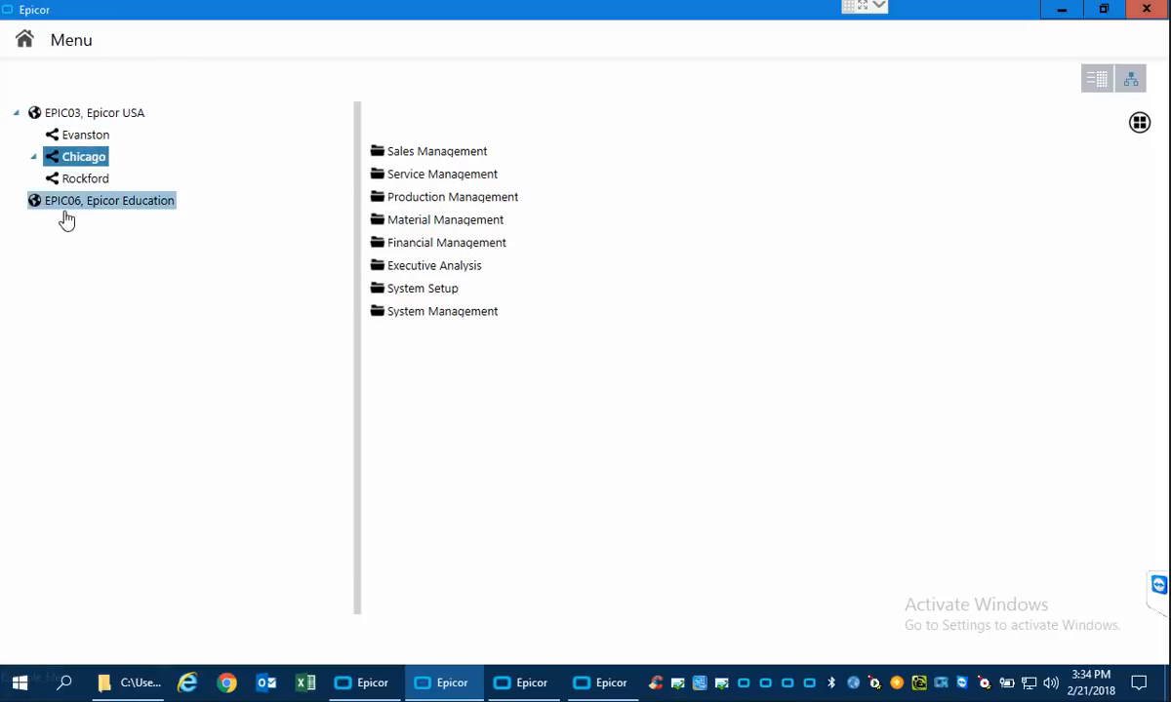
pyautogui.click(35, 160)
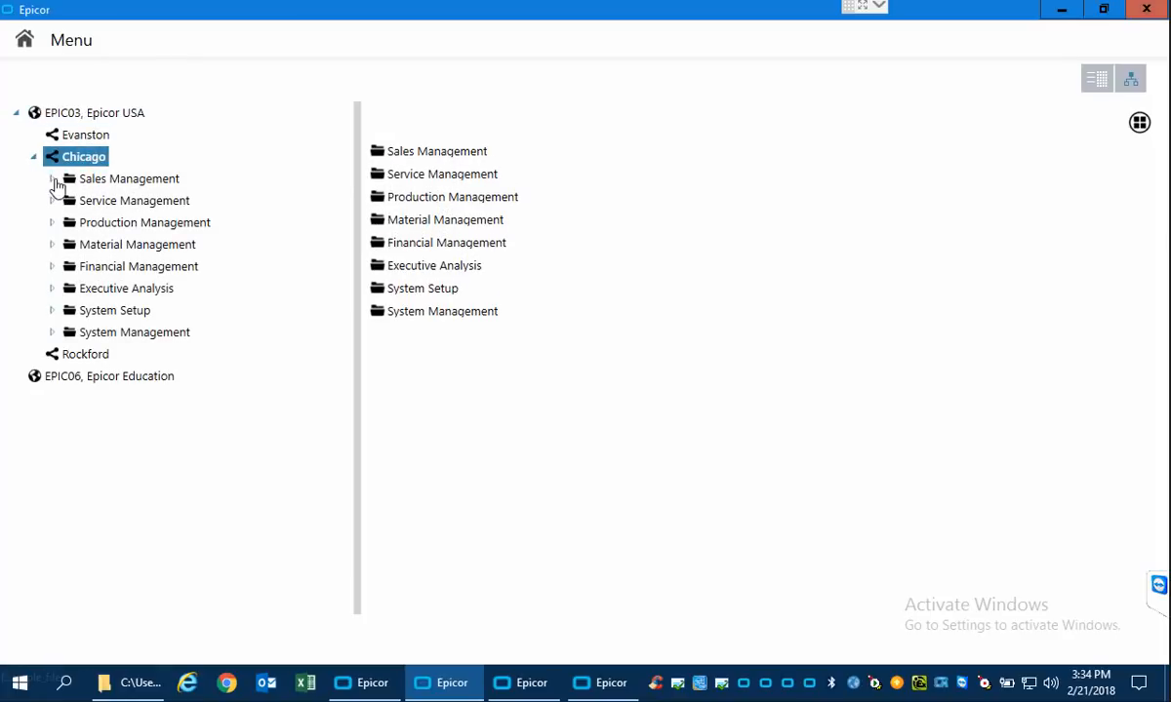
pyautogui.click(53, 203)
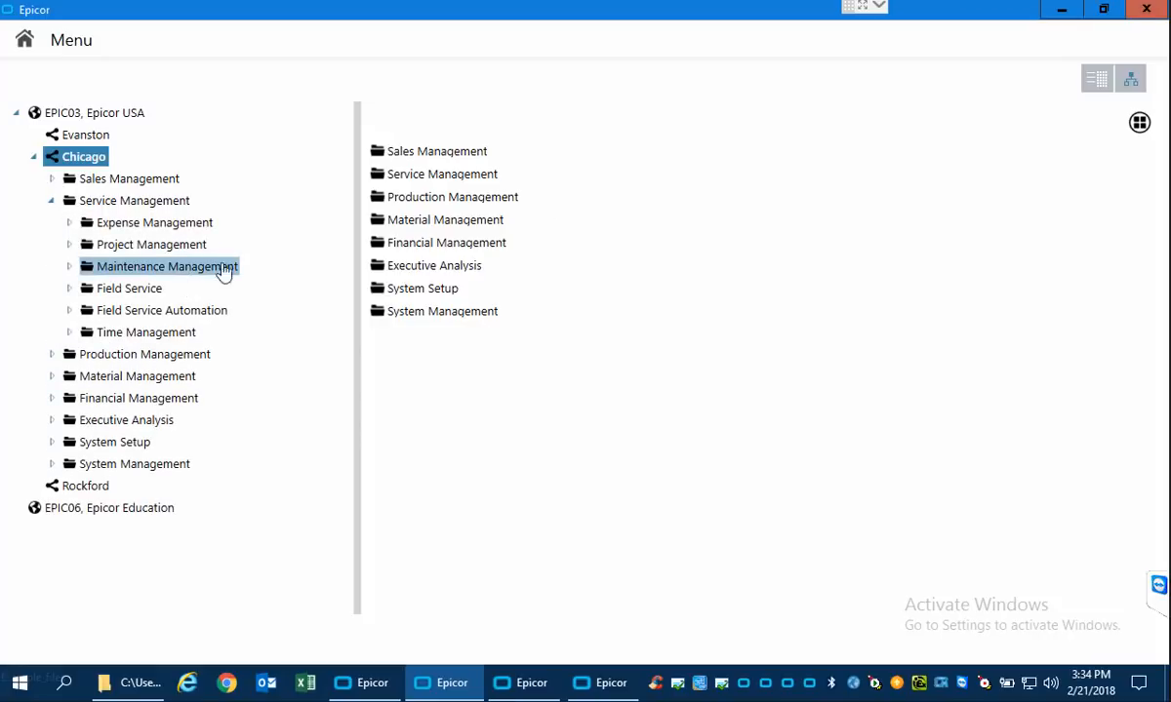
pyautogui.click(1147, 12)
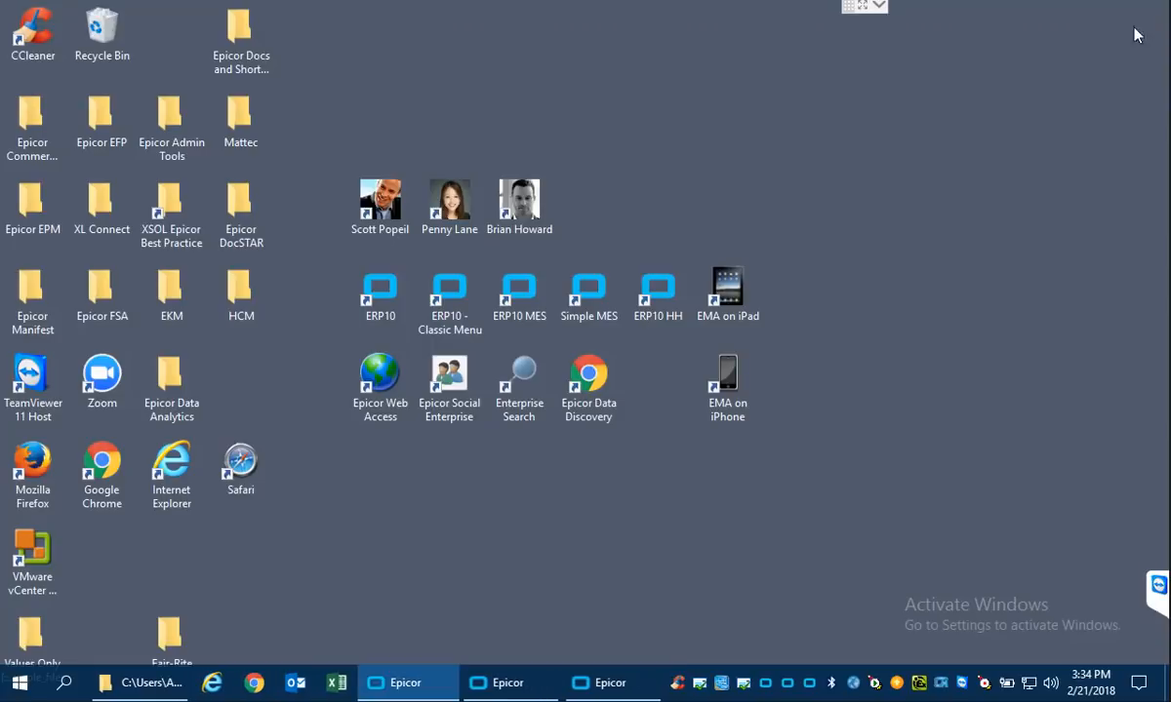
# Bring up the salesperson's session with the sales dashboard and expand its Favorites group.
pyautogui.click(484, 685)
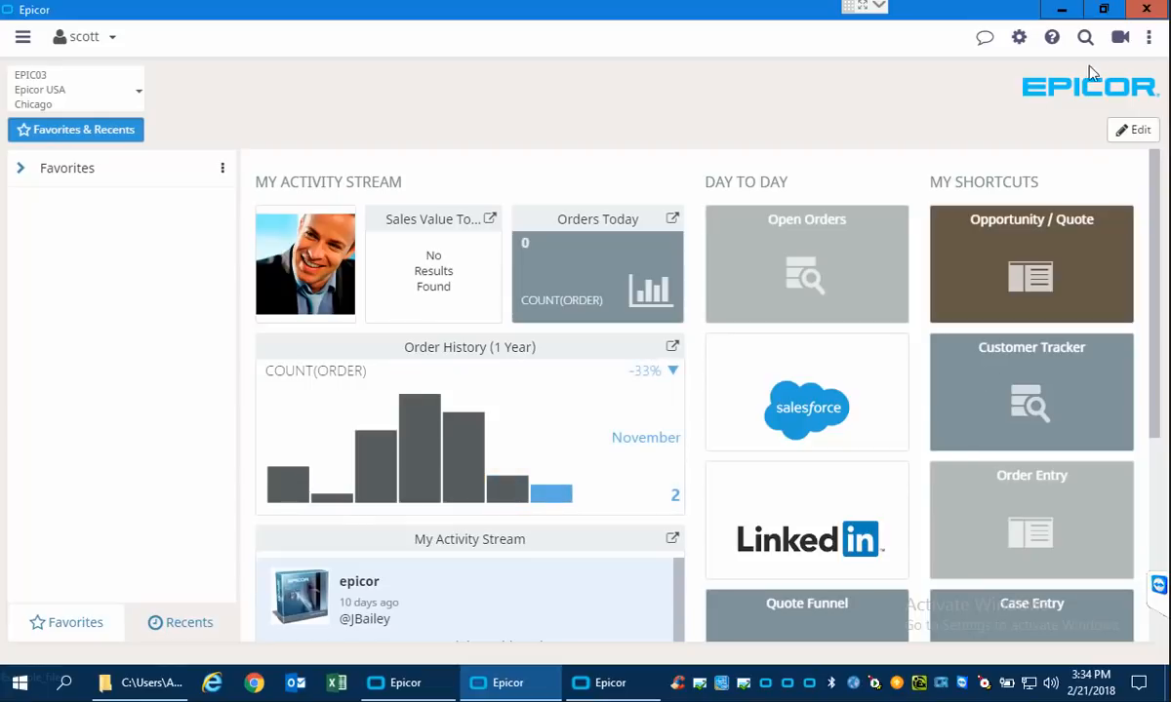
pyautogui.click(1063, 12)
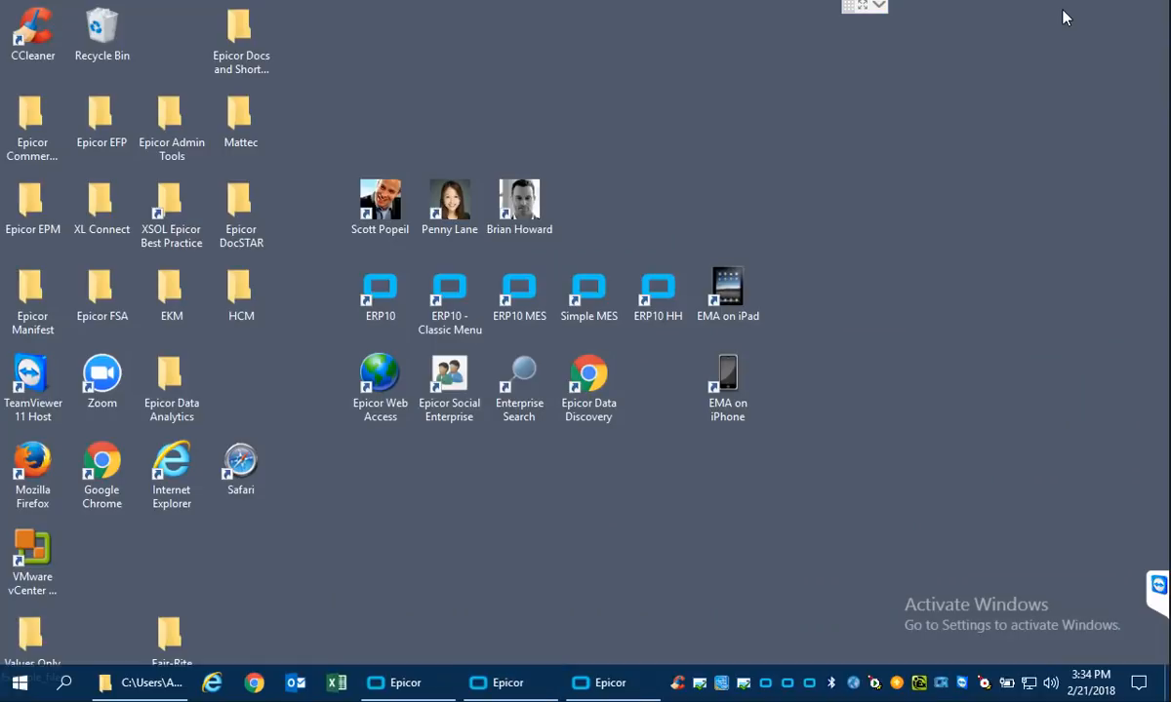
pyautogui.click(524, 688)
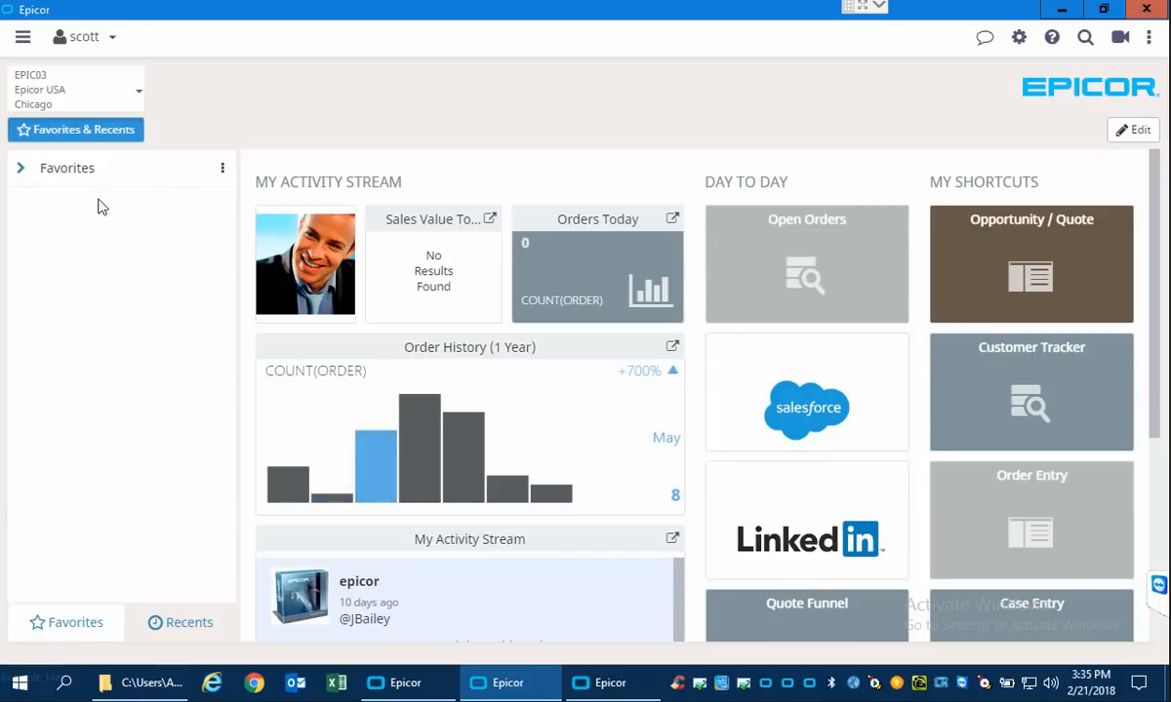
pyautogui.click(21, 172)
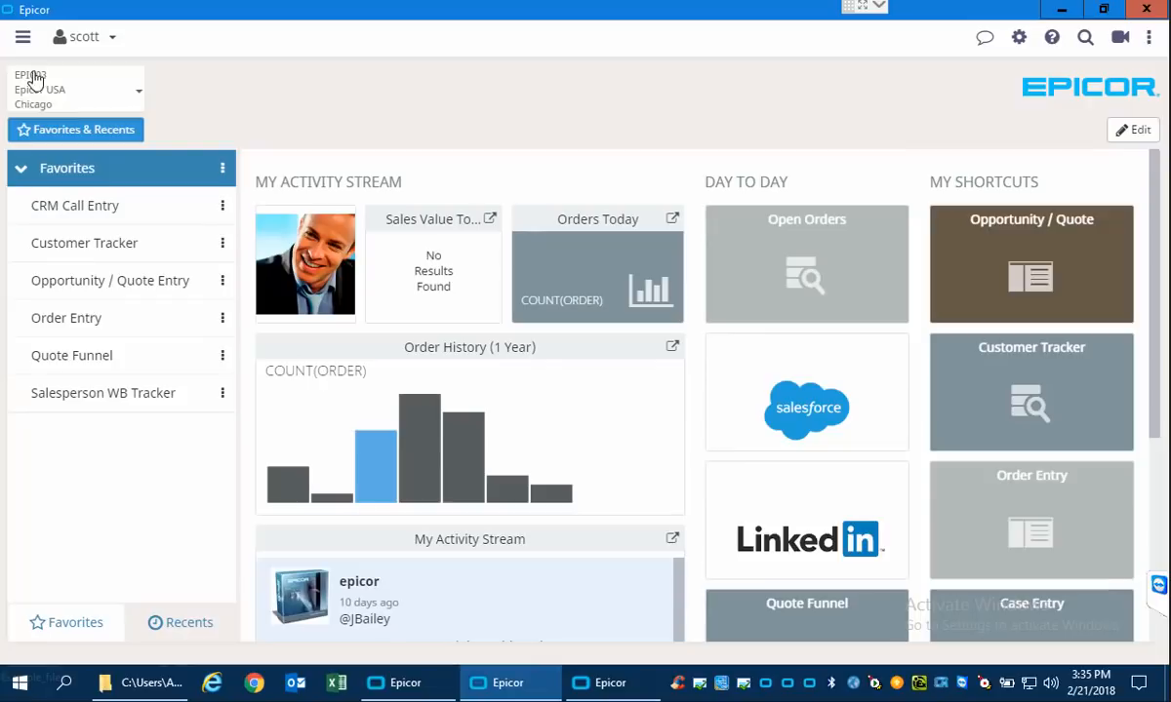
# Check the salesperson's main menu, collapse the Chicago site's module tree, and return to the home page.
pyautogui.click(17, 39)
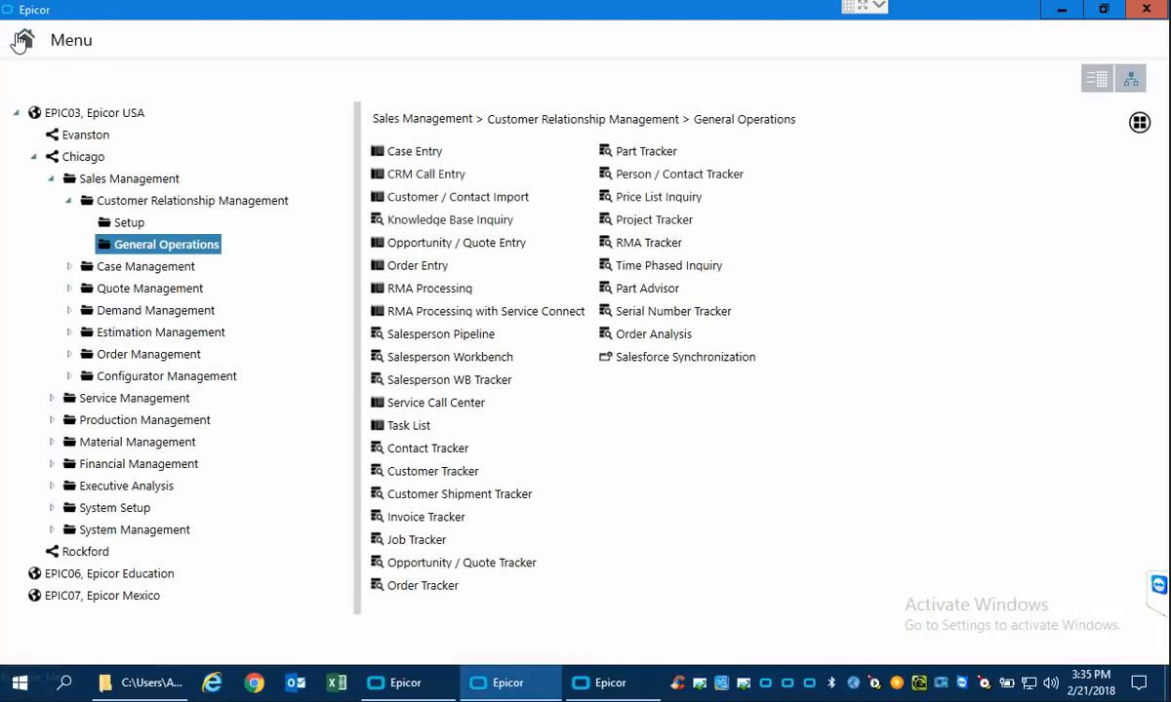
pyautogui.click(39, 159)
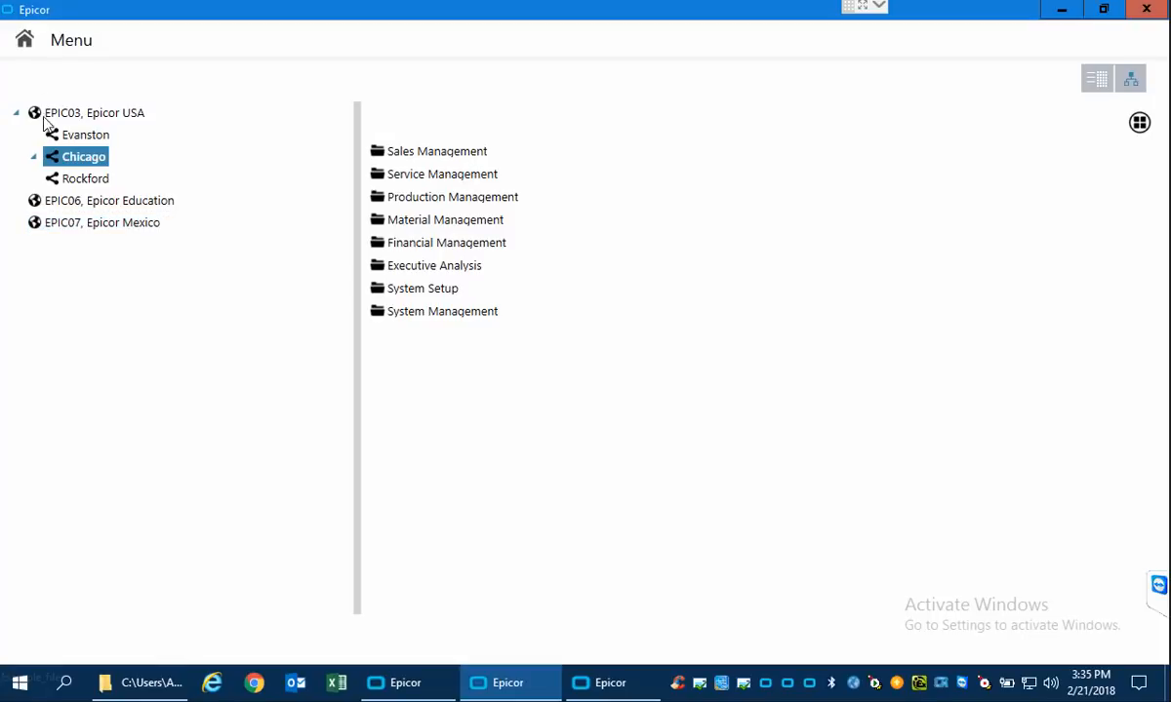
pyautogui.click(25, 44)
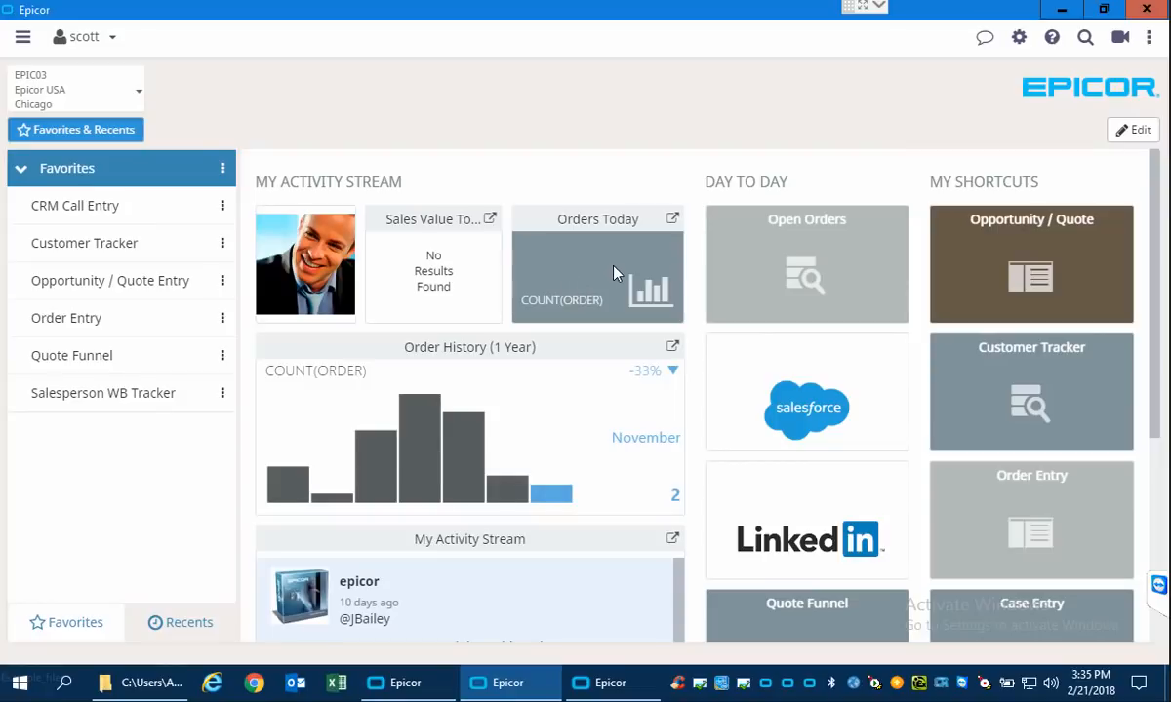
# Look over the remaining tiles on the salesperson's home page and close that session.
pyautogui.scroll(-2, 1152, 195)
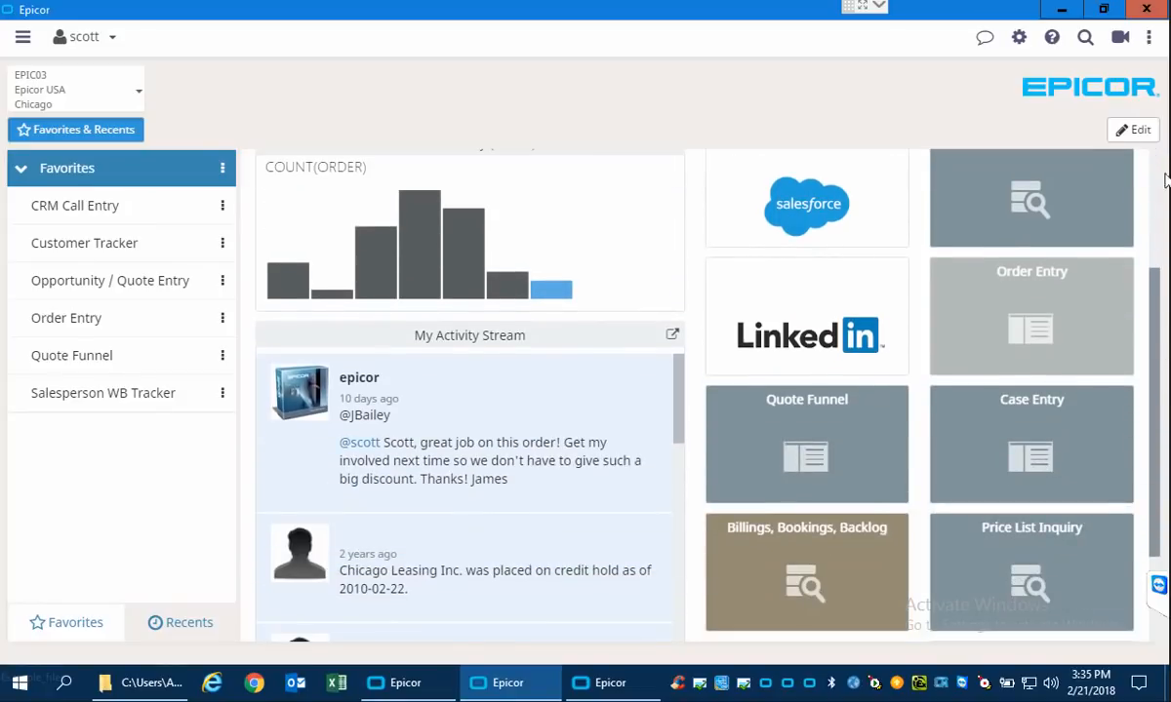
pyautogui.scroll(2, 1166, 195)
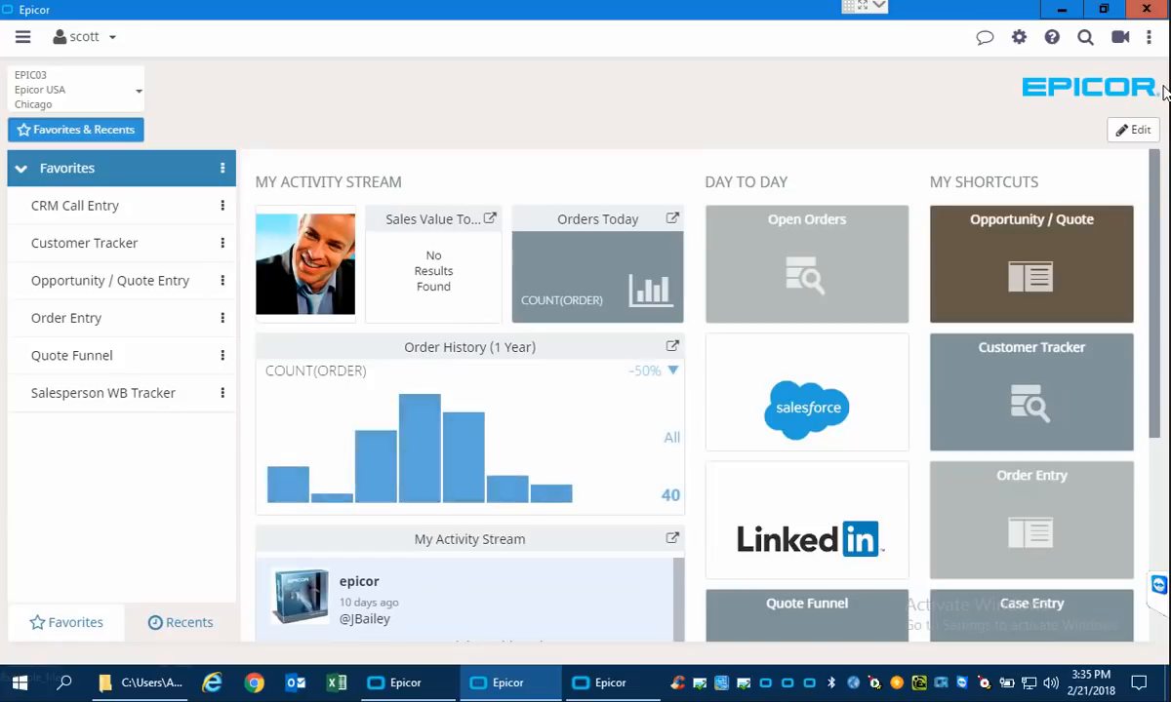
pyautogui.click(1147, 12)
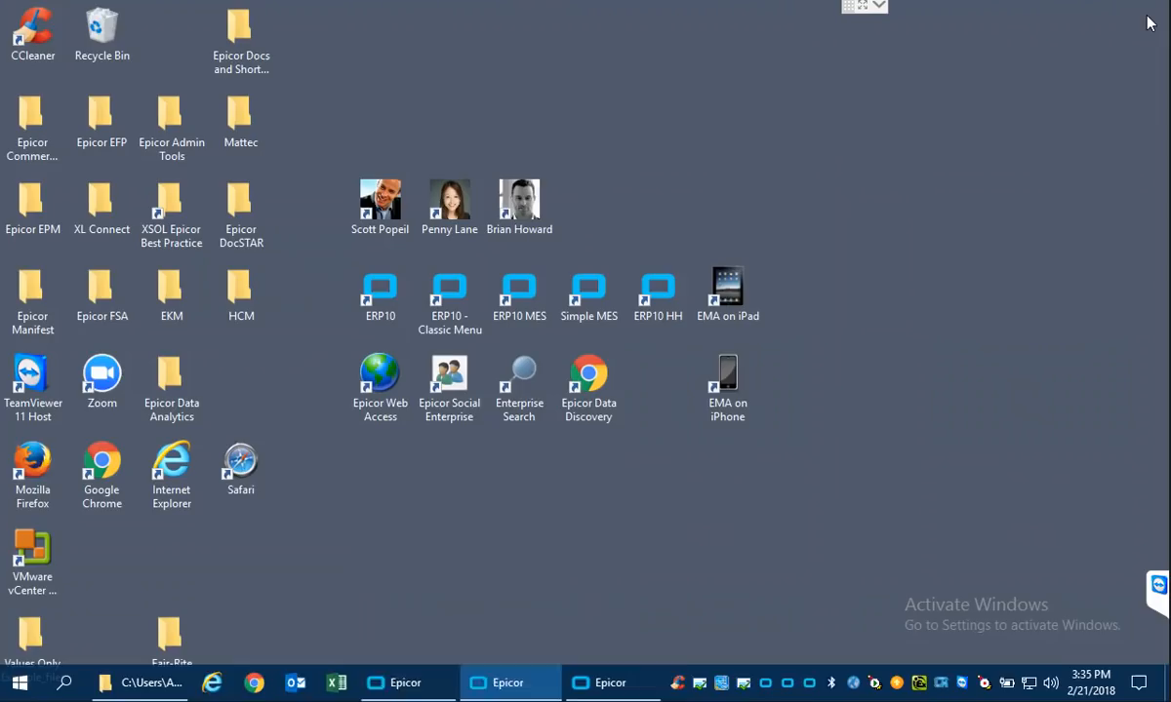
# Bring up the manager's session, look over its Accounts Receivable home page, and close it.
pyautogui.click(618, 691)
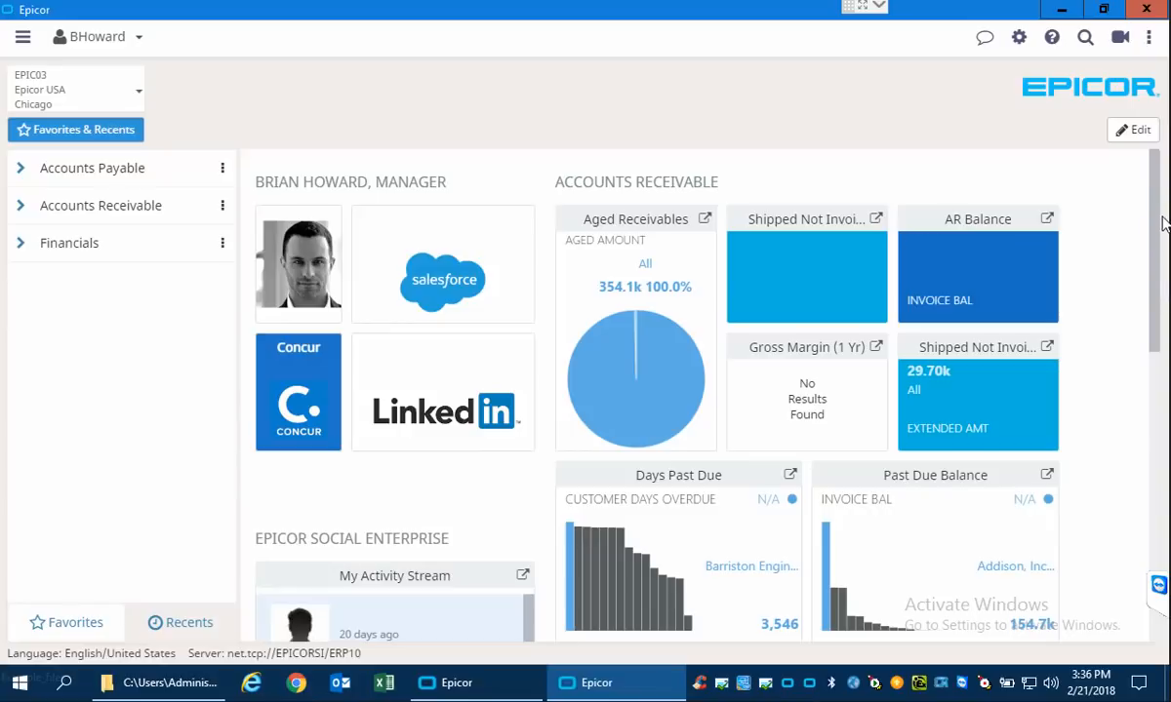
pyautogui.moveTo(1157, 220); pyautogui.dragTo(1152, 161)
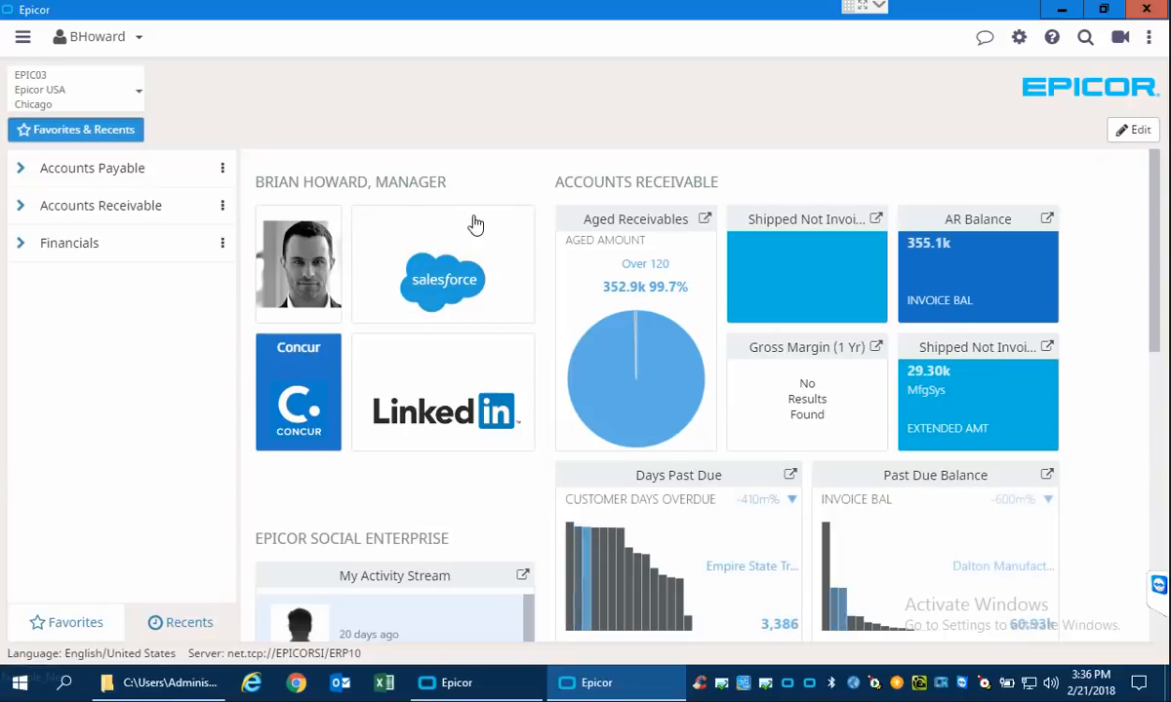
pyautogui.click(1147, 10)
# Switch to the remaining session and browse its Sales and CRM and Supply Chain favorites, leaving all groups collapsed.
pyautogui.click(486, 684)
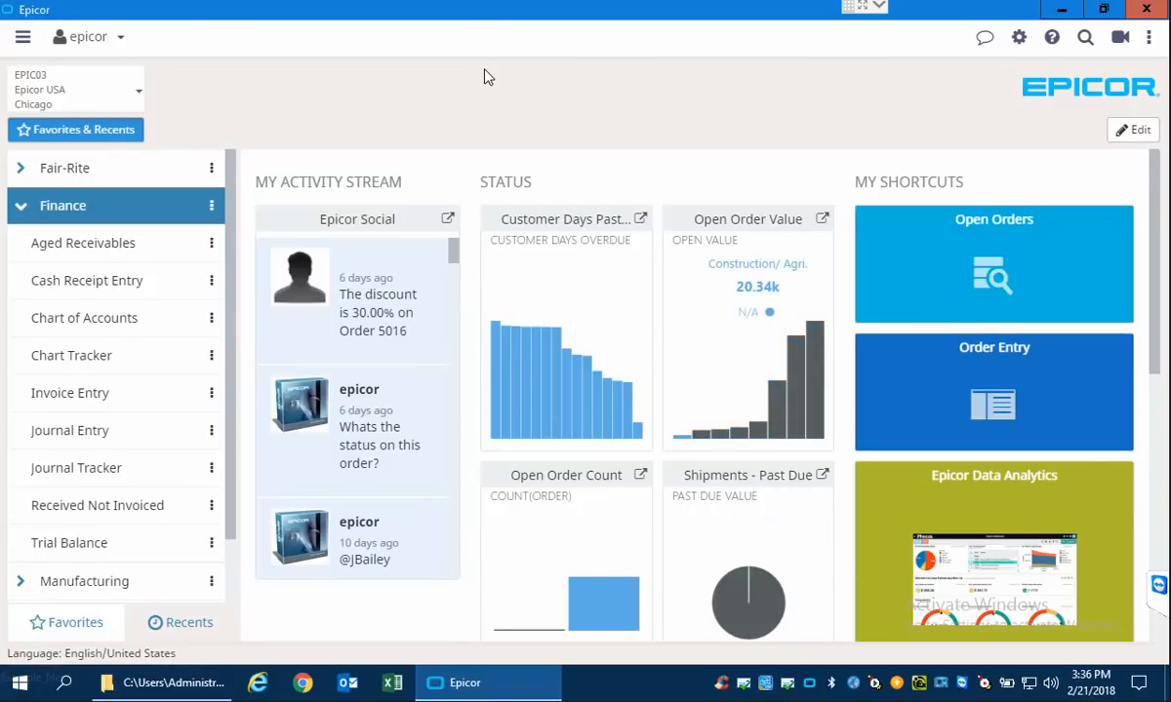
pyautogui.click(21, 203)
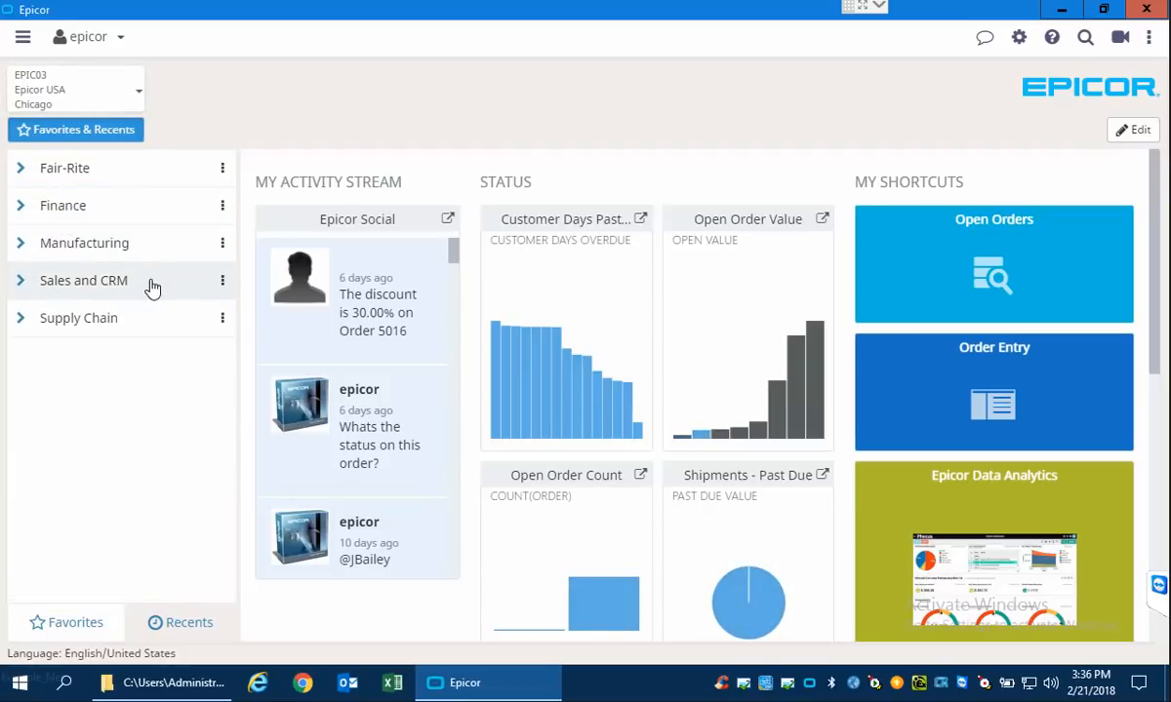
pyautogui.click(14, 287)
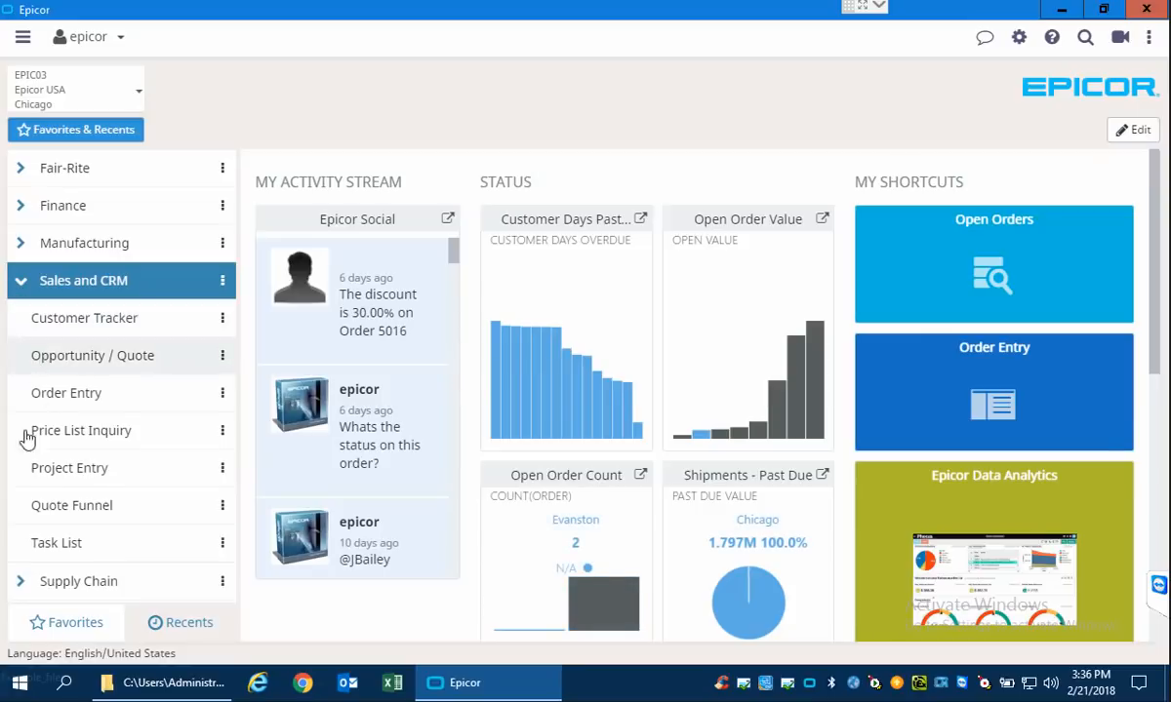
pyautogui.click(21, 588)
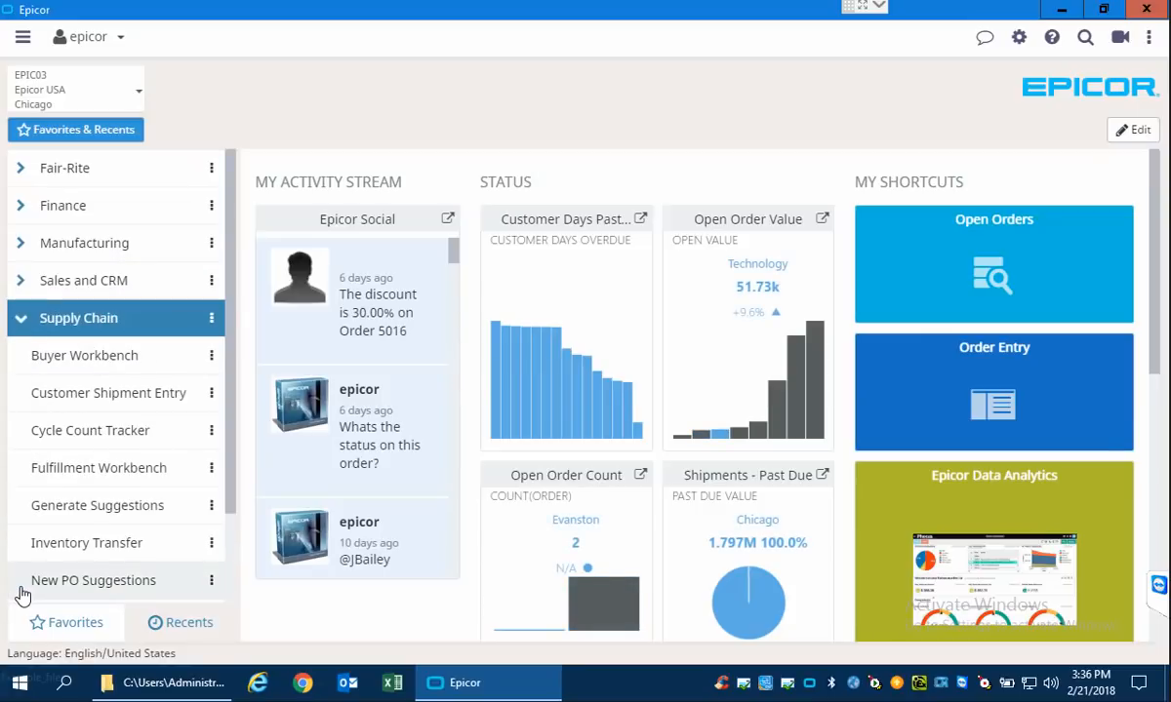
pyautogui.click(22, 312)
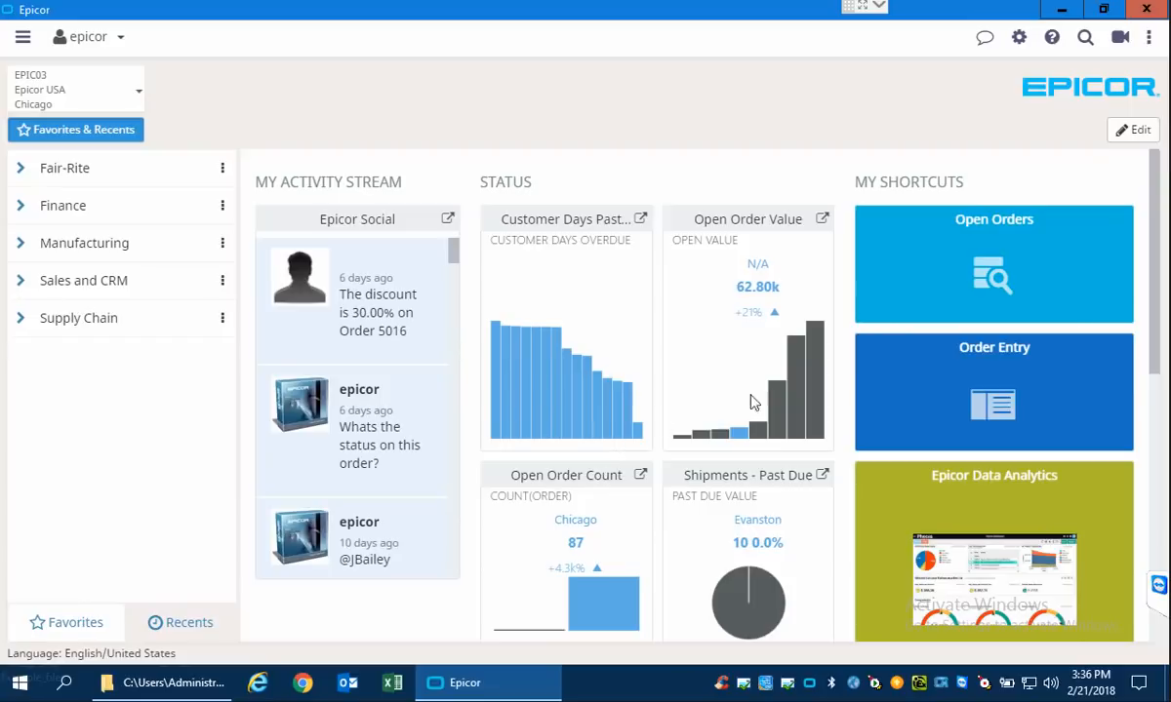
# Open the overdue customer days chart in Data Discovery and filter Customer Group to Automotive, Commercial and Distribution.
pyautogui.moveTo(1158, 165)
pyautogui.mouseDown()
pyautogui.moveTo(1147, 398)
pyautogui.moveTo(1150, 177)
pyautogui.mouseUp()
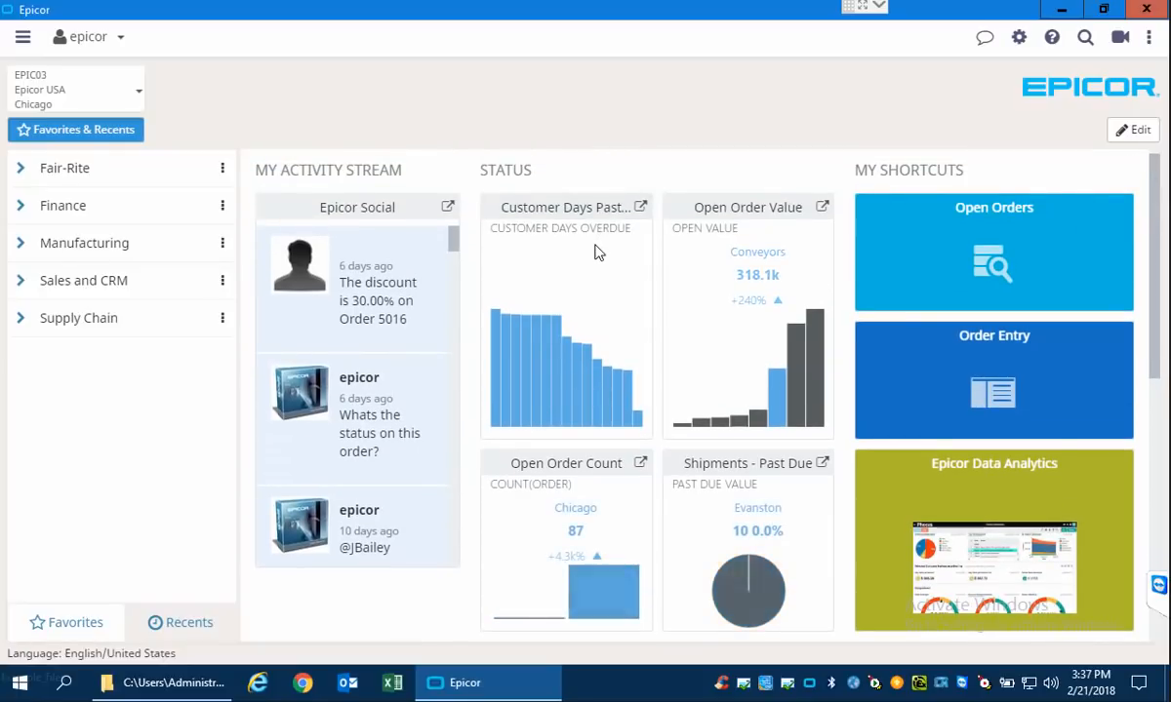
pyautogui.click(635, 210)
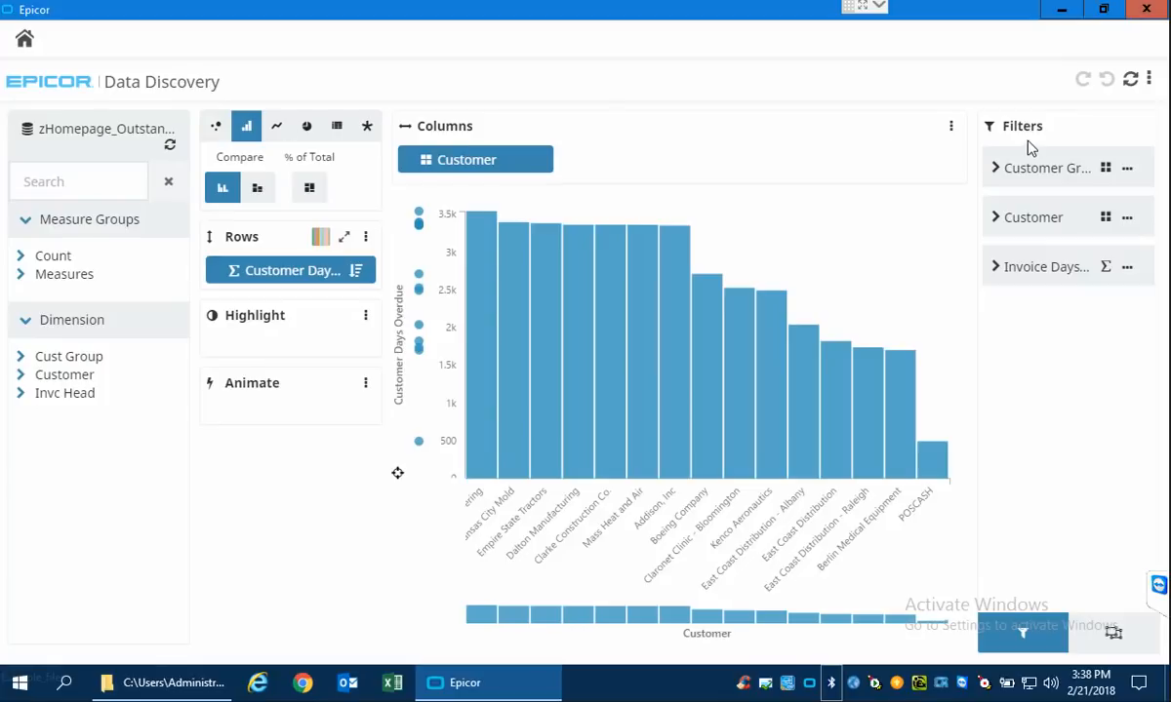
pyautogui.click(1000, 171)
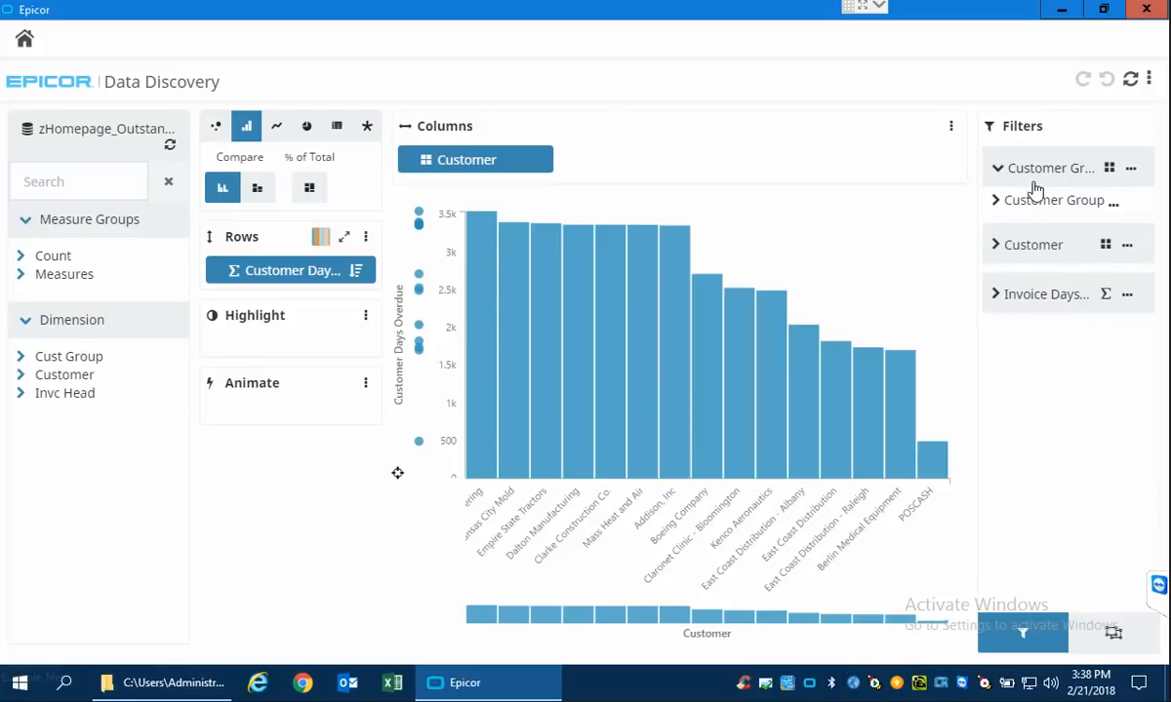
pyautogui.click(999, 202)
pyautogui.click(1001, 260)
pyautogui.click(1001, 278)
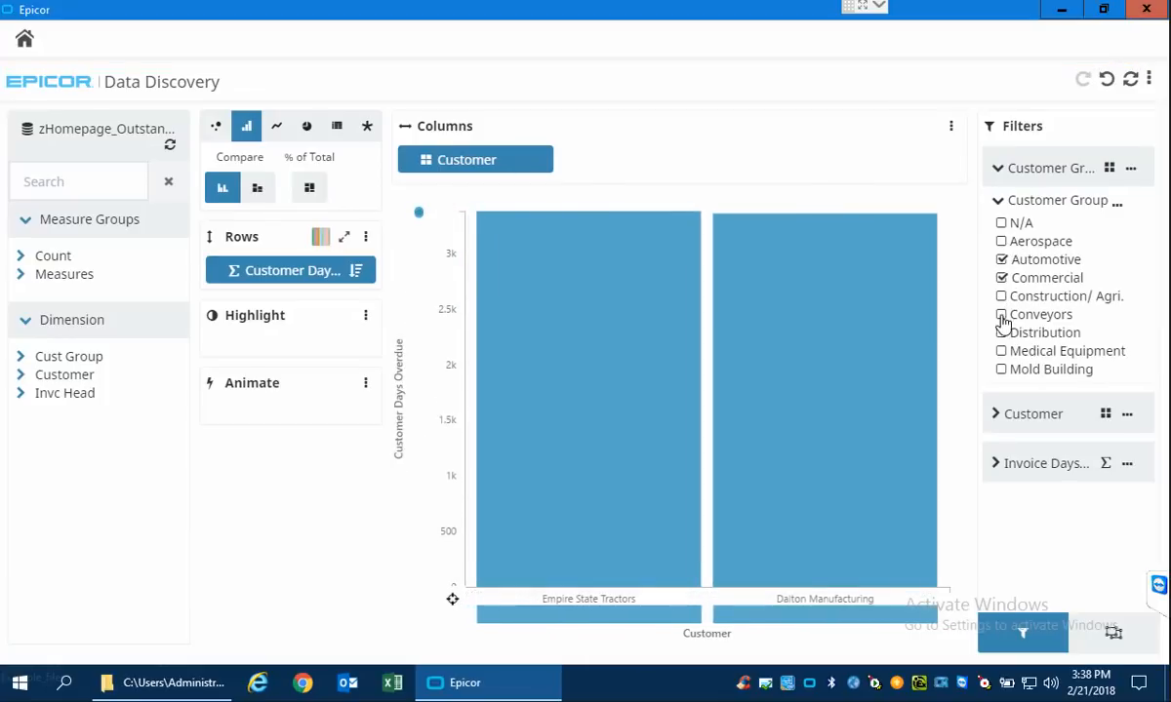
pyautogui.click(1002, 333)
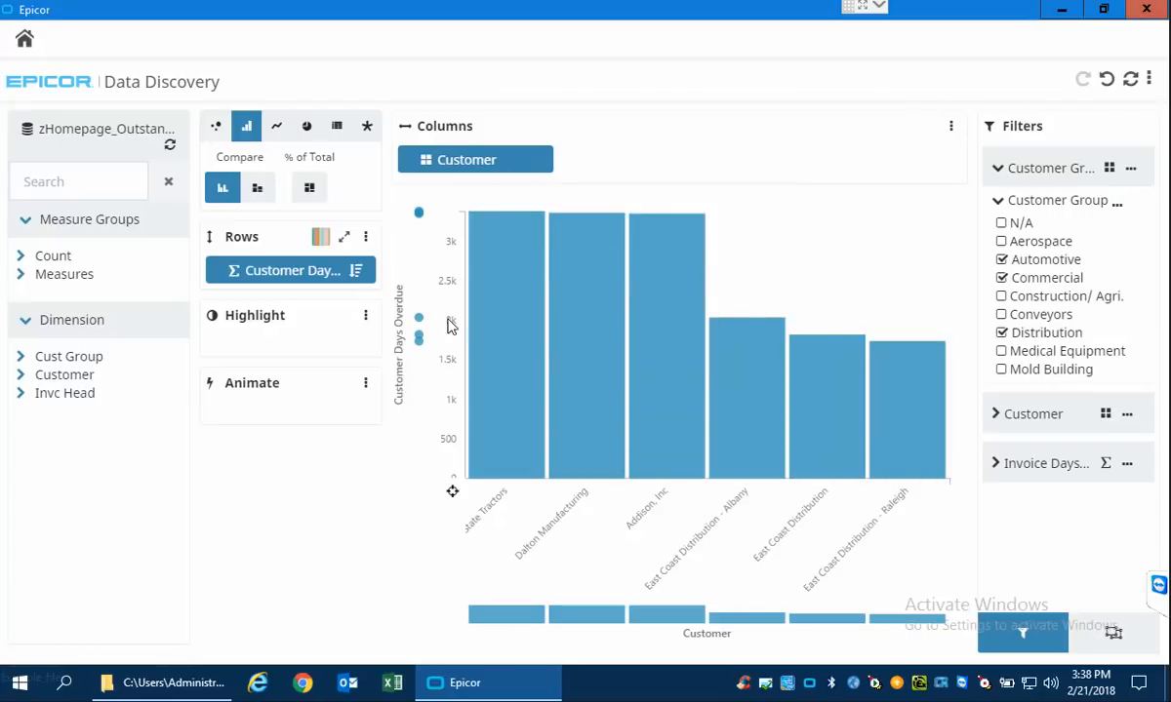
# Swap the overdue days chart's rows and columns, and change its display to a pie chart and finally a table.
pyautogui.click(348, 240)
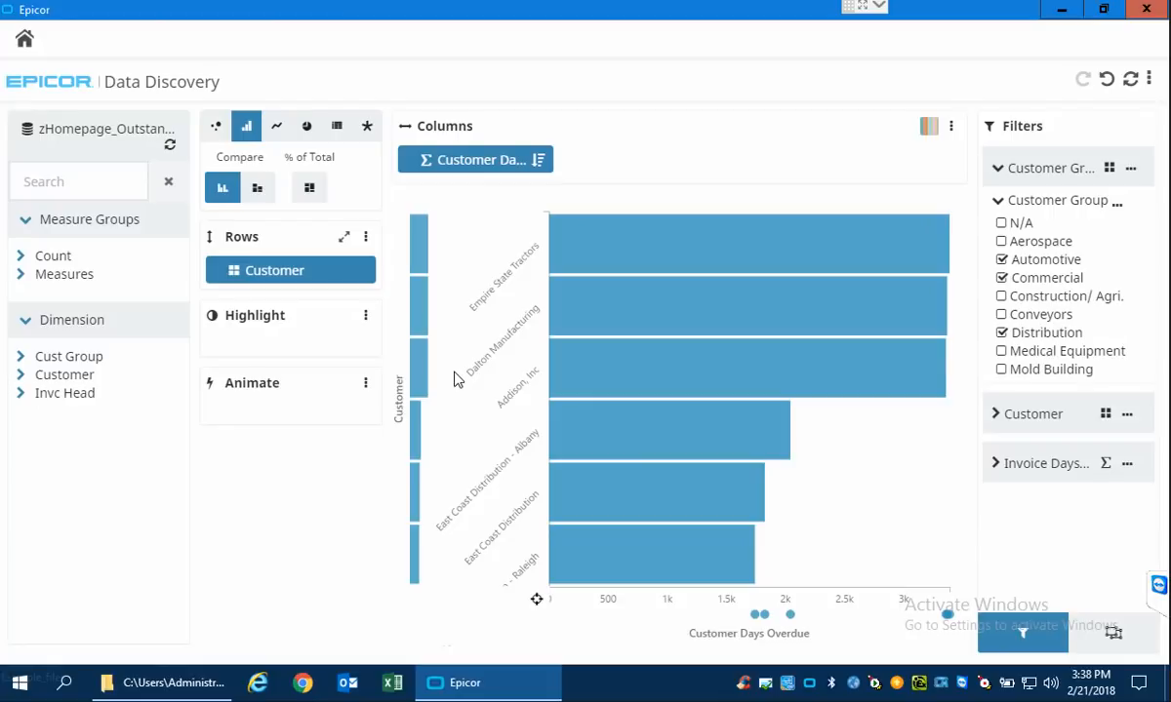
pyautogui.click(308, 127)
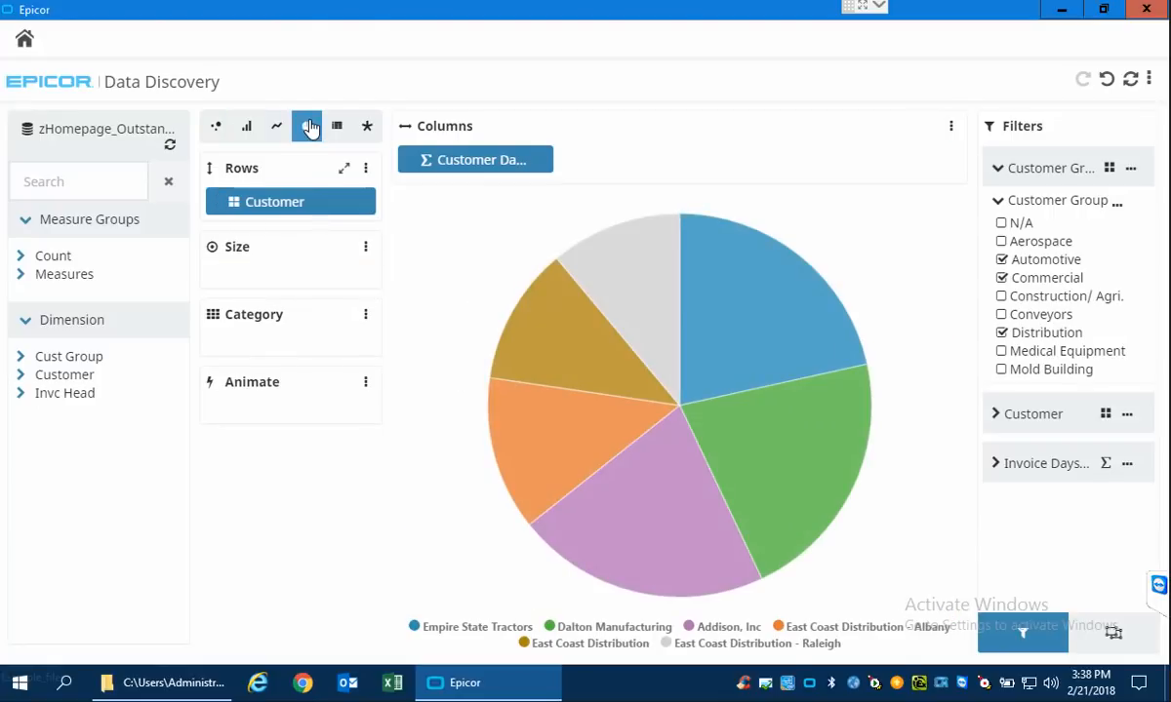
pyautogui.click(343, 133)
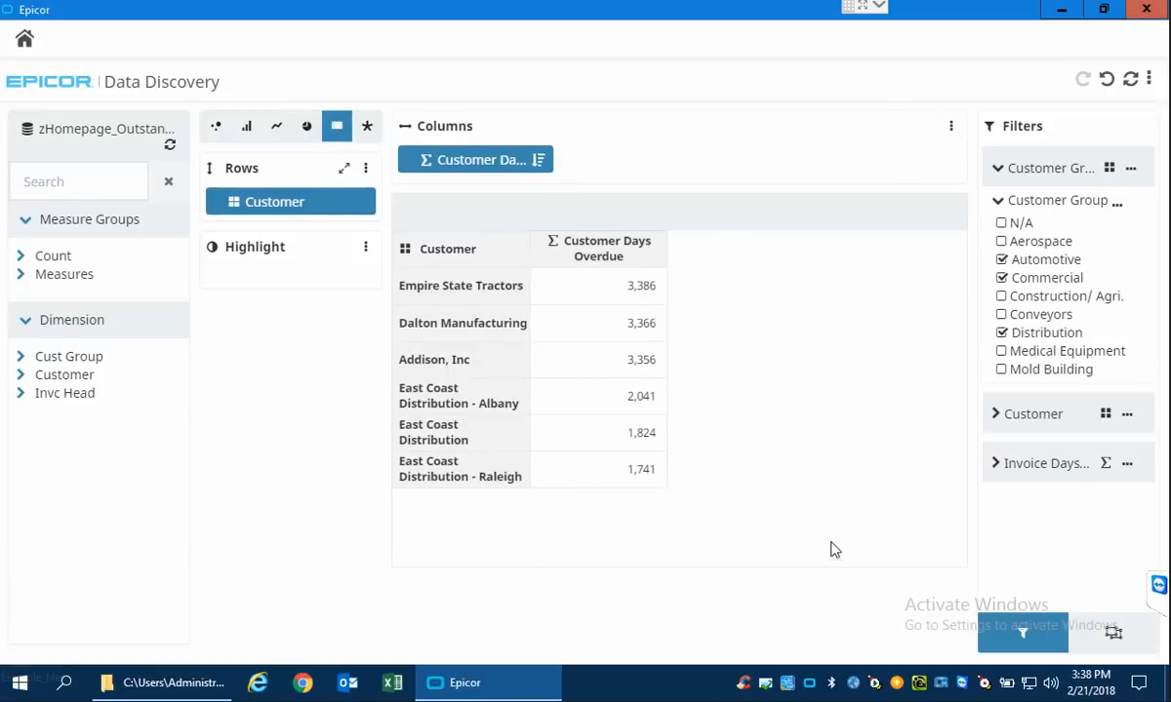
# Return to the home page, open the Aged Receivables report from the Finance favorites, and close it after viewing.
pyautogui.click(26, 41)
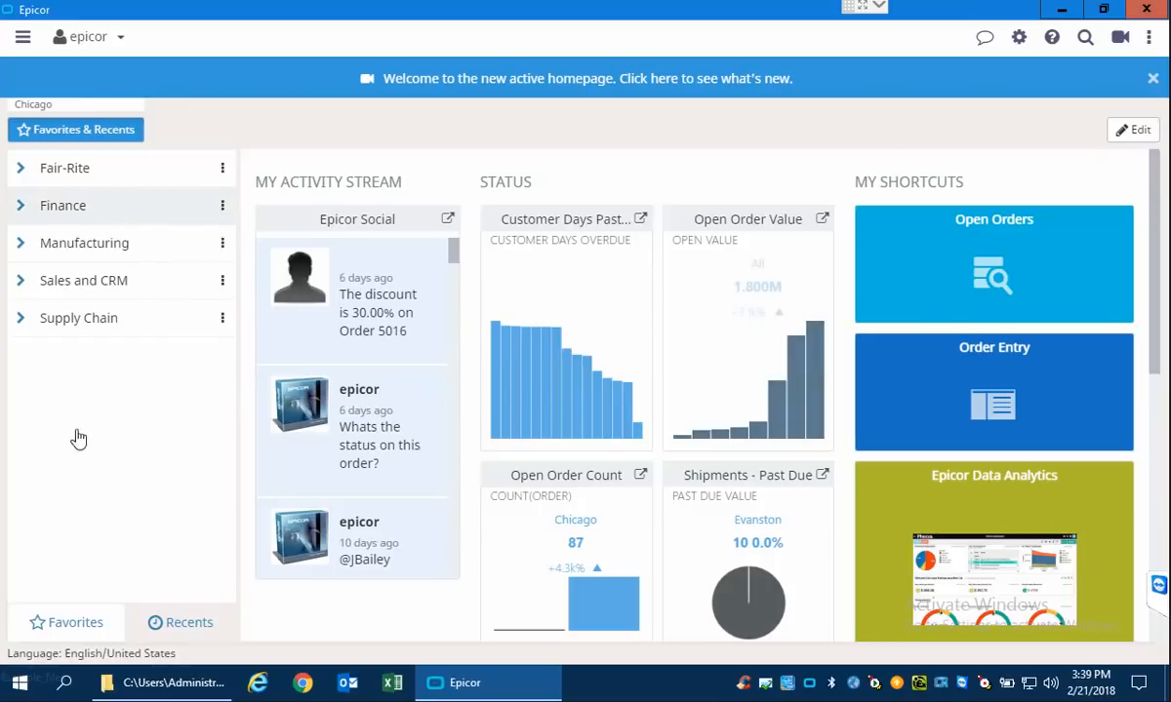
pyautogui.click(19, 209)
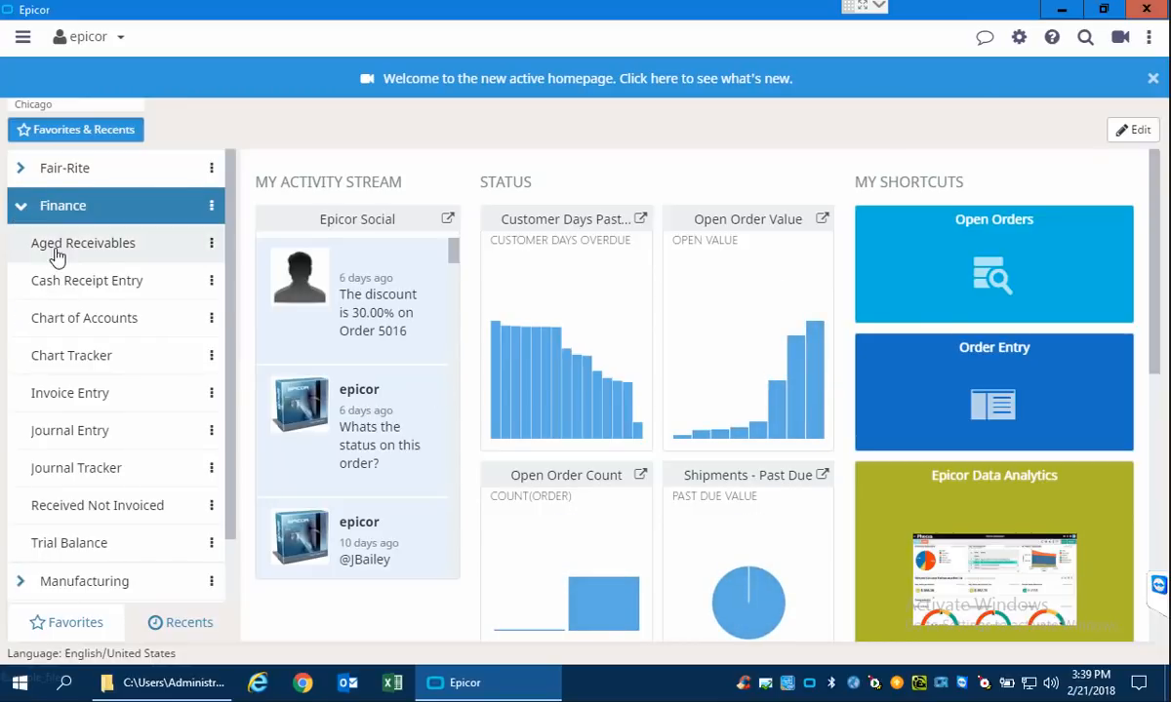
pyautogui.click(56, 254)
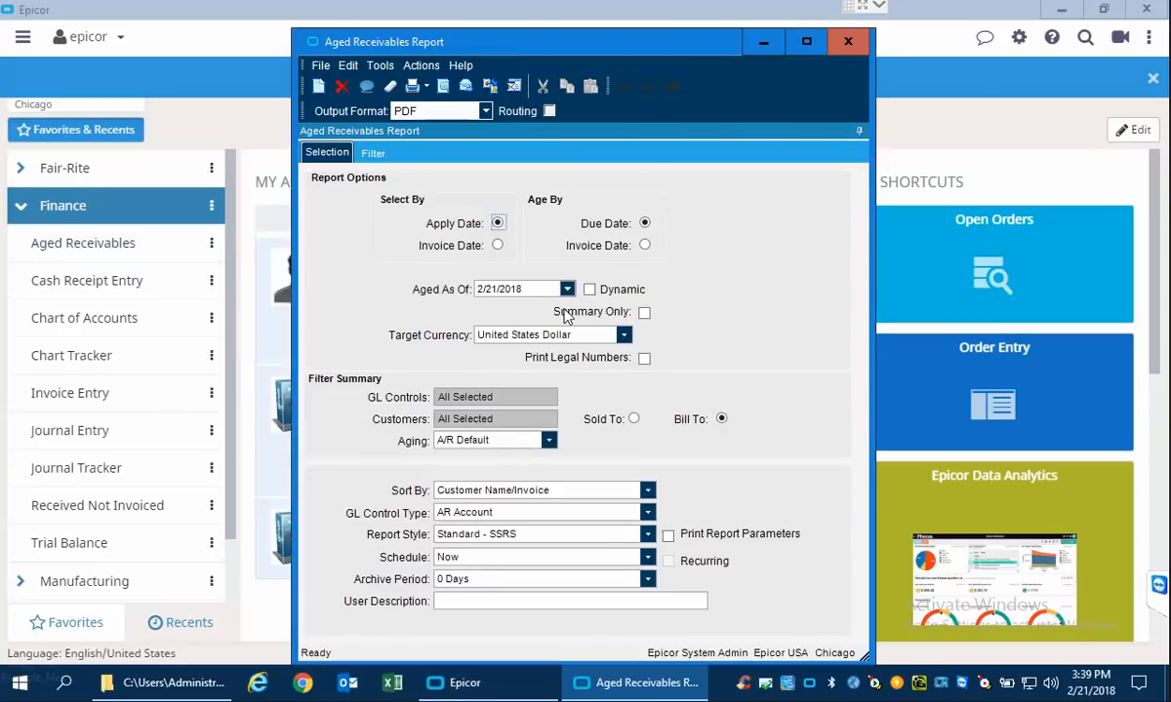
pyautogui.click(847, 43)
# Display the list of recently used forms on the home page and look through it.
pyautogui.click(162, 623)
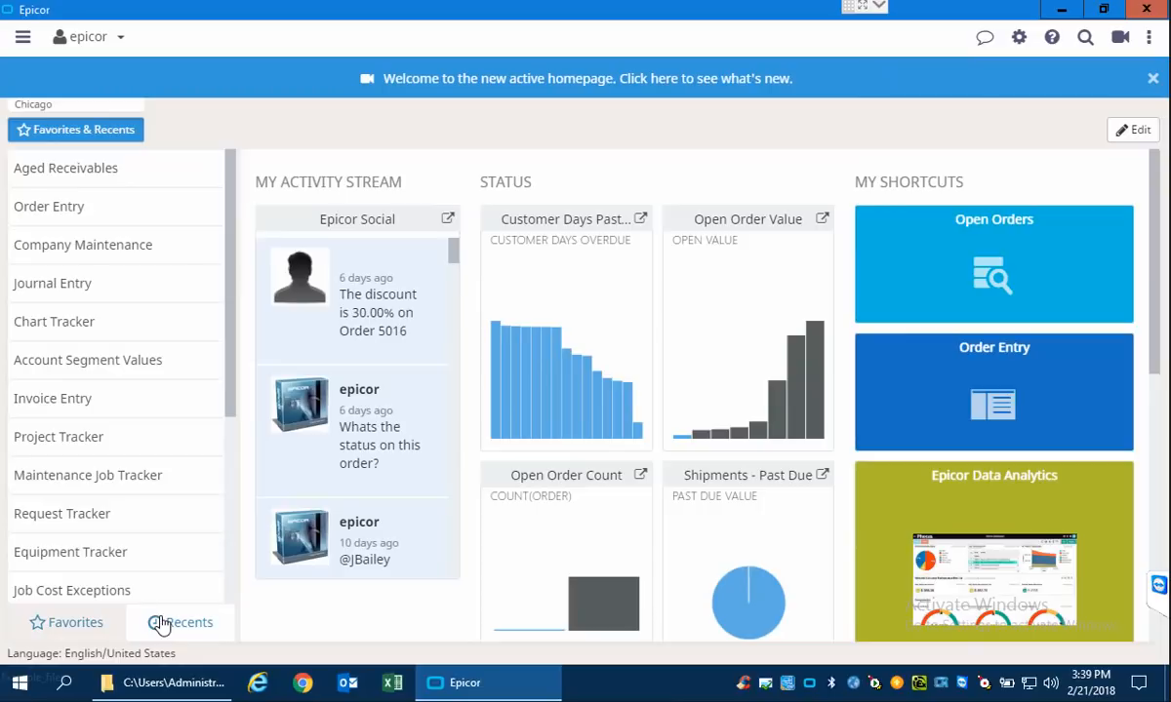
pyautogui.scroll(-1, 230, 244)
pyautogui.scroll(1, 231, 253)
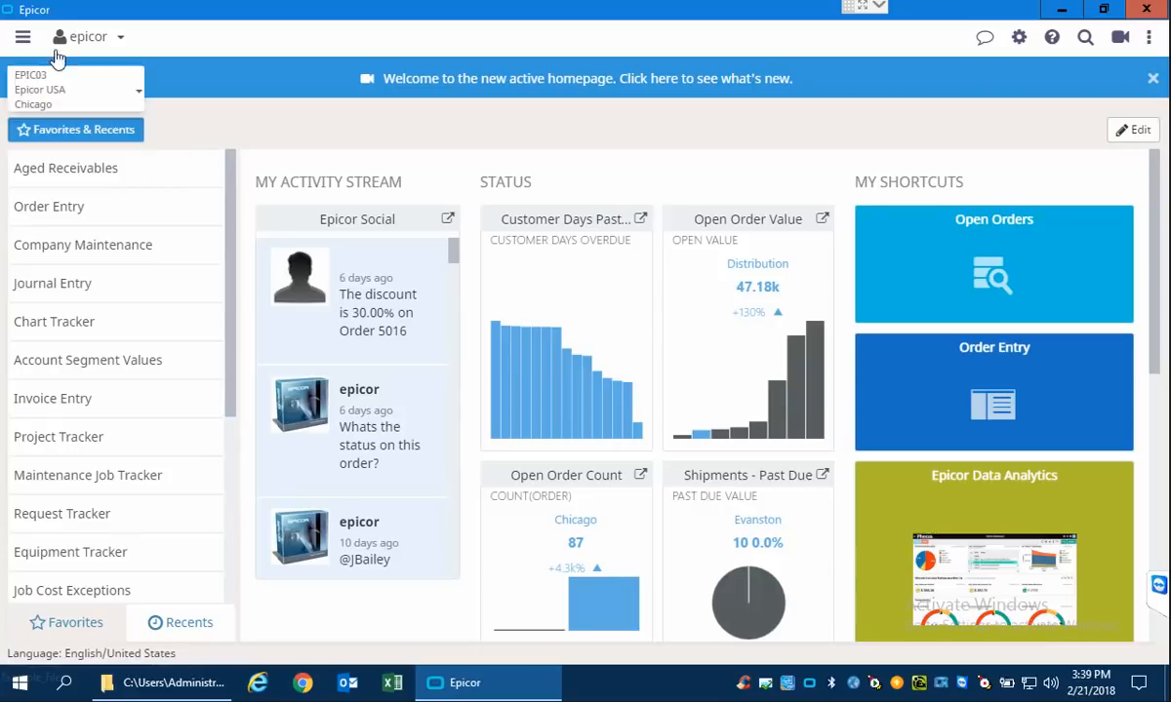
# Switch the main menu to tree navigation with programs shown as a list, collapse System Setup, and return to the home page.
pyautogui.click(23, 39)
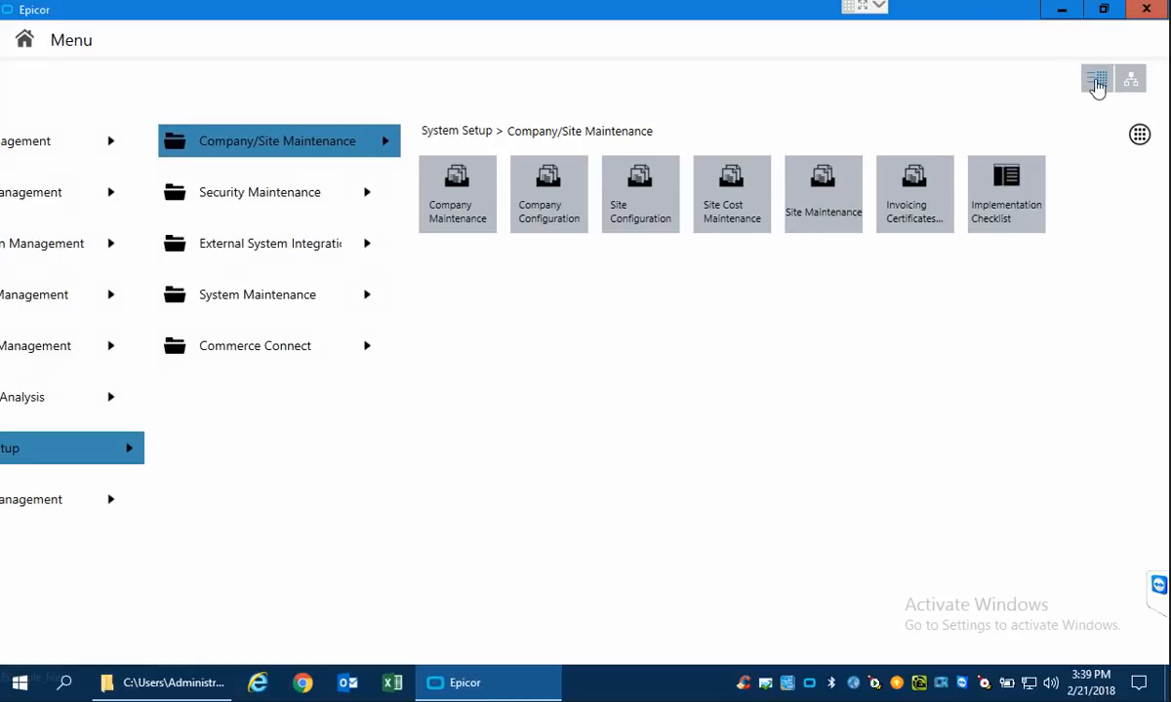
pyautogui.click(1130, 81)
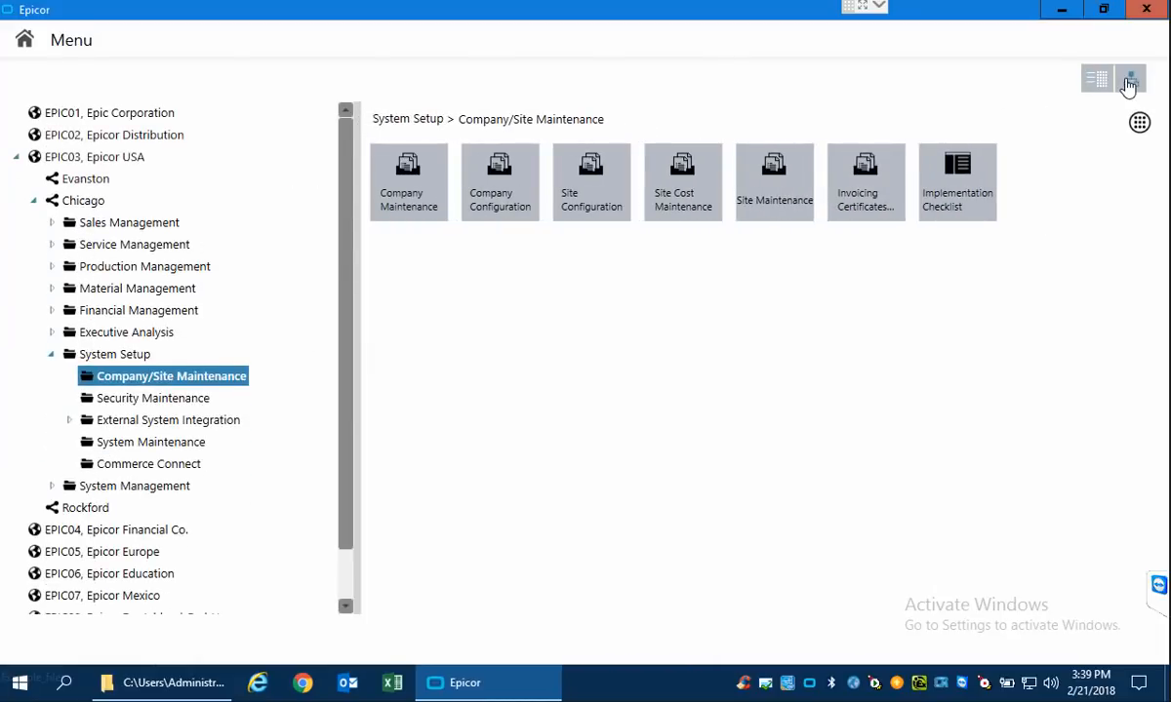
pyautogui.click(1140, 123)
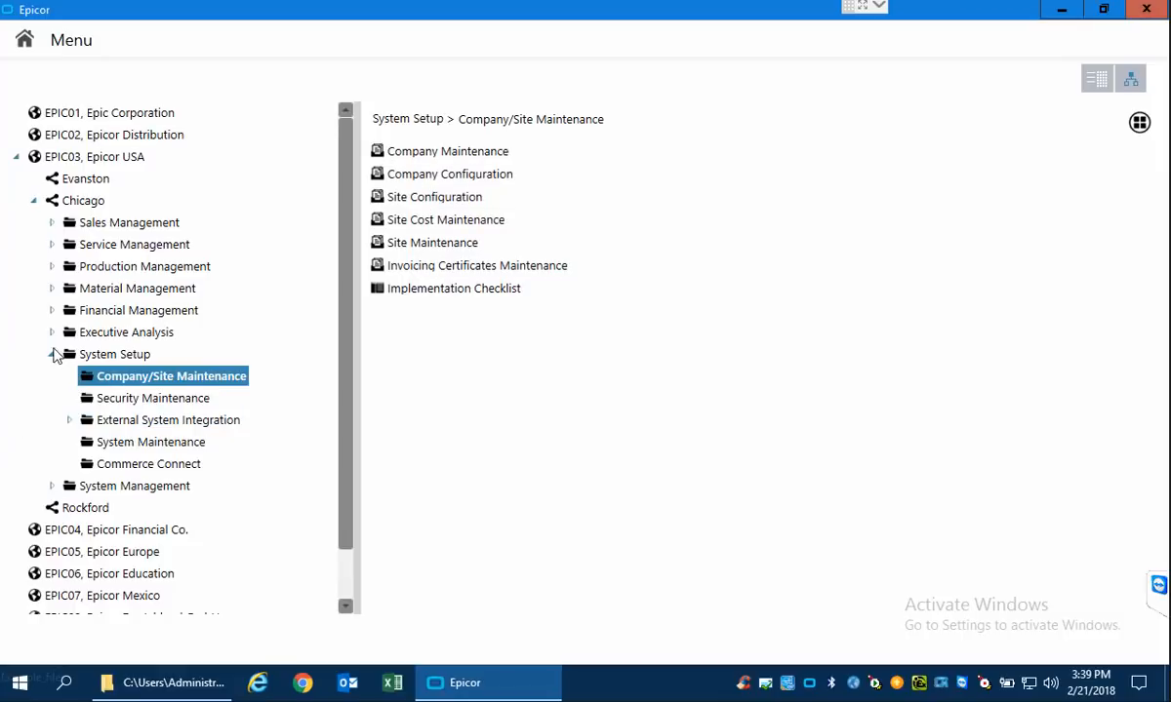
pyautogui.click(52, 353)
pyautogui.click(24, 39)
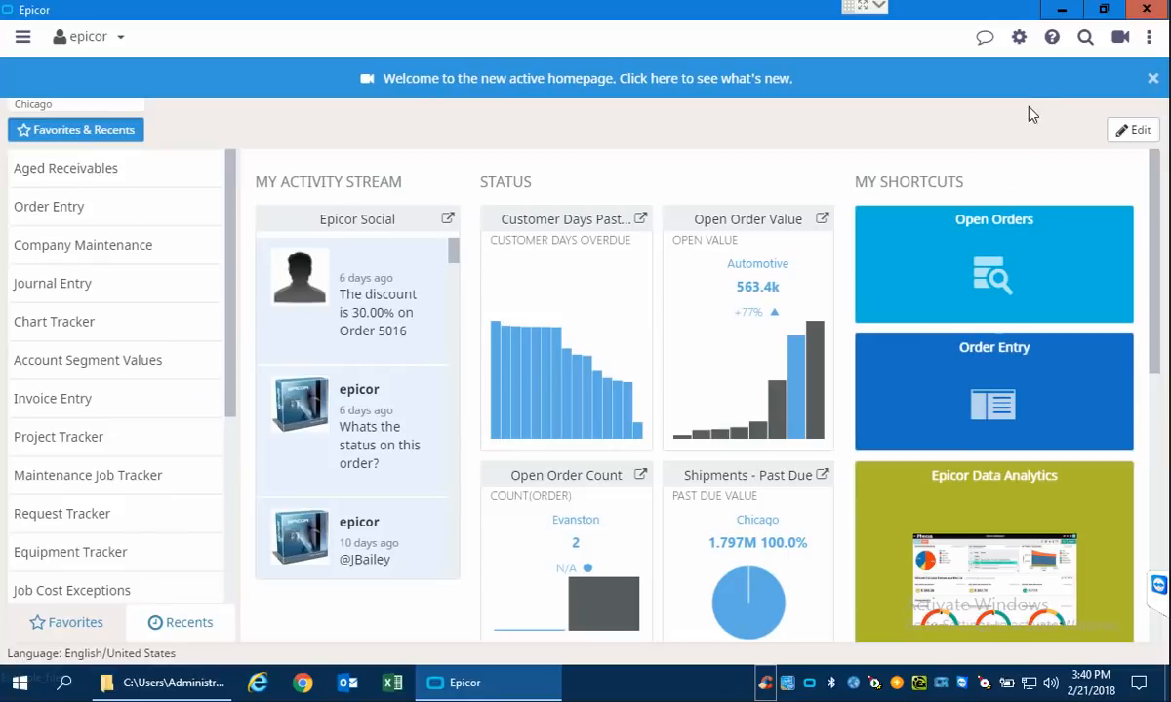
# Search the menus for "aged r", view the Aged Receivables report form, then close it and return to the home page.
pyautogui.click(1084, 37)
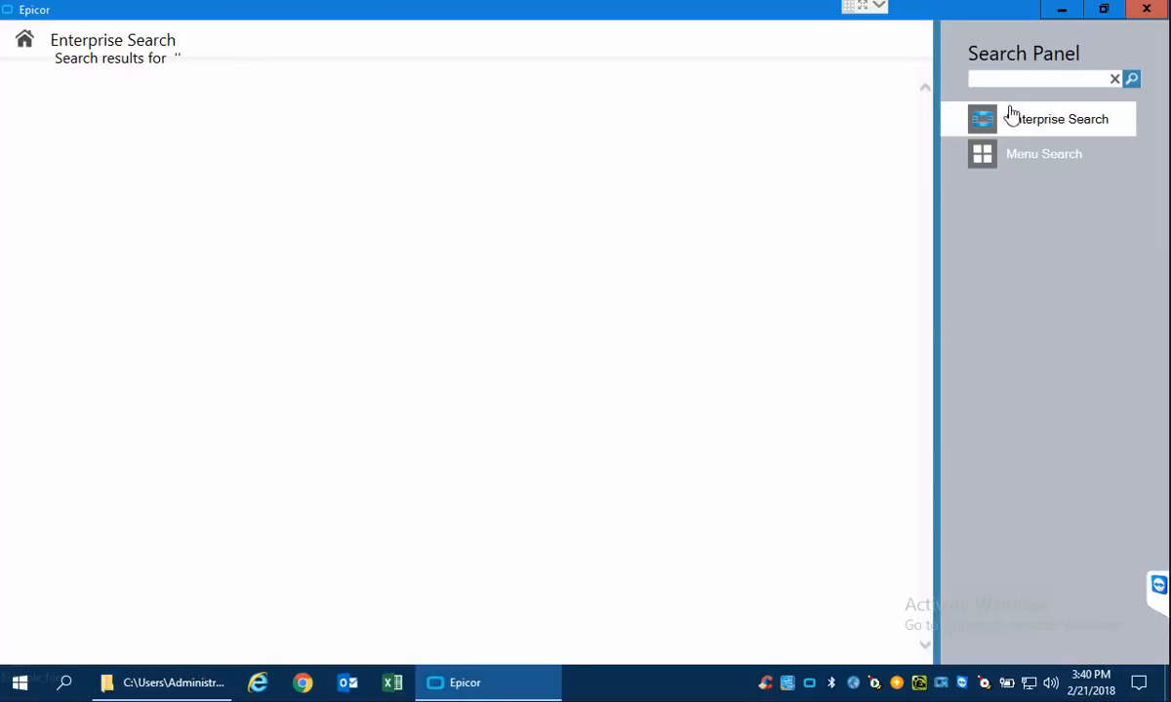
pyautogui.click(1020, 158)
pyautogui.click(1030, 75)
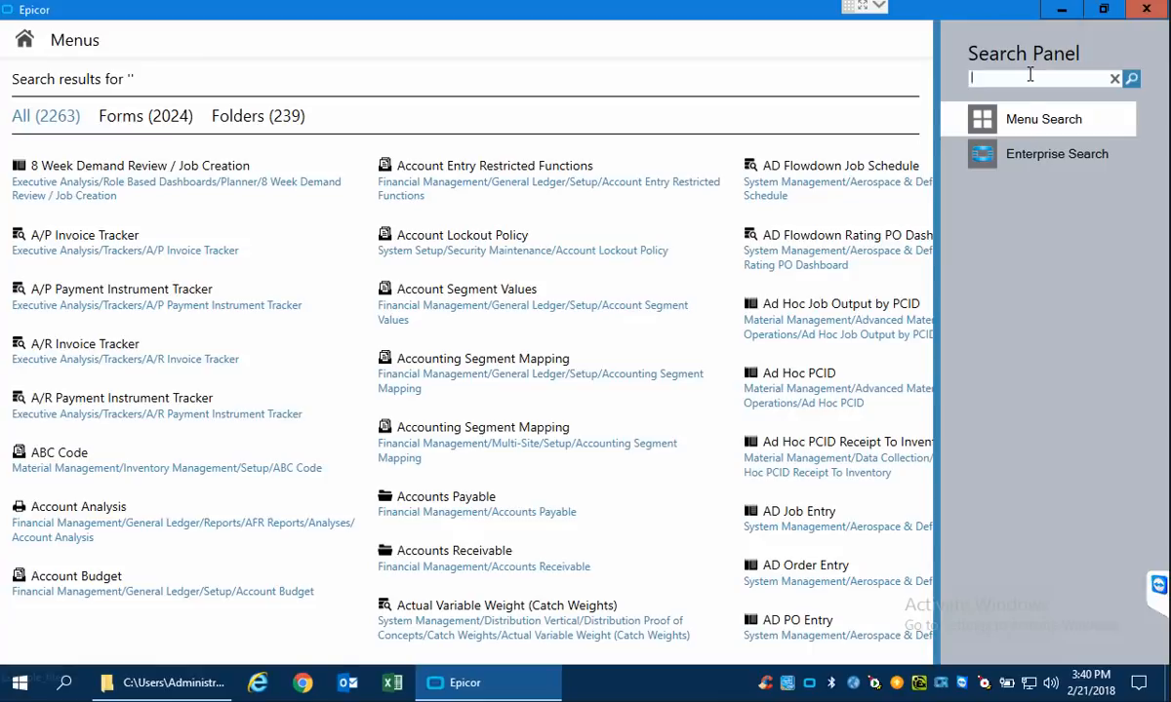
pyautogui.write('age')
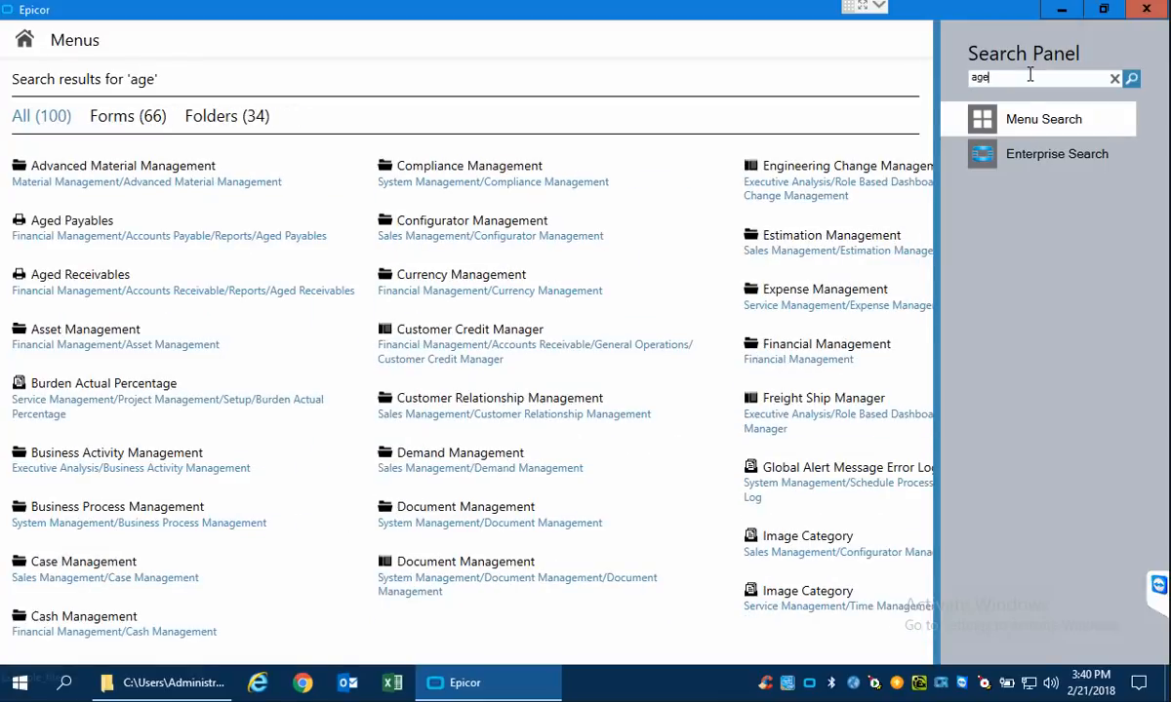
pyautogui.write('d')
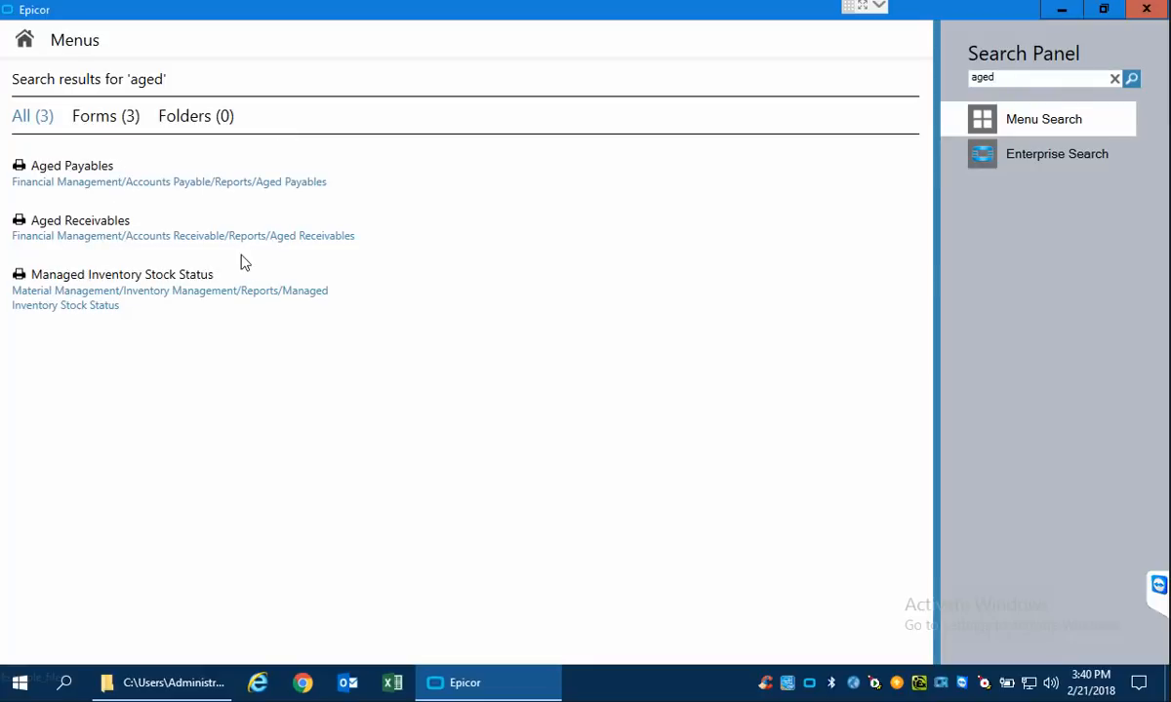
pyautogui.write('r')
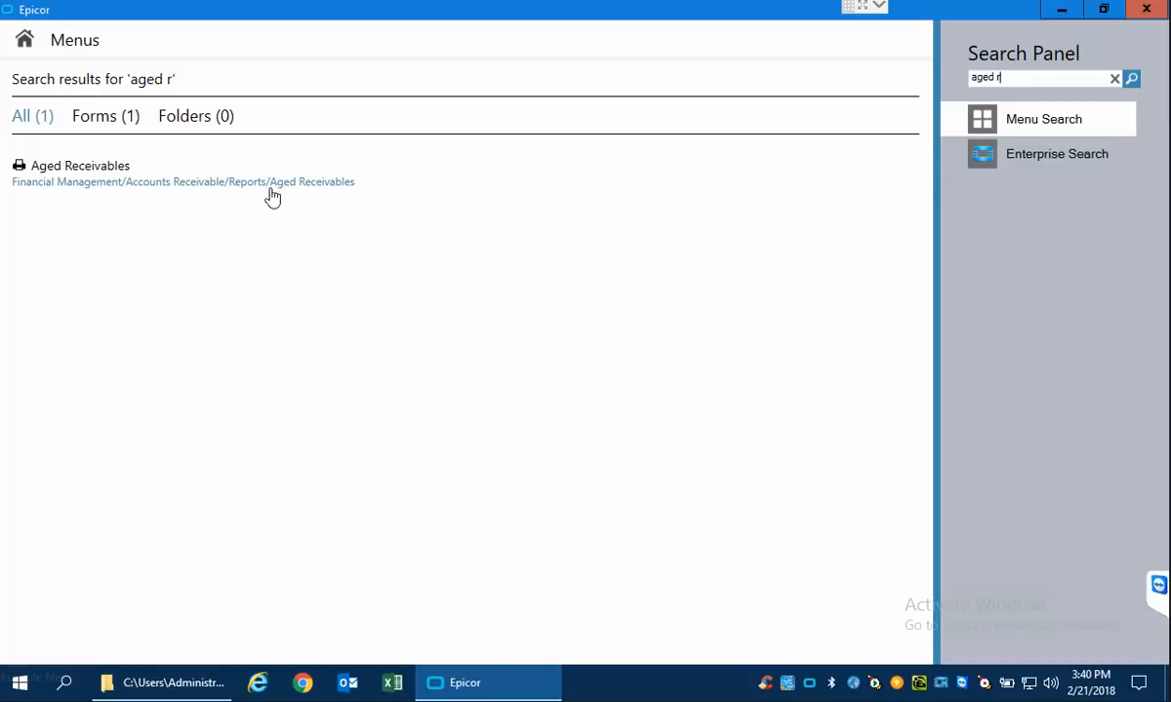
pyautogui.click(80, 167)
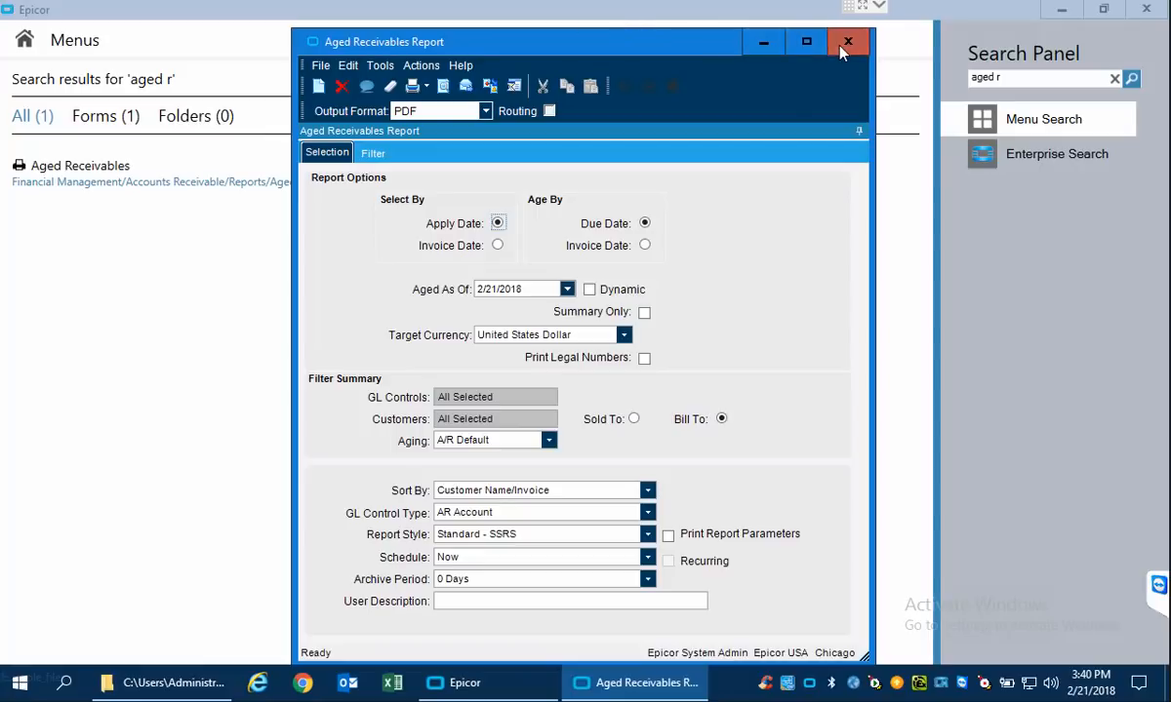
pyautogui.click(845, 41)
pyautogui.click(26, 41)
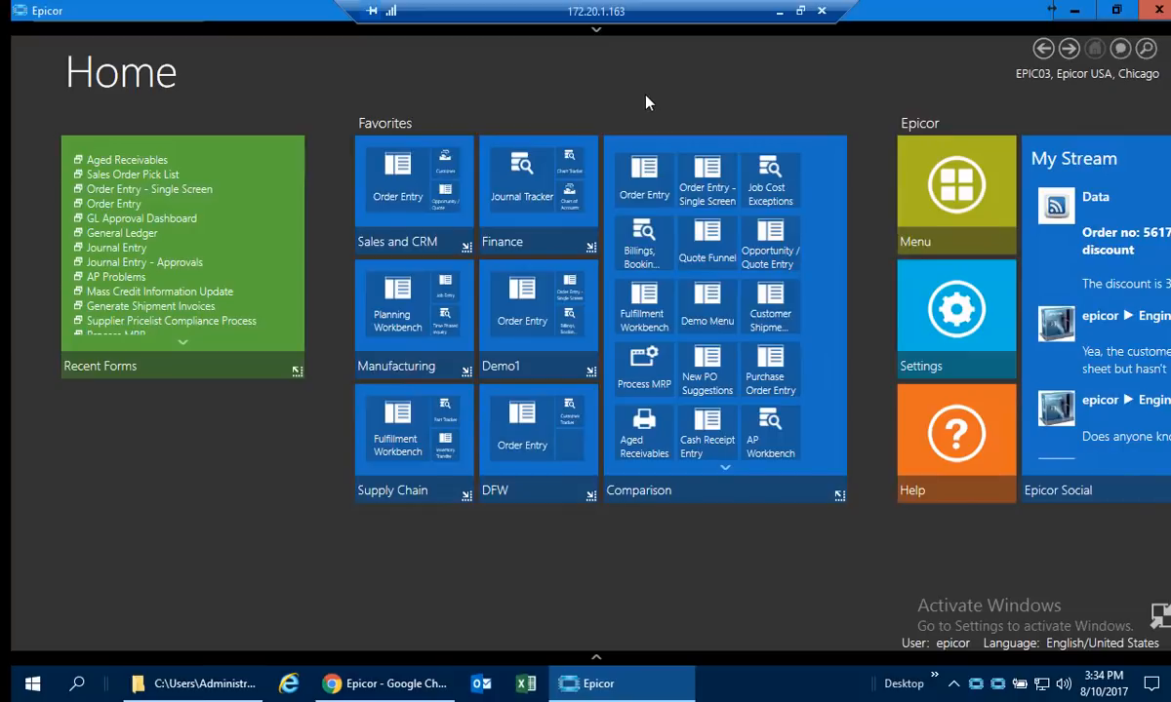
# Open Order Entry from the Comparison favorites, maximize its window, and look through the form's menus.
pyautogui.click(644, 175)
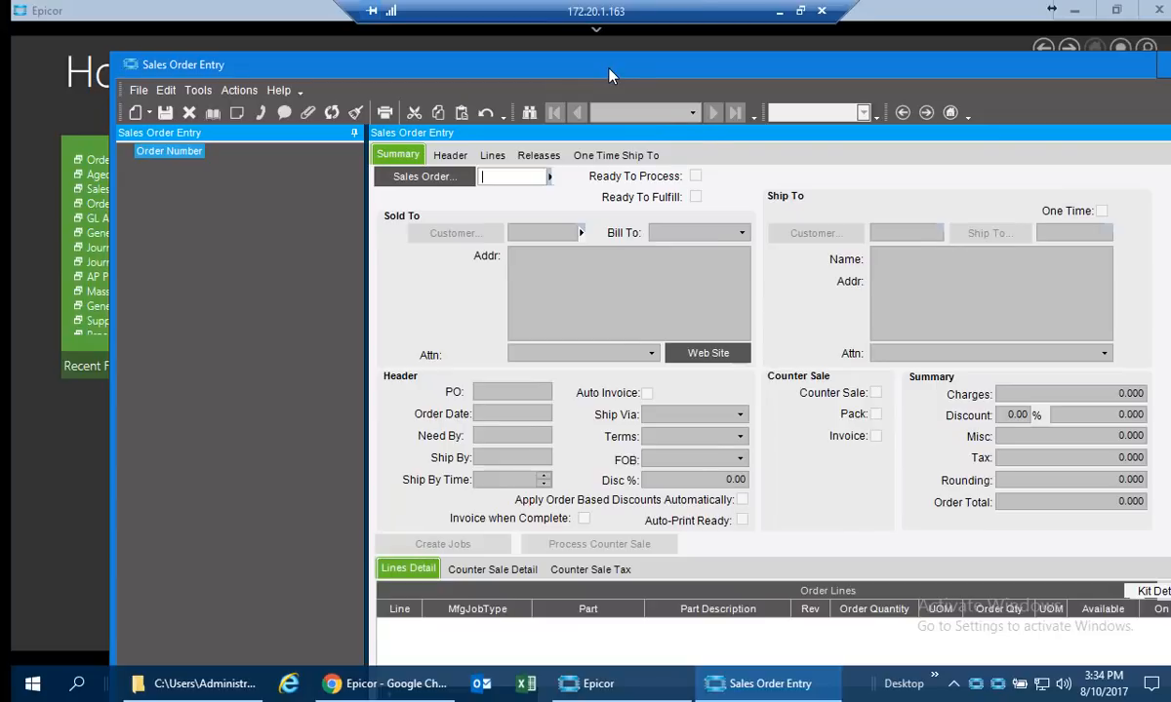
pyautogui.doubleClick(610, 75)
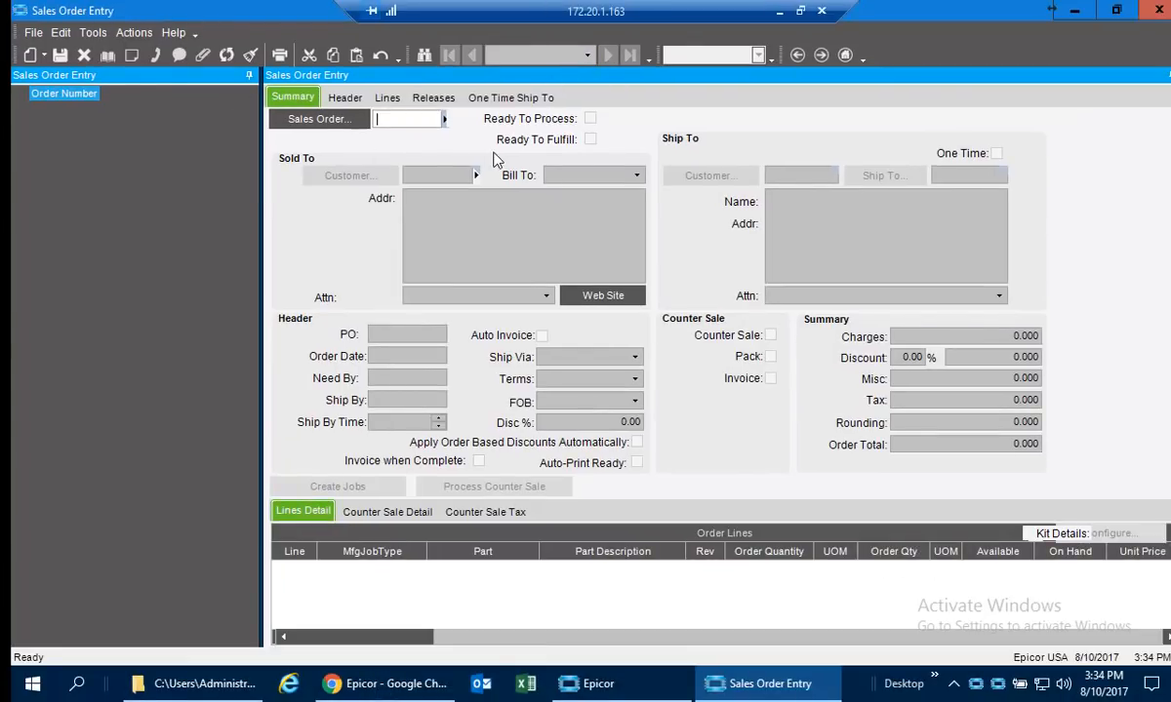
pyautogui.click(37, 35)
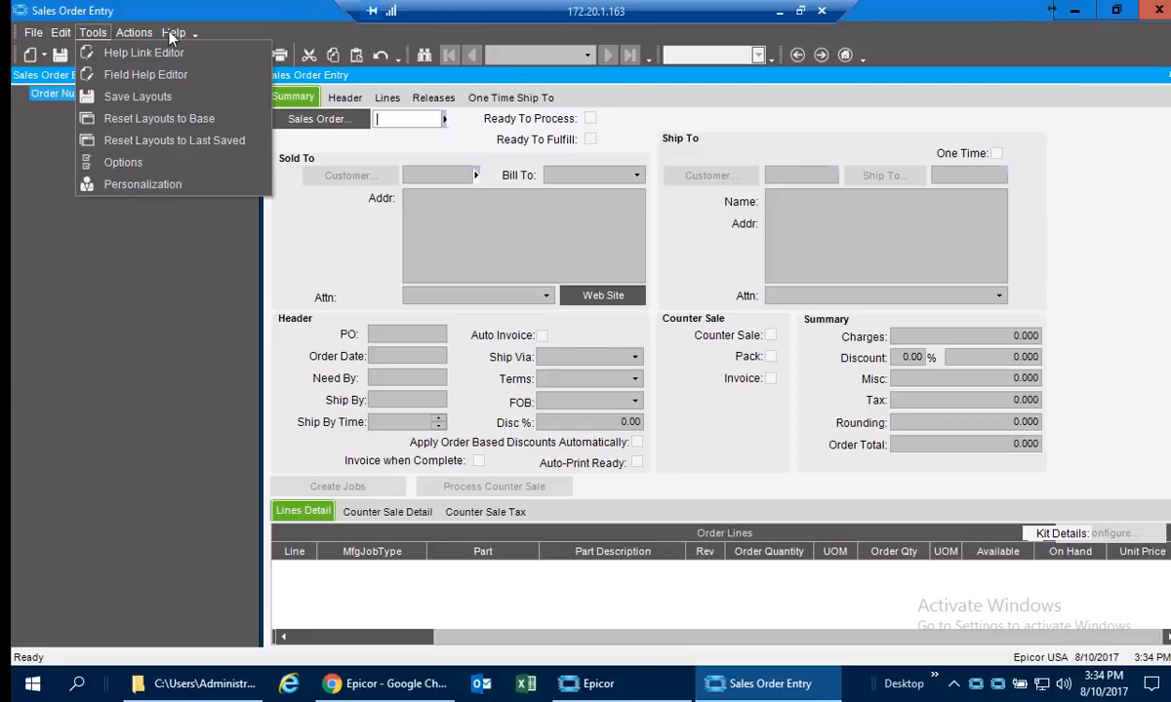
# View the application help for the Sales Order Entry Summary sheet, browse its topics, and close the help window.
pyautogui.moveTo(177, 37)
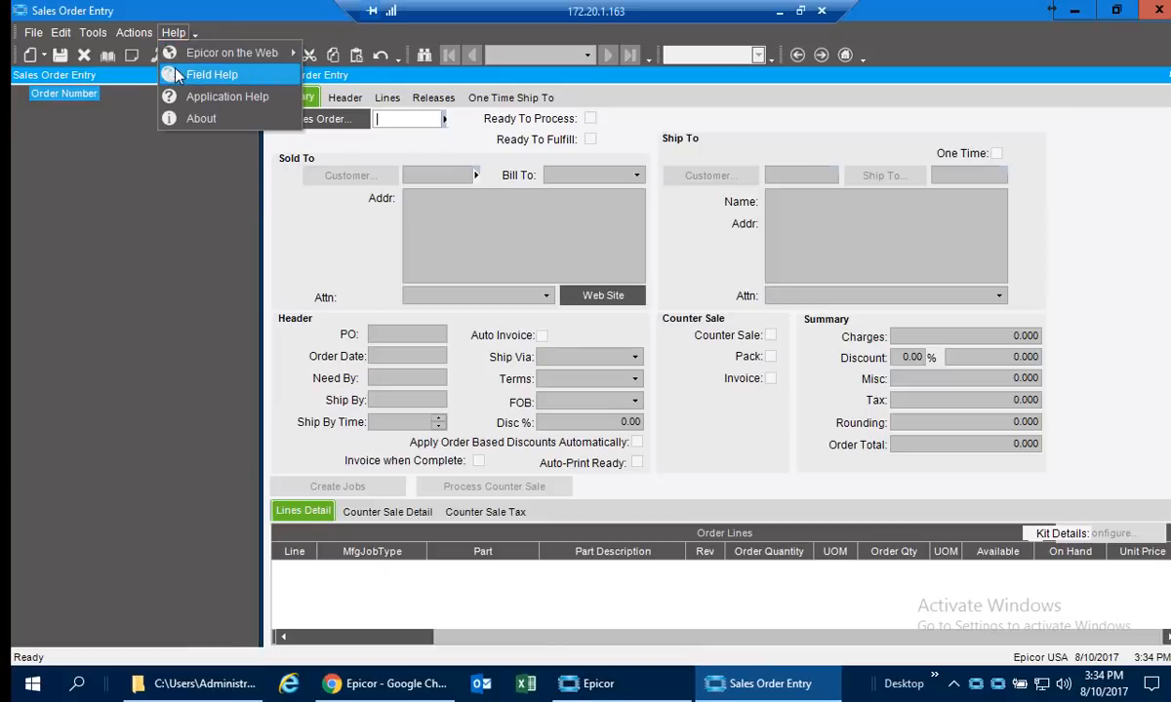
pyautogui.click(176, 99)
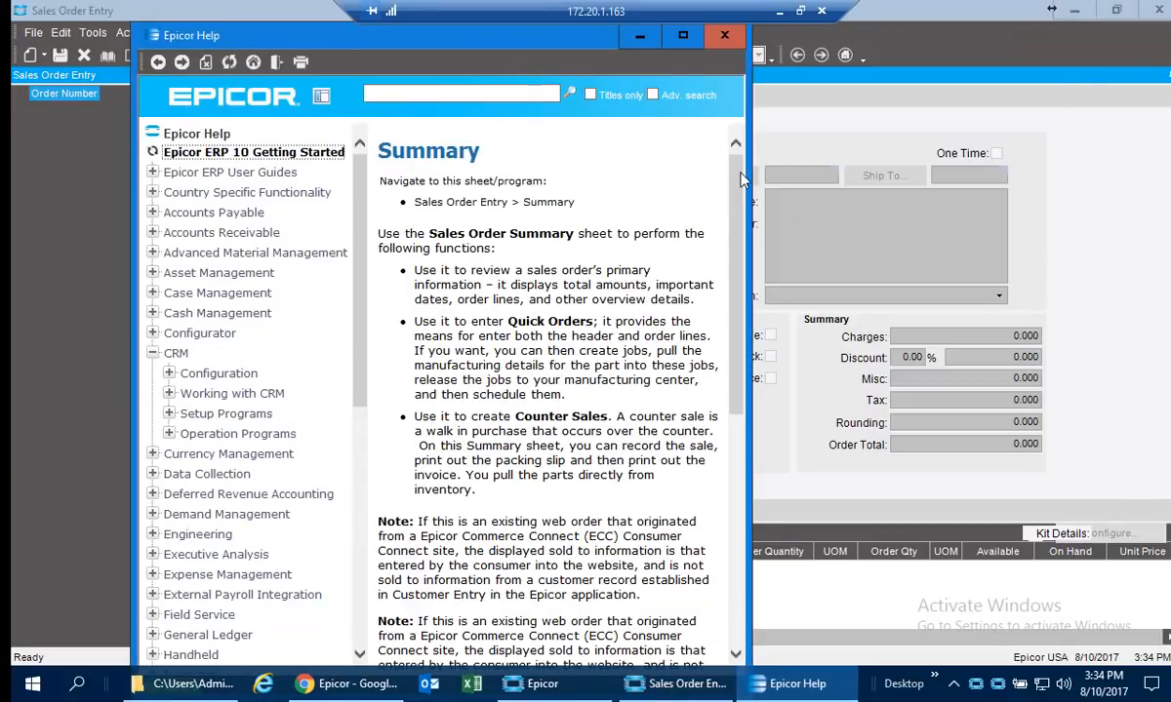
pyautogui.moveTo(447, 32); pyautogui.dragTo(532, 163)
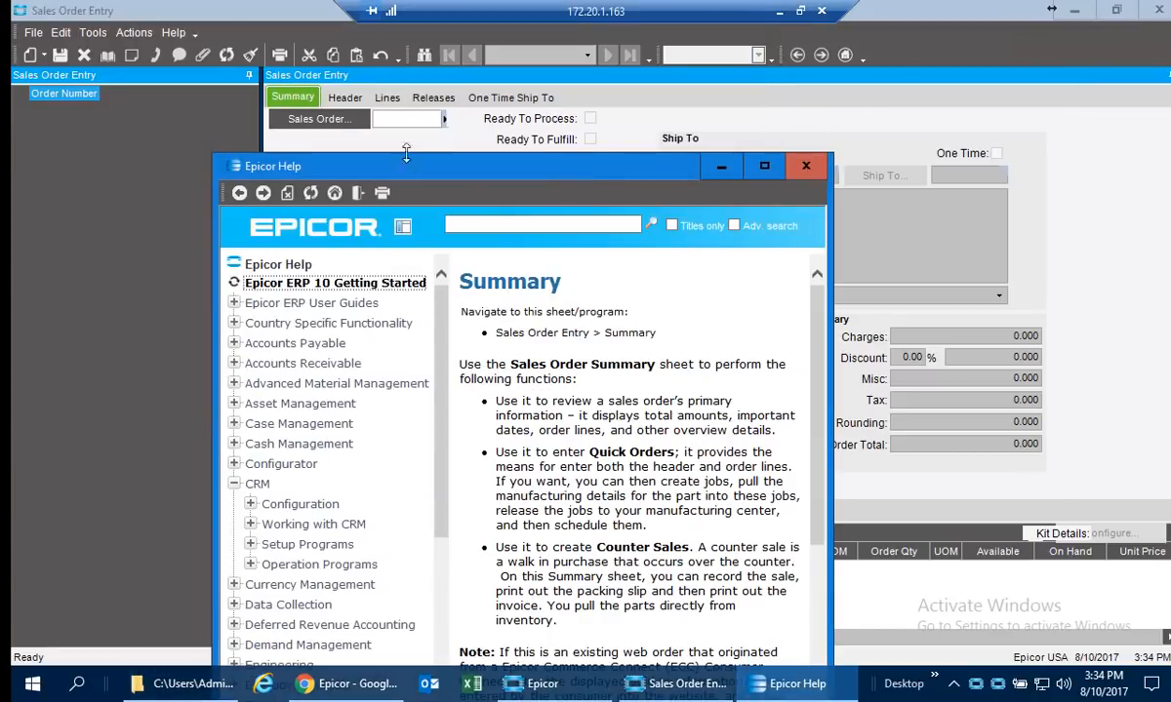
pyautogui.moveTo(420, 173); pyautogui.dragTo(385, 79)
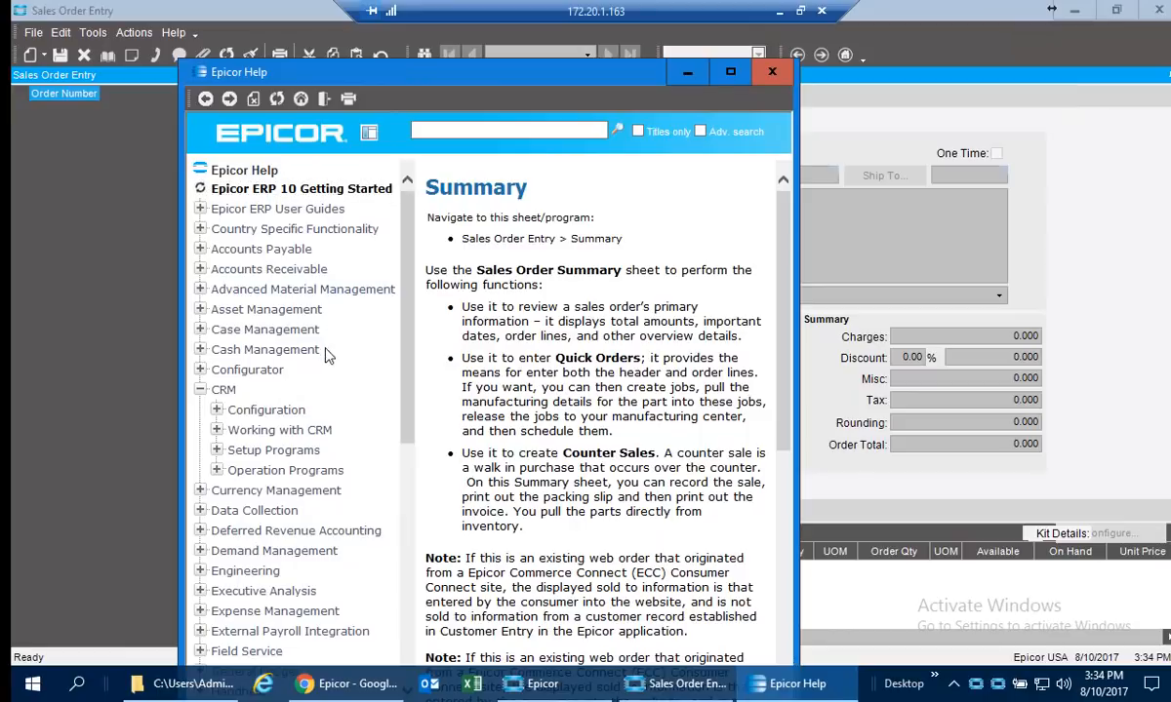
pyautogui.scroll(-4, 324, 362)
pyautogui.scroll(4, 325, 362)
pyautogui.click(770, 72)
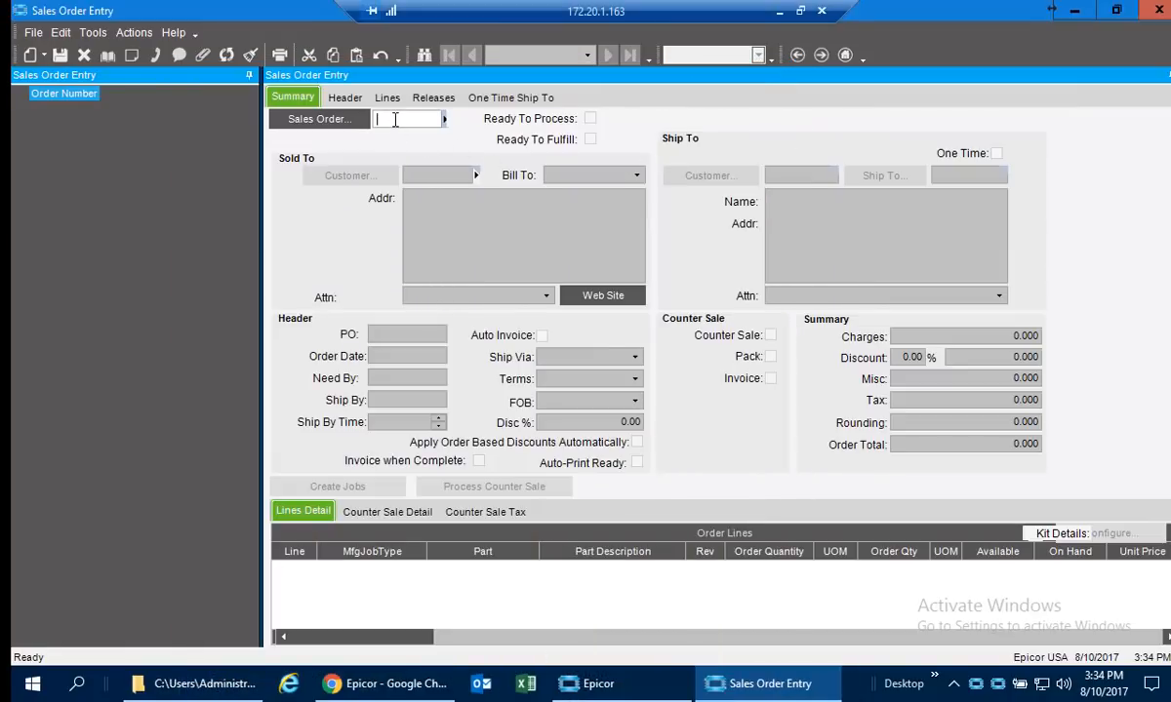
# Turn on Field Help, pin it open, and view the help for the PO, Ship Via and Need By fields.
pyautogui.click(173, 34)
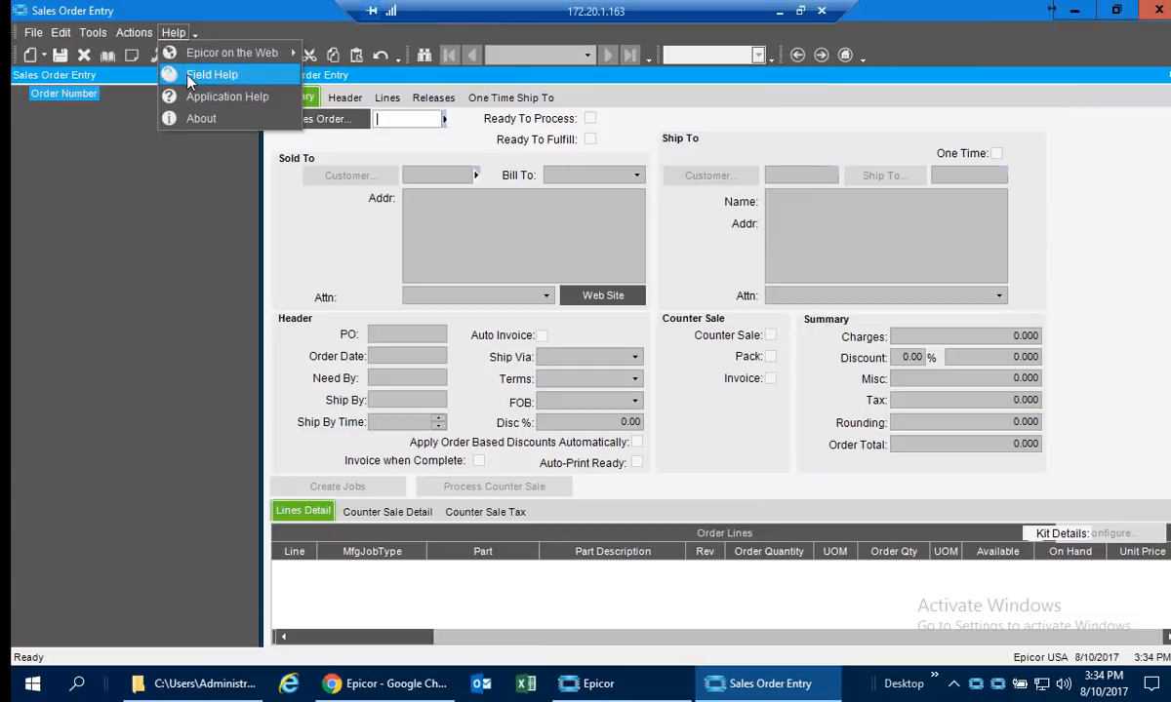
pyautogui.click(174, 70)
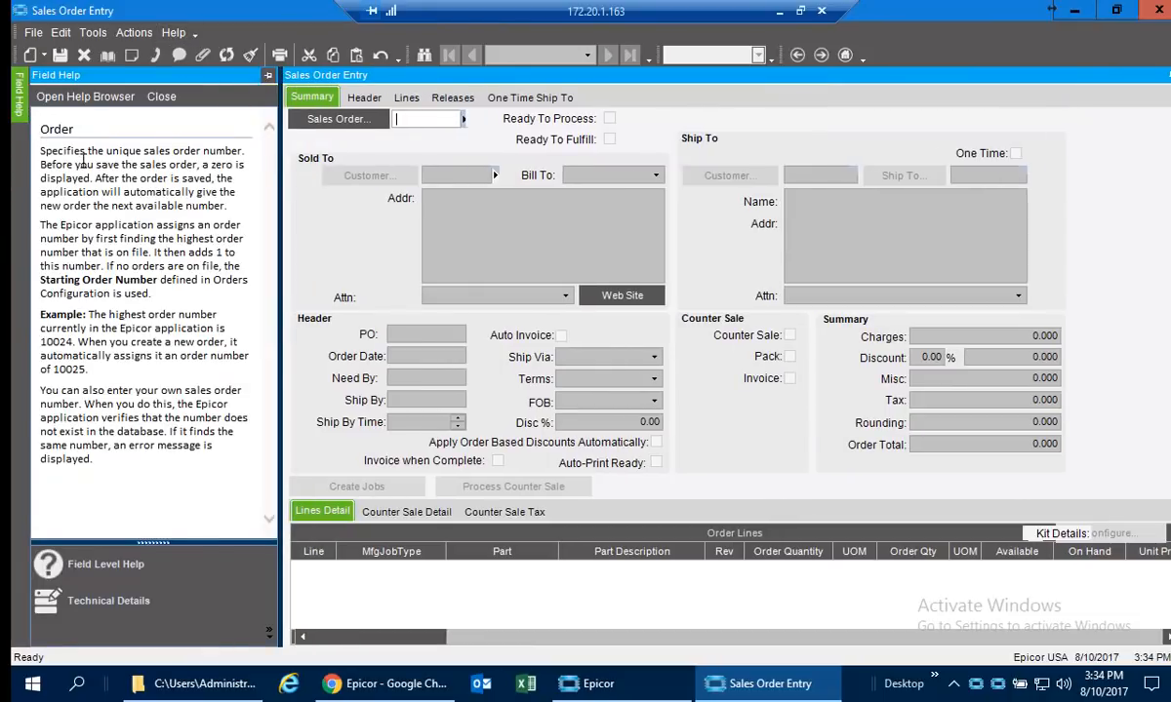
pyautogui.click(434, 334)
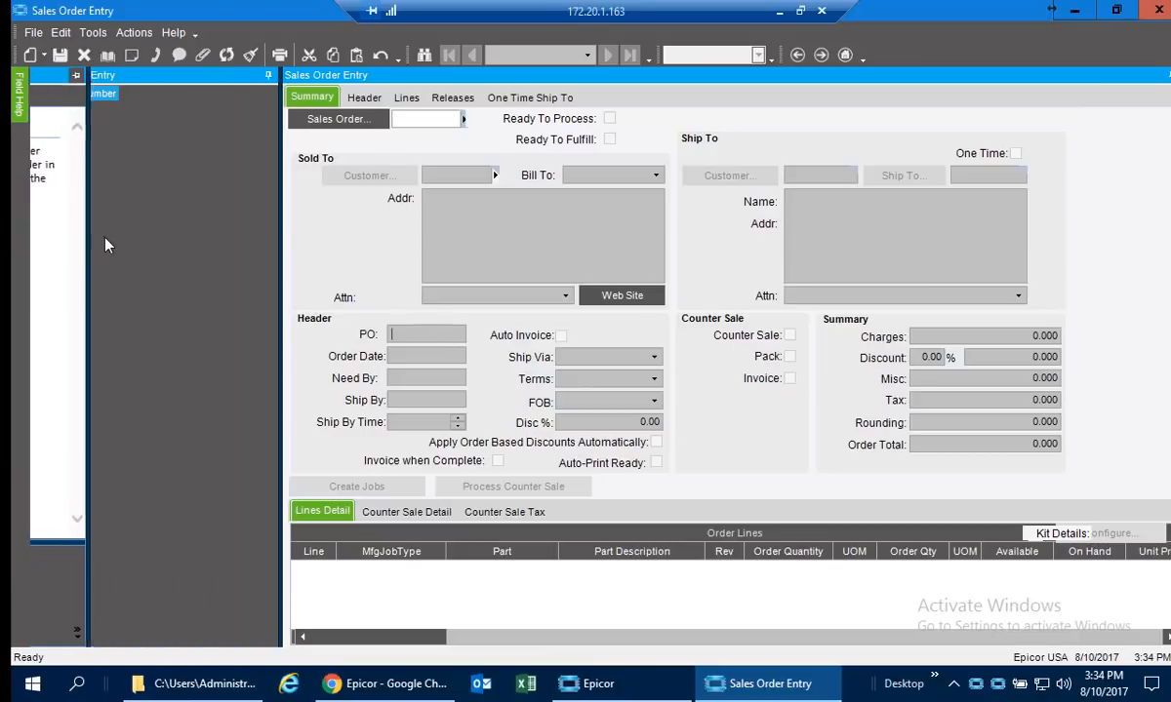
pyautogui.moveTo(16, 115)
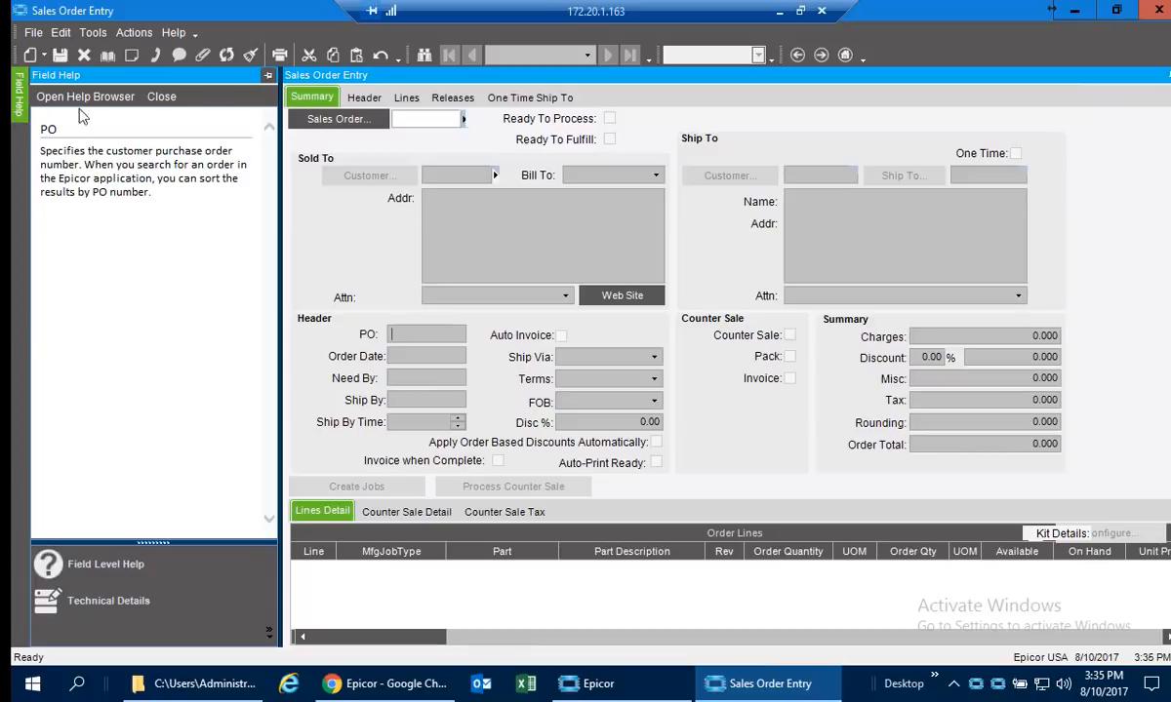
pyautogui.click(267, 75)
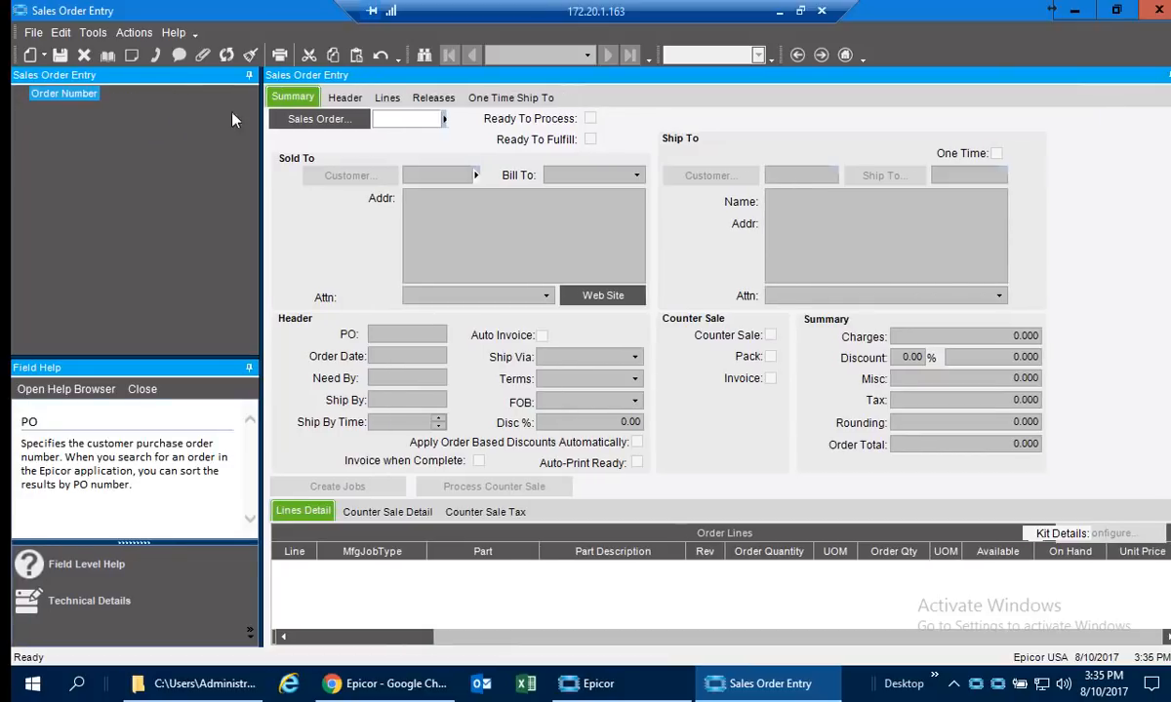
pyautogui.click(543, 357)
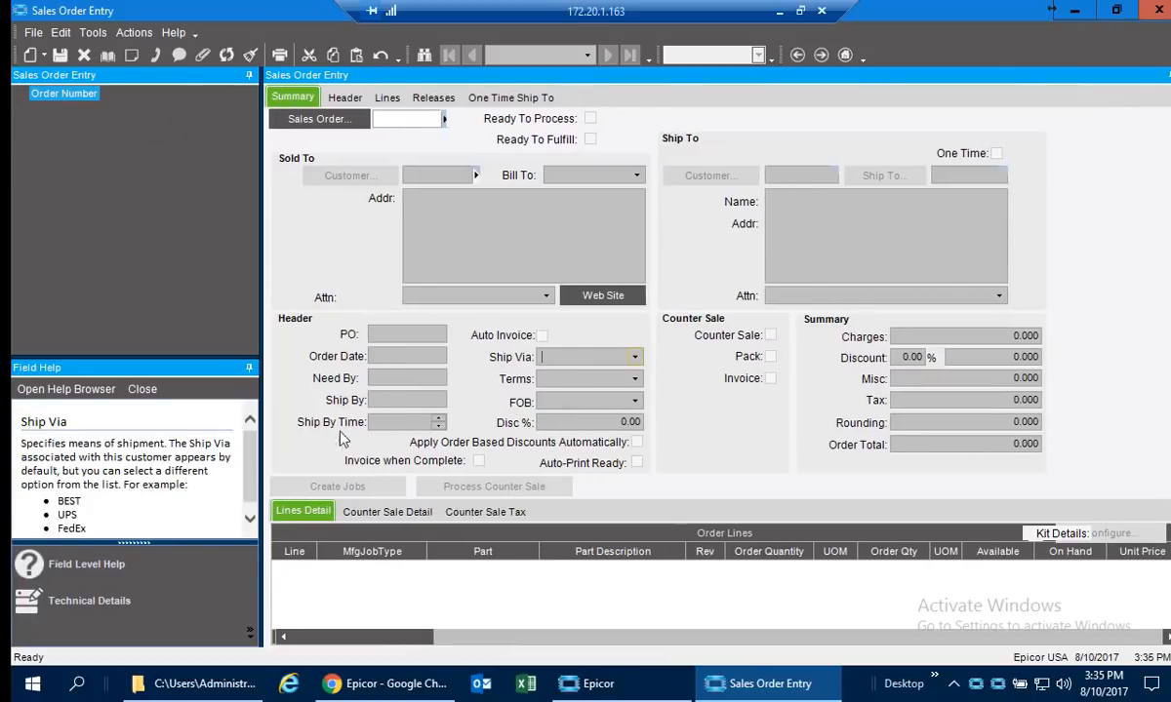
pyautogui.click(404, 378)
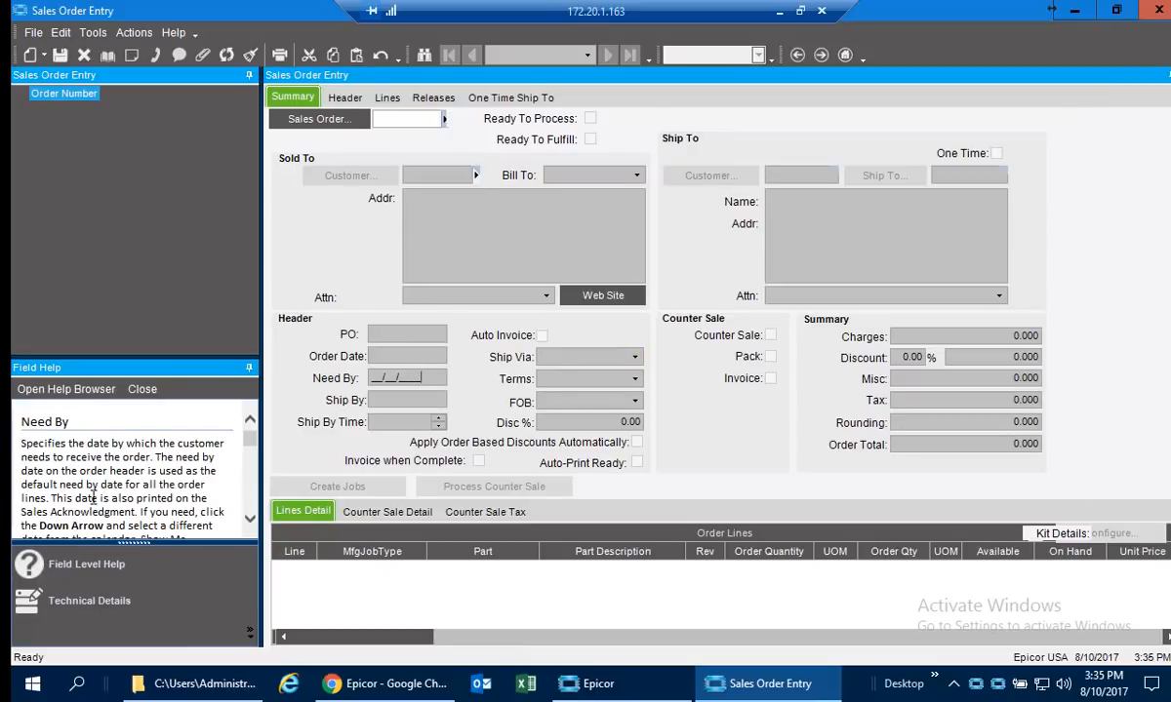
# Show Technical Details in an enlarged Field Help pane and inspect the Need By, Order Date and FOB fields.
pyautogui.click(83, 600)
pyautogui.moveTo(135, 357); pyautogui.dragTo(151, 236)
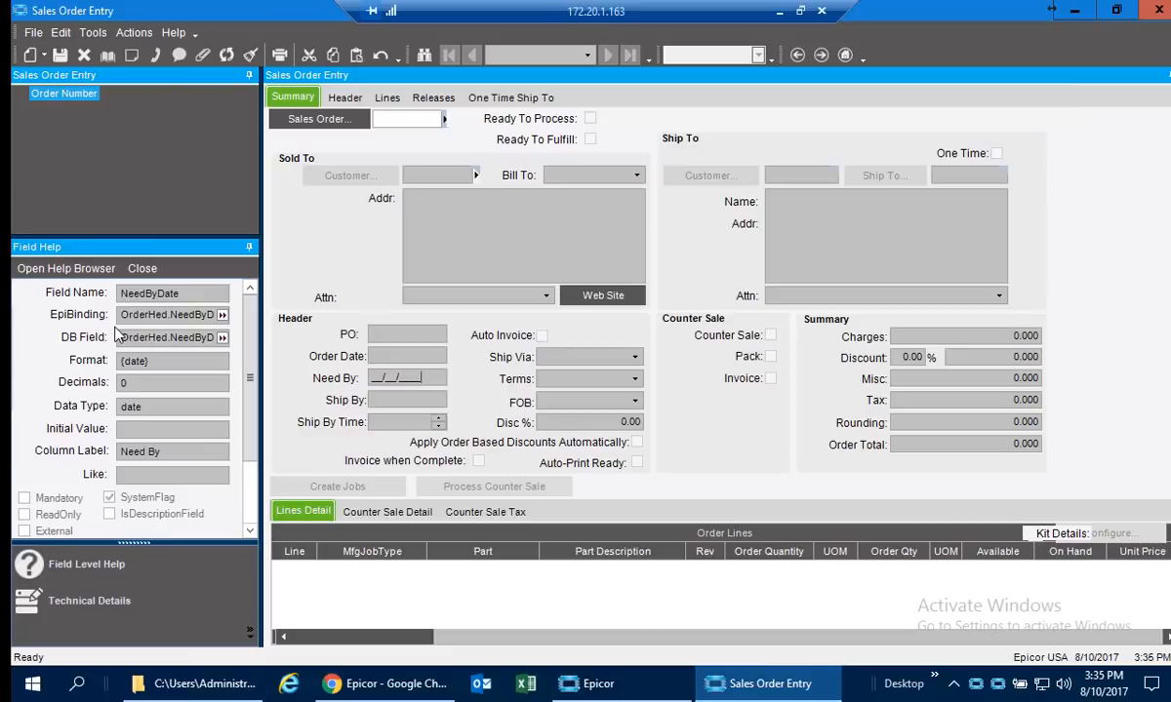
pyautogui.click(398, 358)
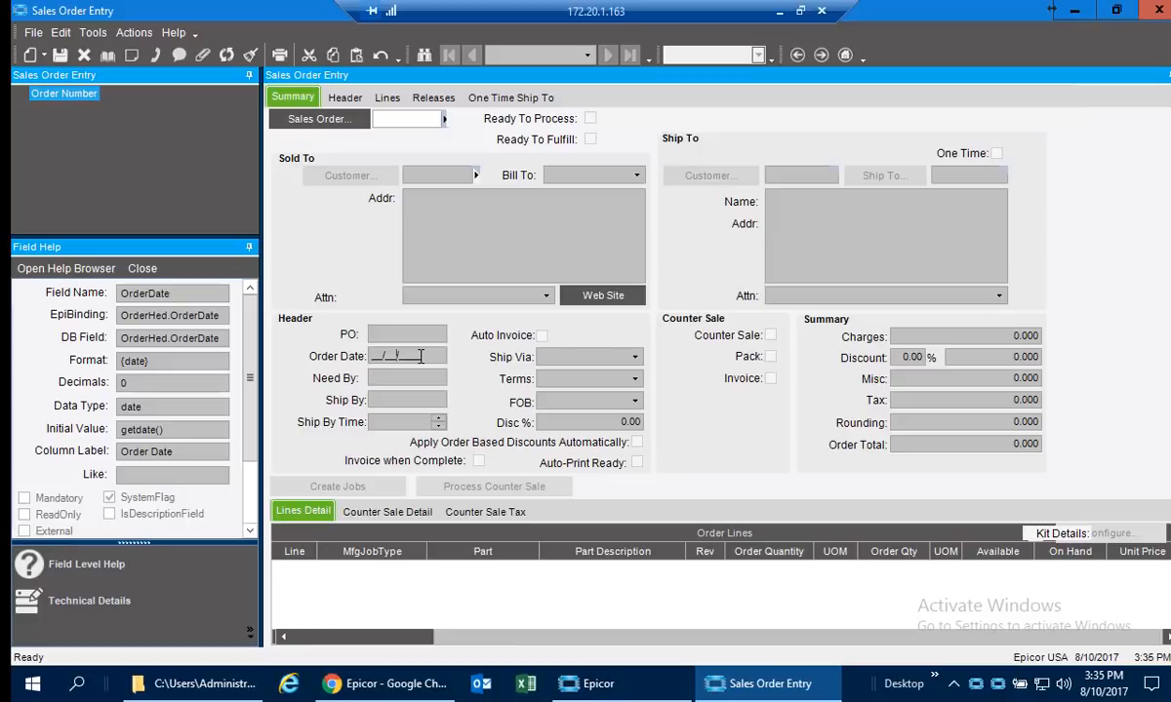
pyautogui.click(575, 401)
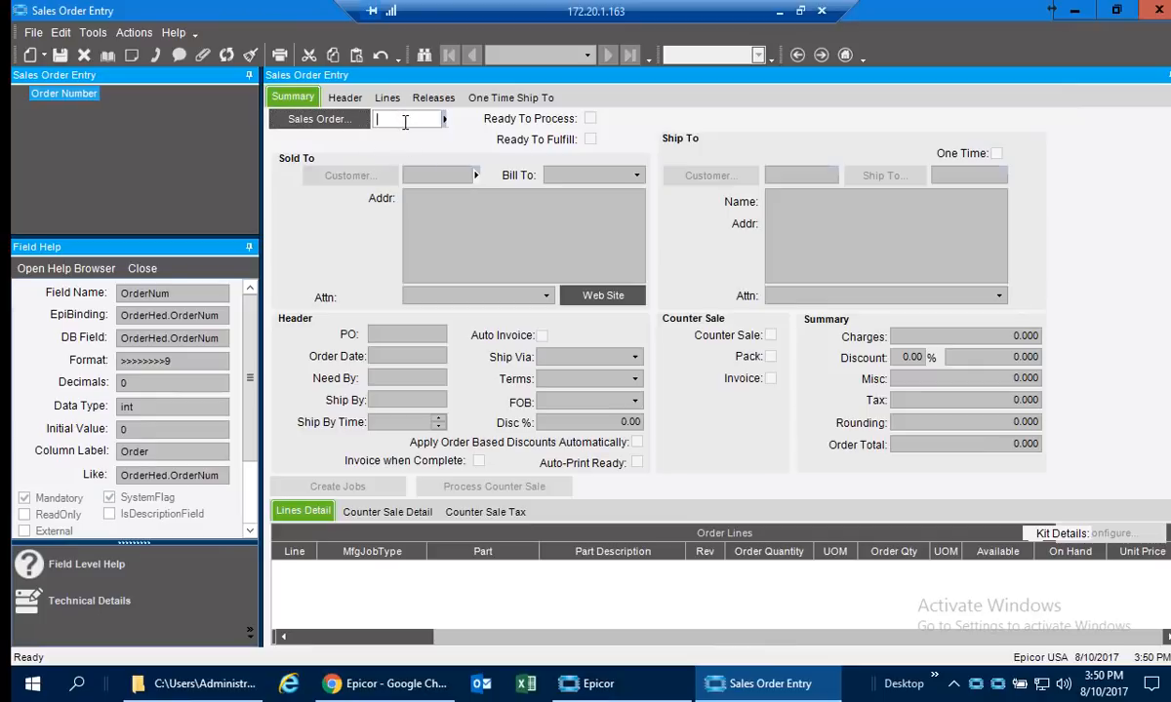
# Open the Basic sales order search and try sorting by PO Number before setting Sort By back to Sales Order.
pyautogui.click(332, 127)
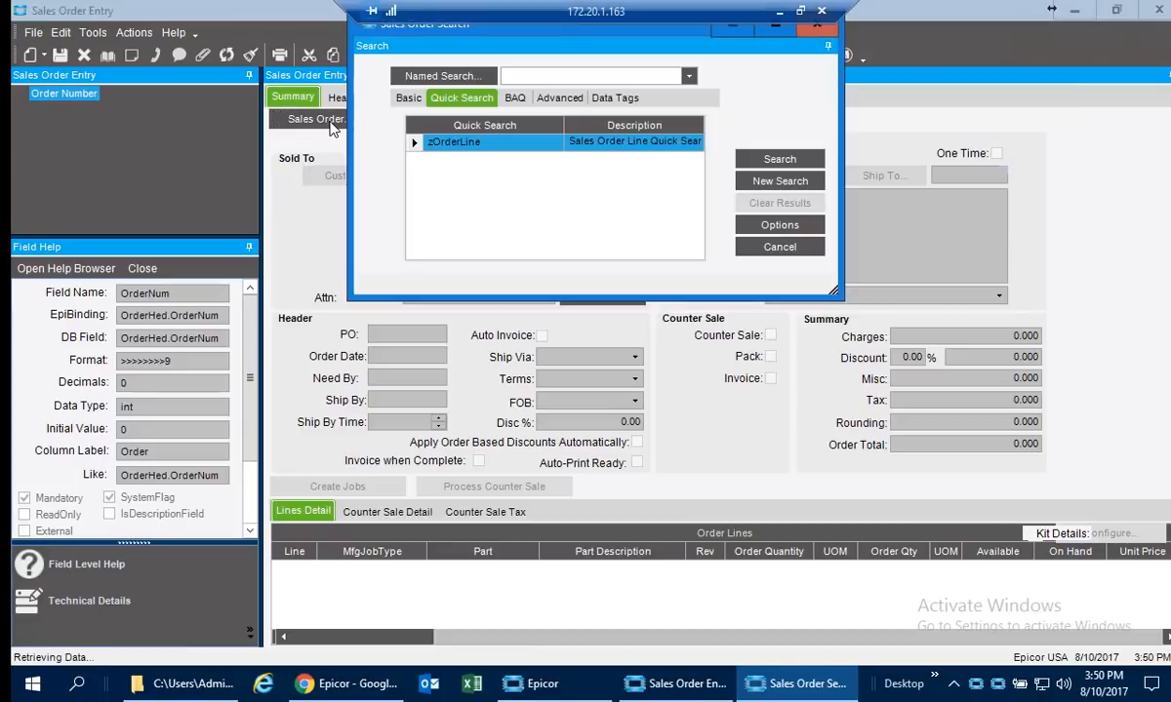
pyautogui.click(408, 99)
pyautogui.moveTo(451, 35); pyautogui.dragTo(446, 95)
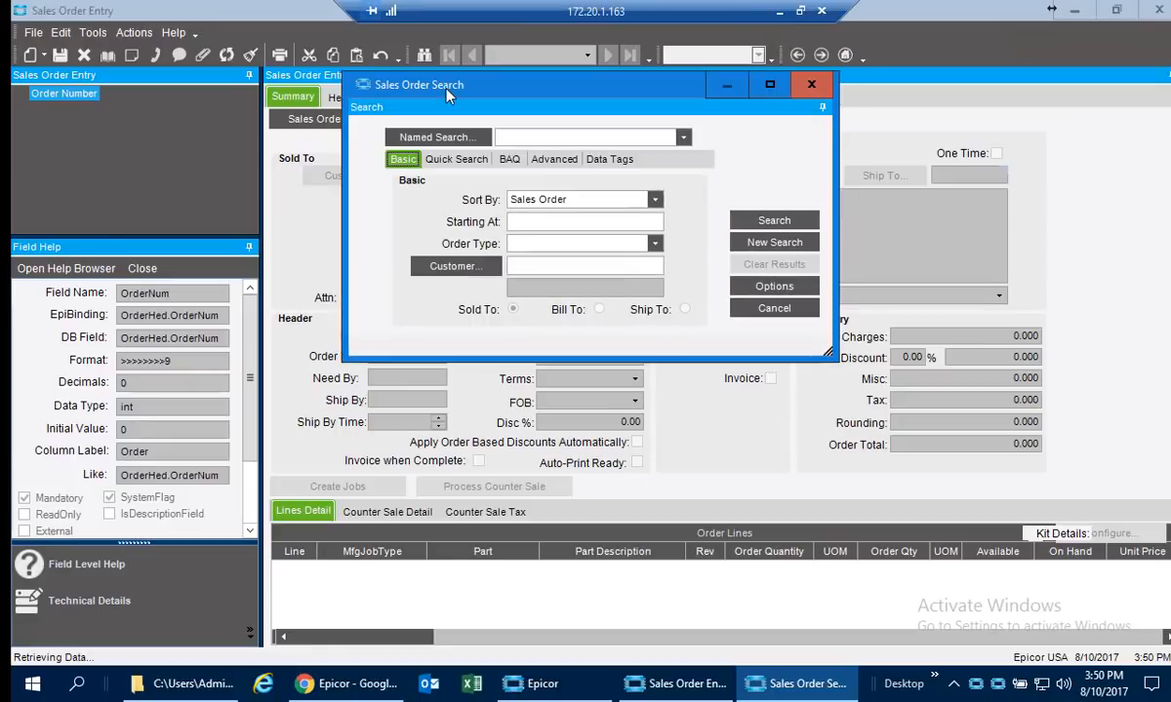
pyautogui.click(538, 205)
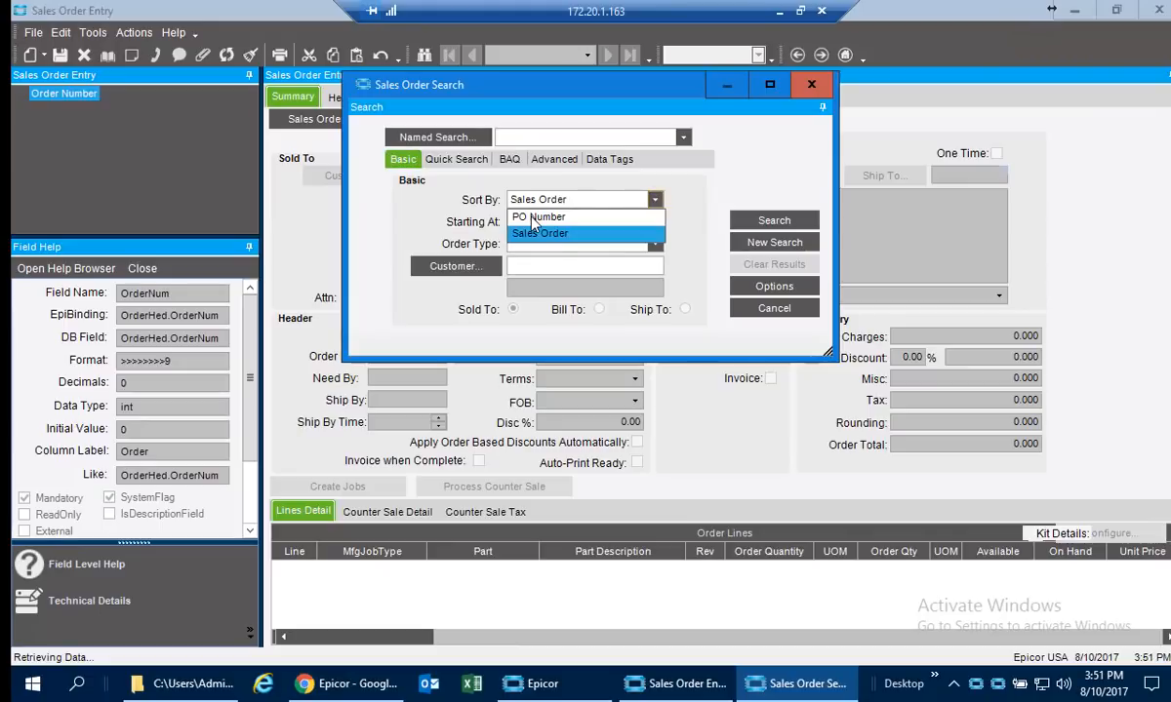
pyautogui.click(535, 217)
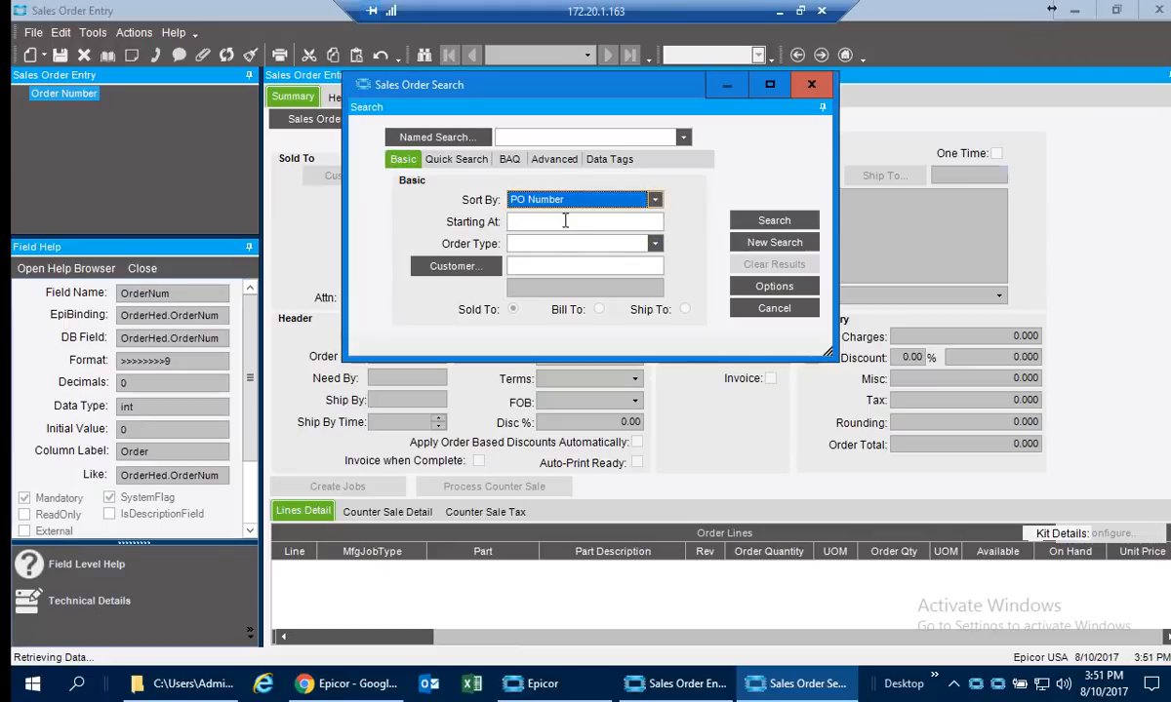
pyautogui.click(554, 201)
pyautogui.click(542, 233)
# Look up Addison, Inc as the customer filter and search for that customer's sales orders.
pyautogui.click(475, 270)
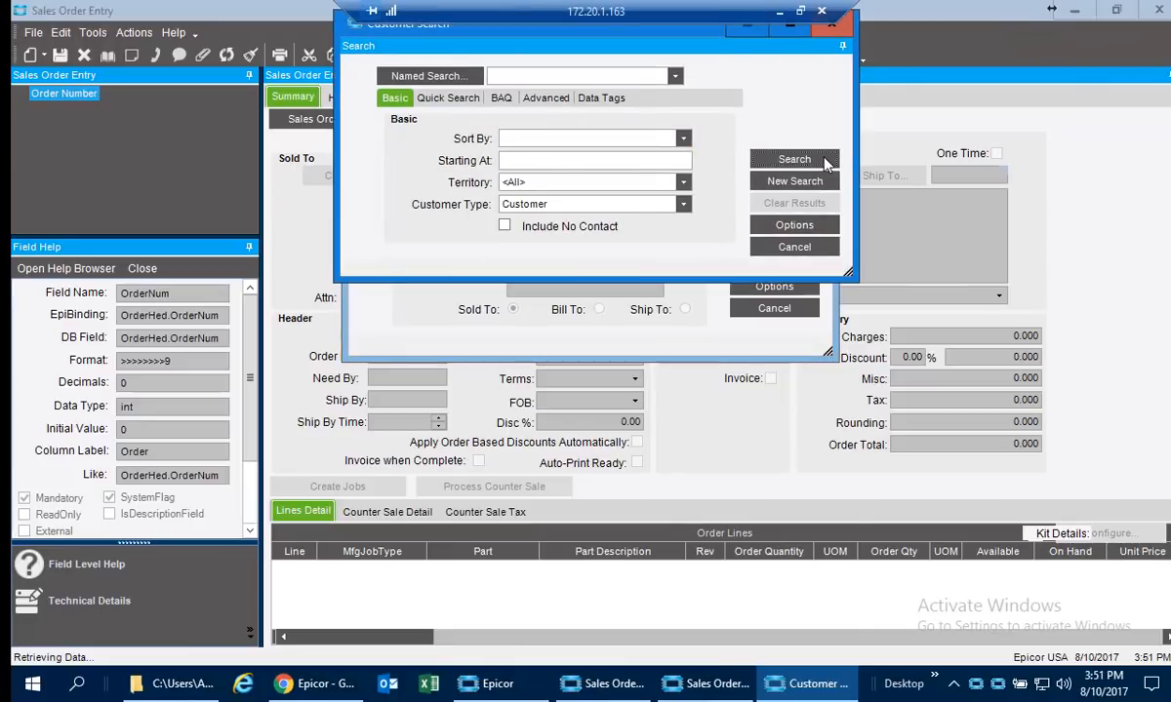
pyautogui.click(777, 158)
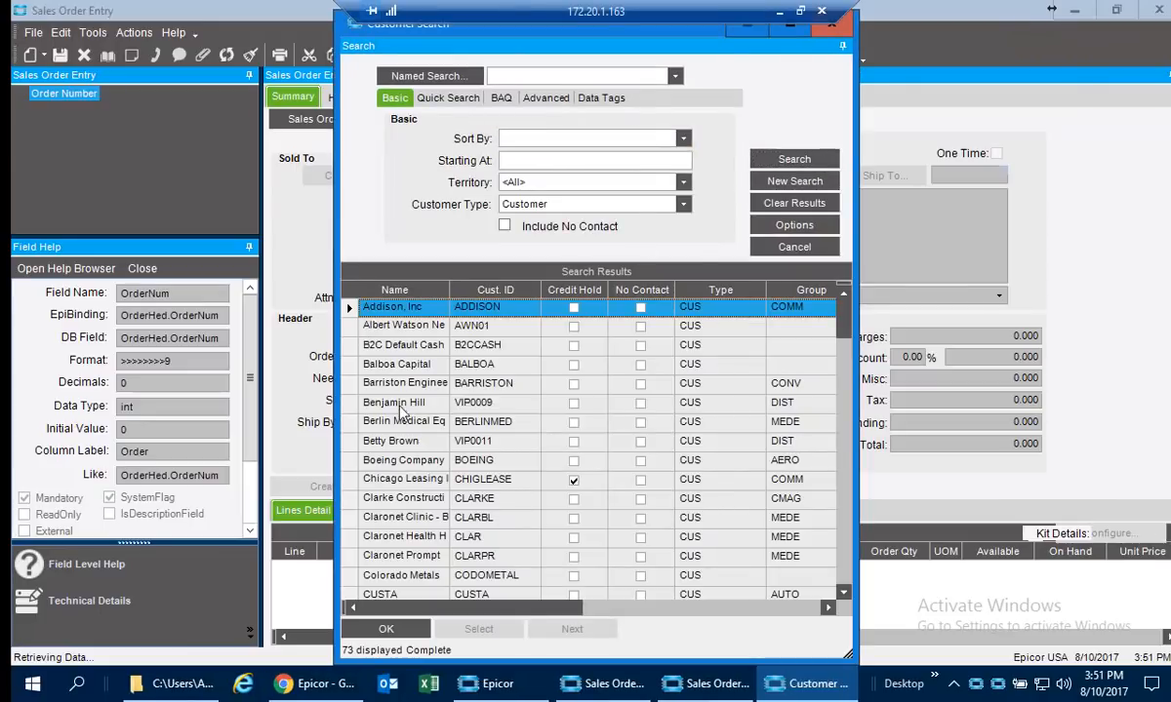
pyautogui.doubleClick(382, 317)
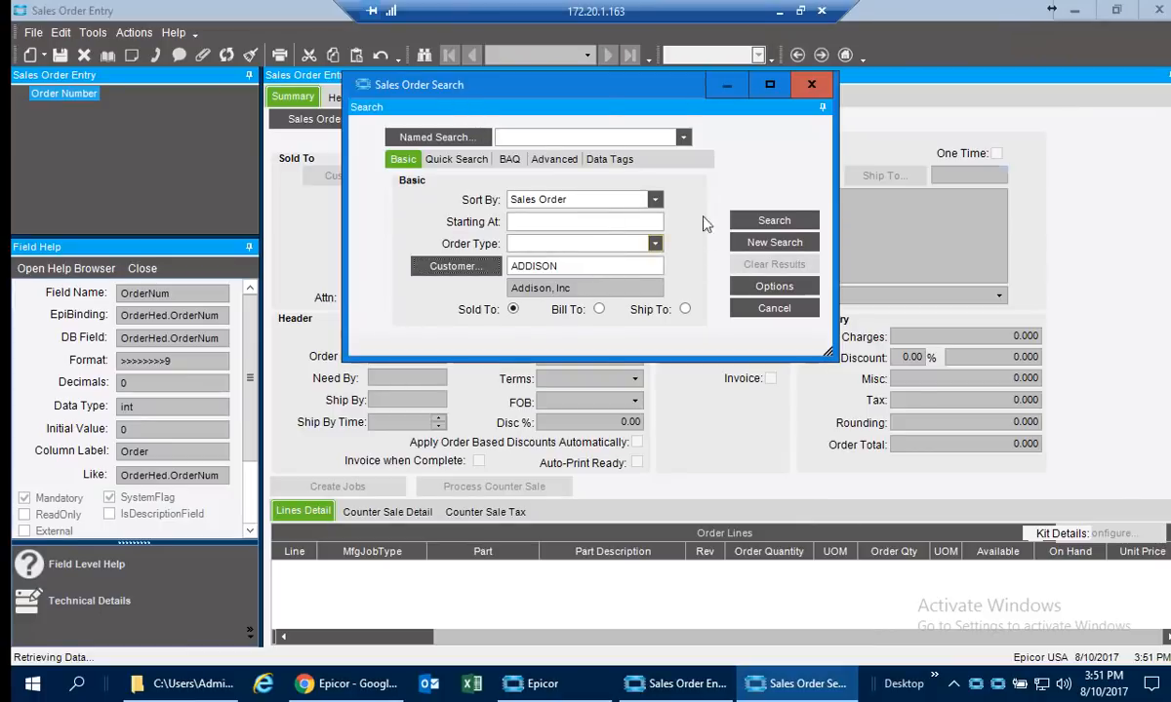
pyautogui.click(774, 223)
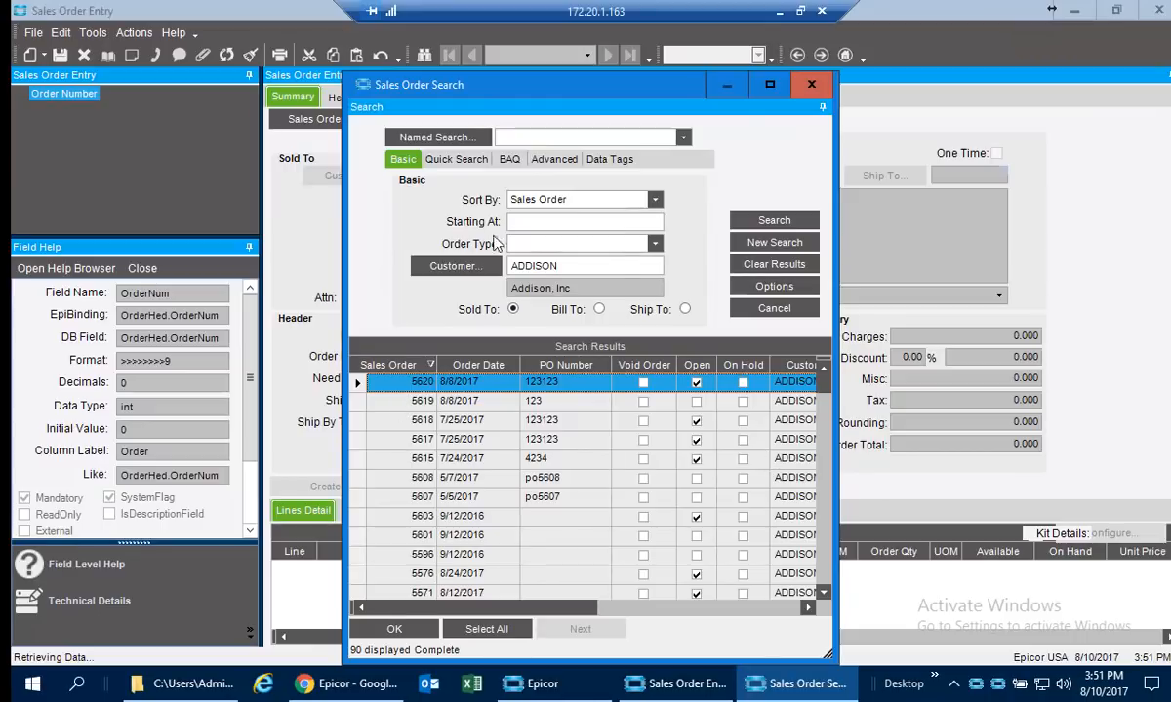
# View the criteria form of the zOrderLine quick search and cancel it.
pyautogui.click(440, 162)
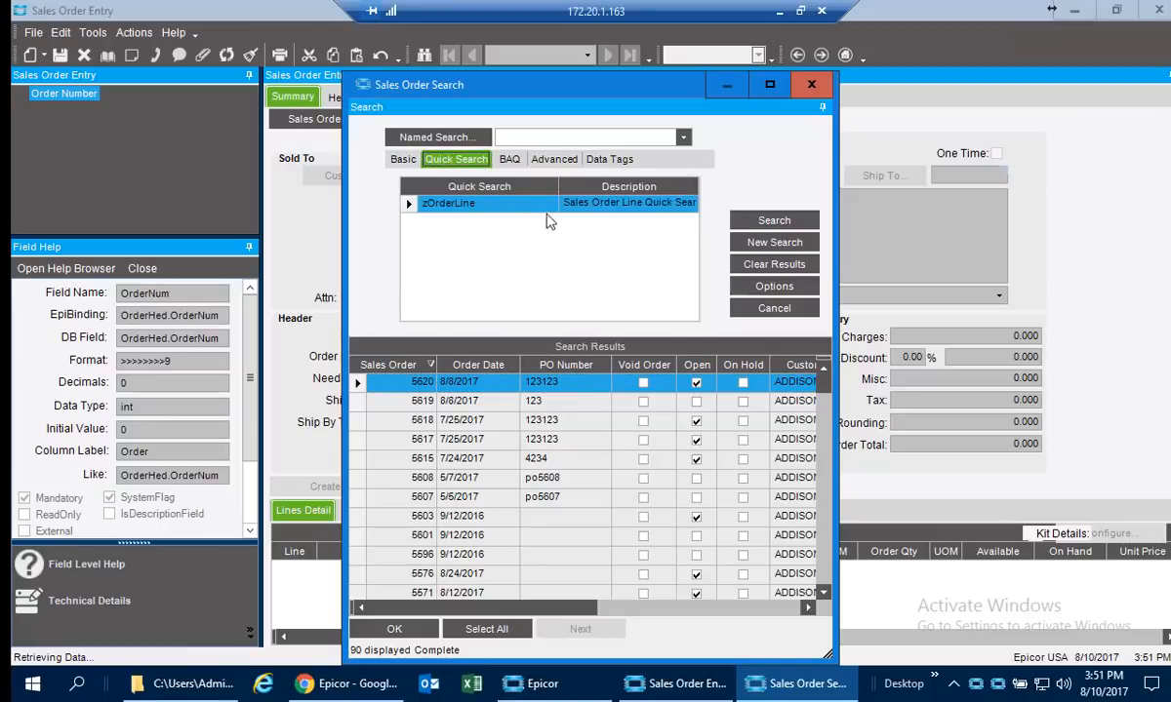
pyautogui.click(791, 225)
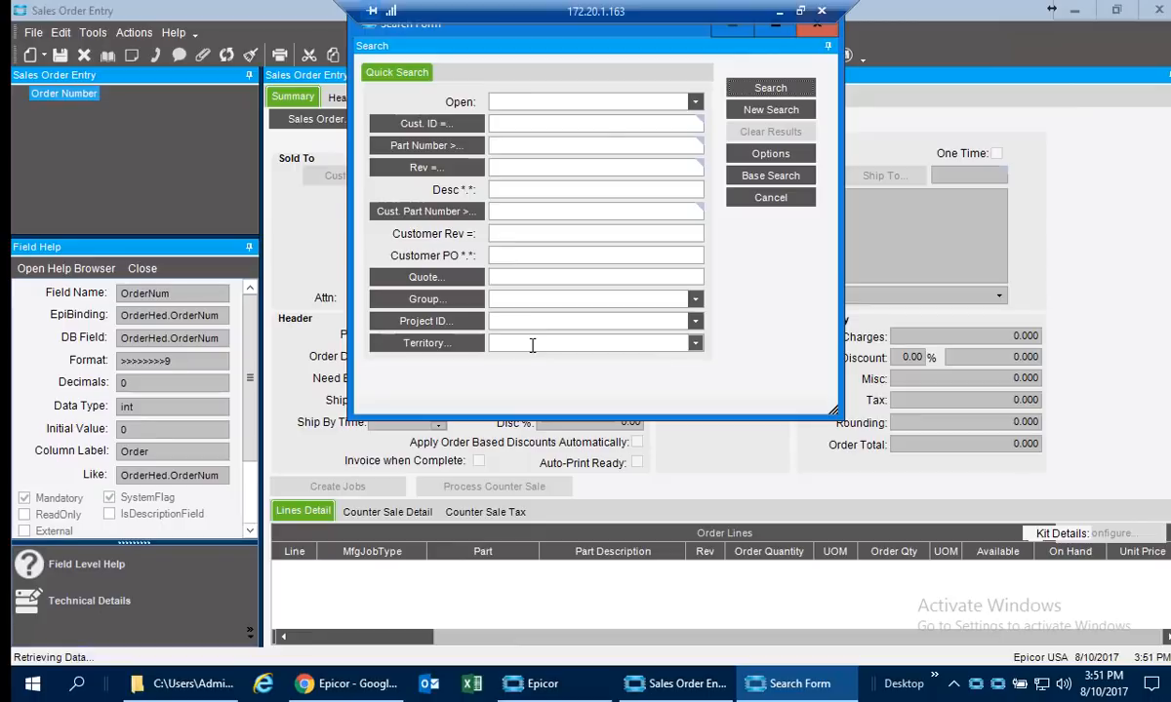
pyautogui.click(768, 195)
# Reopen the sales order search and look through its BAQ, Advanced and Data Tags search methods.
pyautogui.click(321, 121)
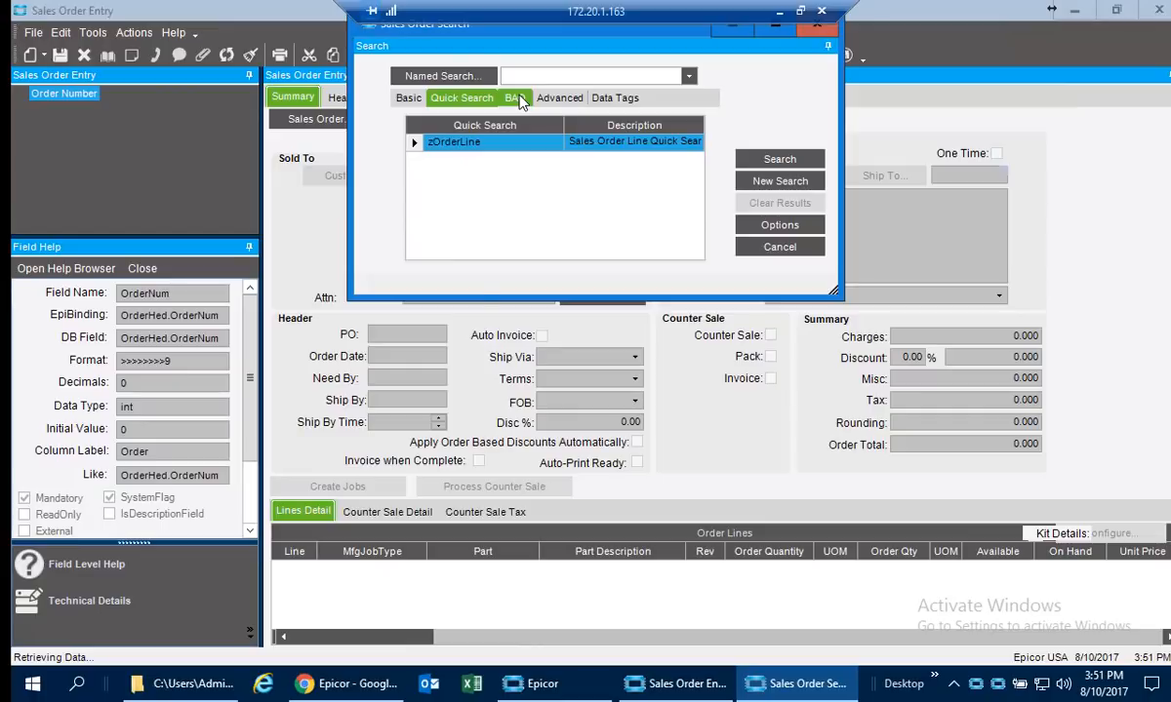
pyautogui.click(518, 100)
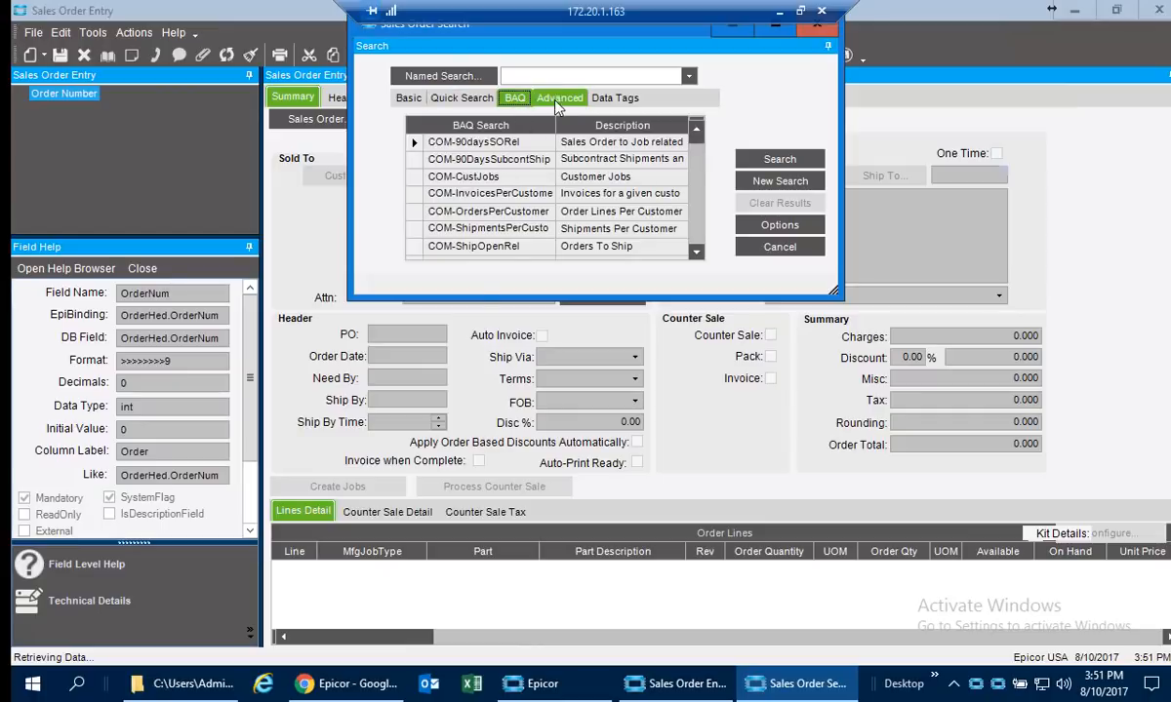
pyautogui.click(558, 98)
pyautogui.click(613, 97)
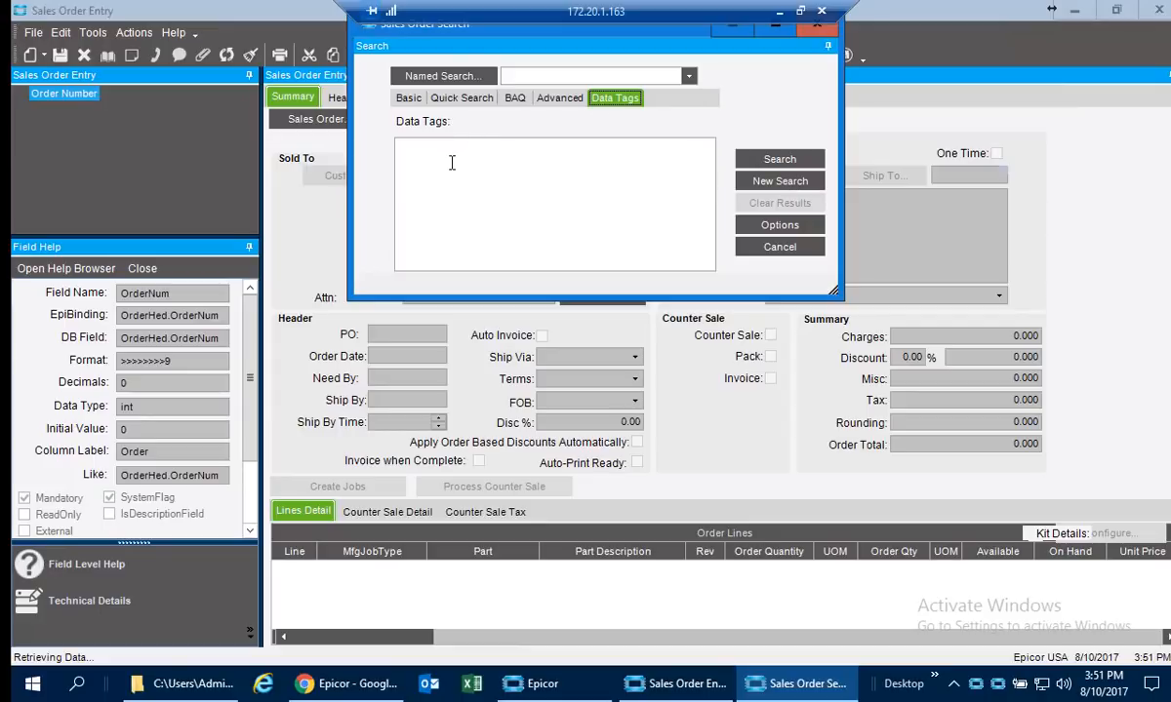
# List all sales orders with the Basic search and tag the third, sixth and ninth results with the personal tag "collections".
pyautogui.click(408, 97)
pyautogui.click(778, 159)
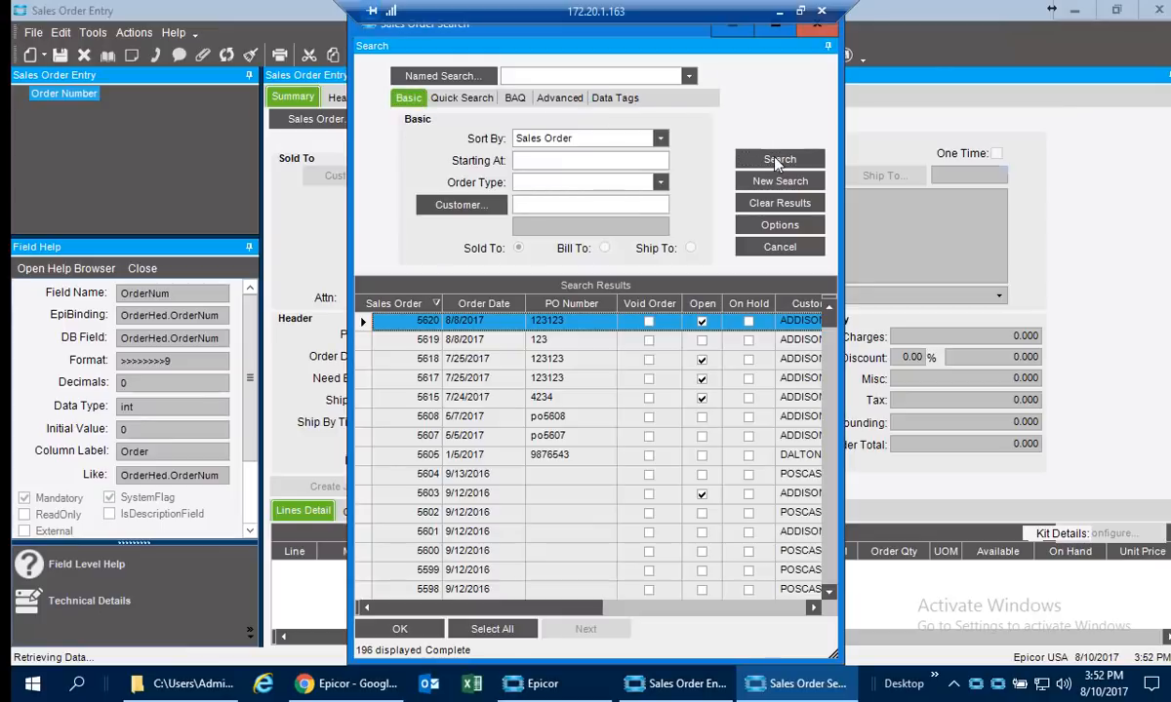
pyautogui.click(380, 360)
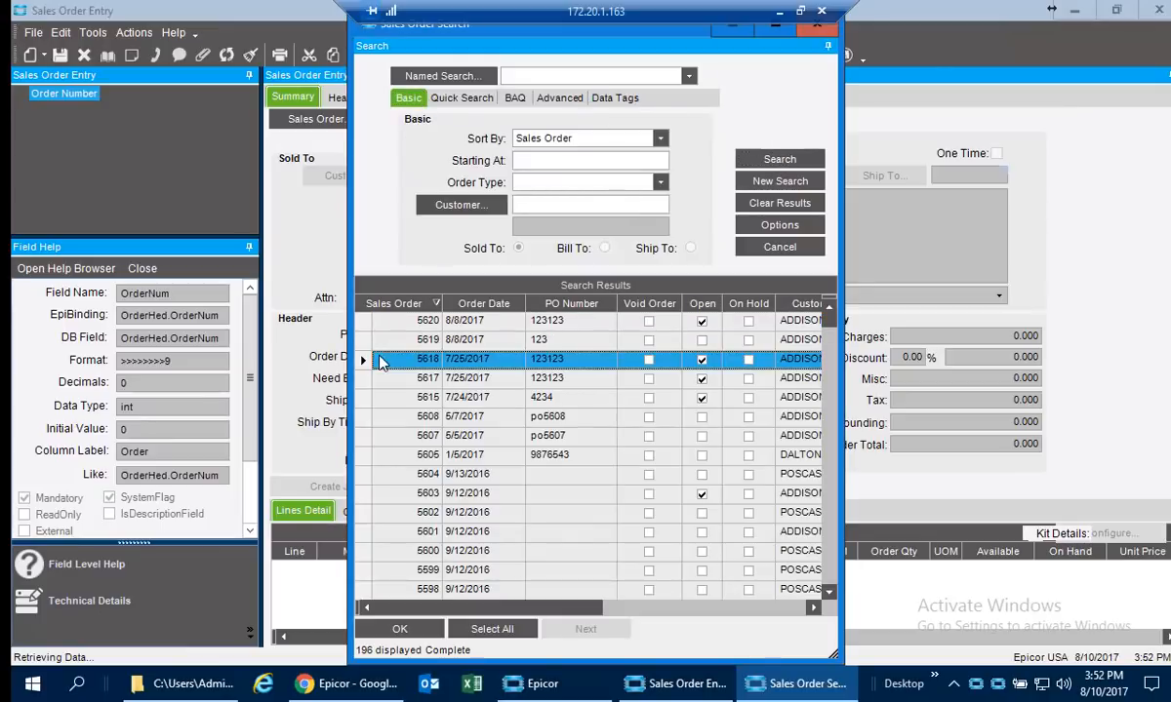
pyautogui.keyDown('ctrl'); pyautogui.click(368, 417); pyautogui.keyUp('ctrl')
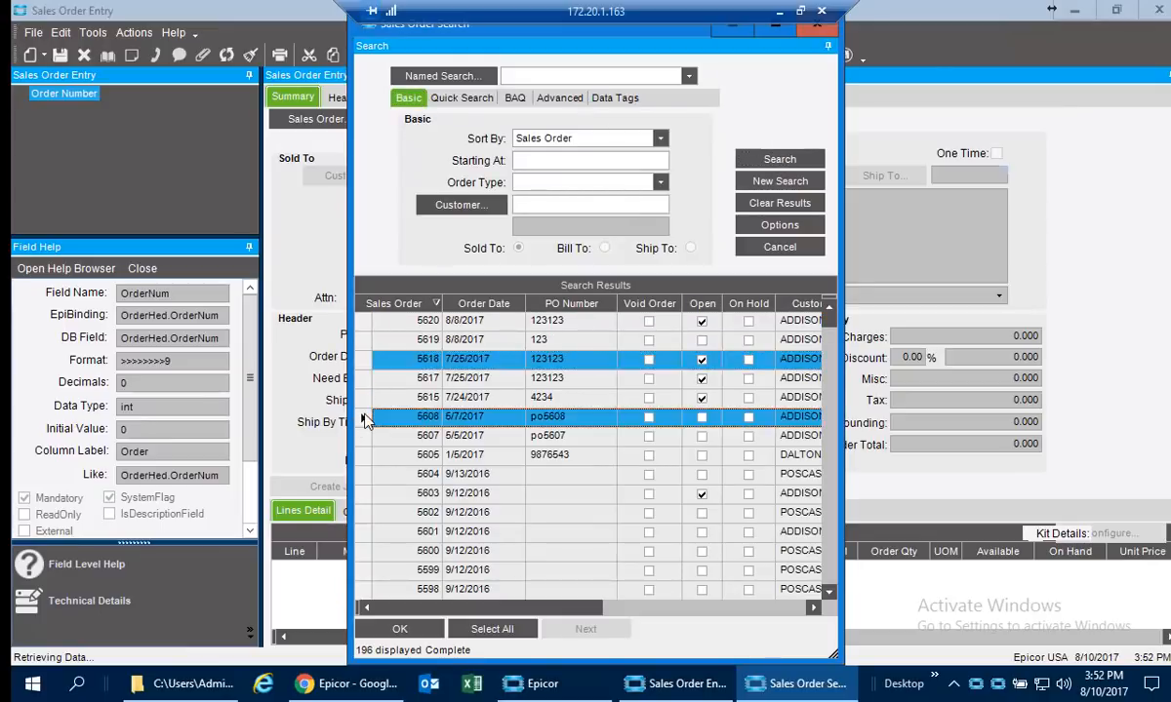
pyautogui.keyDown('ctrl'); pyautogui.click(361, 478); pyautogui.keyUp('ctrl')
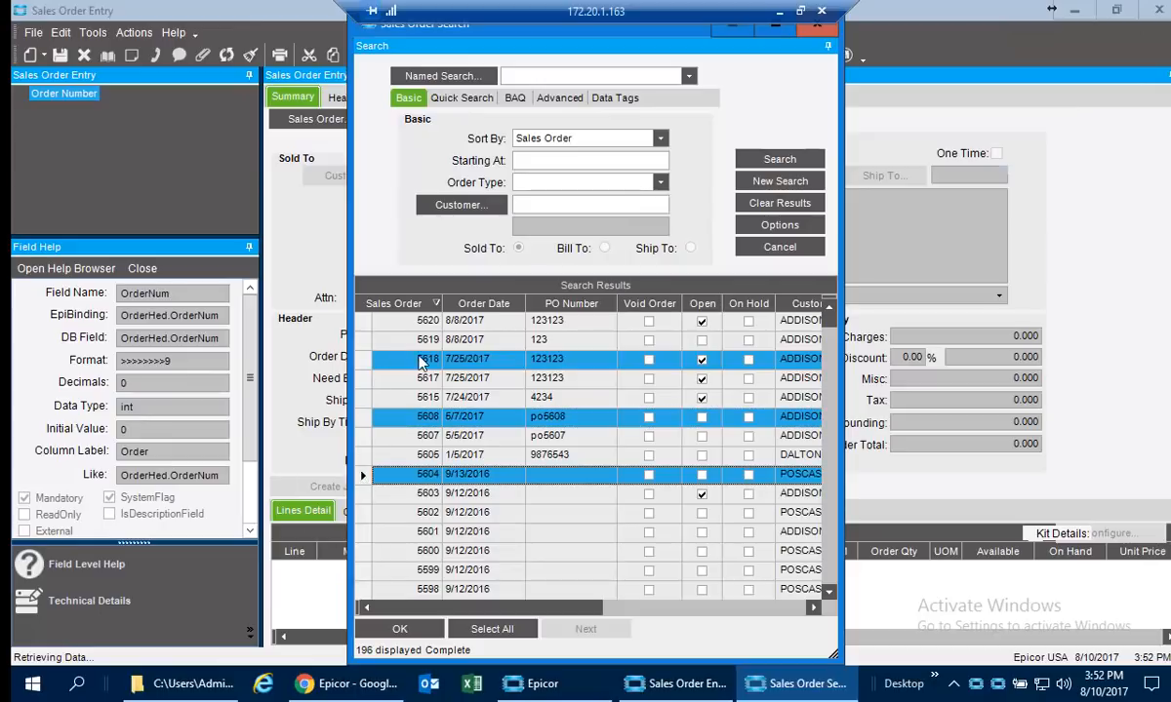
pyautogui.rightClick(415, 369)
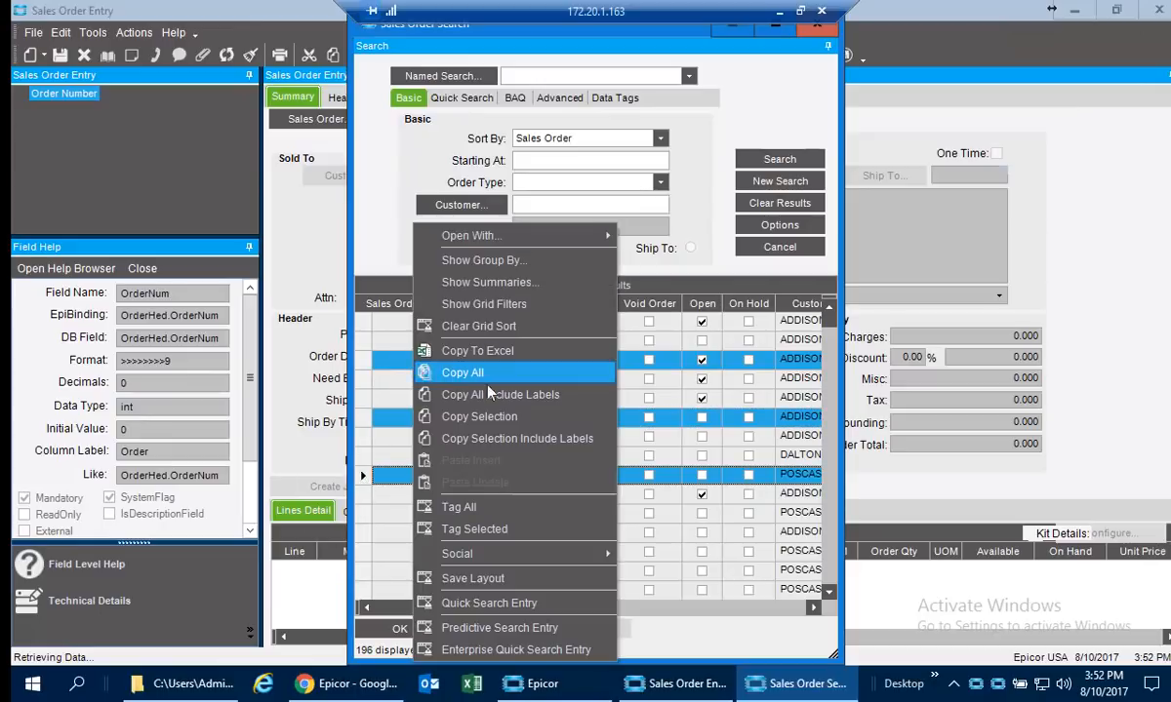
pyautogui.click(475, 530)
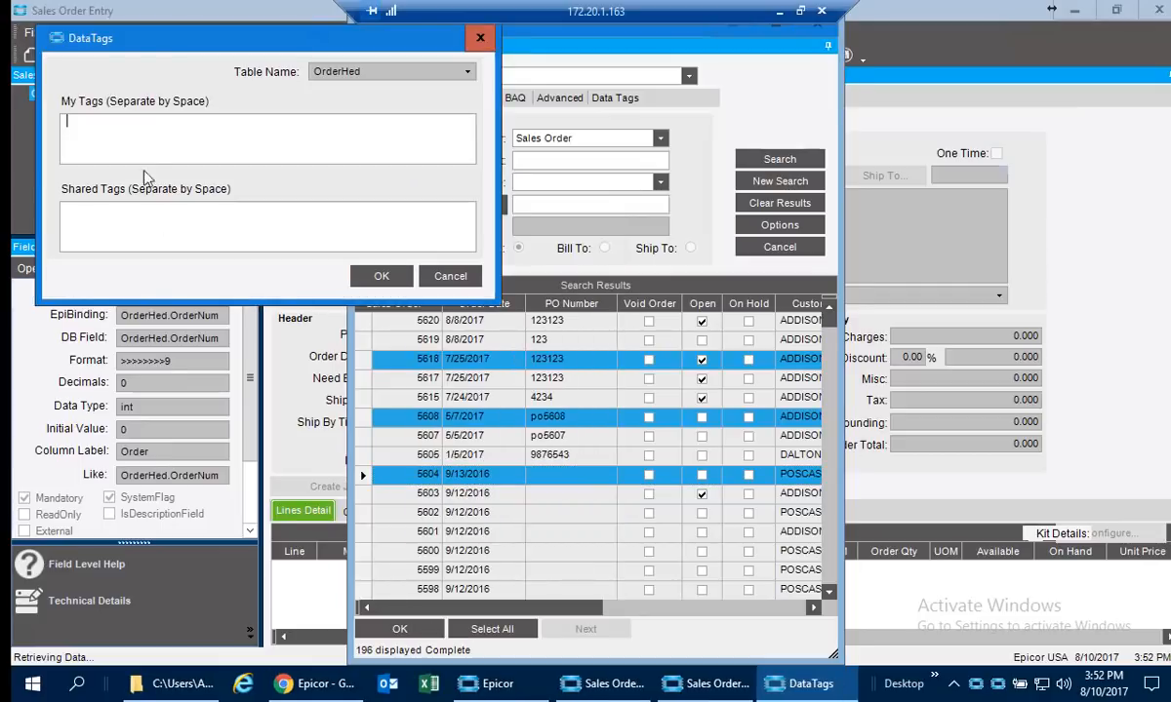
pyautogui.write('collections')
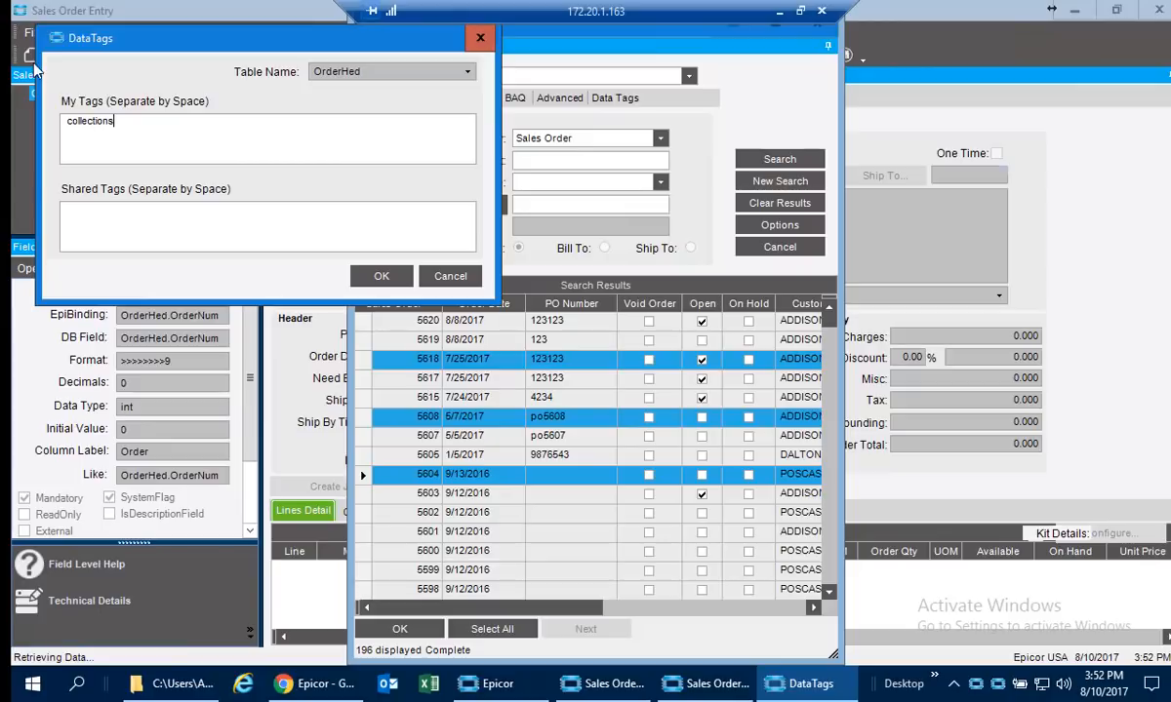
pyautogui.click(375, 272)
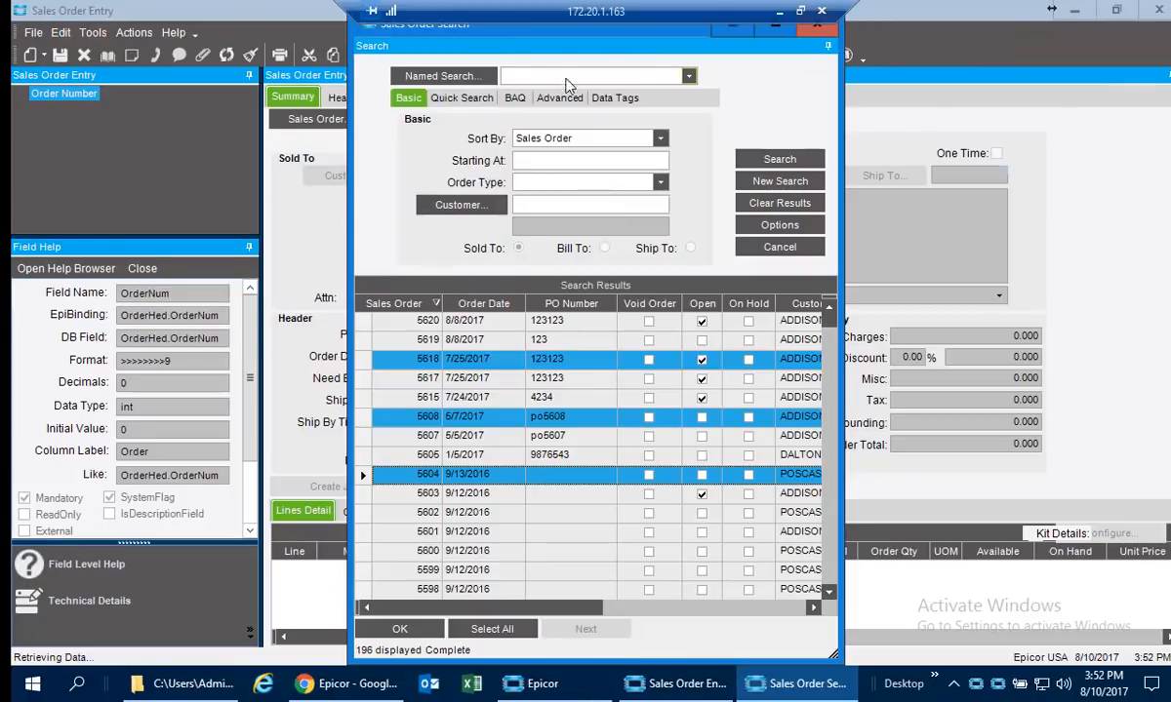
# Search for sales orders by the data tag "collections".
pyautogui.click(614, 98)
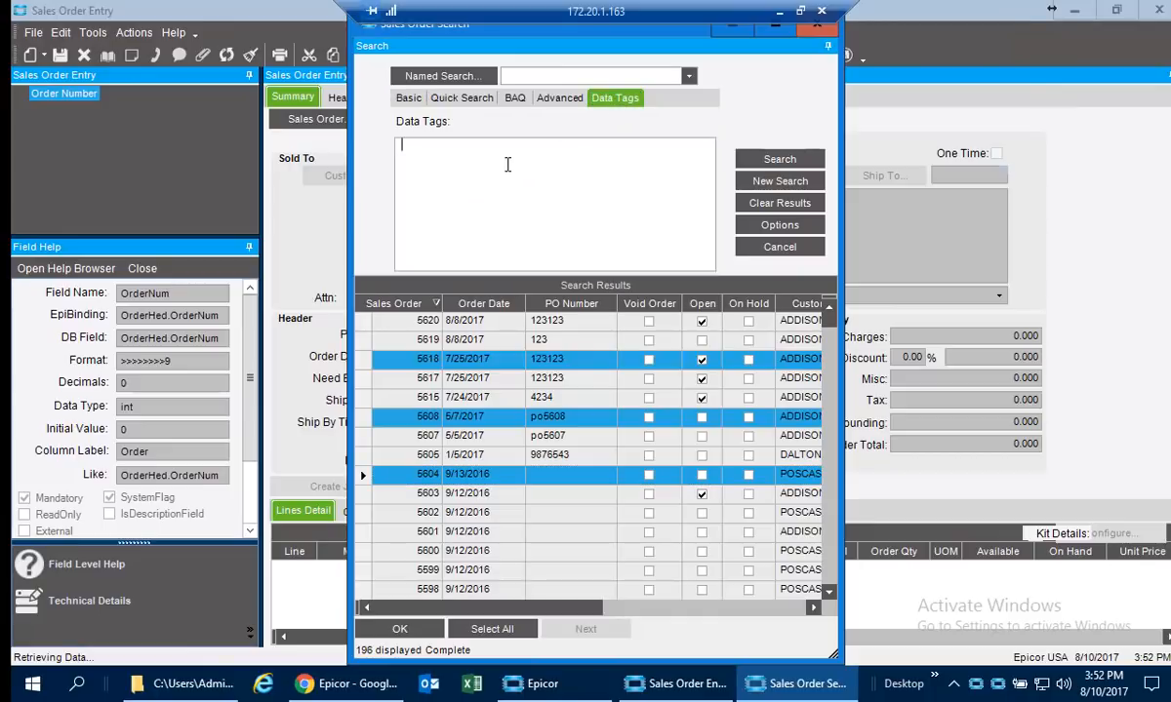
pyautogui.write('collections')
pyautogui.click(770, 160)
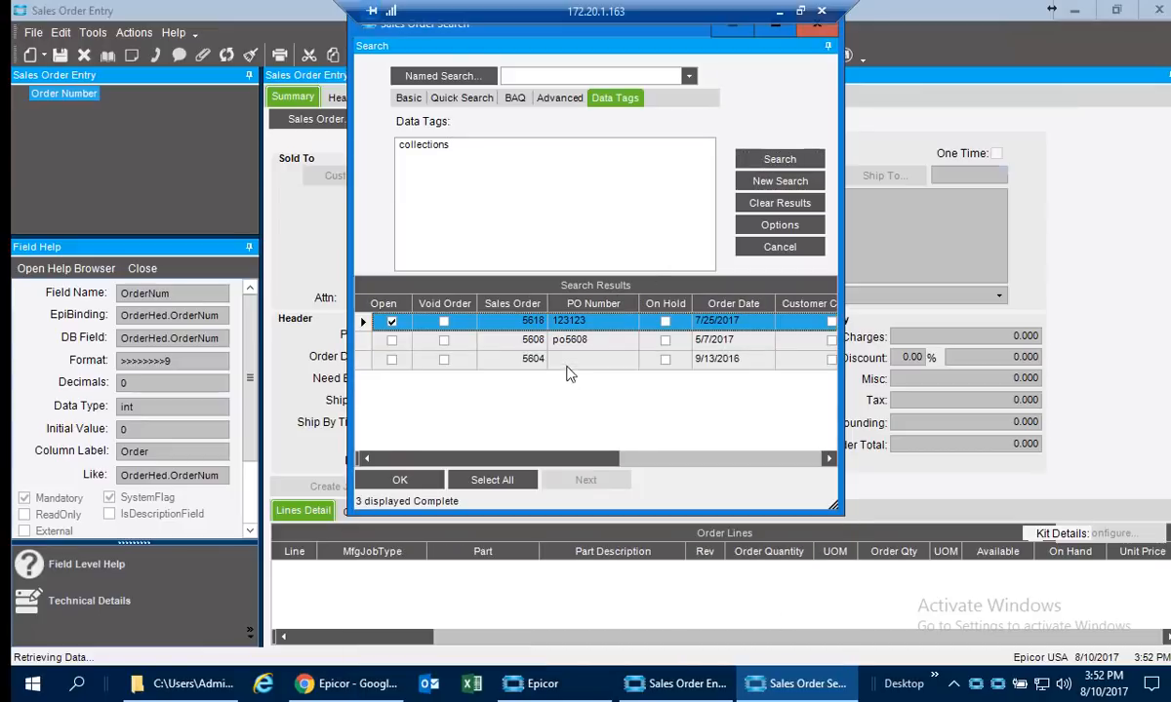
# Run the unfiltered Basic search for sales orders again and maximize the search window.
pyautogui.click(408, 100)
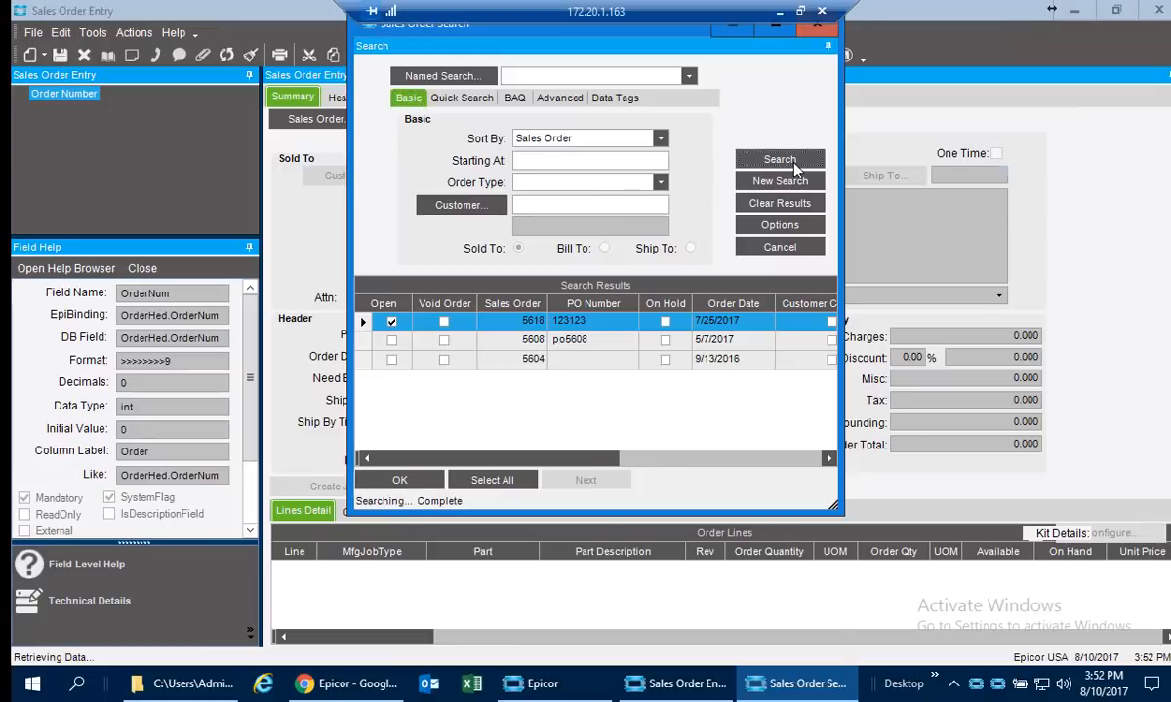
pyautogui.click(745, 154)
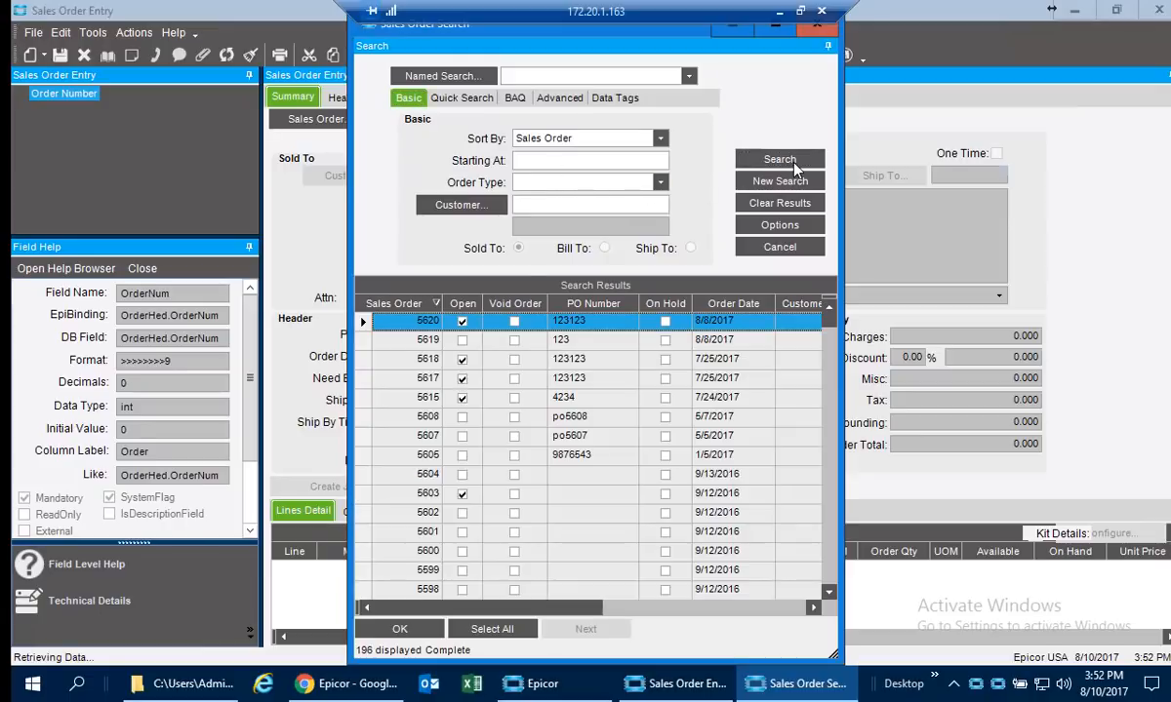
pyautogui.click(767, 37)
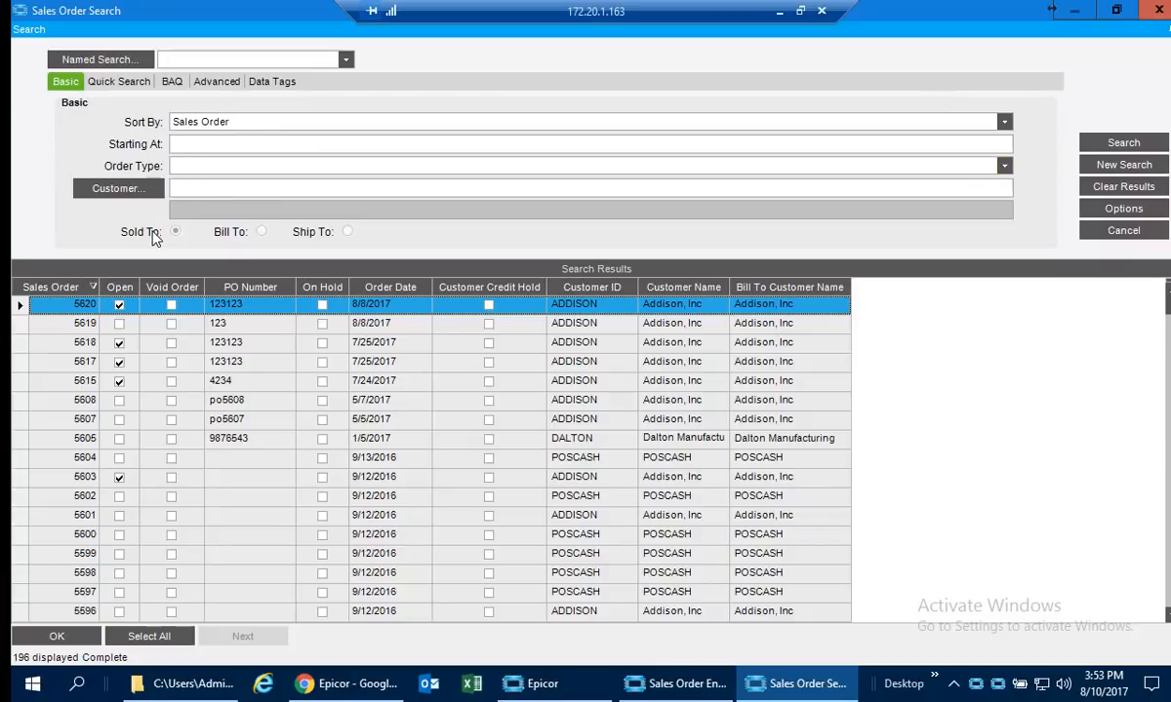
# Move the Sales Order column between PO Number and On Hold, toggling its sort order, and narrow the Order Date column.
pyautogui.moveTo(66, 288); pyautogui.dragTo(312, 290)
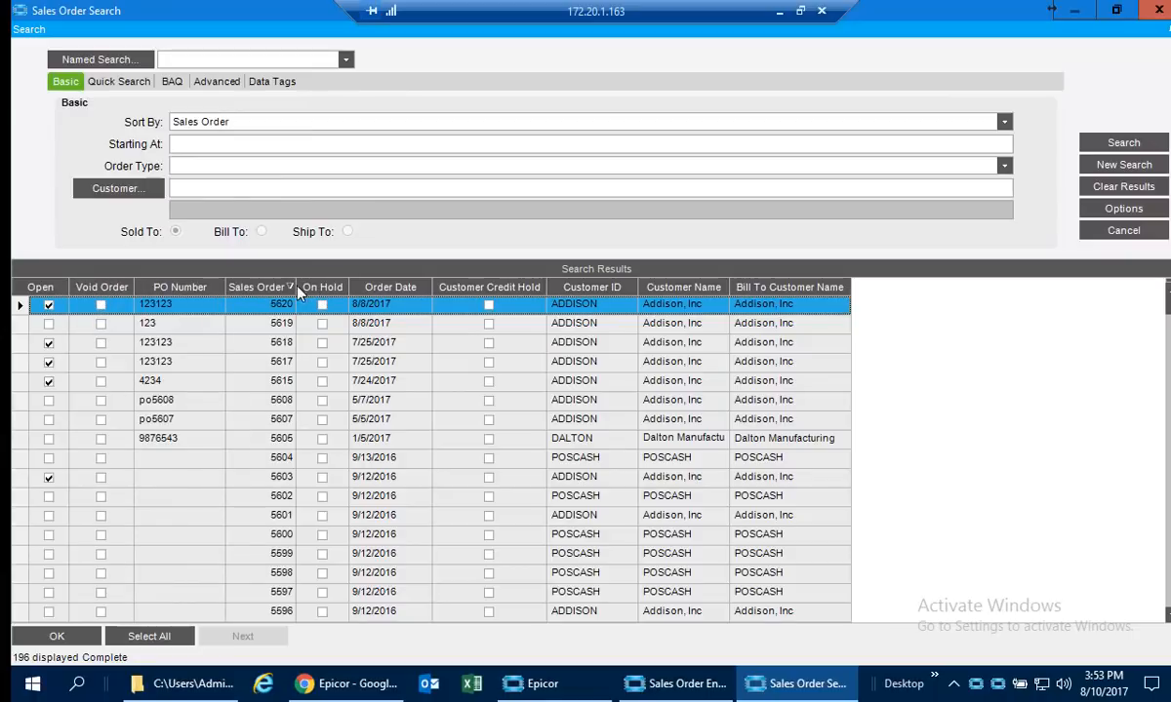
pyautogui.click(251, 287)
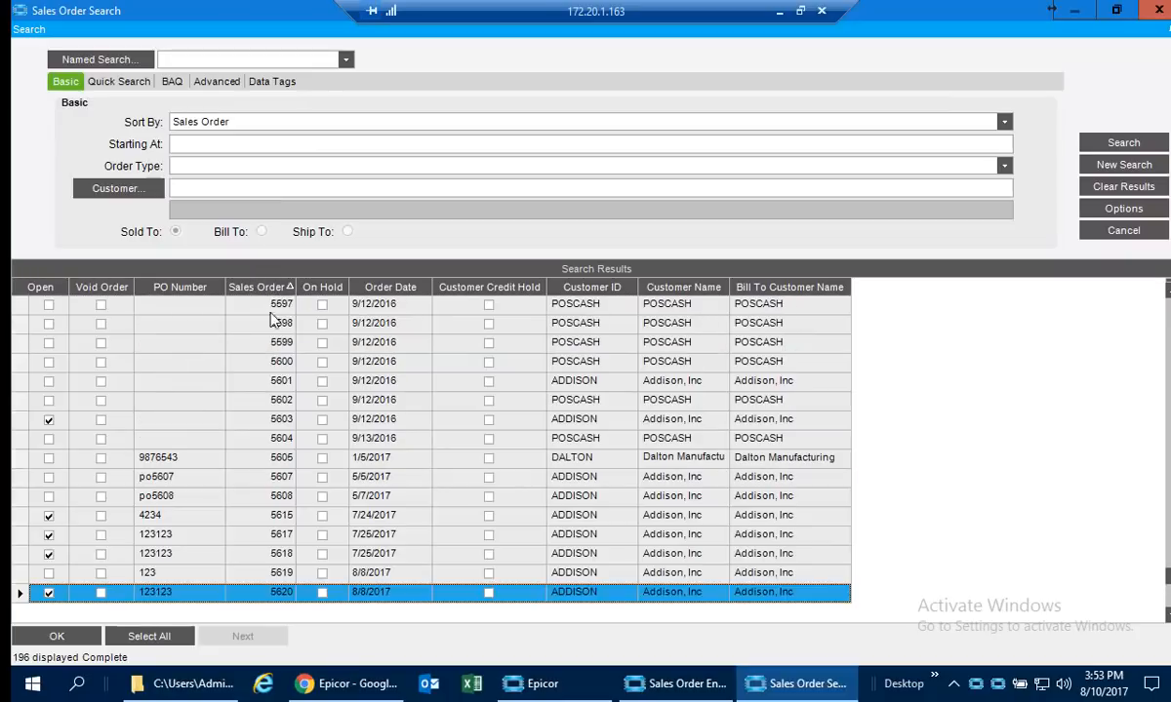
pyautogui.click(260, 287)
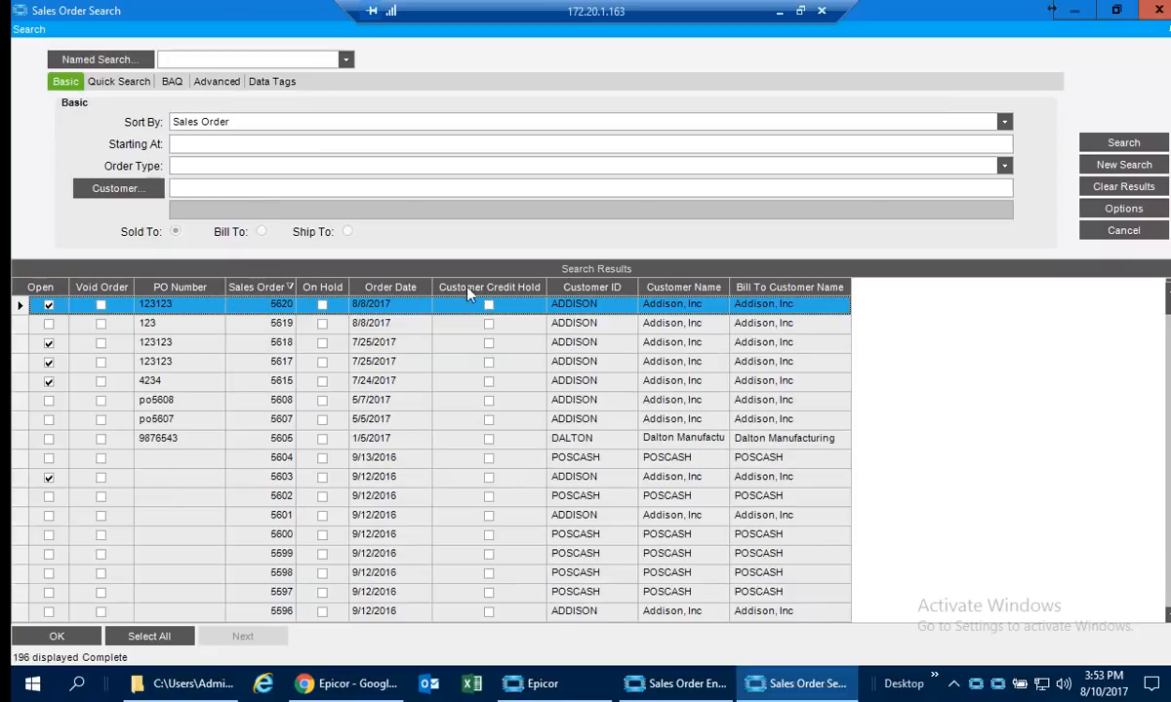
pyautogui.moveTo(433, 282)
pyautogui.mouseDown()
pyautogui.moveTo(504, 288)
pyautogui.moveTo(421, 287)
pyautogui.mouseUp()
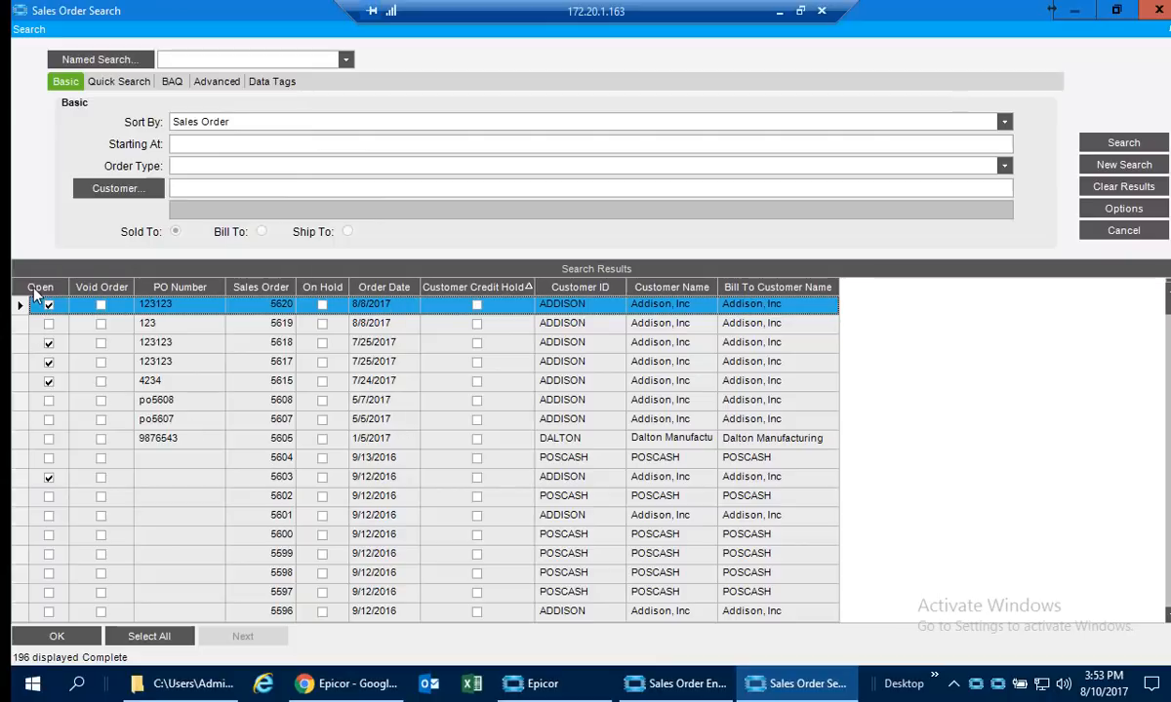
# Group the search results by Customer ID, view the BARRISTON group, and add Order Date as the second grouping level.
pyautogui.rightClick(186, 289)
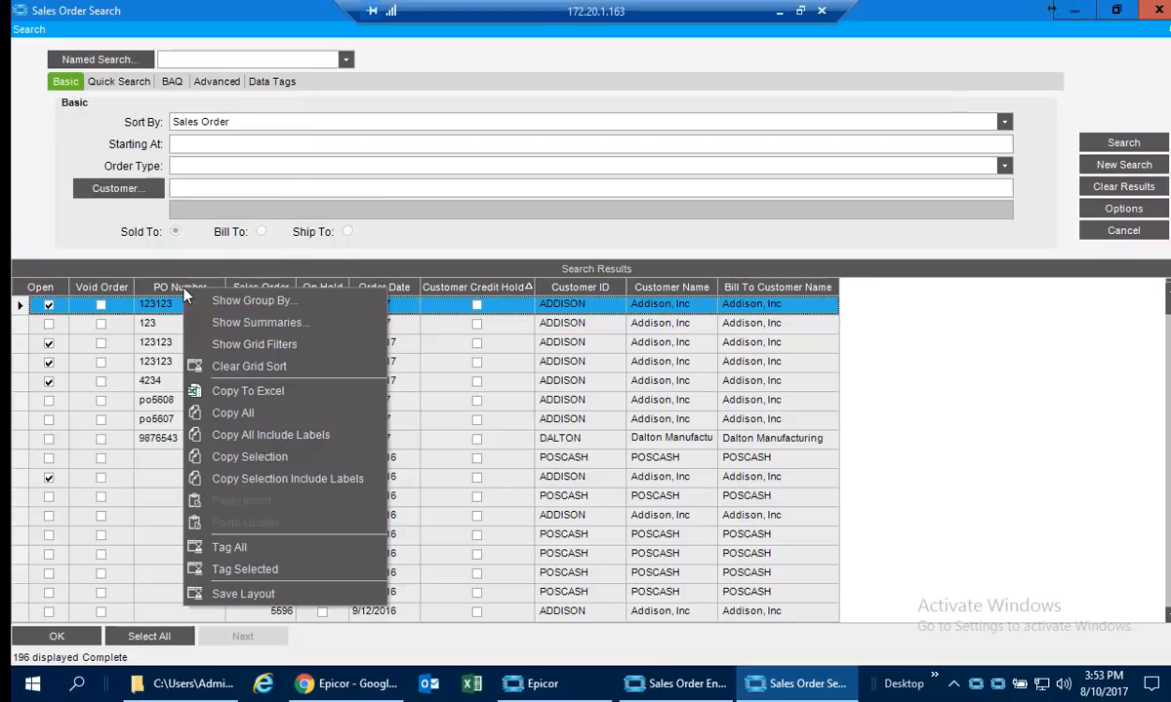
pyautogui.click(244, 301)
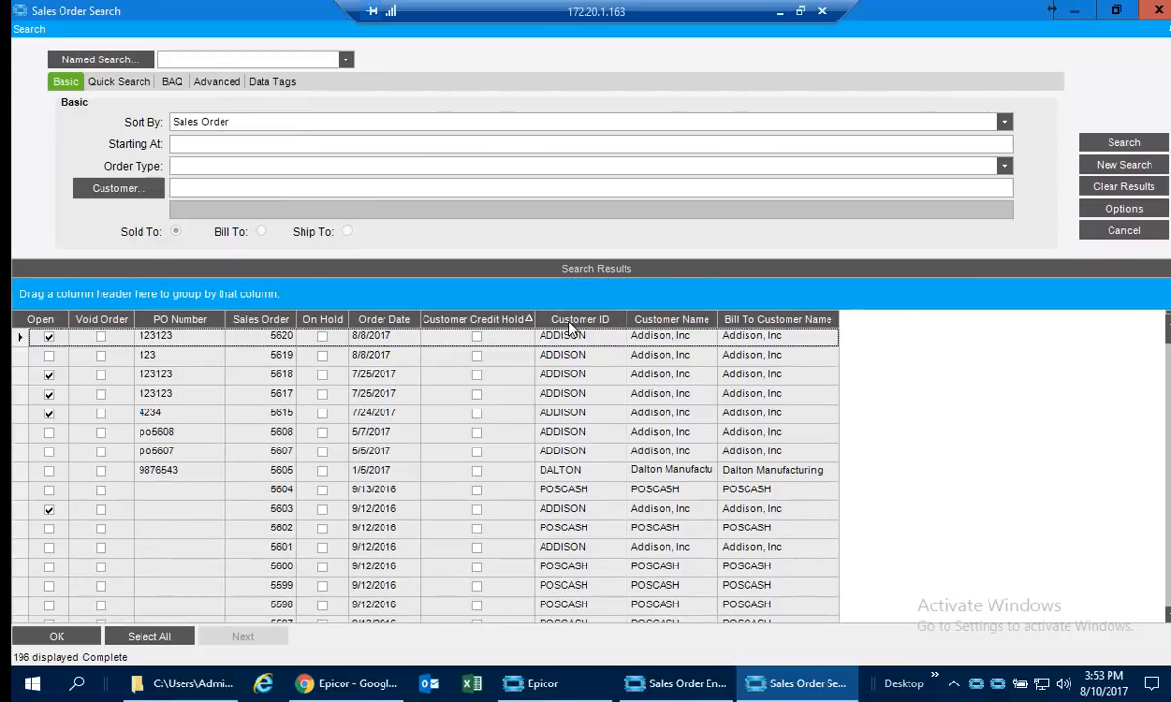
pyautogui.moveTo(571, 330); pyautogui.dragTo(105, 296)
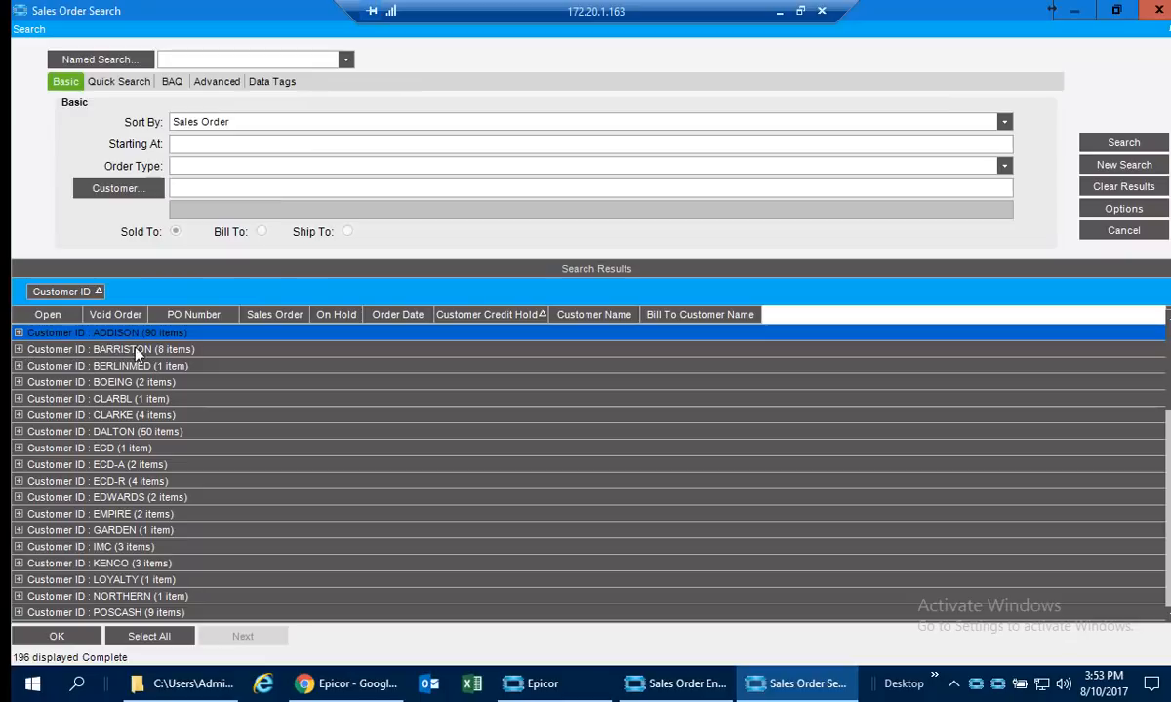
pyautogui.click(18, 349)
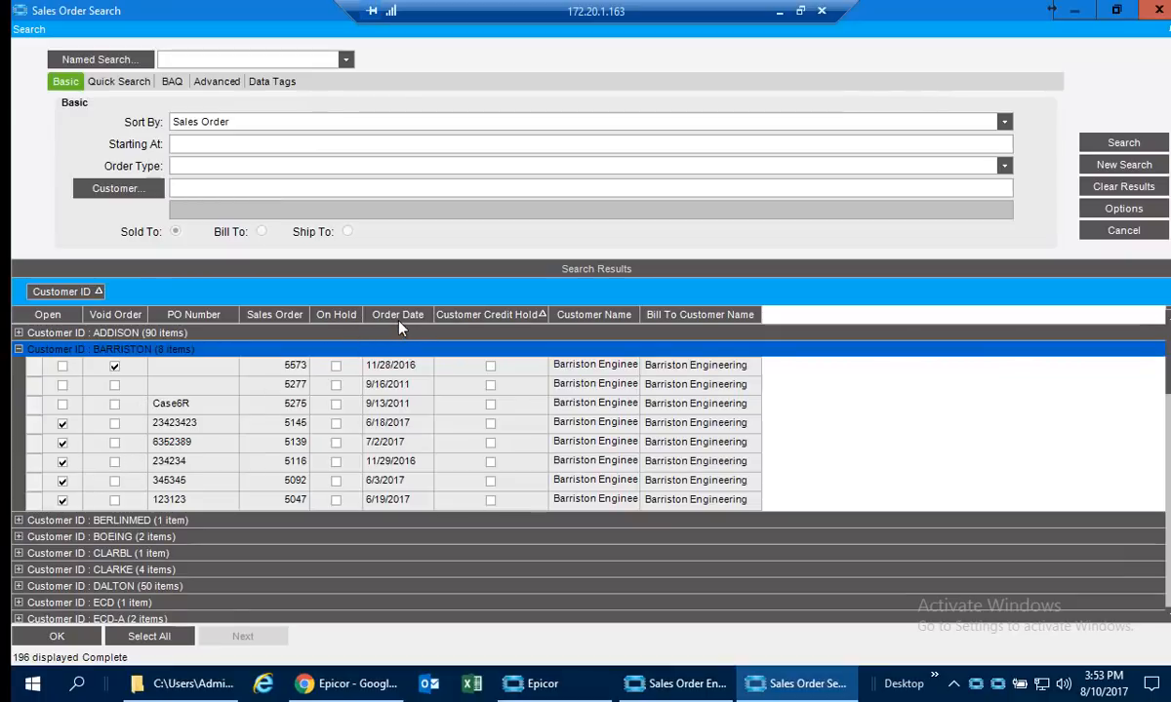
pyautogui.moveTo(398, 328); pyautogui.dragTo(185, 300)
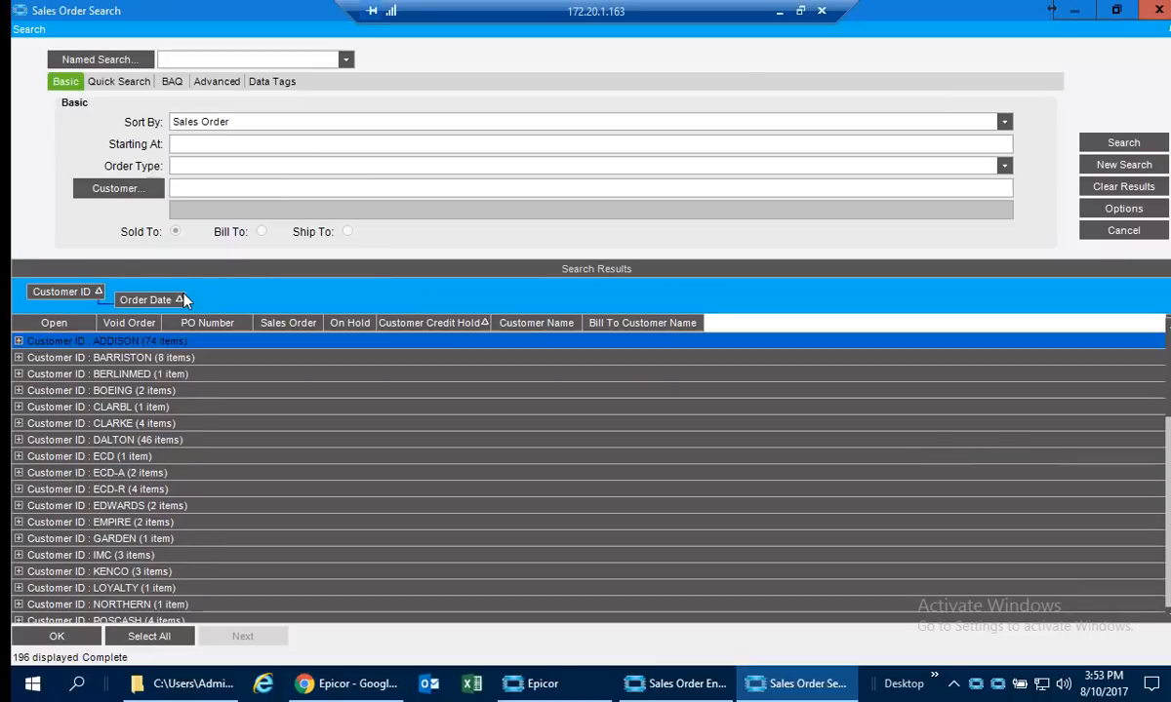
# Expand the ADDISON group and its 11/19/2008 subgroup, and make Order Date the first grouping level ahead of Customer ID.
pyautogui.click(20, 341)
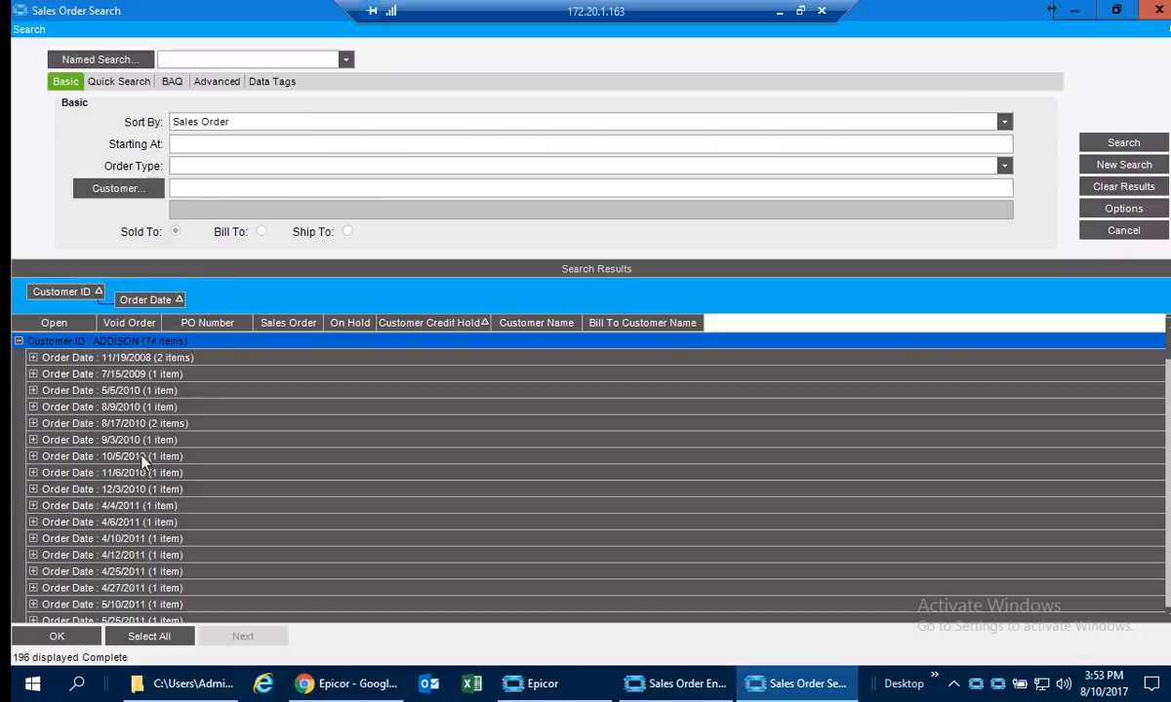
pyautogui.click(33, 358)
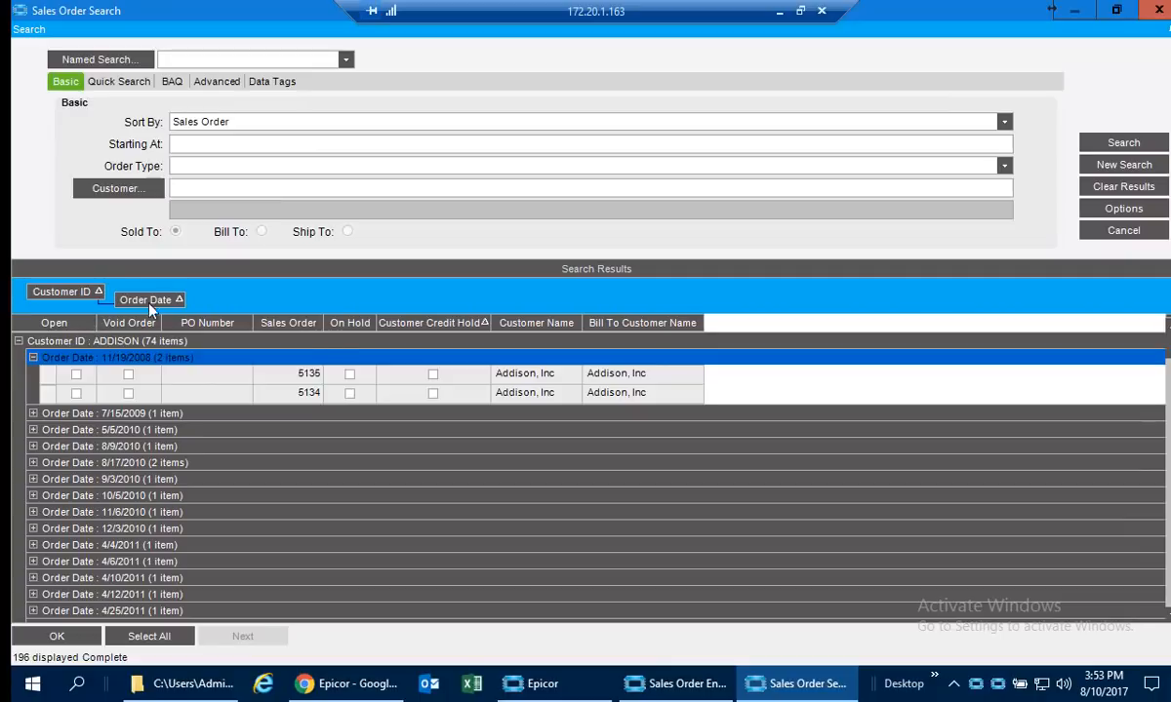
pyautogui.moveTo(147, 299); pyautogui.dragTo(33, 305)
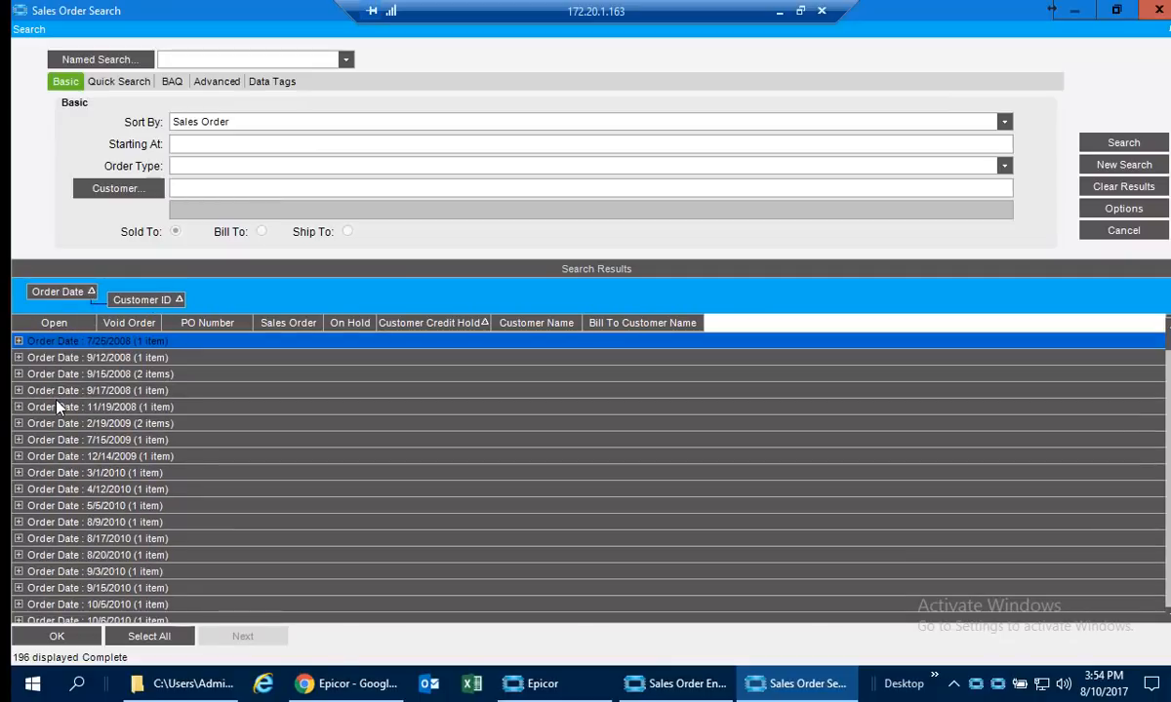
# Look through the order date groups and expand 1/30/2017 to view its customers.
pyautogui.scroll(-12, 159, 473)
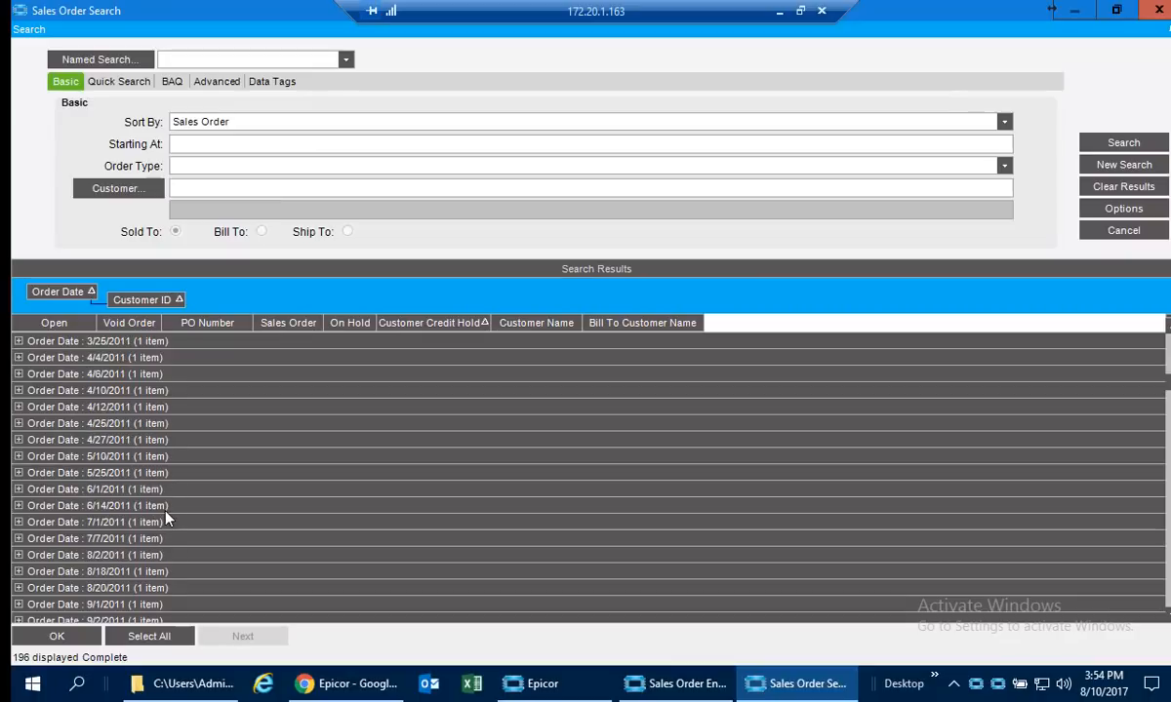
pyautogui.scroll(-15, 165, 519)
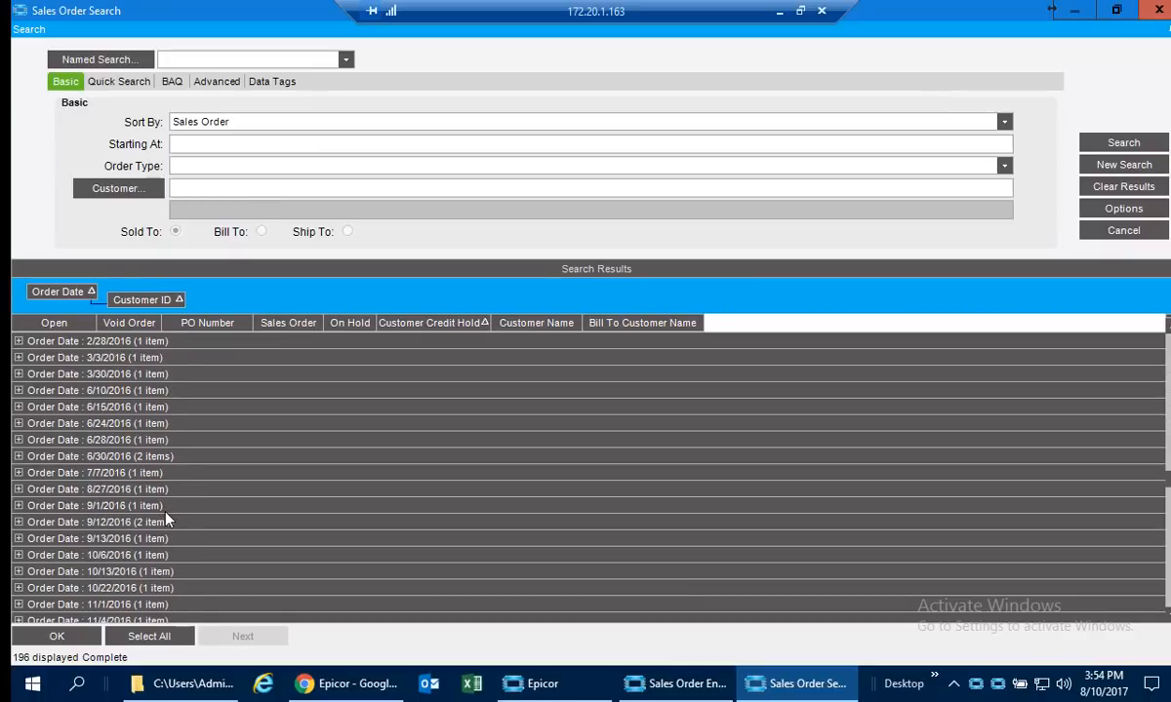
pyautogui.scroll(-10, 166, 519)
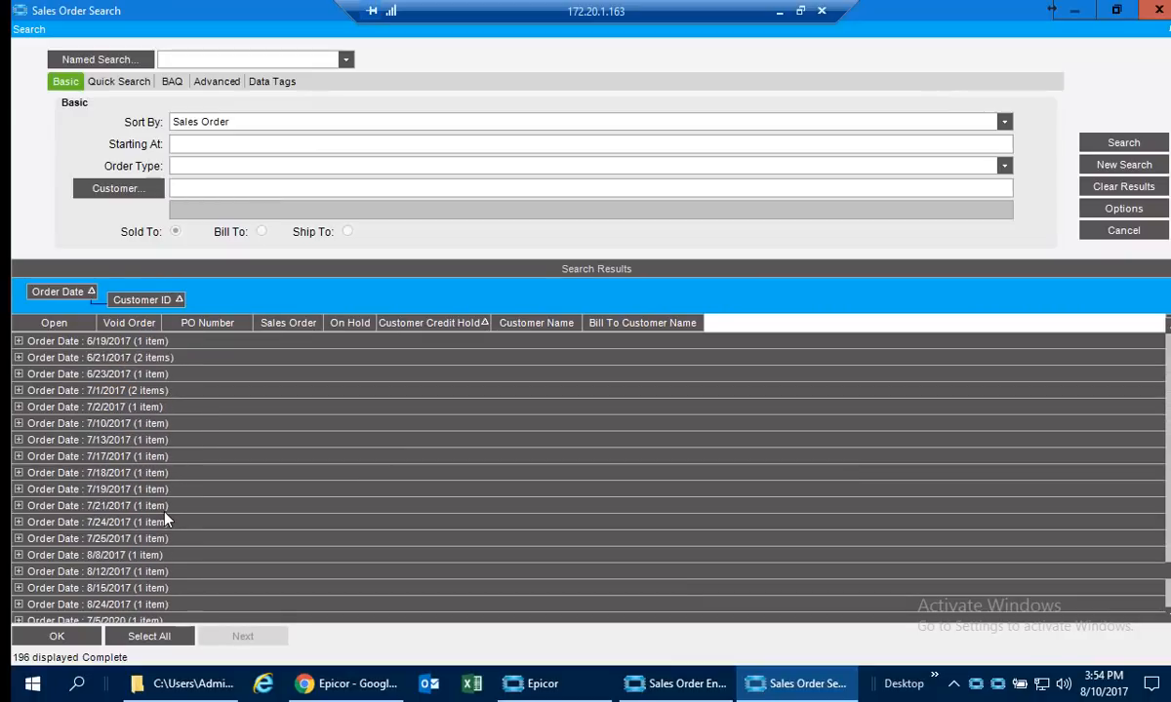
pyautogui.scroll(10, 165, 519)
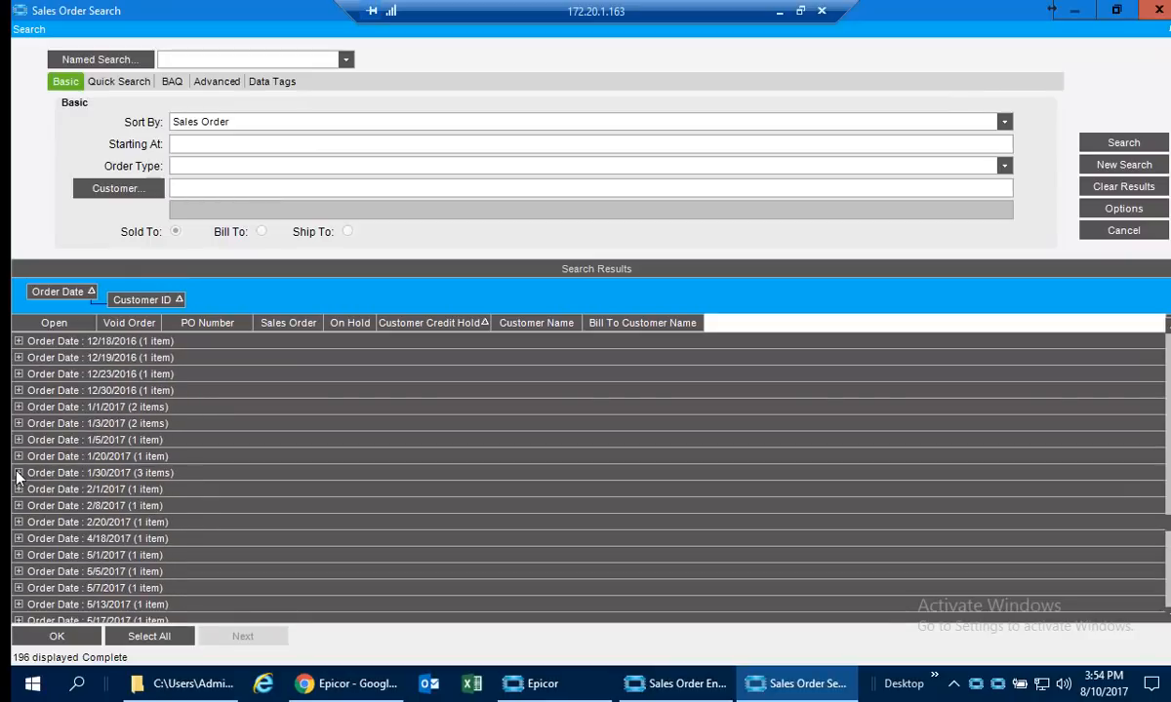
pyautogui.click(18, 473)
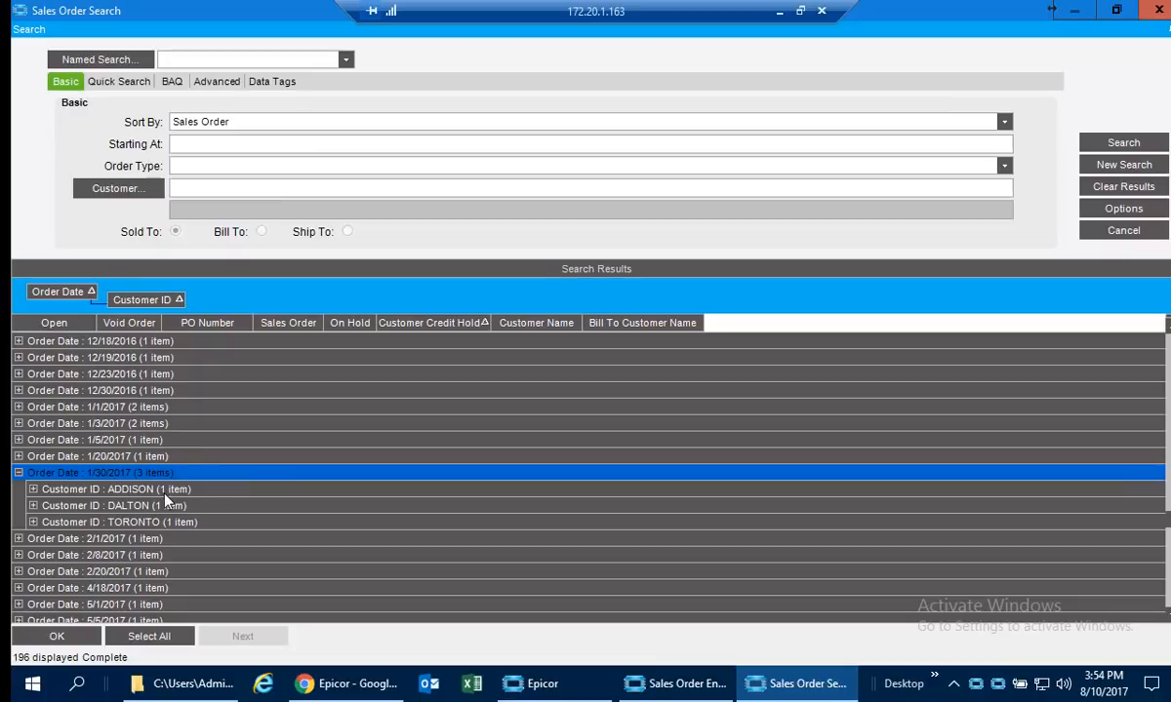
# Show summaries with a Sum on the Sales Order column, and remove Order Date from the grouping.
pyautogui.rightClick(208, 301)
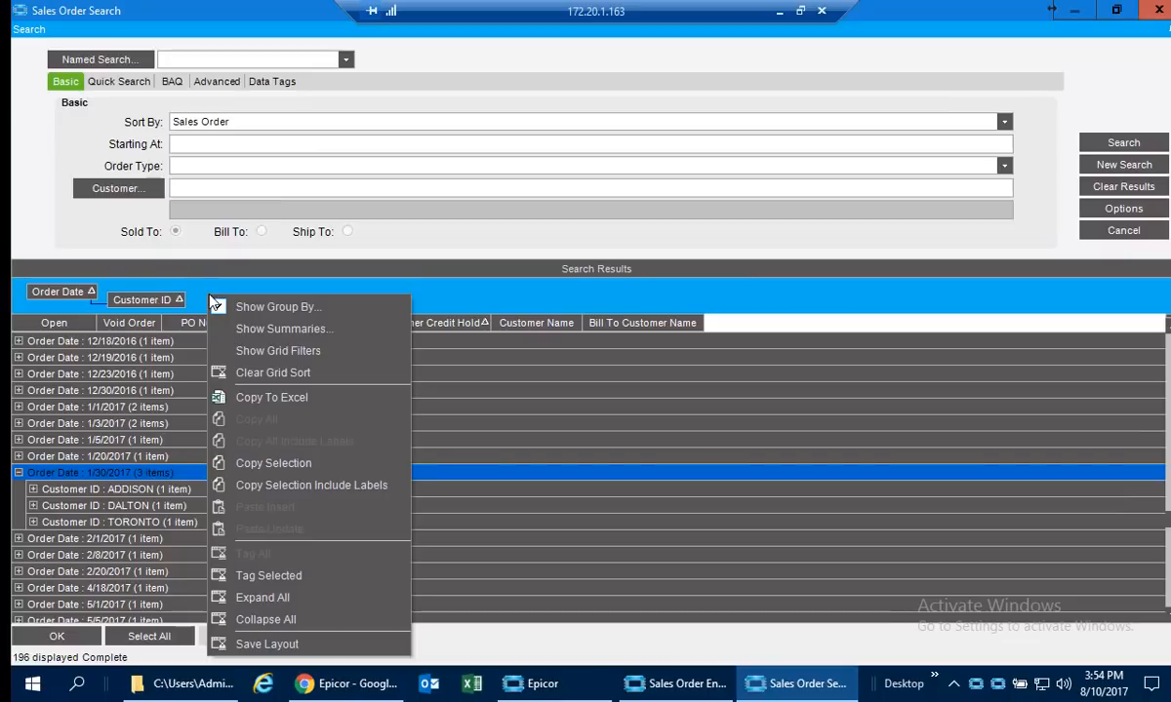
pyautogui.click(277, 330)
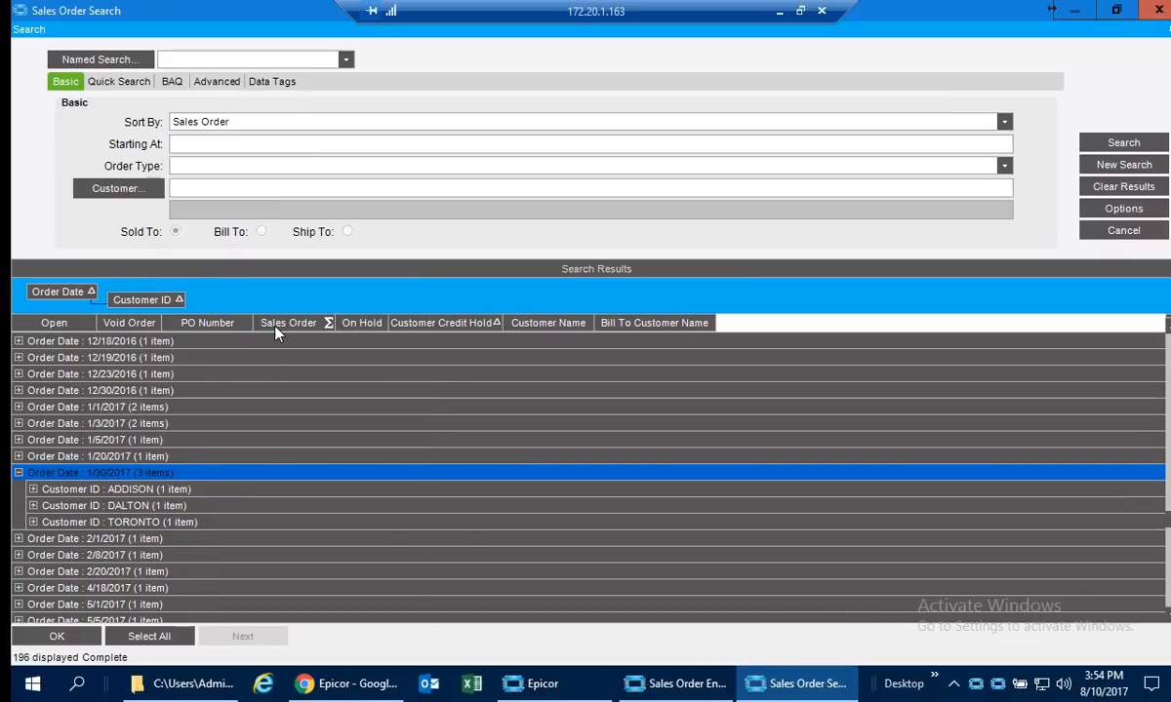
pyautogui.click(330, 326)
pyautogui.click(303, 477)
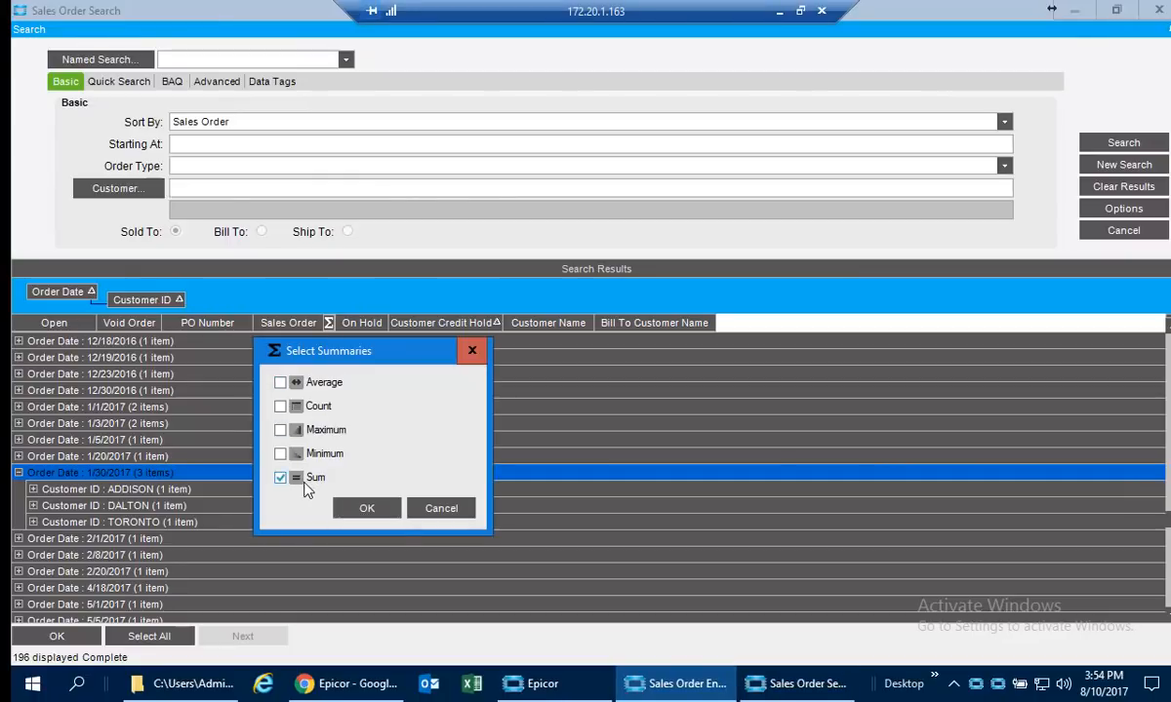
pyautogui.click(394, 511)
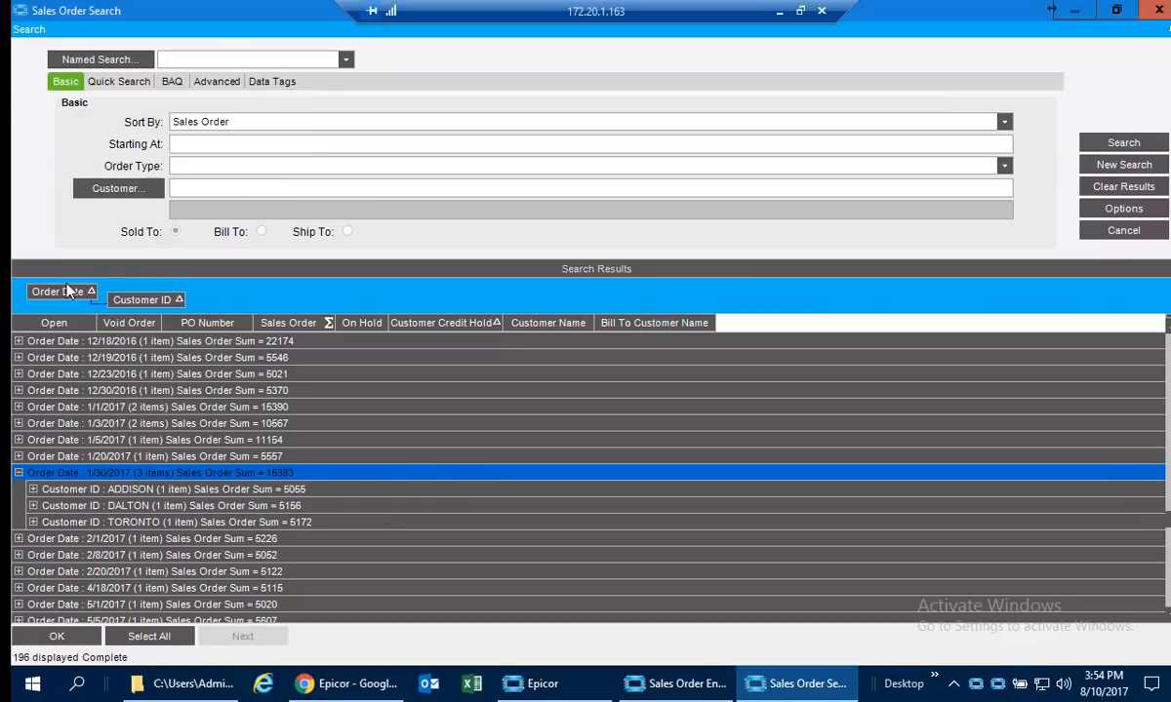
pyautogui.moveTo(85, 358); pyautogui.dragTo(91, 401)
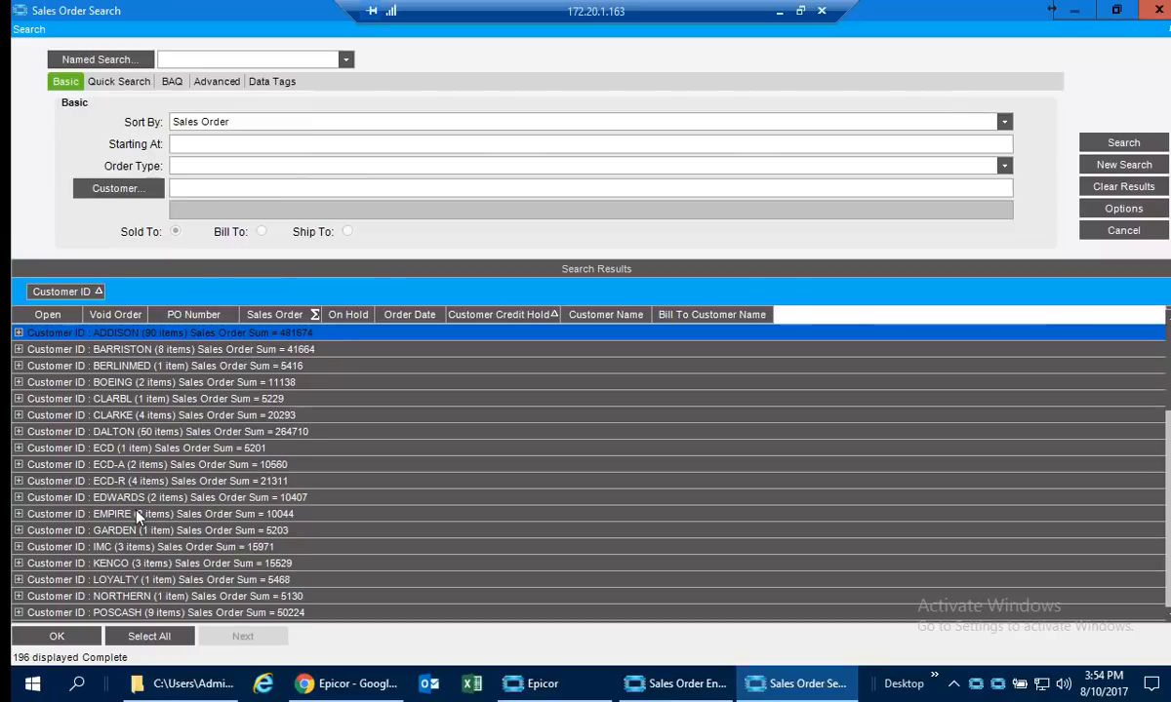
# Copy the results grouped by Customer ID to Excel, review the ADDISON detail rows, and close the workbook without saving.
pyautogui.rightClick(278, 348)
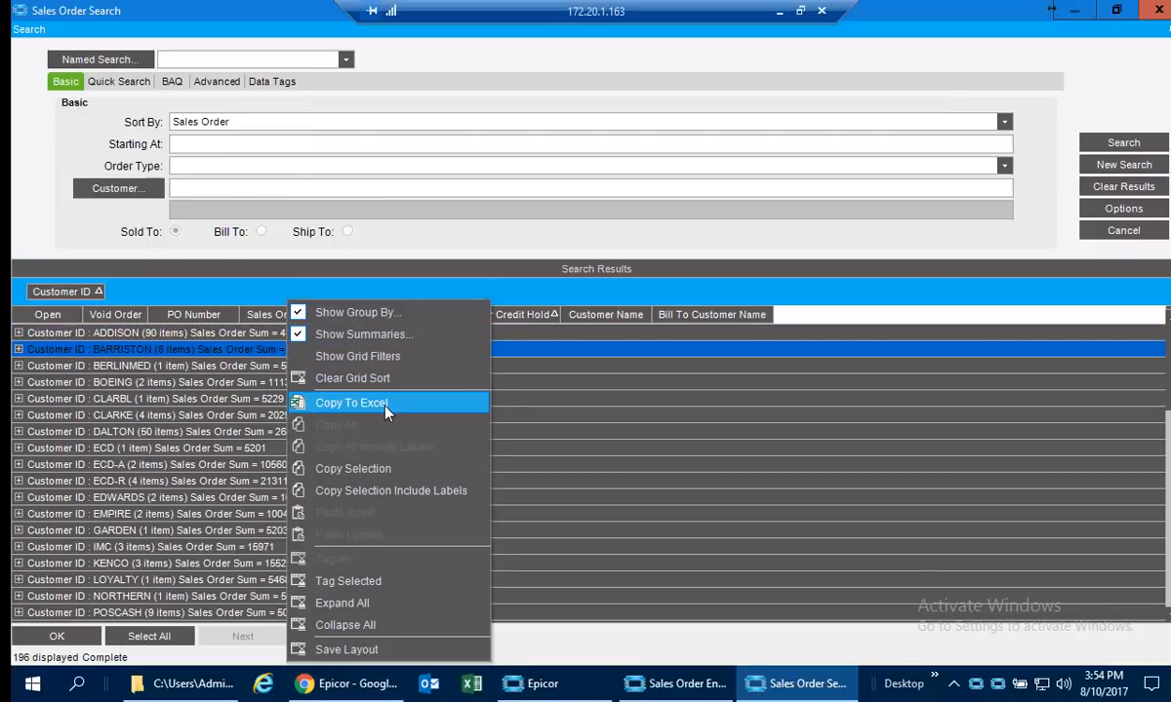
pyautogui.click(343, 404)
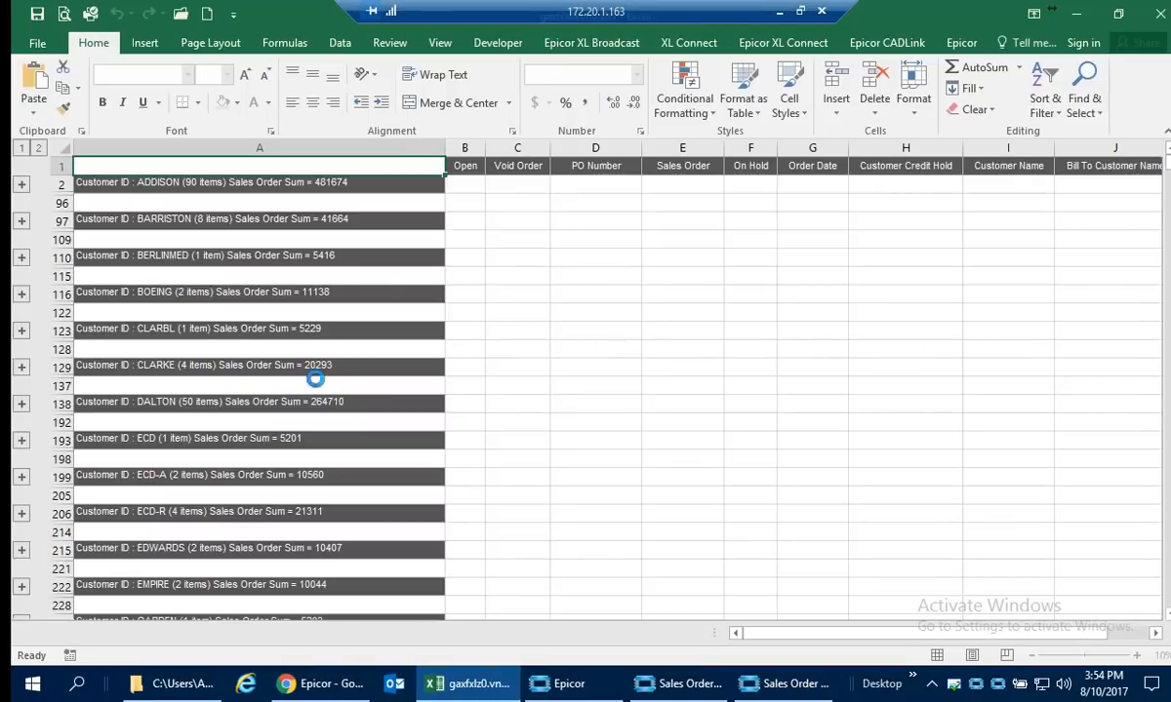
pyautogui.click(22, 185)
pyautogui.scroll(-10, 811, 419)
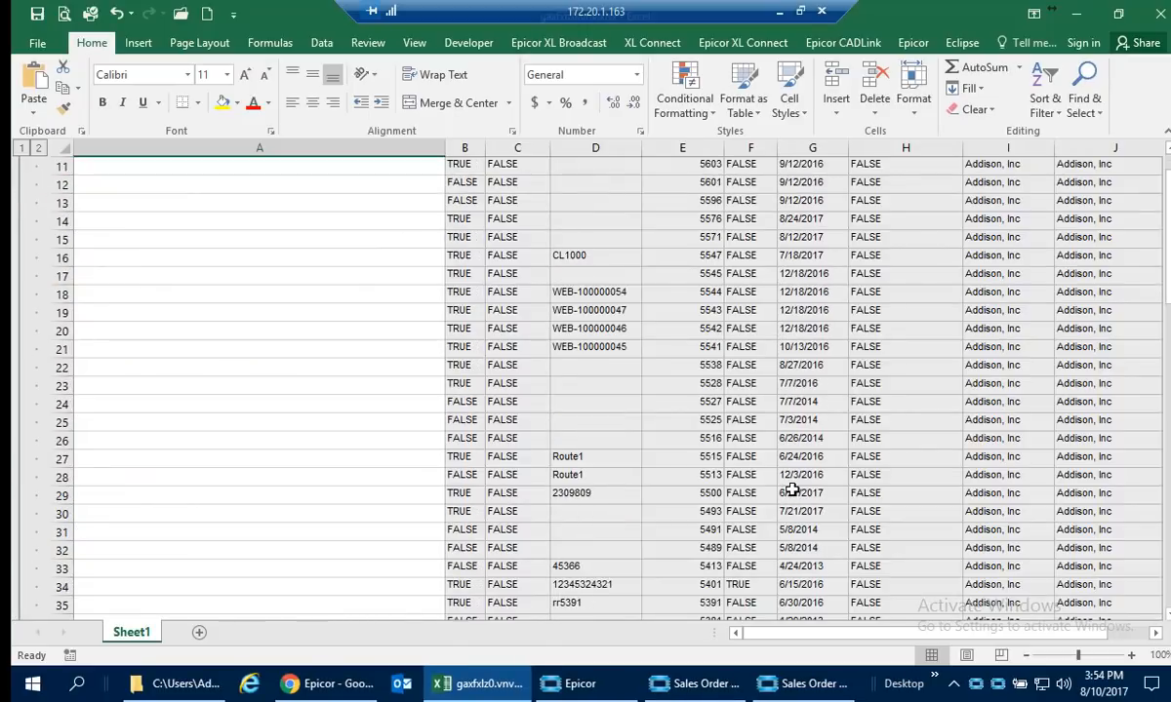
pyautogui.click(1160, 12)
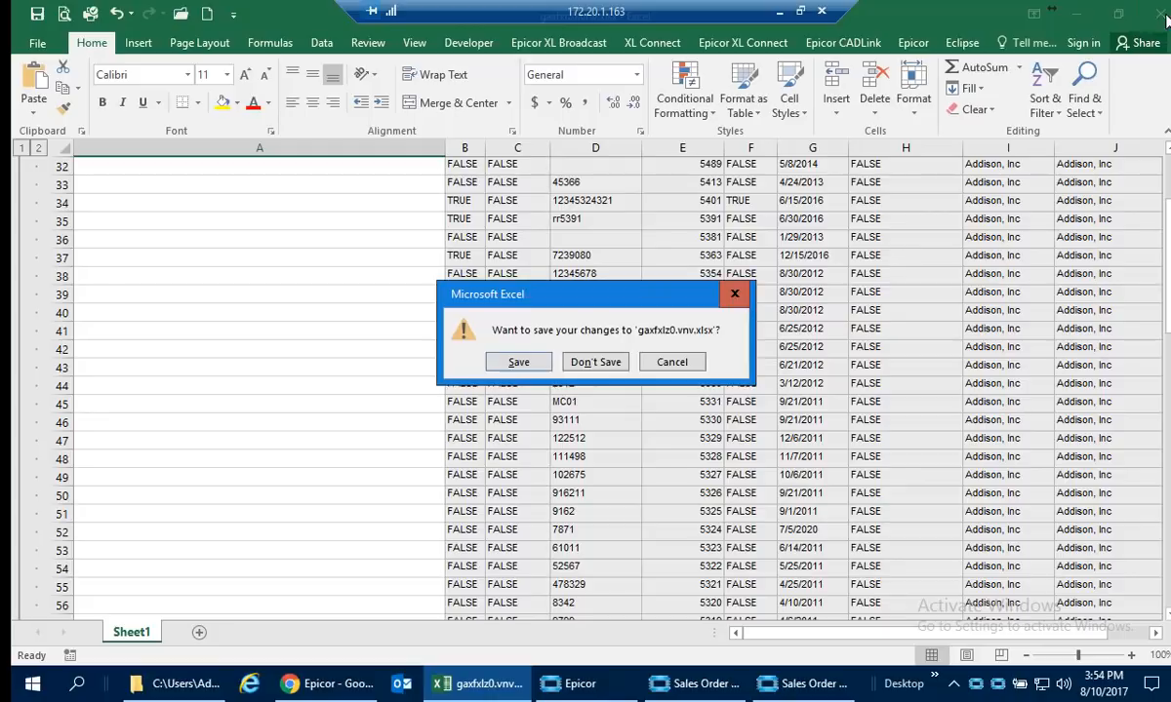
pyautogui.click(607, 362)
# Remove the Customer ID grouping and copy the ungrouped results to Excel, returning to the search window after viewing them.
pyautogui.moveTo(65, 291); pyautogui.dragTo(129, 397)
pyautogui.rightClick(119, 344)
pyautogui.click(171, 378)
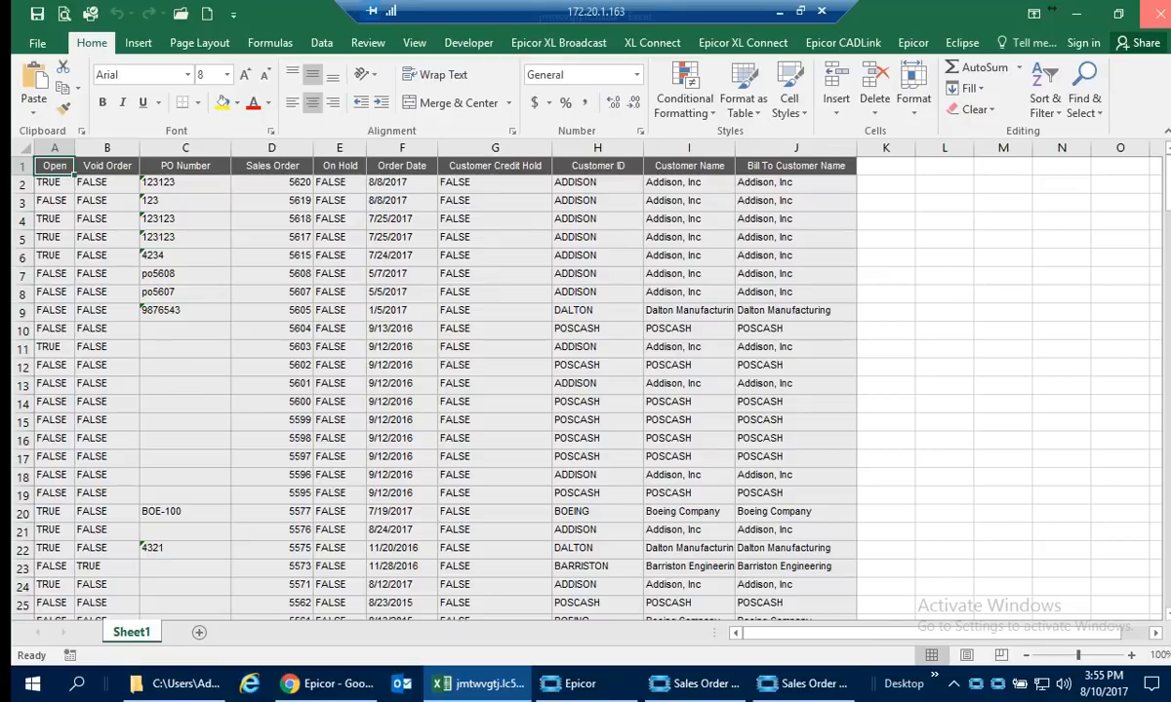
pyautogui.click(1075, 14)
# Show the grid filters and filter the Customer ID column to BARRISTON.
pyautogui.rightClick(226, 343)
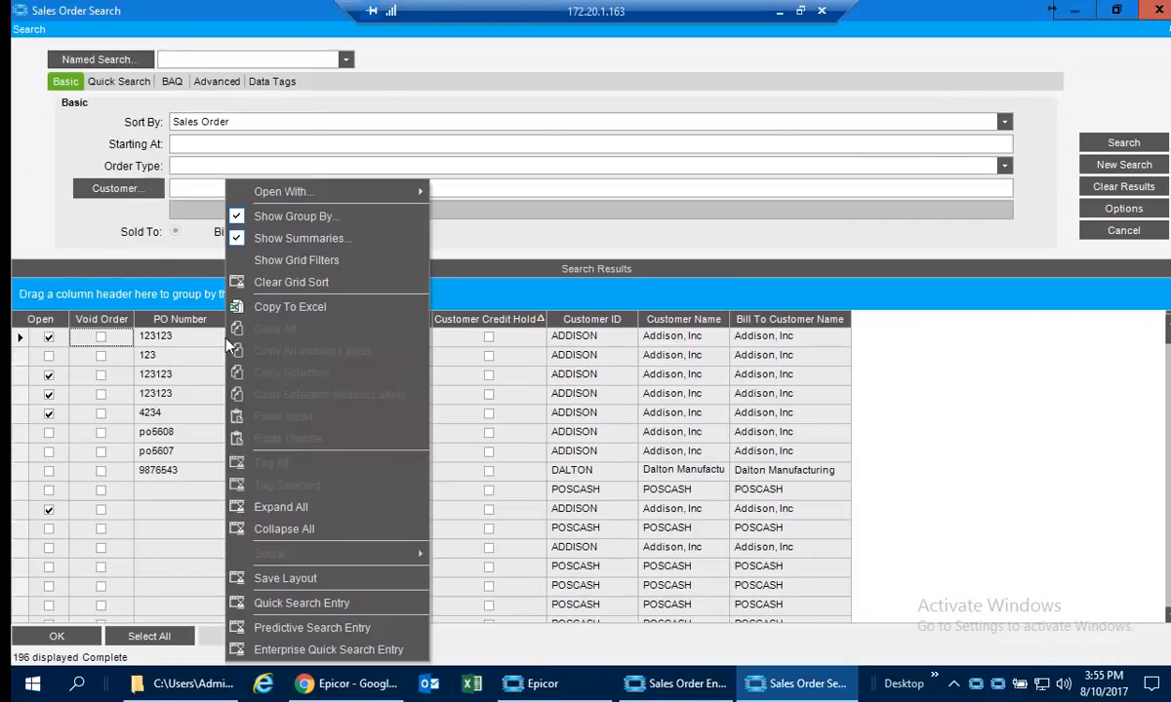
pyautogui.click(332, 259)
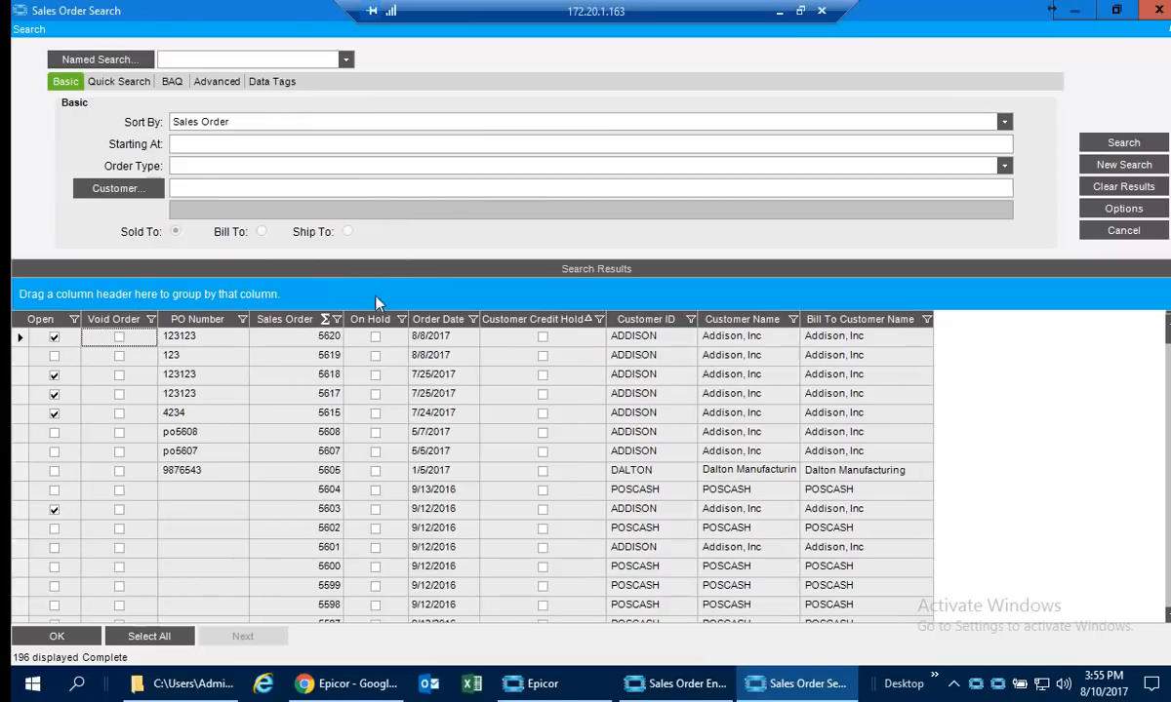
pyautogui.click(690, 320)
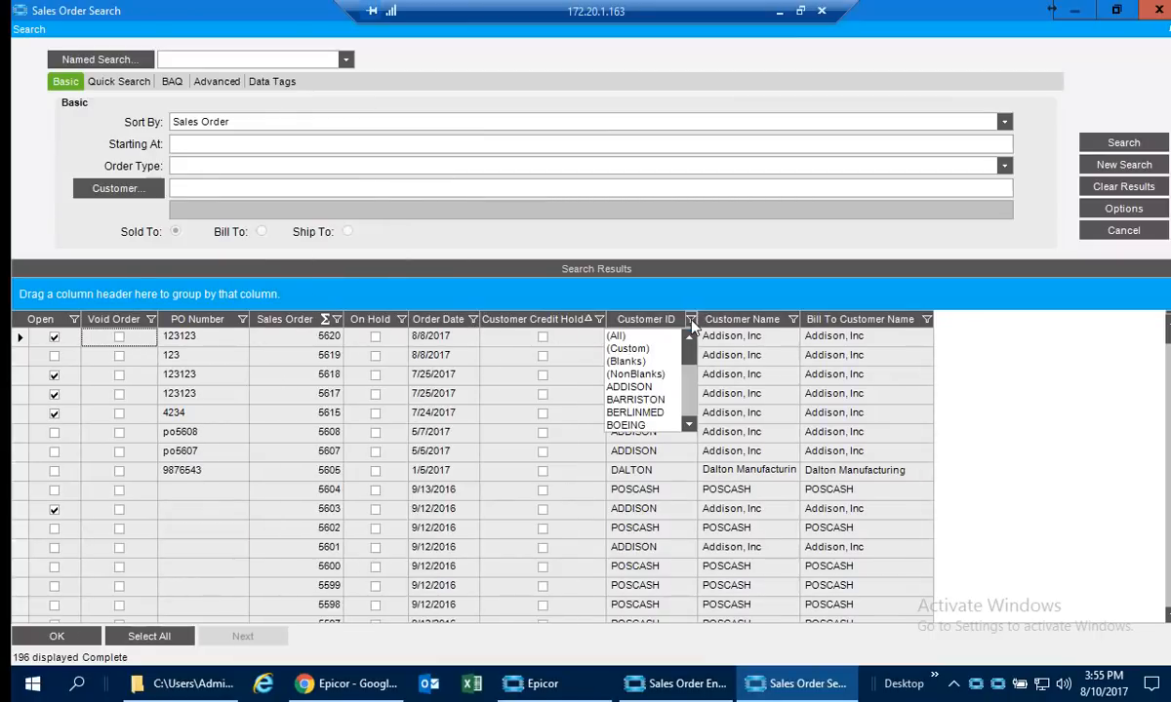
pyautogui.click(637, 399)
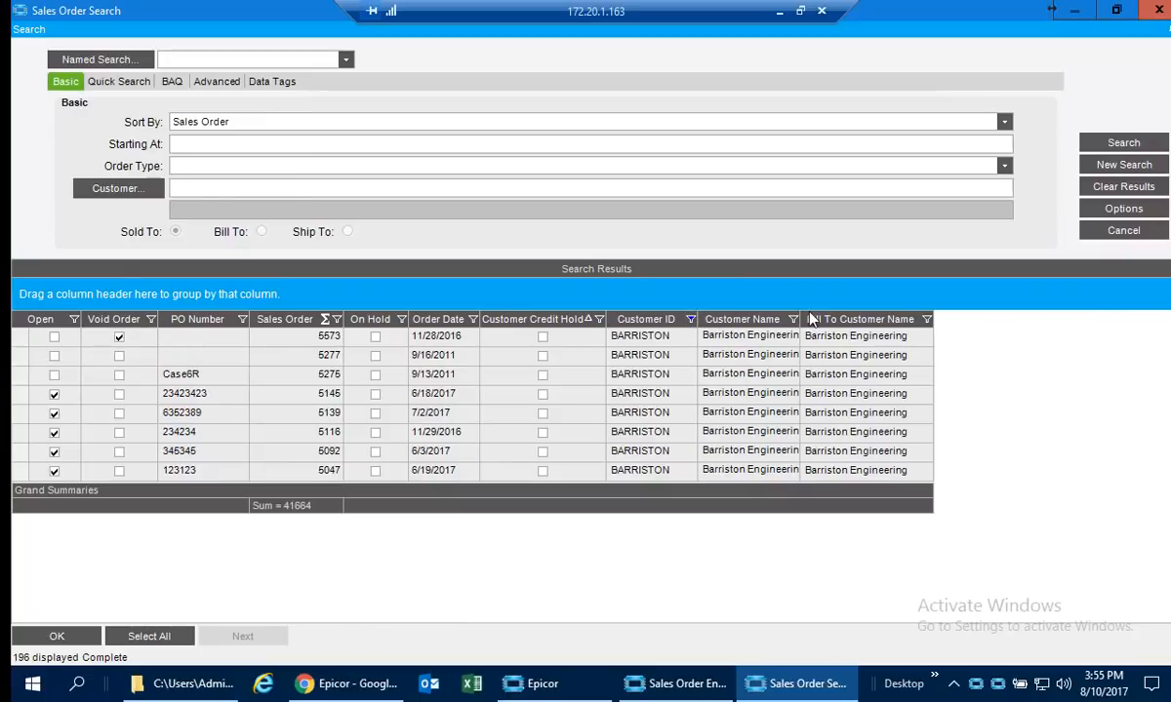
# Reset the Customer ID filter to All and start a custom Order Date filter with the condition Less than 1/1/2018.
pyautogui.click(689, 320)
pyautogui.click(625, 336)
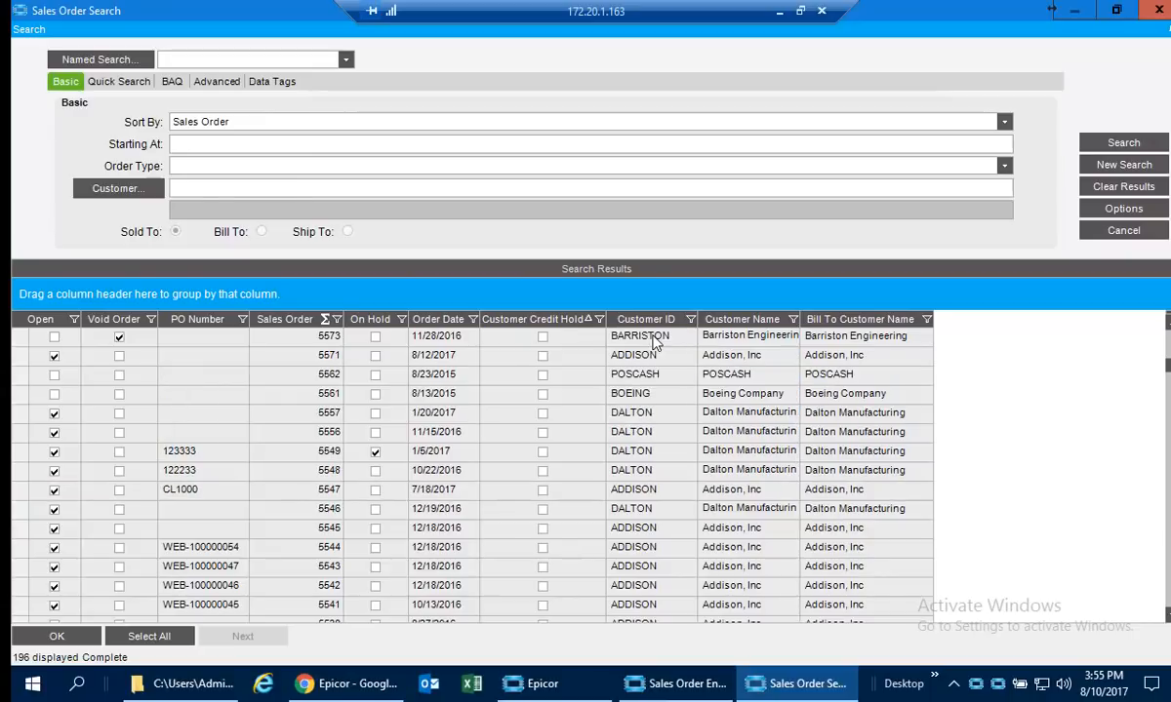
pyautogui.click(472, 320)
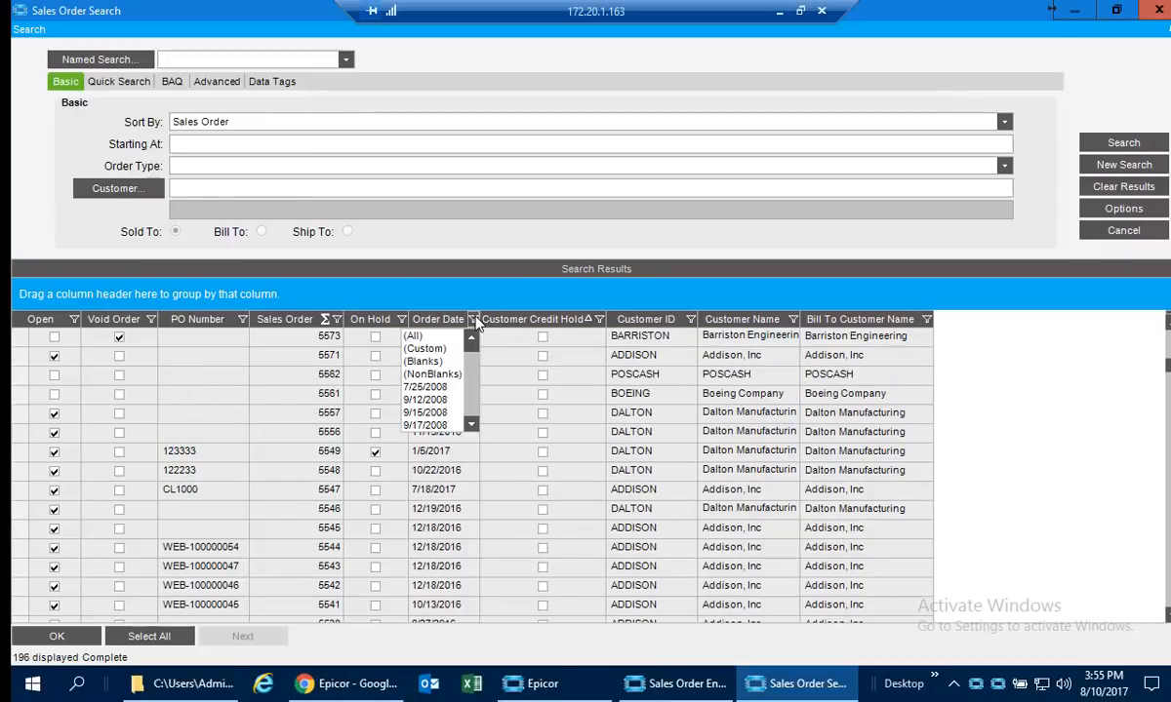
pyautogui.click(428, 348)
pyautogui.click(658, 316)
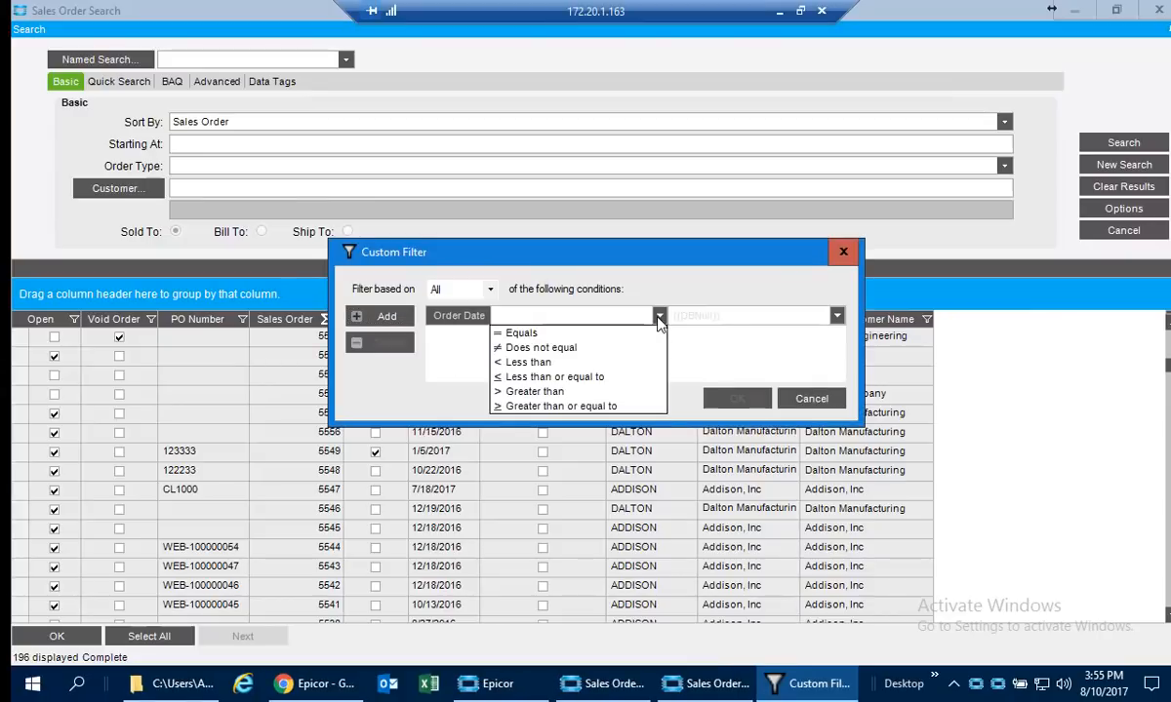
pyautogui.click(544, 366)
pyautogui.click(677, 310)
pyautogui.write('1/1/')
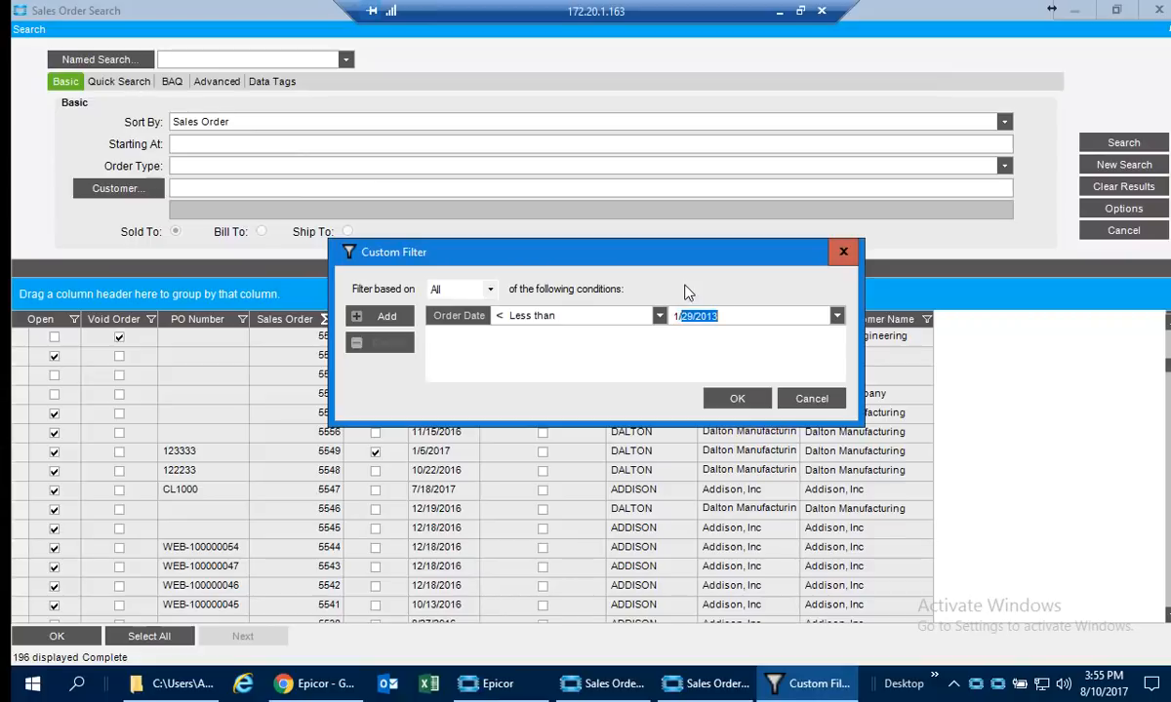
pyautogui.write('2018')
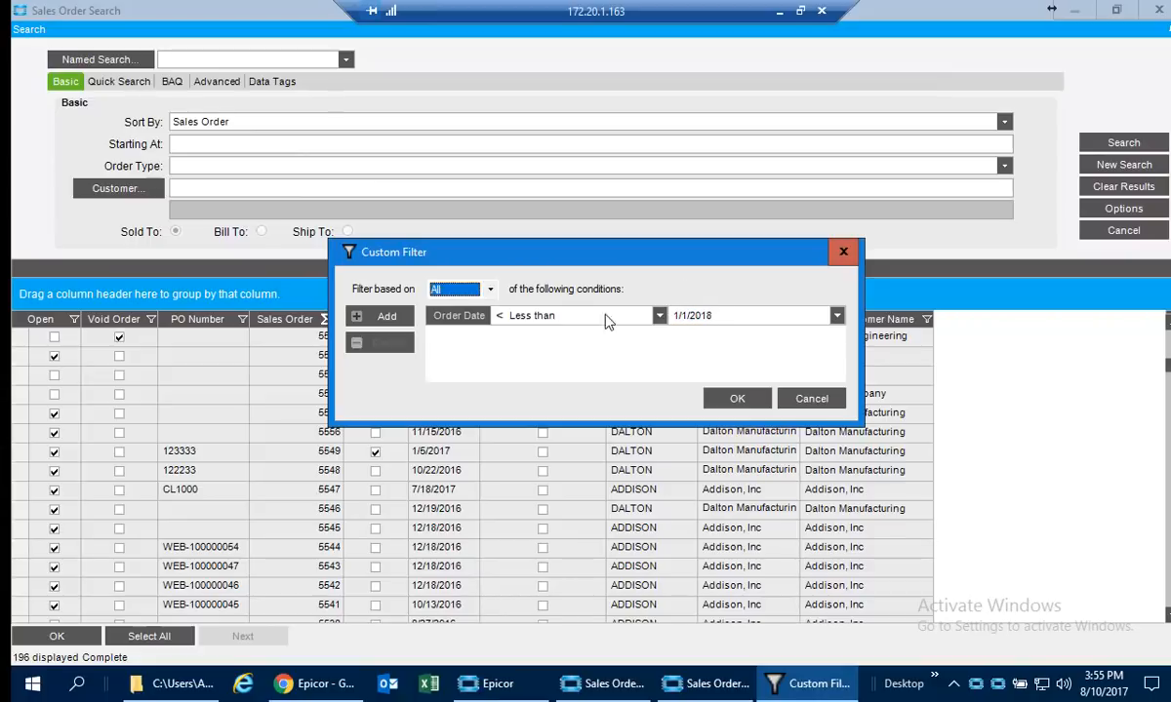
# Add a second Order Date condition, Greater than 1/1/2016, and apply the custom filter.
pyautogui.click(383, 317)
pyautogui.click(559, 341)
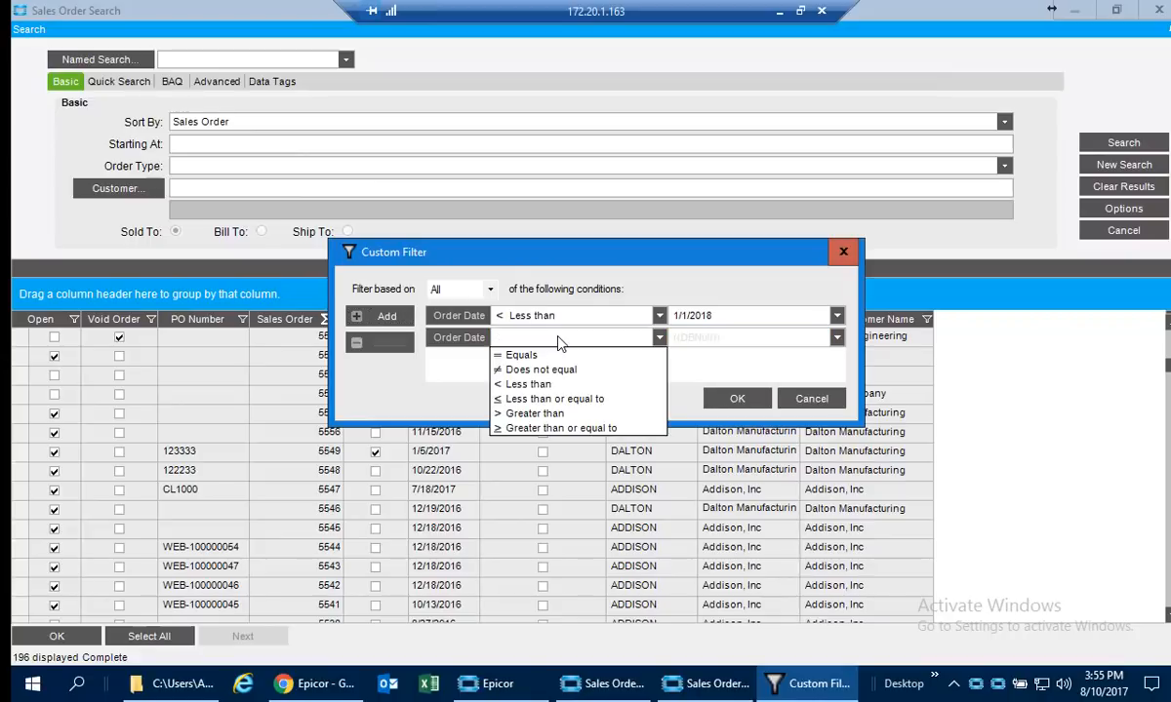
pyautogui.click(535, 416)
pyautogui.click(732, 339)
pyautogui.write('1/1/2016')
pyautogui.press('Tab')
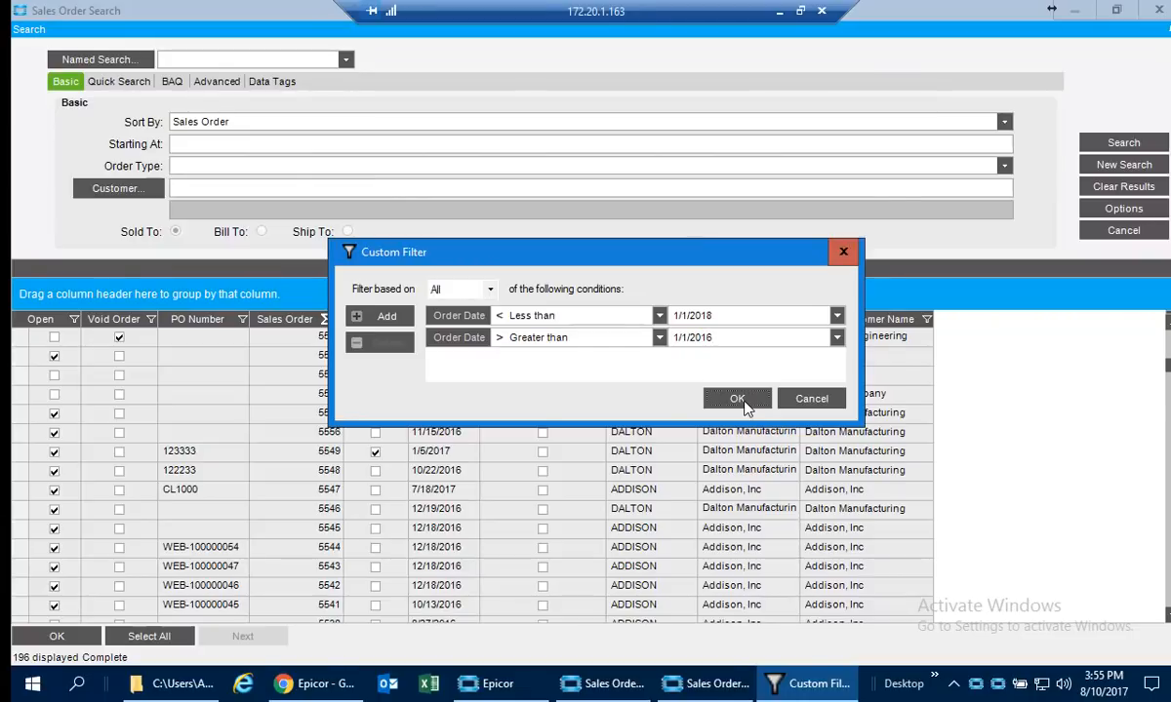
pyautogui.click(737, 398)
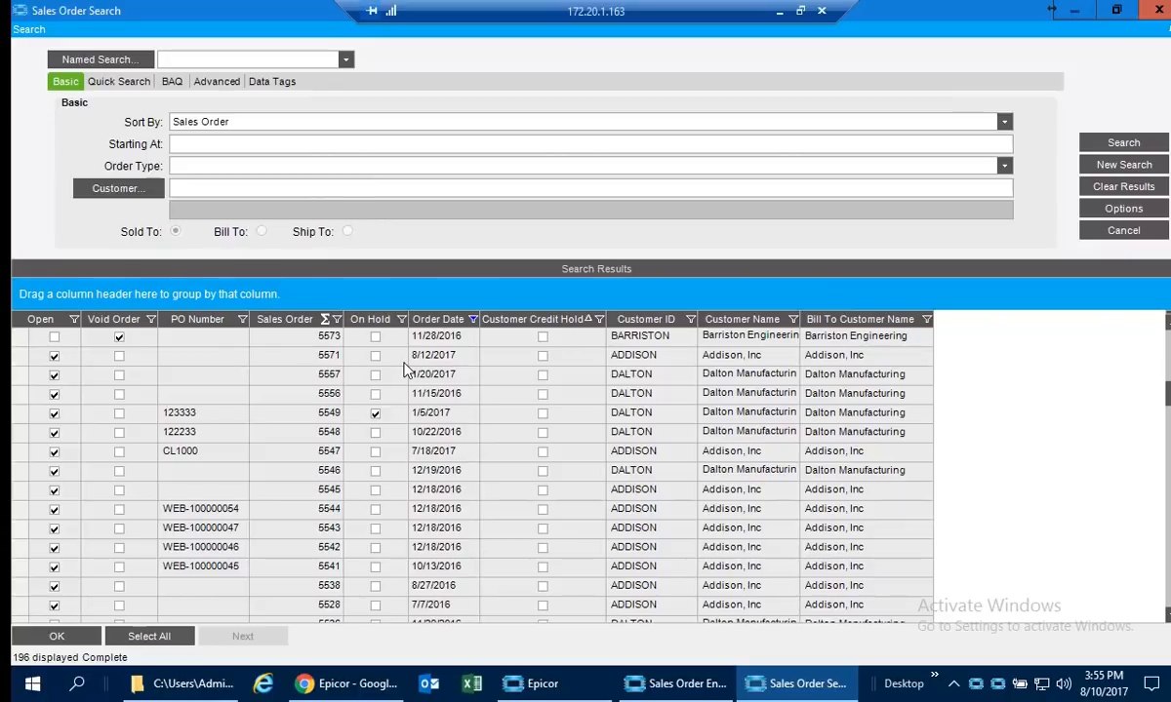
# Close the search window, reopen the sales order search and run it without criteria.
pyautogui.click(1159, 8)
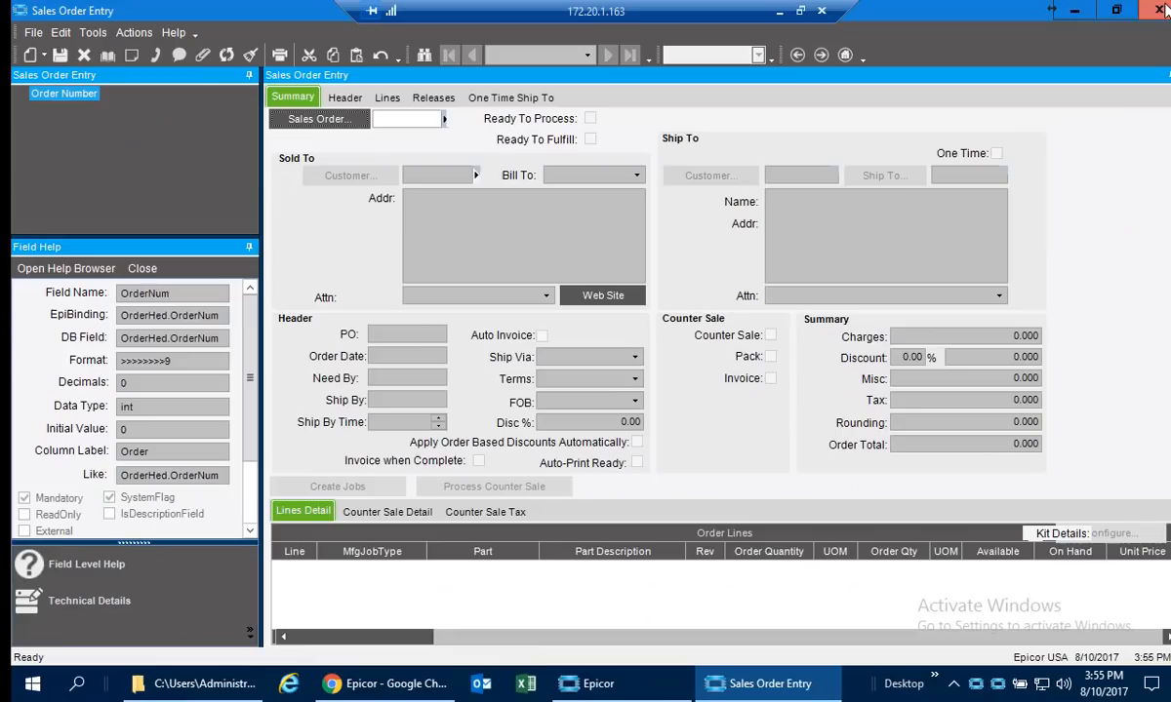
pyautogui.click(330, 119)
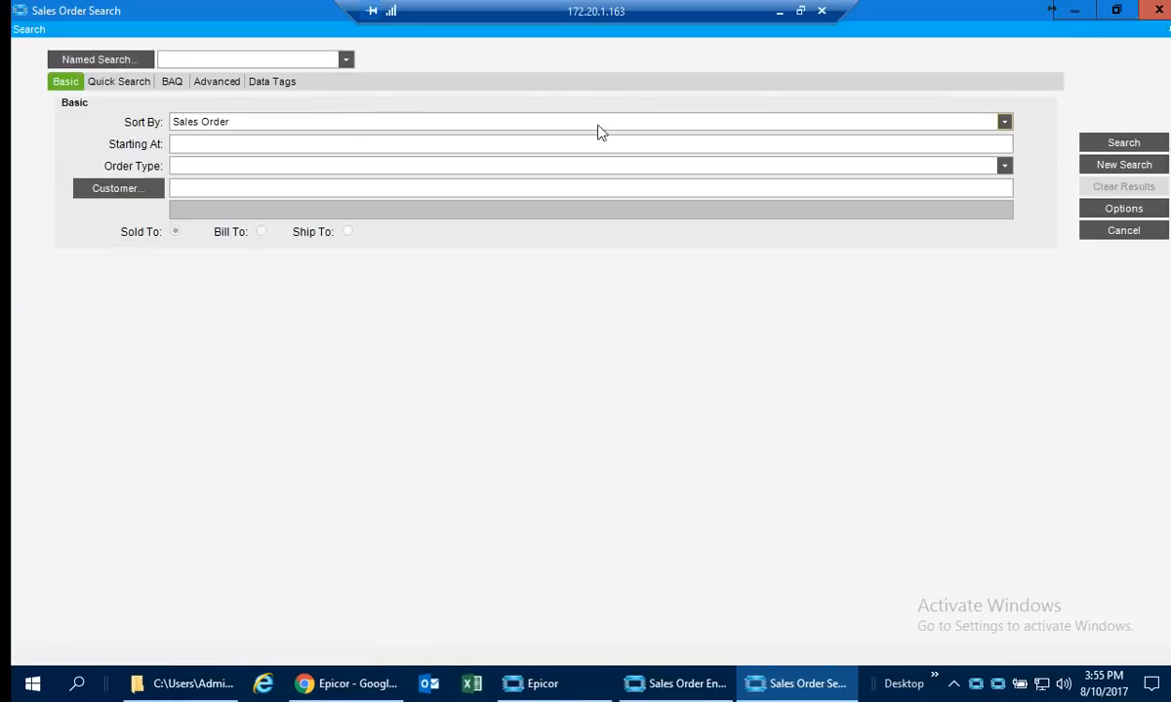
pyautogui.click(1124, 143)
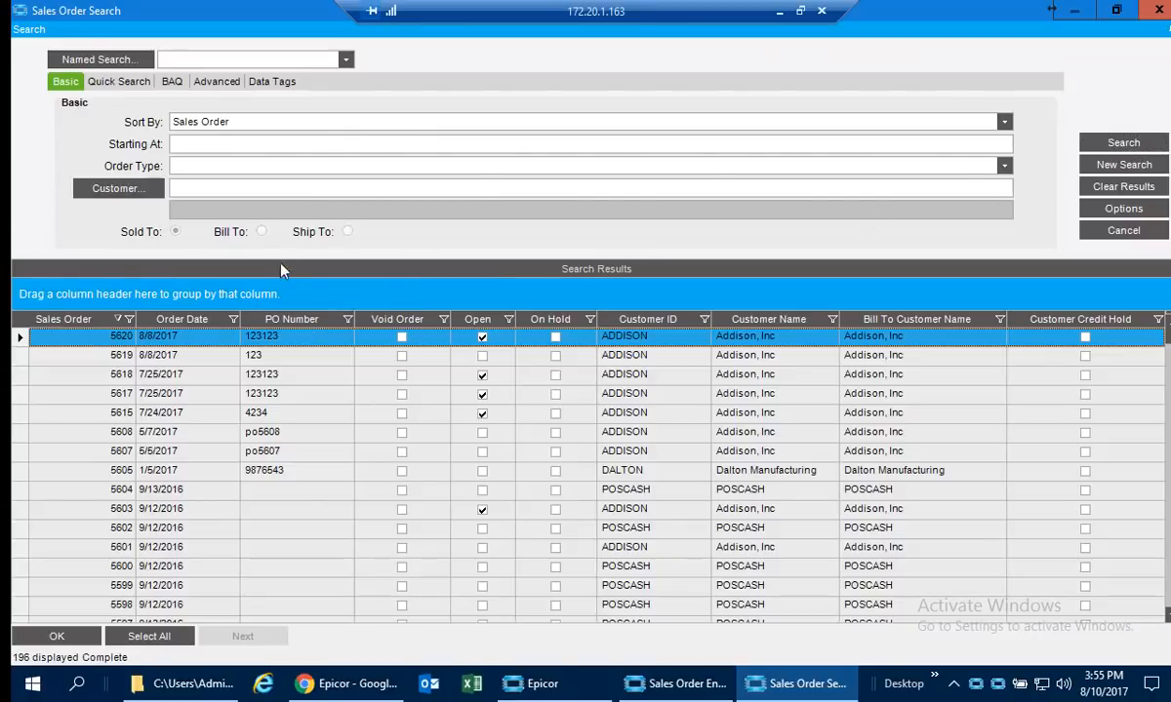
# Run the Basic search starting at the wanted sales order number and open the first matching order.
pyautogui.click(210, 143)
pyautogui.write('5016')
pyautogui.press('Return')
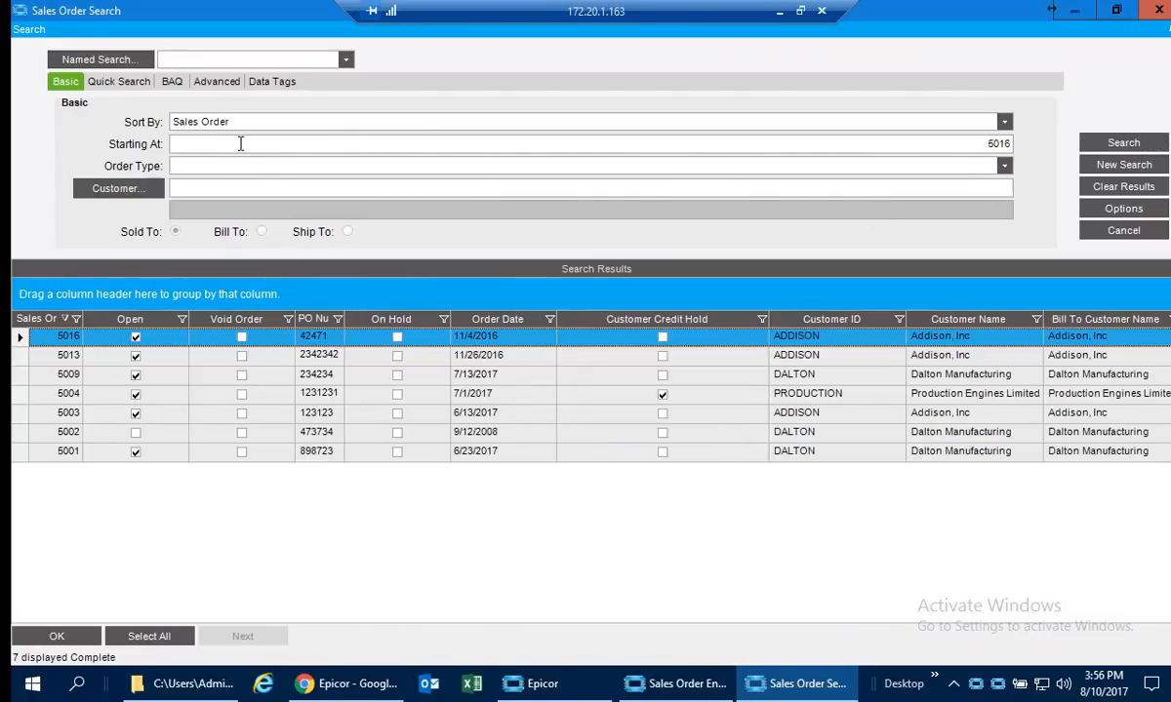
pyautogui.doubleClick(57, 336)
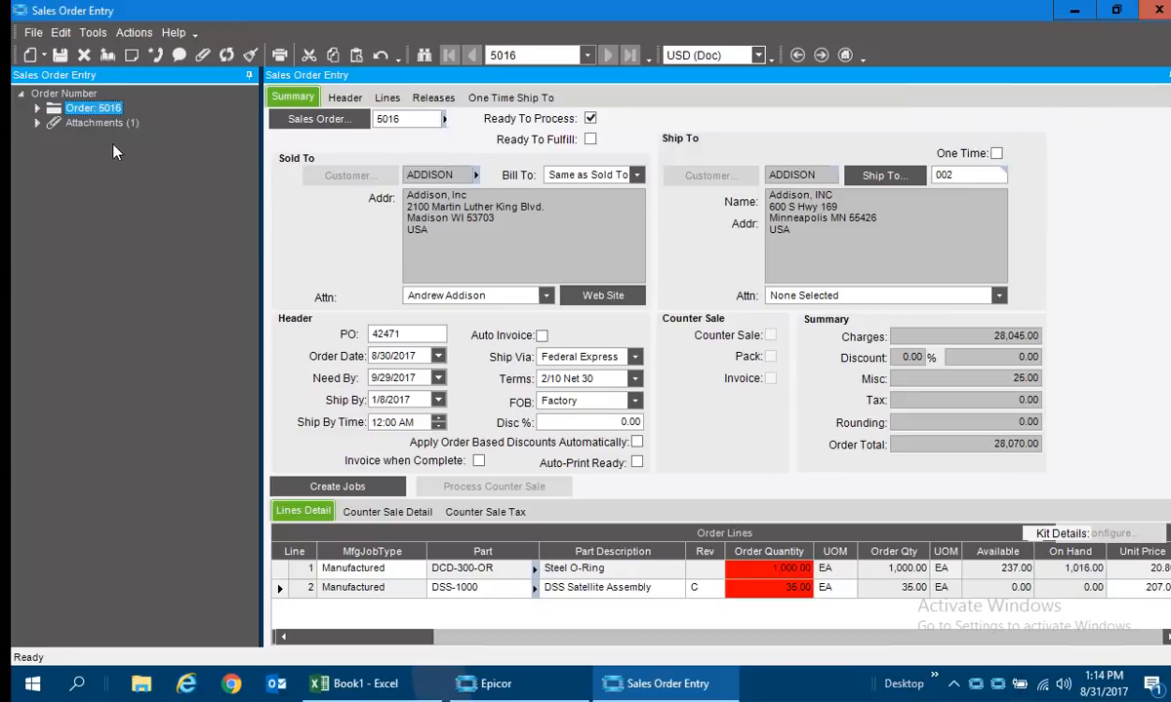
pyautogui.click(59, 34)
pyautogui.moveTo(93, 33)
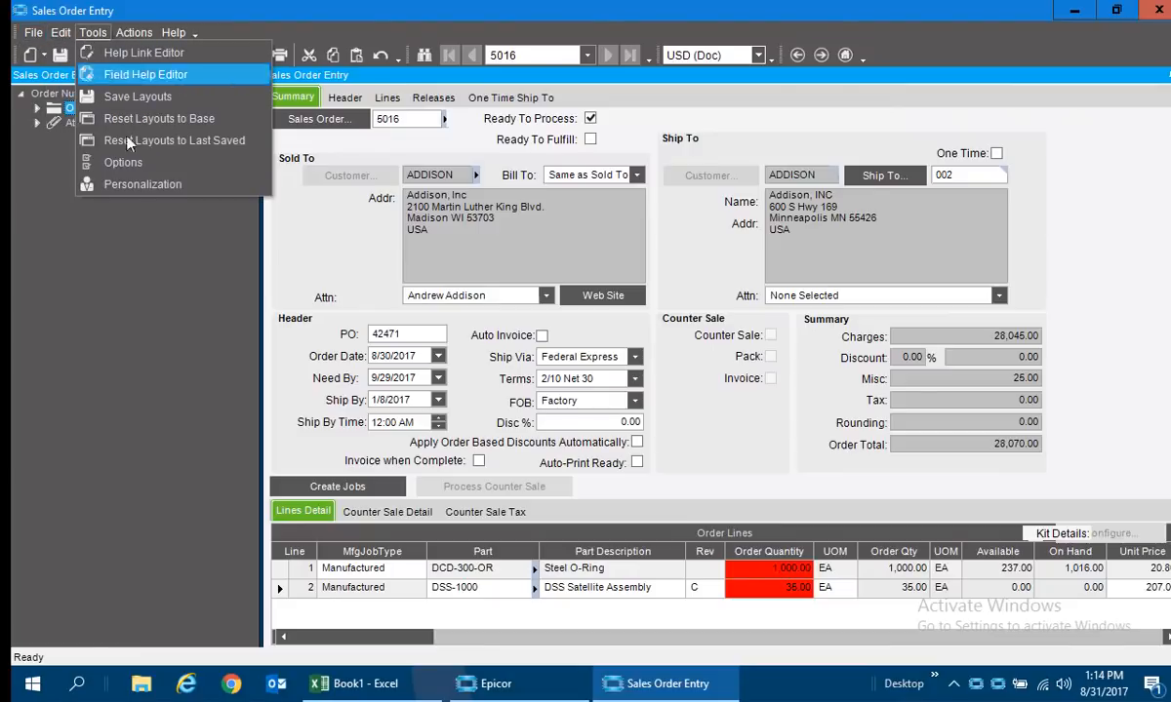
pyautogui.click(333, 266)
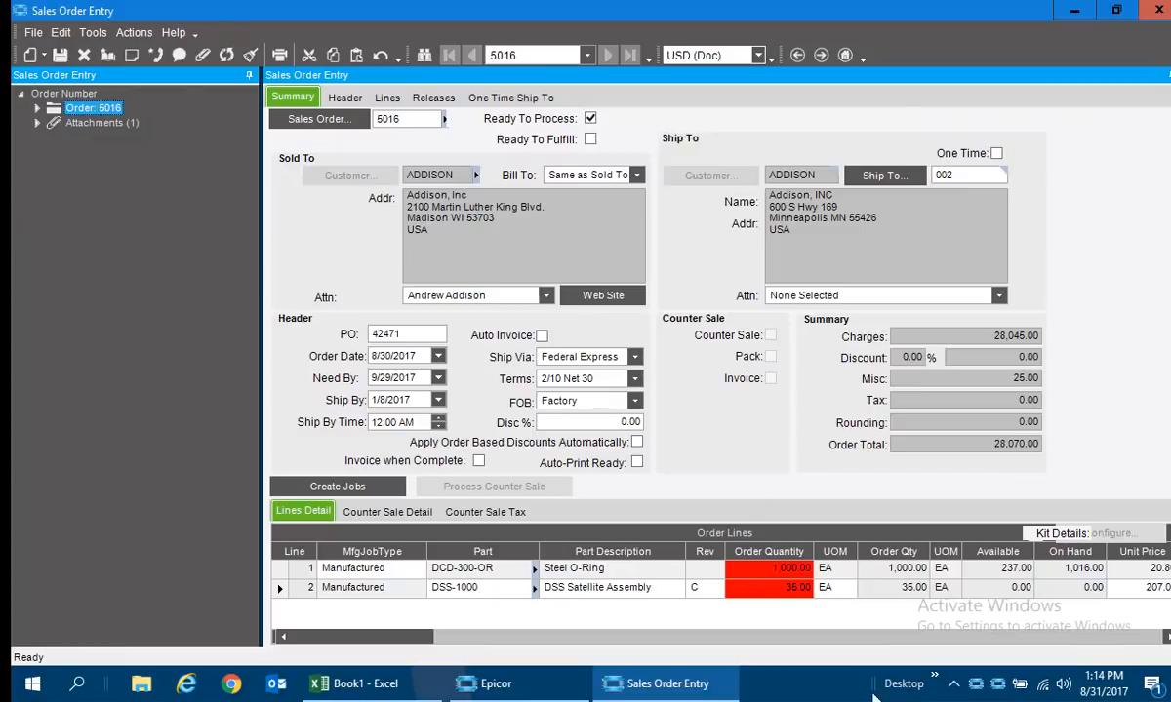
# Expand the order's lines in the tree and open the line details of part DSS-1000.
pyautogui.click(37, 112)
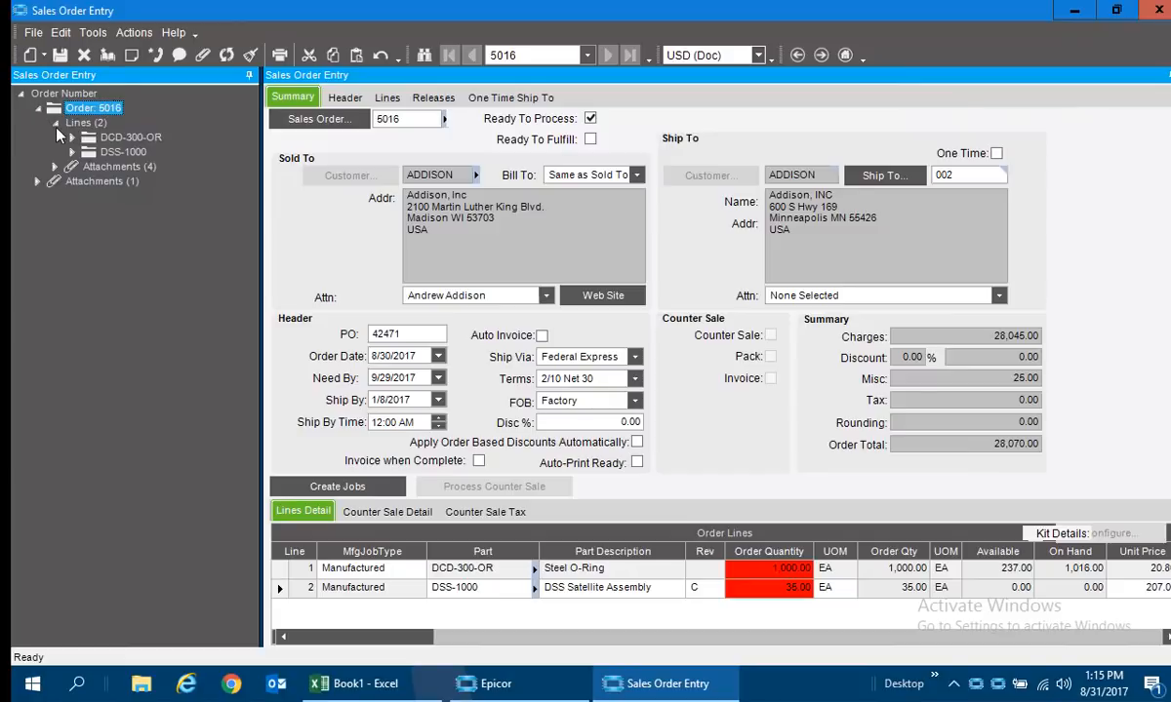
pyautogui.click(55, 123)
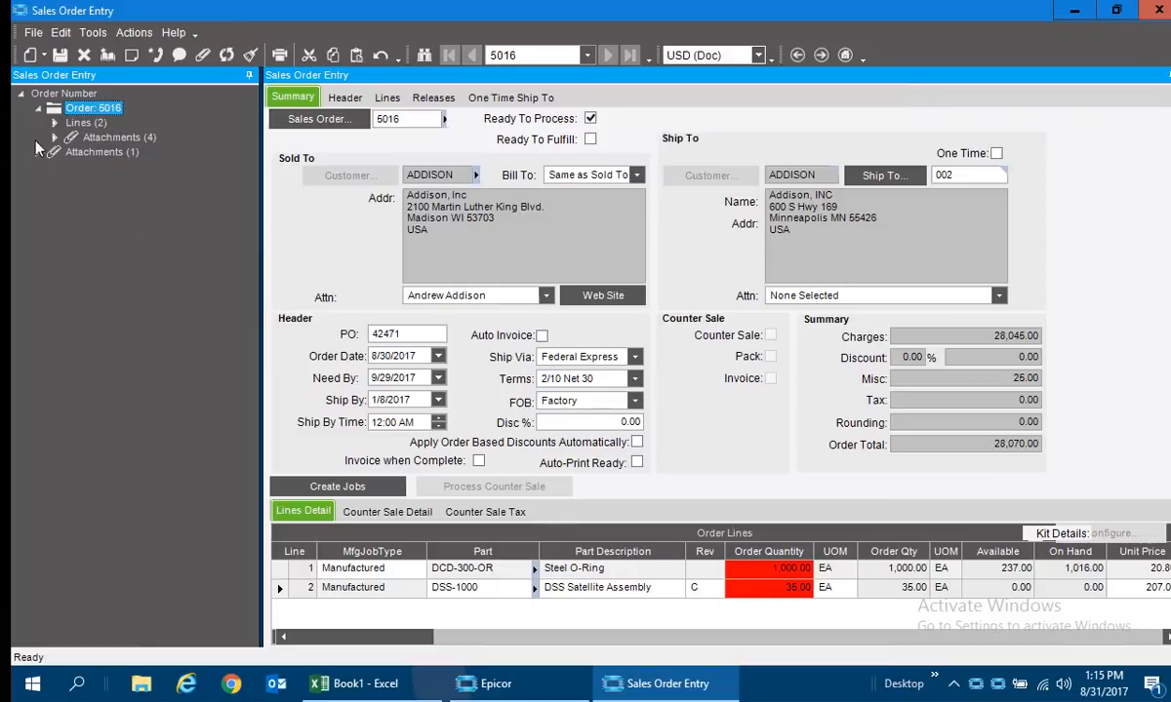
pyautogui.click(55, 122)
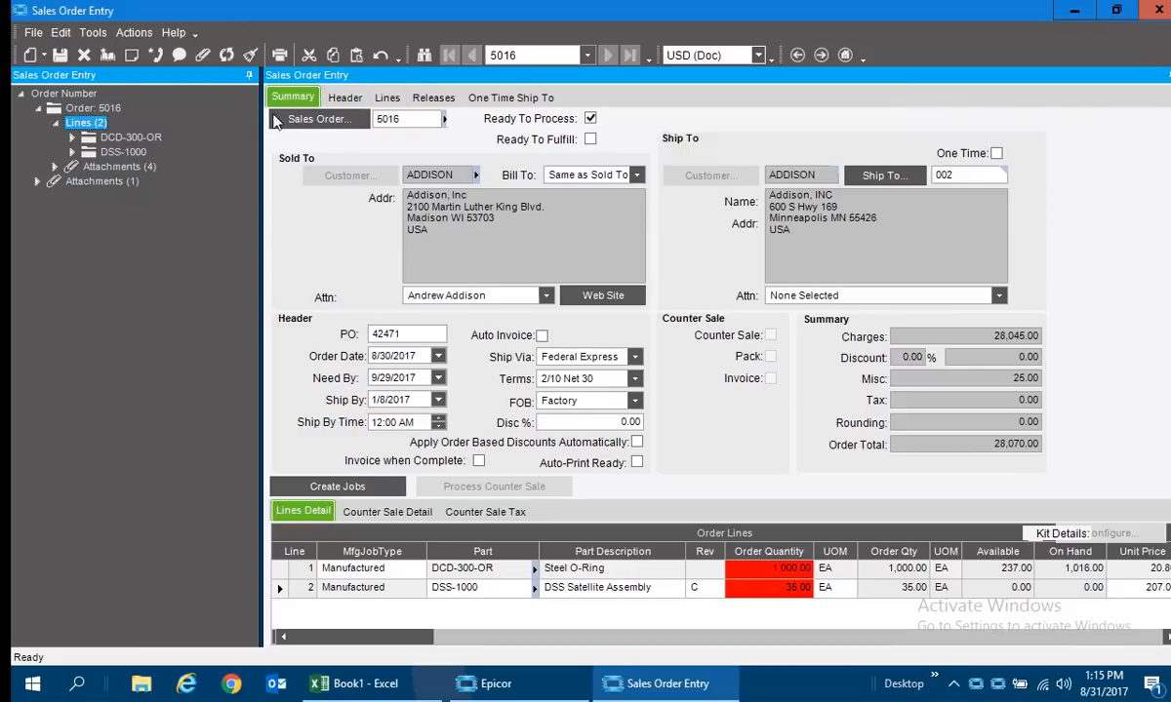
pyautogui.click(119, 152)
pyautogui.doubleClick(119, 152)
pyautogui.click(390, 98)
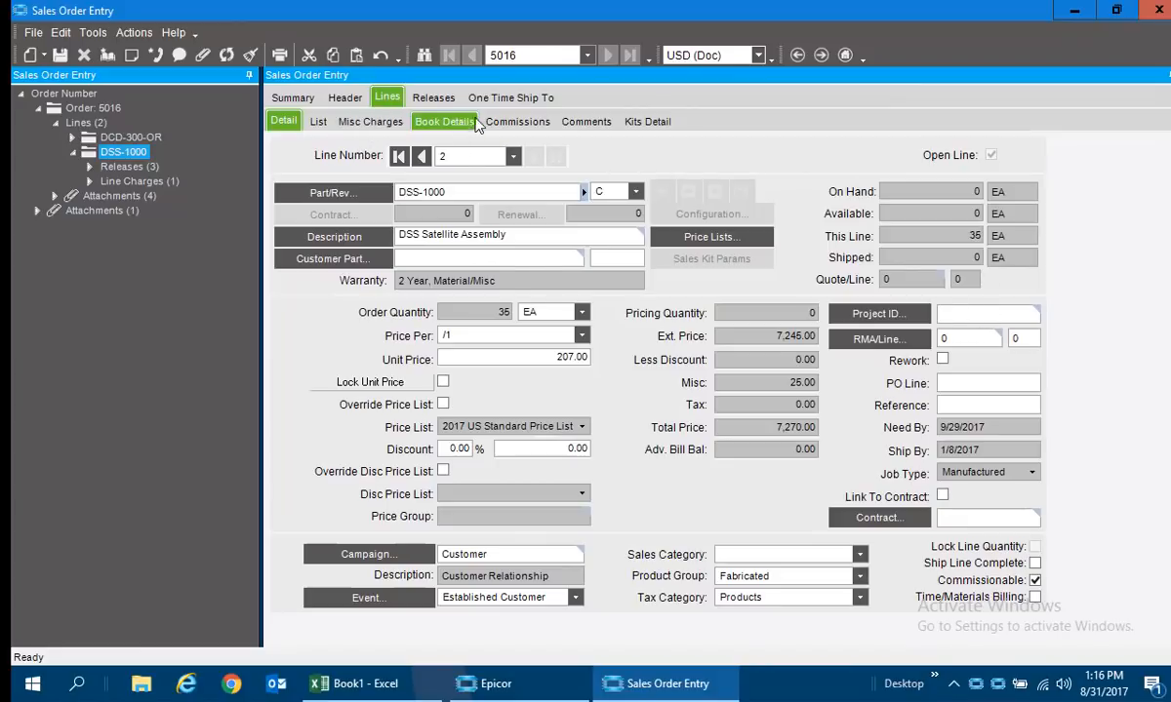
# View the DSS-1000 line's commissions, sales order comment and pick list/job comment, and return to the order summary.
pyautogui.click(518, 122)
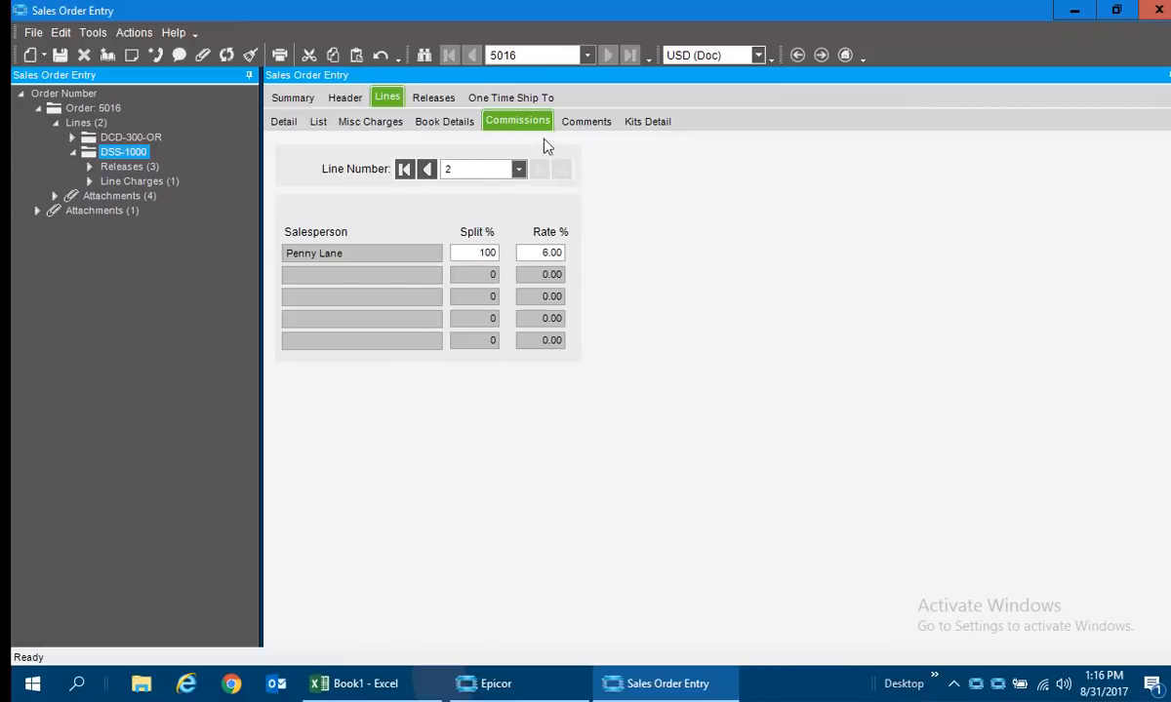
pyautogui.click(591, 121)
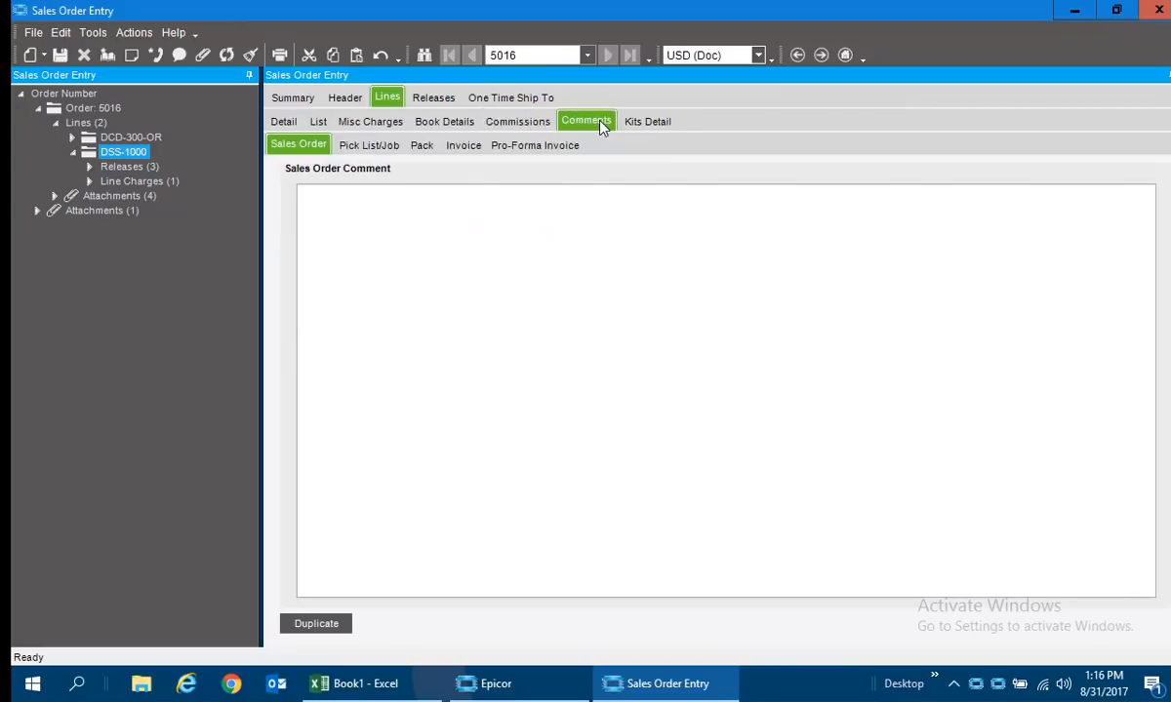
pyautogui.click(359, 148)
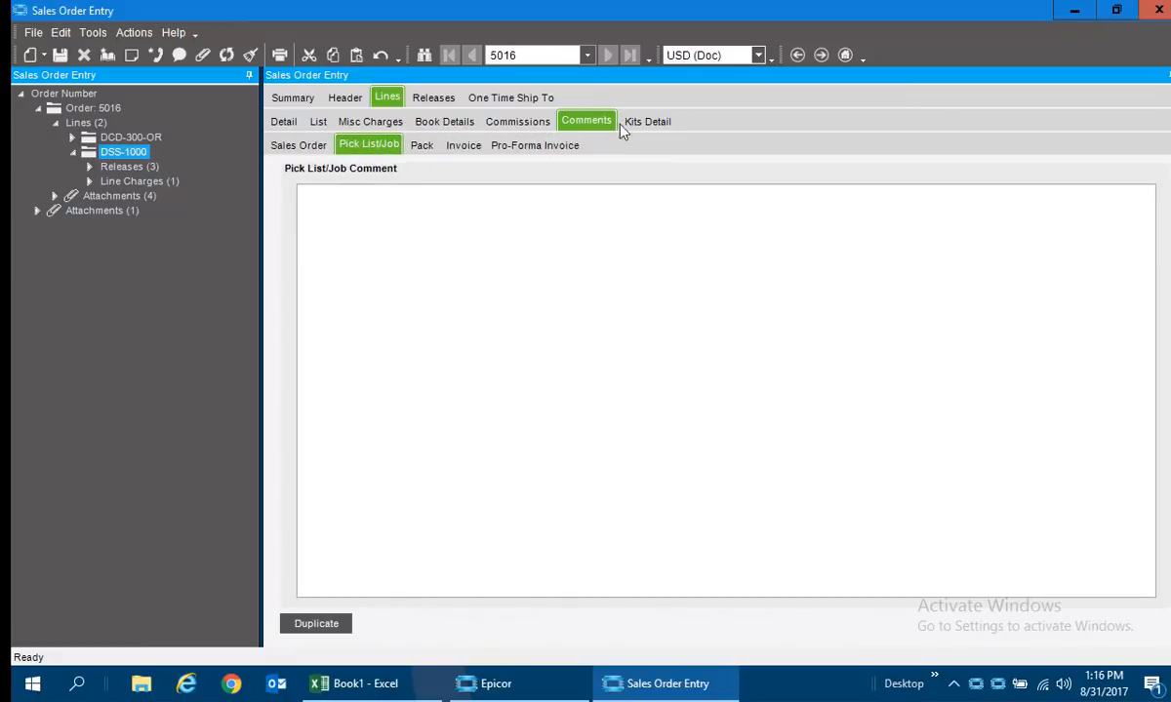
pyautogui.click(308, 100)
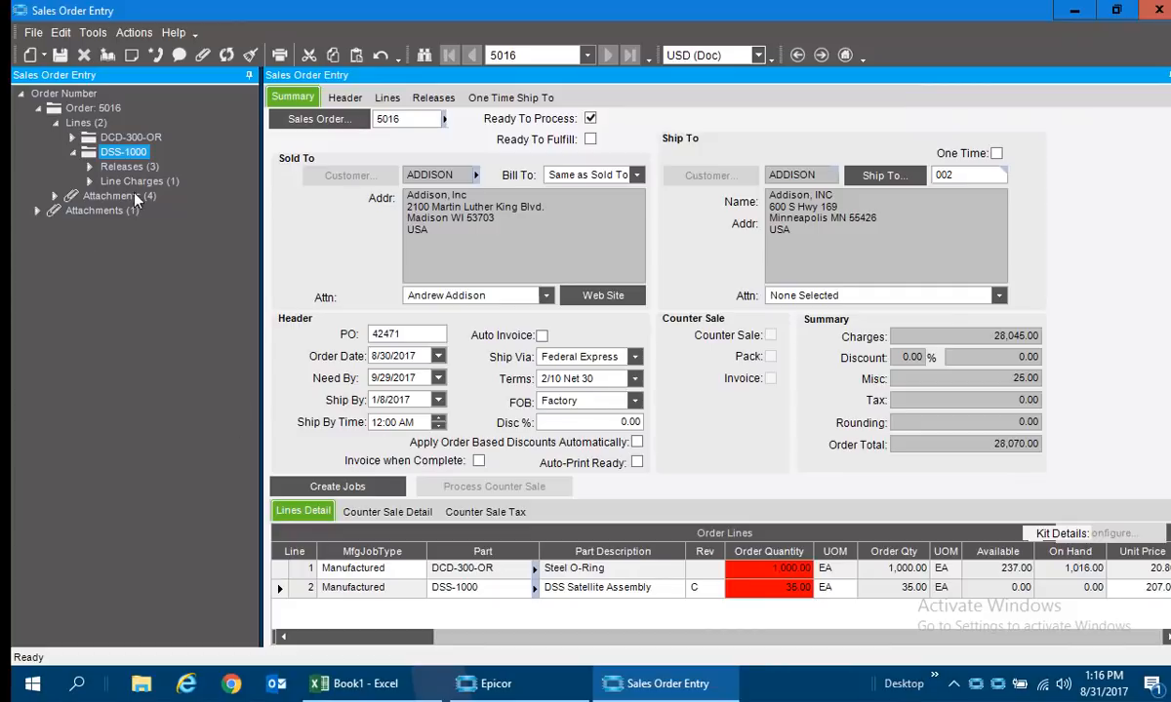
# View release 1 of the DSS-1000 line and the line's release list, then collapse the lines and return to the order summary.
pyautogui.click(88, 168)
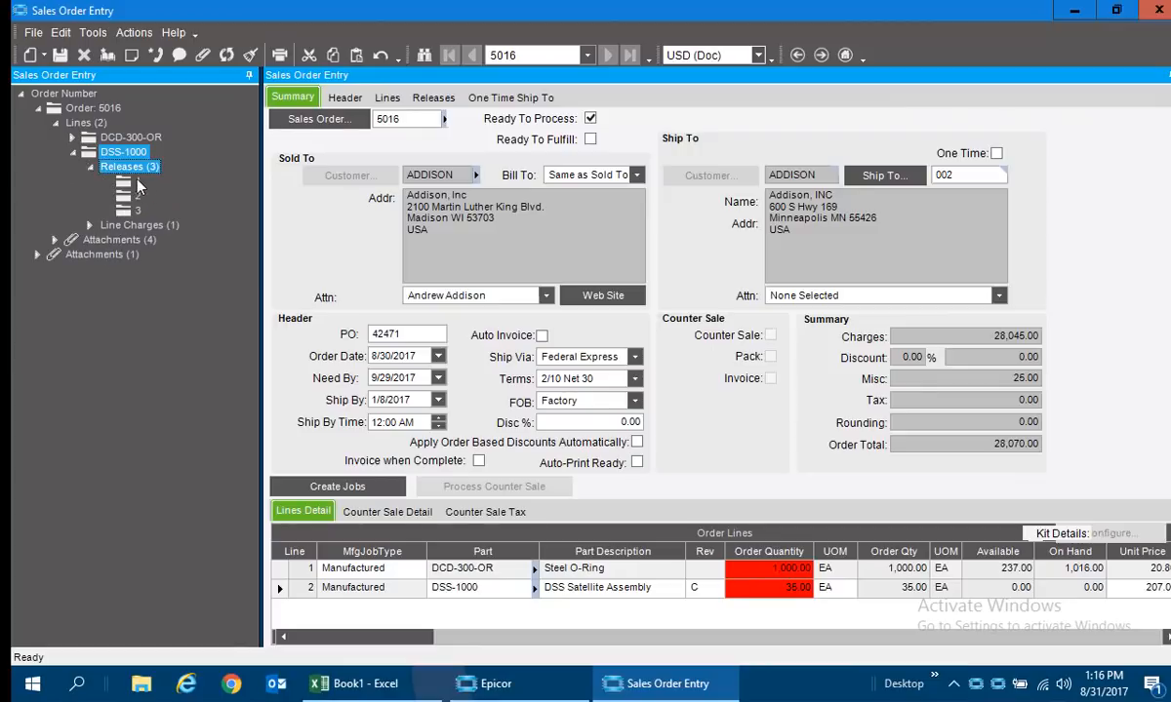
pyautogui.click(129, 185)
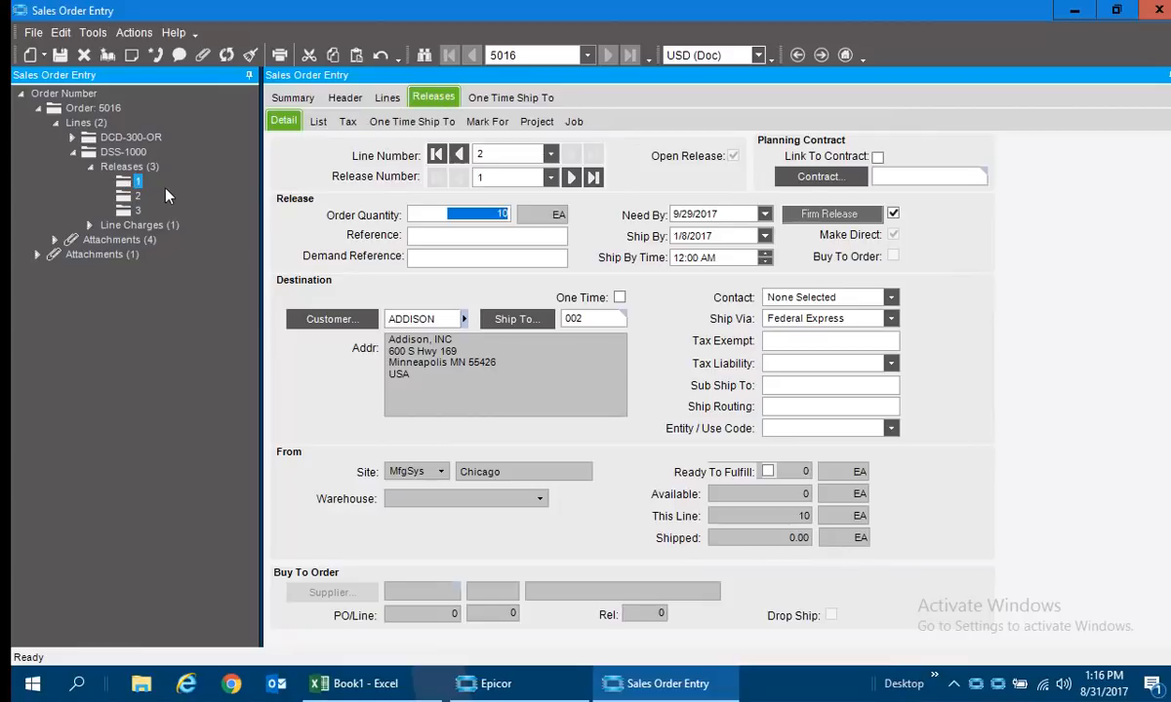
pyautogui.click(320, 123)
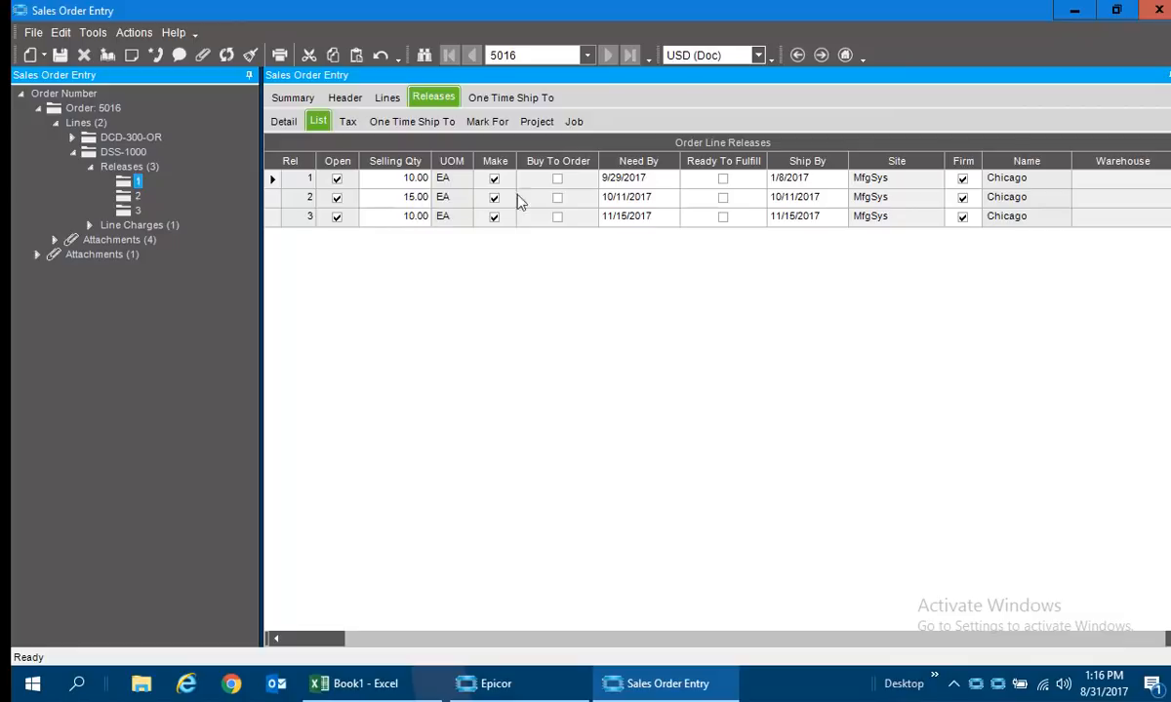
pyautogui.click(607, 217)
pyautogui.click(282, 120)
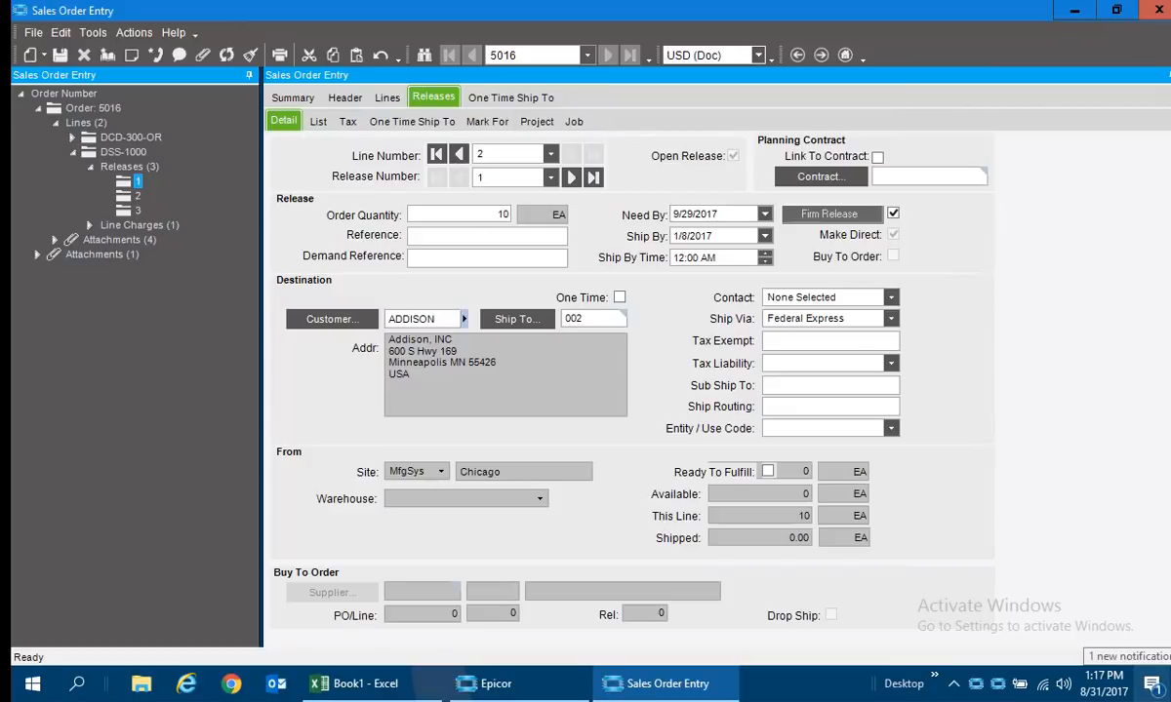
pyautogui.click(55, 122)
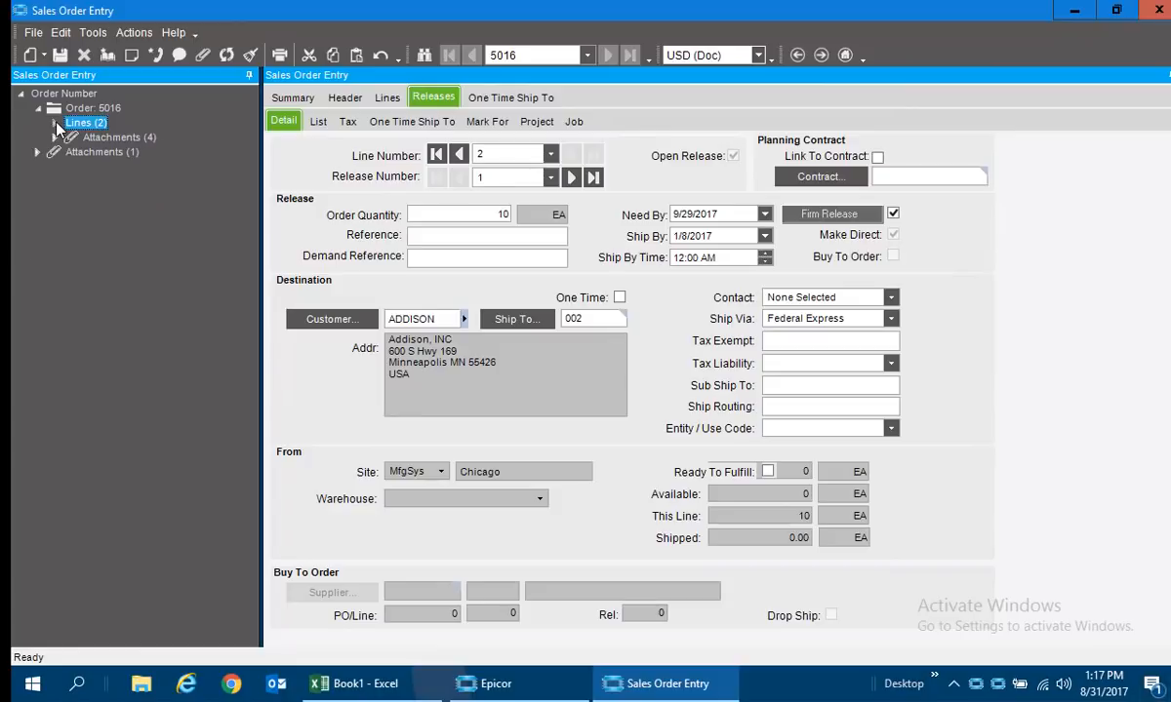
pyautogui.click(285, 96)
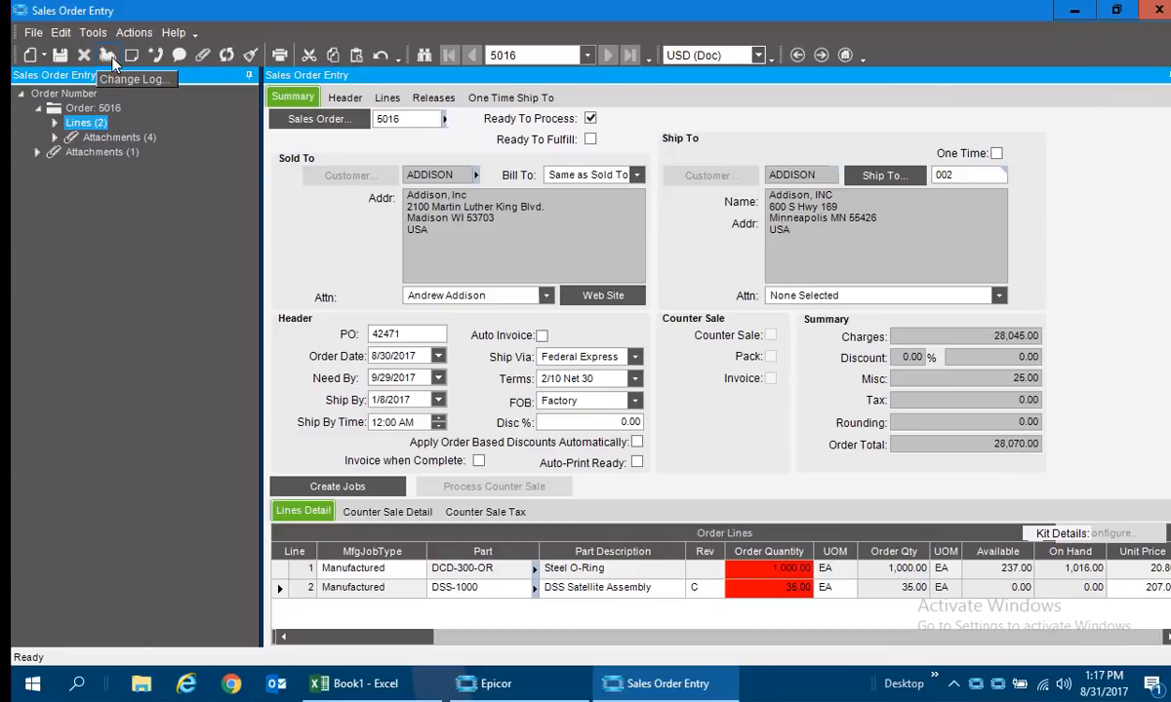
# Set the order's Need By date to 10/02/2017 and save, declining to refresh the lines and releases with the new date.
pyautogui.click(438, 379)
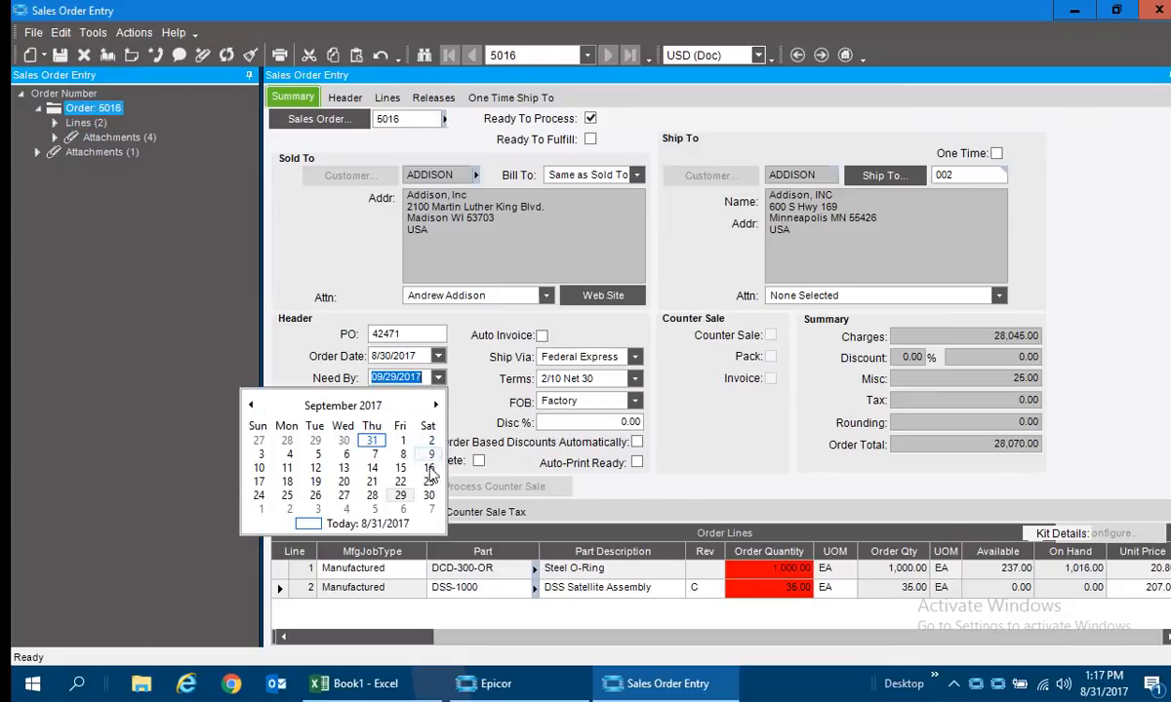
pyautogui.click(291, 509)
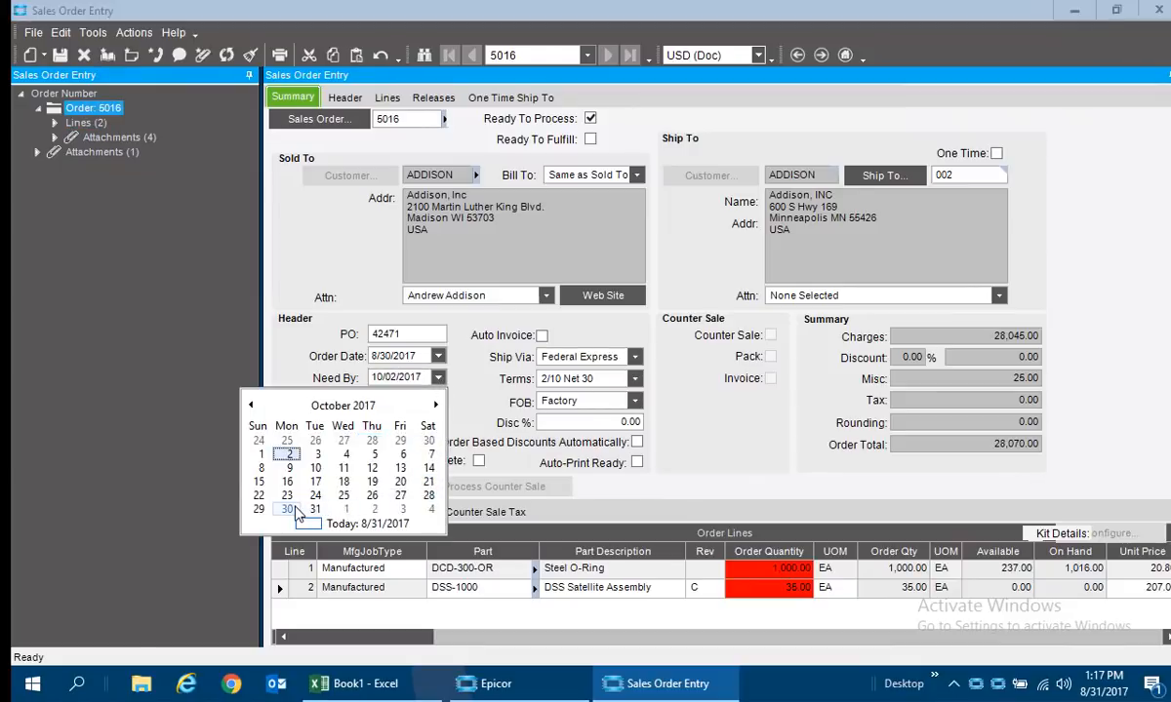
pyautogui.click(296, 509)
pyautogui.click(60, 55)
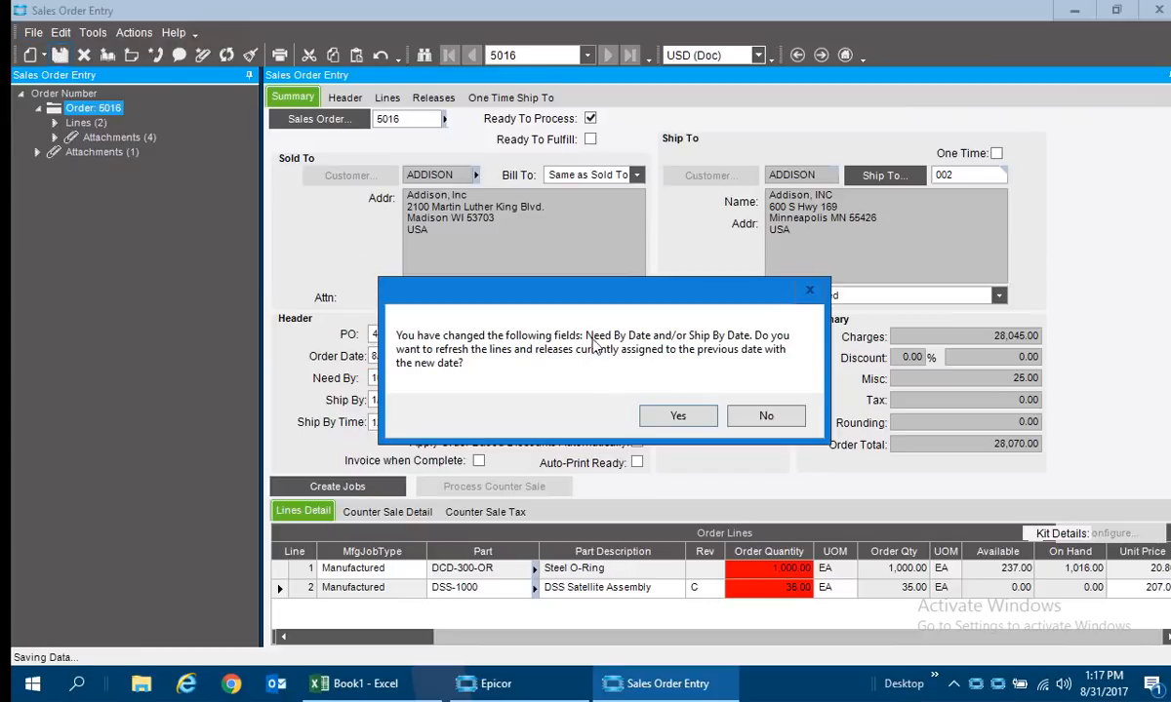
pyautogui.click(751, 416)
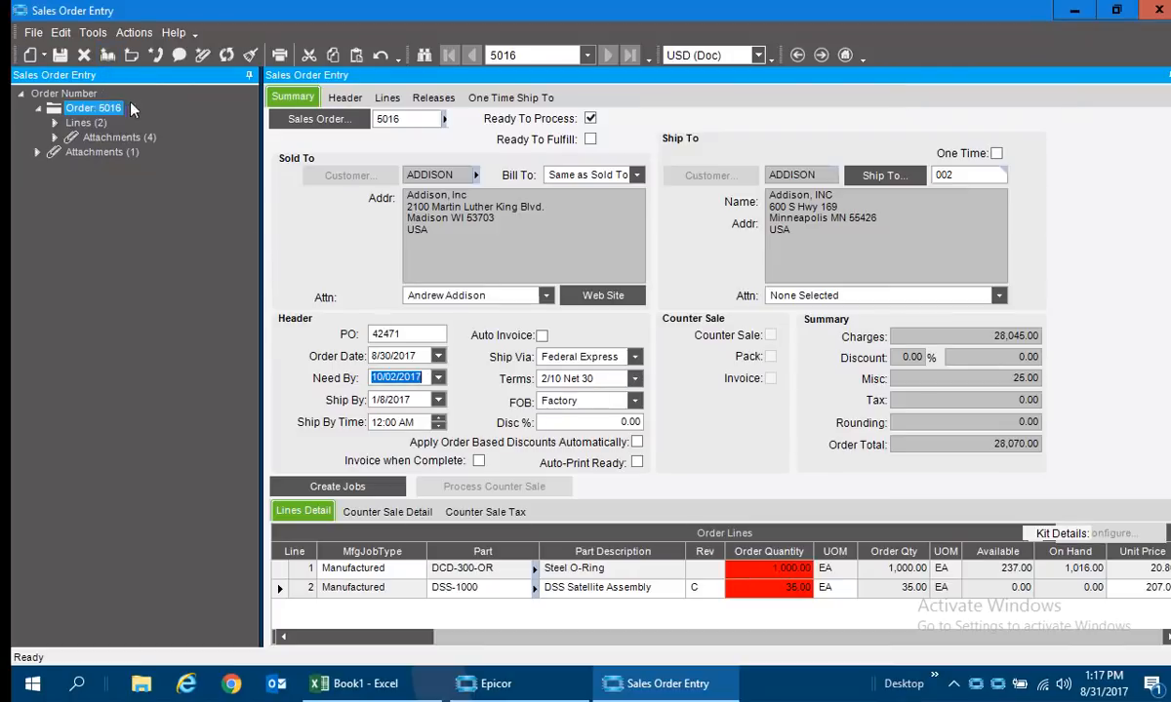
# Open the order's change log, examine the details of the 8/31/2017 entry and close the log.
pyautogui.click(108, 56)
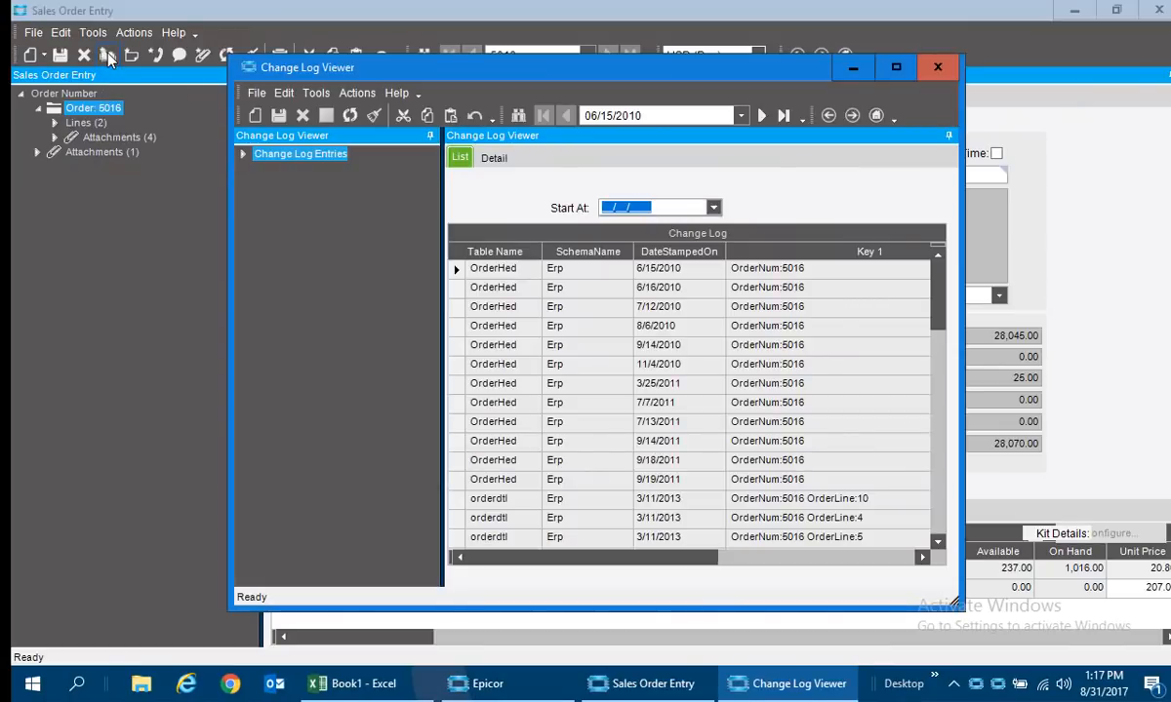
pyautogui.click(246, 156)
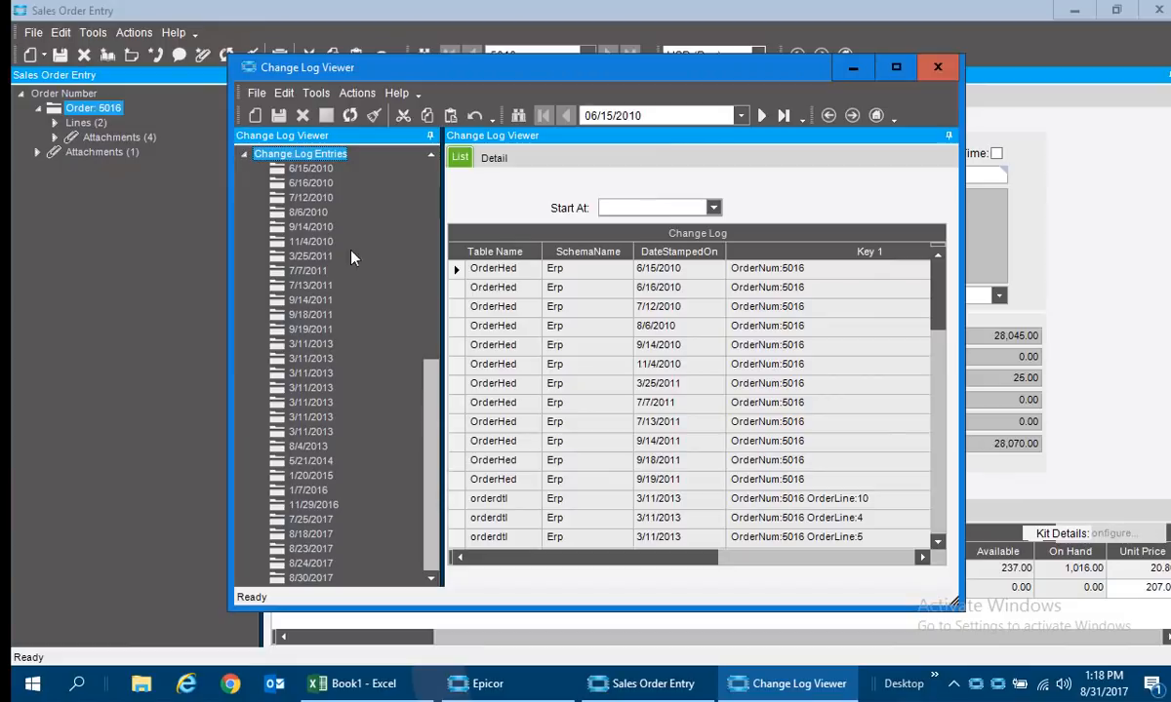
pyautogui.scroll(-5, 434, 414)
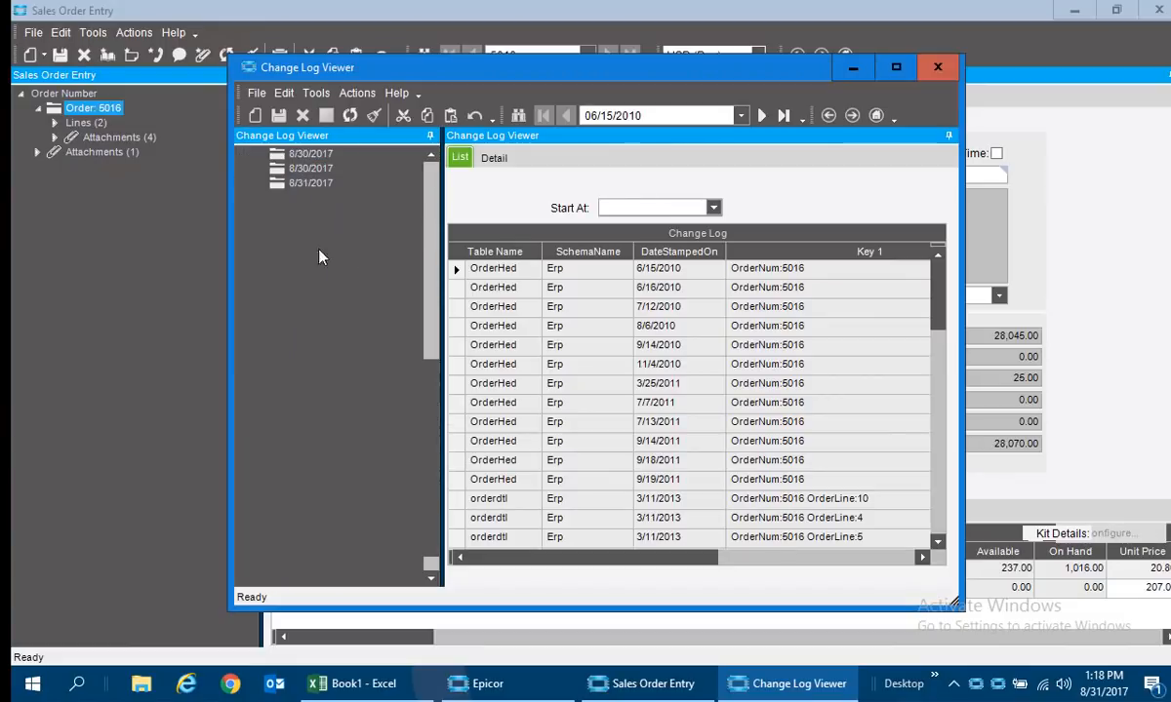
pyautogui.click(305, 185)
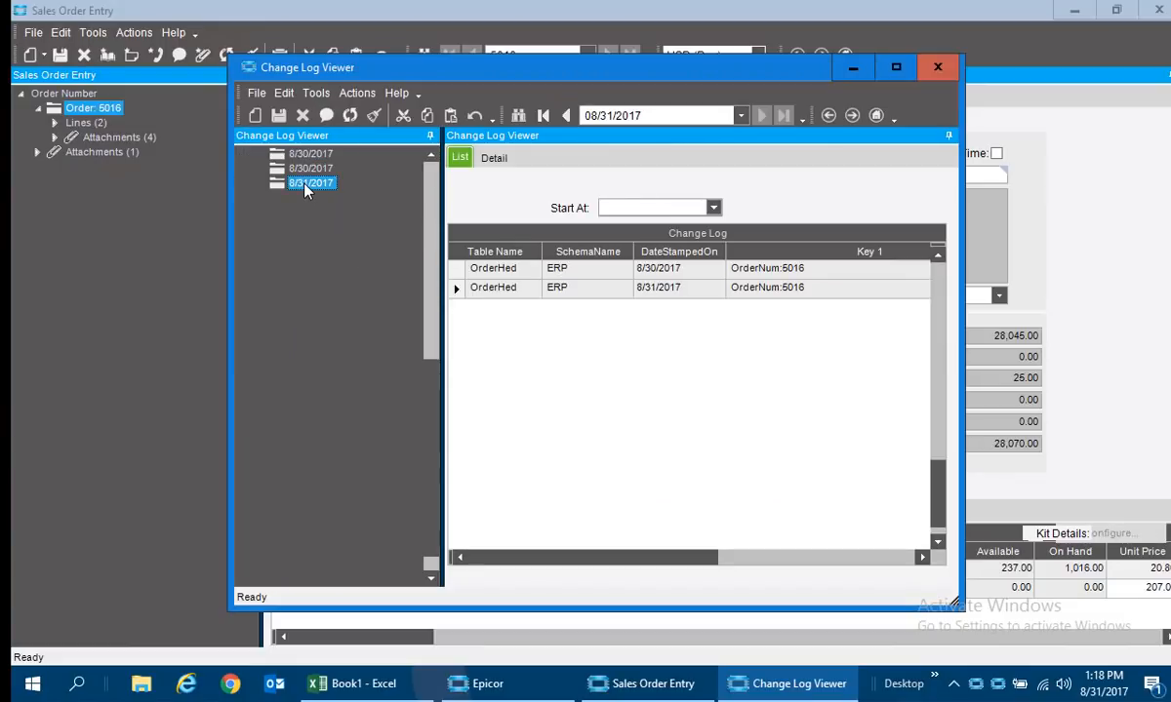
pyautogui.click(493, 157)
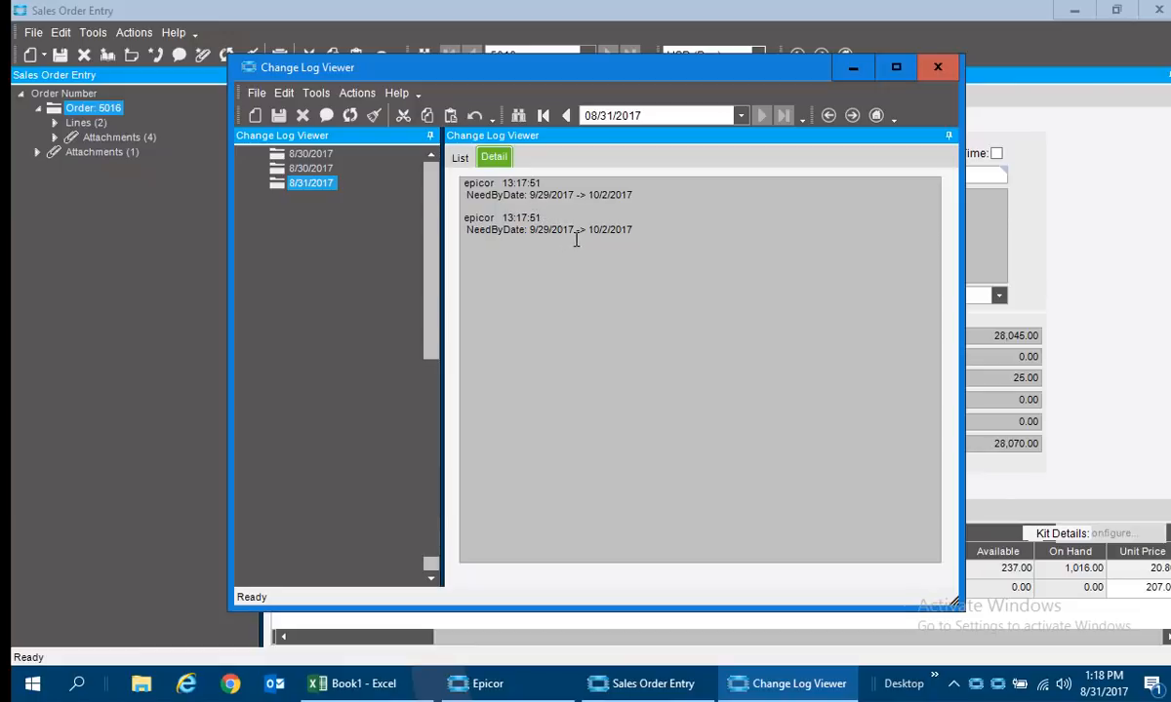
pyautogui.click(937, 68)
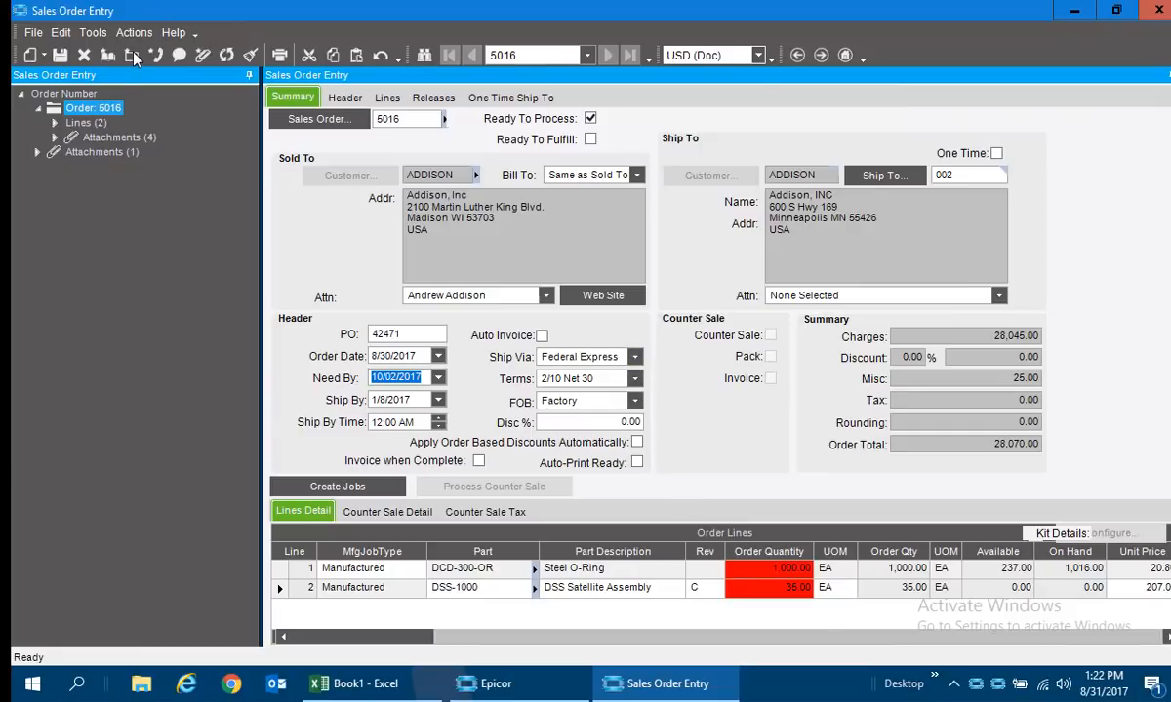
# Add a memo to the order described "This is a test" with text "Test memo" and category Quantity Change, and save it.
pyautogui.click(133, 56)
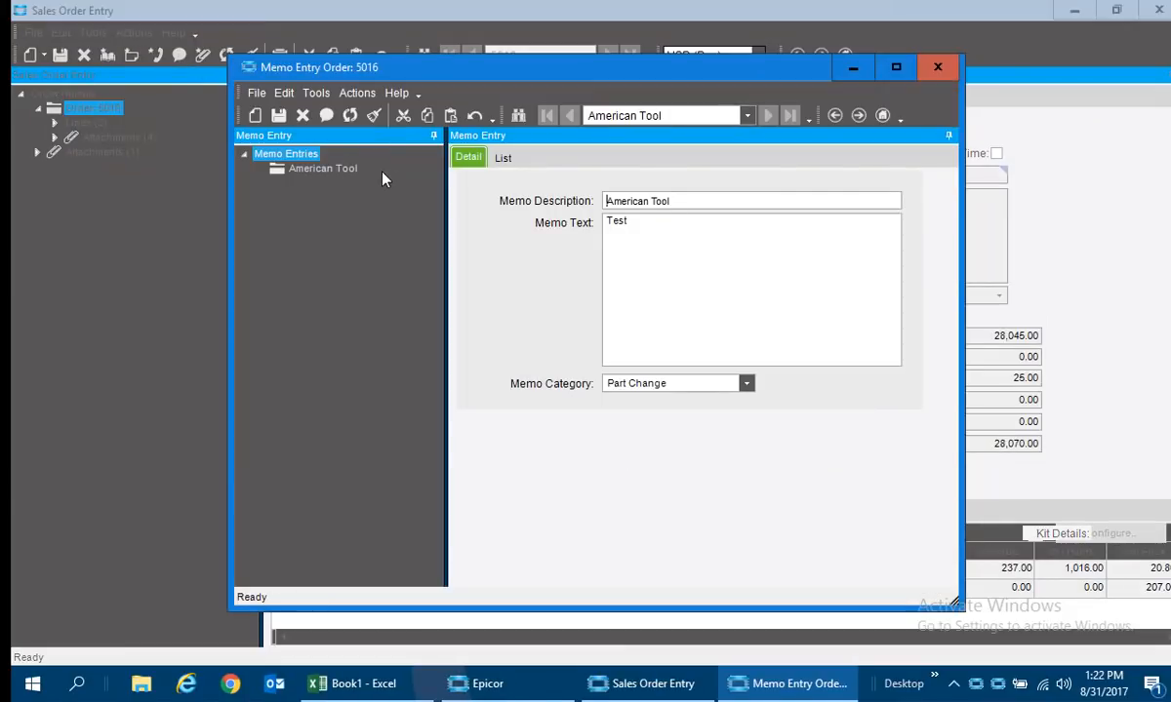
pyautogui.click(256, 115)
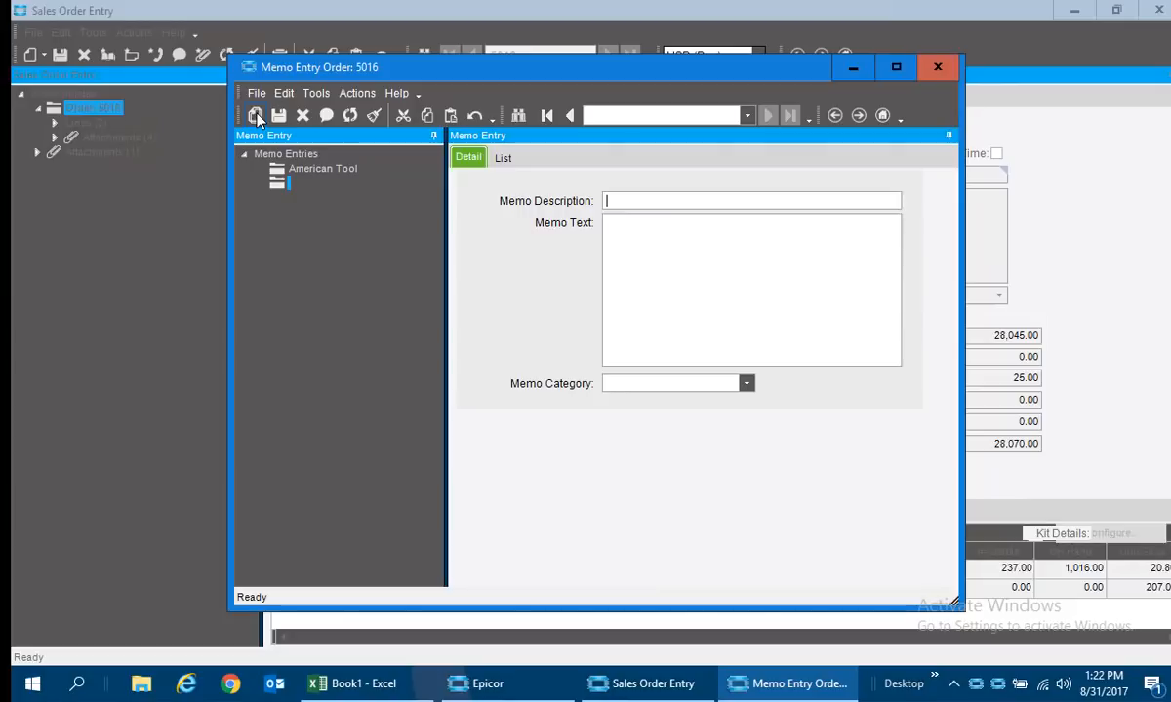
pyautogui.write('This is a test')
pyautogui.press('Tab')
pyautogui.write('Test memo')
pyautogui.press('Tab')
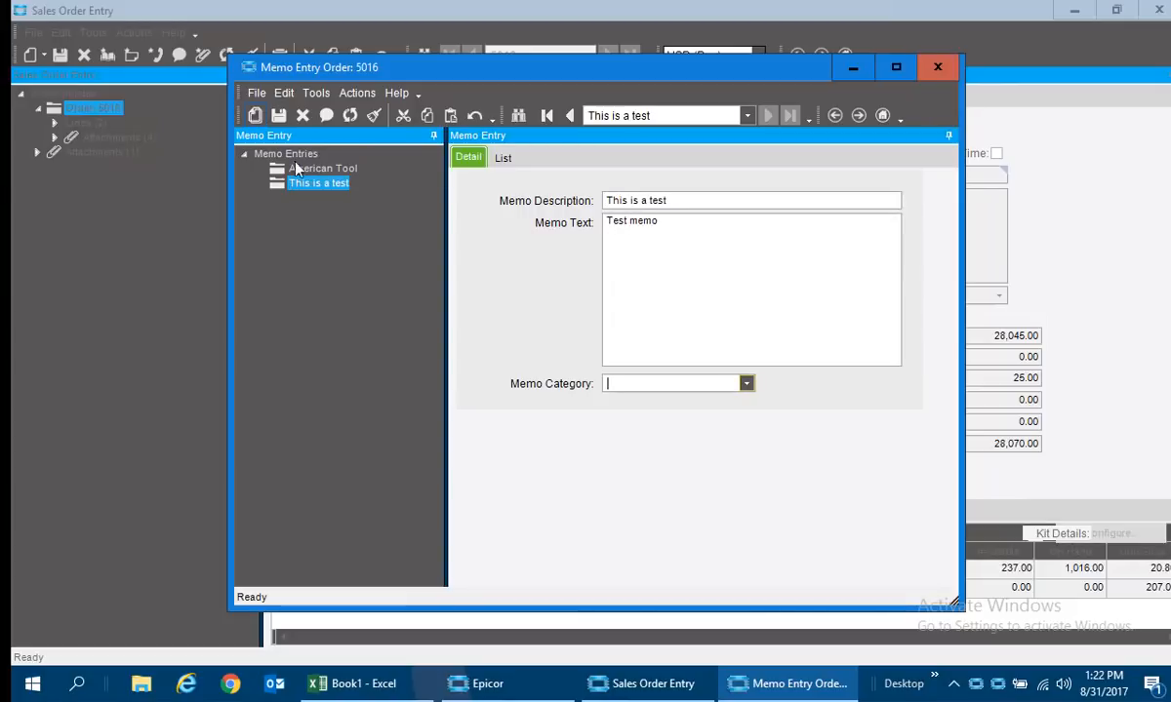
pyautogui.click(746, 384)
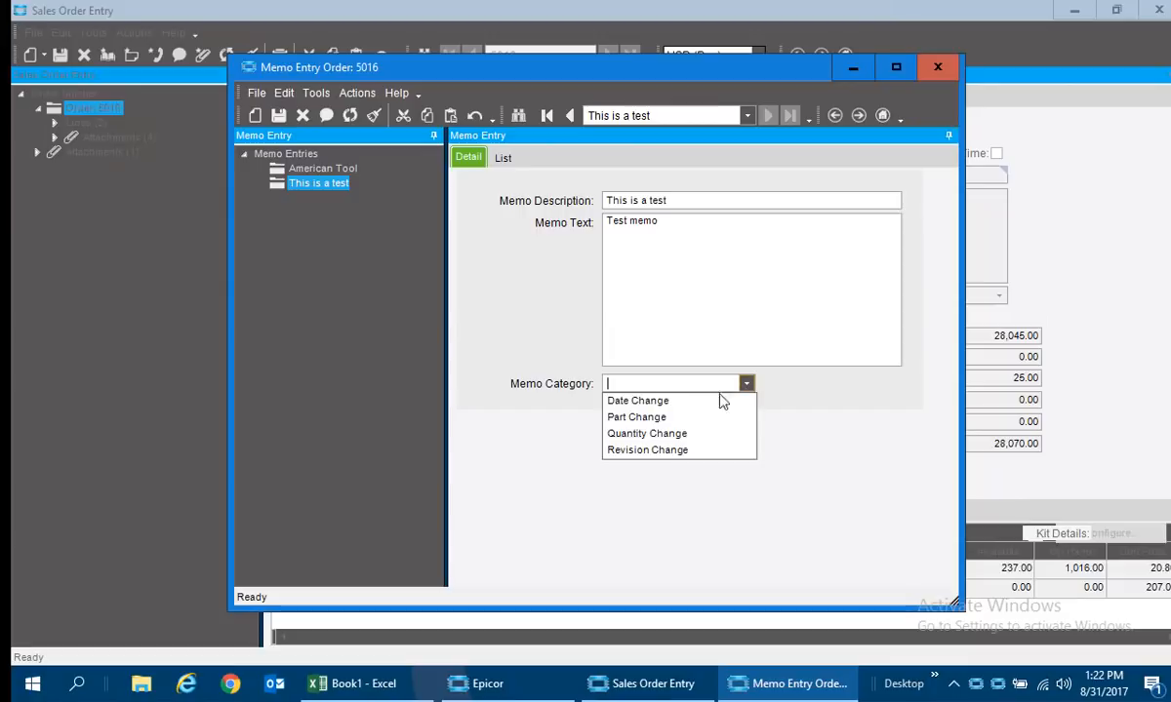
pyautogui.click(646, 433)
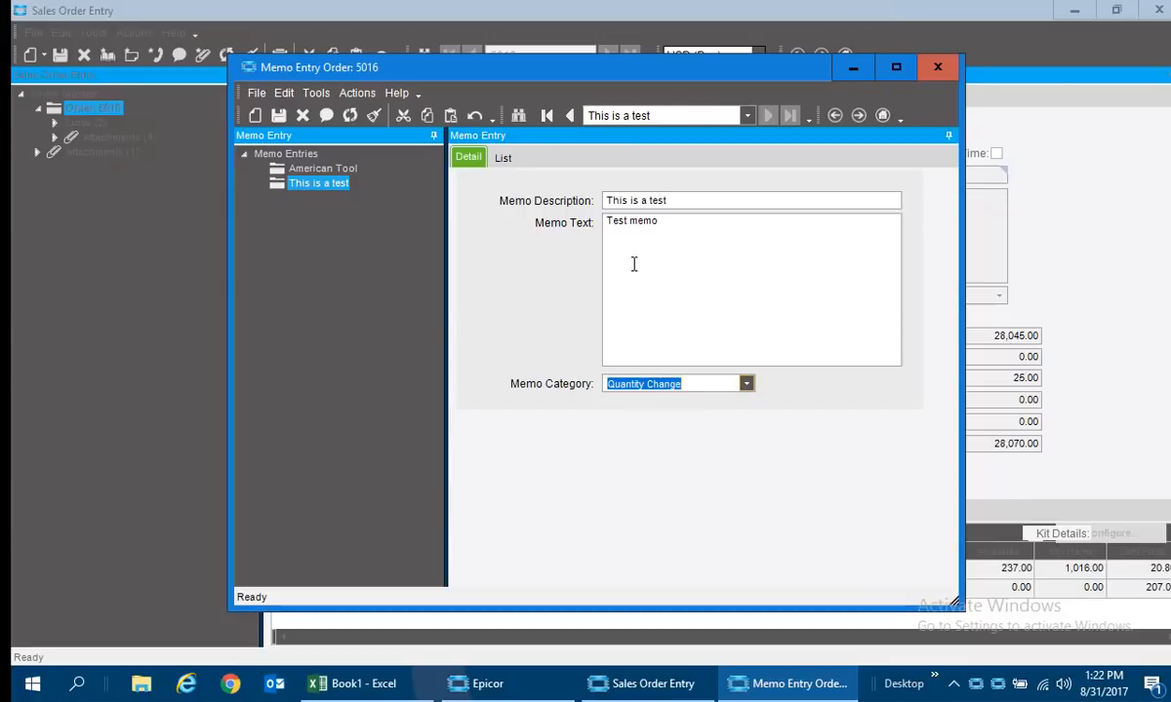
pyautogui.click(277, 115)
# Dock the memo list above the memo detail so both show together, and select each memo in turn.
pyautogui.click(502, 159)
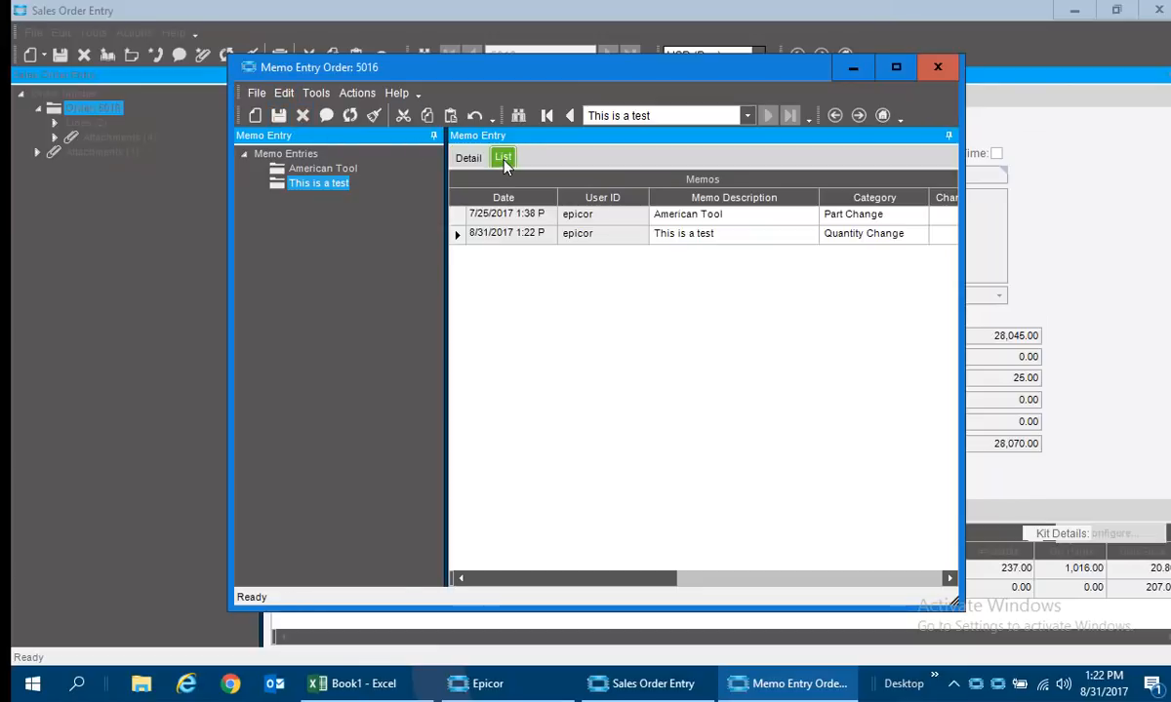
pyautogui.click(468, 159)
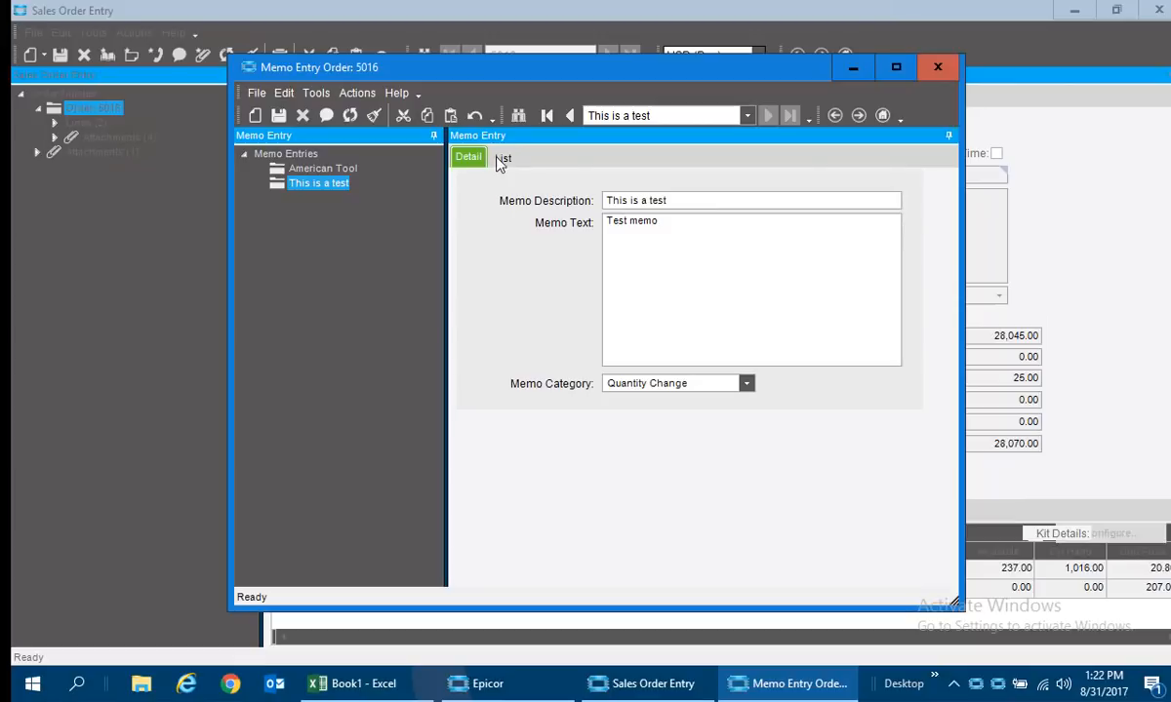
pyautogui.click(501, 159)
pyautogui.moveTo(502, 178)
pyautogui.mouseDown()
pyautogui.moveTo(544, 536)
pyautogui.moveTo(527, 582)
pyautogui.moveTo(527, 431)
pyautogui.moveTo(490, 165)
pyautogui.mouseUp()
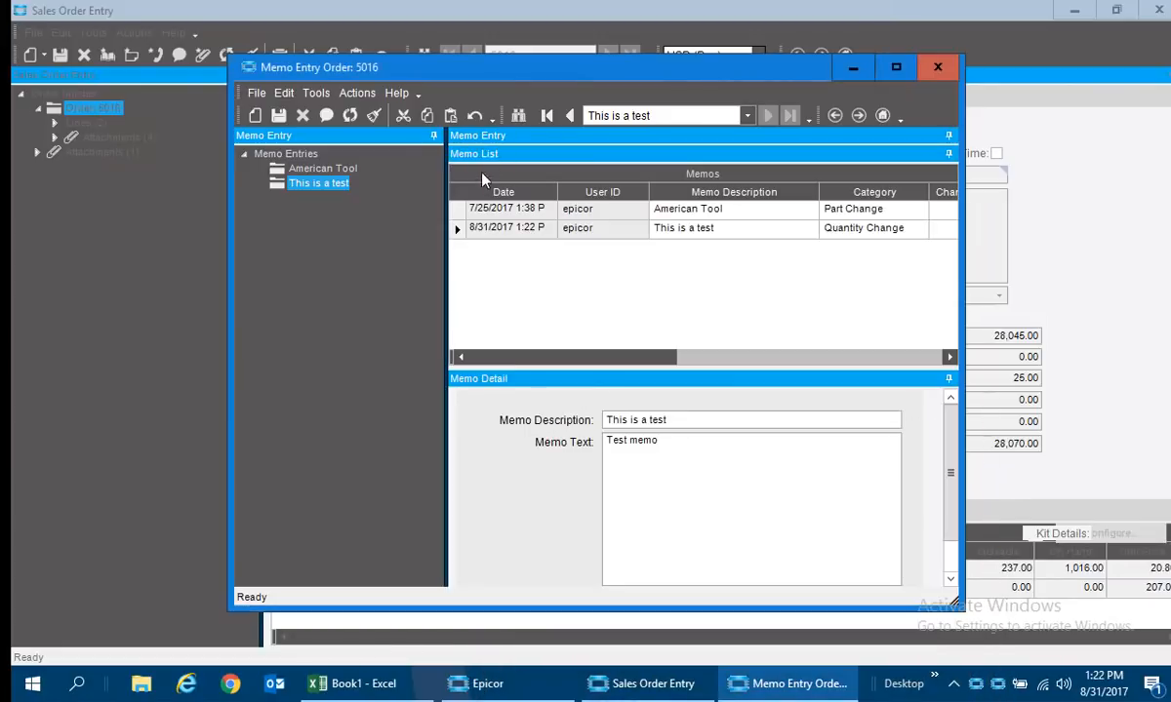
pyautogui.click(458, 209)
pyautogui.click(460, 230)
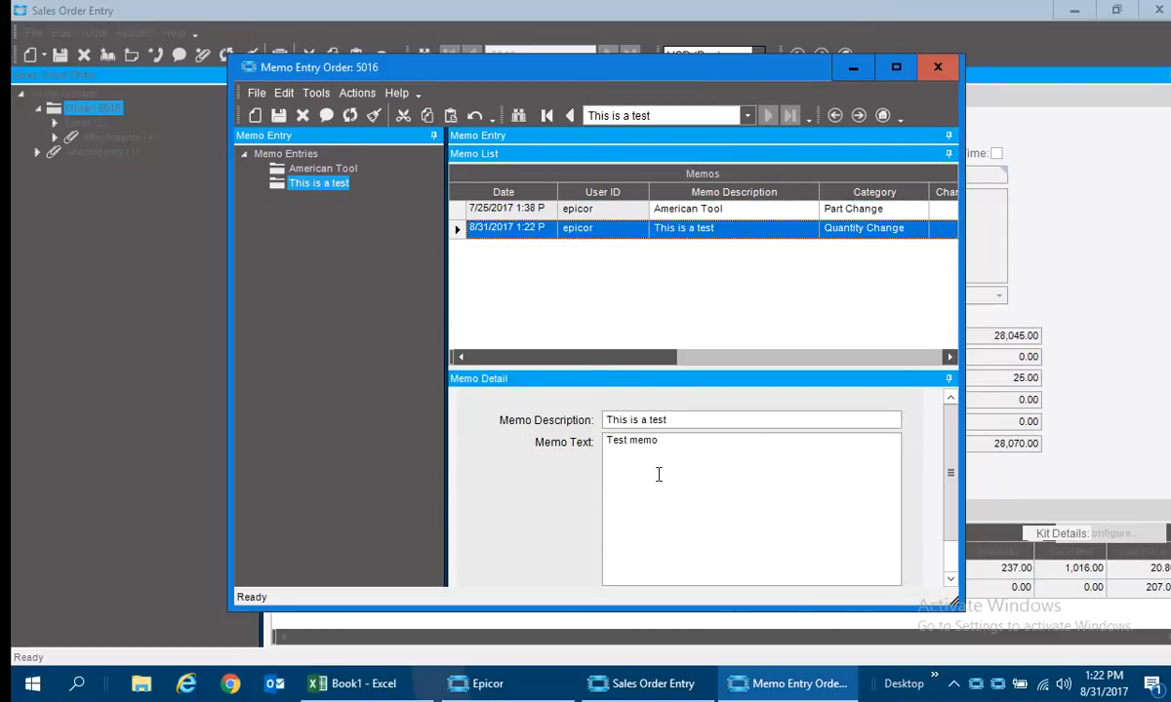
# Close the memo window, view the order's call log entry, and close the call log.
pyautogui.click(932, 67)
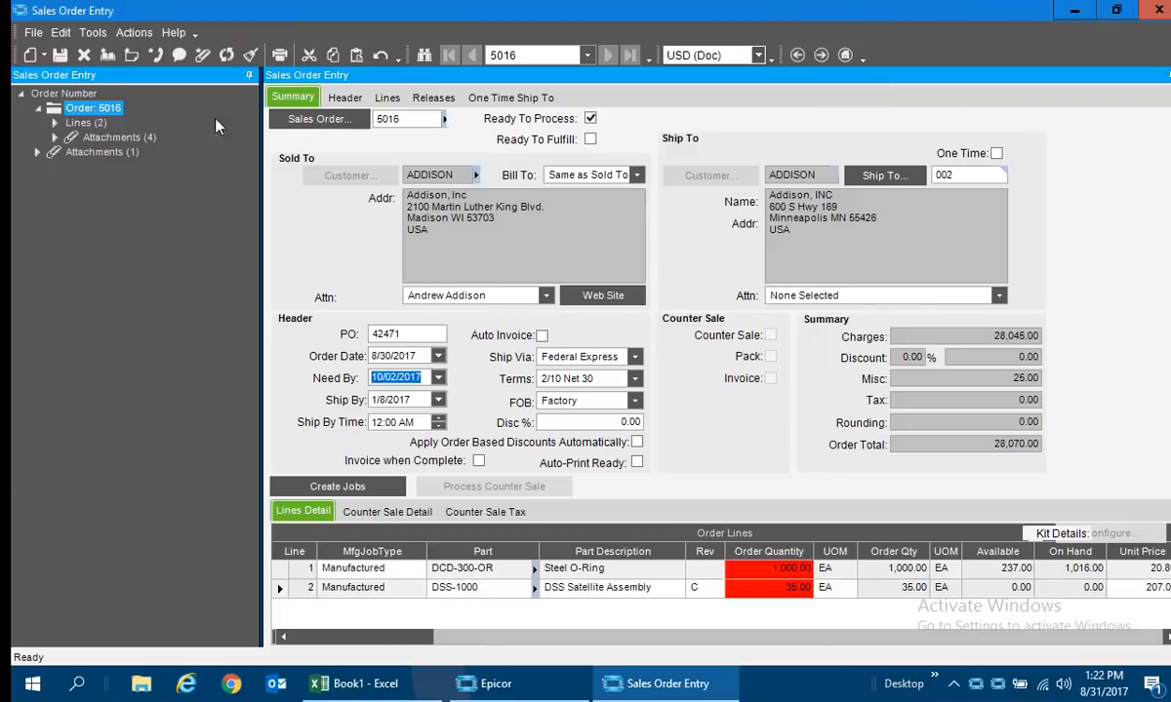
pyautogui.click(155, 55)
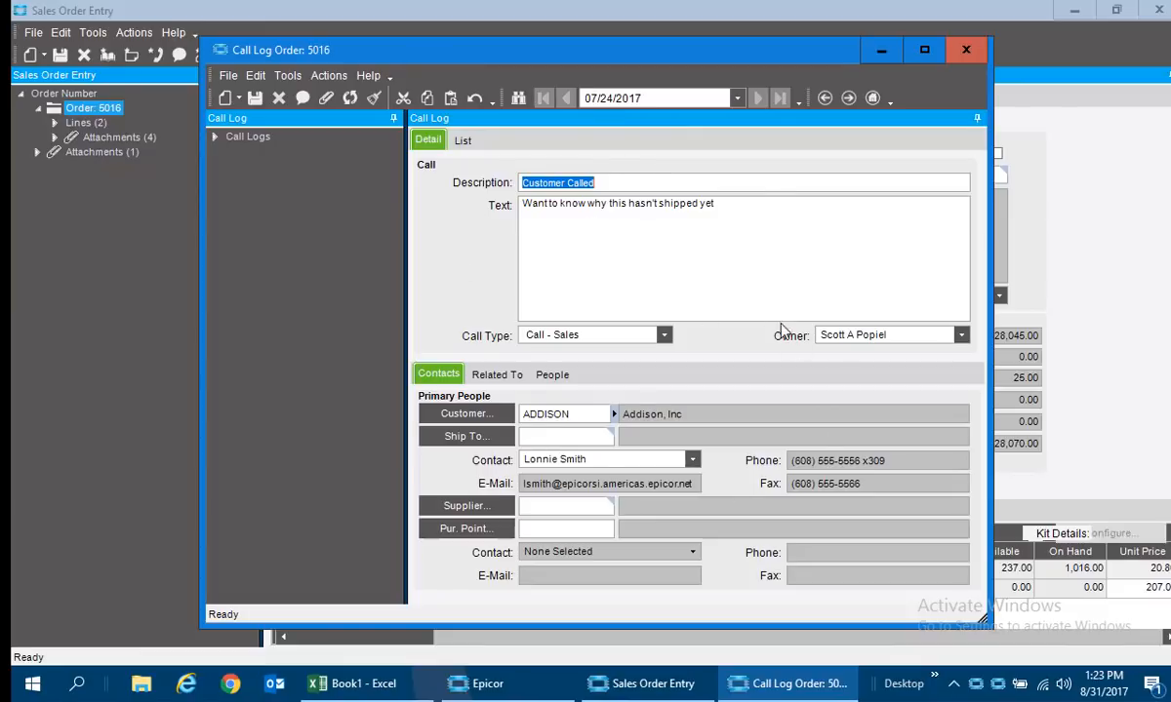
pyautogui.click(965, 52)
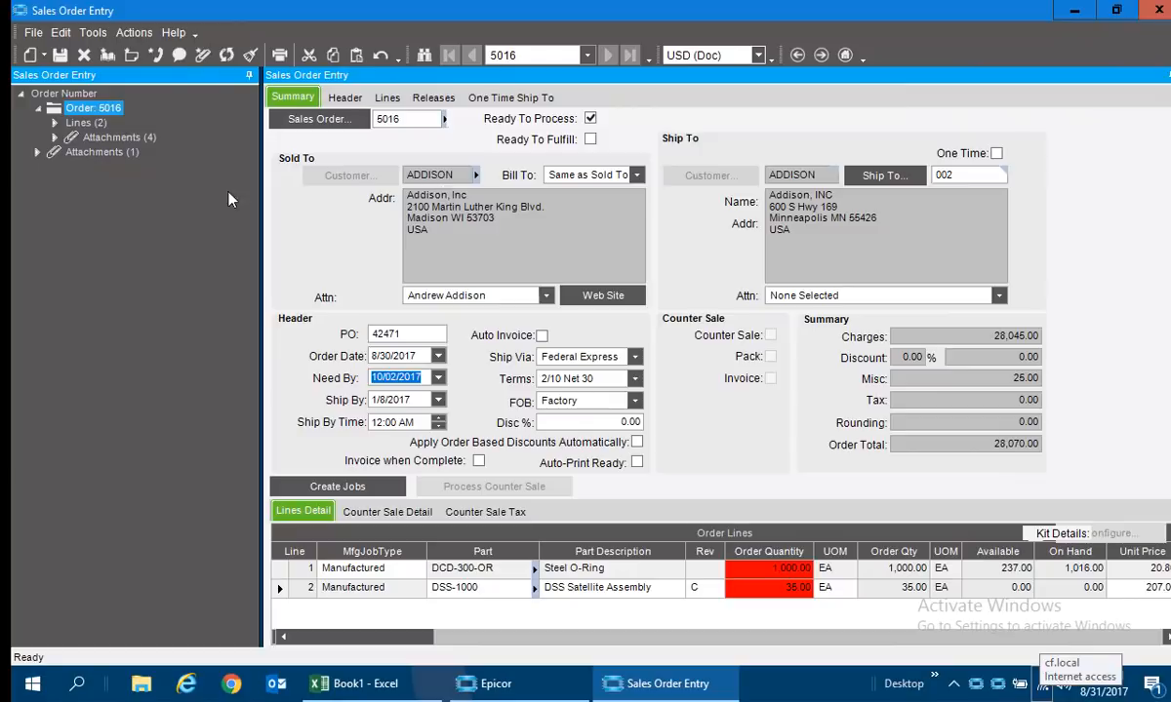
# Expand the order's own attachments in the tree, view the Addison Label image and close it.
pyautogui.click(38, 152)
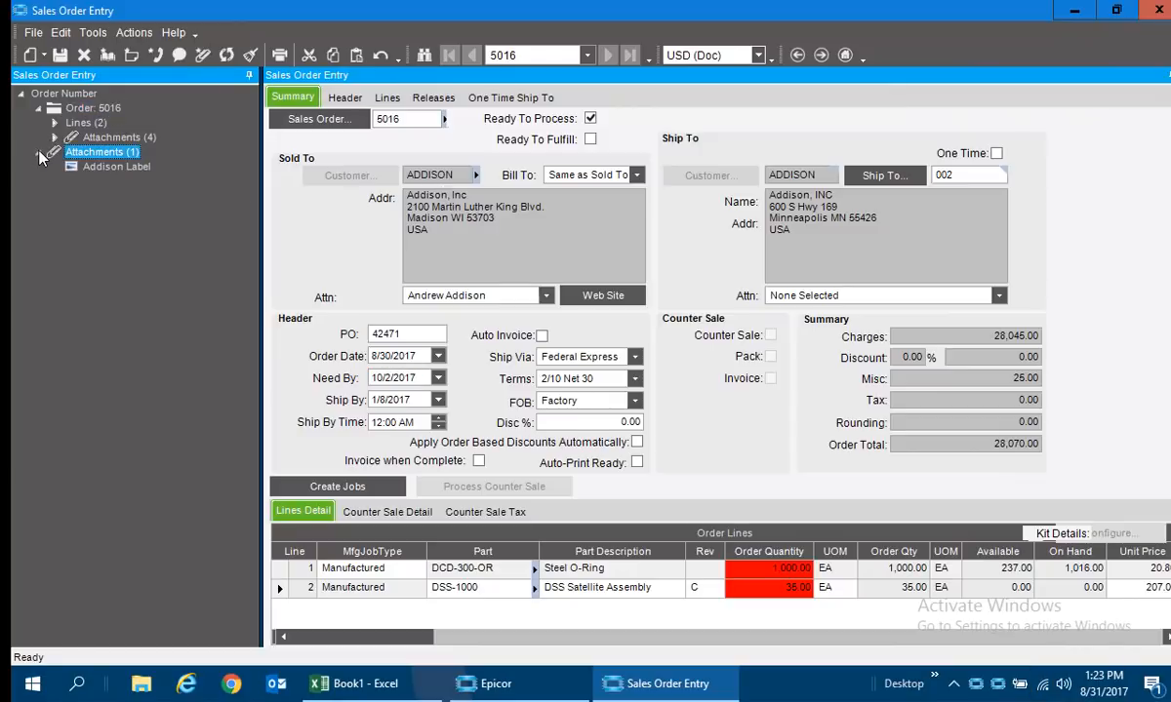
pyautogui.click(103, 171)
pyautogui.doubleClick(104, 170)
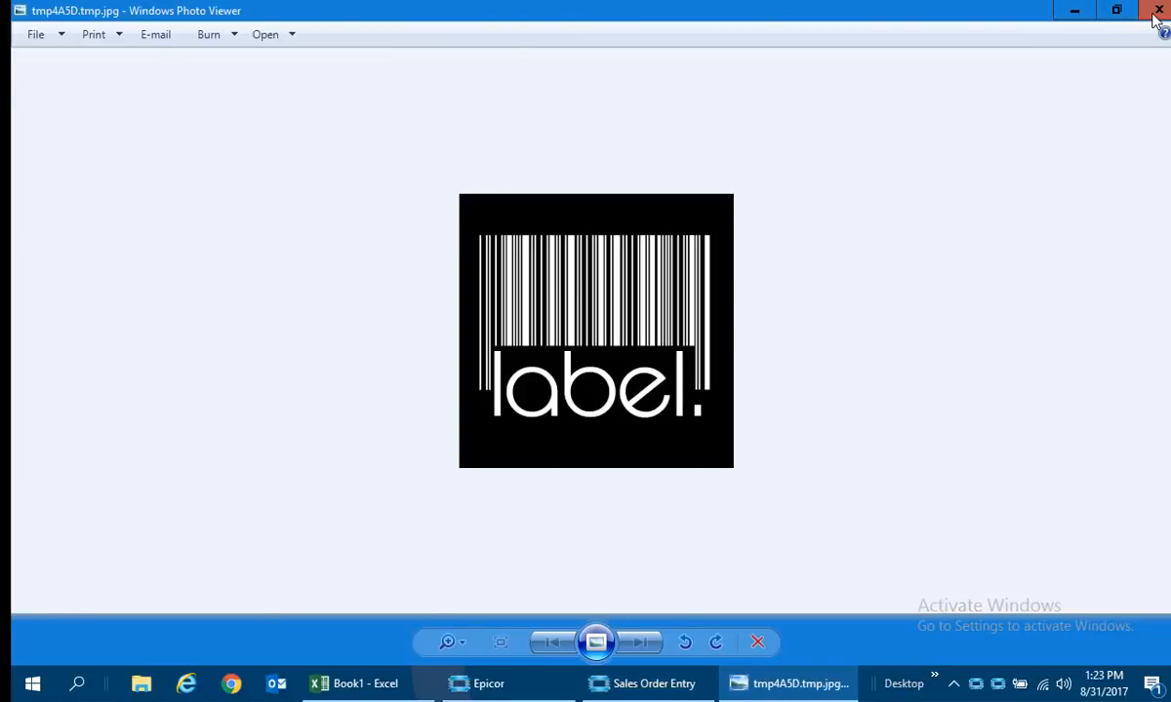
pyautogui.click(1143, 10)
# Expand the Sales Order Documents attachments in the tree, view the MSDS PDF and close it.
pyautogui.click(55, 136)
pyautogui.click(71, 152)
pyautogui.click(72, 153)
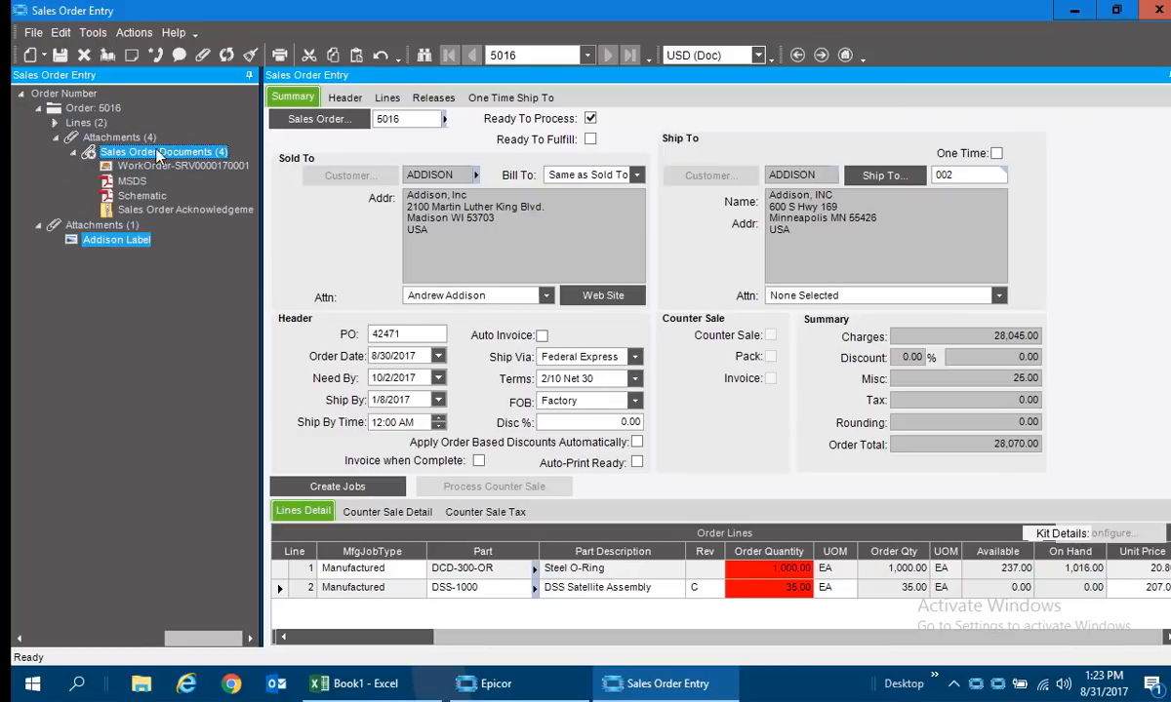
pyautogui.doubleClick(132, 183)
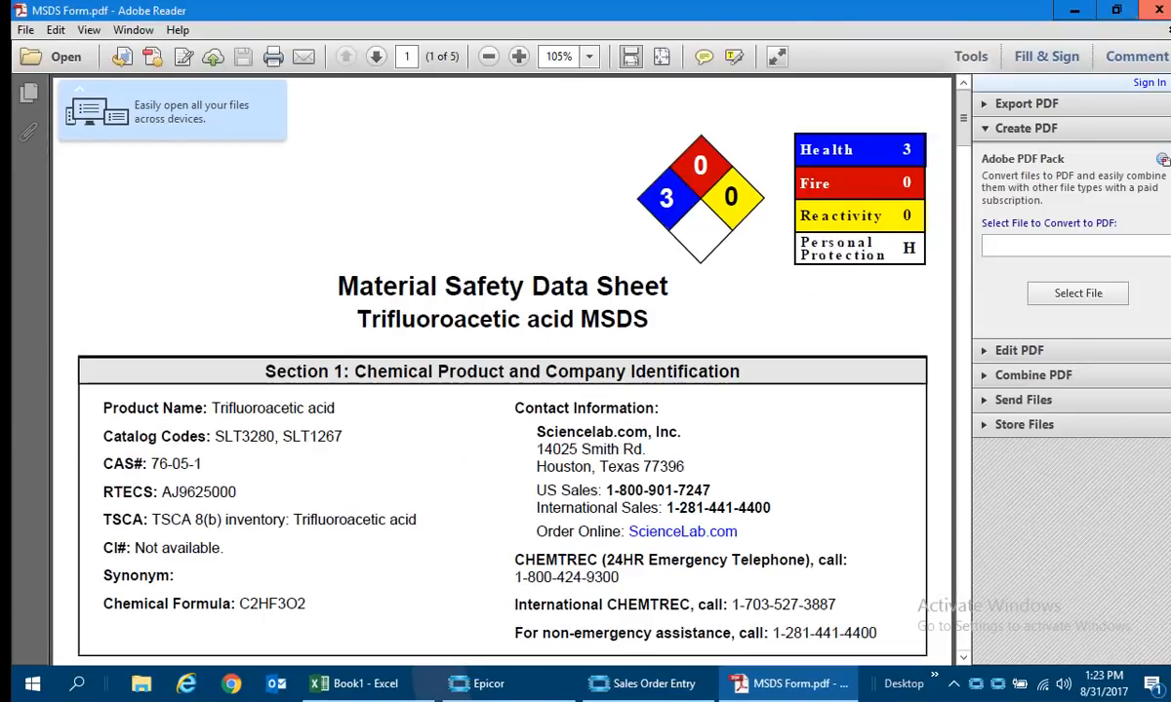
pyautogui.click(1153, 11)
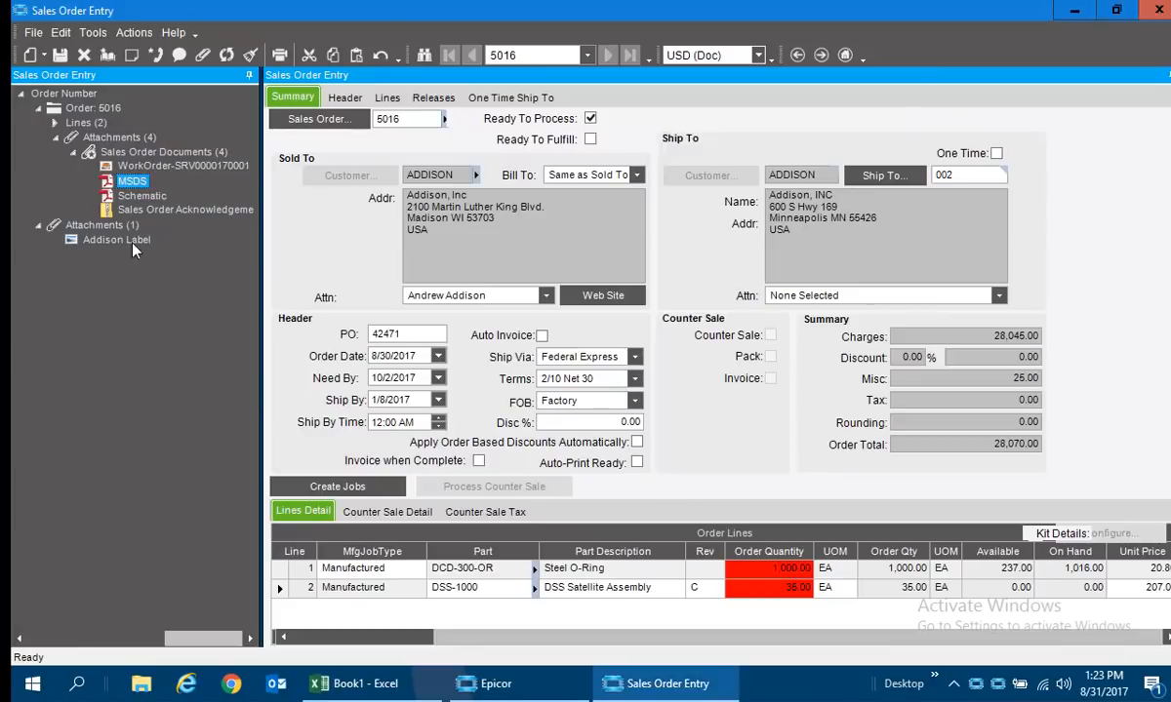
# View the MSDS attachment in DocStar and examine its content fields.
pyautogui.rightClick(126, 185)
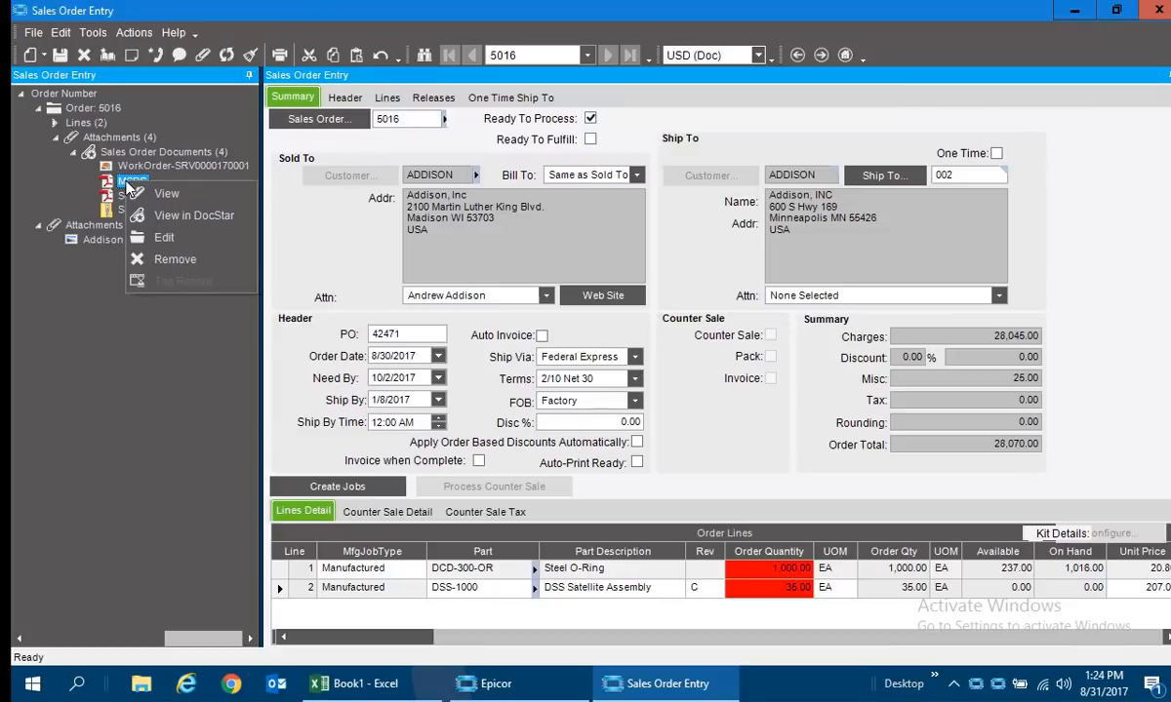
pyautogui.click(178, 220)
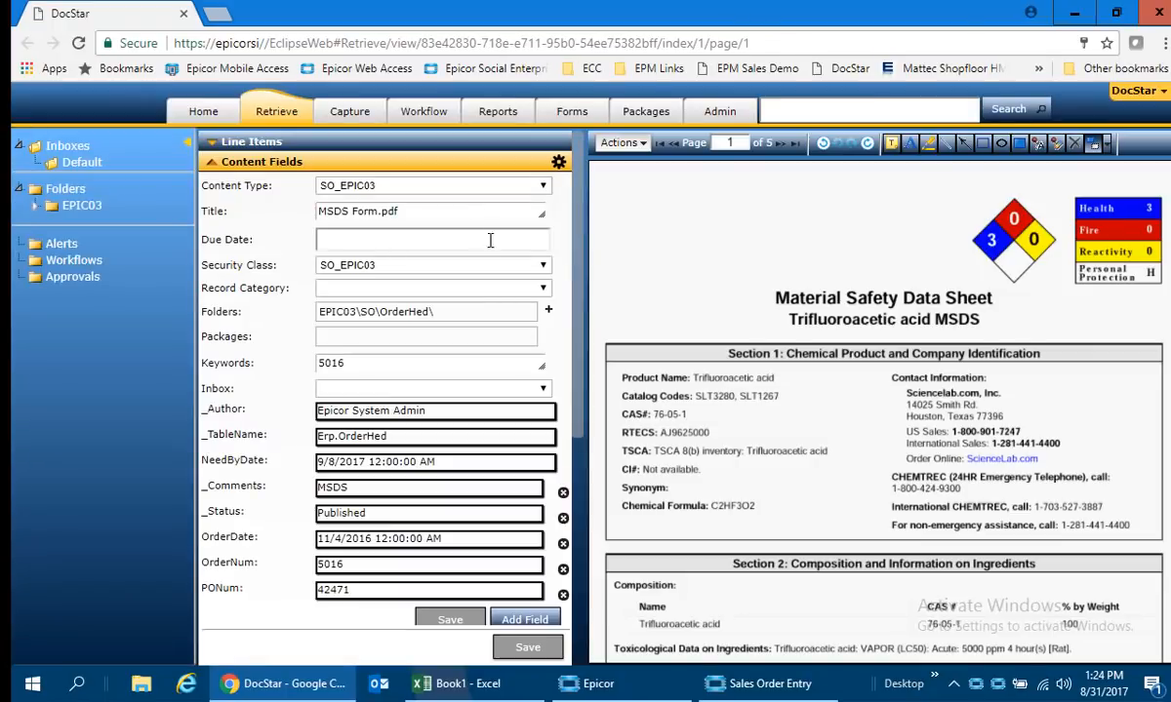
pyautogui.scroll(-1, 571, 402)
pyautogui.scroll(-1, 571, 402)
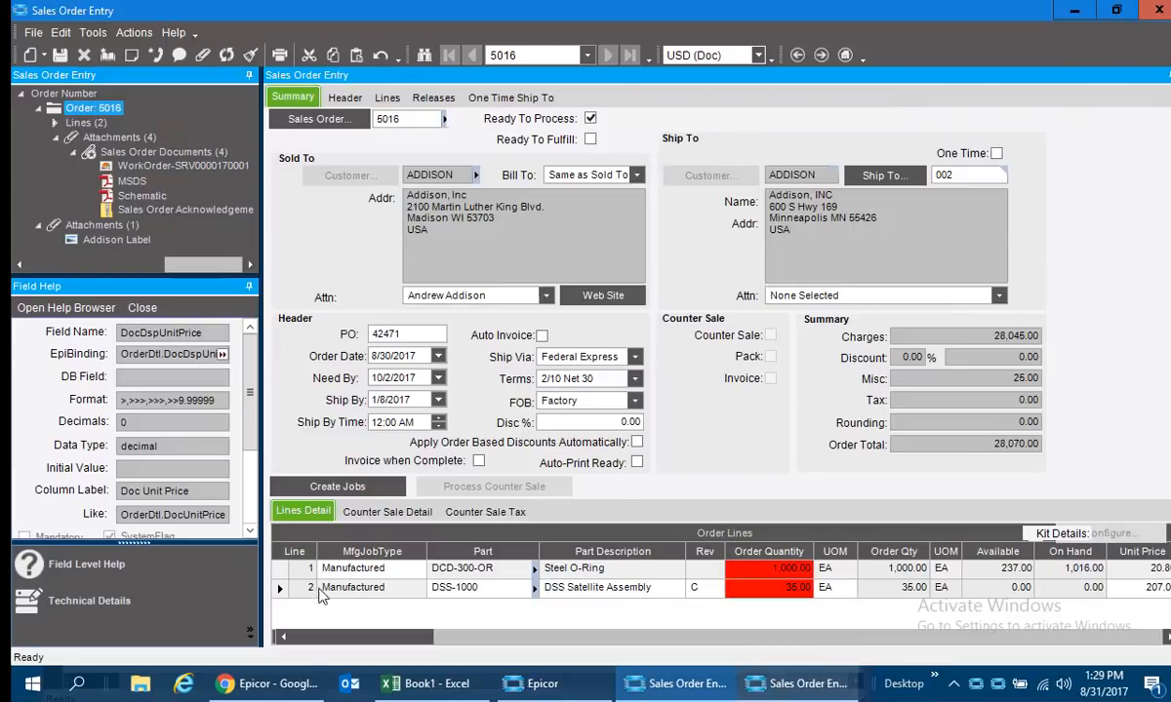
# Switch to Epicor Web Access in Chrome, open Order Entry from the Comparison favorites and load the same sales order by its number.
pyautogui.click(269, 687)
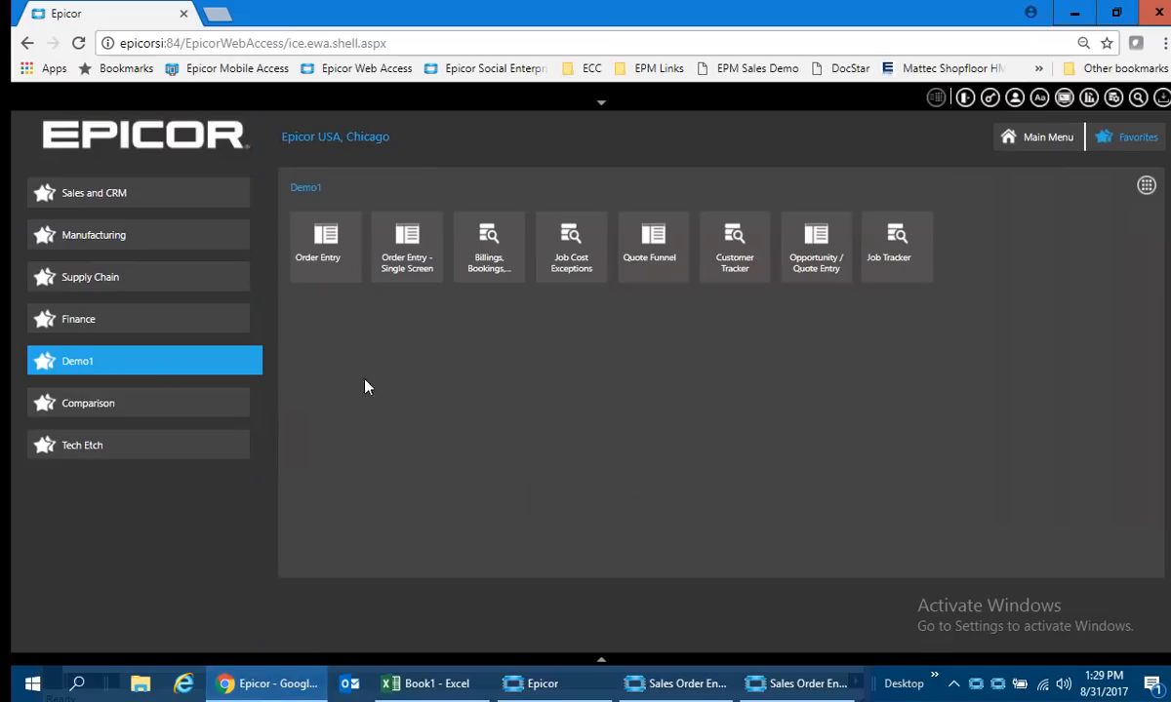
pyautogui.click(125, 405)
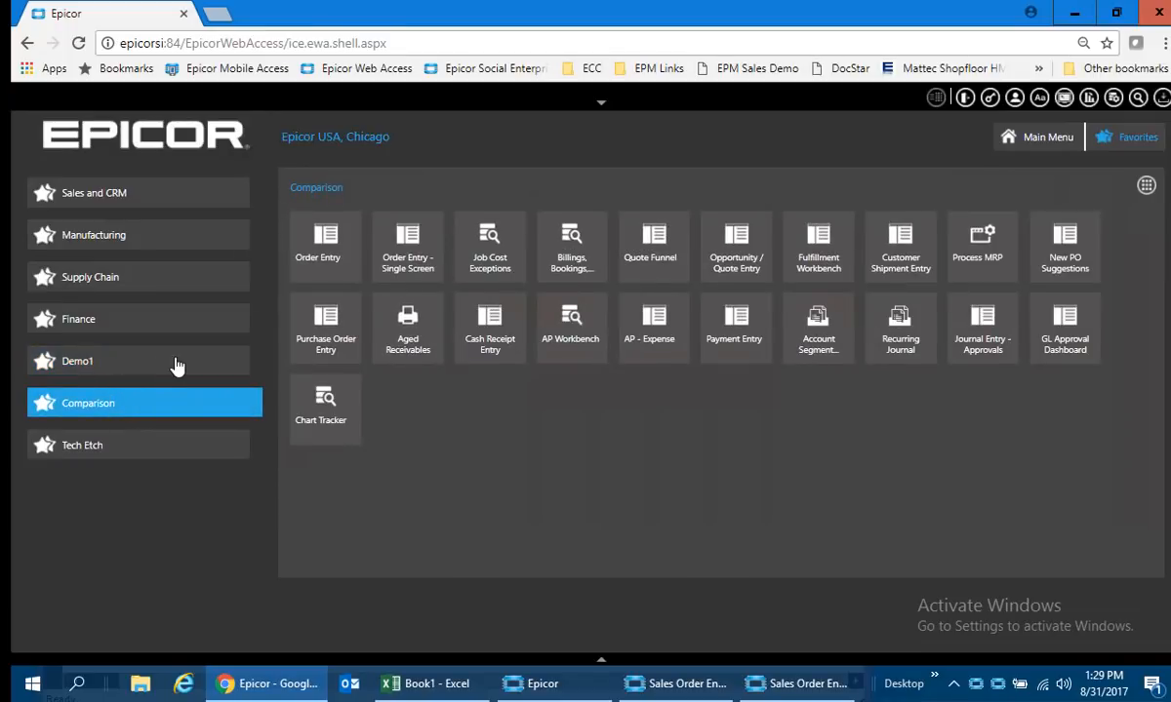
pyautogui.click(307, 259)
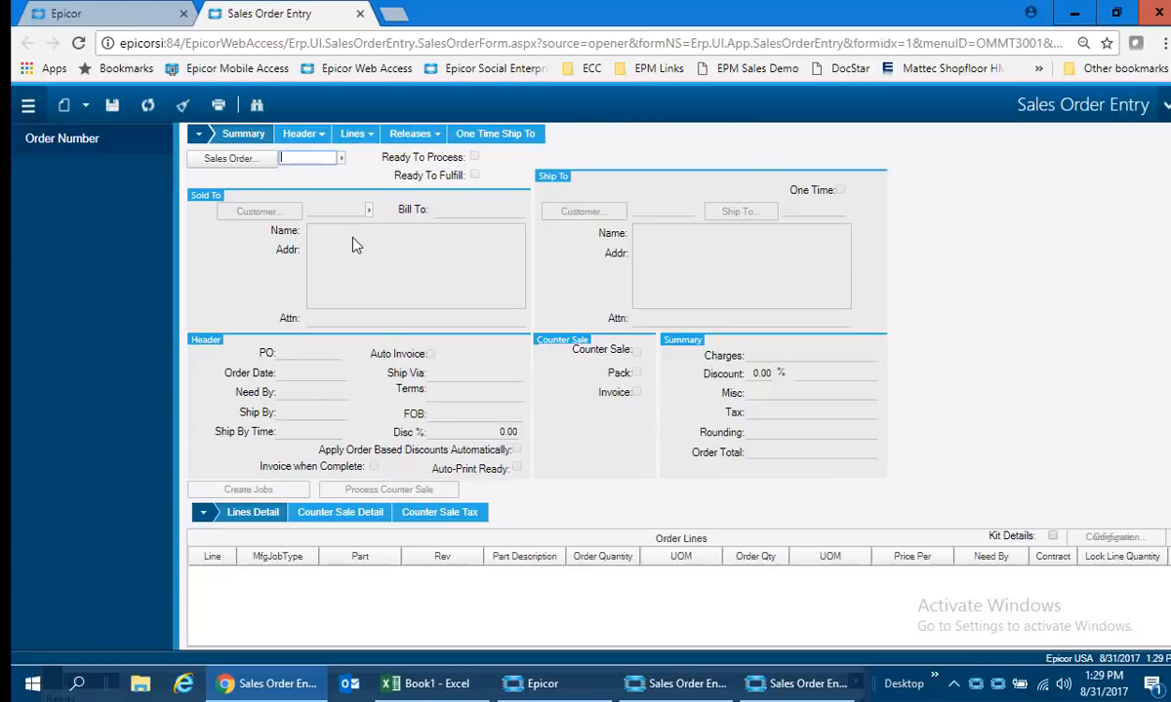
pyautogui.write('5016')
pyautogui.press('Tab')
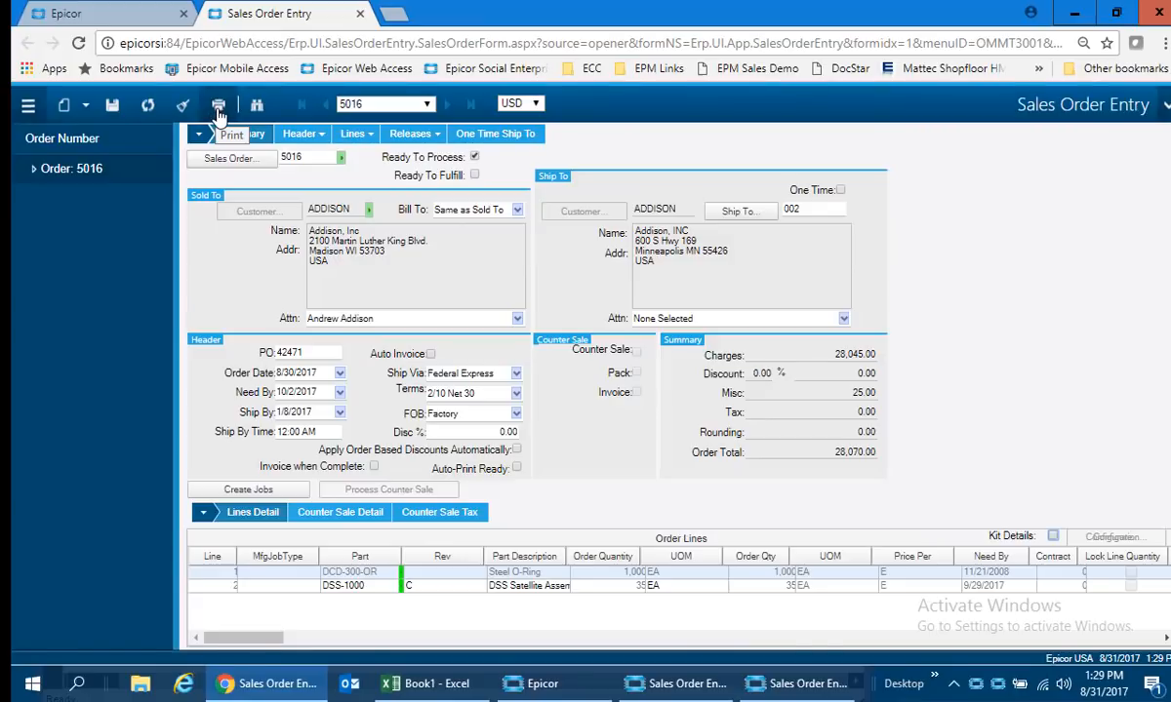
# Look through the Open With options for the Sold To customer in the web order form, and dismiss them.
pyautogui.click(340, 212)
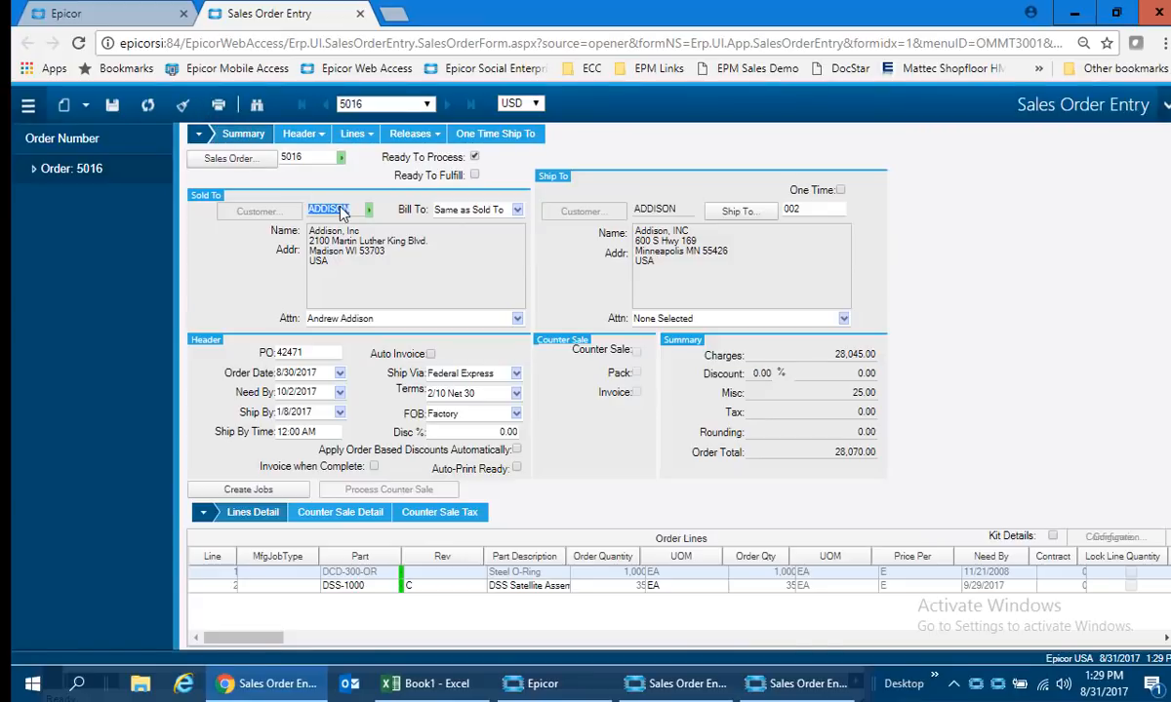
pyautogui.rightClick(340, 212)
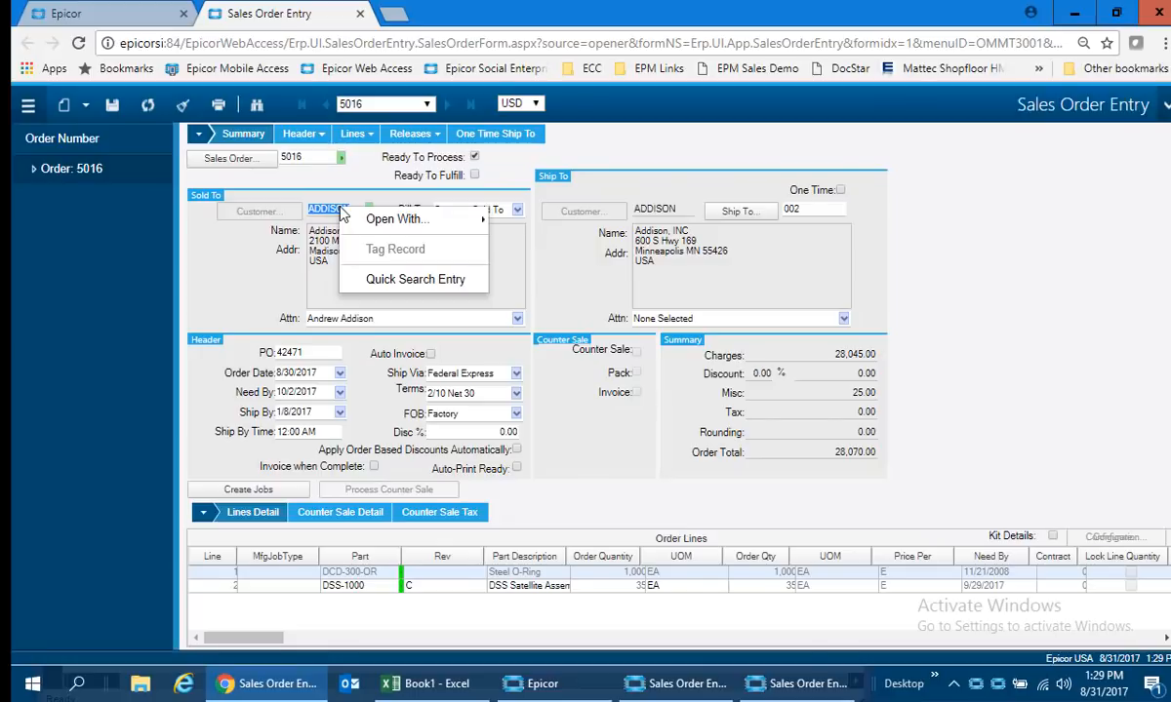
pyautogui.moveTo(376, 219)
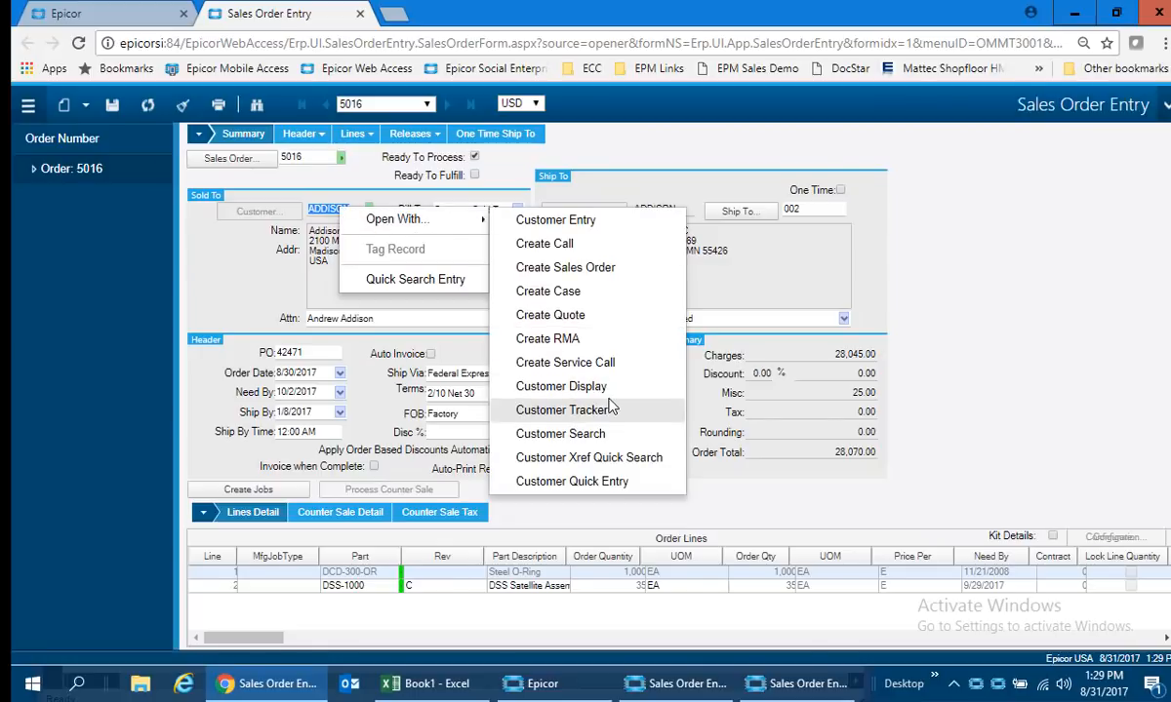
pyautogui.click(1110, 309)
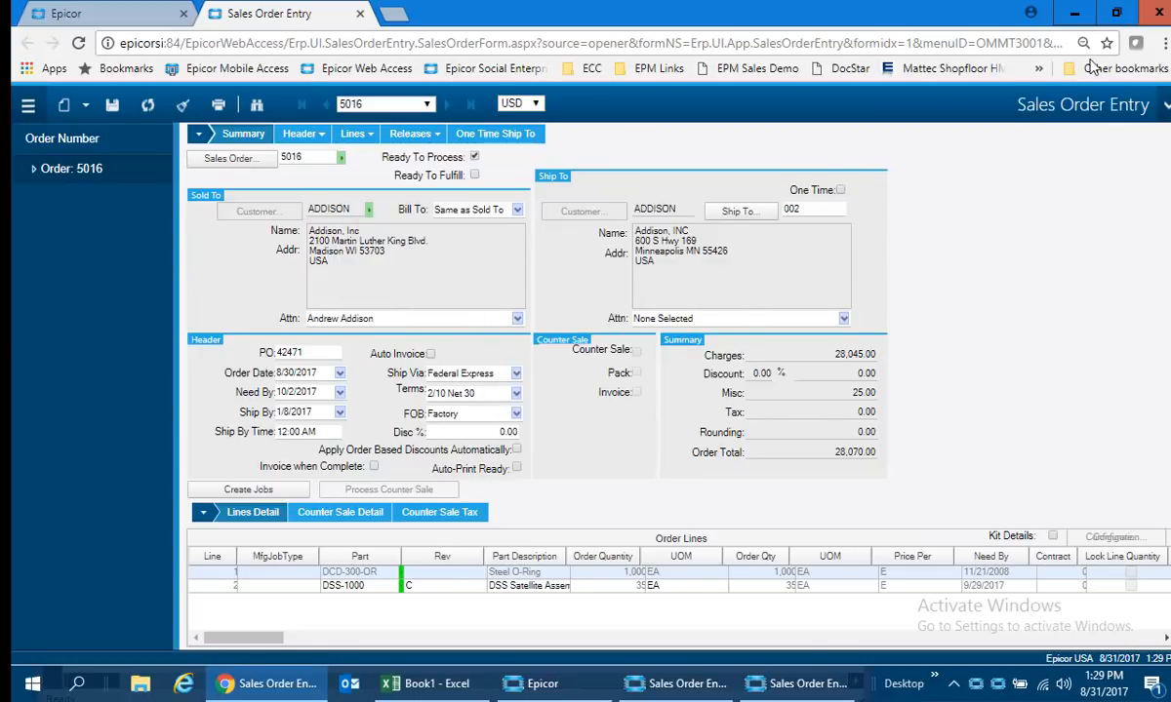
# Minimize the browser and examine the order in the other Sales Order Entry window with its summary and lines on one screen.
pyautogui.click(1072, 13)
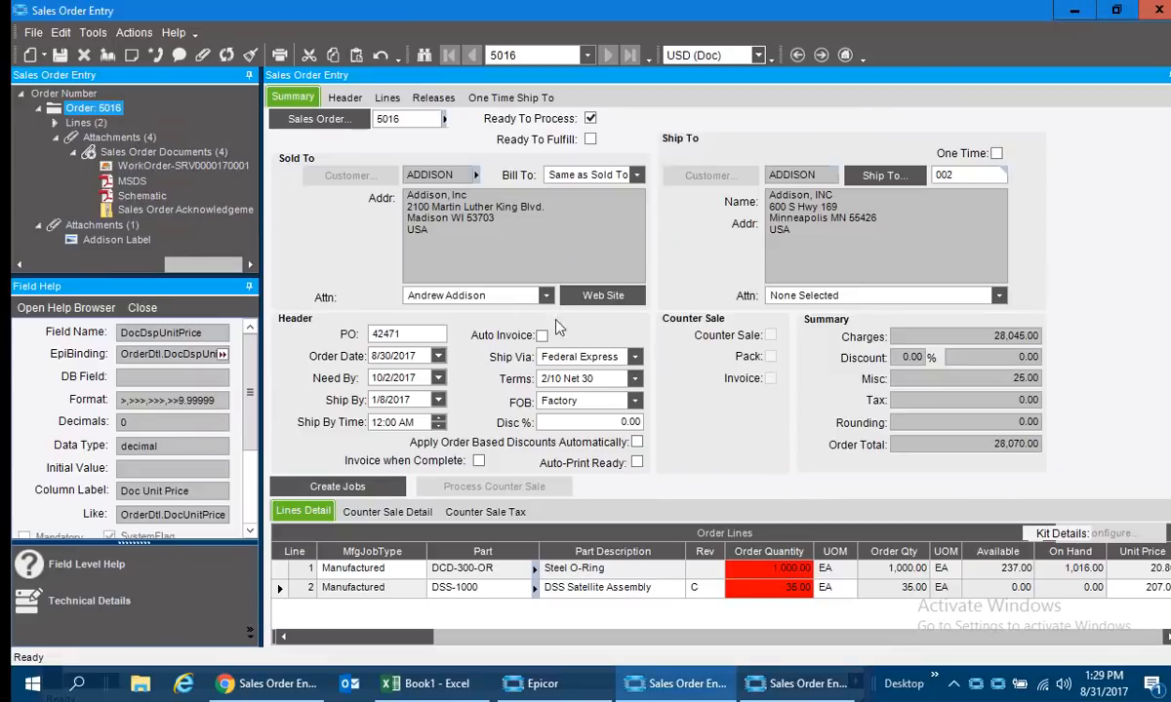
pyautogui.click(775, 683)
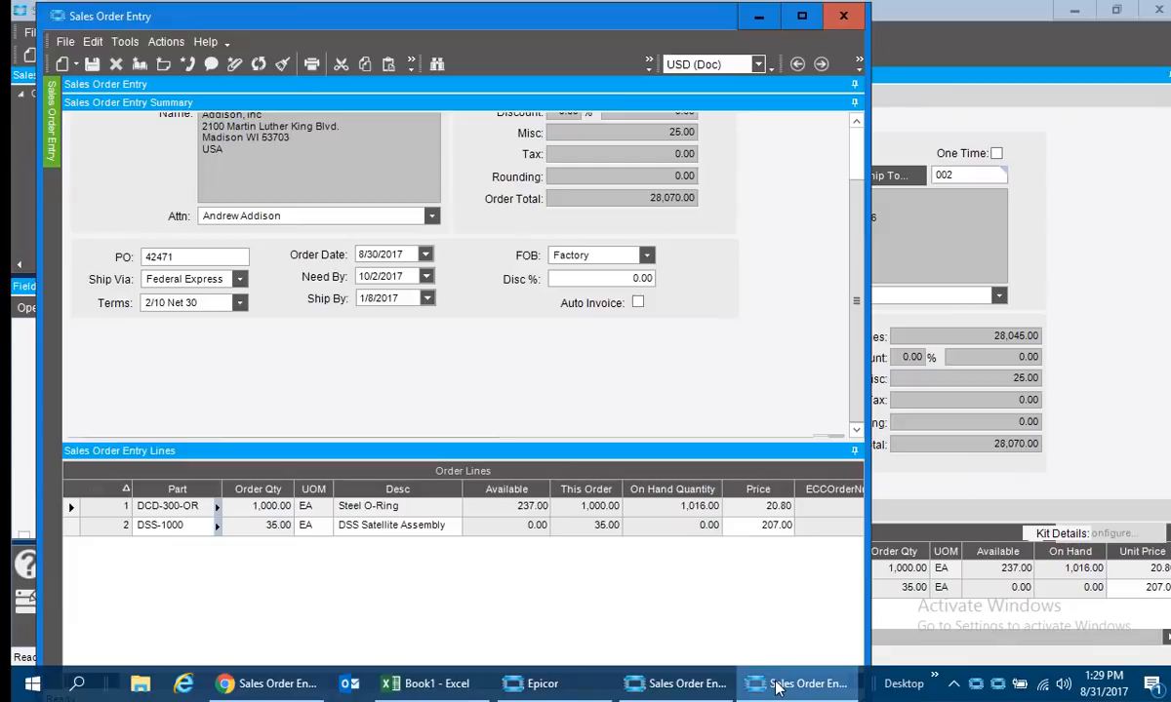
pyautogui.scroll(2, 806, 137)
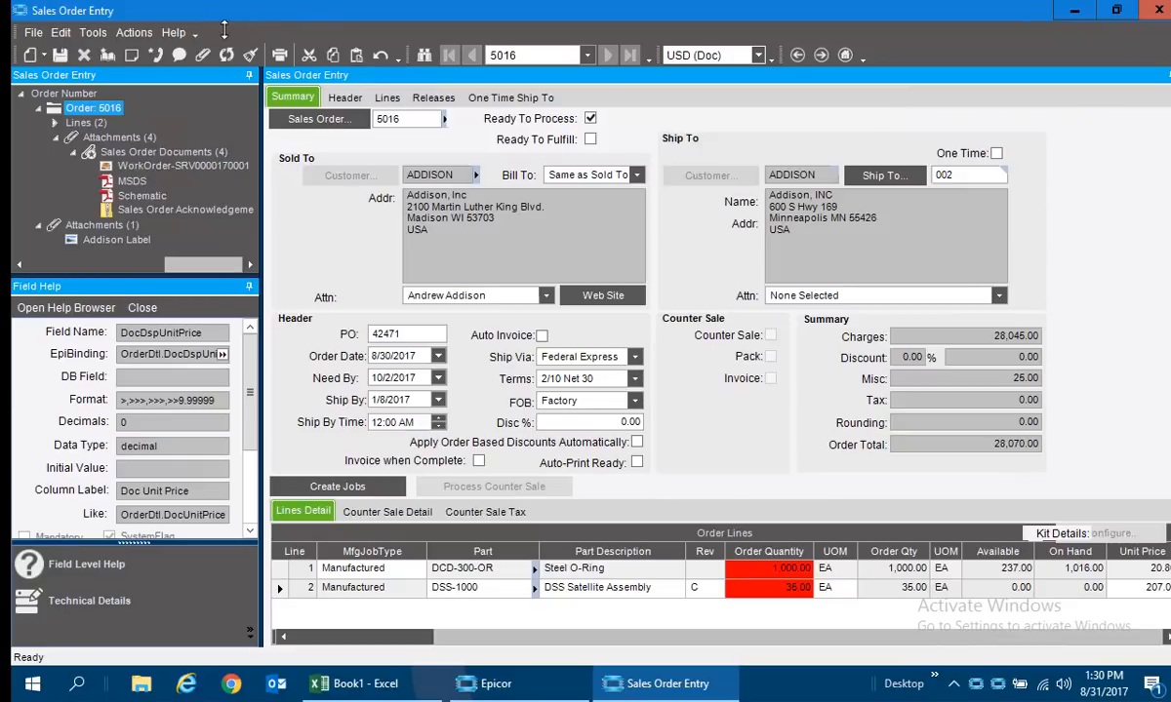
# Preview the order's Sales Order Acknowledgement with report style SSRS - Customer Logo as a PDF, examine it and close it.
pyautogui.click(280, 56)
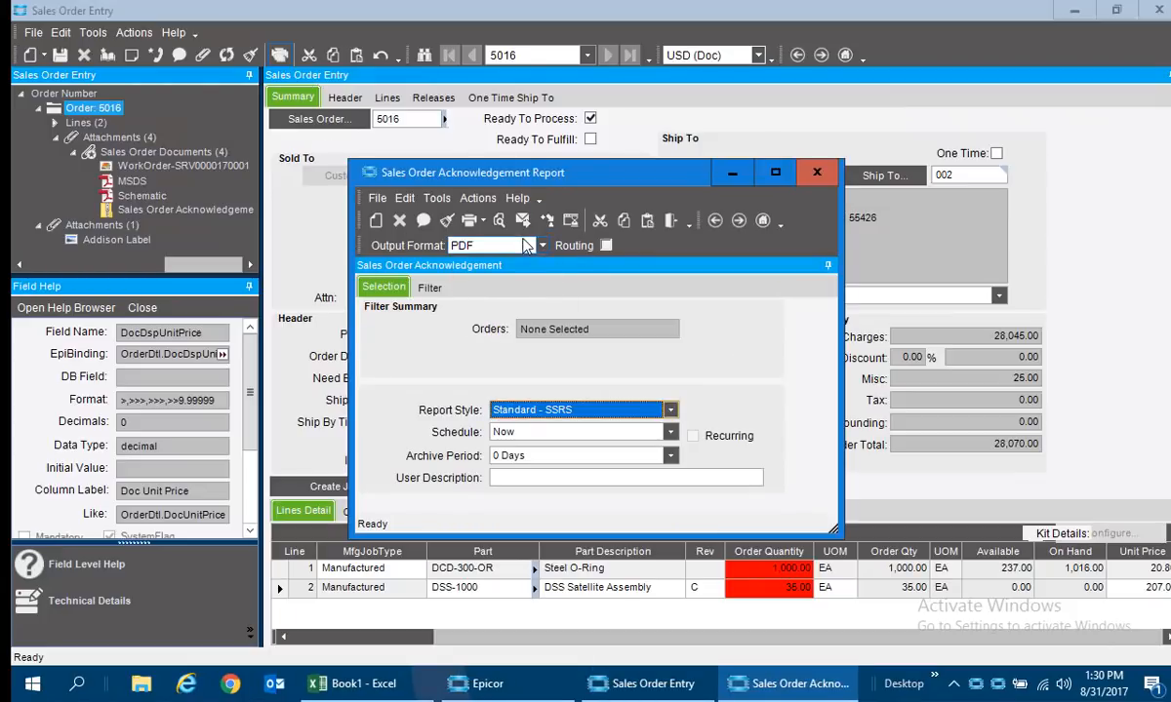
pyautogui.click(639, 408)
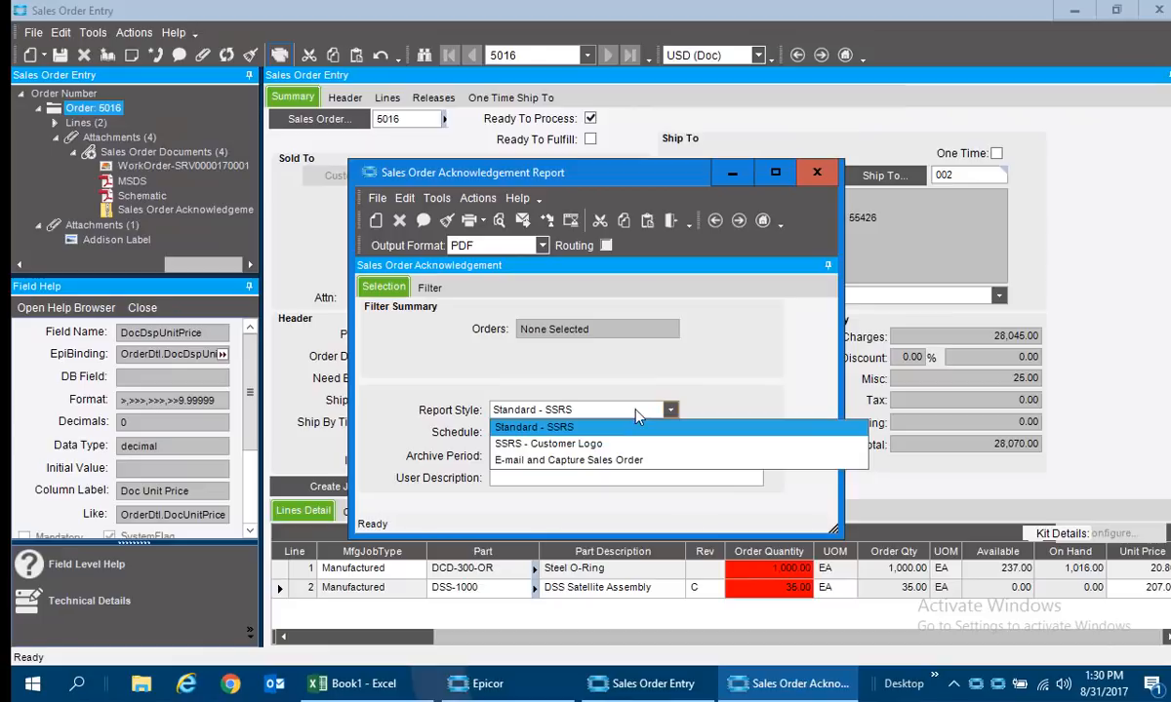
pyautogui.click(622, 445)
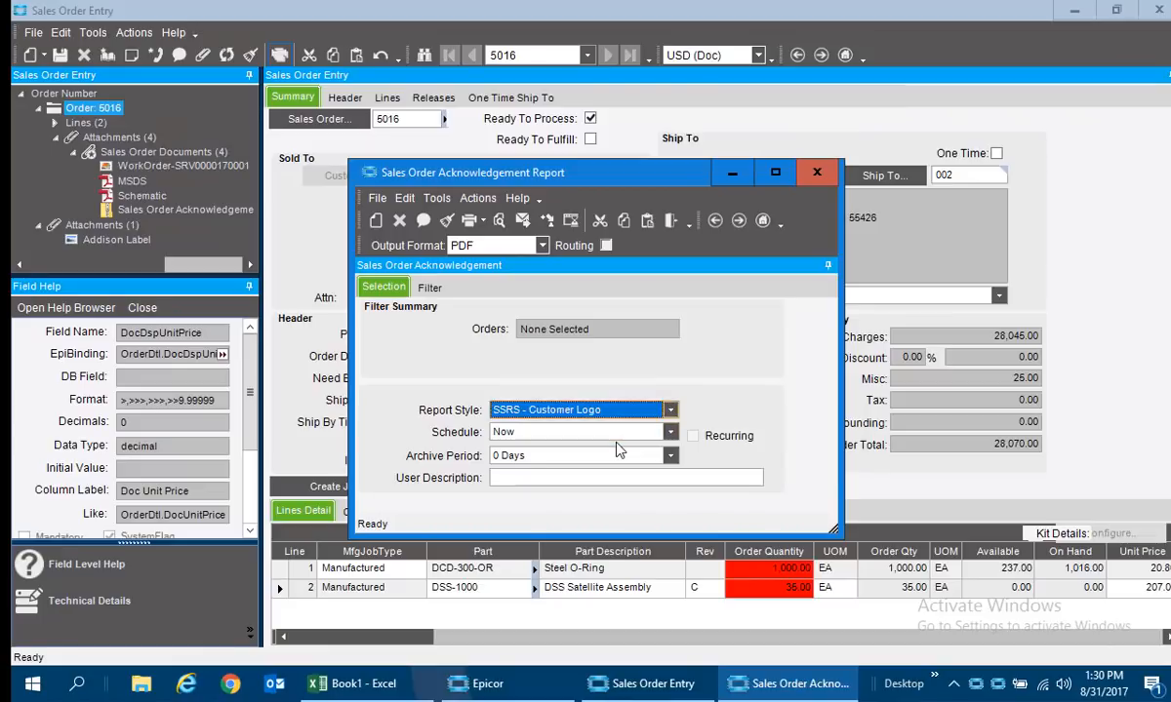
pyautogui.click(471, 216)
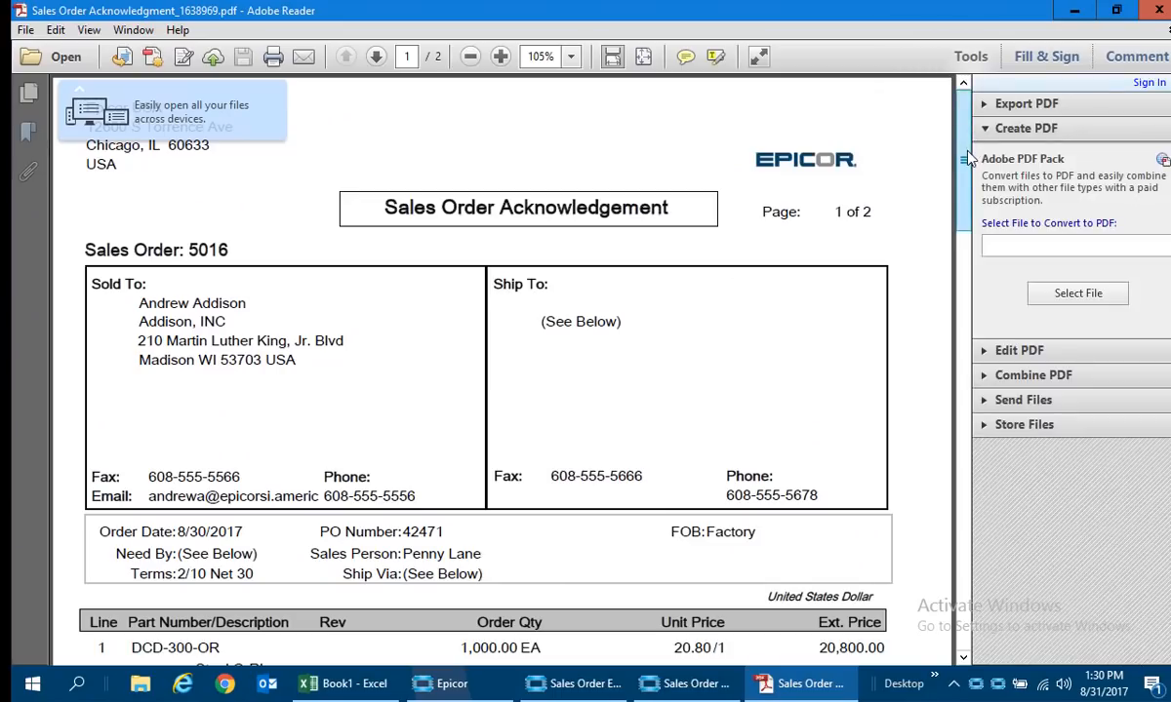
pyautogui.moveTo(962, 141); pyautogui.dragTo(1078, 112)
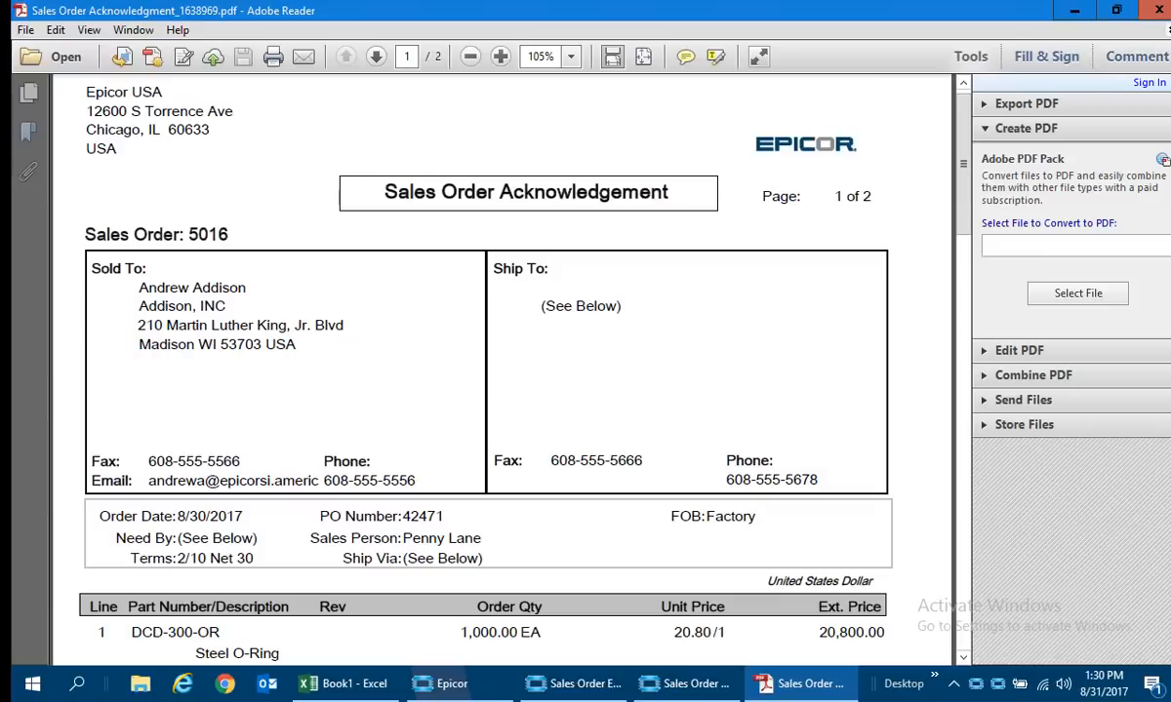
pyautogui.click(1160, 12)
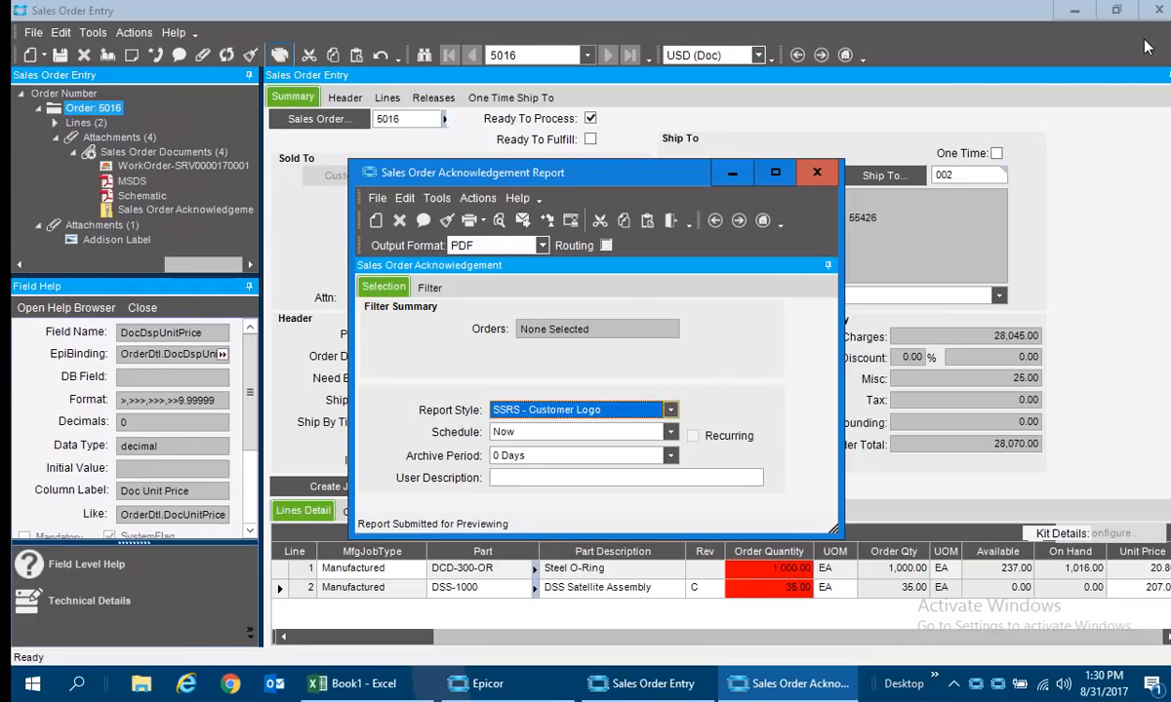
# View the acknowledgement report's email form, set the report style to E-mail and Capture Sales Order, and close the report window.
pyautogui.click(530, 223)
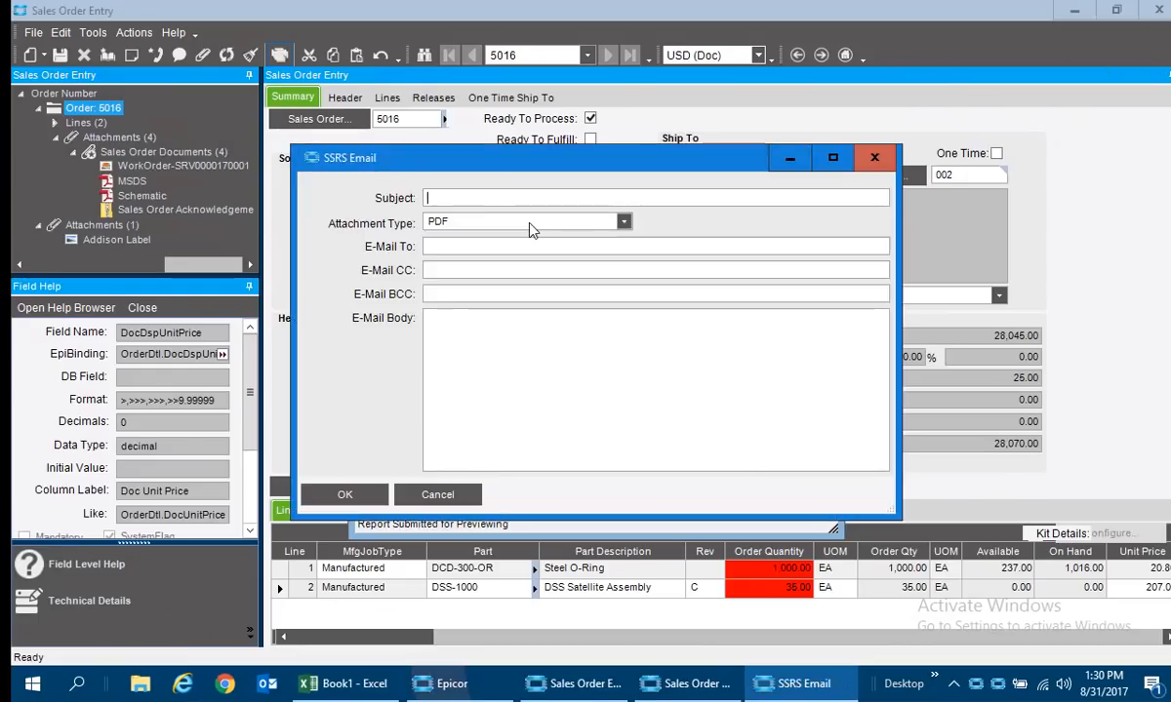
pyautogui.click(876, 158)
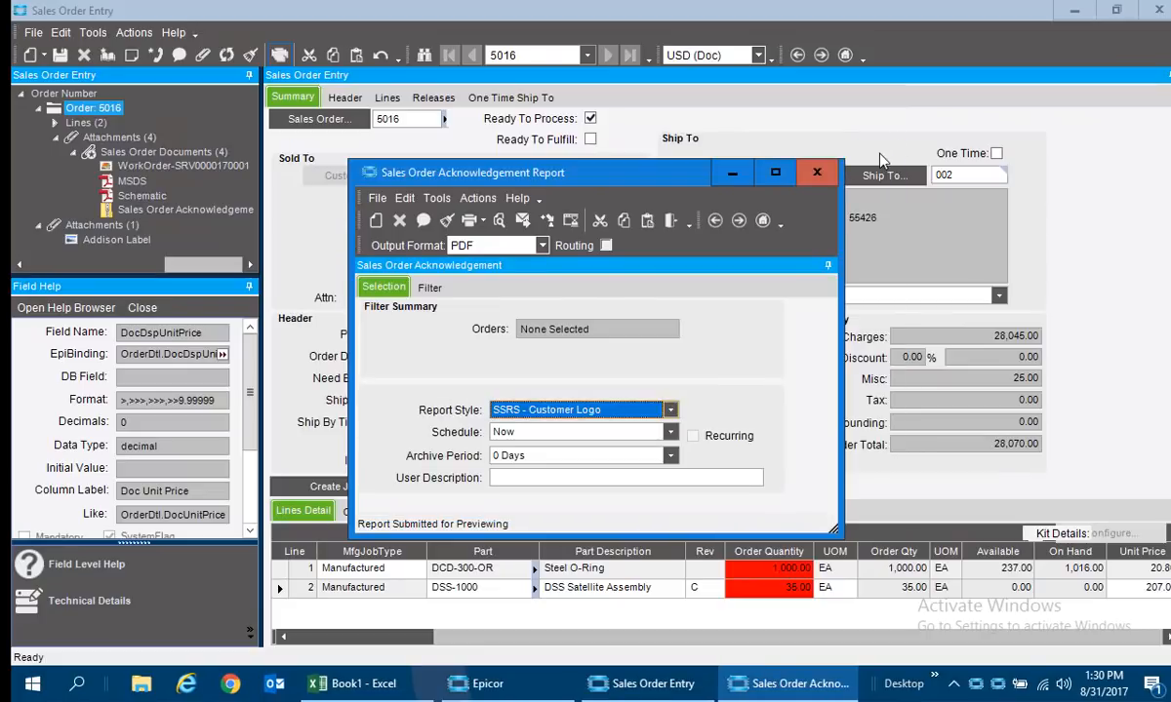
pyautogui.click(643, 411)
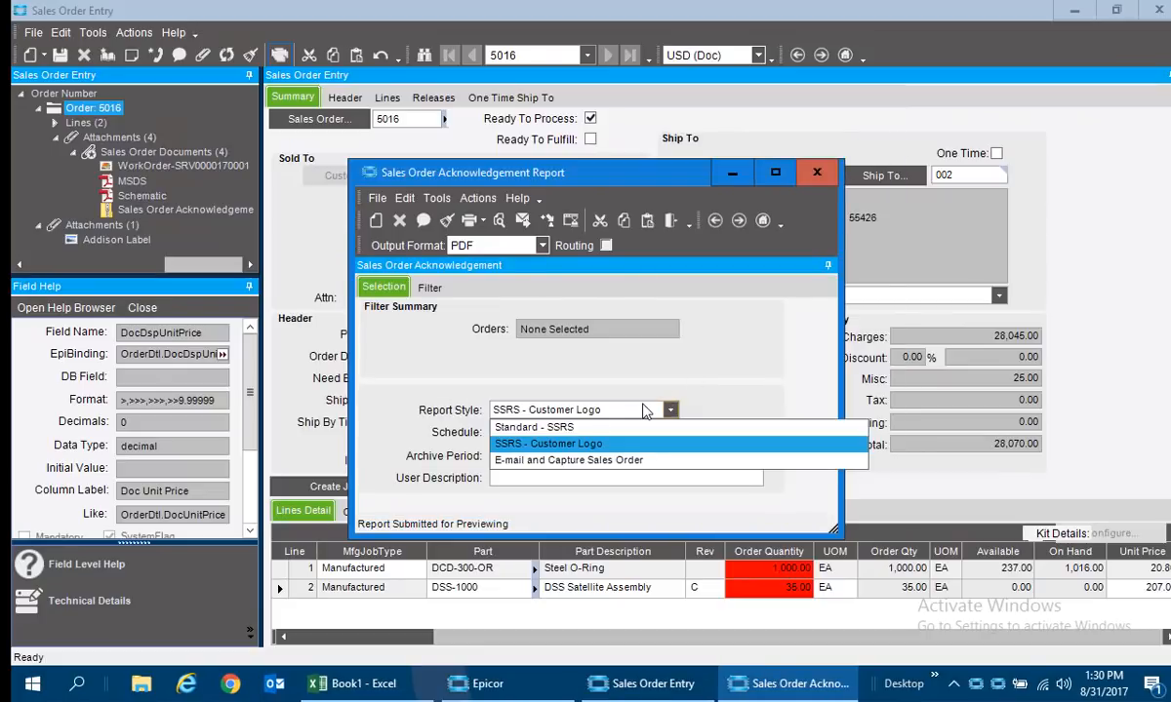
pyautogui.click(599, 465)
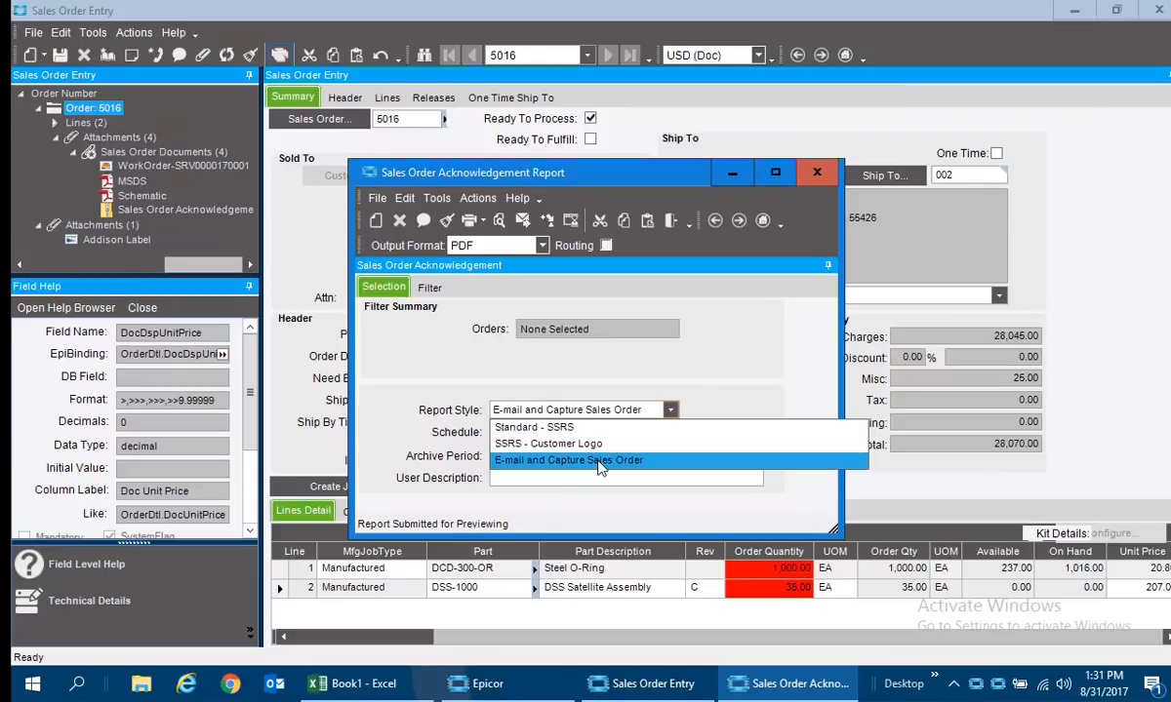
pyautogui.click(599, 461)
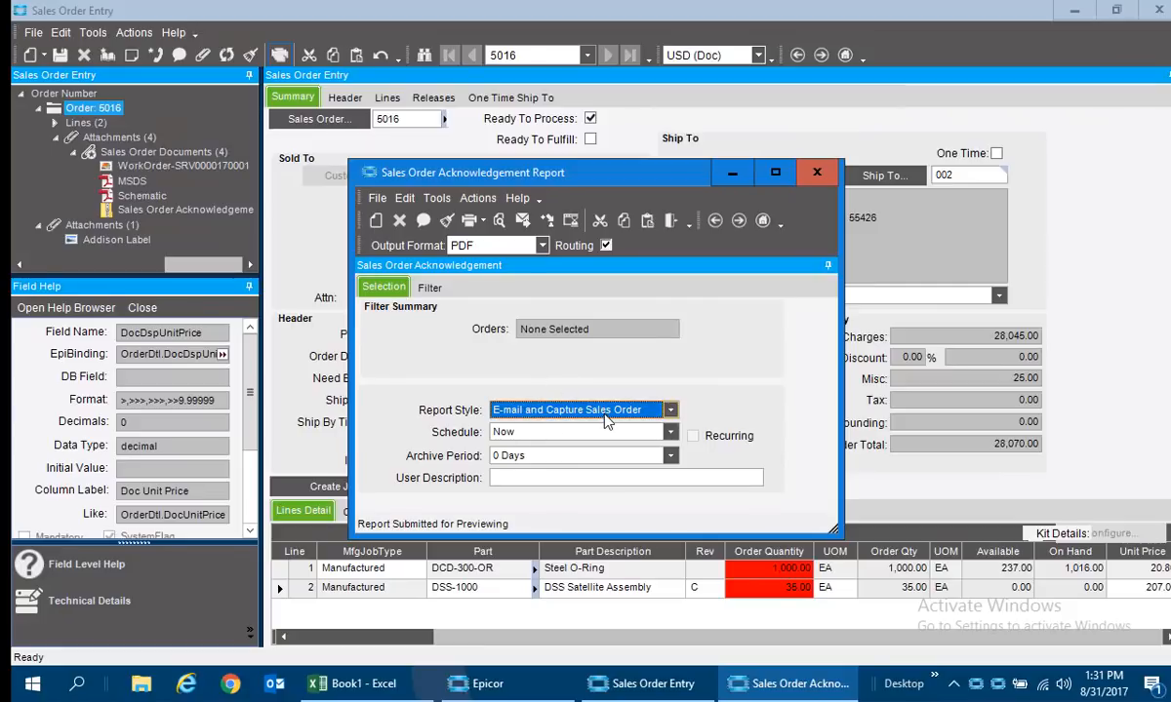
pyautogui.click(816, 173)
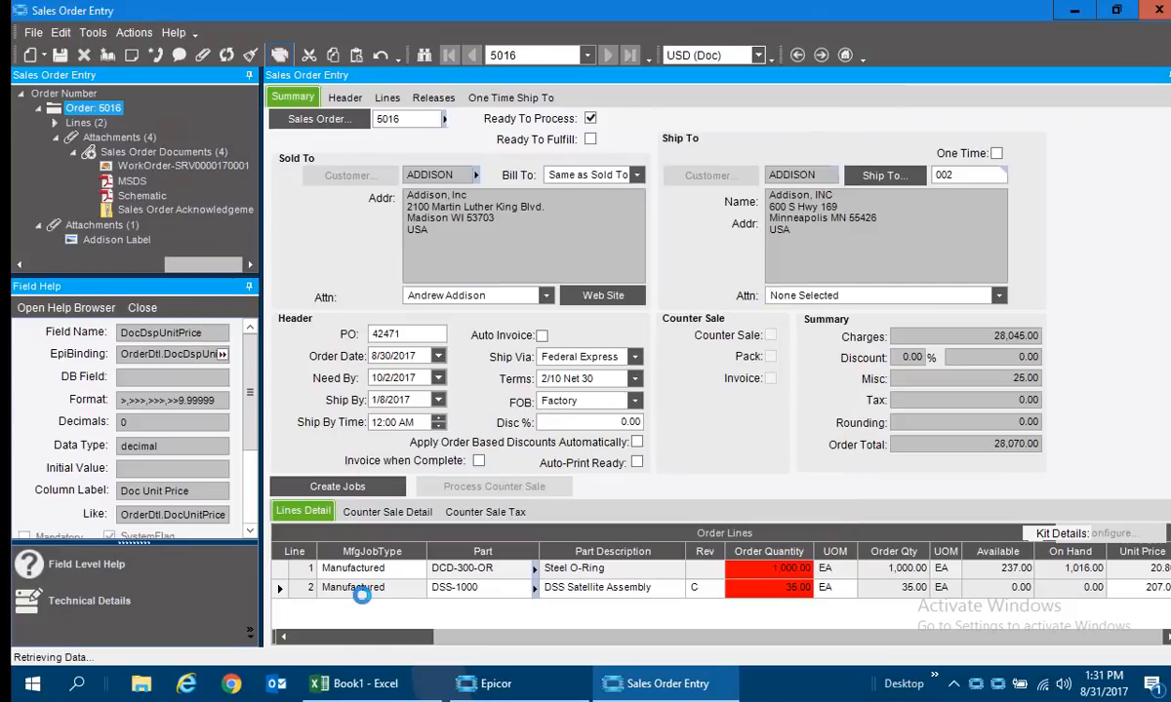
# Select order line 2, the DSS-1000 part, in the order lines.
pyautogui.click(325, 589)
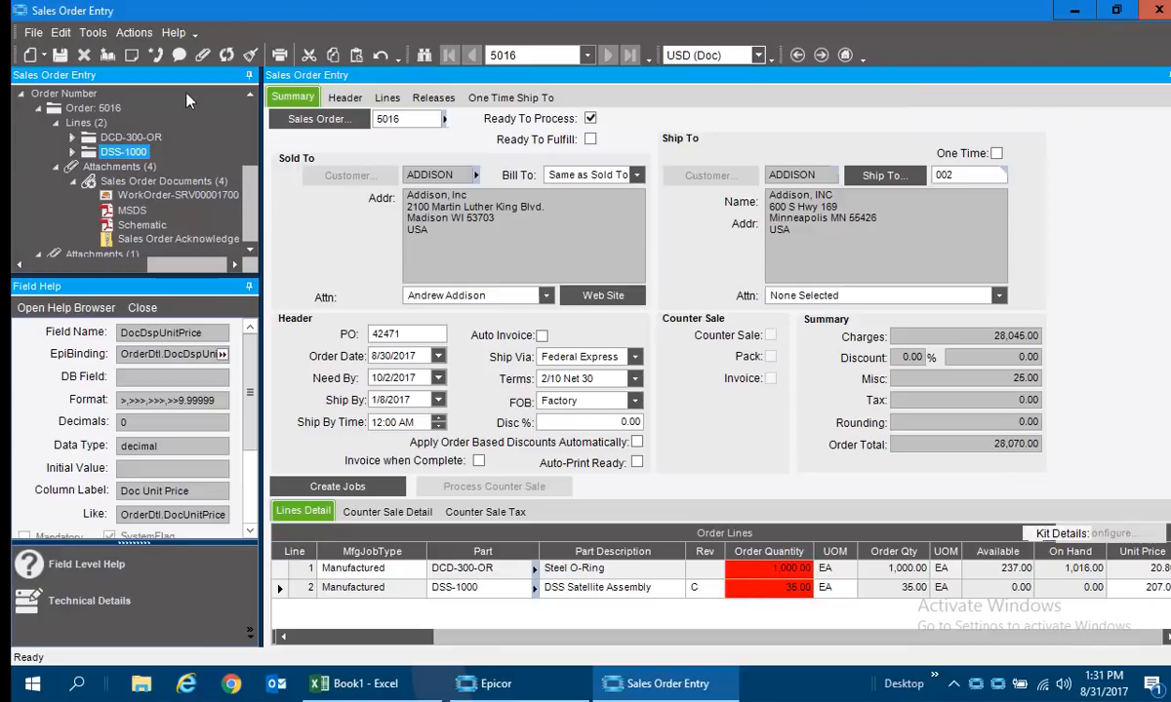
# Run the order's Sales Order Acknowledgement as a routed PDF preview with report style E-mail and Capture Sales Order.
pyautogui.click(279, 54)
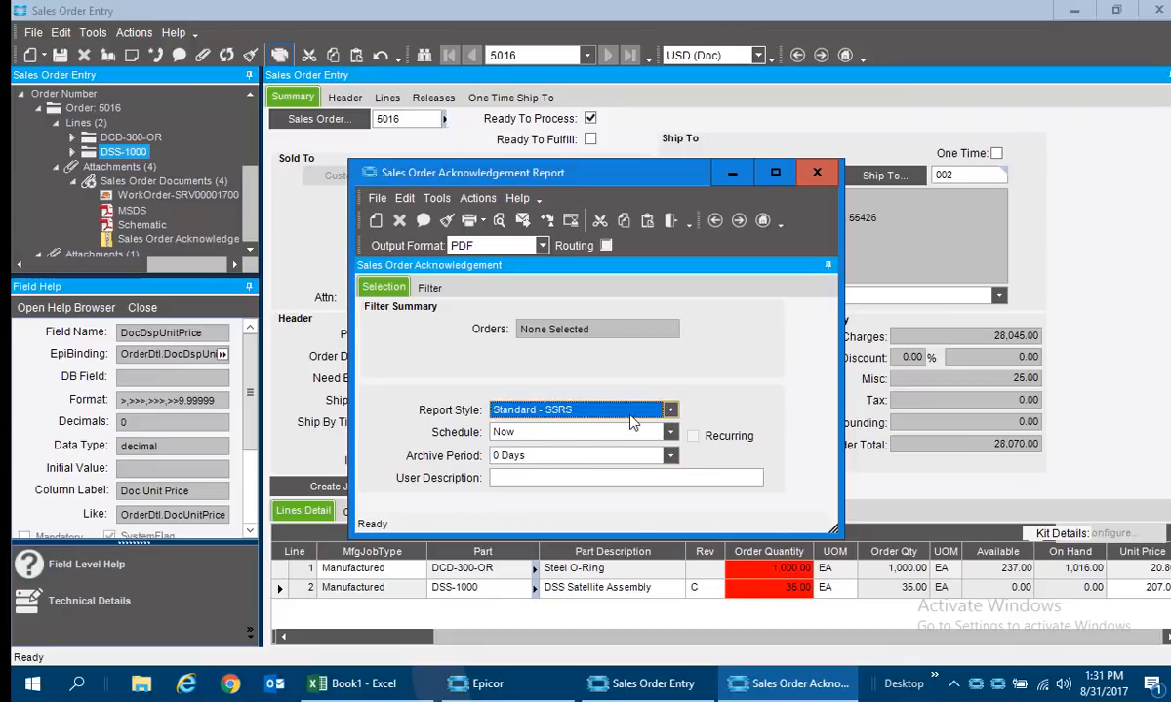
pyautogui.click(670, 410)
pyautogui.click(569, 459)
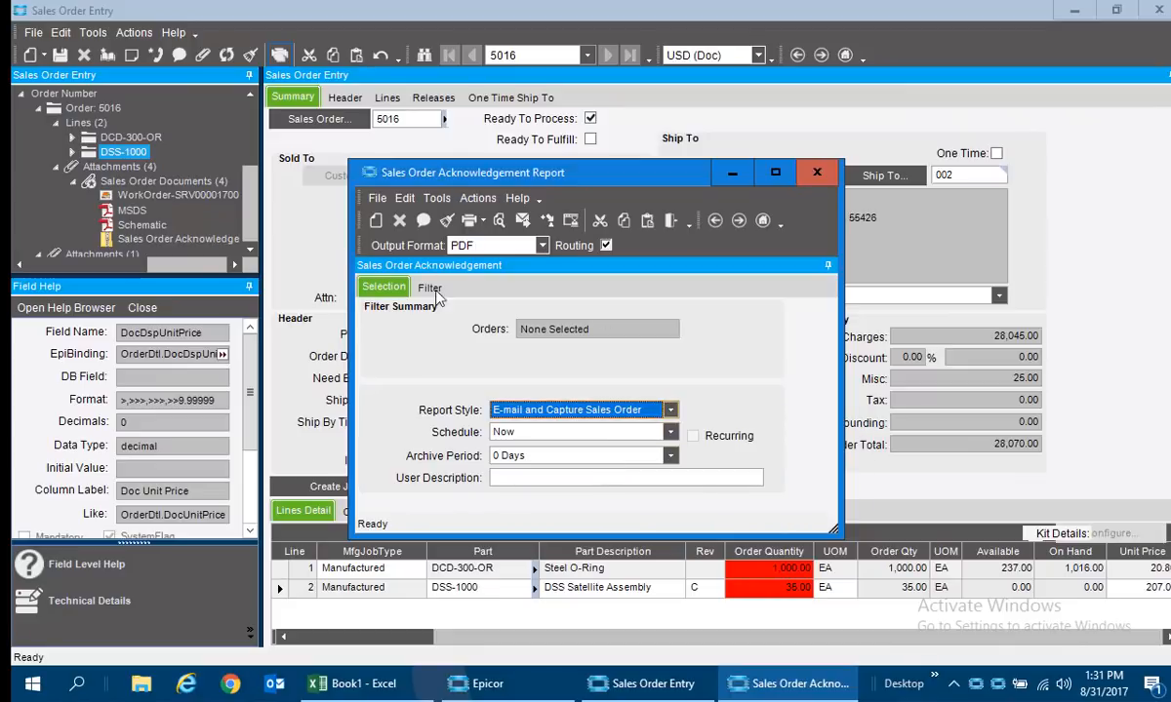
pyautogui.click(469, 220)
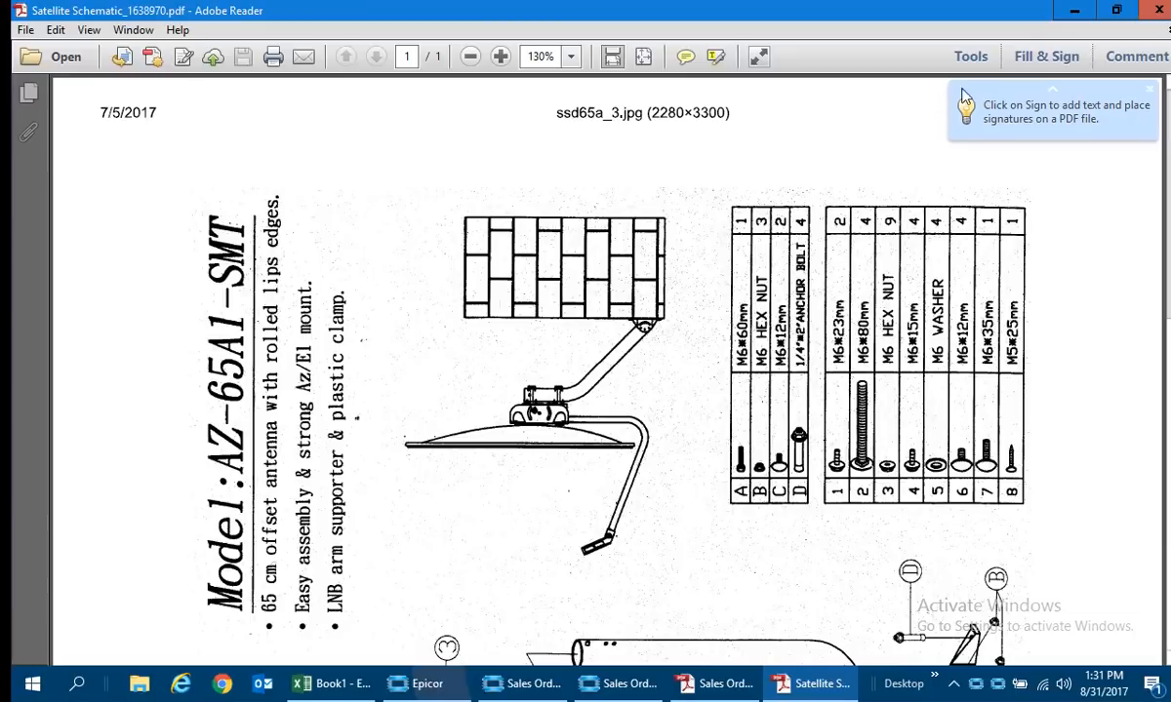
# Close the generated satellite schematic, examine both pages of the acknowledgement PDF, and close it and the report window.
pyautogui.click(1158, 11)
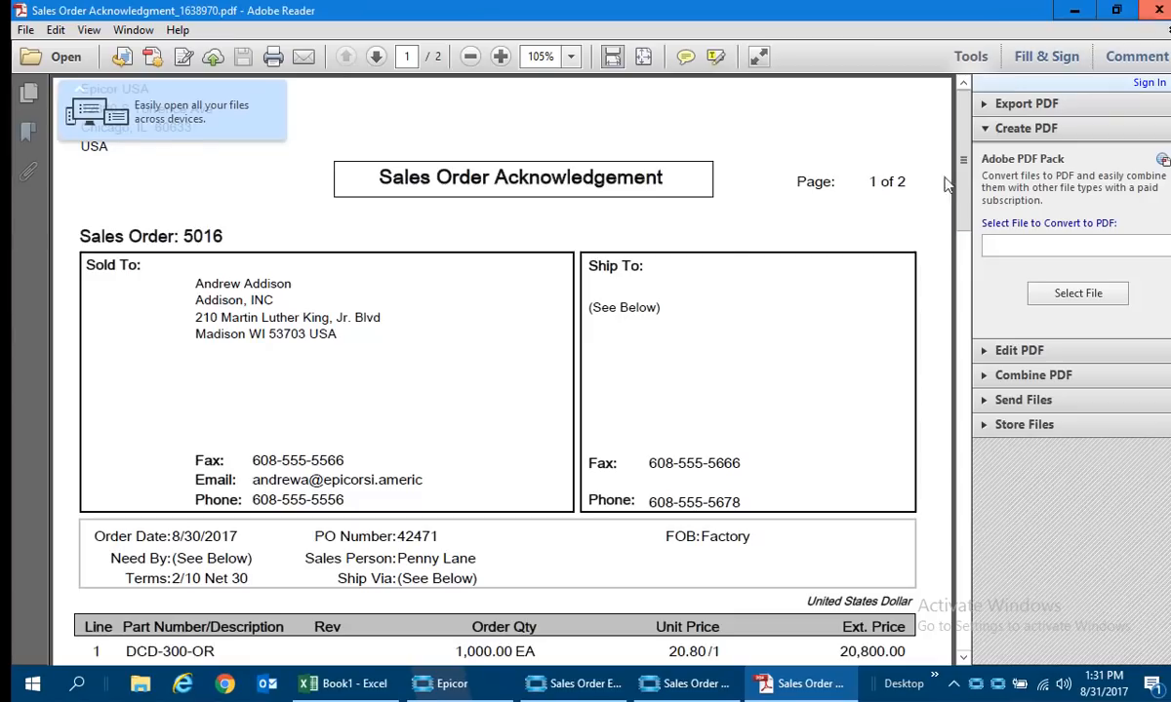
pyautogui.scroll(-15, 489, 278)
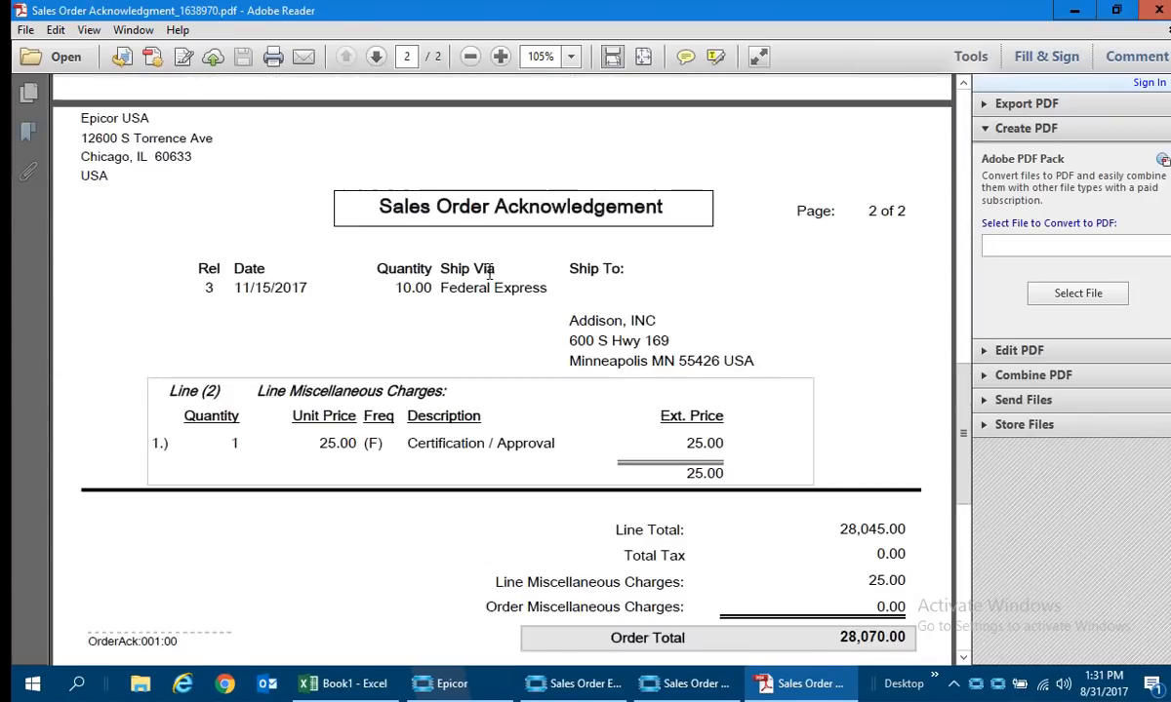
pyautogui.click(1158, 11)
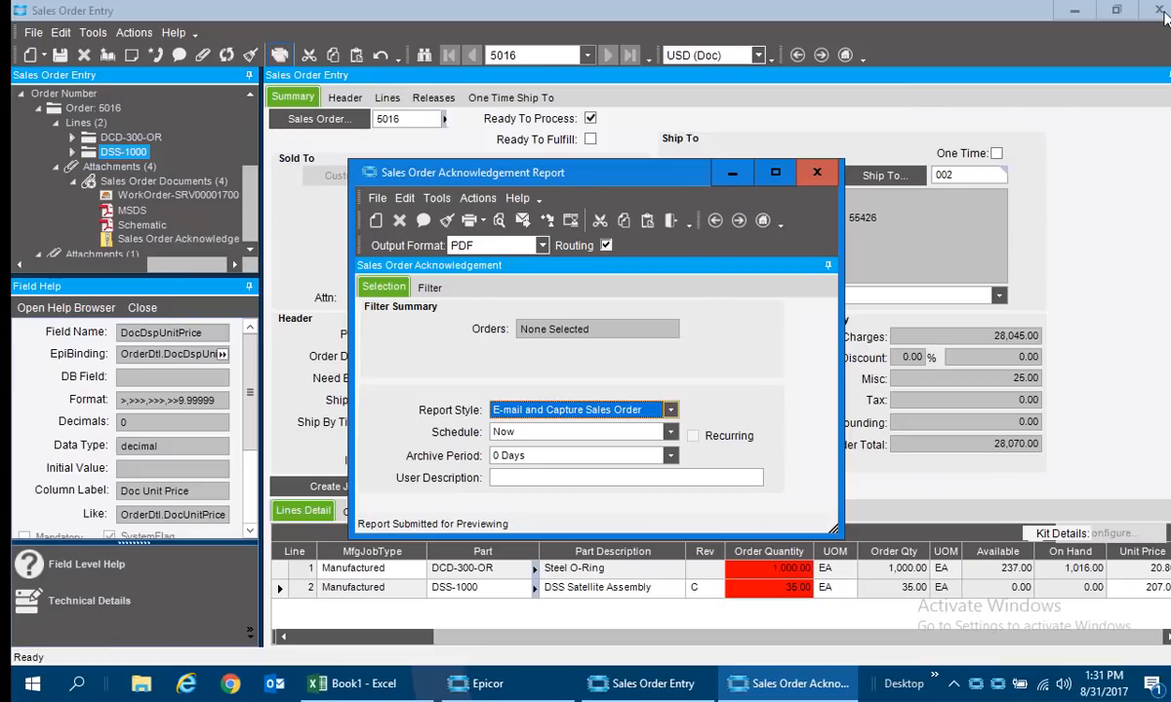
pyautogui.click(816, 172)
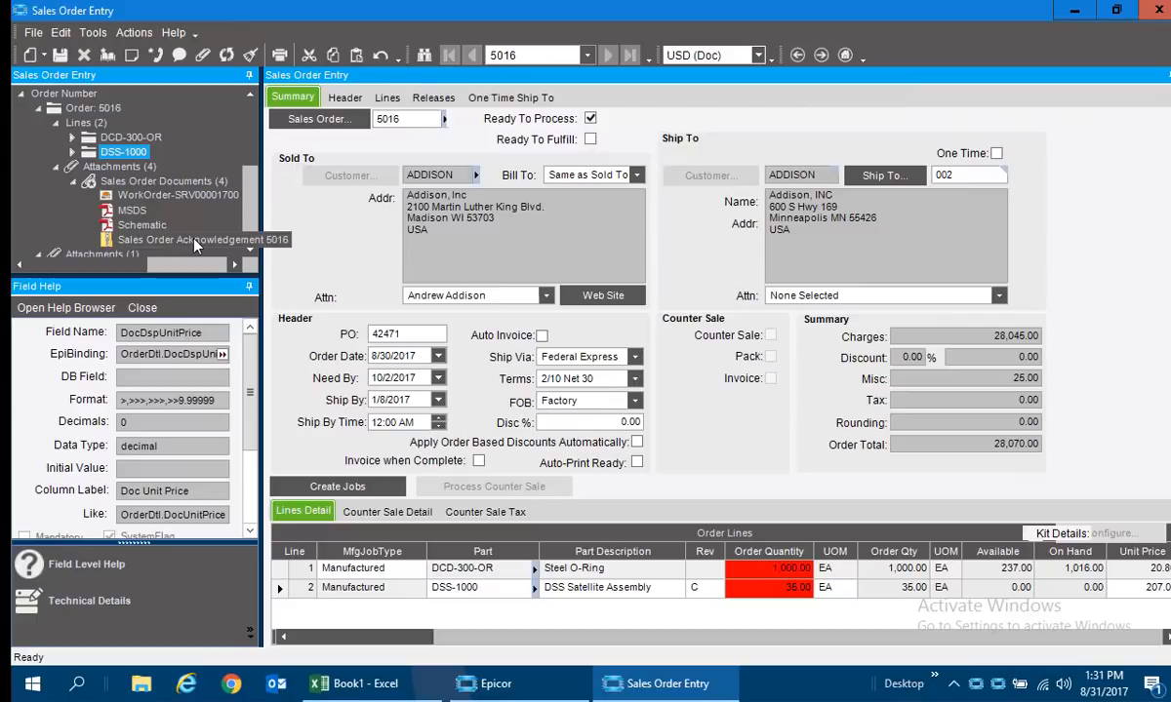
# View the order's attached Sales Order Acknowledgement document in DocStar with its content fields, and close the browser.
pyautogui.click(124, 244)
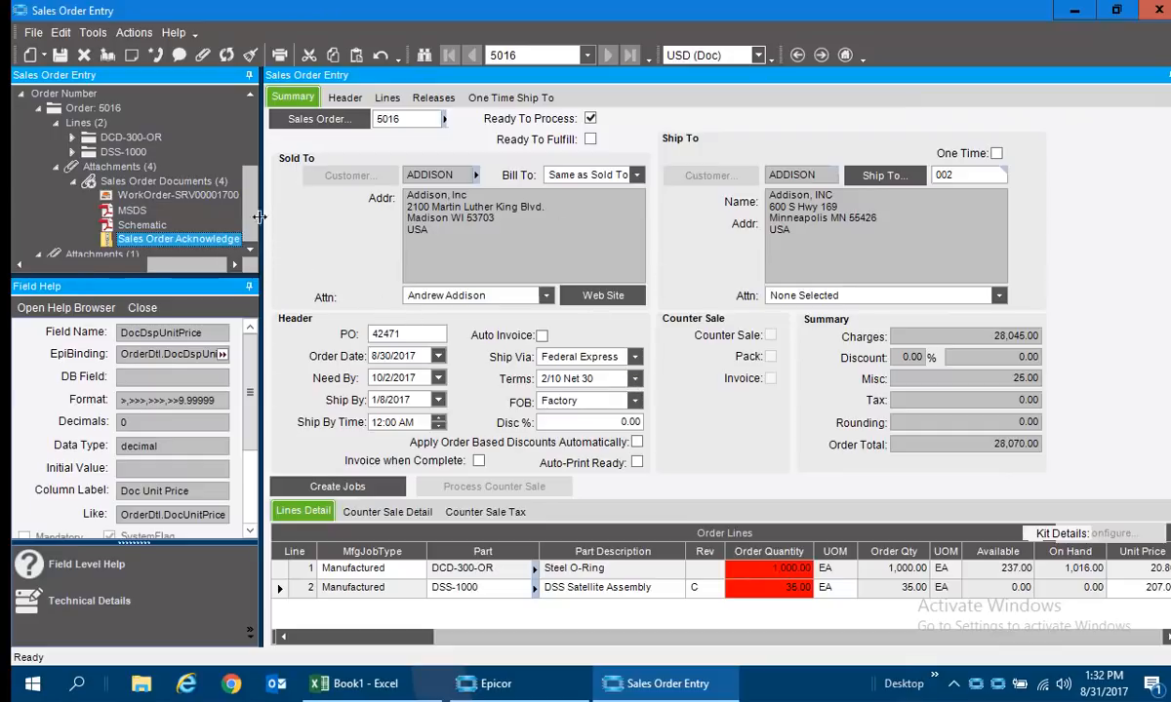
pyautogui.rightClick(163, 244)
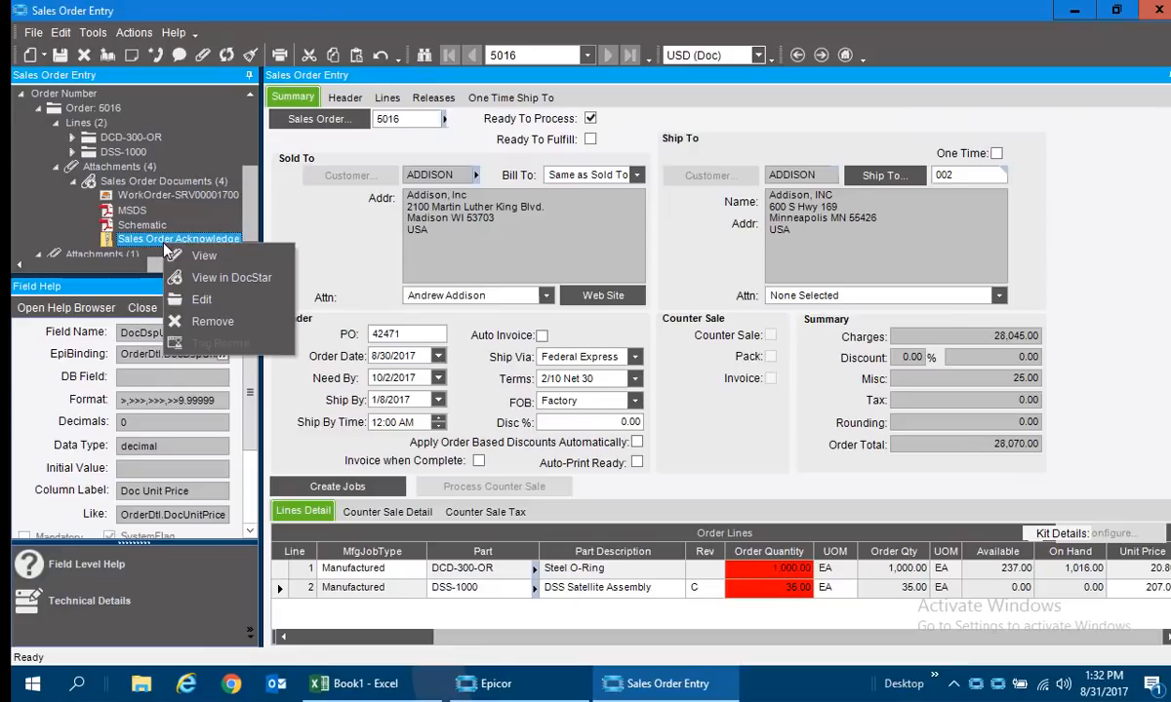
pyautogui.click(230, 279)
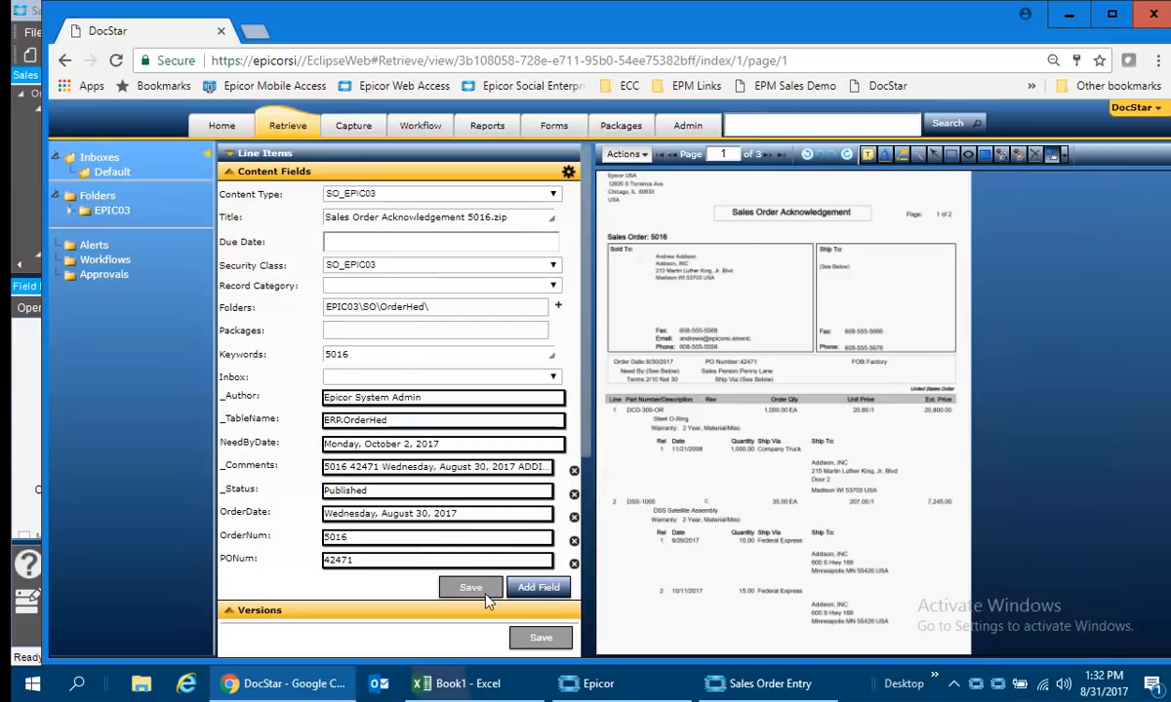
pyautogui.click(1154, 14)
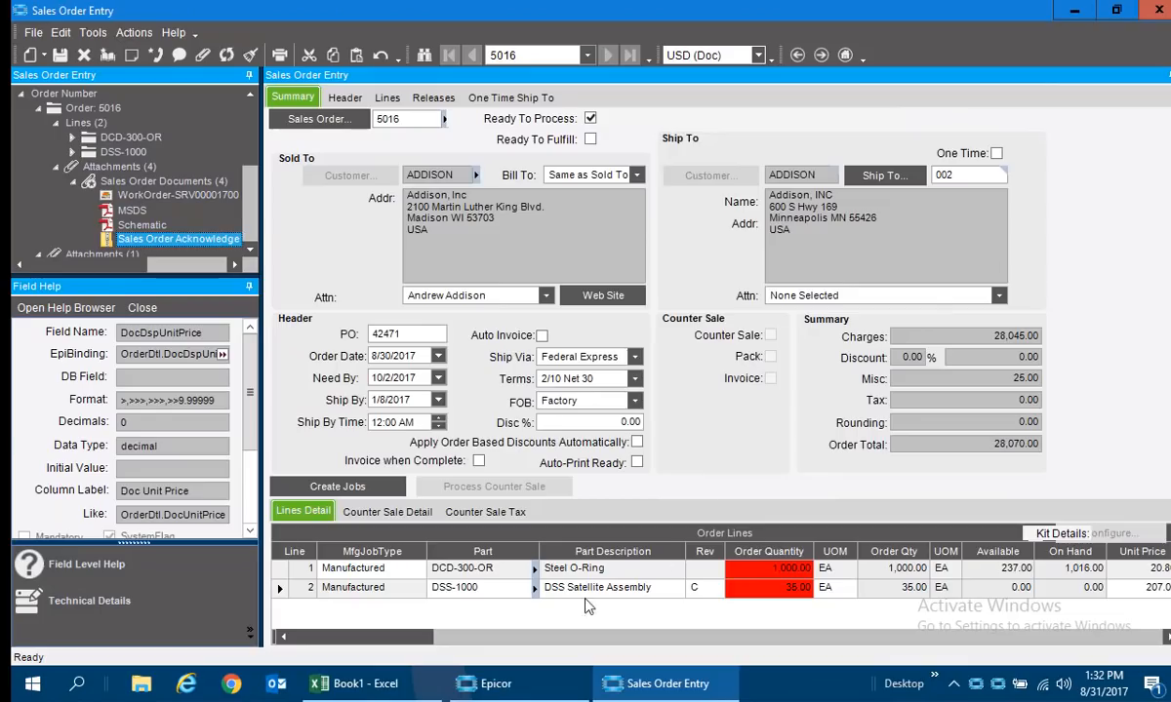
# Switch to Outlook, open today's Sales Order Acknowledgement email and examine its OrderAck.pdf and Satellite Schematic.pdf attachments.
pyautogui.click(274, 683)
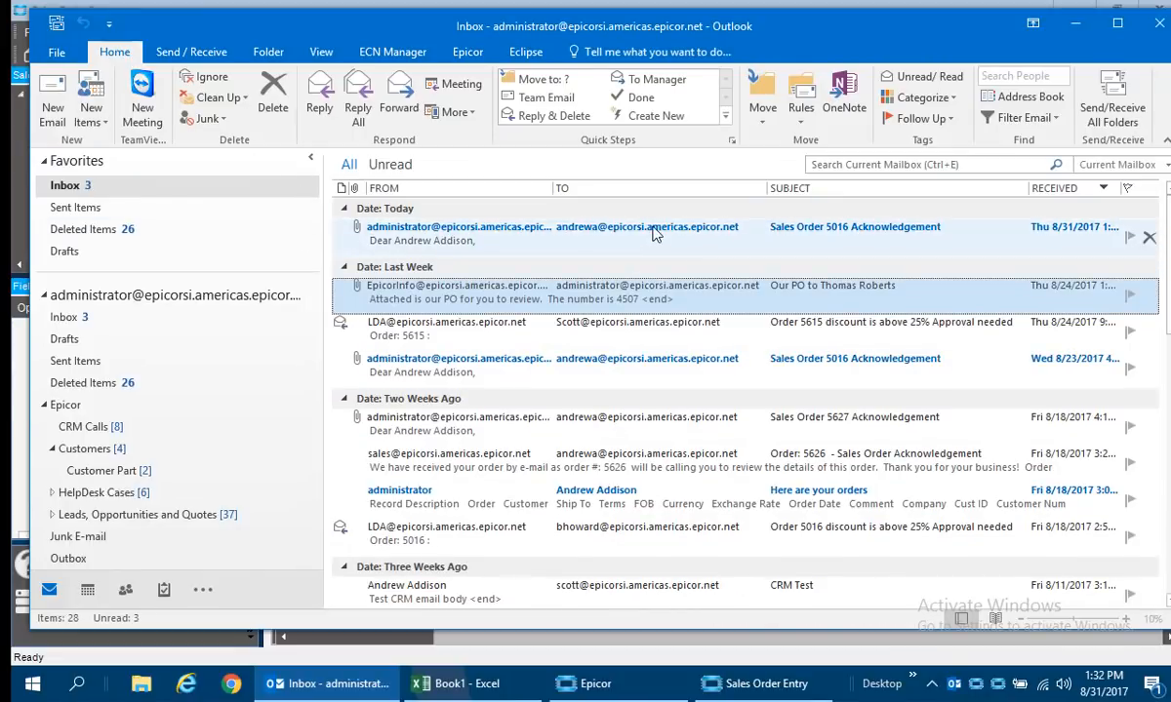
pyautogui.click(652, 226)
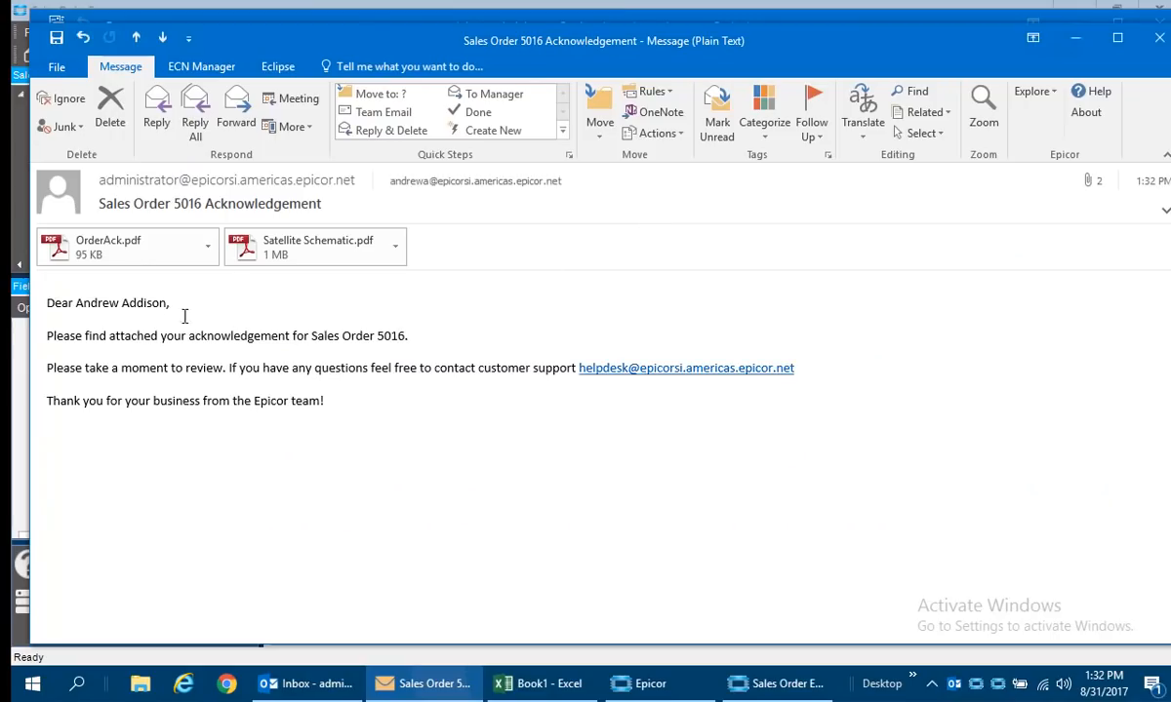
pyautogui.doubleClick(127, 252)
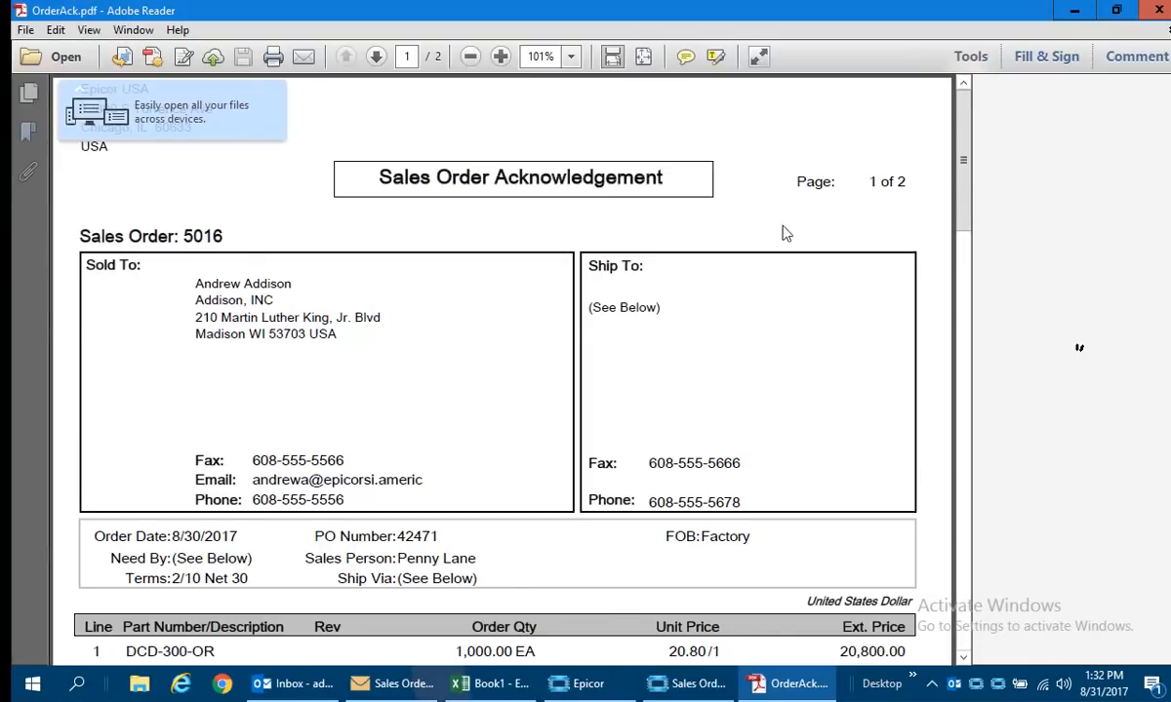
pyautogui.scroll(-5, 734, 332)
pyautogui.click(1157, 11)
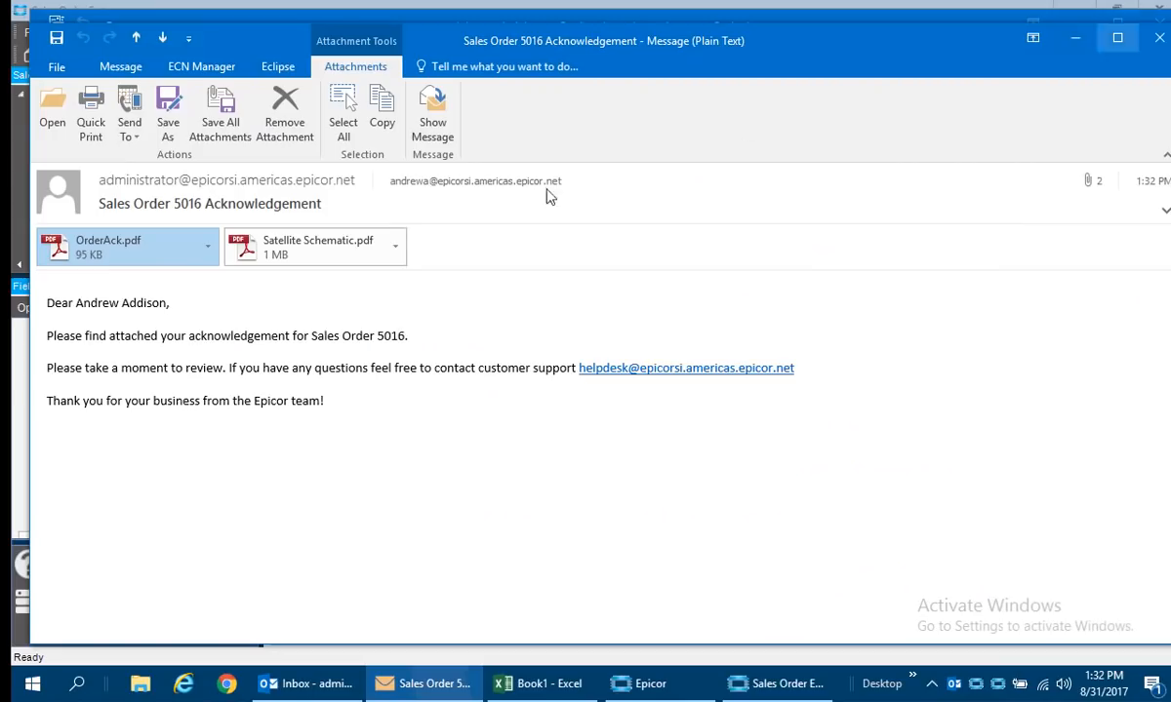
pyautogui.doubleClick(344, 245)
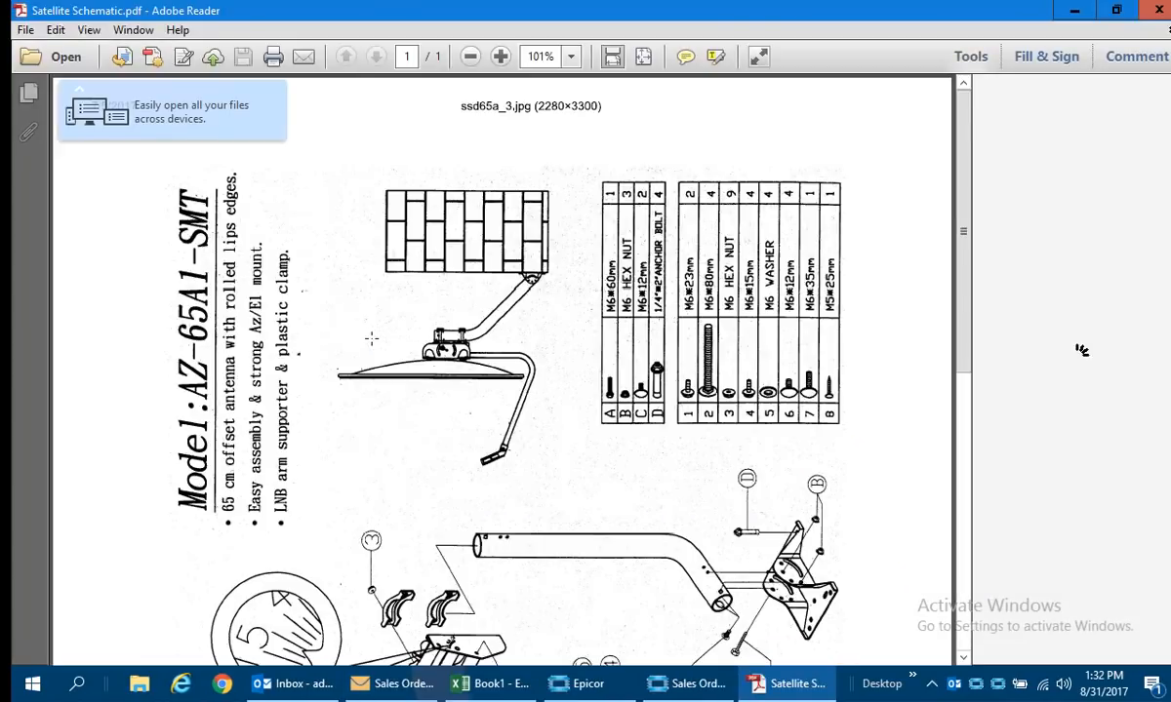
pyautogui.scroll(-10, 370, 336)
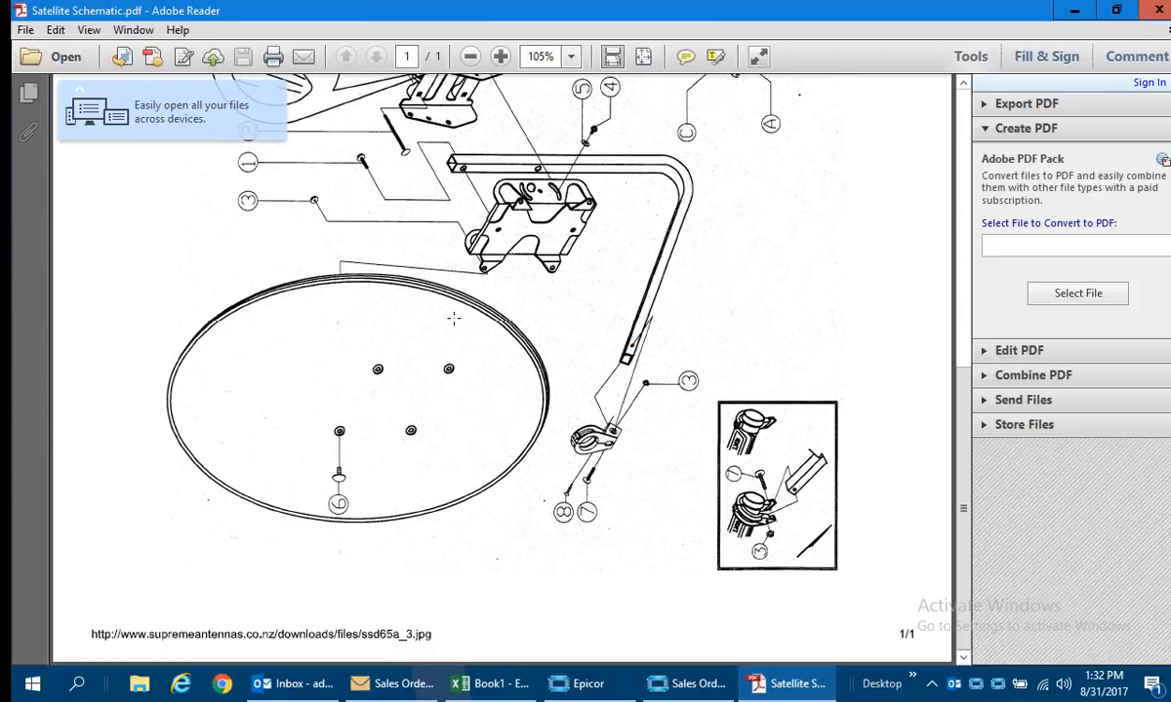
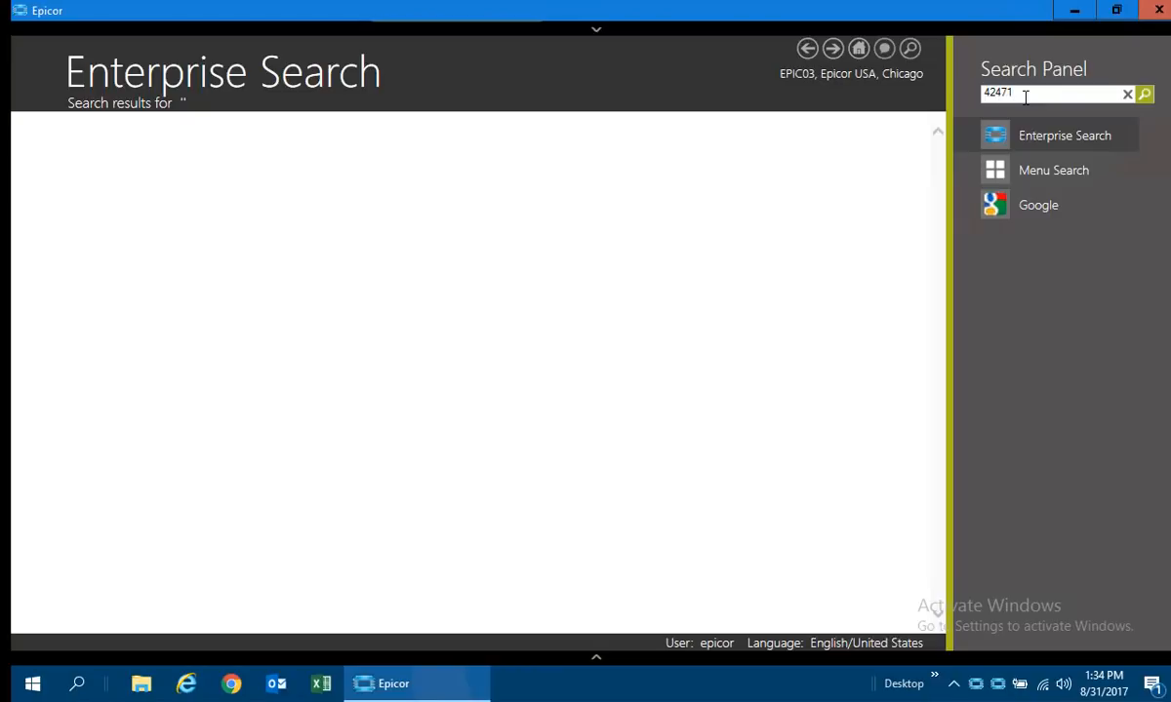
# Run an Enterprise Search for the customer's PO number and open the Addison, Inc invoice in the Invoice Tracker.
pyautogui.press('Return')
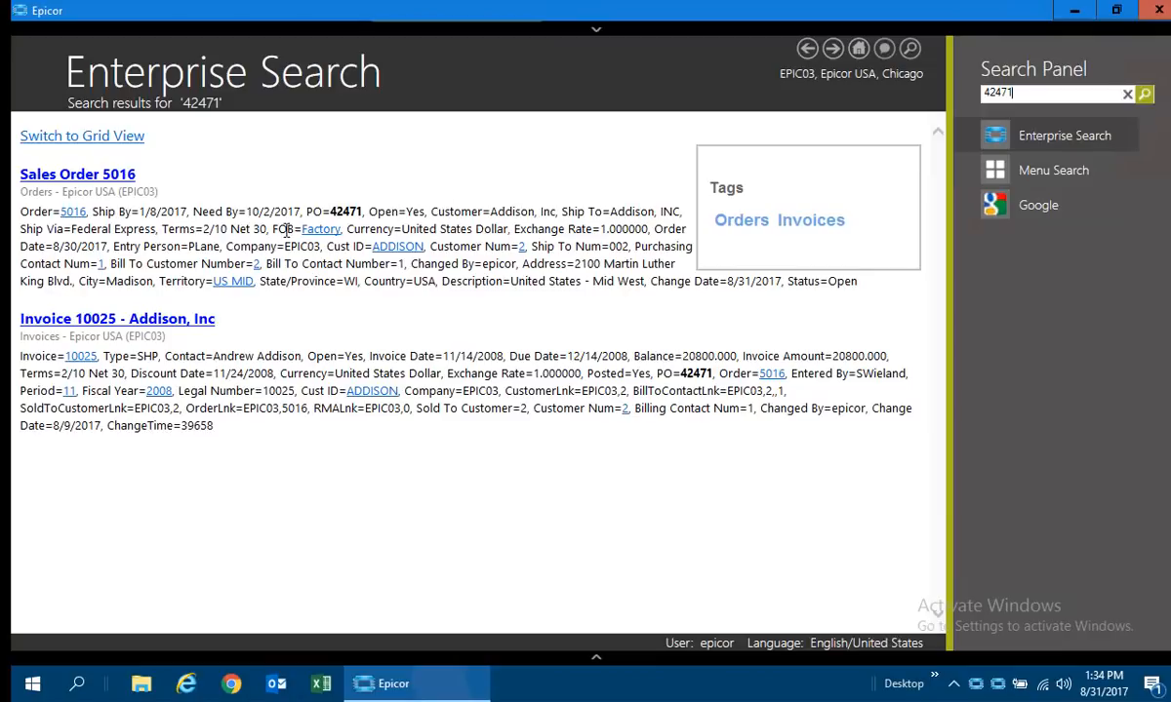
pyautogui.rightClick(108, 327)
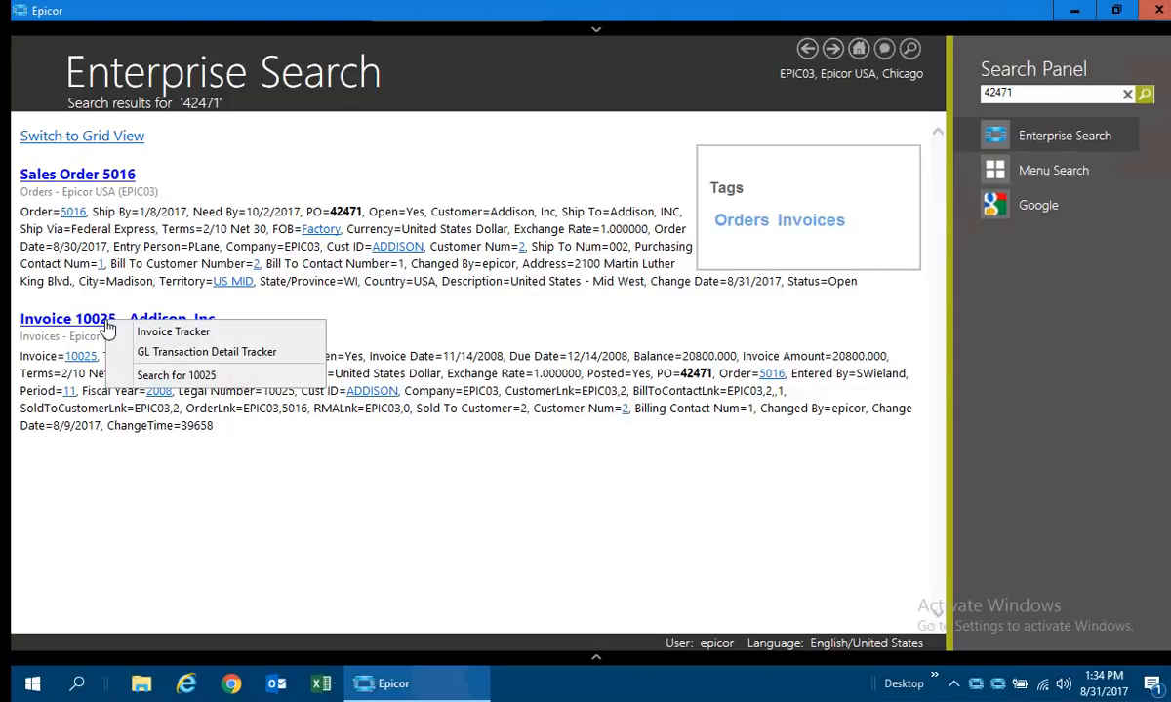
pyautogui.click(169, 333)
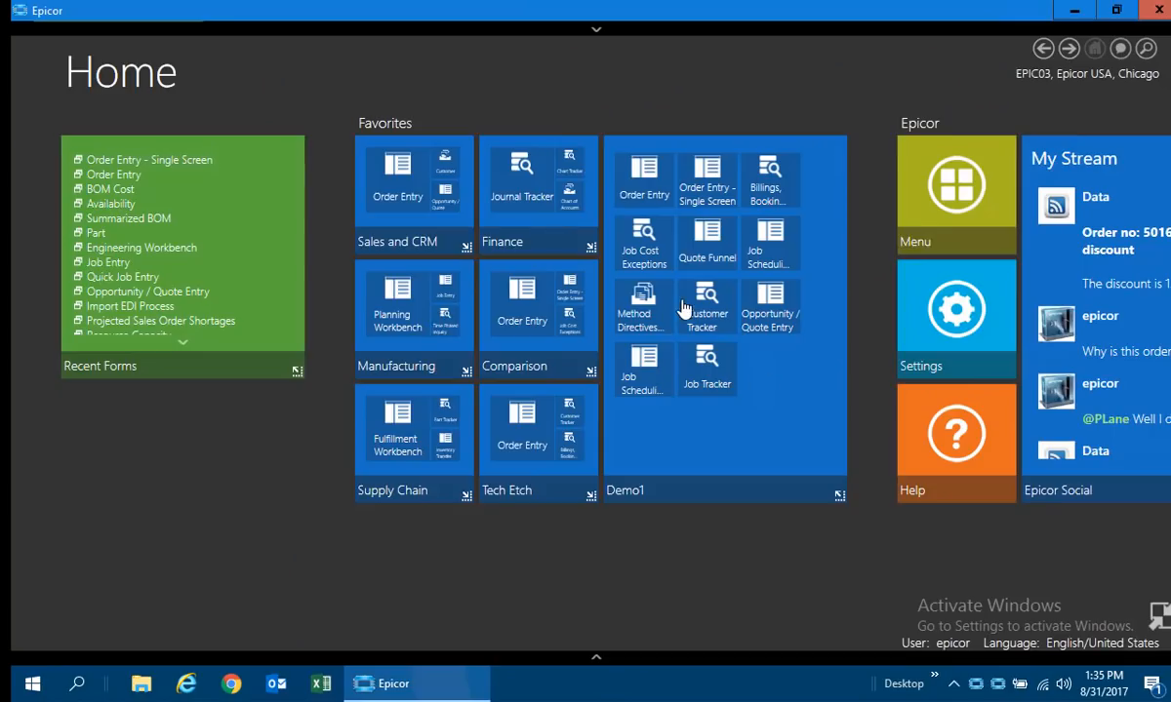
# Reopen the previous enterprise search, clear its search term and results, and return to the Home page.
pyautogui.click(1146, 51)
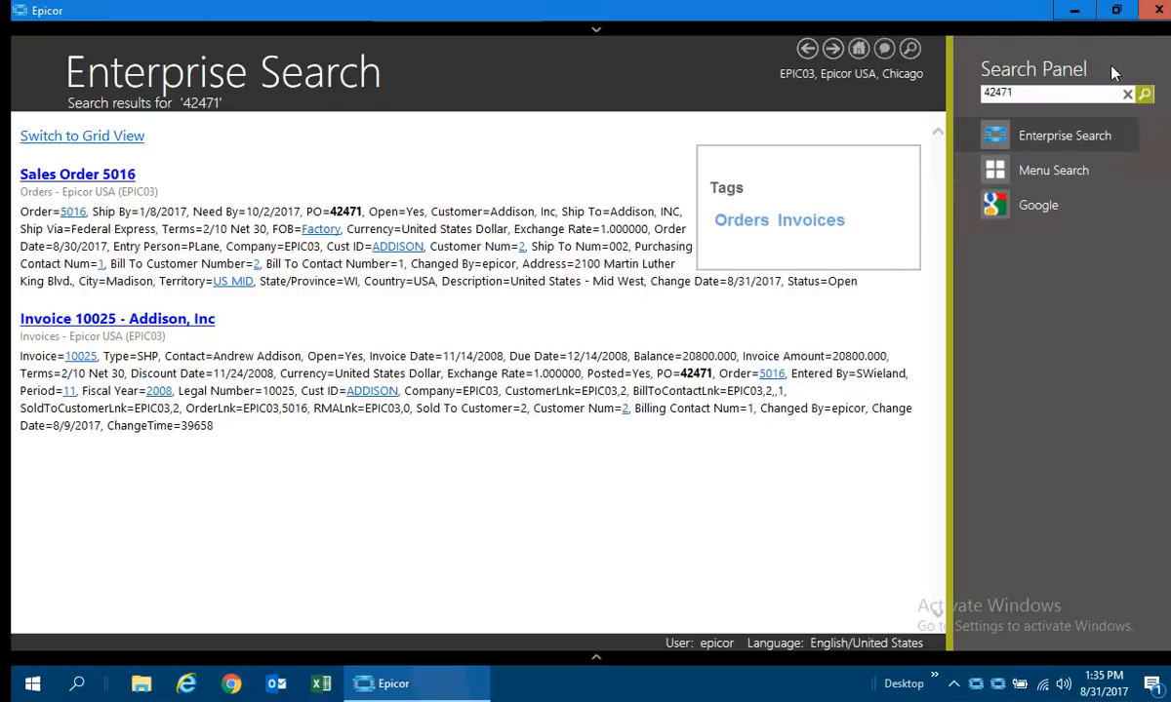
pyautogui.click(1127, 95)
pyautogui.press('Return')
pyautogui.click(859, 49)
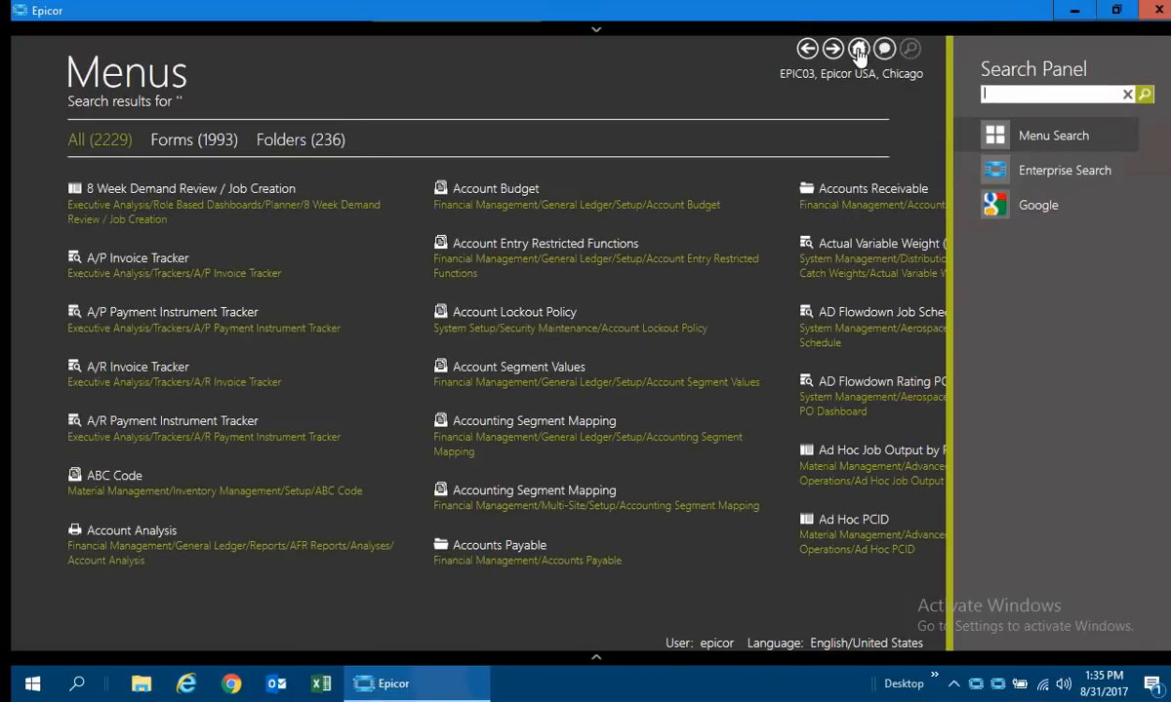
pyautogui.click(858, 49)
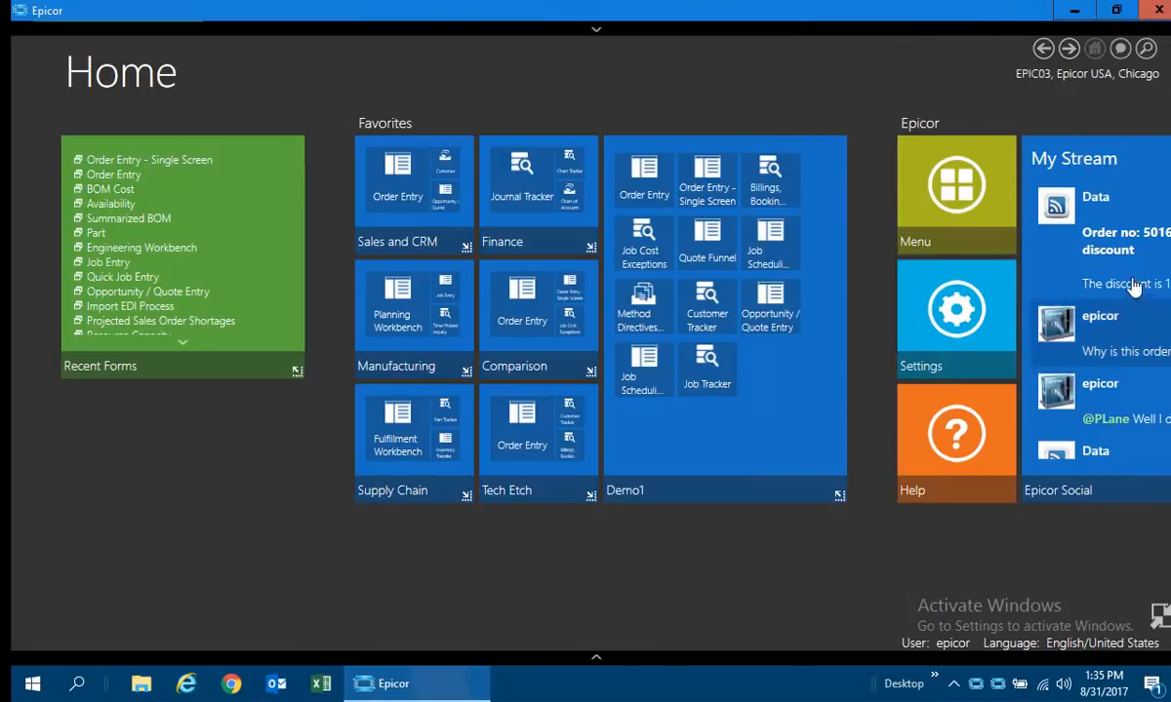
# Reopen the search, switch from Menu Search to Enterprise Search, and search for the customer's PO number.
pyautogui.moveTo(1147, 51)
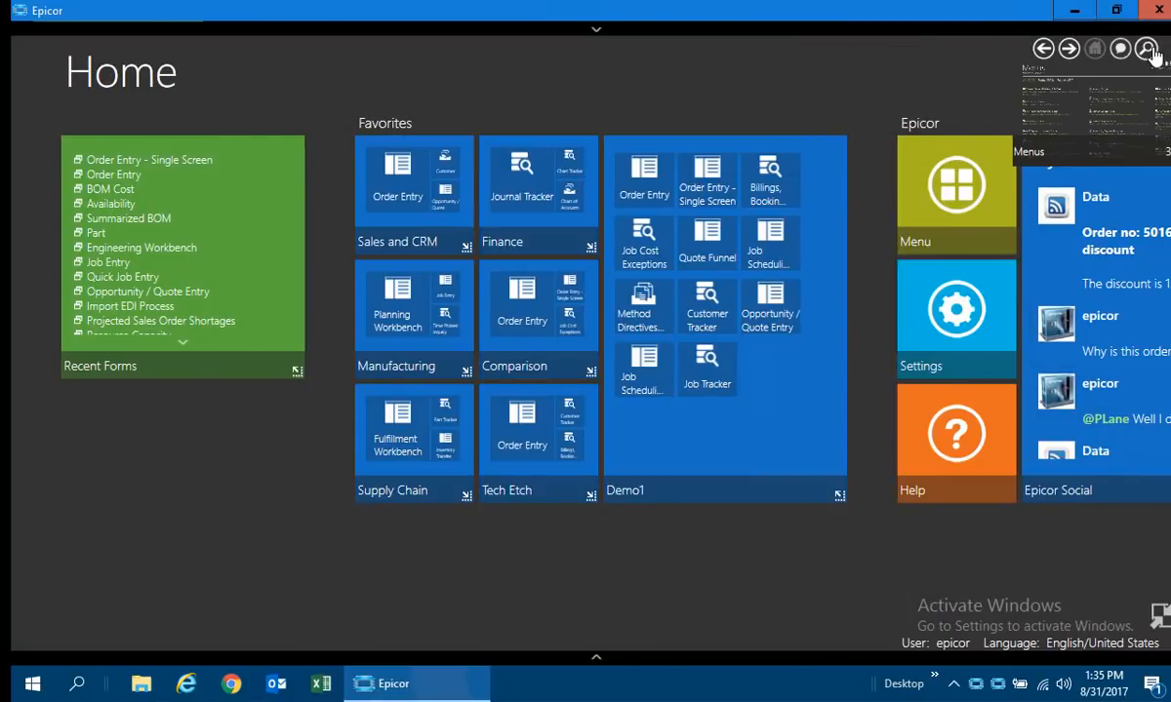
pyautogui.click(1147, 51)
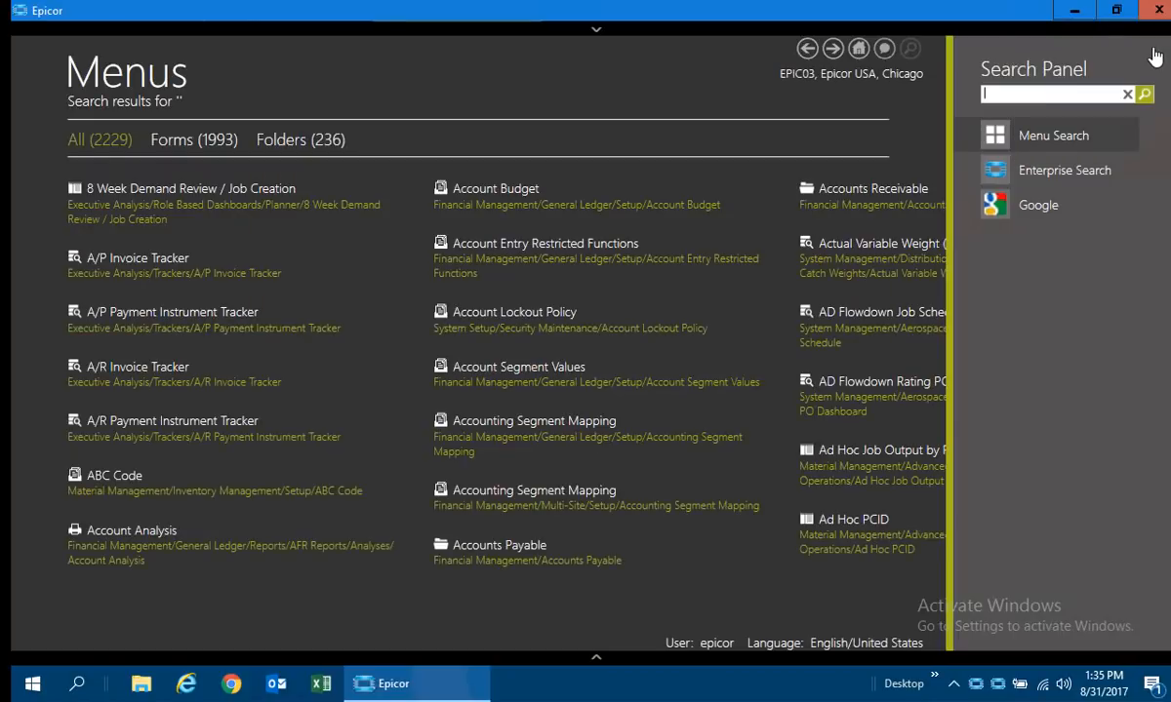
pyautogui.click(1034, 169)
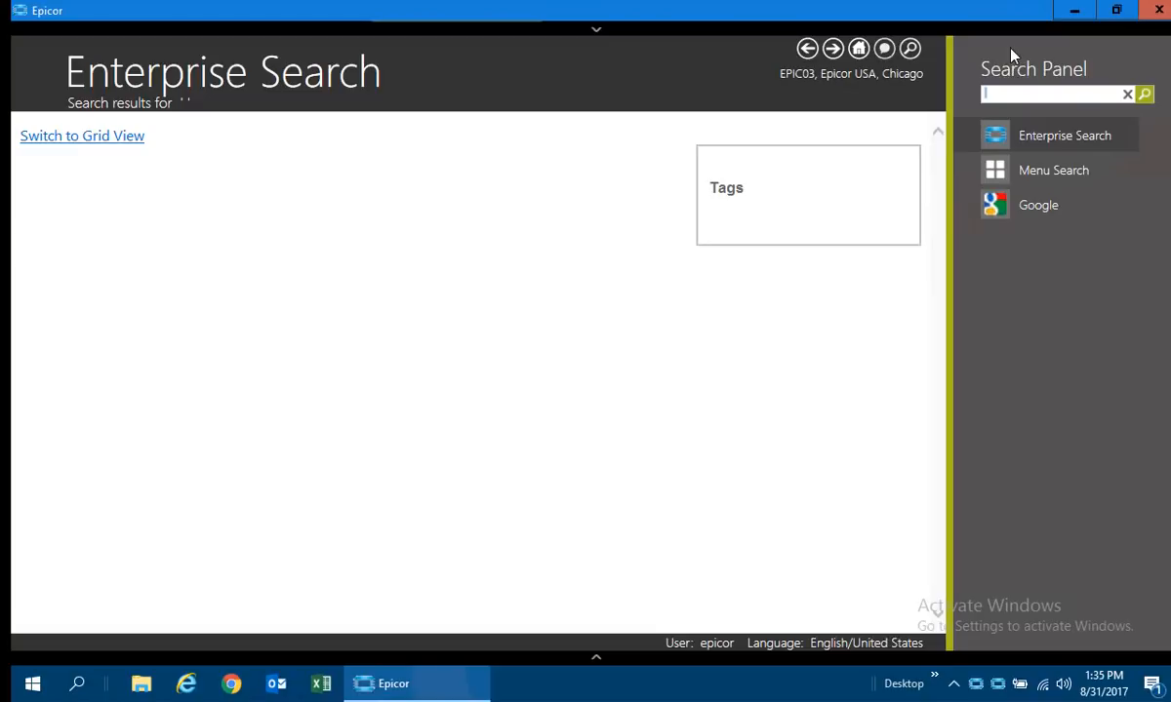
pyautogui.write('42471')
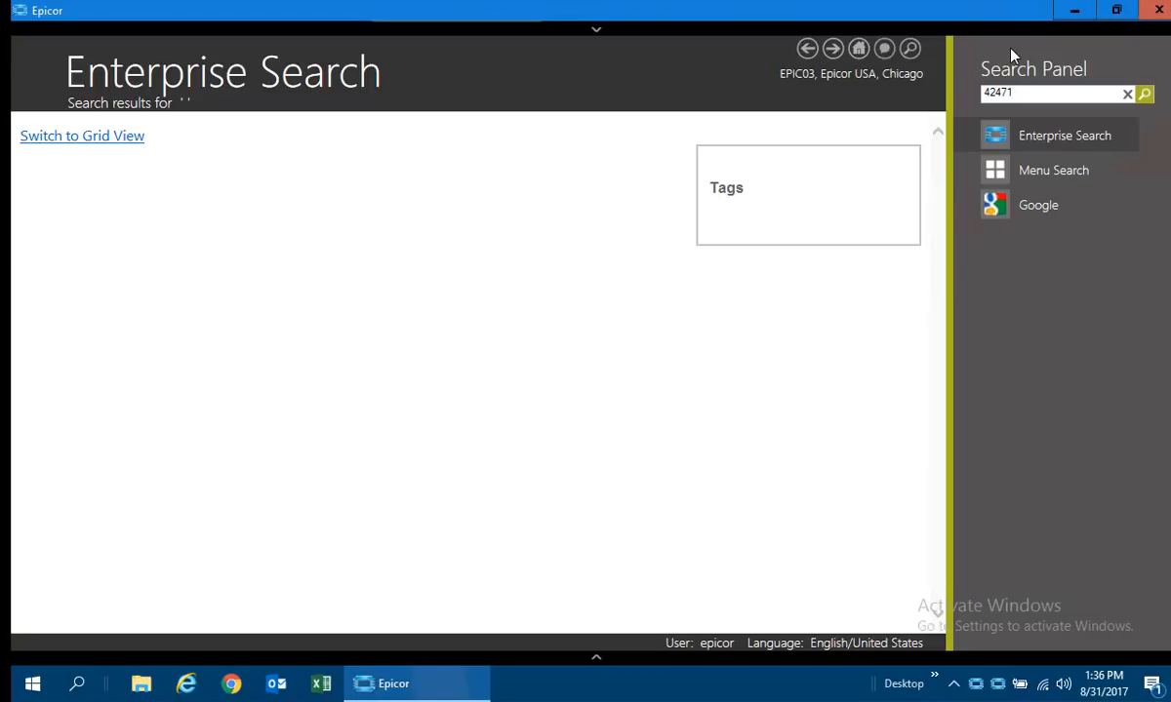
pyautogui.press('Return')
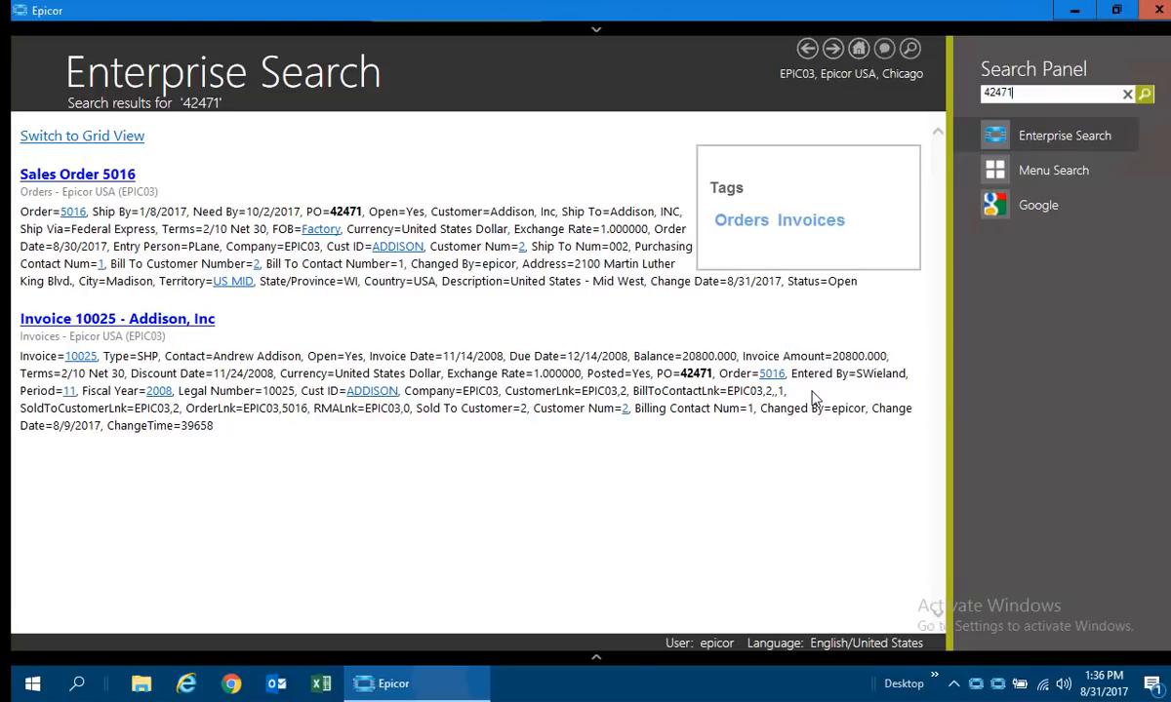
# Open the found sales order in the Sales Order Tracker and maximize the tracker window.
pyautogui.click(85, 186)
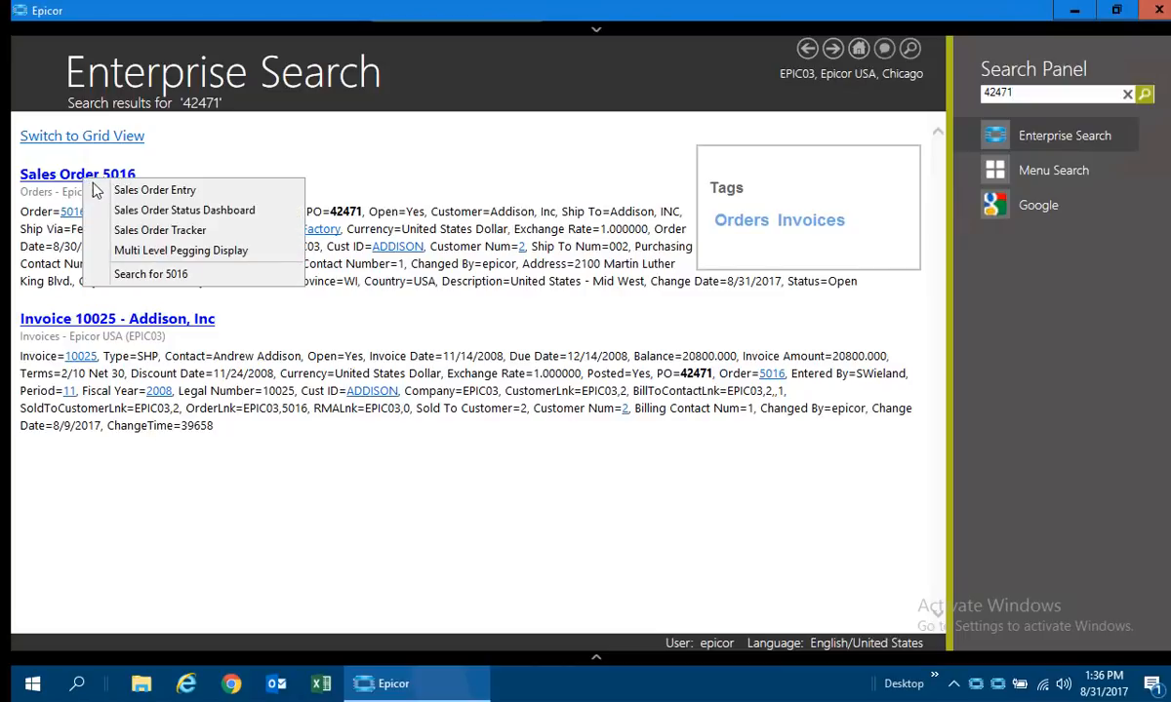
pyautogui.click(161, 233)
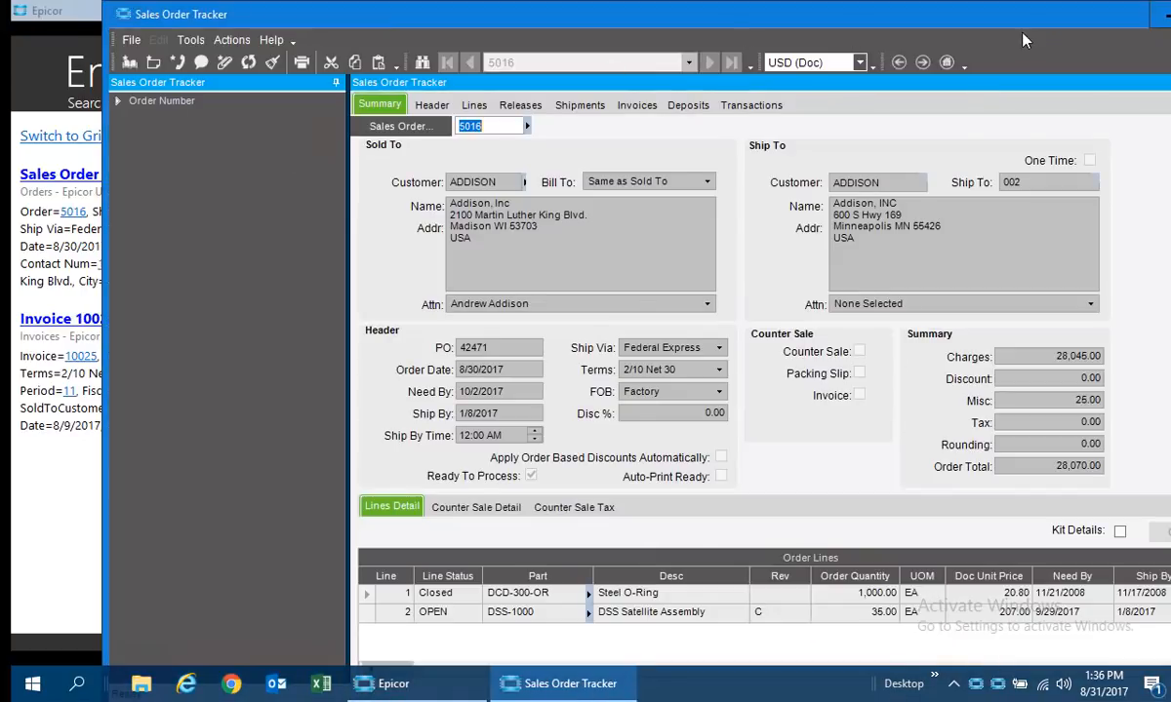
pyautogui.doubleClick(1039, 22)
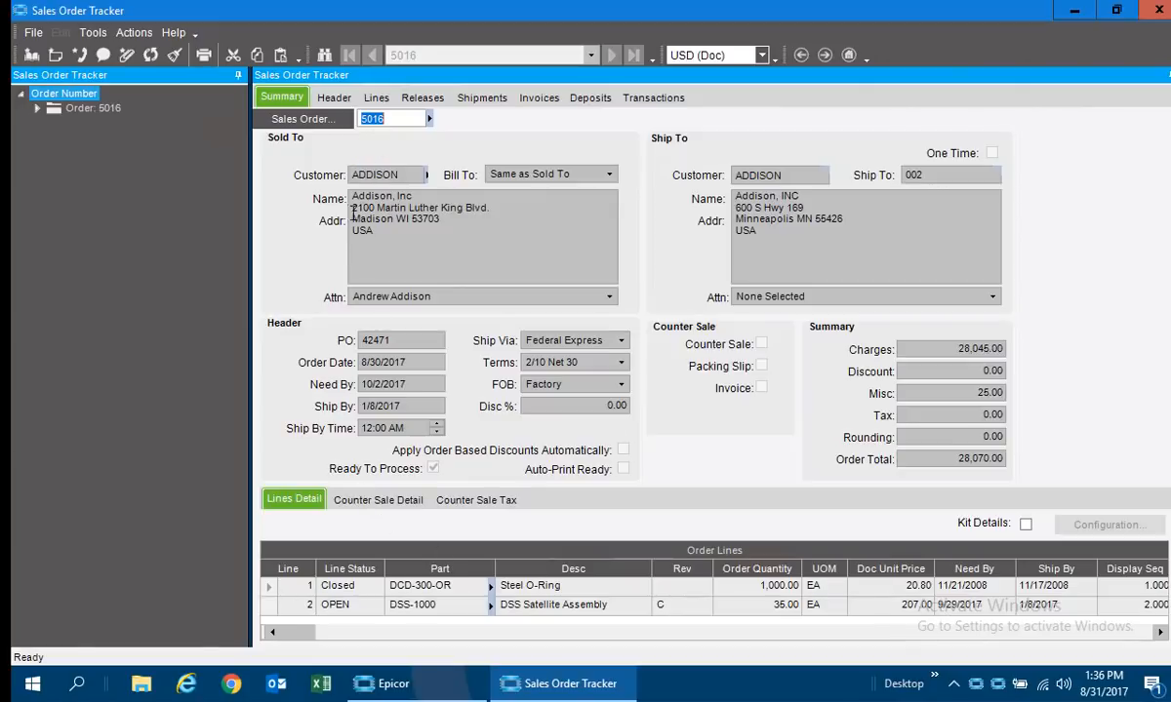
# Open the order's shipment in the Customer Shipment Tracker, view its FedEx tracking details, and close both windows.
pyautogui.click(478, 98)
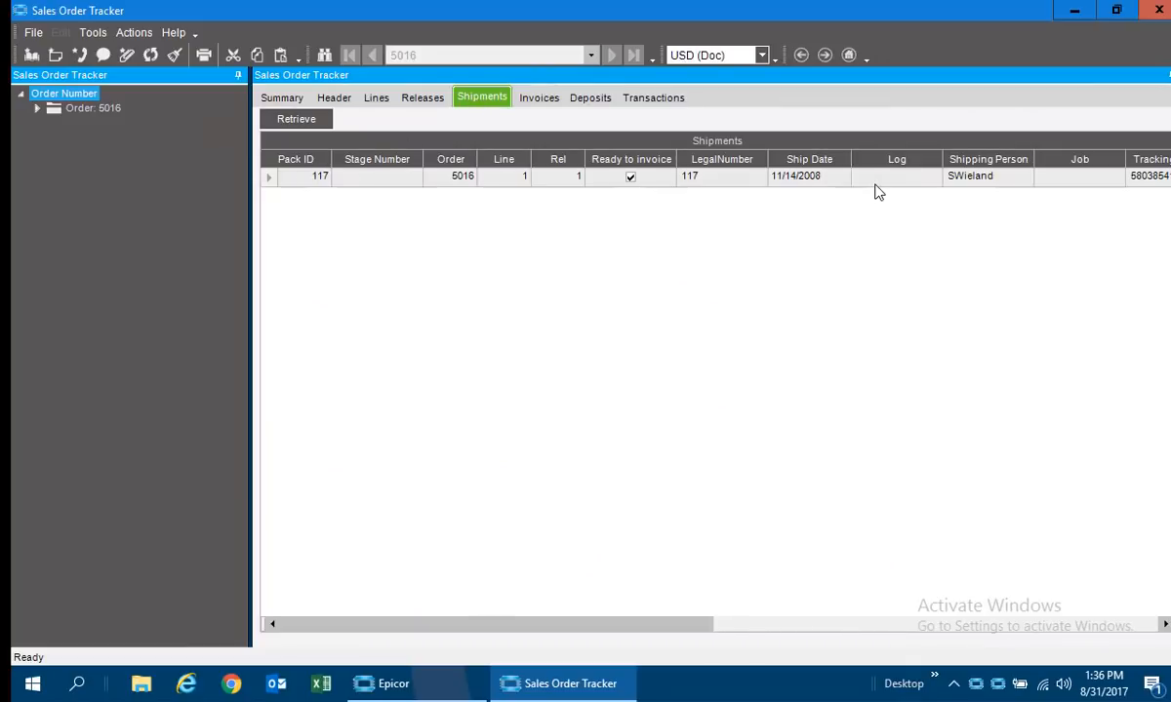
pyautogui.rightClick(305, 184)
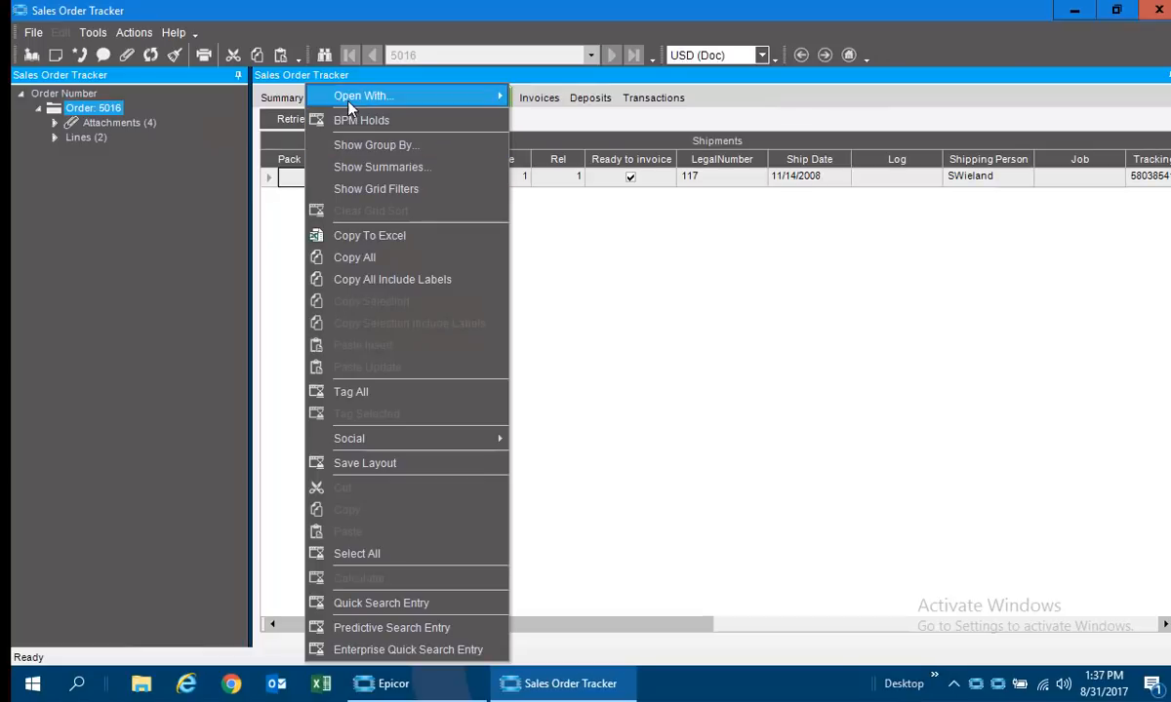
pyautogui.moveTo(326, 94)
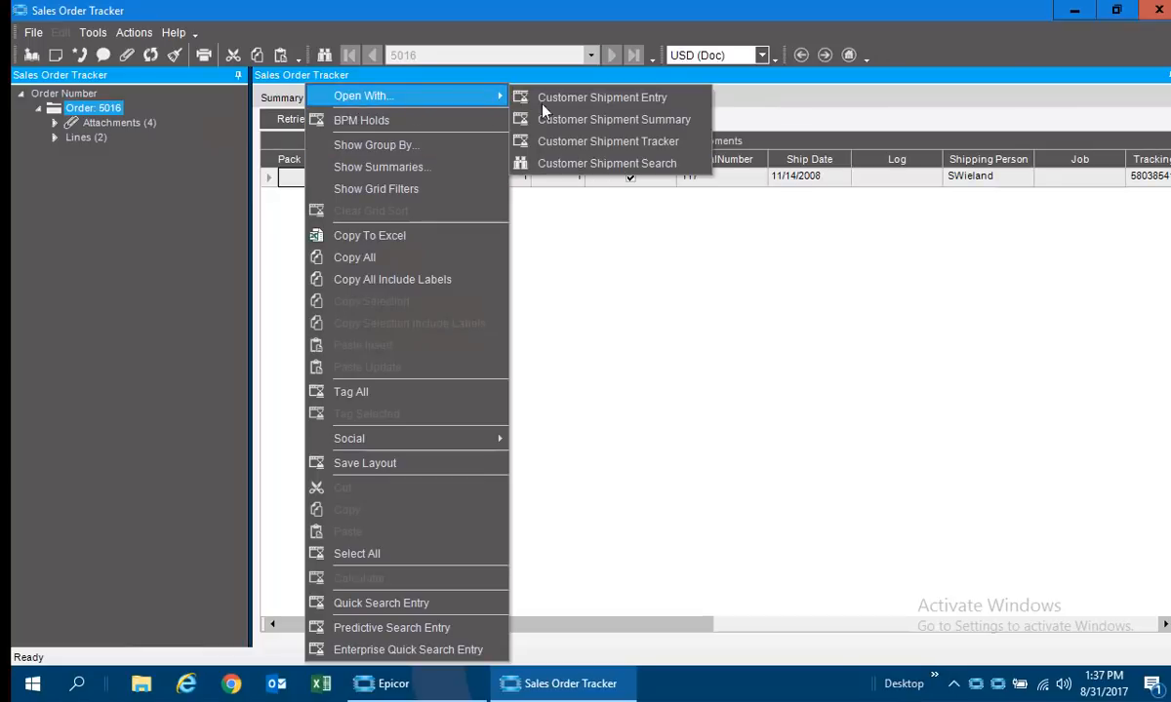
pyautogui.click(636, 140)
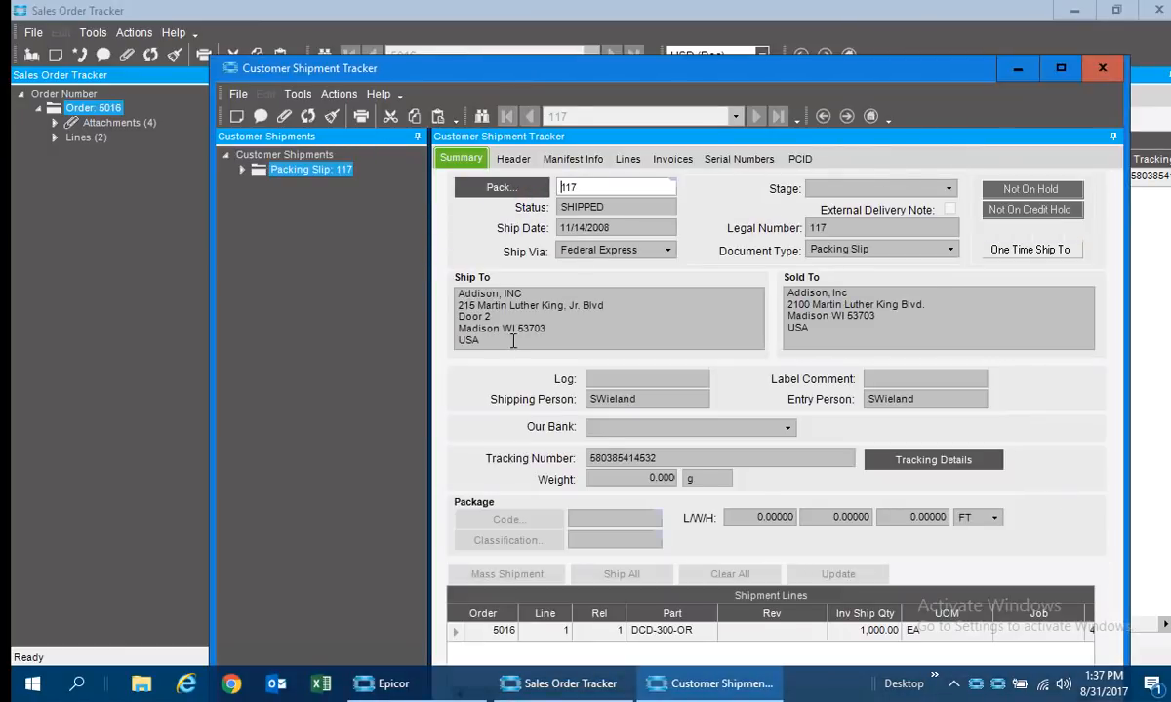
pyautogui.click(933, 460)
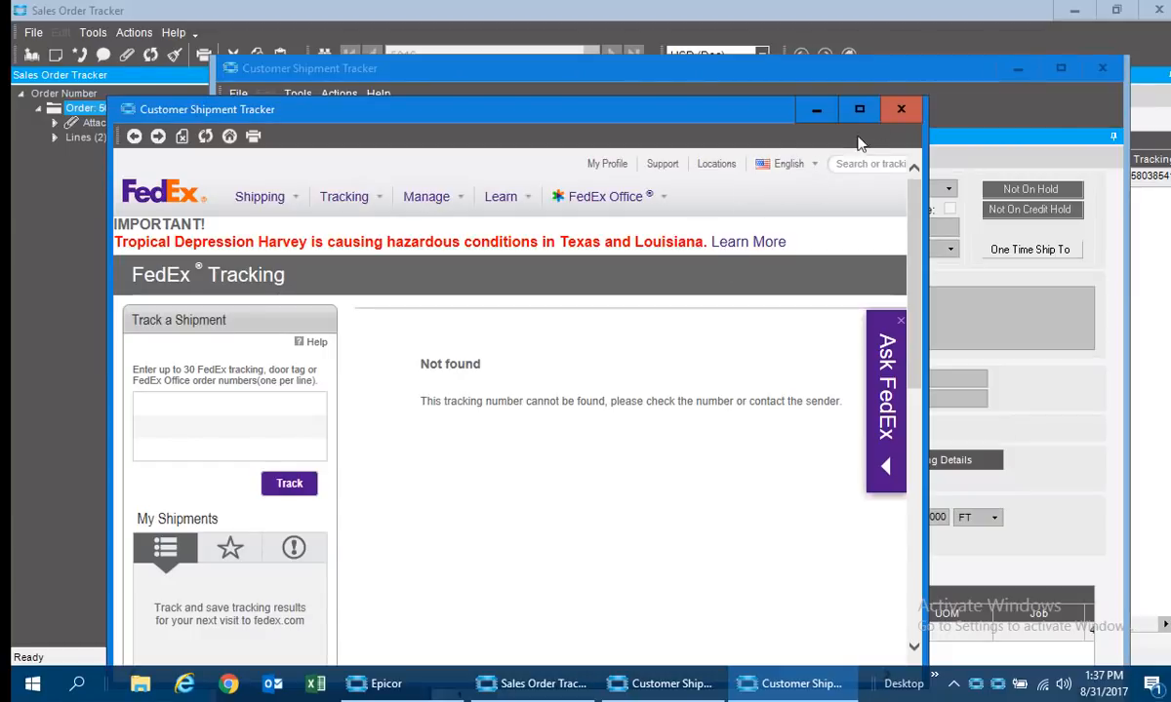
pyautogui.click(899, 108)
pyautogui.click(1102, 67)
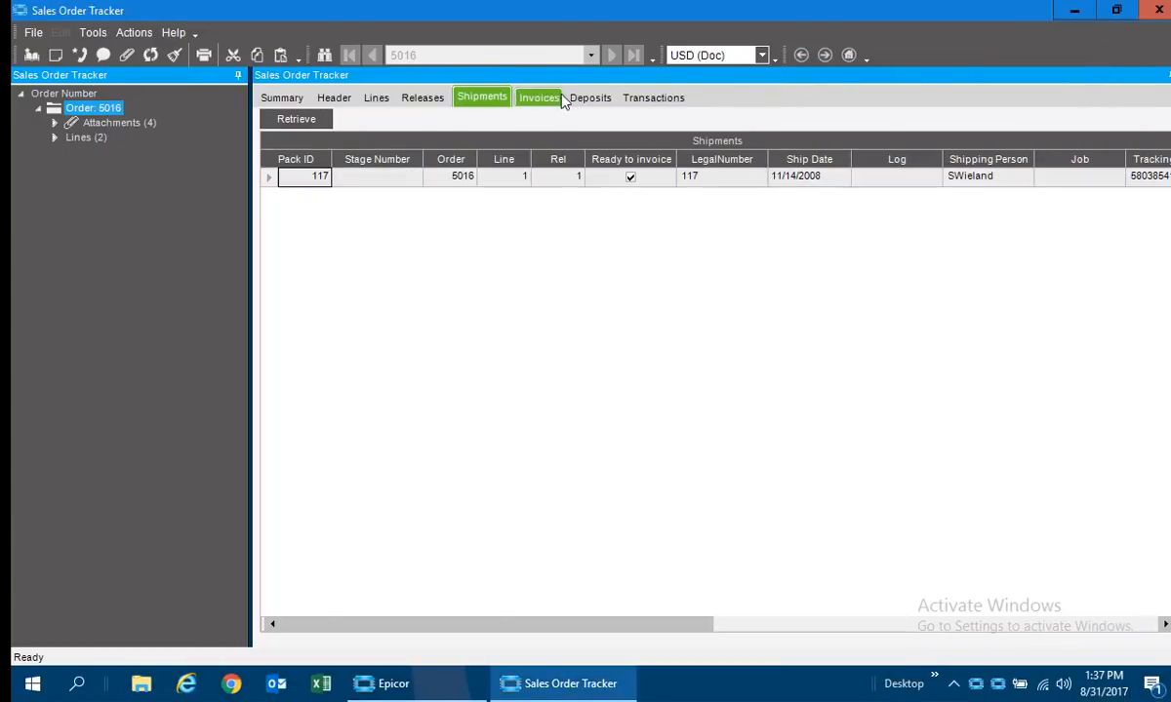
# Examine the order's invoices and the releases, shipments and jobs of both order lines, and close the tracker from the order summary.
pyautogui.click(537, 102)
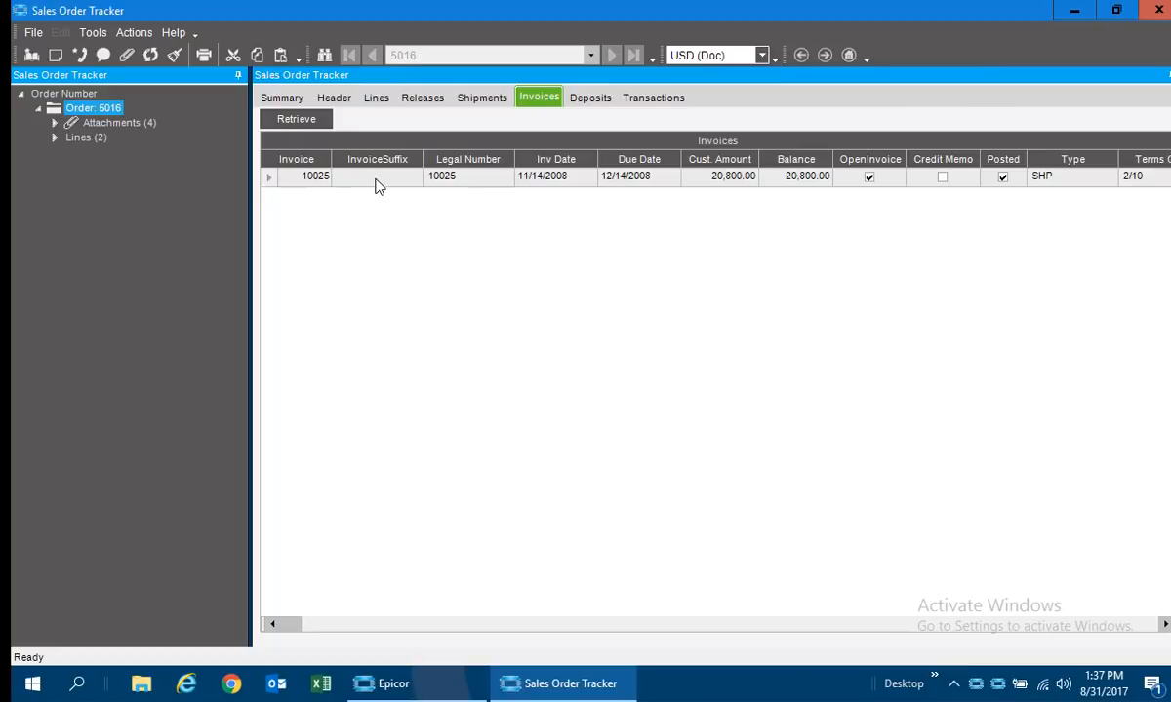
pyautogui.click(625, 96)
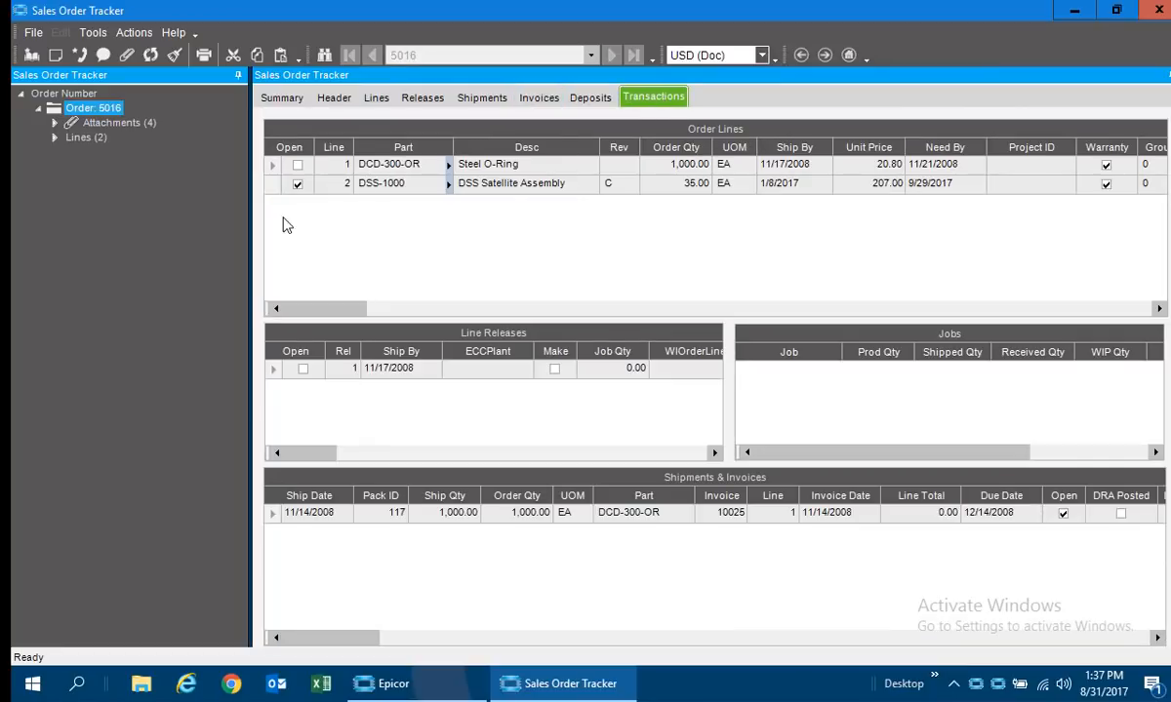
pyautogui.click(274, 168)
pyautogui.click(273, 185)
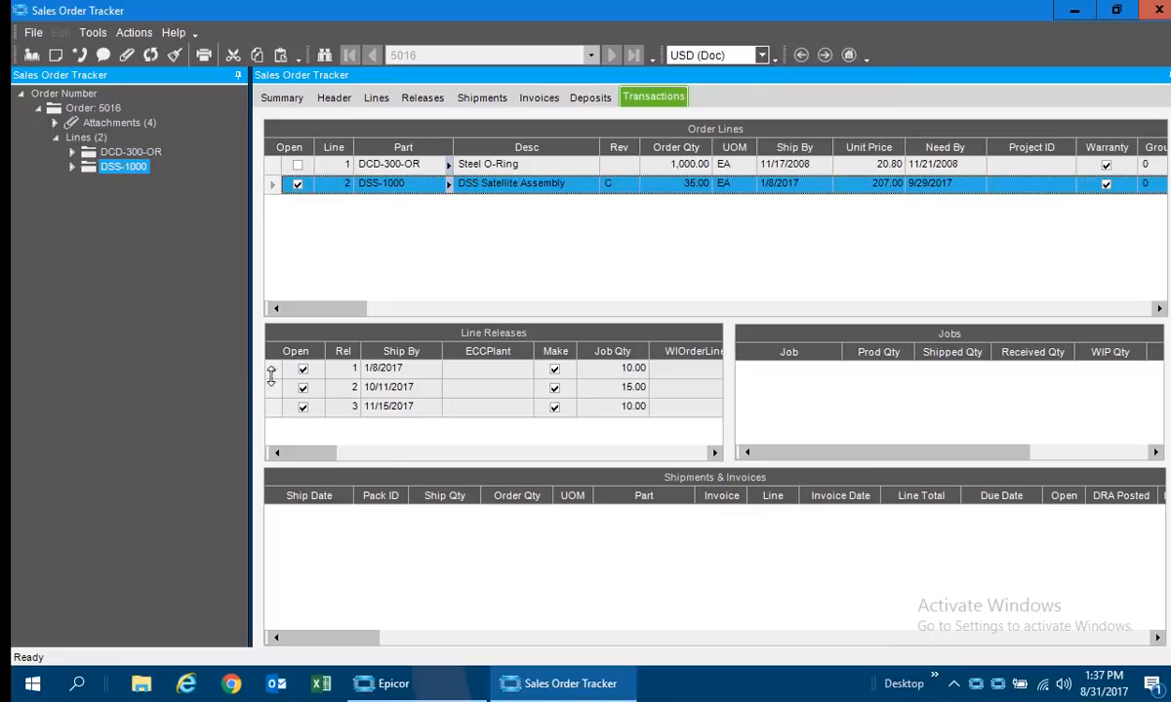
pyautogui.click(272, 371)
pyautogui.click(271, 389)
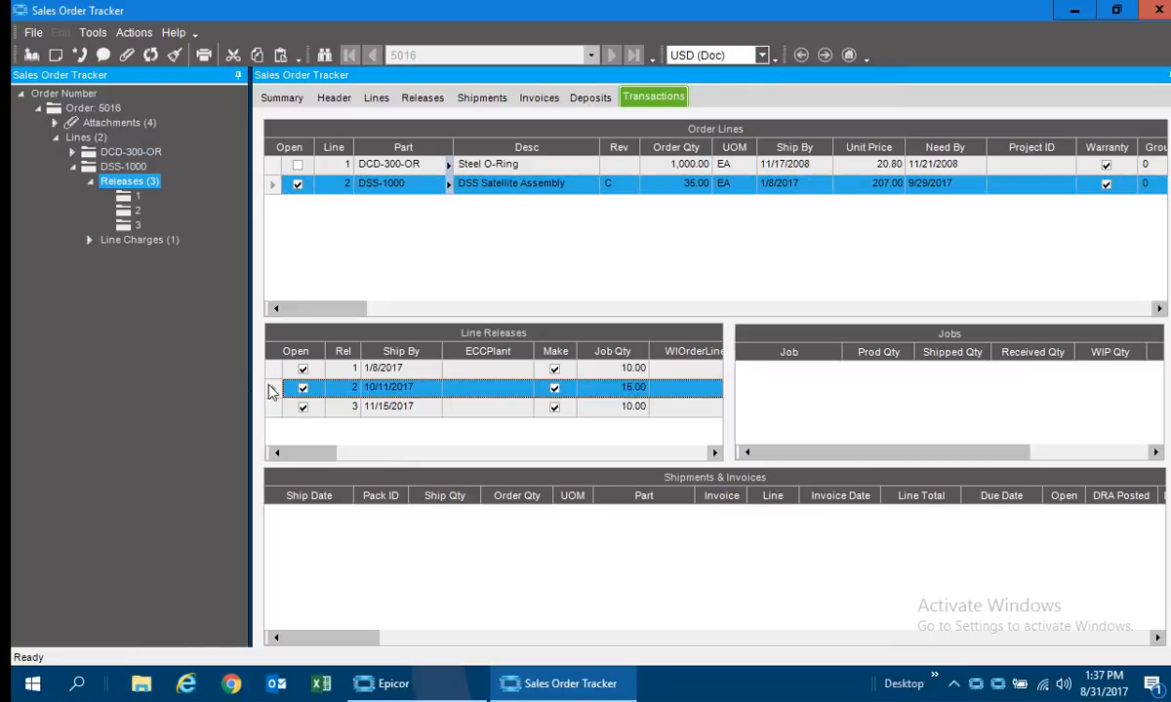
pyautogui.click(272, 406)
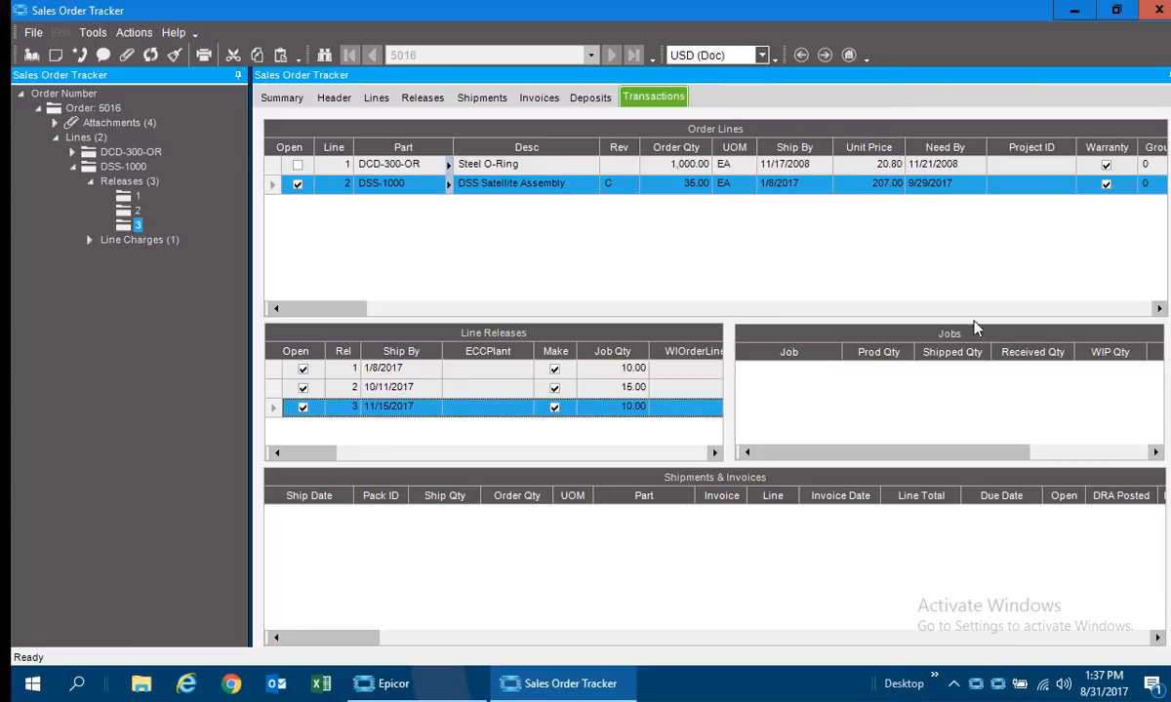
pyautogui.click(271, 164)
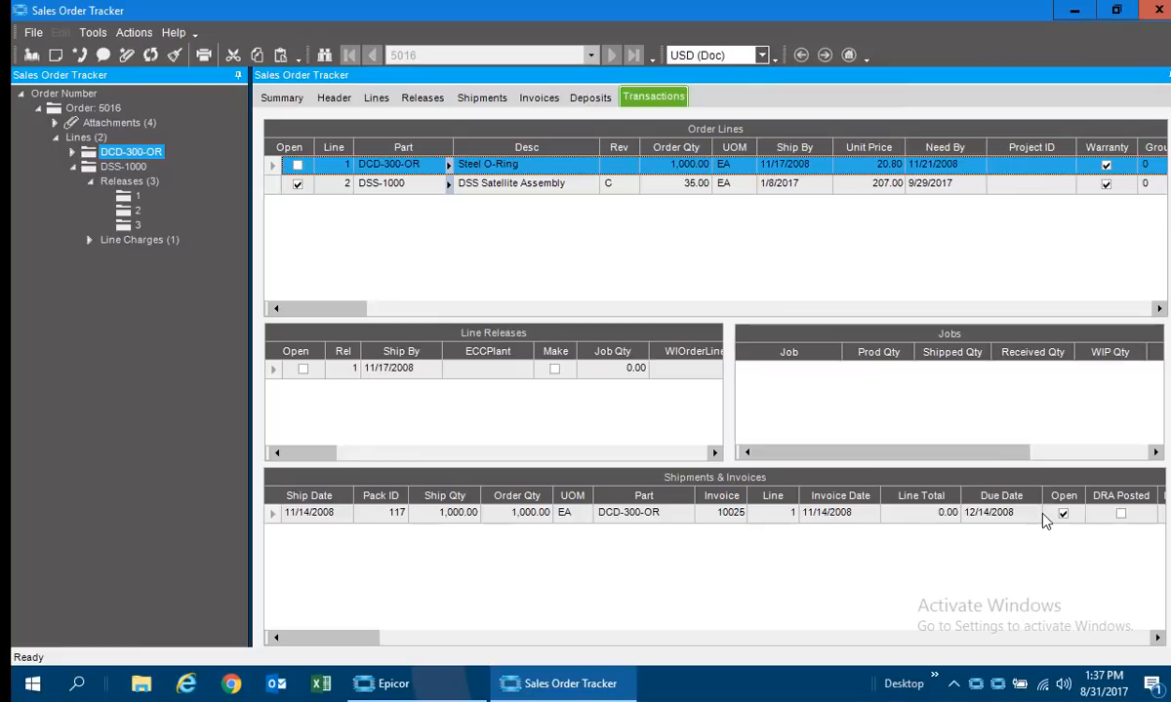
pyautogui.click(280, 100)
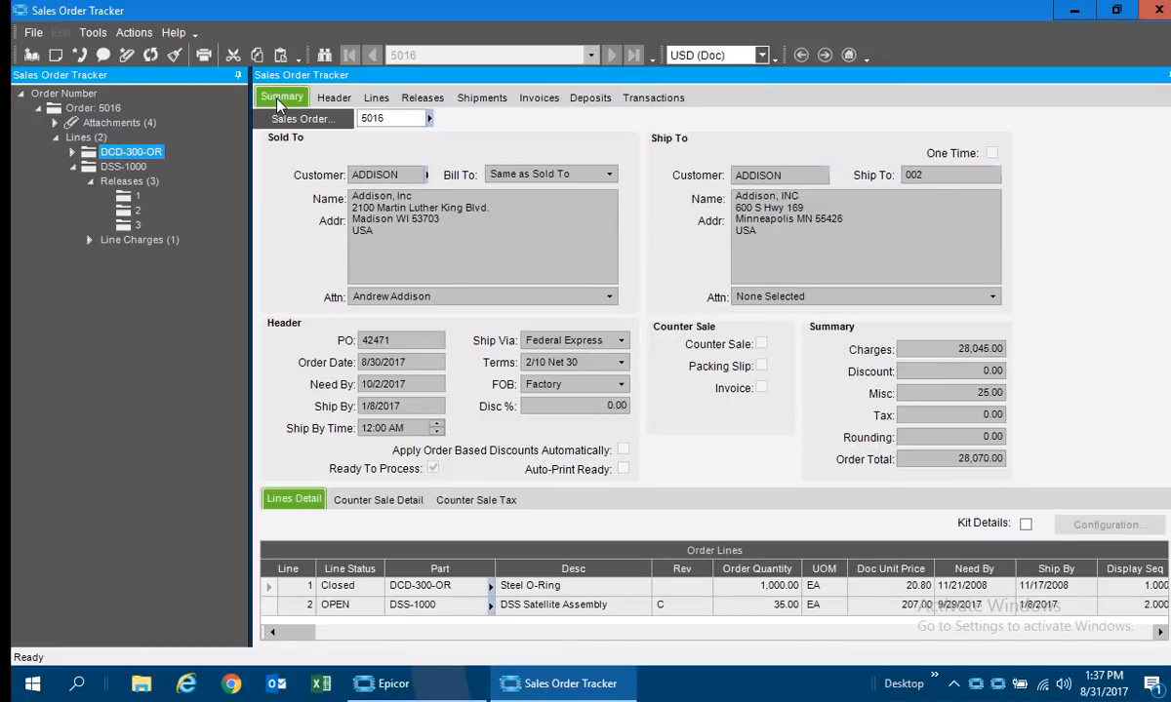
pyautogui.click(1158, 11)
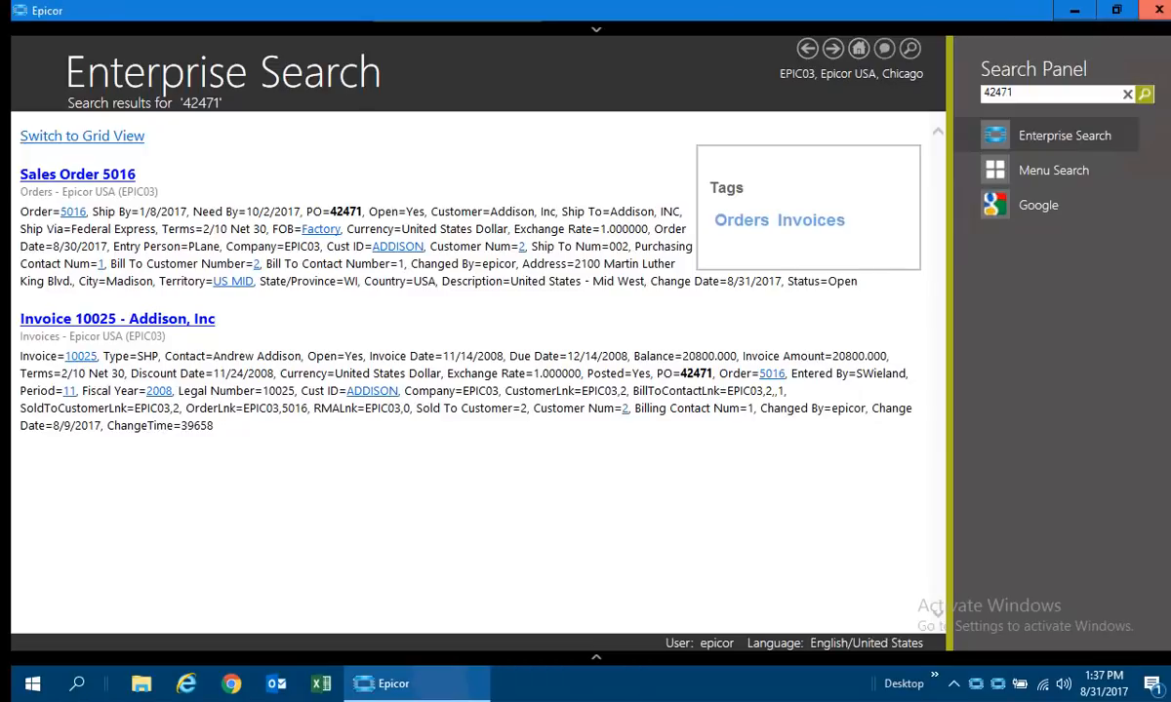
# Replace the PO number with "engineering" and run the Enterprise Search.
pyautogui.doubleClick(1042, 94)
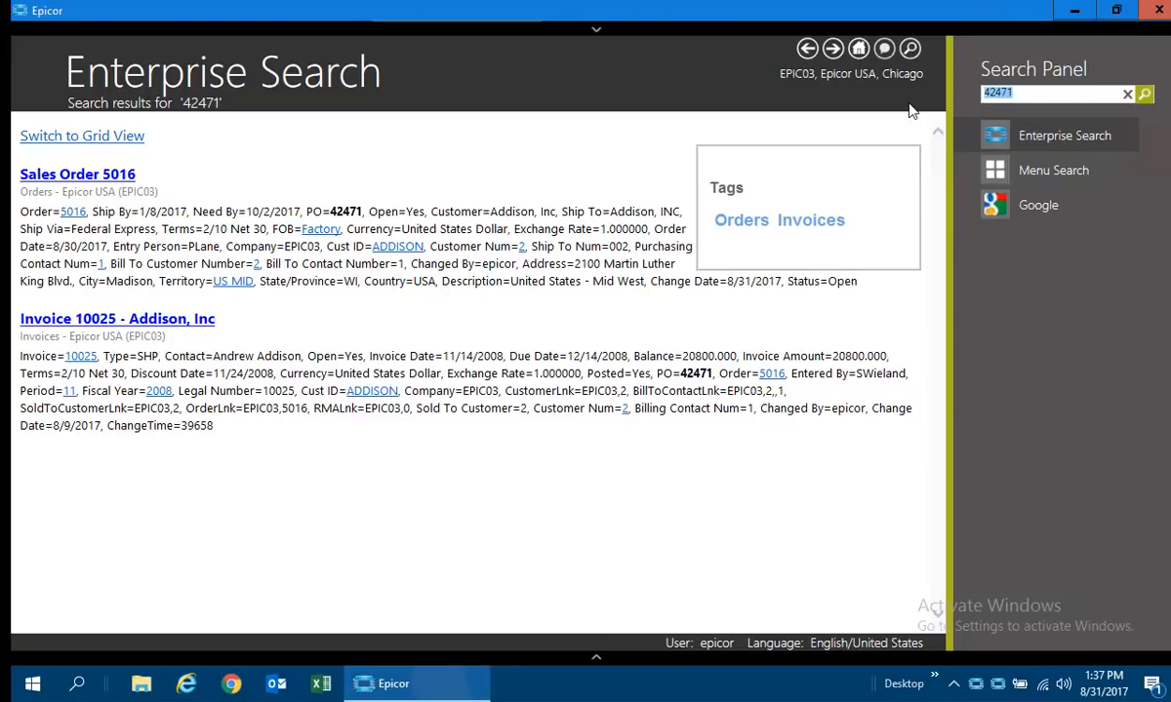
pyautogui.write('engineering')
pyautogui.press('Return')
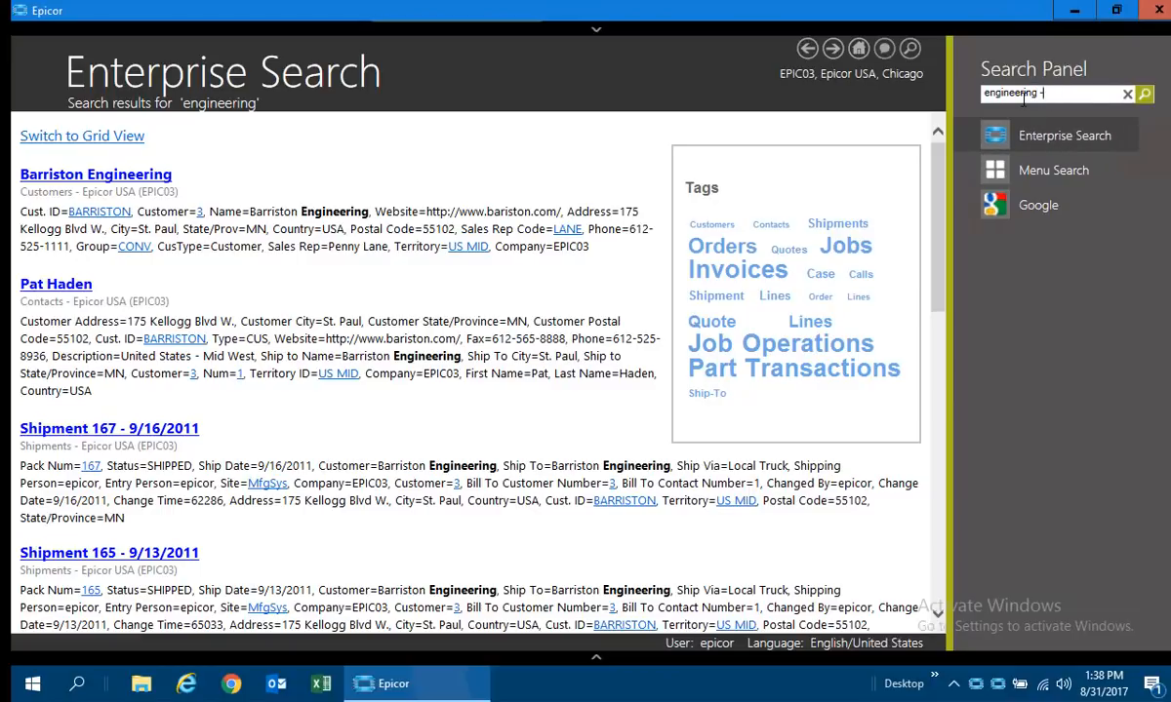
# Exclude Barriston by searching for "engineering -barriston" and filter the results by the Part Transactions tag.
pyautogui.write('-barriston')
pyautogui.press('Return')
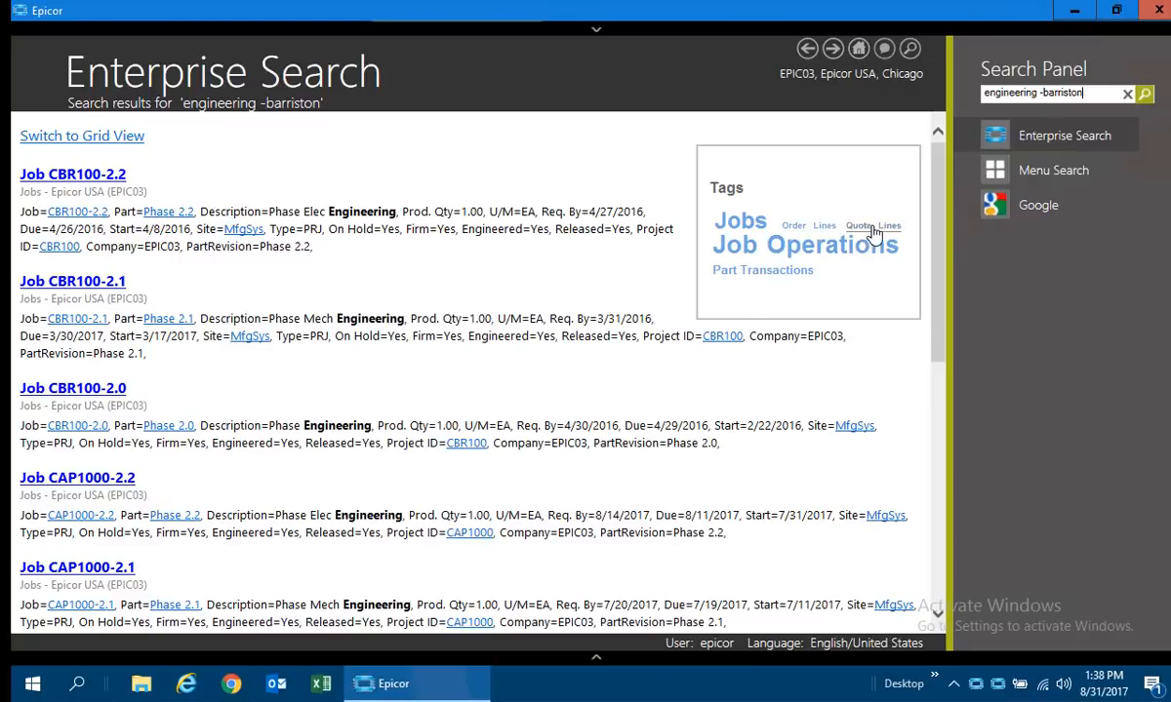
pyautogui.click(754, 277)
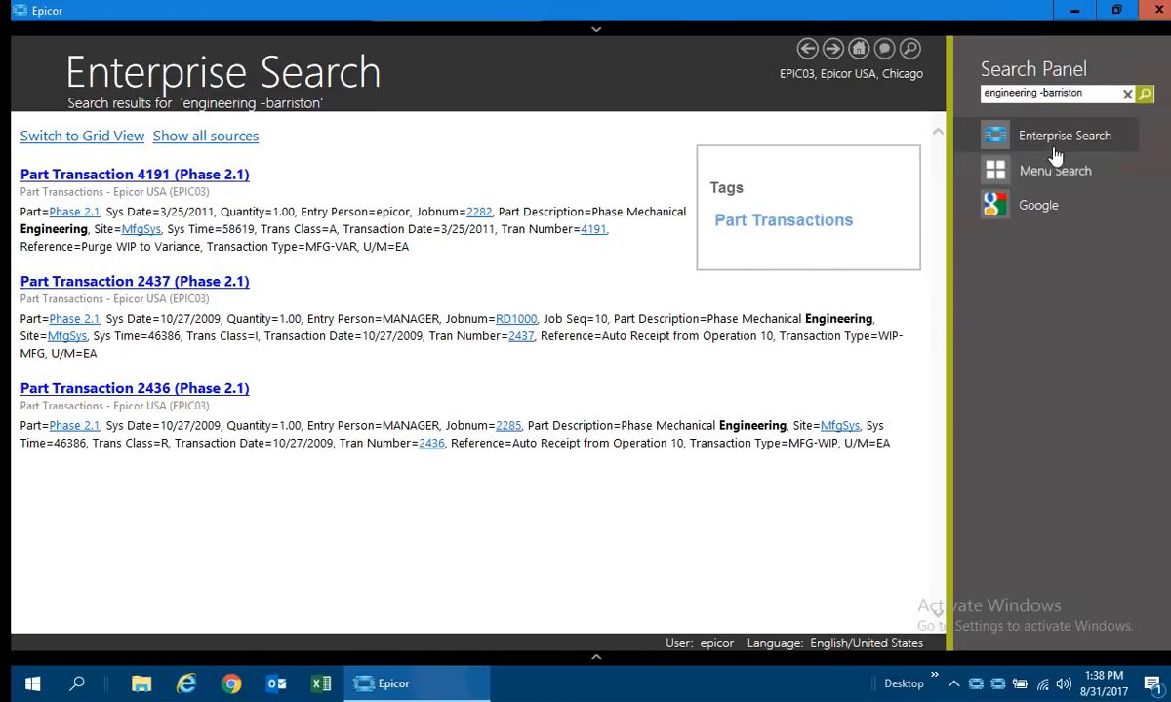
# Show the results from all sources, and run a new Enterprise Search for "*ring*".
pyautogui.tripleClick(1099, 99)
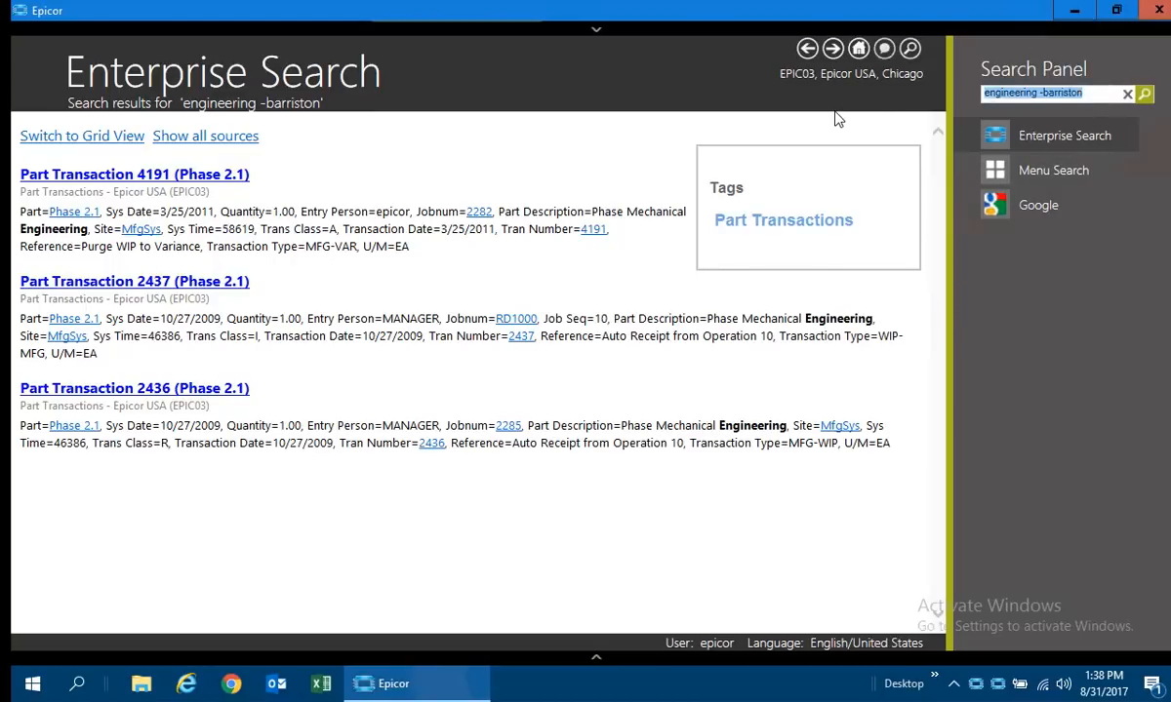
pyautogui.write('1')
pyautogui.press('BackSpace')
pyautogui.write('*')
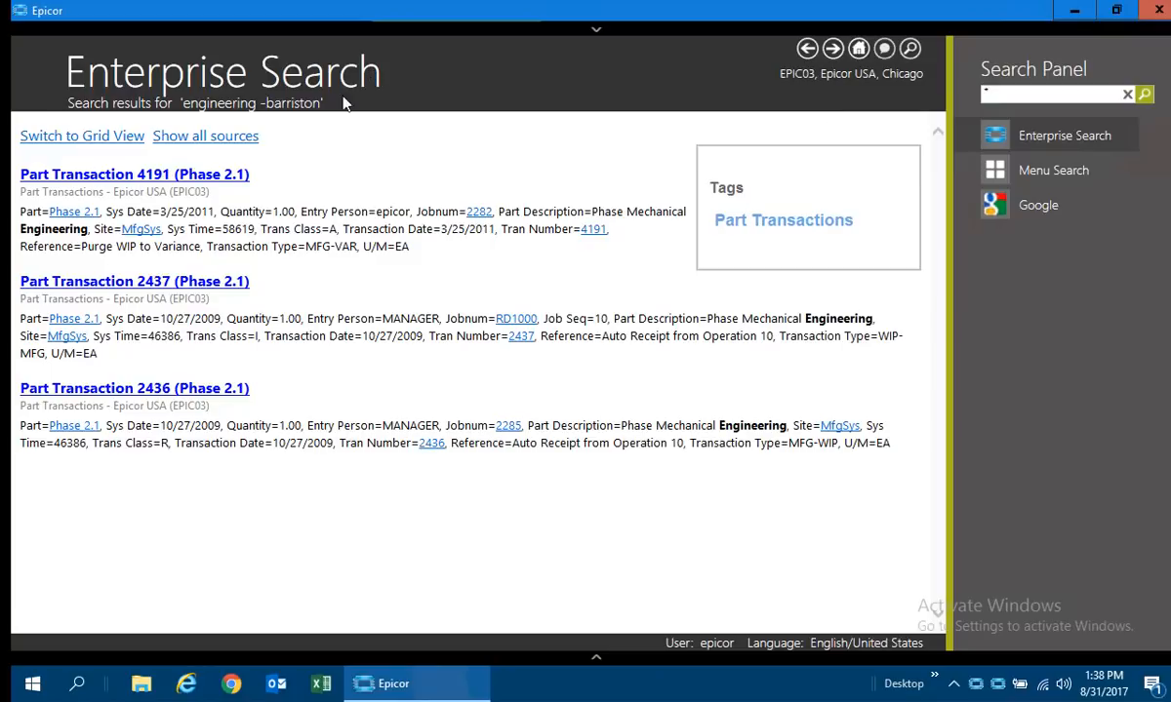
pyautogui.click(206, 134)
pyautogui.click(1001, 96)
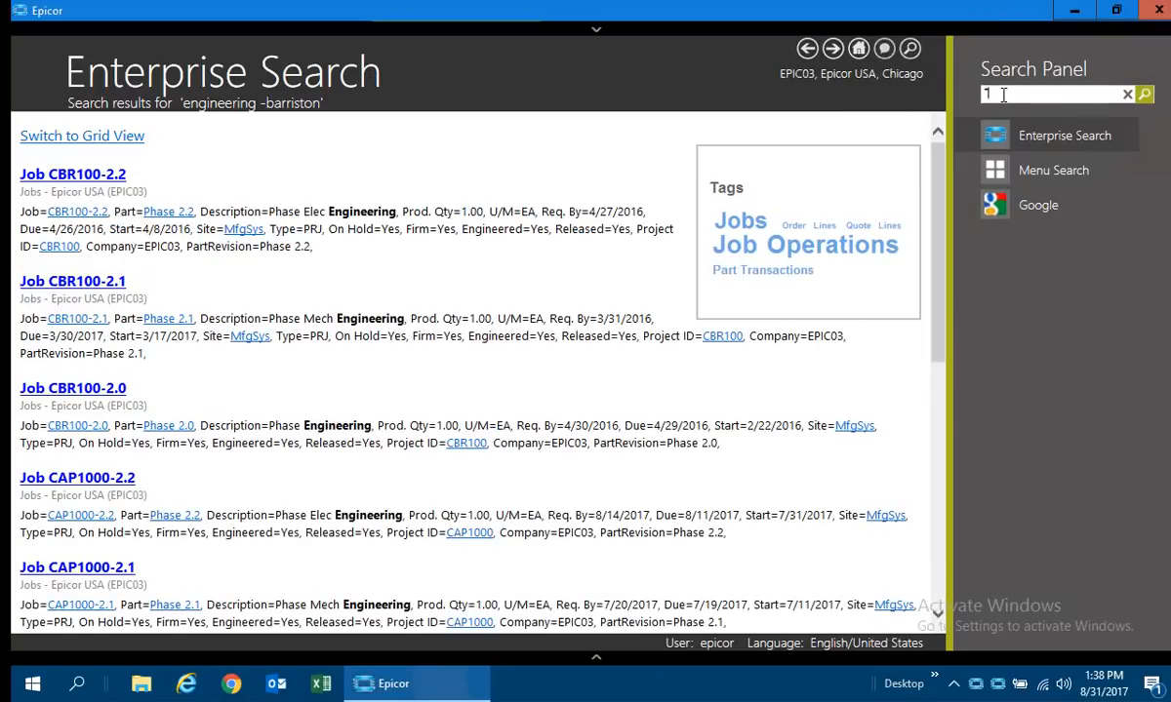
pyautogui.write('ring')
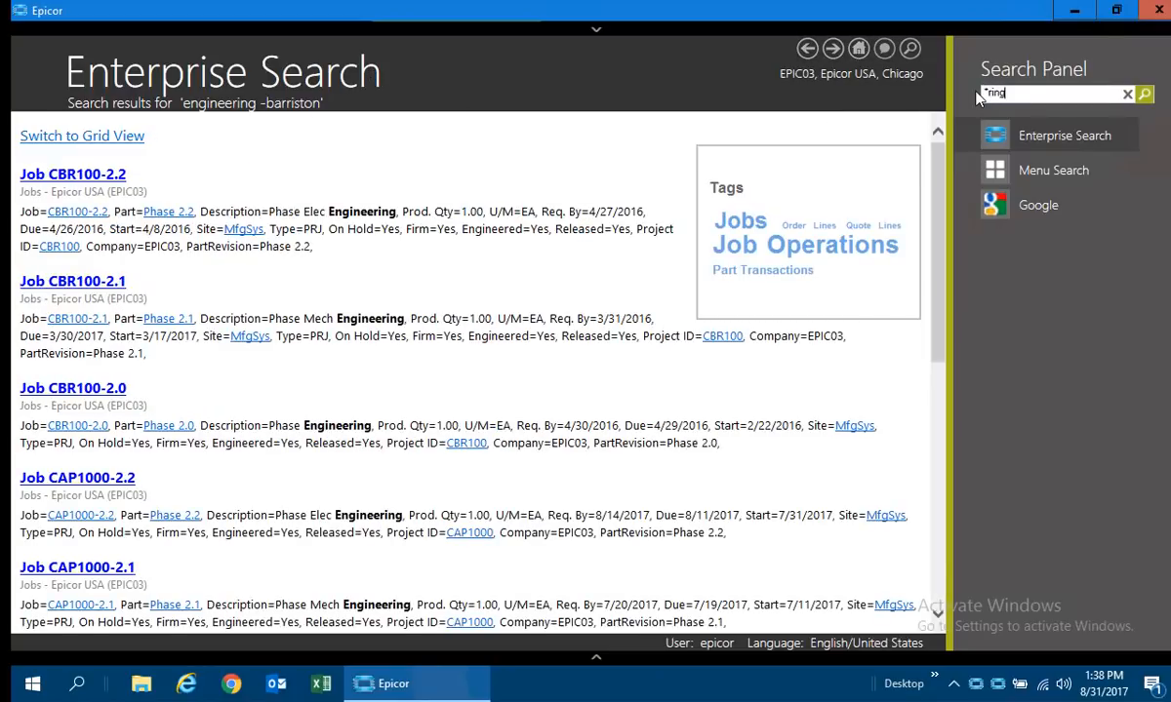
pyautogui.write('*')
pyautogui.press('Return')
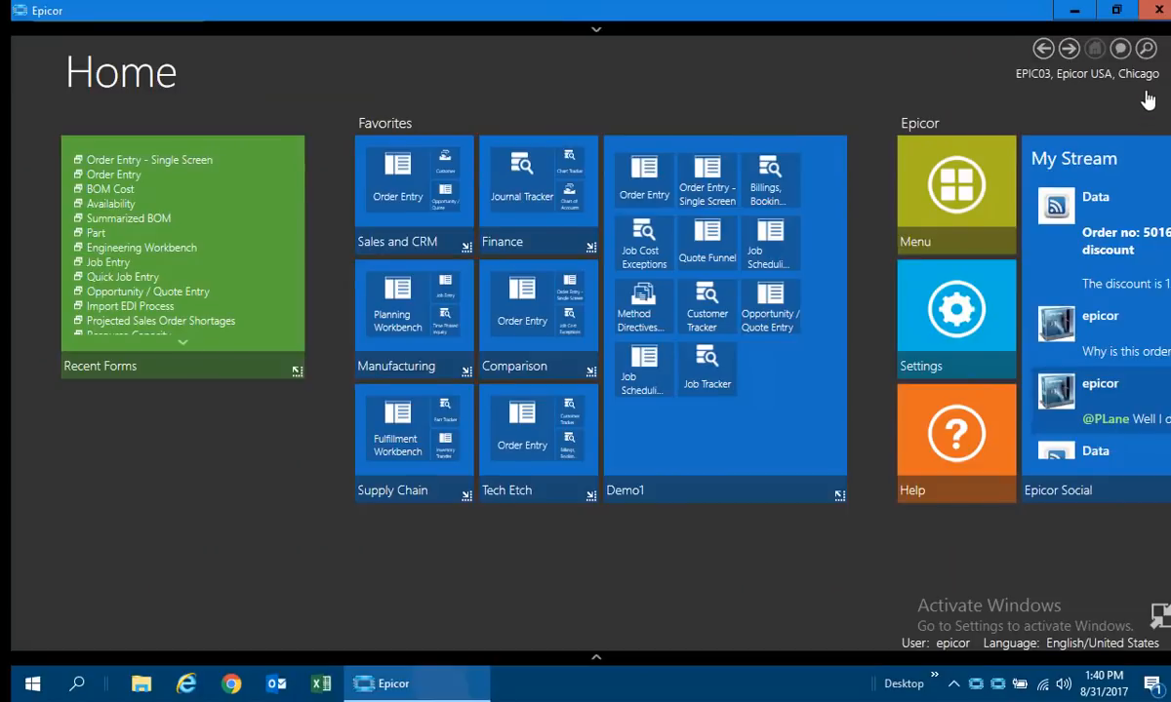
# Switch to Outlook and start a new email to the administrator contact with the subject "Here are your orders".
pyautogui.click(1073, 11)
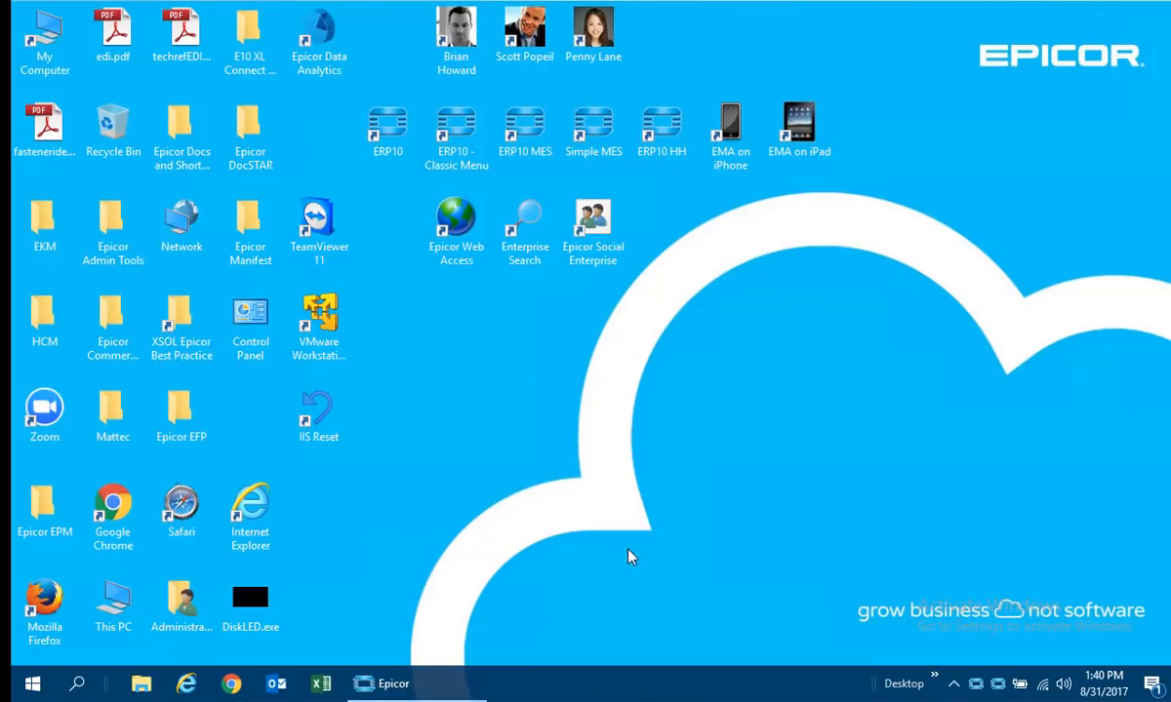
pyautogui.click(276, 687)
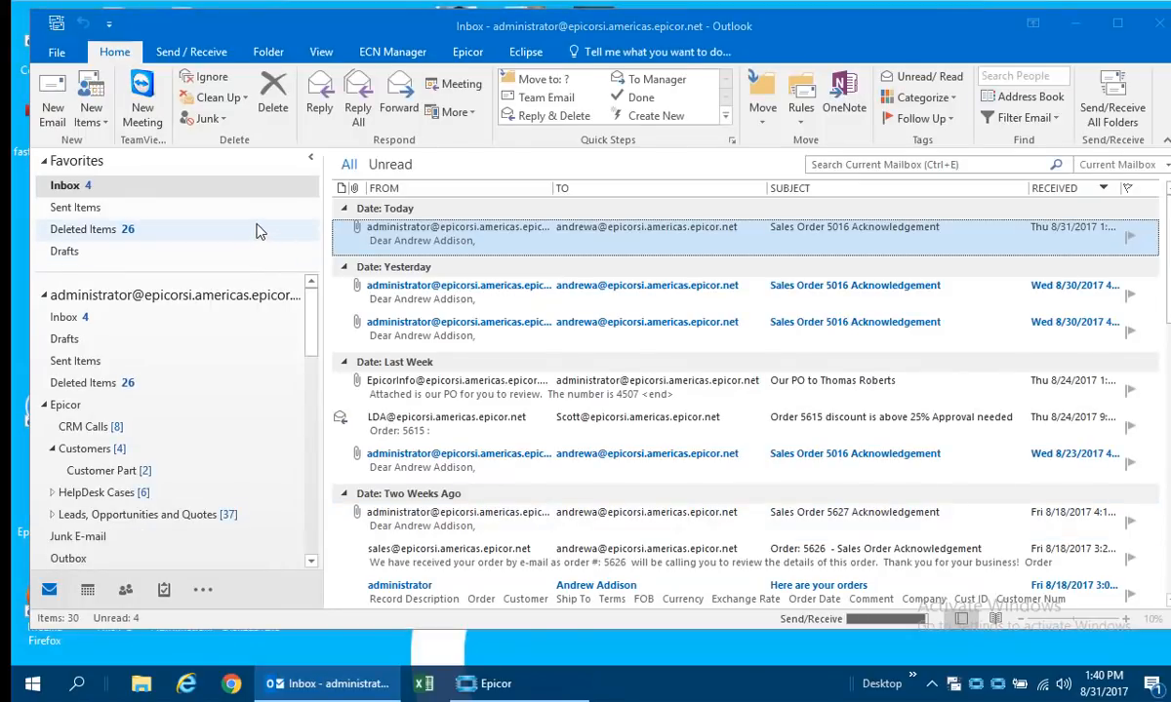
pyautogui.click(46, 108)
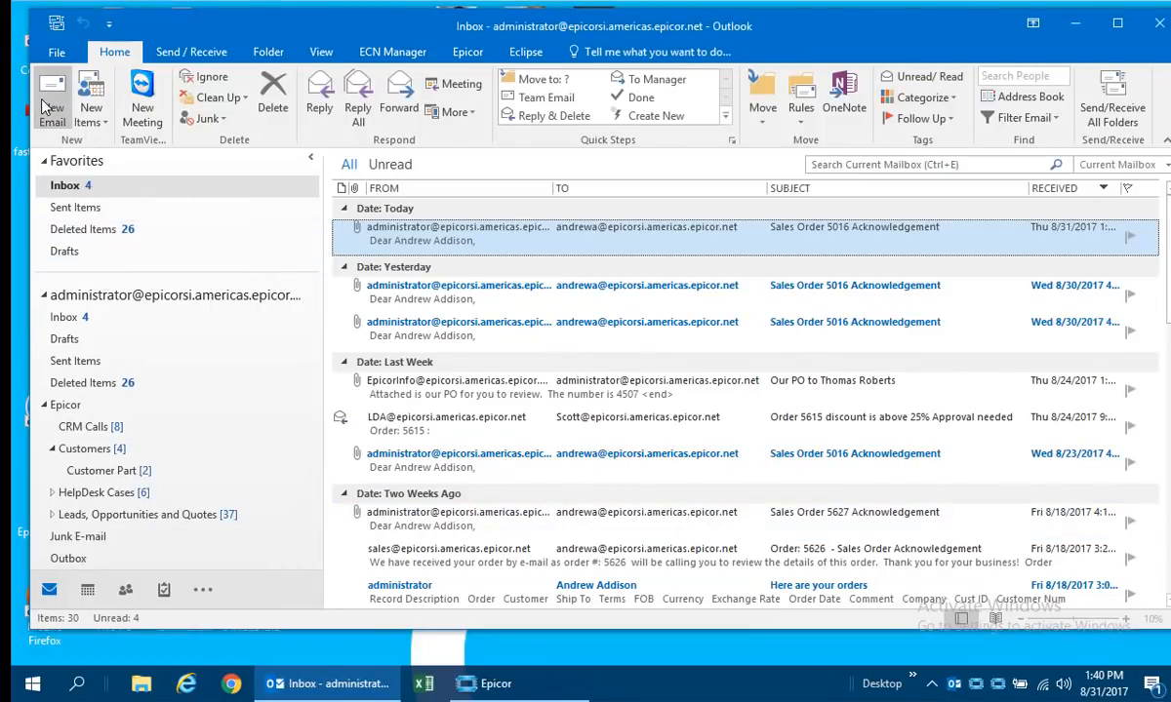
pyautogui.write('ad')
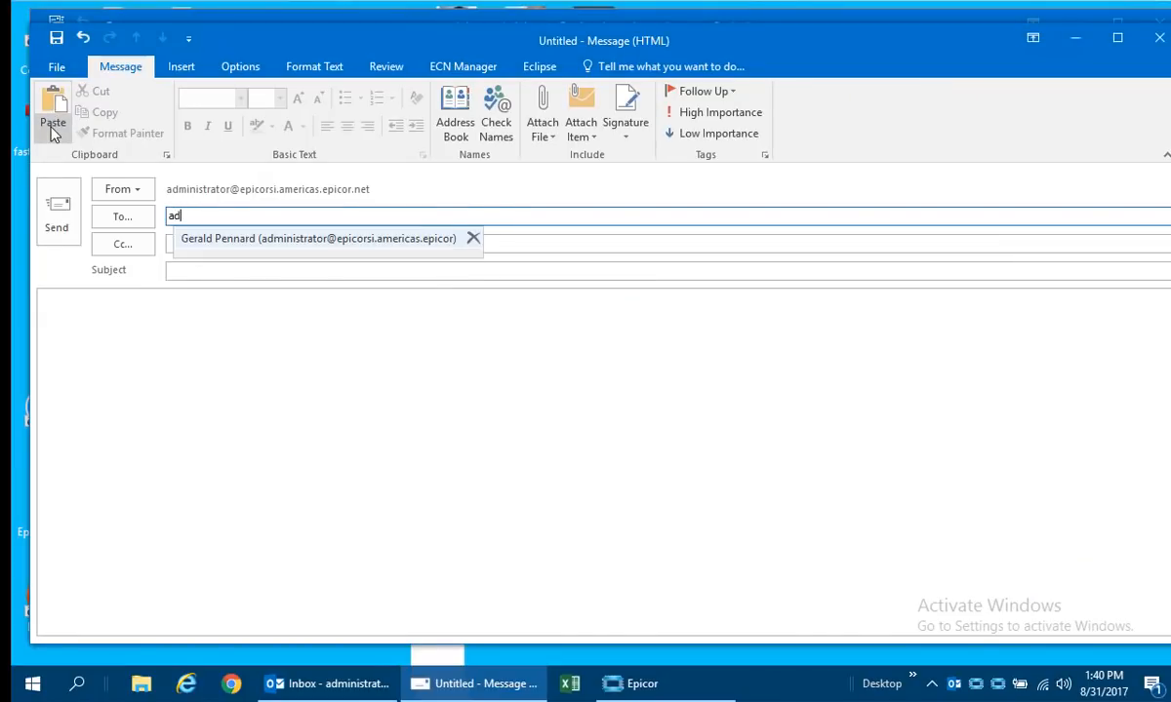
pyautogui.press('Return')
pyautogui.press('Tab')
pyautogui.press('Tab')
pyautogui.write('Here ar')
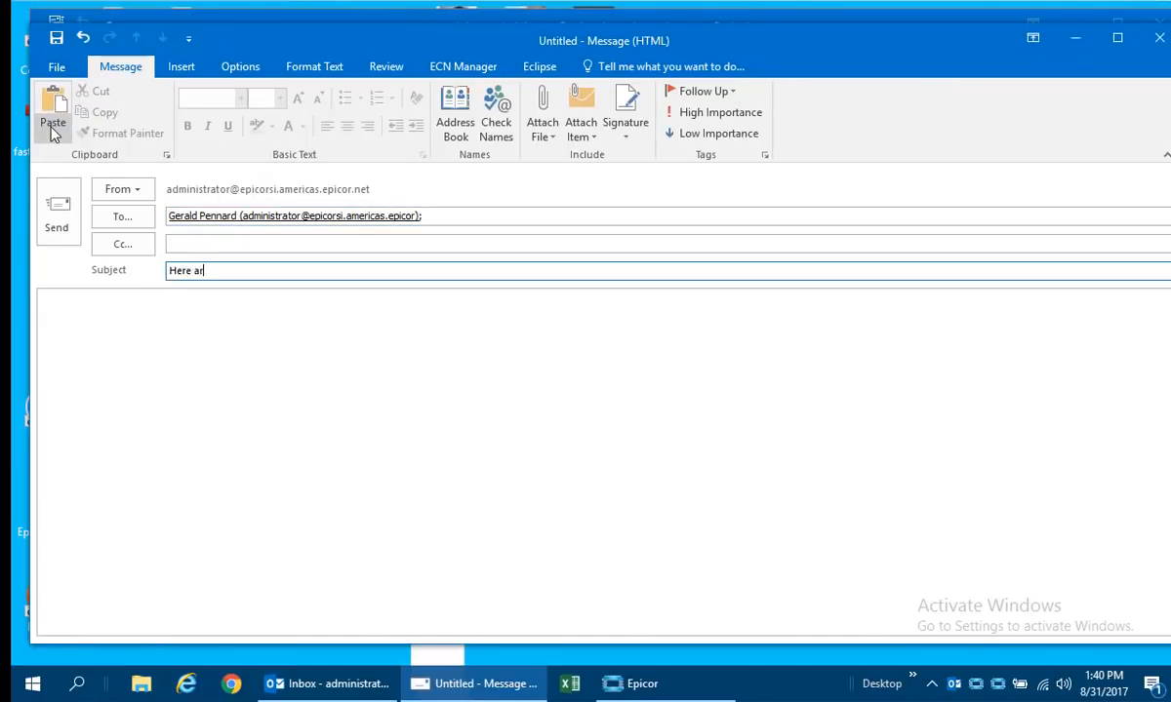
pyautogui.write('e your orders')
pyautogui.press('Tab')
# Write "Addison order" in the message body and run Epicor Enterprise Search Anywhere on that text.
pyautogui.write('ad')
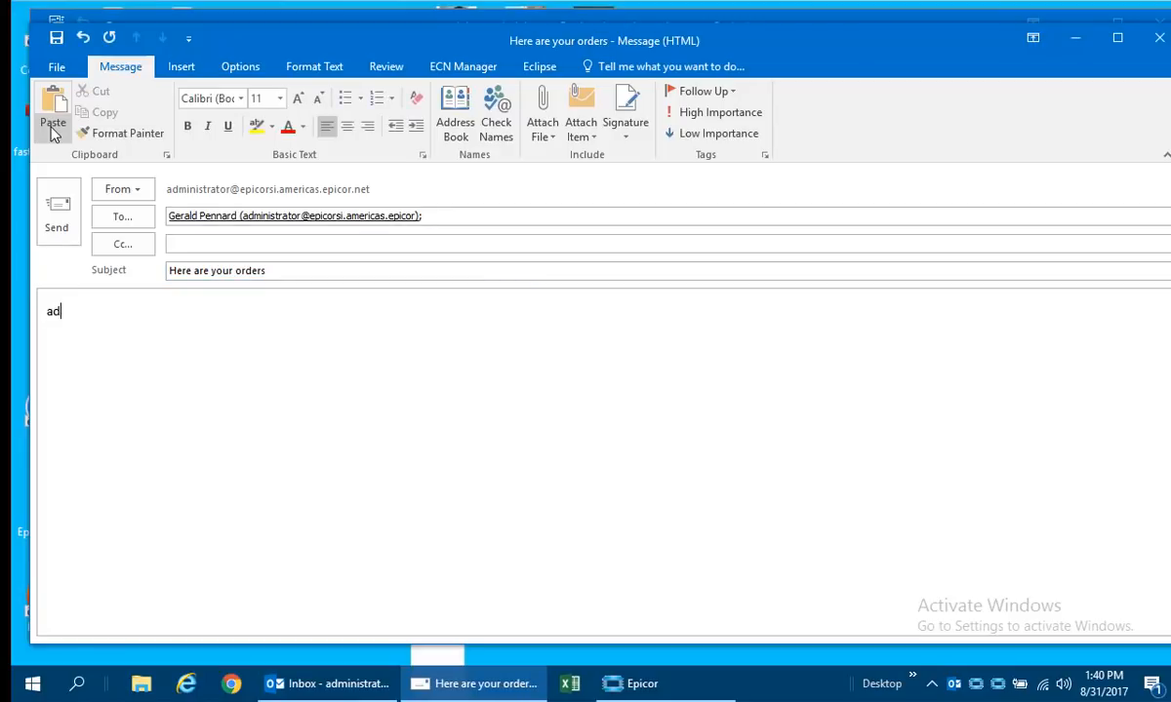
pyautogui.write('dison order')
pyautogui.hotkey('shift', 'Left')
pyautogui.hotkey('shift', 'Left')
pyautogui.hotkey('shift', 'Left')
pyautogui.hotkey('shift', 'Left')
pyautogui.hotkey('shift', 'Left')
pyautogui.hotkey('shift', 'Left')
pyautogui.hotkey('shift', 'Left')
pyautogui.hotkey('shift', 'Left')
pyautogui.hotkey('shift', 'Left')
pyautogui.hotkey('shift', 'Left')
pyautogui.hotkey('shift', 'Left')
pyautogui.hotkey('shift', 'Left')
pyautogui.hotkey('shift', 'Left')
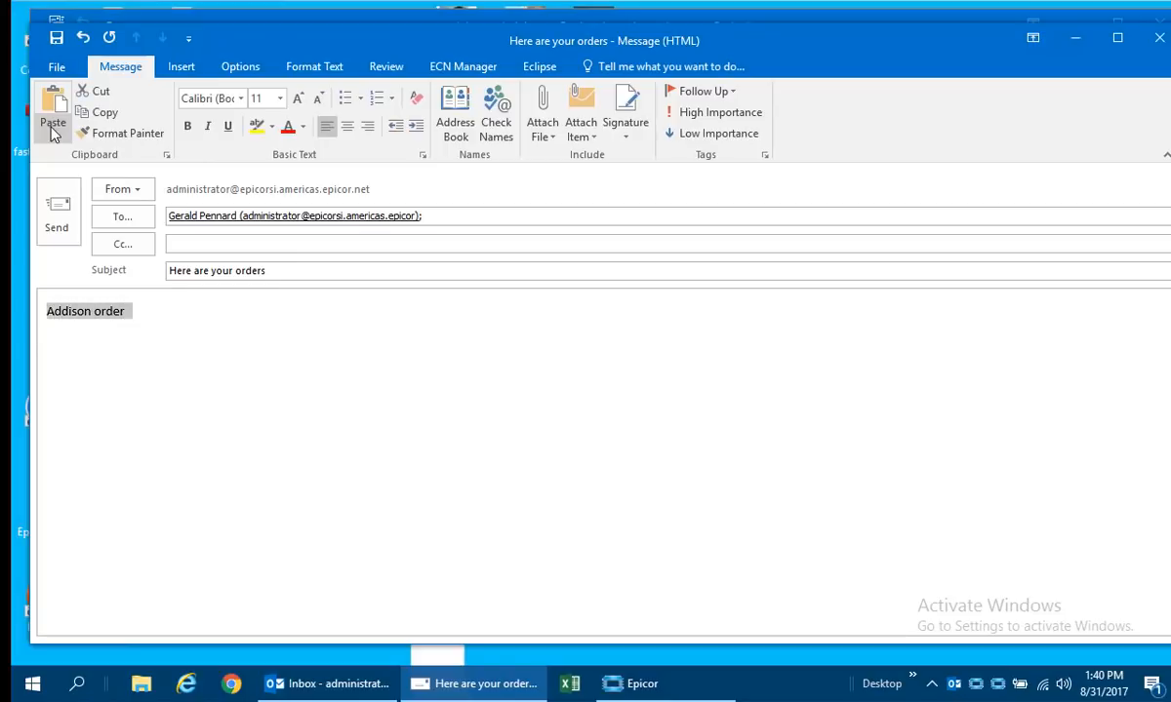
pyautogui.hotkey('ctrl', 'shift', 'e')
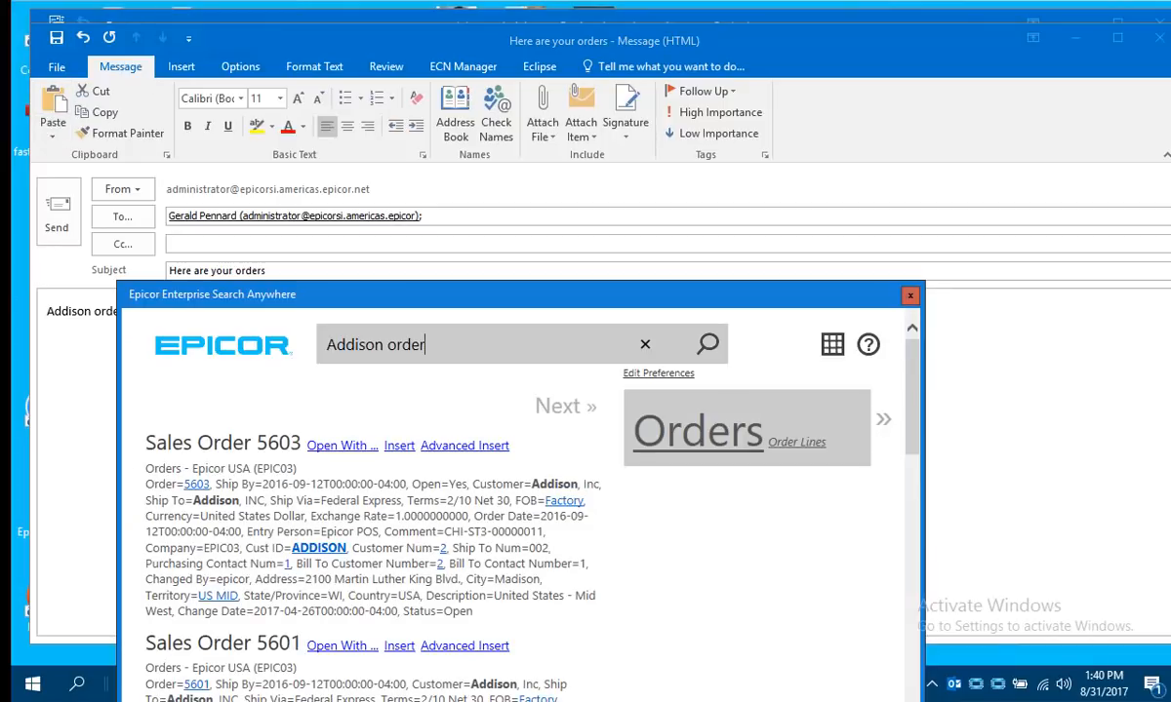
# Move the search window clear of the message body, and view the matching orders as a grid before returning to the list.
pyautogui.moveTo(327, 303); pyautogui.dragTo(403, 78)
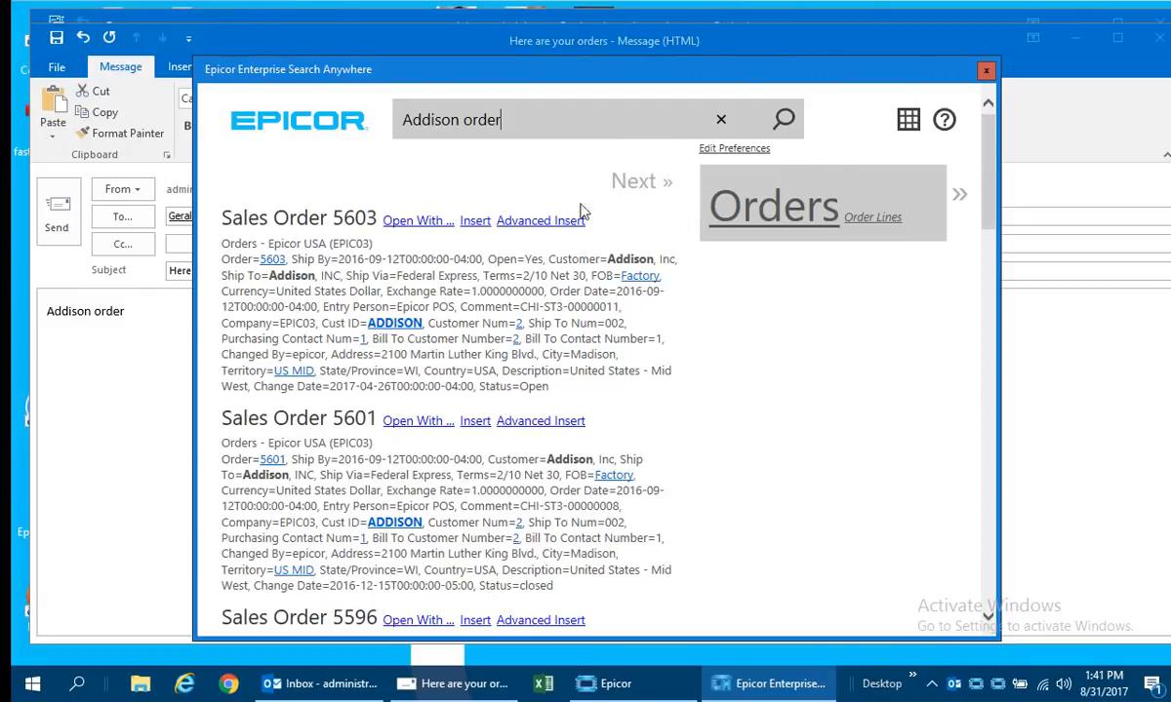
pyautogui.click(909, 119)
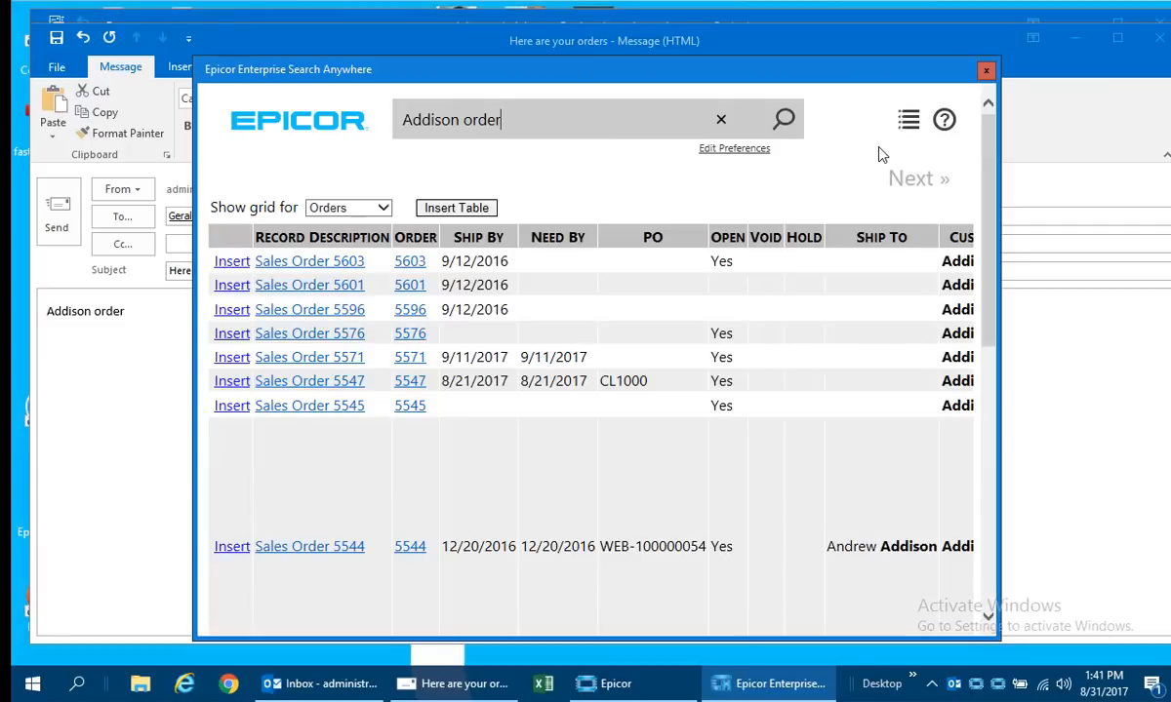
pyautogui.click(907, 122)
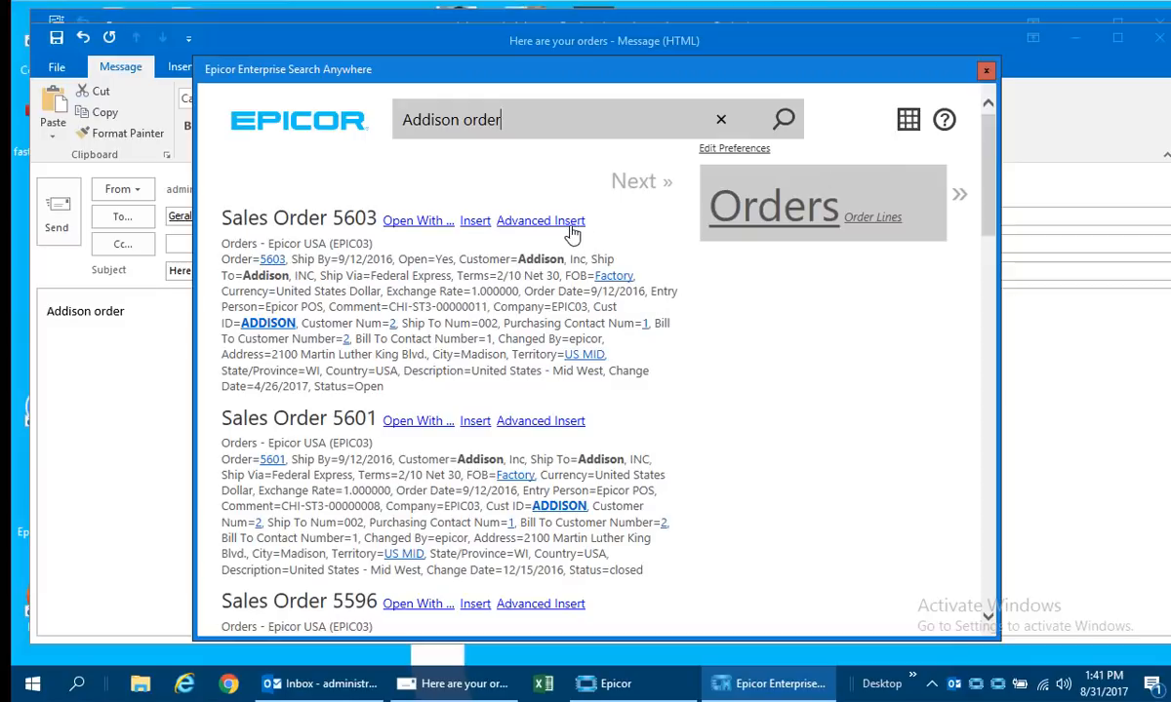
# Insert all matching orders into the email as a table with only the Order, Ship By, Open, Ship To, Ship Via and Terms columns.
pyautogui.click(555, 223)
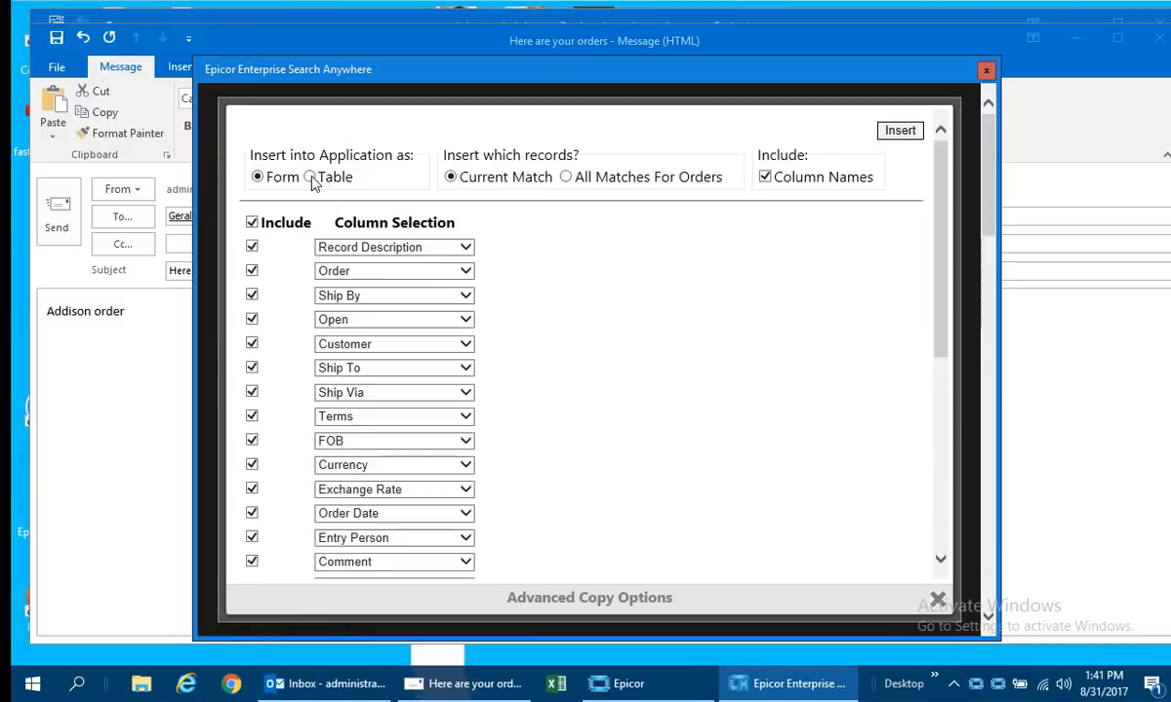
pyautogui.click(309, 177)
pyautogui.click(565, 177)
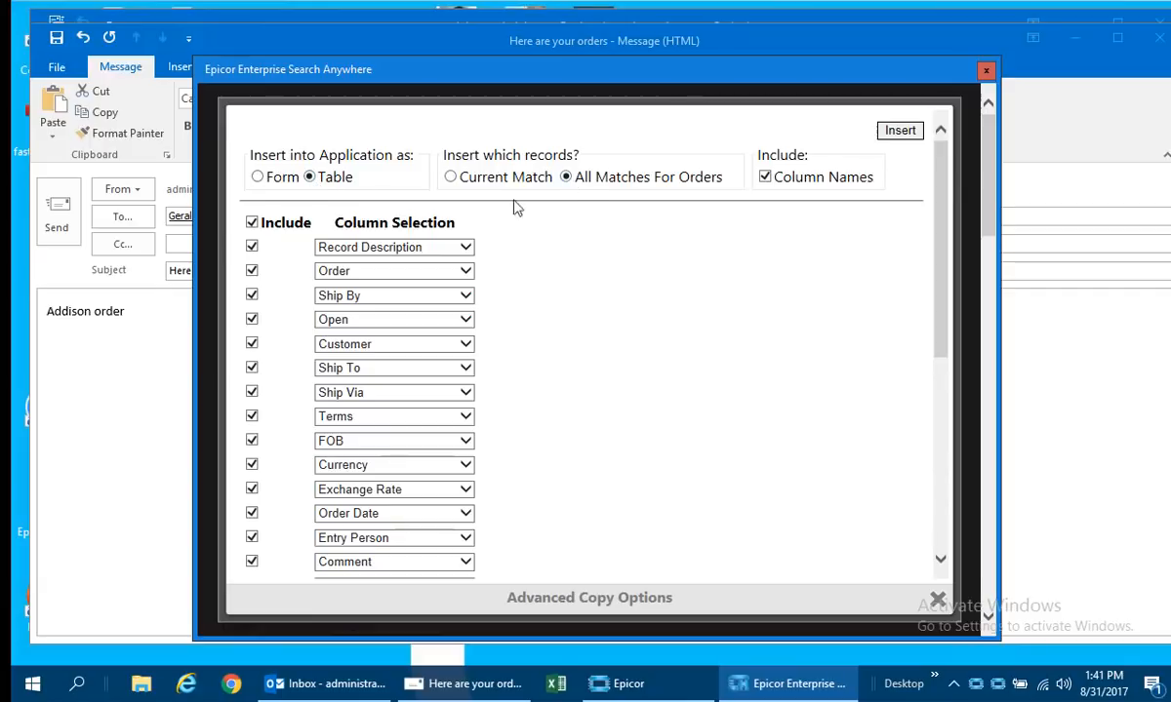
pyautogui.click(252, 222)
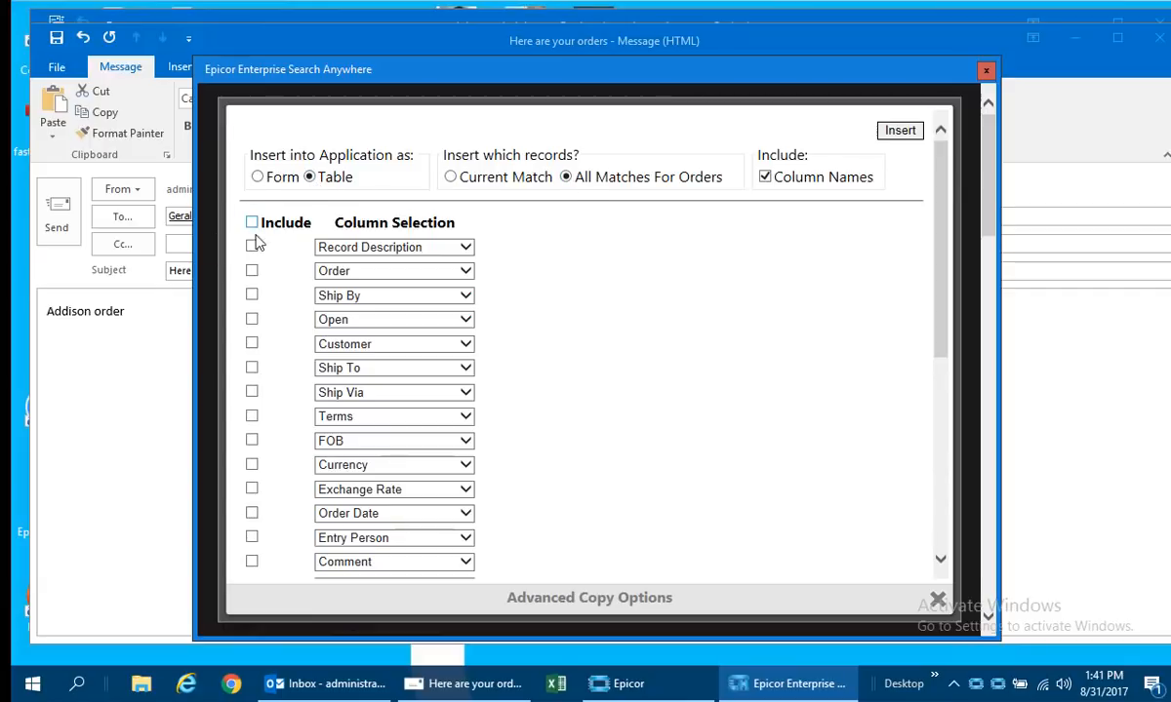
pyautogui.click(252, 295)
pyautogui.click(252, 319)
pyautogui.click(252, 368)
pyautogui.click(252, 392)
pyautogui.click(252, 417)
pyautogui.click(899, 131)
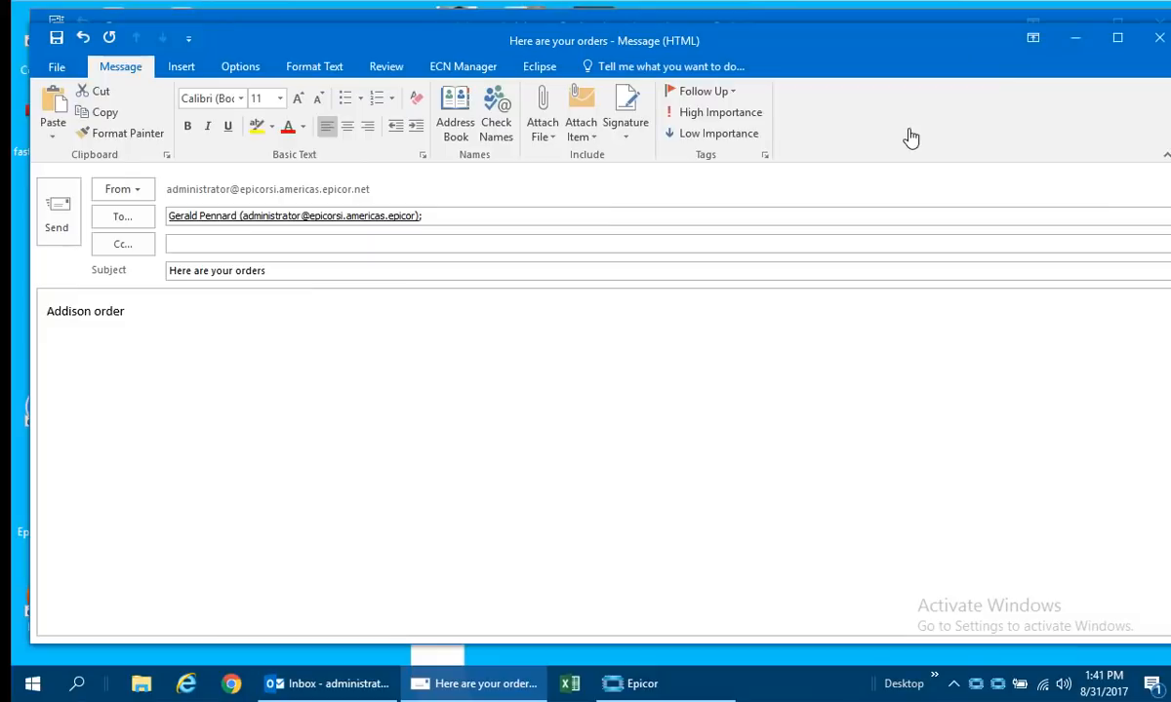
# Review the inserted orders table and close the email without saving it.
pyautogui.scroll(20, 549, 415)
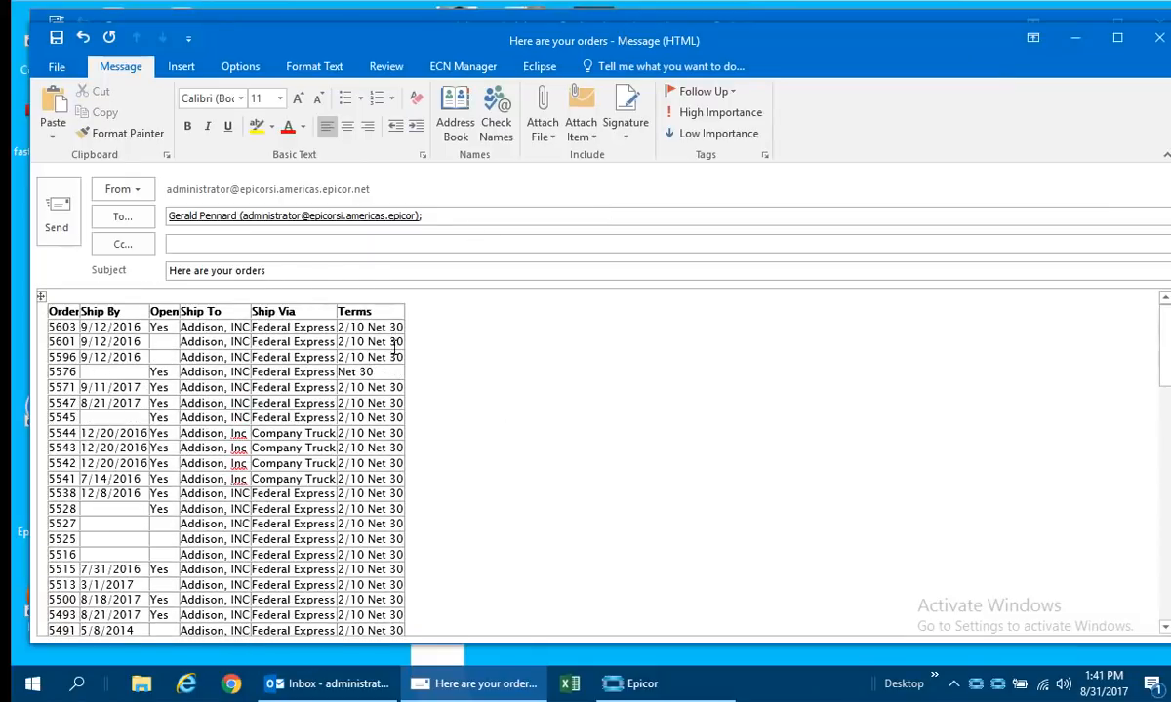
pyautogui.doubleClick(393, 497)
pyautogui.click(1159, 38)
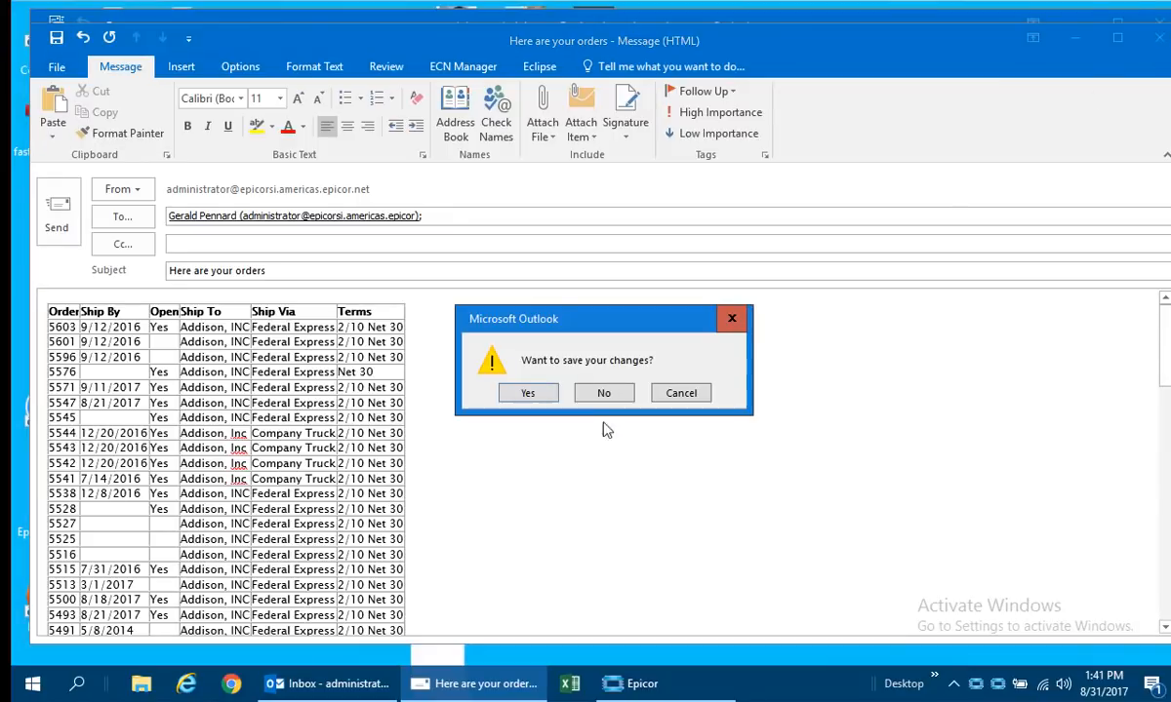
pyautogui.click(597, 392)
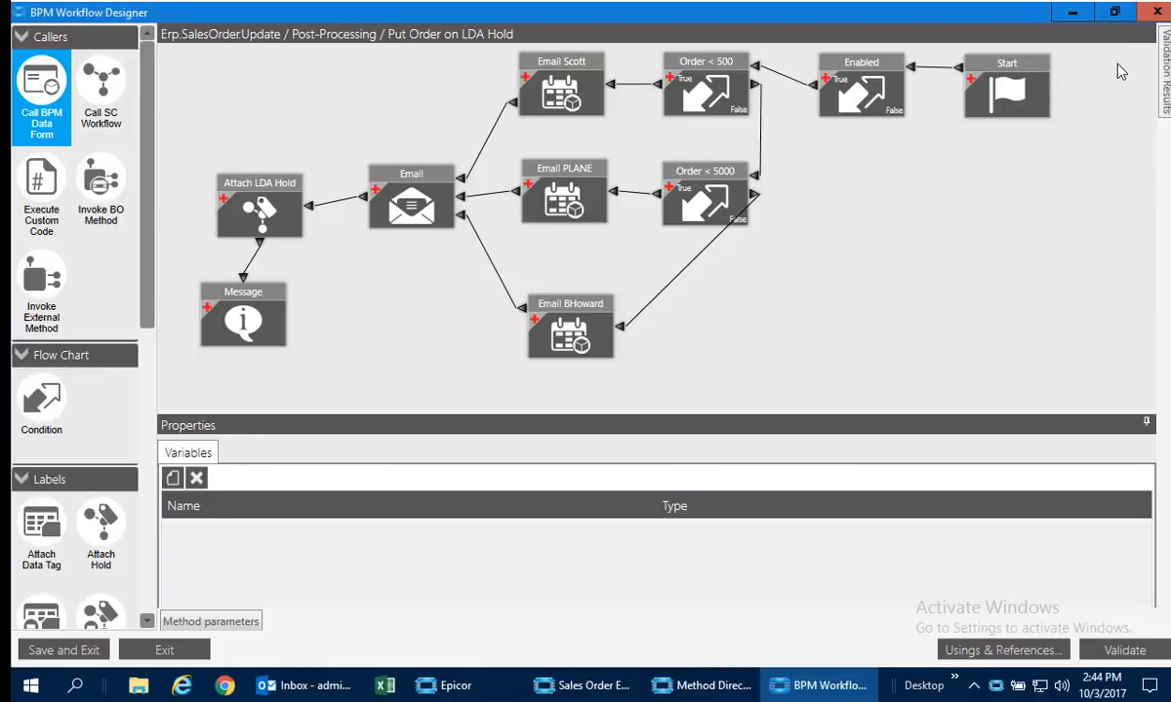
# Put away the BPM workflow and Method Directives windows, and set the Dalton sales order's discount to 12%.
pyautogui.click(1074, 13)
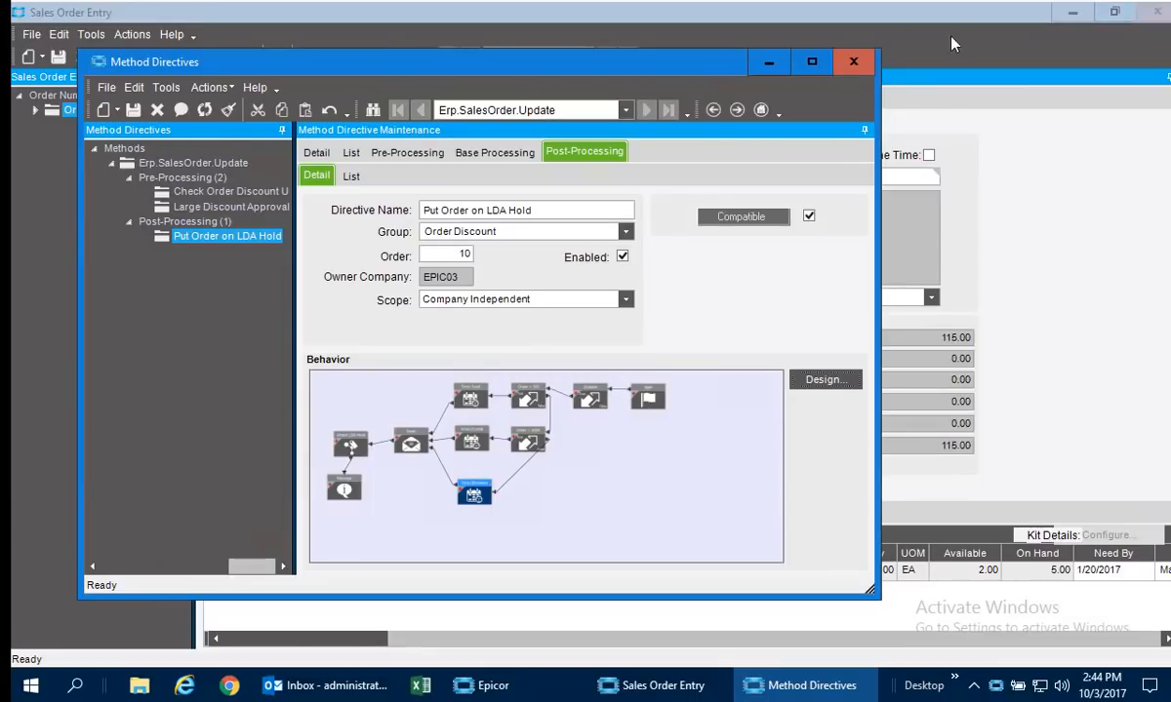
pyautogui.click(852, 60)
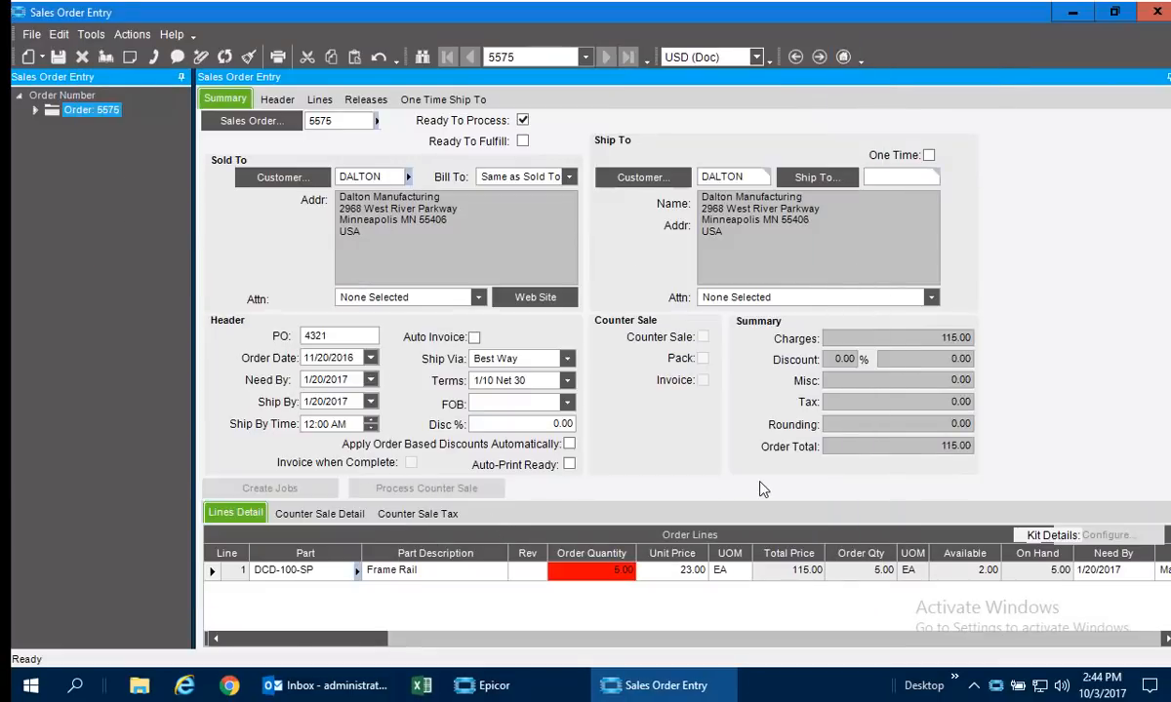
pyautogui.click(508, 426)
pyautogui.write('12')
pyautogui.press('Tab')
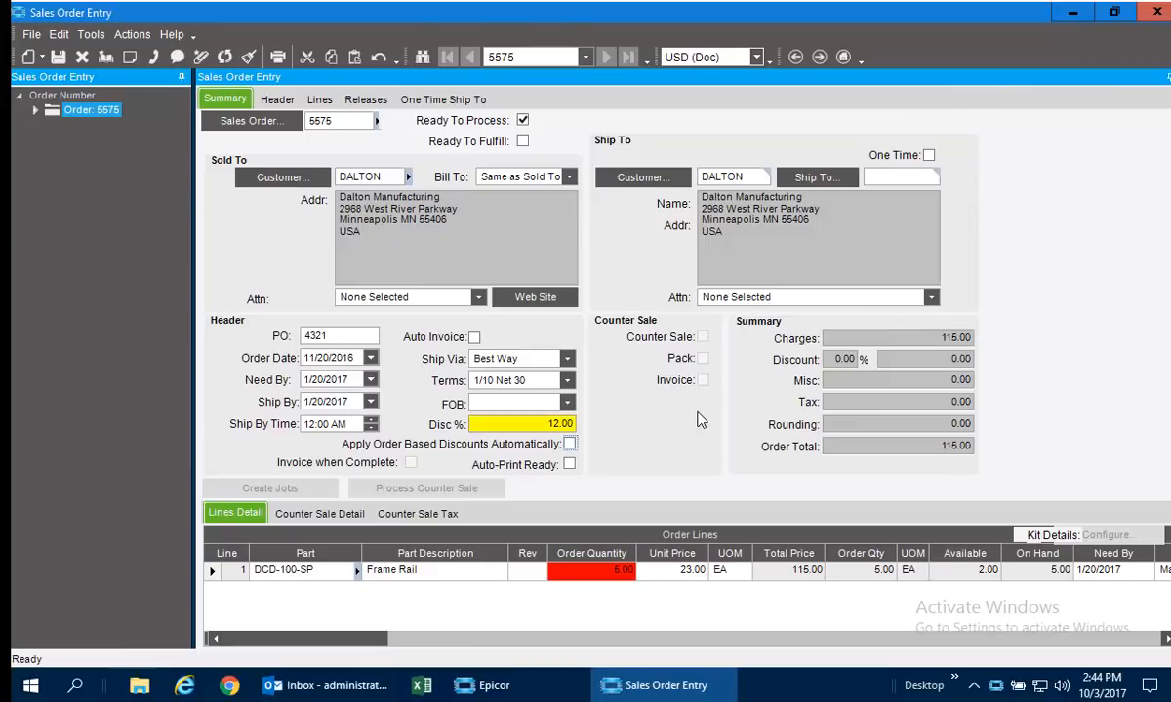
# Raise the sales order's discount to 30% and acknowledge the warning message.
pyautogui.click(556, 426)
pyautogui.write('30')
pyautogui.press('Tab')
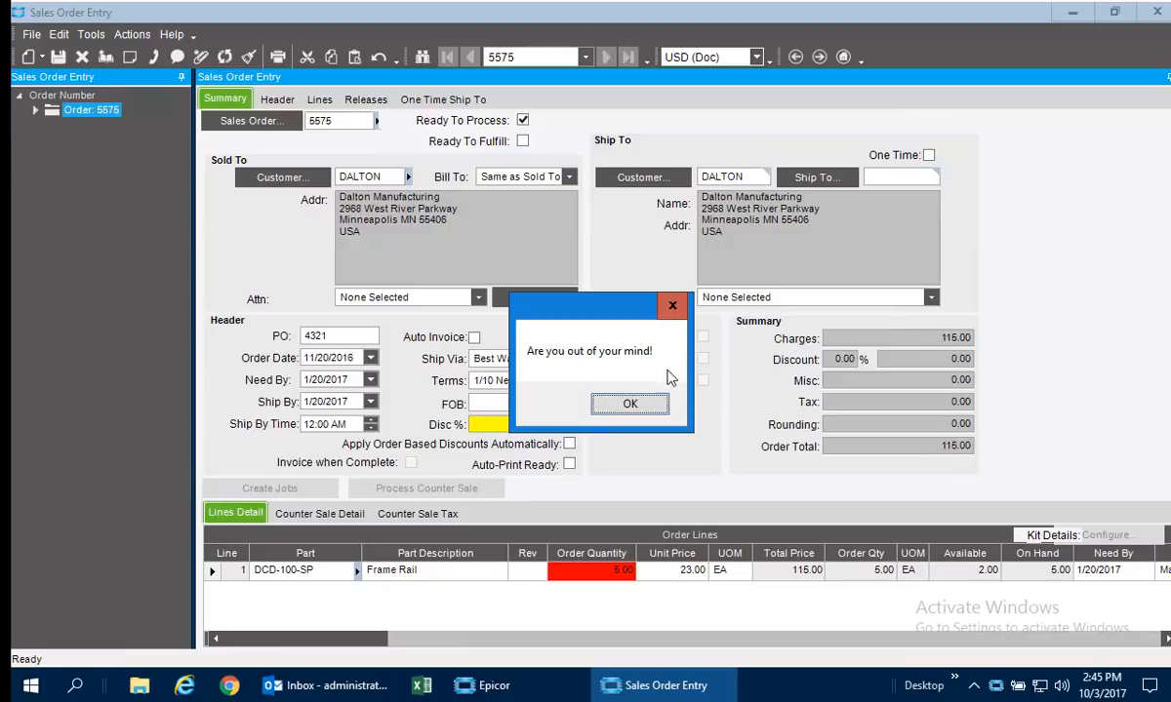
pyautogui.click(629, 404)
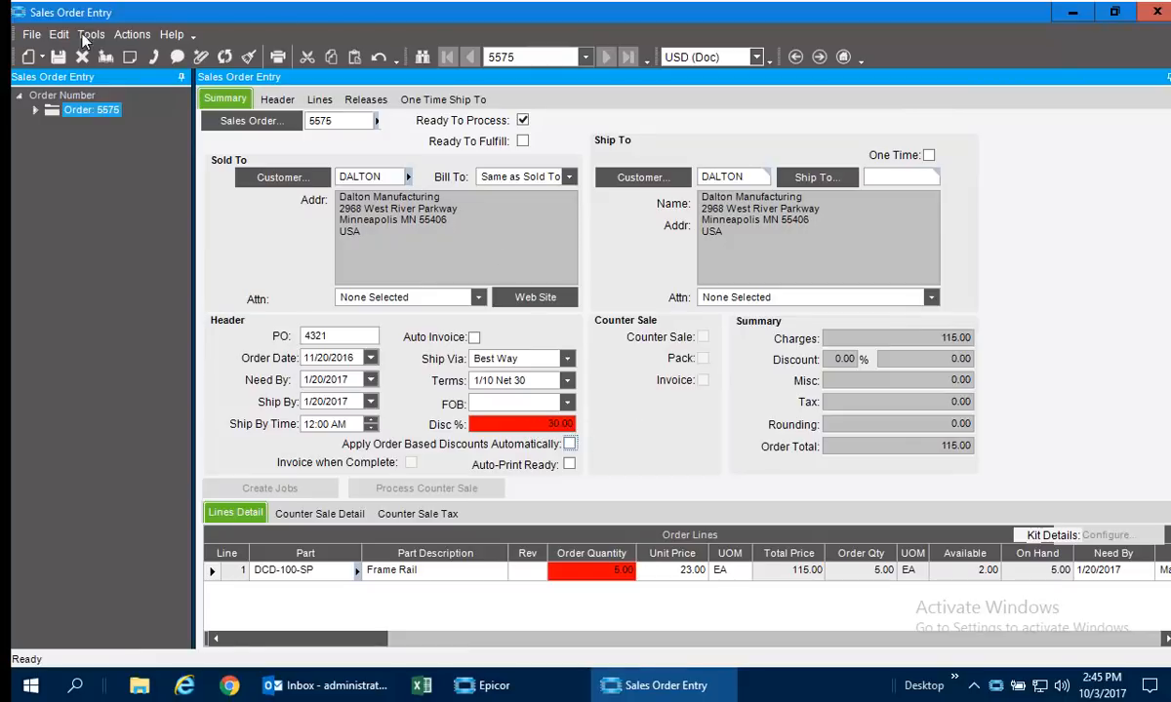
# Save the order, submit its discount approval request with the reason "I need to make monthly quota", and decline applying the discount to the lines.
pyautogui.click(57, 58)
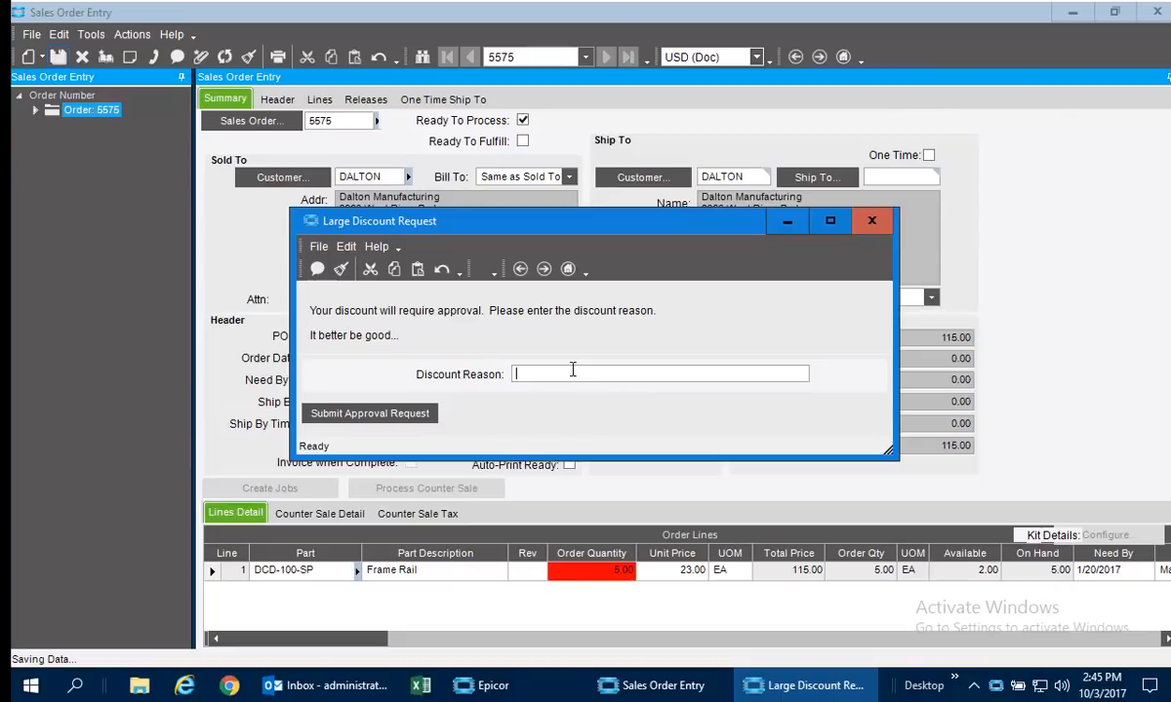
pyautogui.write('I need to make monthly quota')
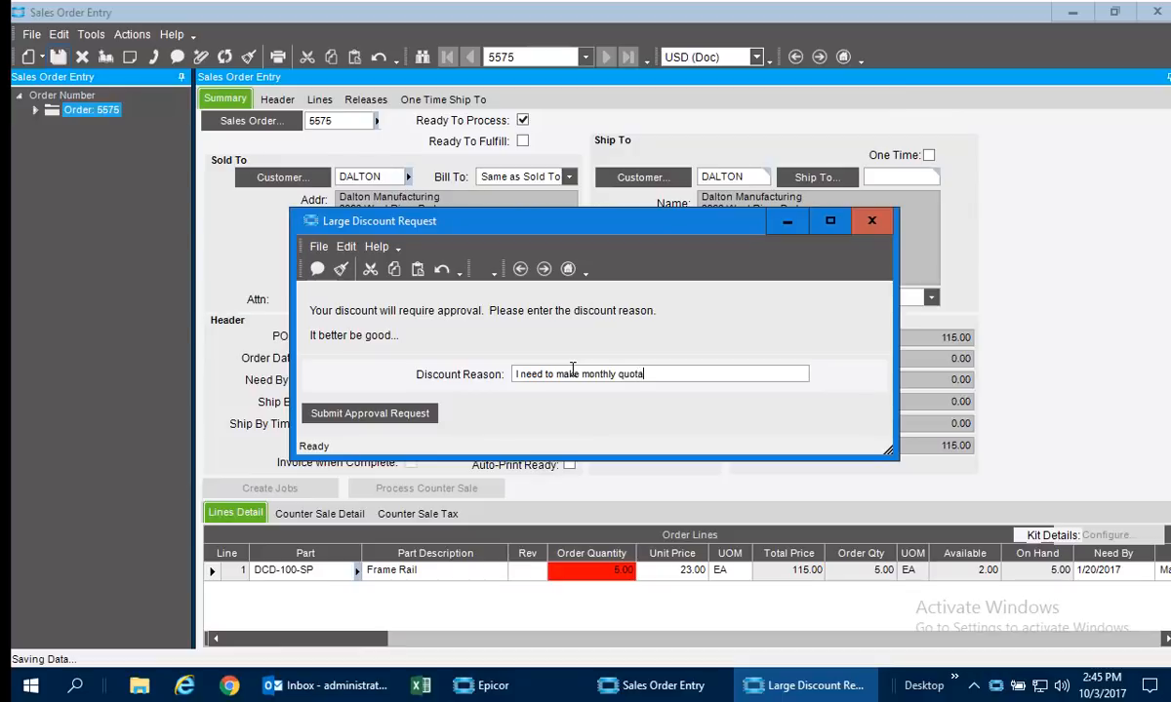
pyautogui.click(376, 412)
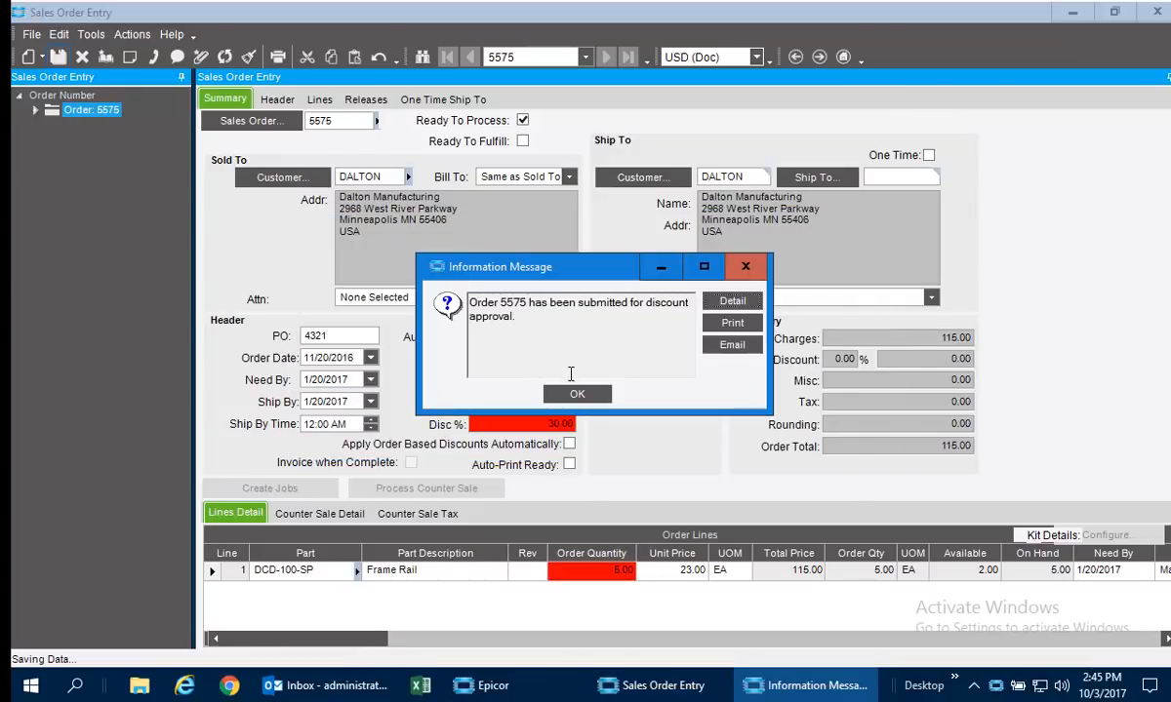
pyautogui.click(577, 394)
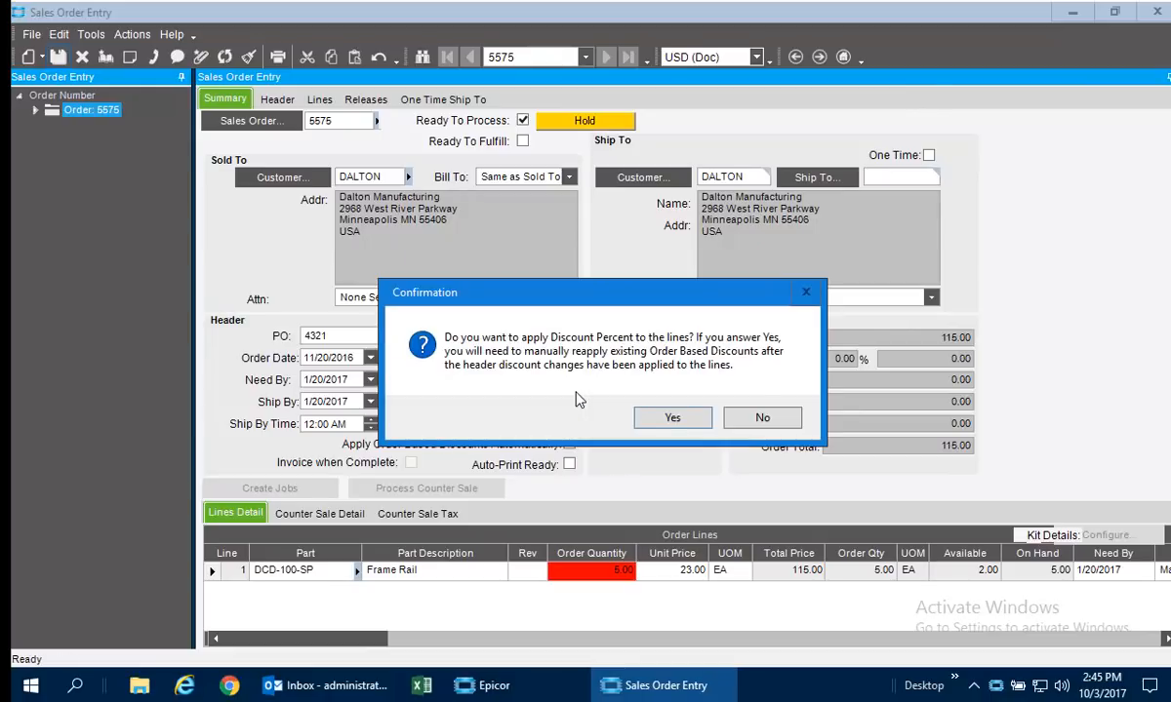
pyautogui.click(766, 416)
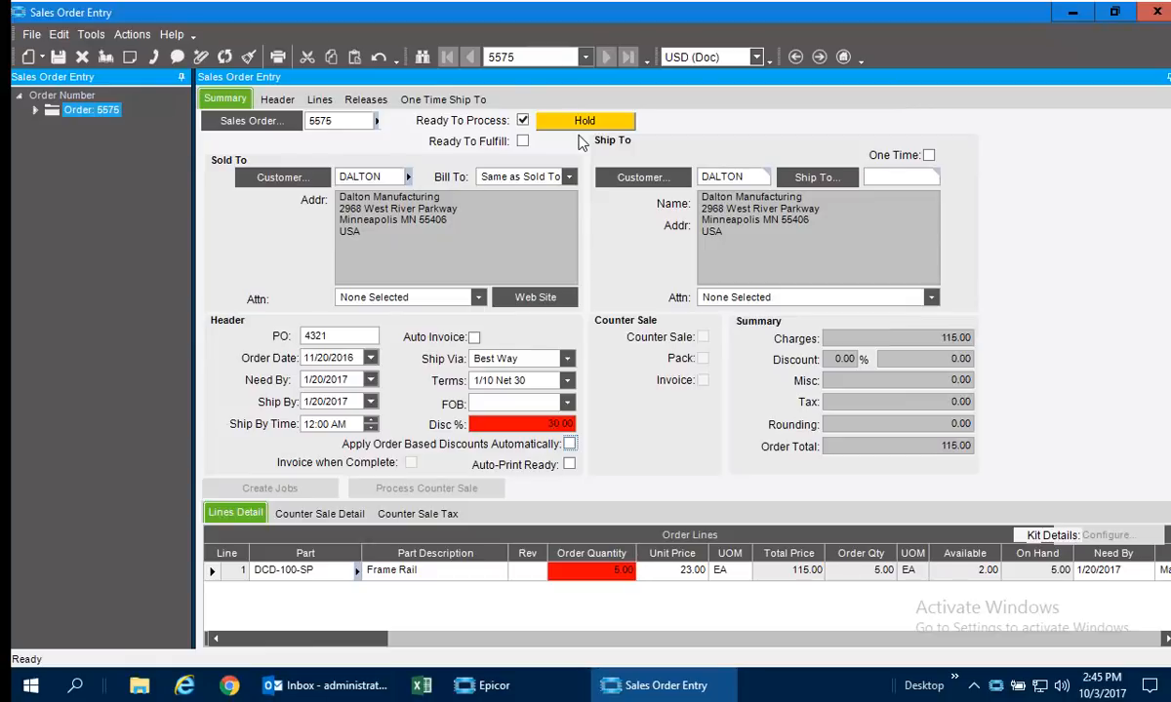
# Switch to Outlook, fetch new mail, and open the discount approval email for the submitted order.
pyautogui.click(314, 684)
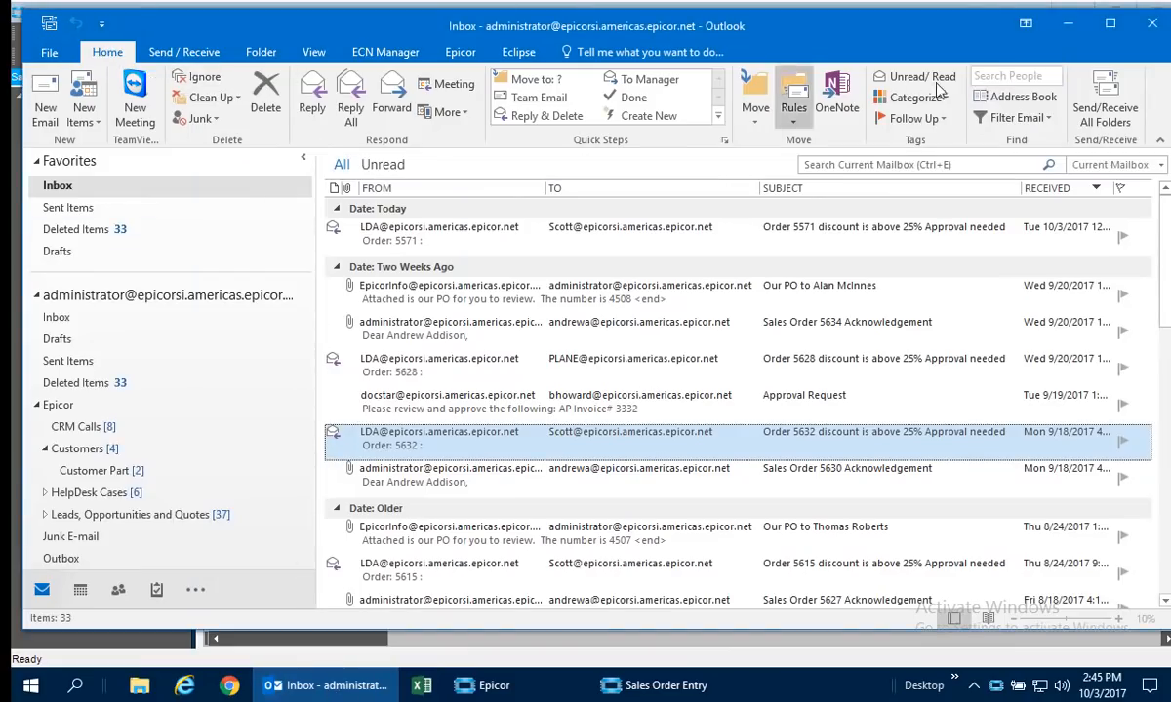
pyautogui.click(1105, 97)
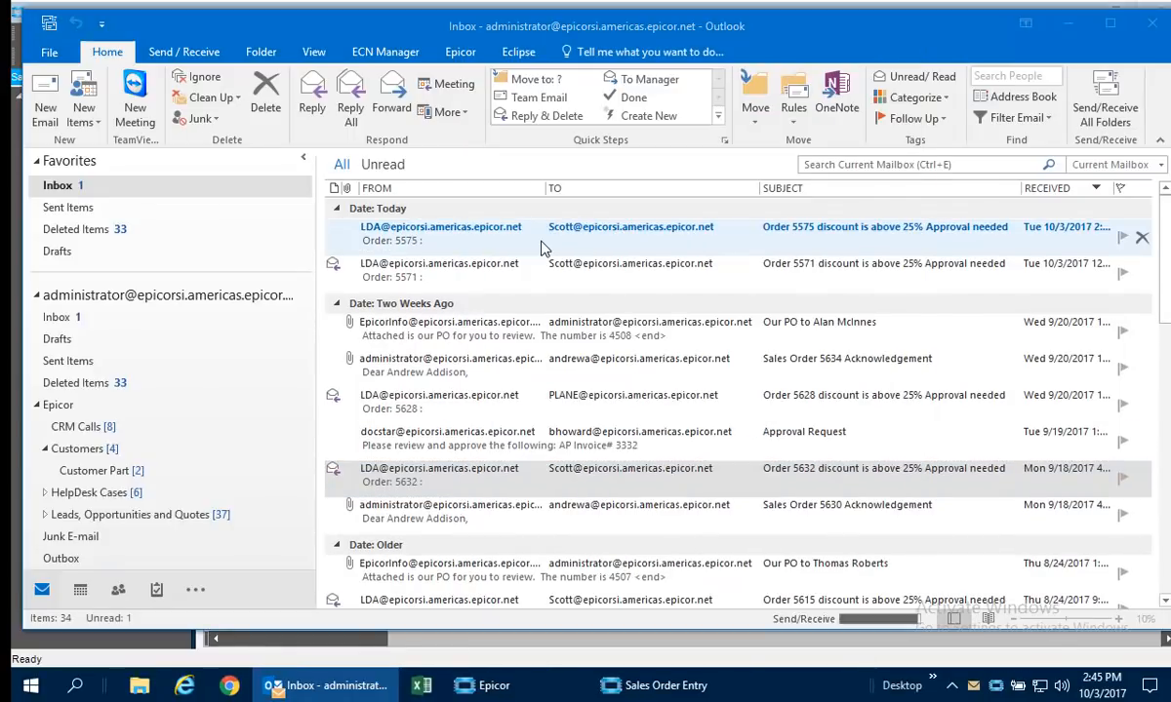
pyautogui.doubleClick(834, 245)
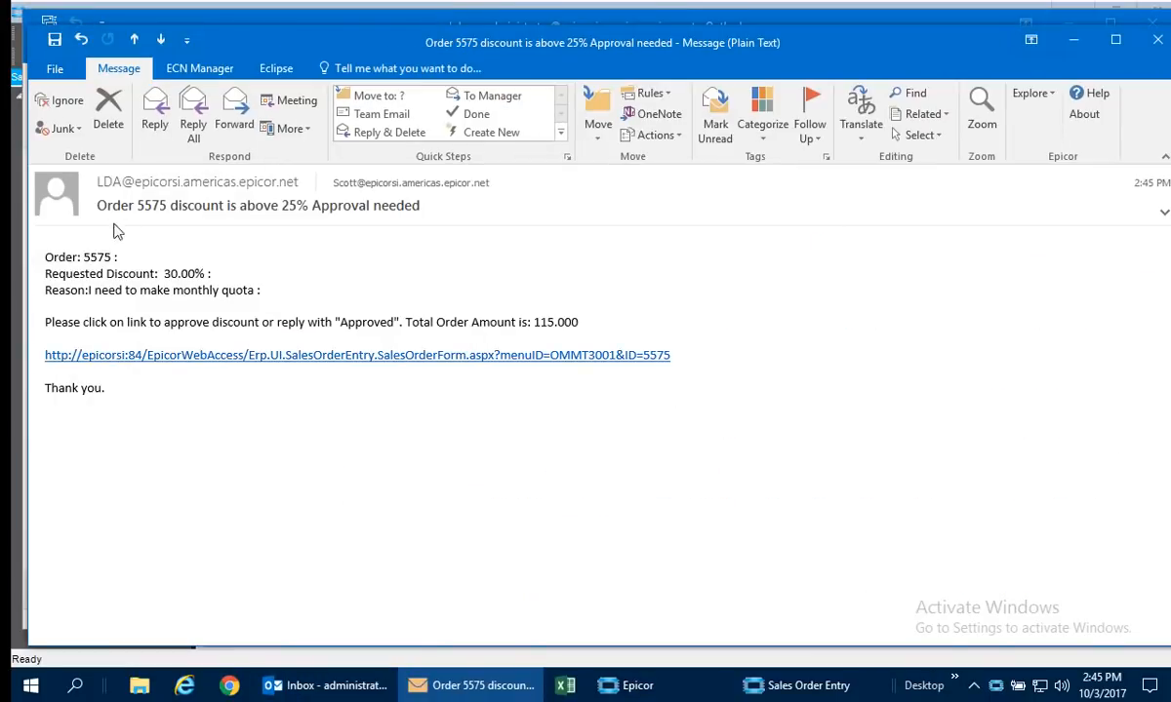
# Reply to the discount approval email with "Approved. But I'm only offering 23%", change the quoted requested discount to 23, and send it.
pyautogui.click(156, 115)
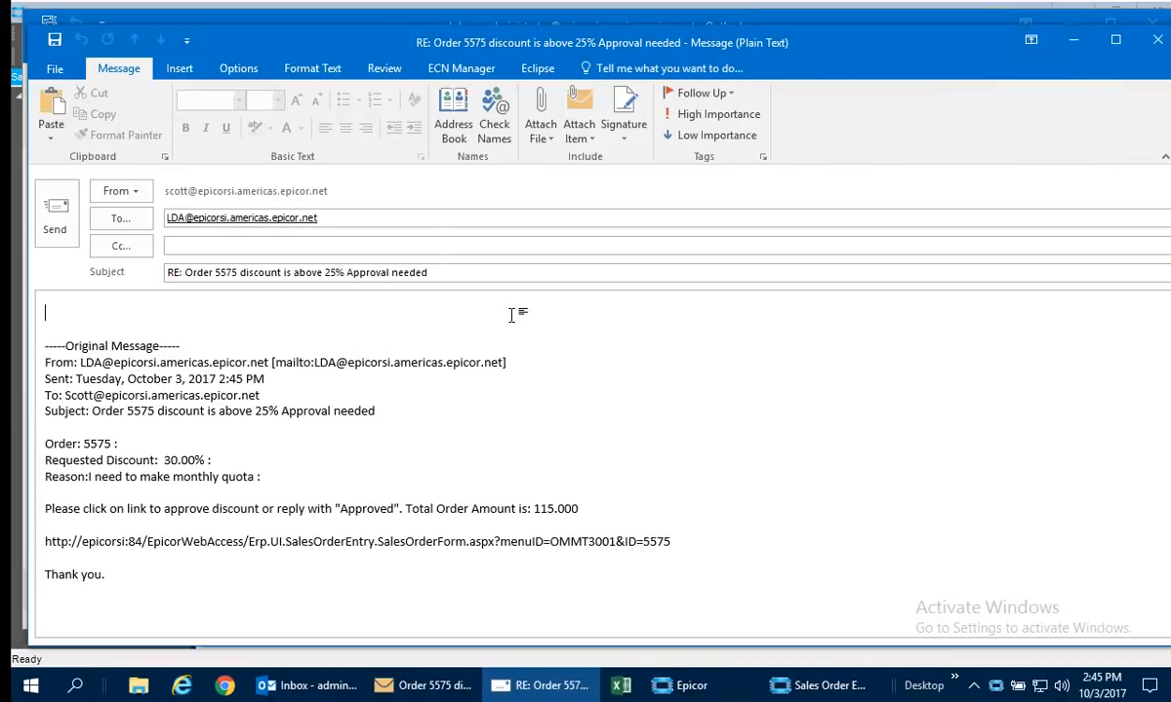
pyautogui.write('Approved')
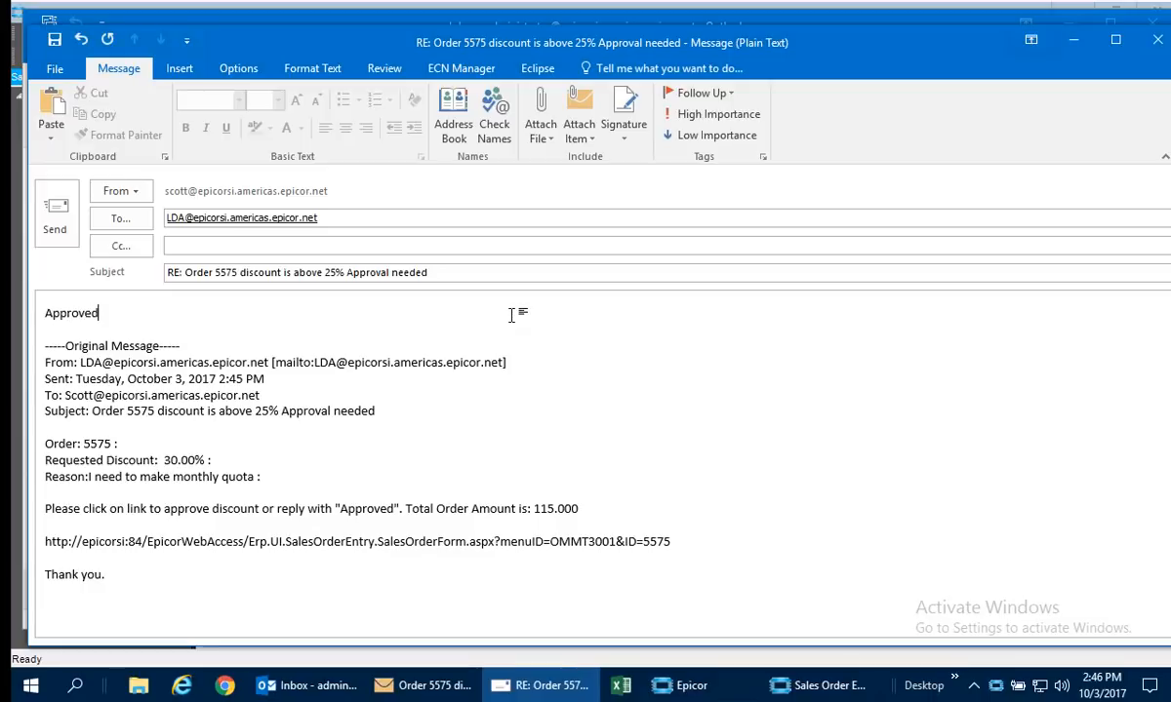
pyautogui.write(".  But I'm only offer")
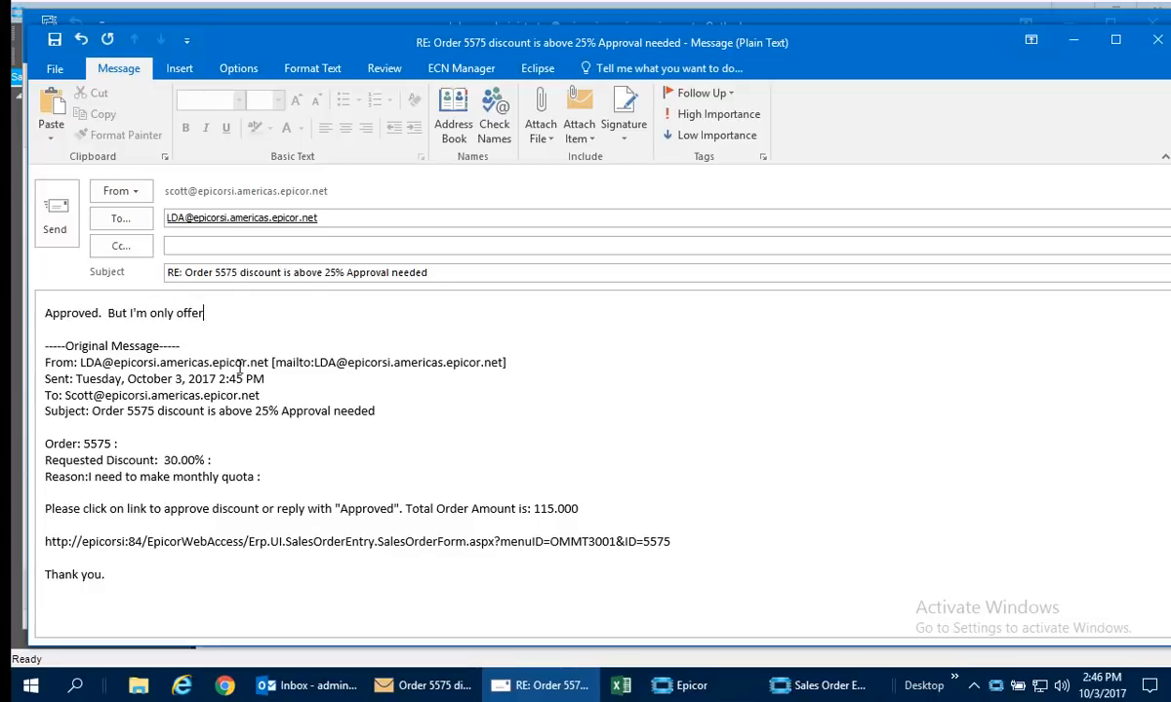
pyautogui.write('ing 23%')
pyautogui.click(177, 460)
pyautogui.press('BackSpace')
pyautogui.press('BackSpace')
pyautogui.write('23')
pyautogui.click(56, 222)
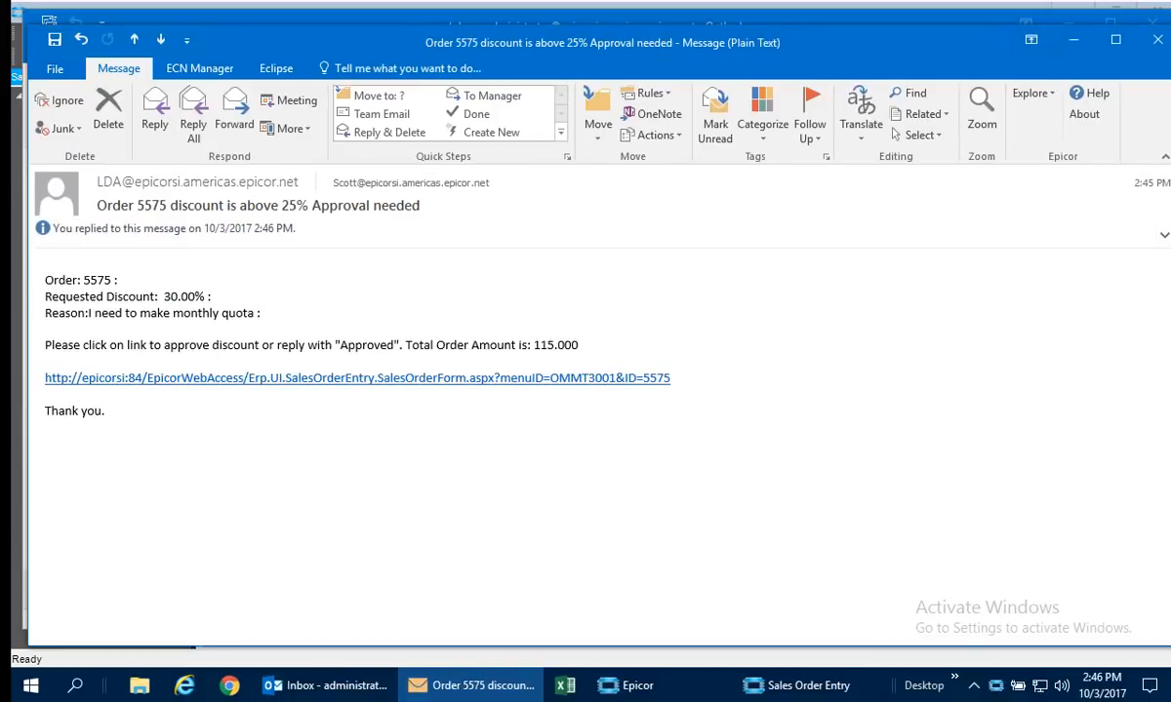
# Close the approval message, put Outlook away, and refresh the Dalton sales order in Sales Order Entry.
pyautogui.click(1157, 39)
pyautogui.click(1075, 111)
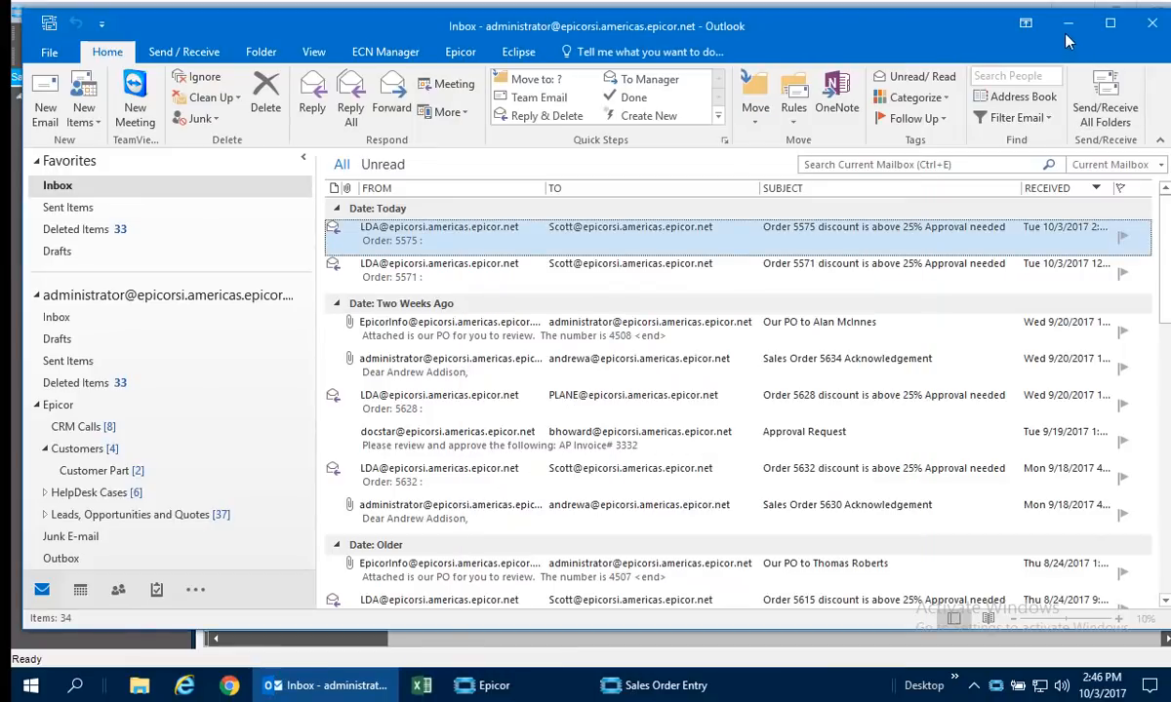
pyautogui.click(1069, 27)
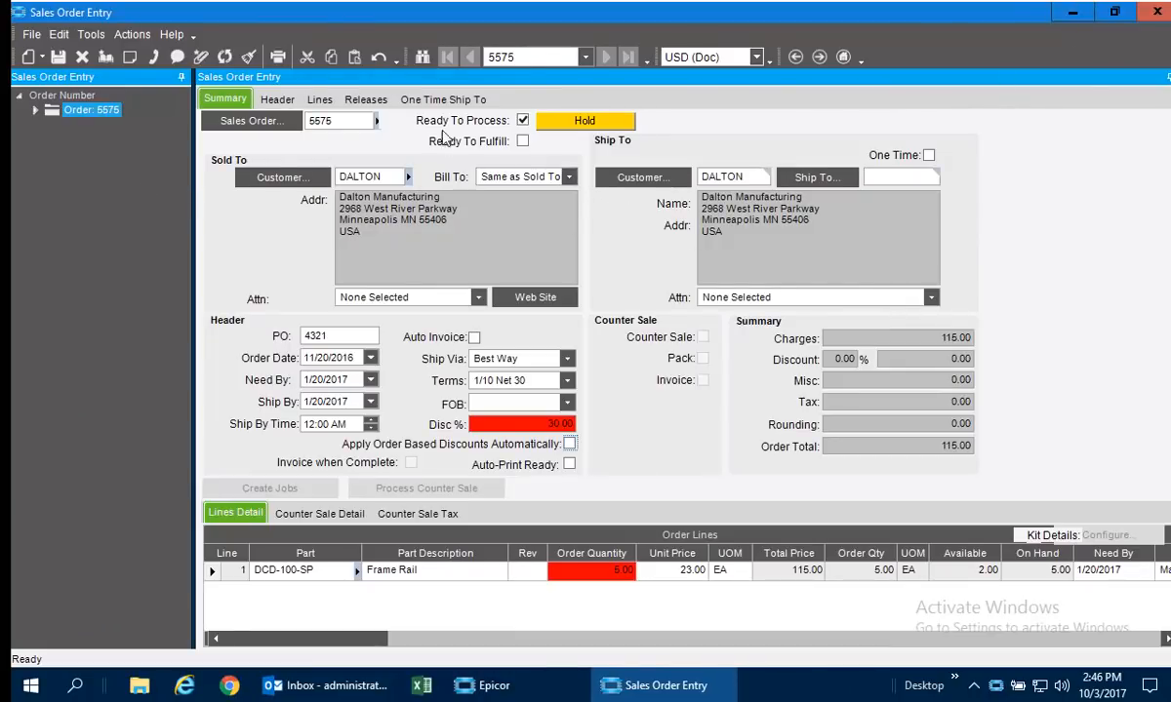
pyautogui.click(225, 58)
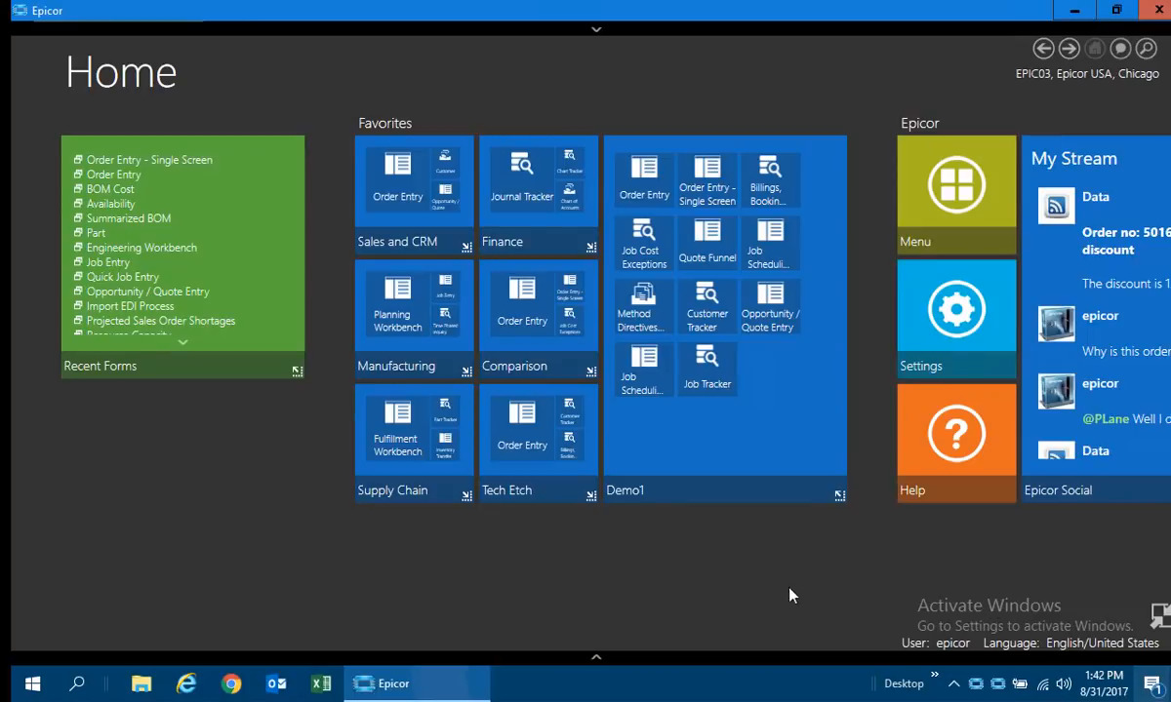
# Open the Billings, Bookings, Backlog dashboard and view invoice profitability, the billings chart, the billings list and today's billings.
pyautogui.click(764, 178)
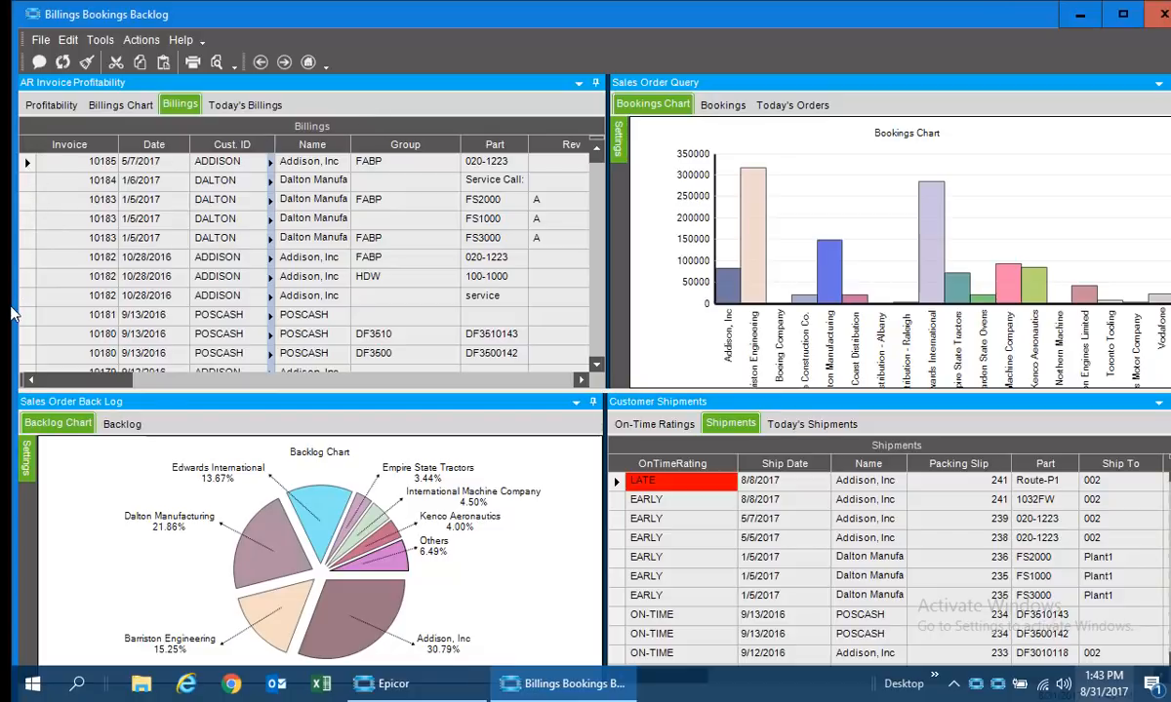
pyautogui.click(54, 105)
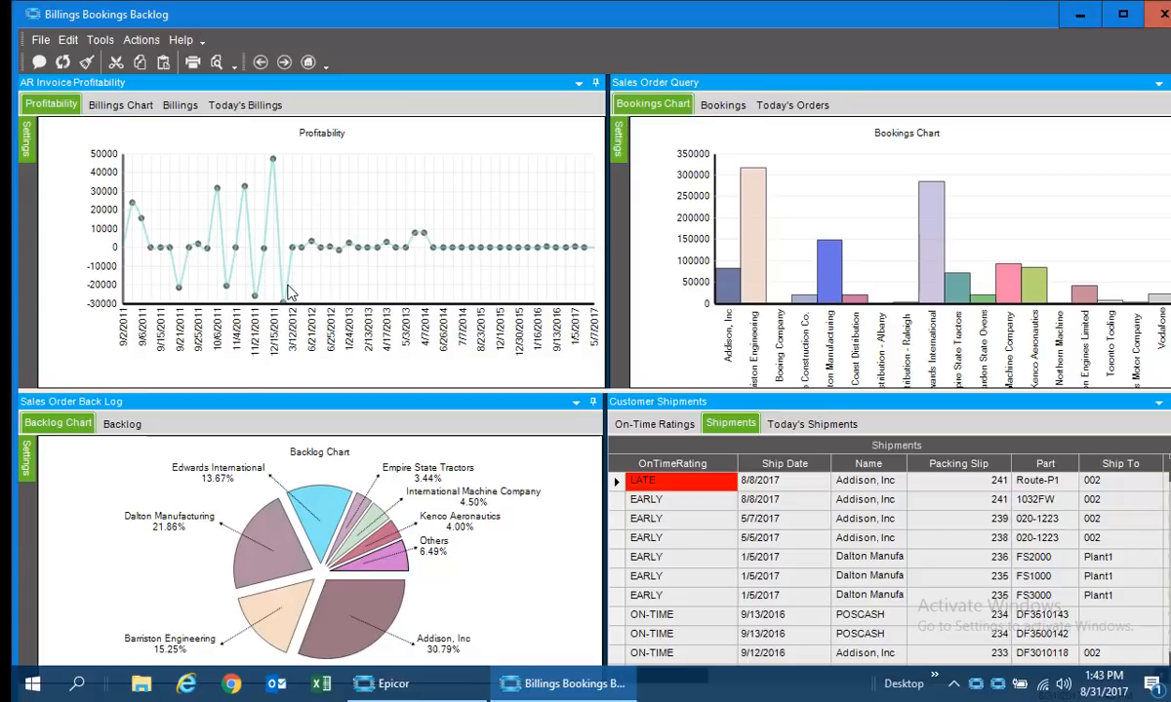
pyautogui.click(120, 105)
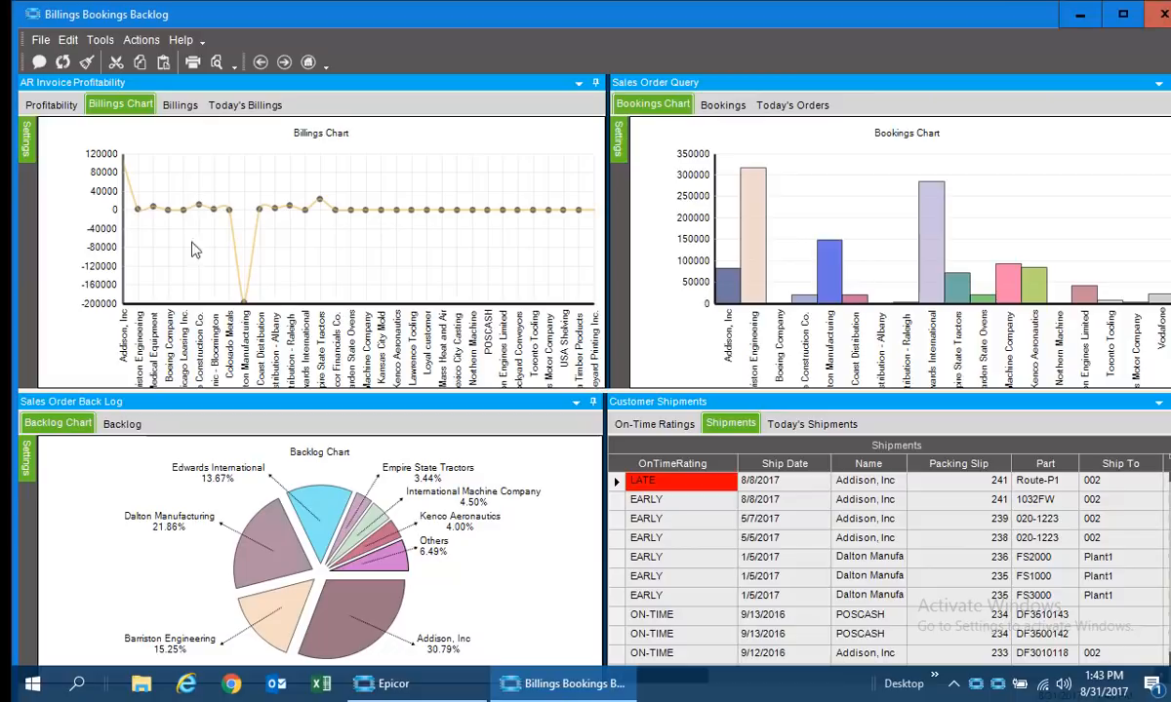
pyautogui.click(181, 104)
pyautogui.click(227, 106)
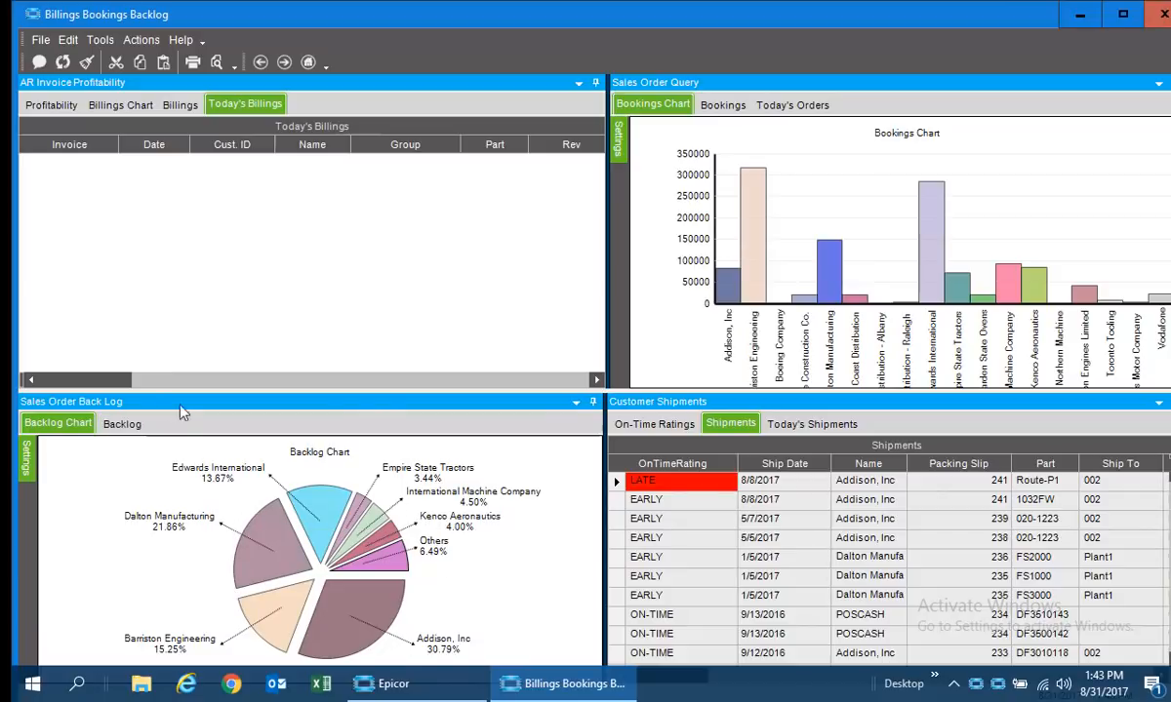
# Review the backlog list, bookings, today's orders, bookings chart and today's shipments, and examine the slices of the On-Time Ratings chart.
pyautogui.click(122, 425)
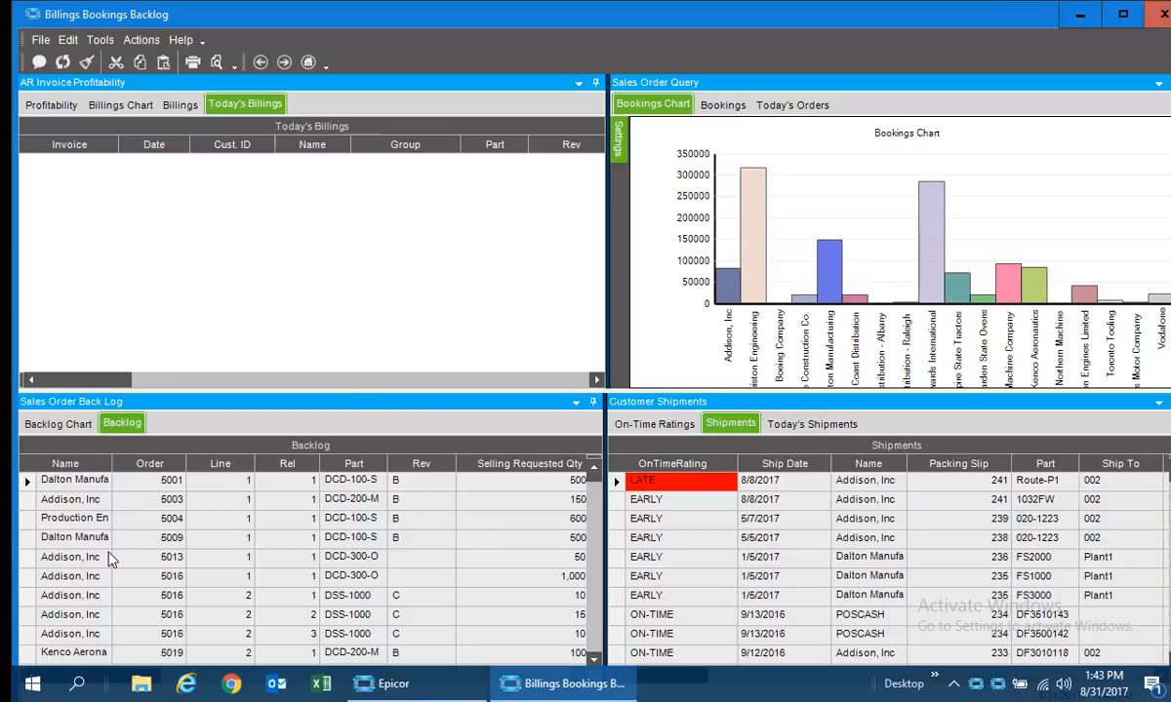
pyautogui.click(723, 108)
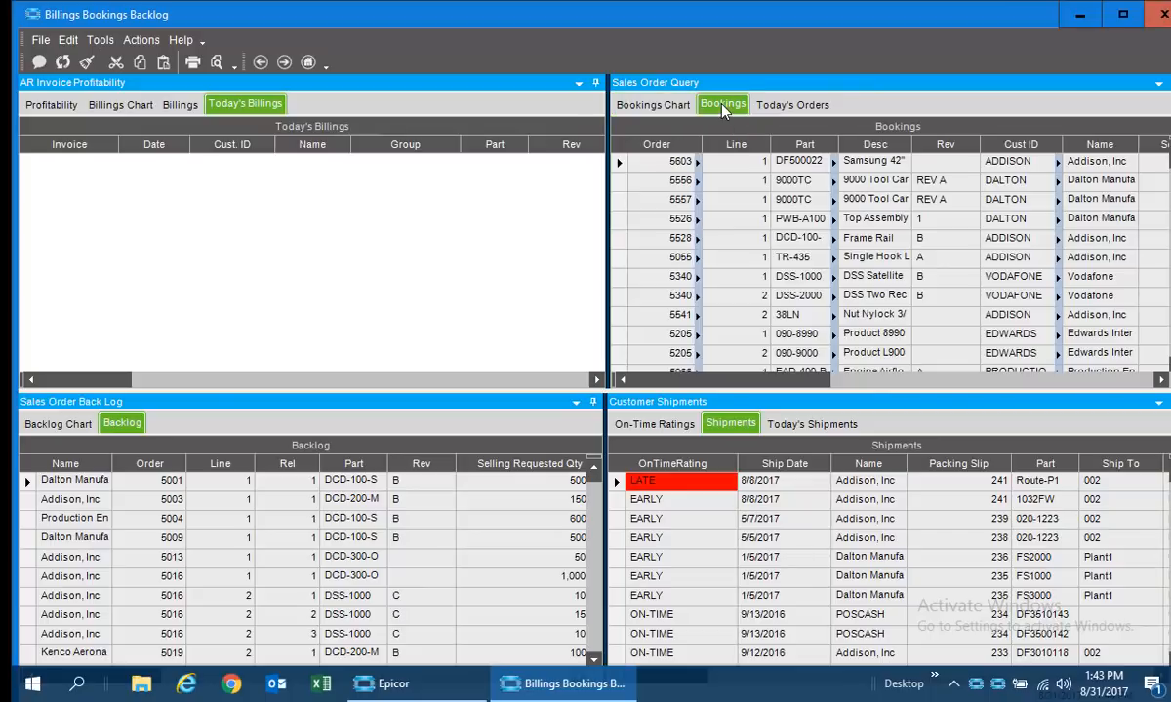
pyautogui.click(776, 106)
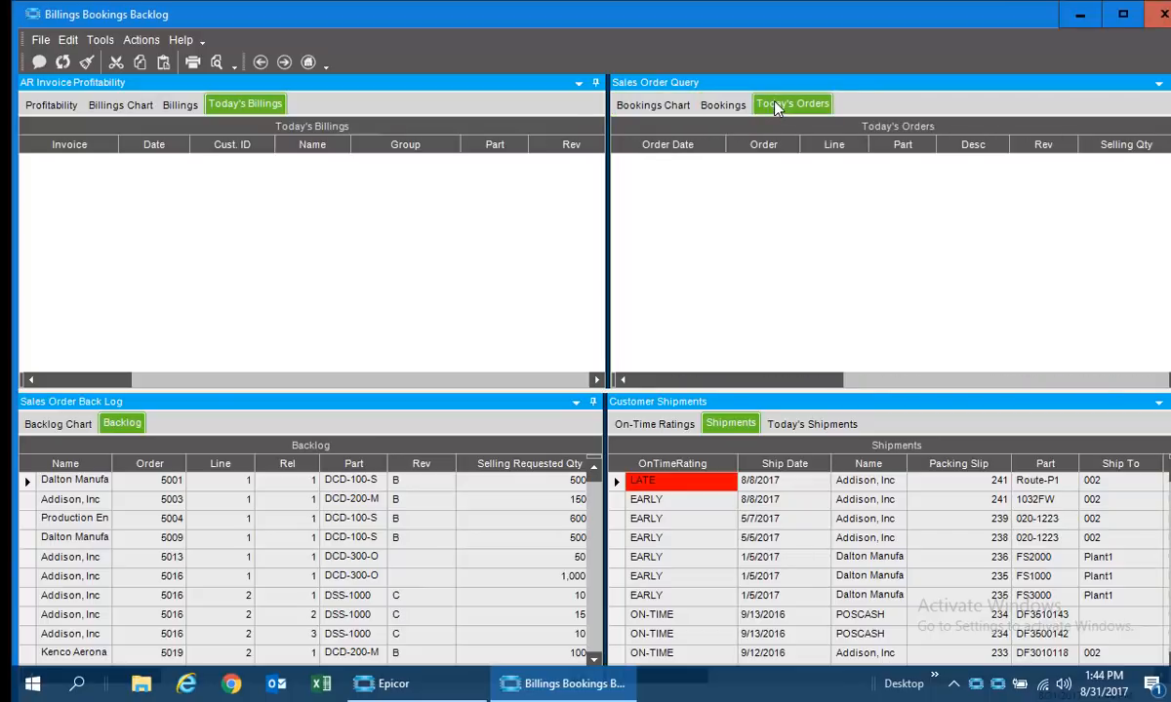
pyautogui.click(653, 105)
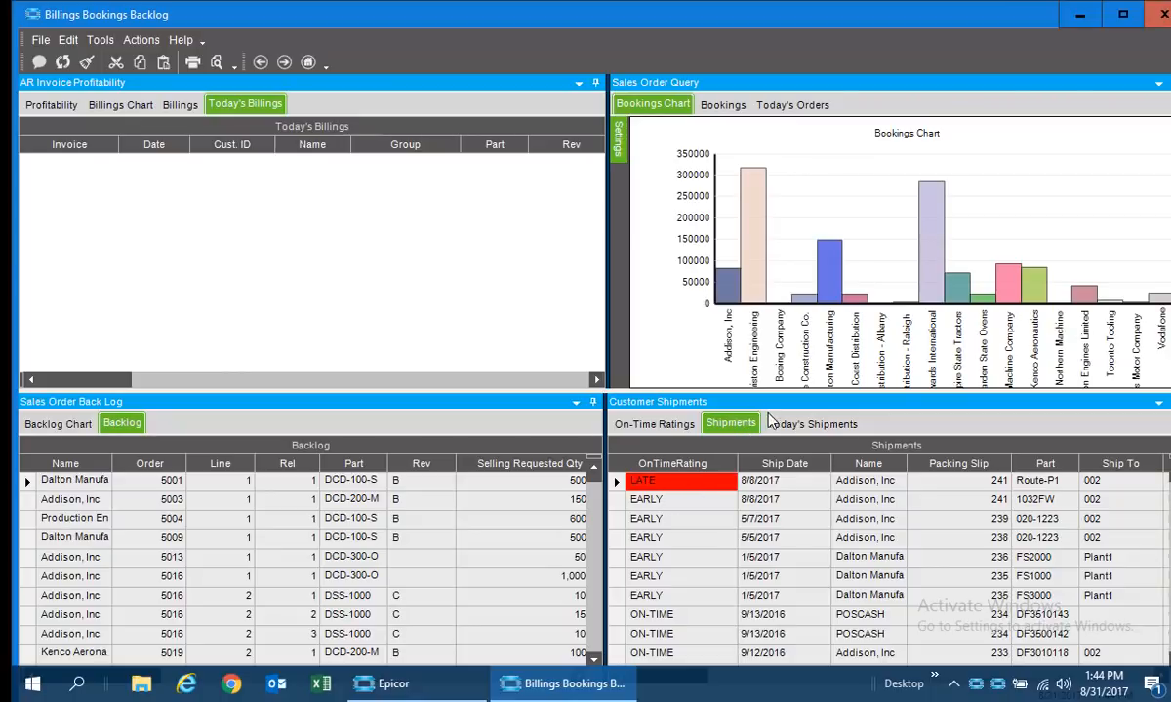
pyautogui.click(812, 424)
pyautogui.click(669, 424)
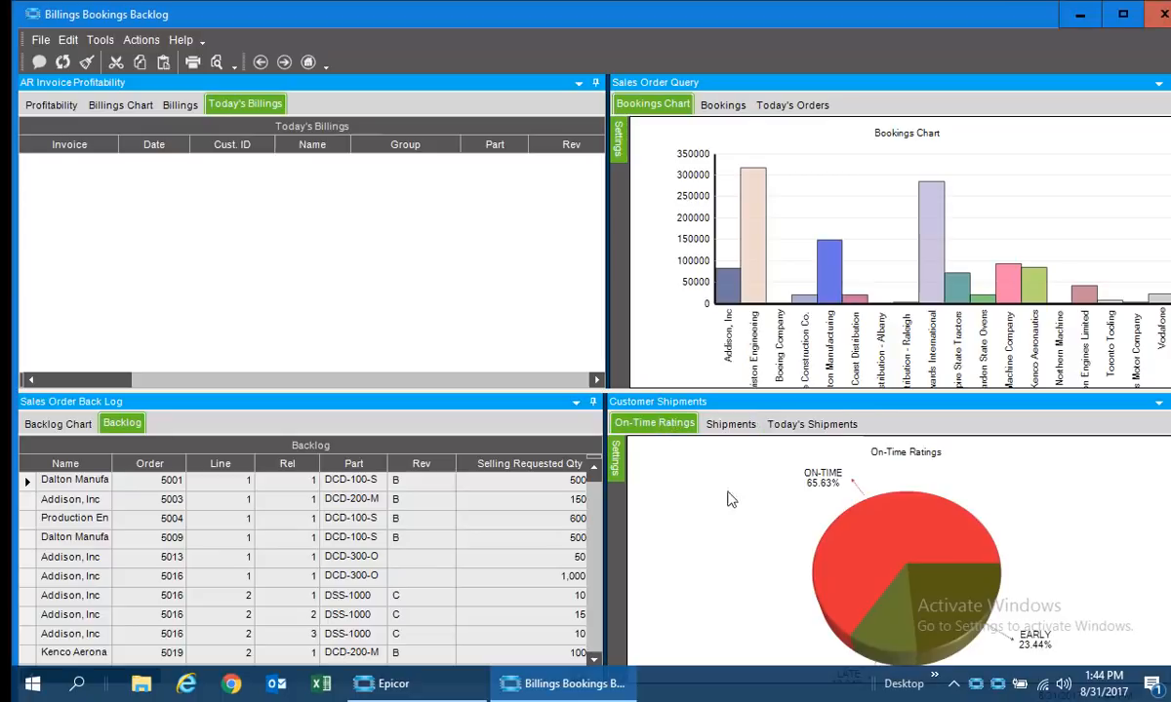
pyautogui.moveTo(825, 532)
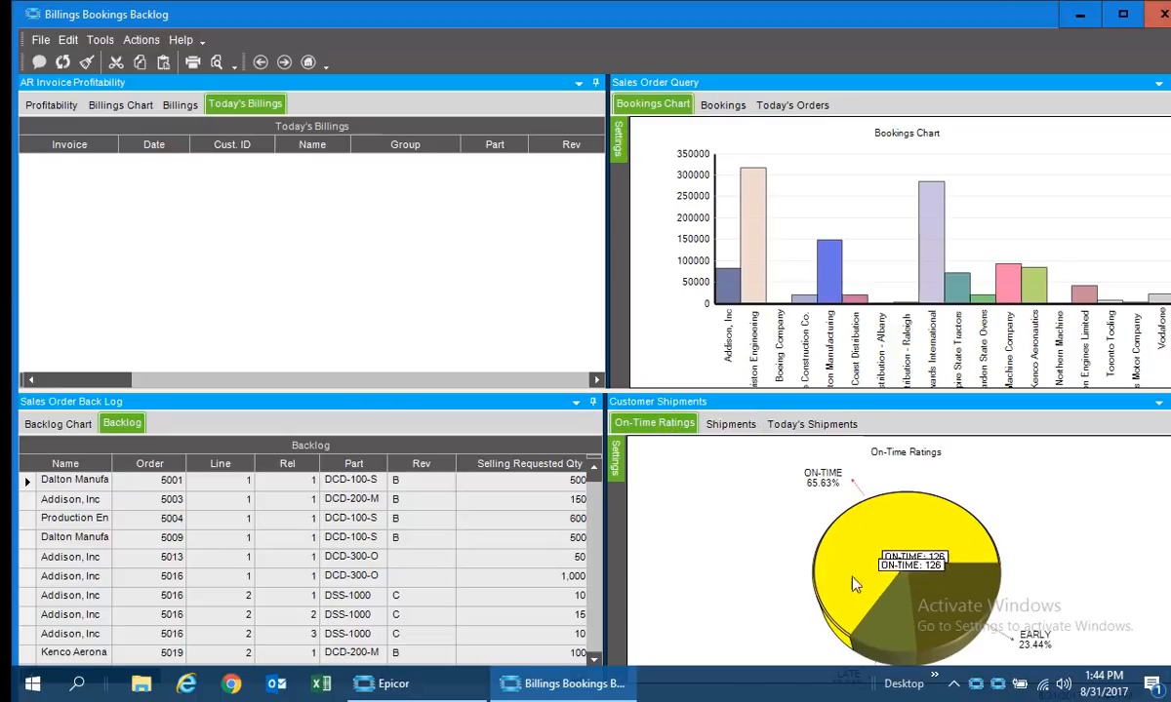
pyautogui.moveTo(875, 621)
pyautogui.moveTo(956, 616)
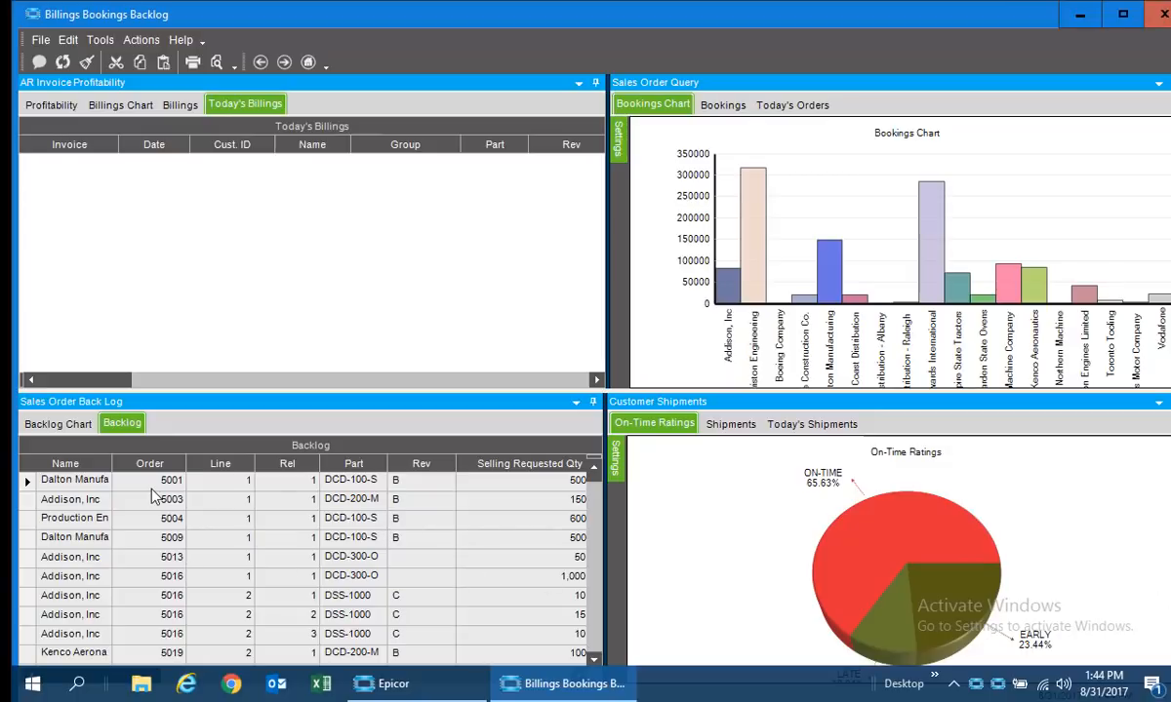
# View the backlog grid's export options, float the Sales Order Back Log pane, and enlarge it to show more rows and columns.
pyautogui.rightClick(176, 471)
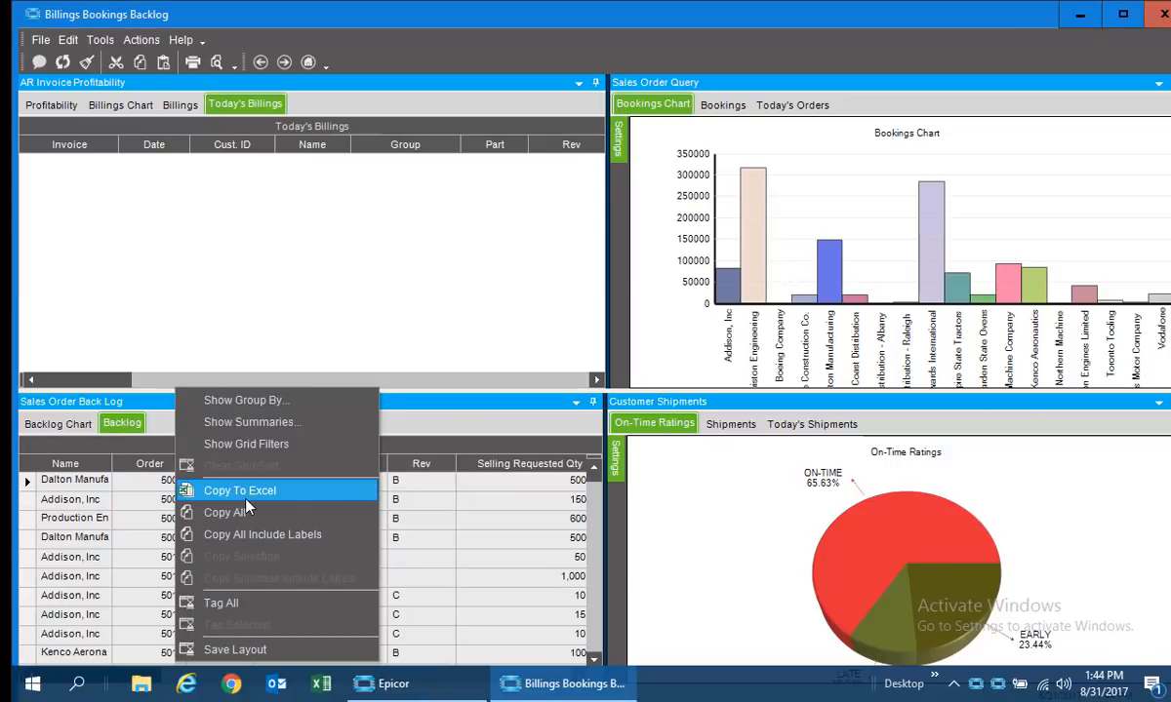
pyautogui.click(451, 416)
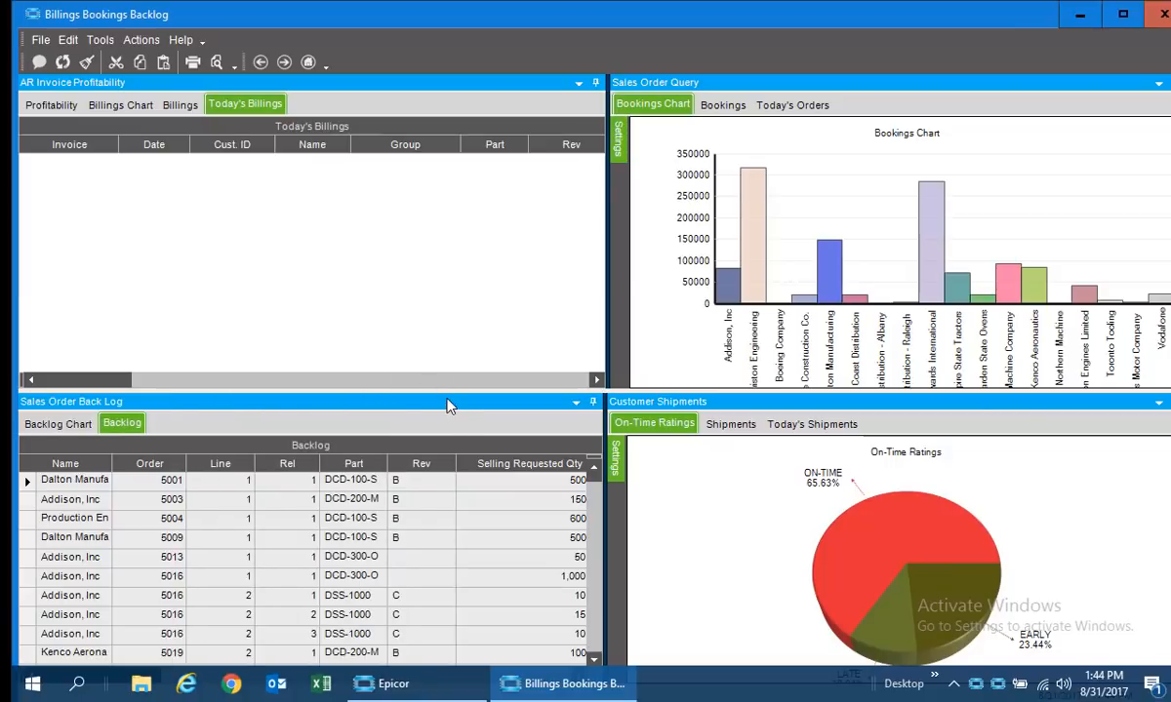
pyautogui.doubleClick(447, 406)
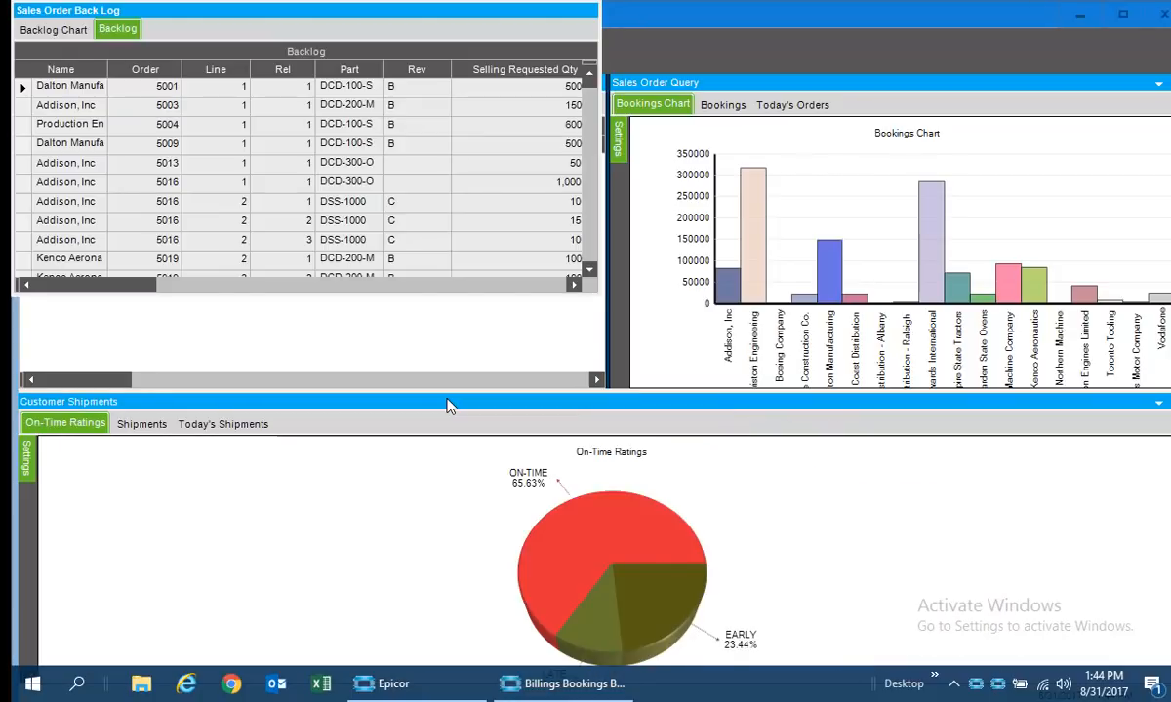
pyautogui.moveTo(449, 386); pyautogui.dragTo(444, 45)
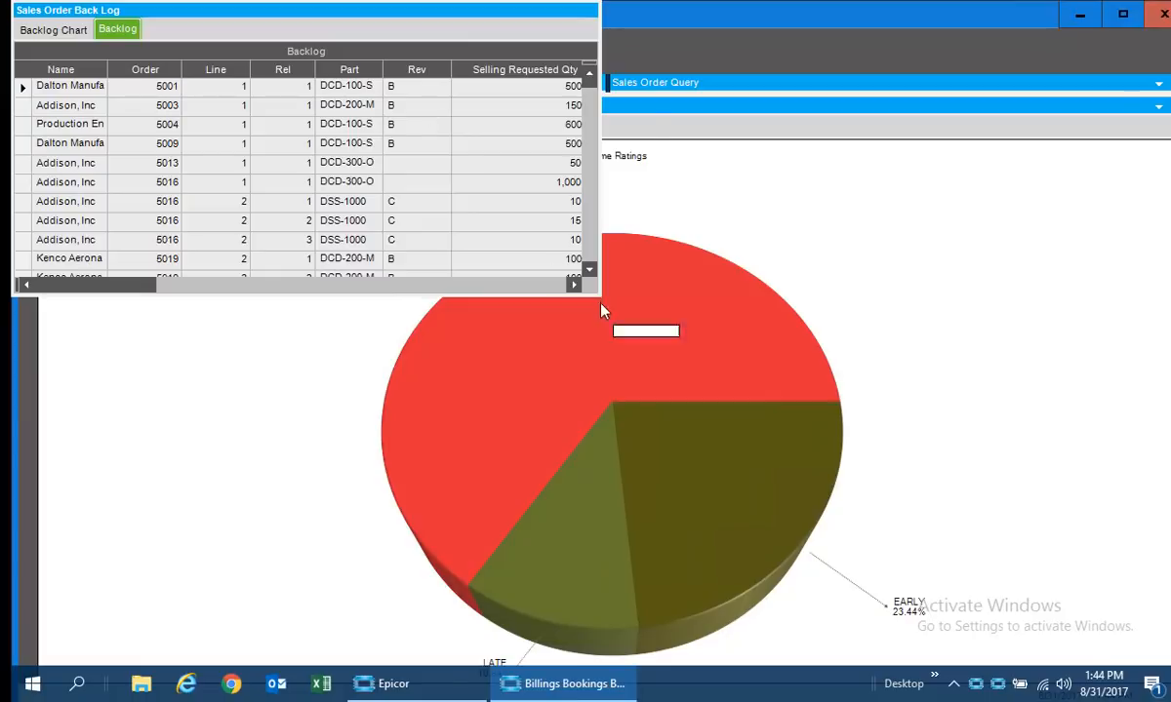
pyautogui.moveTo(599, 294); pyautogui.dragTo(1044, 576)
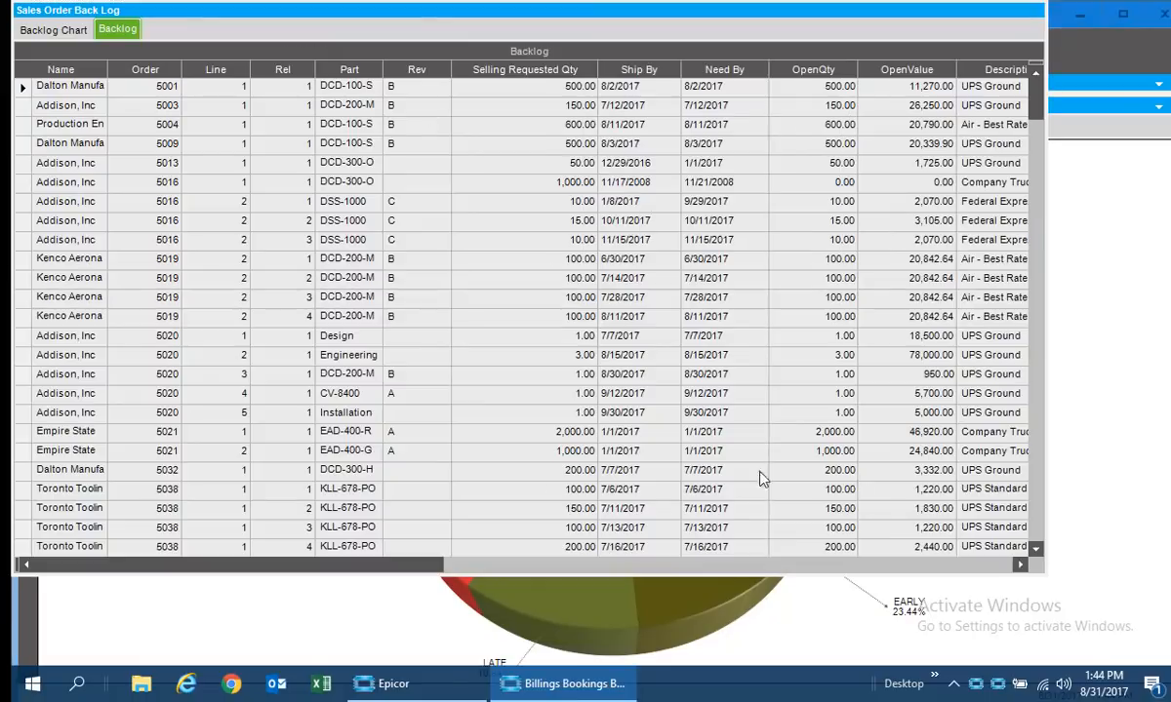
pyautogui.moveTo(305, 566)
pyautogui.mouseDown()
pyautogui.moveTo(576, 585)
pyautogui.moveTo(609, 625)
pyautogui.moveTo(296, 553)
pyautogui.mouseUp()
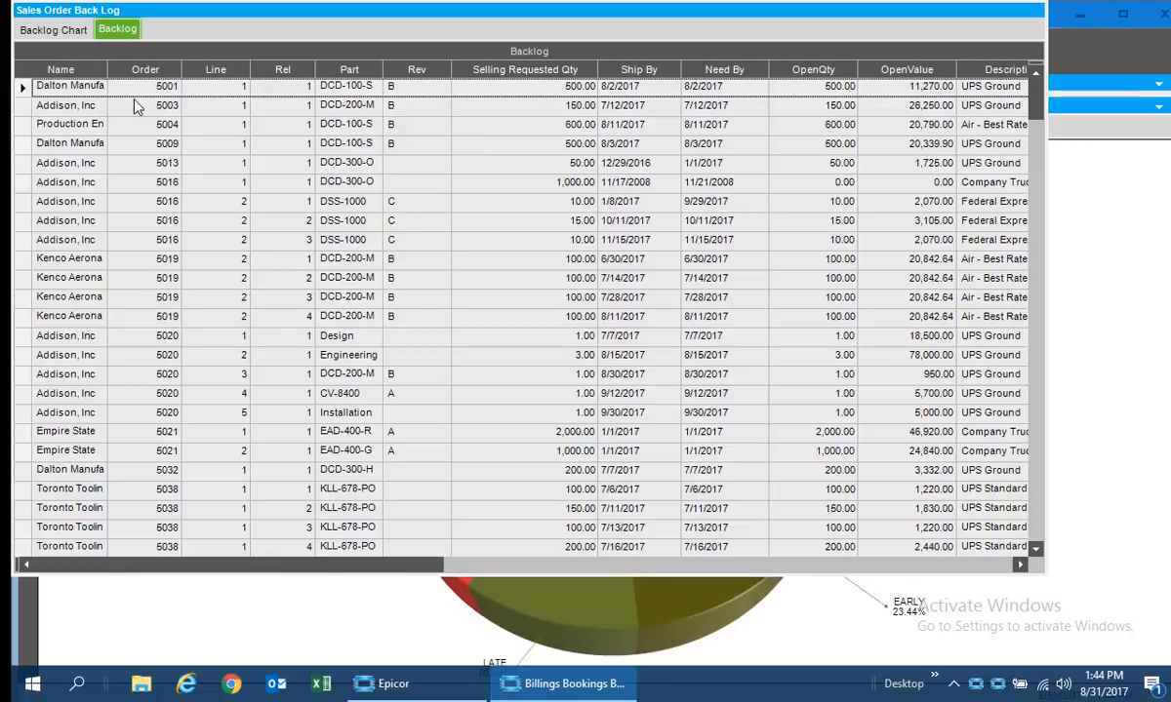
# Examine the Open With options for a Dalton order and for a part in the backlog grid, and close the dashboard.
pyautogui.click(133, 144)
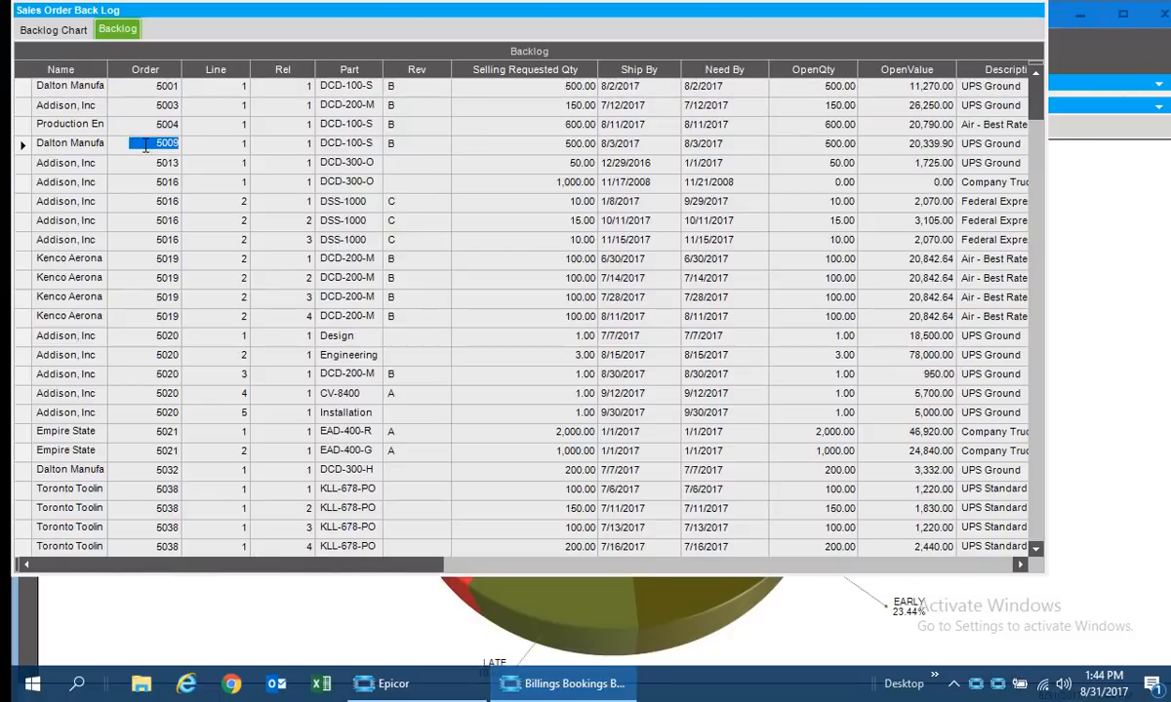
pyautogui.rightClick(137, 144)
pyautogui.moveTo(220, 167)
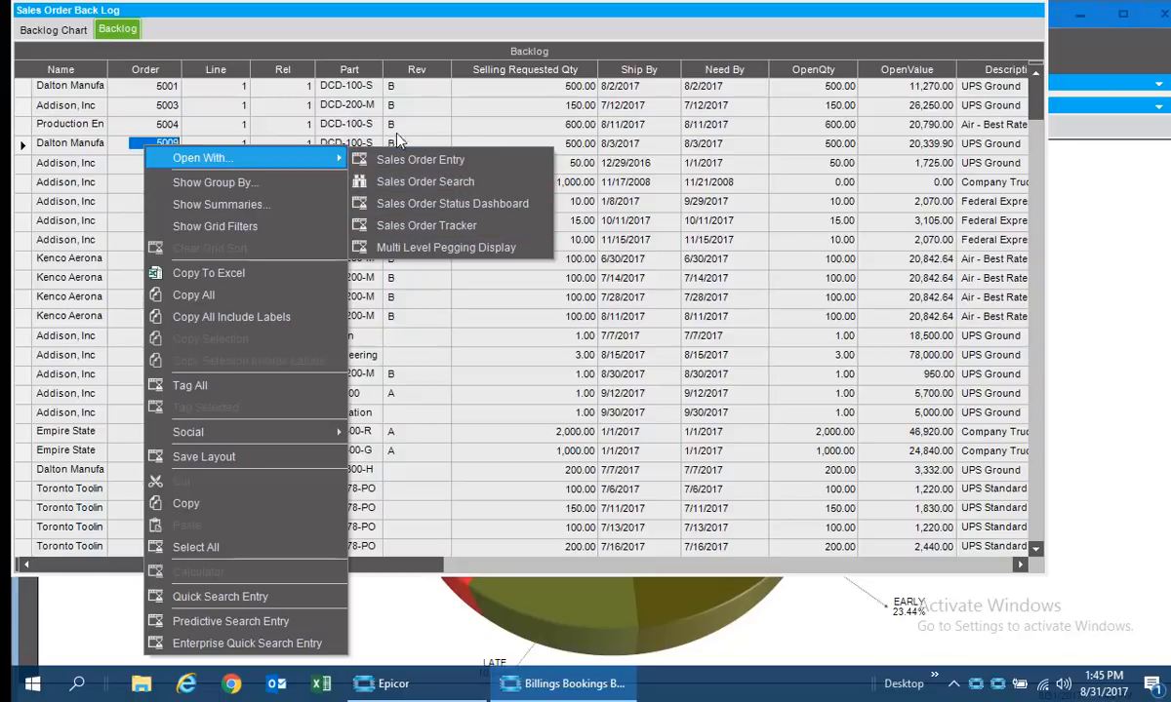
pyautogui.rightClick(364, 130)
pyautogui.moveTo(419, 139)
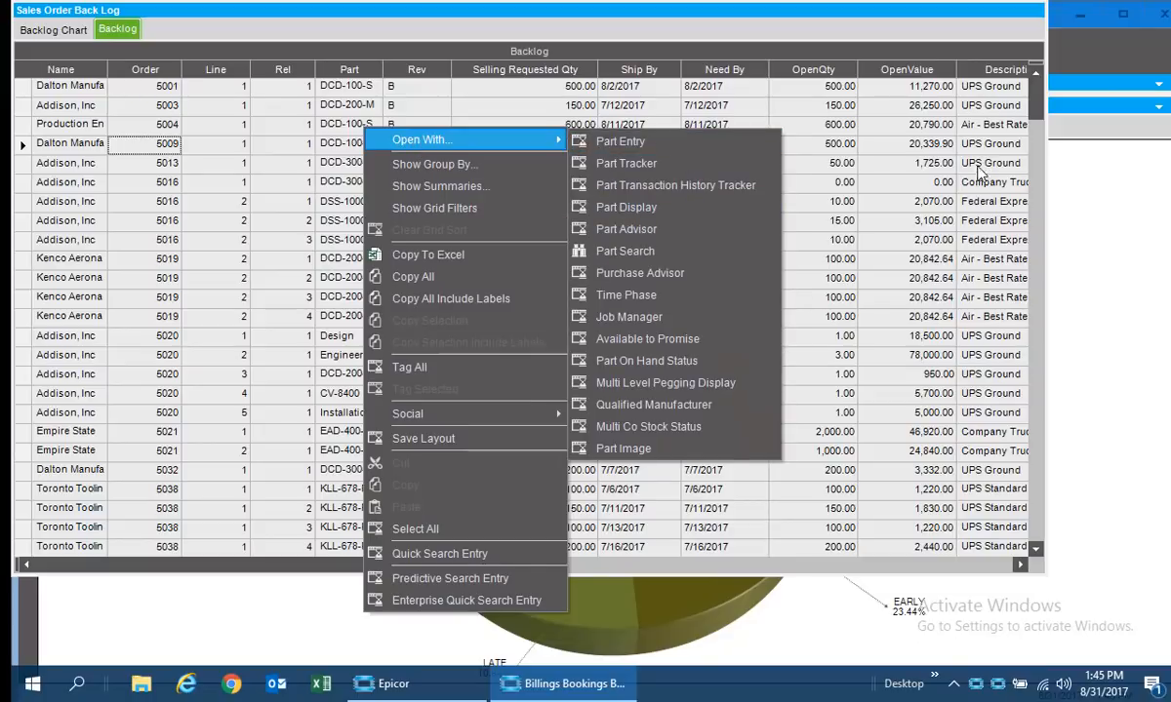
pyautogui.click(683, 208)
pyautogui.rightClick(25, 141)
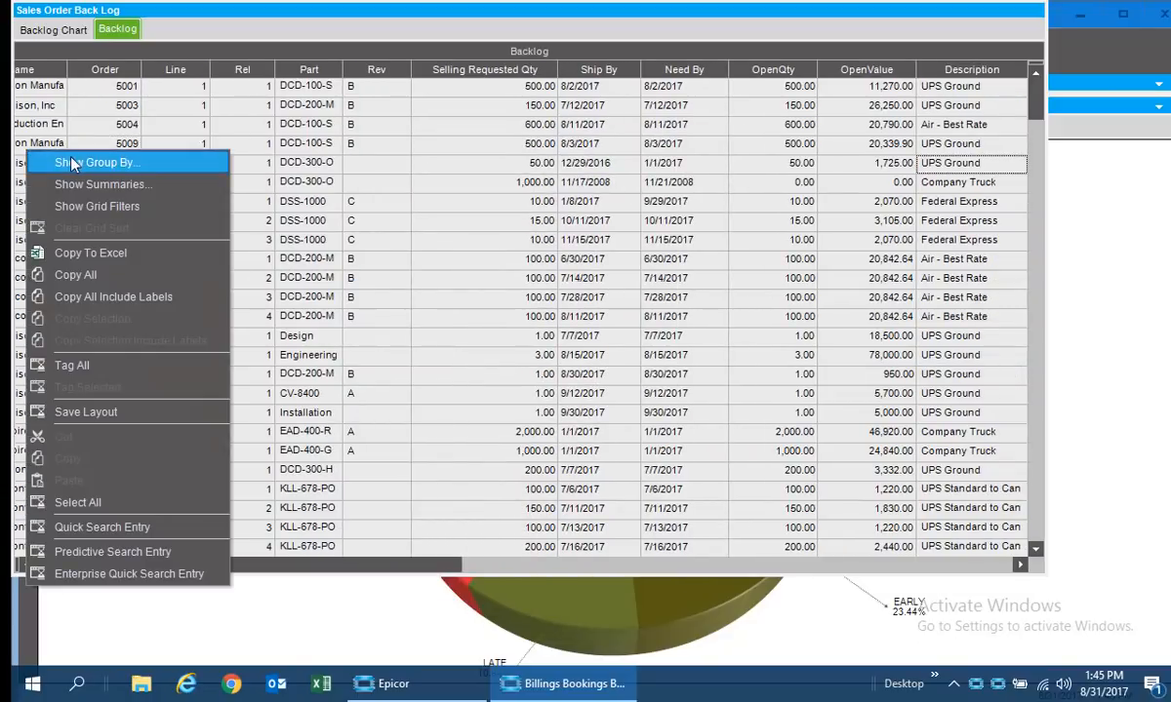
pyautogui.click(495, 181)
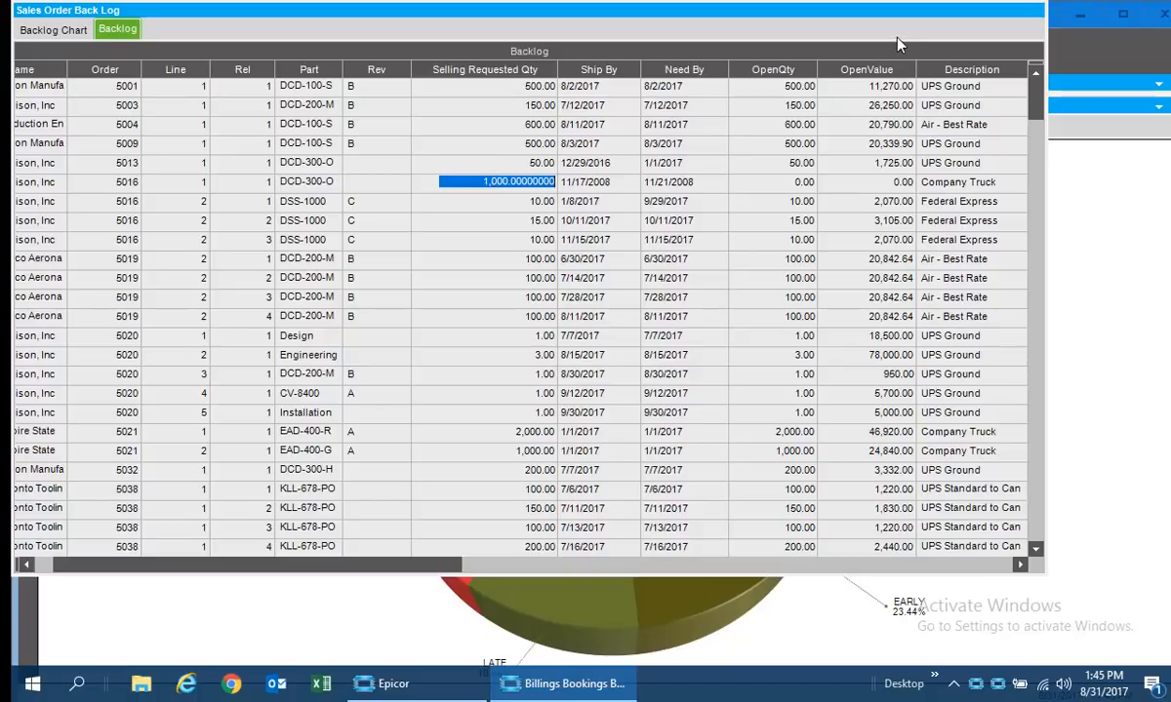
pyautogui.click(1163, 13)
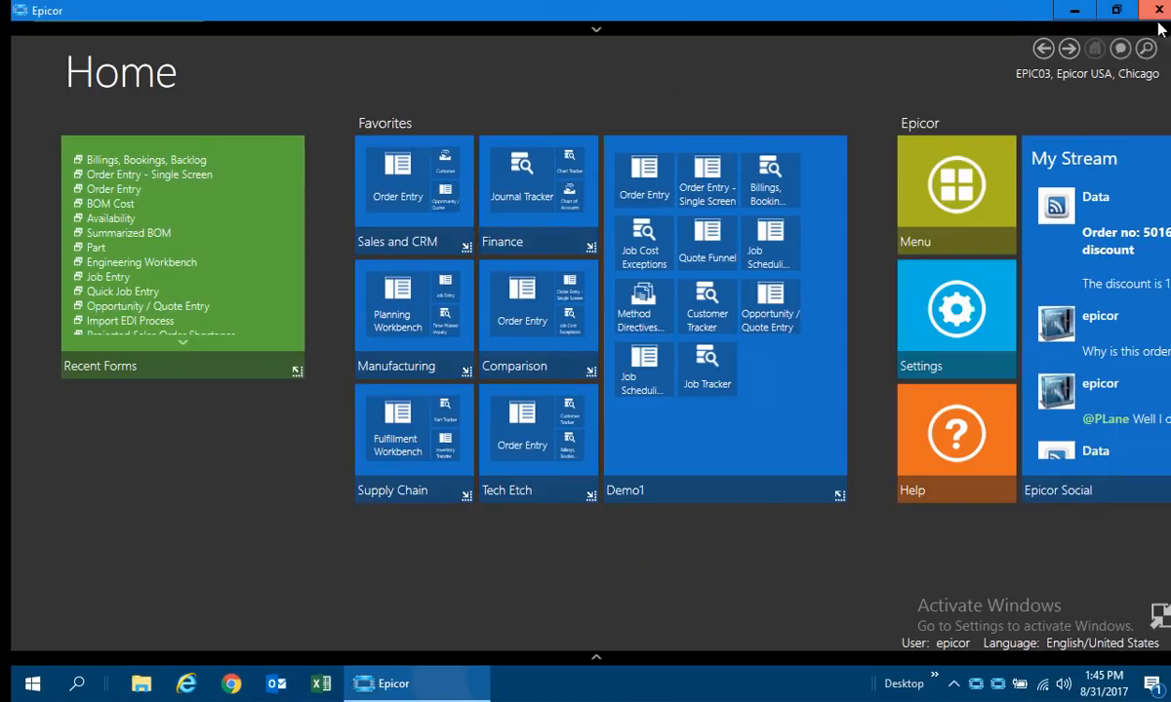
# Open the Job Cost Exceptions dashboard, review the over-estimate material, labor and subcontract costs, and return to In Process Job Costs.
pyautogui.click(632, 246)
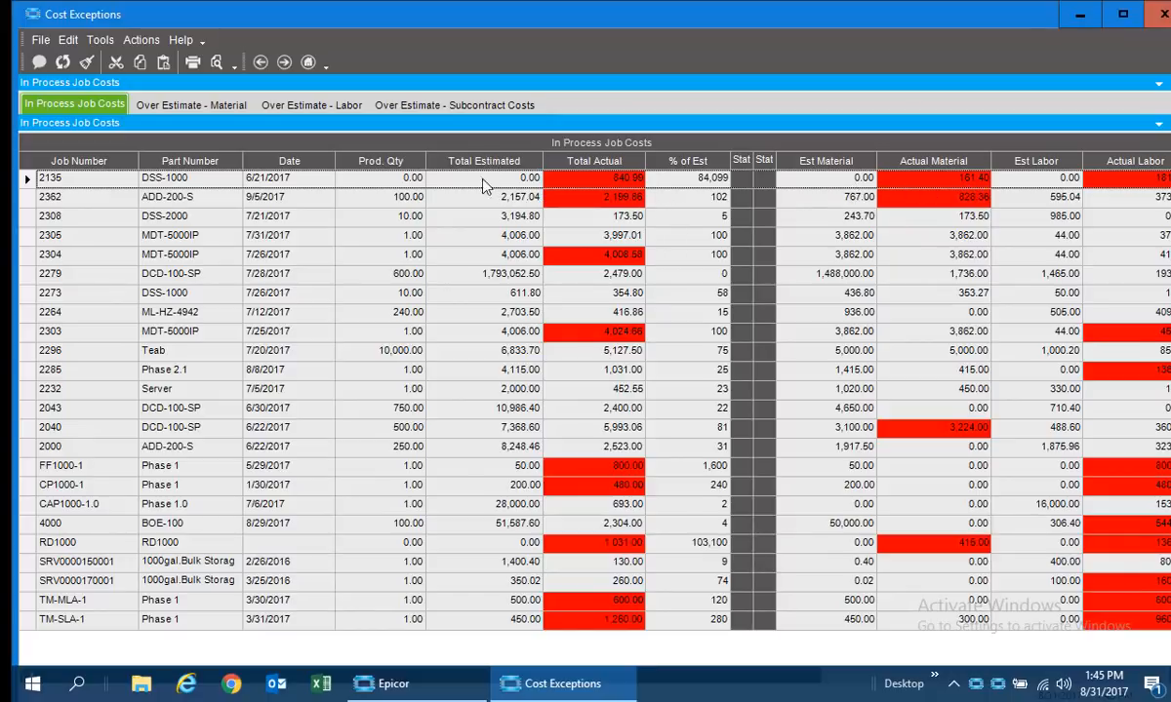
pyautogui.click(200, 105)
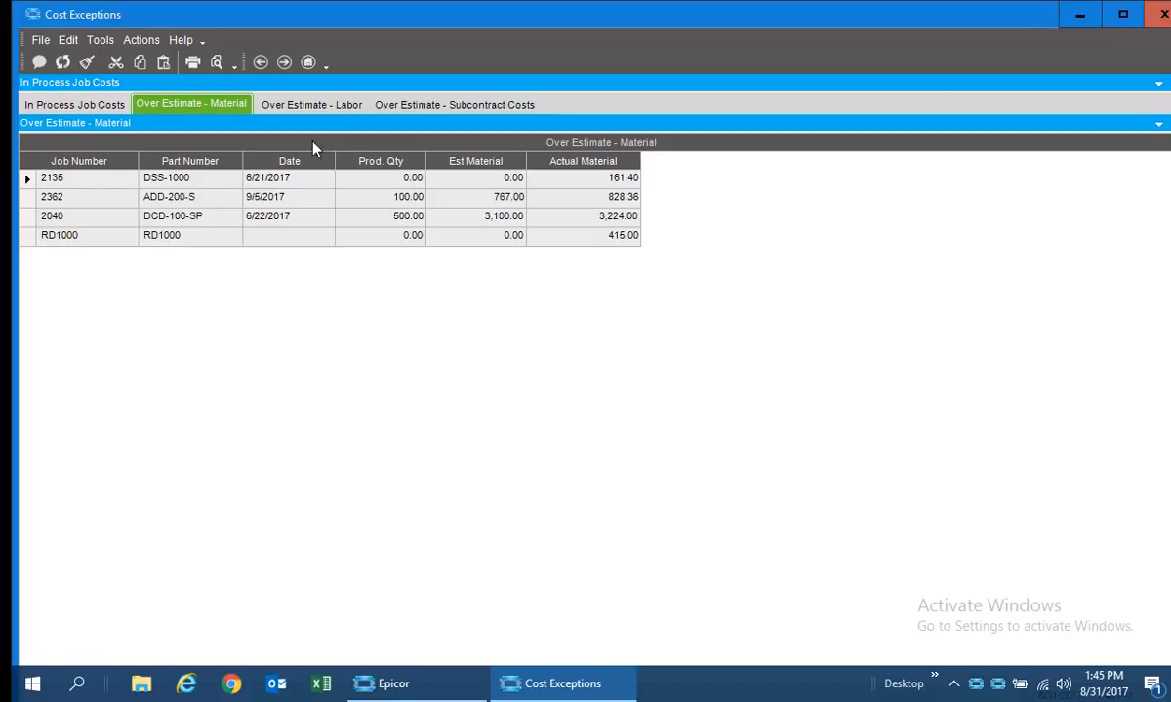
pyautogui.click(299, 108)
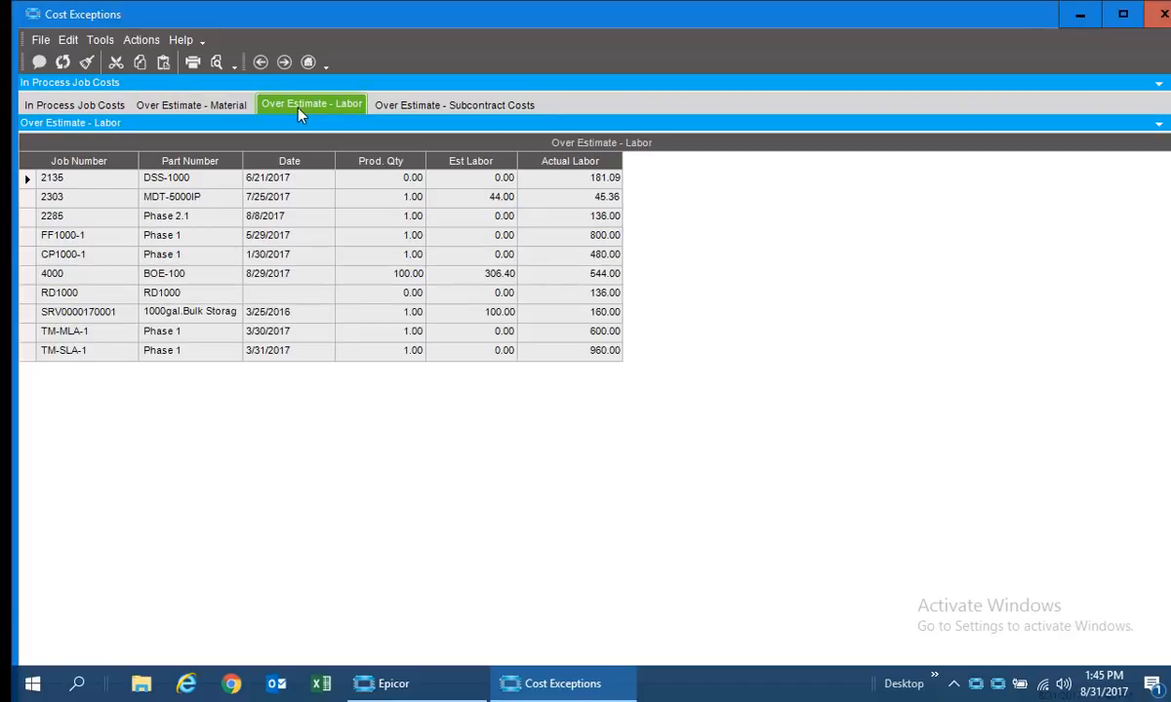
pyautogui.click(428, 110)
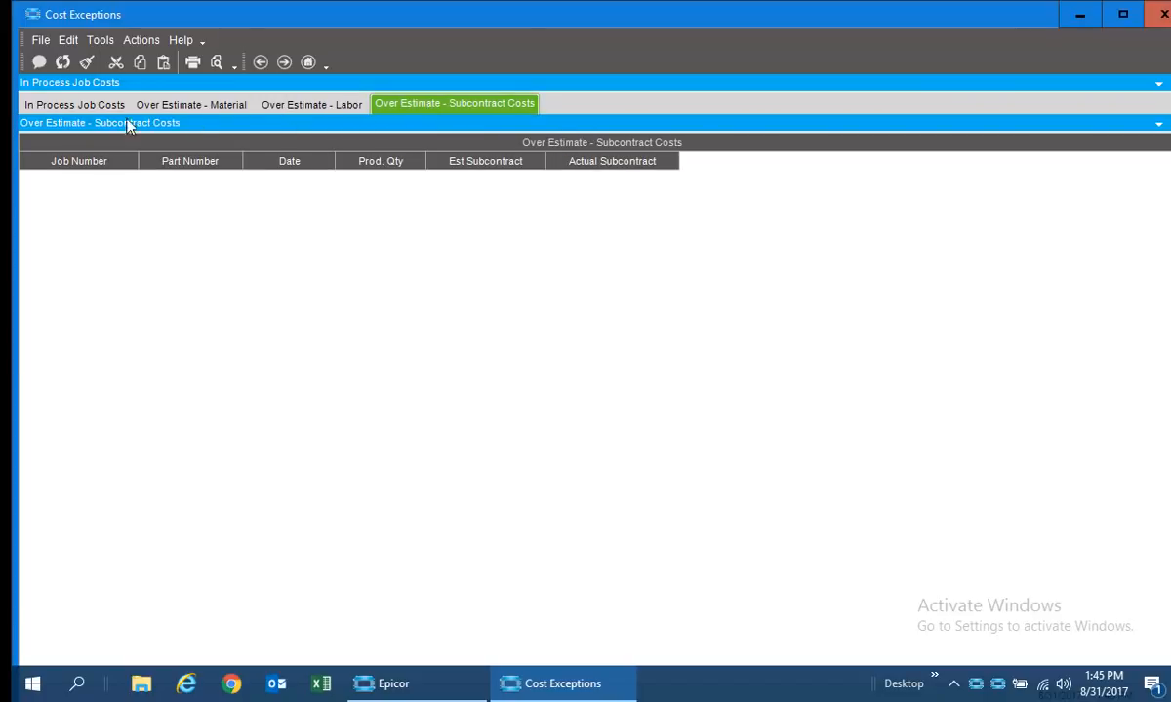
pyautogui.click(74, 105)
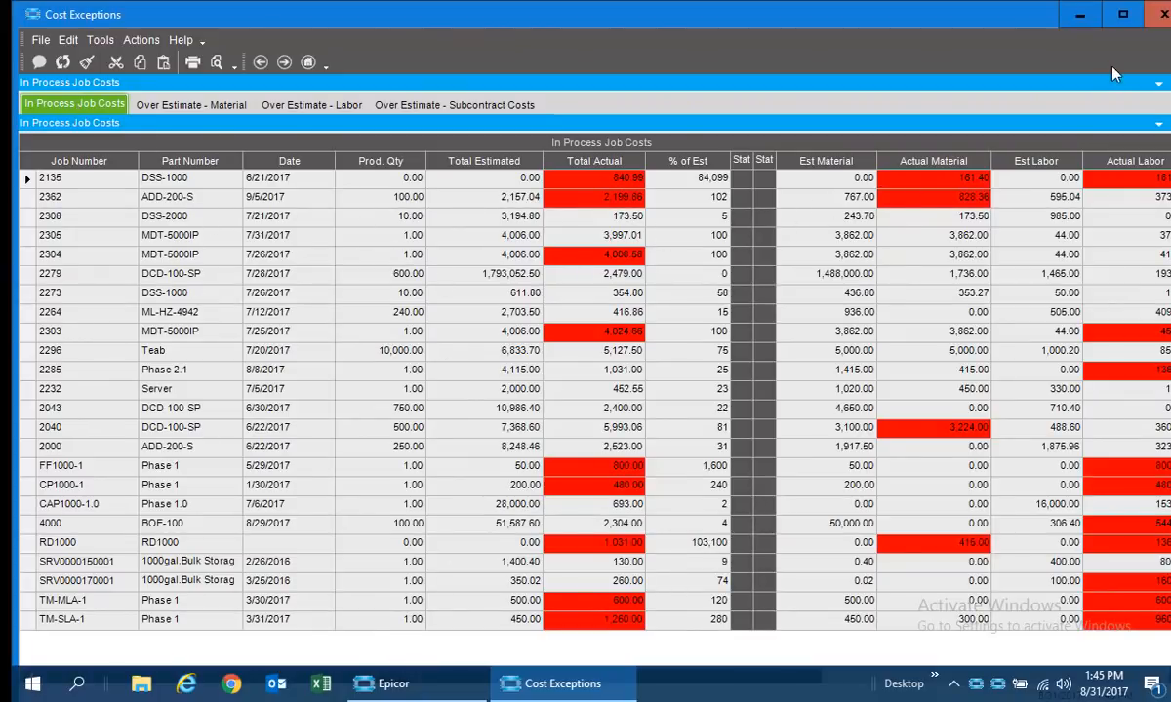
# Leave the job cost dashboard, open the Quote Funnel dashboard, and review the line details of several Addison, Inc quotes and the Clarke Construction quote.
pyautogui.click(1080, 13)
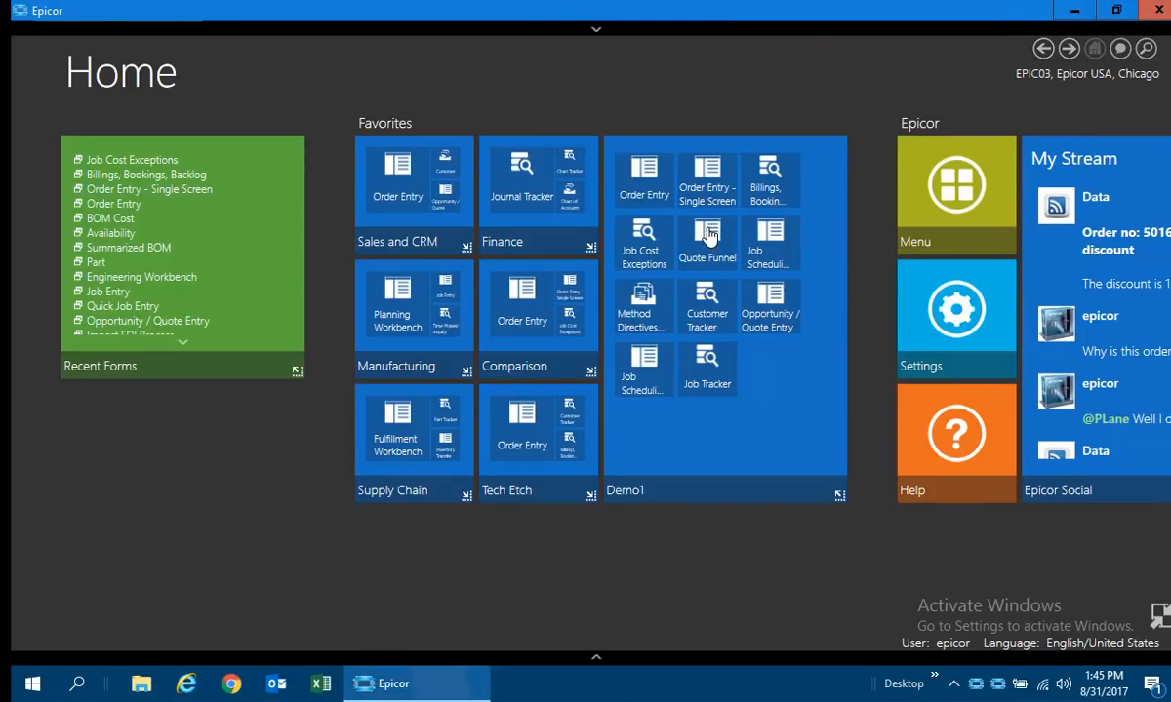
pyautogui.click(709, 235)
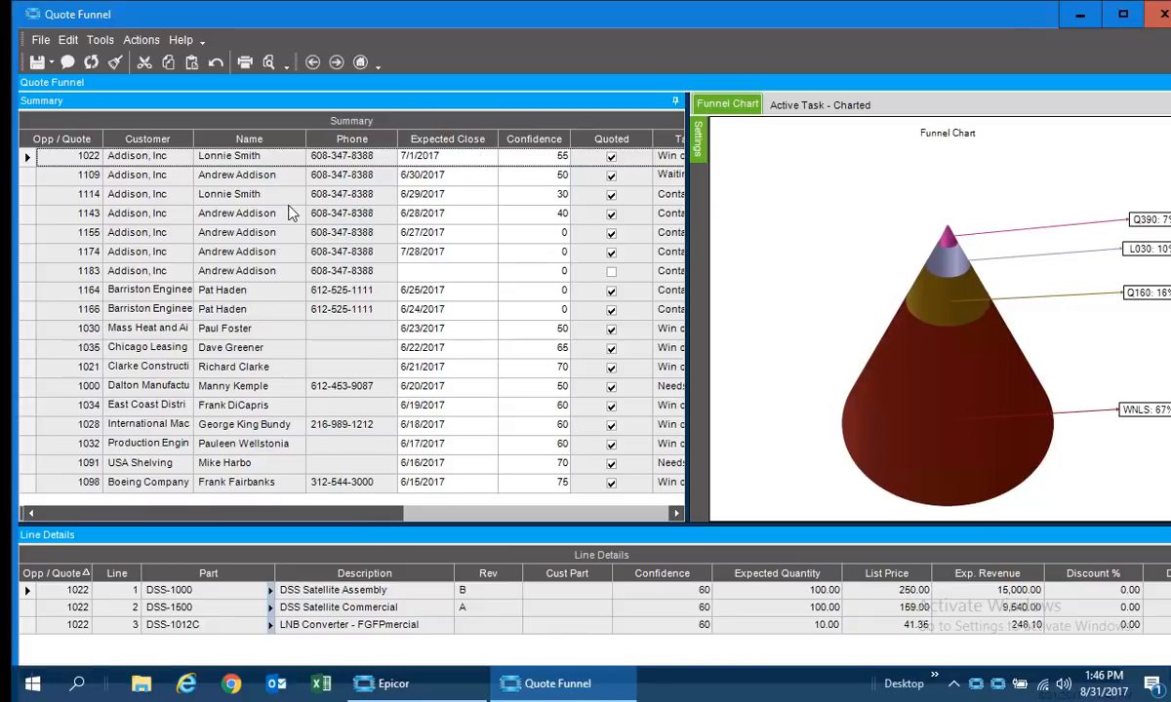
pyautogui.click(32, 179)
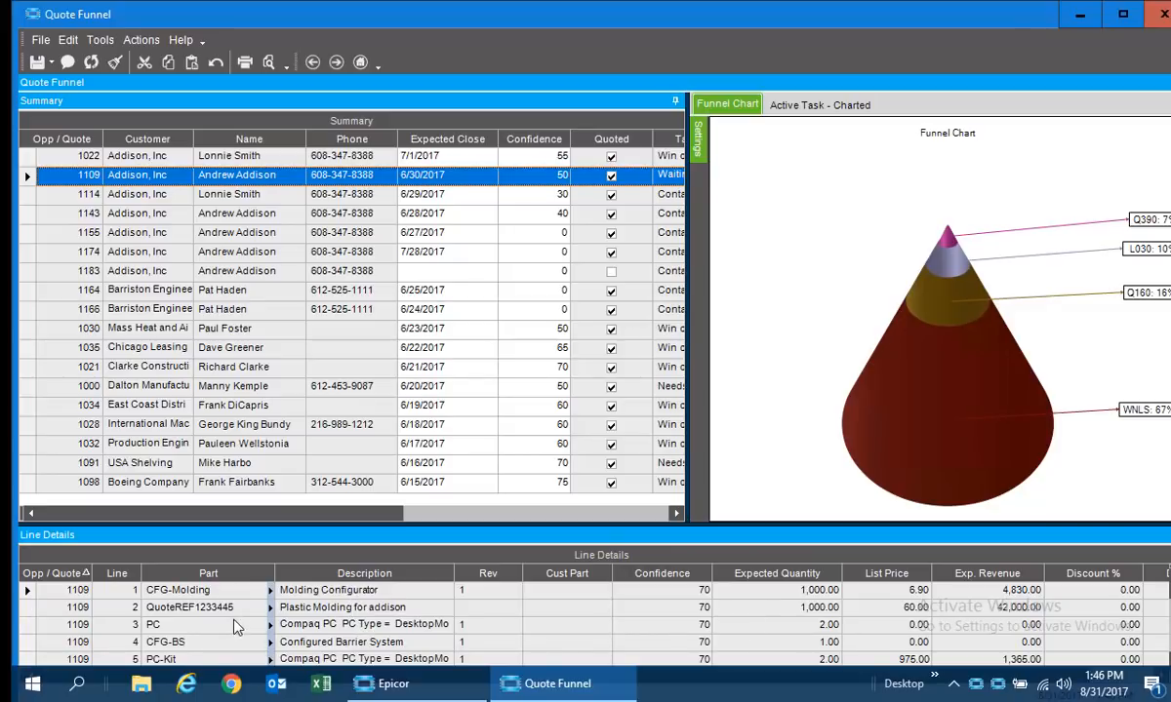
pyautogui.click(30, 191)
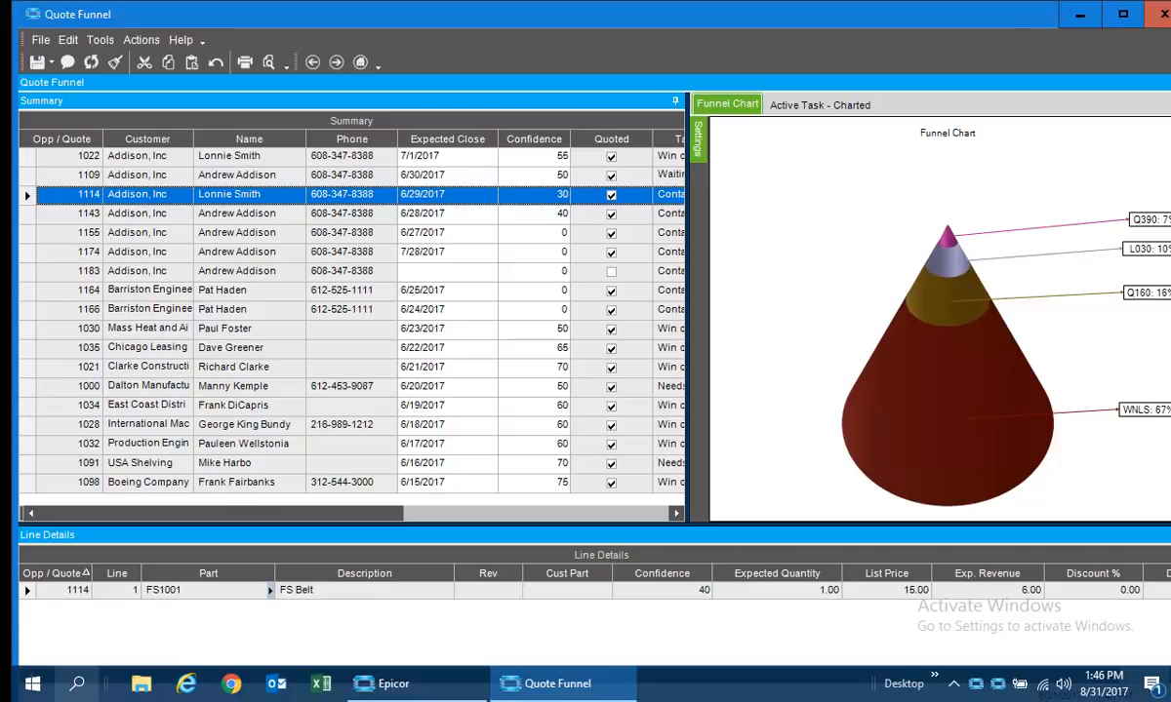
pyautogui.click(28, 213)
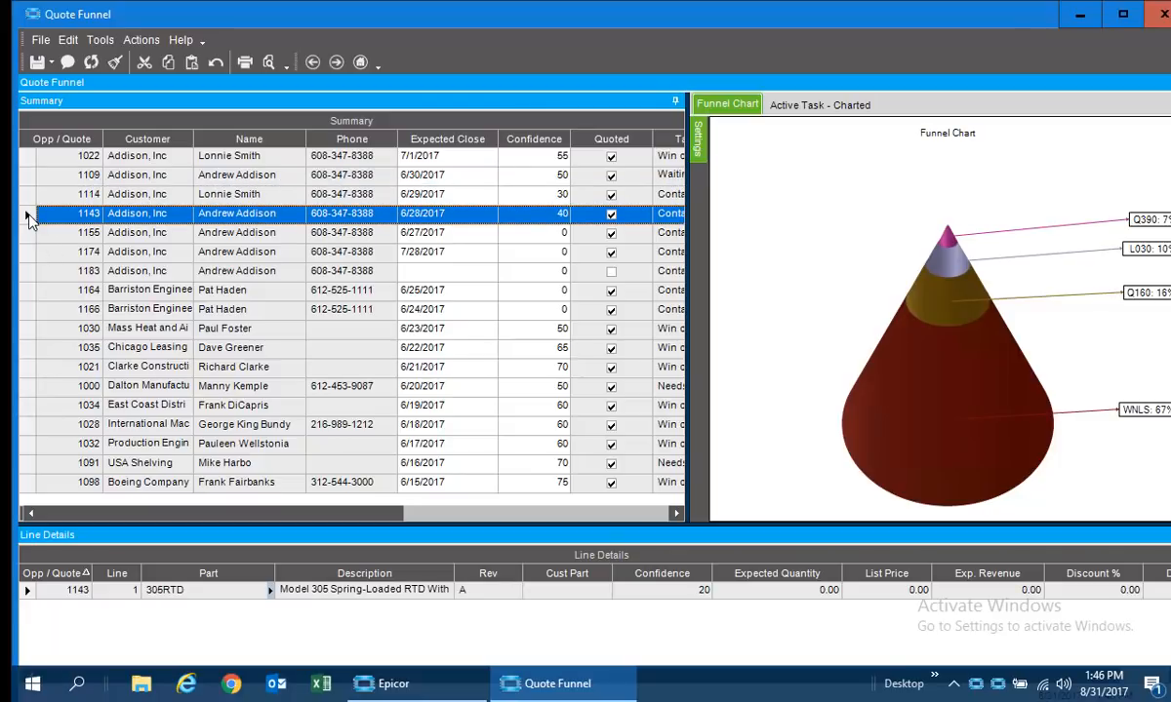
pyautogui.click(33, 158)
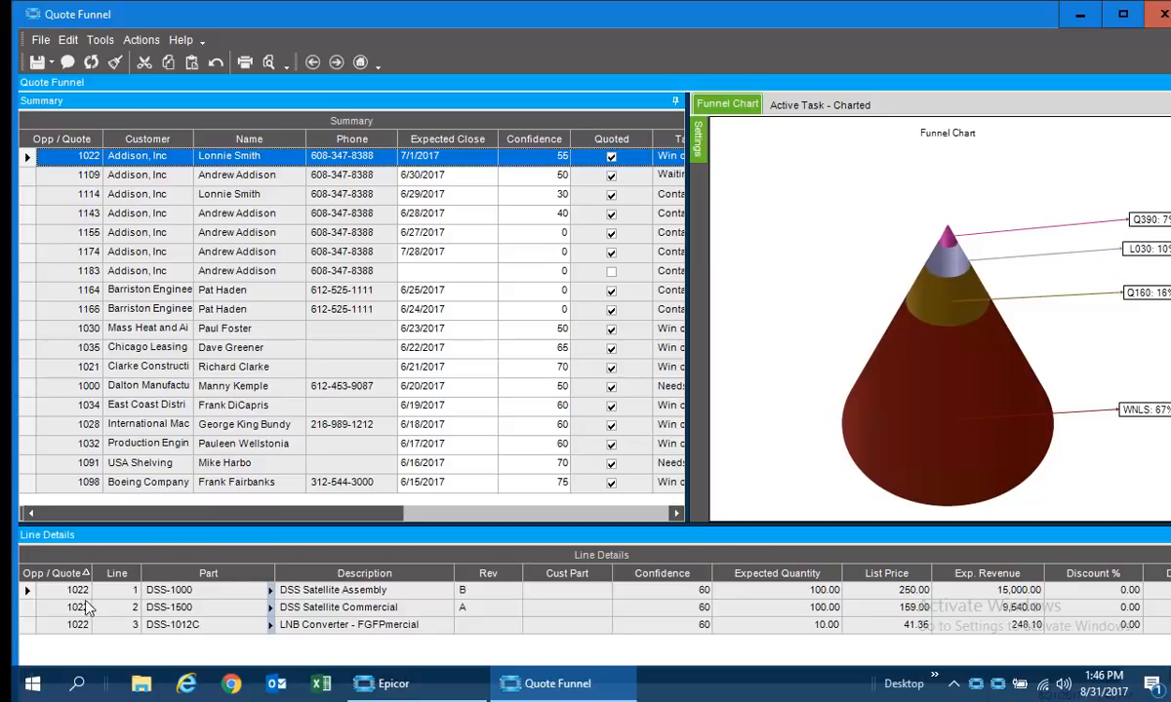
pyautogui.click(30, 369)
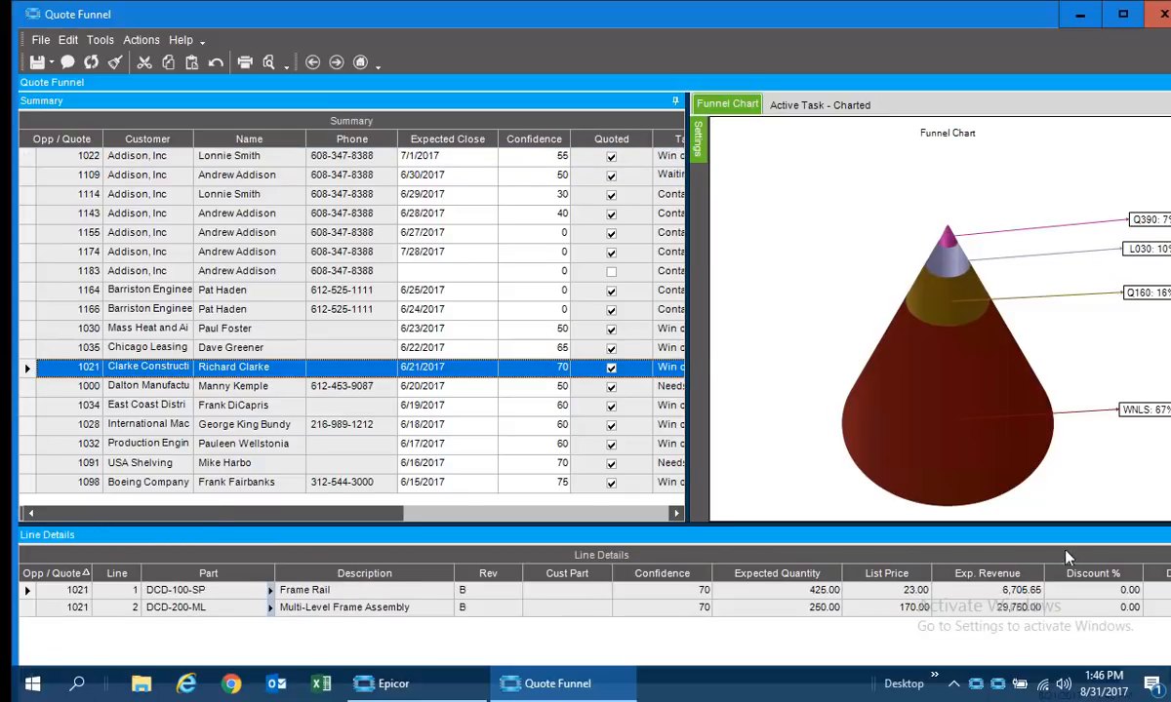
# Open the Addison, Inc quote expected to close 7/1/2017 in Opportunity/Quote Entry from the Summary grid.
pyautogui.click(28, 158)
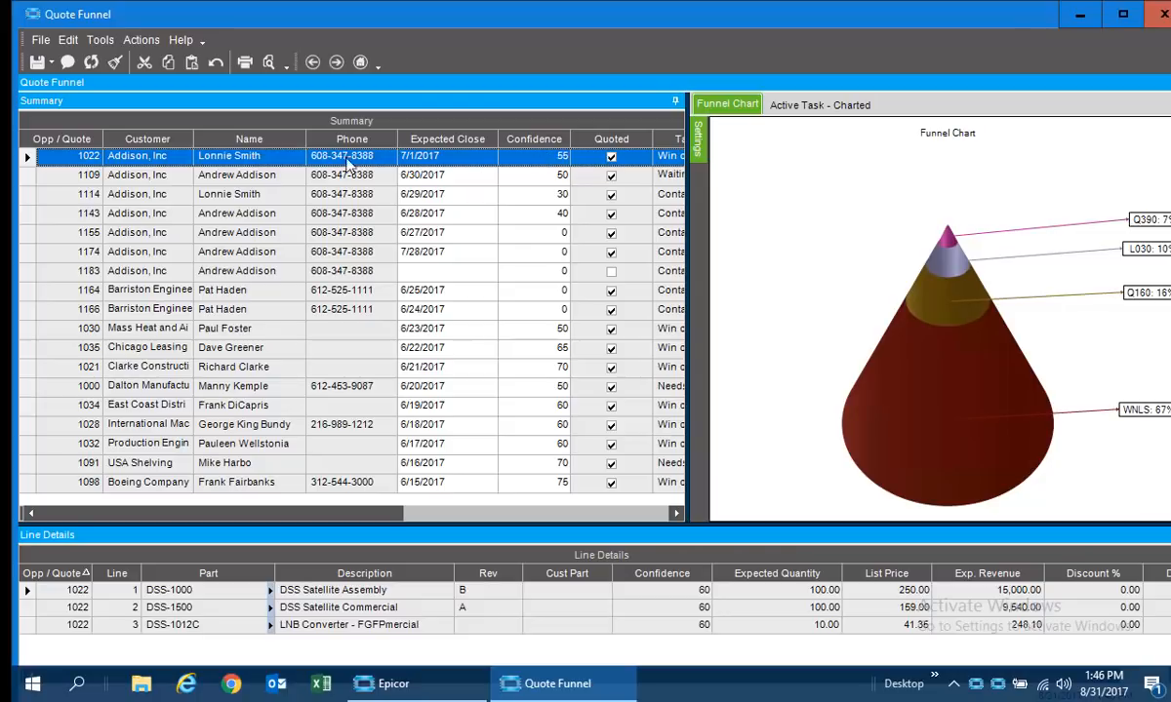
pyautogui.rightClick(59, 152)
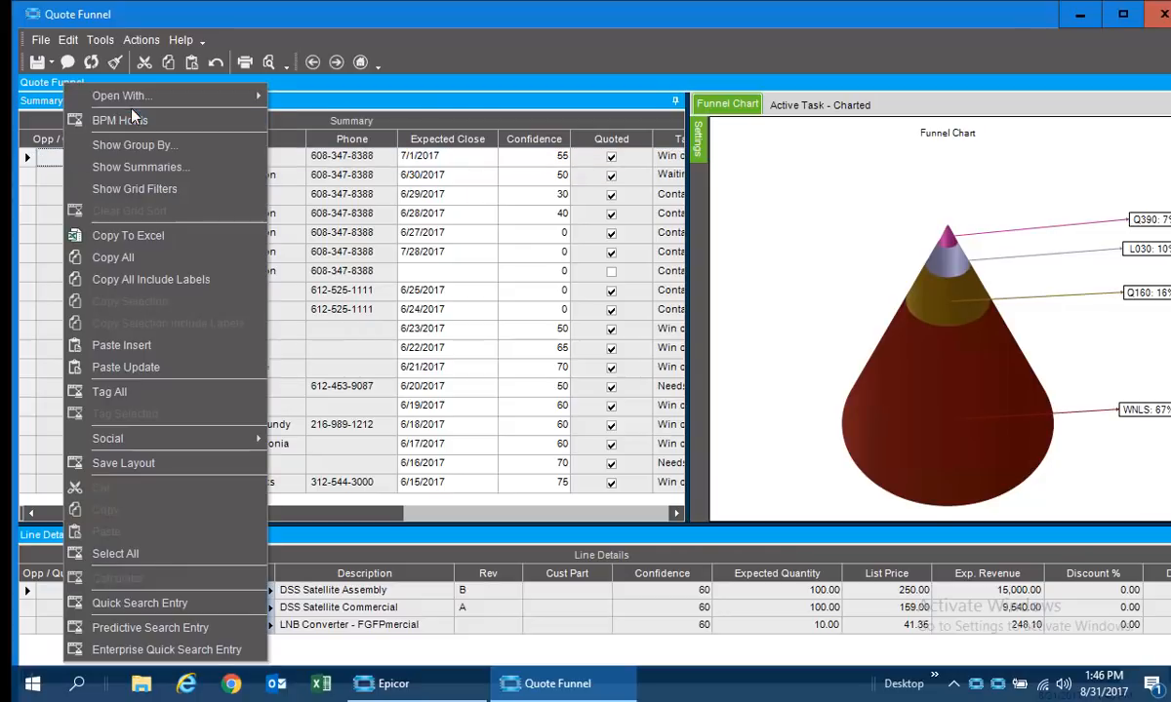
pyautogui.moveTo(138, 101)
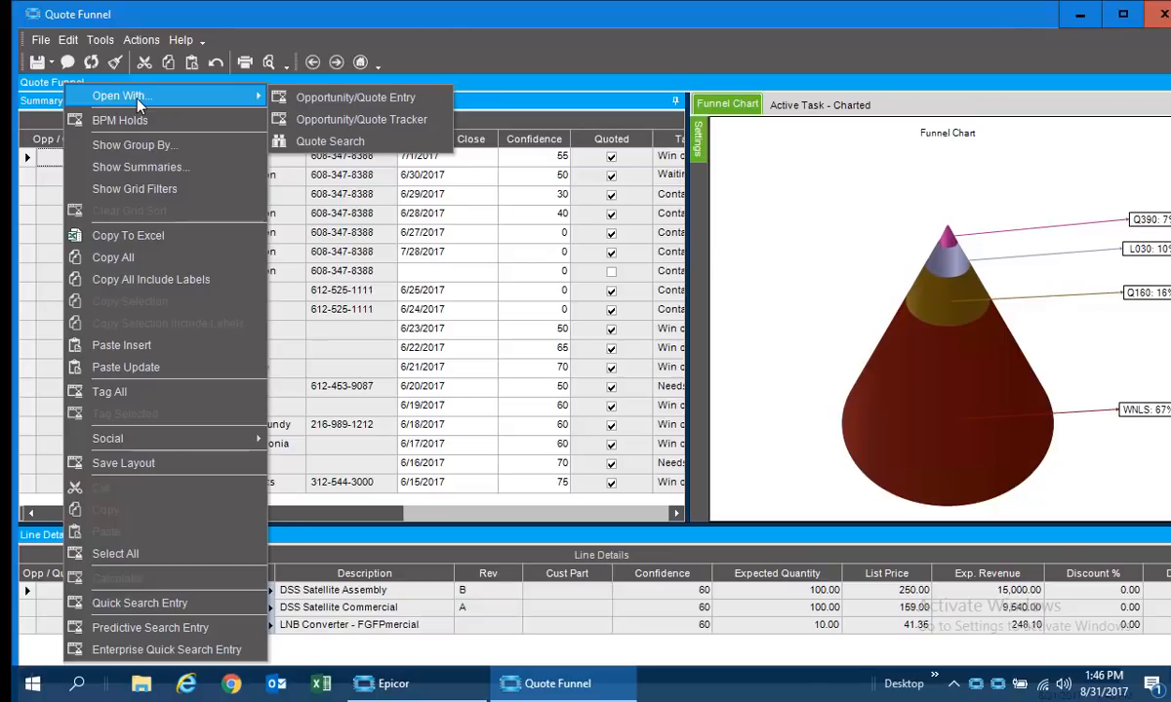
pyautogui.click(292, 97)
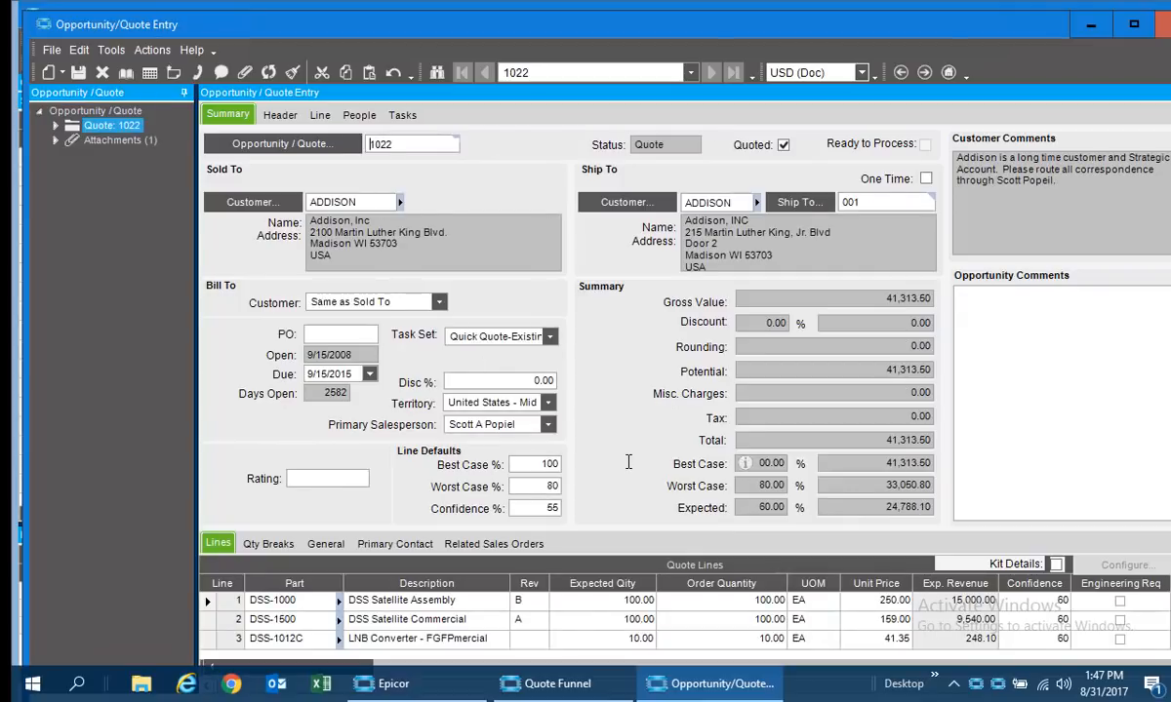
# Set the quote's default confidence to 45%, save and close the quote, and refresh the Quote Funnel dashboard.
pyautogui.click(532, 506)
pyautogui.moveTo(545, 509); pyautogui.dragTo(624, 502)
pyautogui.write('4')
pyautogui.click(78, 72)
pyautogui.click(1162, 30)
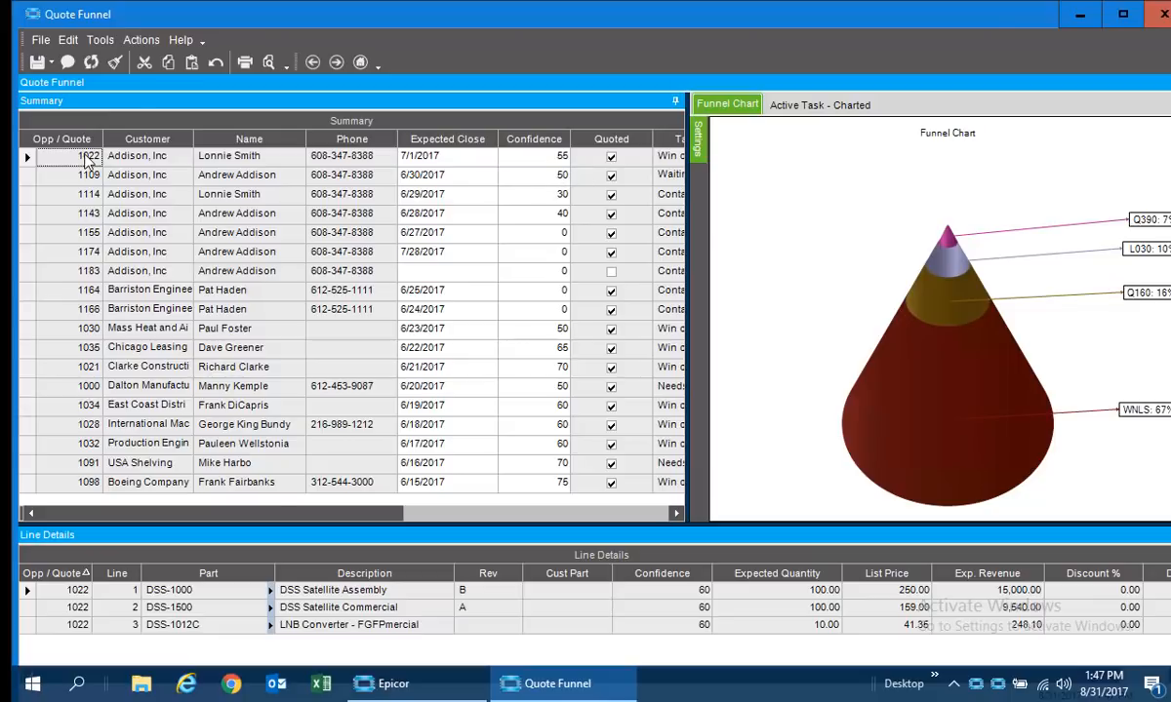
pyautogui.click(90, 62)
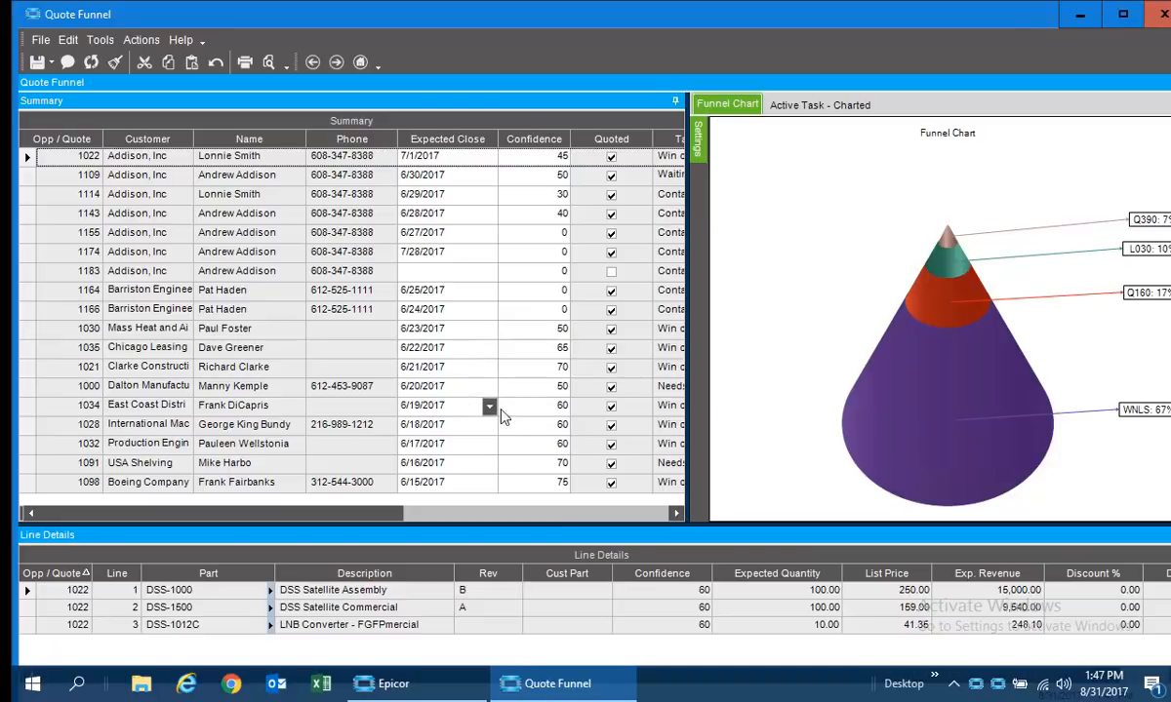
# Set the confidence of the first three Addison, Inc quotes to 60, 45 and 35 directly in the Summary grid, and save.
pyautogui.click(527, 159)
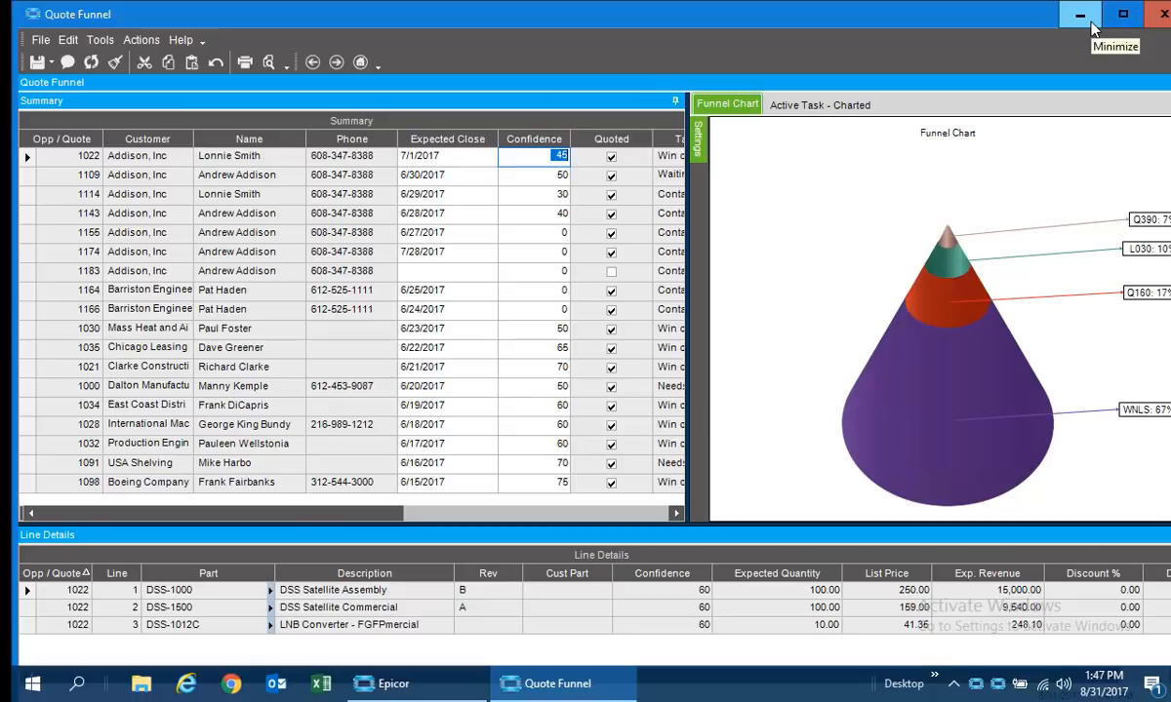
pyautogui.moveTo(939, 388)
pyautogui.write('6')
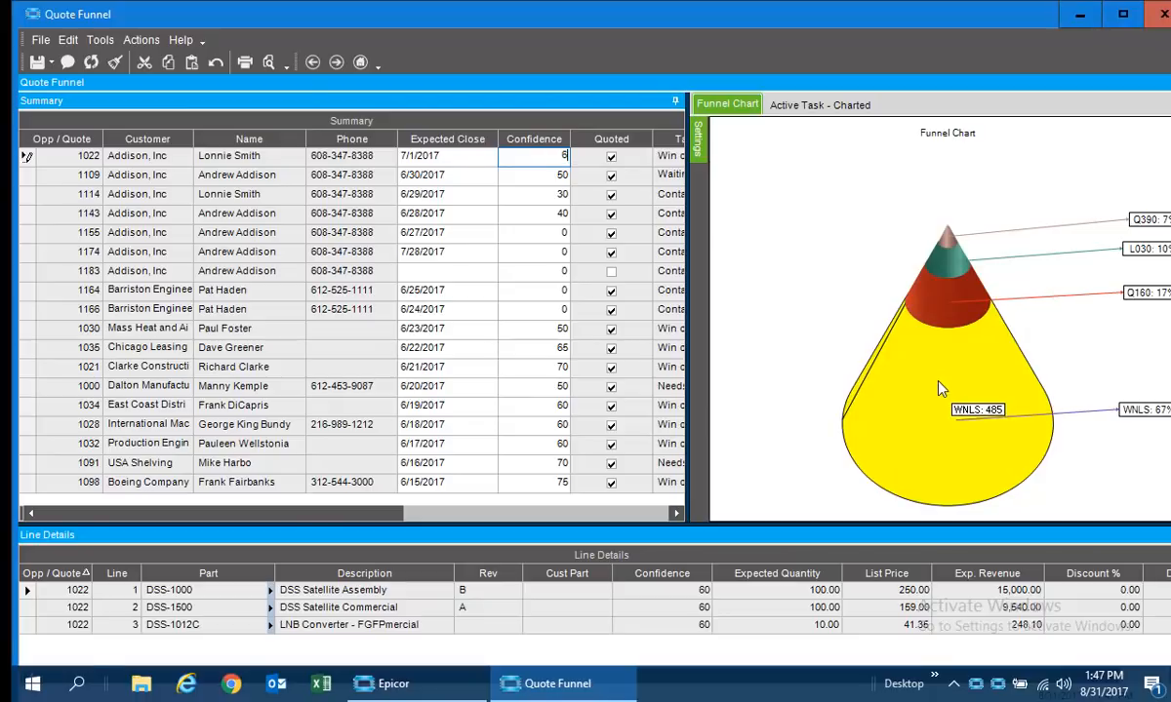
pyautogui.write('0')
pyautogui.press('Down')
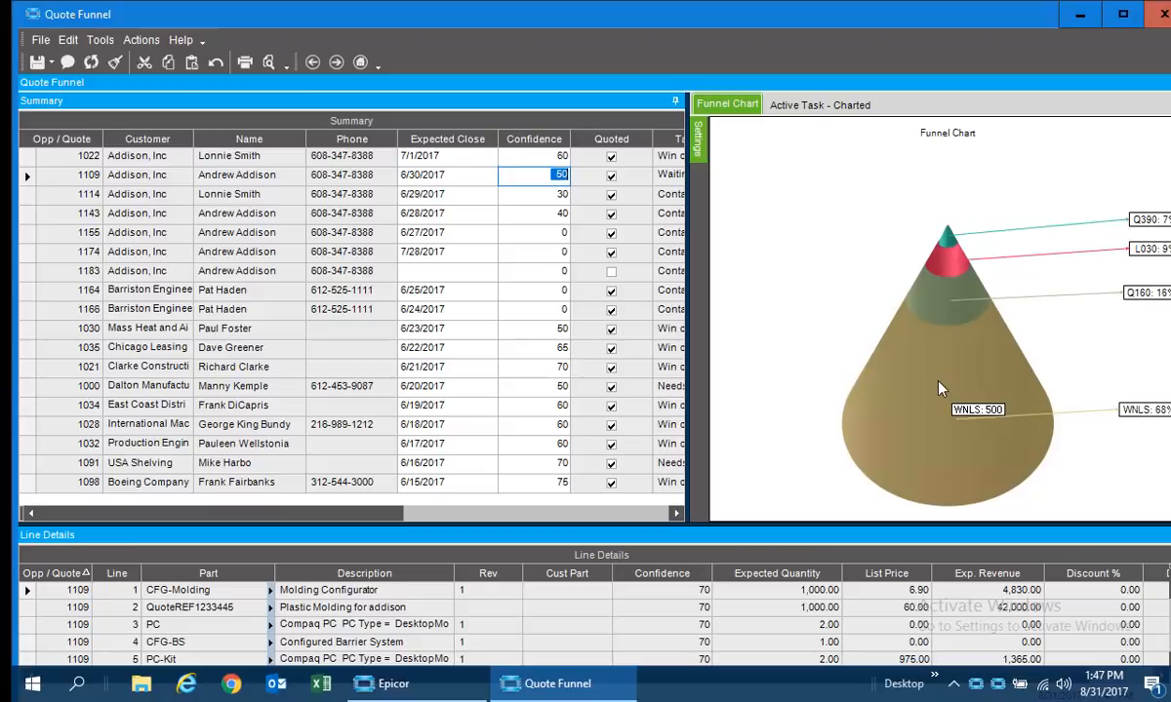
pyautogui.write('45')
pyautogui.press('Down')
pyautogui.write('35')
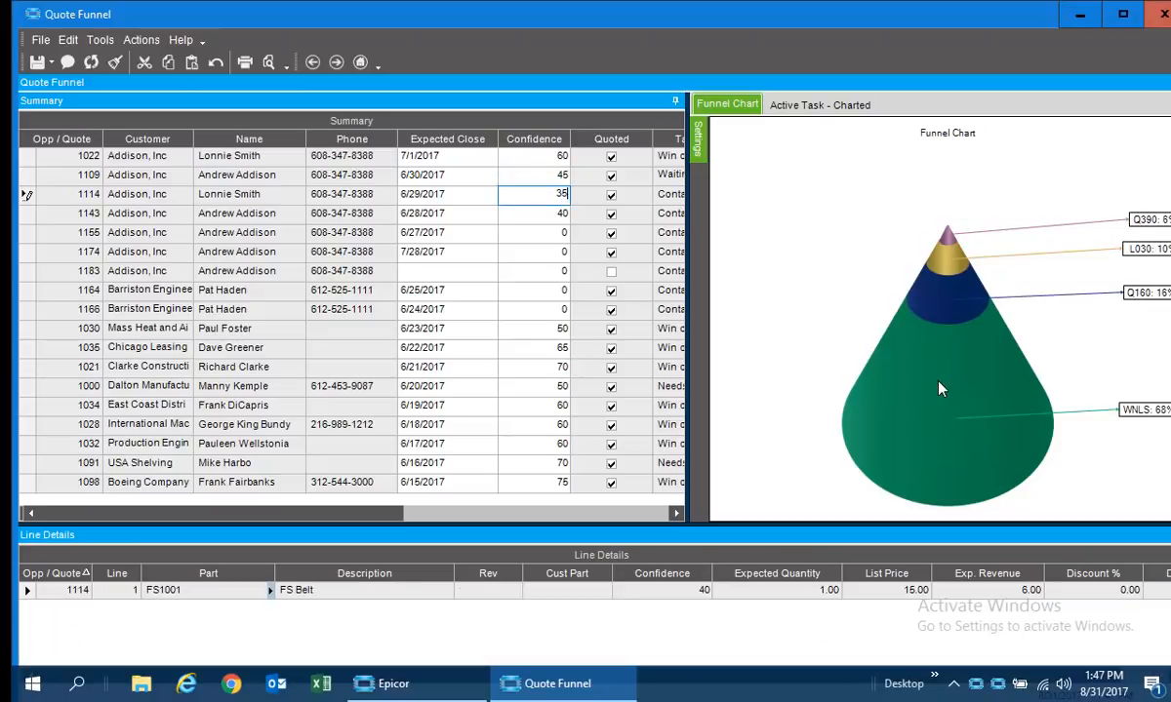
pyautogui.press('Tab')
pyautogui.click(36, 62)
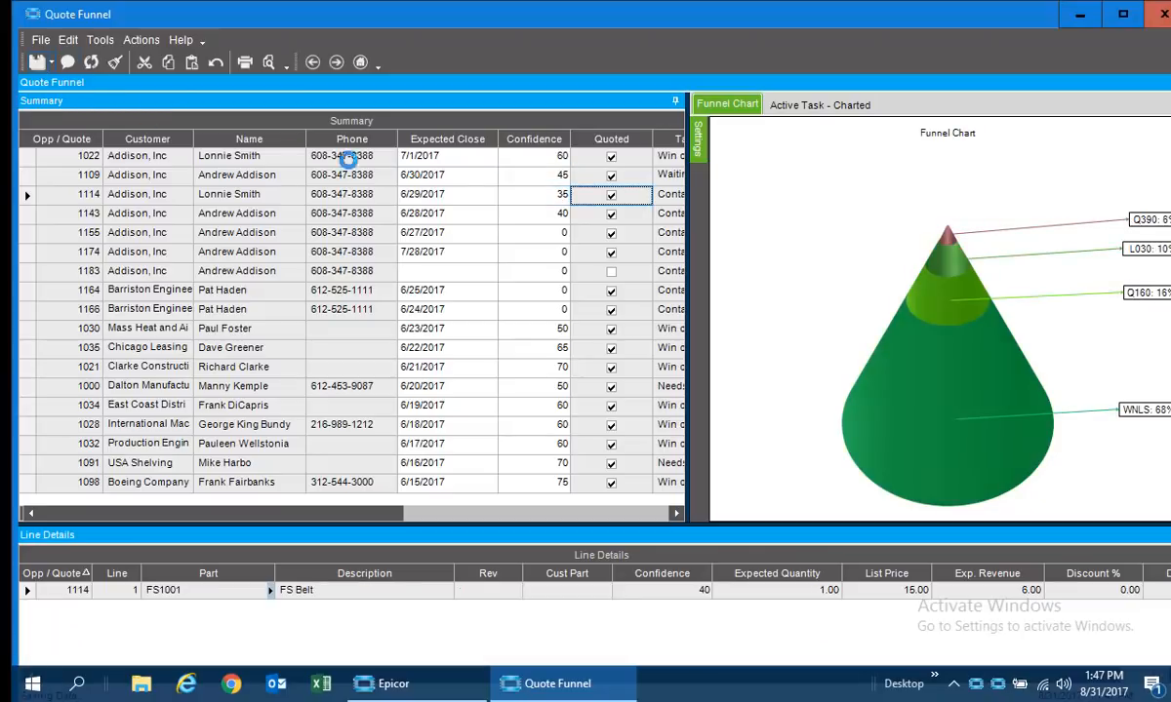
# Check the confidence of the first Addison, Inc quote in Opportunity/Quote Entry, and close the quote.
pyautogui.click(553, 158)
pyautogui.rightClick(79, 154)
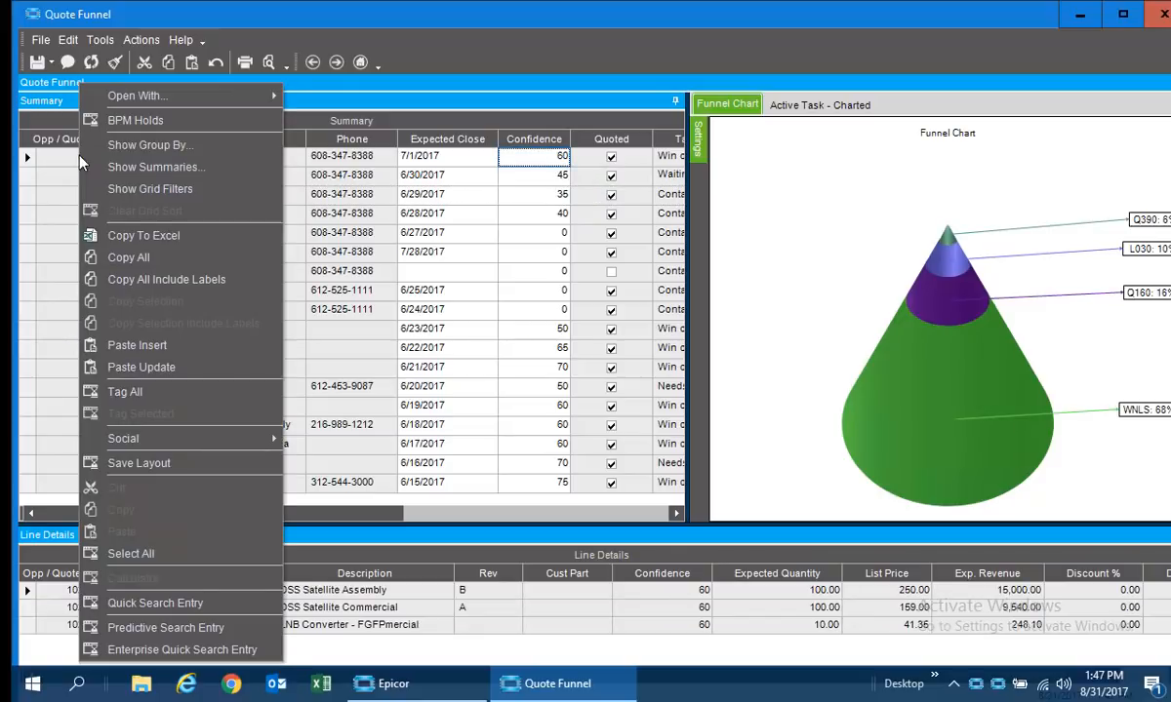
pyautogui.moveTo(137, 95)
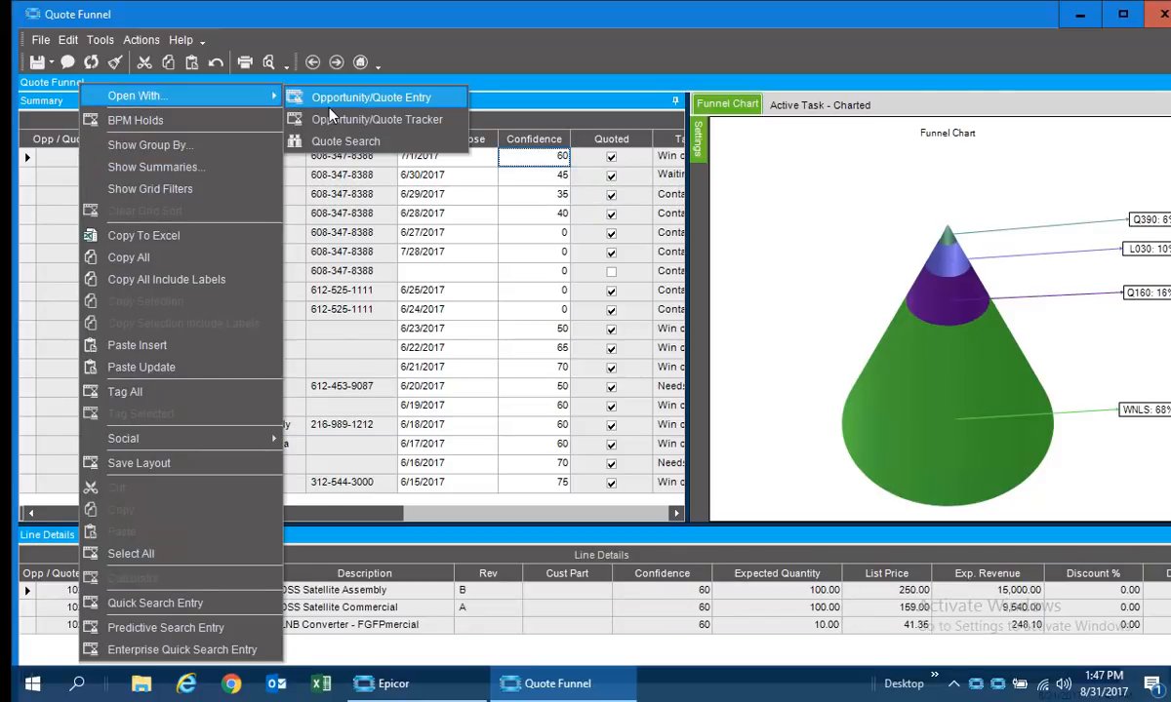
pyautogui.click(328, 105)
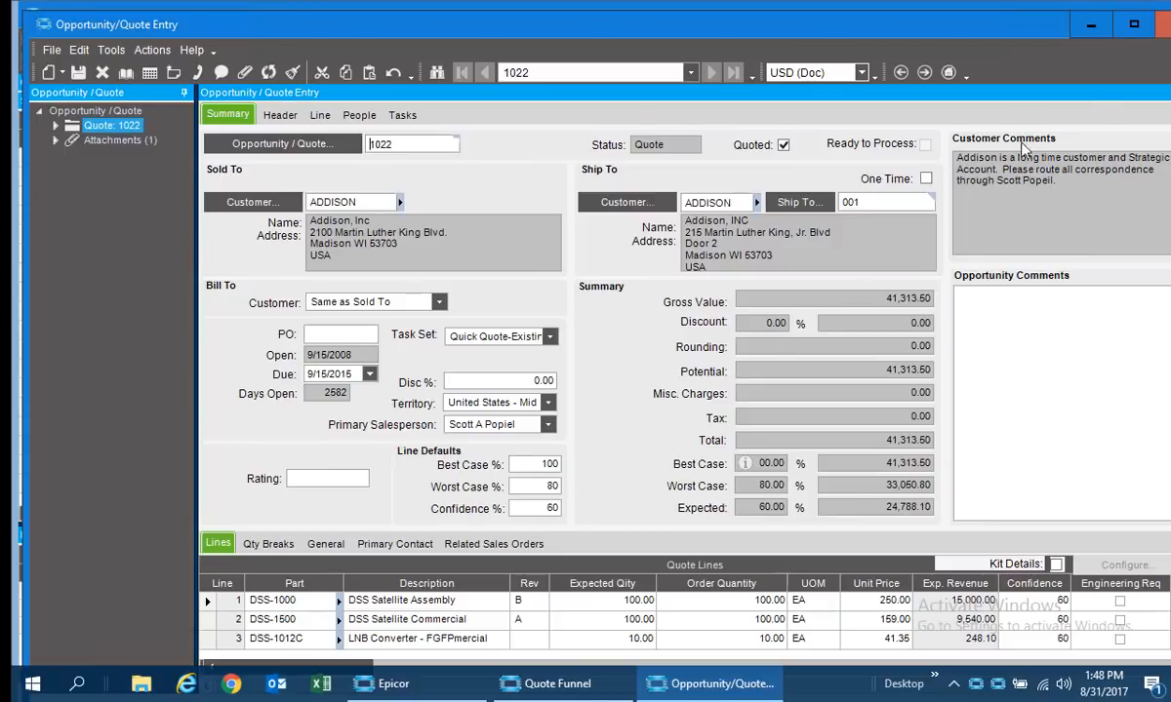
pyautogui.click(1160, 30)
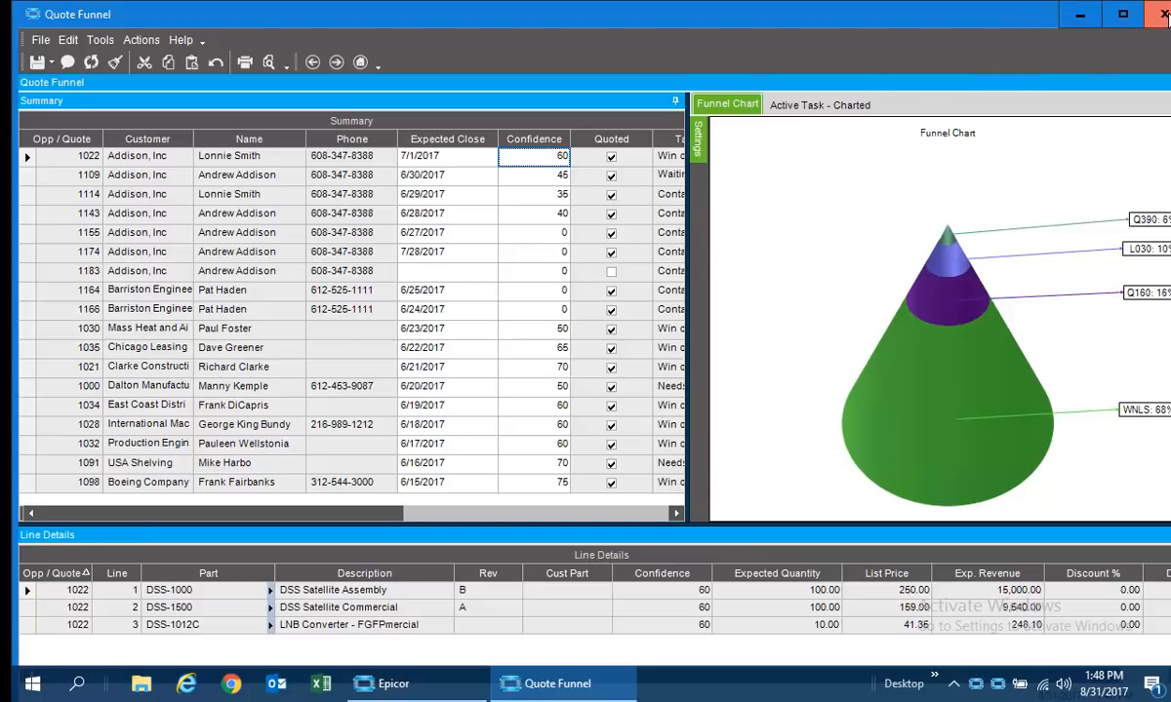
# Switch to Epicor Mobile Access through the desktop's EMA on iPad shortcut, and sign in with the username and password.
pyautogui.click(1079, 15)
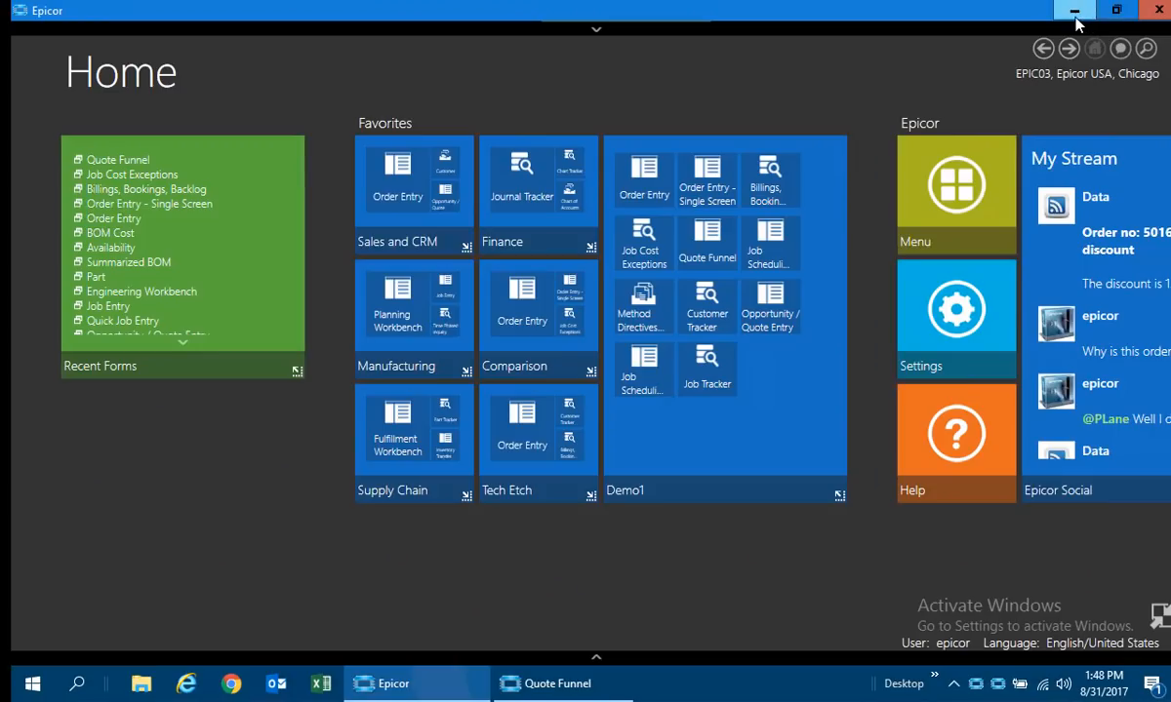
pyautogui.click(1075, 14)
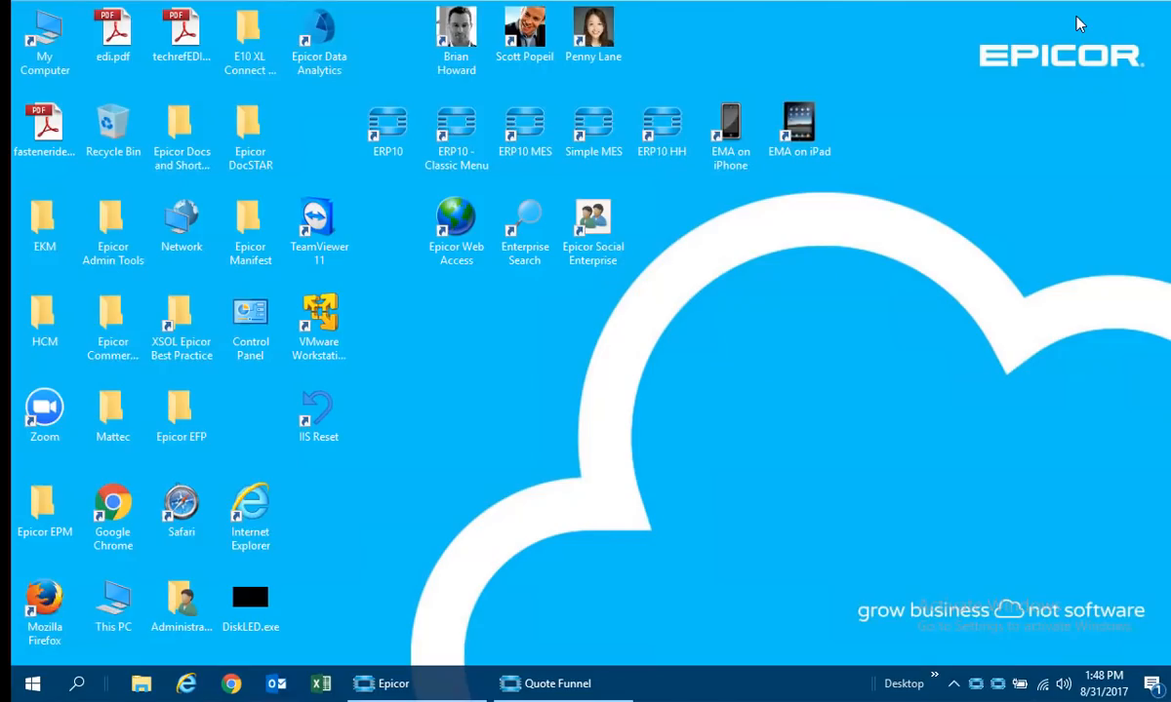
pyautogui.doubleClick(798, 123)
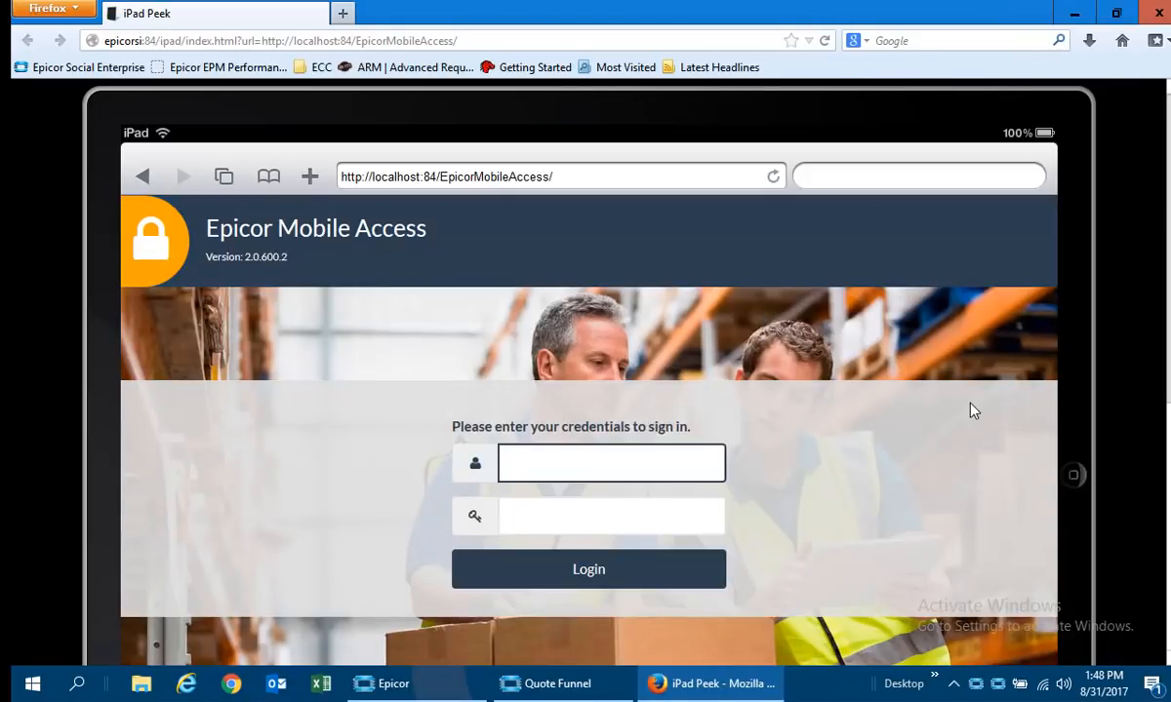
pyautogui.write('epicor')
pyautogui.press('Tab')
pyautogui.write('epicor')
pyautogui.press('Return')
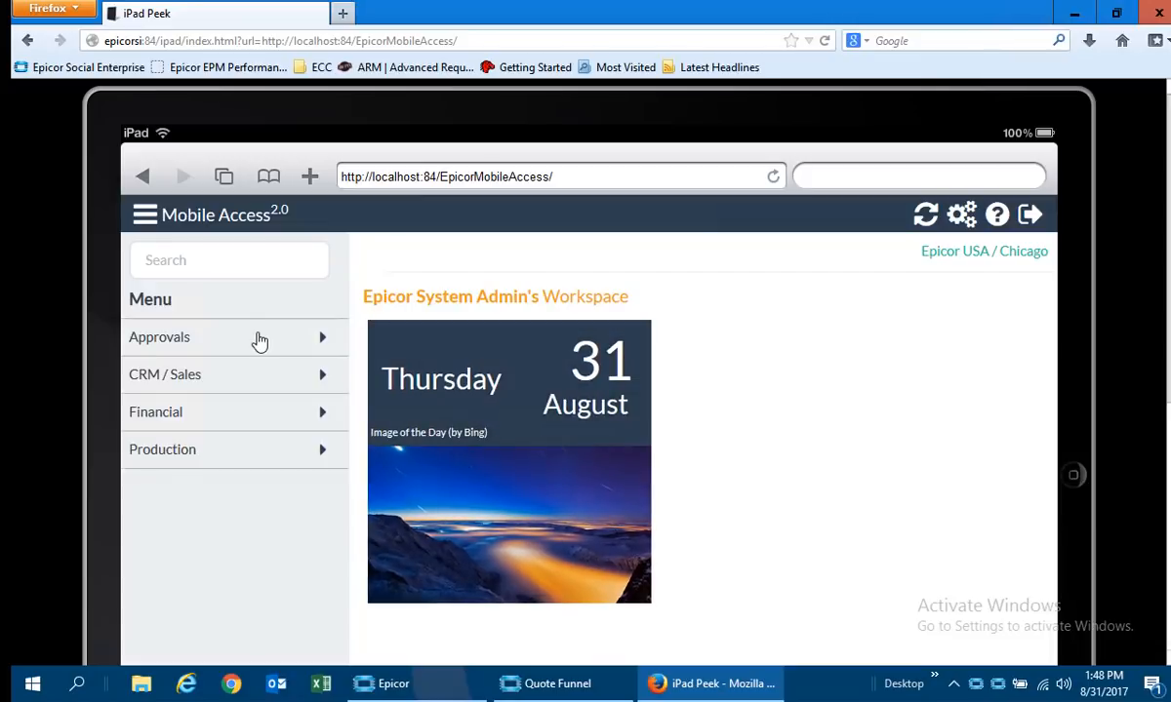
# Open Quote Confidence in the CRM / Sales group, and show the details of the first Addison, Inc open quote.
pyautogui.click(189, 383)
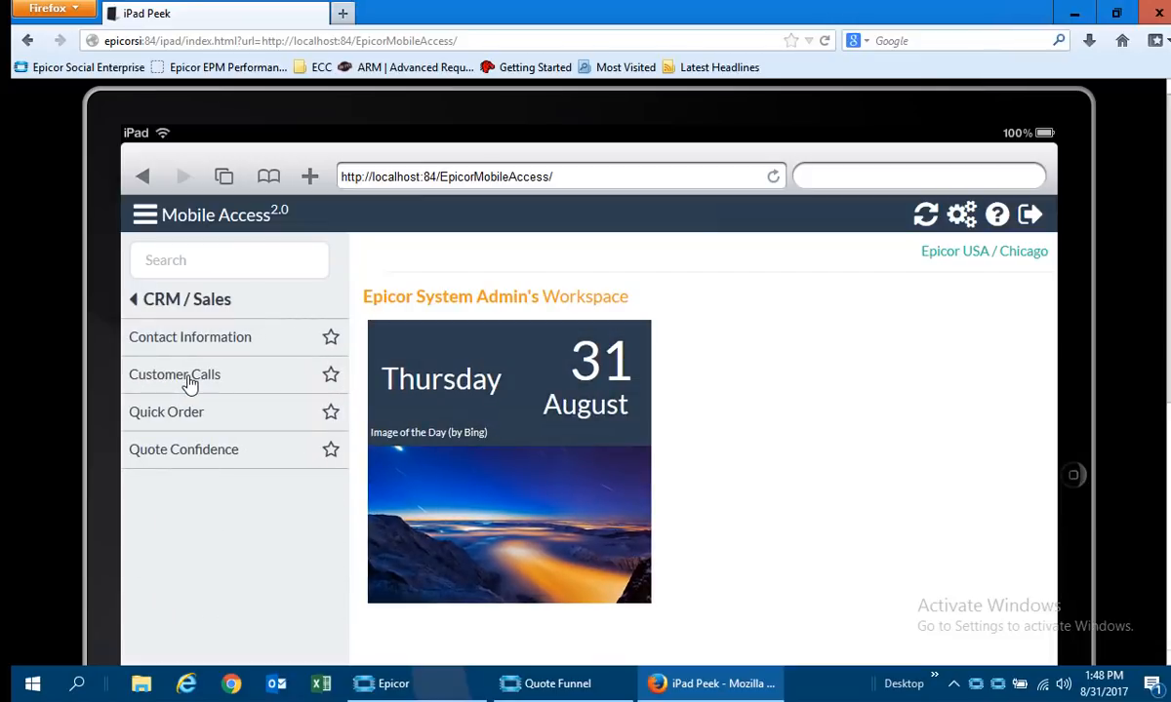
pyautogui.click(246, 464)
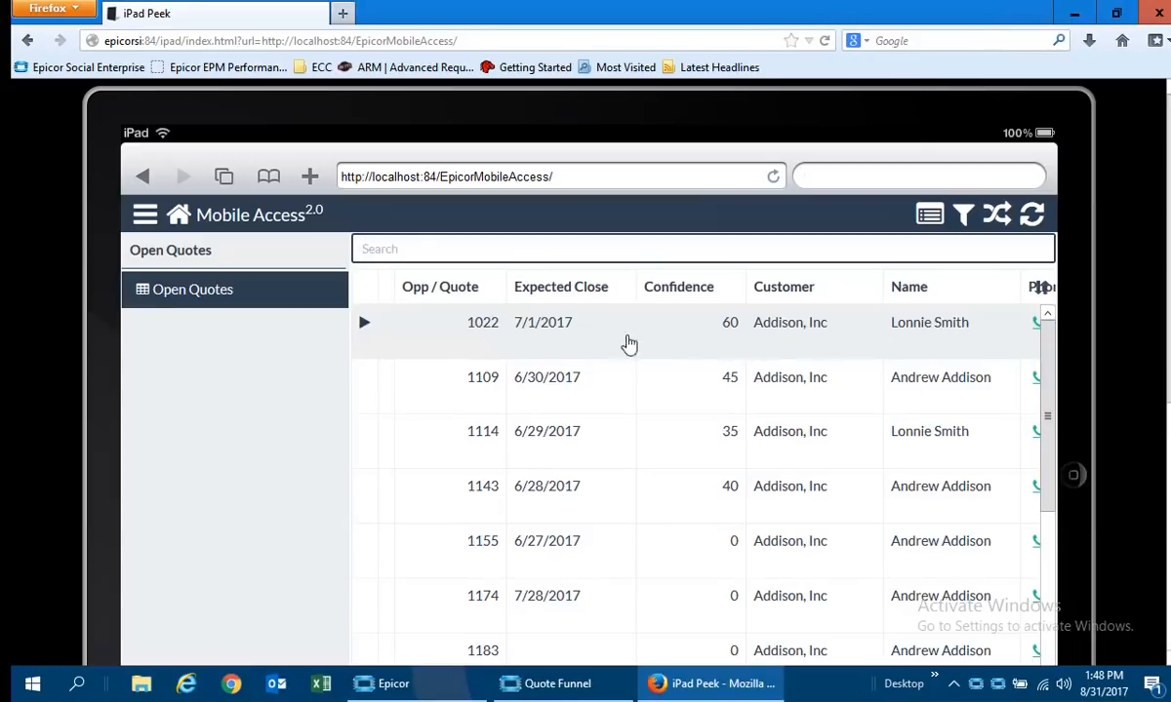
pyautogui.click(368, 344)
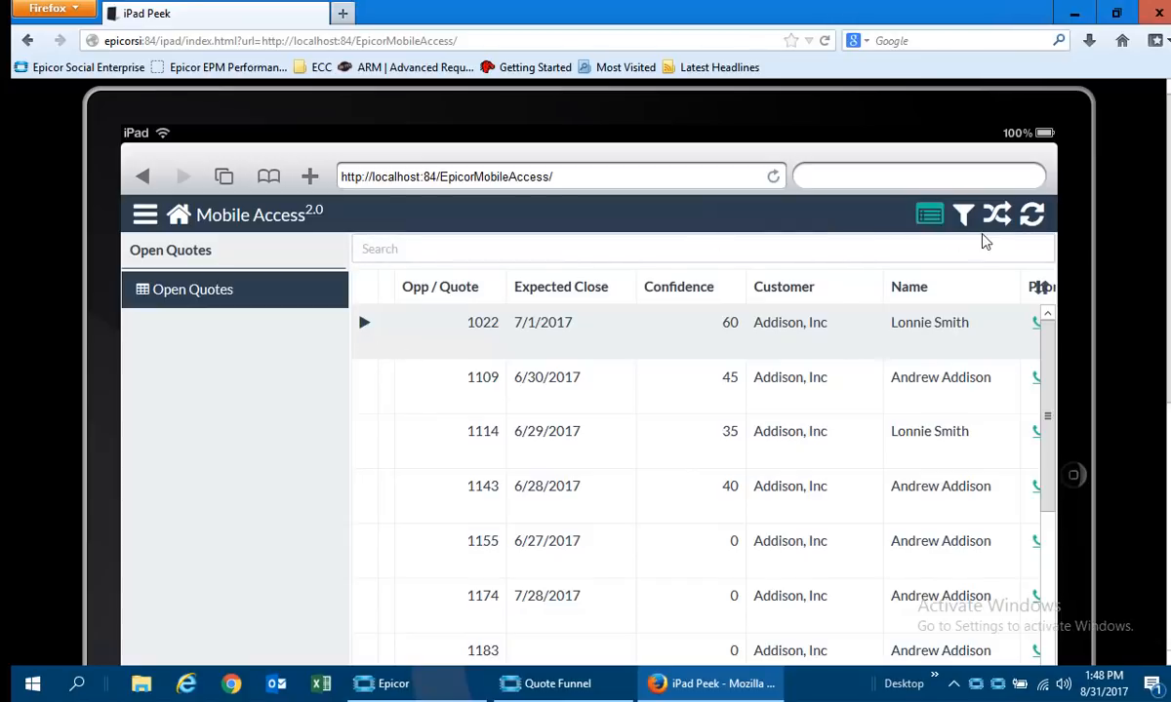
pyautogui.click(932, 220)
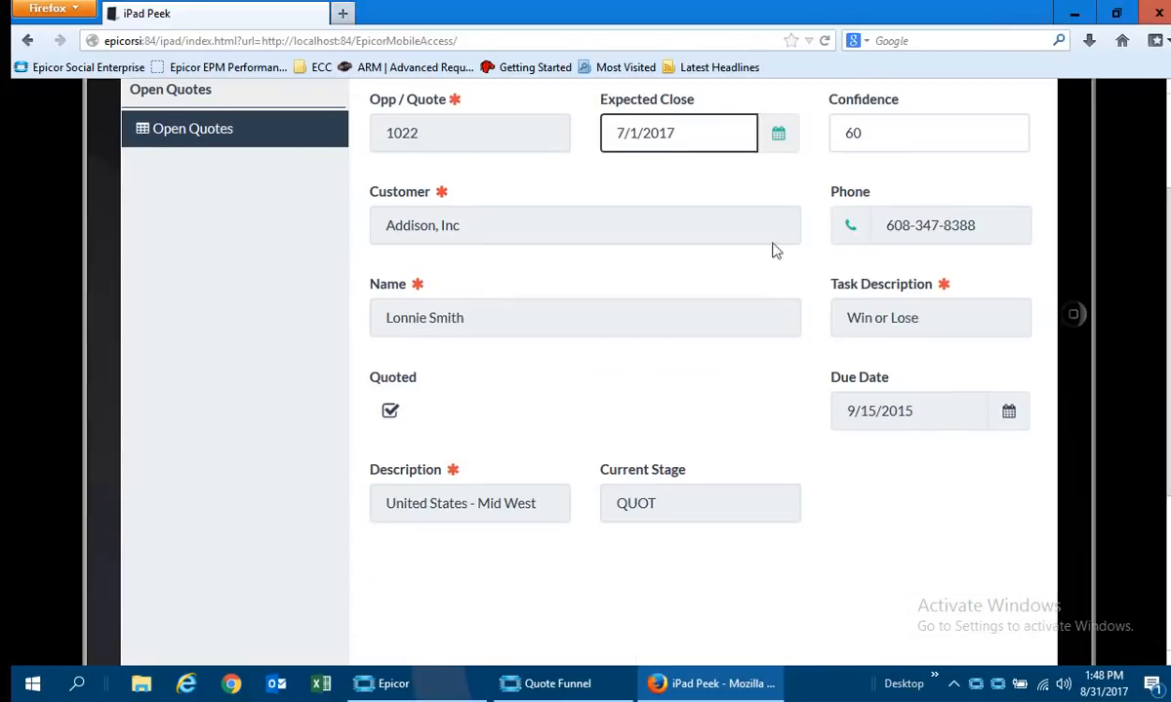
# Set the quote's confidence to 65, save the change, and return to the Open Quotes list.
pyautogui.press('Tab')
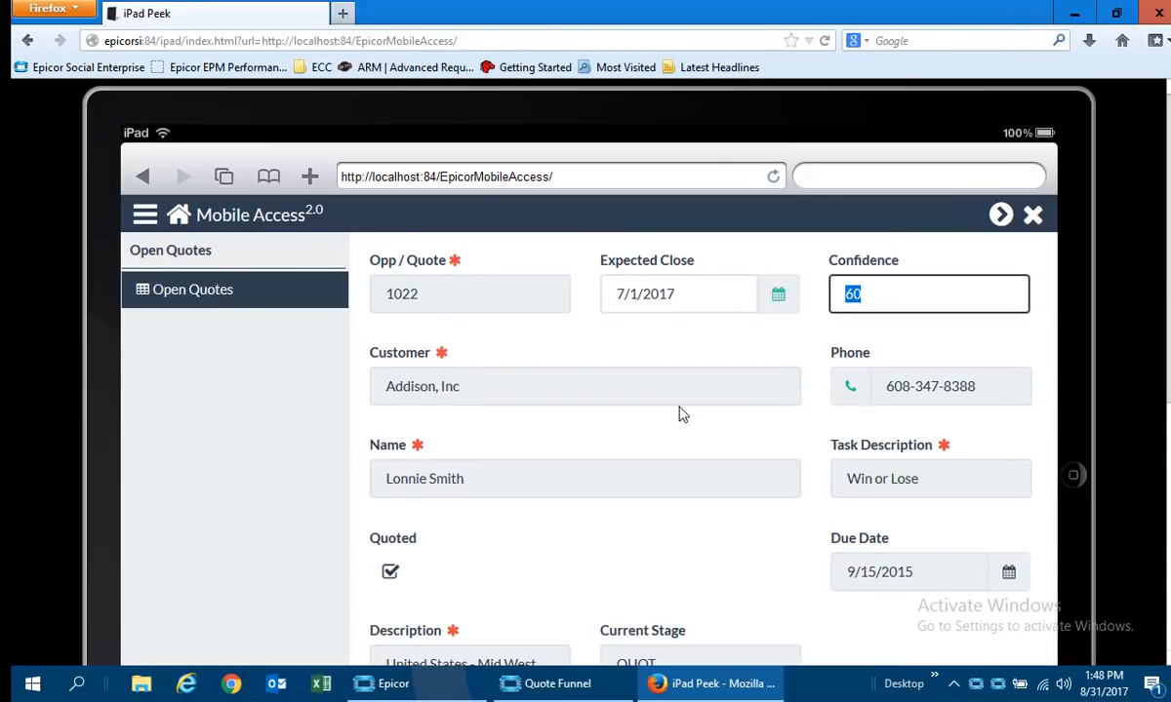
pyautogui.write('65')
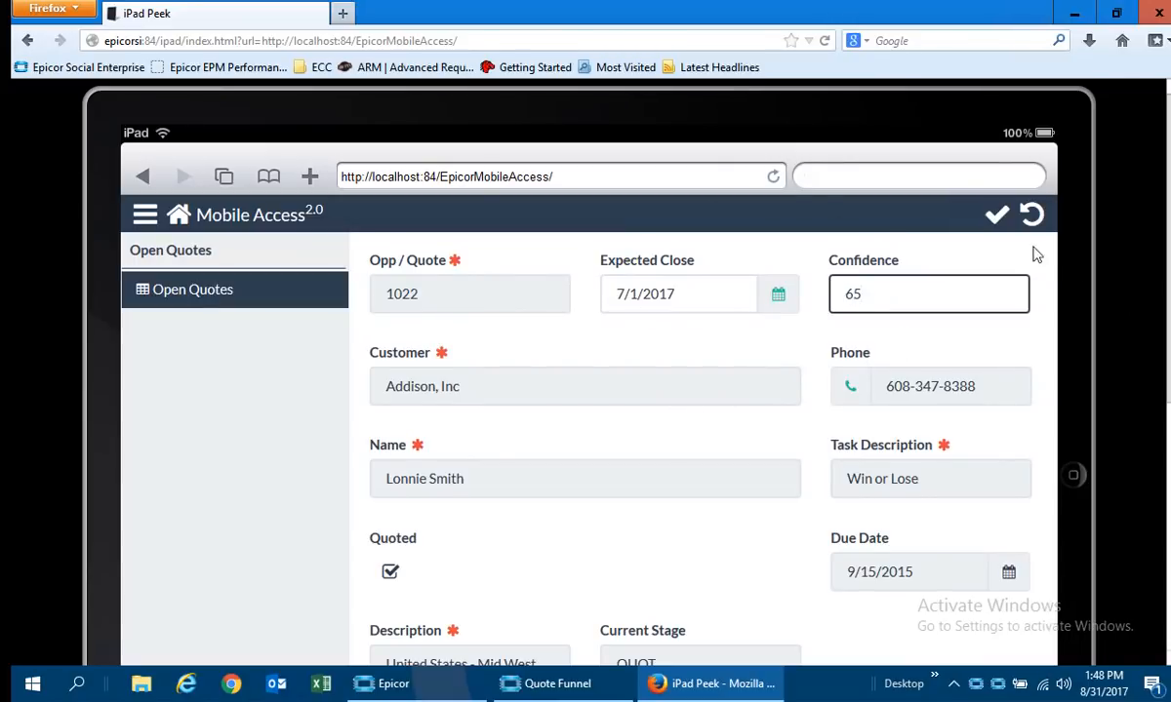
pyautogui.click(1003, 219)
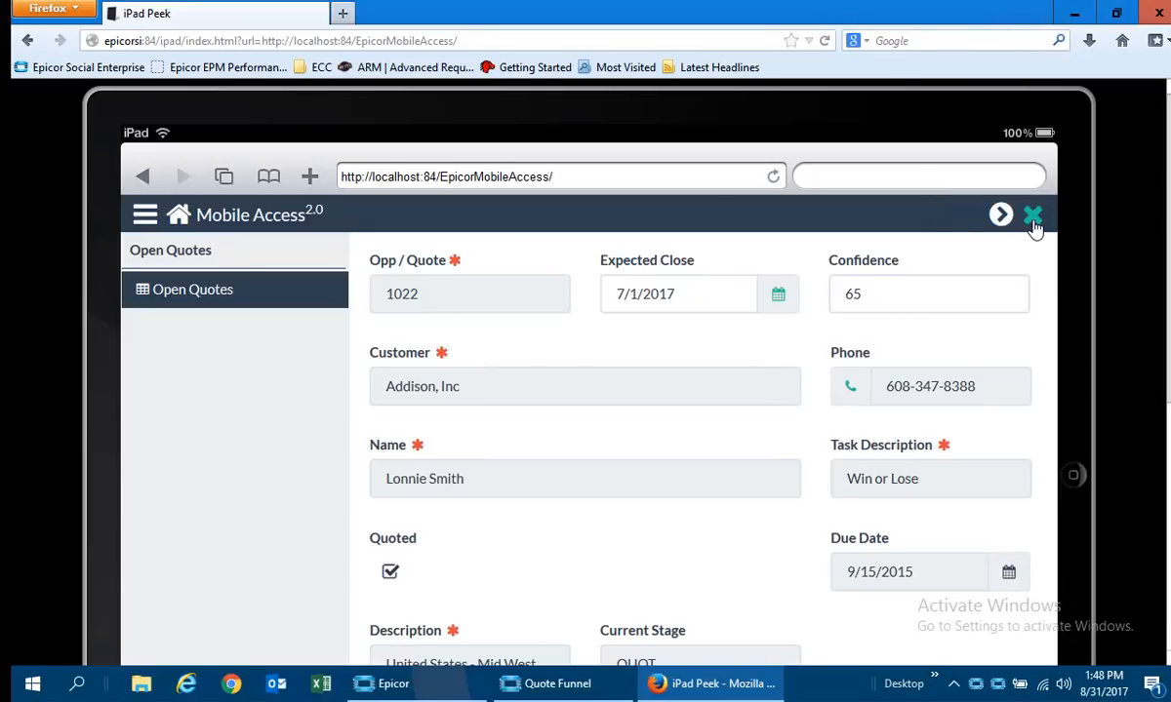
pyautogui.click(1032, 222)
pyautogui.click(992, 221)
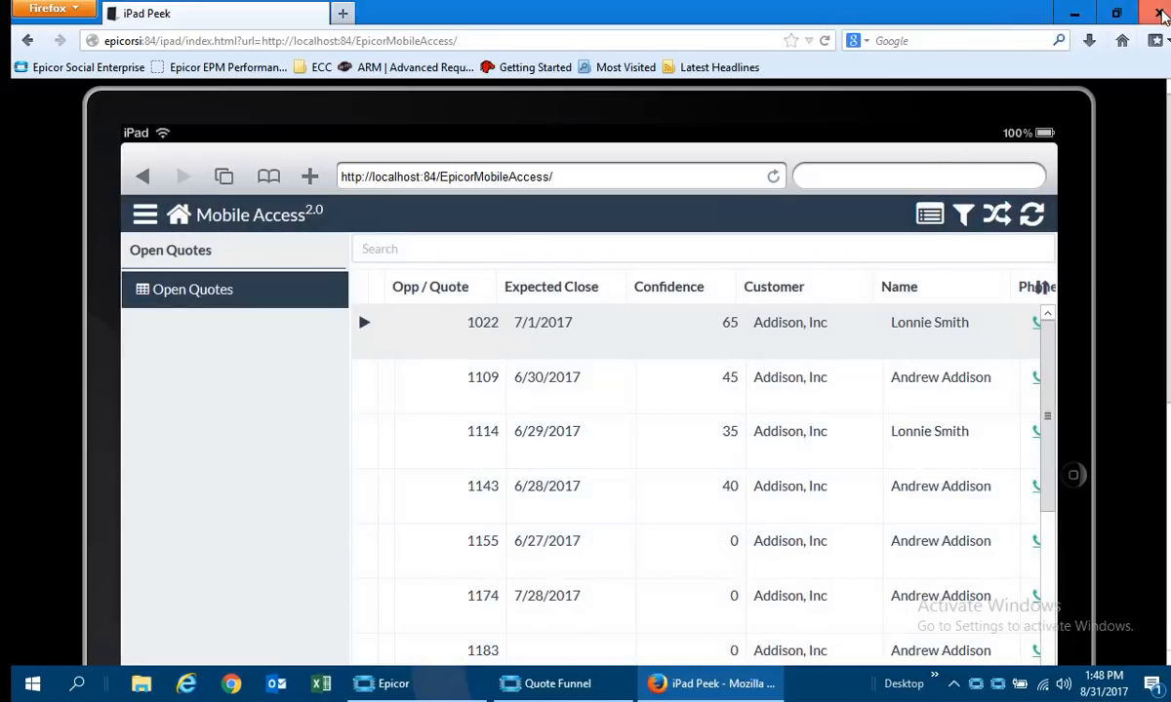
# Leave the Mobile Access page, refresh the Quote Funnel to check the first Addison, Inc quote's confidence, and close the funnel.
pyautogui.click(1160, 14)
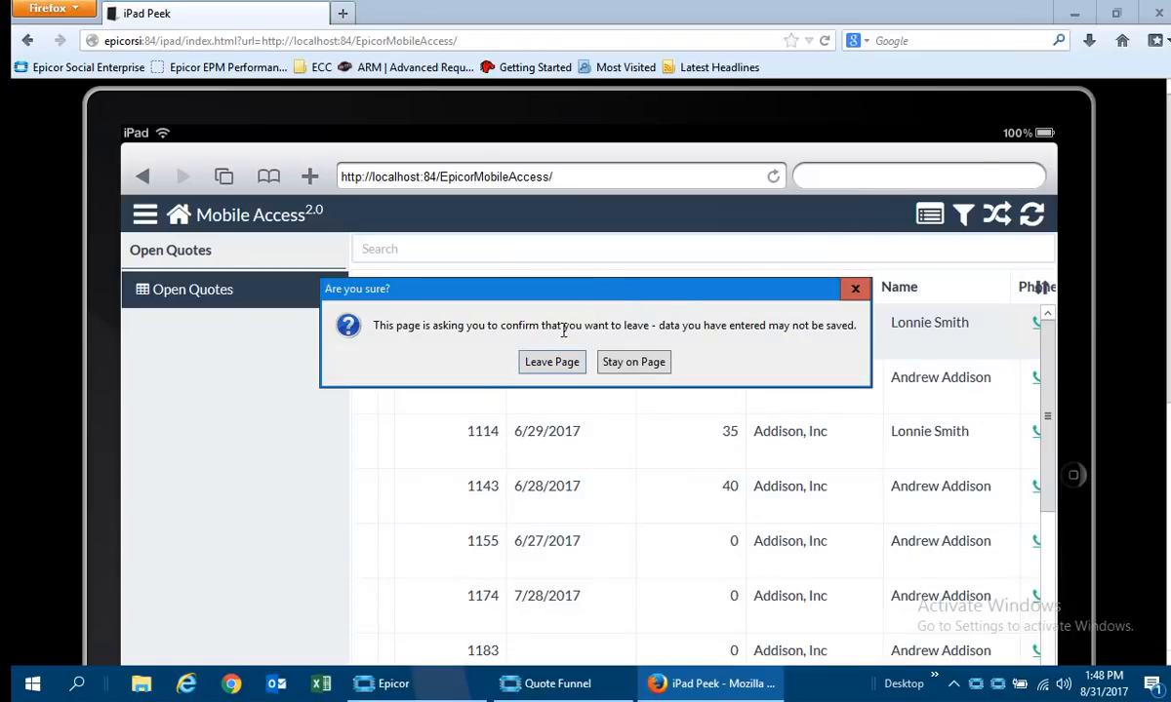
pyautogui.click(549, 364)
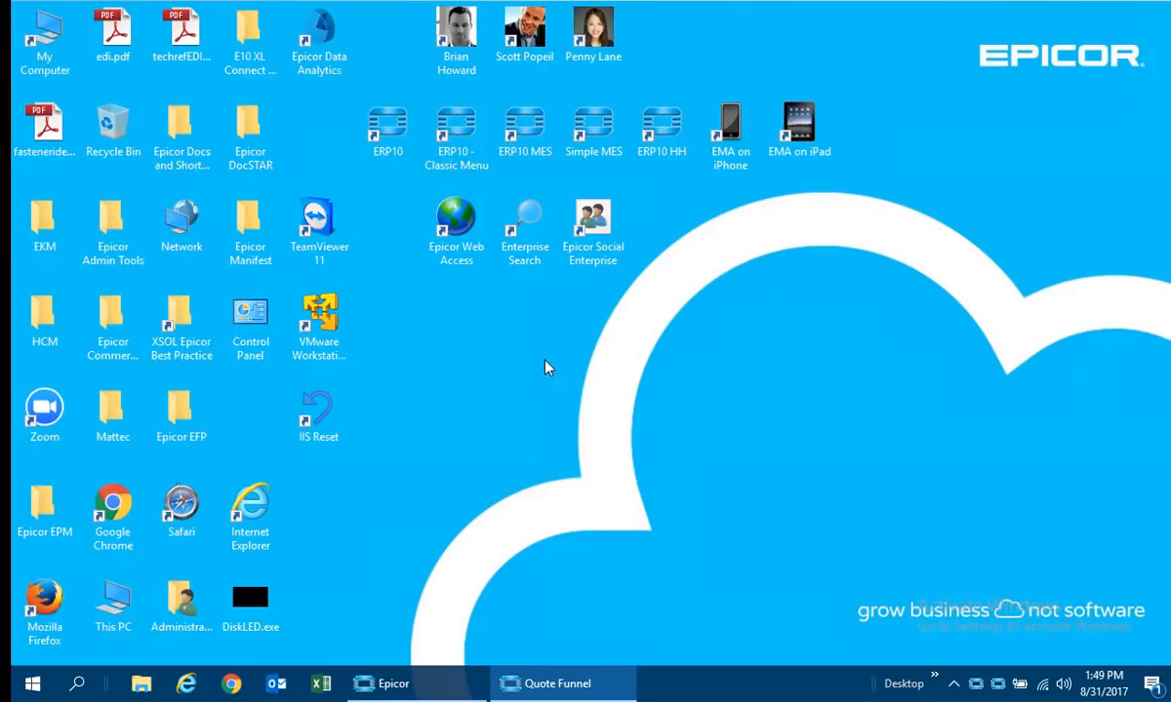
pyautogui.click(546, 682)
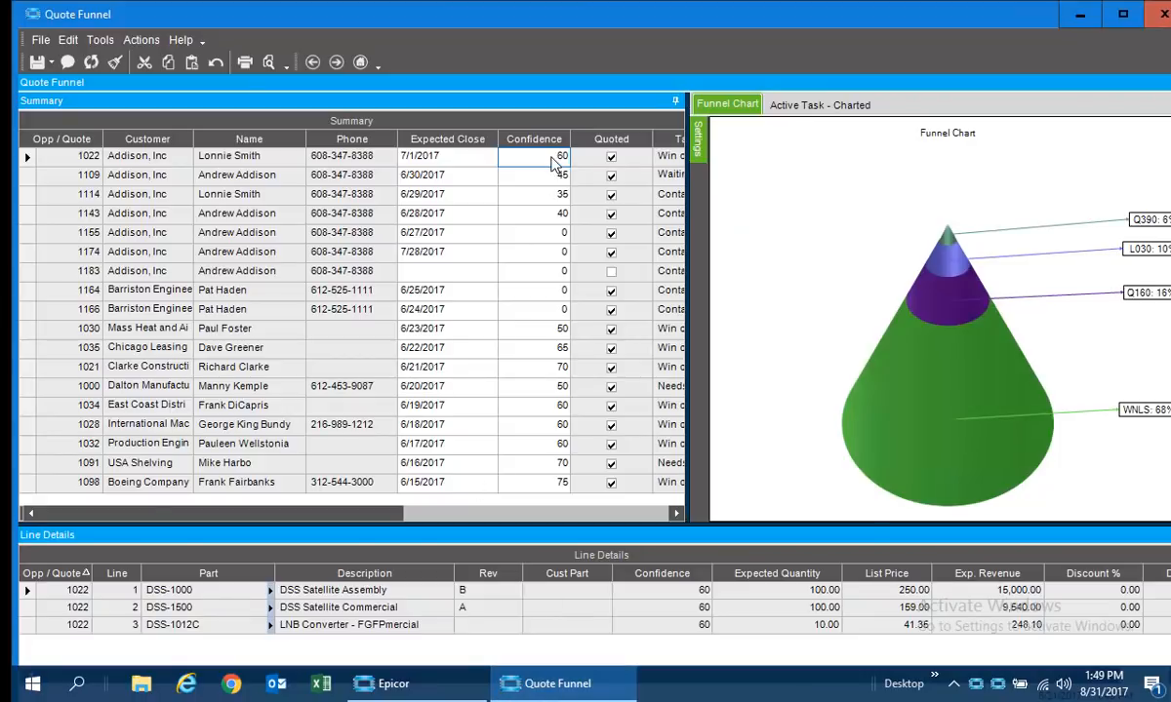
pyautogui.click(90, 63)
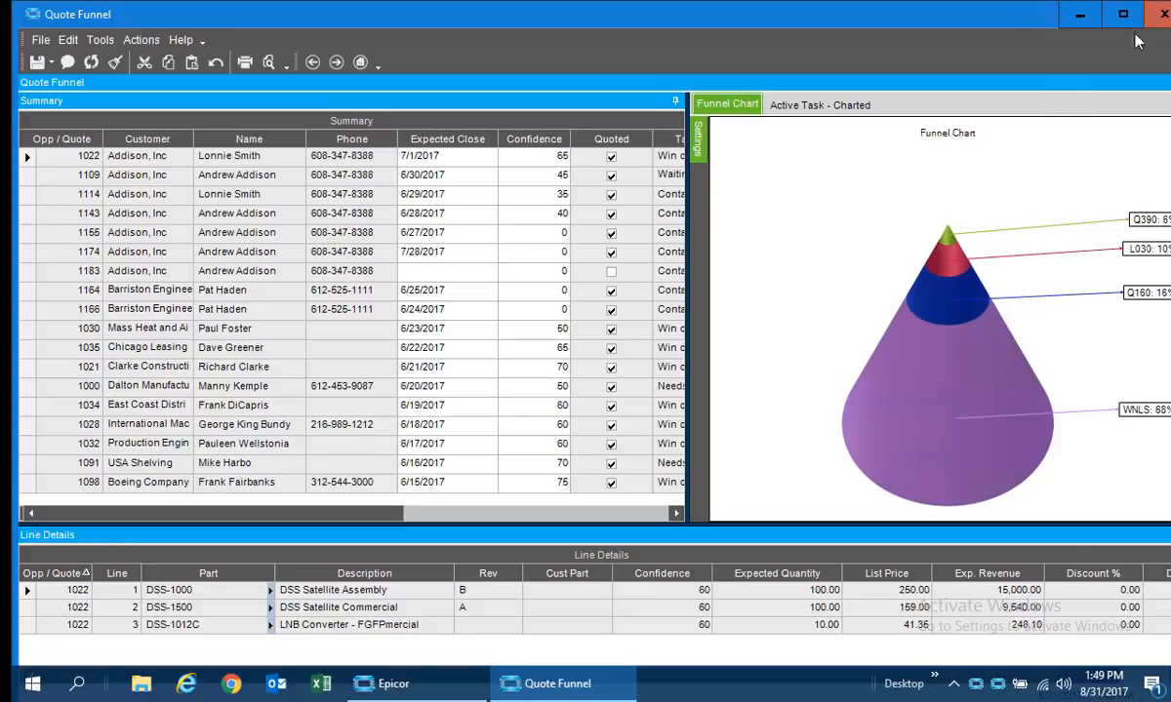
pyautogui.click(1163, 14)
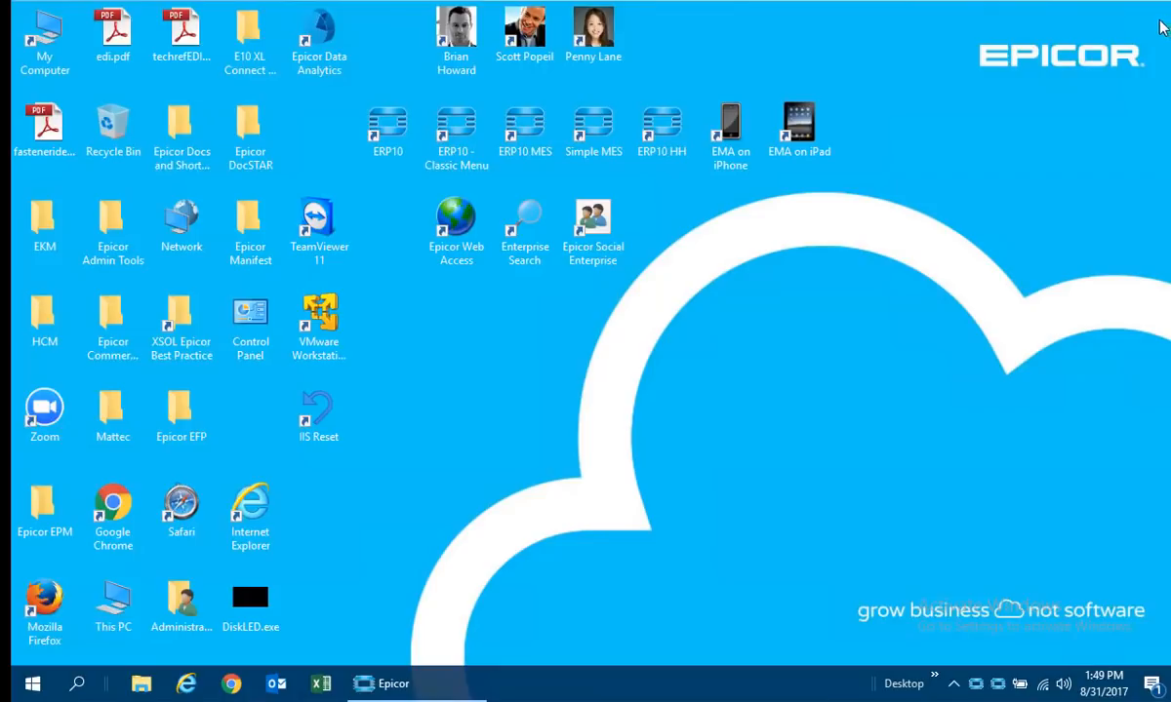
# Return to the Epicor Home page, and bring its This Year Customer Sales and EDA tiles into view.
pyautogui.click(400, 684)
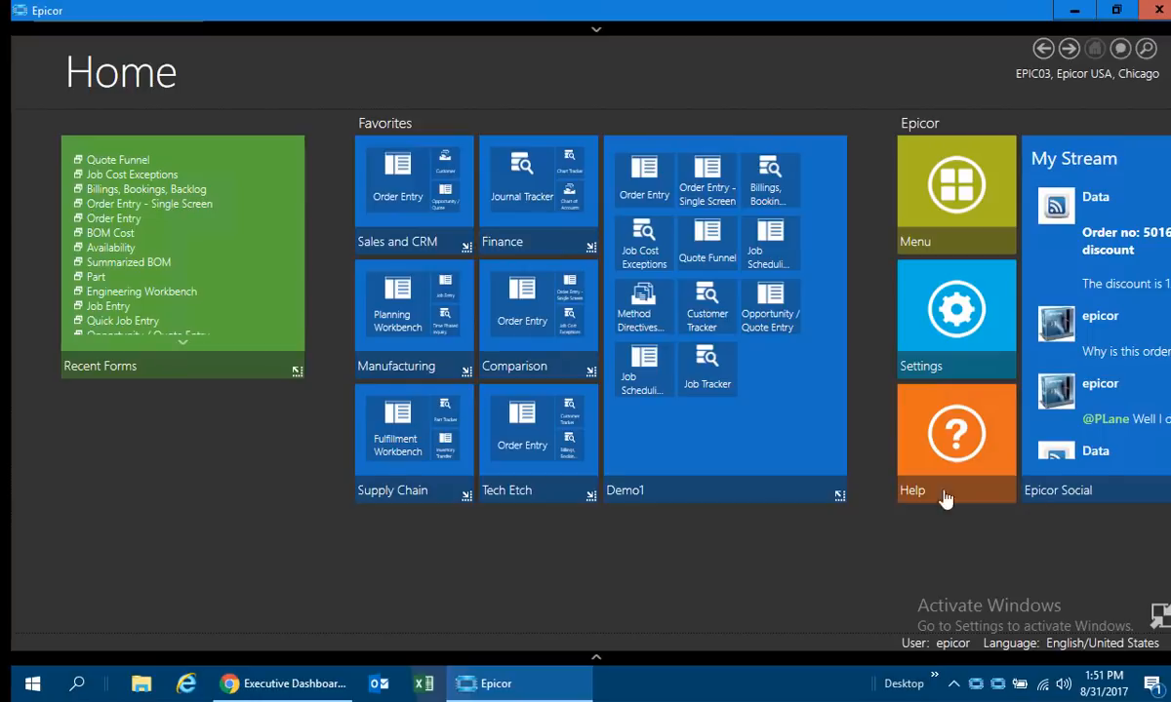
pyautogui.moveTo(868, 426); pyautogui.dragTo(11, 362)
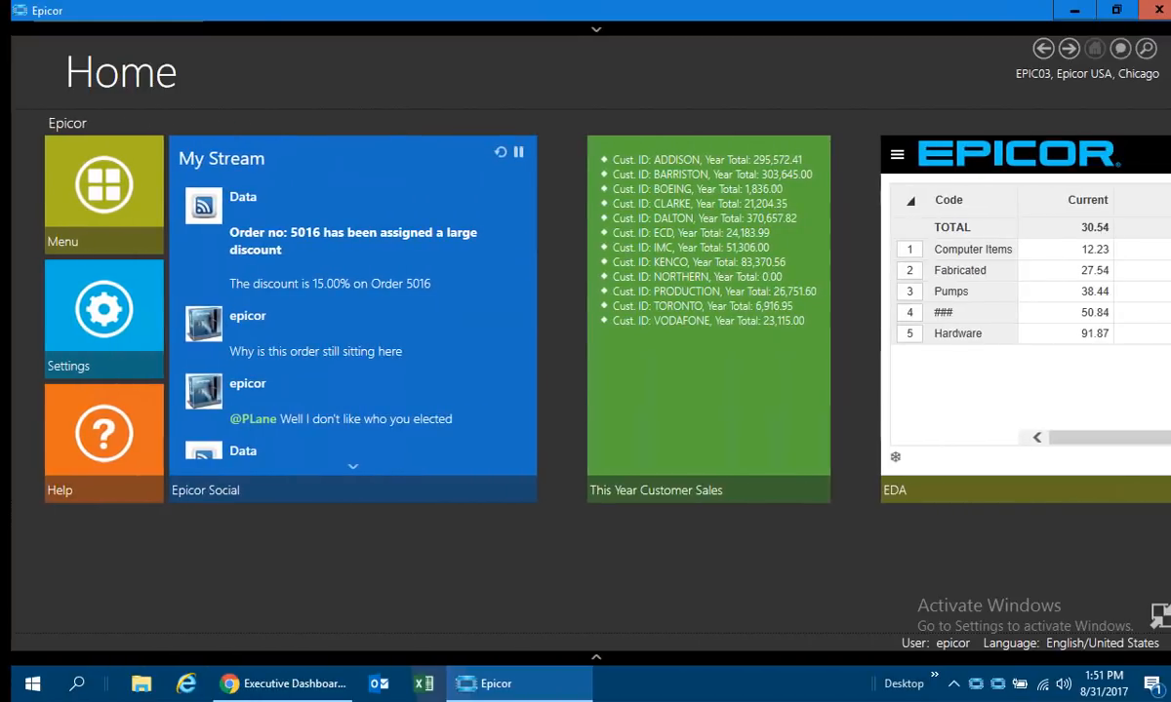
pyautogui.moveTo(899, 569); pyautogui.dragTo(532, 547)
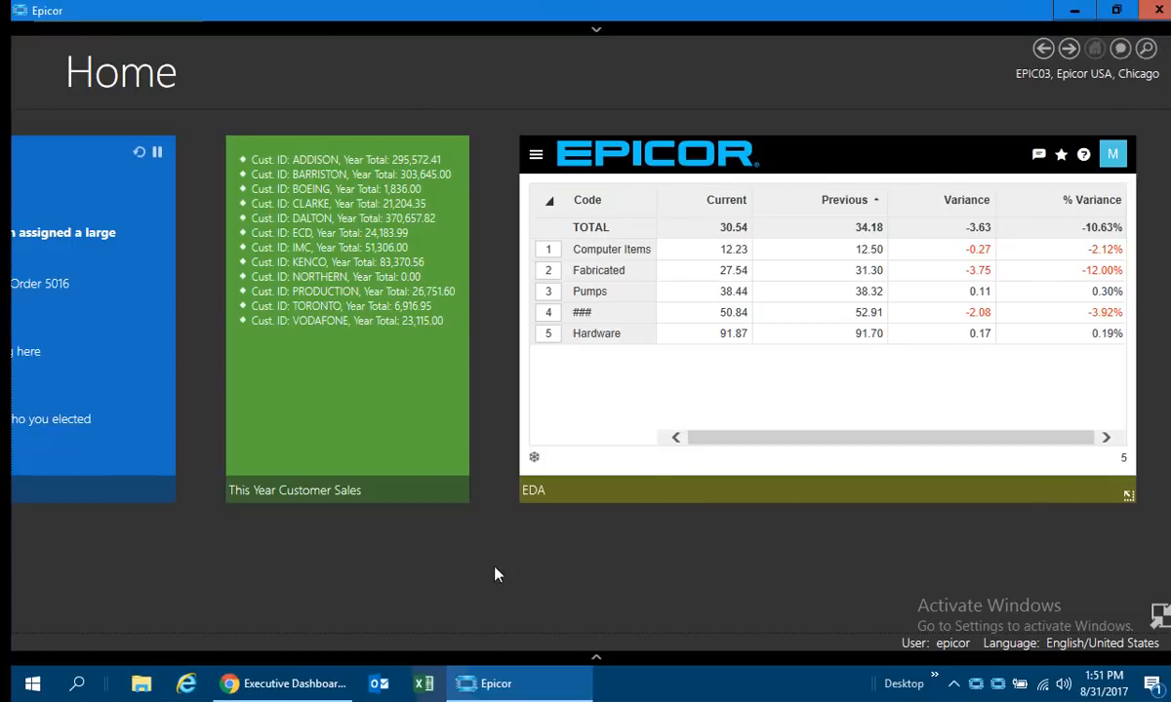
# Switch to the Executive Dashboard in Chrome, and review its metrics from Sales through Shipping, Production and Quality.
pyautogui.click(285, 682)
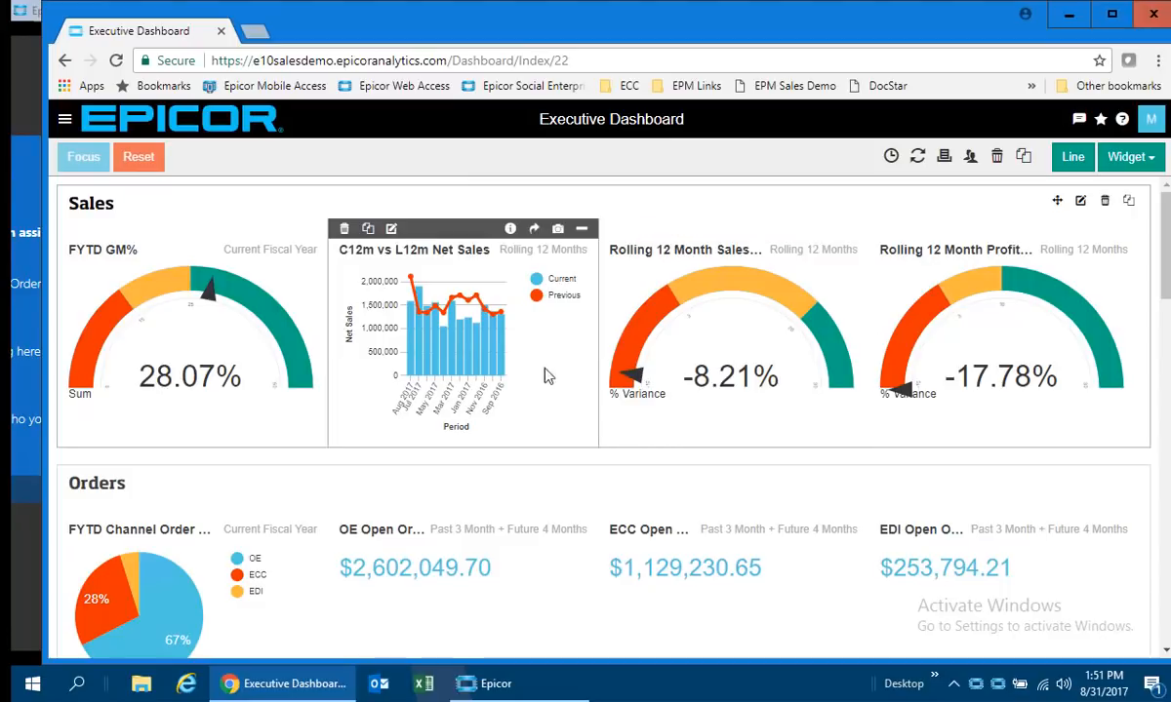
pyautogui.moveTo(478, 353)
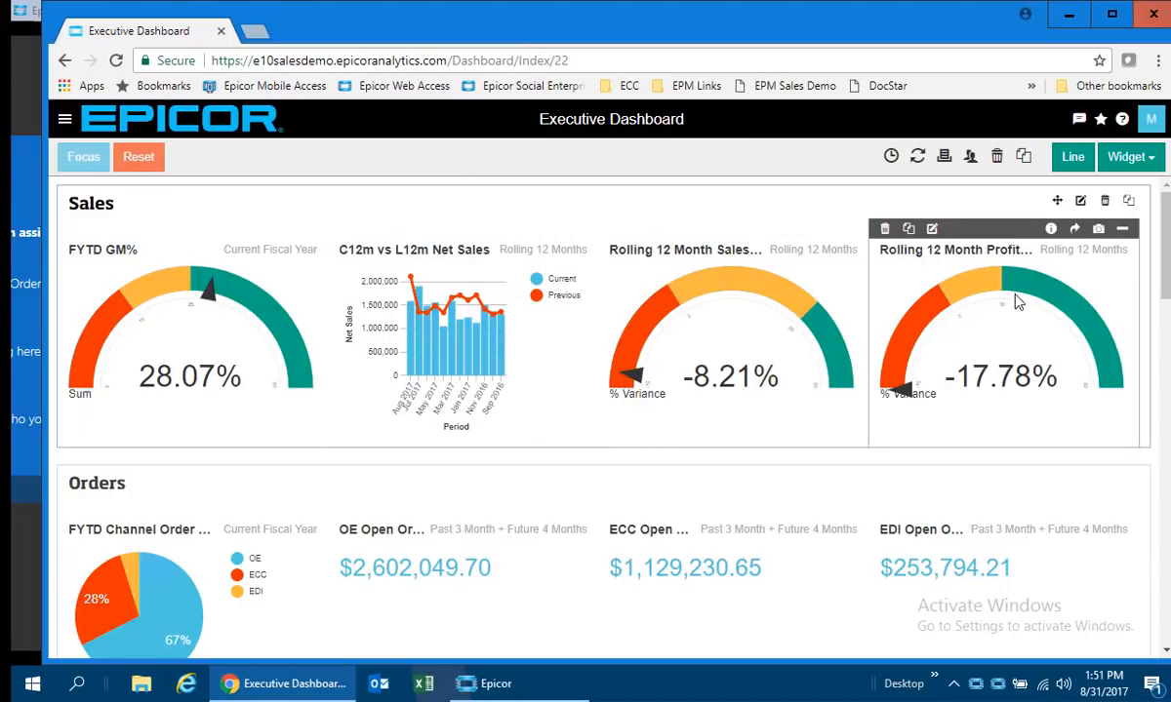
pyautogui.moveTo(1167, 223); pyautogui.dragTo(1167, 406)
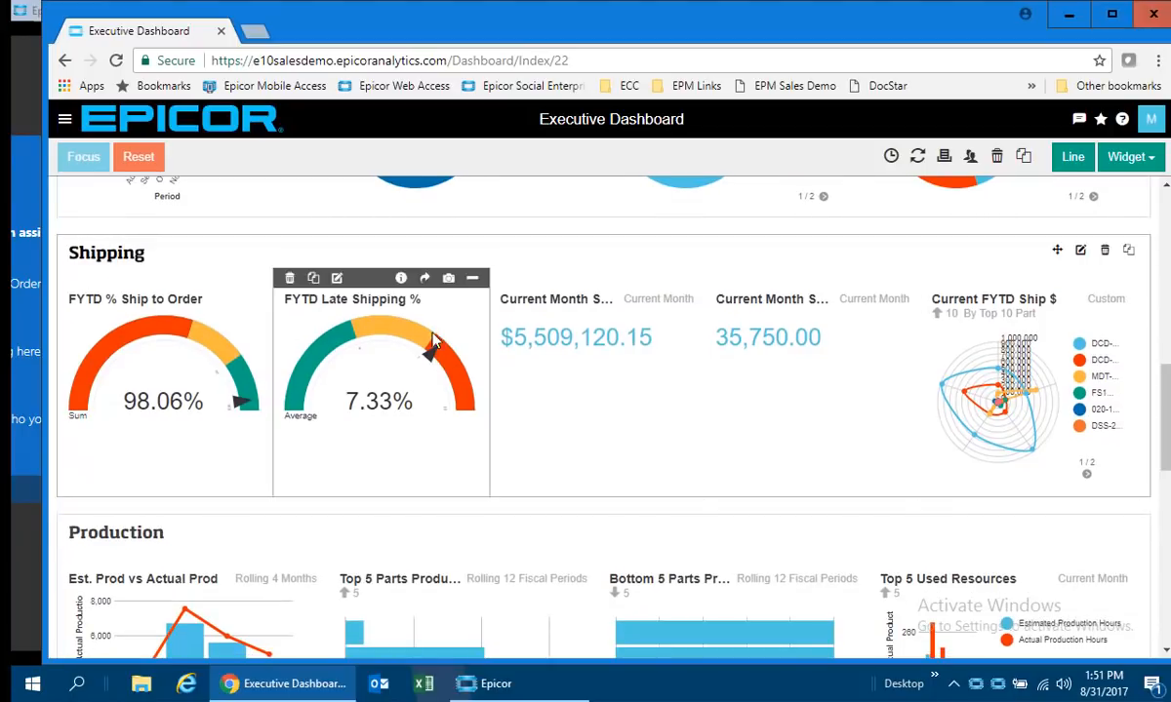
pyautogui.moveTo(1167, 370); pyautogui.dragTo(1167, 455)
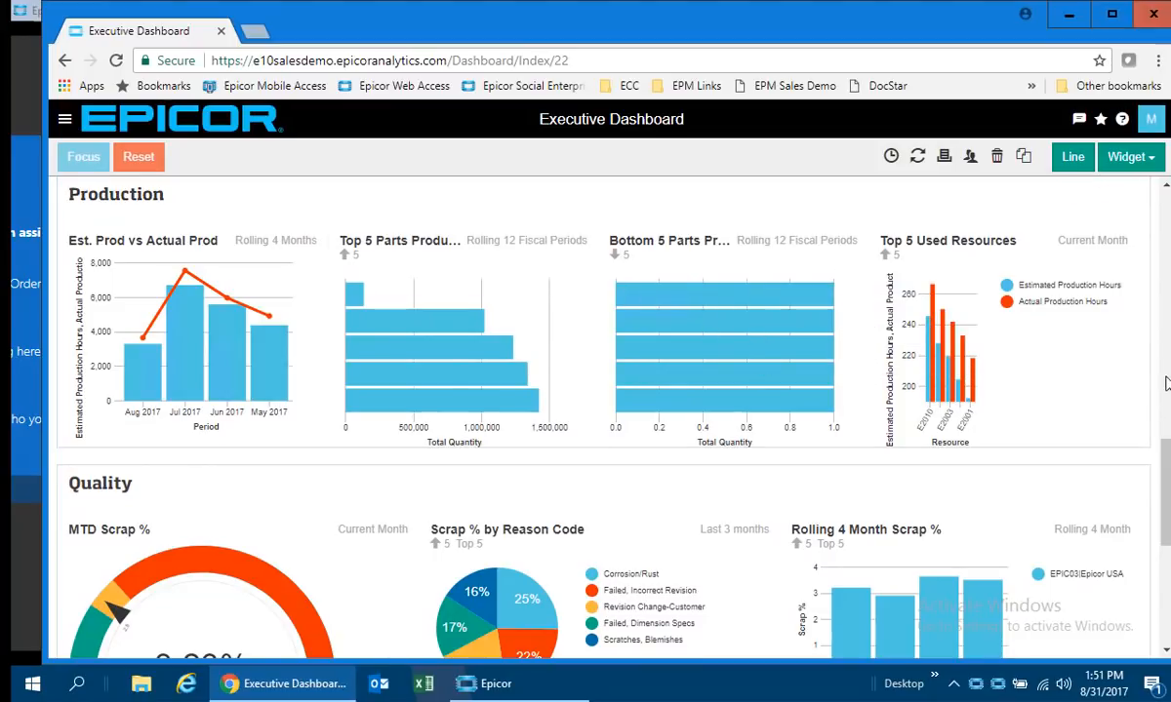
pyautogui.moveTo(1167, 476); pyautogui.dragTo(1167, 530)
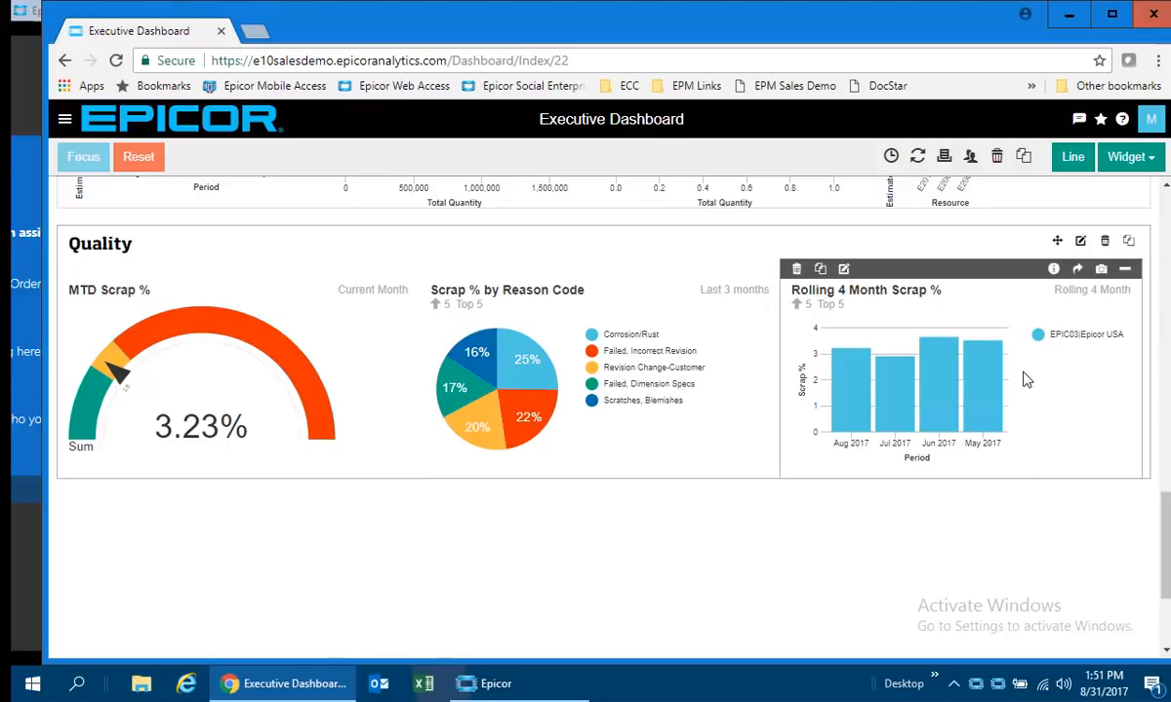
pyautogui.scroll(15, 1015, 383)
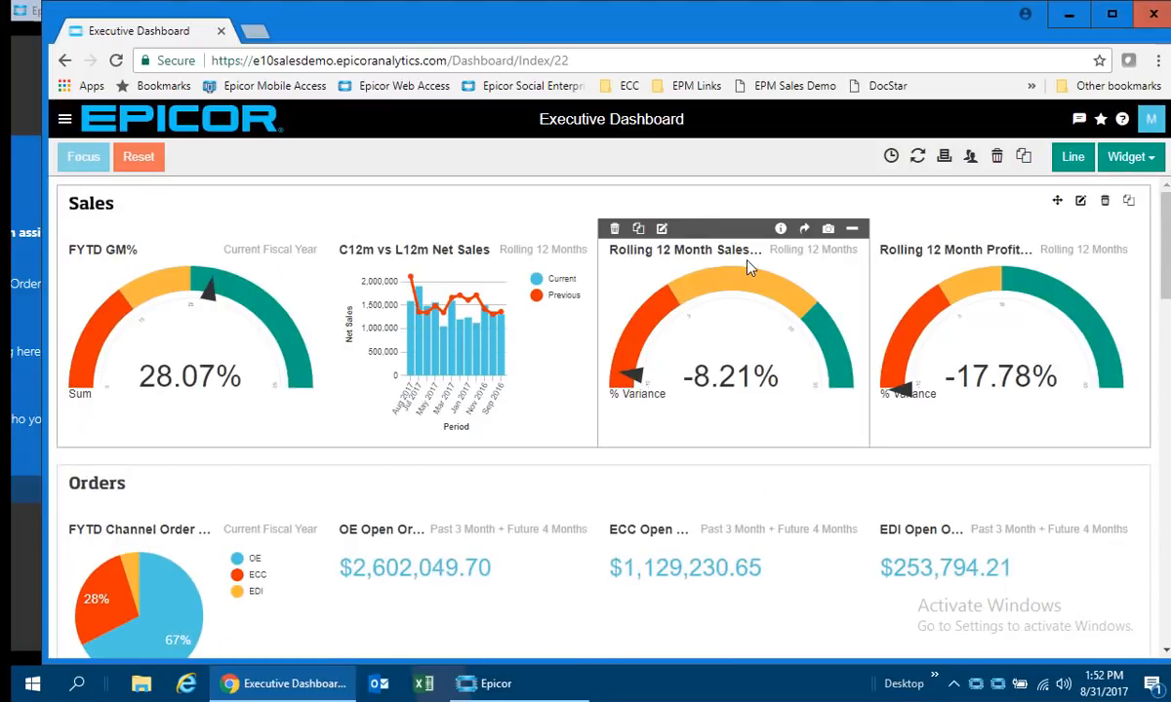
# Open the Accounts Receivable dashboard, and review its summary, top customer charts and rolling 12-month Invoice Amount trend.
pyautogui.click(64, 119)
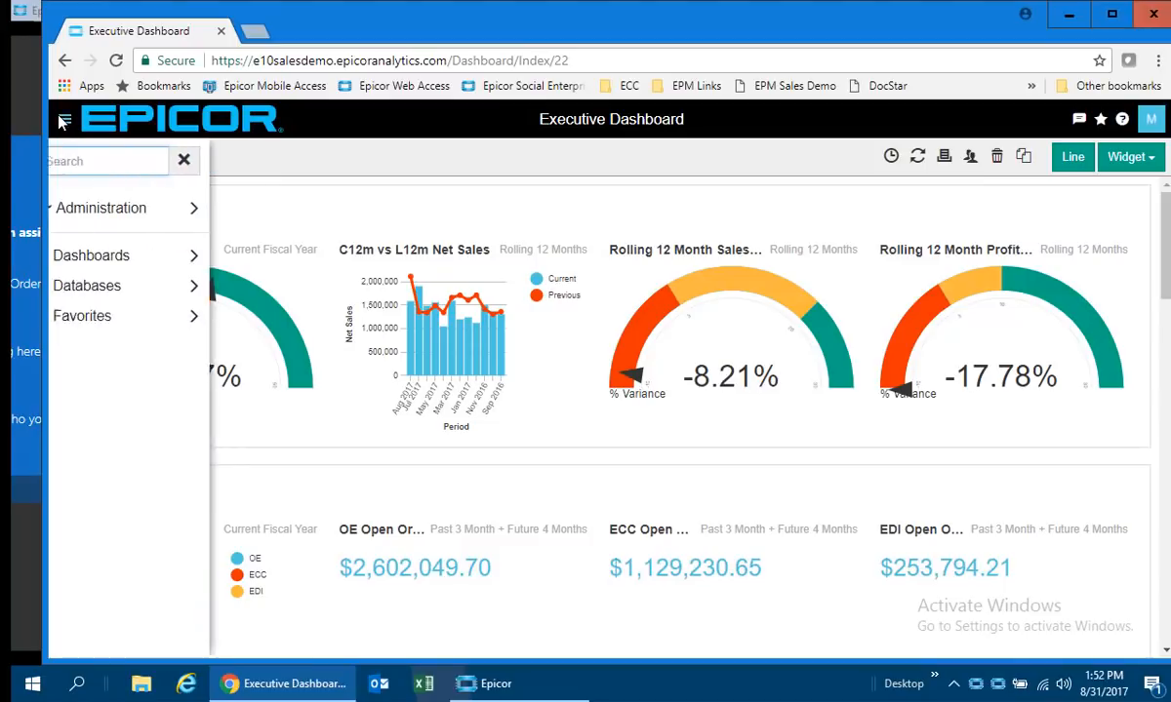
pyautogui.click(90, 262)
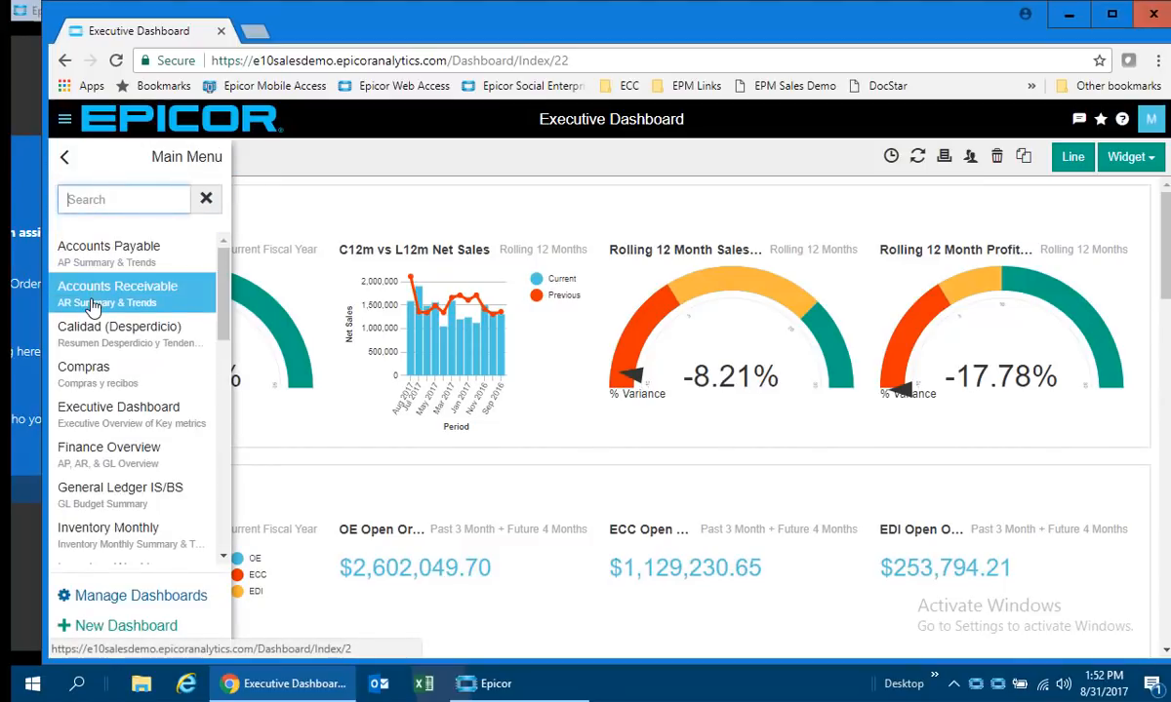
pyautogui.click(93, 306)
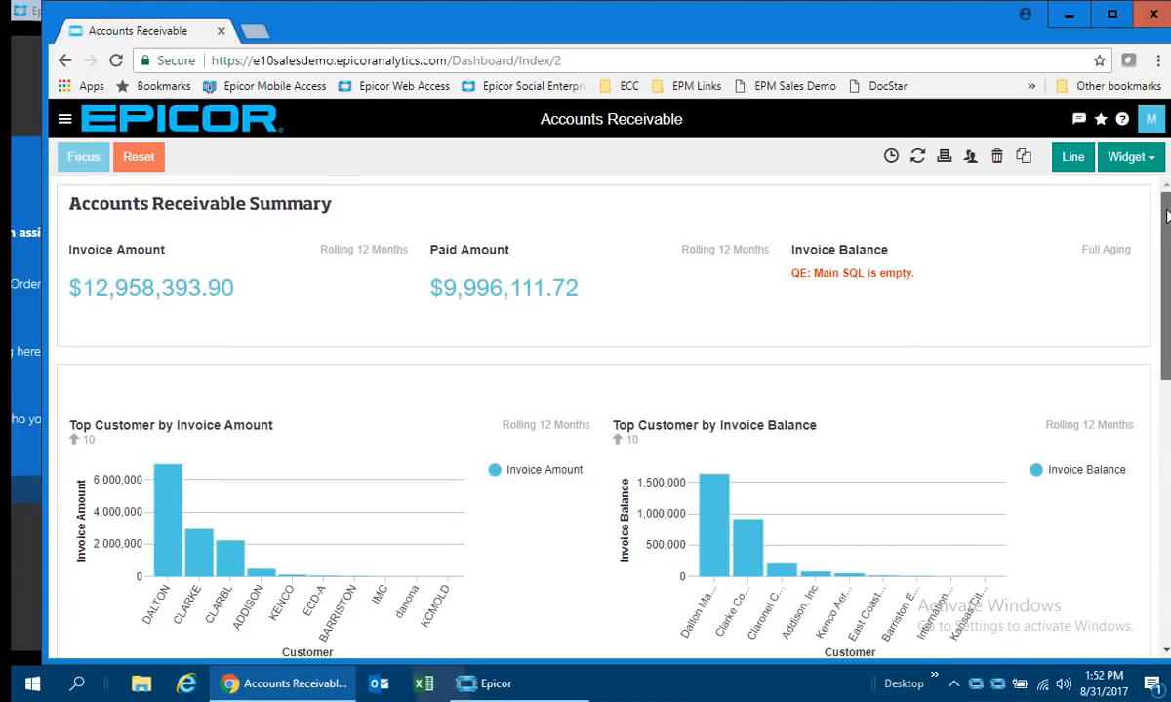
pyautogui.scroll(-1, 1000, 234)
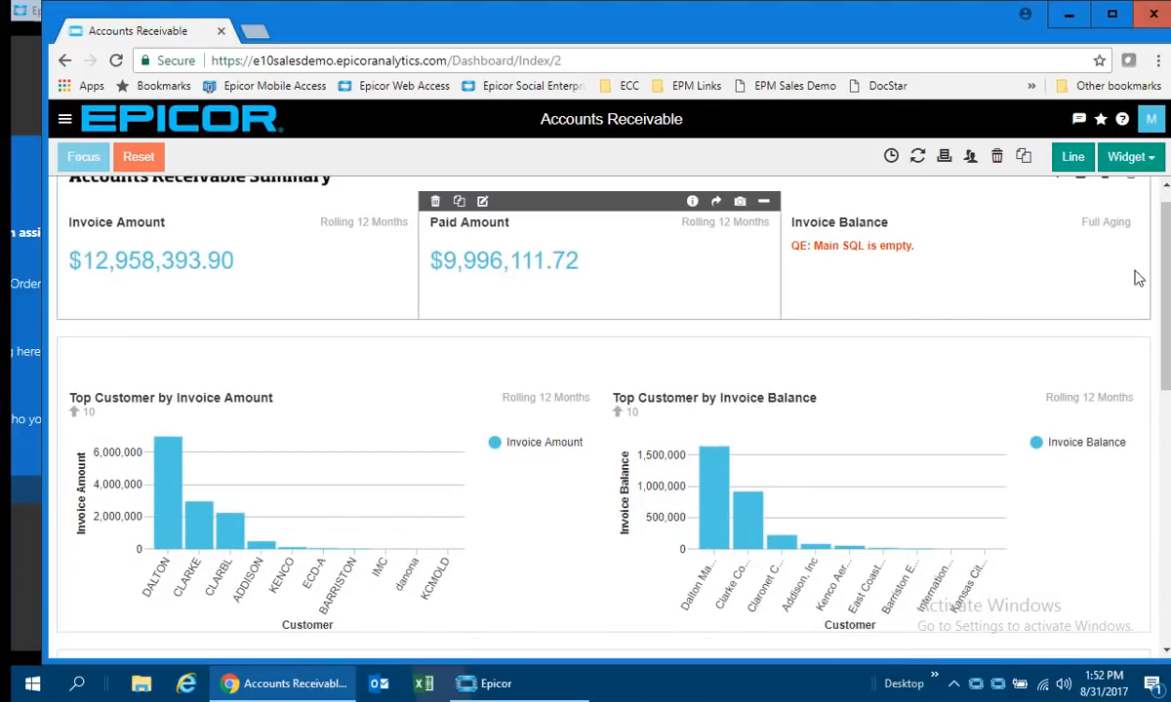
pyautogui.scroll(-2, 1168, 289)
pyautogui.scroll(-3, 1168, 290)
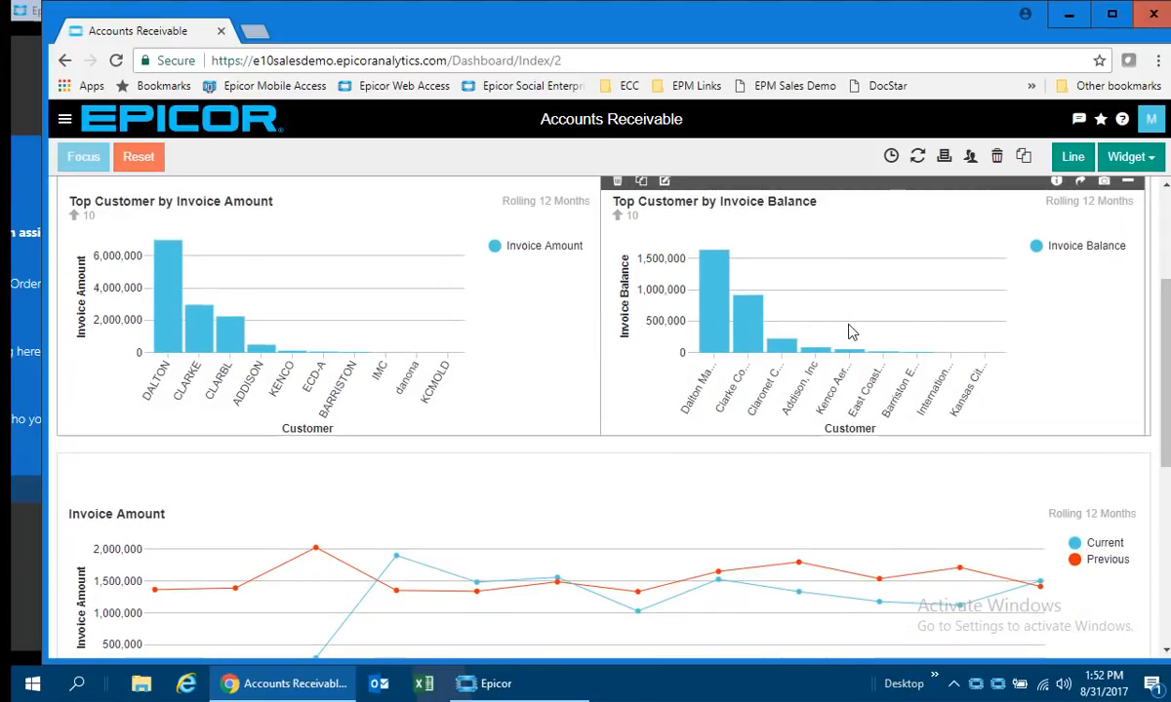
pyautogui.scroll(-3, 1168, 306)
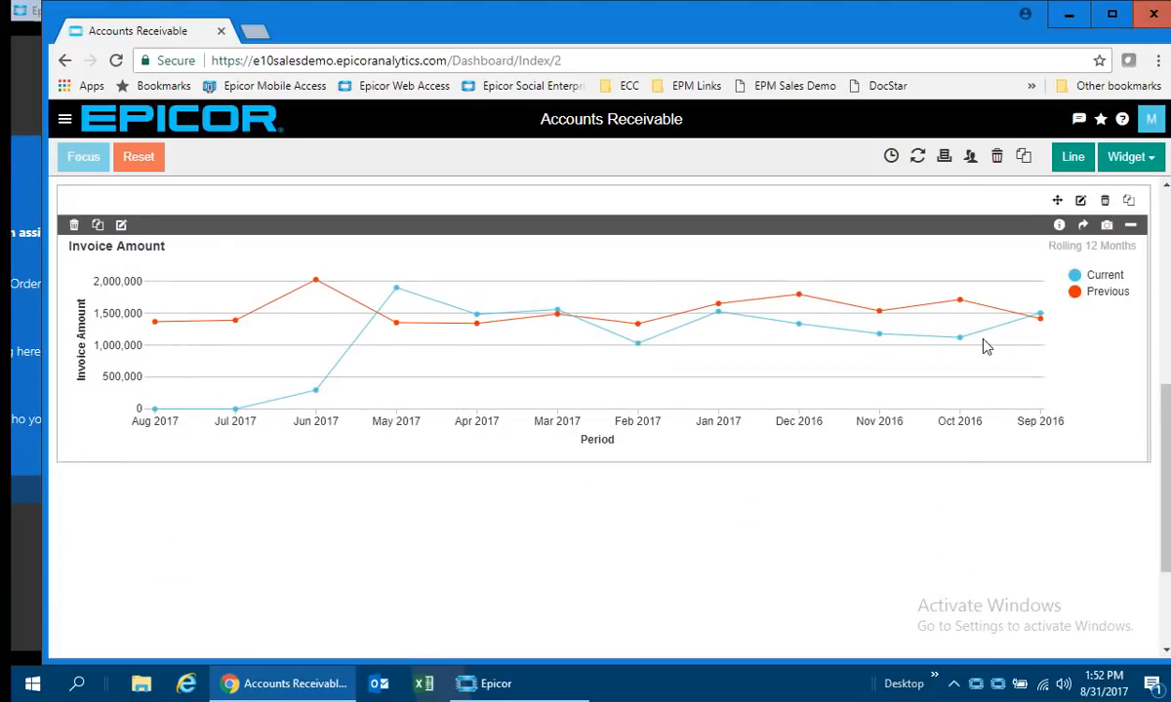
# Open the Production Operations dashboard, and review its setup and production hours summary and labor cost charts.
pyautogui.click(65, 118)
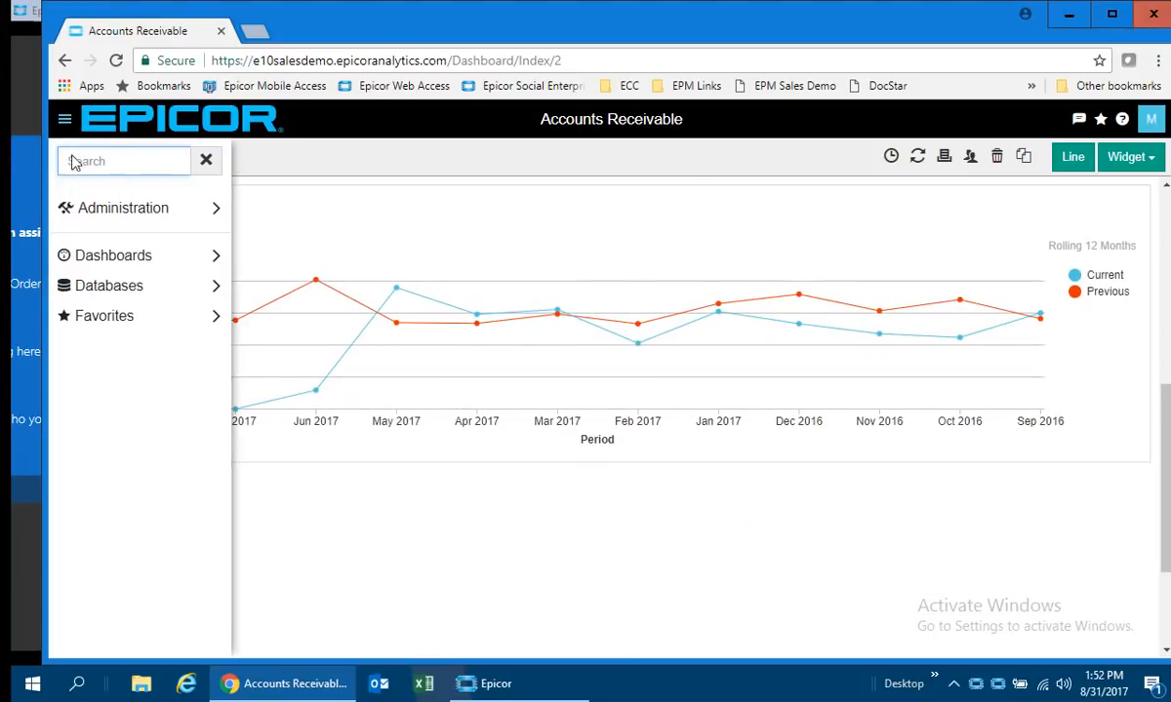
pyautogui.click(92, 255)
pyautogui.scroll(-5, 200, 417)
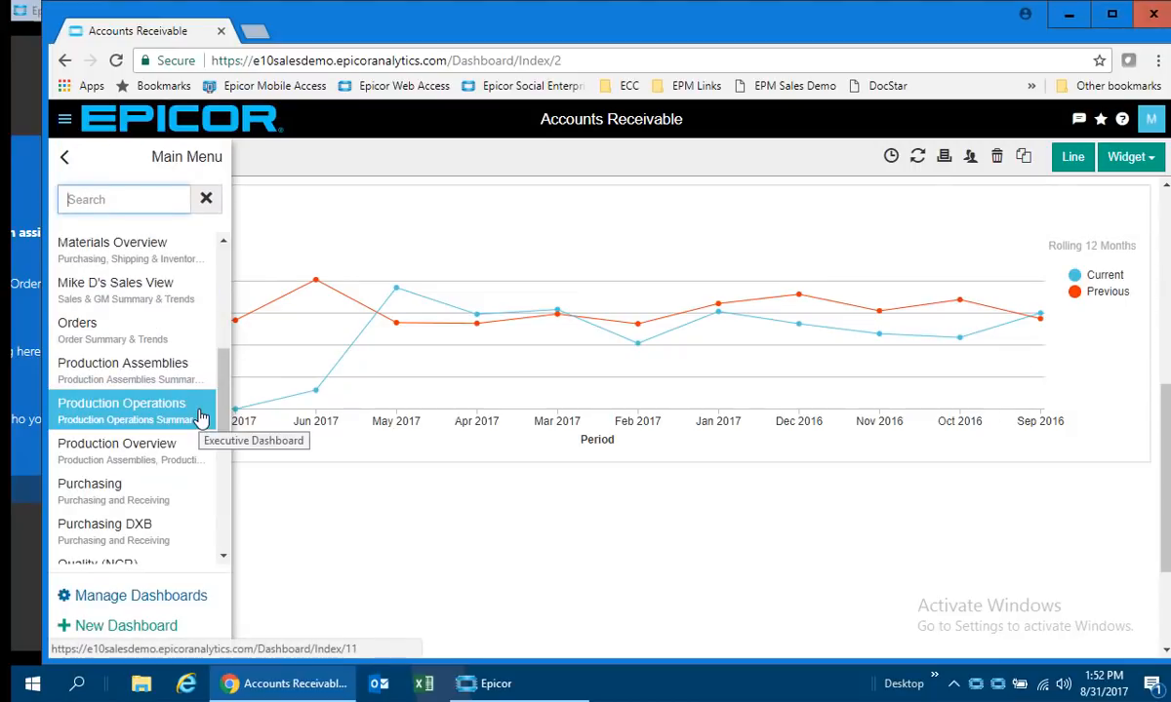
pyautogui.click(177, 420)
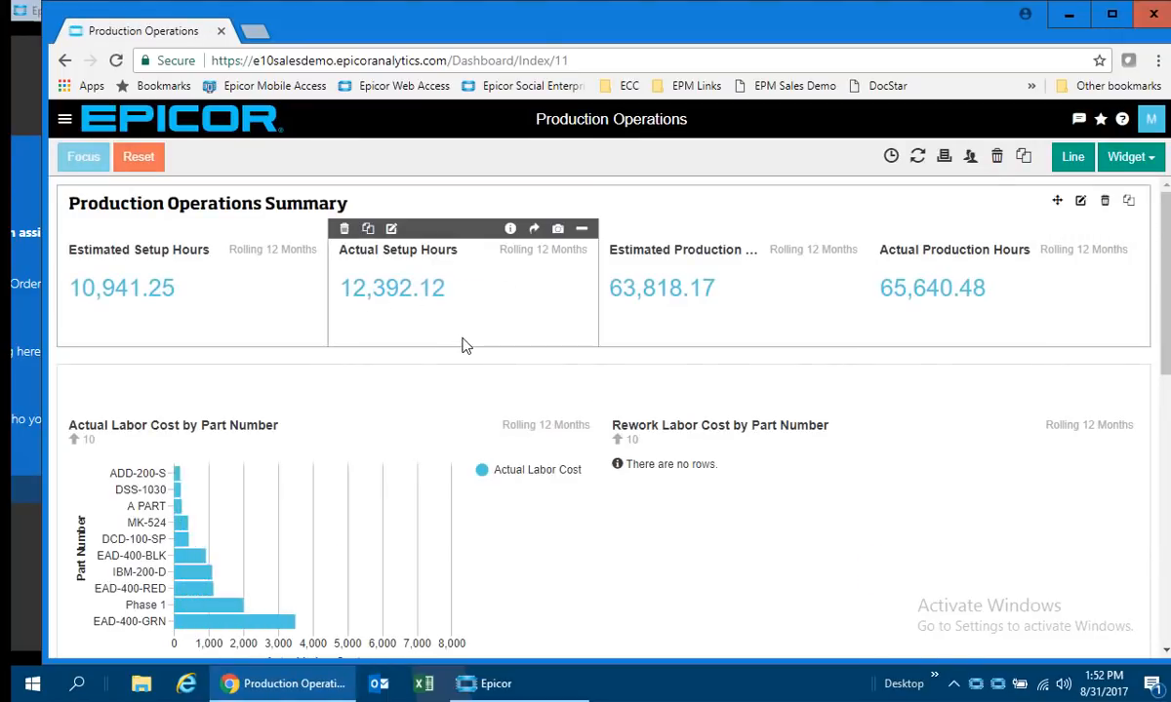
pyautogui.moveTo(1164, 206); pyautogui.dragTo(1137, 439)
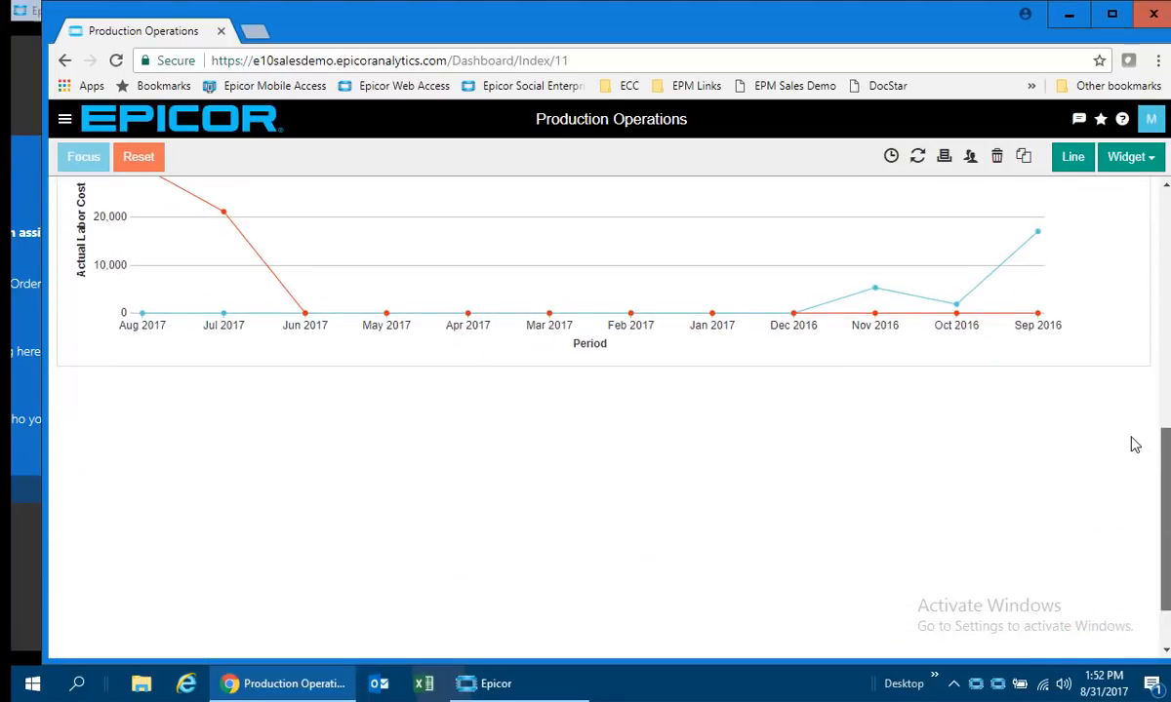
# Open the Sales dashboard, and review its Sales Summary, growth gauges and customer shipping heat map.
pyautogui.click(64, 119)
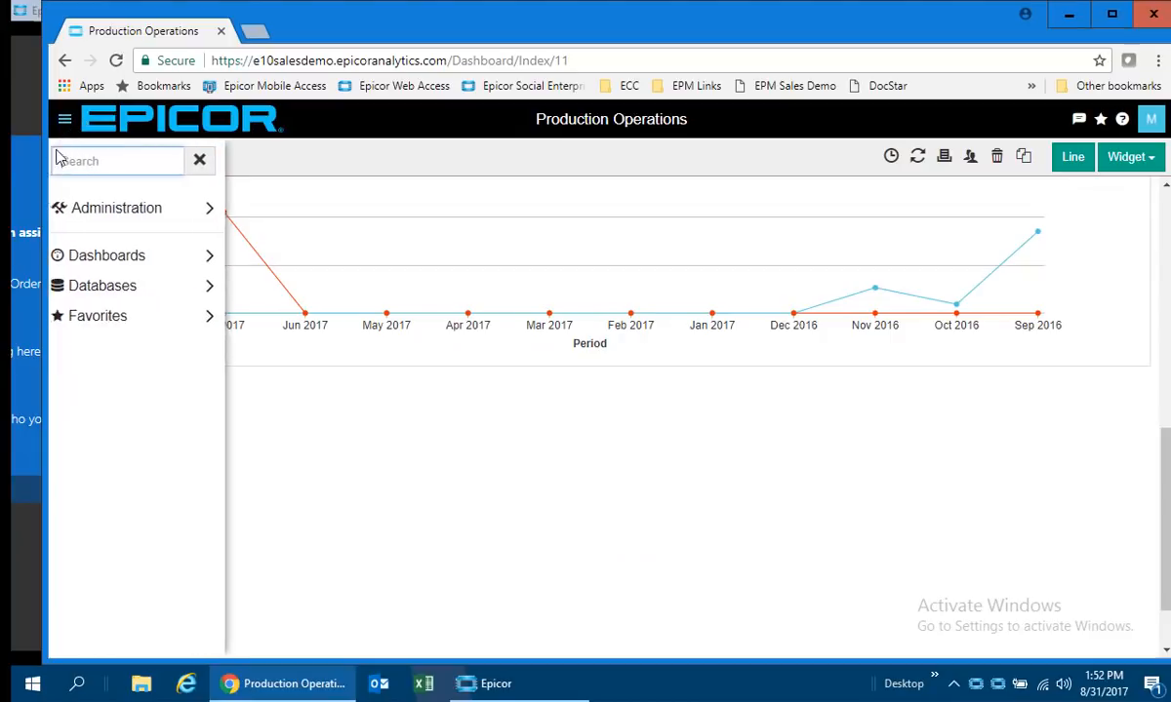
pyautogui.click(95, 254)
pyautogui.scroll(-1, 274, 430)
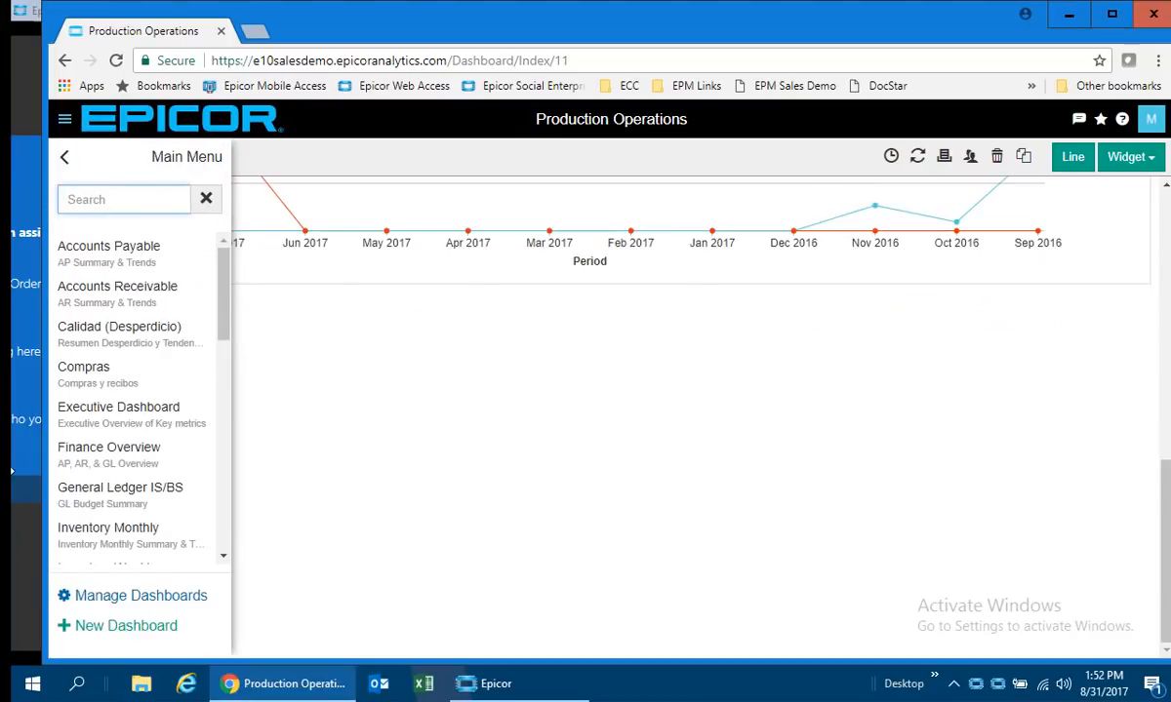
pyautogui.scroll(-6, 178, 442)
pyautogui.click(96, 551)
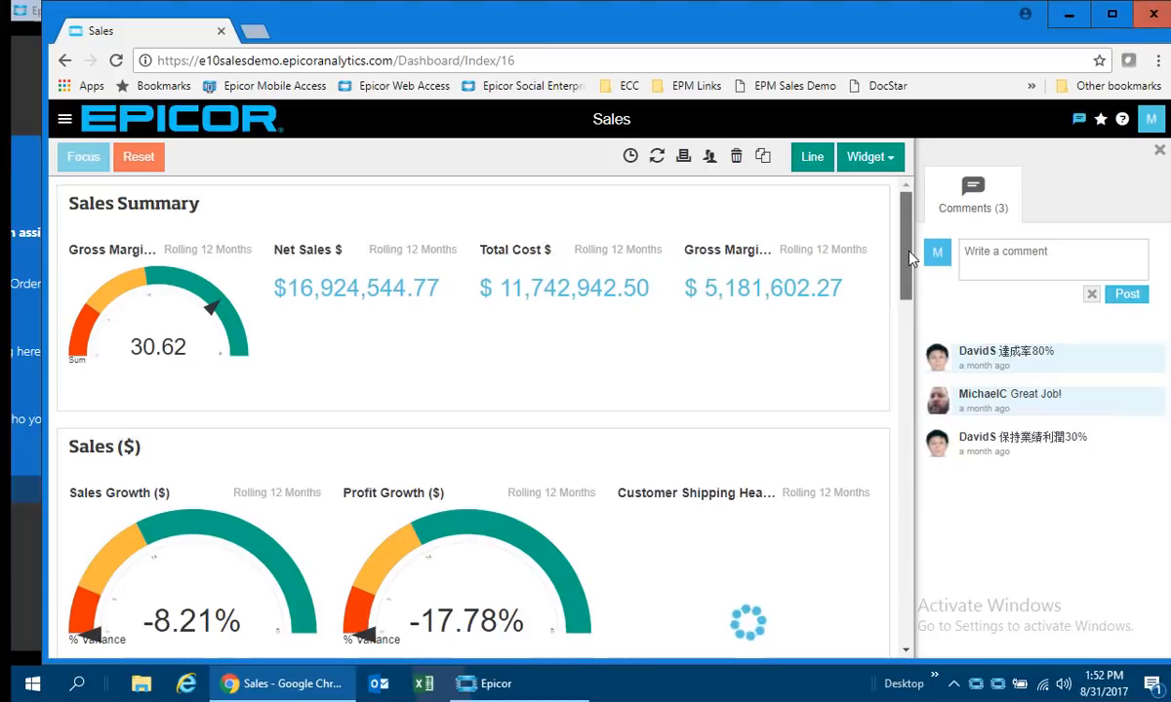
pyautogui.scroll(-1, 902, 288)
pyautogui.scroll(-2, 900, 298)
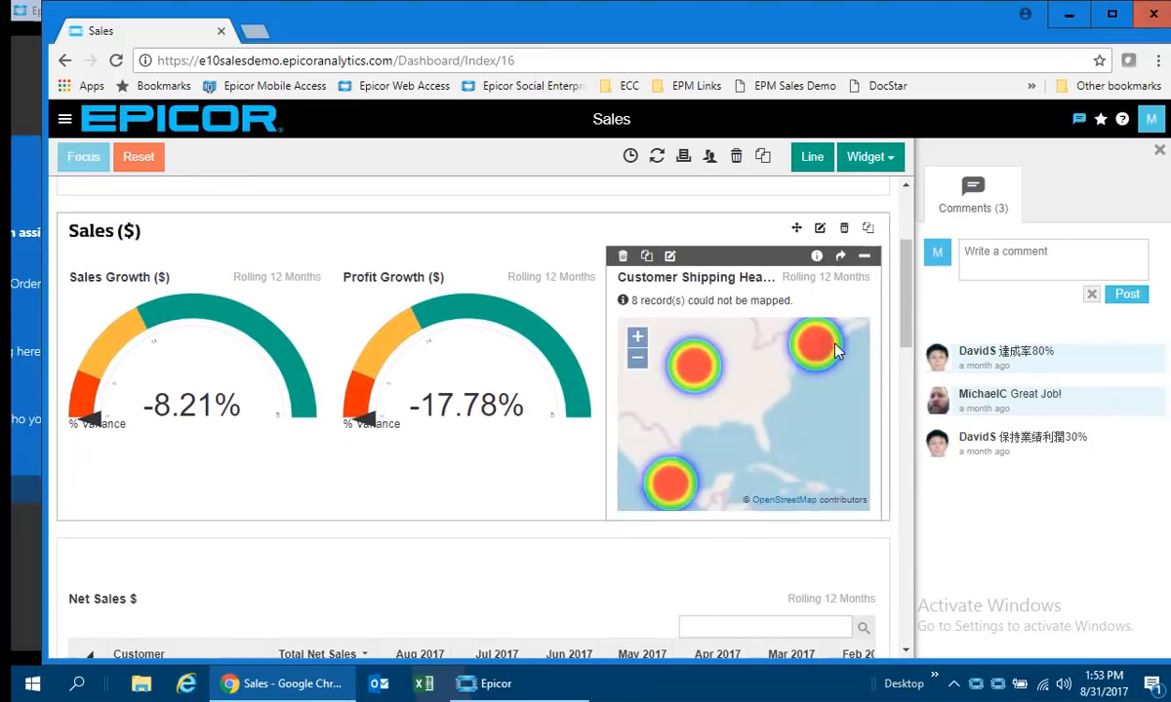
# Examine the Net Sales $ table on the Sales dashboard, selecting Clarke Construction Co.'s Mar 2017 value.
pyautogui.moveTo(906, 303); pyautogui.dragTo(877, 396)
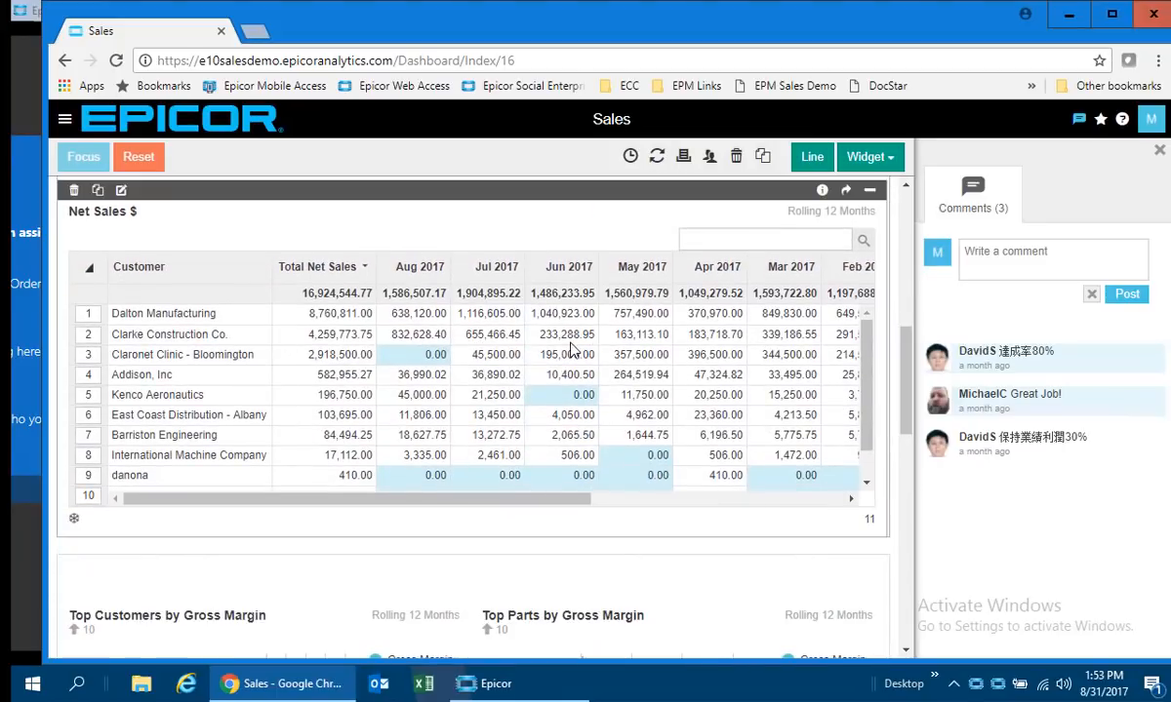
pyautogui.rightClick(535, 328)
pyautogui.click(792, 334)
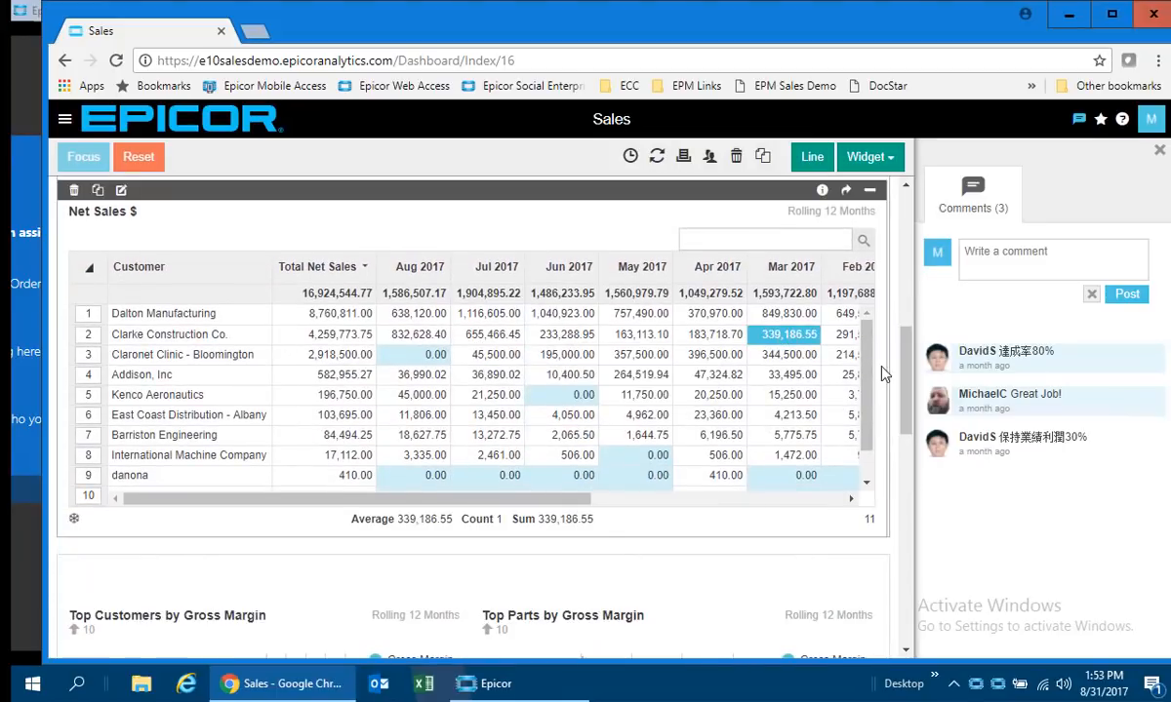
pyautogui.moveTo(906, 343); pyautogui.dragTo(907, 201)
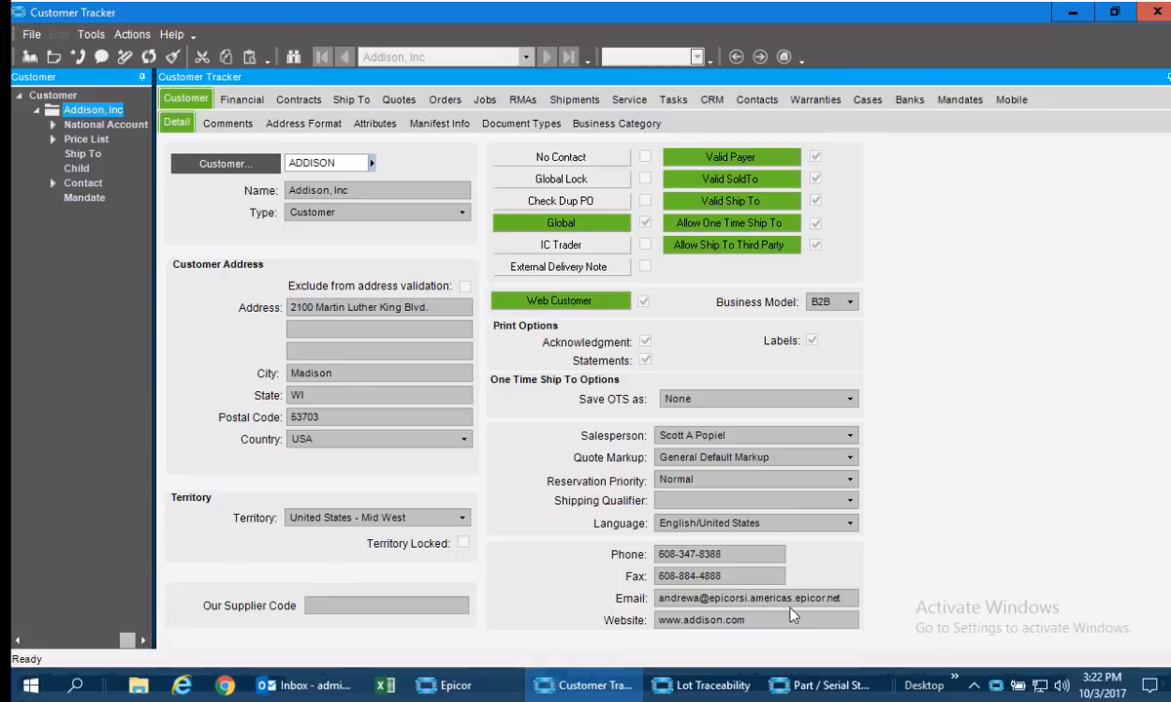
# Retrieve Addison, Inc's ship-to list in Customer Tracker, and return to the customer detail.
pyautogui.click(343, 100)
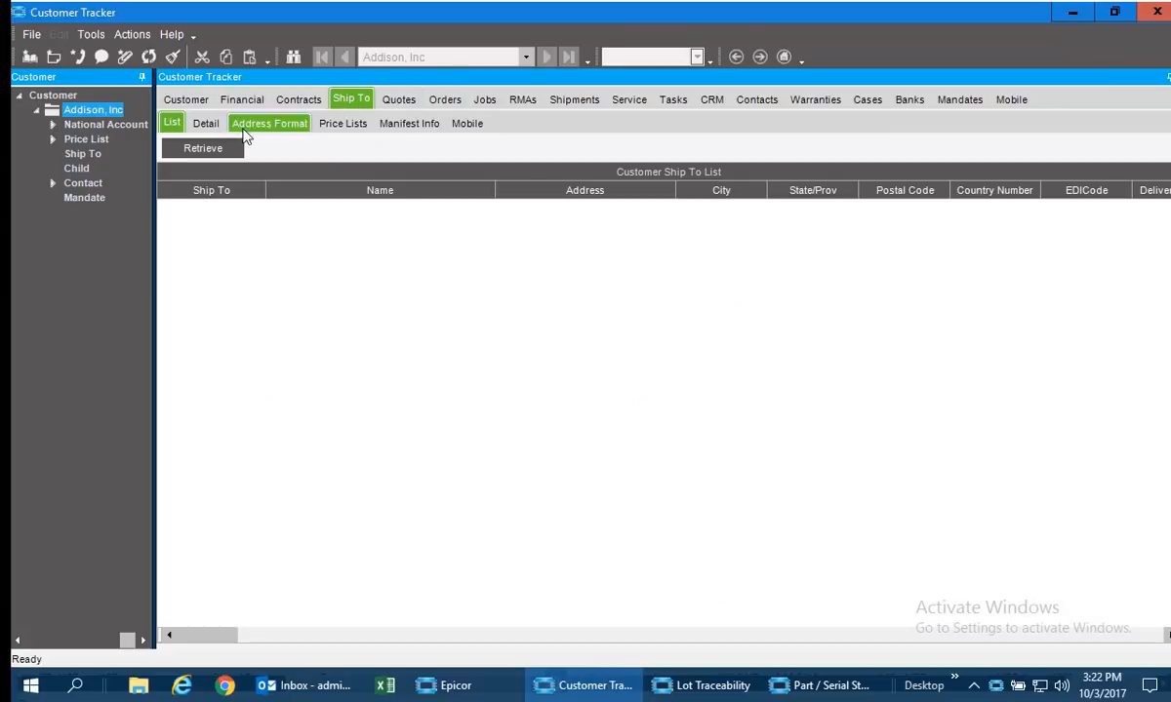
pyautogui.click(205, 148)
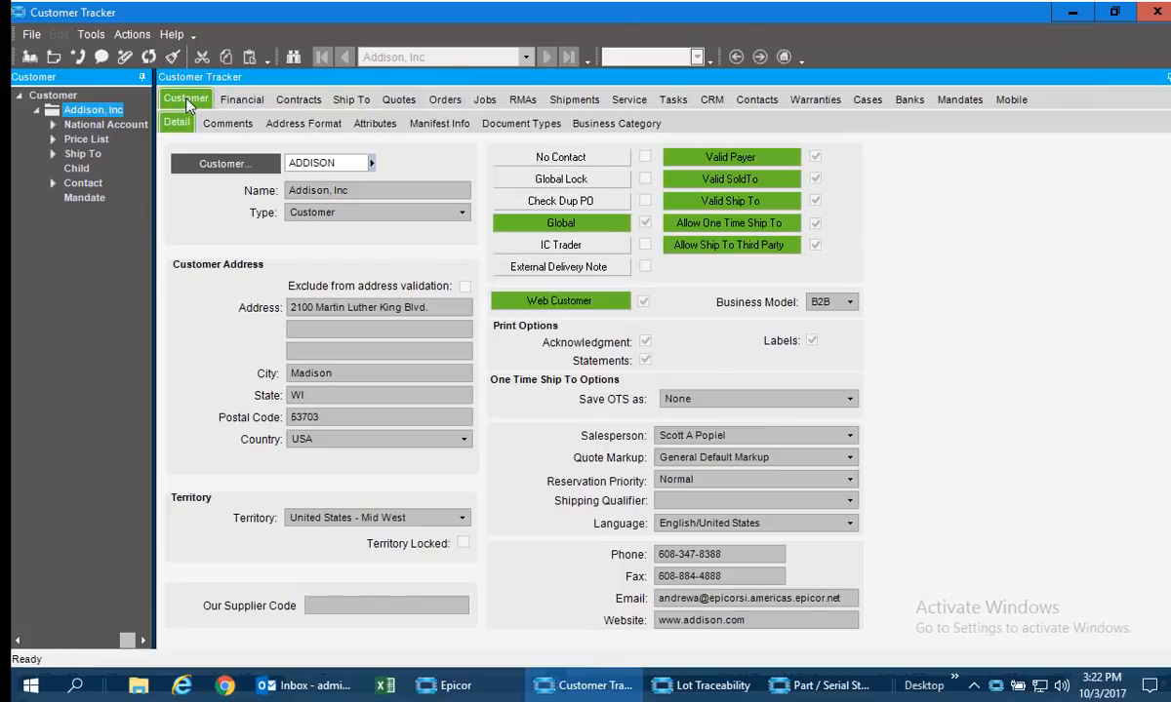
pyautogui.click(187, 100)
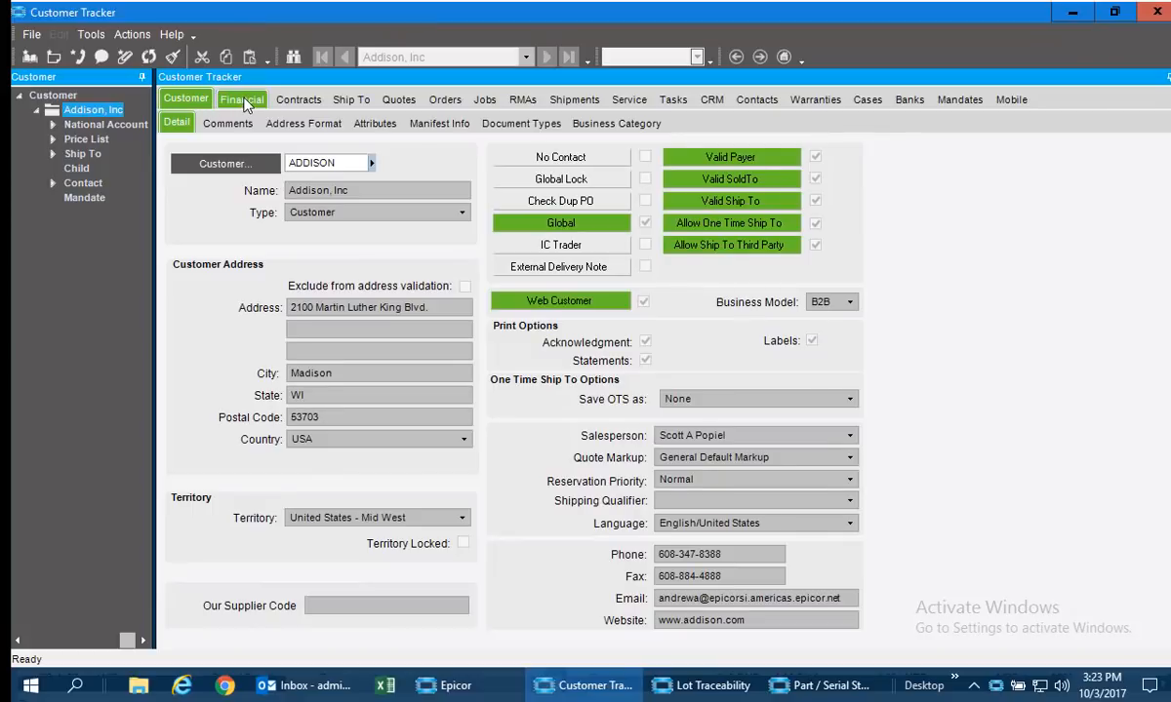
# Review Addison, Inc's billing details and its open and closed invoices, ending on the invoice lines list.
pyautogui.click(243, 102)
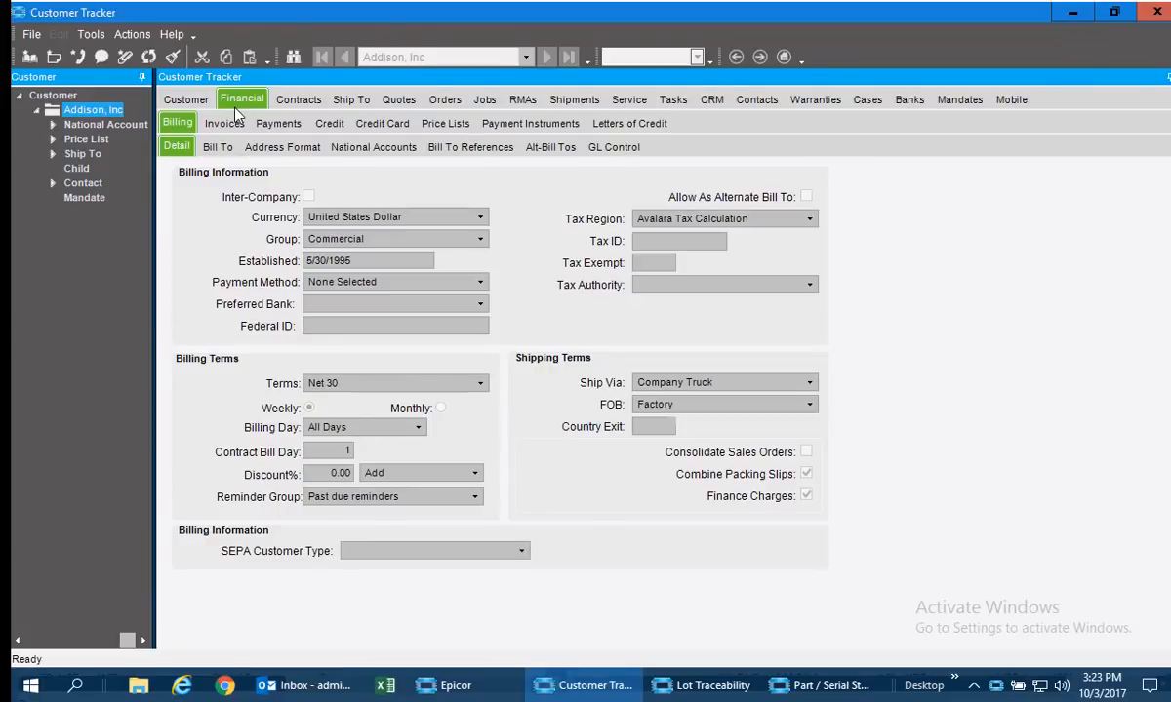
pyautogui.click(218, 126)
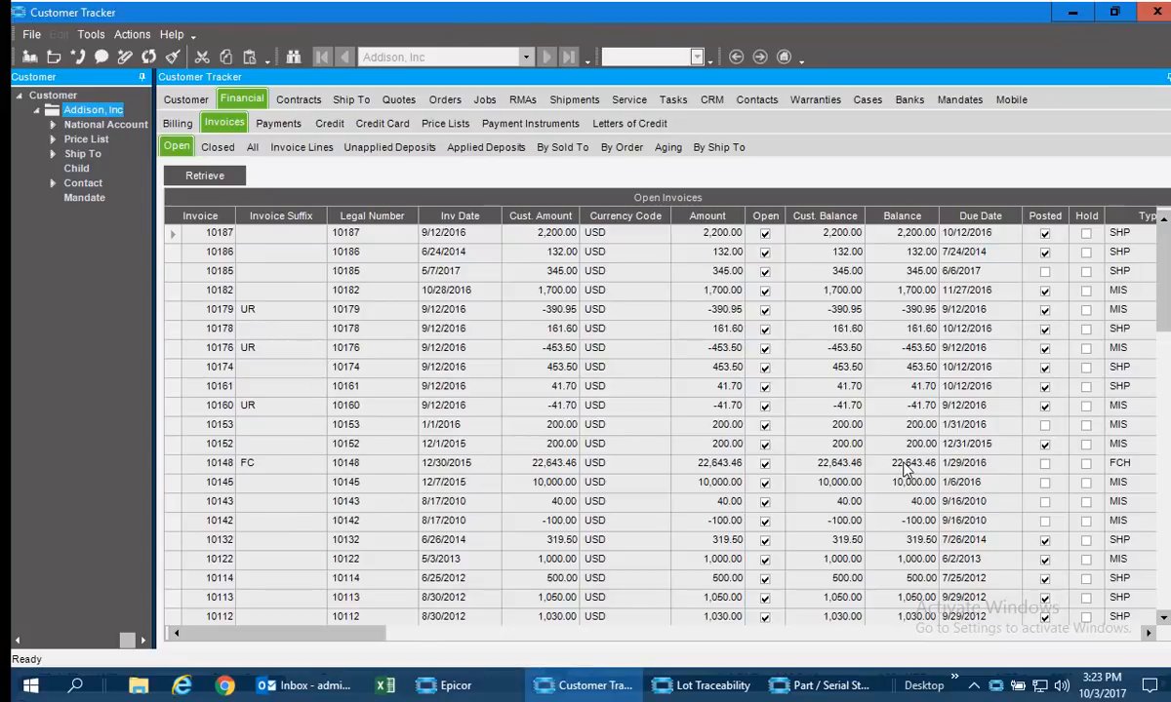
pyautogui.click(219, 149)
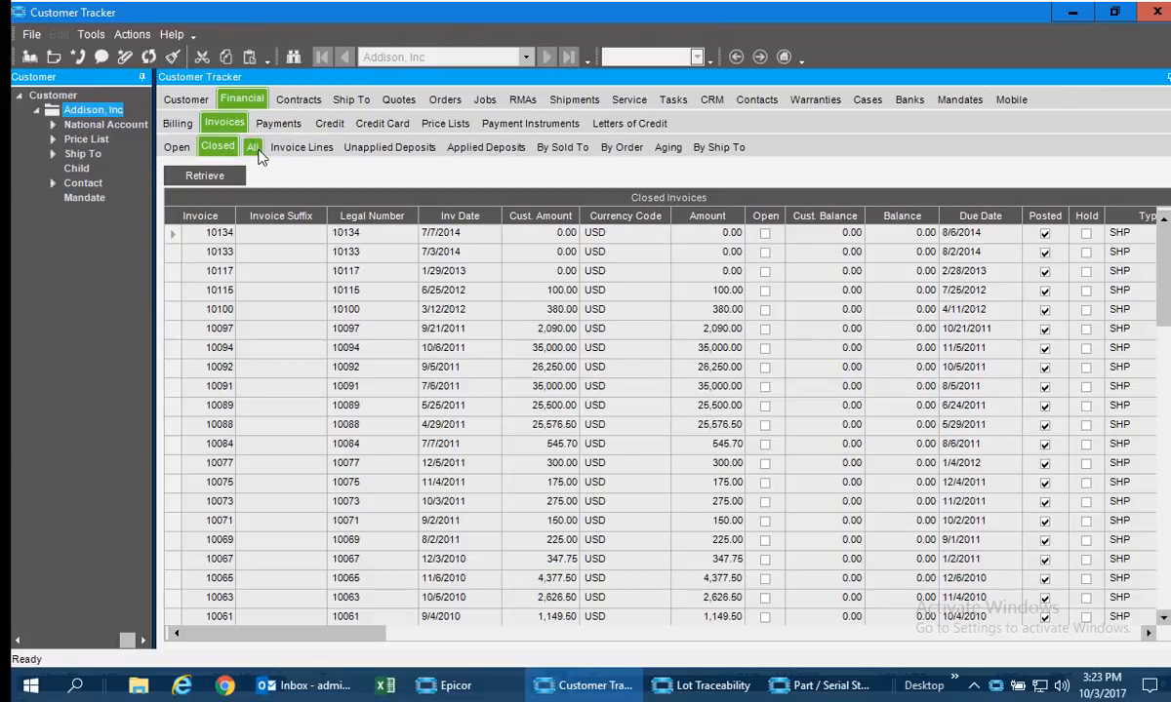
pyautogui.click(290, 153)
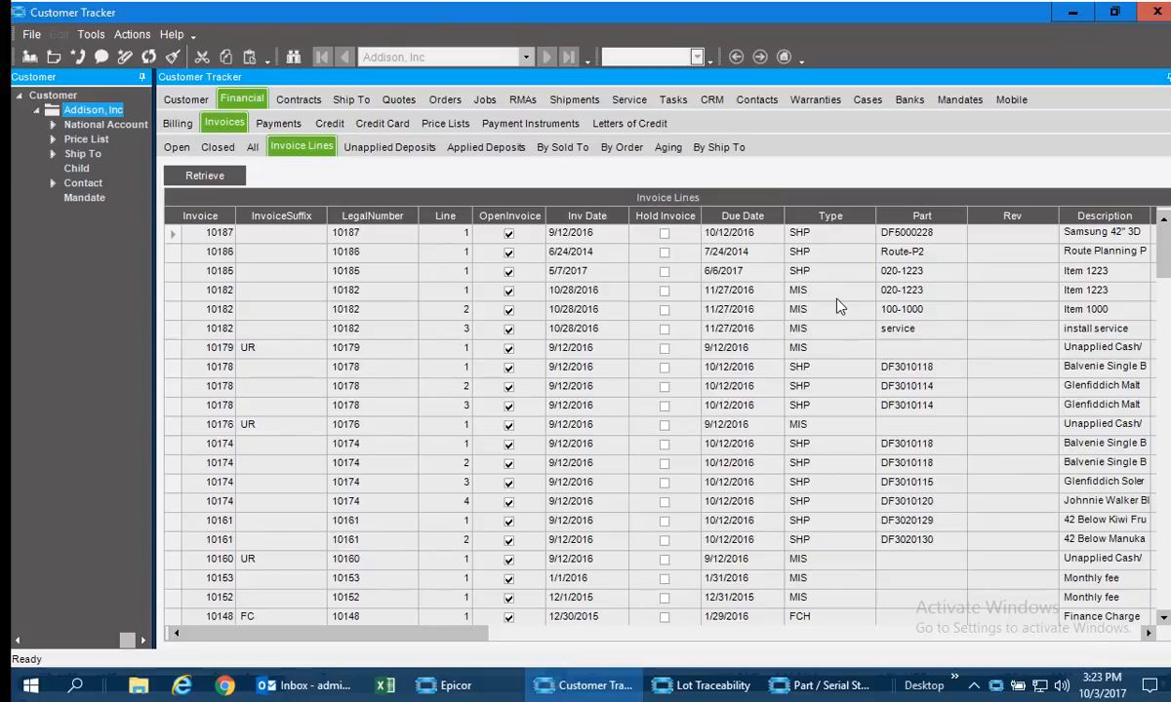
# Enable the group-by area, column summaries and grid filters on the Invoice Lines grid.
pyautogui.rightClick(576, 223)
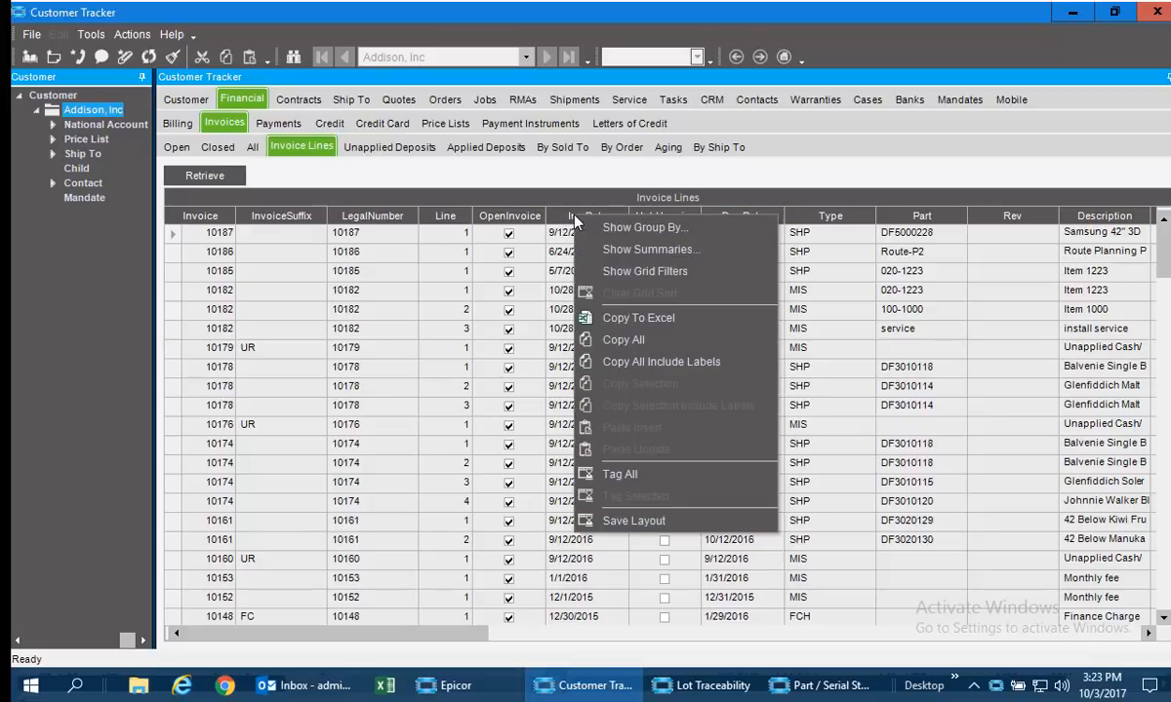
pyautogui.click(670, 239)
pyautogui.rightClick(632, 253)
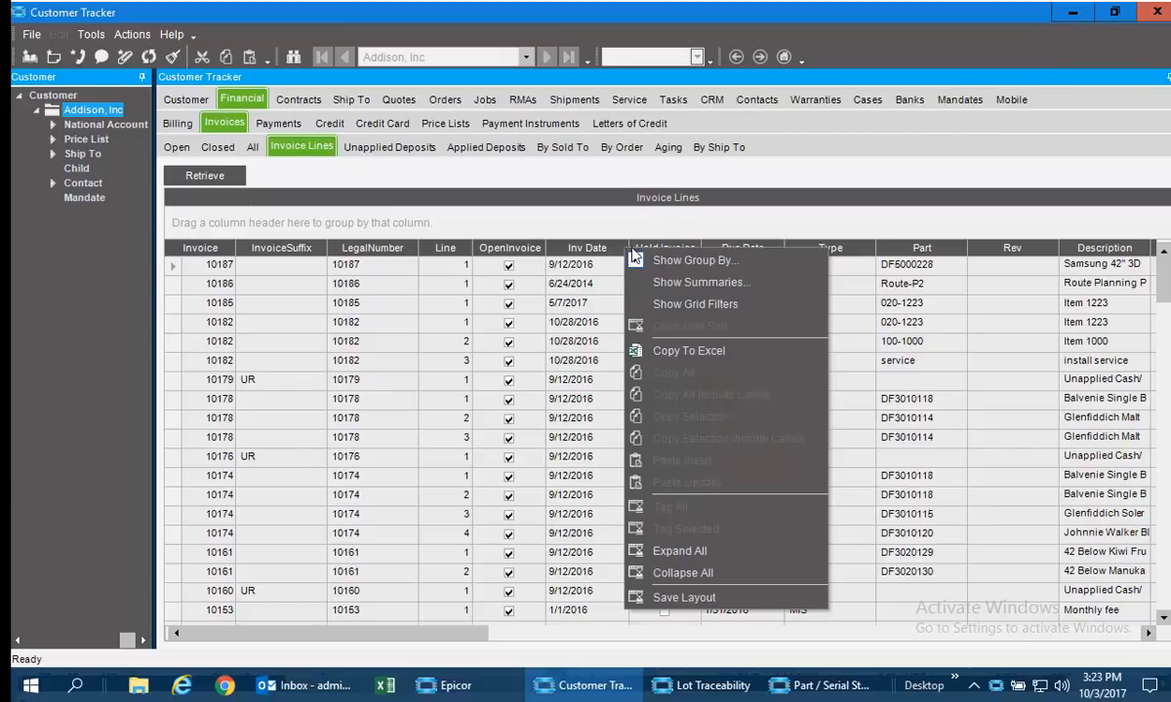
pyautogui.click(688, 282)
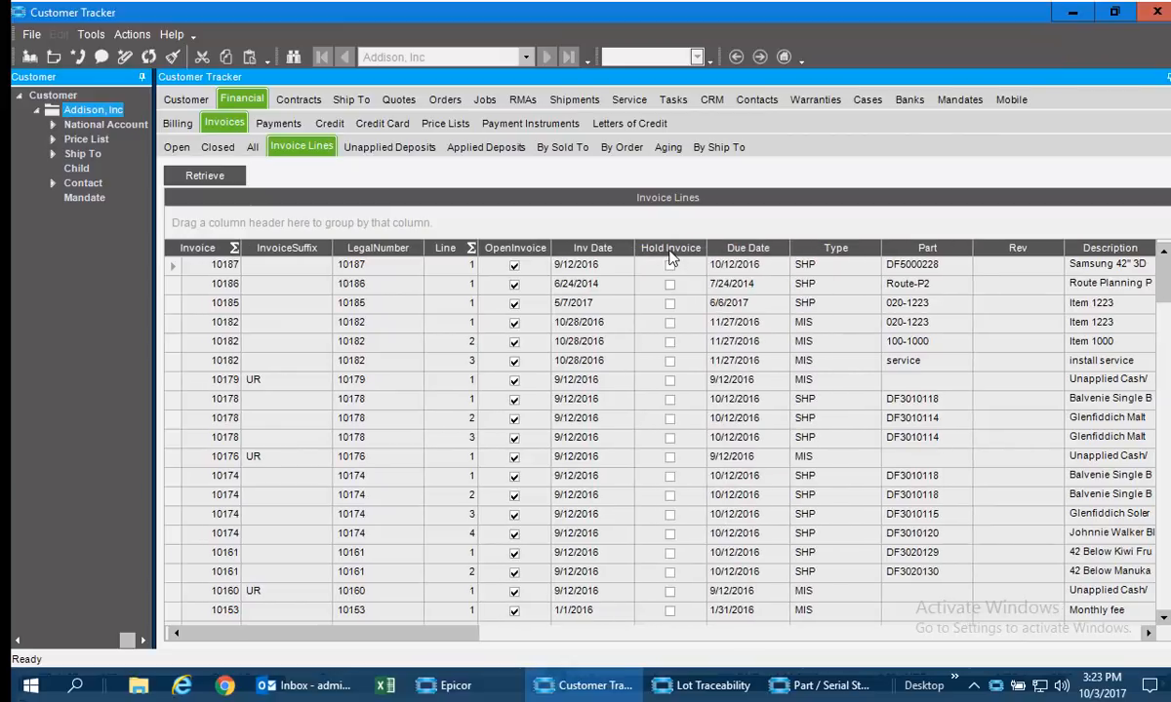
pyautogui.rightClick(671, 256)
pyautogui.click(667, 281)
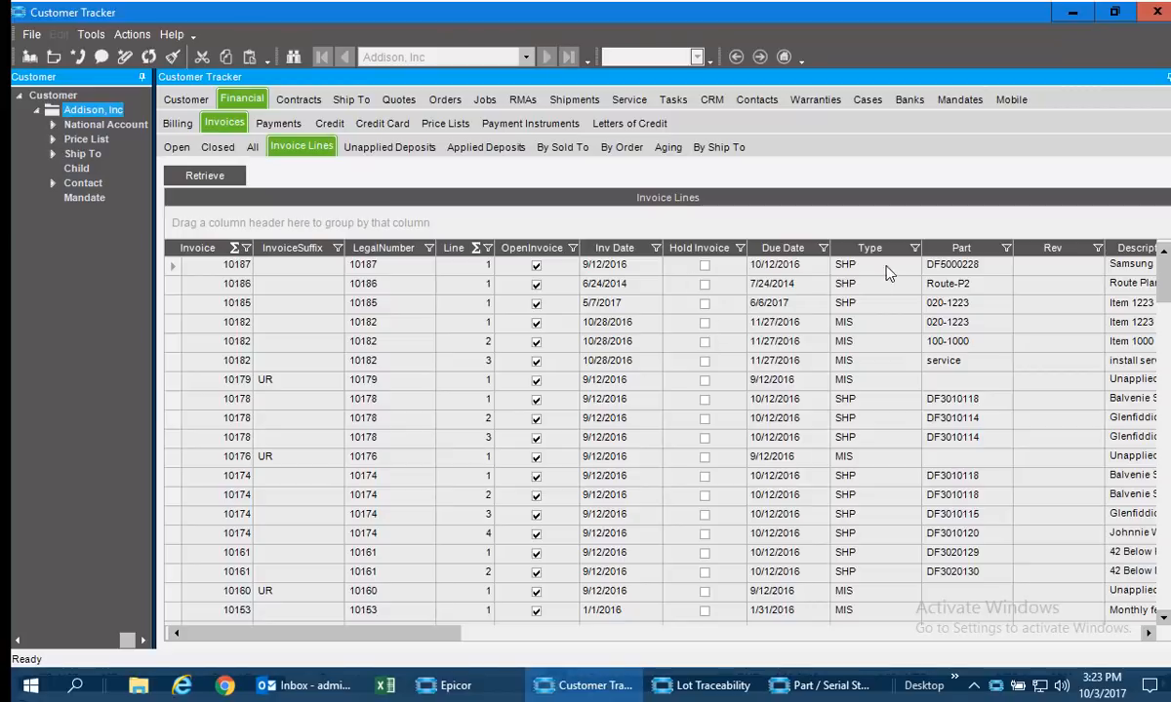
# Group the invoice lines by Part and add a Sum summary for Line Amount.
pyautogui.moveTo(956, 248); pyautogui.dragTo(182, 230)
pyautogui.moveTo(405, 635); pyautogui.dragTo(525, 650)
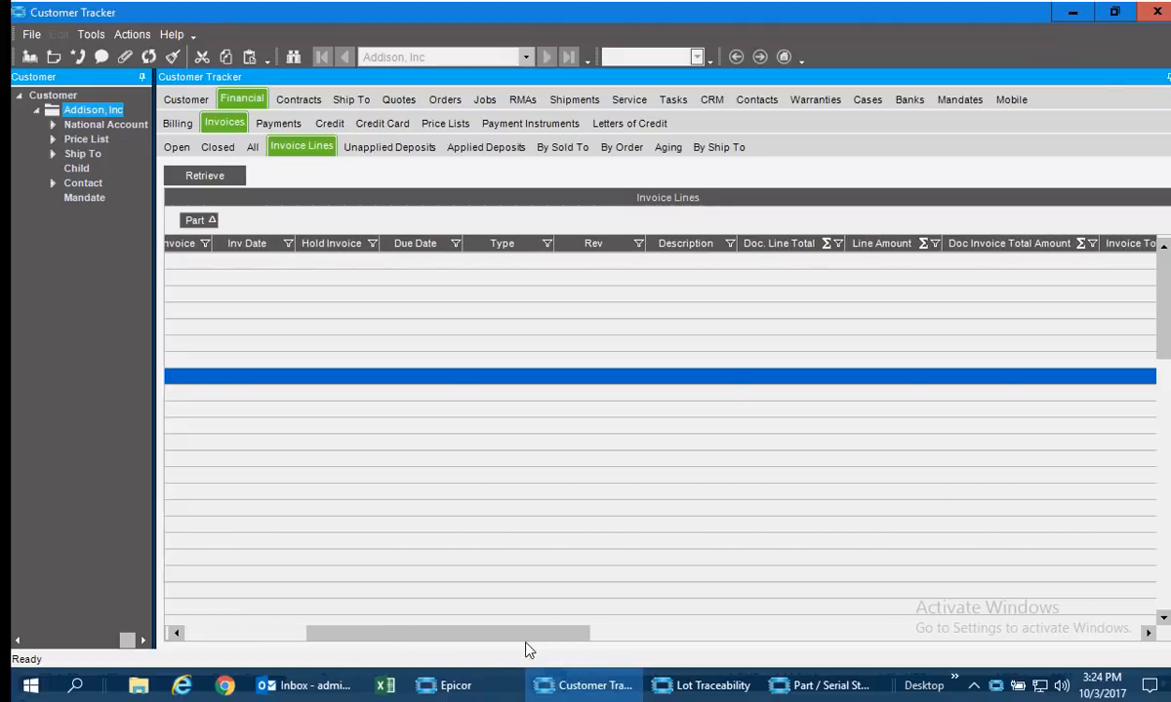
pyautogui.click(923, 244)
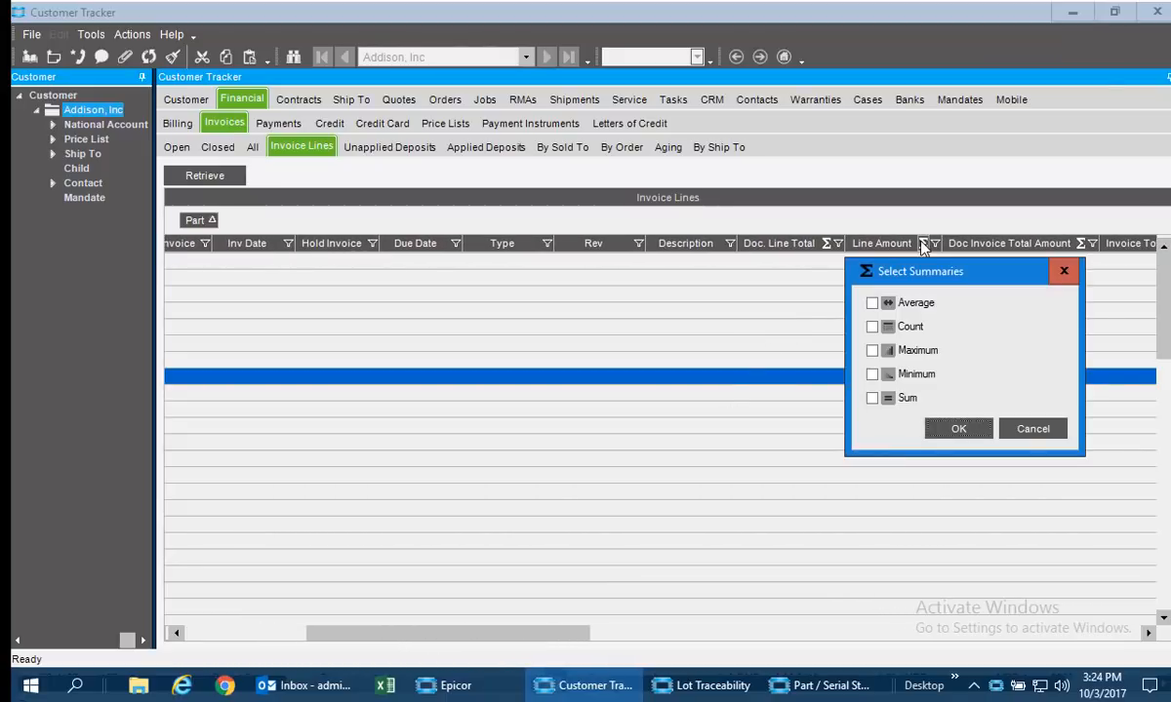
pyautogui.click(894, 402)
pyautogui.click(958, 428)
pyautogui.moveTo(458, 639); pyautogui.dragTo(293, 639)
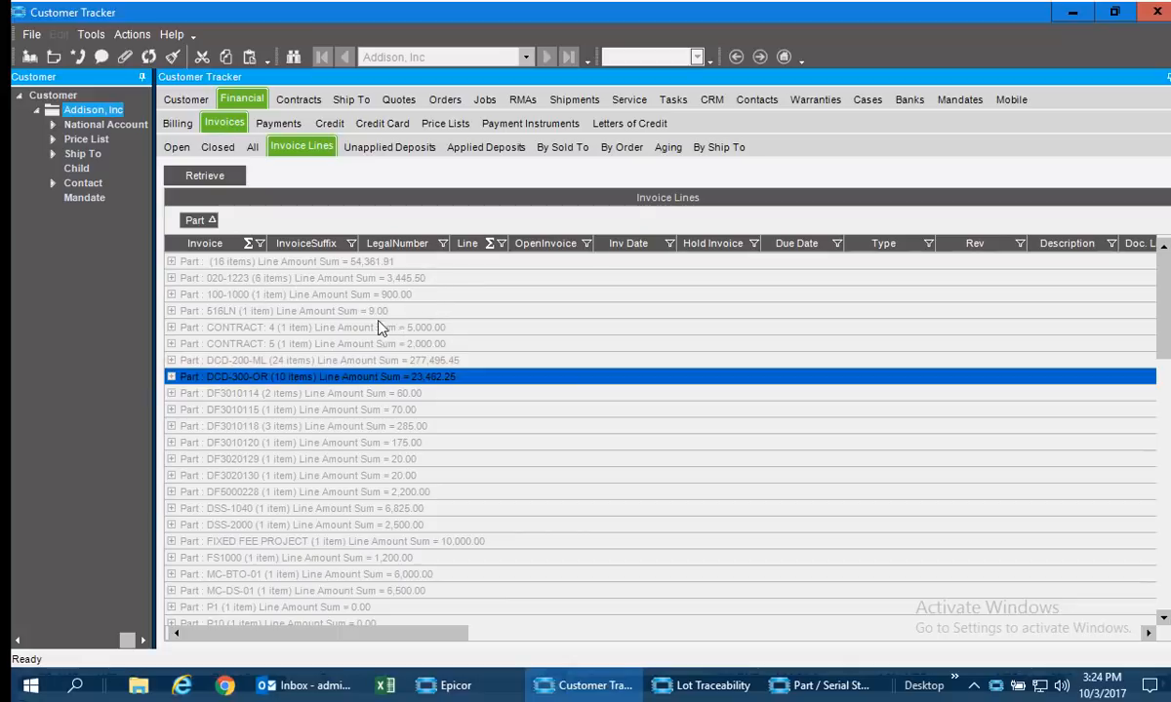
# Expand the DCD-200-ML part group and select the invoice date of invoice 10103.
pyautogui.click(244, 357)
pyautogui.click(415, 375)
pyautogui.click(171, 361)
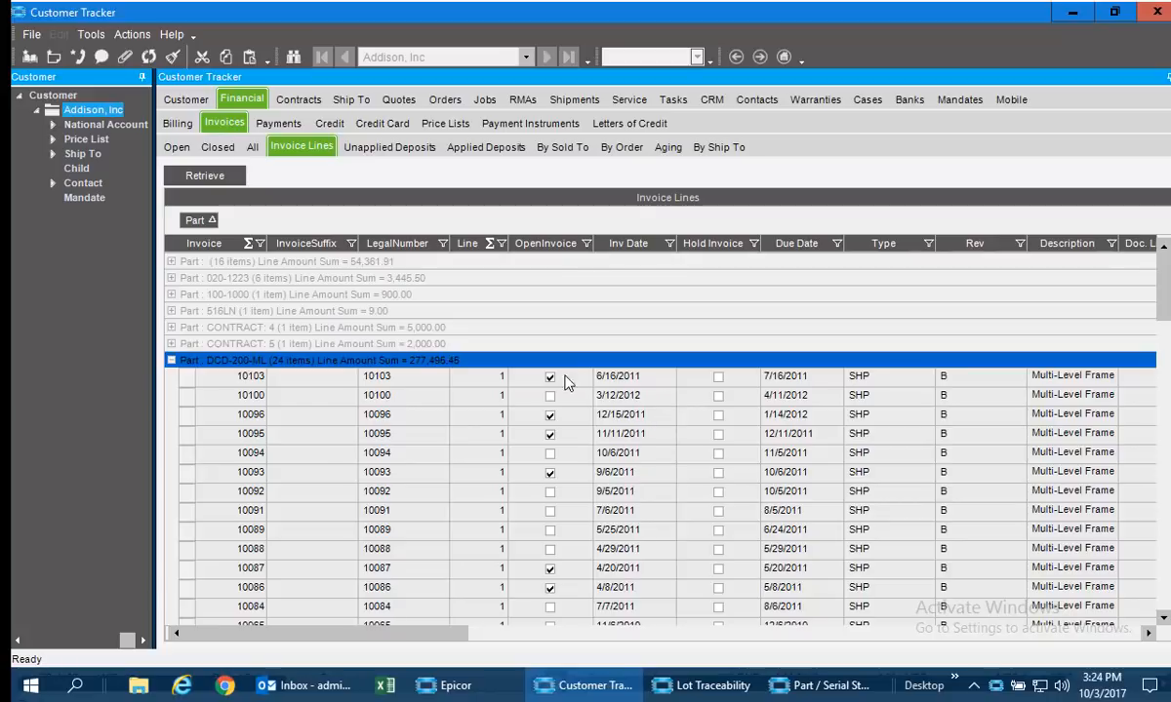
pyautogui.click(605, 376)
pyautogui.click(605, 378)
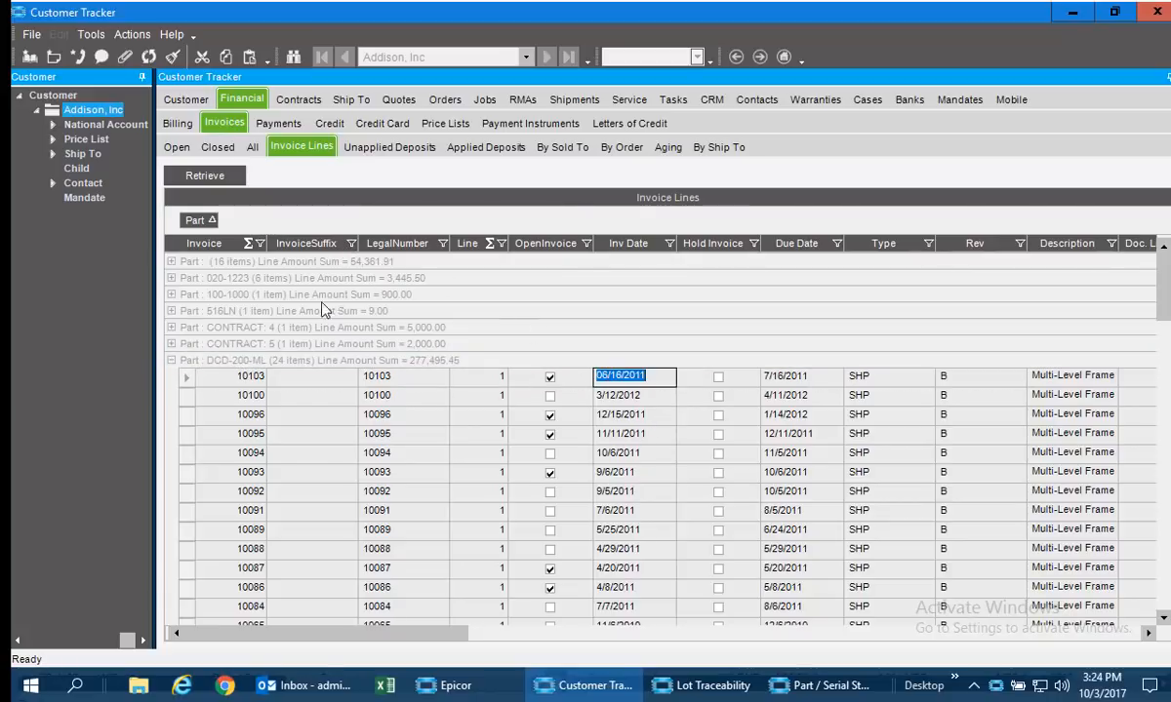
# Group the invoice lines by Inv Date above Part, and expand the 8/17/2010 group down to part 020-1223.
pyautogui.moveTo(627, 243); pyautogui.dragTo(181, 222)
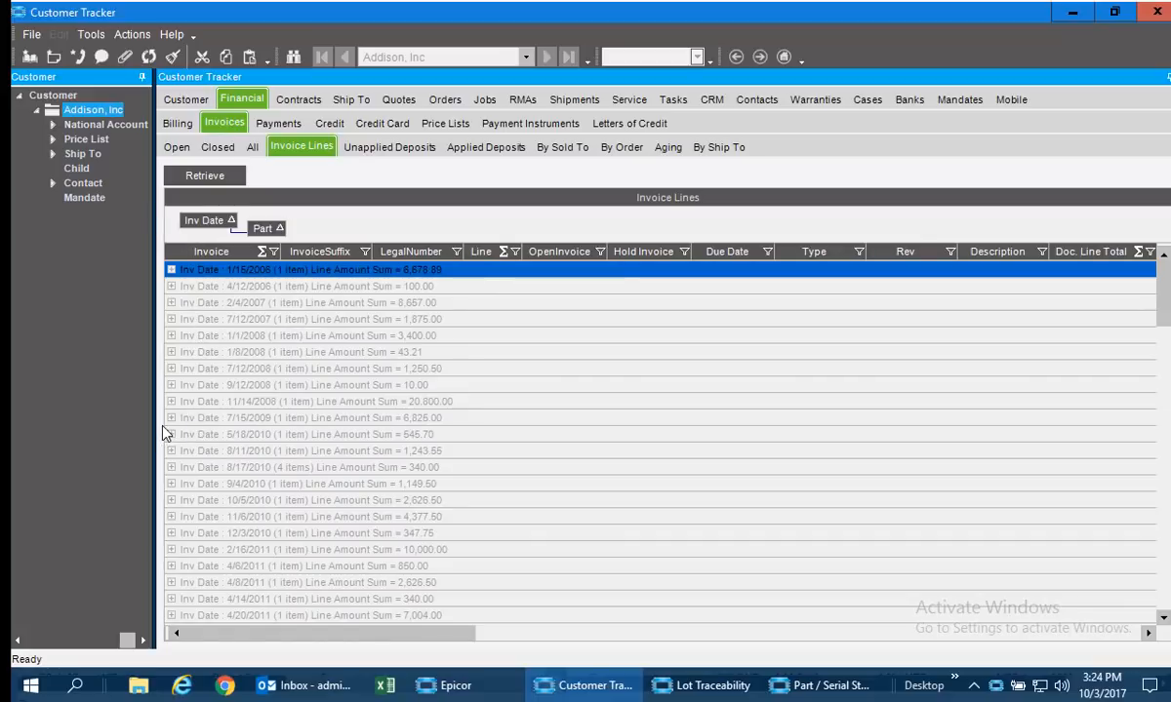
pyautogui.scroll(-6, 283, 564)
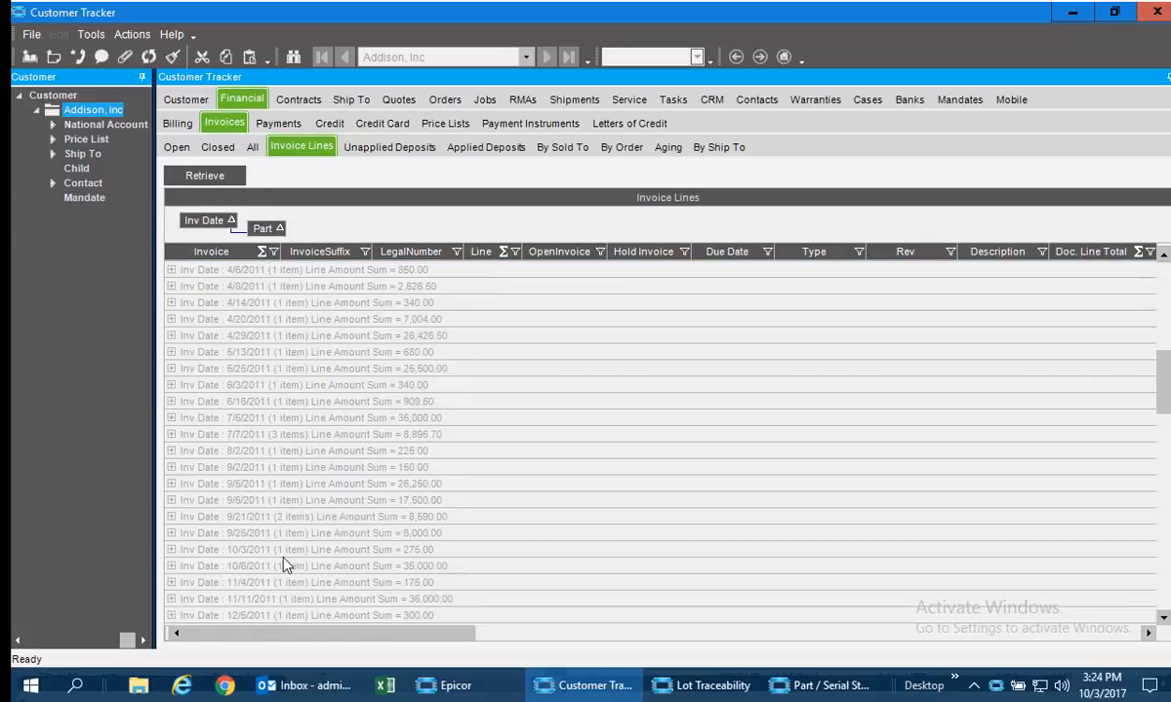
pyautogui.scroll(6, 1166, 286)
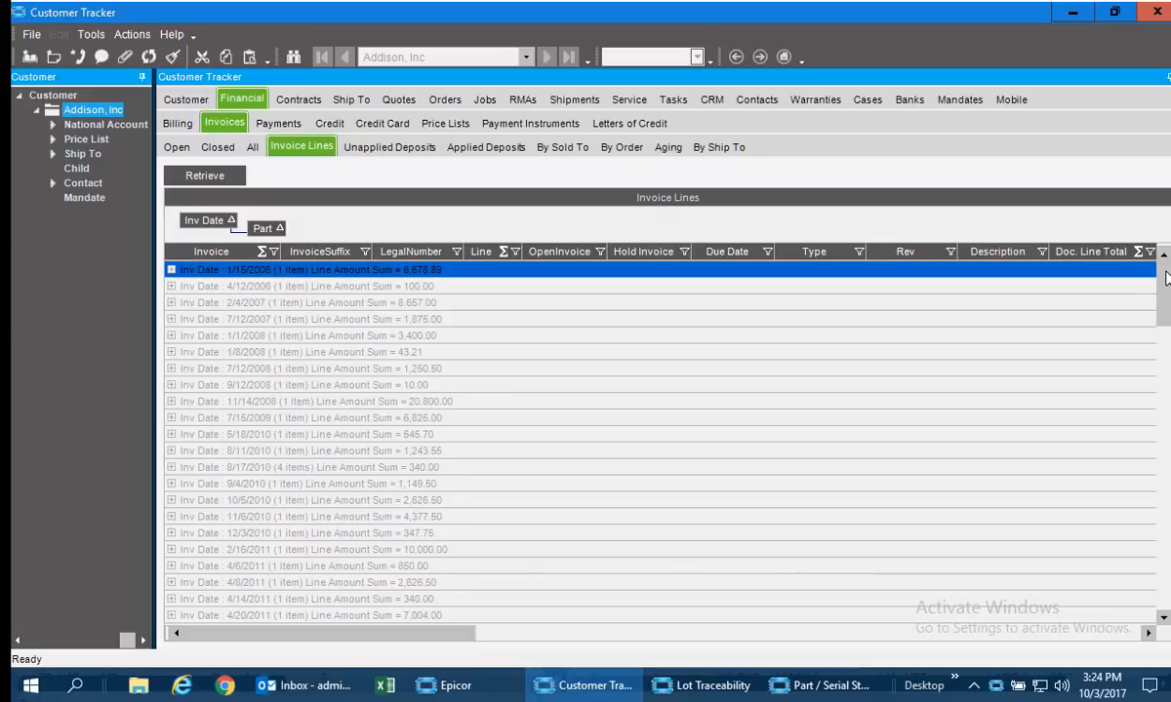
pyautogui.click(171, 467)
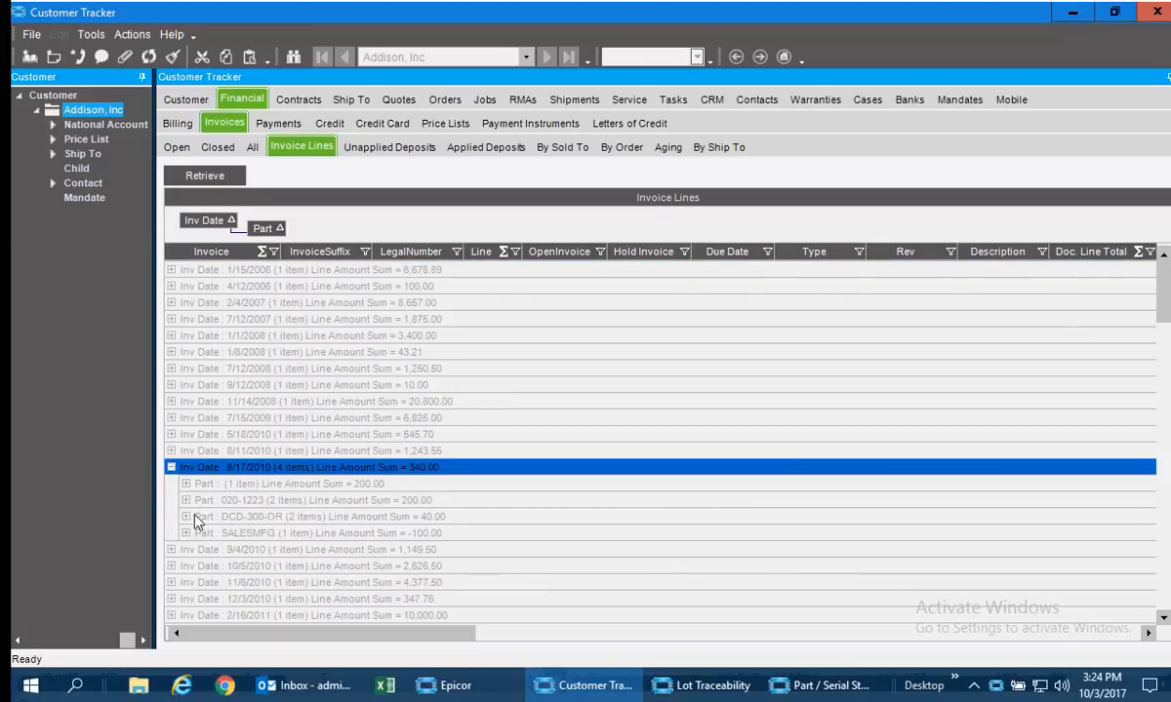
pyautogui.click(189, 501)
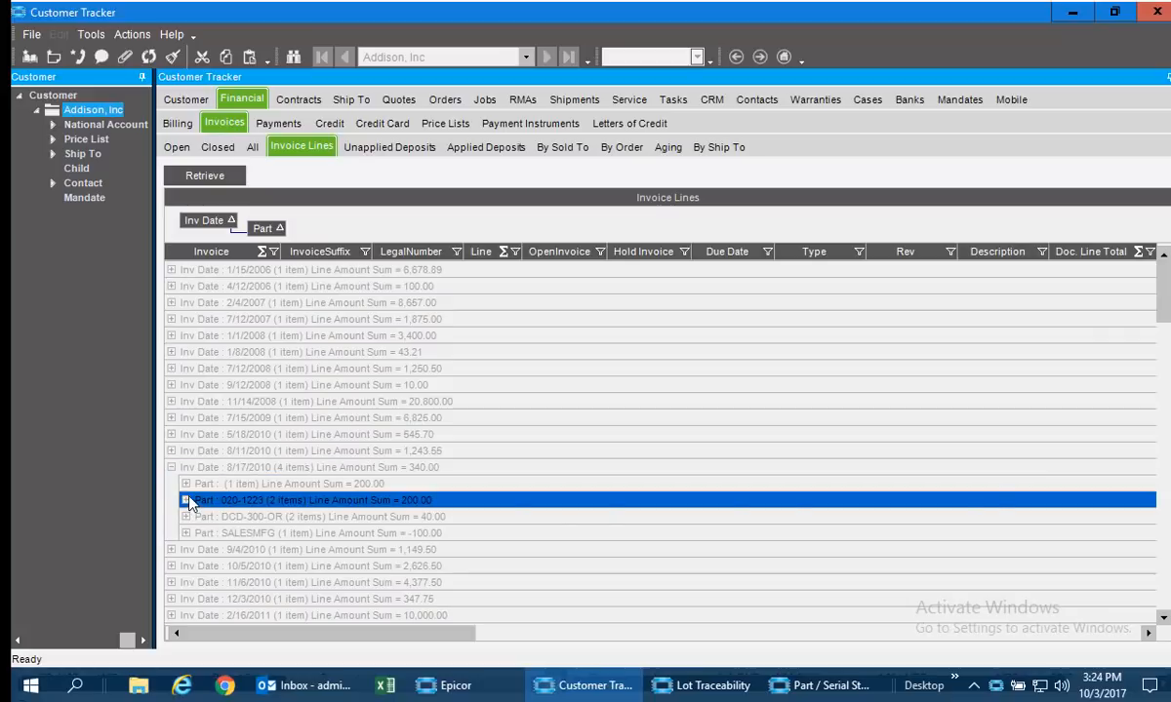
pyautogui.click(186, 501)
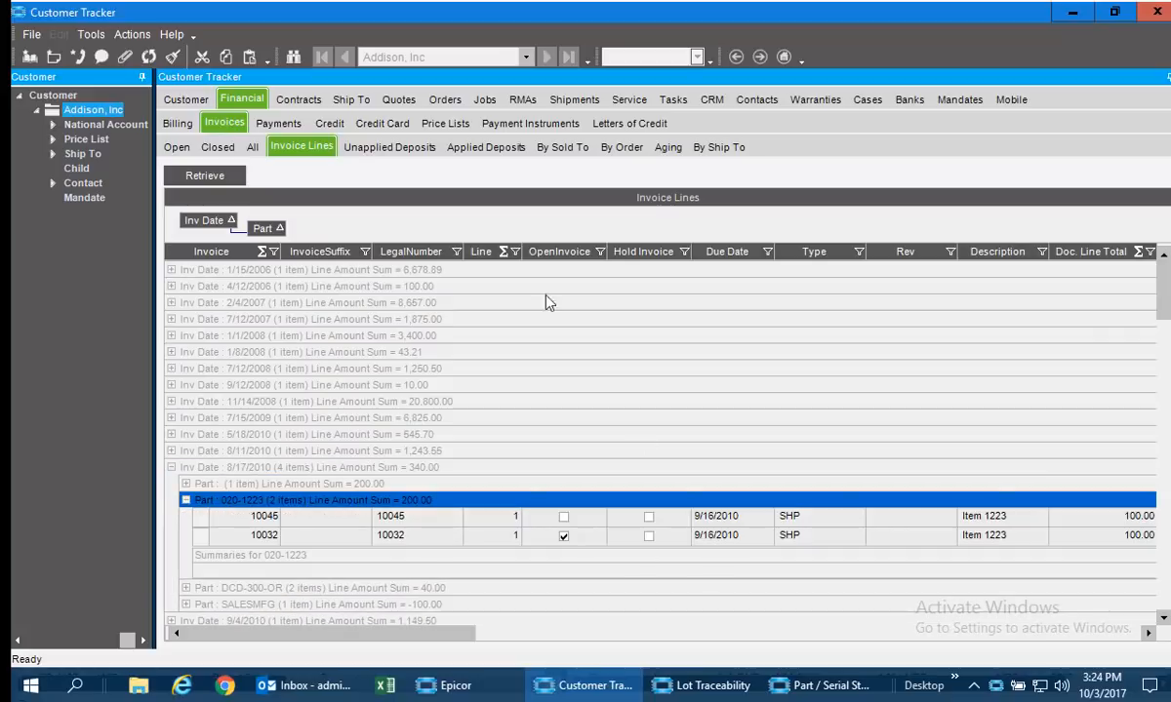
# Review Addison, Inc's payments, credit detail and billing information, ending on the AR aging of its invoices.
pyautogui.click(279, 124)
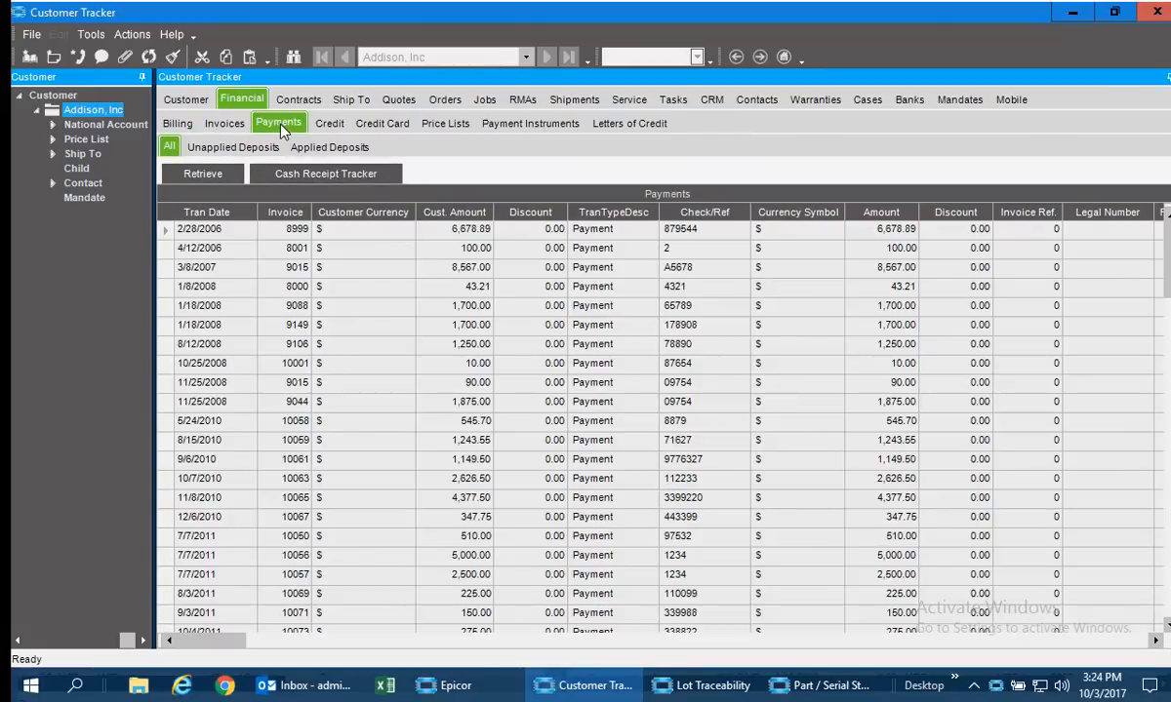
pyautogui.click(330, 125)
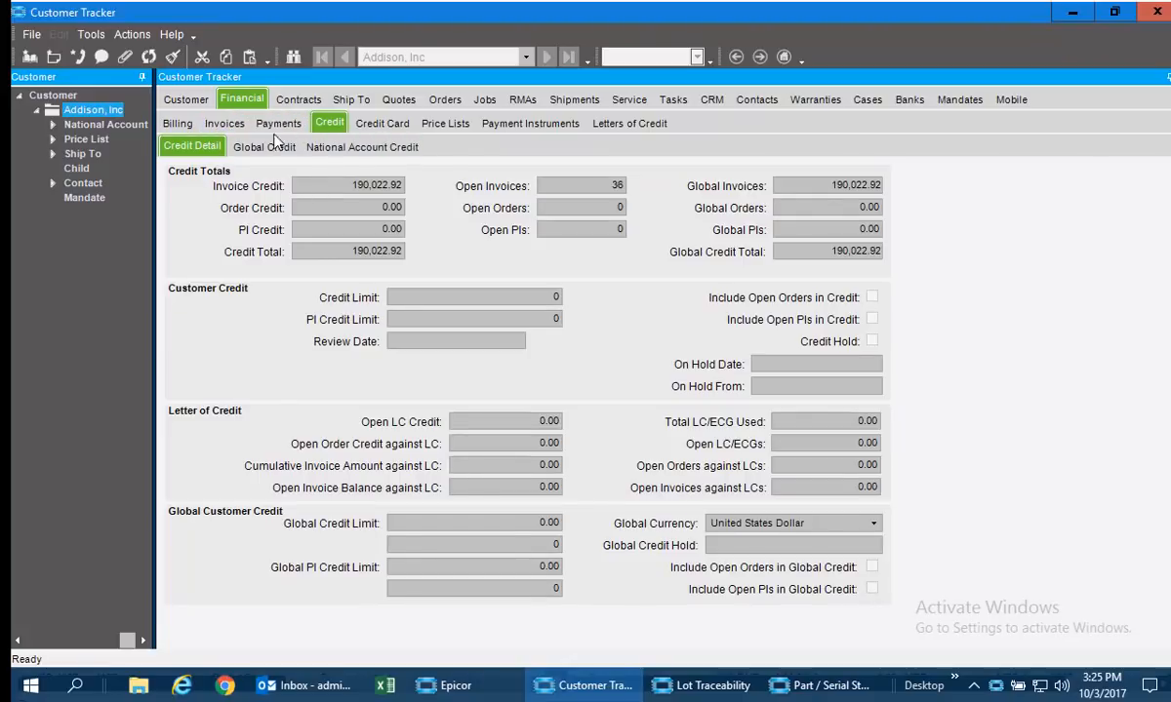
pyautogui.click(178, 122)
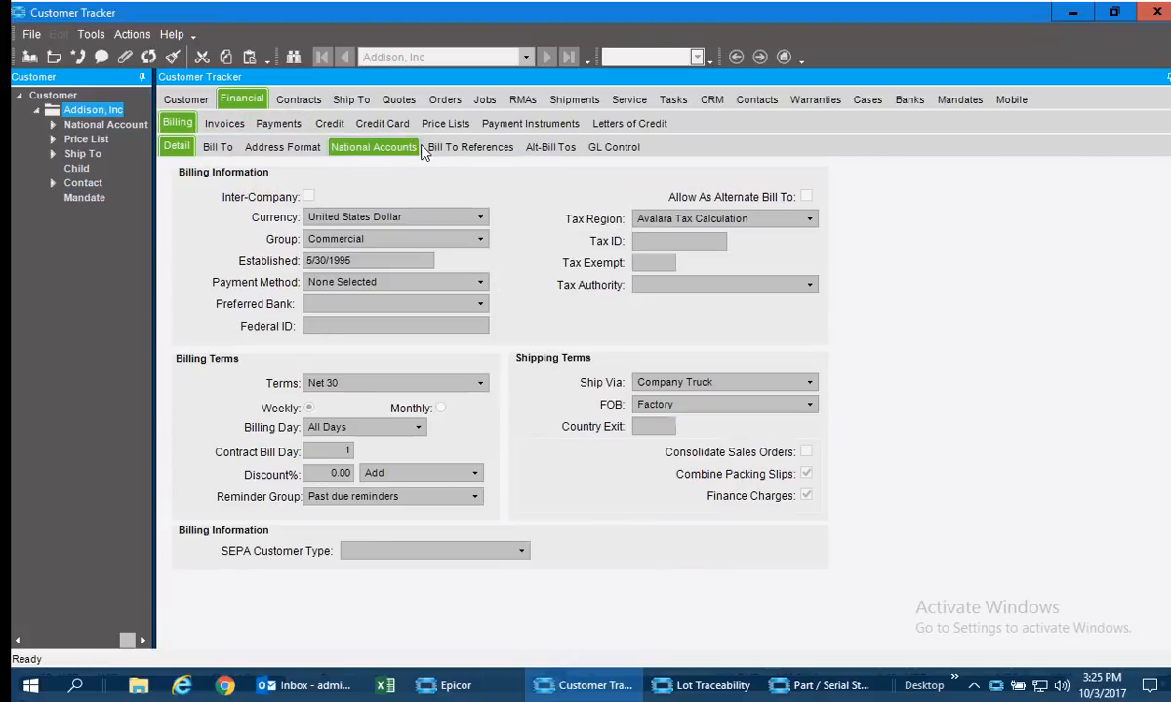
pyautogui.click(235, 124)
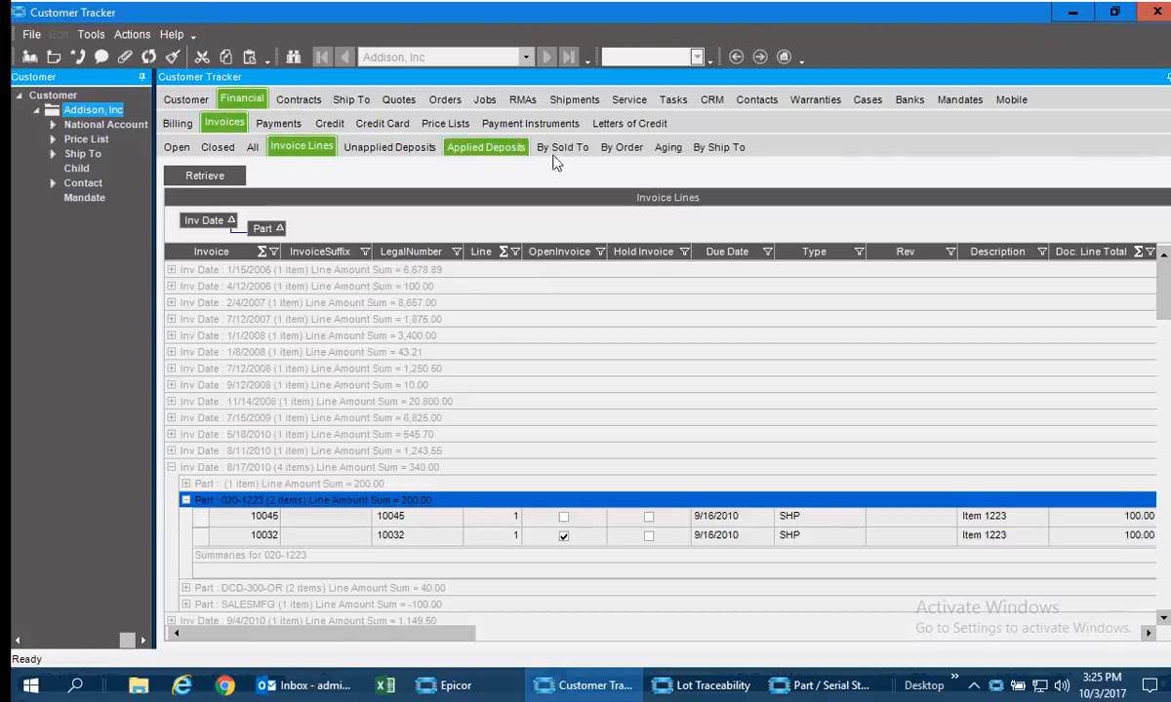
pyautogui.click(670, 148)
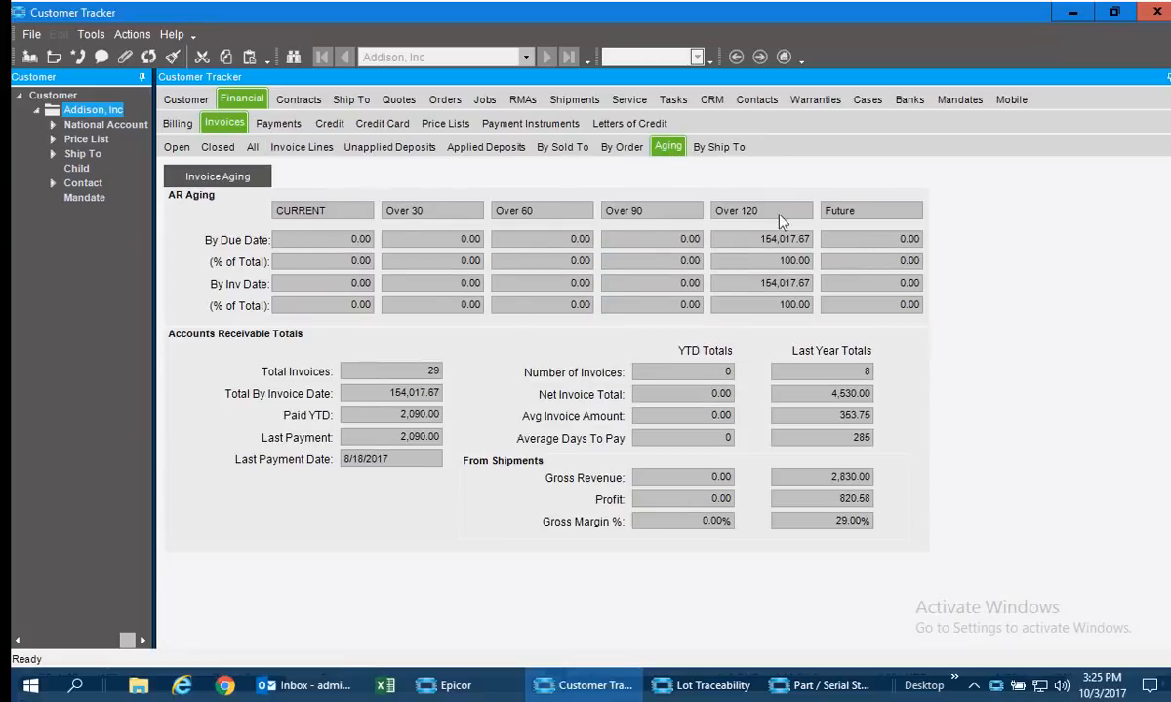
# Review Addison, Inc's active quotes, open orders, open jobs and open tasks.
pyautogui.click(398, 99)
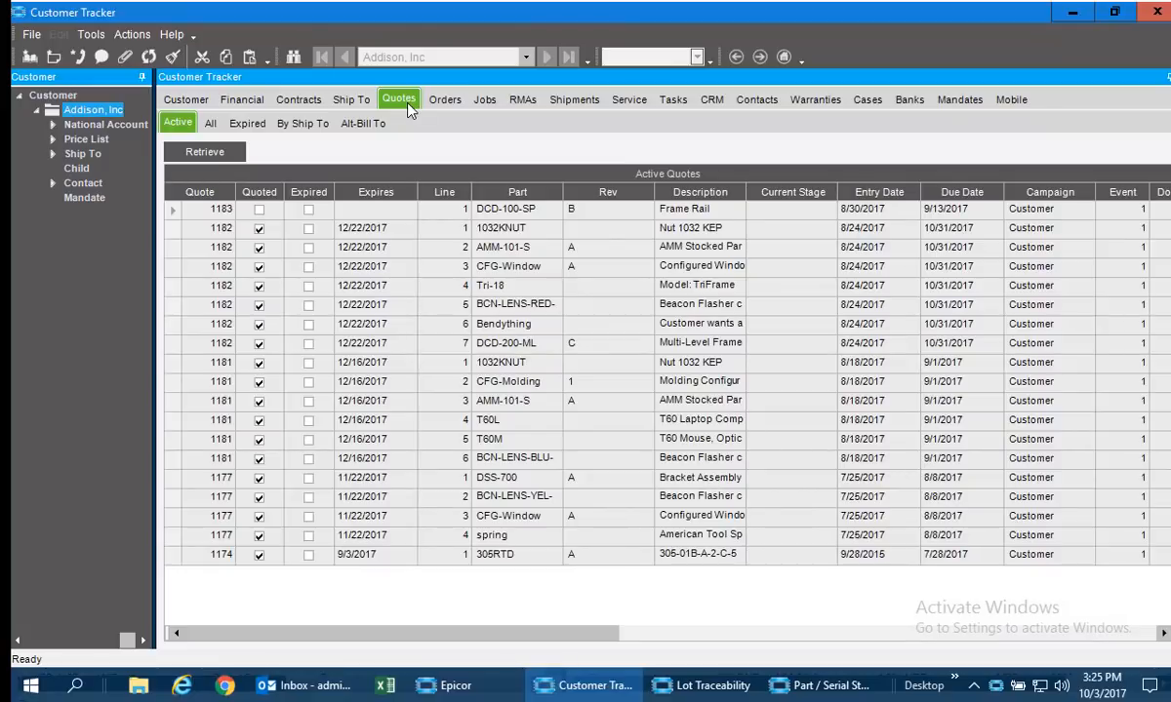
pyautogui.click(441, 101)
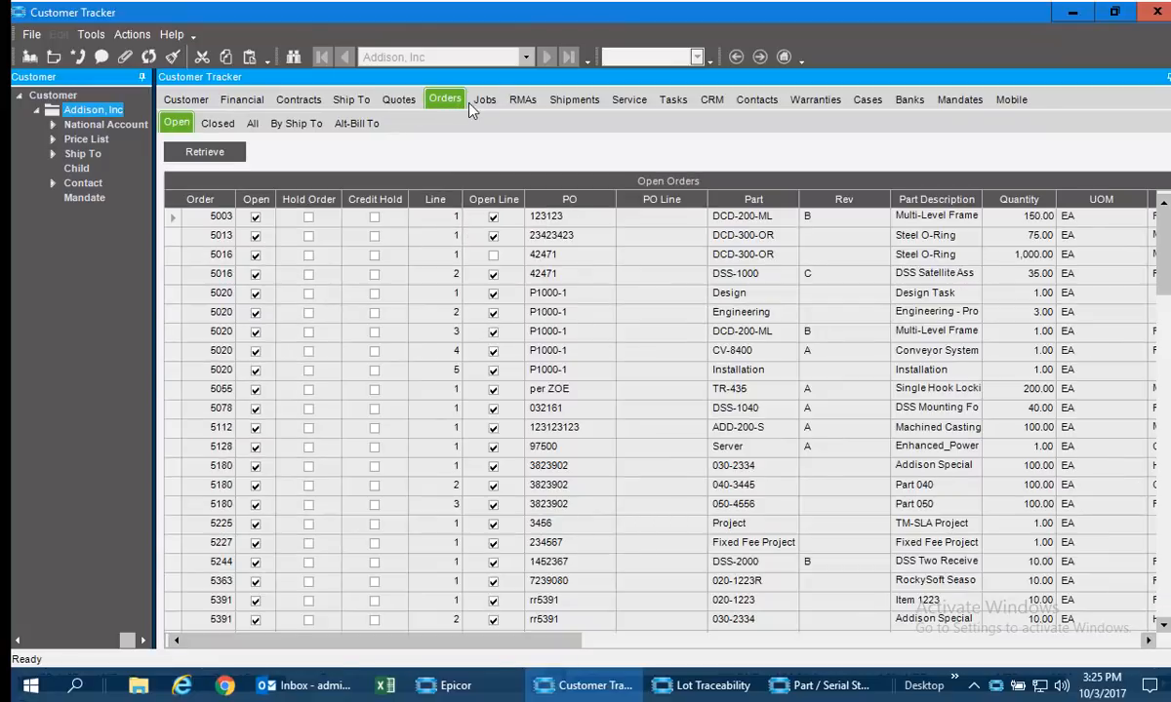
pyautogui.click(478, 104)
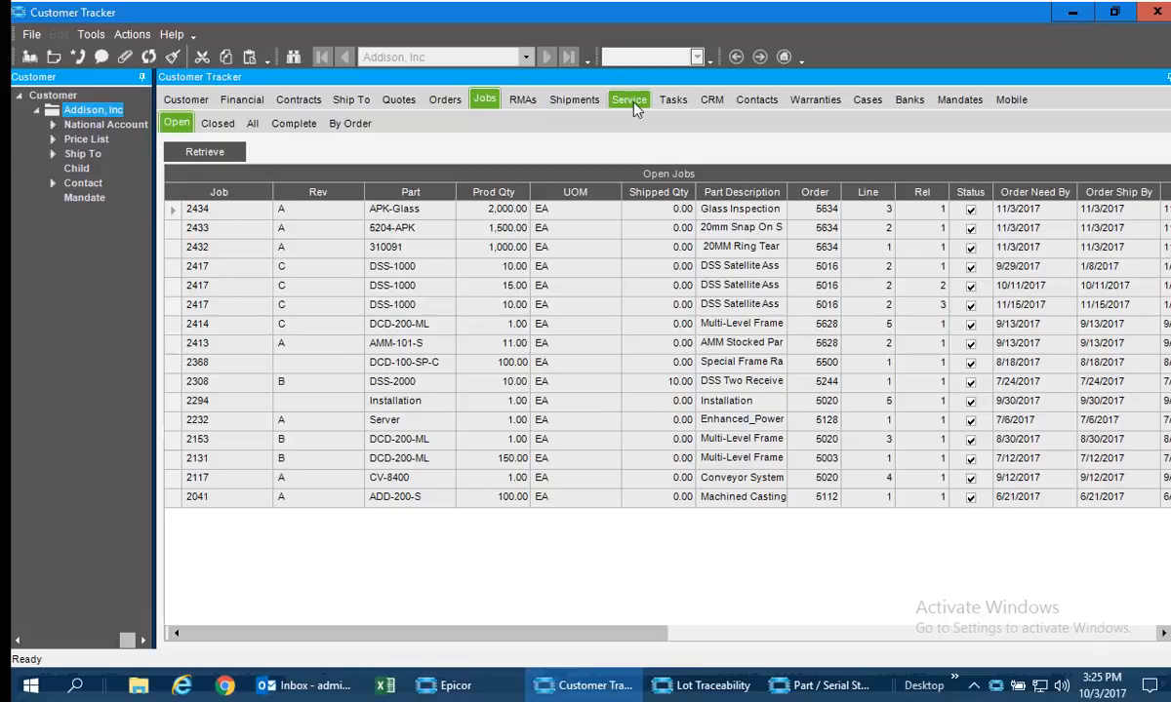
pyautogui.click(672, 99)
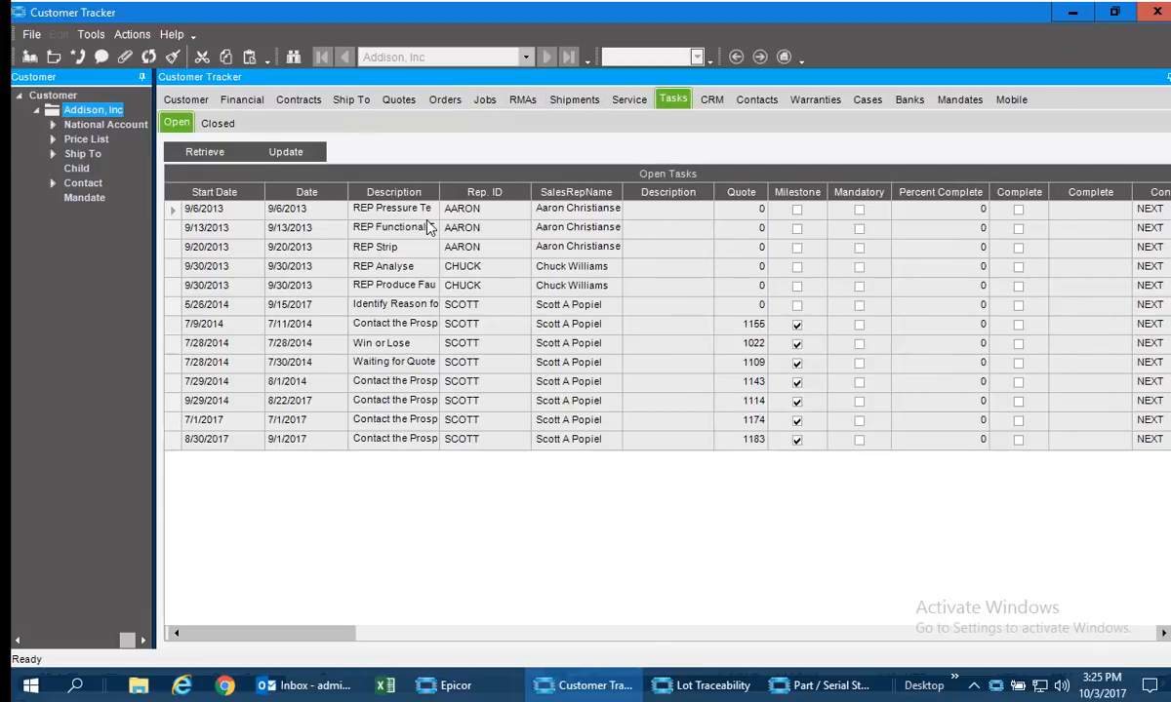
# Show the customer's CRM calls, generate and read the call summary, and close it.
pyautogui.click(713, 99)
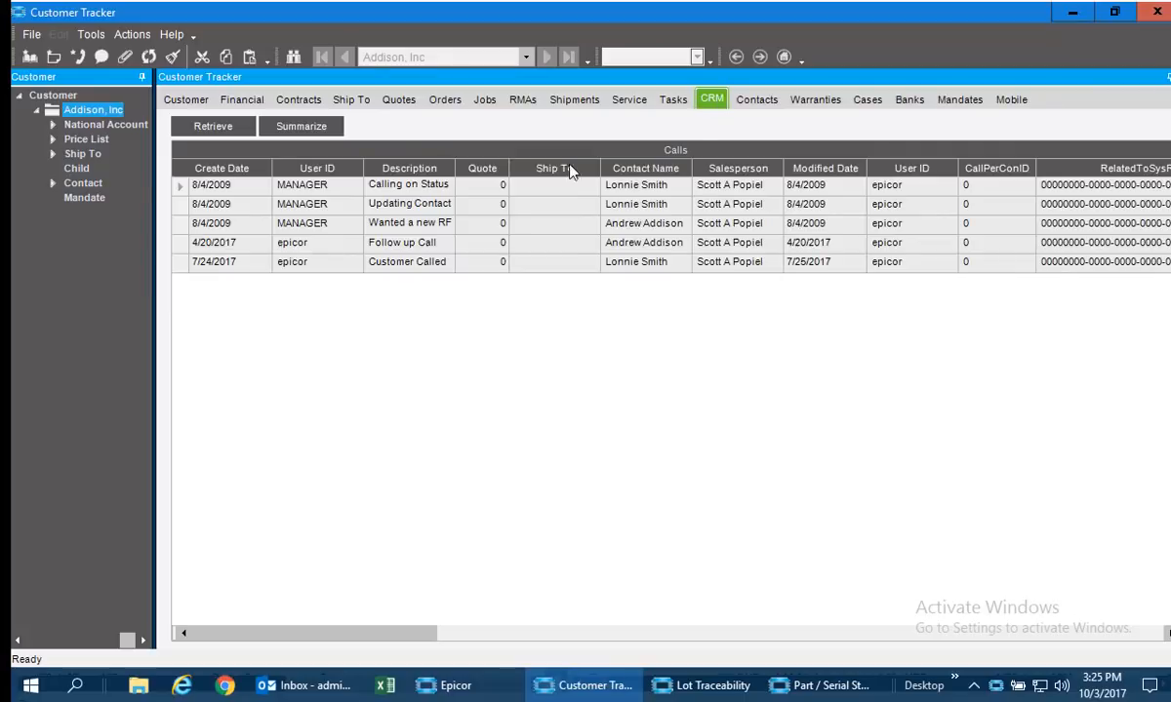
pyautogui.click(281, 125)
pyautogui.click(418, 234)
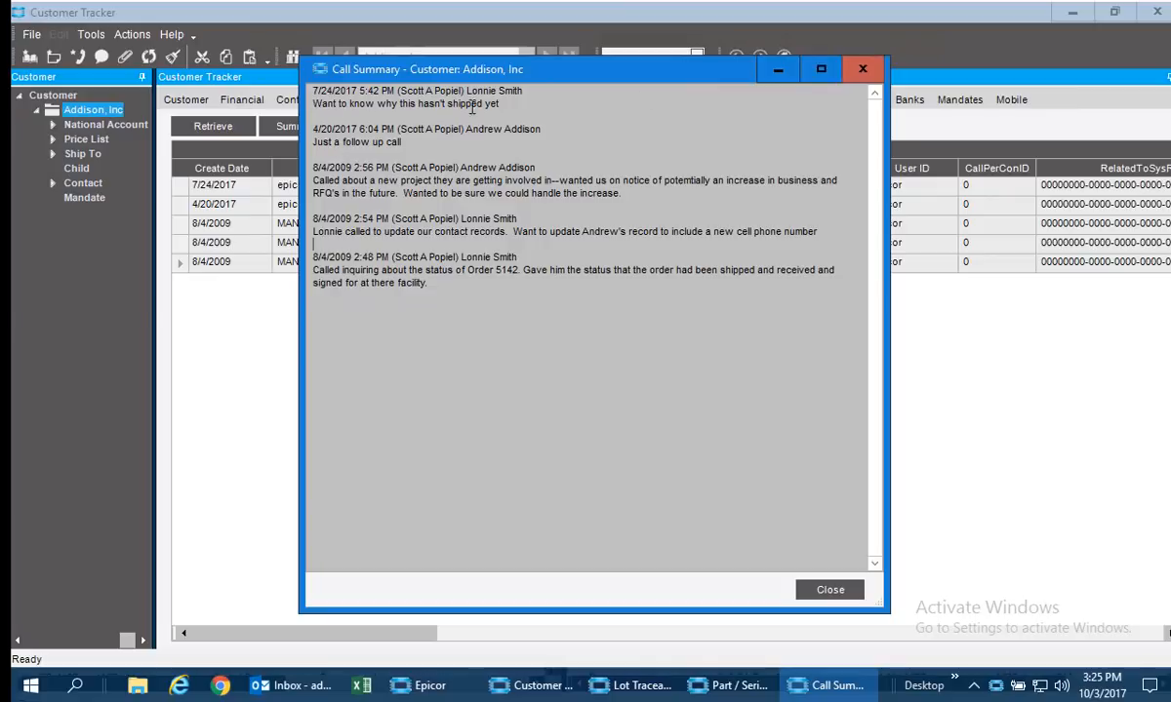
pyautogui.click(860, 68)
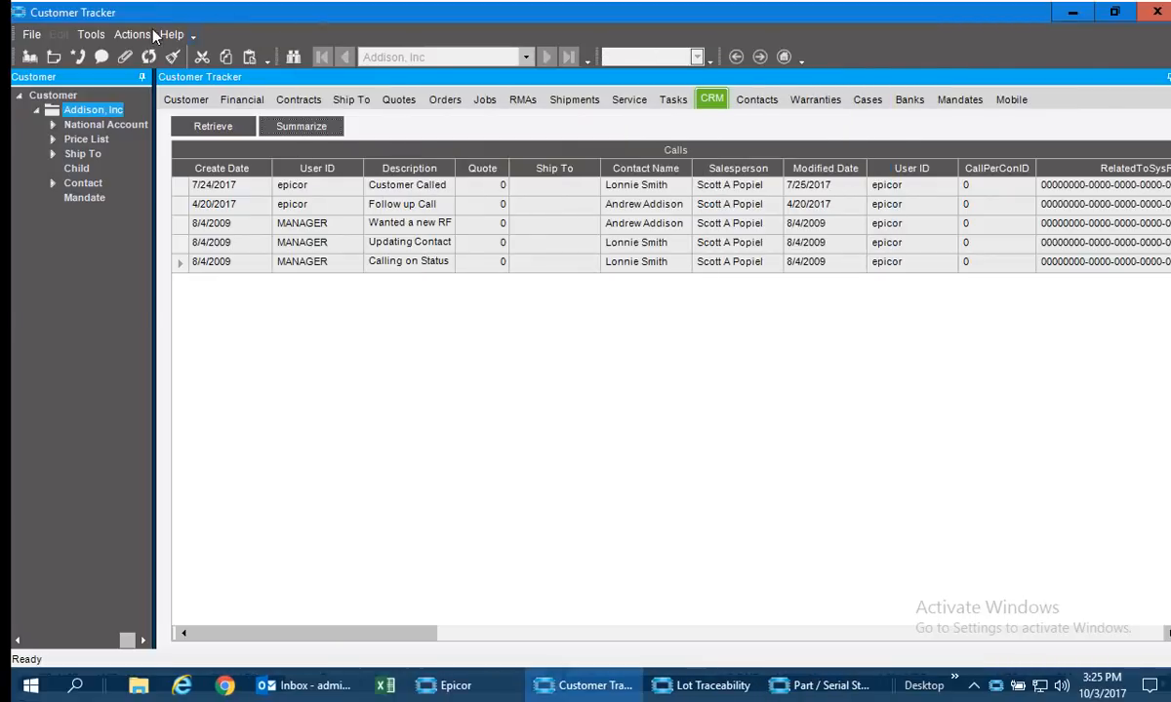
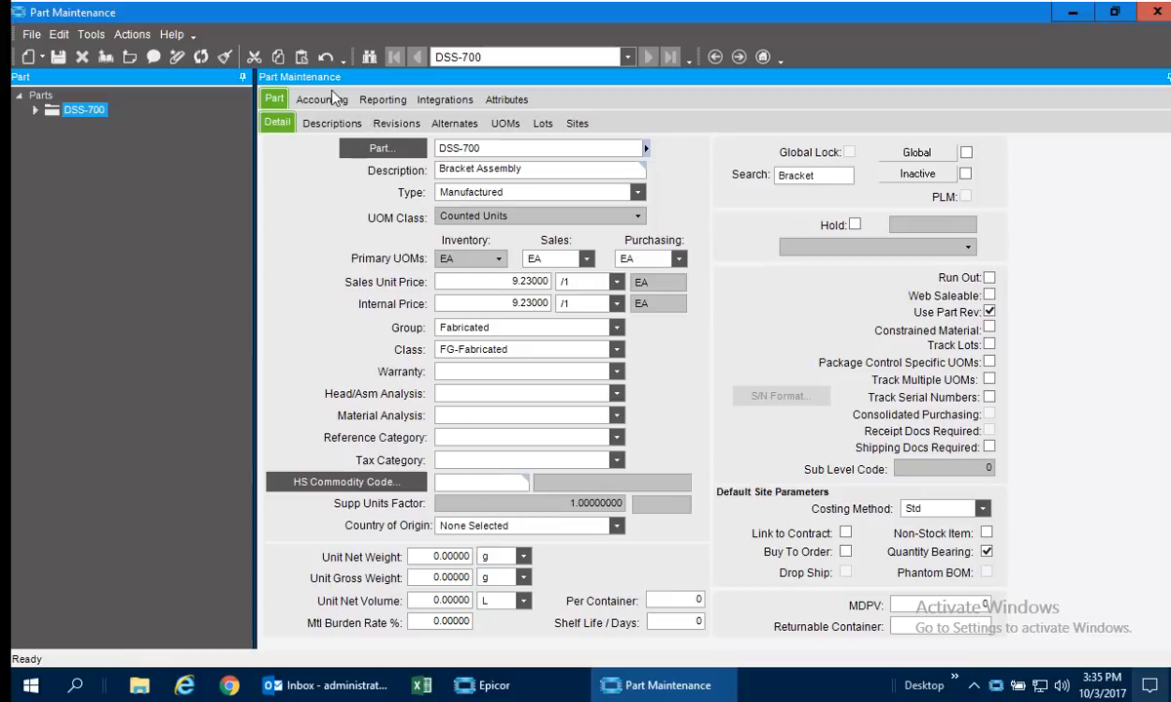
# Show part DSS-700's attributes and its site warehouse replenishment settings.
pyautogui.click(505, 99)
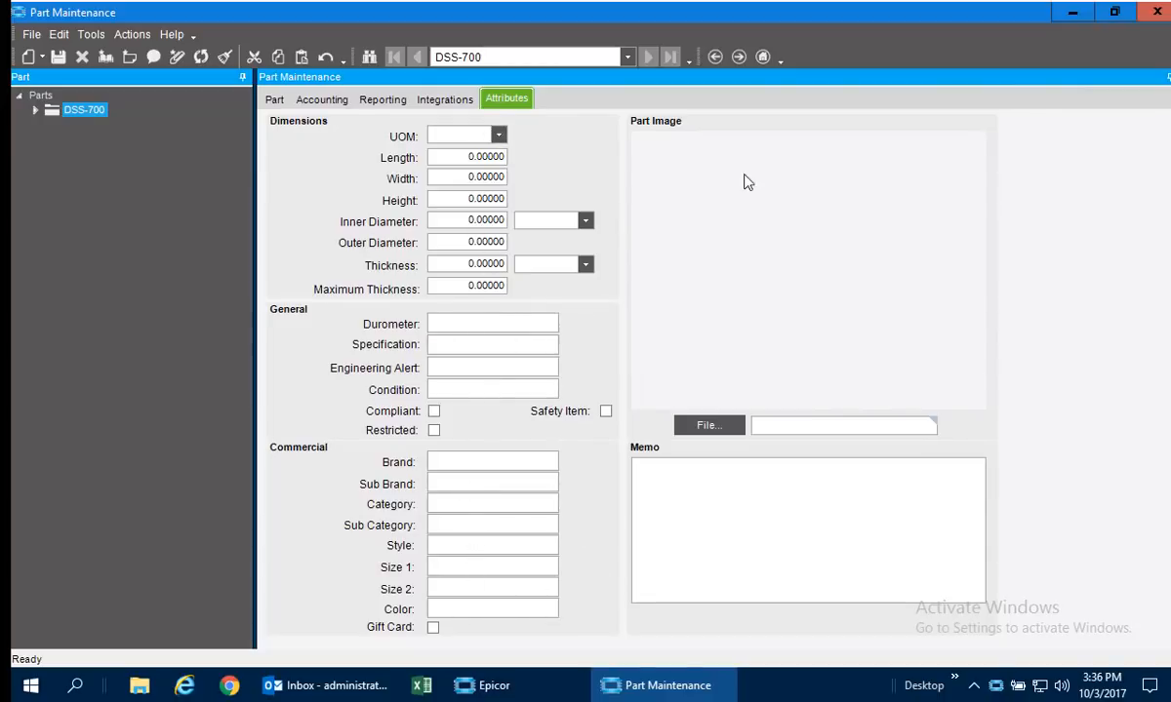
pyautogui.click(274, 100)
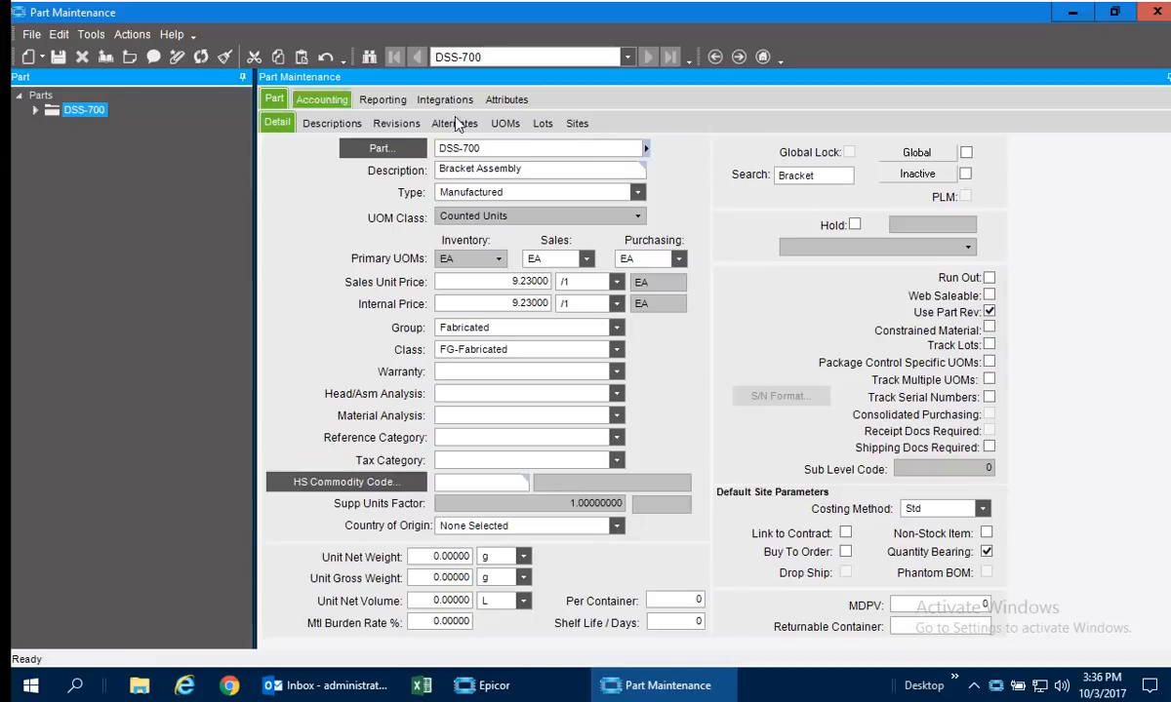
pyautogui.click(577, 124)
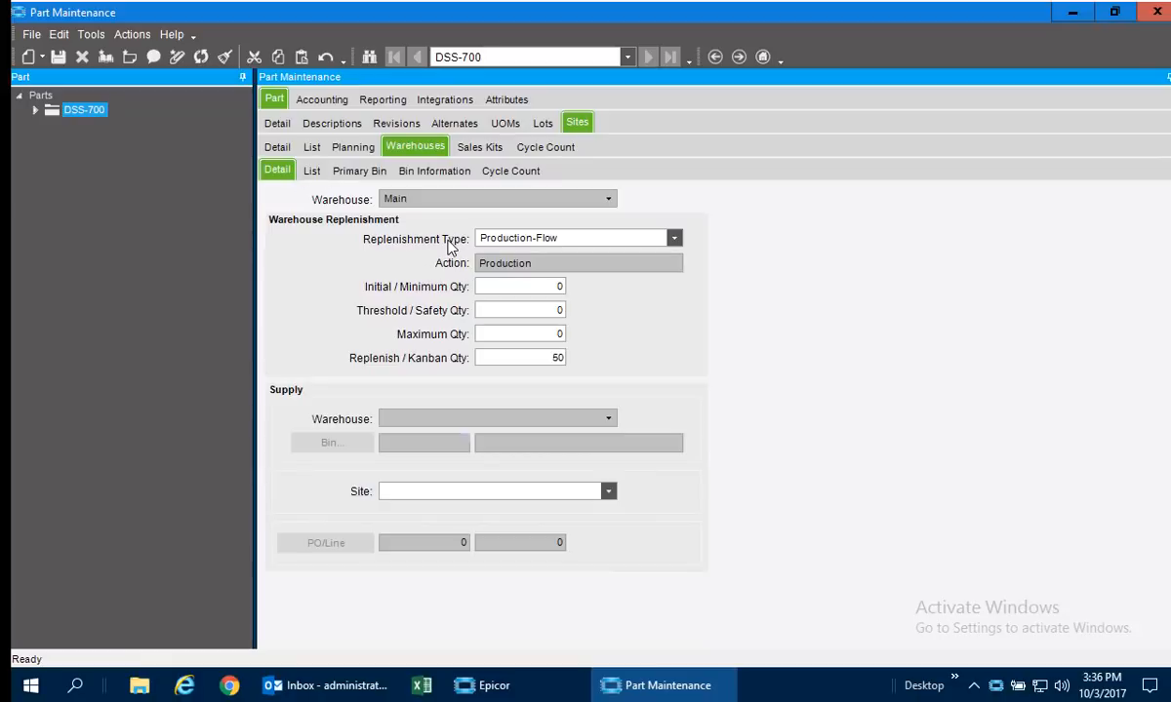
# Expand DSS-700's hierarchy through the Chicago site and Main warehouse down to its bins.
pyautogui.click(35, 110)
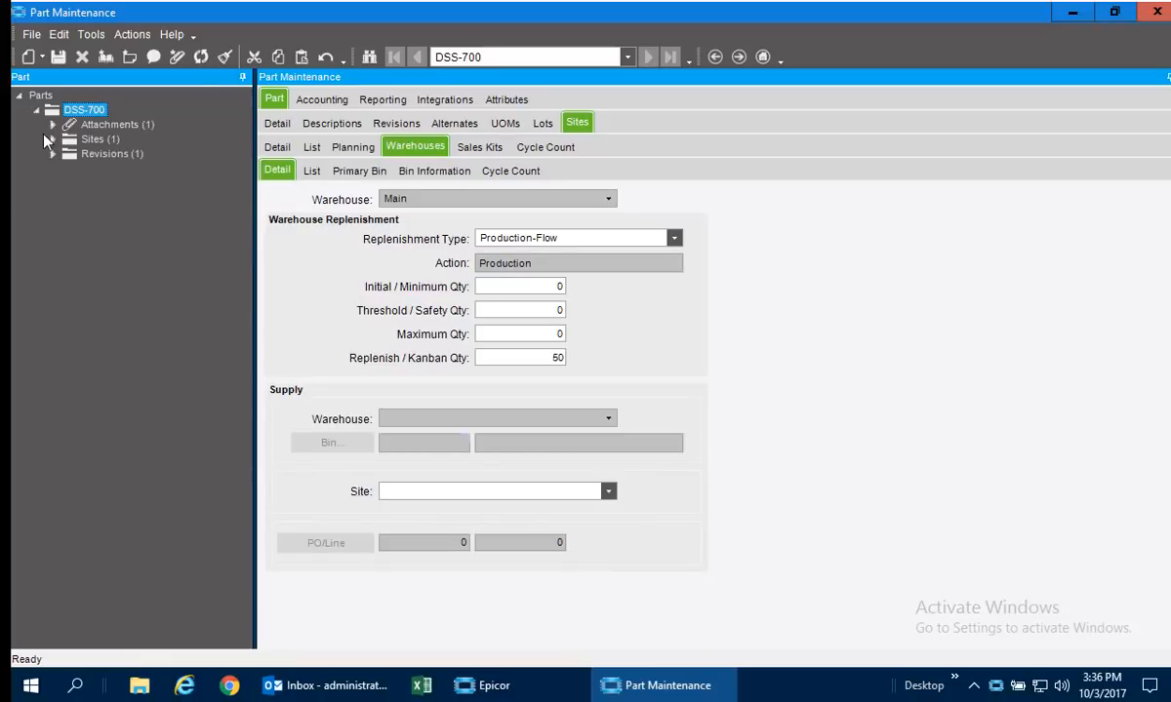
pyautogui.click(53, 140)
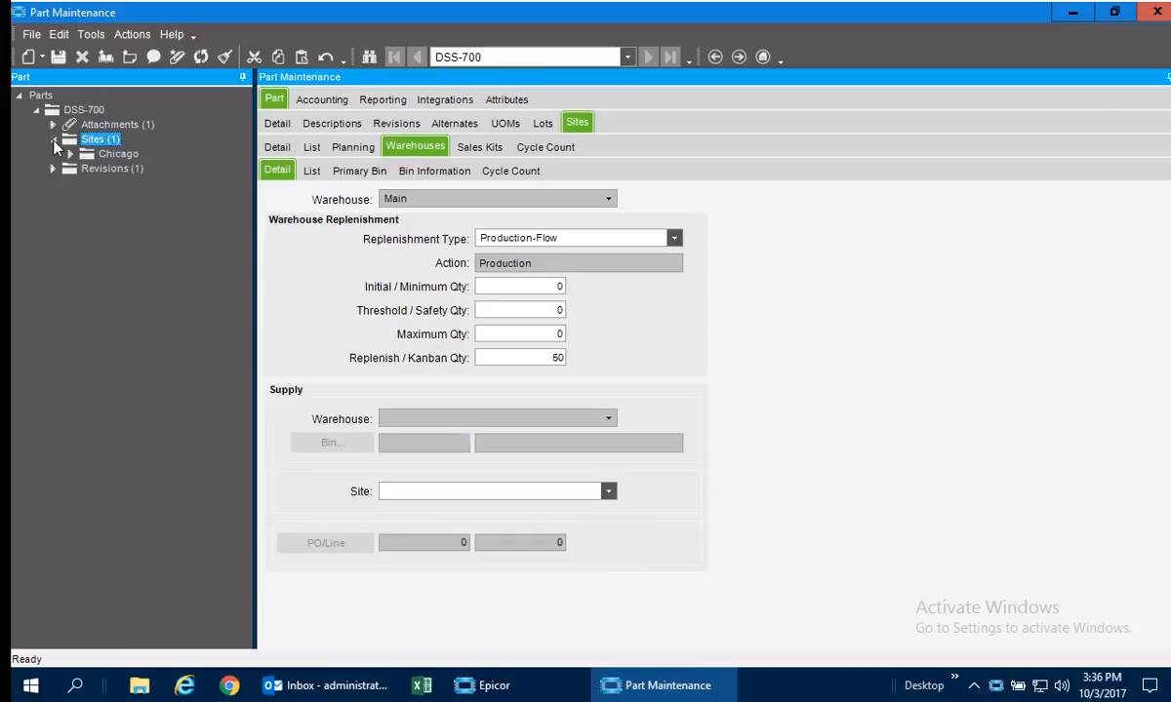
pyautogui.click(70, 155)
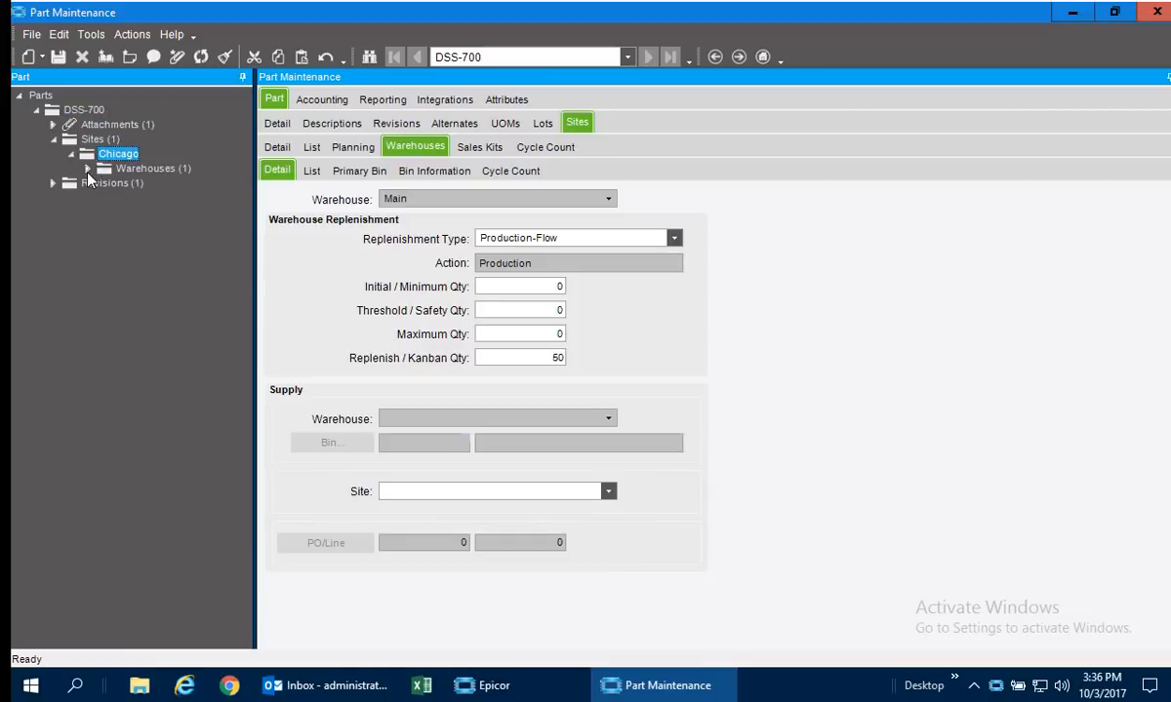
pyautogui.click(88, 169)
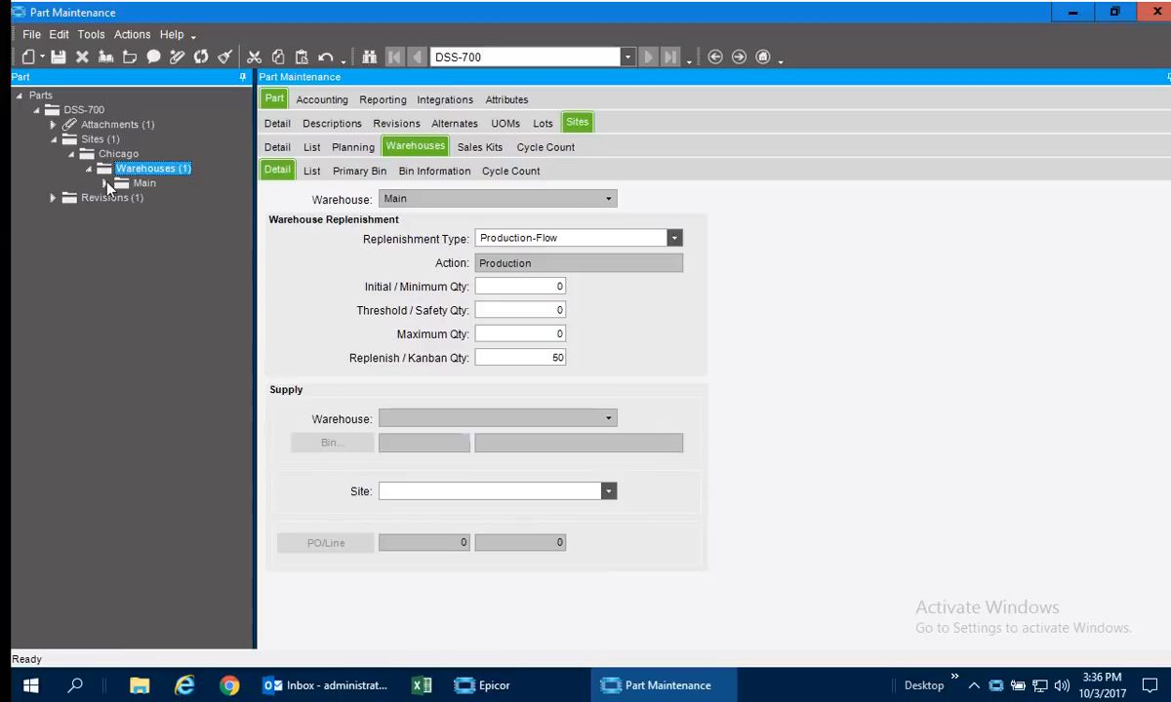
pyautogui.click(107, 183)
pyautogui.click(124, 198)
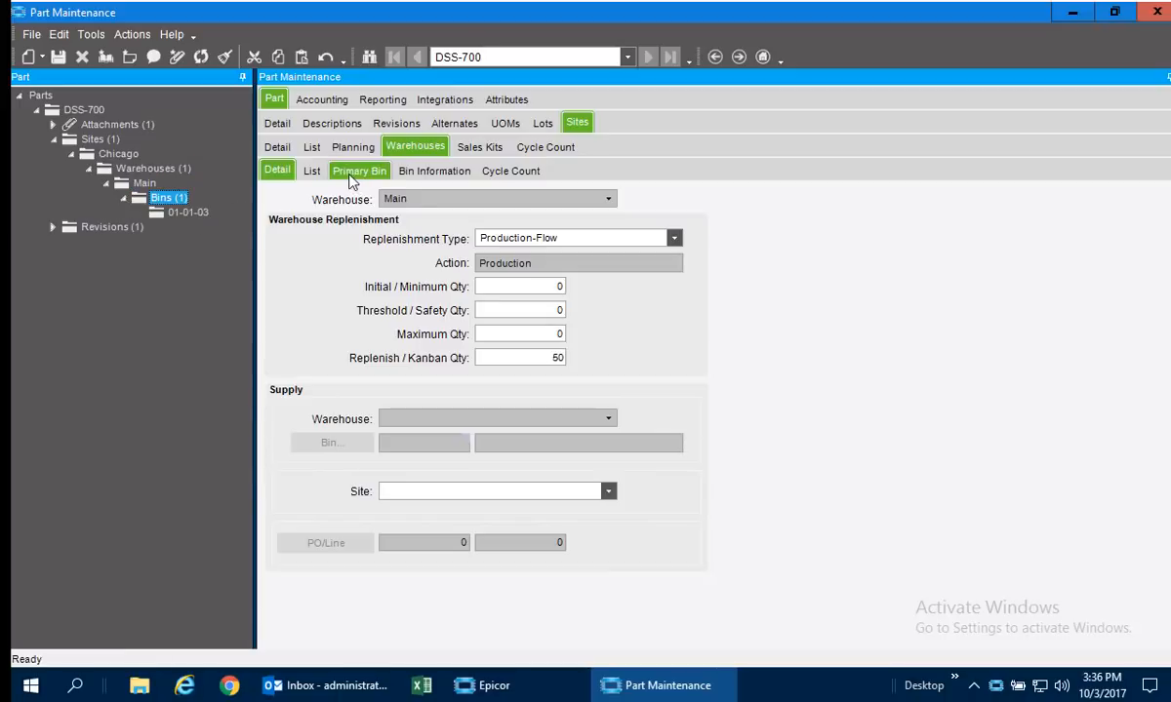
# Review the warehouse list, primary bin and cycle count settings for DSS-700 at the Chicago site.
pyautogui.click(312, 172)
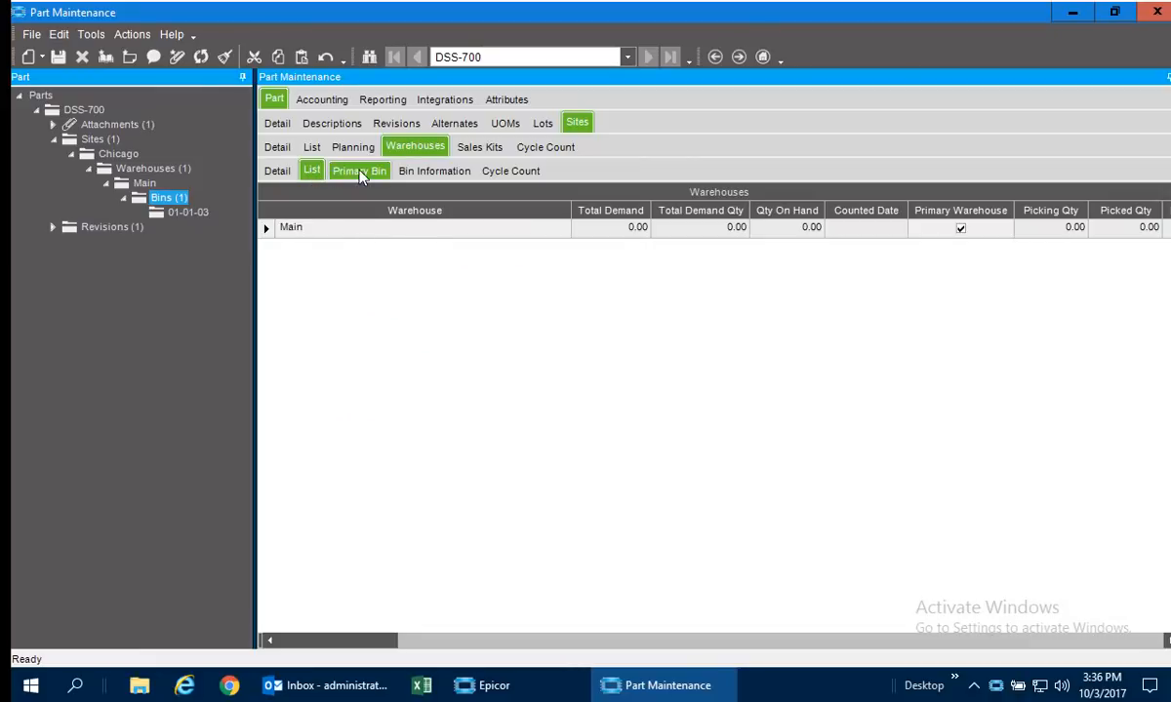
pyautogui.click(359, 172)
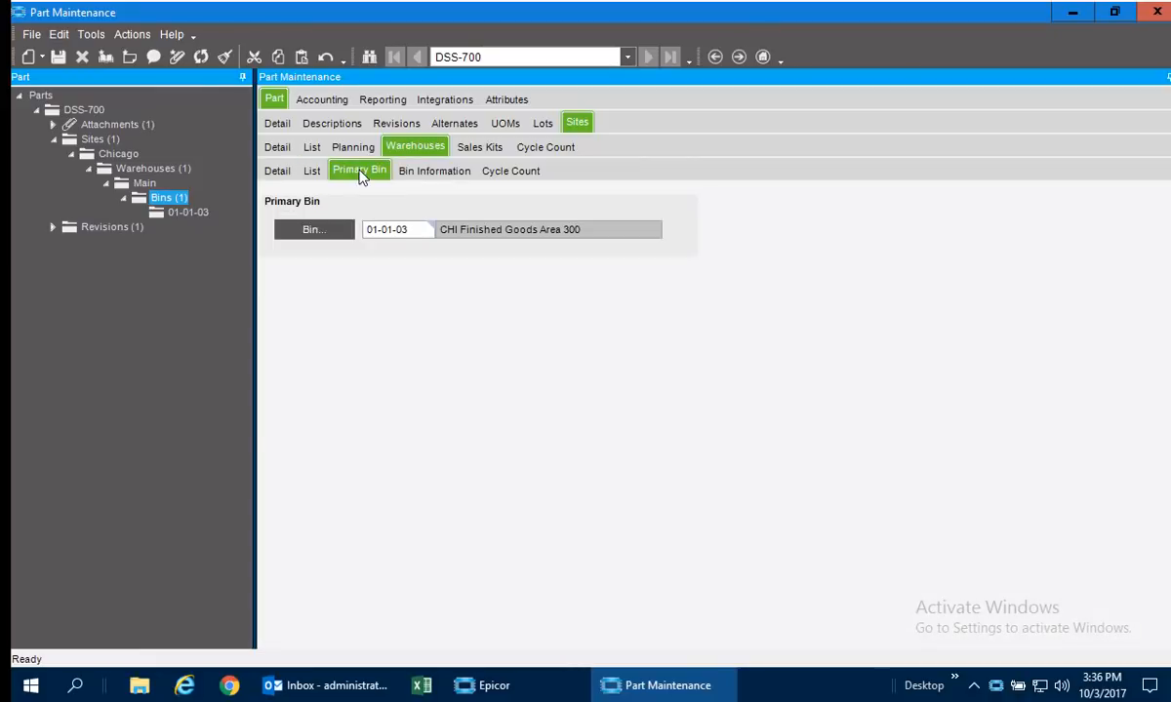
pyautogui.click(513, 172)
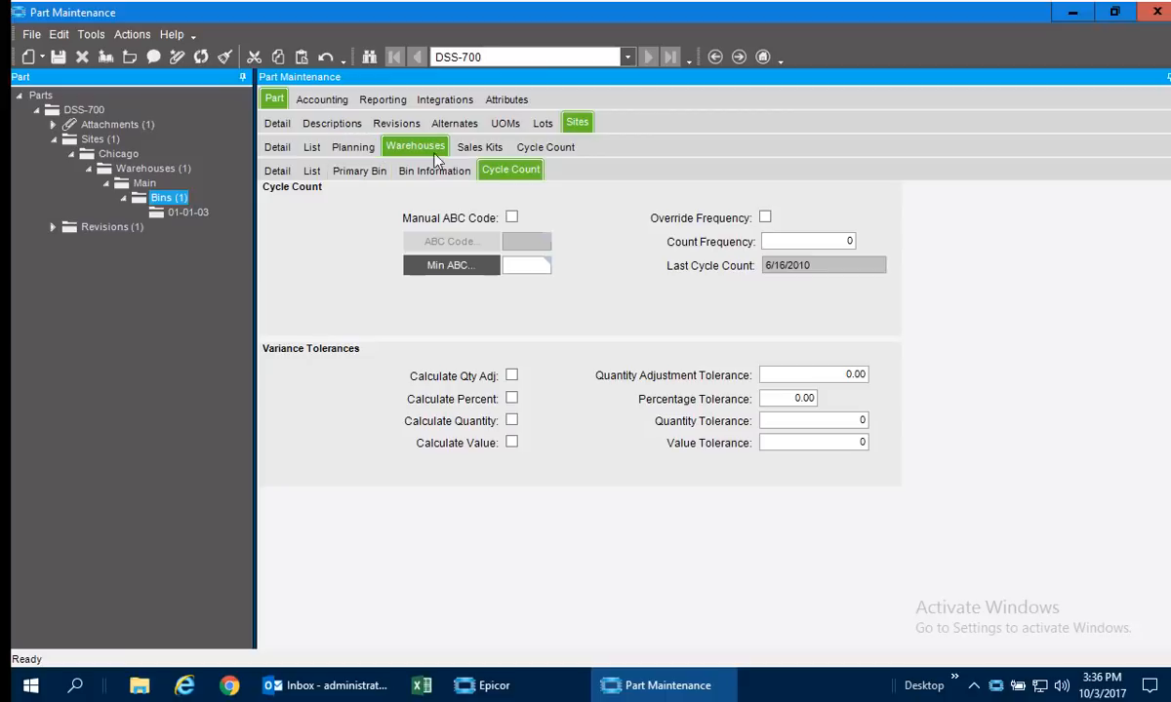
# Review DSS-700's MRP planning, Main warehouse replenishment and Chicago site details, including inventory, purchasing and urgent planning.
pyautogui.click(352, 154)
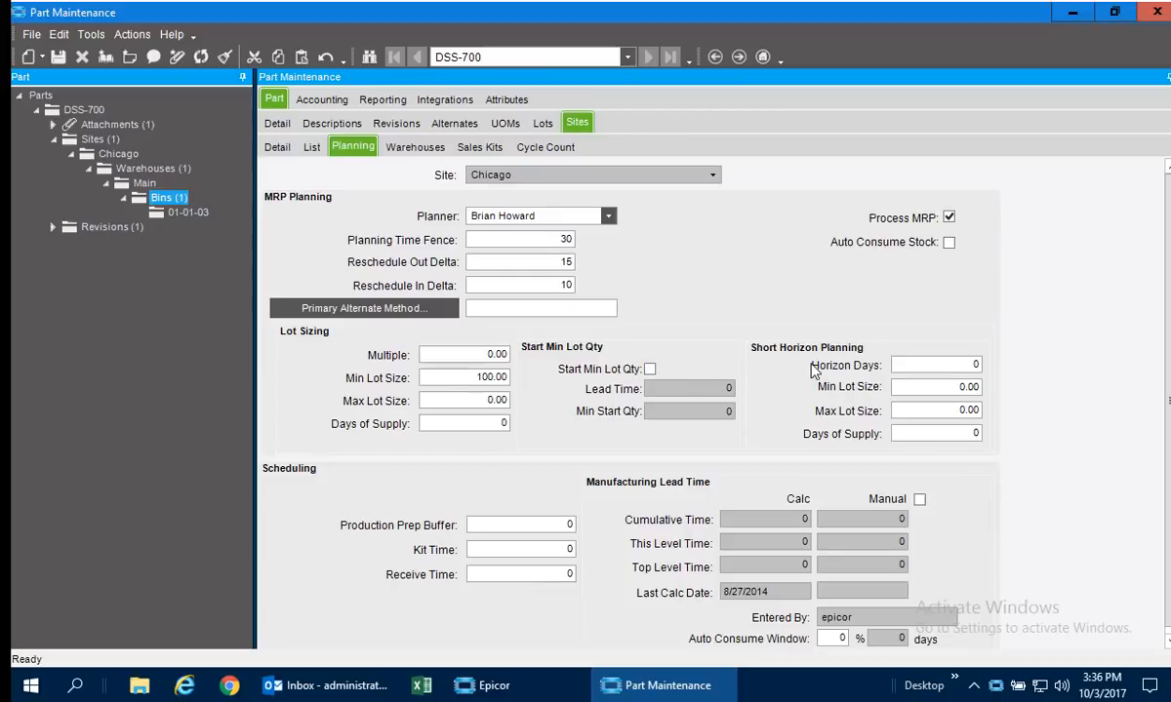
pyautogui.click(436, 156)
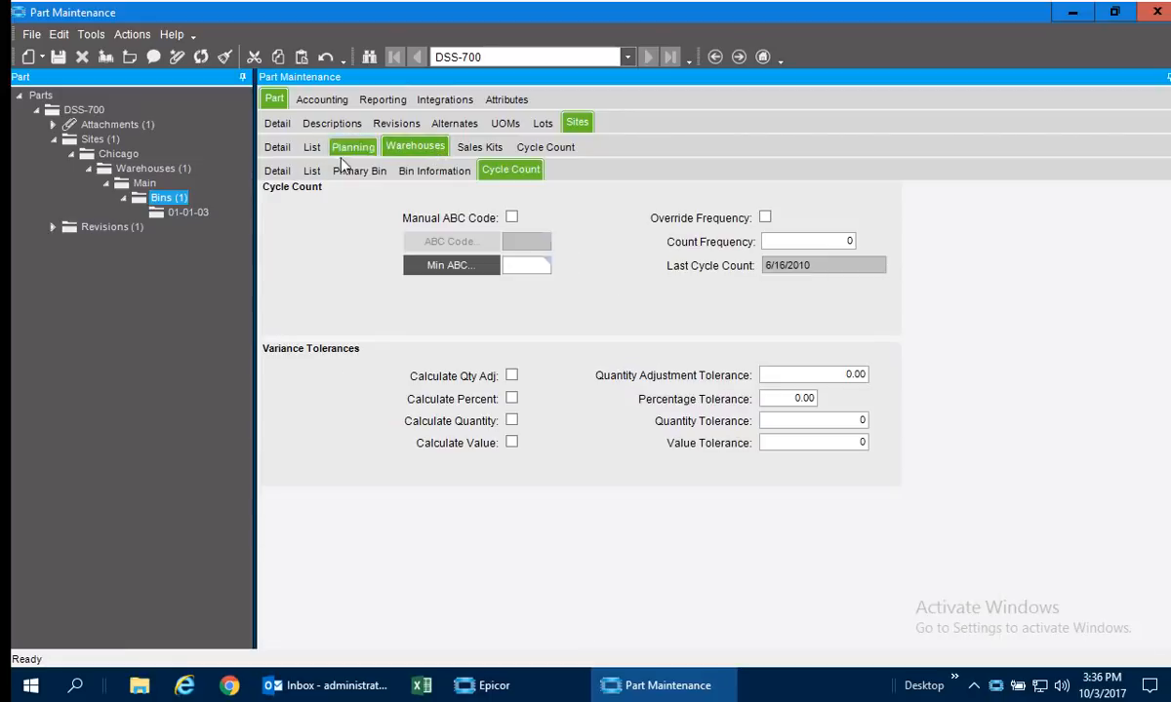
pyautogui.click(309, 171)
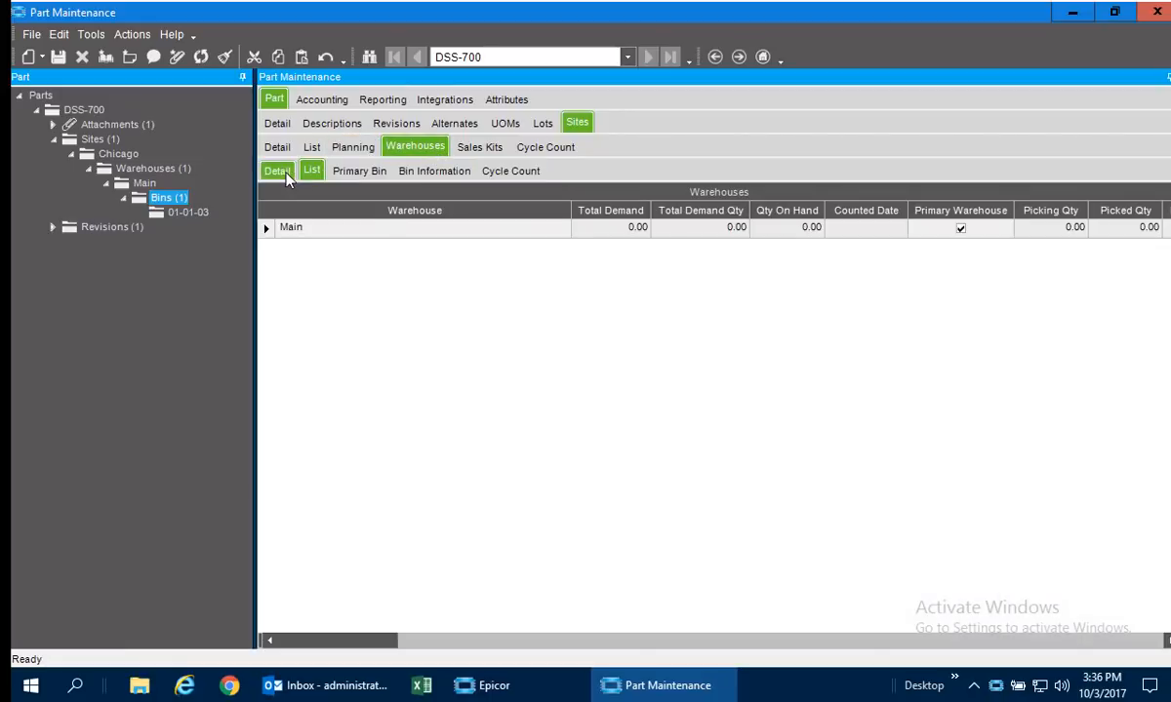
pyautogui.click(279, 171)
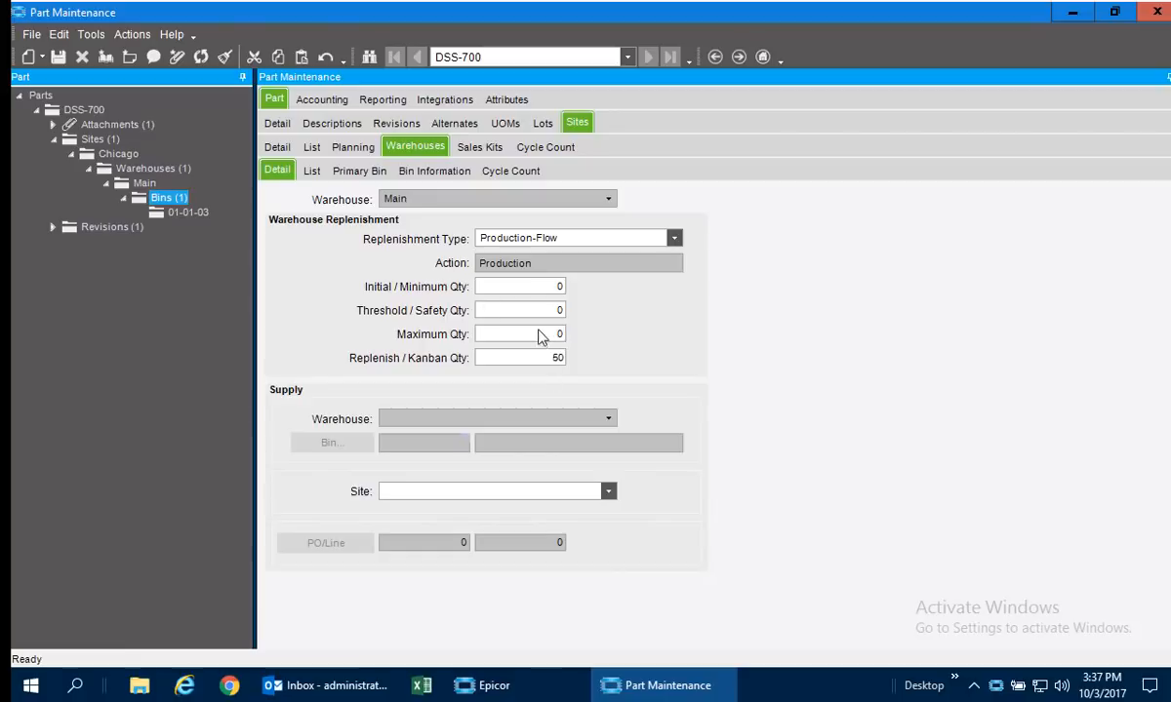
pyautogui.click(279, 147)
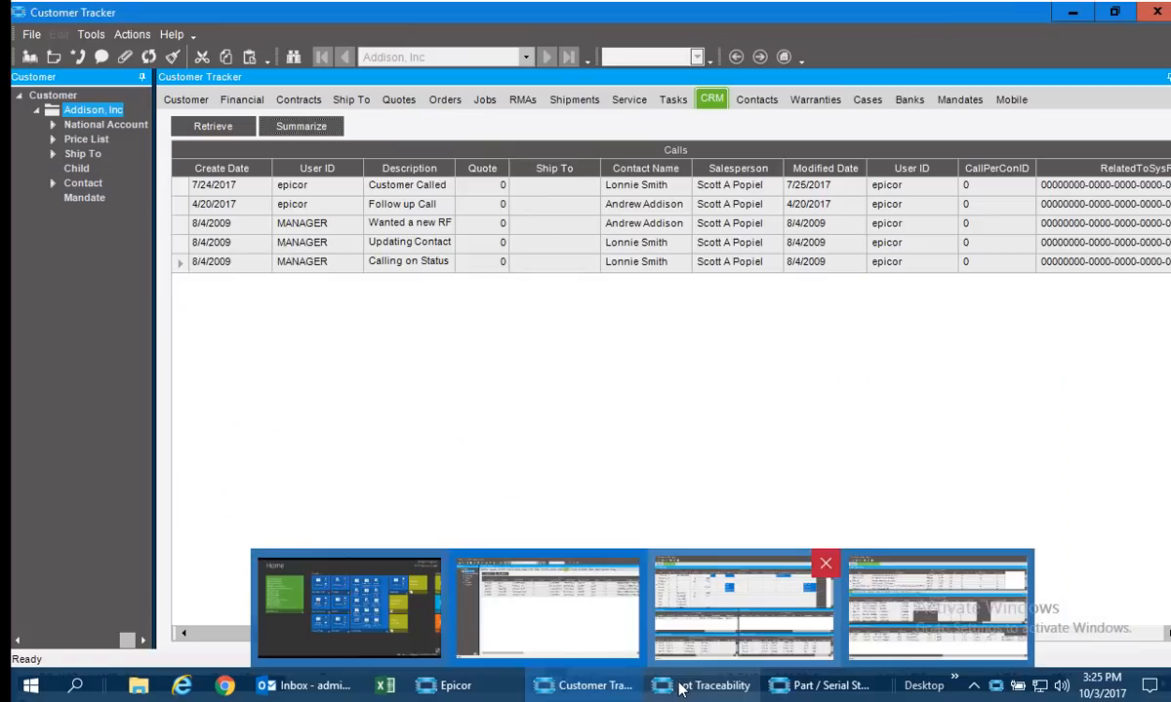
pyautogui.click(741, 610)
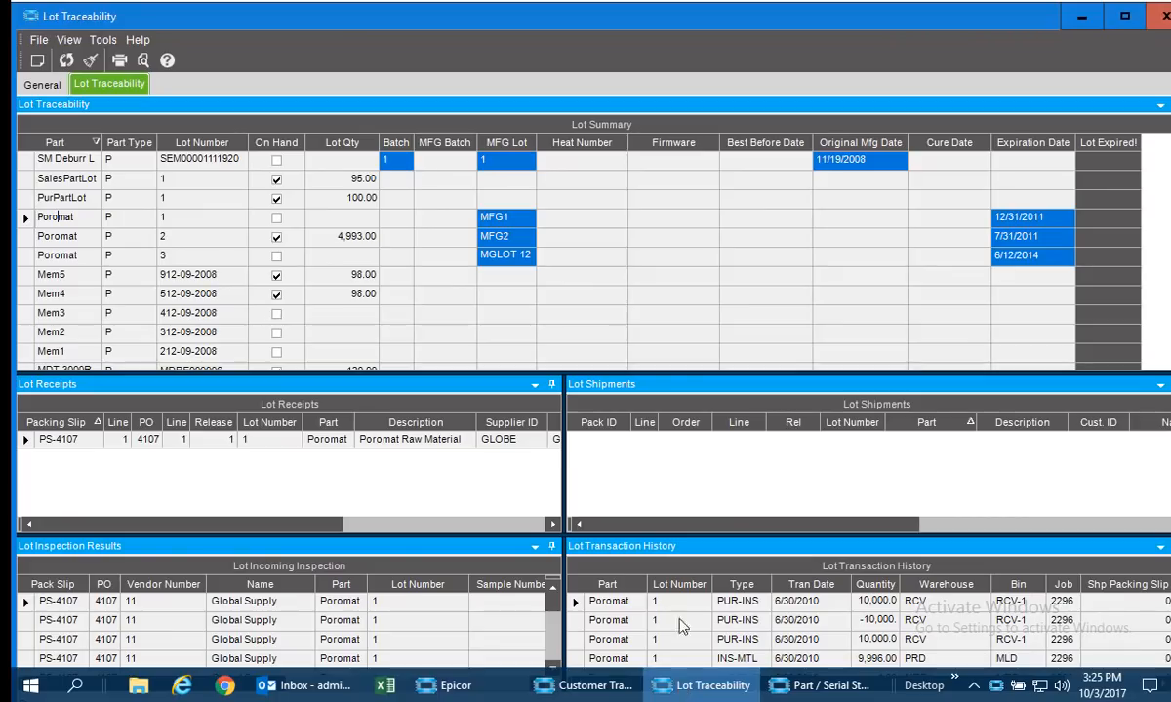
# Select Poromat lot 1 in Lot Traceability and open its receipt's packing slip in Receipt Tracker.
pyautogui.click(164, 216)
pyautogui.rightClick(63, 440)
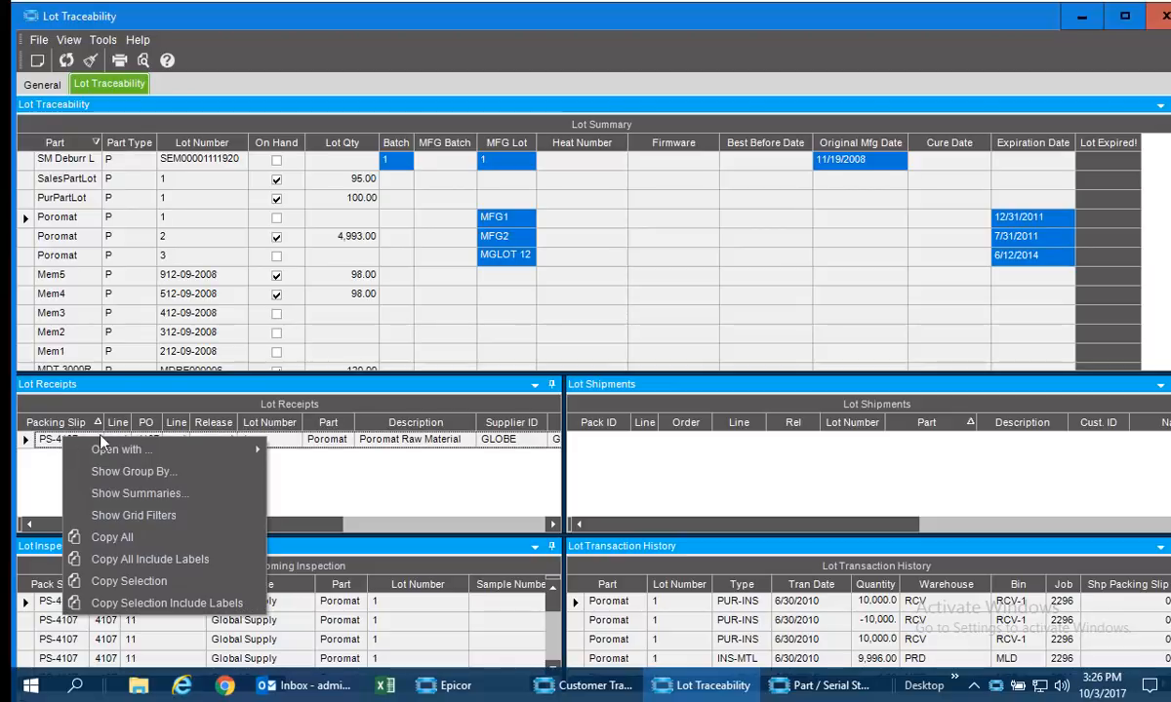
pyautogui.moveTo(148, 450)
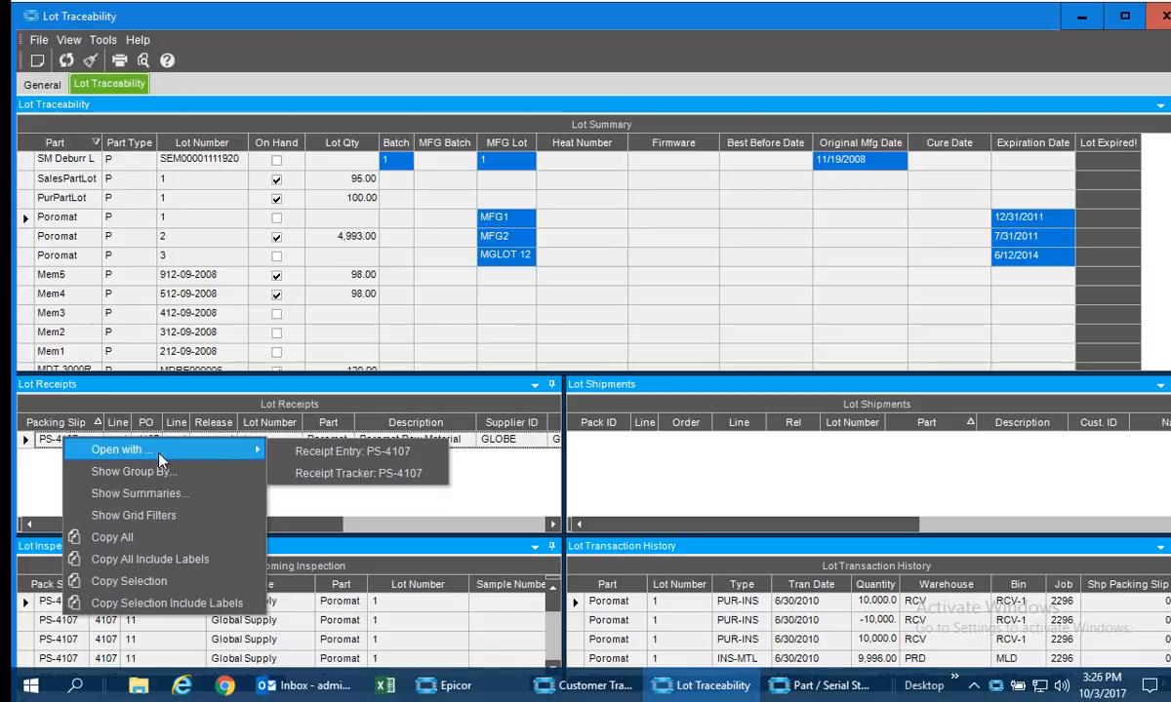
pyautogui.click(331, 473)
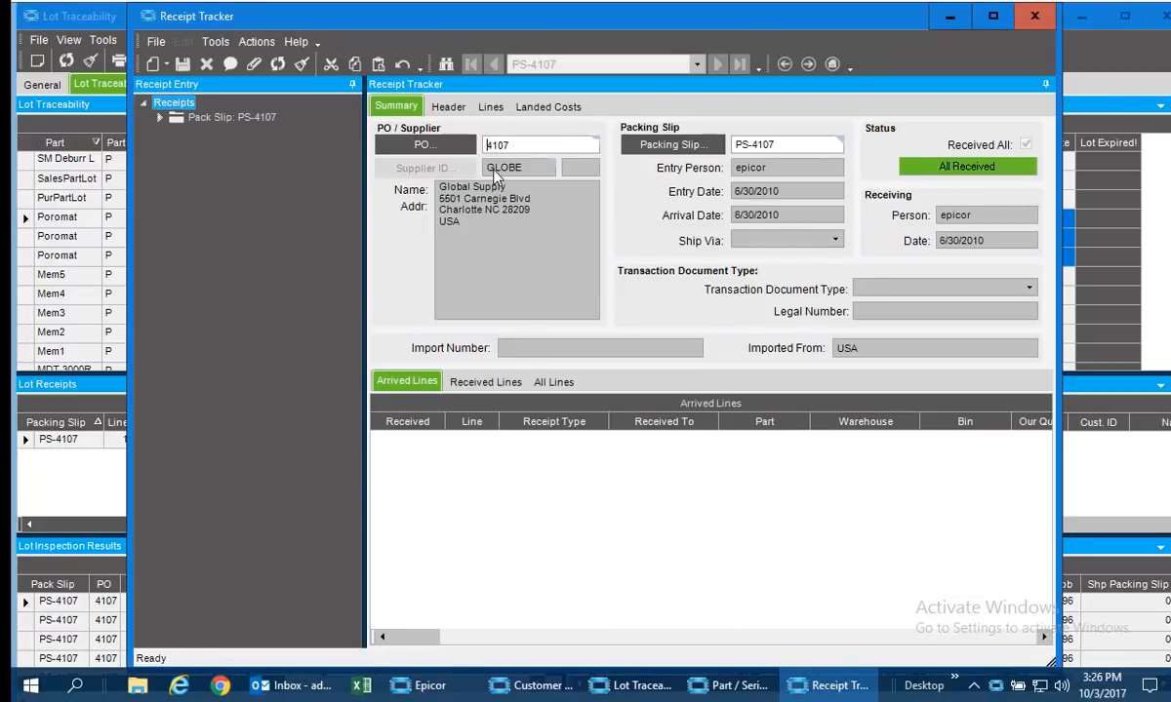
# Review all lines of the Poromat receipt and its line details, and close Receipt Tracker.
pyautogui.click(486, 381)
pyautogui.click(541, 383)
pyautogui.click(583, 439)
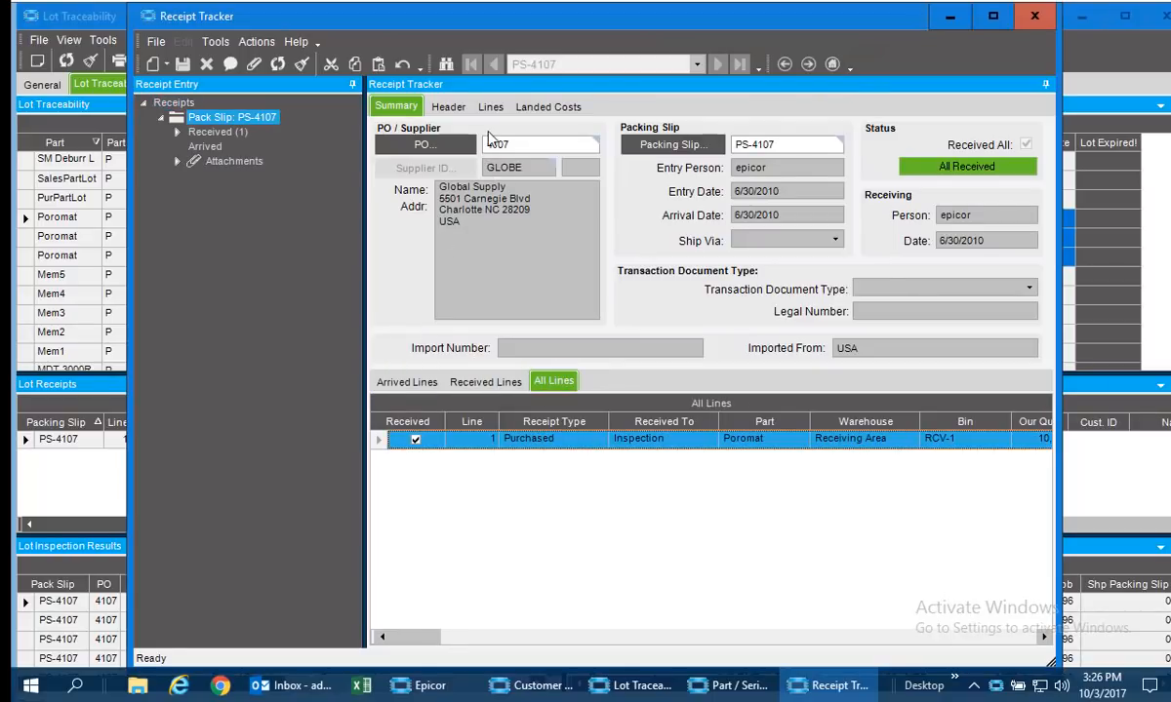
pyautogui.click(491, 107)
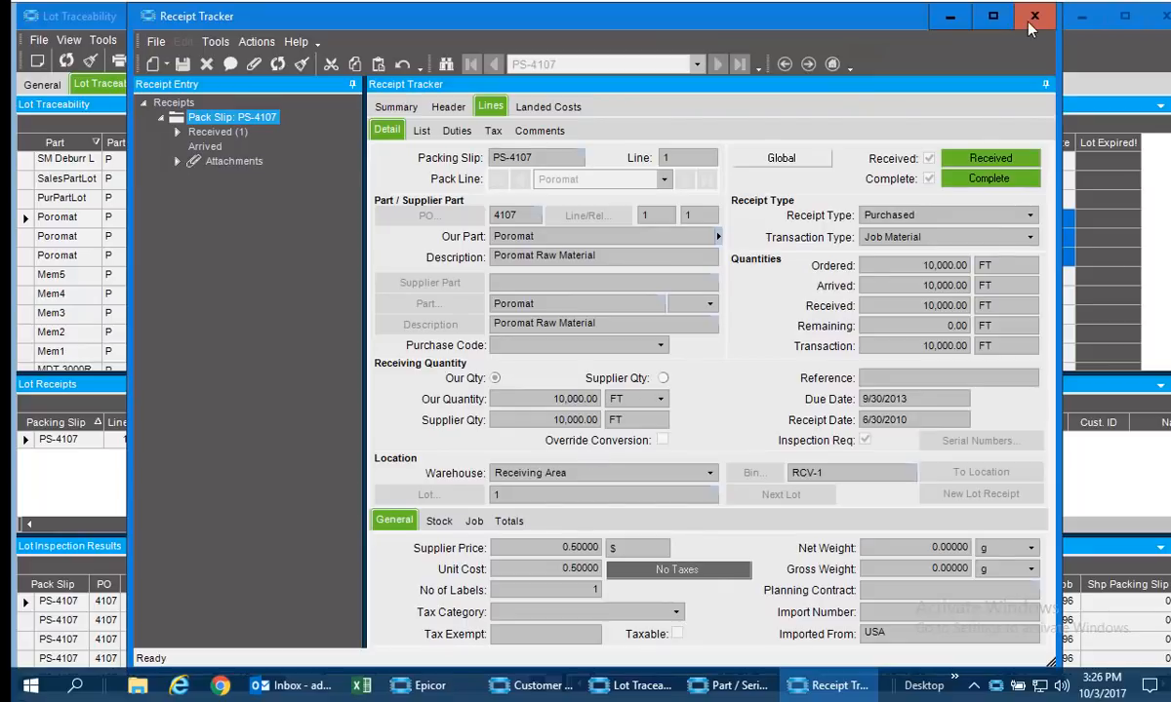
pyautogui.click(1032, 19)
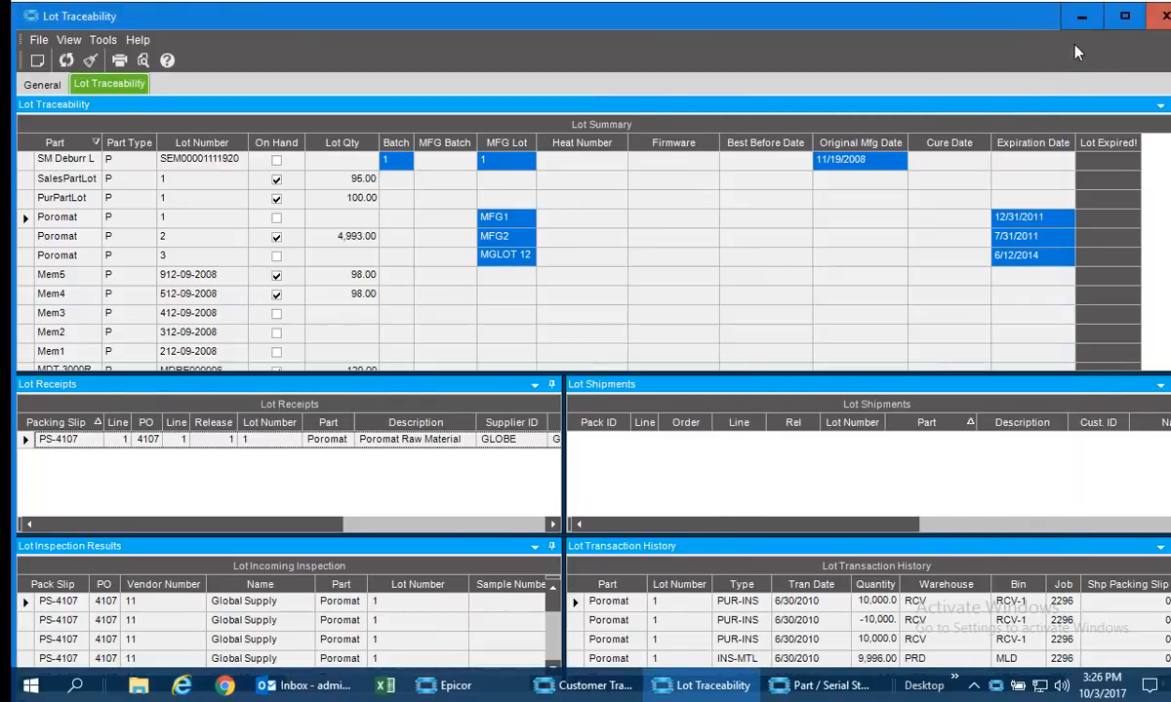
# In the Part / Serial Status Dashboard, select part DSS-1012 and compare transaction logs of its shipped and inventory serial numbers, ending on the KENCO unit.
pyautogui.click(793, 689)
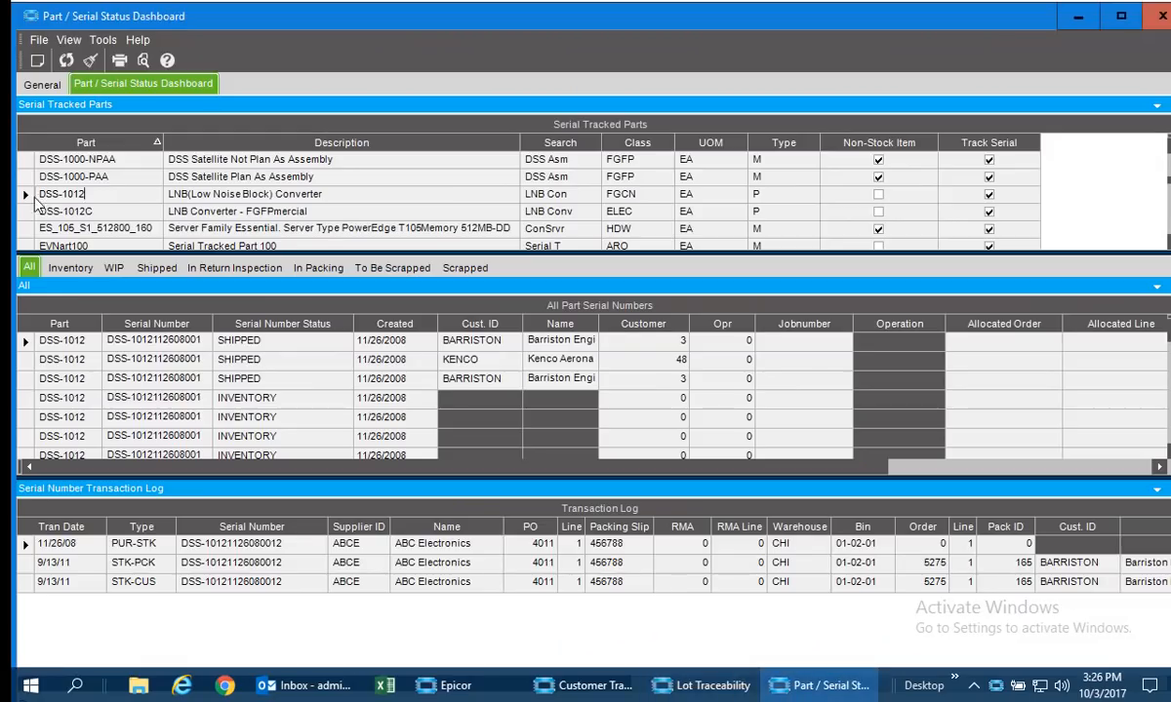
pyautogui.click(26, 196)
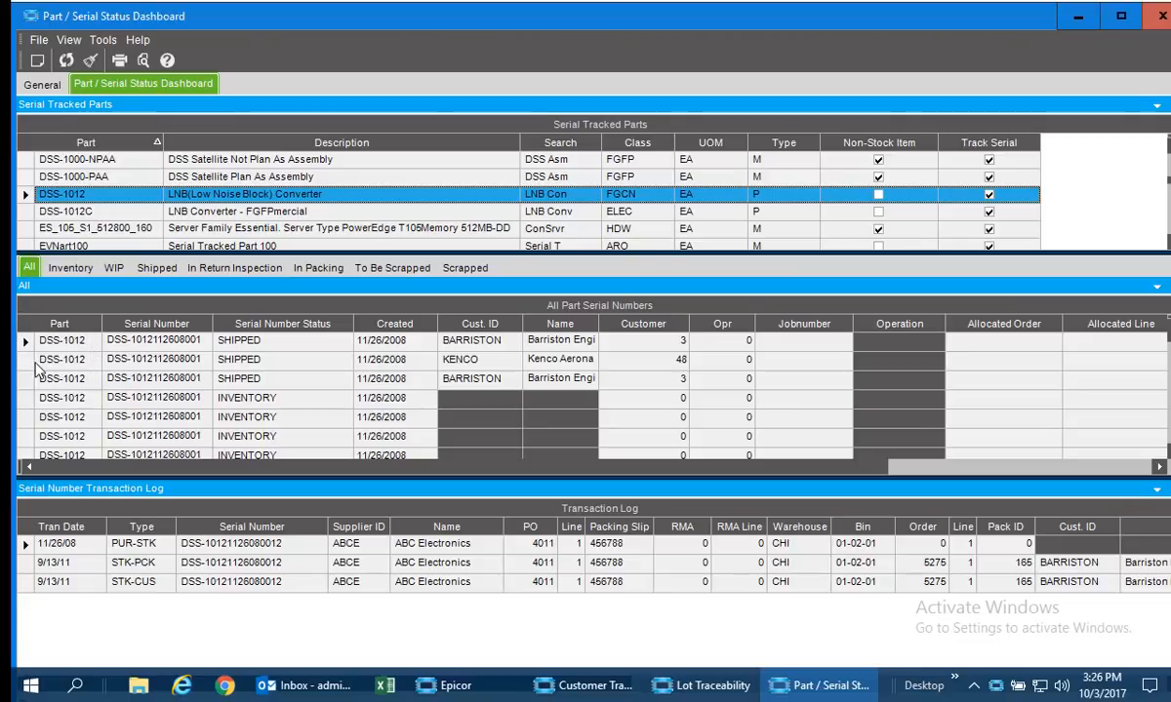
pyautogui.click(26, 360)
pyautogui.click(24, 376)
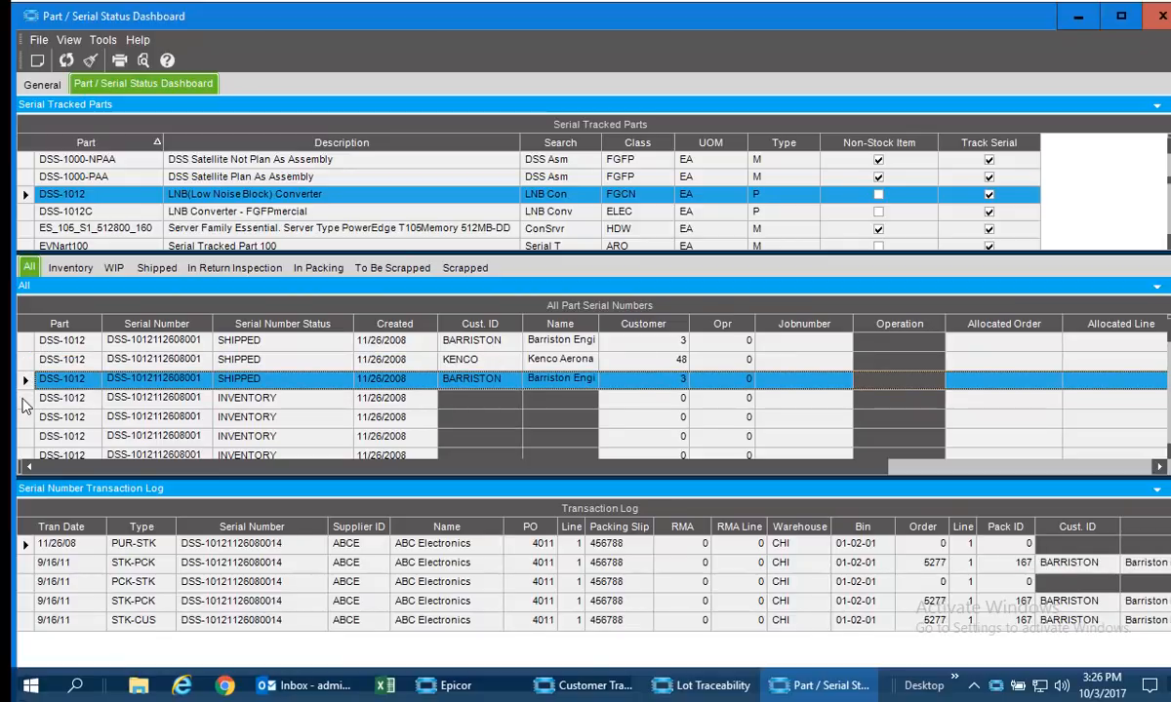
pyautogui.click(25, 398)
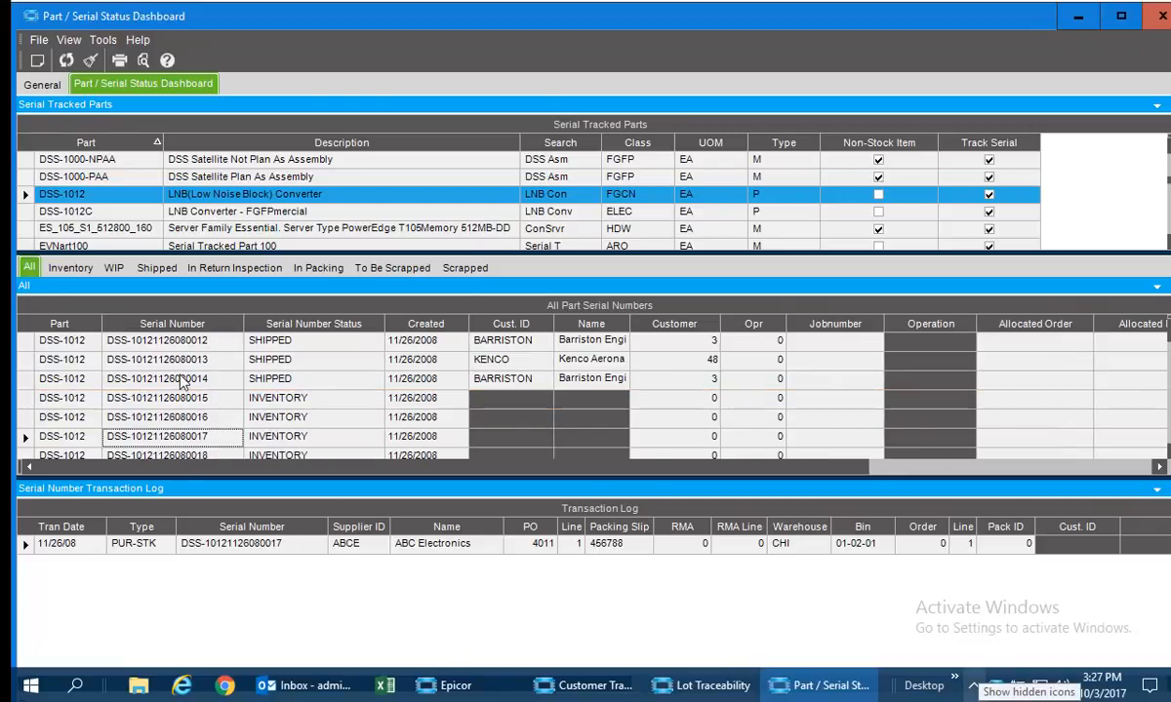
pyautogui.click(177, 379)
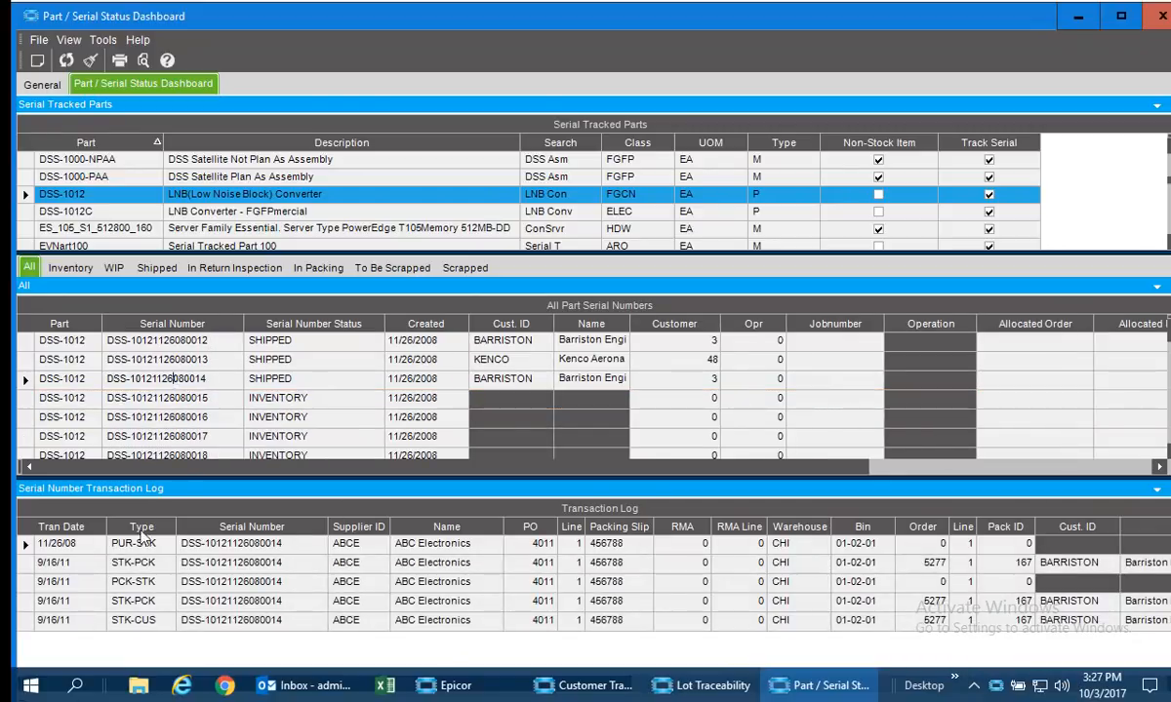
pyautogui.click(161, 361)
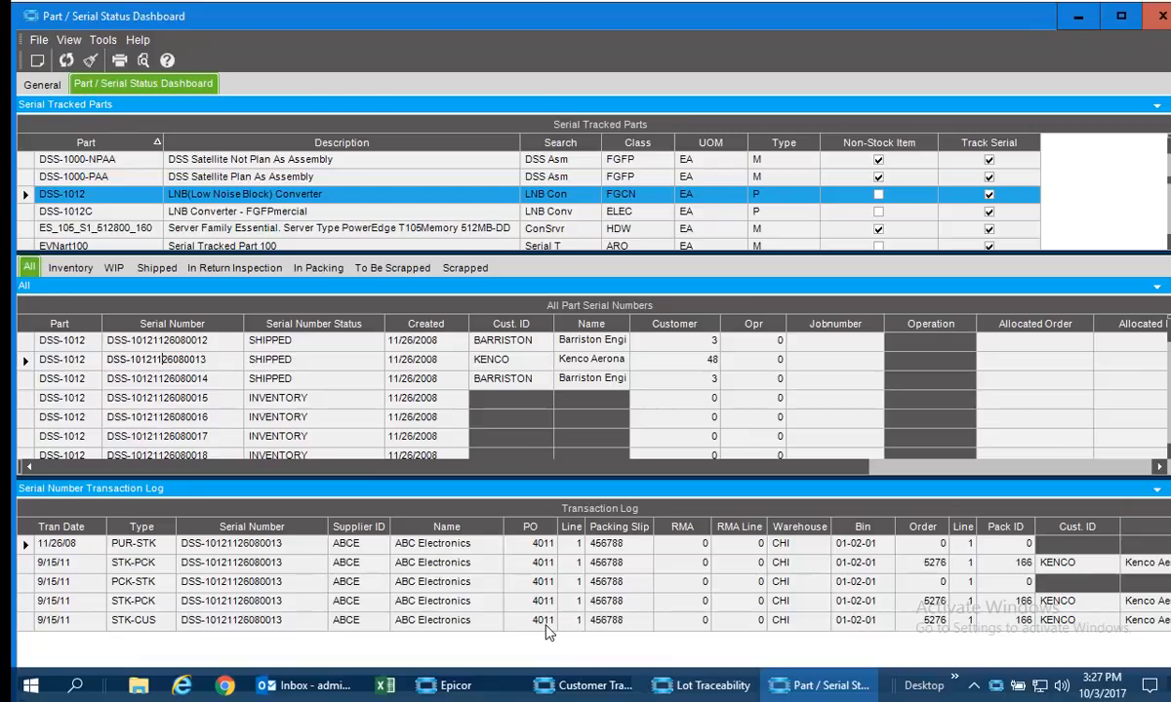
# Open the KENCO shipment's sales order in Sales Order Tracker, review its summary, and close it.
pyautogui.rightClick(935, 630)
pyautogui.moveTo(1012, 459)
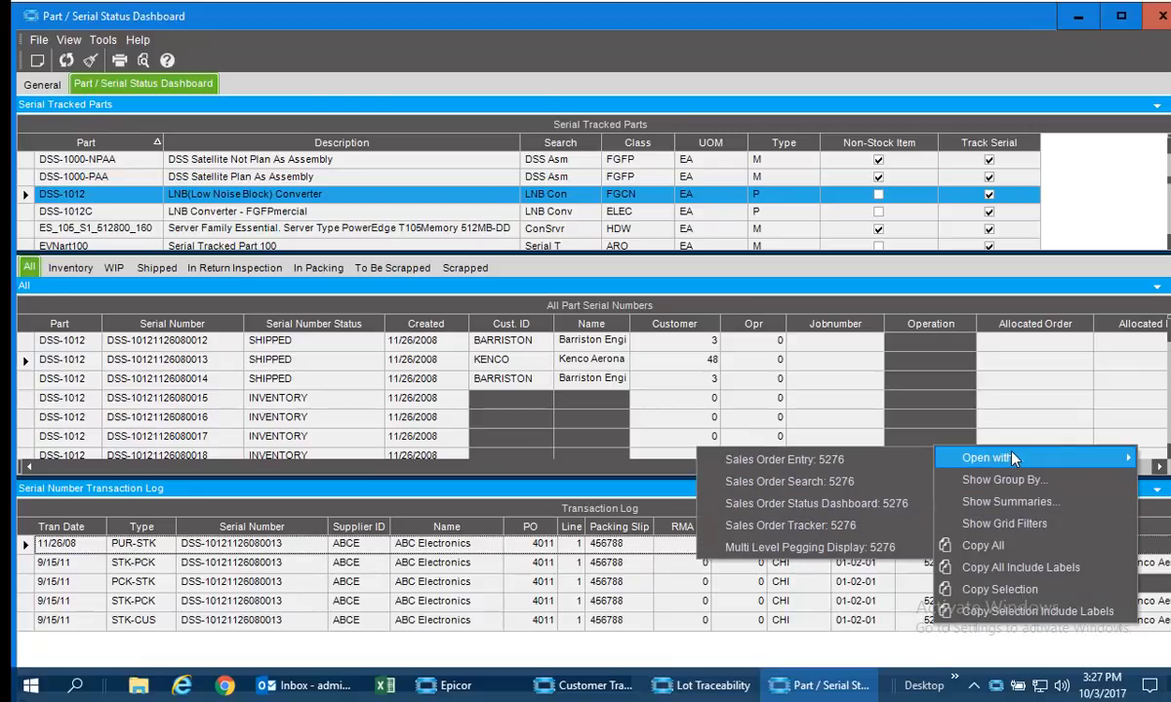
pyautogui.click(809, 527)
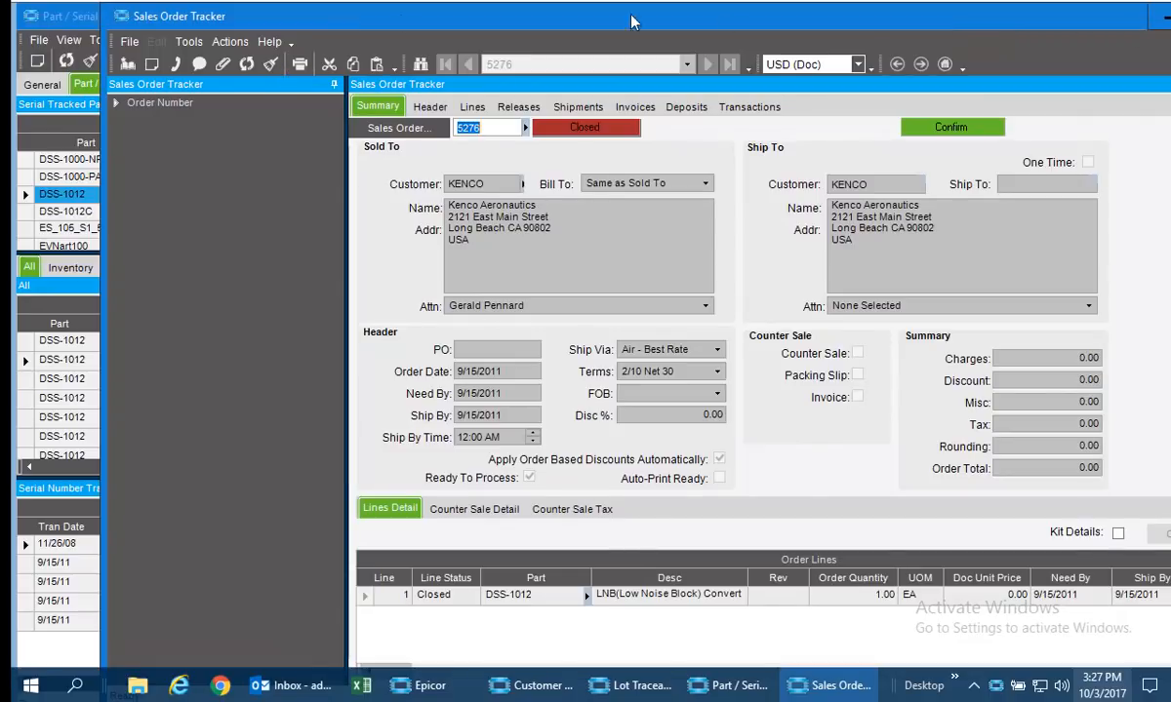
pyautogui.click(118, 16)
pyautogui.click(118, 17)
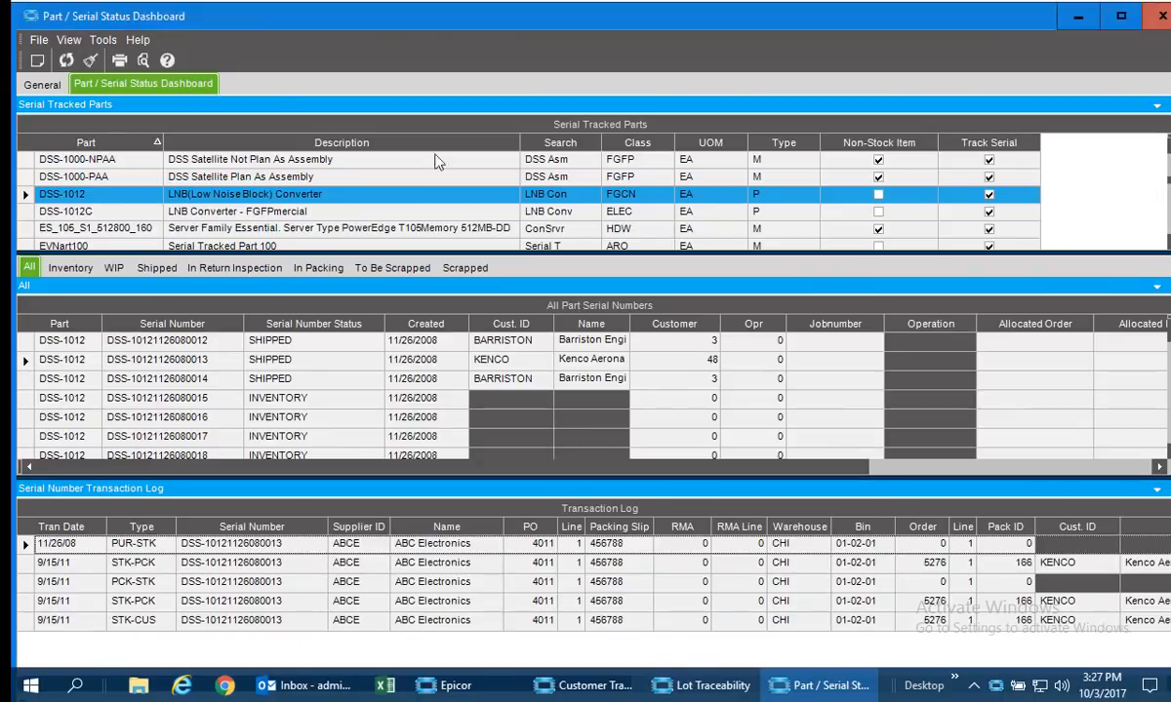
# Close the open traceability and serial status dashboards, and show Addison, Inc's customer details in Customer Tracker.
pyautogui.click(1163, 16)
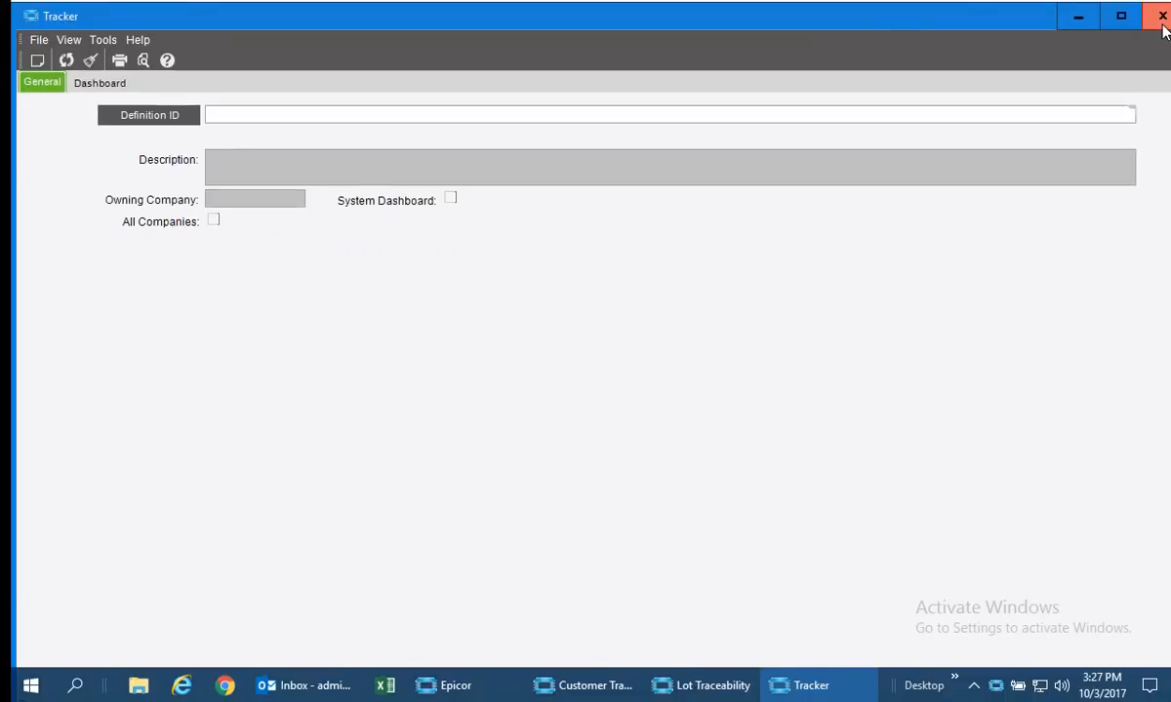
pyautogui.click(1164, 17)
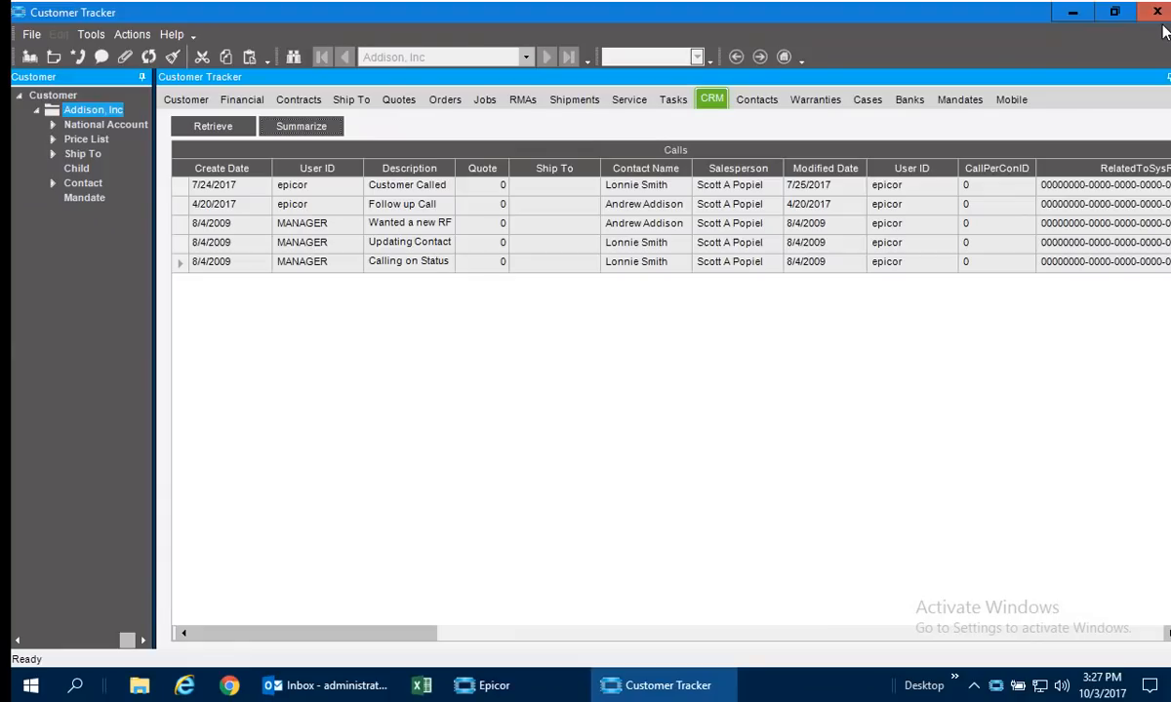
pyautogui.click(186, 99)
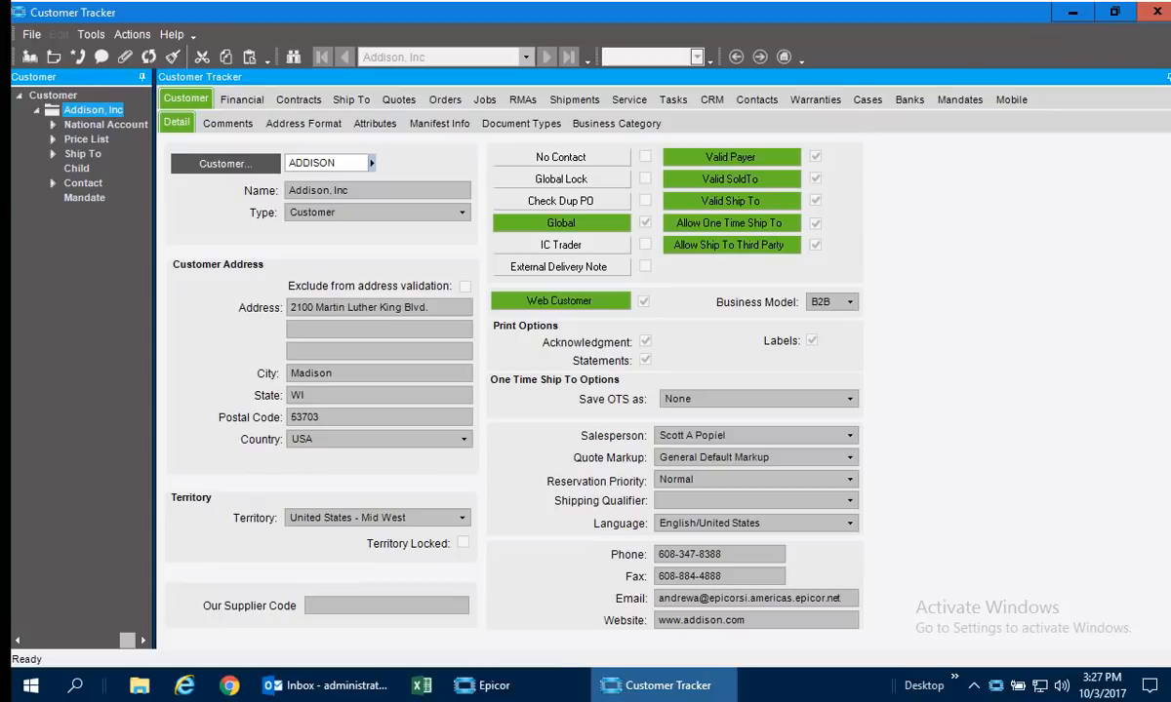
pyautogui.moveTo(663, 685)
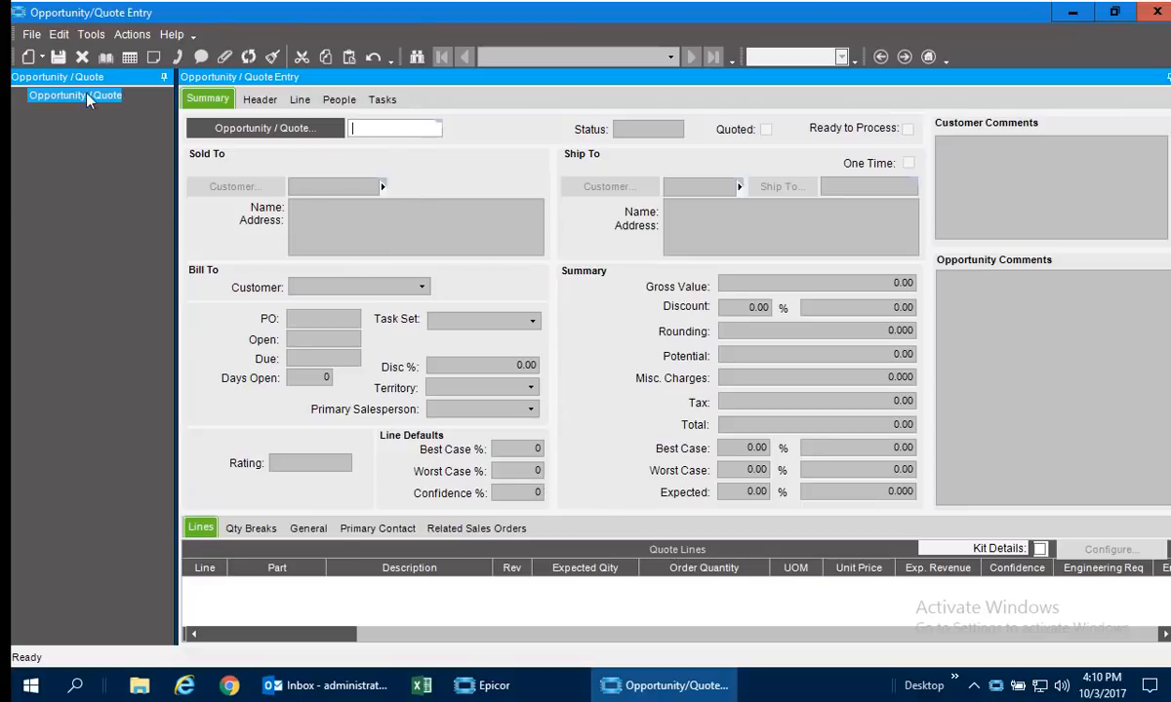
# Create a new quote with ADDISON as the sold-to customer.
pyautogui.click(28, 58)
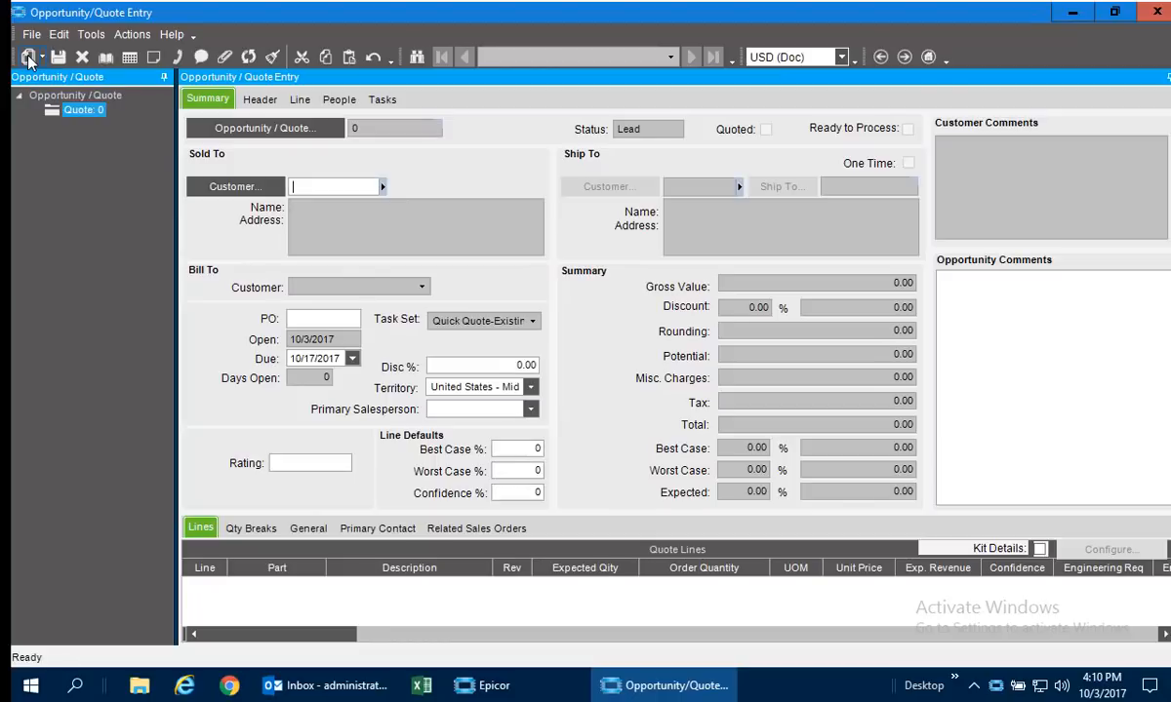
pyautogui.write('addison')
pyautogui.press('Tab')
pyautogui.click(339, 320)
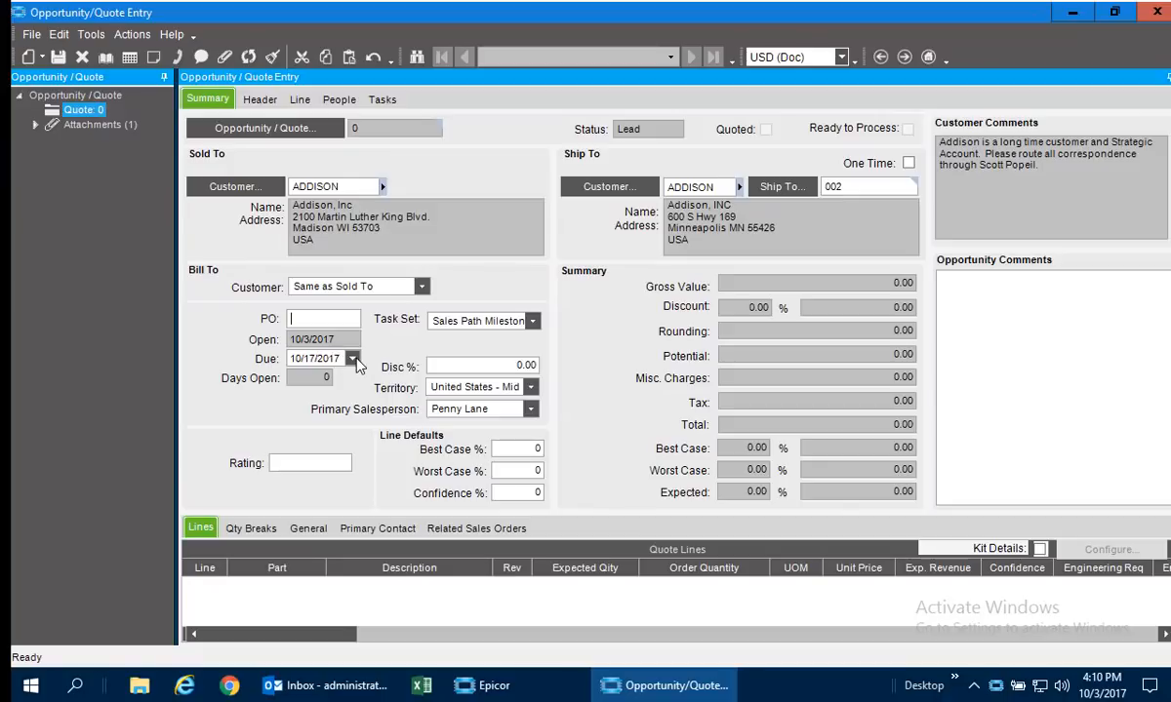
# Set the quote's due date to 10/26/2017 and its default line confidence to 50%, and save it.
pyautogui.click(353, 359)
pyautogui.click(285, 475)
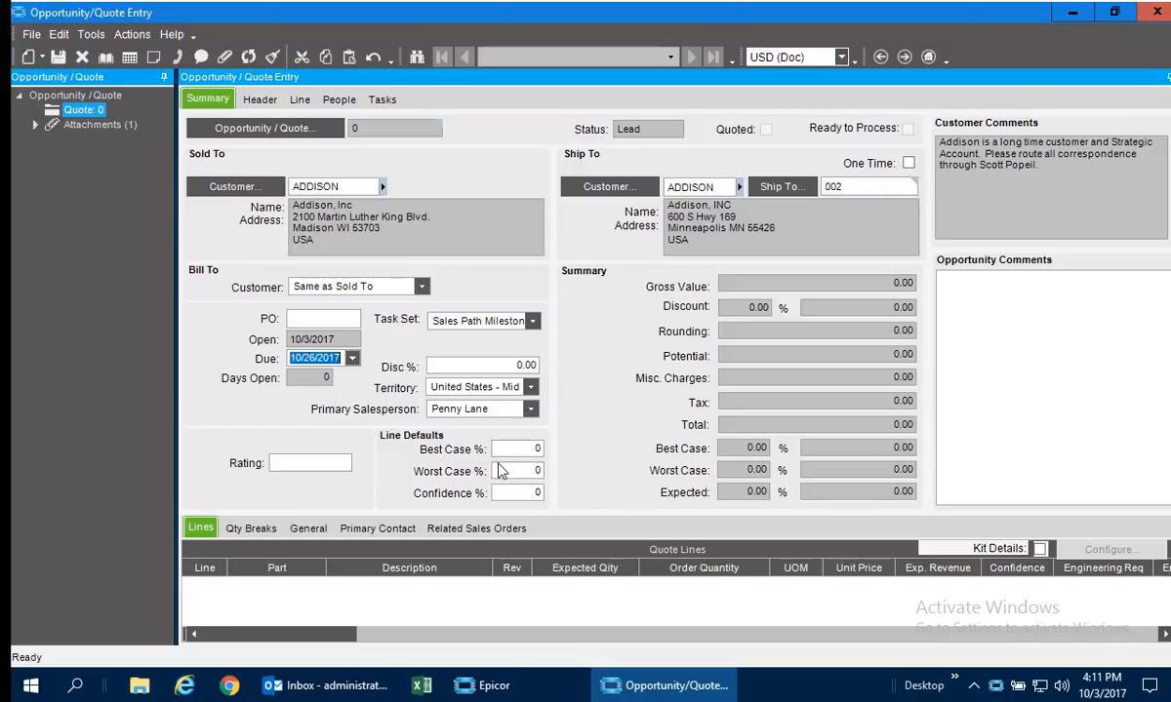
pyautogui.click(525, 493)
pyautogui.write('50')
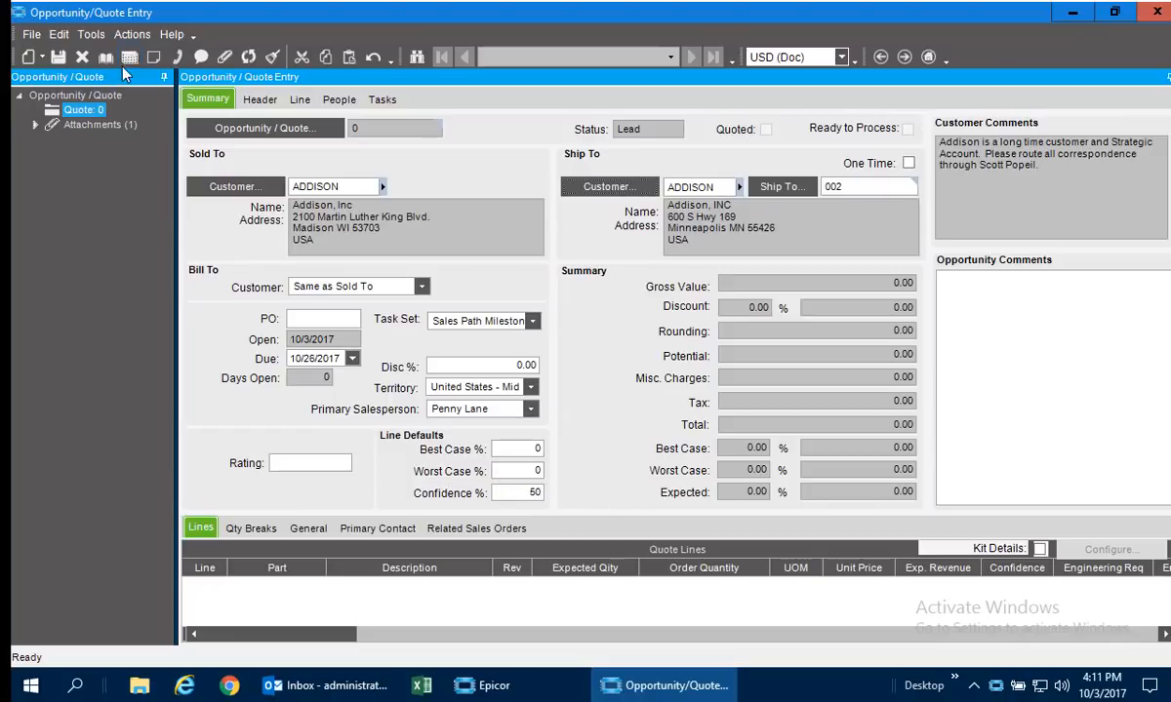
pyautogui.click(56, 58)
# Add a quote line for part 1032FW with an expected quantity of 10.
pyautogui.click(41, 54)
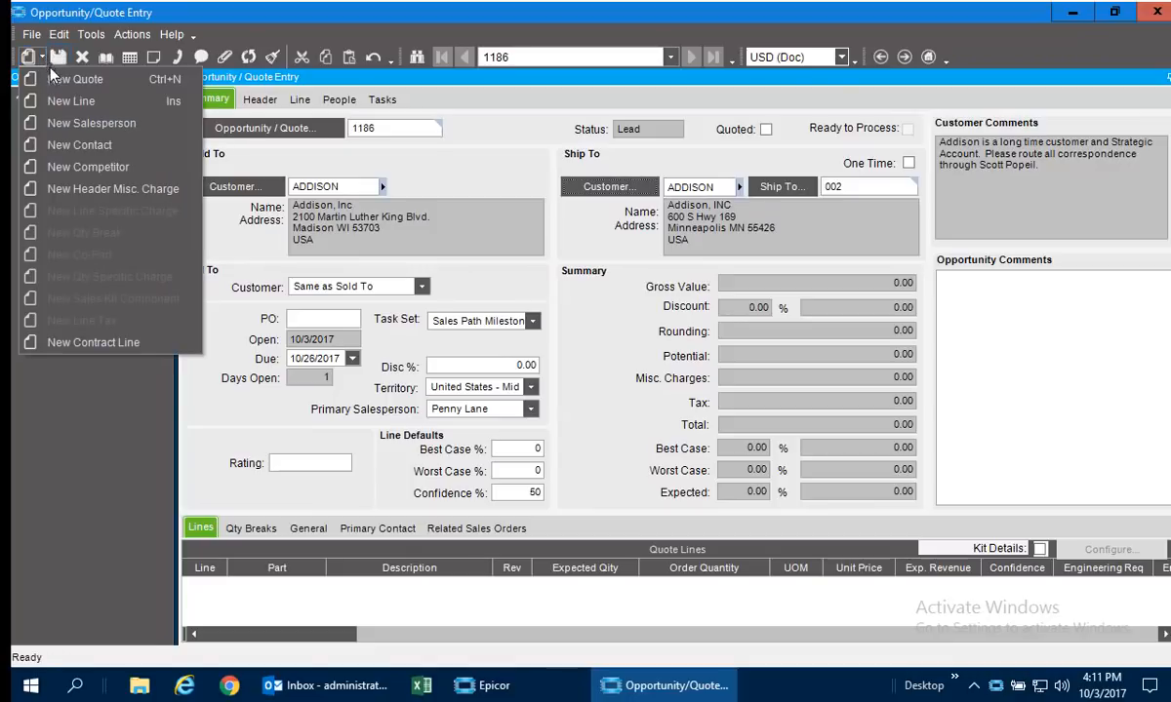
pyautogui.click(61, 102)
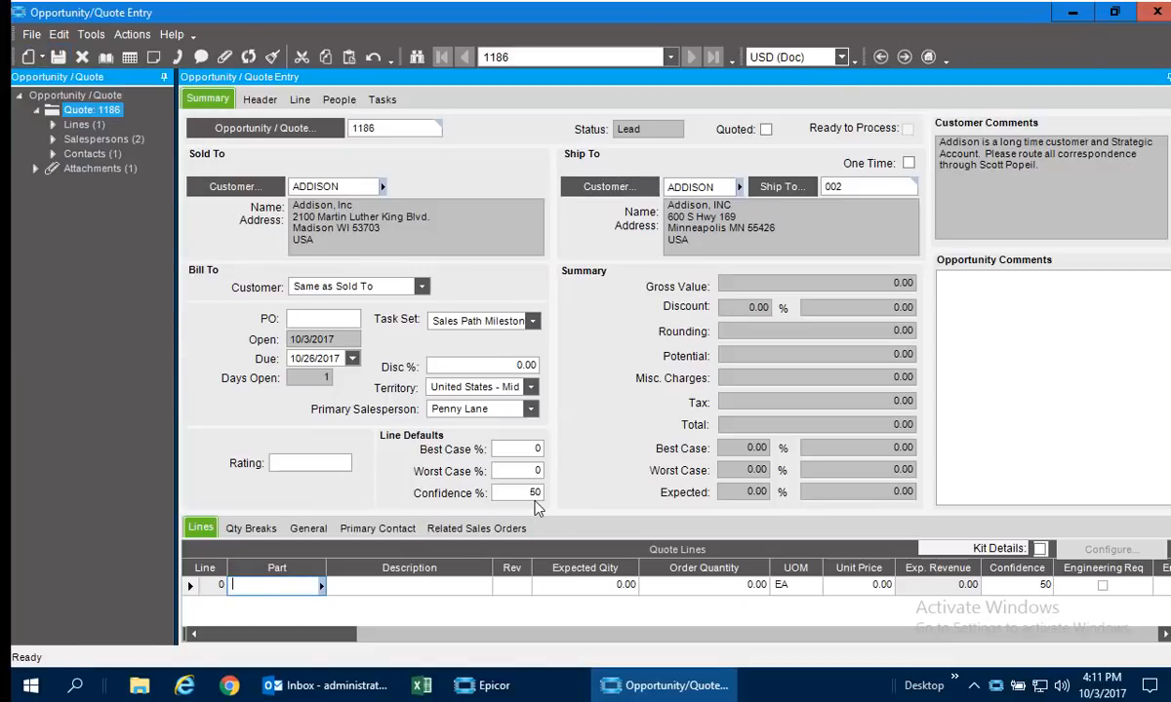
pyautogui.write('1032fw')
pyautogui.press('Tab')
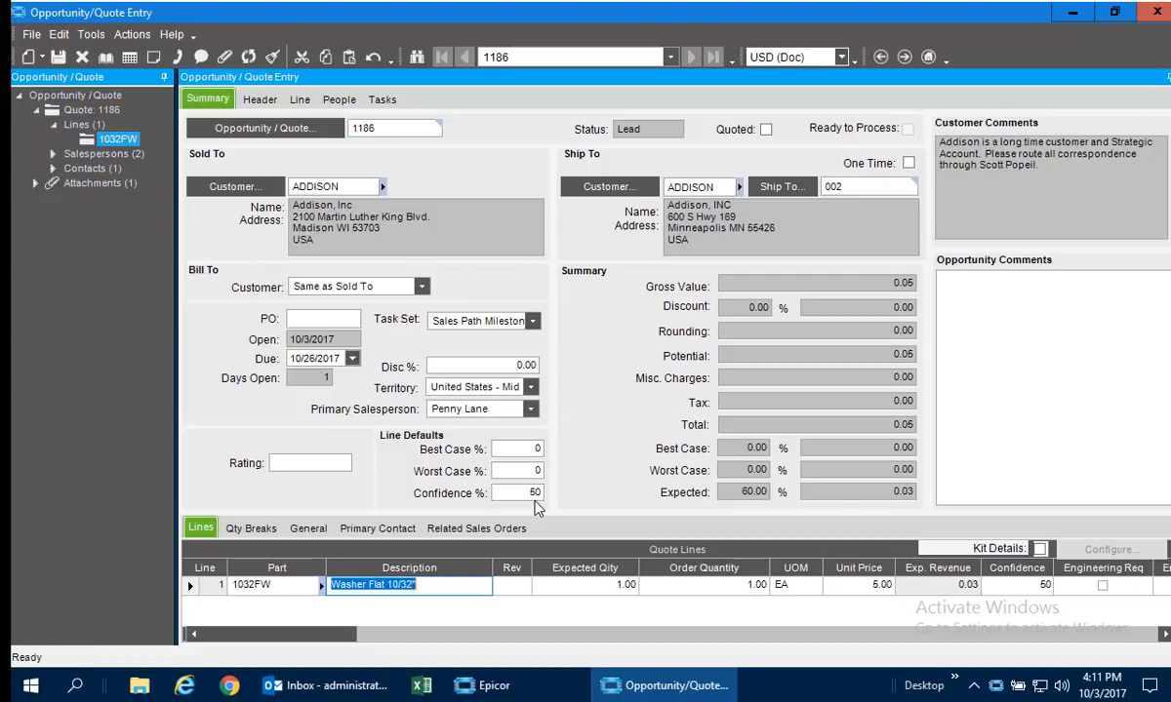
pyautogui.press('Tab')
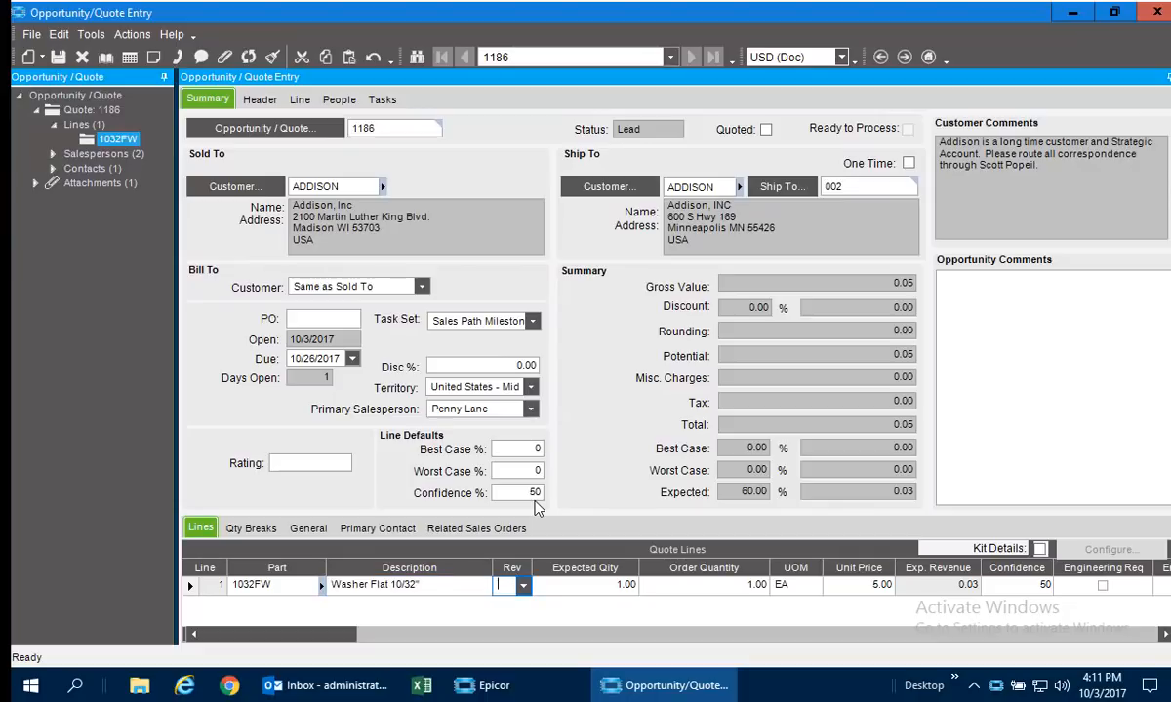
pyautogui.write('10')
# Add a second quote line for part DSS-700.
pyautogui.hotkey('ctrl', 'n')
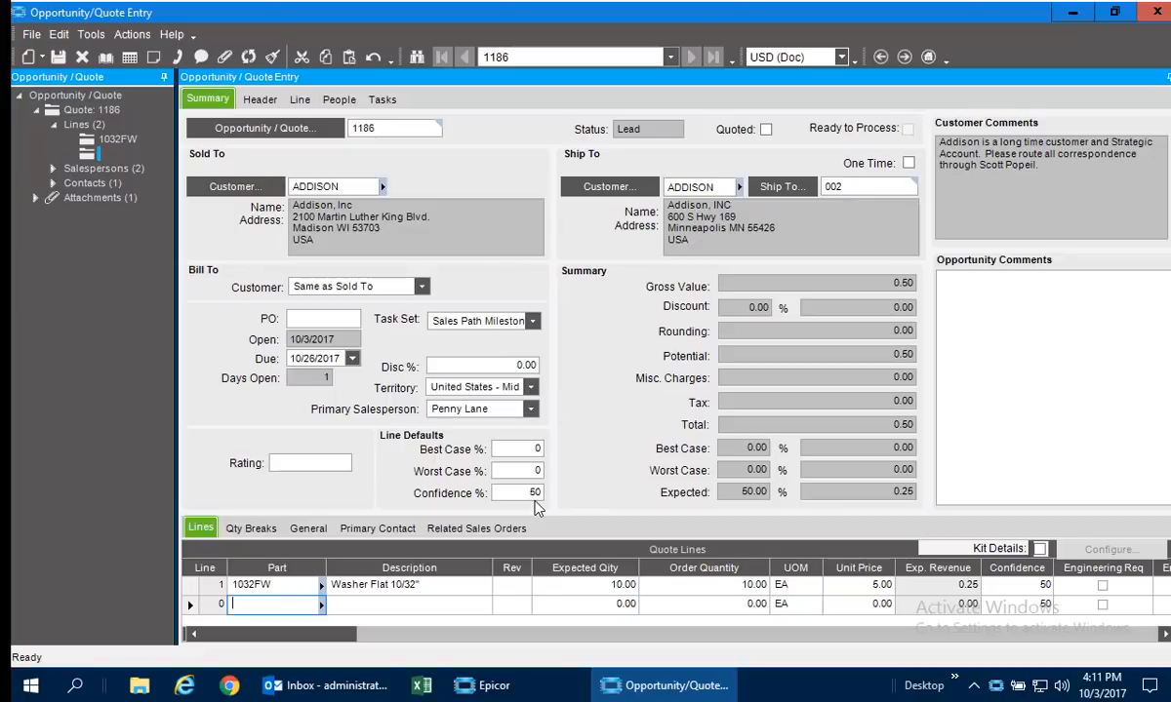
pyautogui.write('dss-700')
pyautogui.press('Tab')
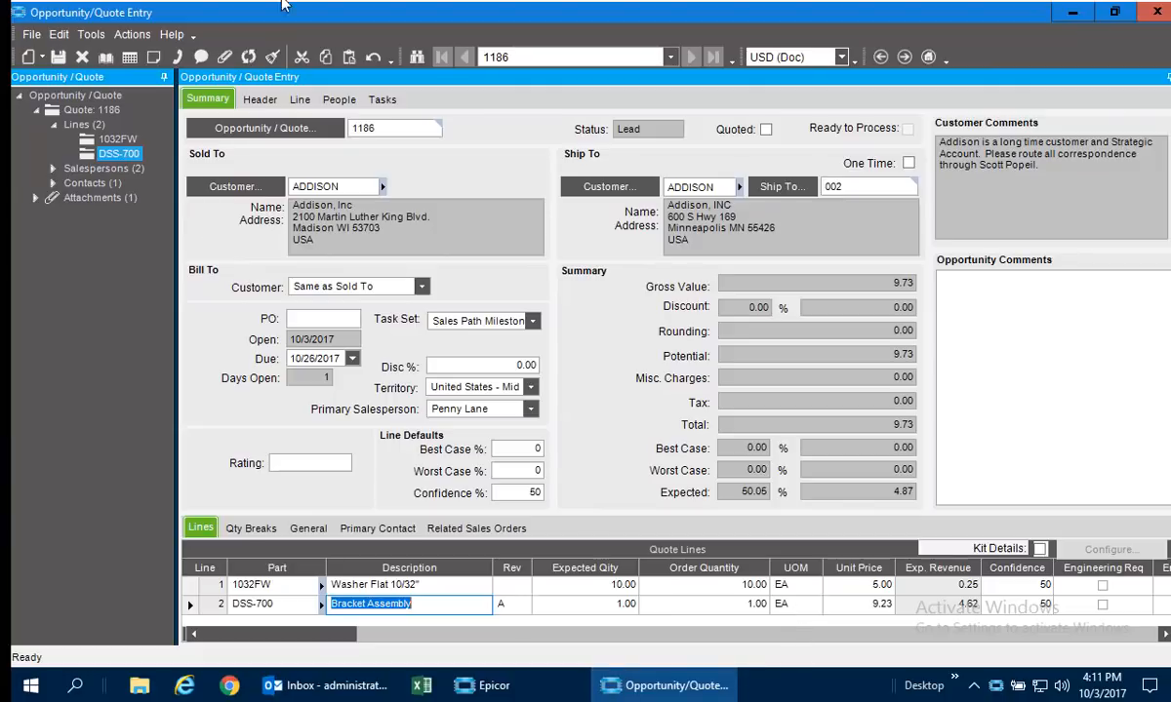
# Add quantity breaks of 10, 100 and 500 to the detail of the DSS-700 quote line.
pyautogui.click(299, 99)
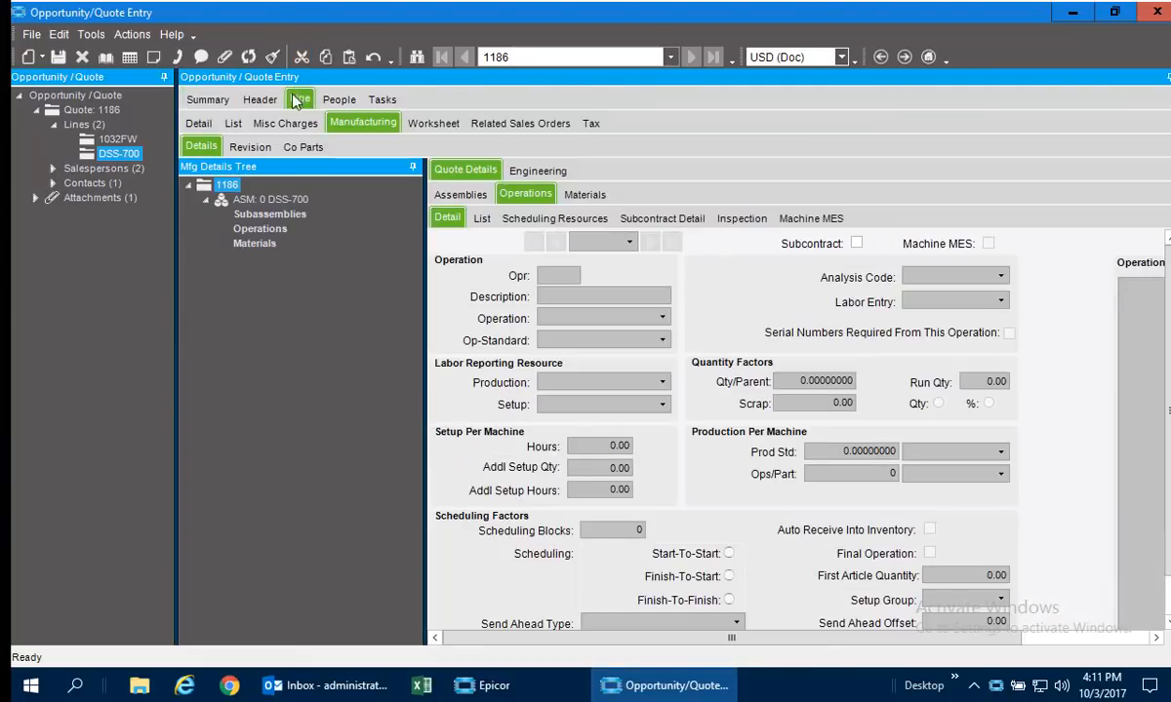
pyautogui.click(198, 123)
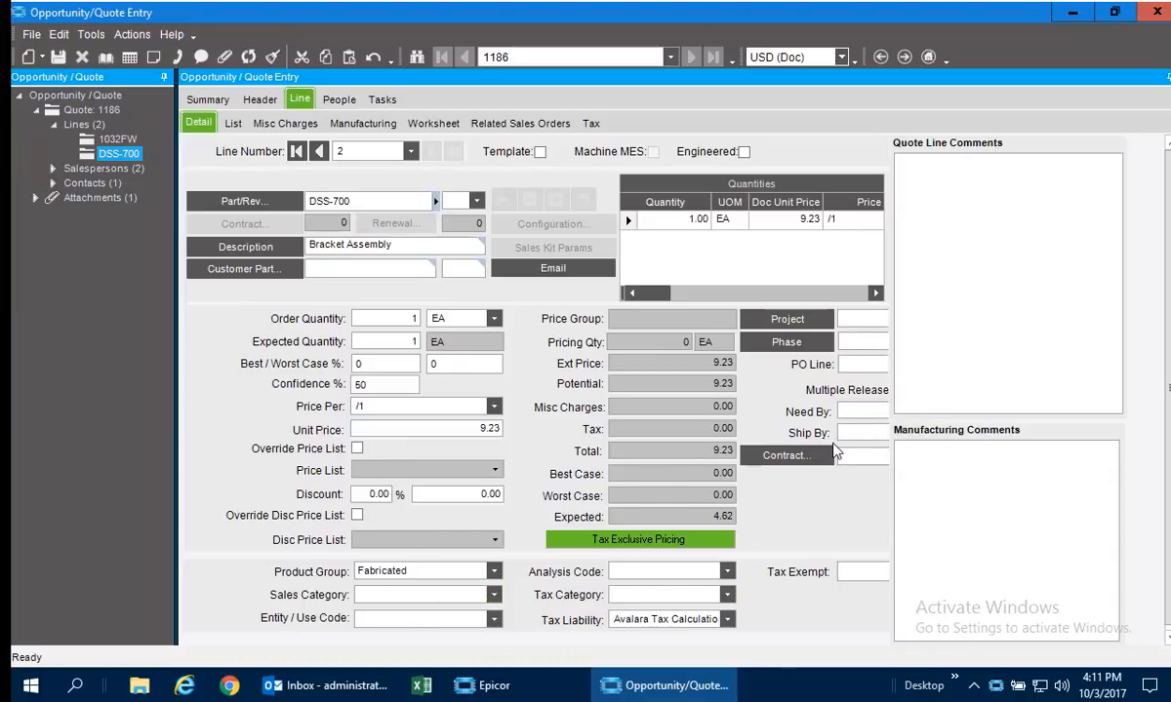
pyautogui.click(654, 218)
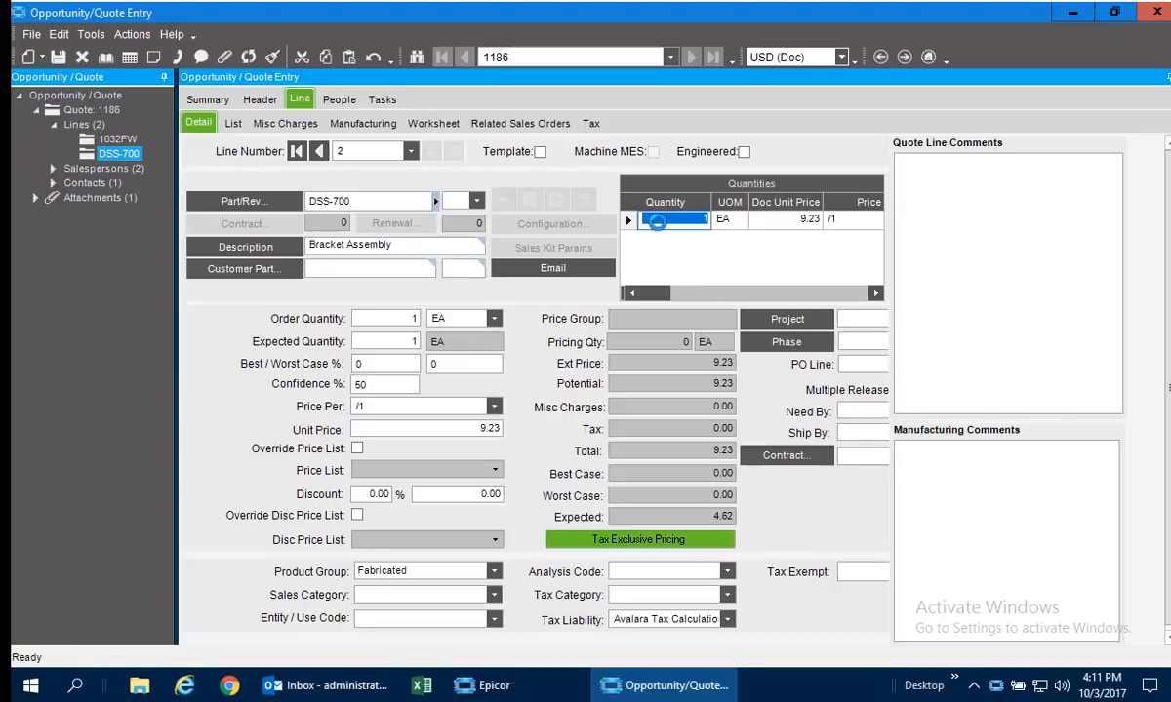
pyautogui.press('Down')
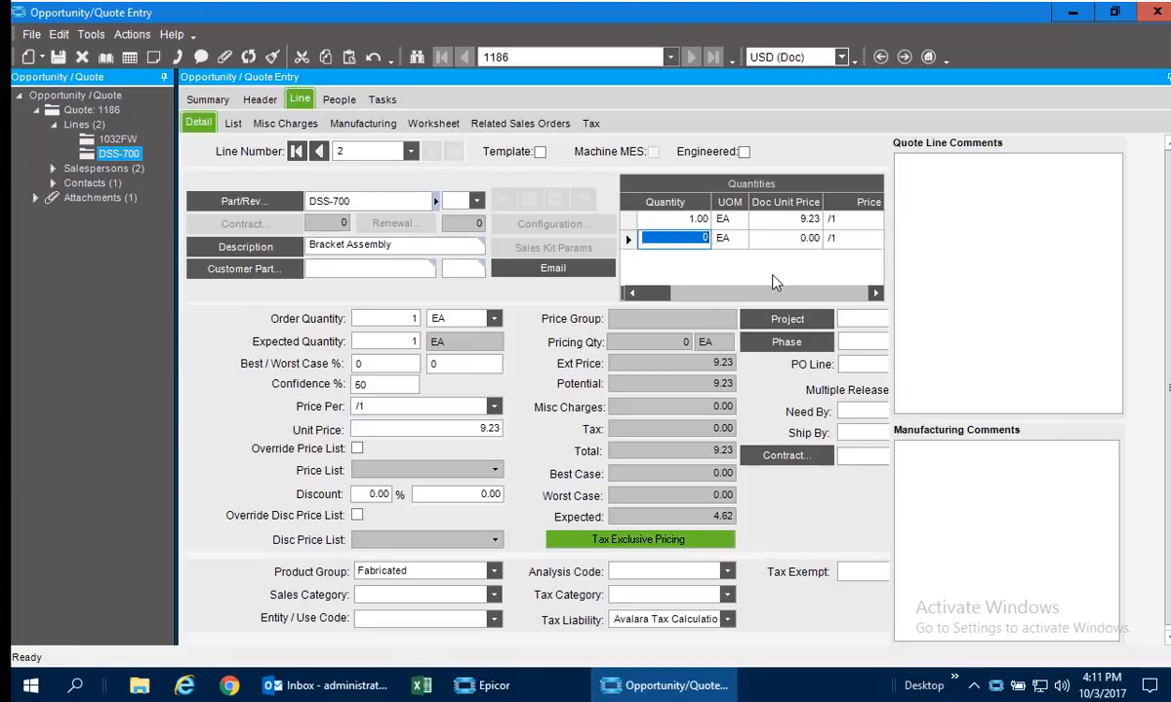
pyautogui.write('10')
pyautogui.press('Down')
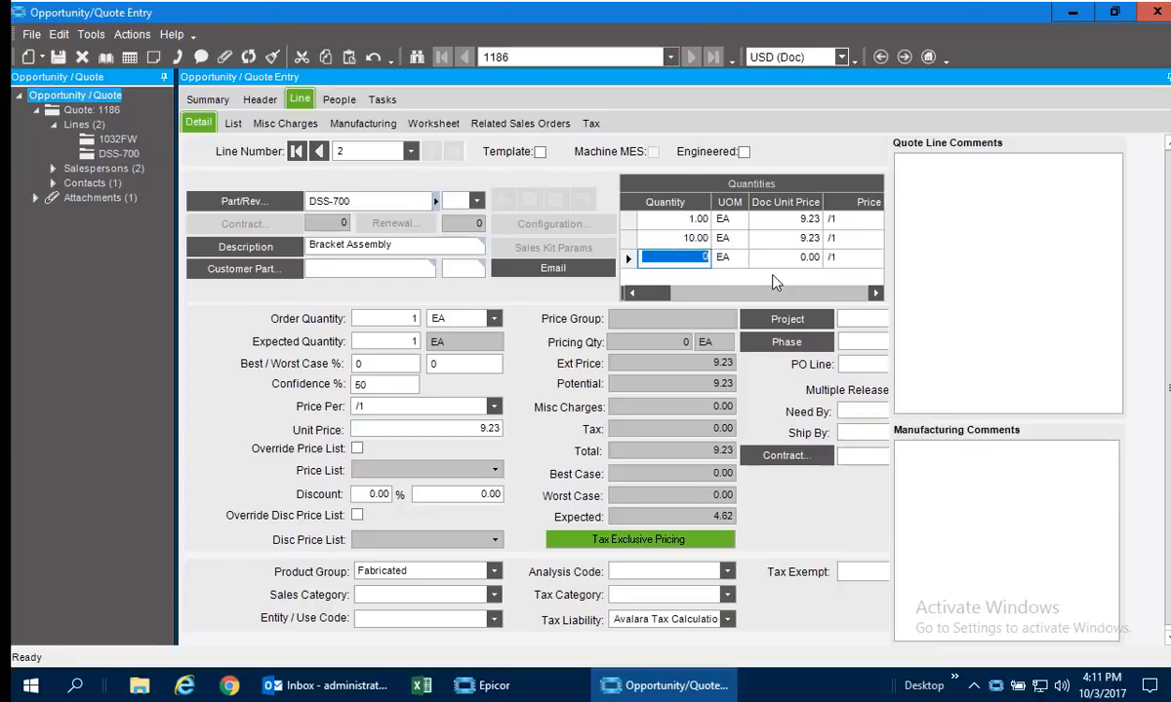
pyautogui.write('100')
pyautogui.press('Down')
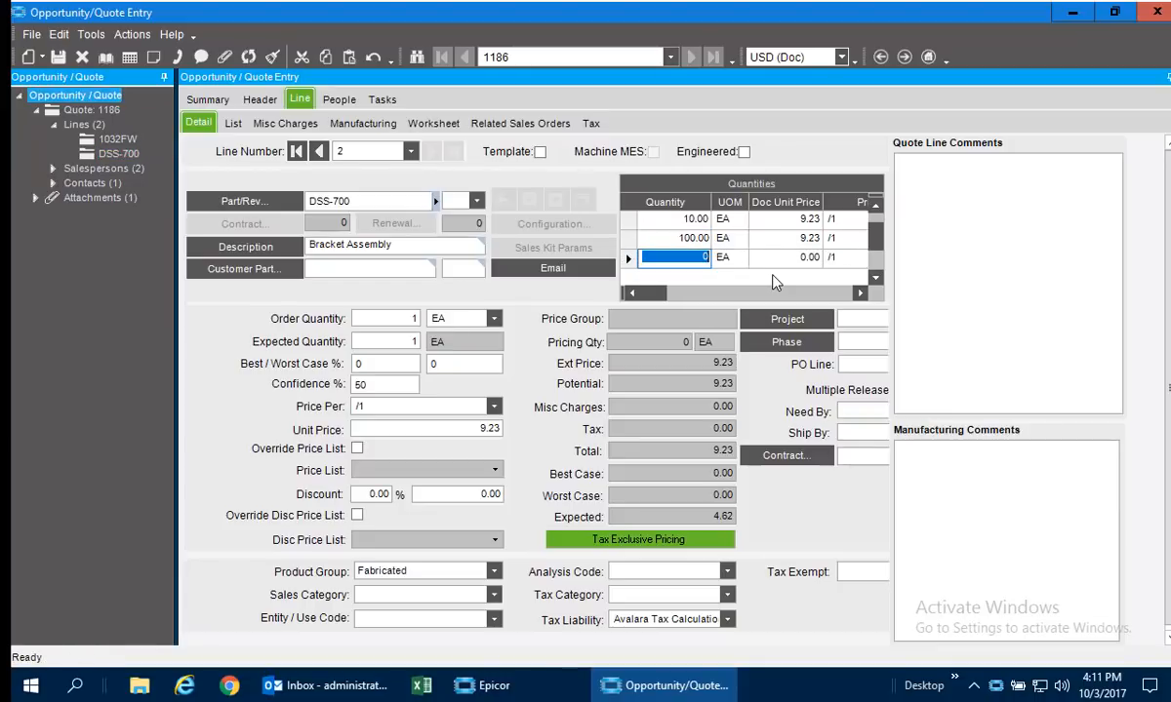
pyautogui.write('500')
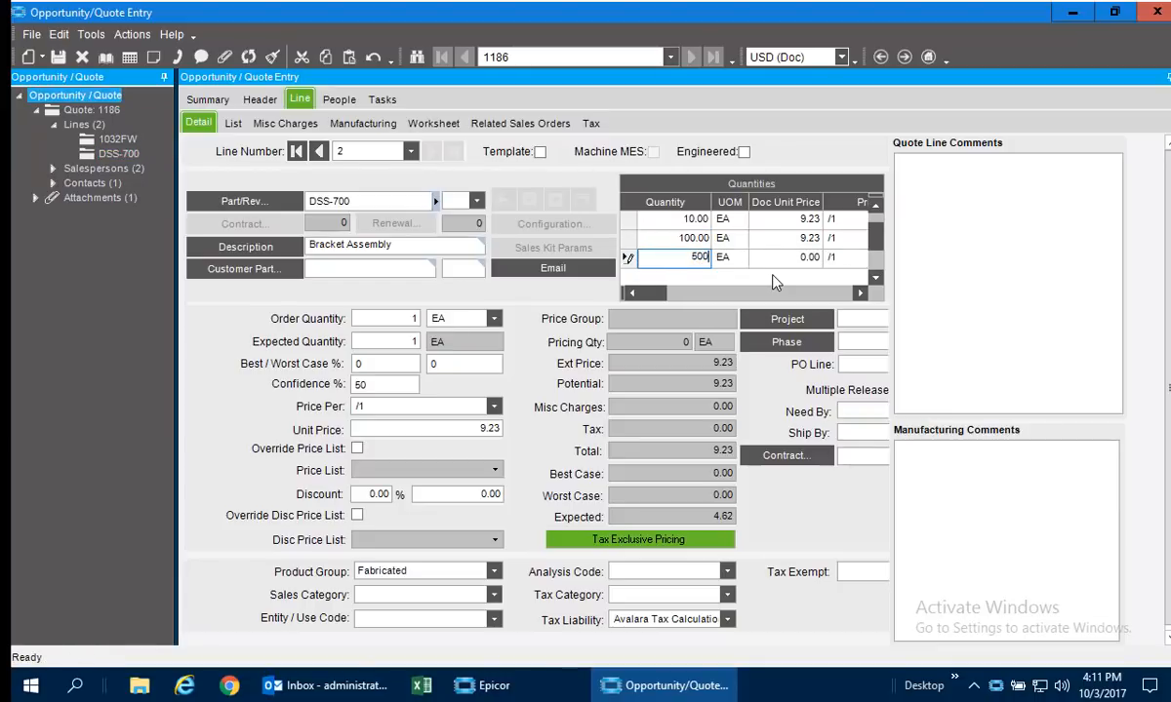
pyautogui.press('Tab')
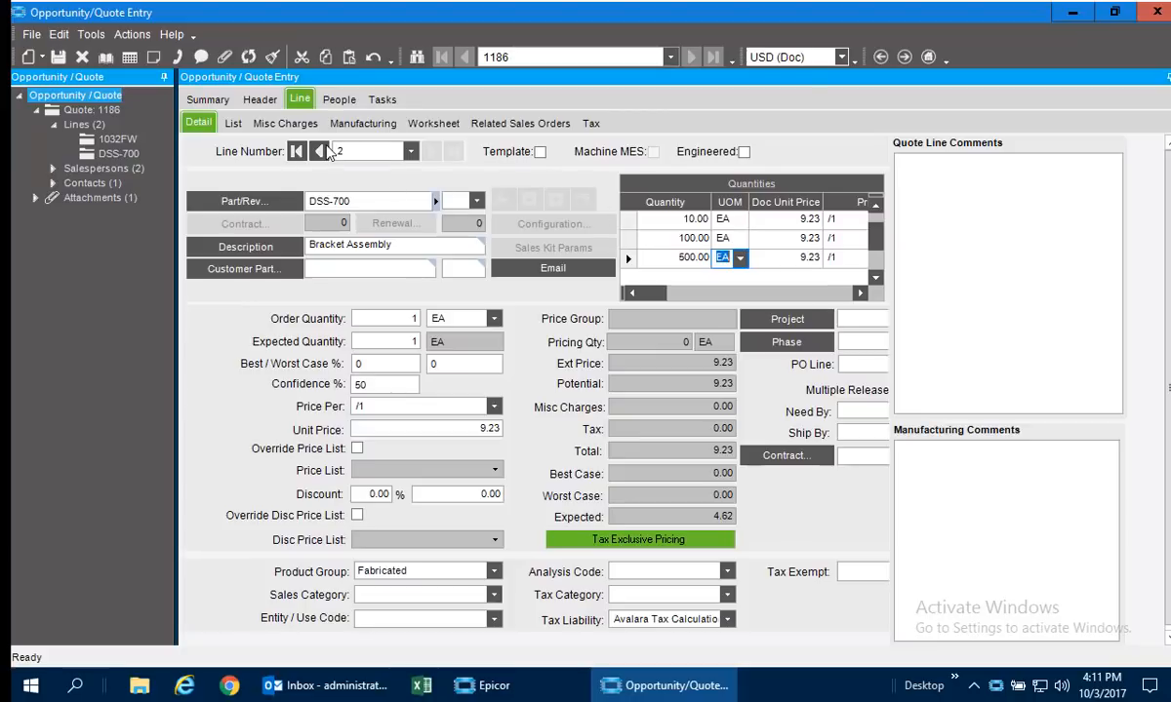
# Get manufacturing details for the DSS-700 assembly on the quote from its revision A method at the Chicago site.
pyautogui.click(366, 124)
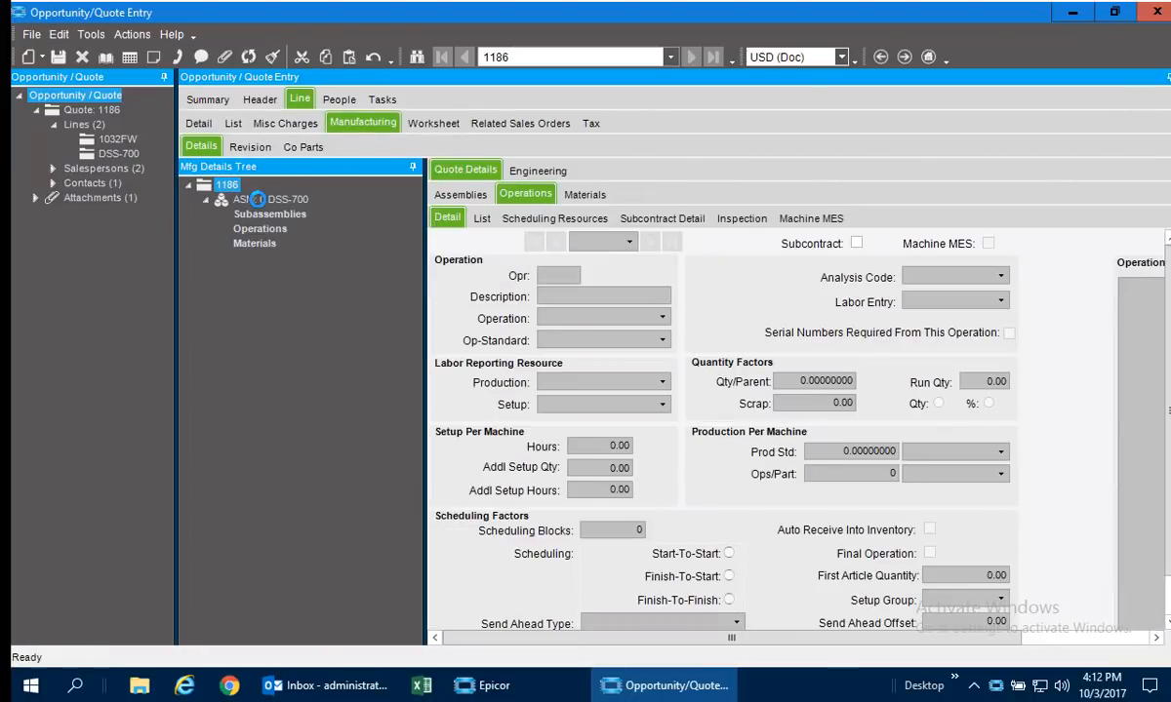
pyautogui.rightClick(242, 199)
pyautogui.click(244, 201)
pyautogui.rightClick(244, 201)
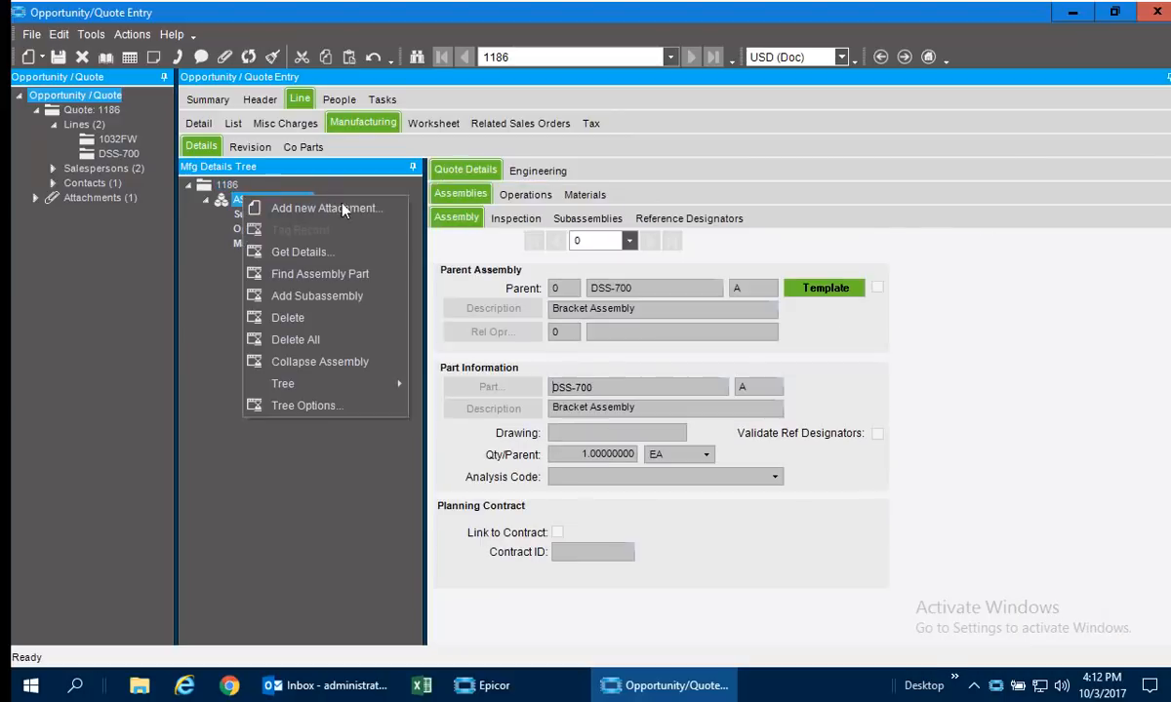
pyautogui.click(322, 252)
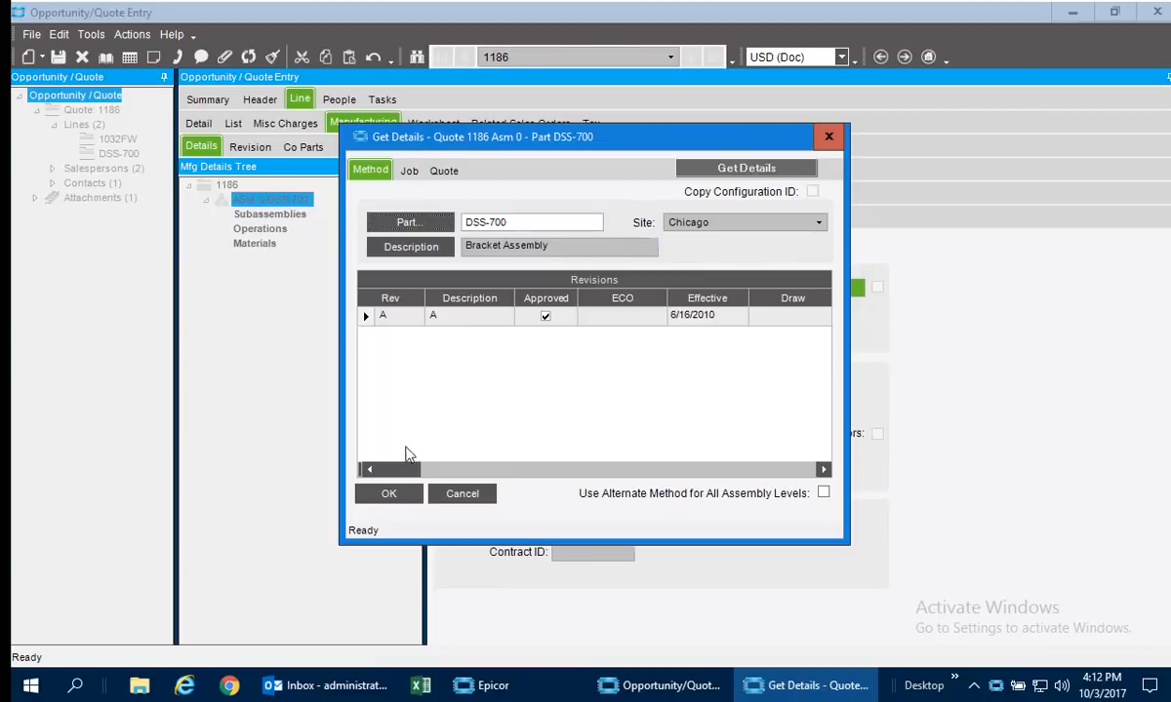
pyautogui.click(389, 494)
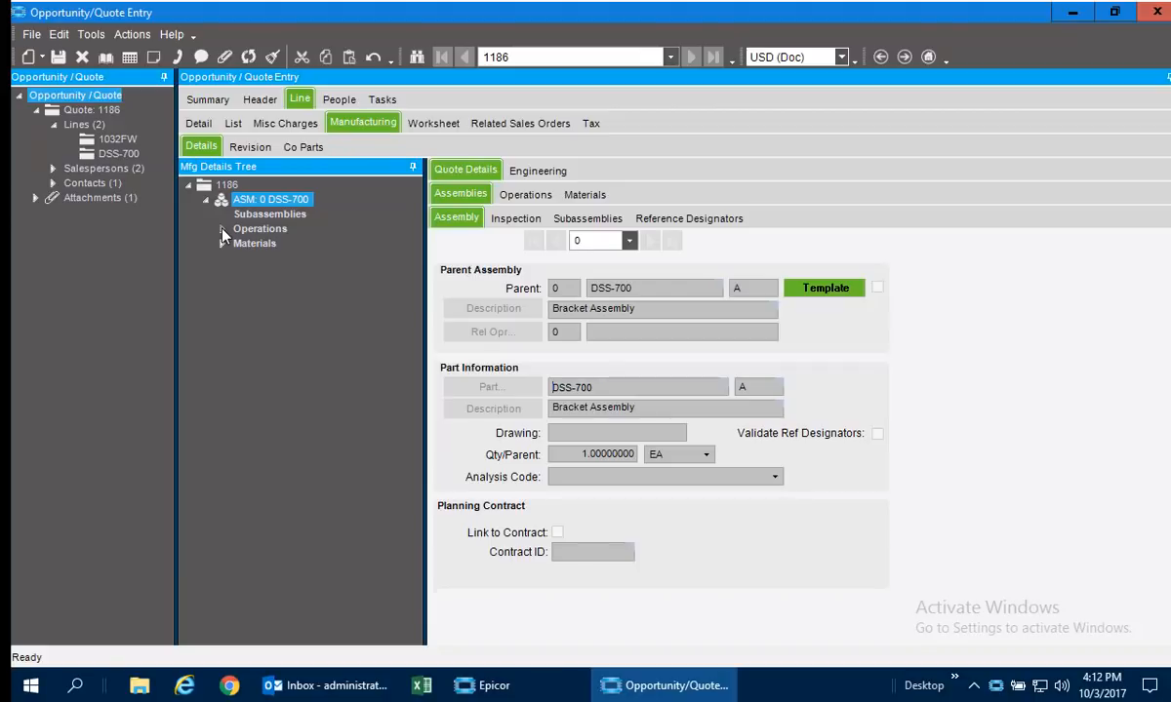
# Expand the operations and materials of the DSS-700 assembly and view the details of material TS-HR-RT-075-150.
pyautogui.click(222, 230)
pyautogui.click(222, 288)
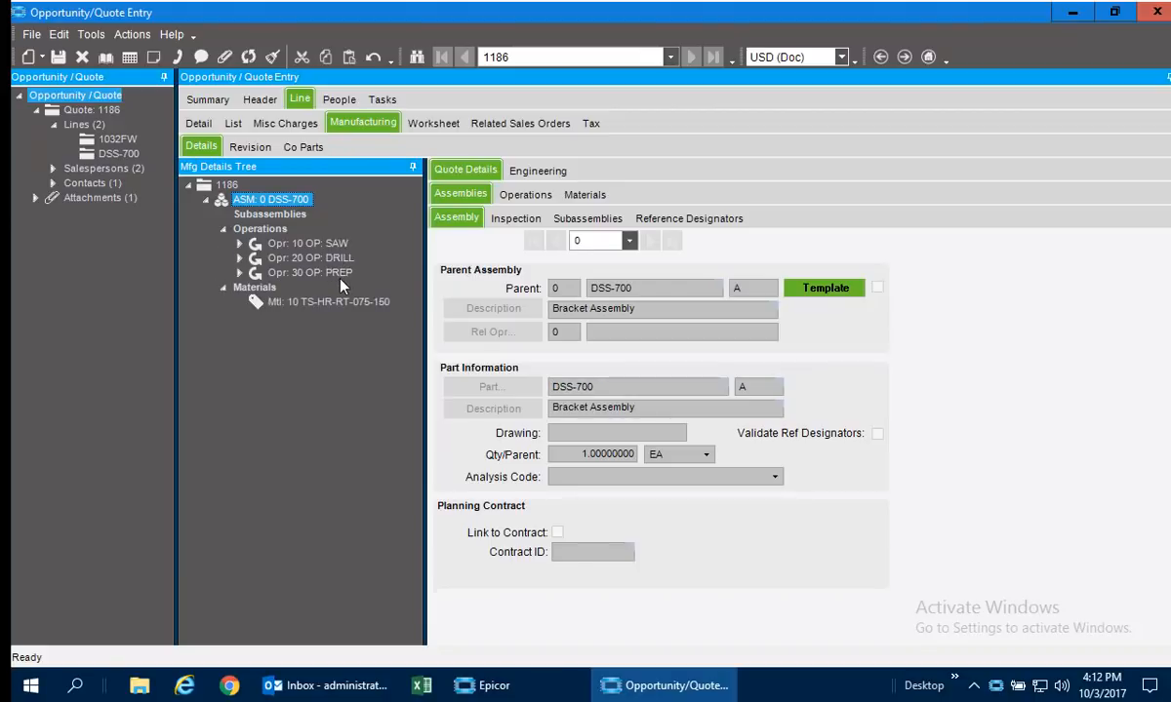
pyautogui.click(349, 304)
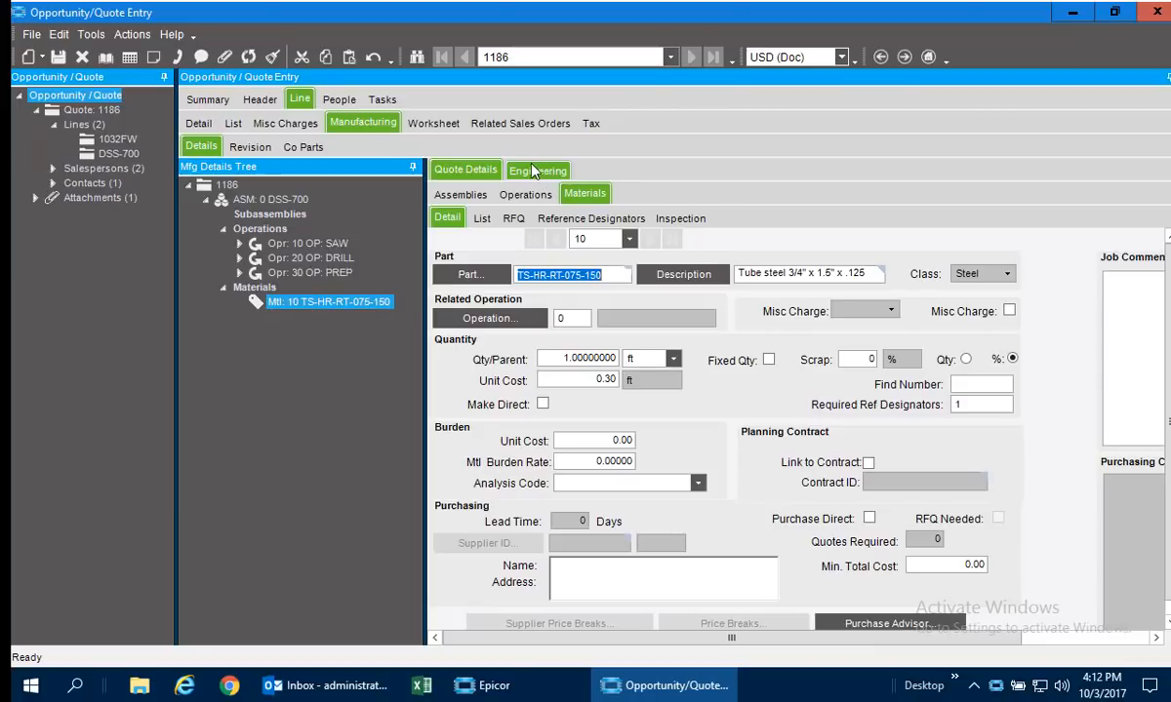
# Set the setup hours to 0.5 for operation 20 Drill and 0.25 for operation 10 Saw.
pyautogui.click(237, 258)
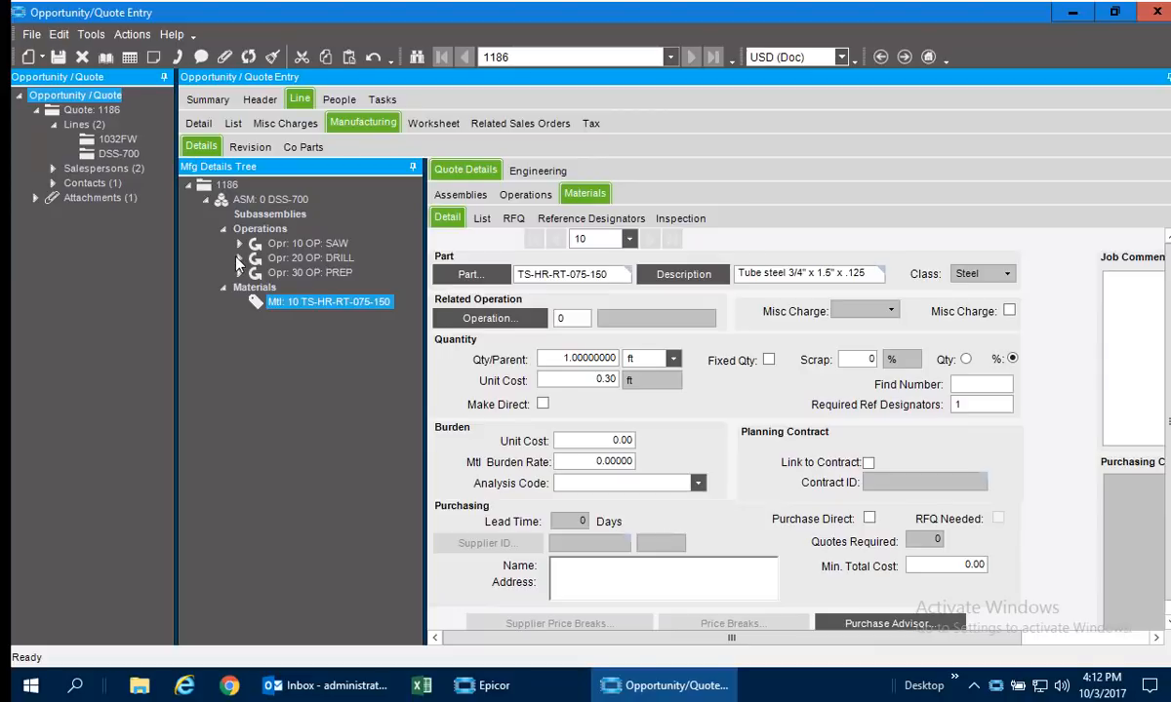
pyautogui.click(272, 257)
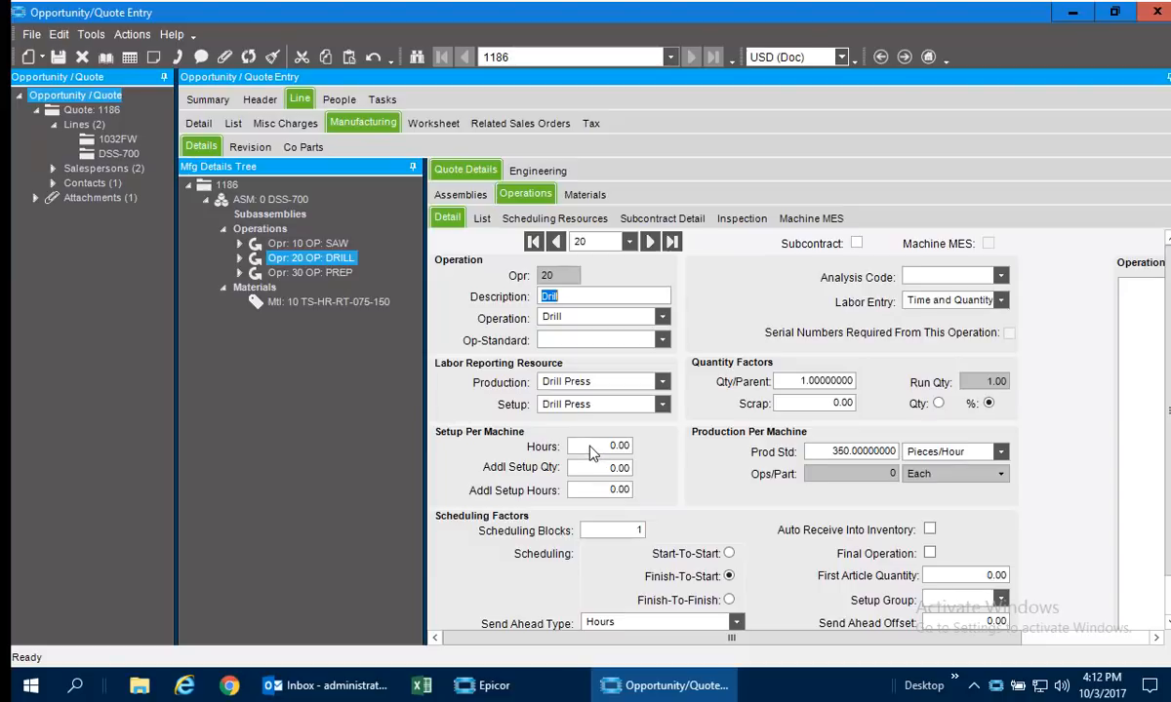
pyautogui.click(594, 450)
pyautogui.write('.5')
pyautogui.press('Tab')
pyautogui.click(326, 243)
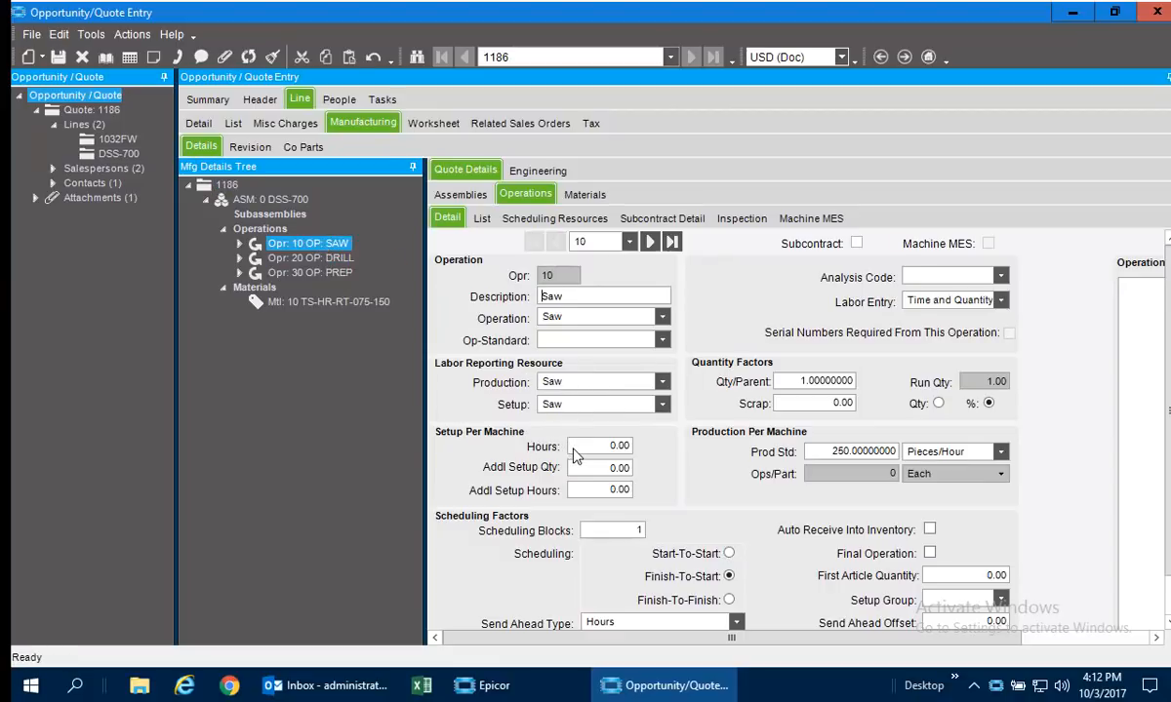
pyautogui.write('0.25')
pyautogui.press('Tab')
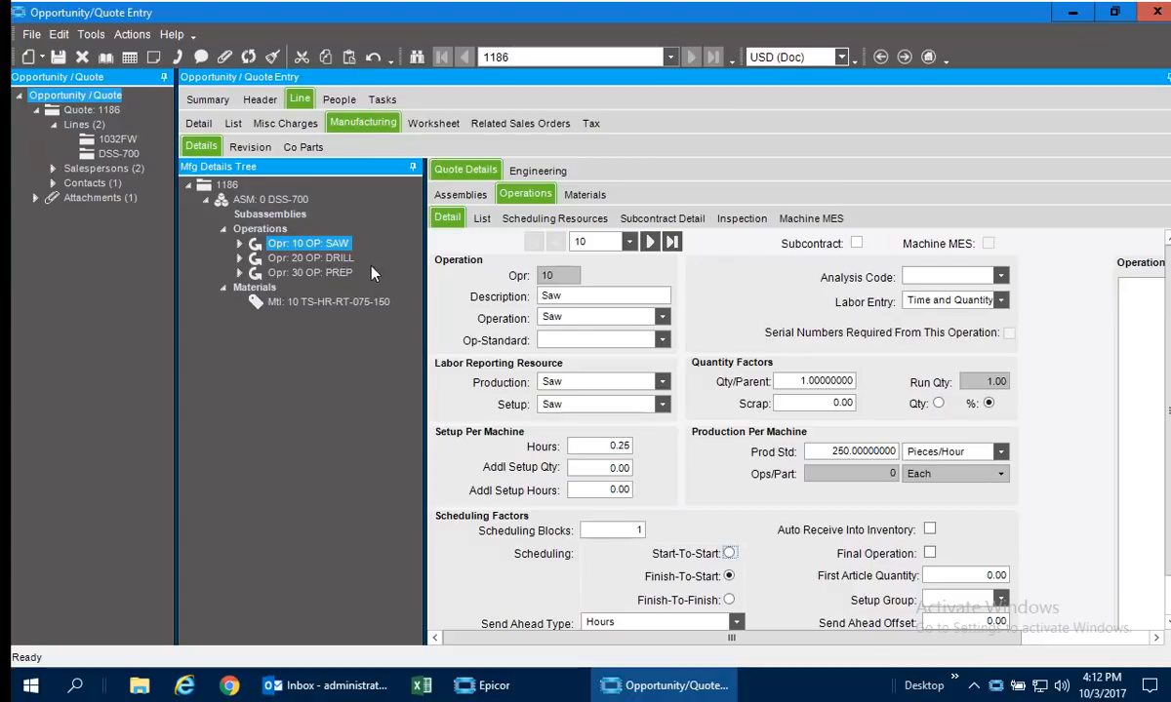
# Filter the engineering parts by description "bolt" and add part 38X150B as a material under the DRILL operation.
pyautogui.click(537, 170)
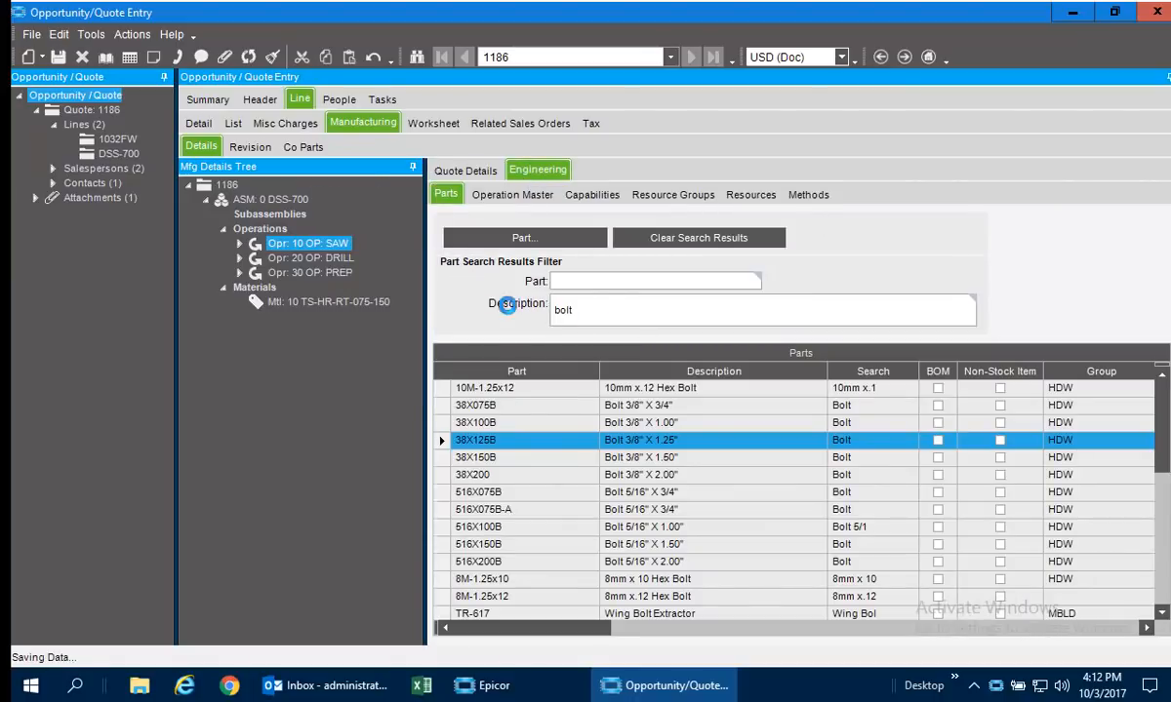
pyautogui.click(600, 311)
pyautogui.press('BackSpace')
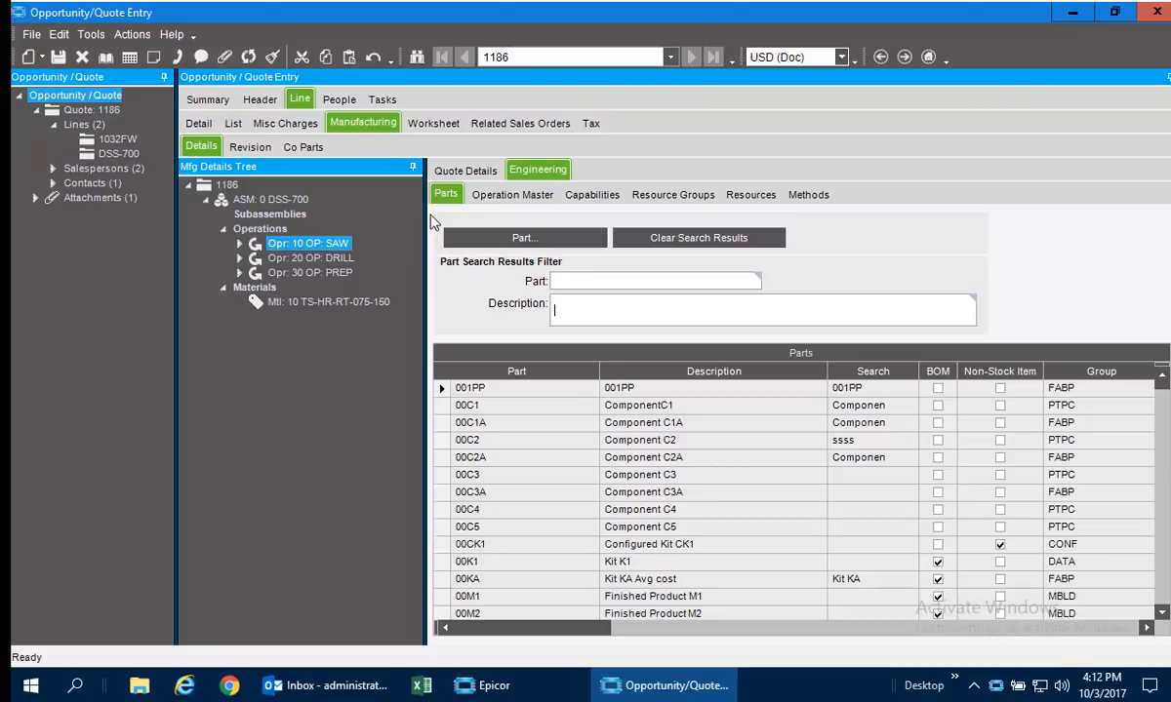
pyautogui.write('bolt')
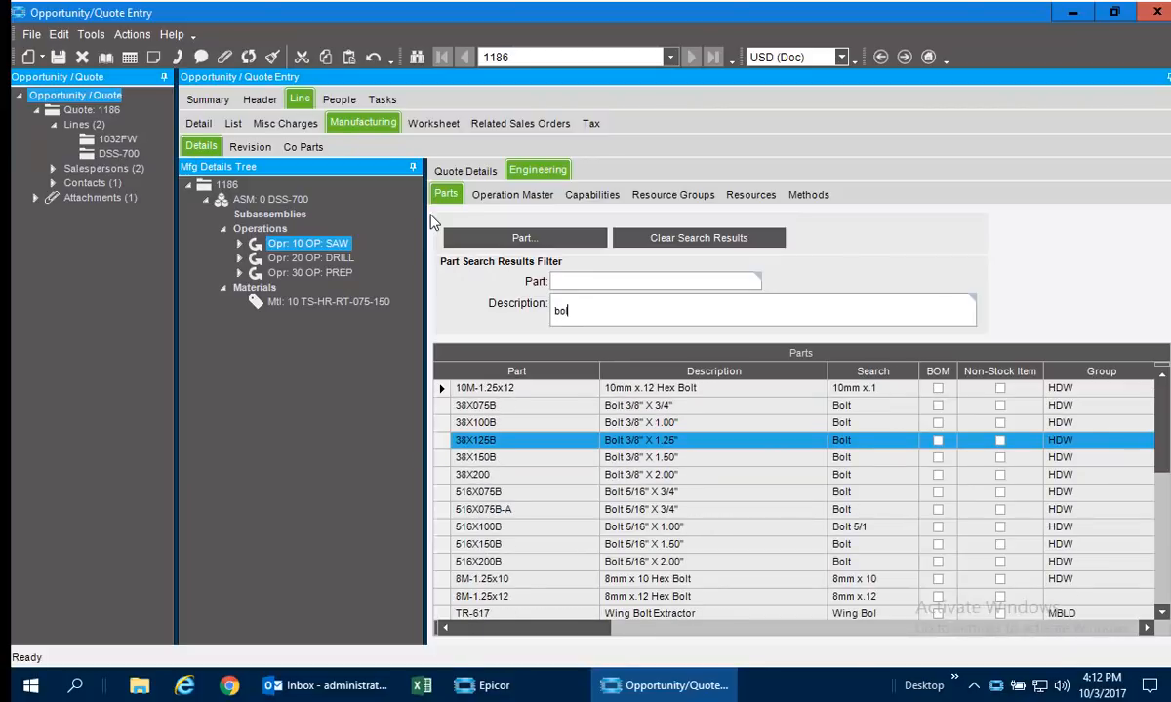
pyautogui.click(464, 458)
pyautogui.moveTo(464, 458); pyautogui.dragTo(286, 262)
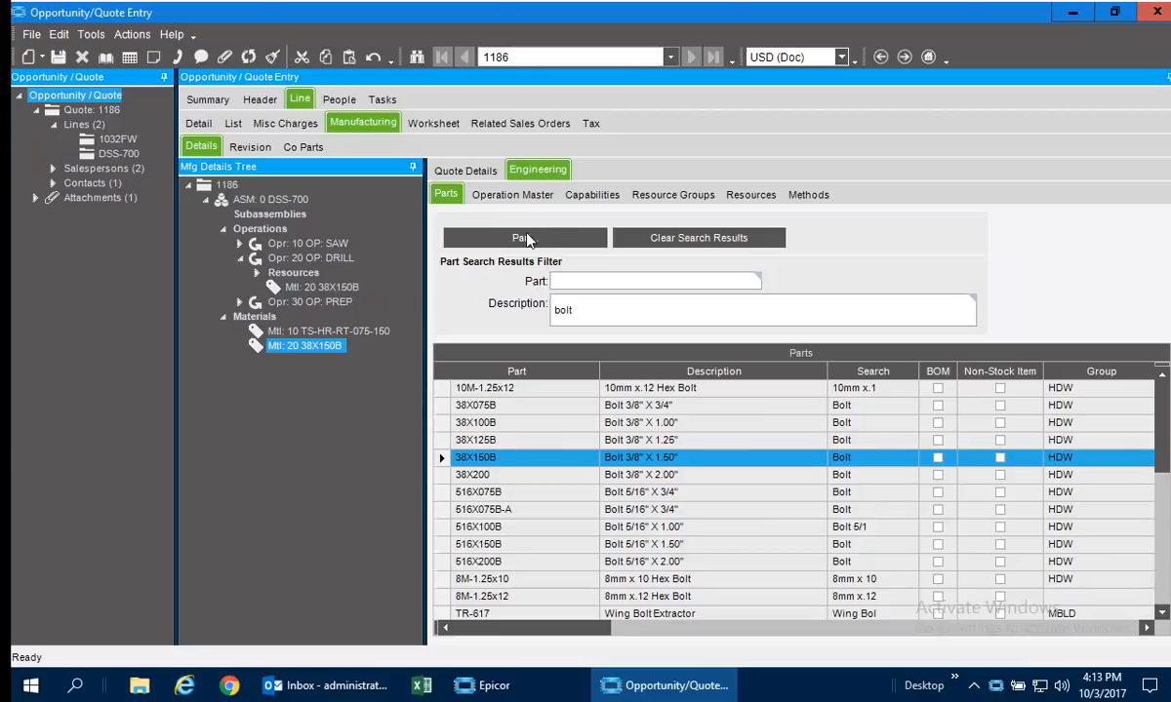
# Filter the operation master by description "insp" and add operation INSPE after the PREP operation of the DSS-700 assembly.
pyautogui.click(508, 192)
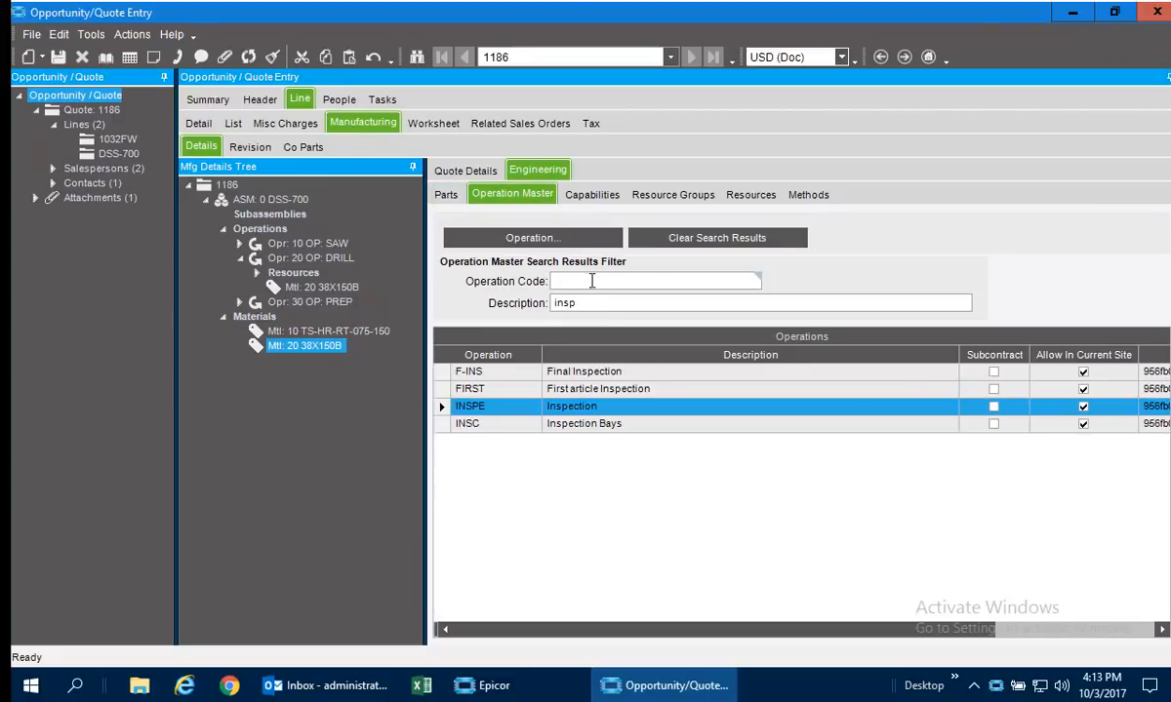
pyautogui.moveTo(609, 305); pyautogui.dragTo(529, 306)
pyautogui.press('BackSpace')
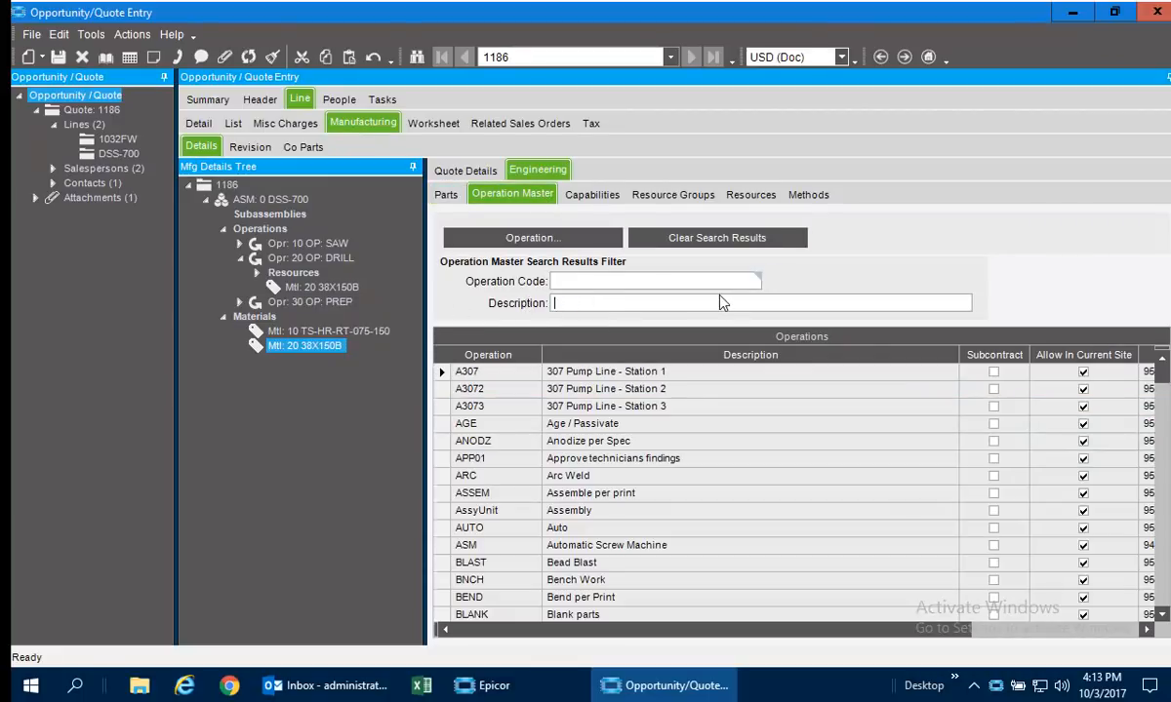
pyautogui.write('insp')
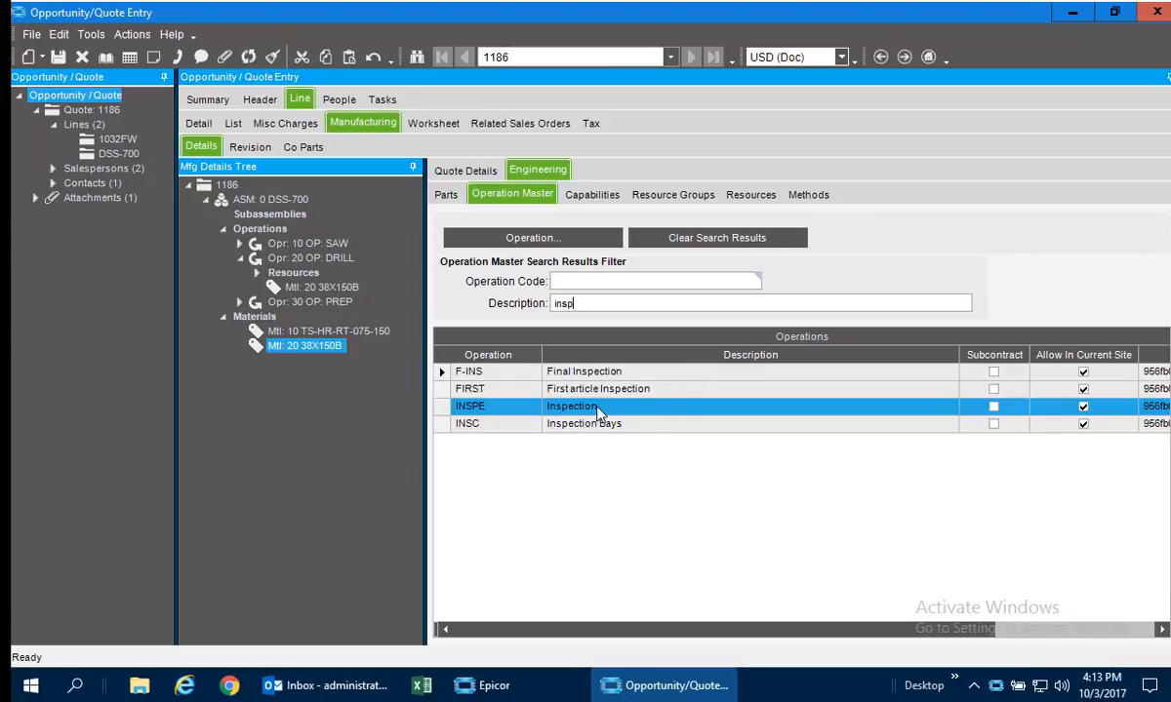
pyautogui.moveTo(597, 411)
pyautogui.mouseDown()
pyautogui.moveTo(462, 373)
pyautogui.moveTo(283, 292)
pyautogui.moveTo(285, 263)
pyautogui.moveTo(305, 268)
pyautogui.moveTo(299, 310)
pyautogui.moveTo(253, 227)
pyautogui.moveTo(270, 234)
pyautogui.mouseUp()
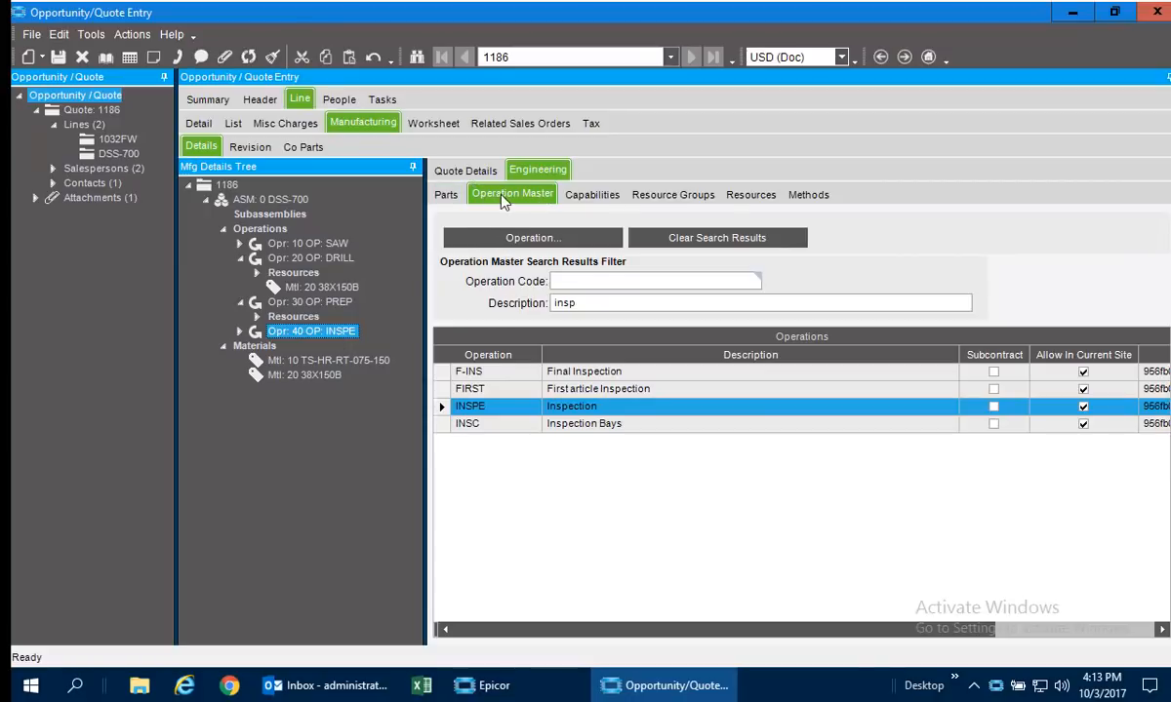
# Set the setup hours to 0.25 for operation 40 Inspection and save the quote.
pyautogui.click(473, 171)
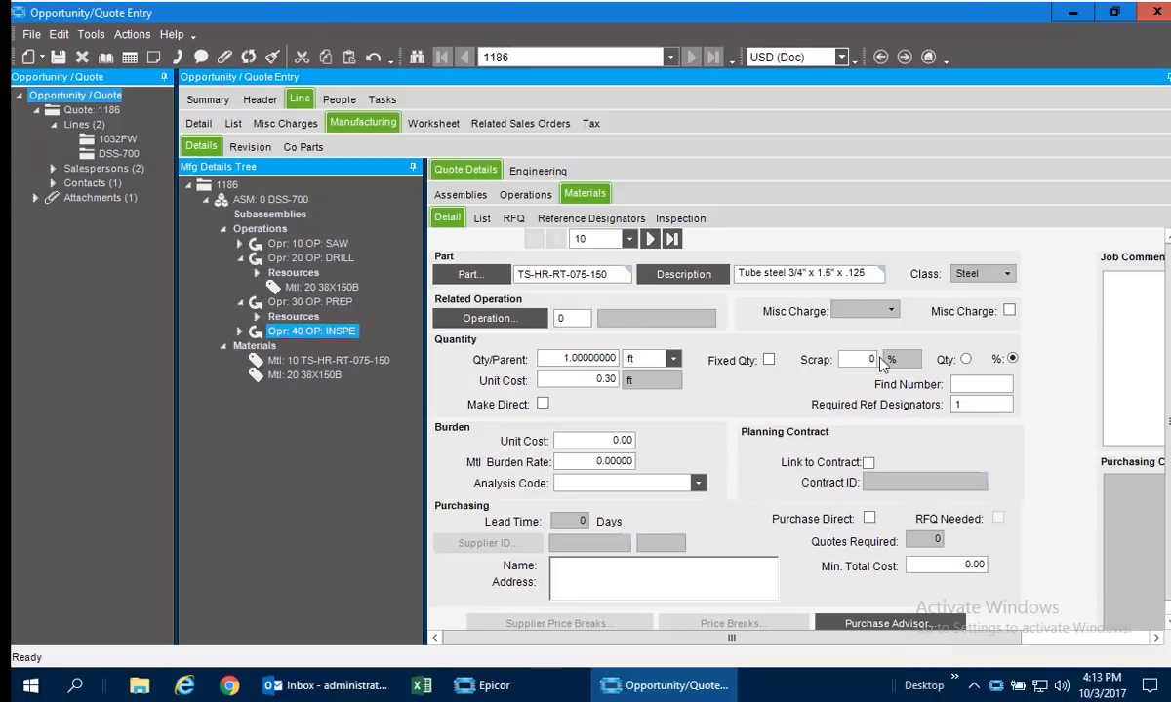
pyautogui.click(308, 302)
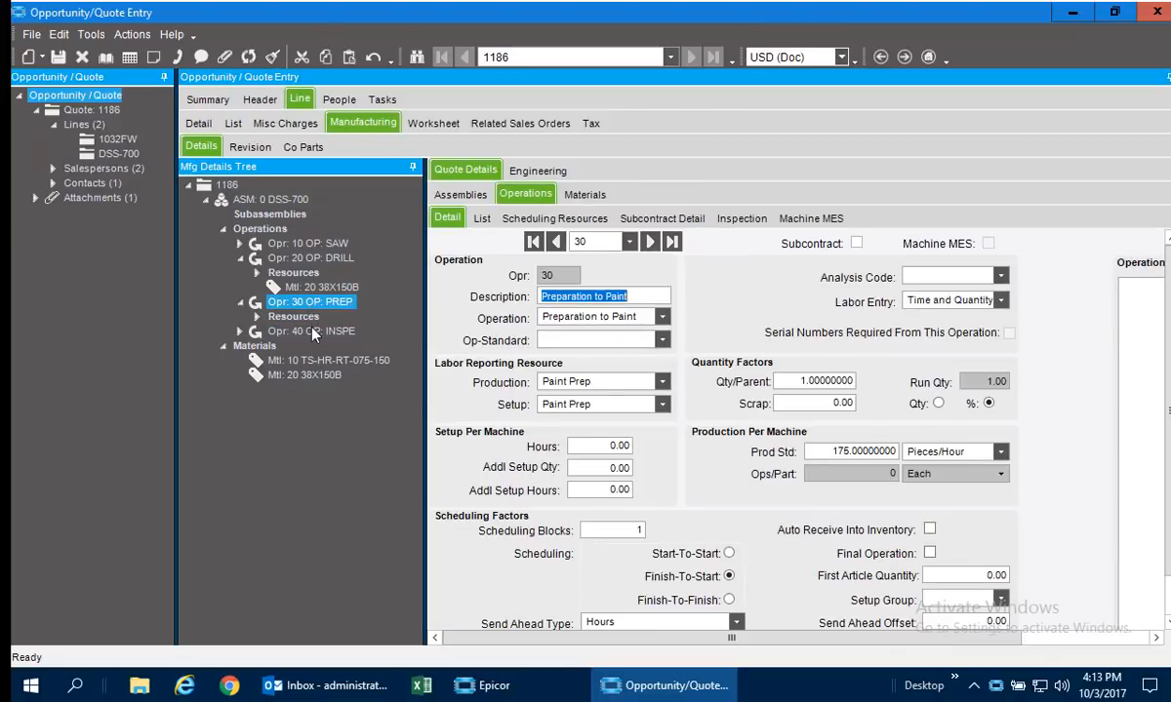
pyautogui.click(310, 331)
pyautogui.click(598, 449)
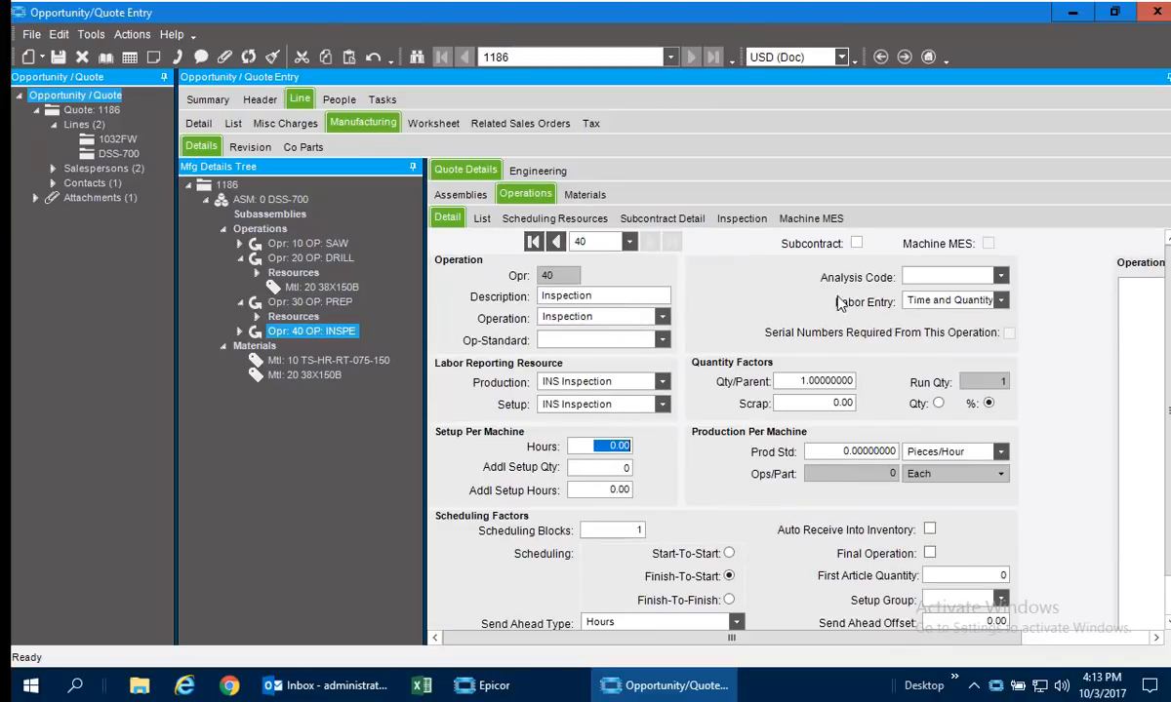
pyautogui.press('BackSpace')
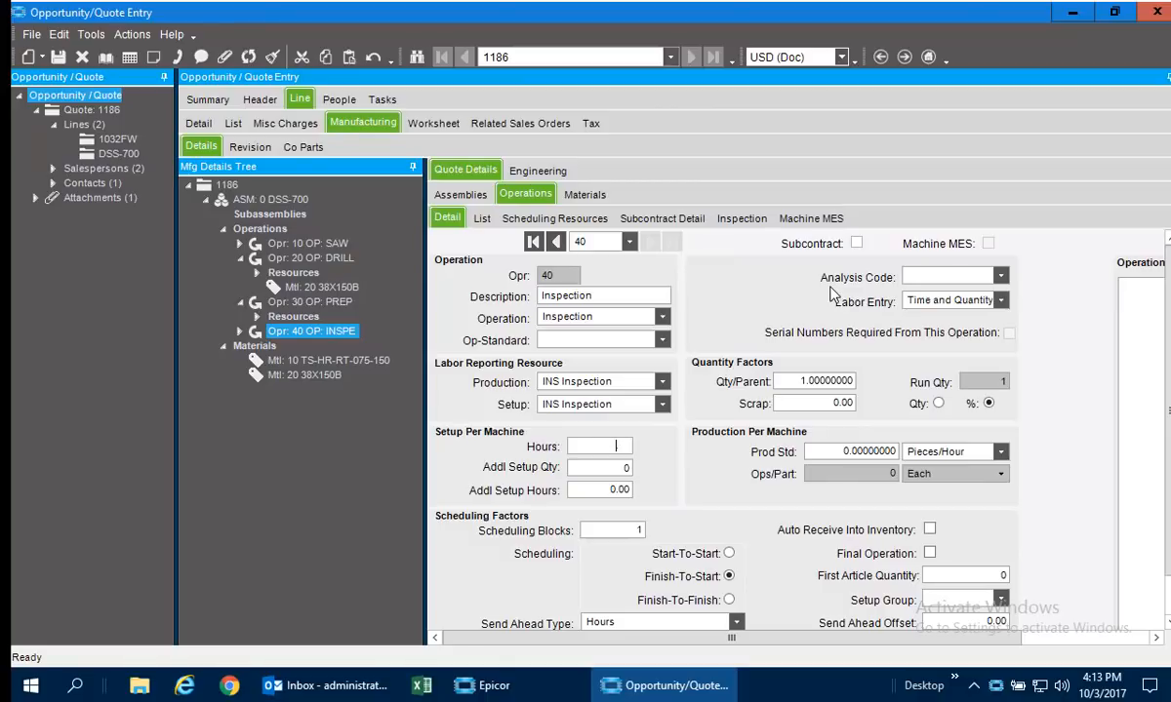
pyautogui.write('.25')
pyautogui.press('Tab')
pyautogui.click(58, 57)
# In the DSS-700 line's worksheet, set the quoted unit price to 88.00 for quantity 1 and 10.99 for quantity 10.
pyautogui.click(433, 124)
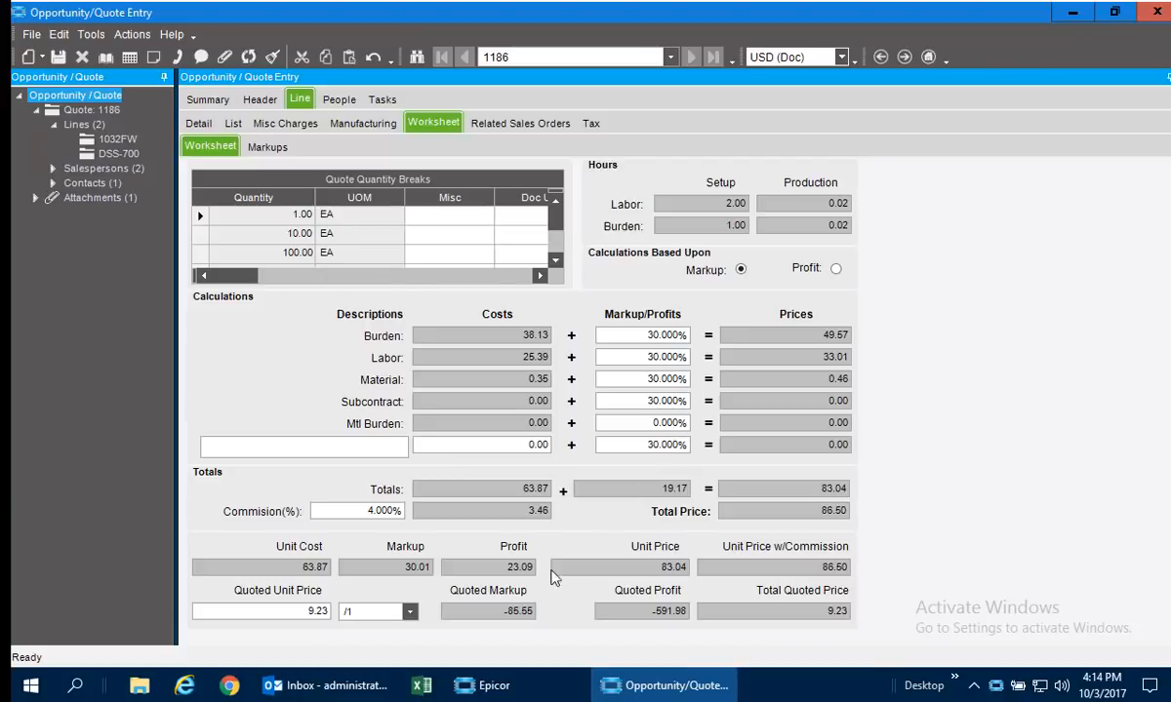
pyautogui.click(278, 610)
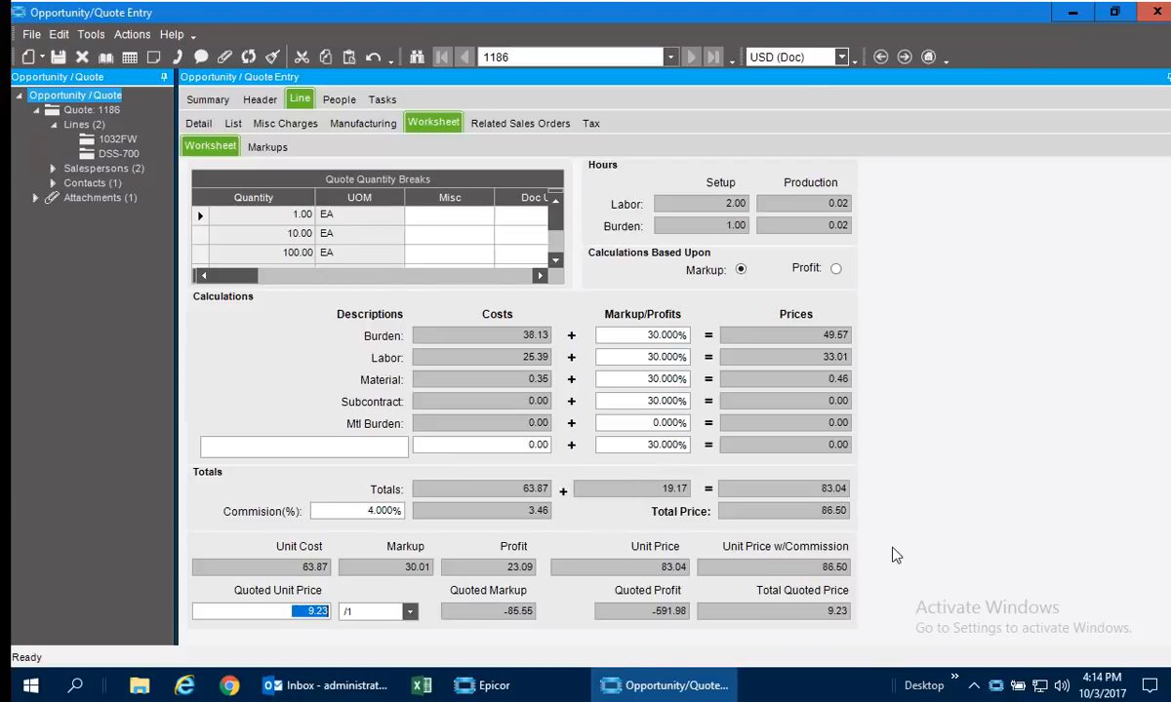
pyautogui.write('88')
pyautogui.press('Tab')
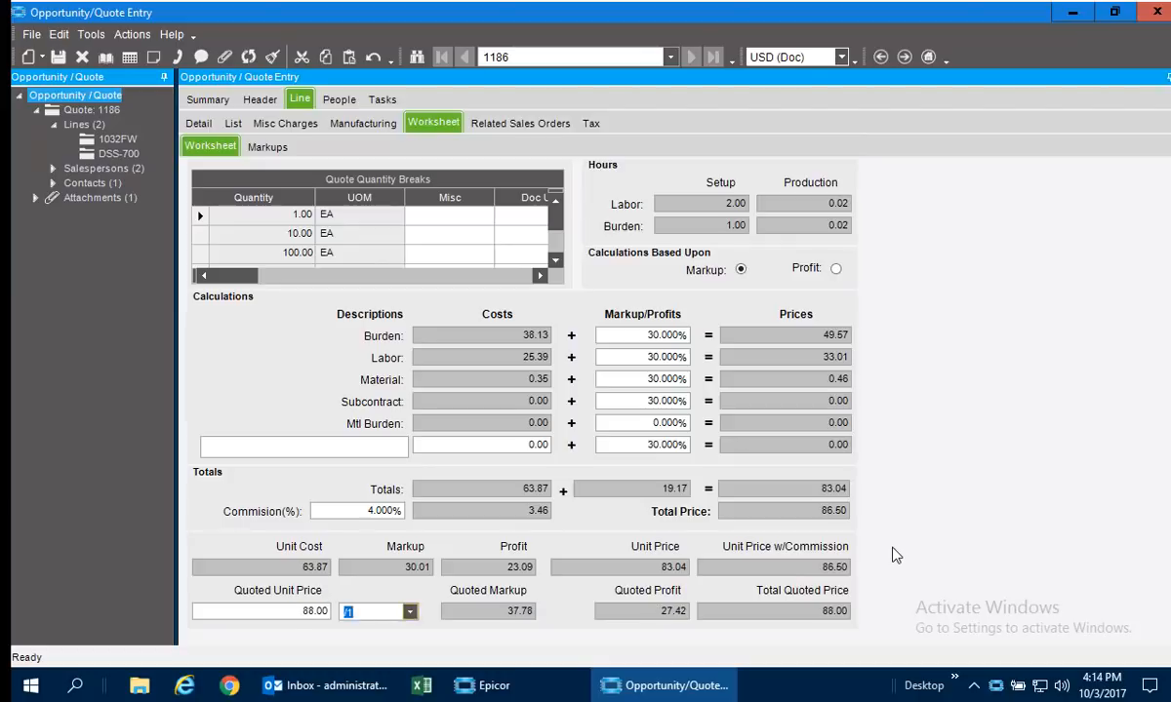
pyautogui.click(200, 234)
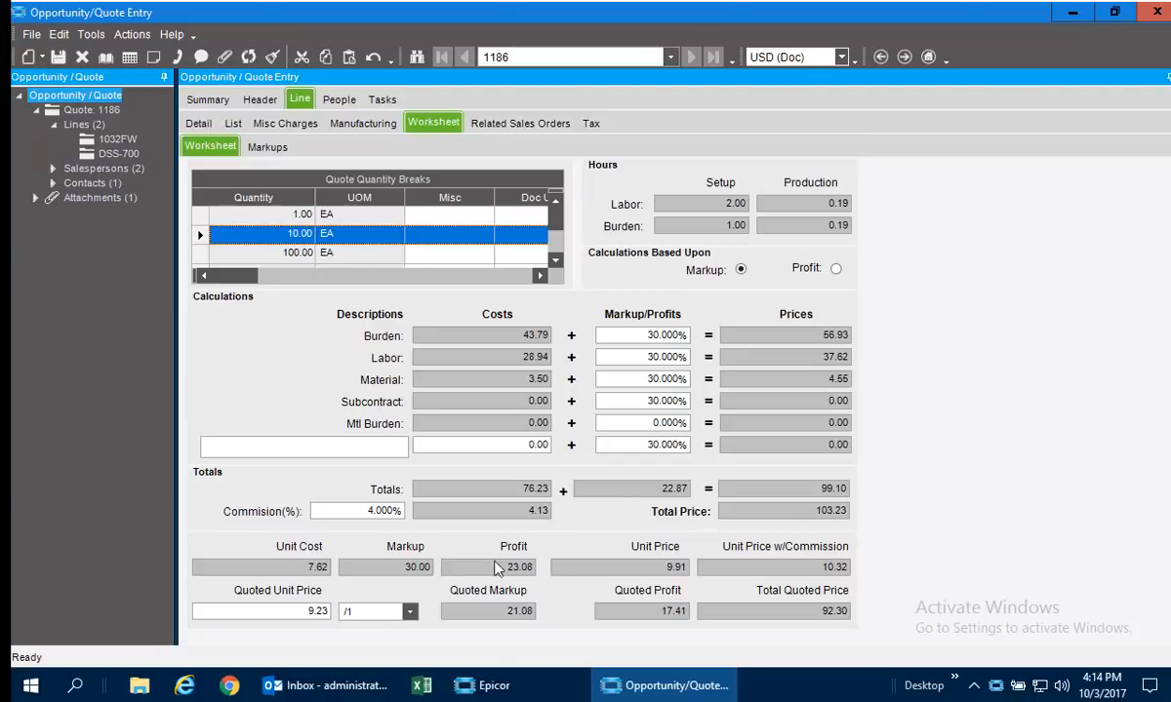
pyautogui.click(305, 616)
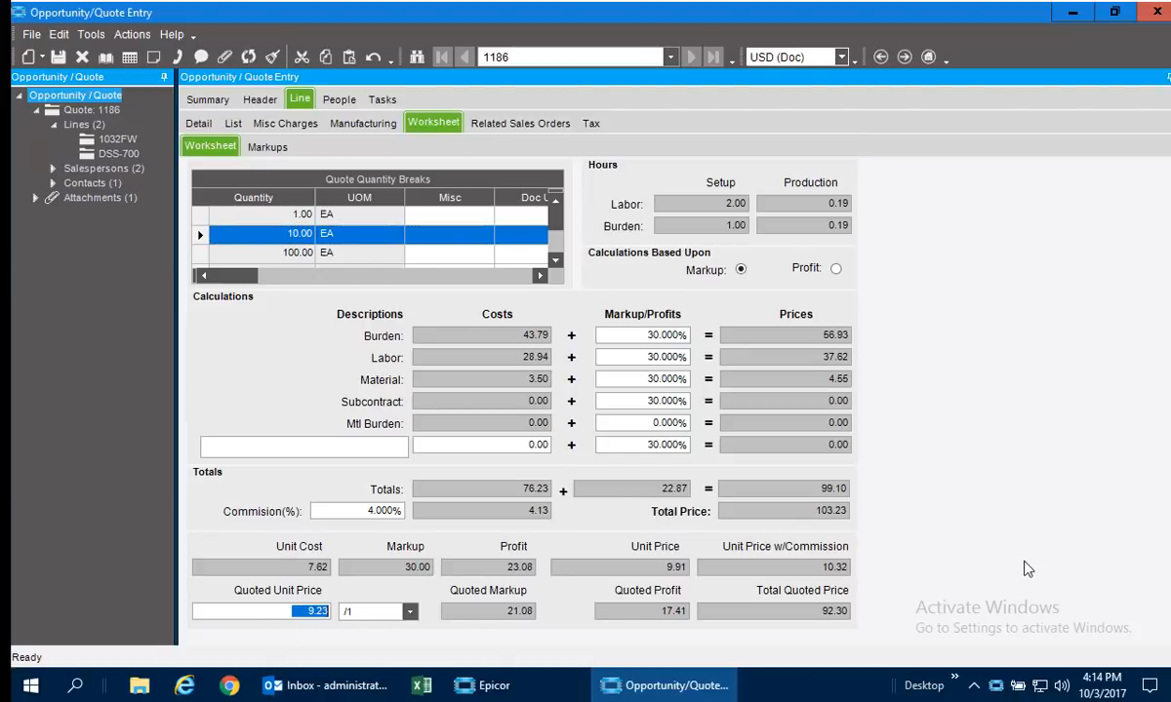
pyautogui.write('10.99')
pyautogui.press('Tab')
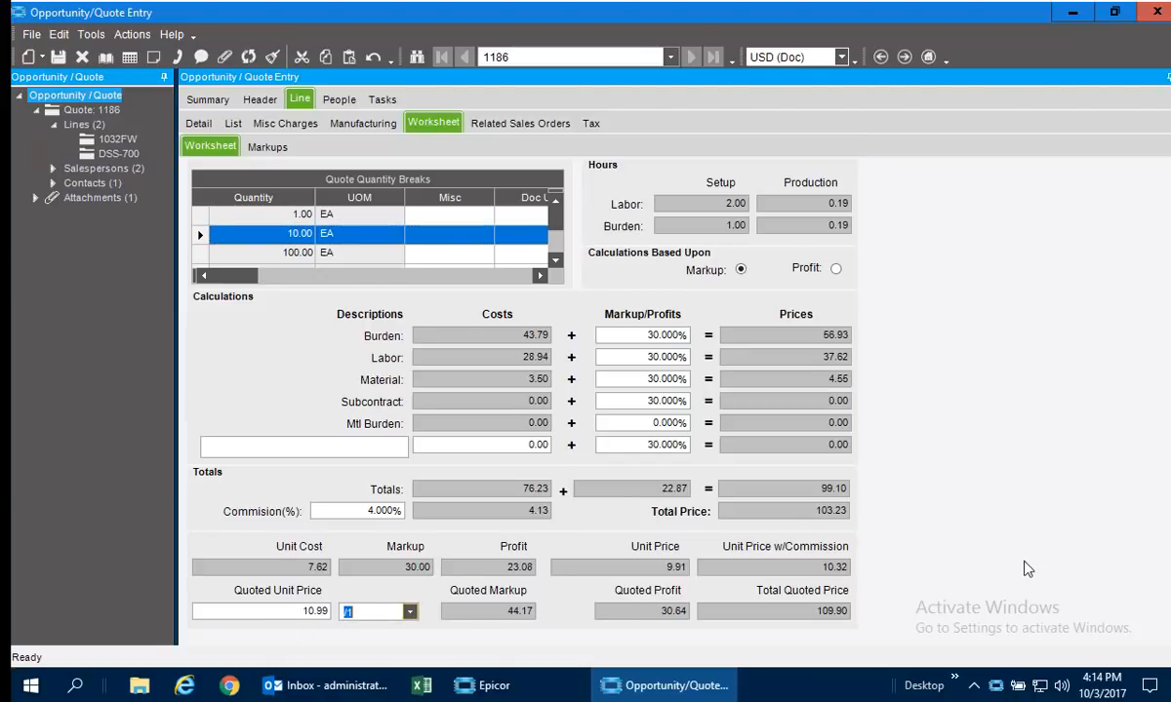
# Set the quoted unit price to 2.99 for the quantity break of 100 and 1.50 for the break of 500.
pyautogui.click(278, 252)
pyautogui.click(314, 611)
pyautogui.write('2')
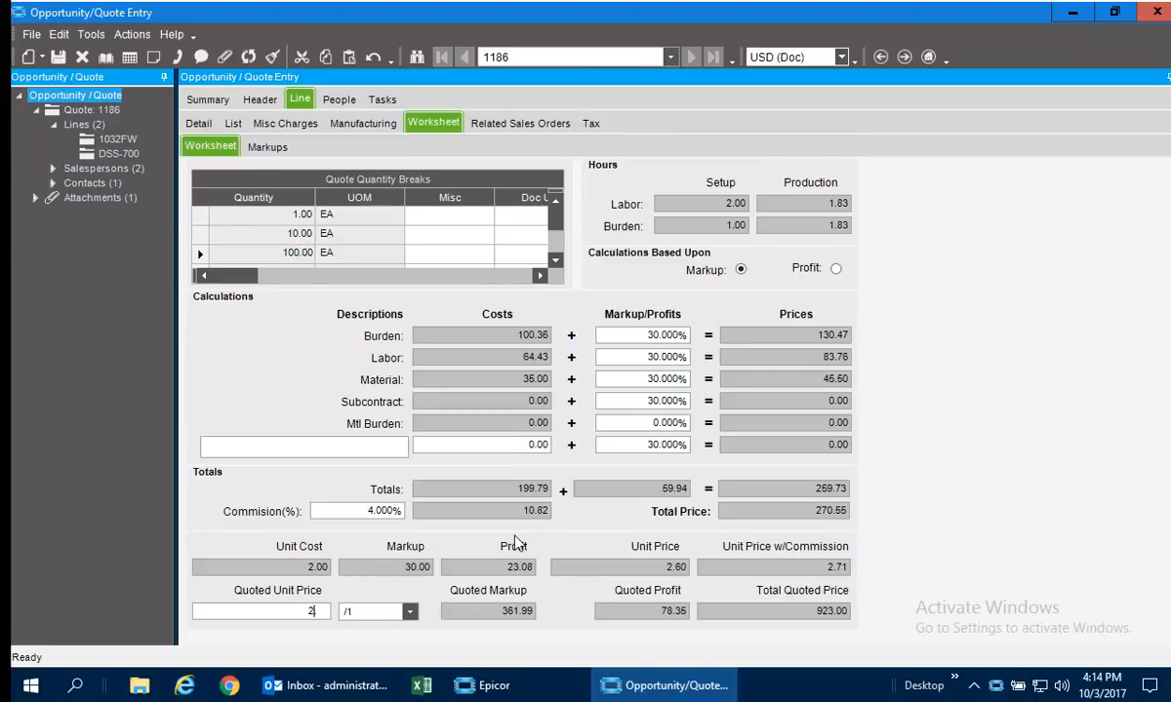
pyautogui.write('.99')
pyautogui.press('Tab')
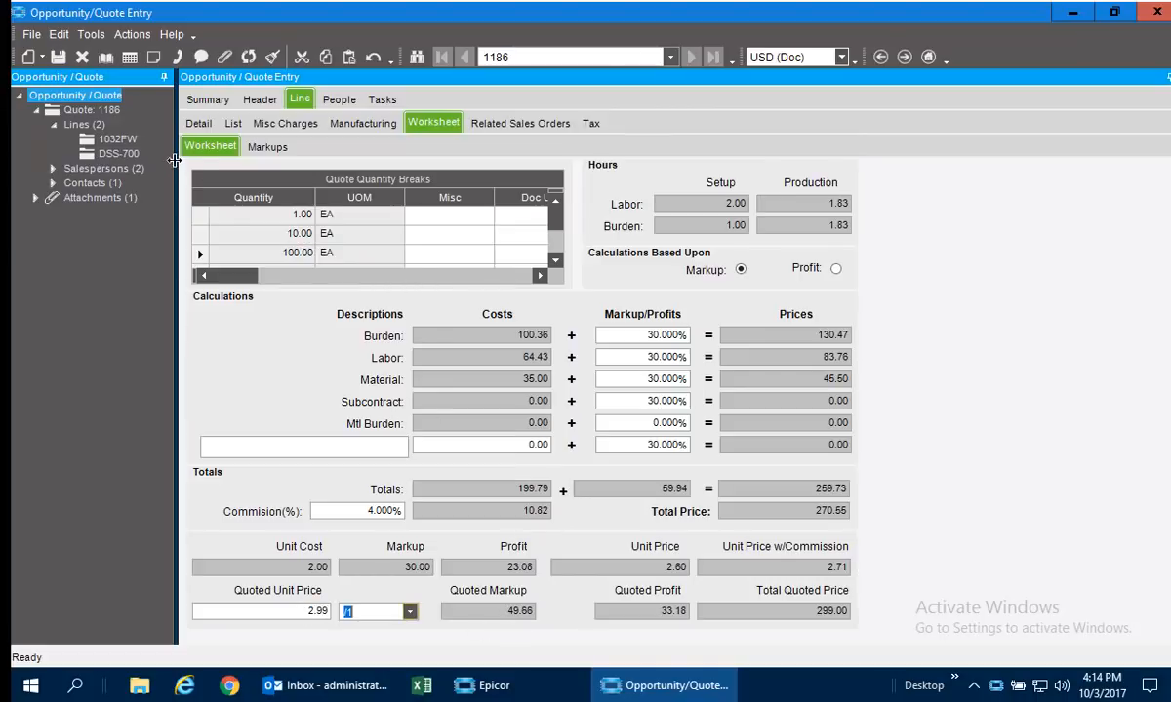
pyautogui.click(556, 259)
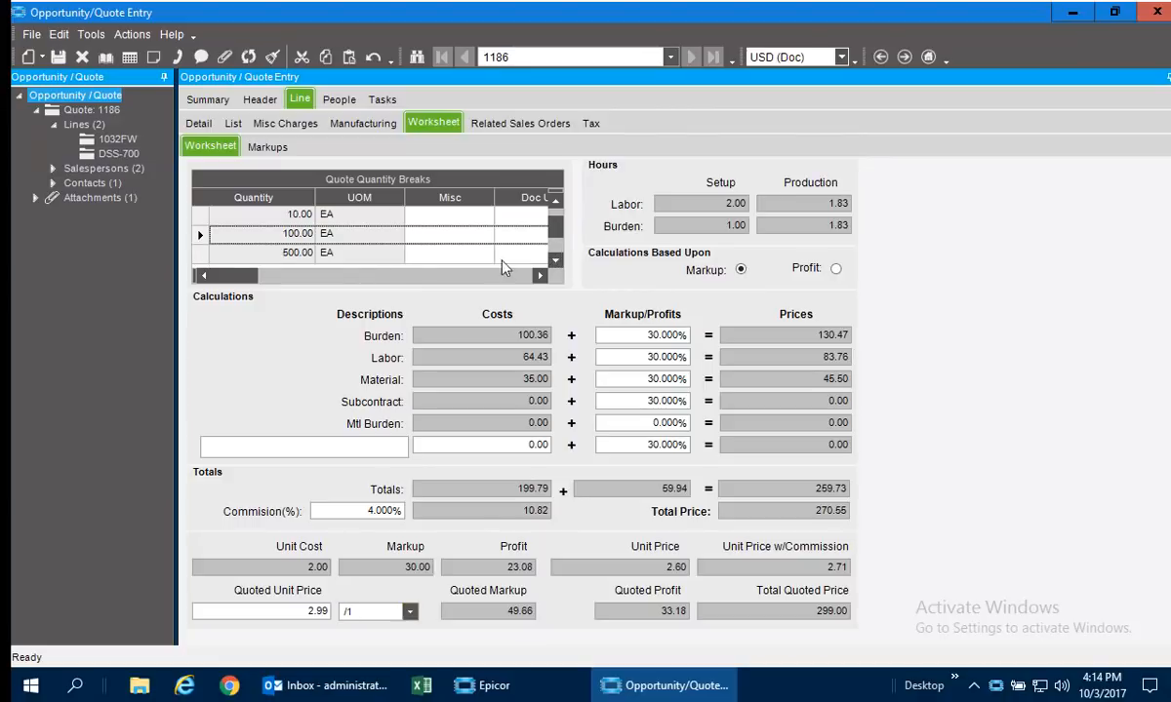
pyautogui.click(222, 252)
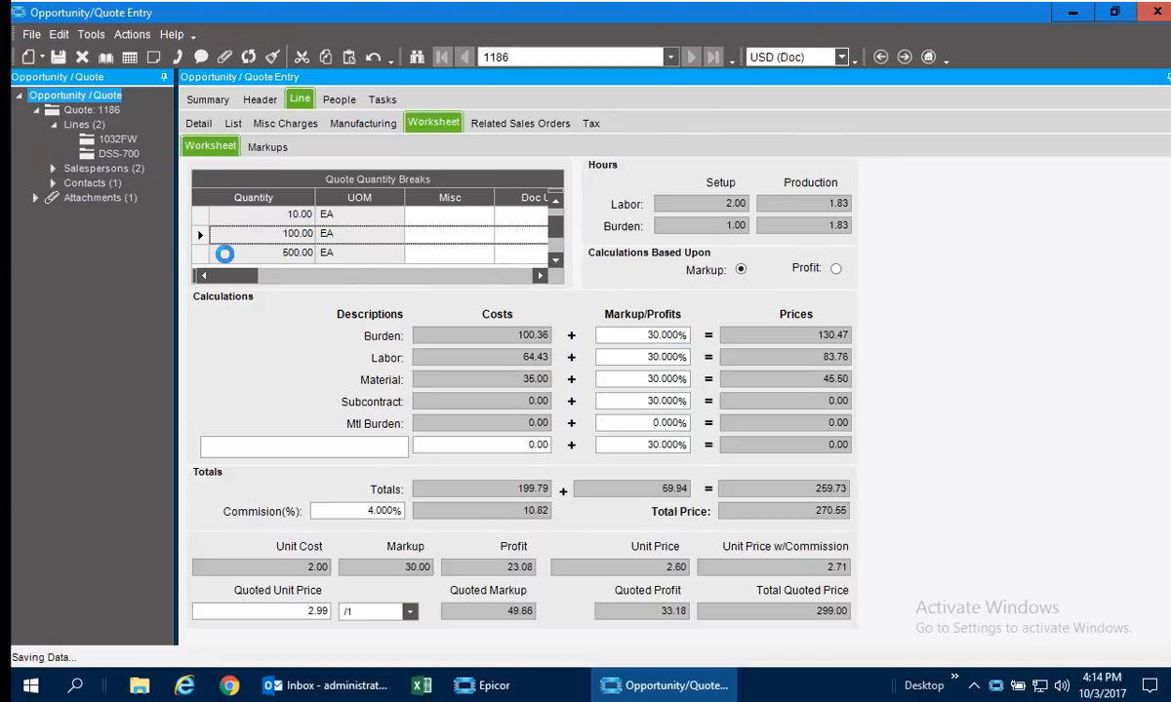
pyautogui.click(298, 625)
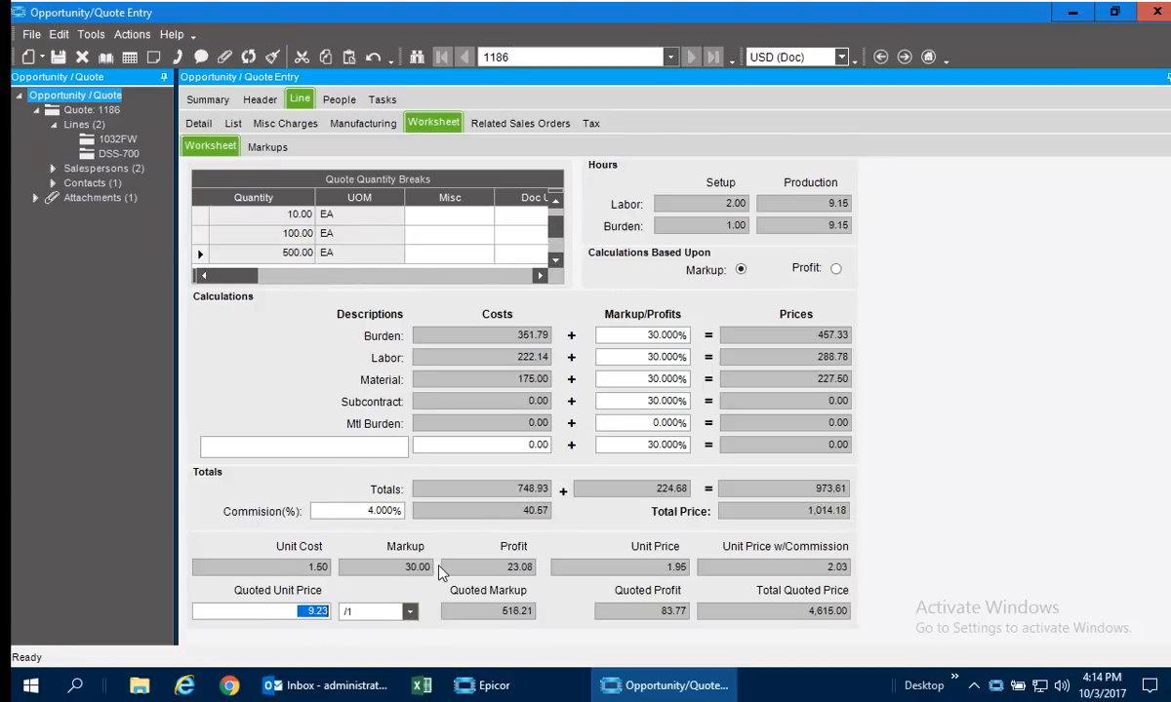
pyautogui.write('1.5')
pyautogui.press('Tab')
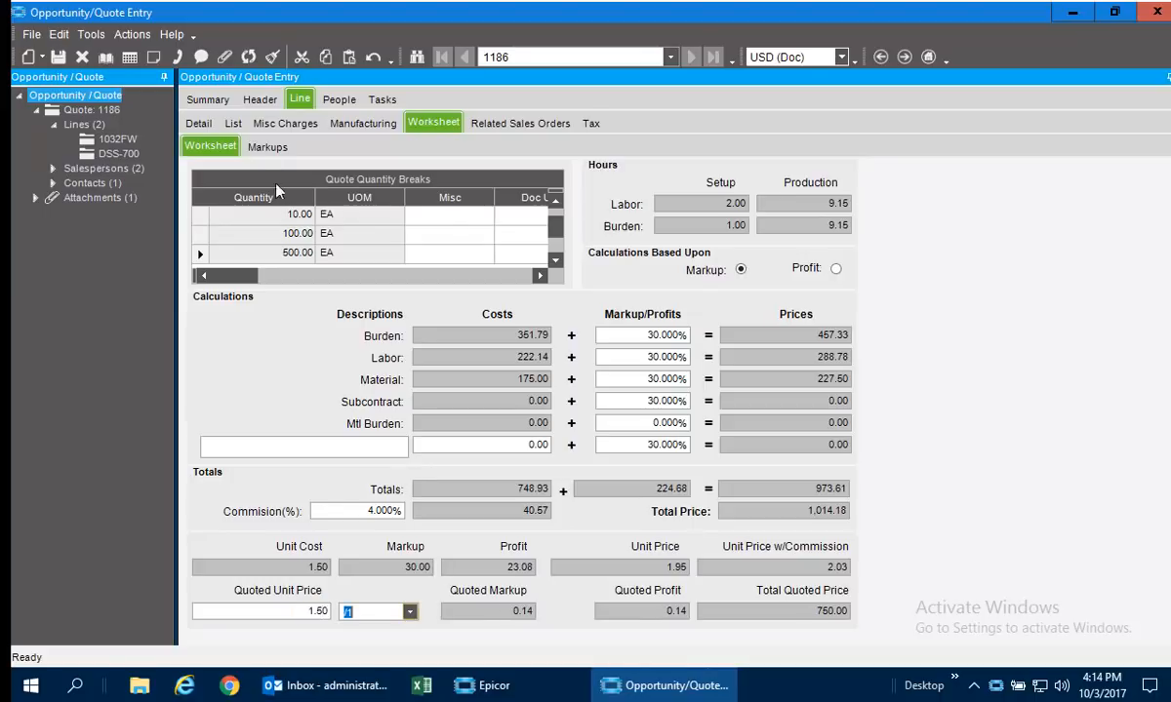
# Add a new line to the quote for part CFG-BEACON from the quote summary.
pyautogui.click(208, 100)
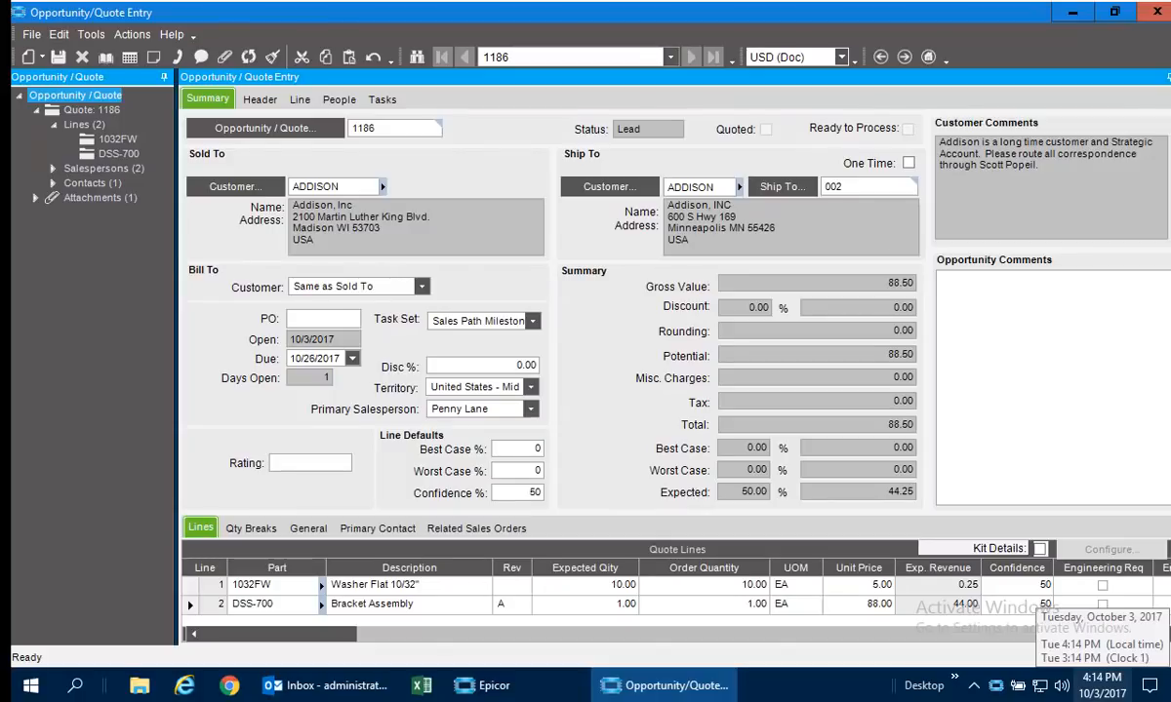
pyautogui.click(290, 604)
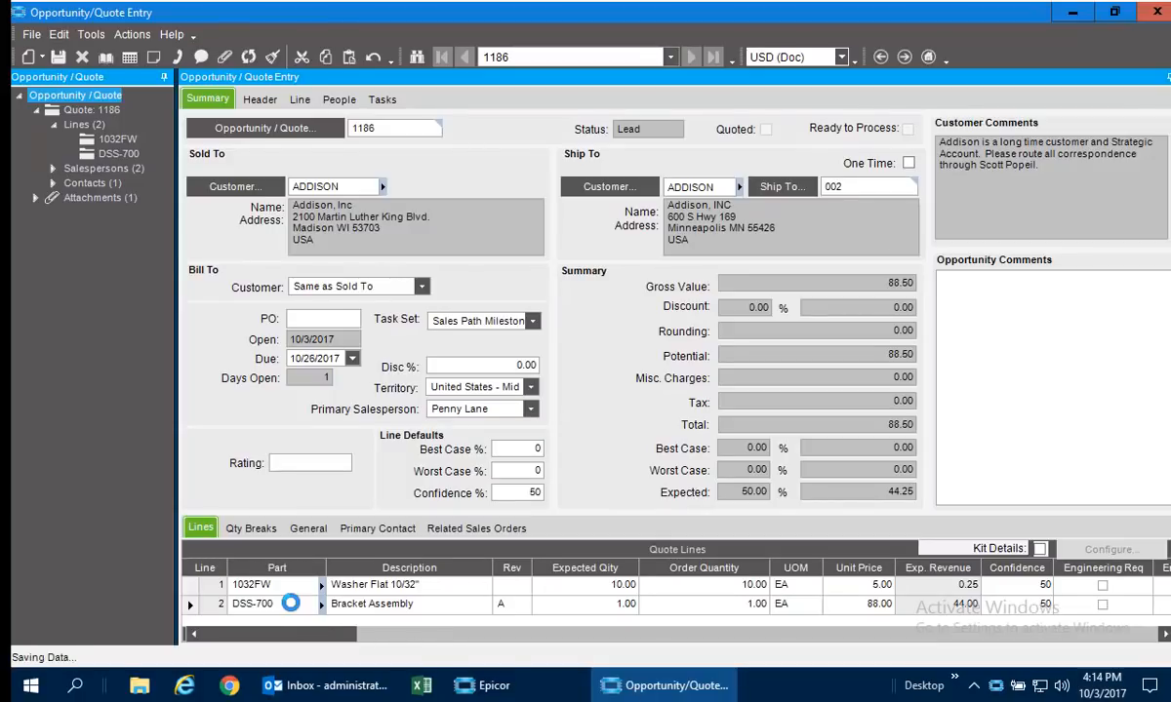
pyautogui.hotkey('ctrl', 'n')
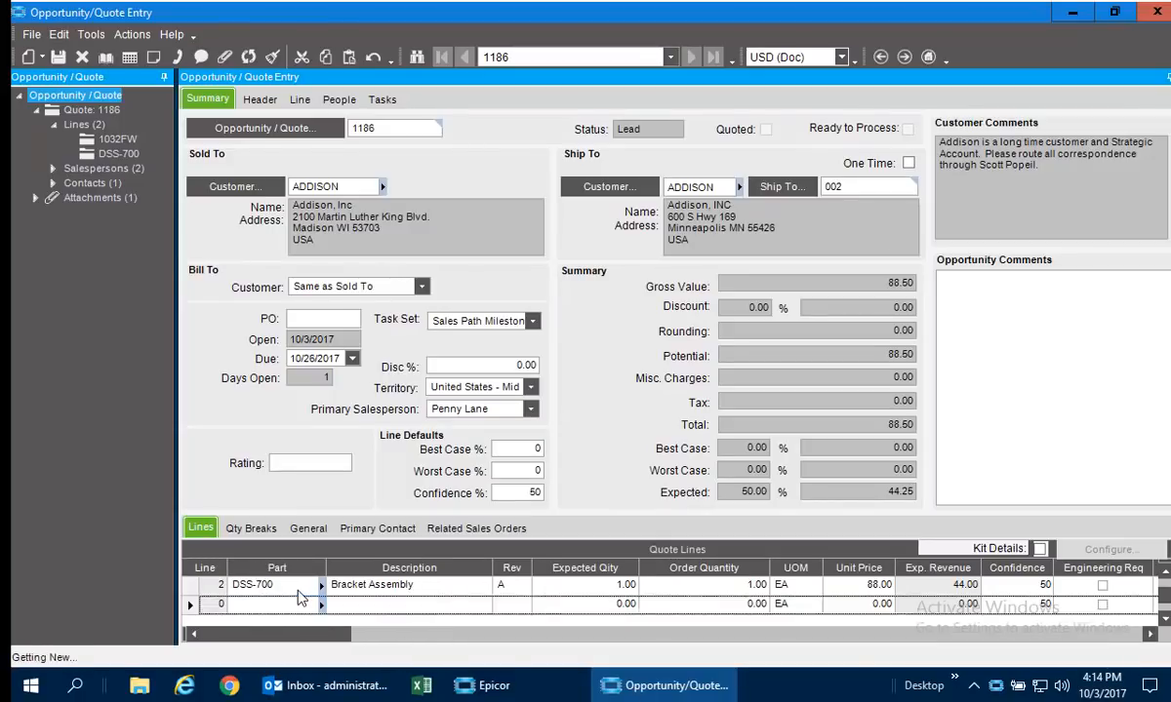
pyautogui.write('CF')
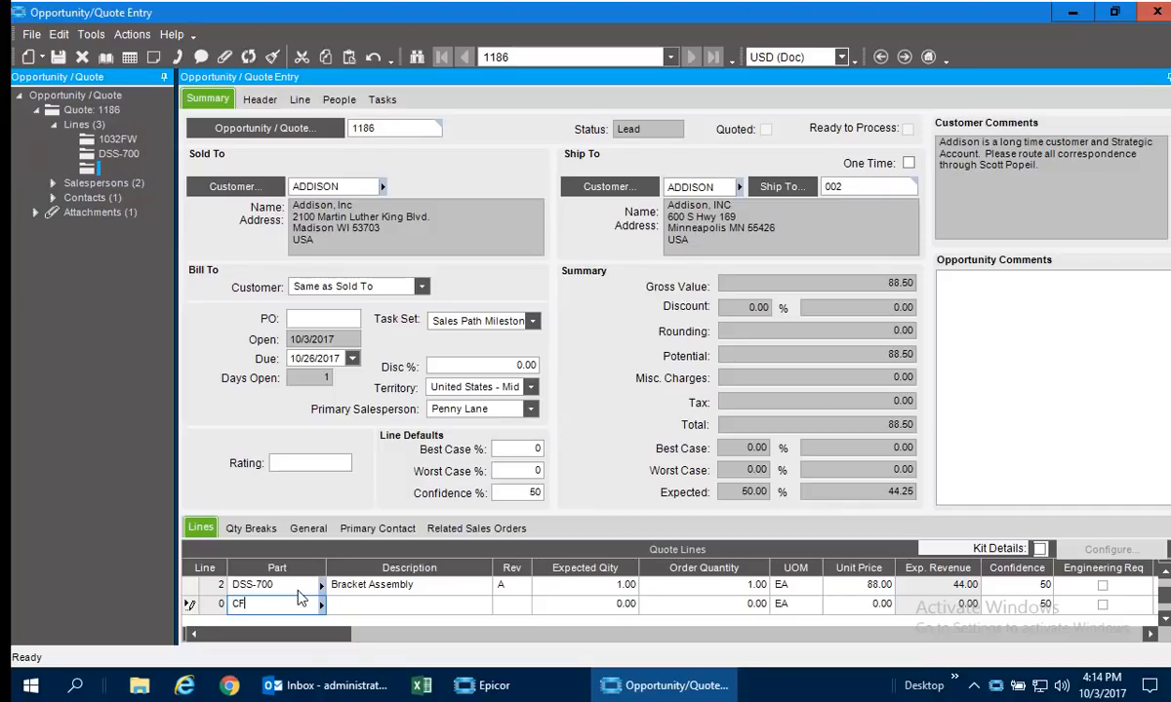
pyautogui.write('G-Beacon')
pyautogui.press('Tab')
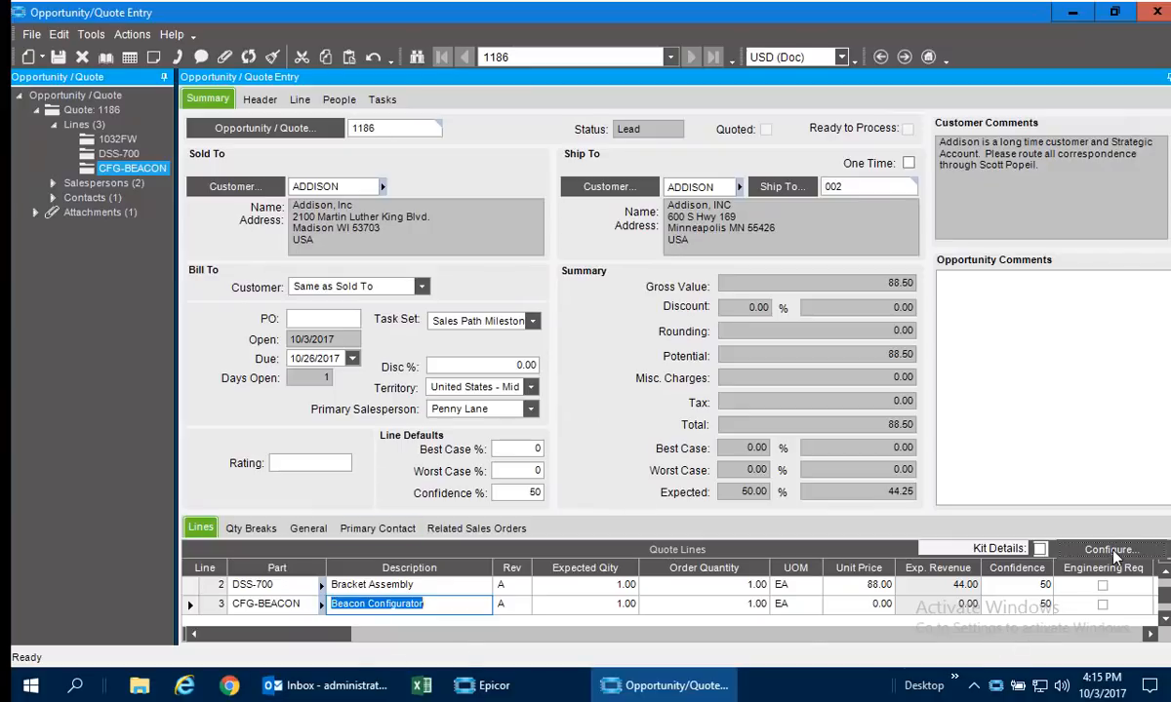
# Start configuring the CFG-BEACON line and choose Lens Red as the lens colour.
pyautogui.click(1074, 550)
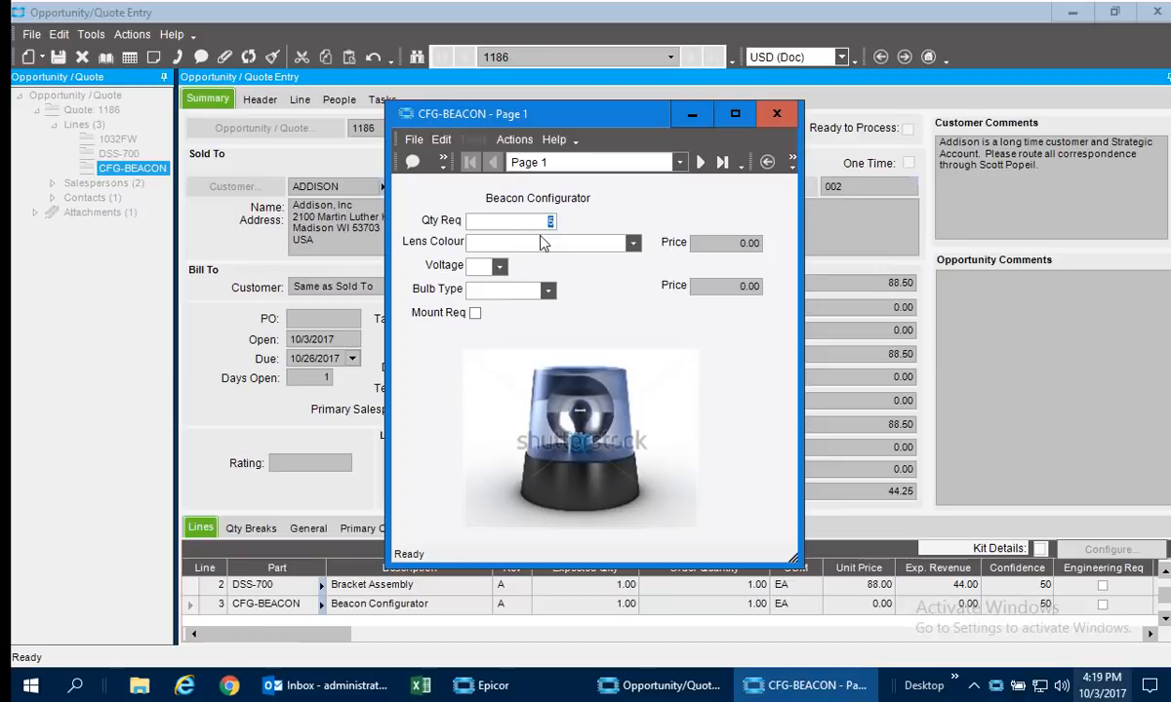
pyautogui.click(631, 243)
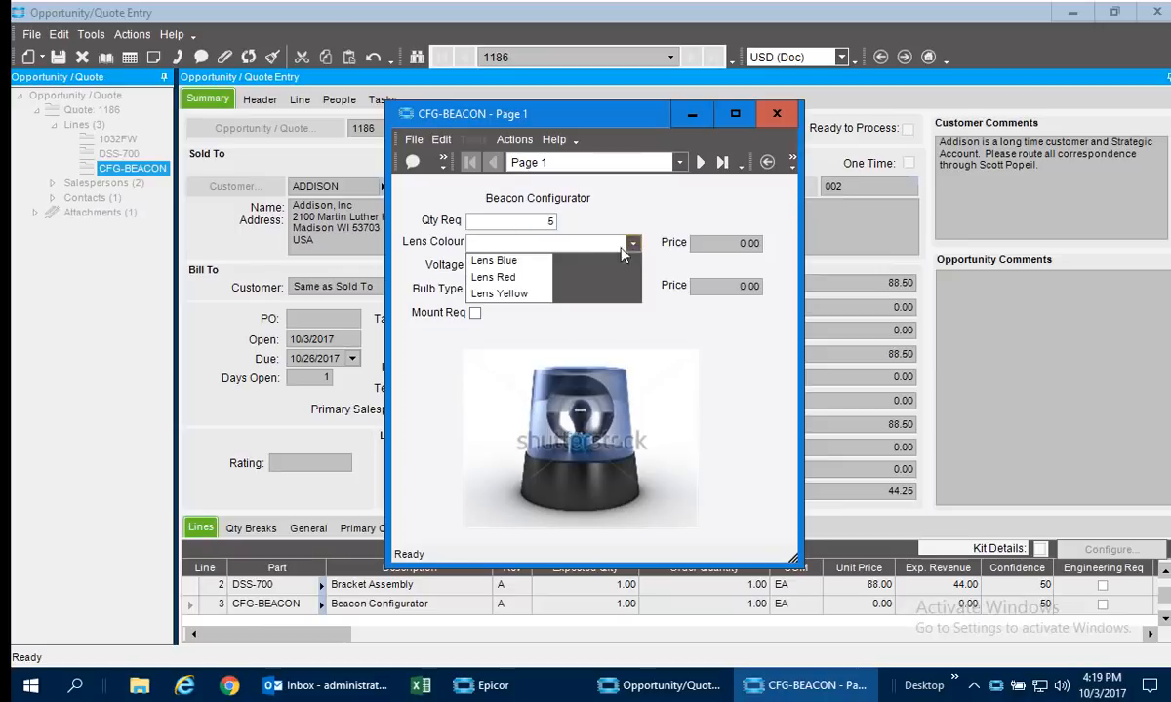
pyautogui.click(495, 279)
pyautogui.click(496, 281)
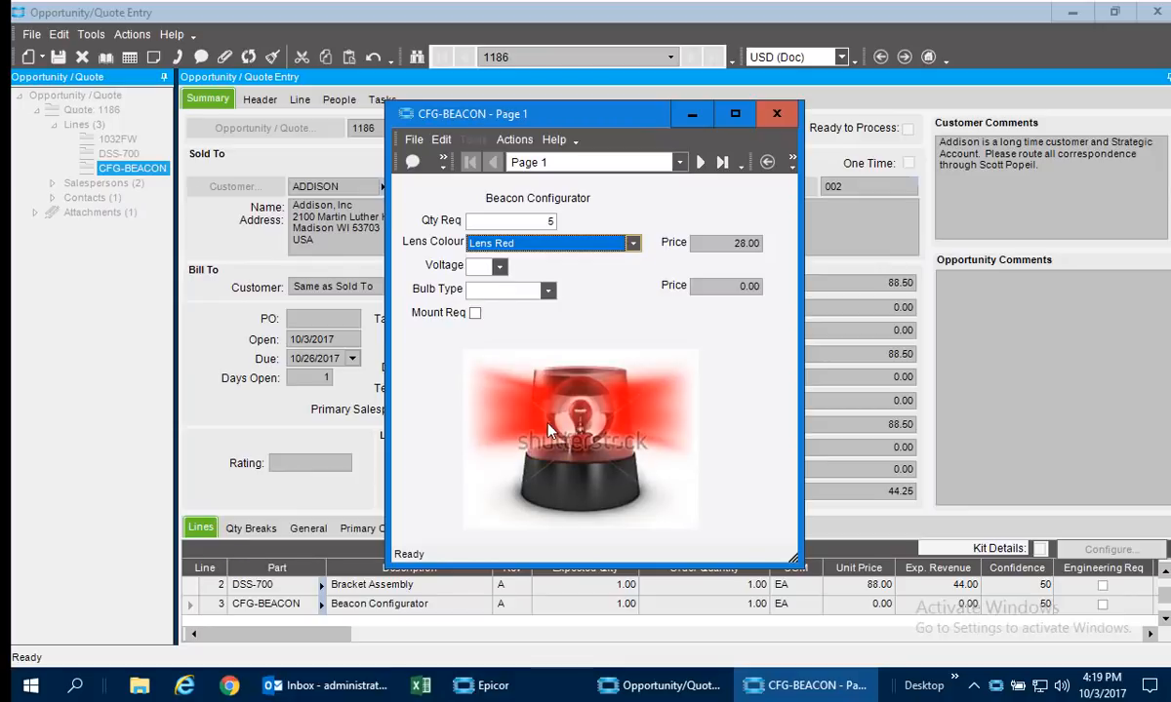
# Set the beacon's voltage to 12 and view the bulb types offered for it.
pyautogui.click(498, 266)
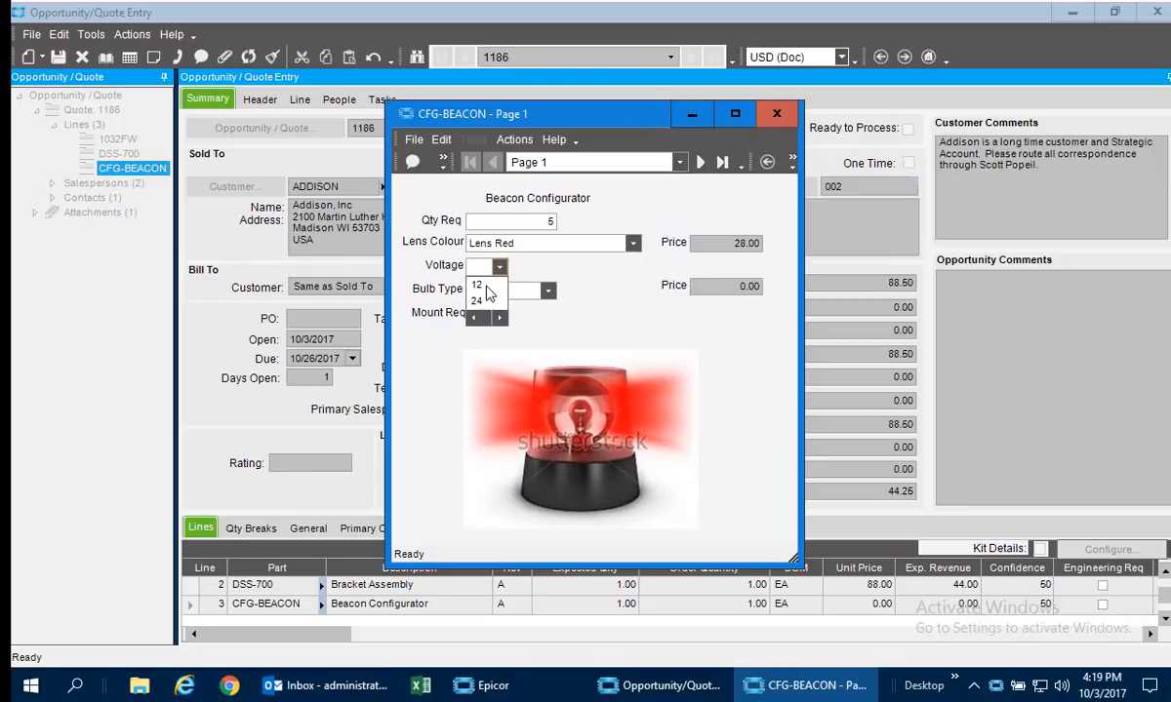
pyautogui.click(487, 286)
pyautogui.click(524, 296)
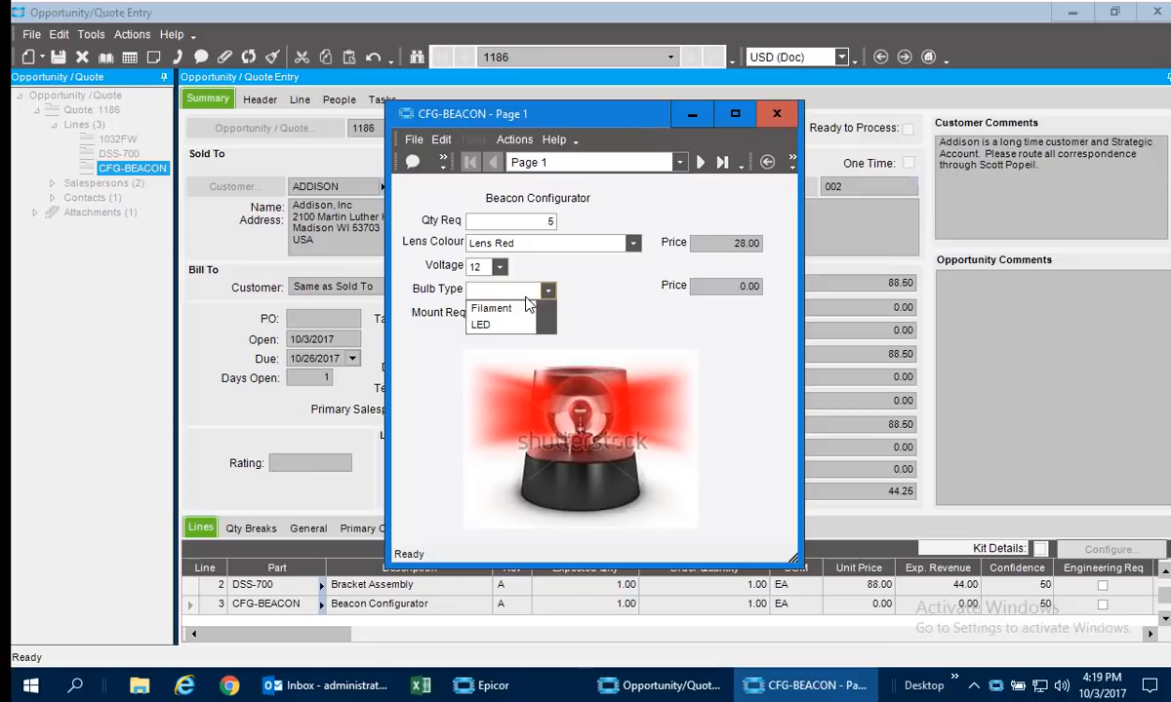
pyautogui.click(527, 307)
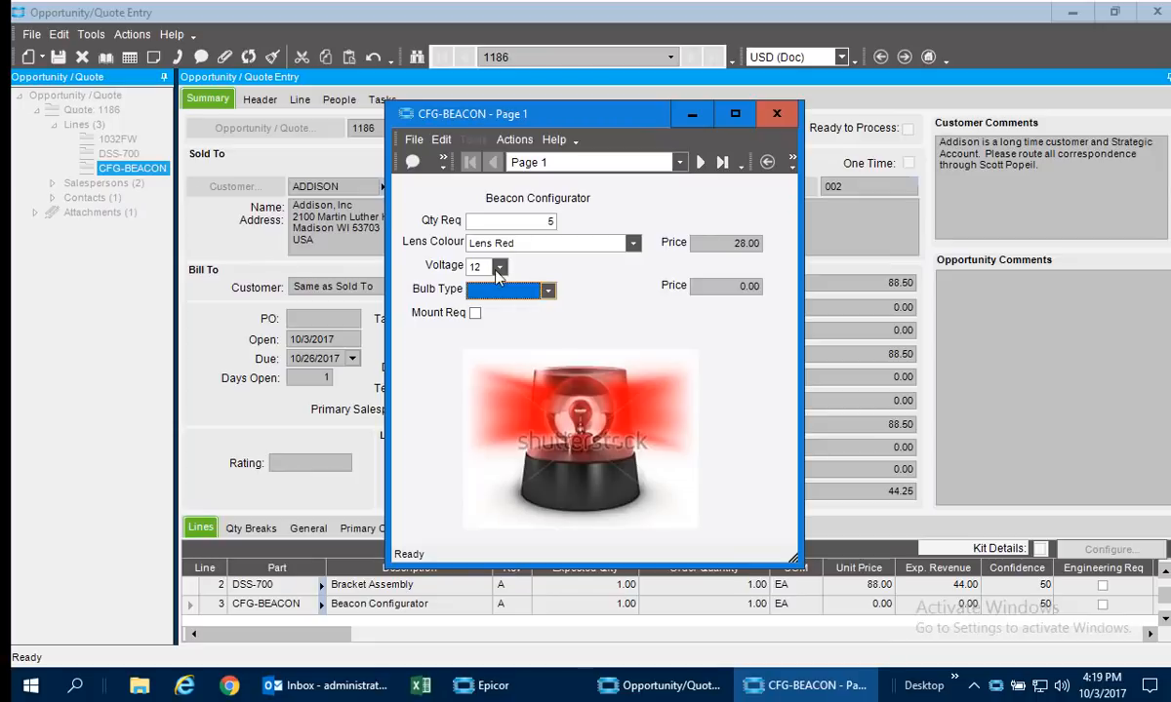
# Set the beacon's voltage to 24, require a mount and choose Mount, Magnet as the mounting.
pyautogui.click(499, 266)
pyautogui.click(488, 301)
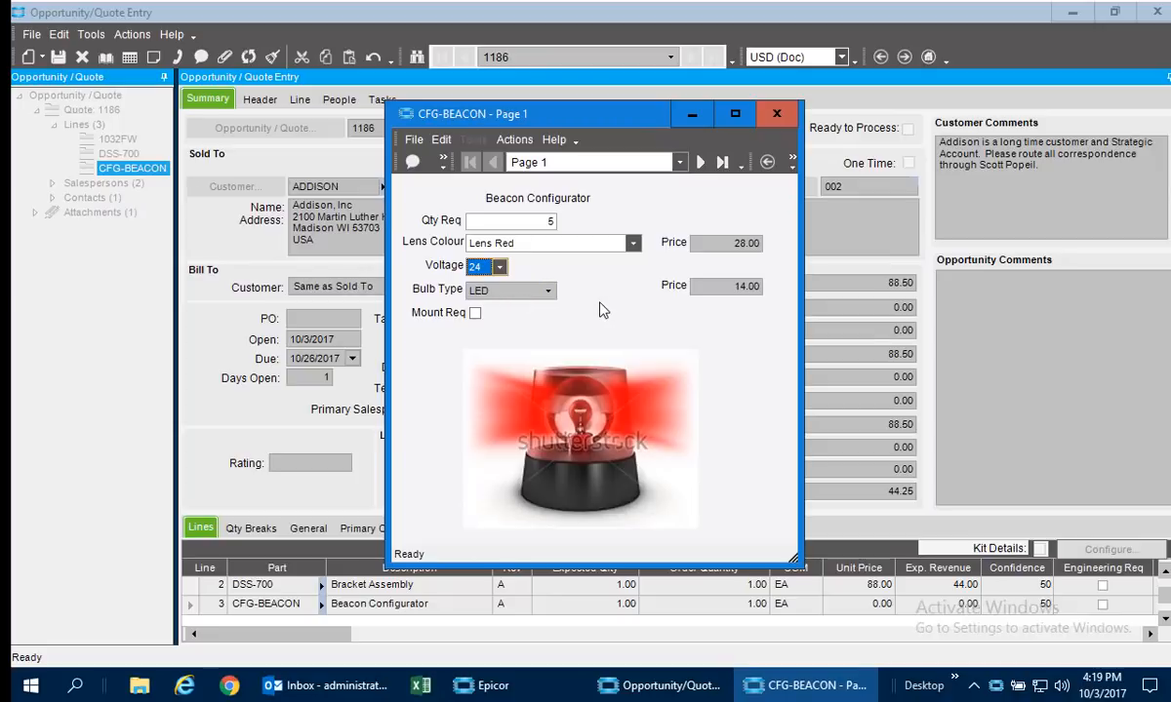
pyautogui.click(475, 312)
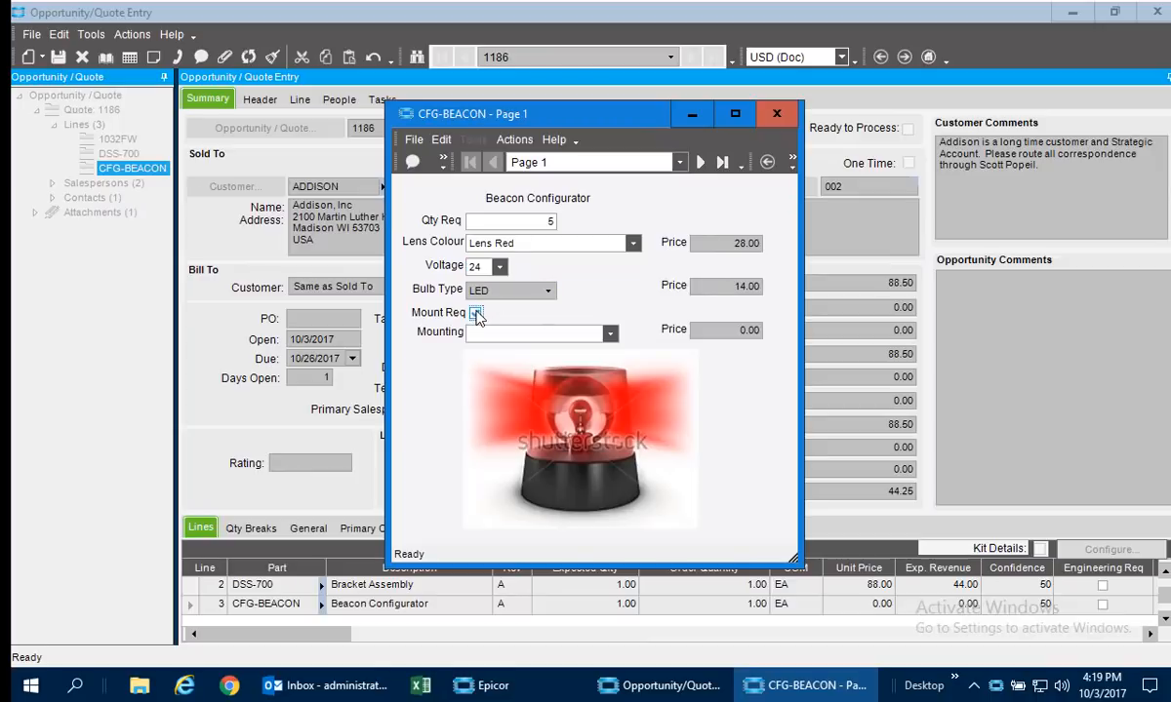
pyautogui.click(612, 336)
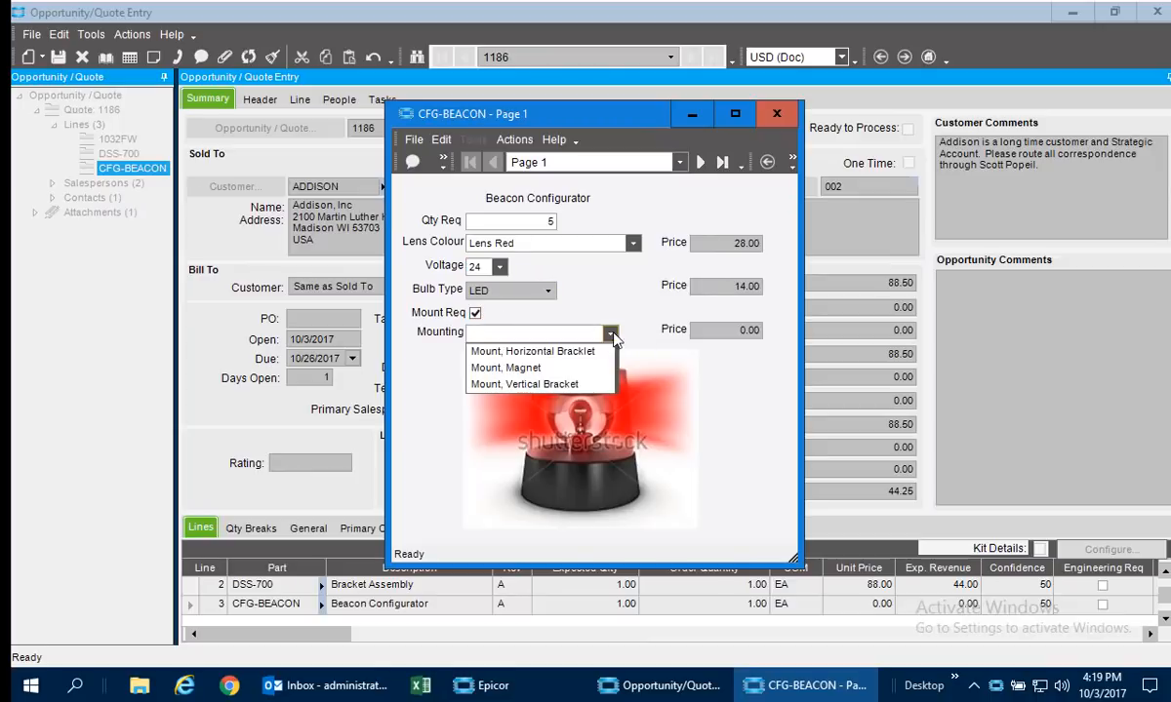
pyautogui.click(517, 364)
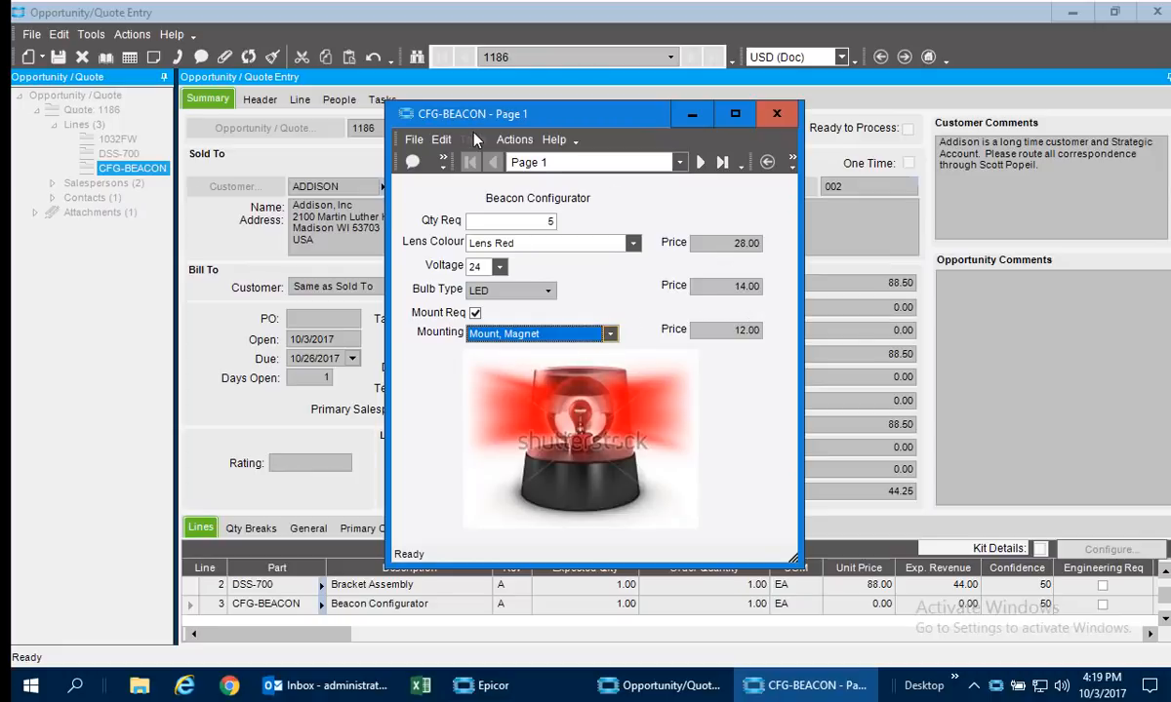
# Complete the beacon configuration with the manufacturing instructions "Make sure these are made well", and widen the Part column of the quote lines.
pyautogui.click(701, 163)
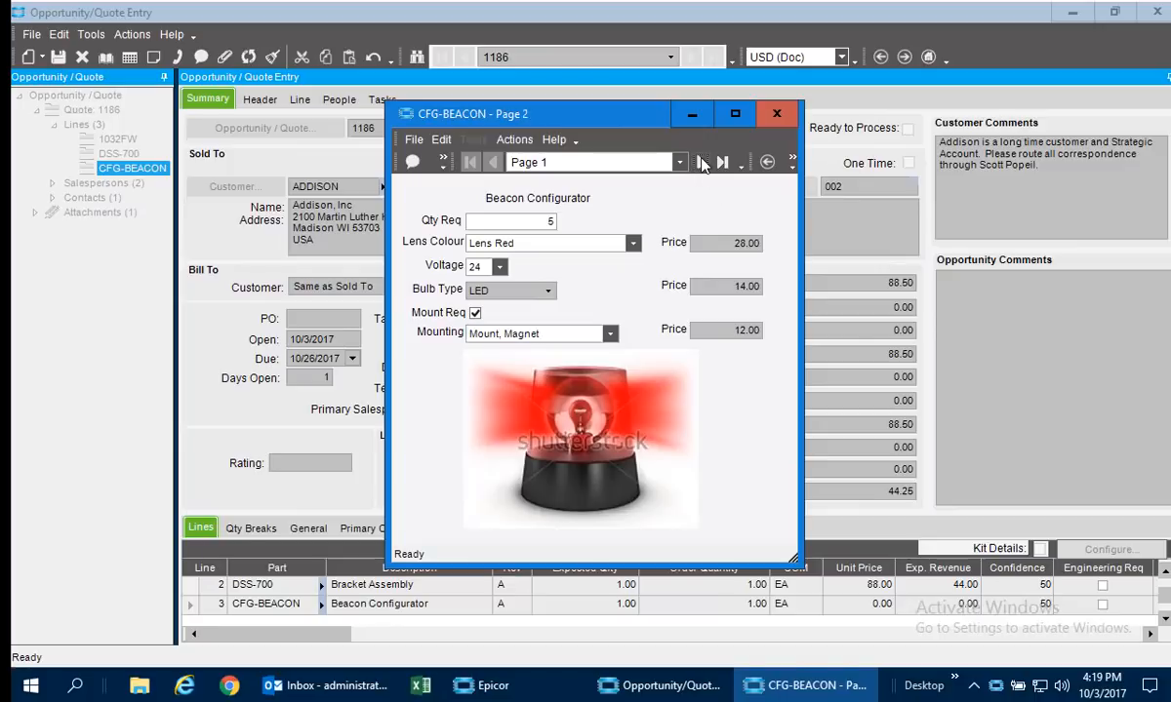
pyautogui.click(517, 230)
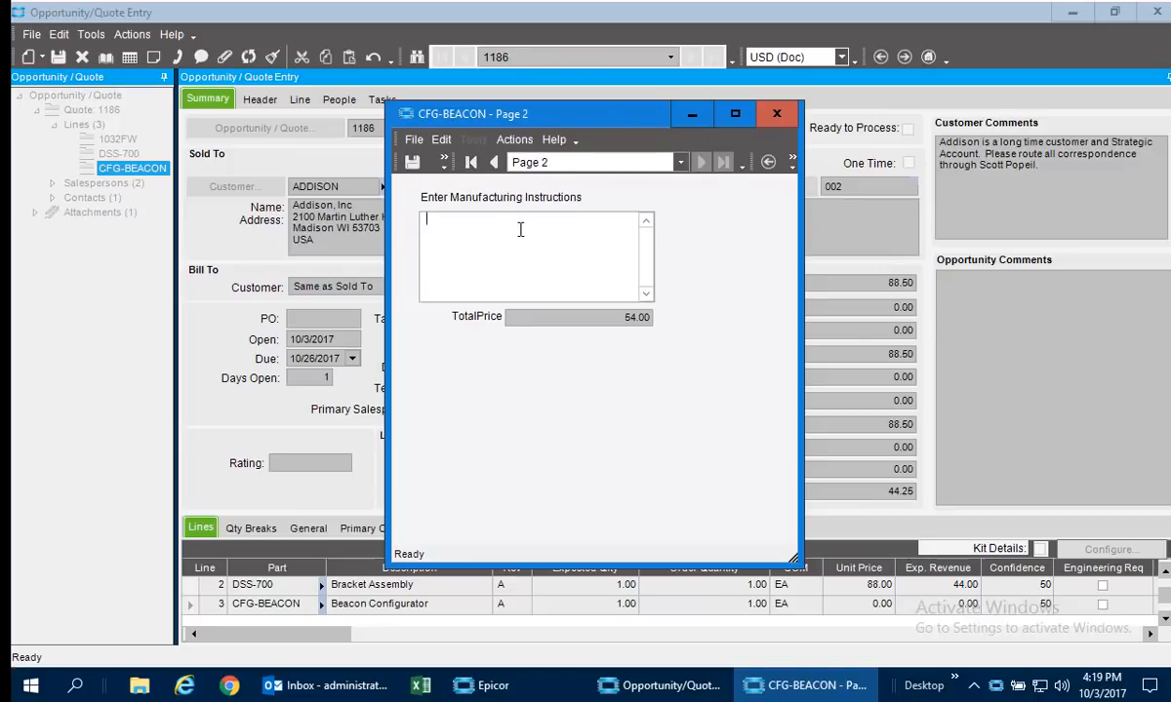
pyautogui.write('Make sure these are made well')
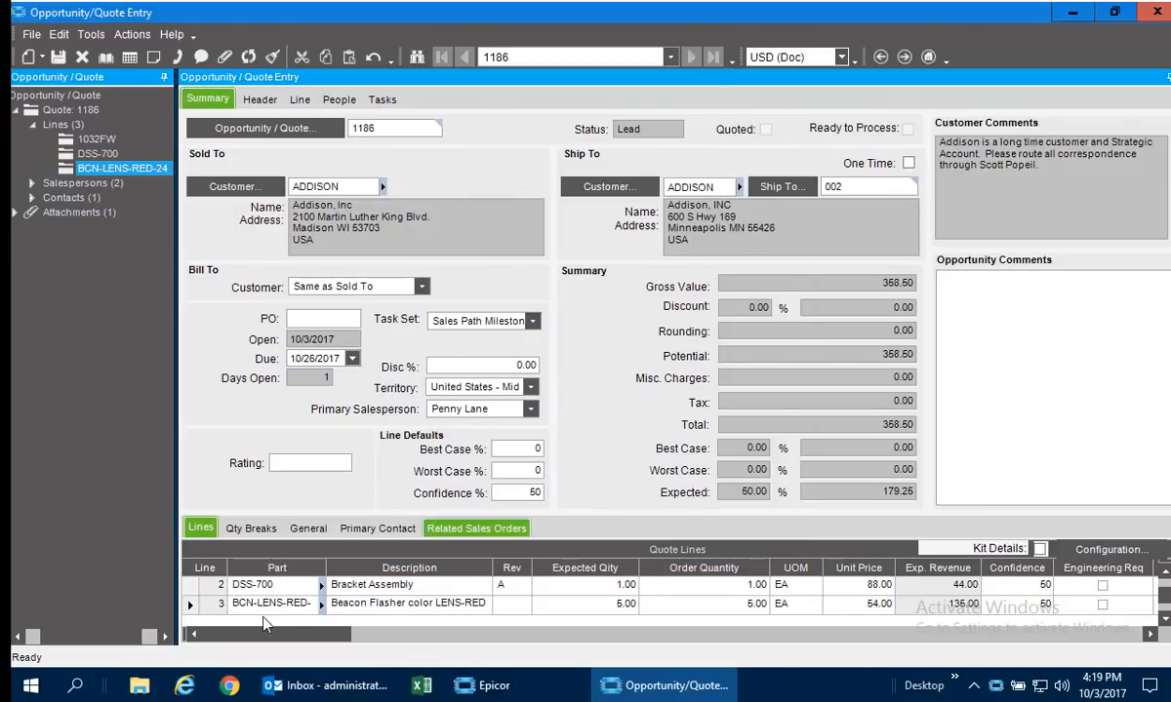
pyautogui.moveTo(325, 571); pyautogui.dragTo(374, 566)
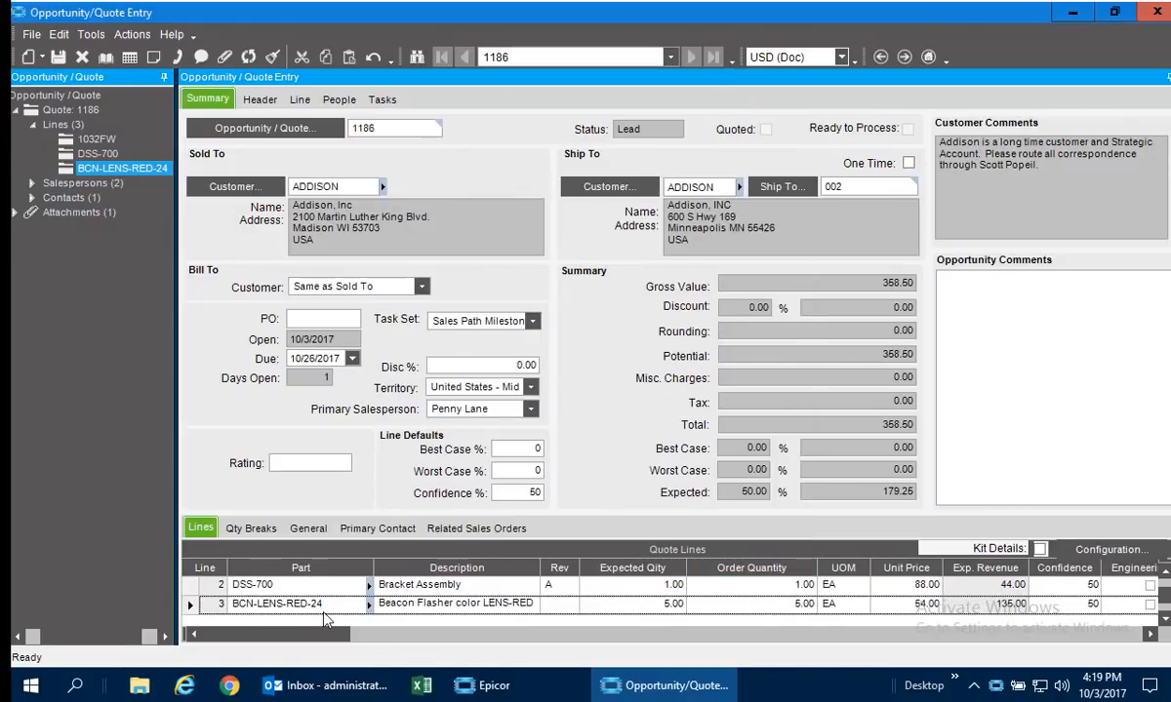
# Get the BCN-LENS-RED-24 assembly's details from CFG-BEACON revision A without reconfiguring, and expand its operations and materials.
pyautogui.click(297, 99)
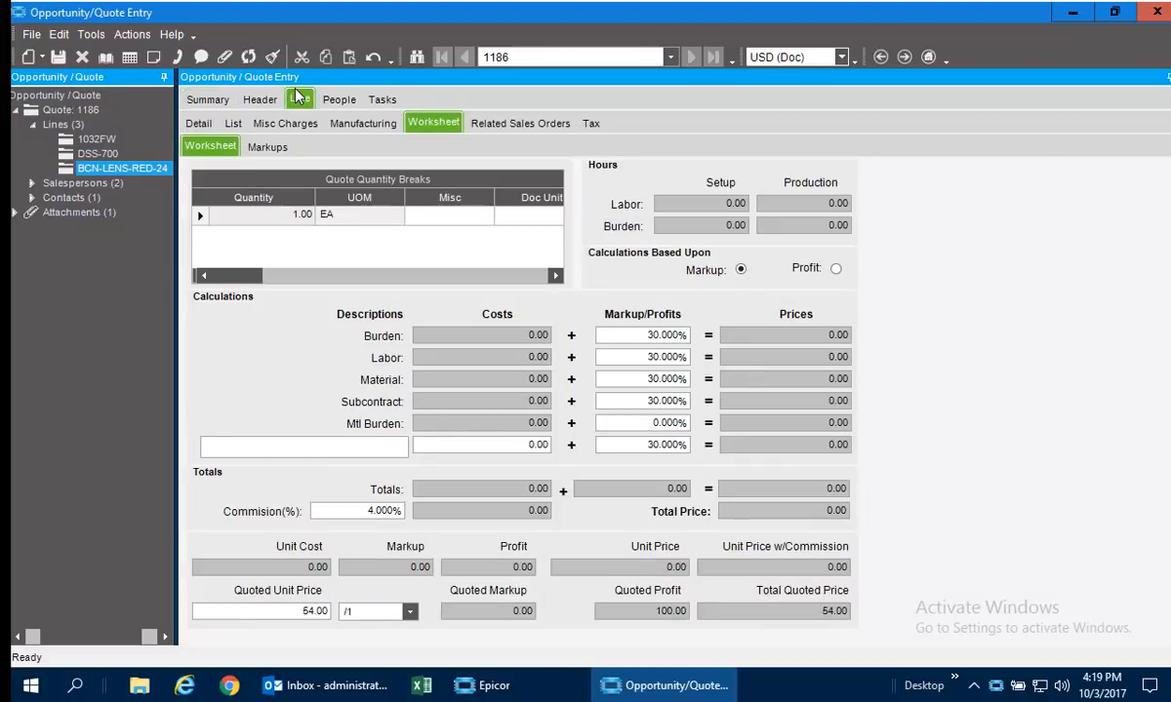
pyautogui.click(347, 124)
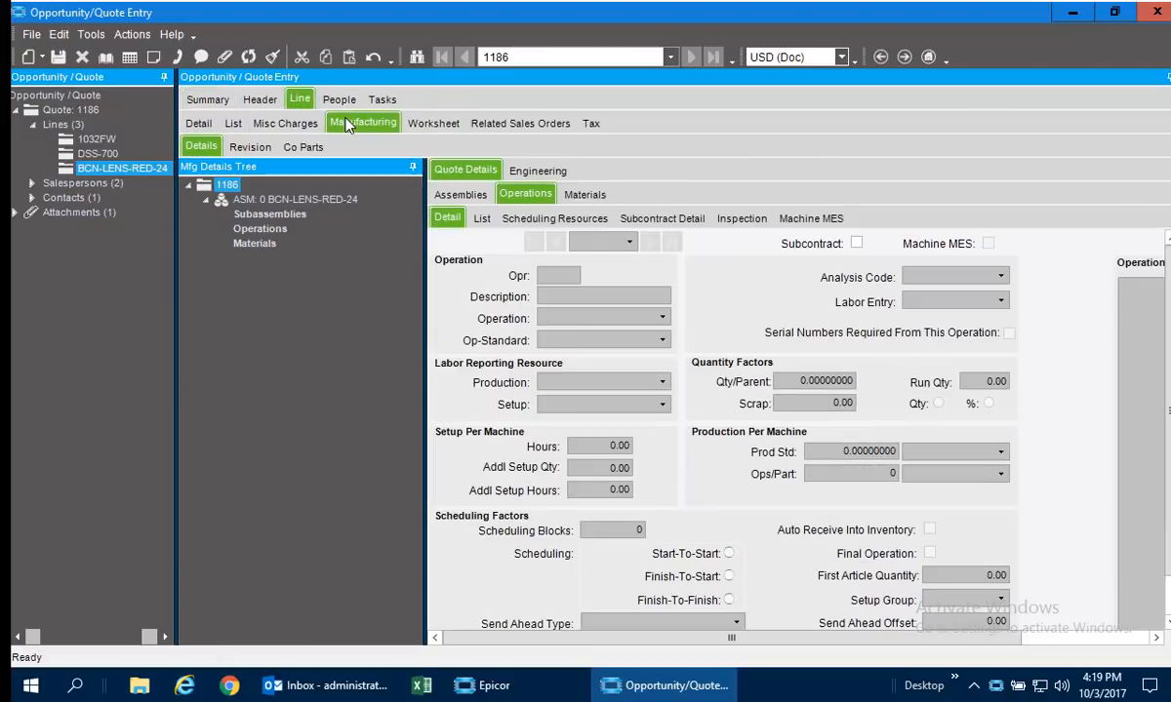
pyautogui.rightClick(306, 200)
pyautogui.click(379, 261)
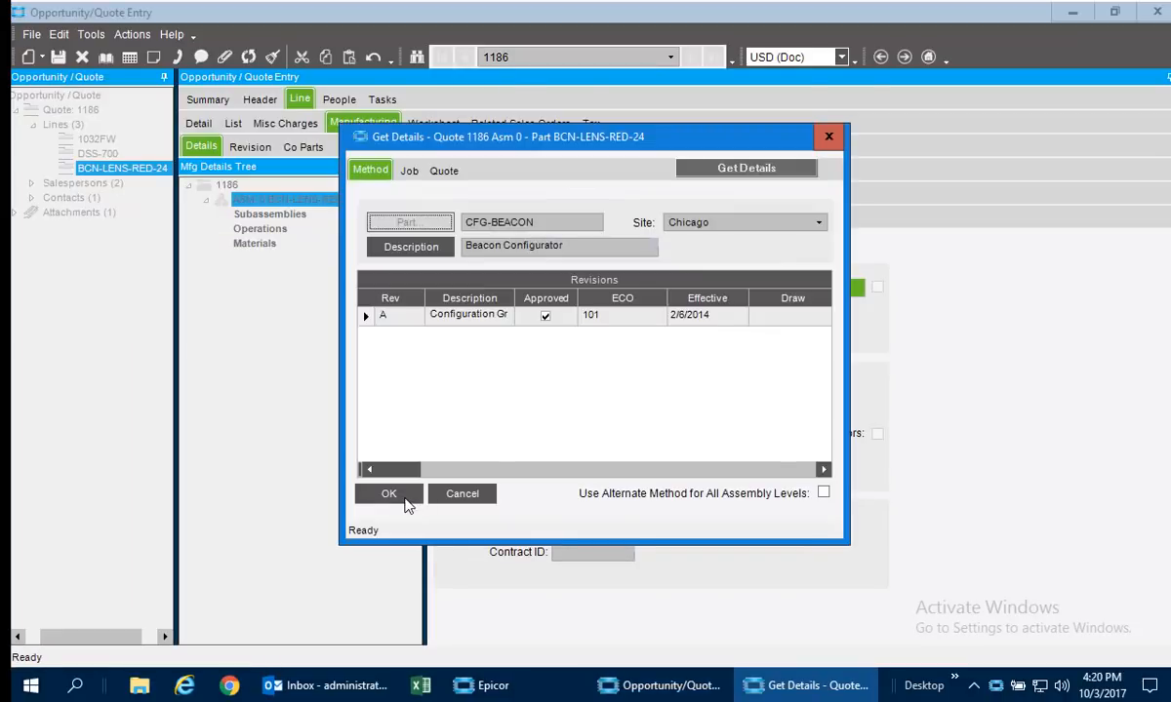
pyautogui.click(396, 493)
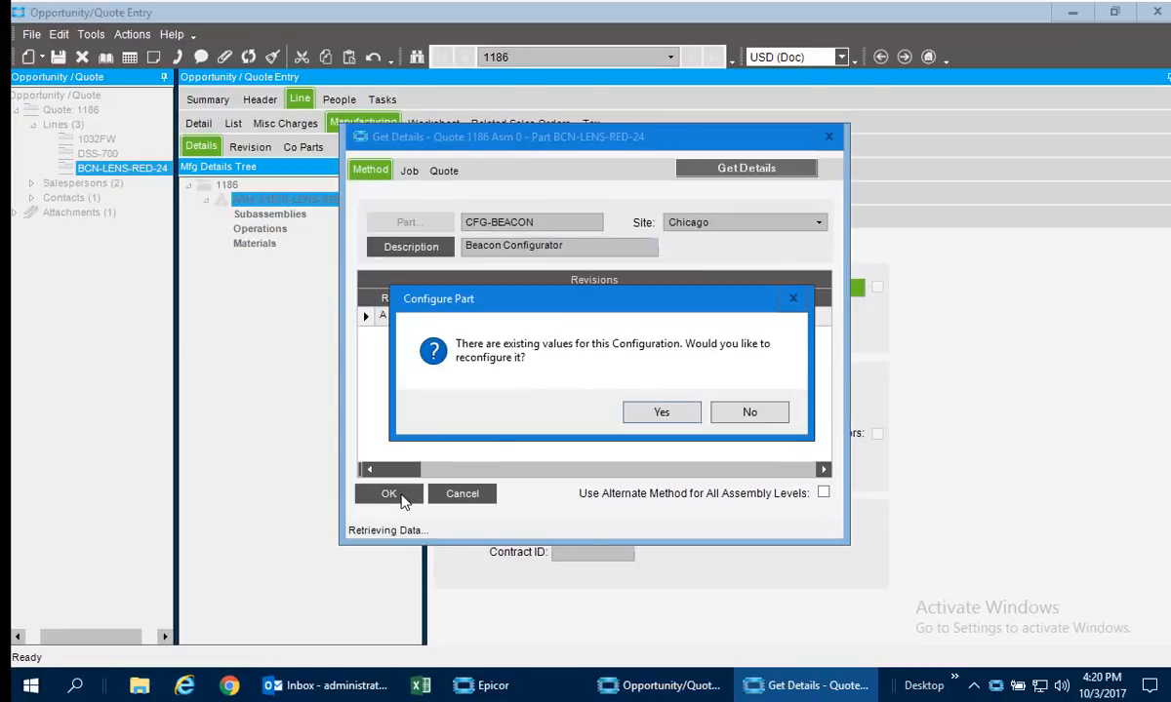
pyautogui.click(766, 416)
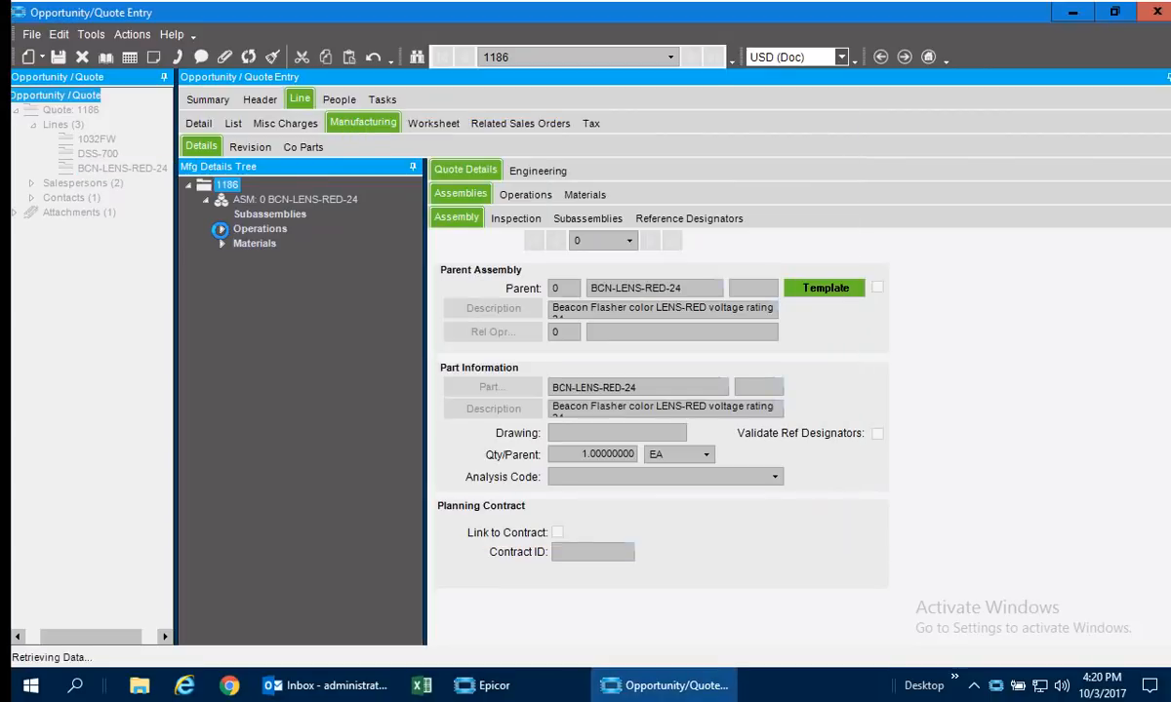
pyautogui.click(223, 229)
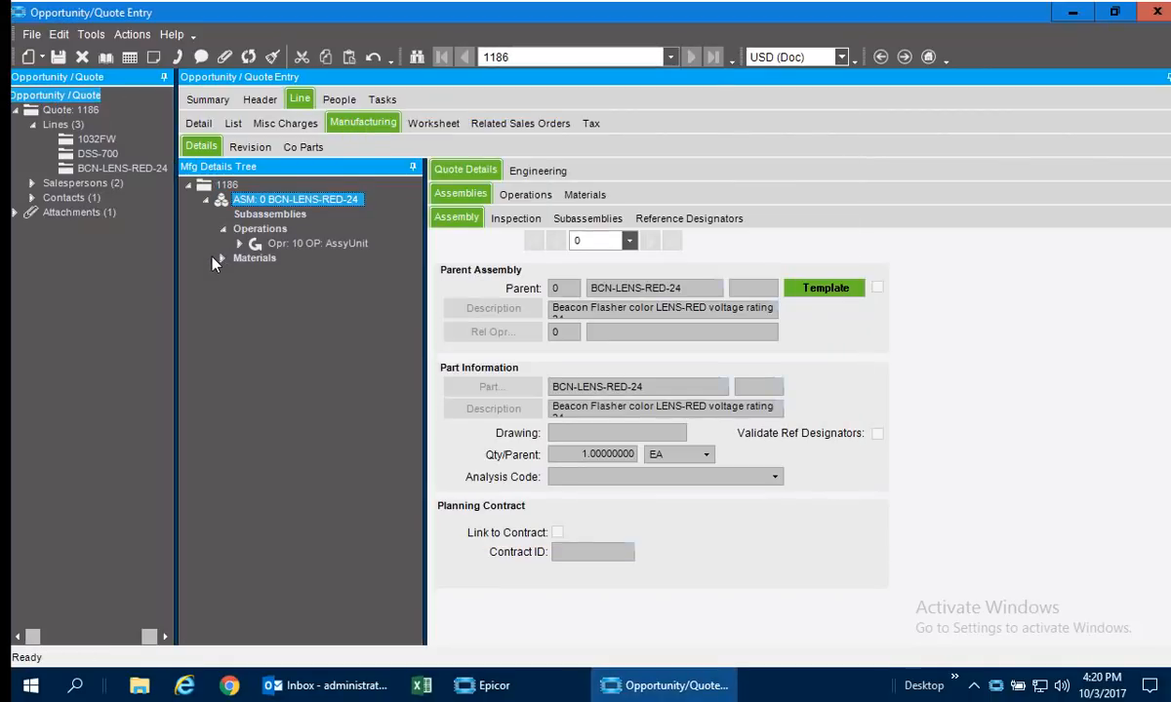
pyautogui.click(221, 258)
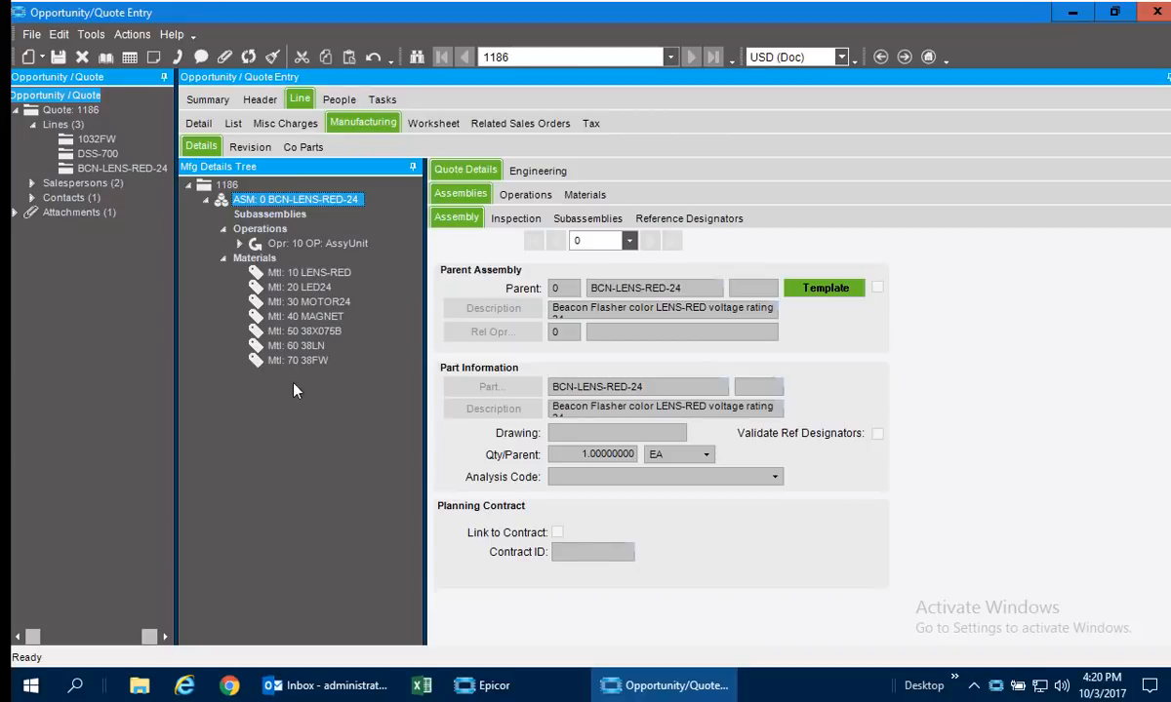
# Add a new quote line for part Spring with the description "Addison's Spring".
pyautogui.click(204, 101)
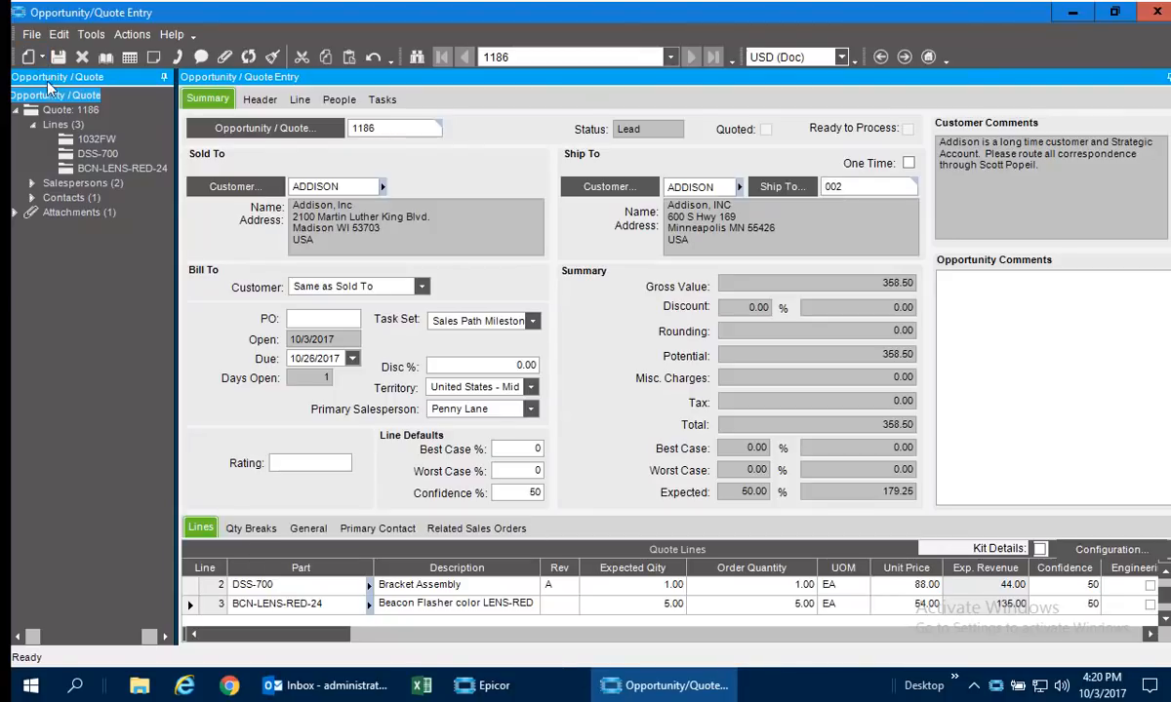
pyautogui.click(41, 57)
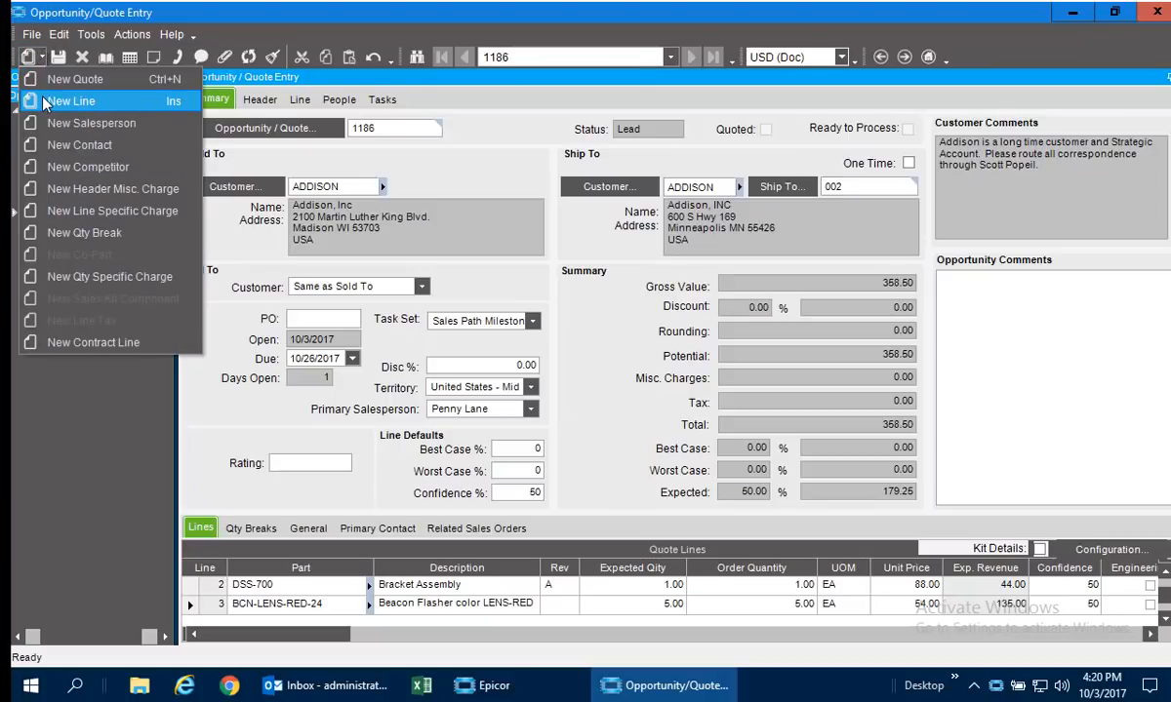
pyautogui.click(68, 102)
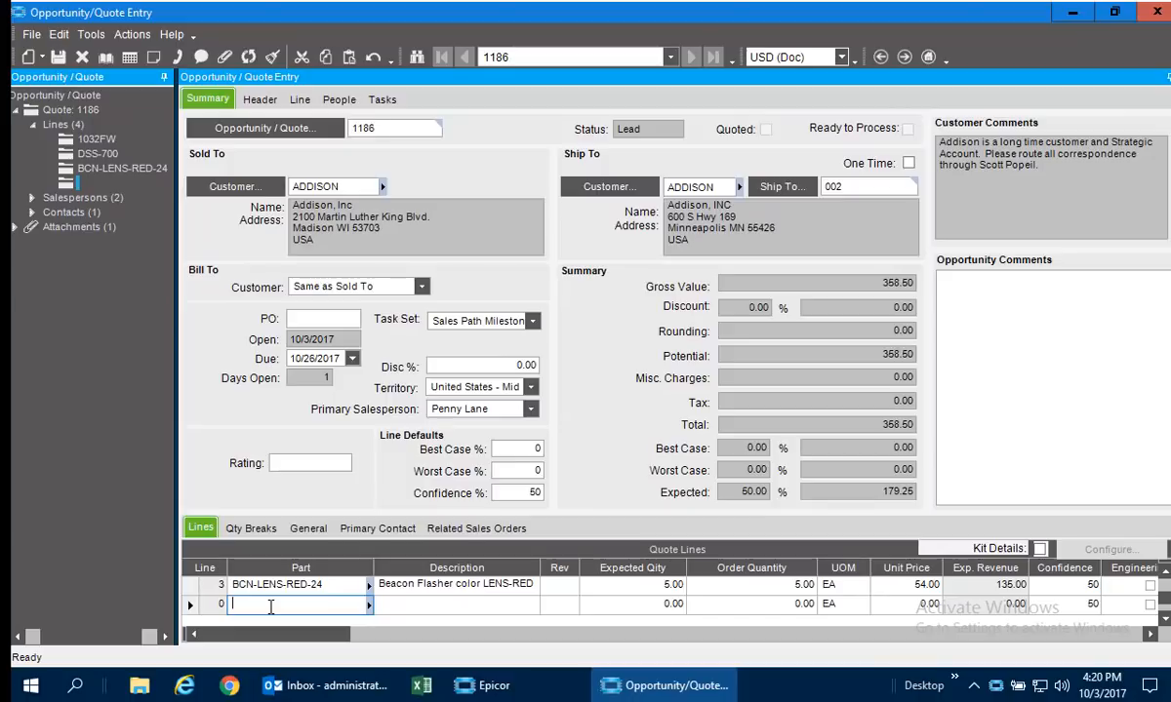
pyautogui.write('Spring')
pyautogui.press('Tab')
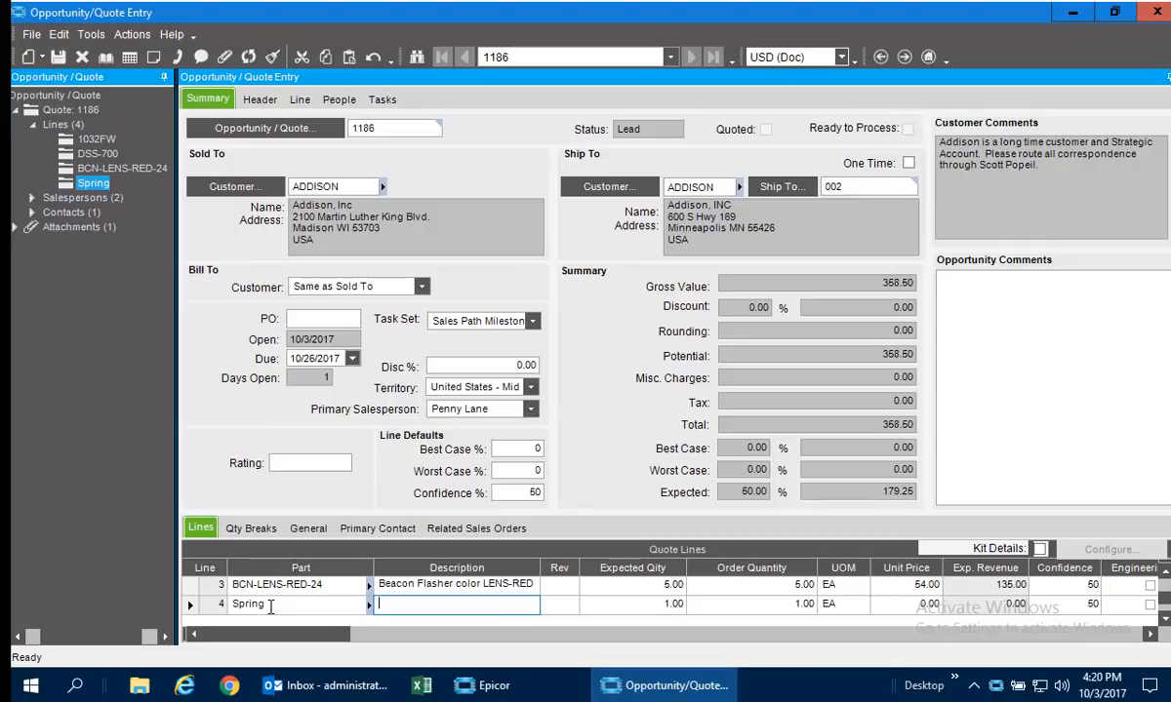
pyautogui.write("Addison's Spring")
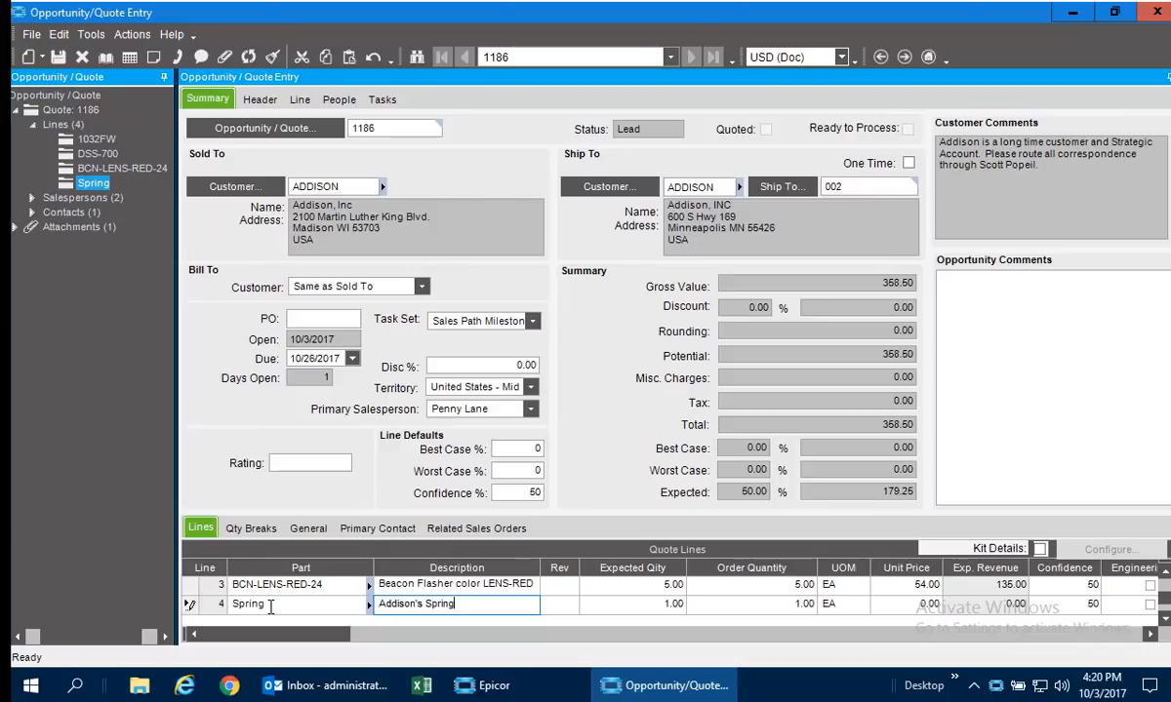
pyautogui.press('Tab')
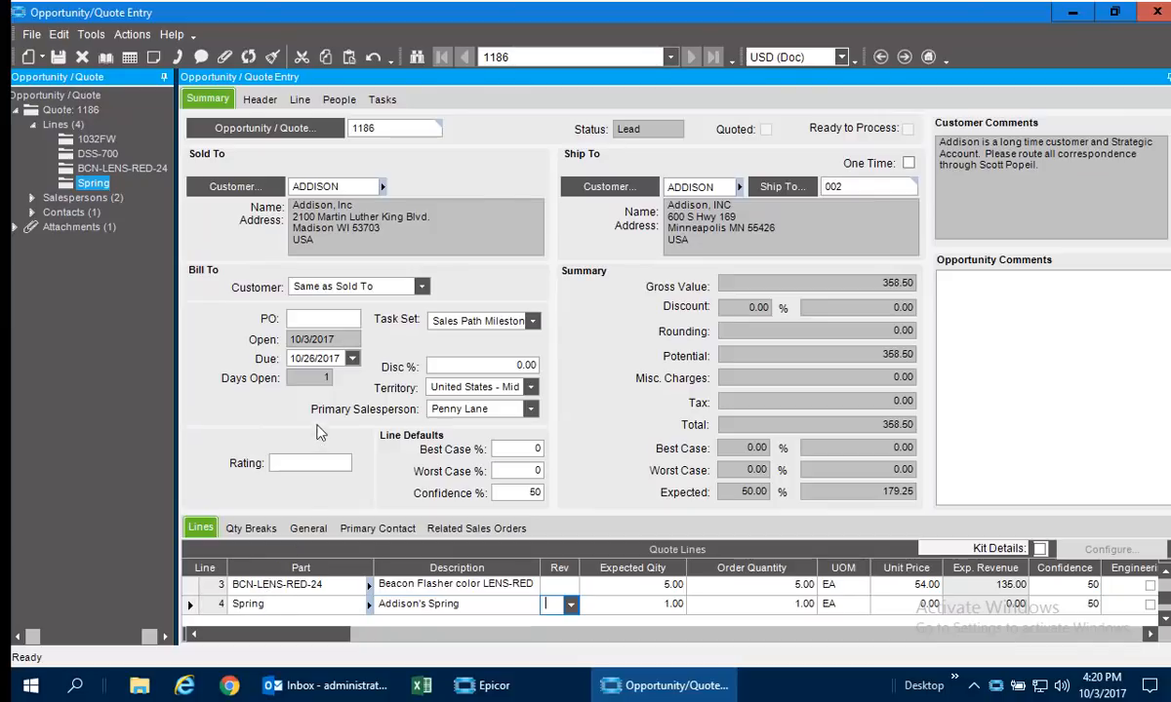
# Find the bend operation in the Operation Master and add BEND to the Spring assembly's operations.
pyautogui.click(300, 101)
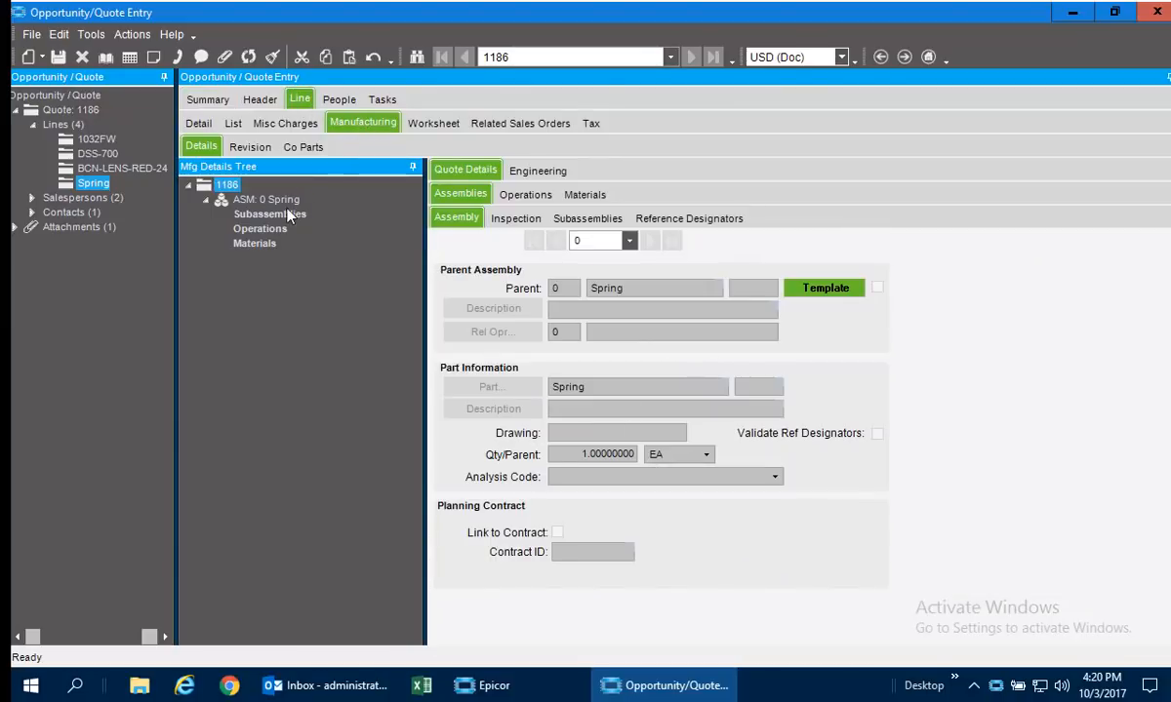
pyautogui.click(525, 195)
pyautogui.click(536, 171)
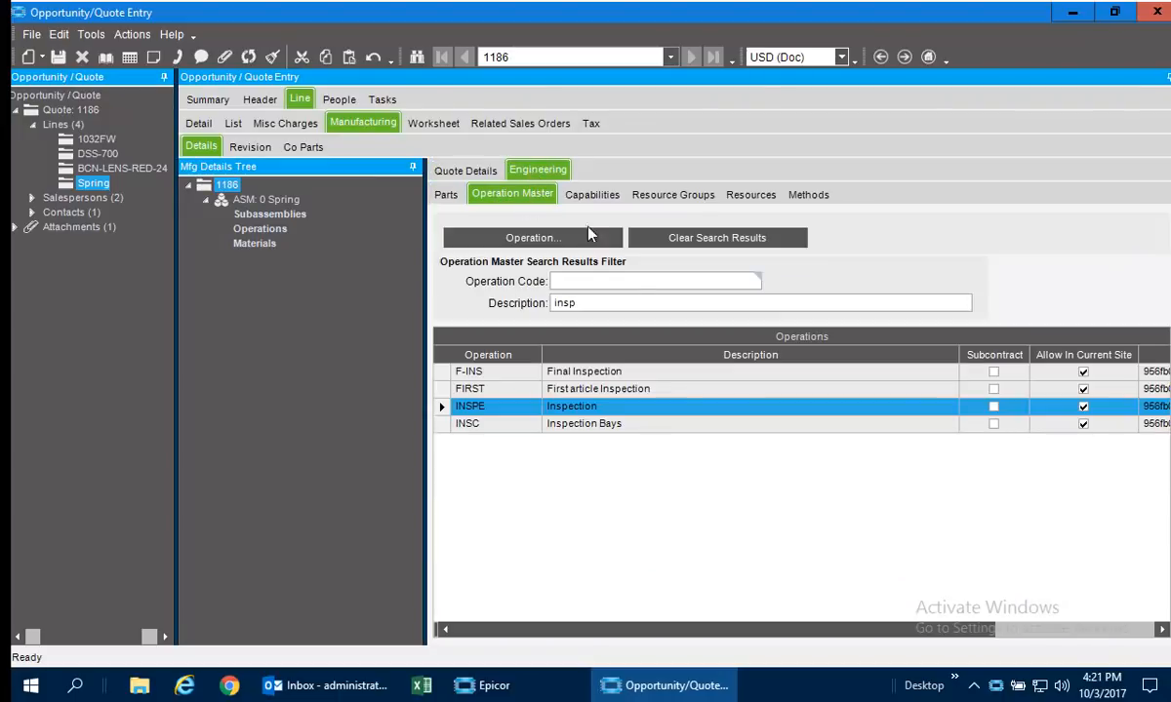
pyautogui.click(596, 301)
pyautogui.write('bend')
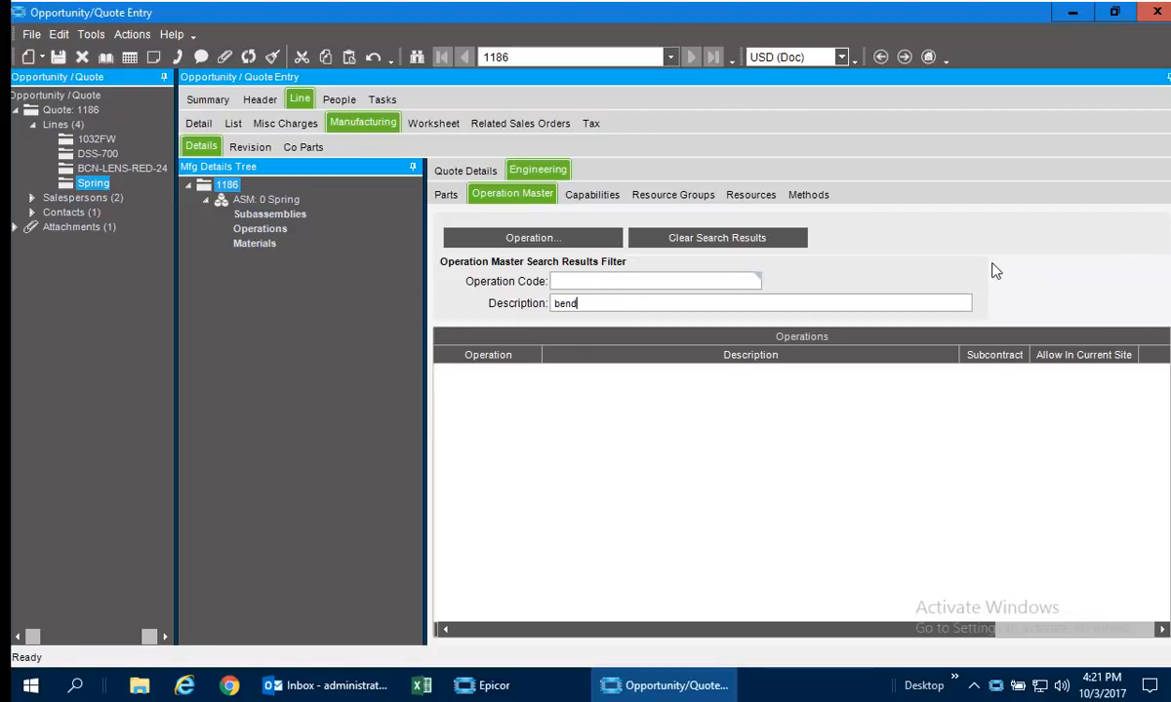
pyautogui.moveTo(476, 377); pyautogui.dragTo(264, 237)
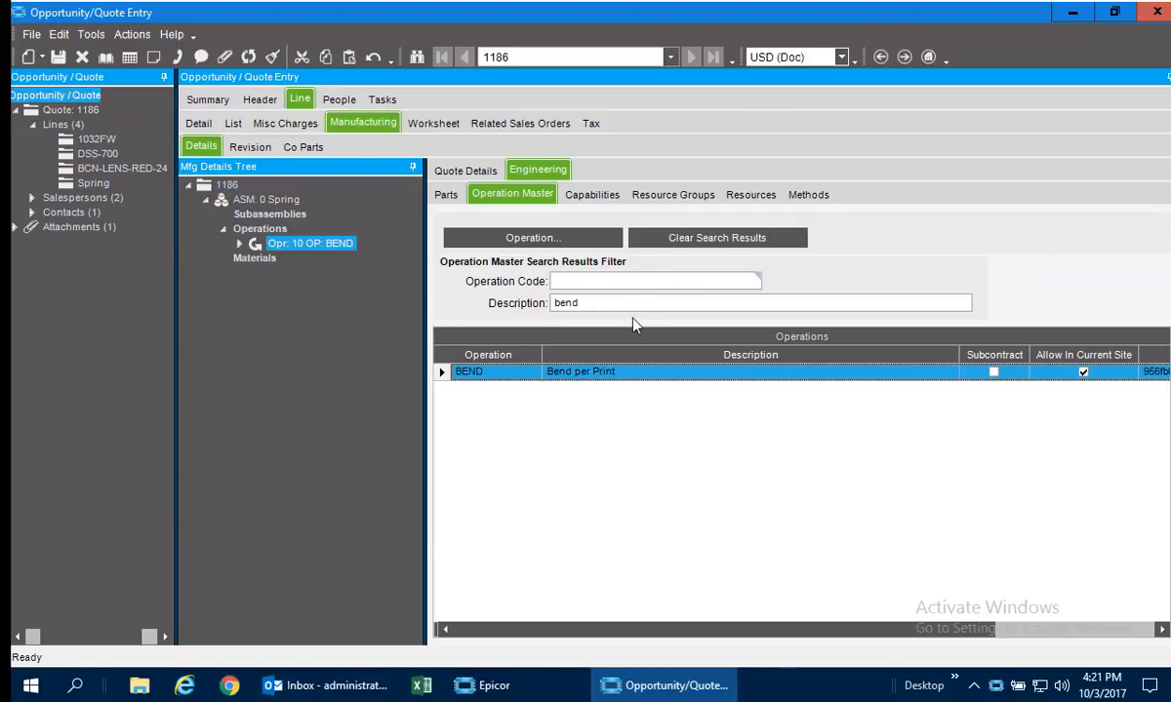
# Filter the operation descriptions by "laser" and add the Laser operation to the Spring assembly.
pyautogui.moveTo(577, 303); pyautogui.dragTo(444, 291)
pyautogui.press('BackSpace')
pyautogui.write('laser')
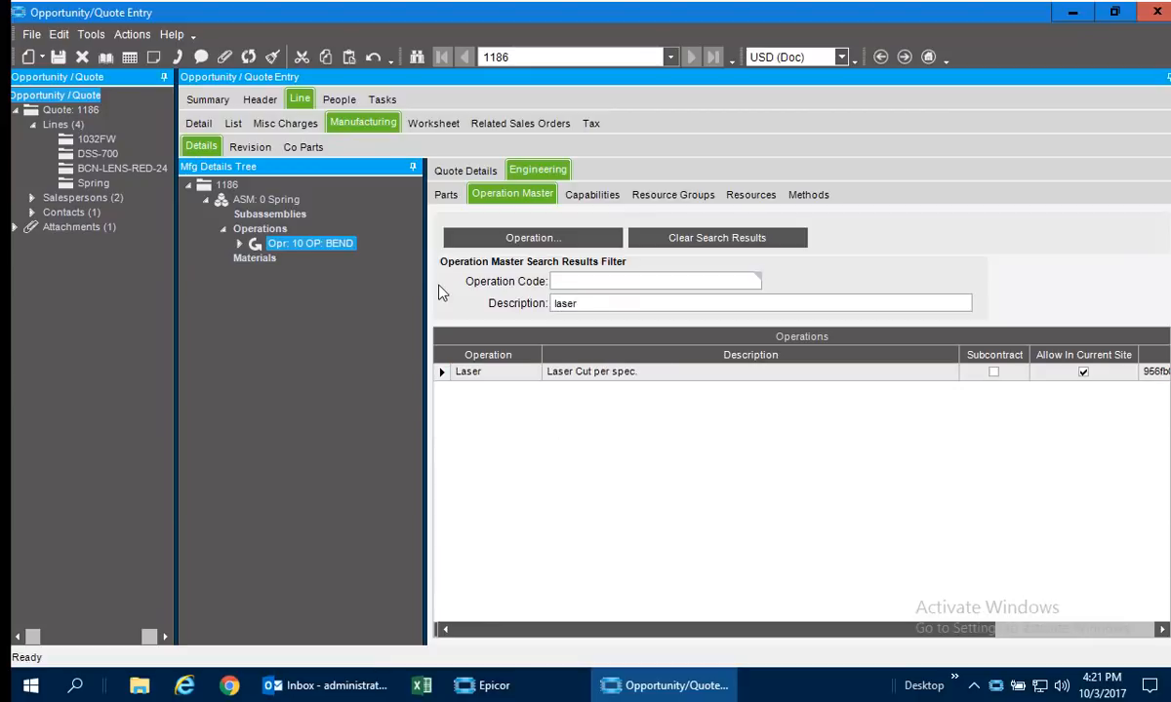
pyautogui.moveTo(468, 372); pyautogui.dragTo(256, 226)
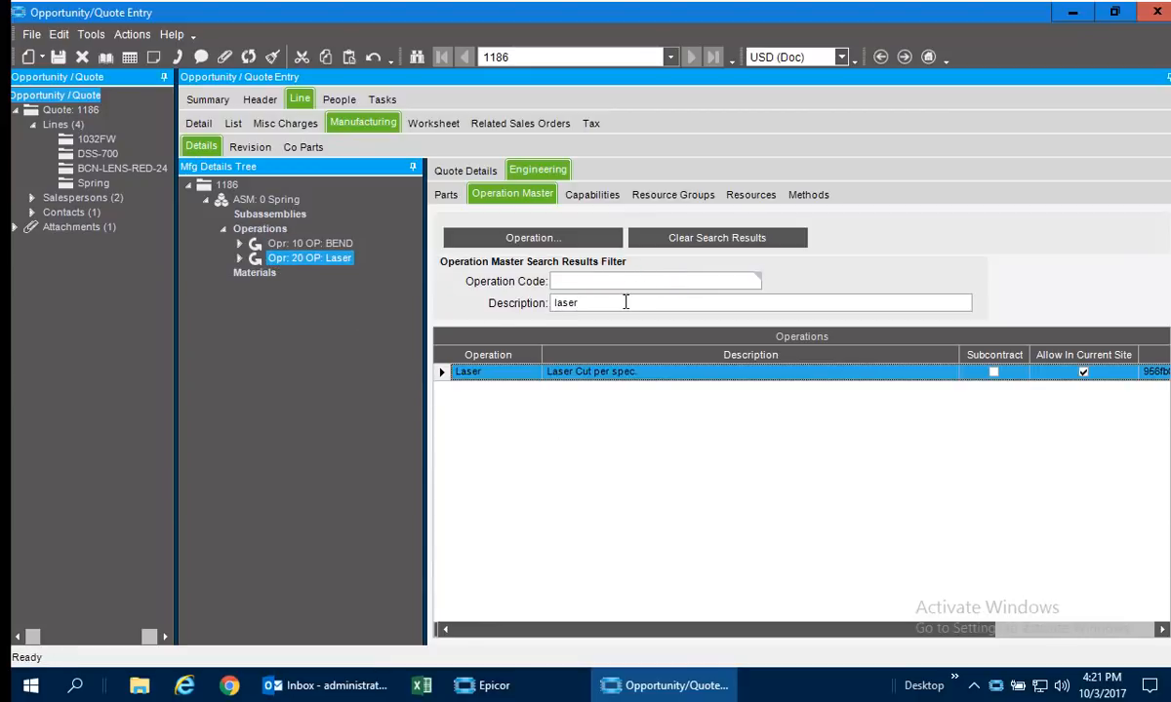
# Filter the operation descriptions by "insp" and add the final inspection operation F-INS to the Spring assembly.
pyautogui.moveTo(619, 304); pyautogui.dragTo(301, 327)
pyautogui.write('ins')
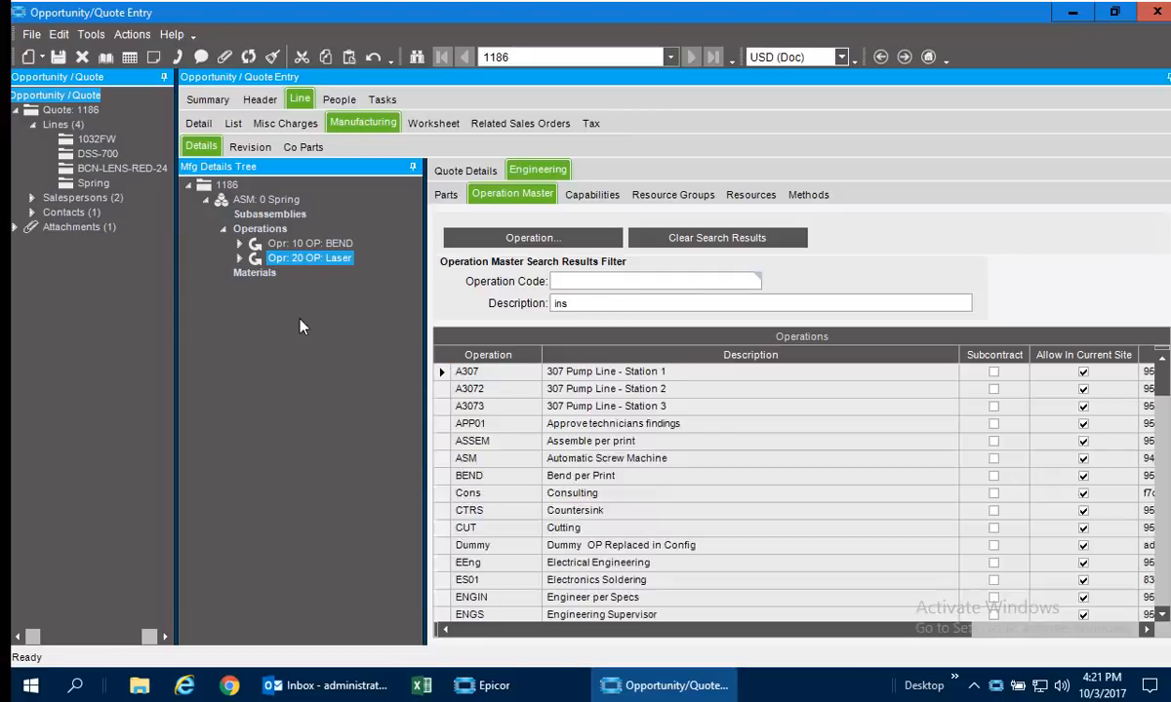
pyautogui.write('p')
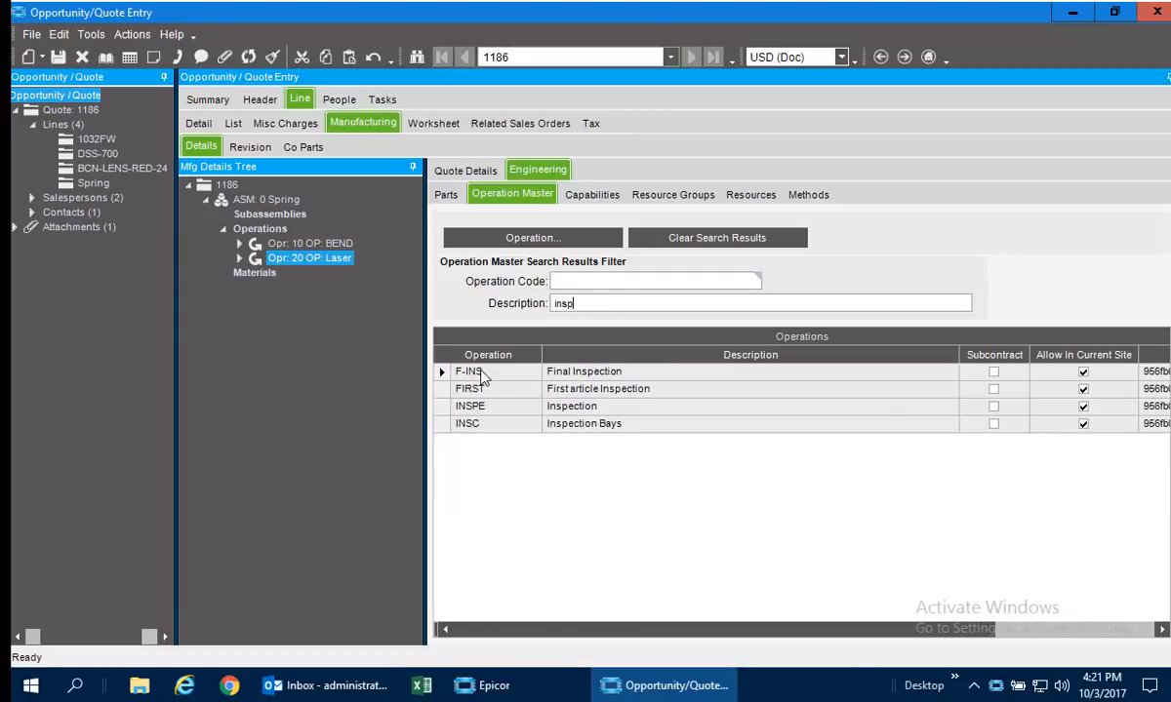
pyautogui.moveTo(480, 377); pyautogui.dragTo(254, 234)
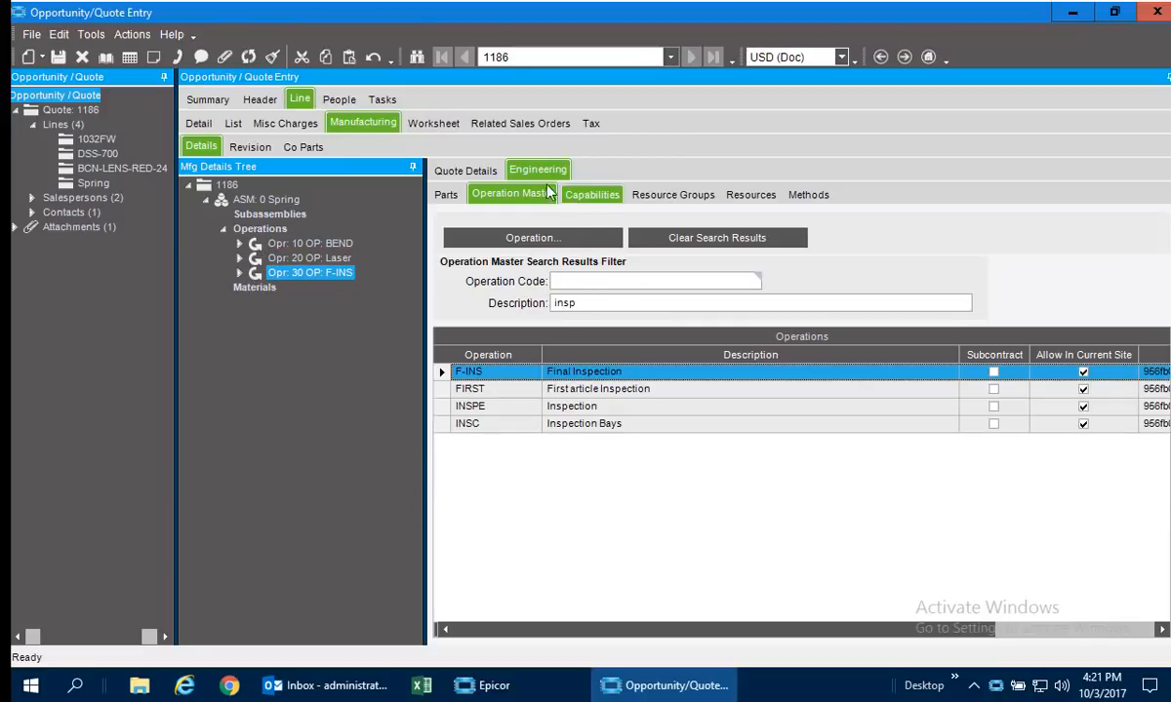
# Filter the part descriptions by "sht" and add sheet SS-048 as a material on the Spring assembly's BEND operation.
pyautogui.click(449, 195)
pyautogui.moveTo(605, 316); pyautogui.dragTo(342, 309)
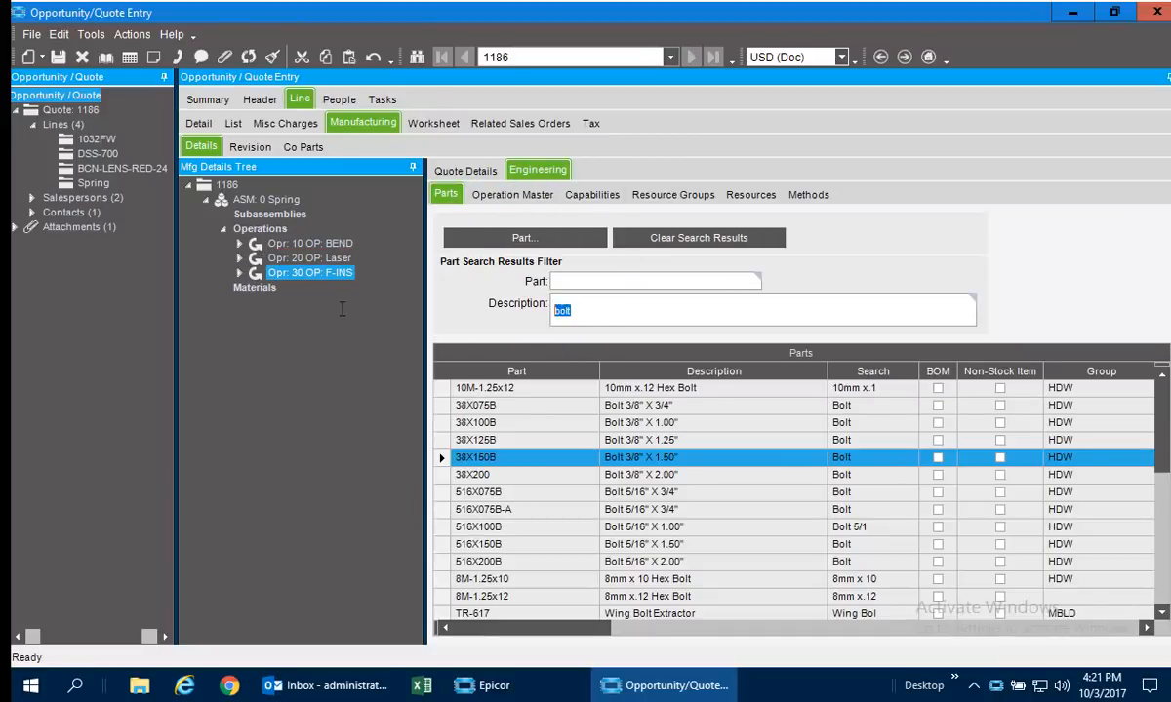
pyautogui.write('sht')
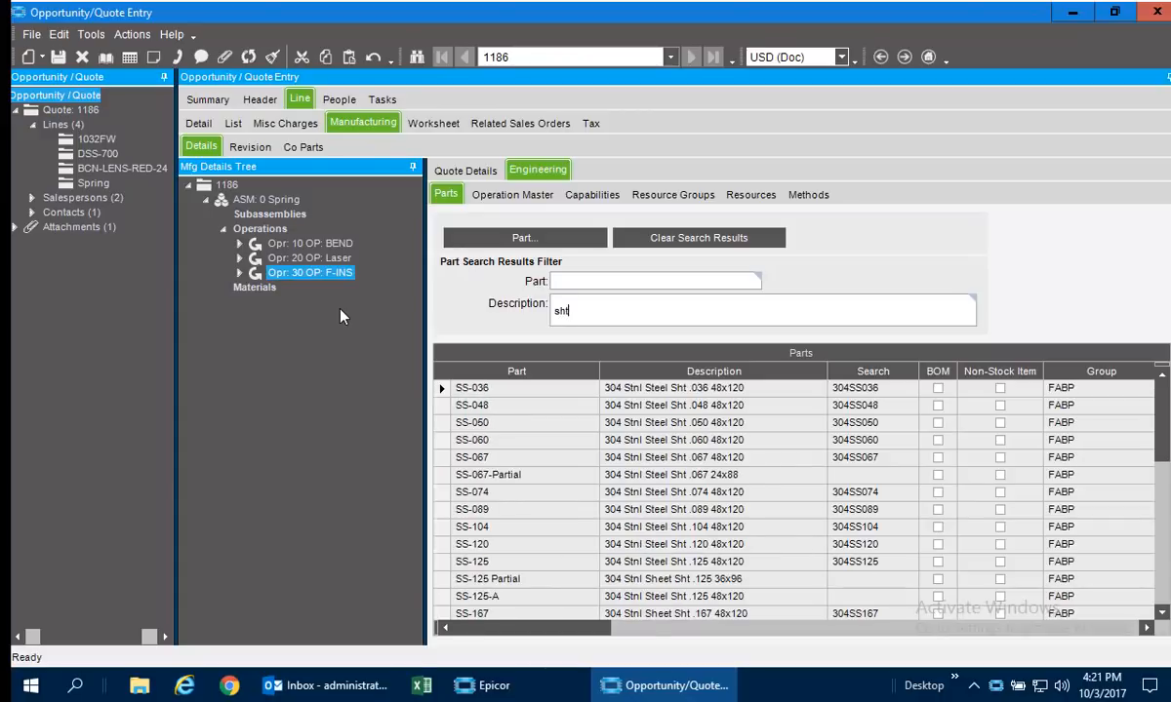
pyautogui.moveTo(470, 405); pyautogui.dragTo(289, 248)
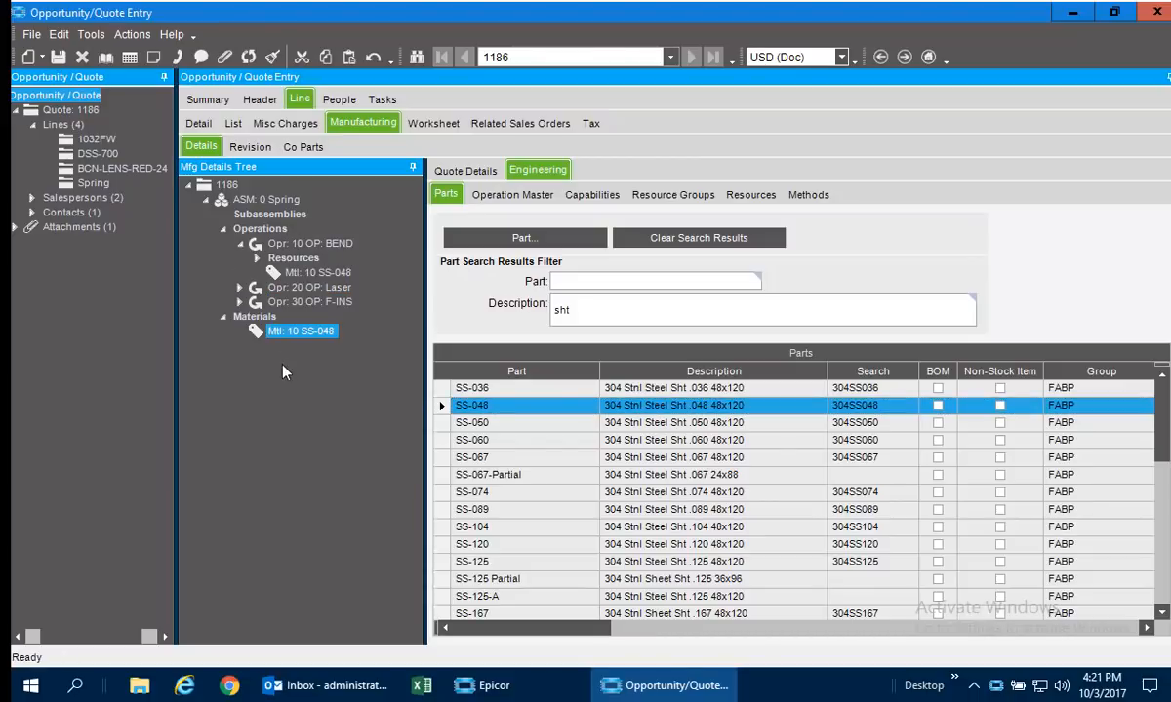
# Generate a PDF print preview of the quote form using the Standard - SSRS report style.
pyautogui.click(208, 100)
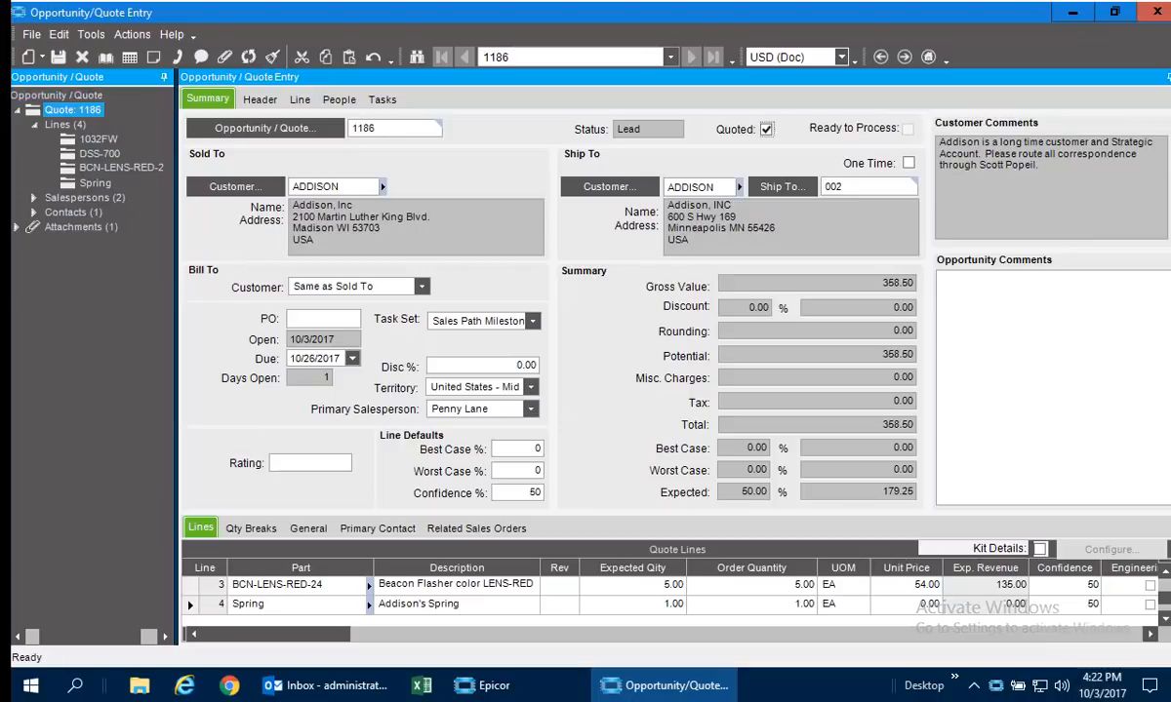
pyautogui.click(127, 34)
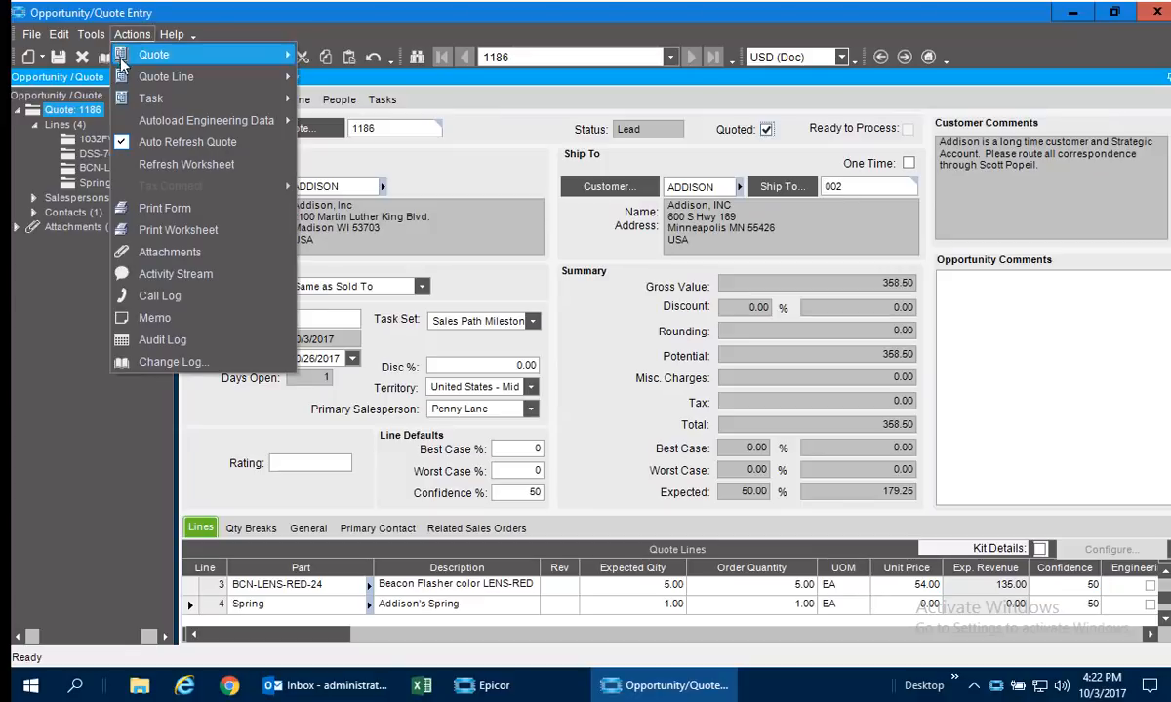
pyautogui.click(154, 207)
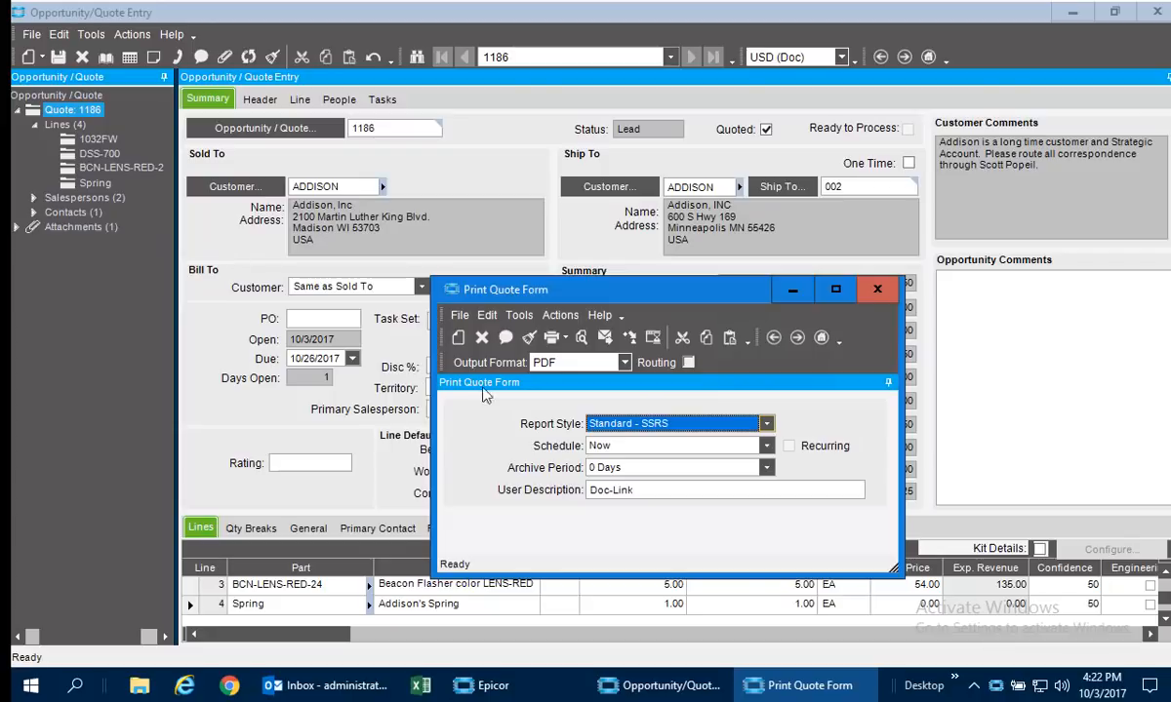
pyautogui.click(577, 337)
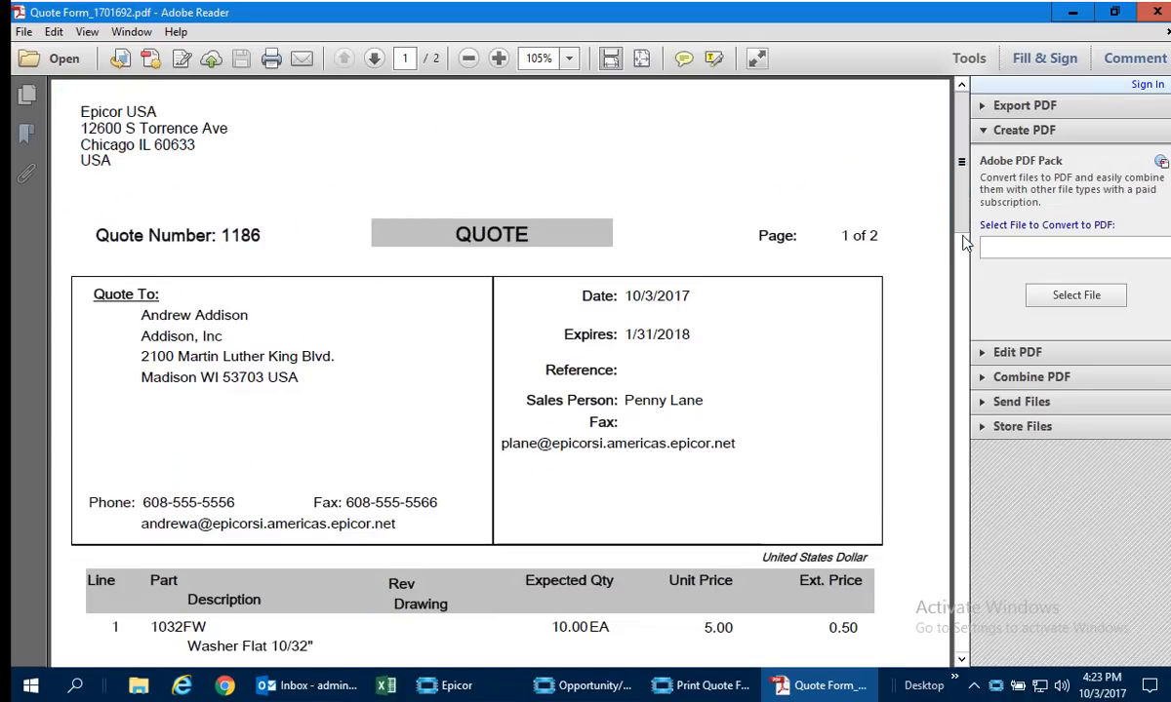
# Review the quote PDF's lines, quantity breaks, beacon configuration and totals through both pages, and close it.
pyautogui.click(963, 293)
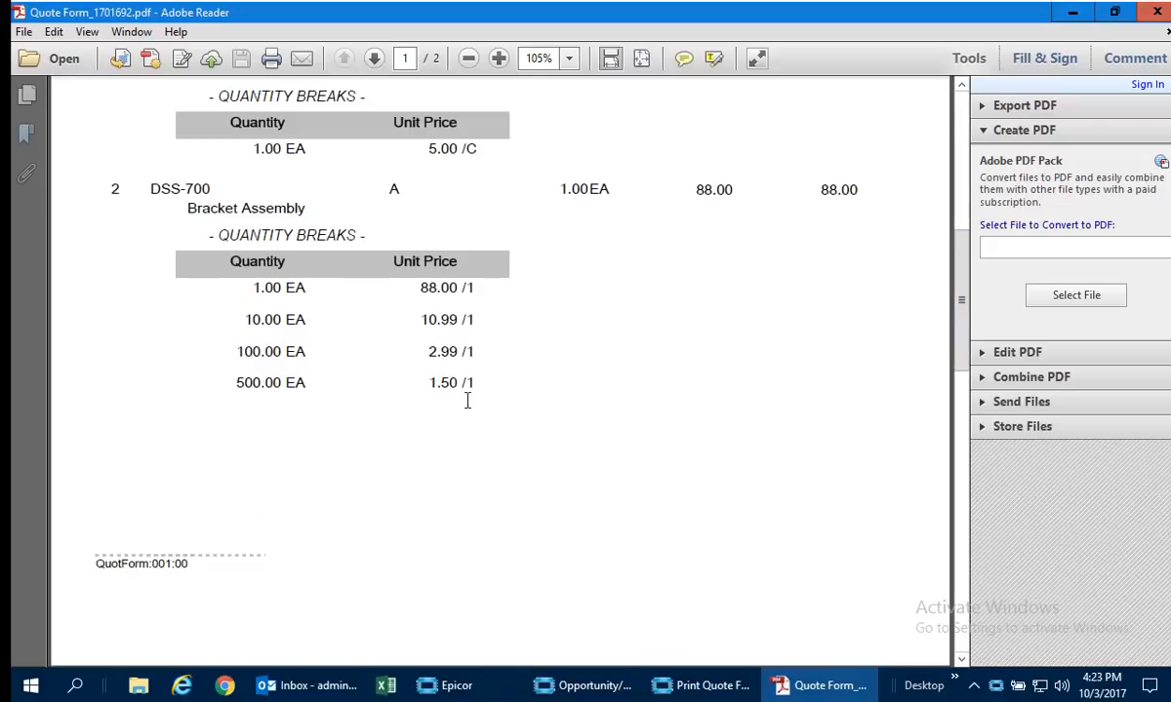
pyautogui.moveTo(958, 265); pyautogui.dragTo(952, 427)
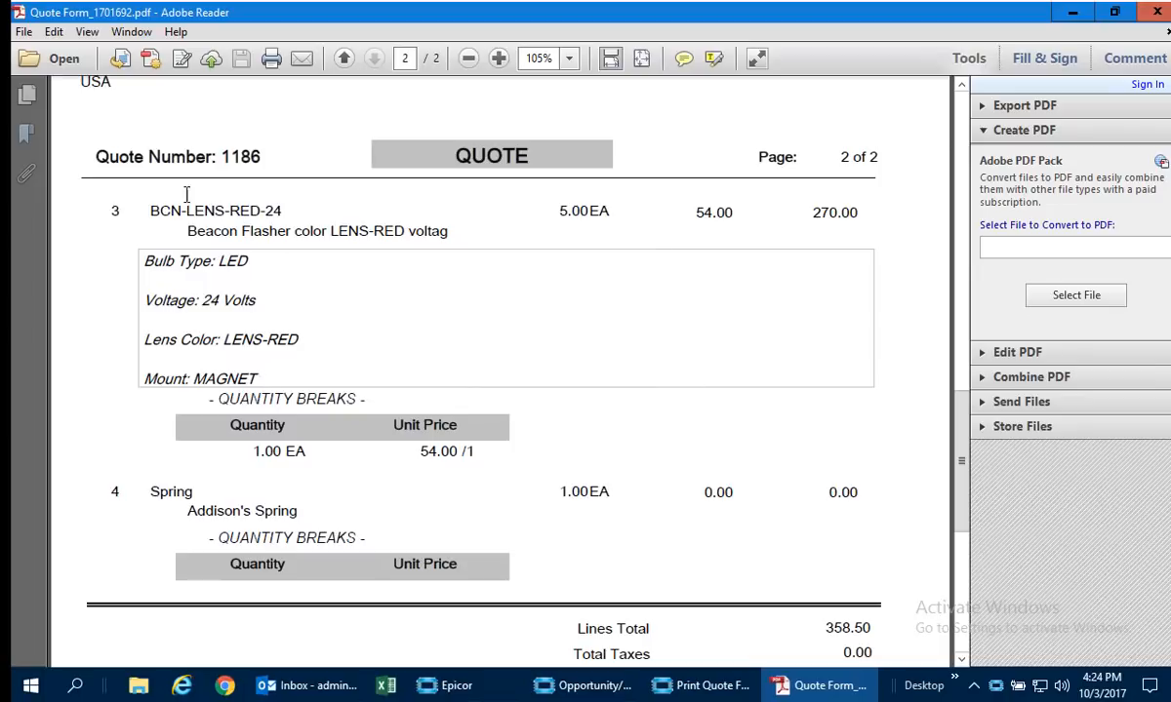
pyautogui.moveTo(954, 410); pyautogui.dragTo(946, 460)
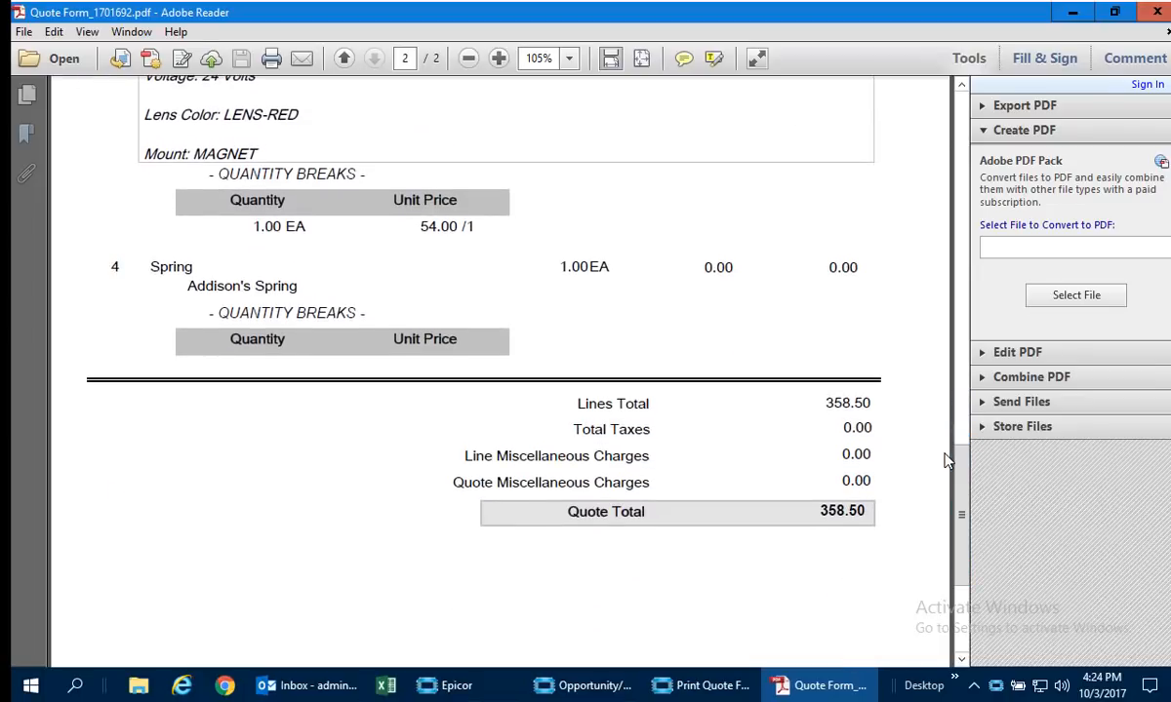
pyautogui.click(1154, 13)
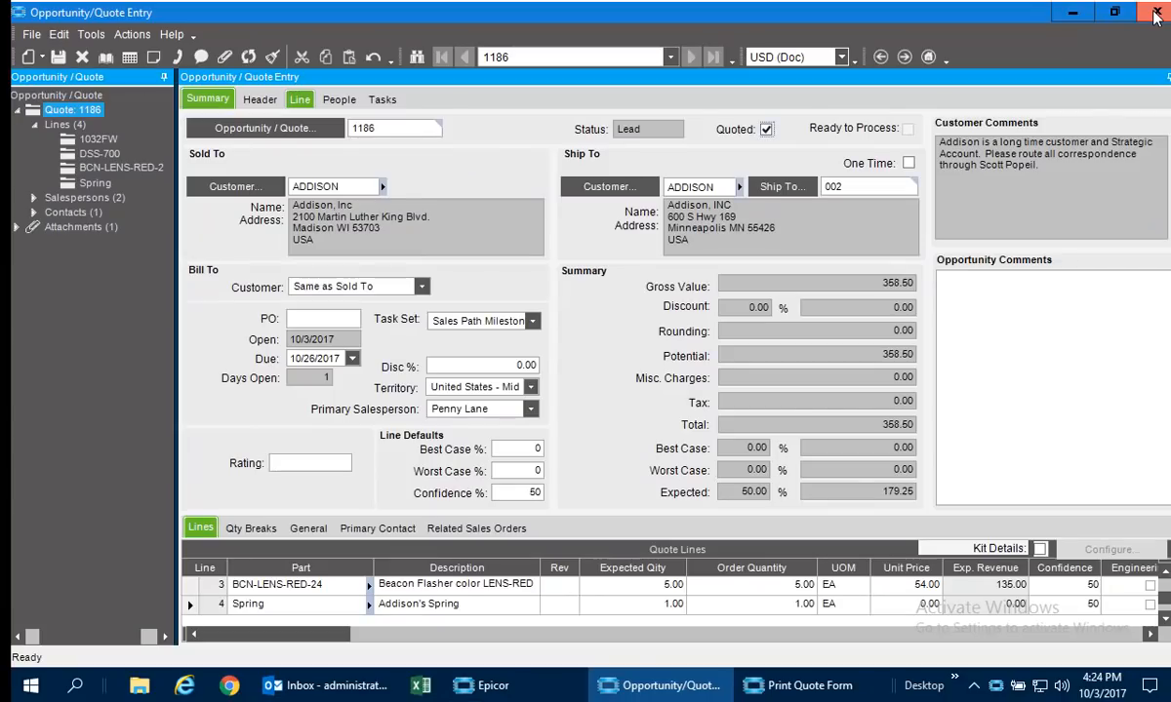
# Start creating a sales order from the quote and exclude the beacon flasher and Spring lines as not order-worthy.
pyautogui.click(141, 37)
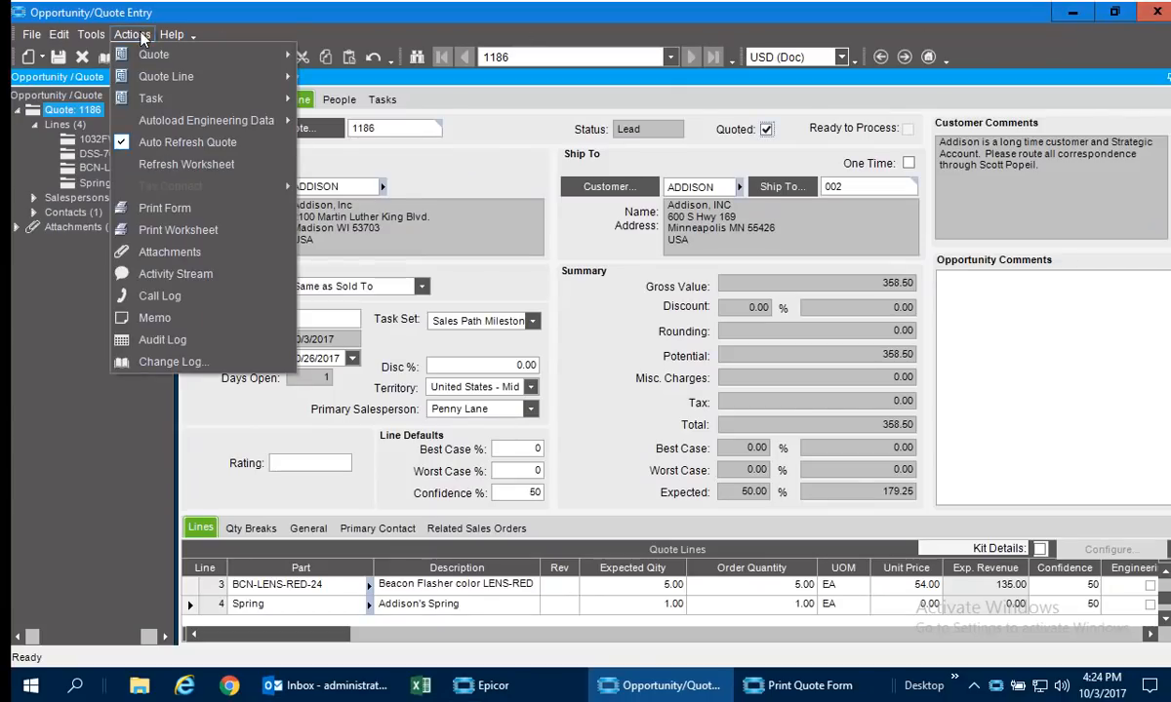
pyautogui.moveTo(144, 62)
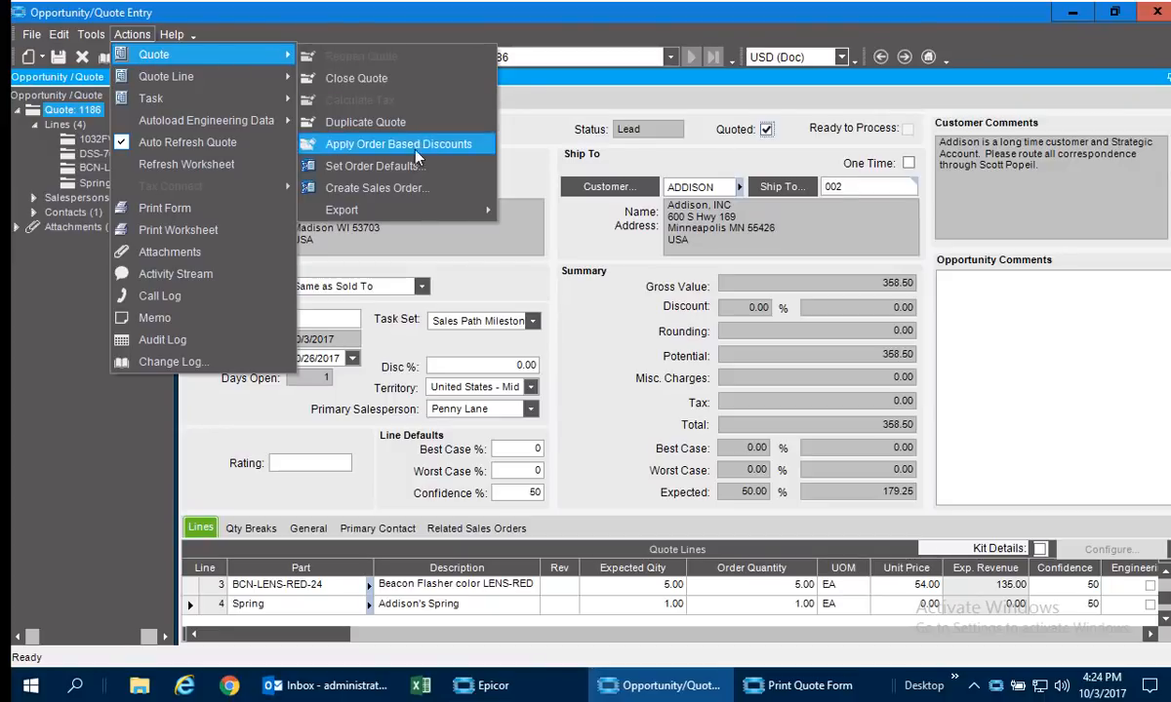
pyautogui.click(402, 194)
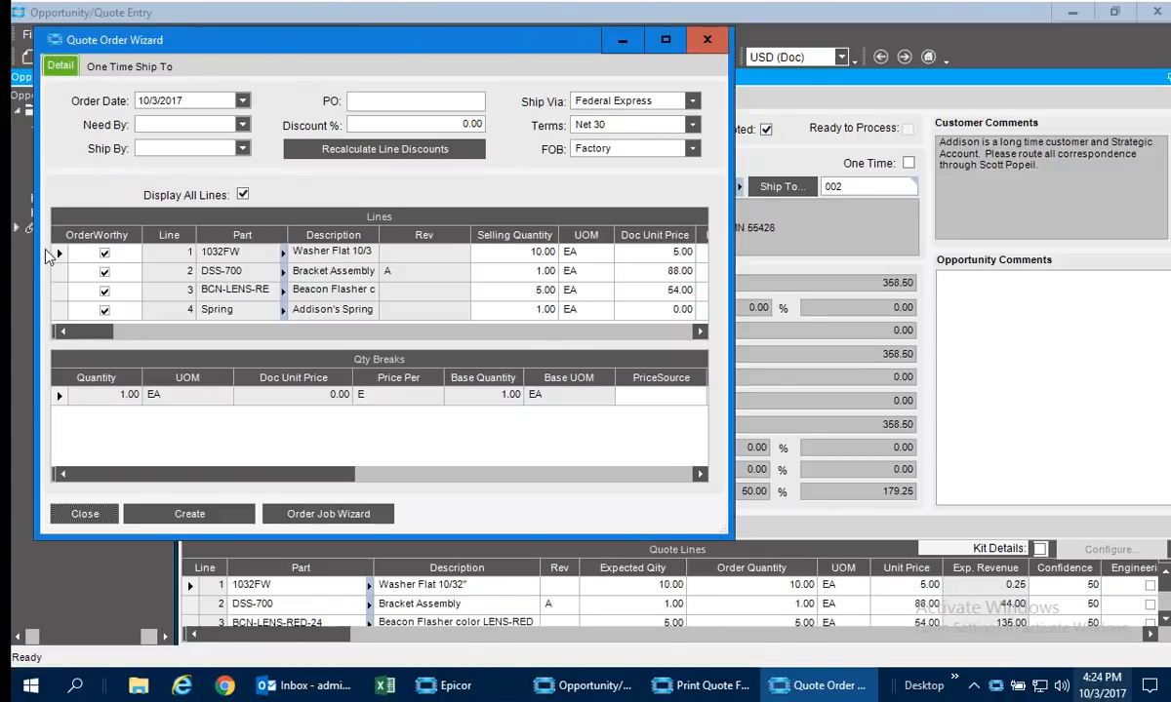
pyautogui.click(105, 293)
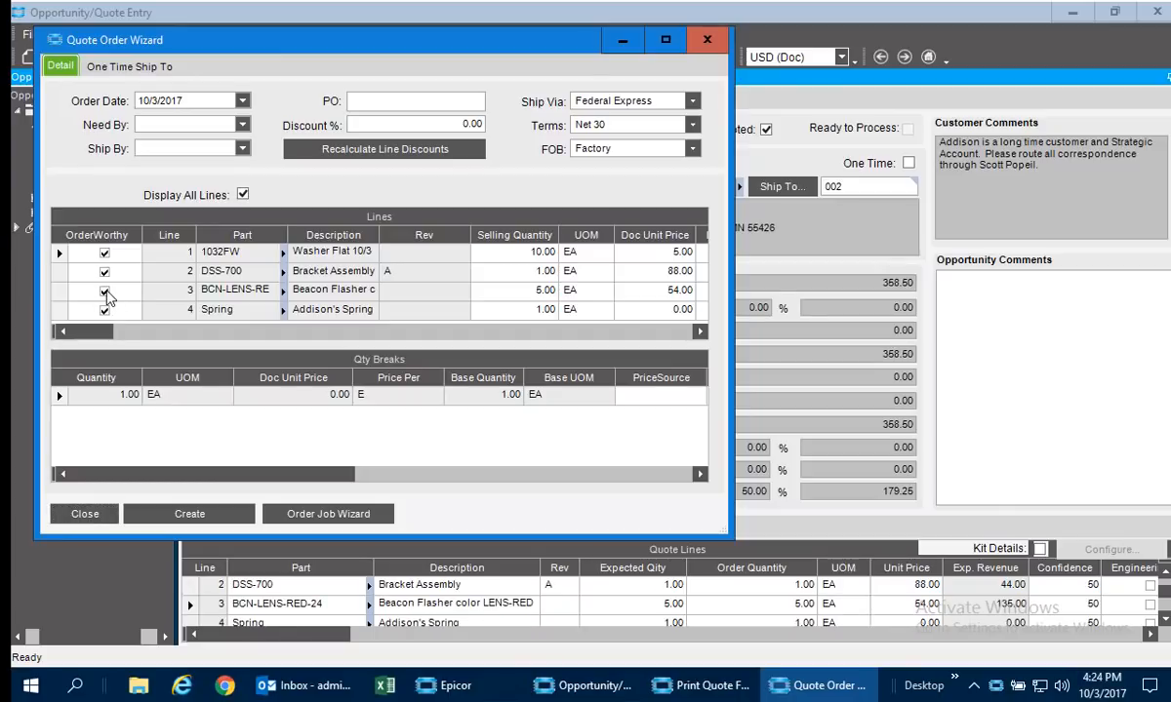
pyautogui.click(105, 310)
pyautogui.click(105, 310)
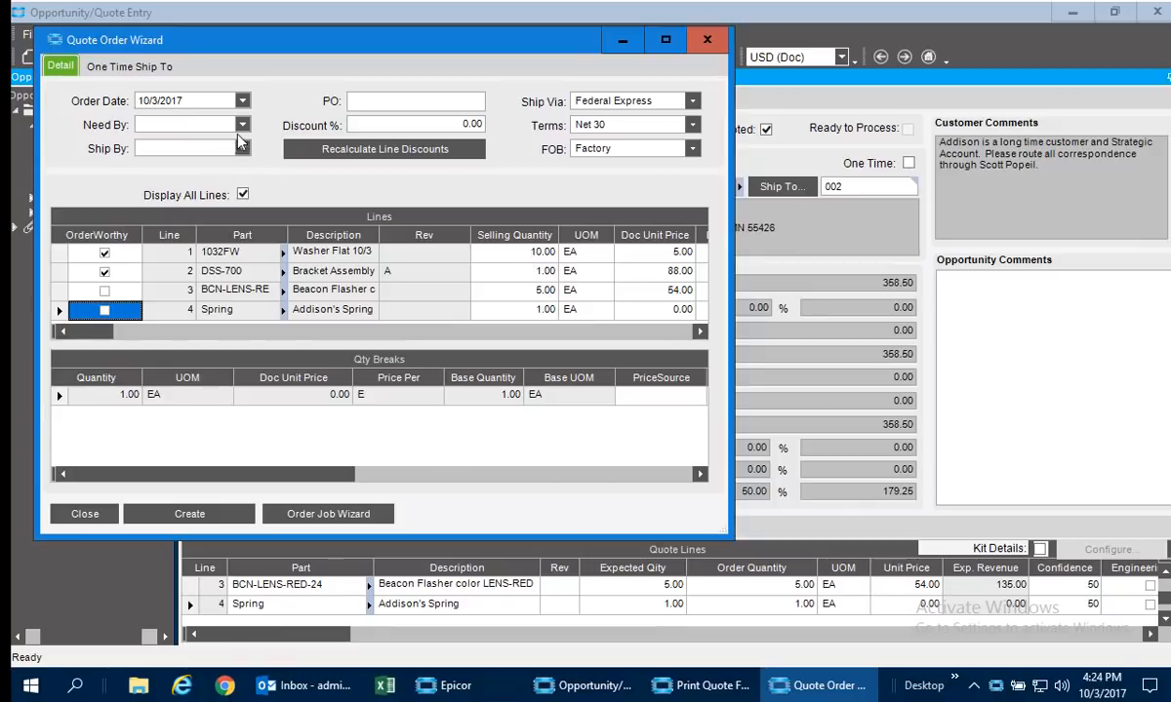
# Set the order's need-by and ship-by dates to 10/25/2017 and propagate the date changes to all detail lines.
pyautogui.click(241, 124)
pyautogui.click(147, 242)
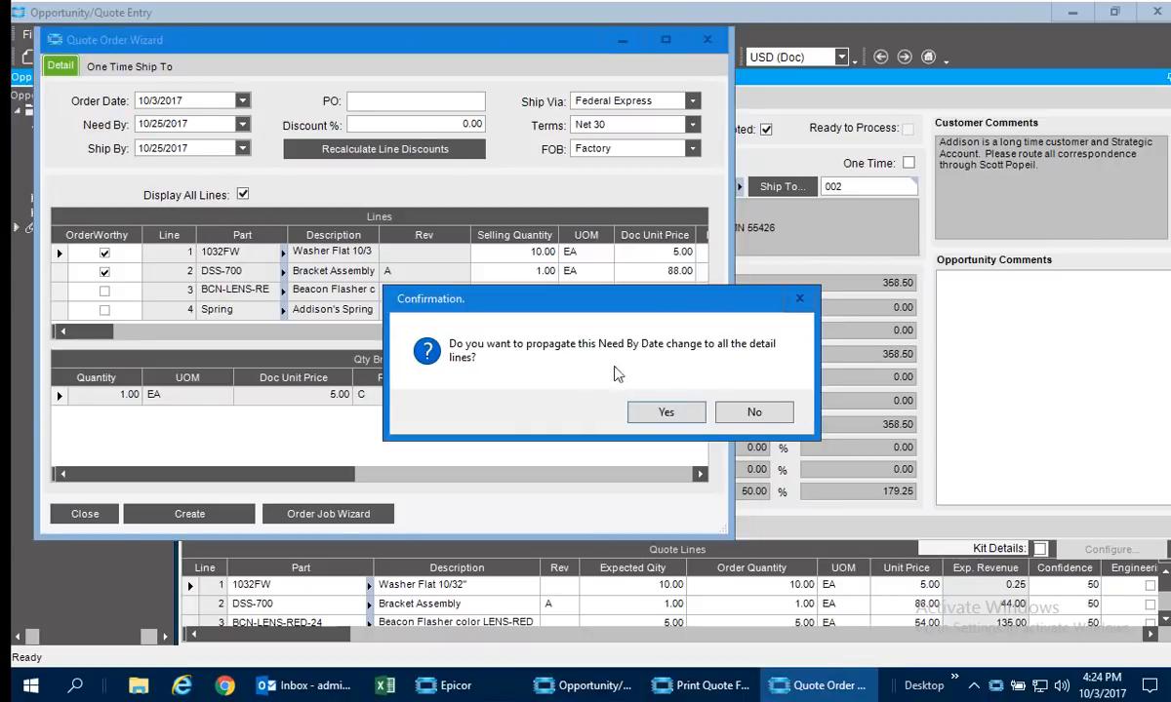
pyautogui.click(666, 413)
pyautogui.click(664, 413)
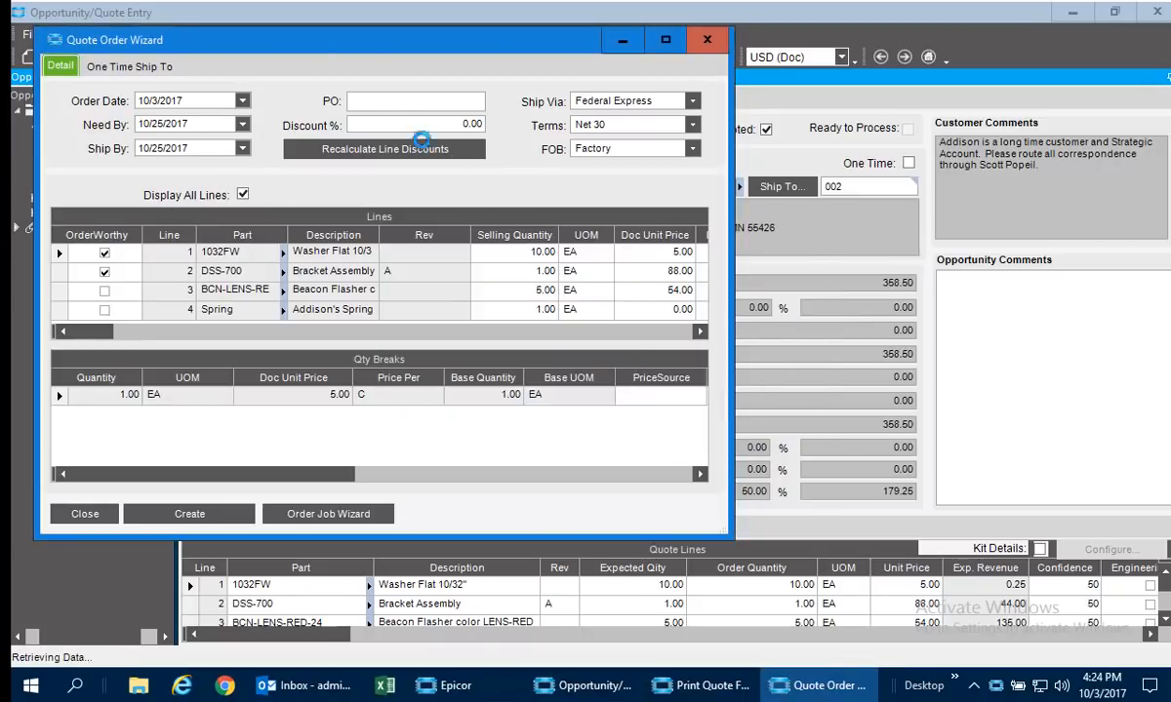
# Enter the customer's purchase order number and create the sales order from the two order-worthy lines.
pyautogui.click(384, 100)
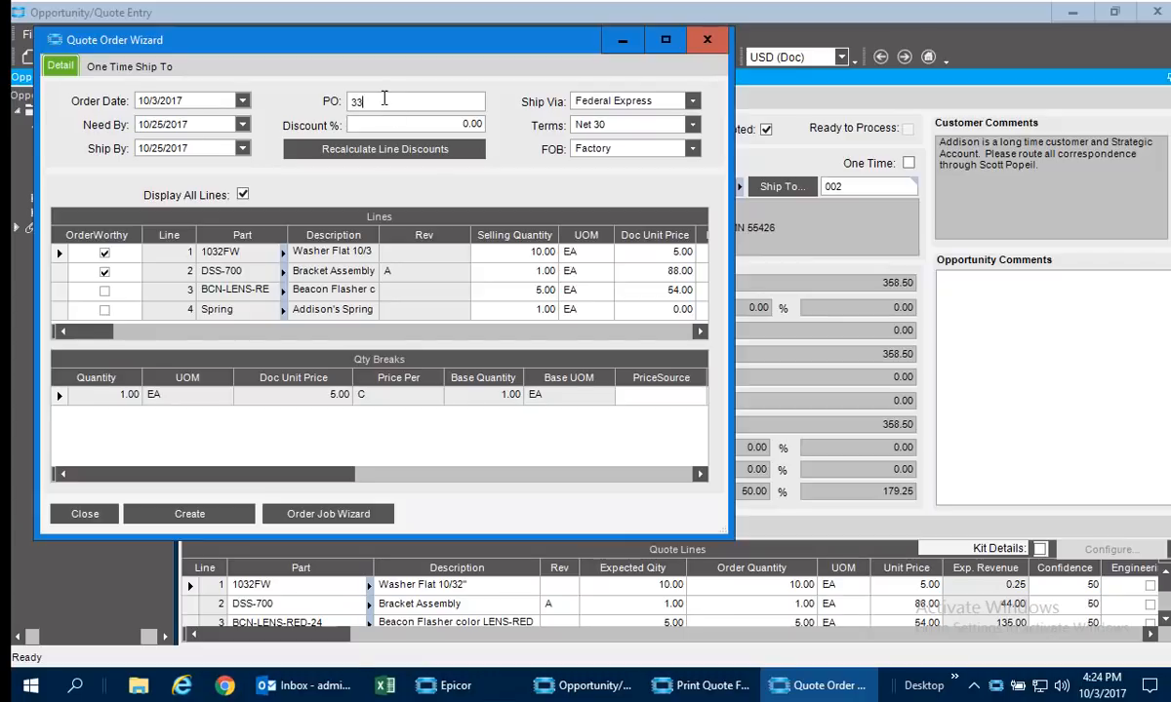
pyautogui.write('333223')
pyautogui.press('Tab')
pyautogui.click(223, 520)
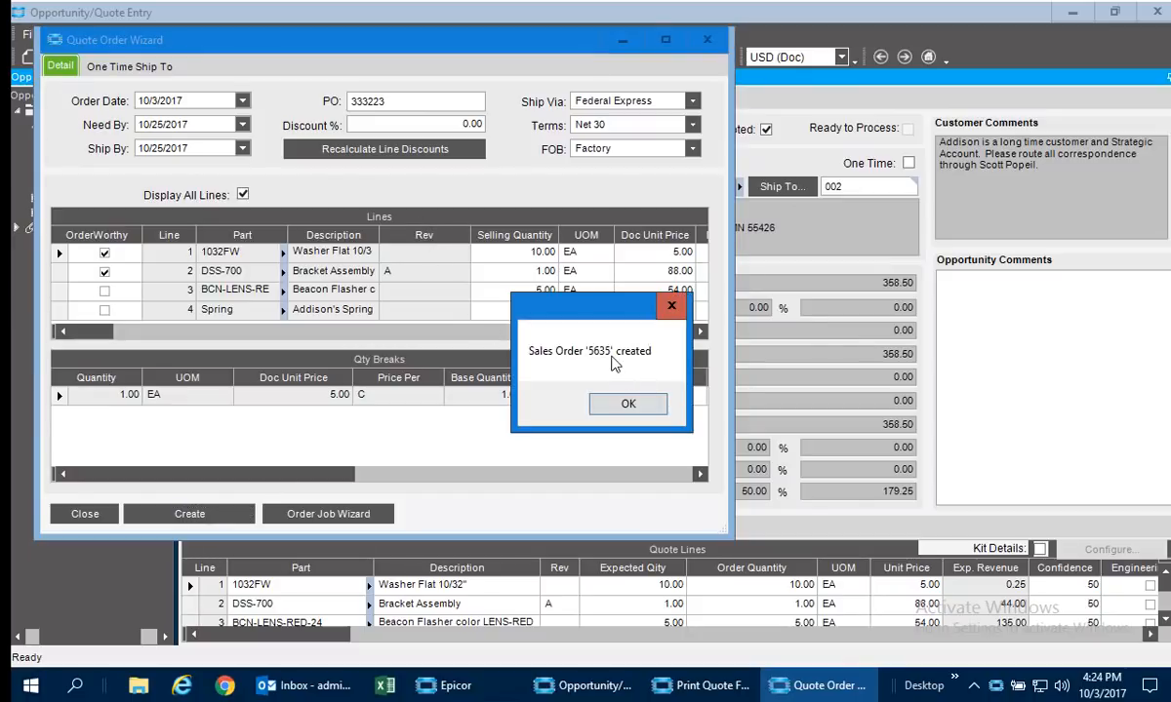
pyautogui.click(624, 404)
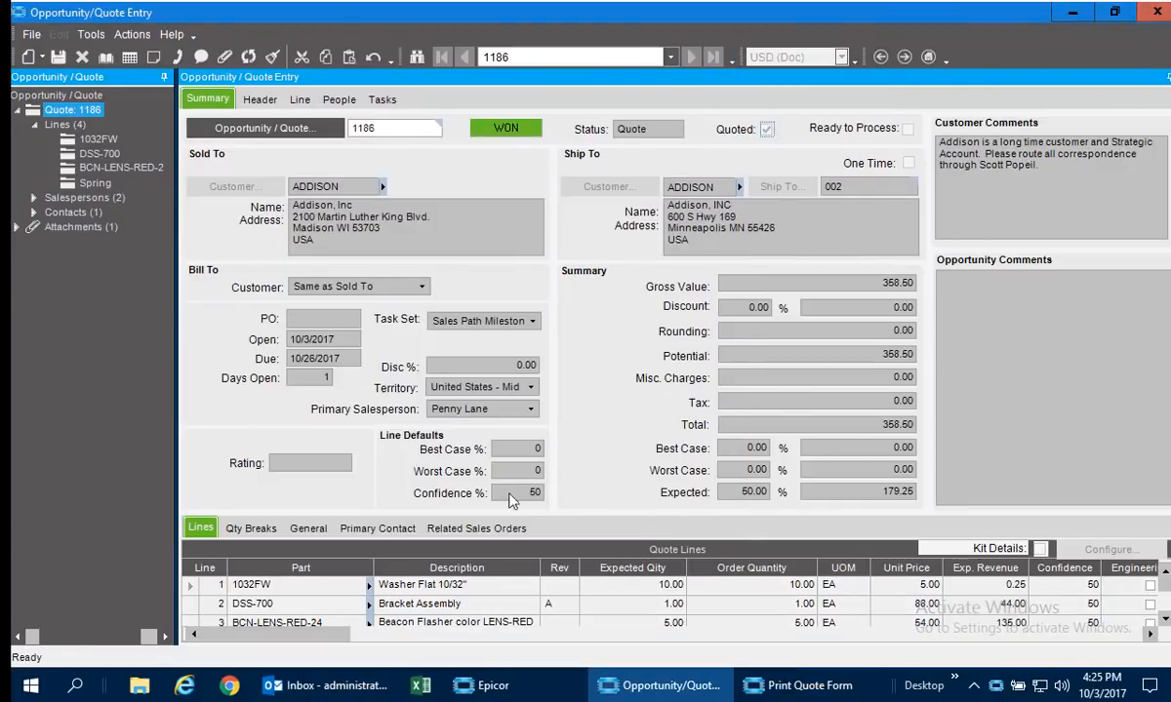
# Open the quote's related sales order in Sales Order Entry from its 1032FW line and maximize the window.
pyautogui.click(472, 528)
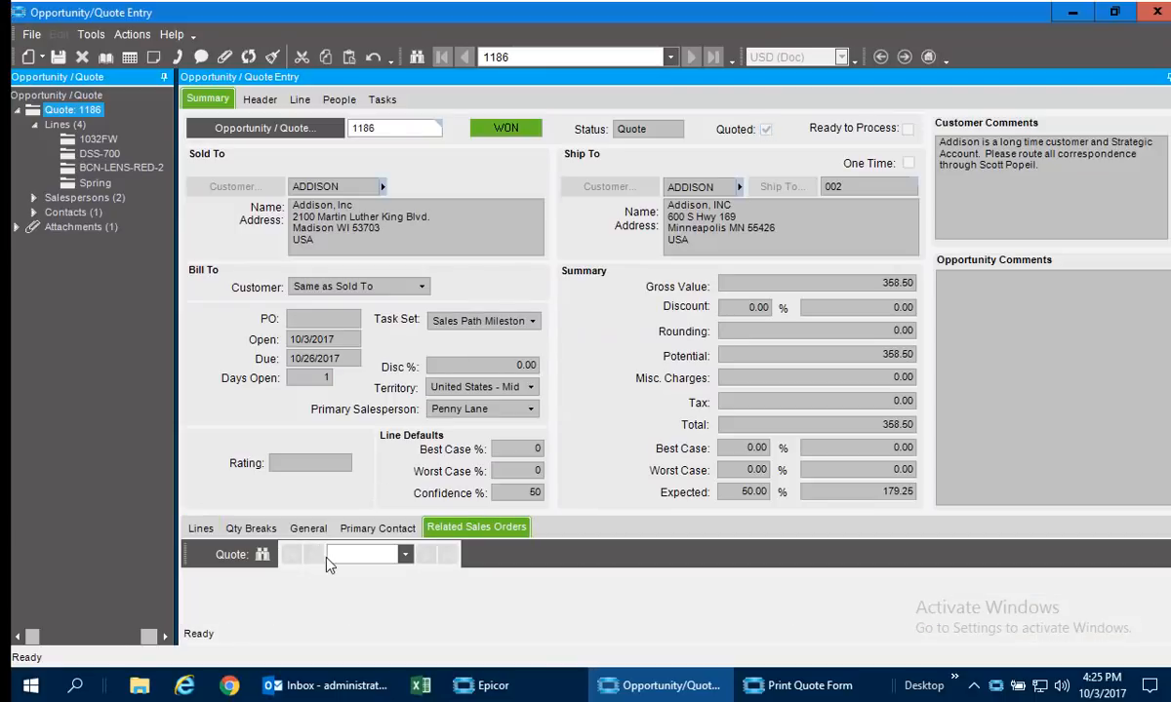
pyautogui.rightClick(242, 609)
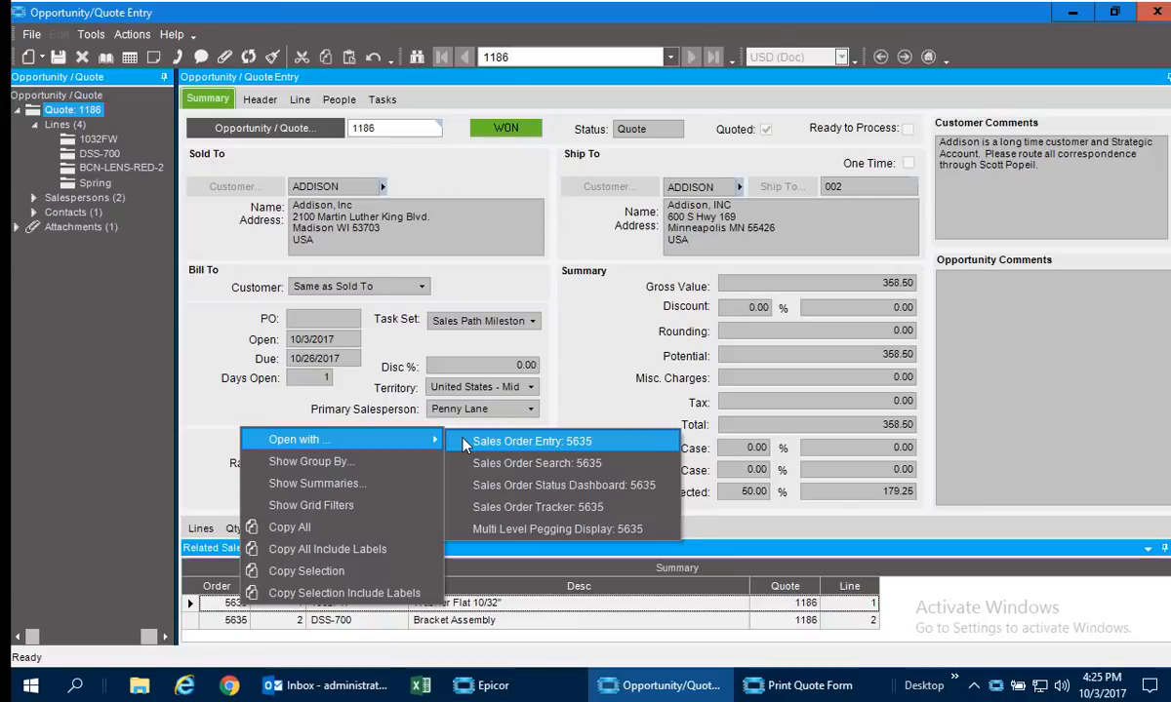
pyautogui.click(466, 444)
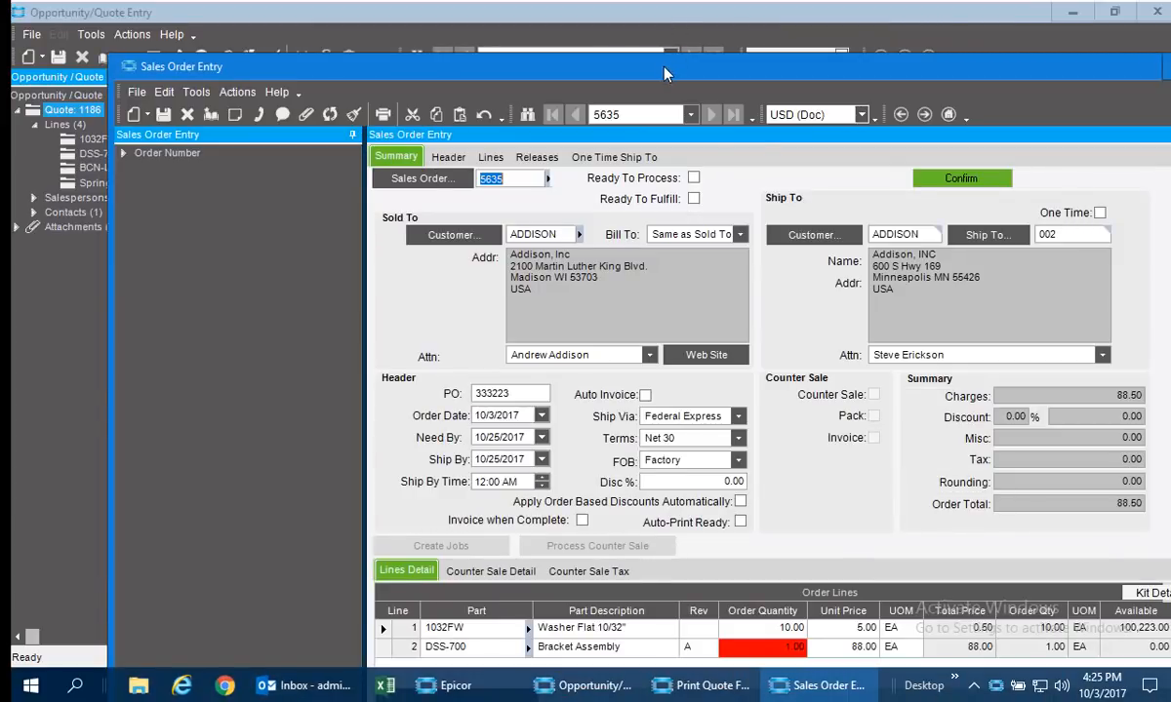
pyautogui.doubleClick(663, 73)
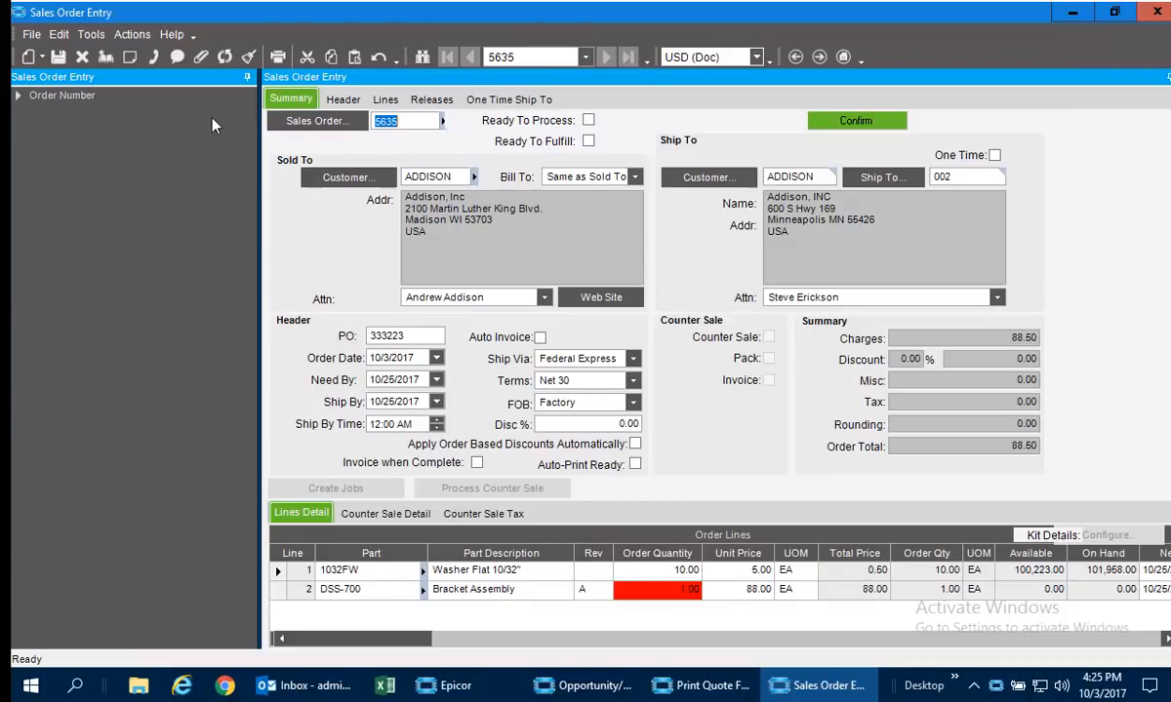
# Post "What is the status on this order" to My Followers in the sales order's activity stream and refresh the stream.
pyautogui.click(176, 57)
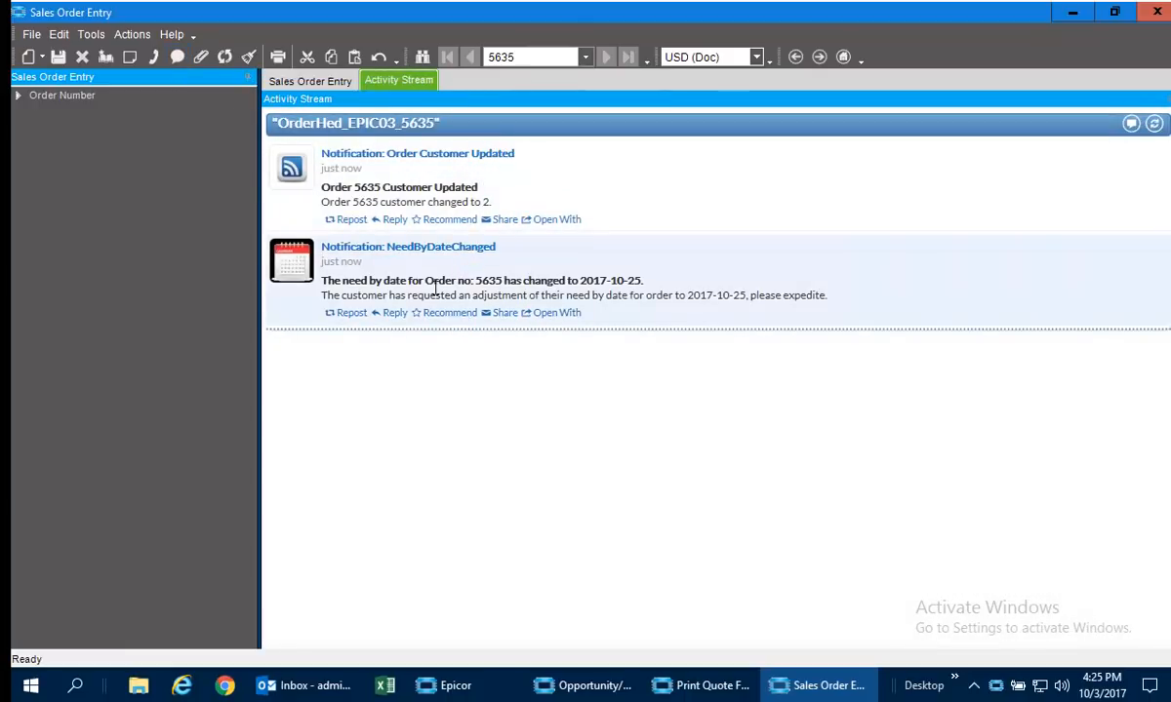
pyautogui.click(1130, 123)
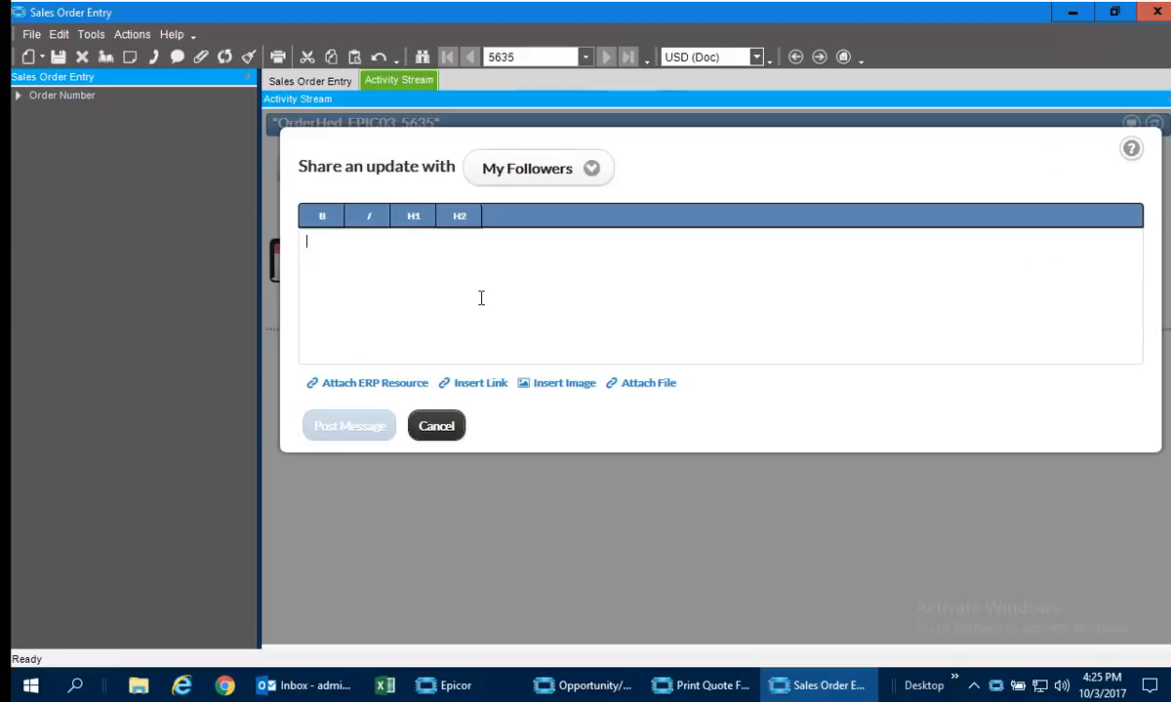
pyautogui.write('What is the status on this order')
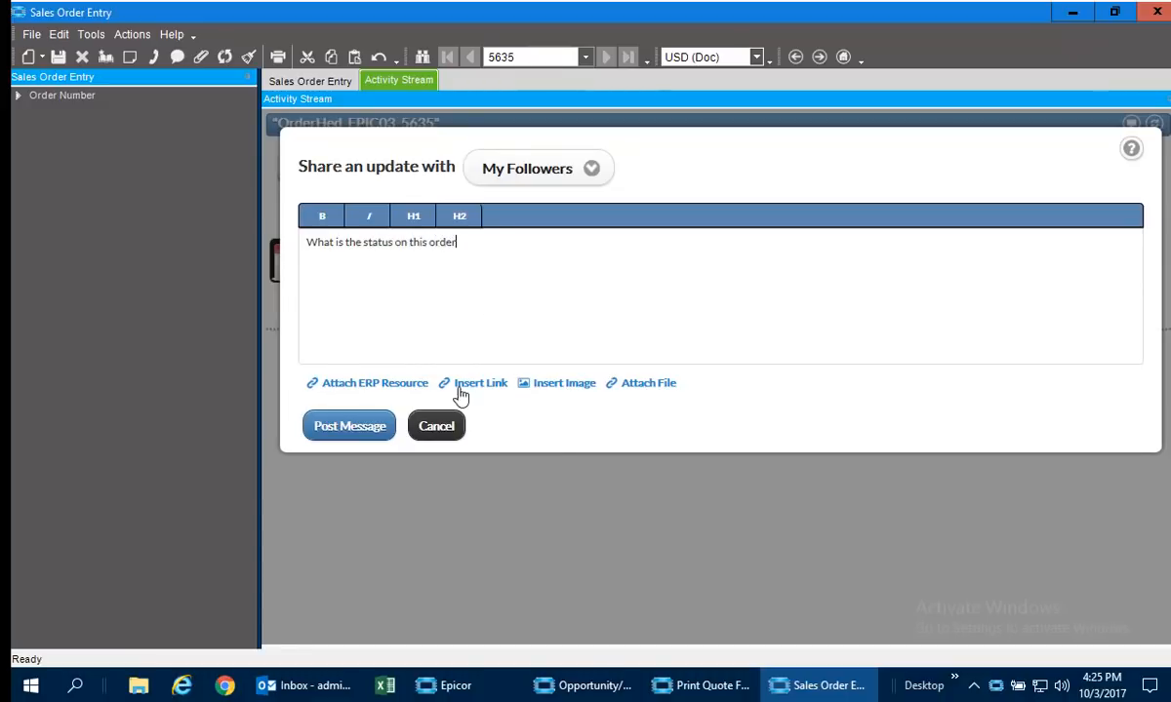
pyautogui.click(346, 427)
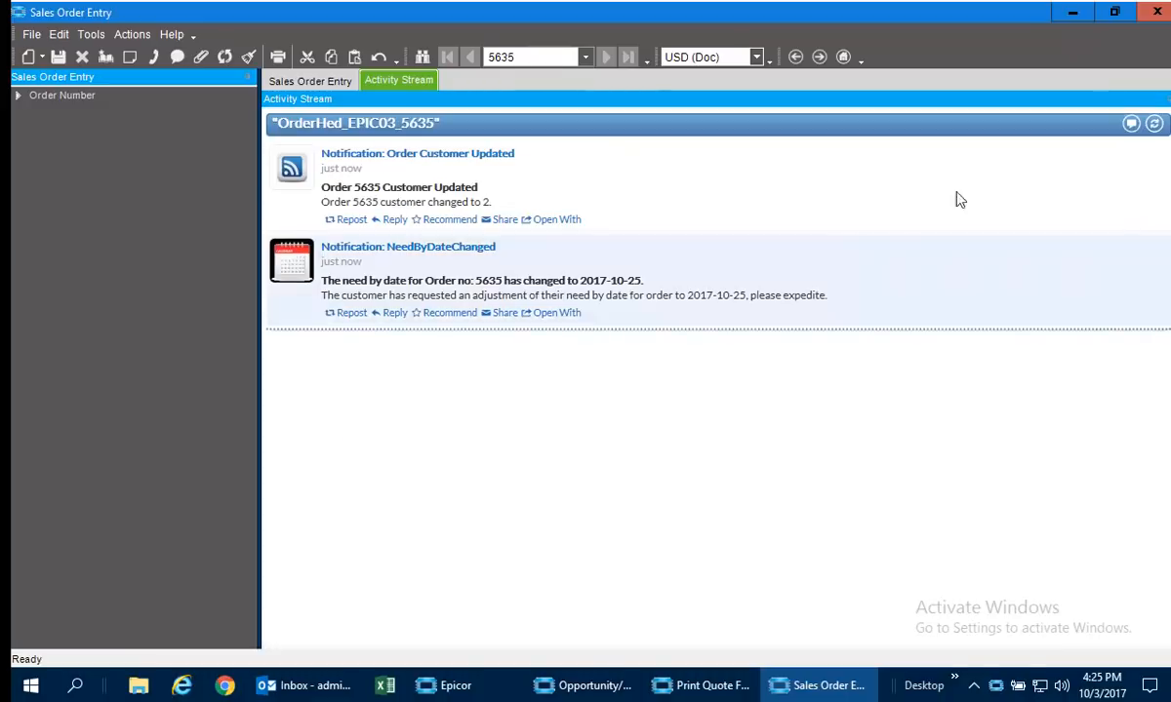
pyautogui.click(1155, 125)
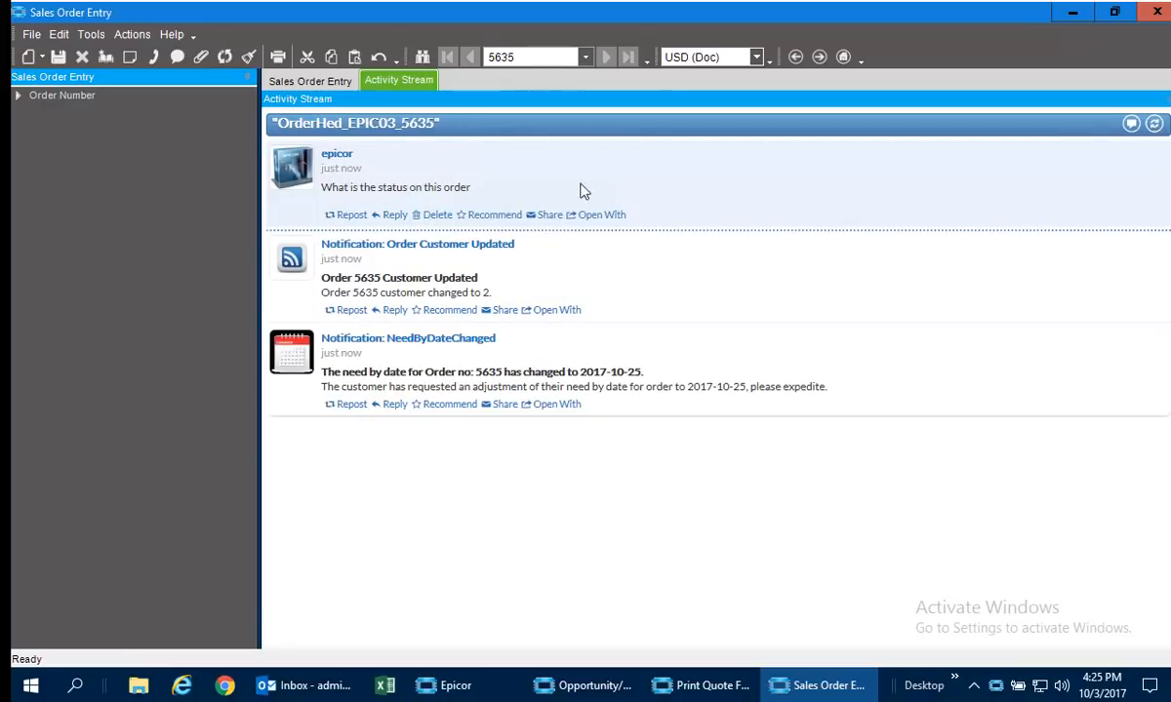
# Switch to the Epicor home page, refresh My Stream and open the full Epicor Social Enterprise view.
pyautogui.click(455, 686)
pyautogui.moveTo(791, 591); pyautogui.dragTo(56, 528)
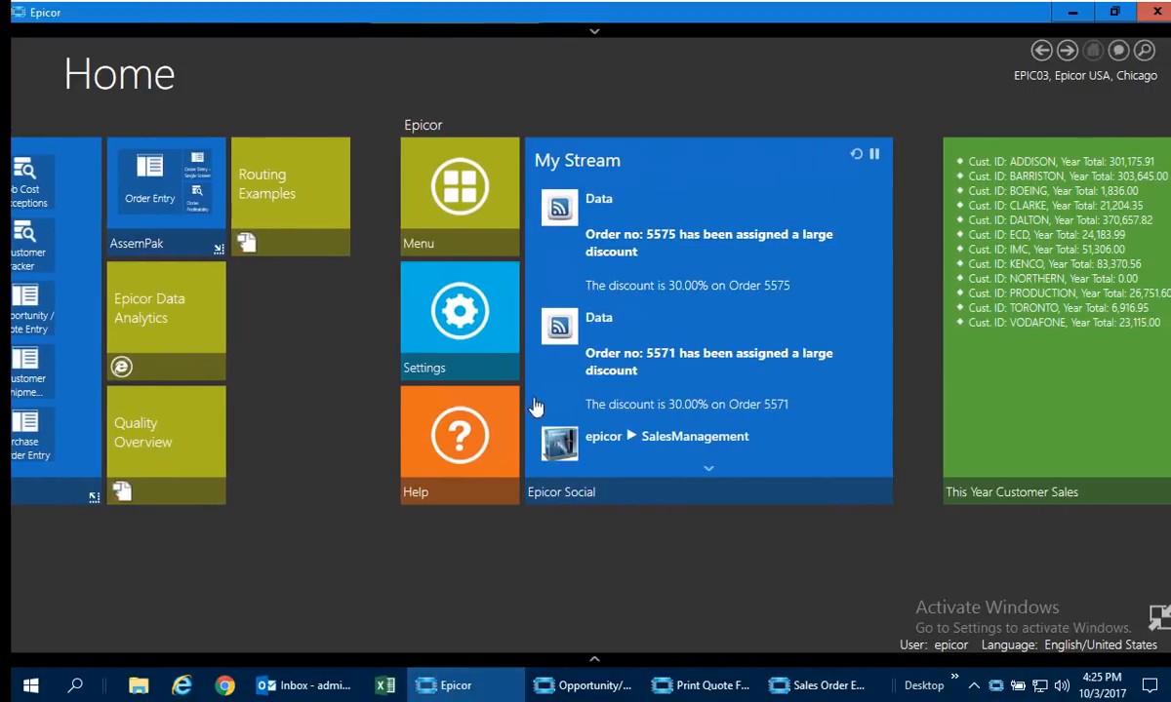
pyautogui.click(855, 154)
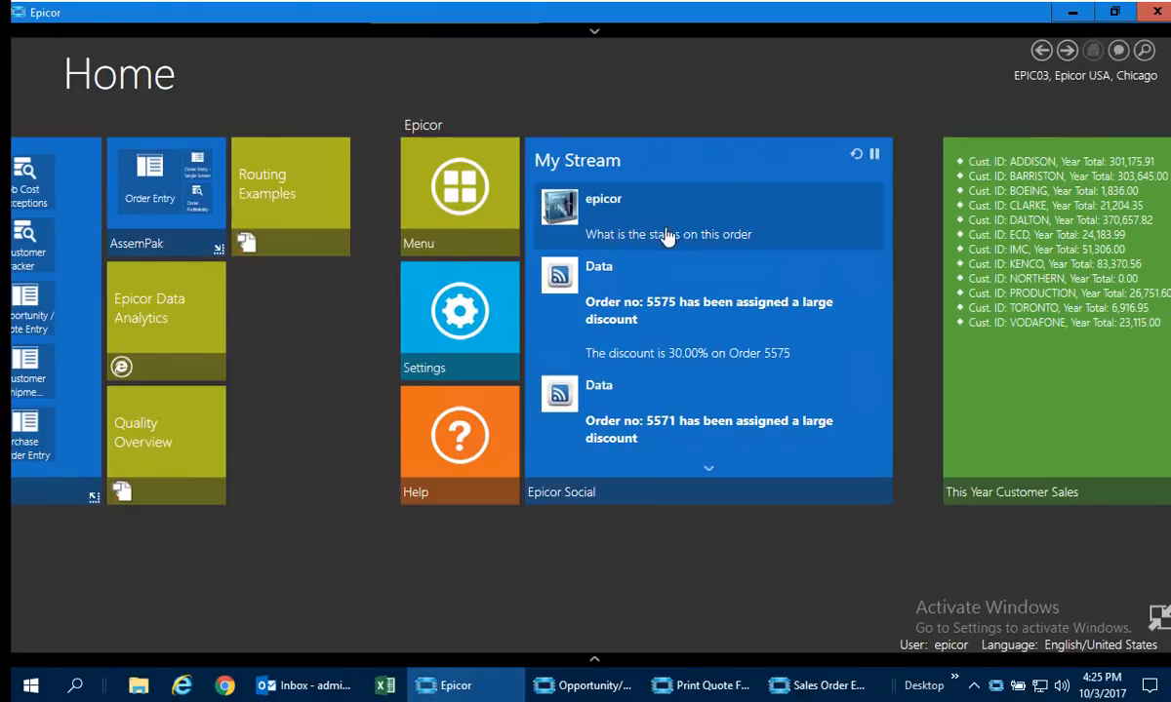
pyautogui.click(561, 166)
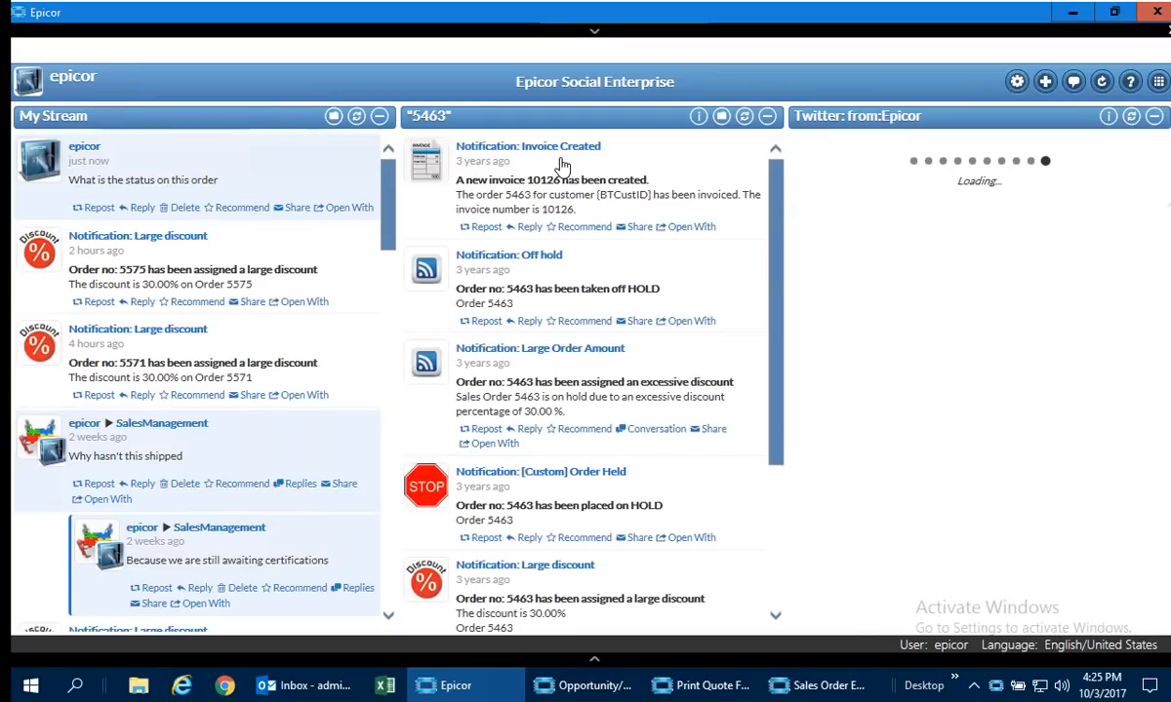
# Reply to the order status post in My Stream with "It's still awaiting shipment".
pyautogui.click(139, 208)
pyautogui.write("It's still awaiting shipment")
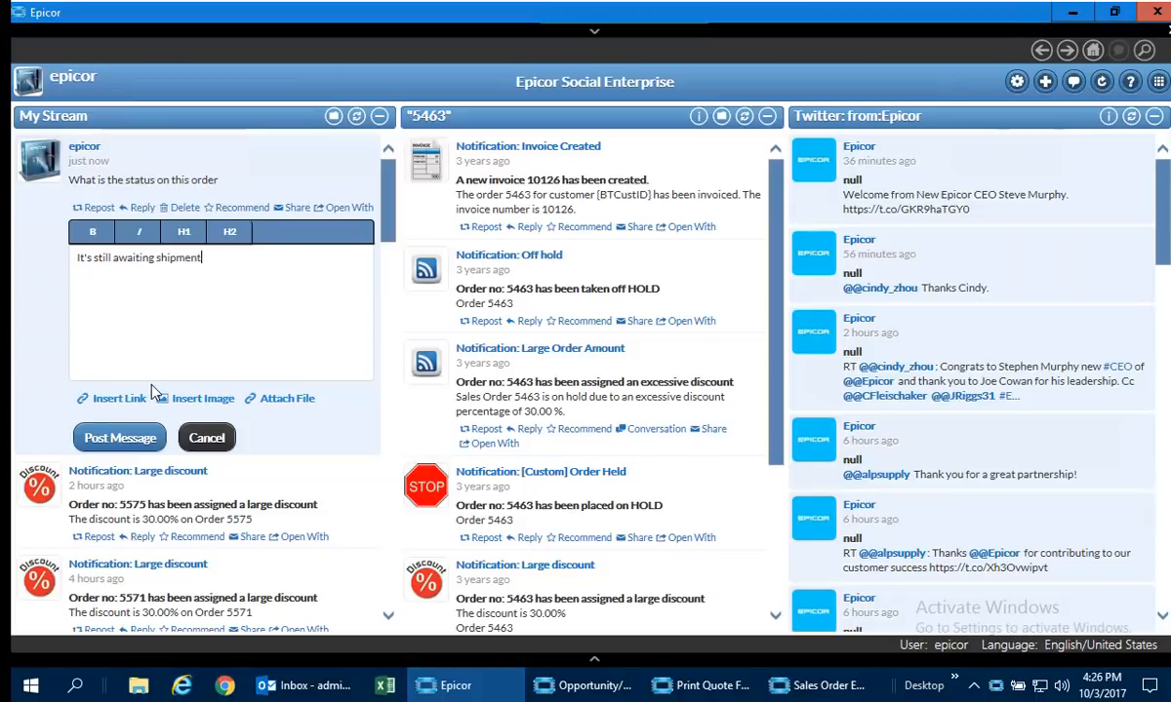
pyautogui.click(121, 441)
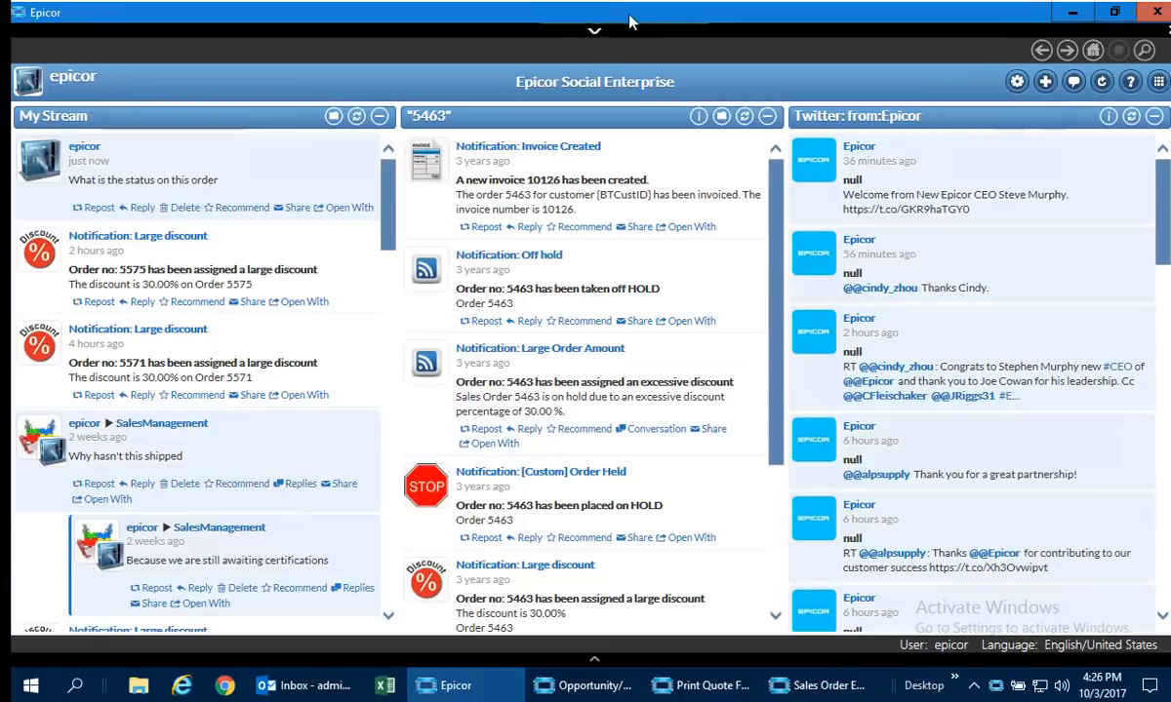
# Leave Epicor Social Enterprise and return to the activity stream in Sales Order Entry.
pyautogui.click(594, 39)
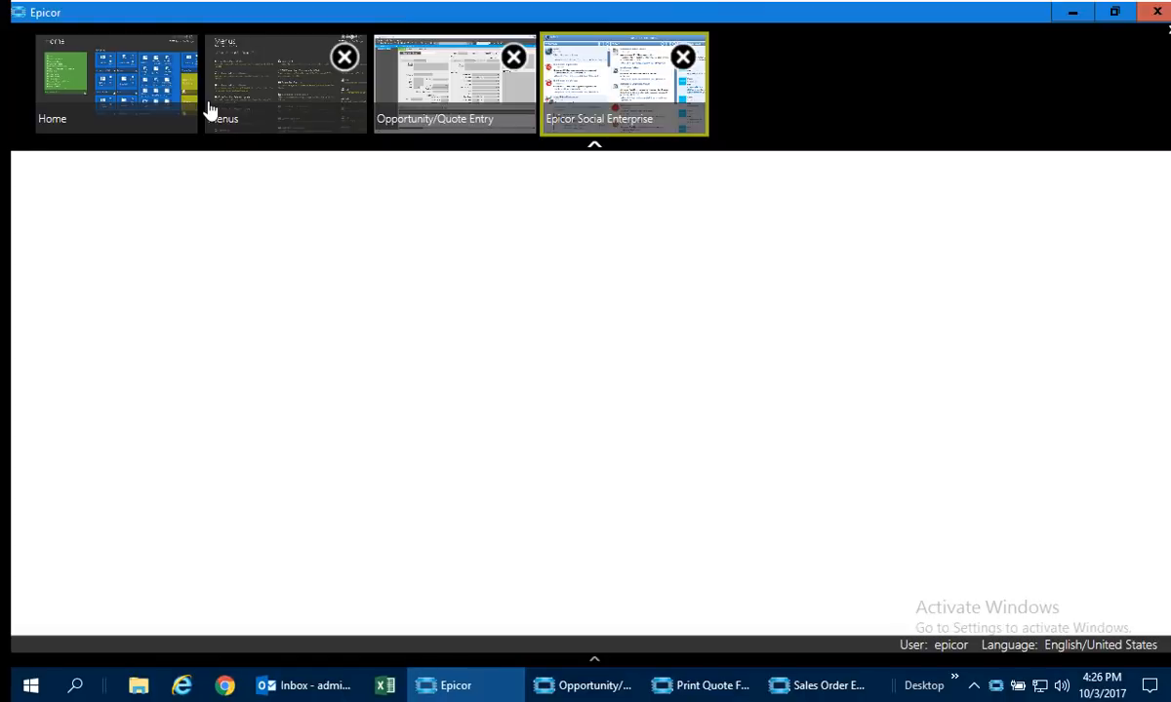
pyautogui.click(465, 103)
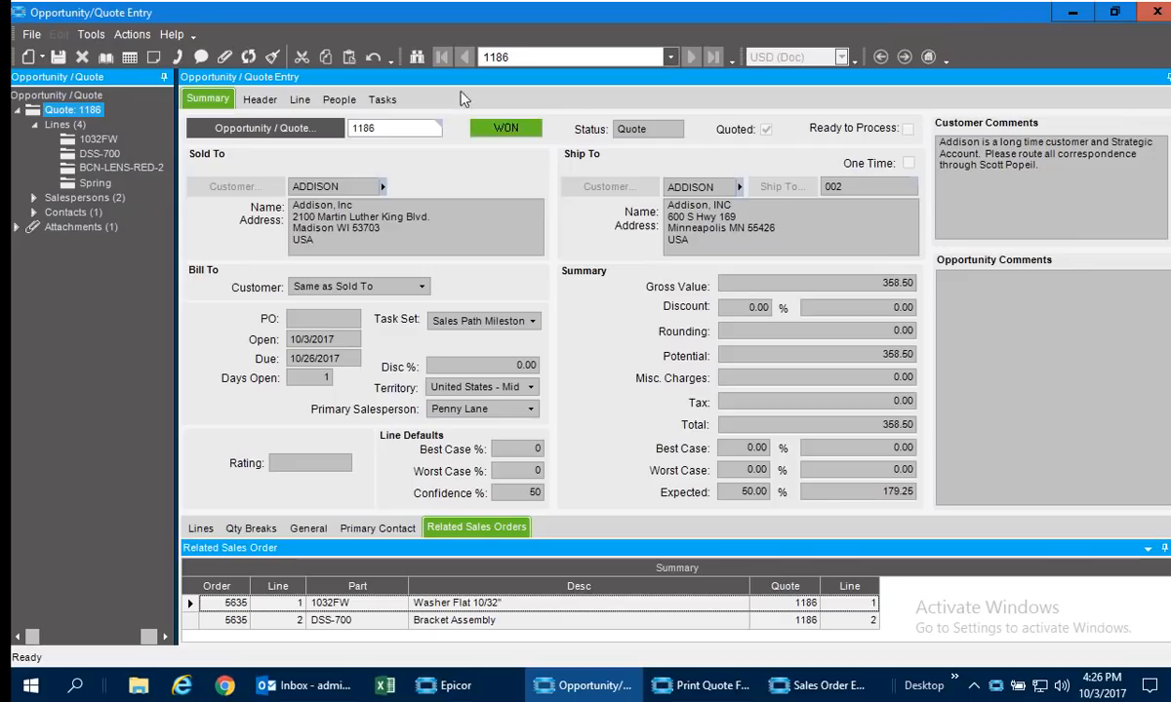
pyautogui.click(817, 685)
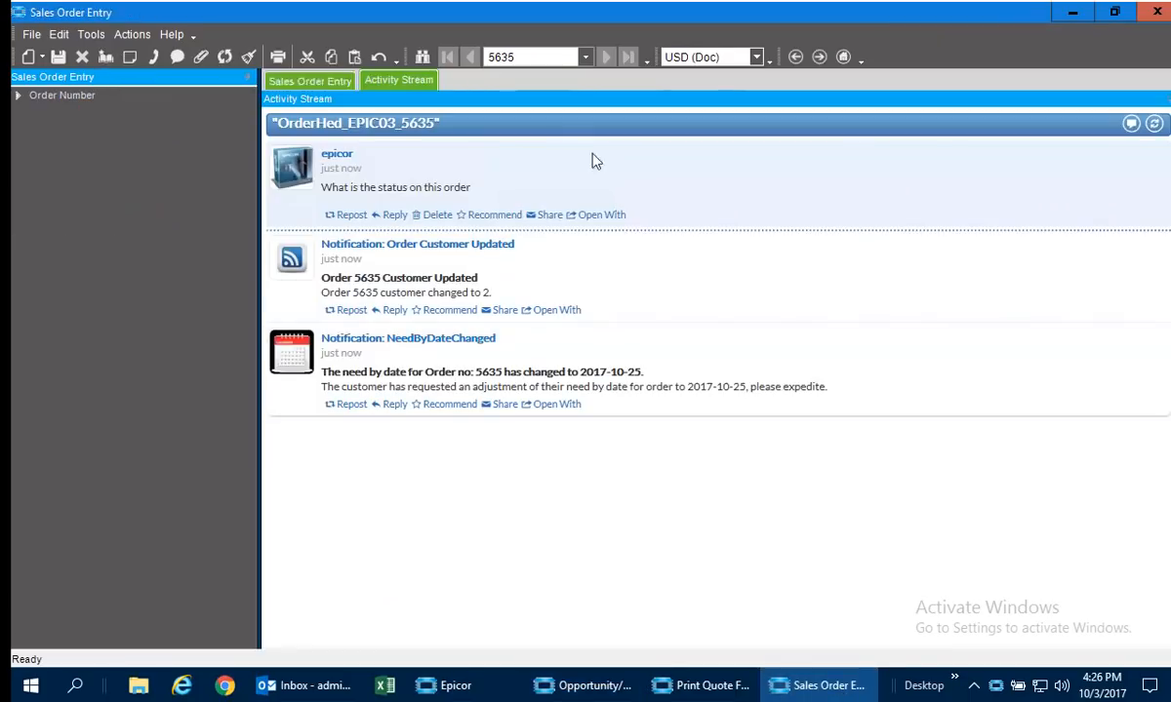
# Refresh the order's activity stream, dock it beside the order summary, and resize the side panes to give the summary more width.
pyautogui.click(1154, 123)
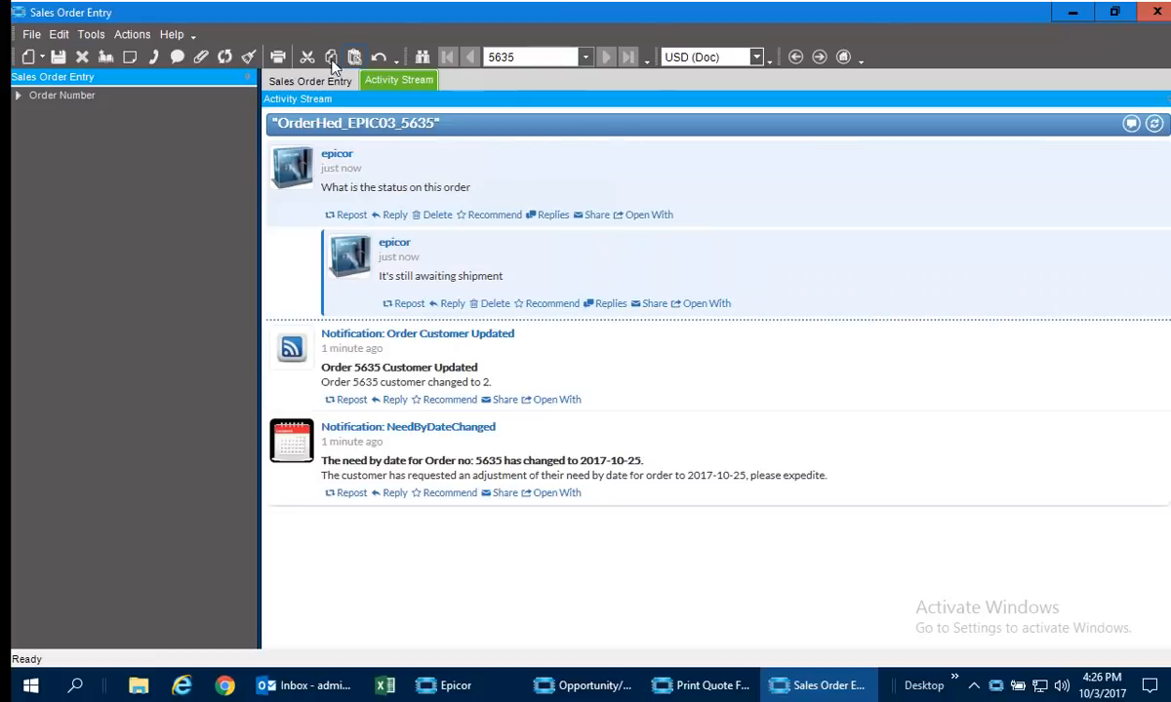
pyautogui.click(319, 80)
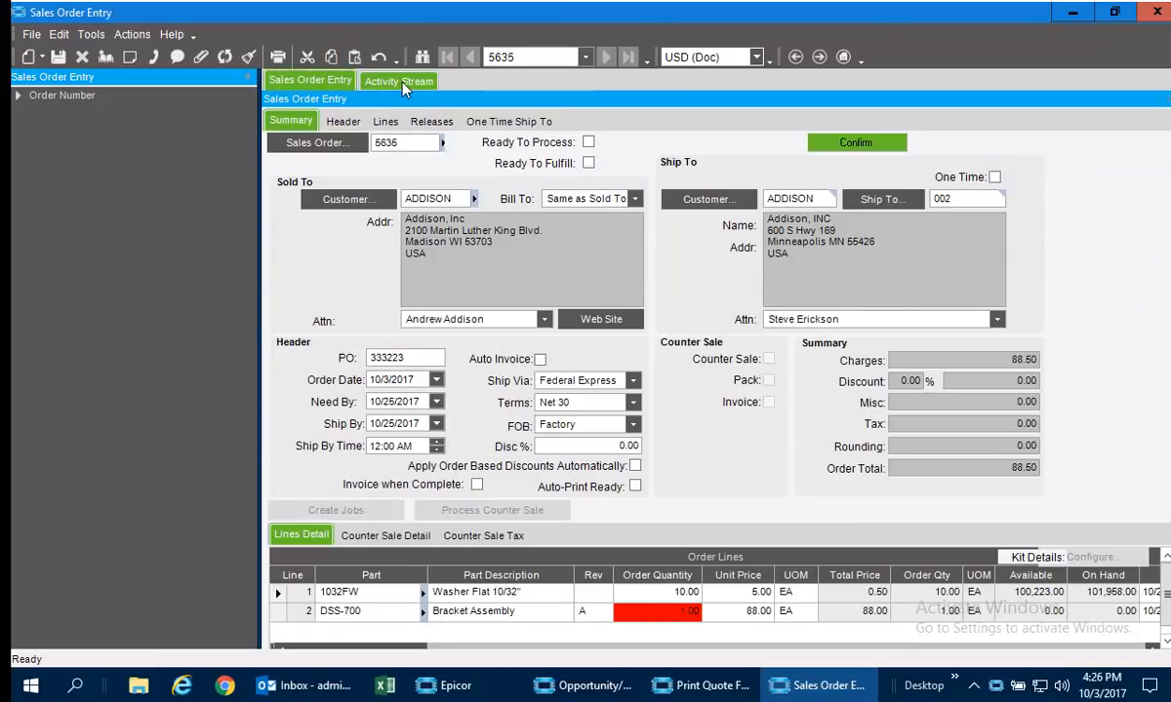
pyautogui.click(401, 81)
pyautogui.moveTo(402, 82); pyautogui.dragTo(1161, 195)
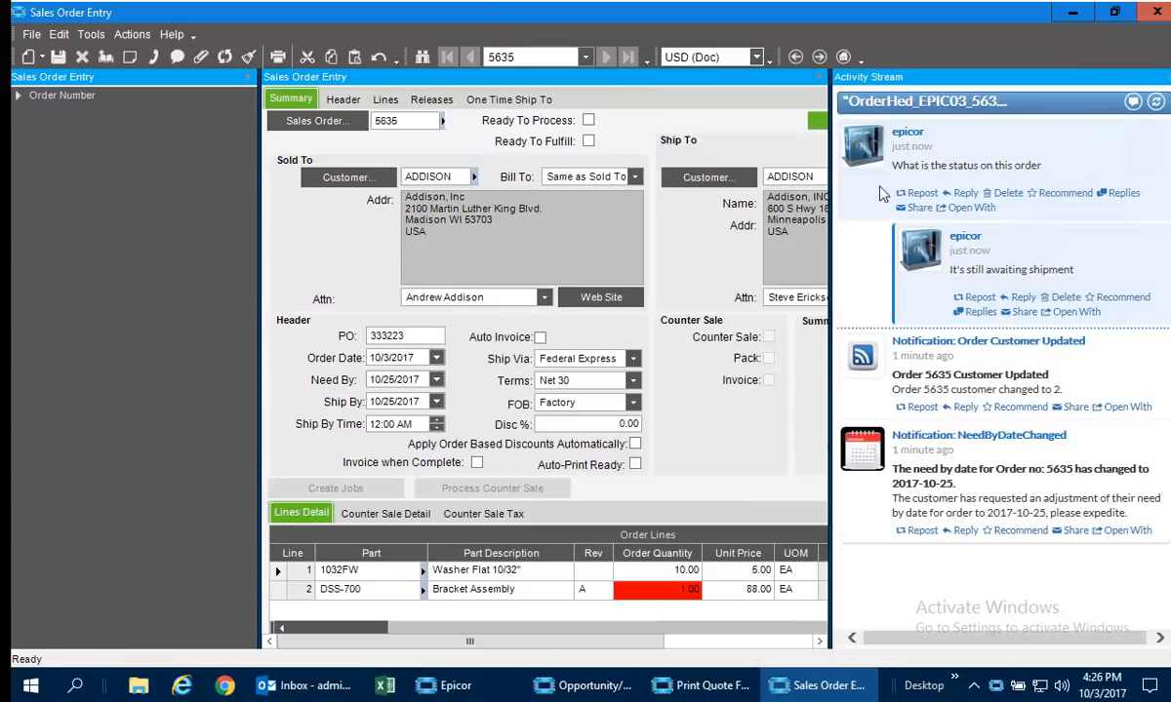
pyautogui.moveTo(829, 212); pyautogui.dragTo(953, 221)
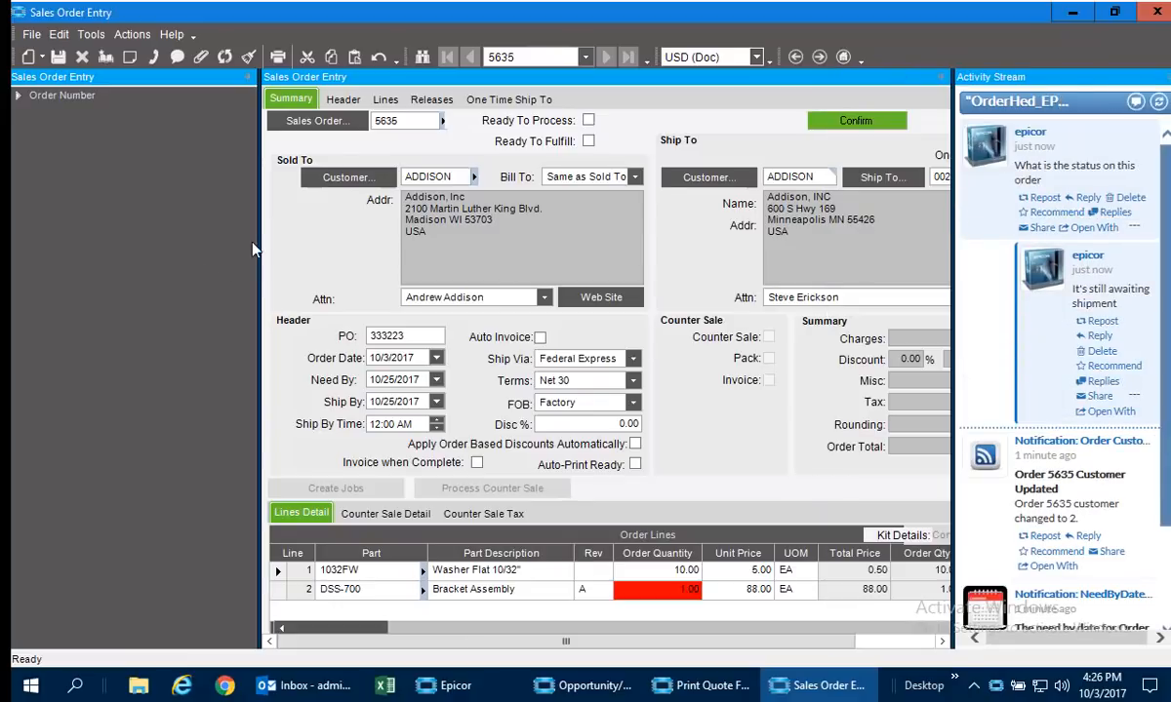
pyautogui.moveTo(259, 238); pyautogui.dragTo(145, 248)
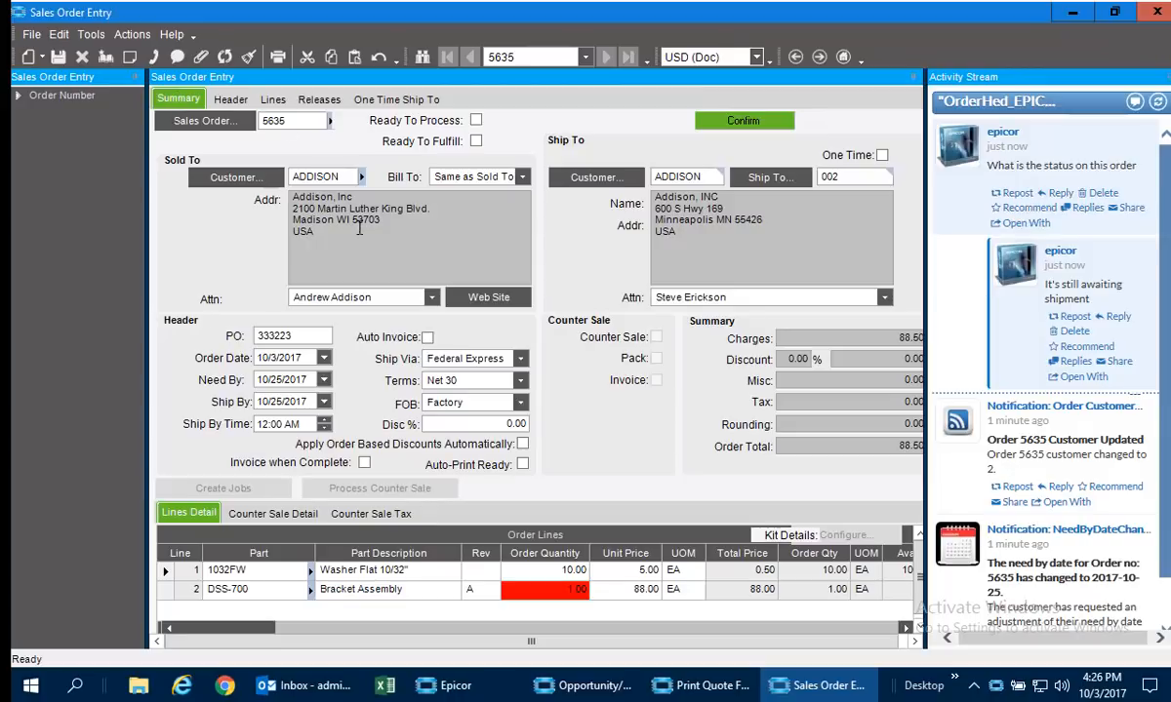
# Preview the Sales Order Acknowledgement report using the E-mail and Capture Sales Order report style.
pyautogui.click(280, 57)
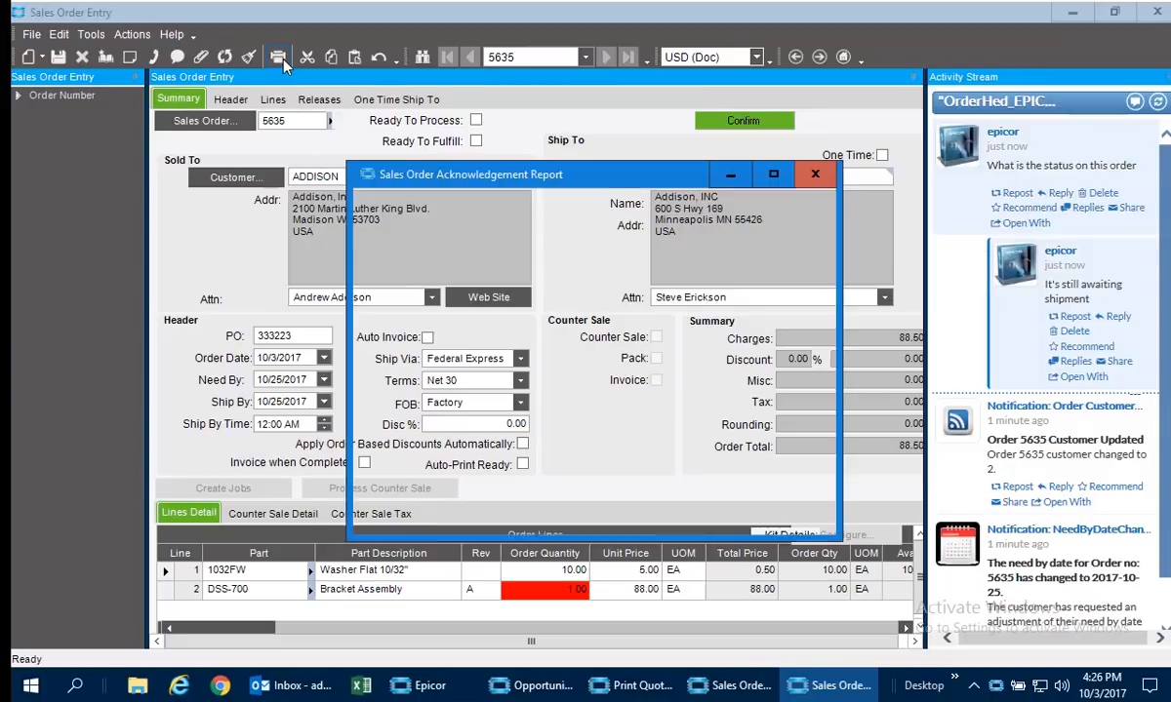
pyautogui.click(540, 417)
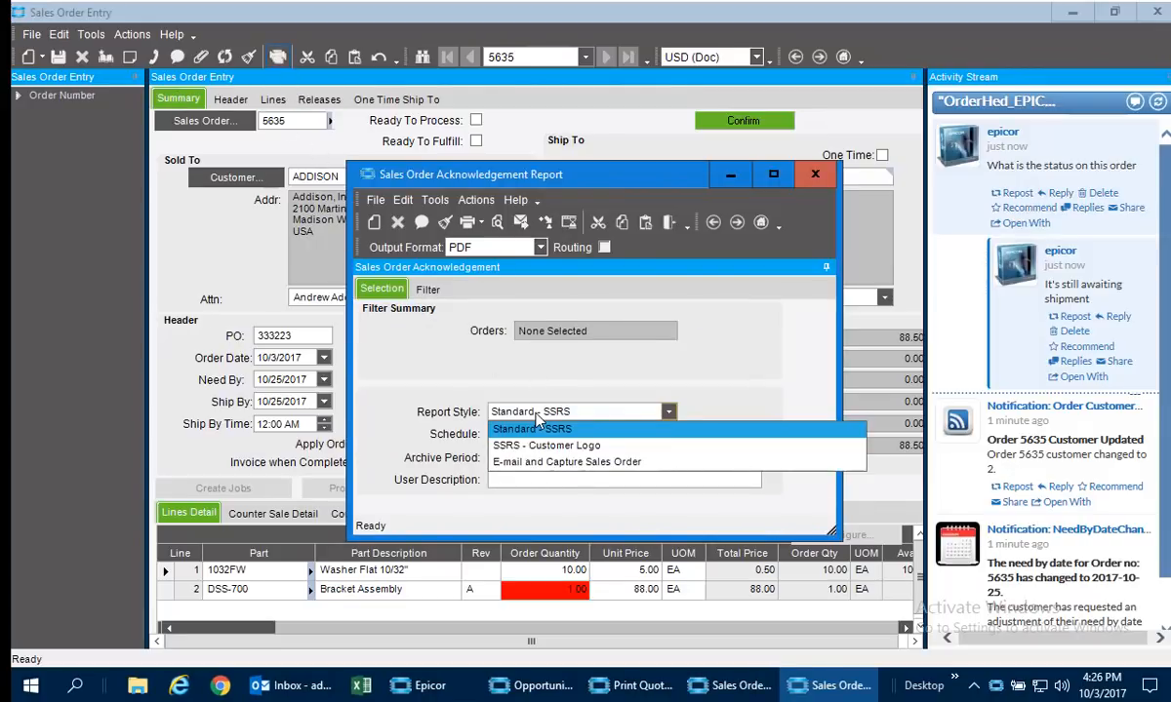
pyautogui.click(524, 462)
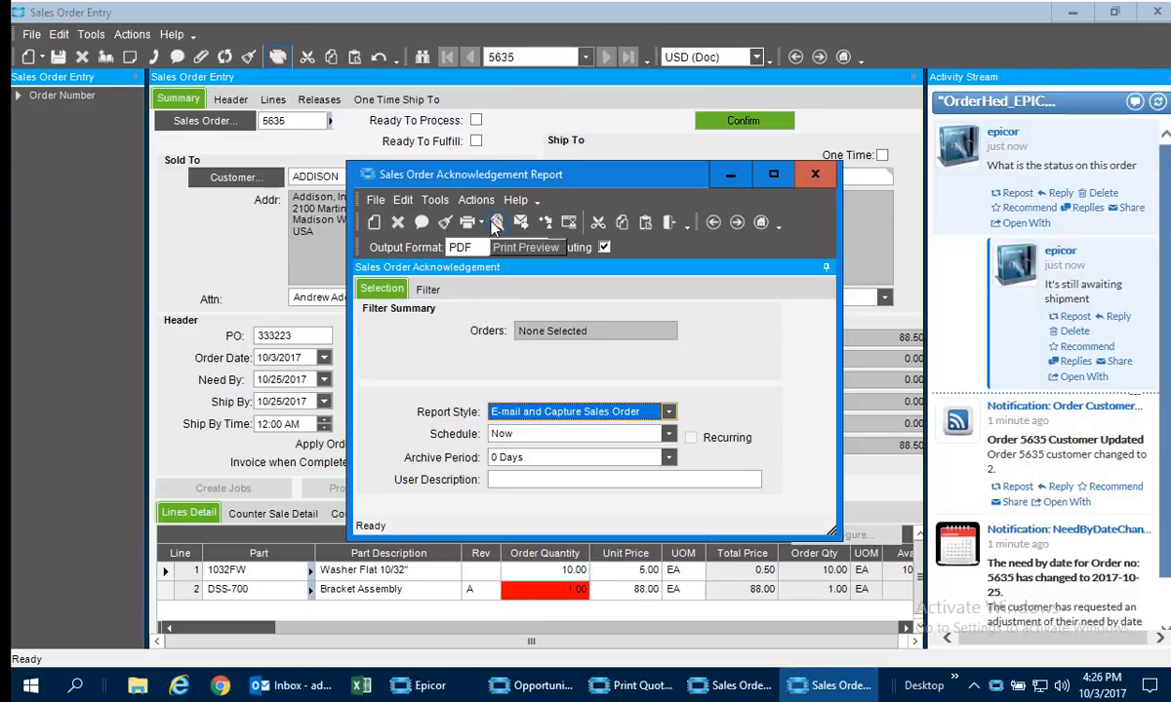
pyautogui.click(495, 224)
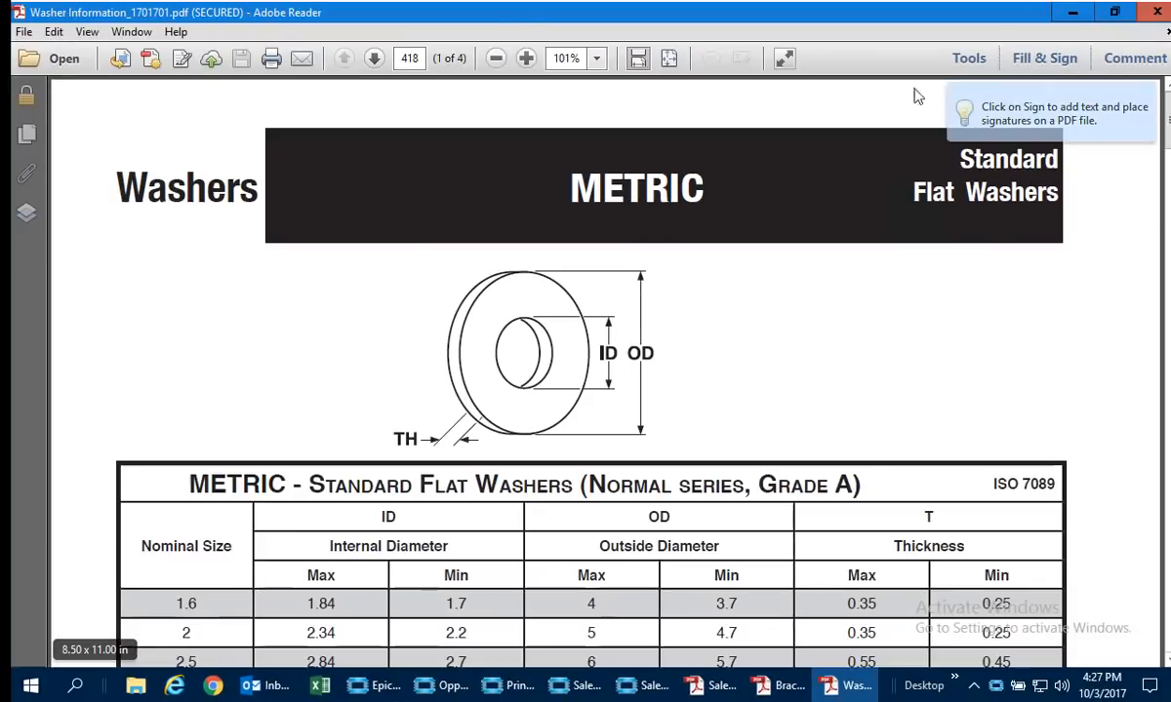
# Close the washer and bracket PDFs, review the Sales Order Acknowledgement PDF down to its order lines, and close it.
pyautogui.click(1158, 13)
pyautogui.click(1158, 13)
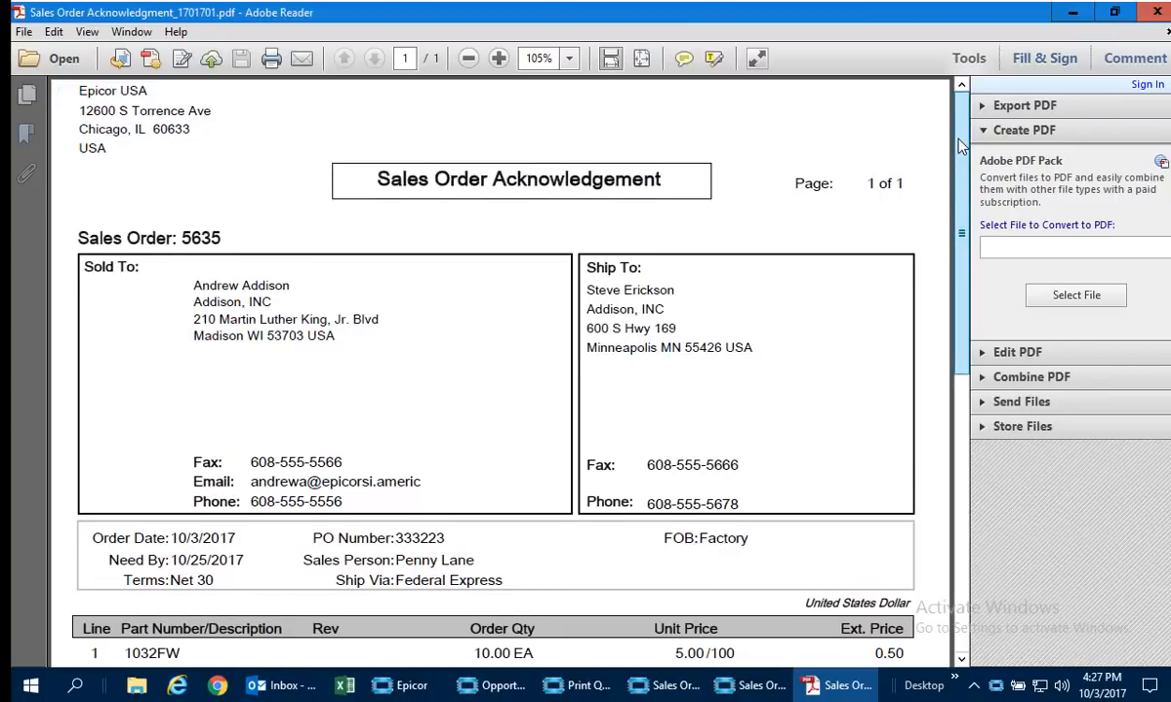
pyautogui.moveTo(959, 148); pyautogui.dragTo(964, 268)
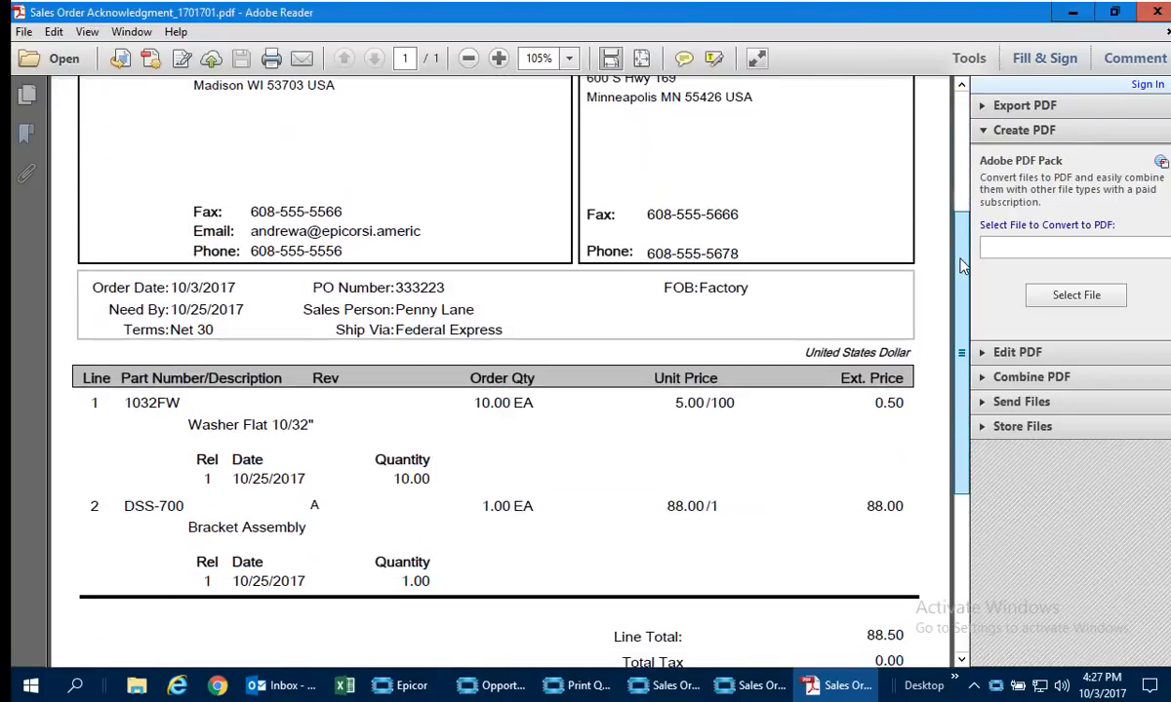
pyautogui.click(1156, 13)
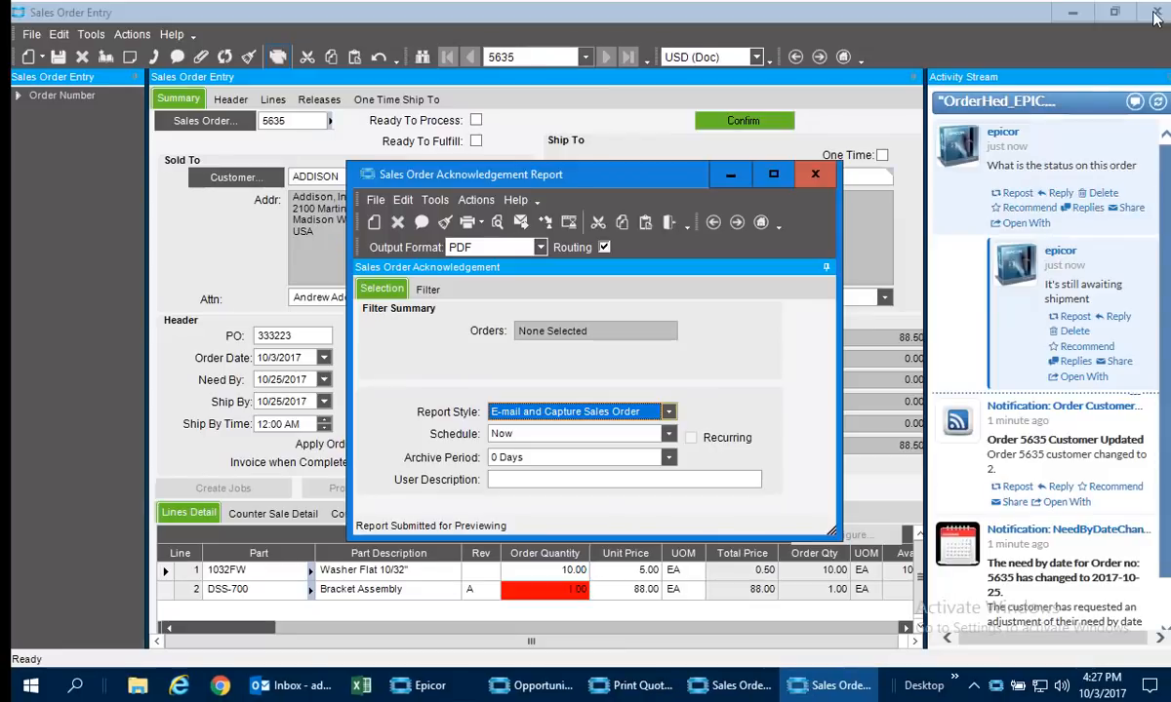
# Switch to Outlook, send and receive all folders, and open the new Sales Order Acknowledgement e-mail.
pyautogui.click(300, 688)
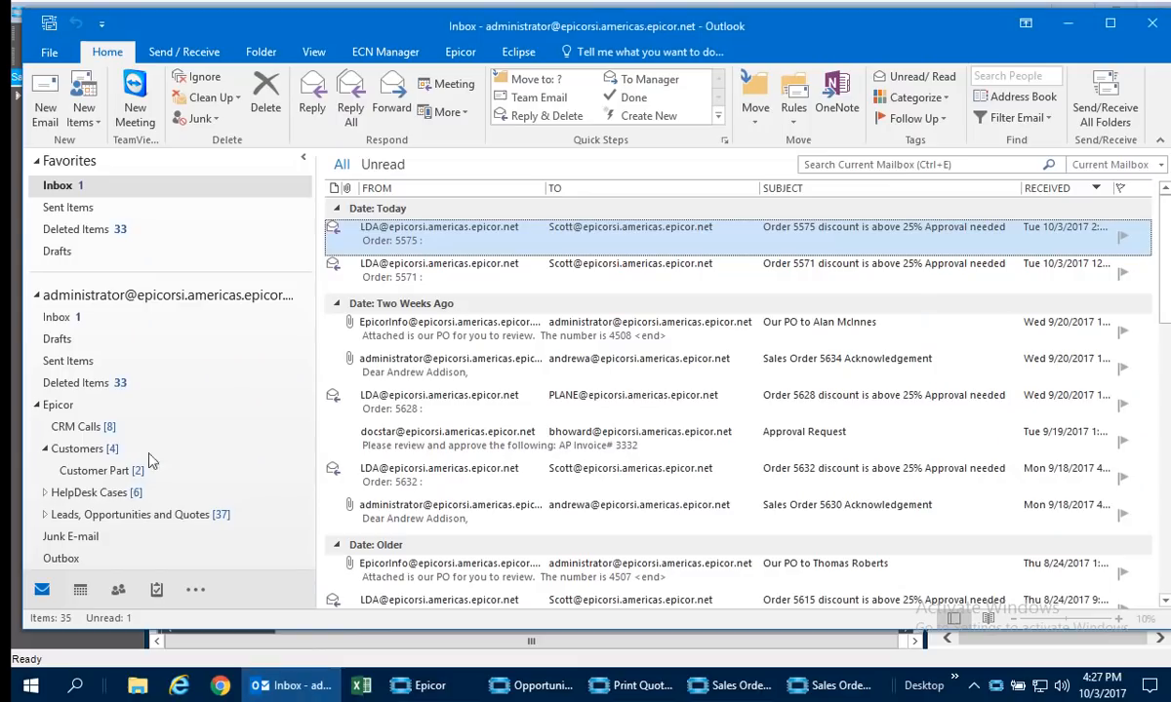
pyautogui.click(179, 59)
pyautogui.click(60, 103)
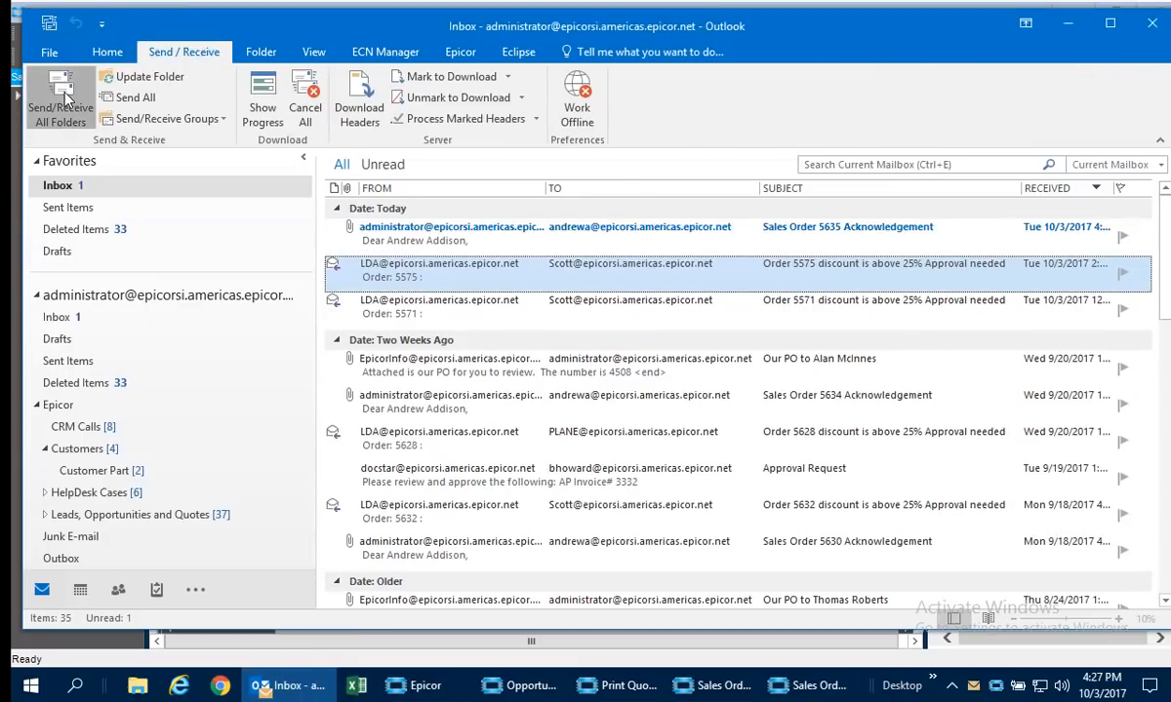
pyautogui.doubleClick(385, 225)
pyautogui.rightClick(343, 259)
pyautogui.click(671, 334)
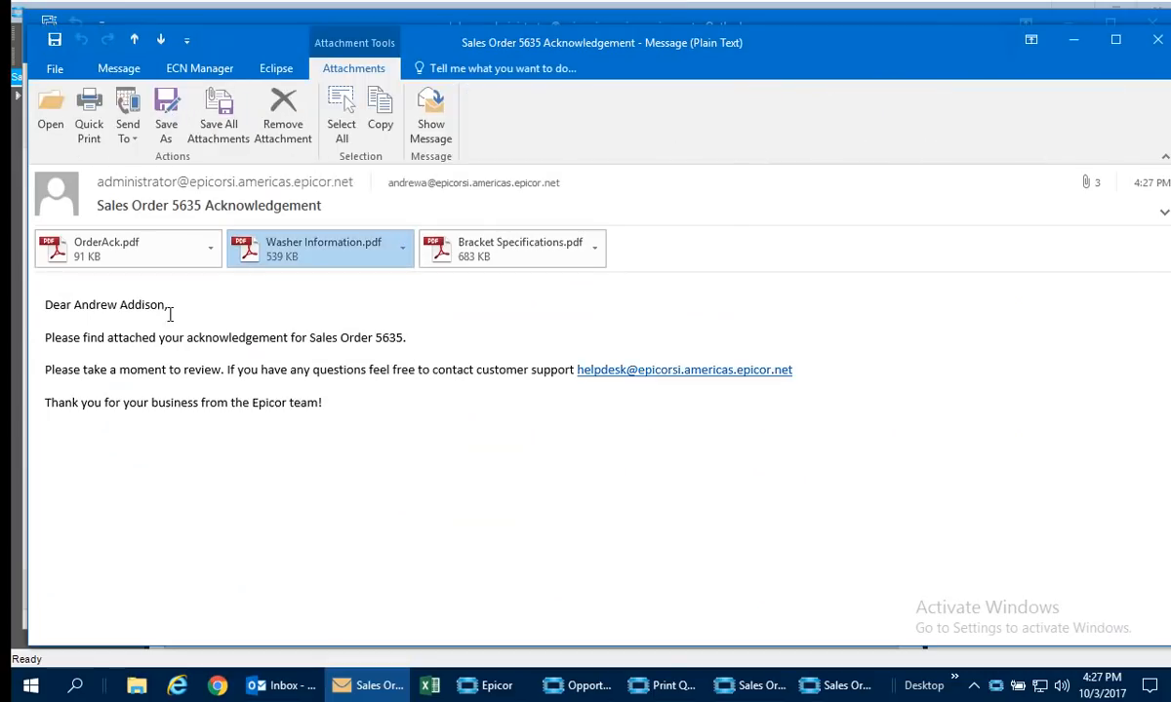
# Examine the e-mail's OrderAck.pdf attachment in preview and the size table in Washer Information.pdf.
pyautogui.click(136, 248)
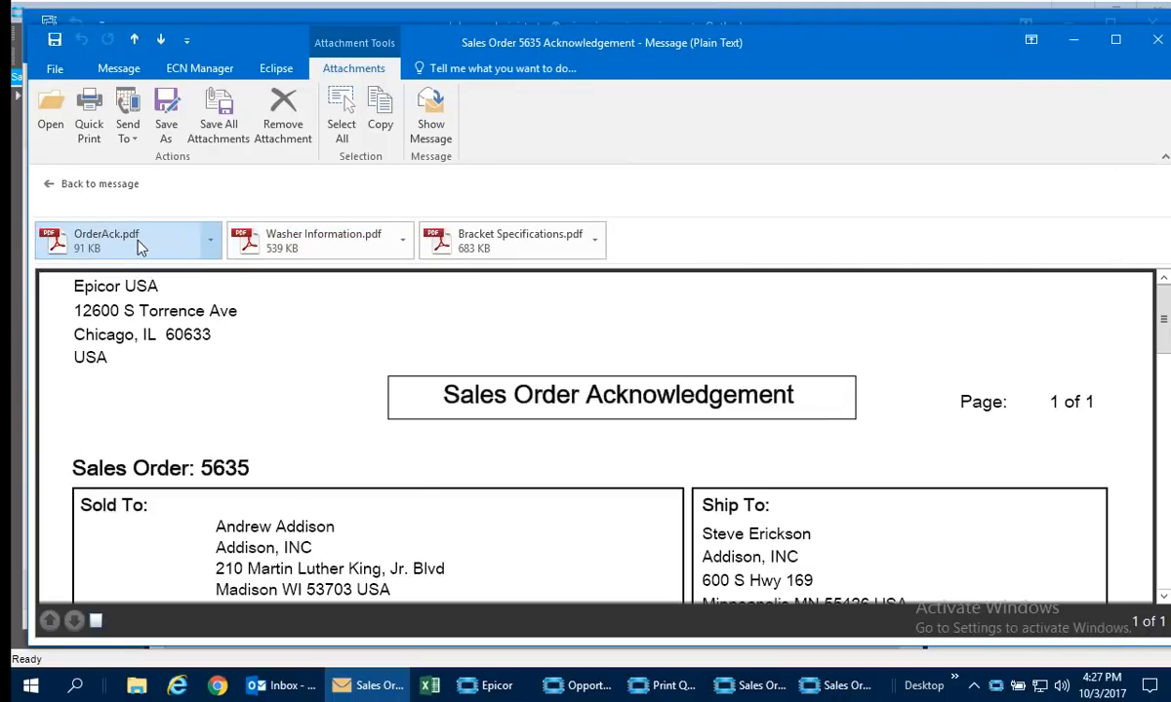
pyautogui.scroll(-10, 412, 478)
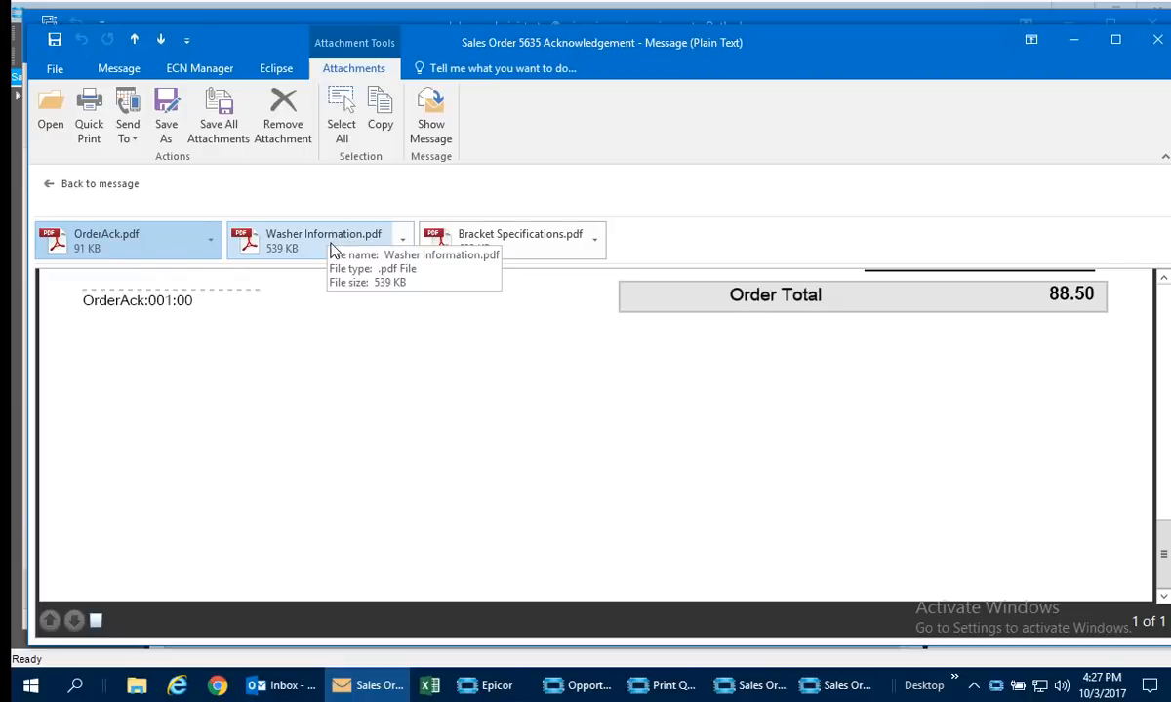
pyautogui.doubleClick(331, 244)
pyautogui.scroll(-1, 475, 328)
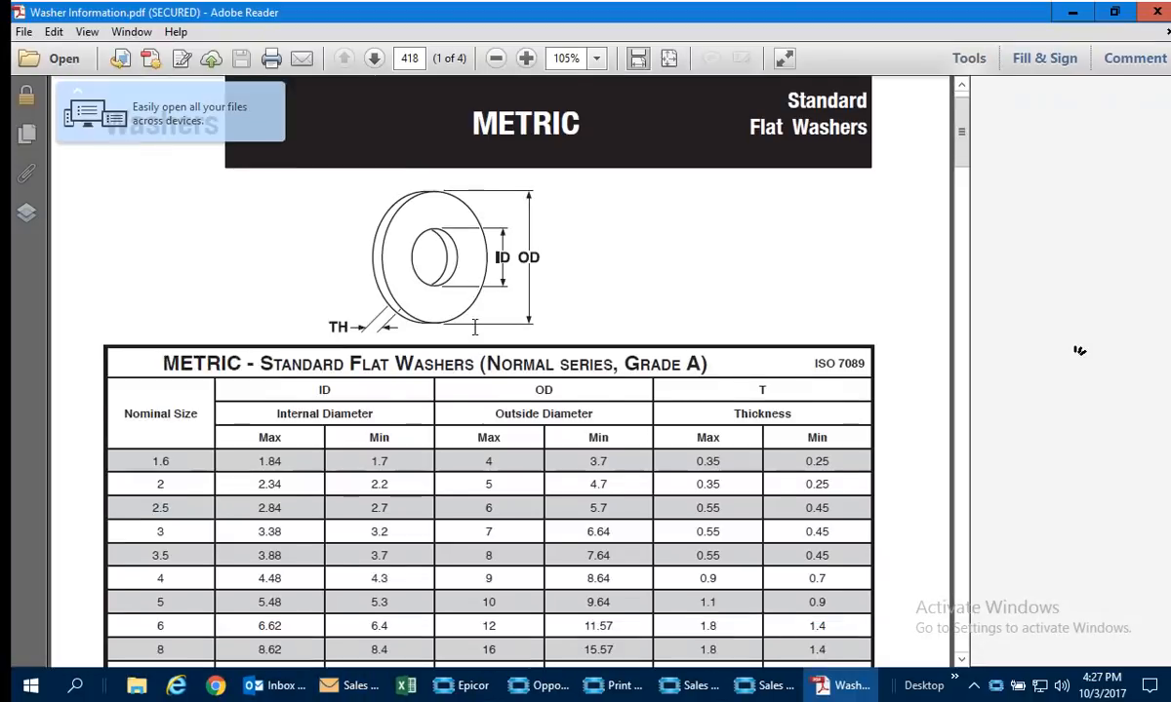
pyautogui.scroll(-3, 475, 328)
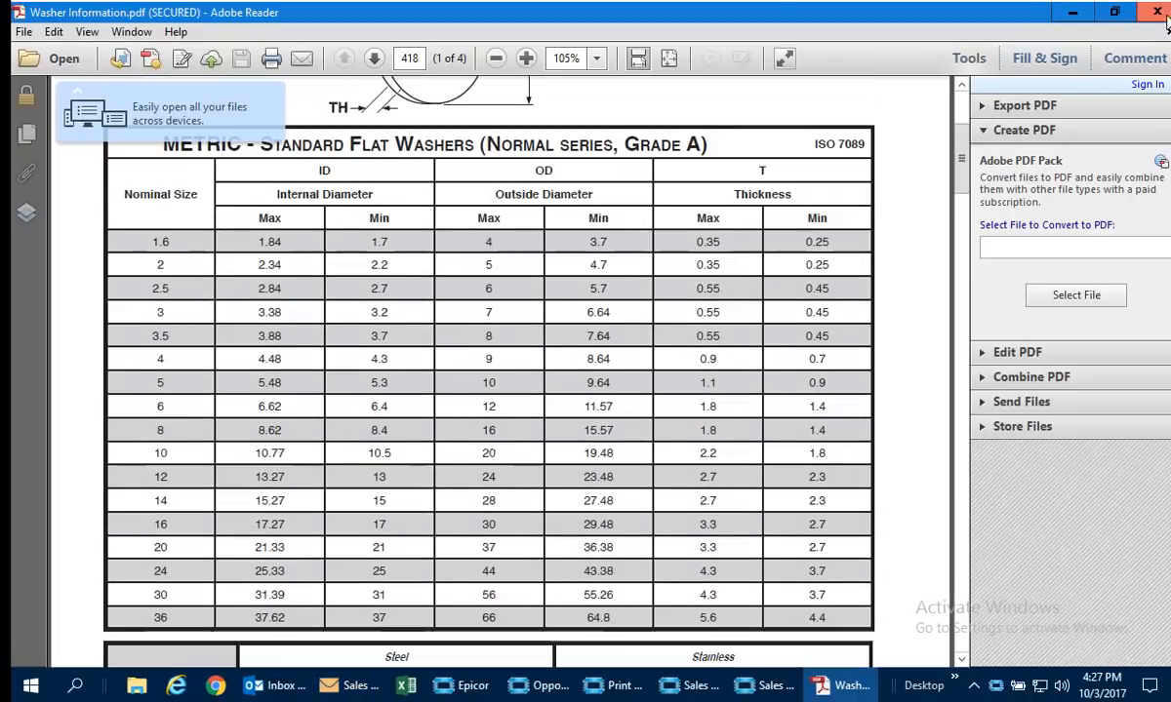
pyautogui.click(1072, 12)
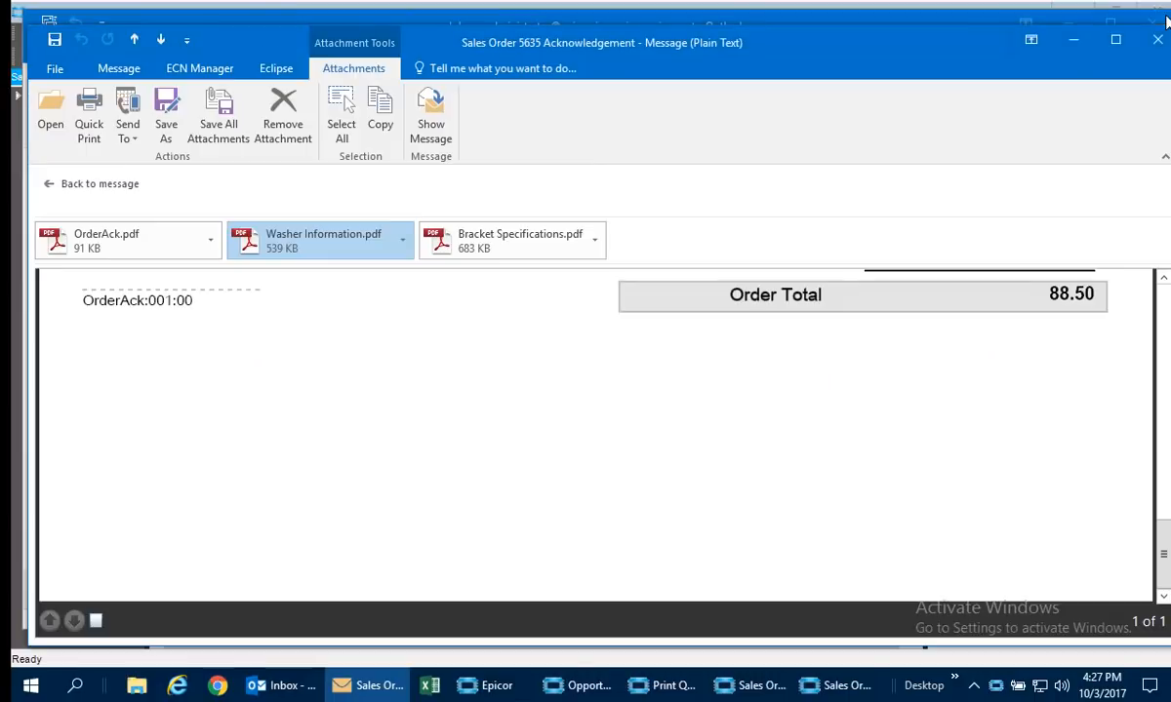
# View the Bracket Specifications.pdf attachment, close the acknowledgement e-mail and leave Outlook.
pyautogui.doubleClick(465, 245)
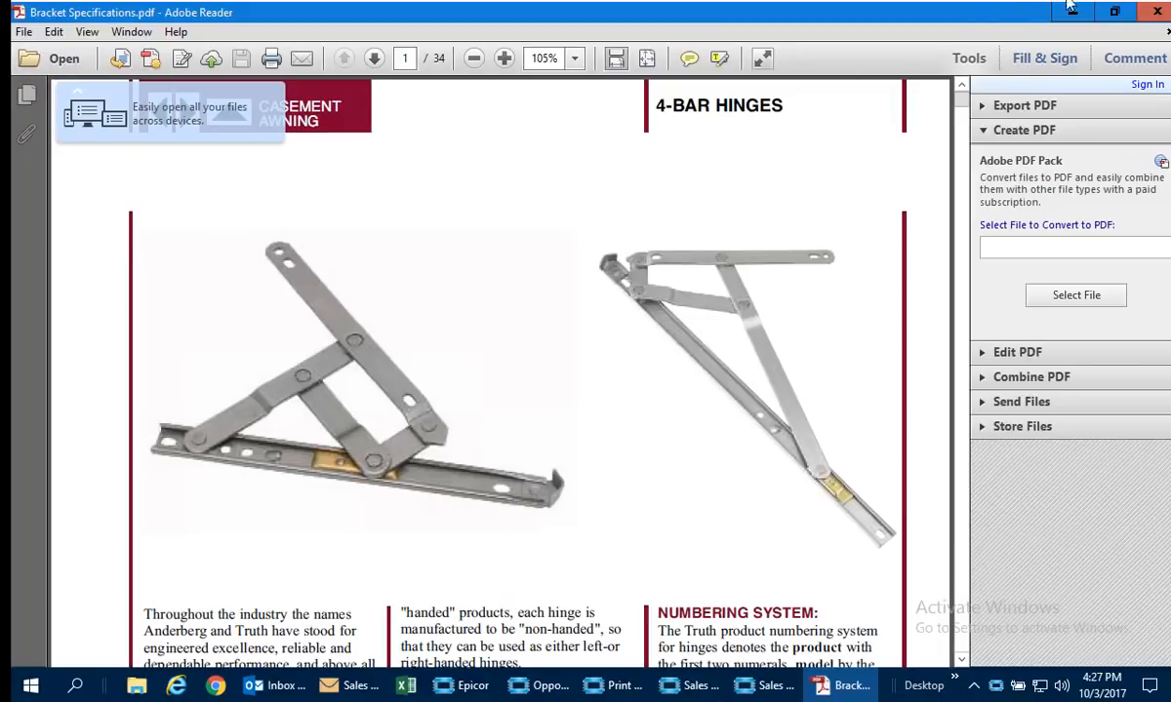
pyautogui.click(1158, 12)
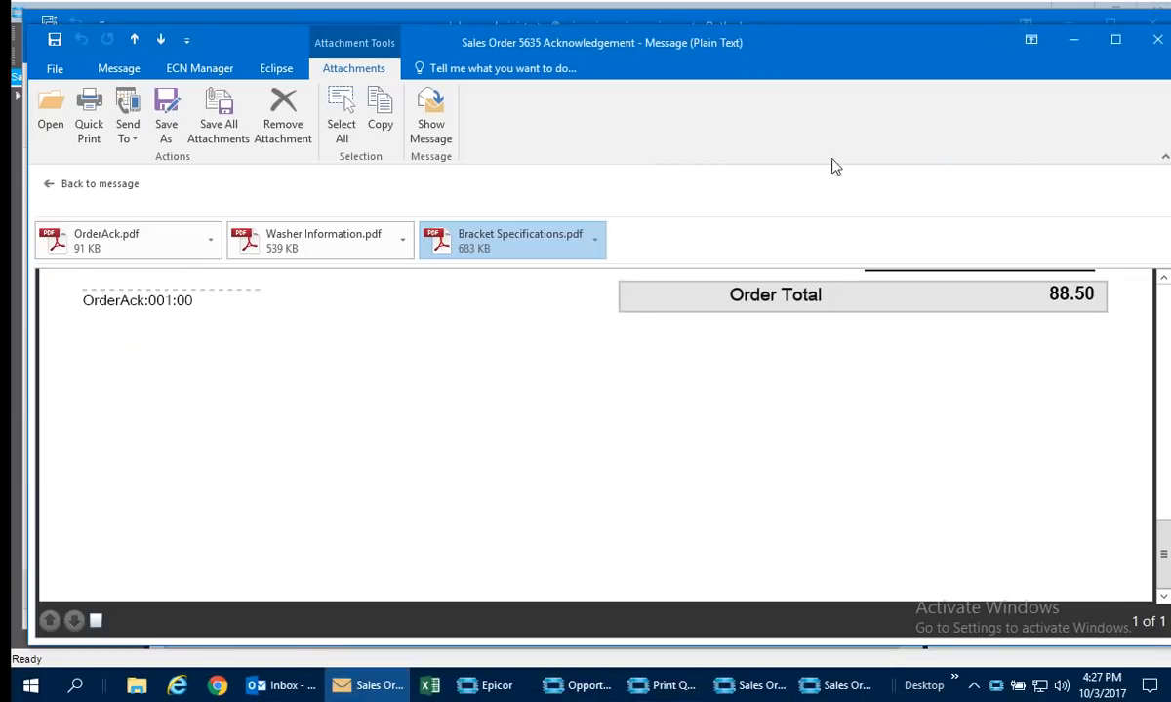
pyautogui.click(85, 251)
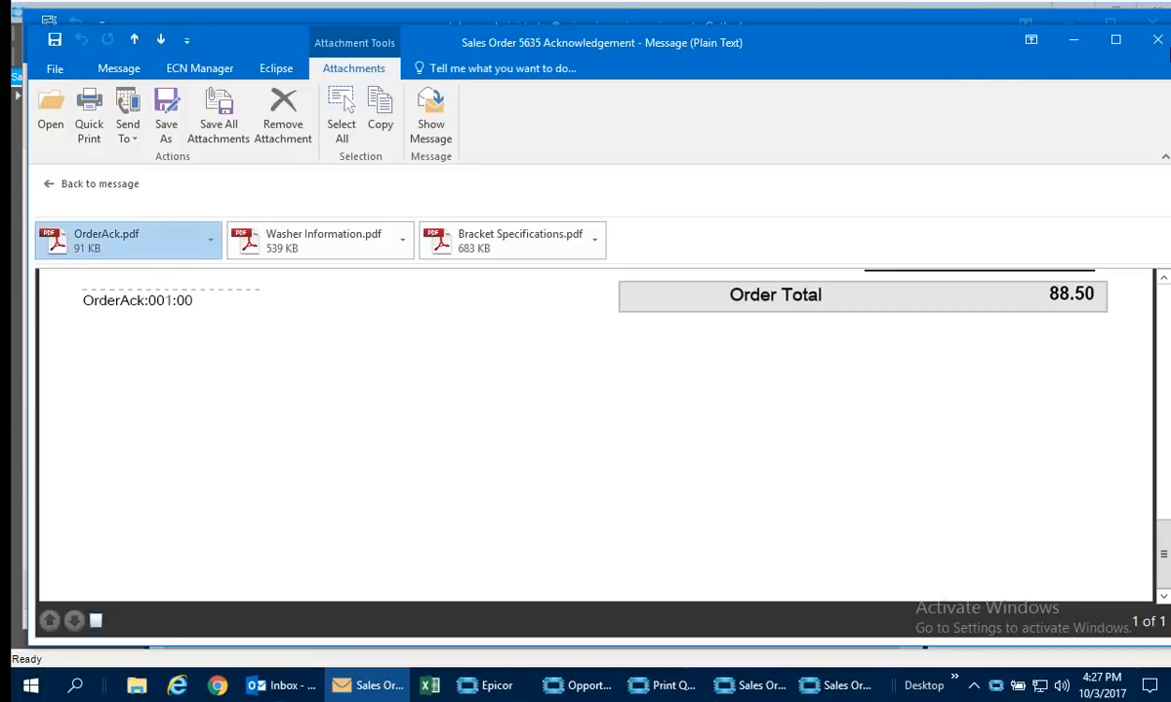
pyautogui.click(1159, 45)
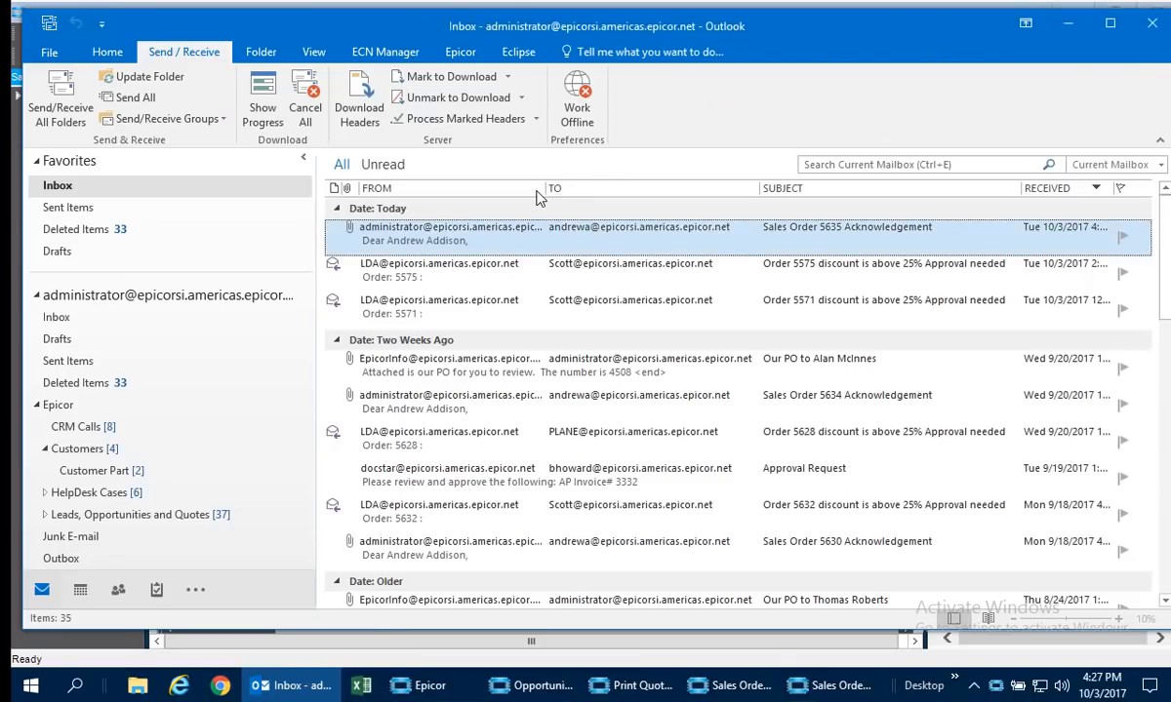
pyautogui.click(1071, 33)
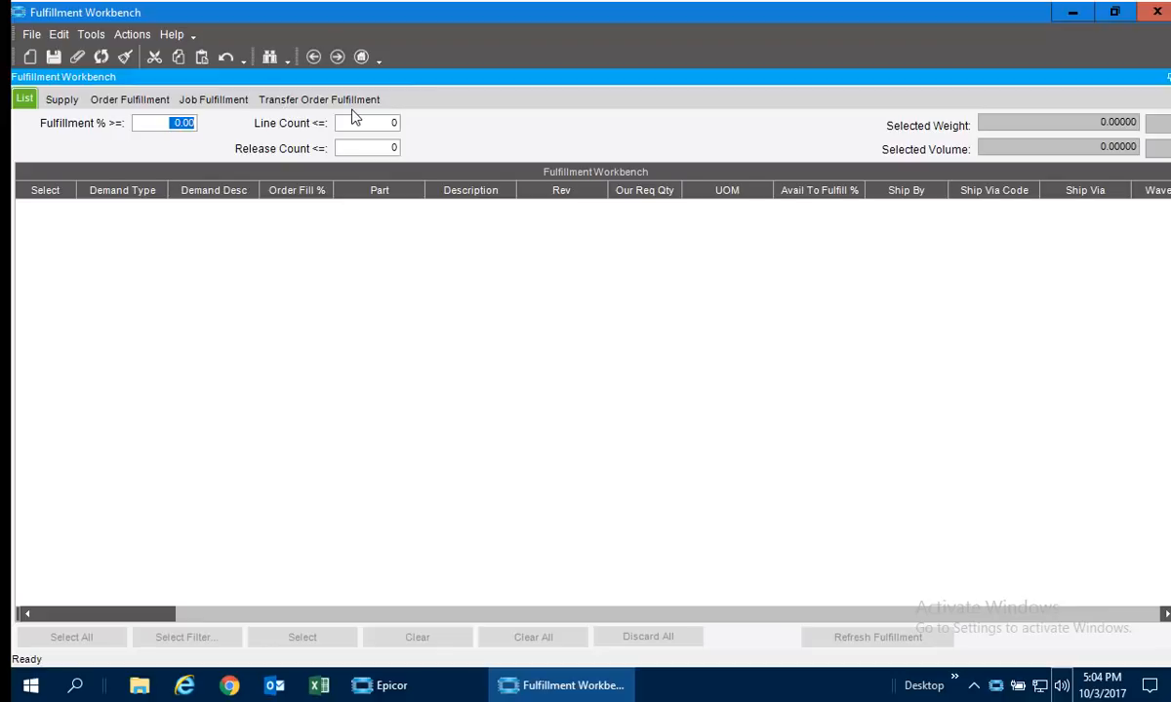
# Set the minimum fulfillment to 50% for order fulfillment in the Fulfillment Workbench and open its order search.
pyautogui.click(152, 102)
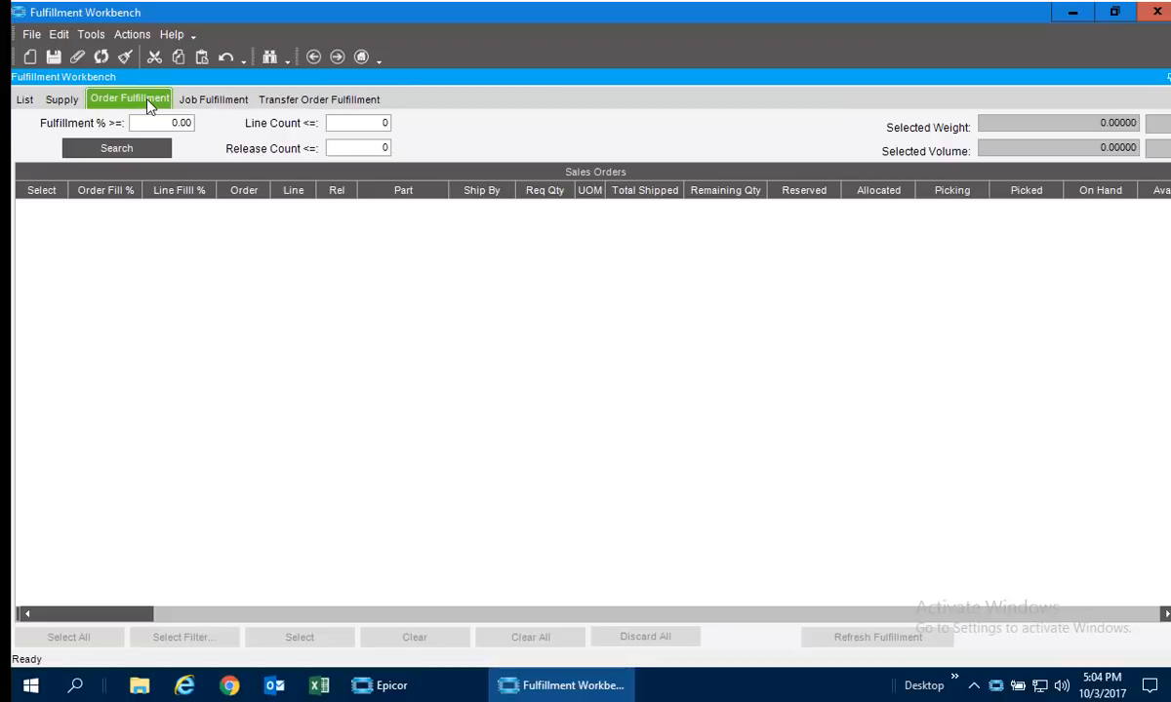
pyautogui.click(157, 126)
pyautogui.write('5')
pyautogui.click(151, 151)
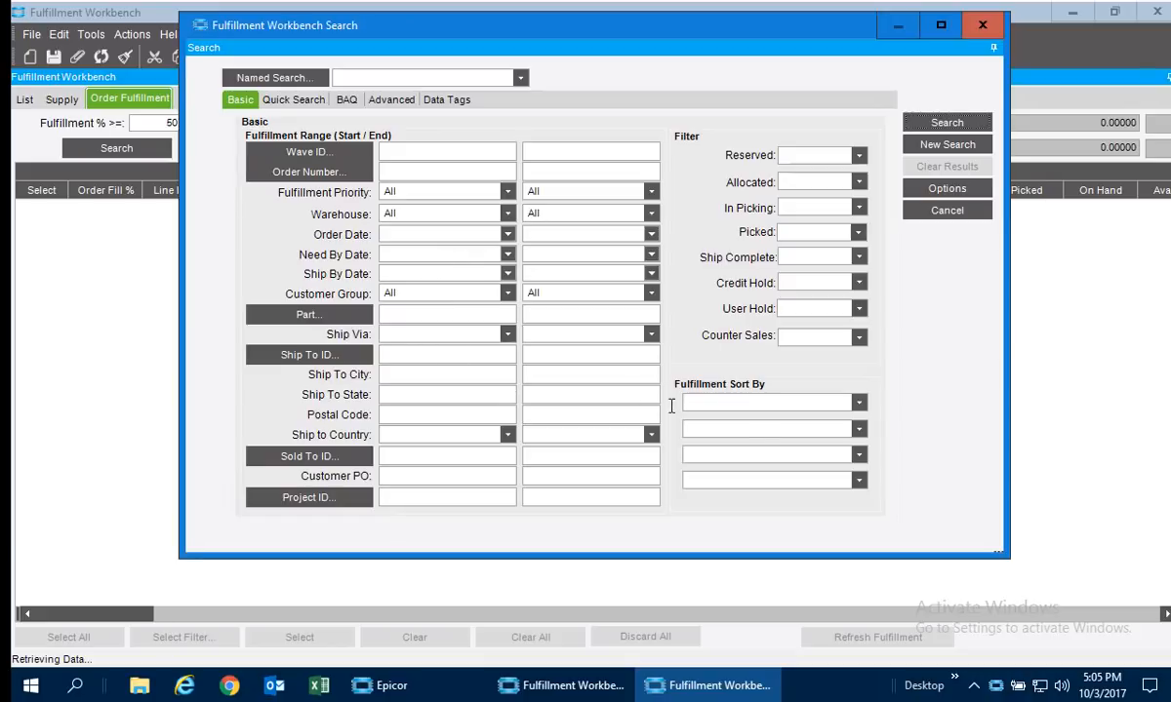
# Run the saved named search for need-by dates 06/01/2017 to 10/01/2017 and load all results into the workbench.
pyautogui.click(520, 77)
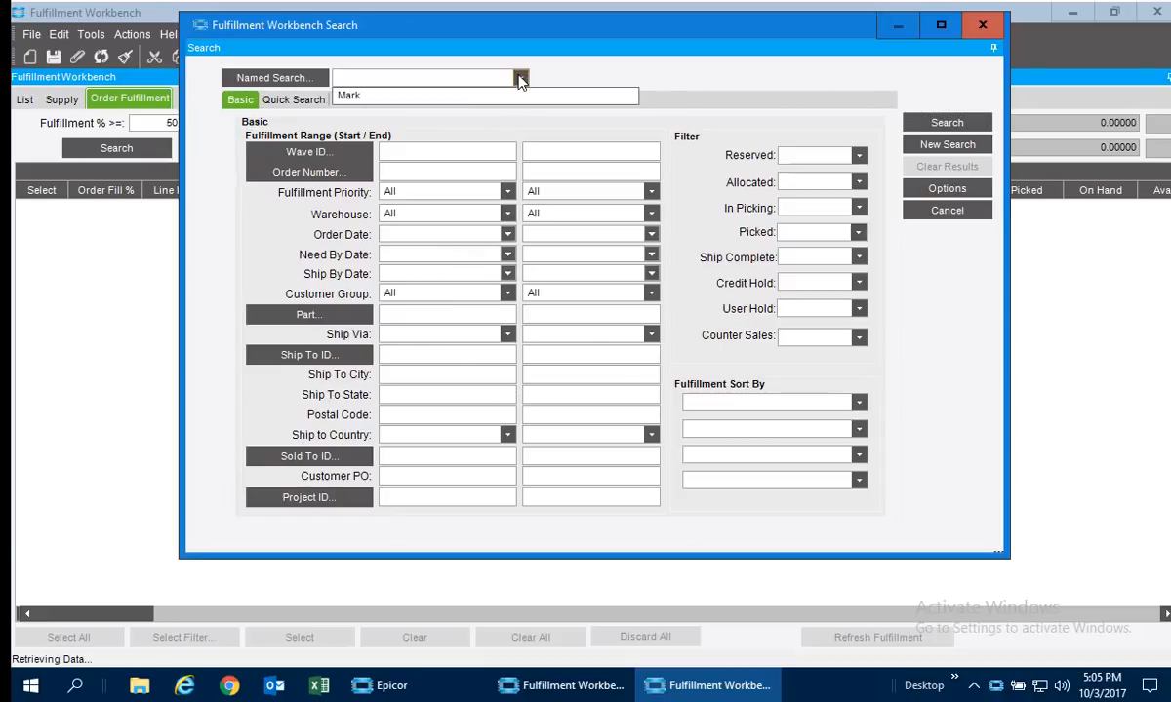
pyautogui.click(463, 98)
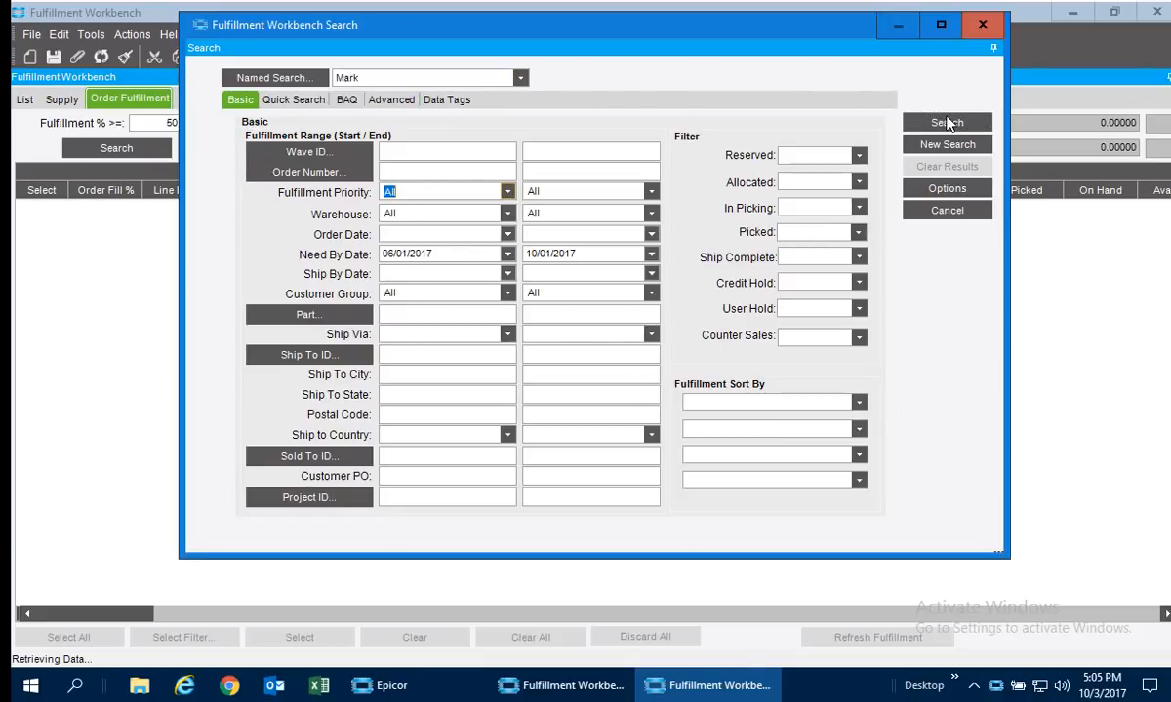
pyautogui.click(946, 122)
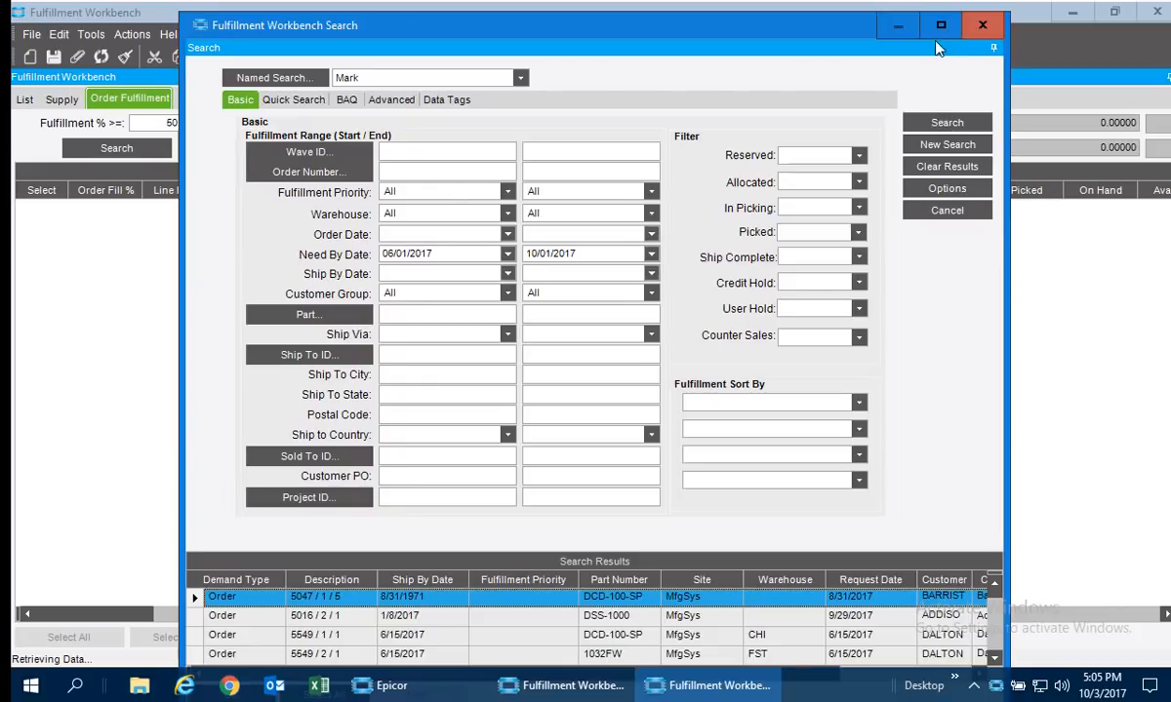
pyautogui.doubleClick(880, 28)
pyautogui.click(147, 638)
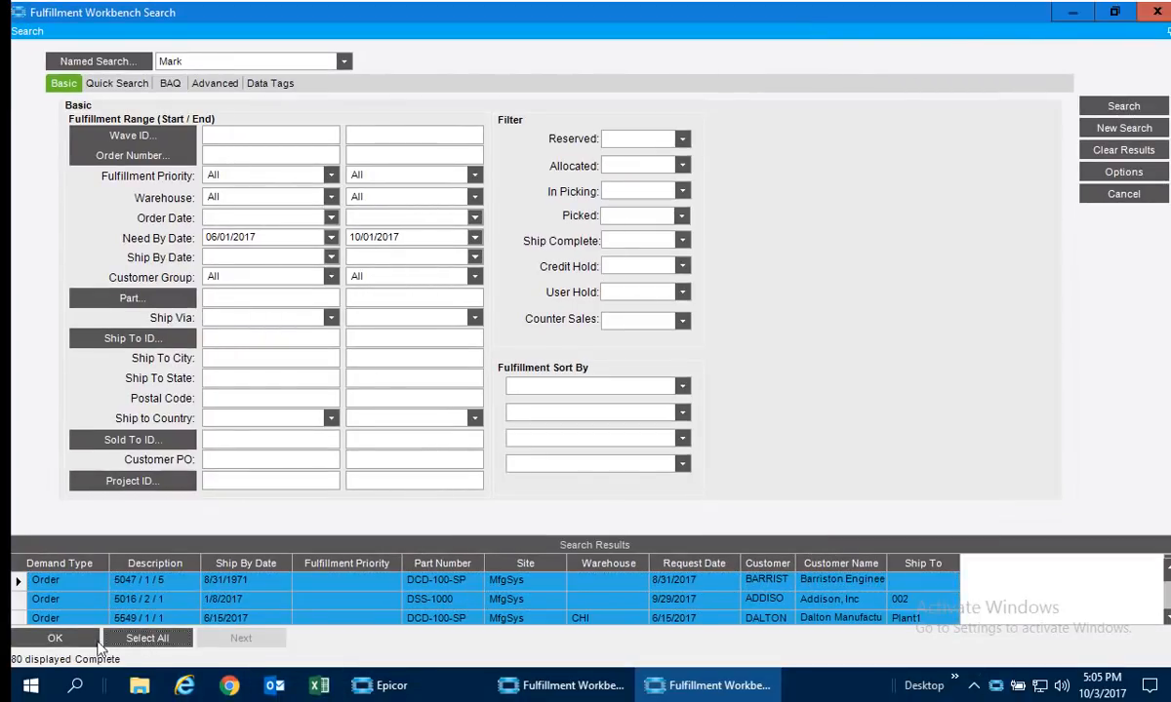
pyautogui.click(54, 638)
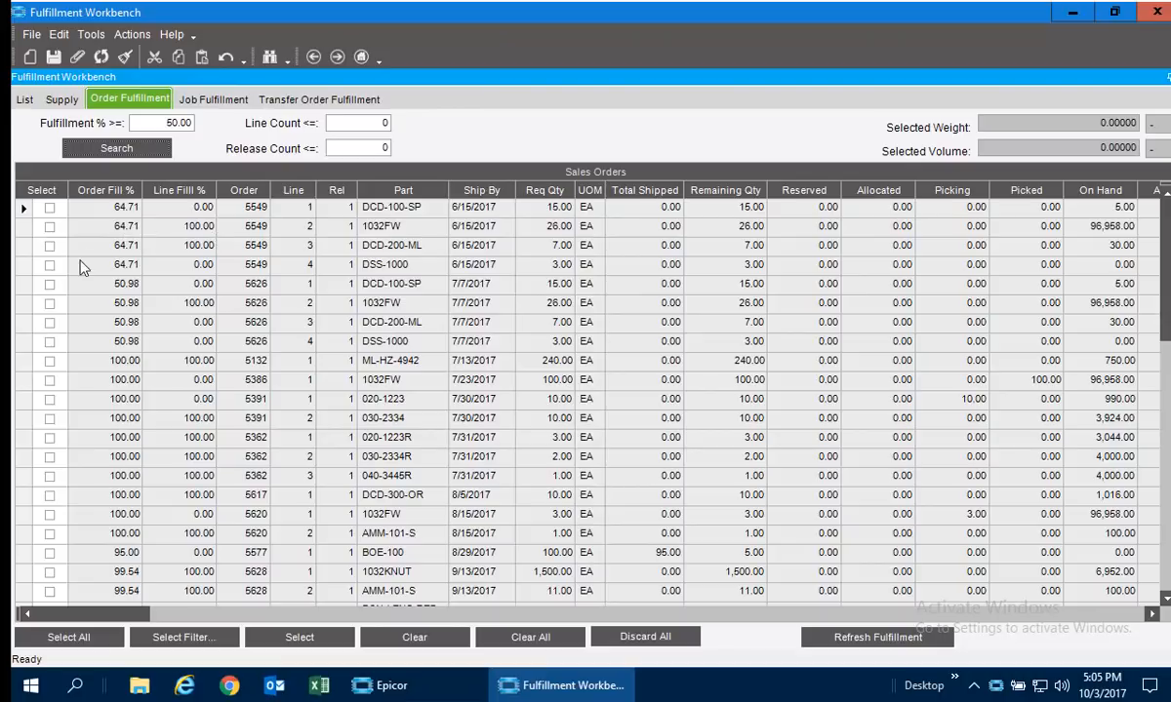
# Sort the sales orders by order number in descending order and select the first order line.
pyautogui.click(252, 191)
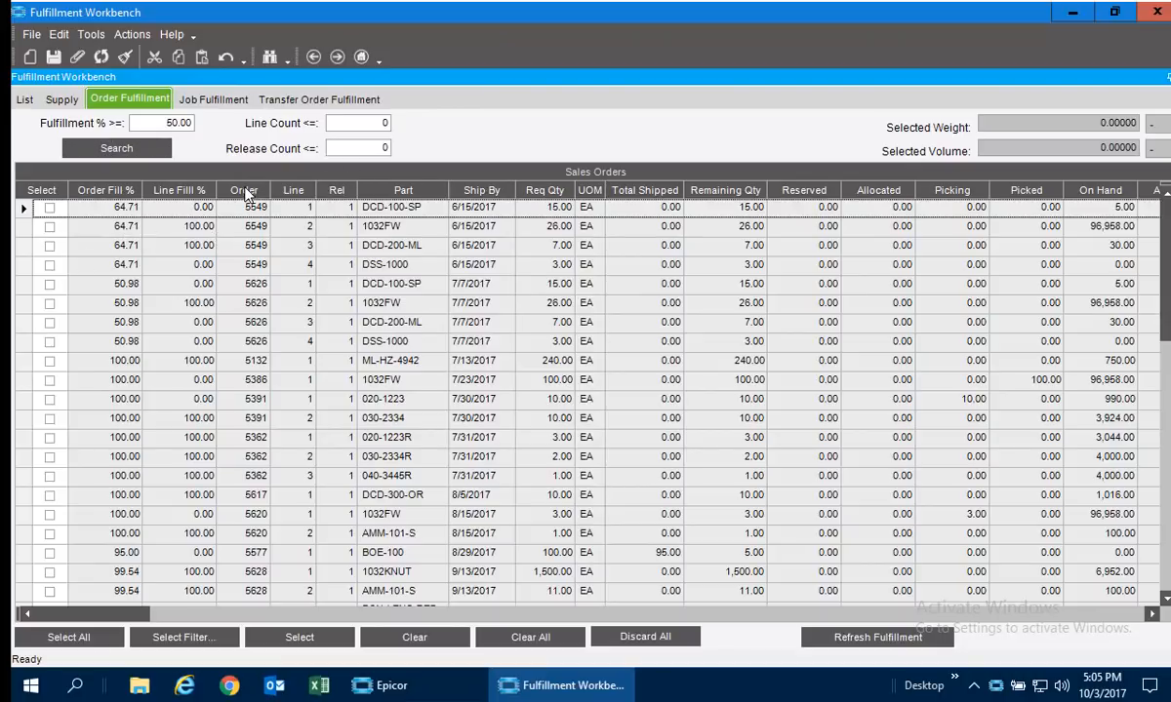
pyautogui.click(251, 192)
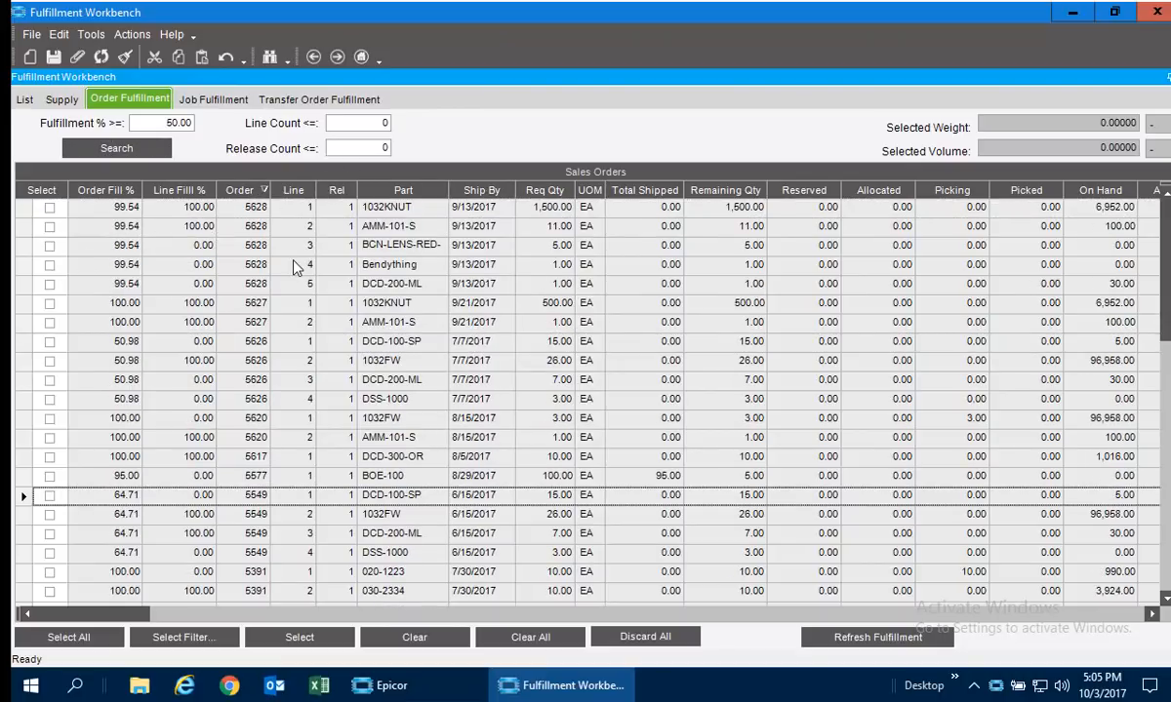
pyautogui.click(251, 209)
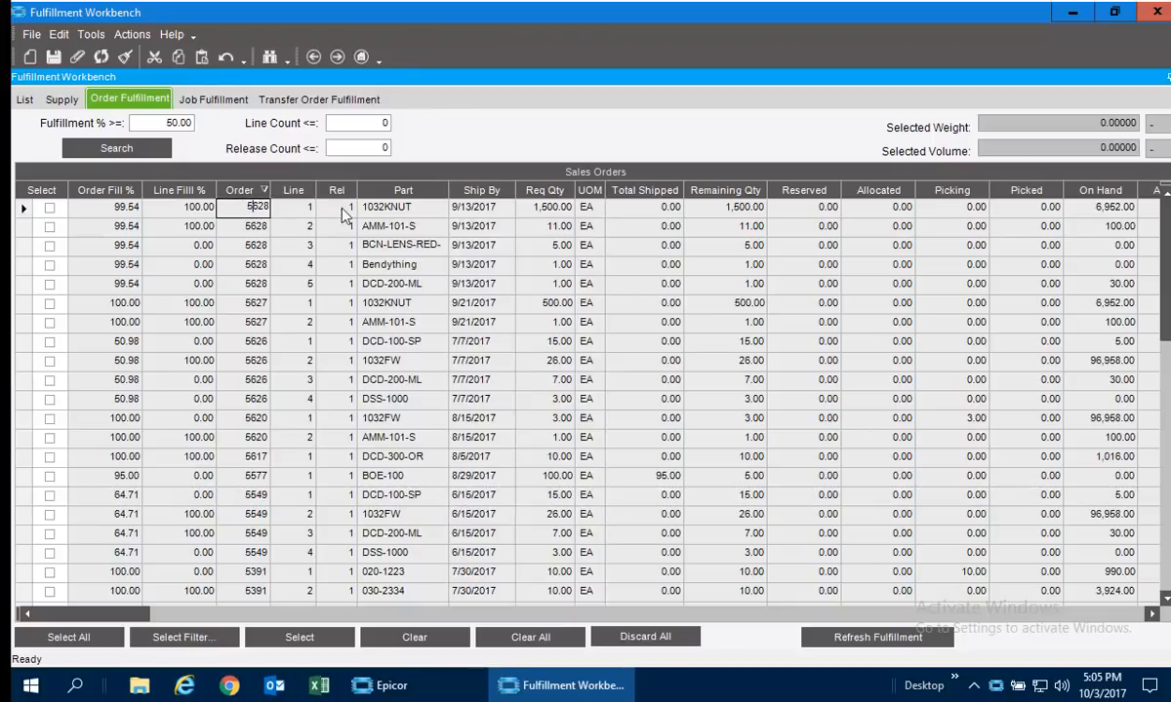
# Reserve and release the first order line, part 1032KNUT, for picking, choosing a pick date assignment option.
pyautogui.click(50, 208)
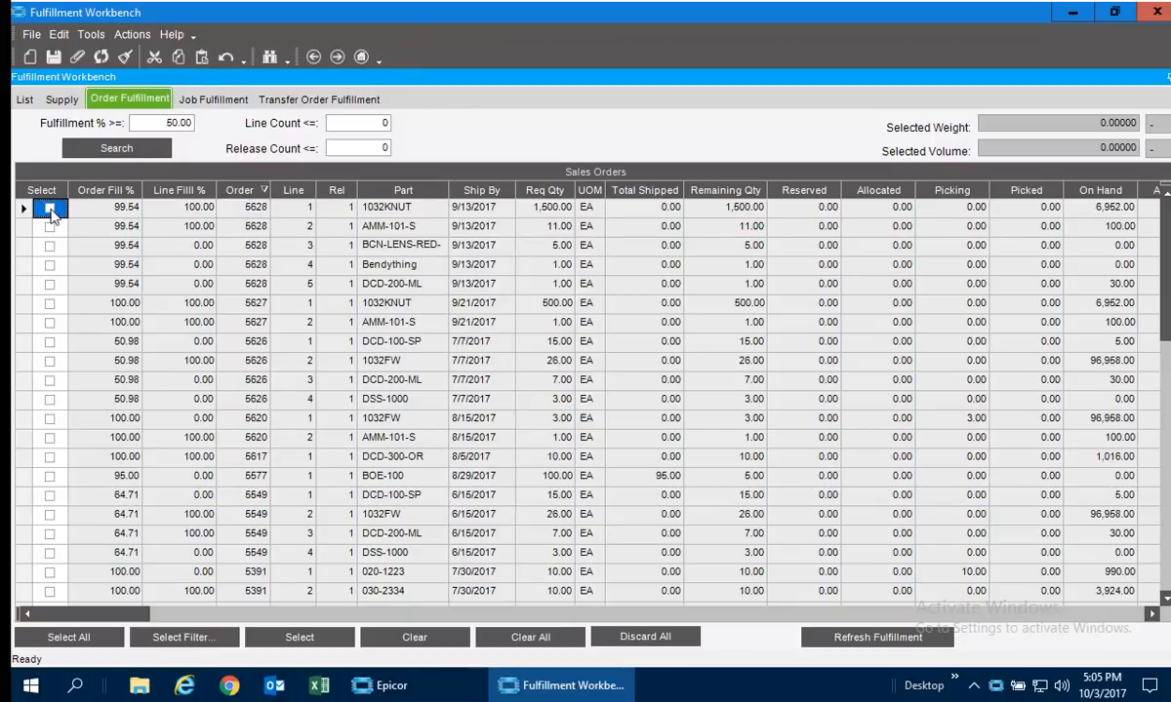
pyautogui.click(130, 36)
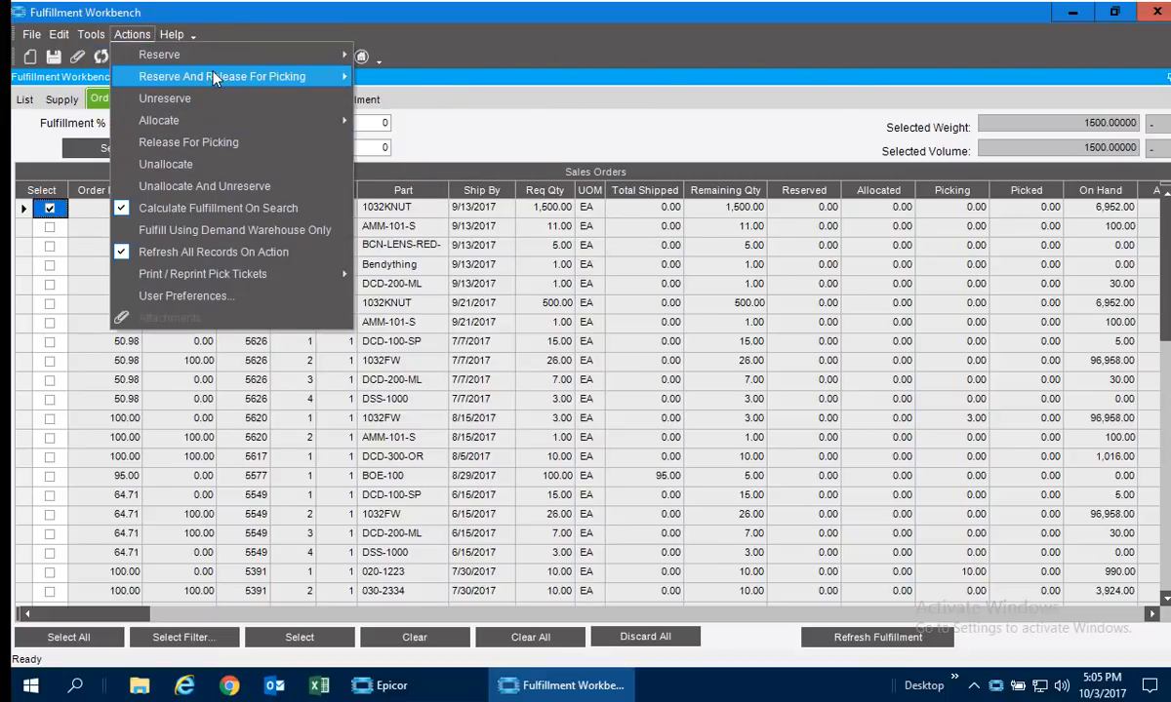
pyautogui.moveTo(292, 77)
pyautogui.click(547, 78)
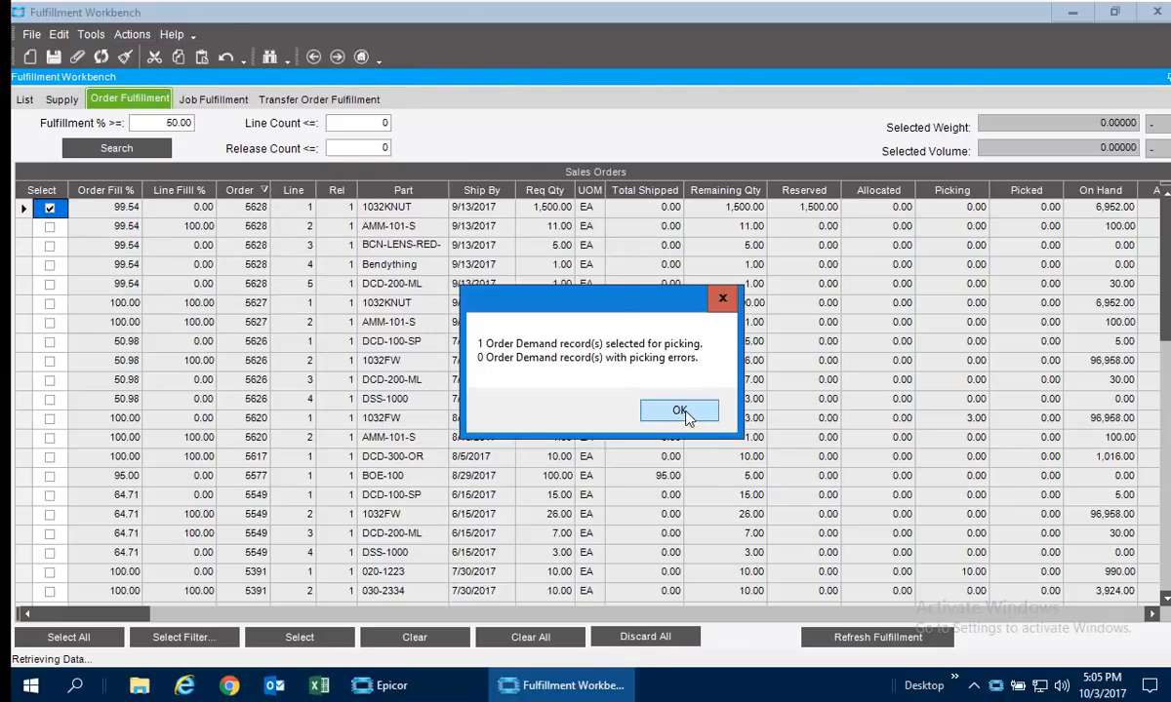
pyautogui.click(679, 411)
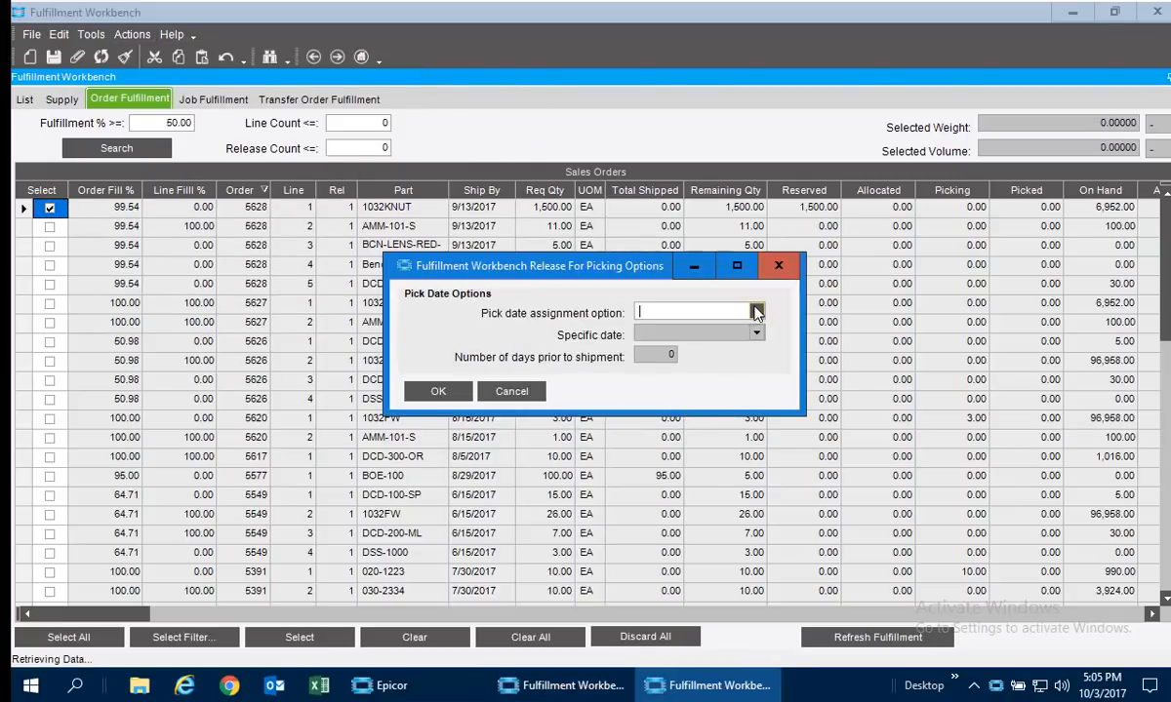
pyautogui.click(756, 312)
pyautogui.click(688, 343)
pyautogui.click(441, 390)
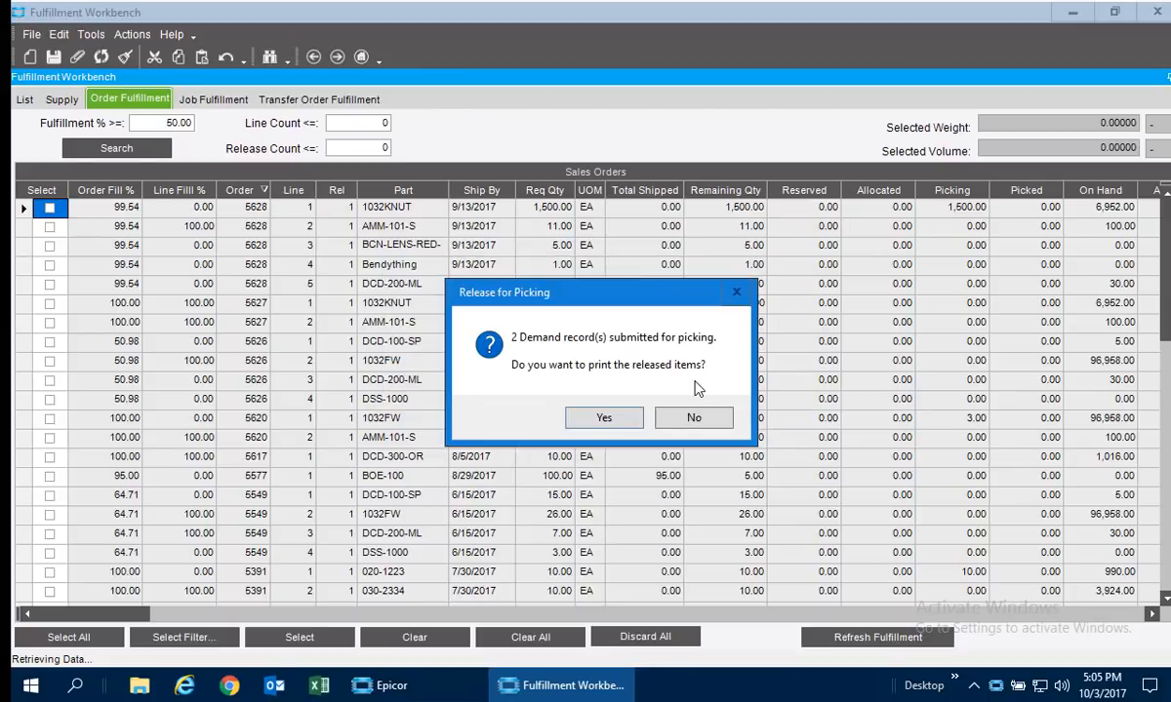
# Preview the Material Queue Report for the released items, broken on Order Number and sorted by Warehouse / Bin, and close it.
pyautogui.click(573, 403)
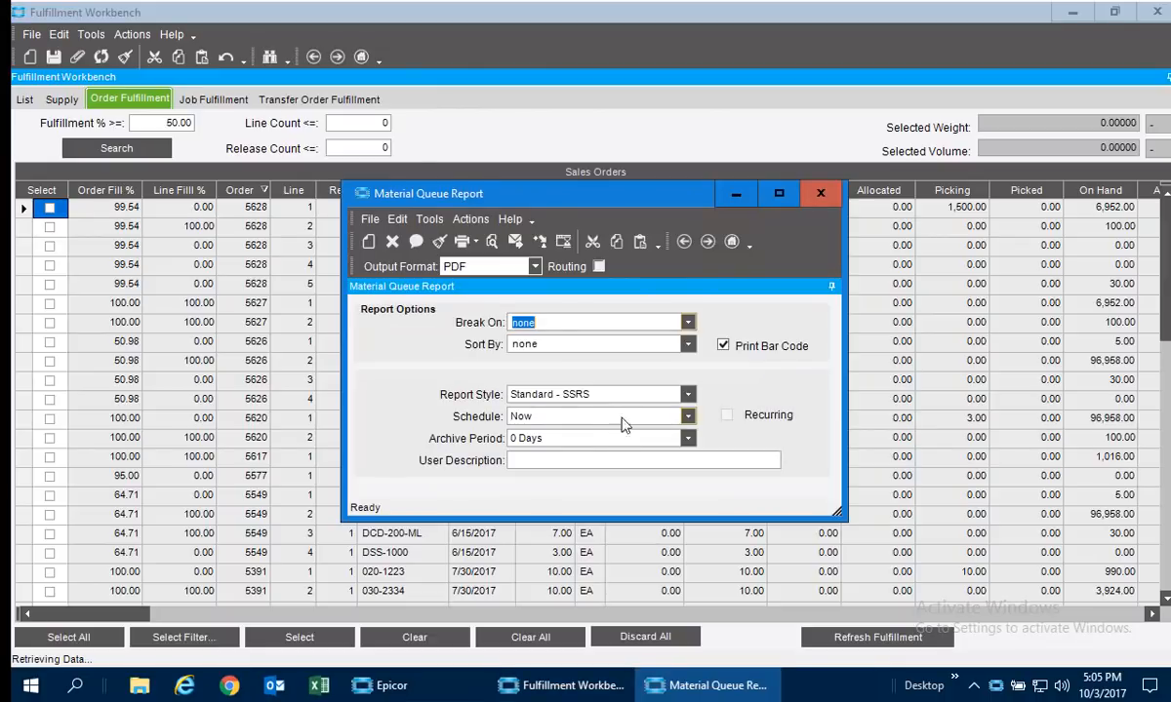
pyautogui.click(492, 241)
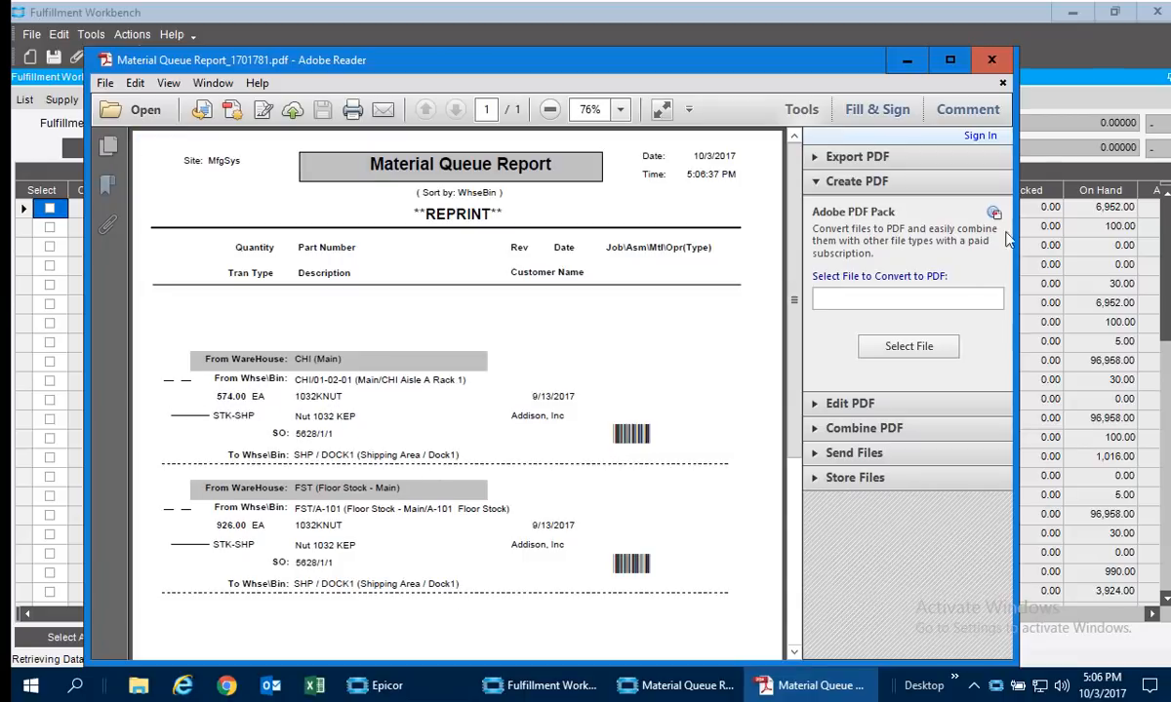
pyautogui.click(991, 64)
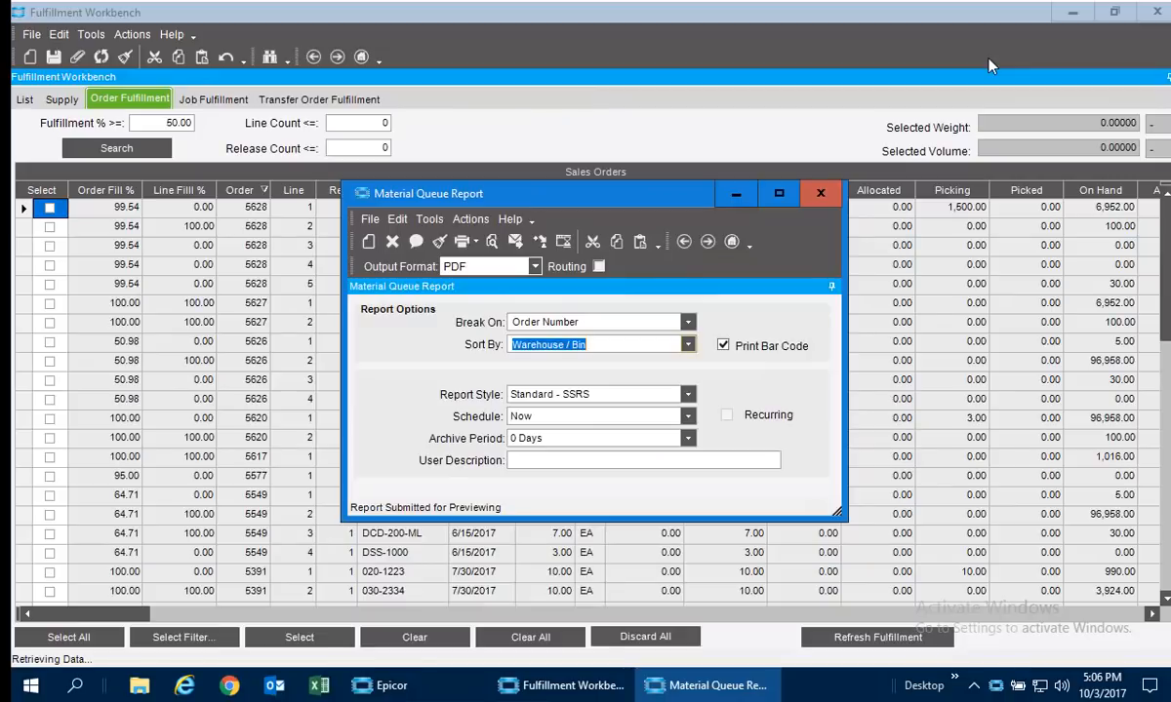
pyautogui.click(824, 194)
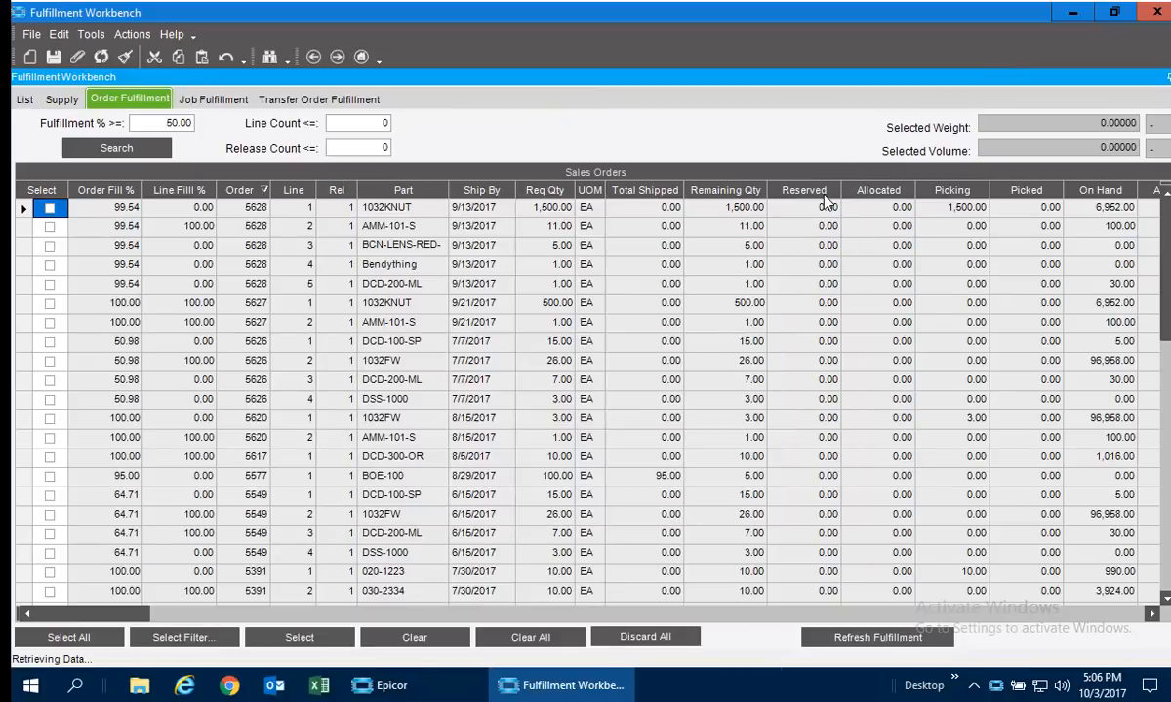
# Minimize the Fulfillment Workbench, open the Demo Menu handheld from Home and log in with the shop employee ID.
pyautogui.click(1072, 12)
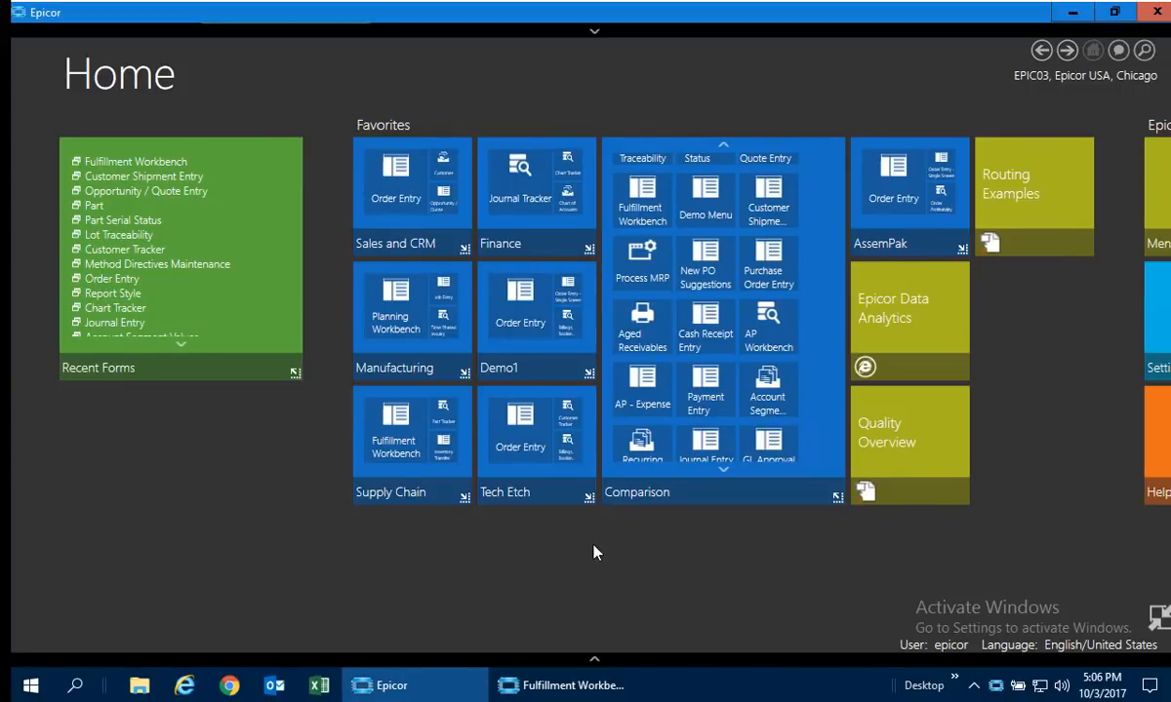
pyautogui.click(709, 186)
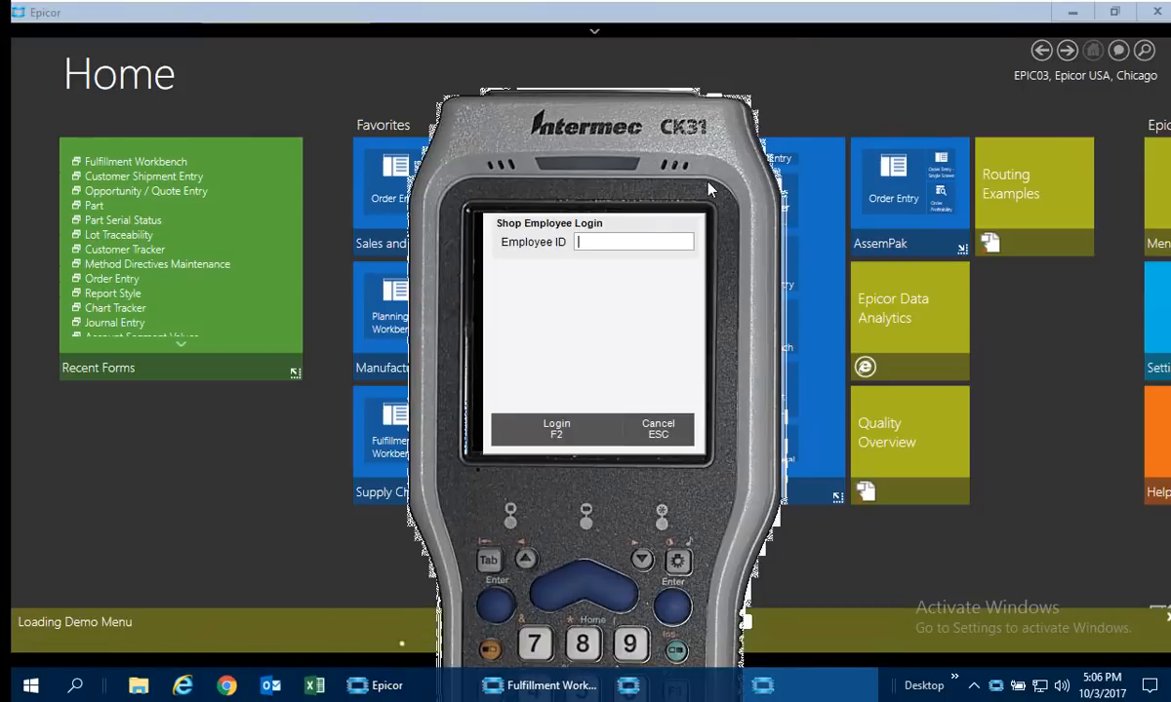
pyautogui.write('101')
pyautogui.press('Return')
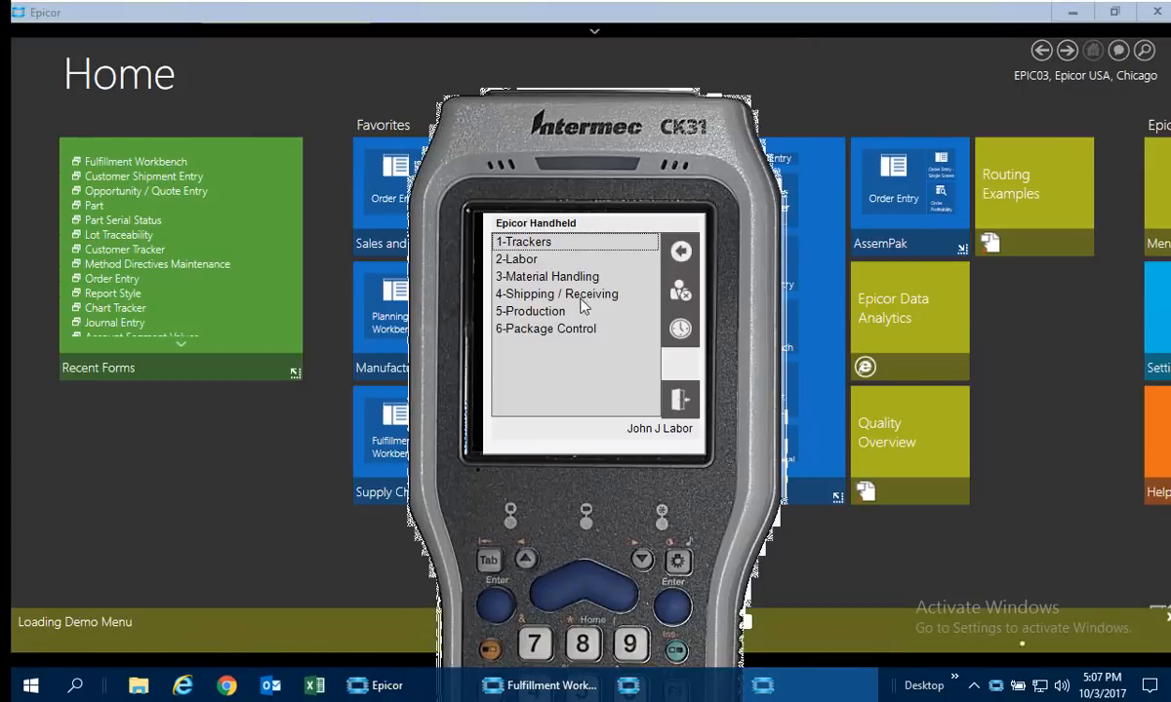
# View the Material Queue under Material Handling, close it and open My Material Queue.
pyautogui.click(519, 276)
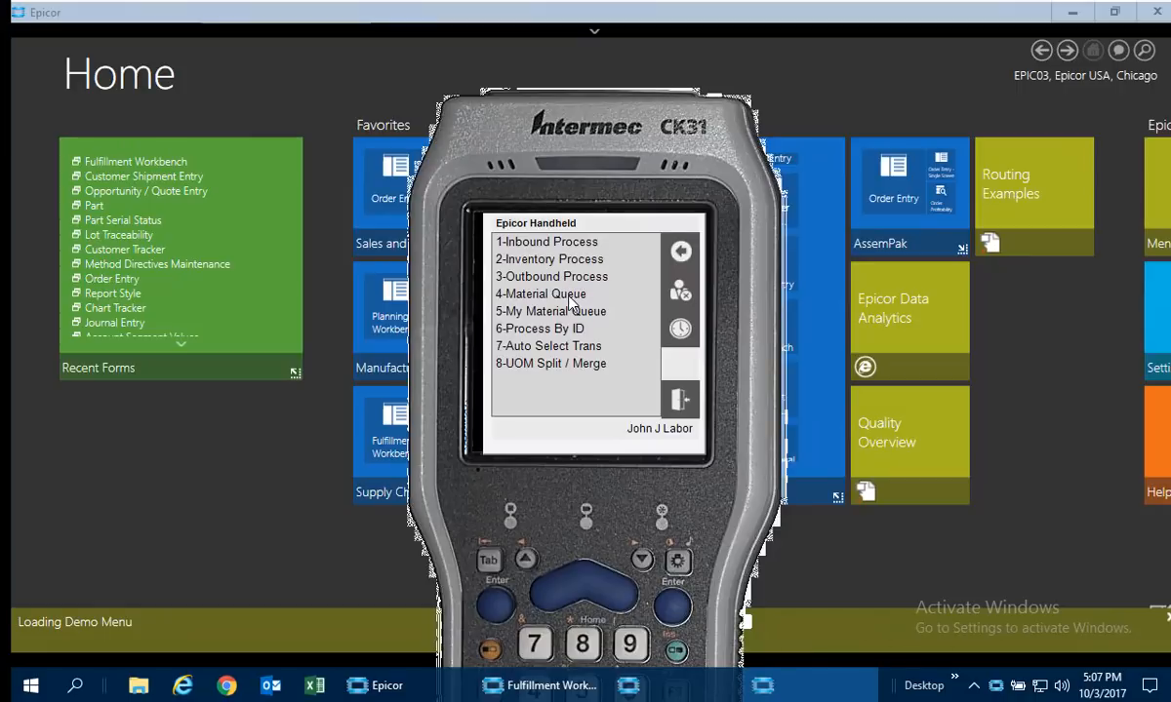
pyautogui.click(568, 295)
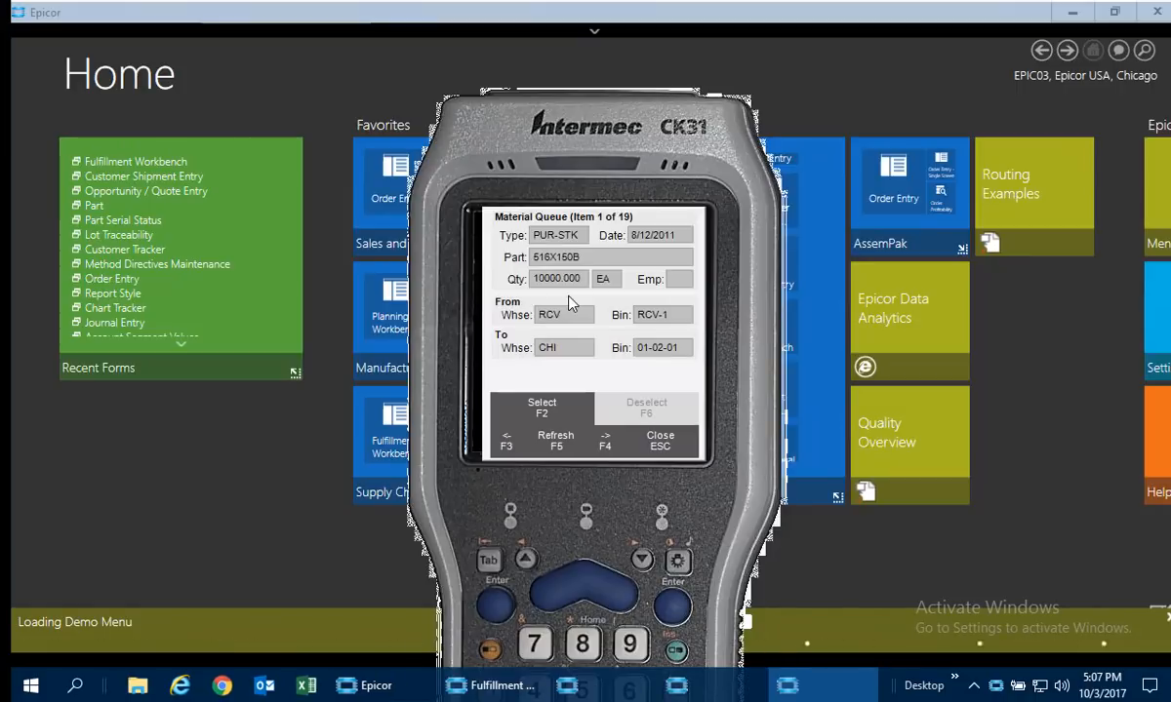
pyautogui.click(660, 440)
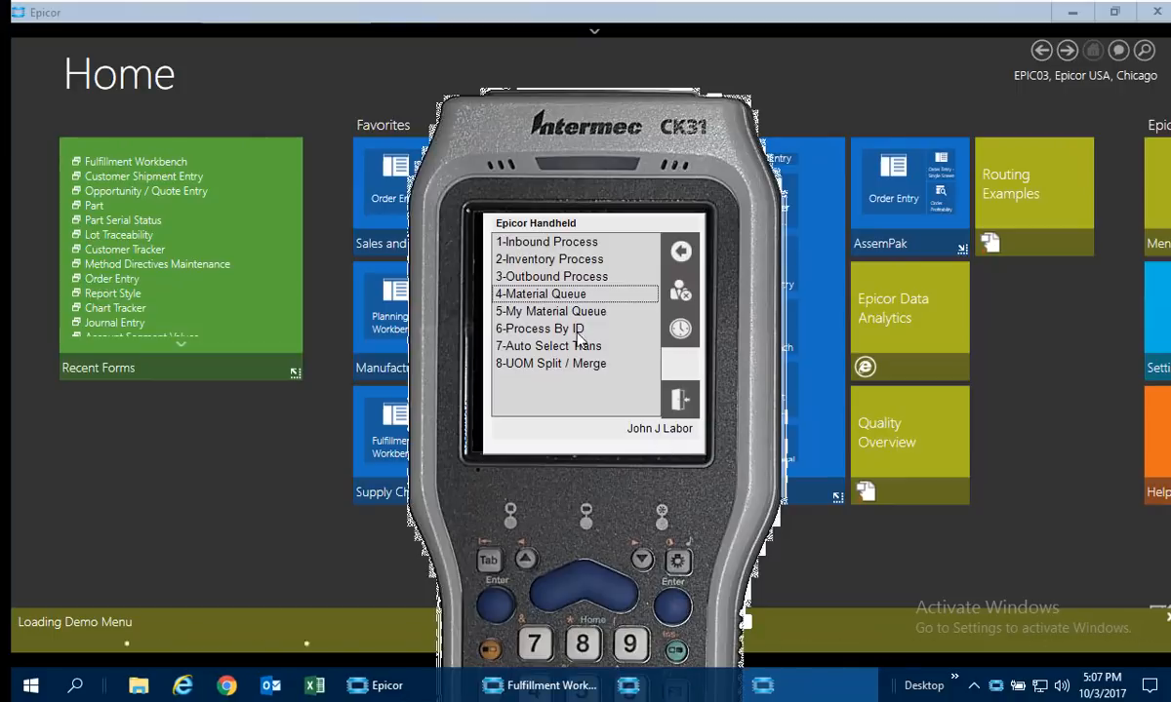
pyautogui.click(537, 311)
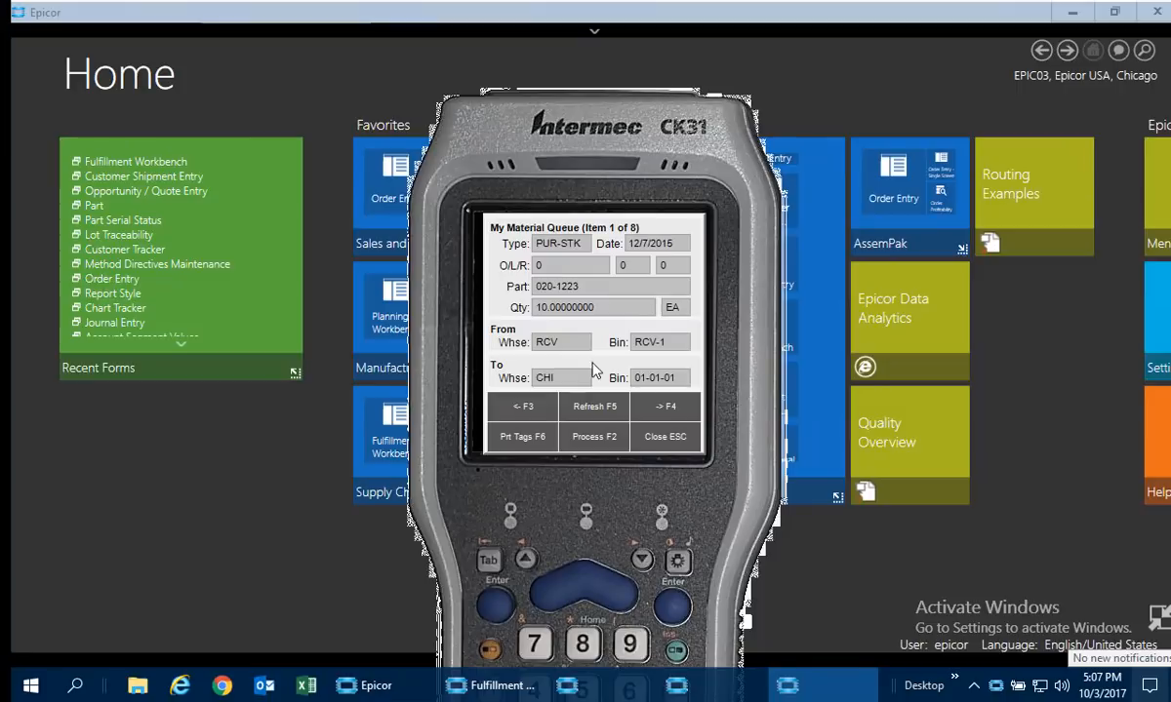
# Find the STK-SHP item for part 1032FW in My Material Queue and process 3 EA from FST A-101 to SHP DOCK1.
pyautogui.click(670, 413)
pyautogui.click(670, 413)
pyautogui.click(670, 413)
pyautogui.click(670, 413)
pyautogui.click(670, 413)
pyautogui.click(670, 412)
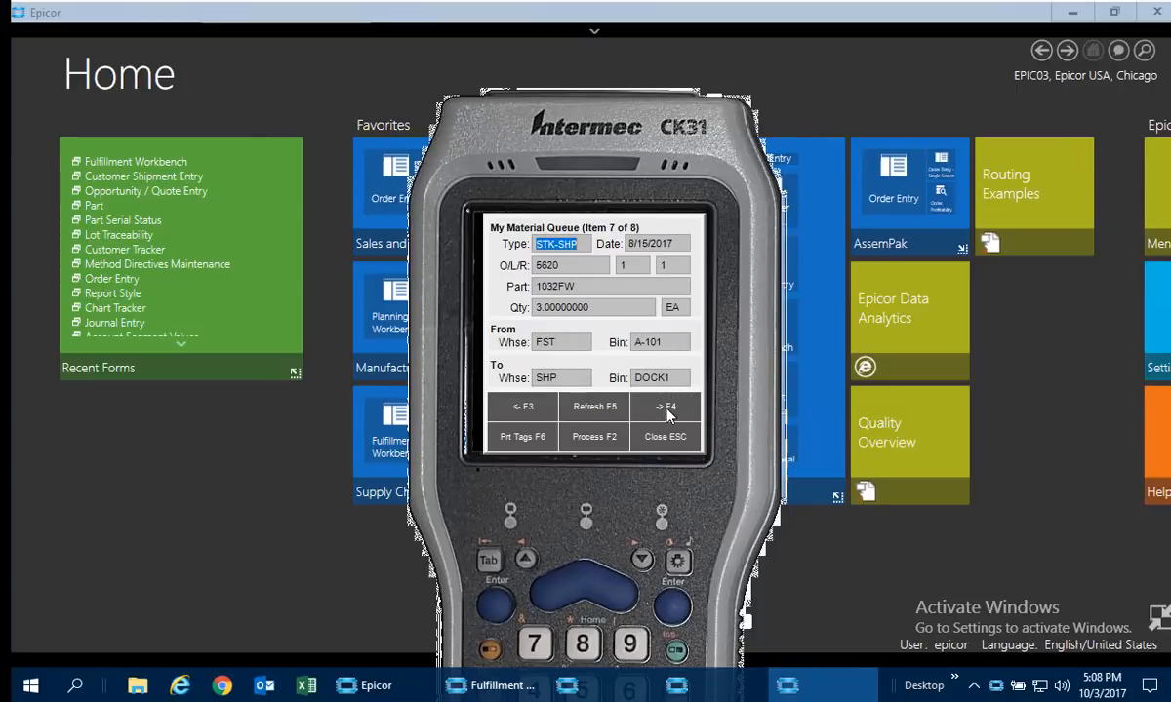
pyautogui.click(670, 413)
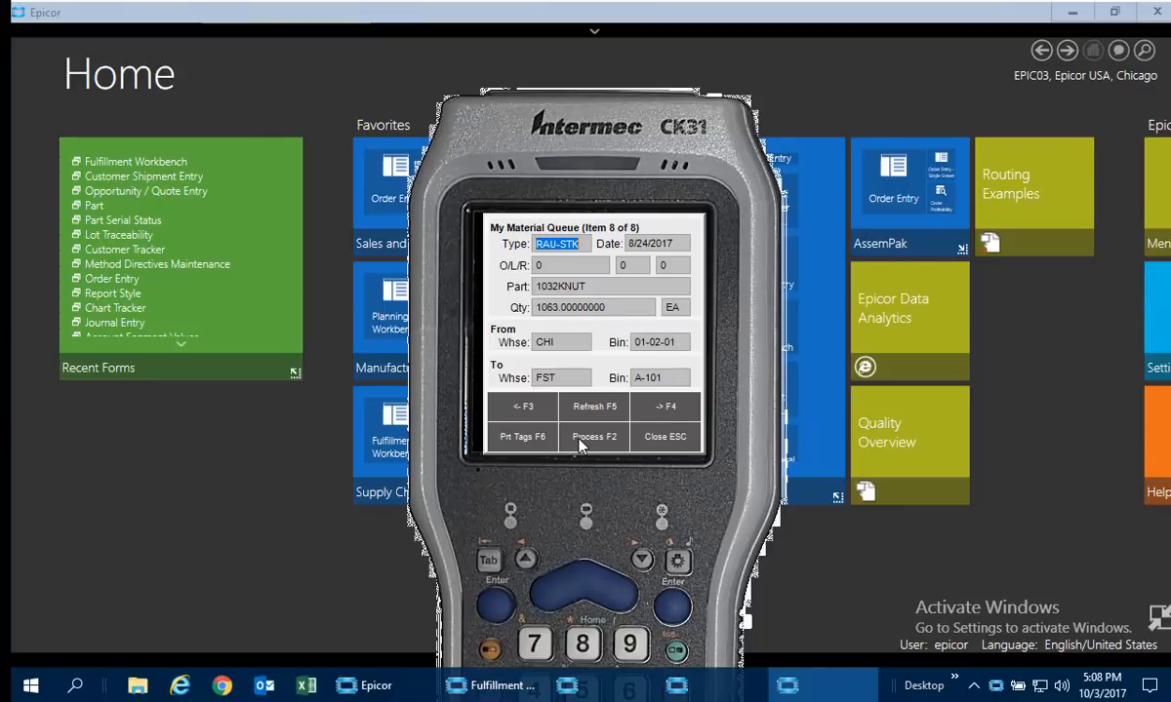
pyautogui.click(527, 409)
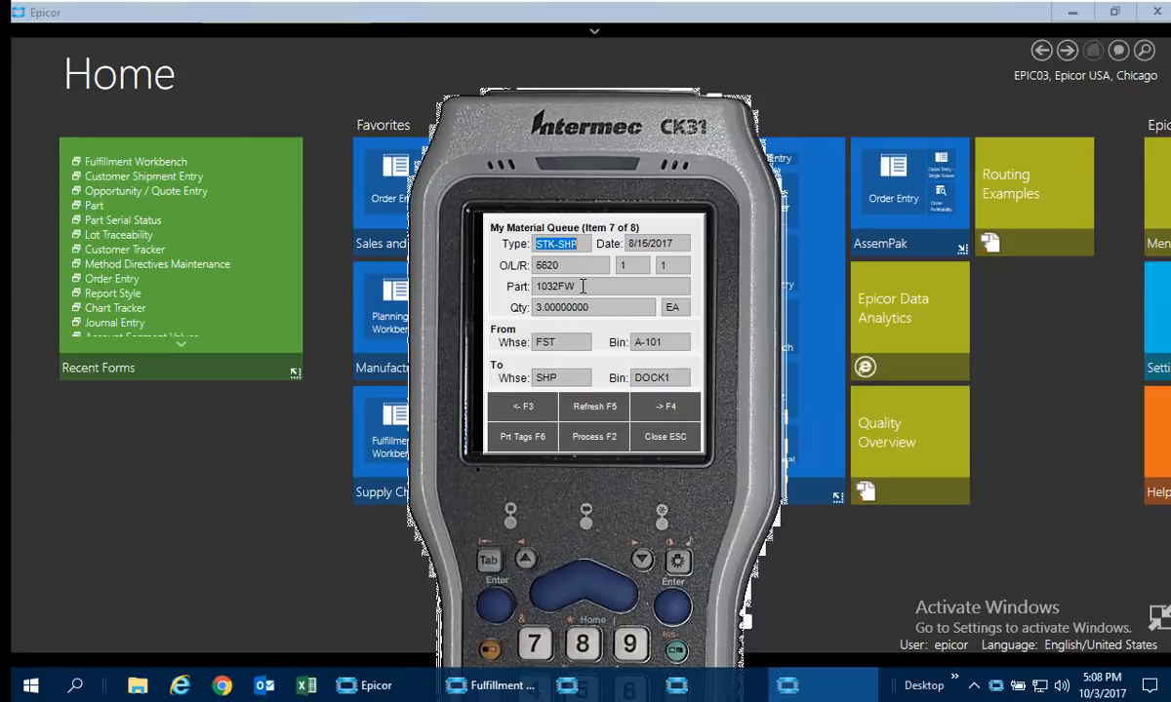
pyautogui.click(606, 444)
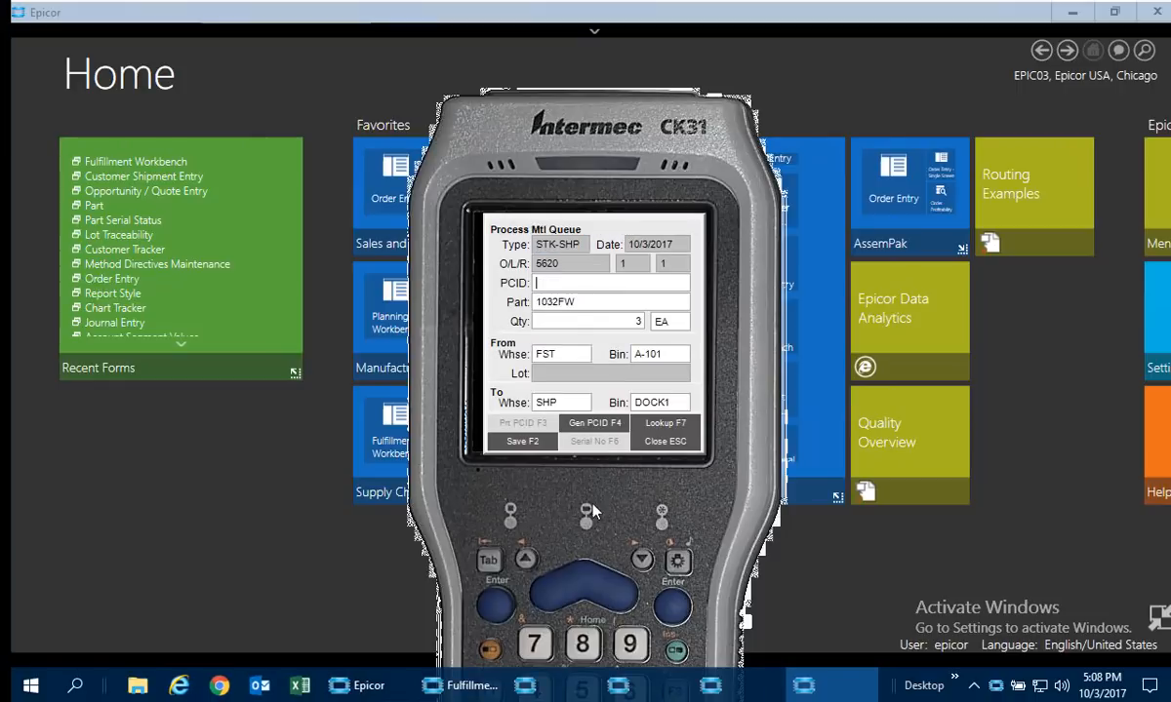
pyautogui.click(527, 442)
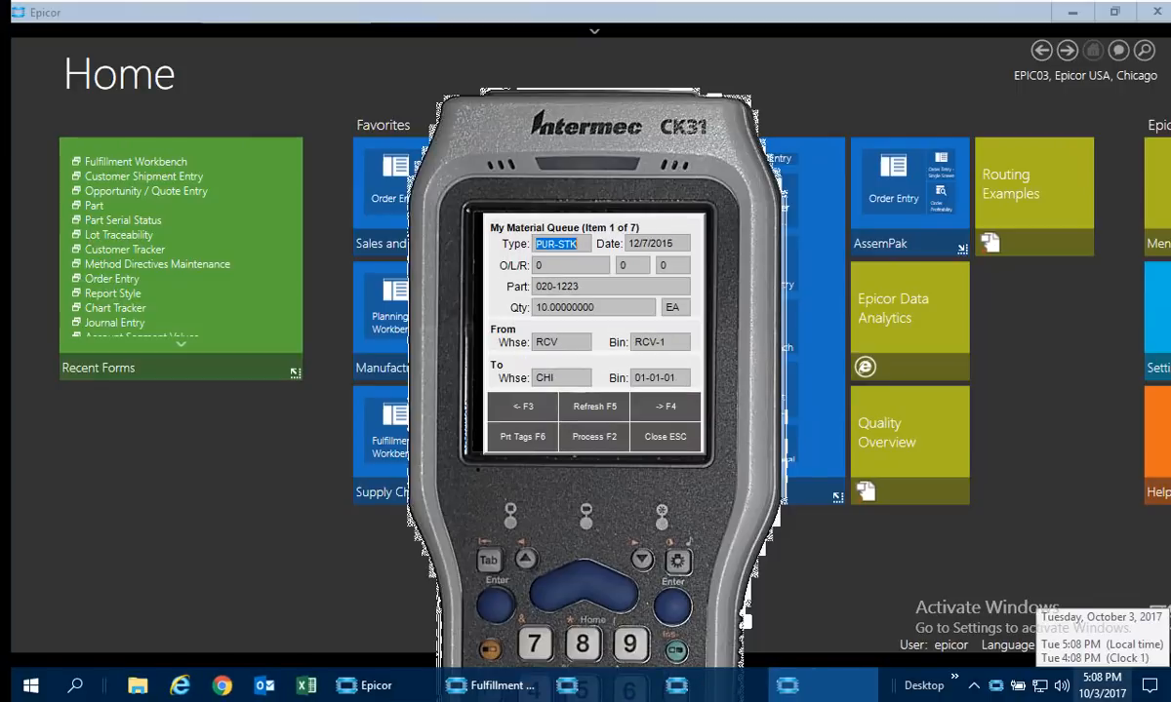
# Close My Material Queue and exit the Epicor Handheld.
pyautogui.click(666, 436)
pyautogui.click(680, 410)
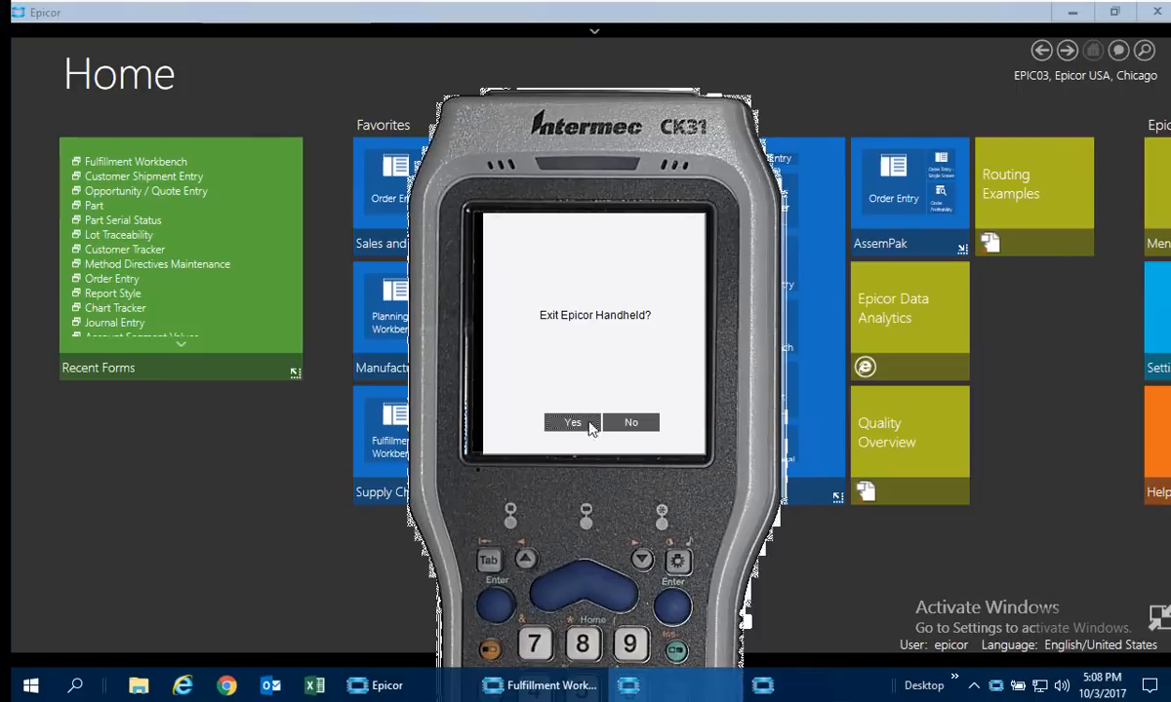
pyautogui.click(576, 421)
pyautogui.click(576, 691)
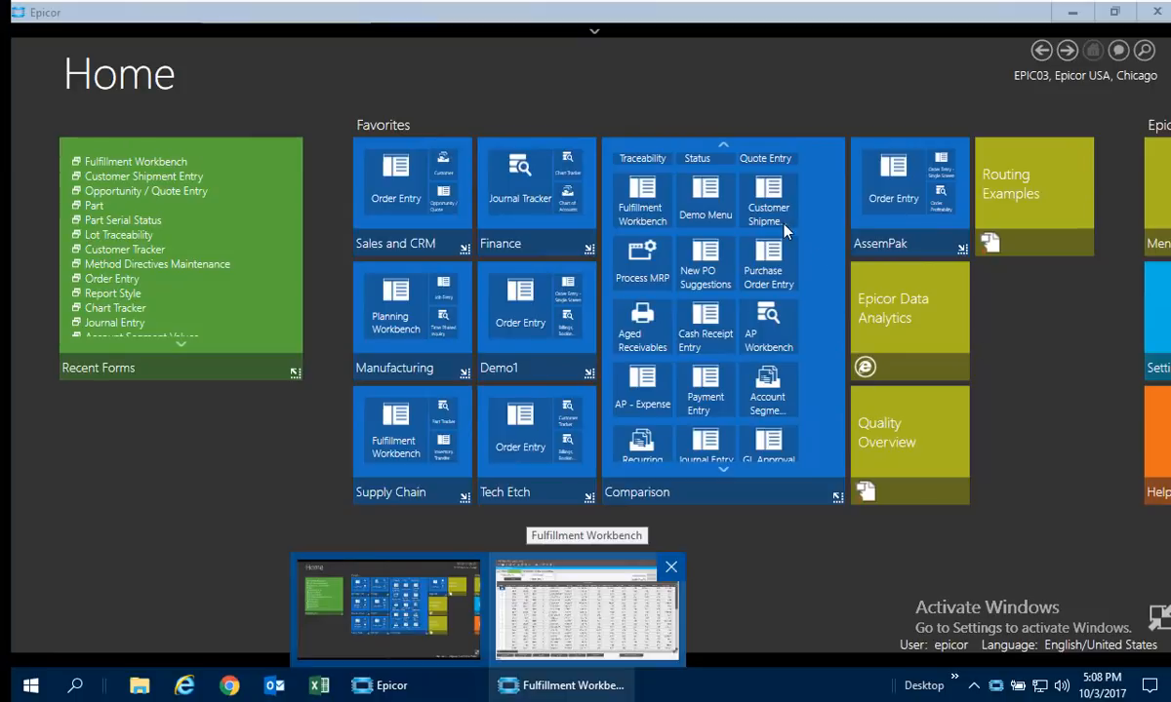
# Create a pack in Customer Shipment Entry from the picked Addison, Inc order and close the packing slip print window.
pyautogui.click(773, 196)
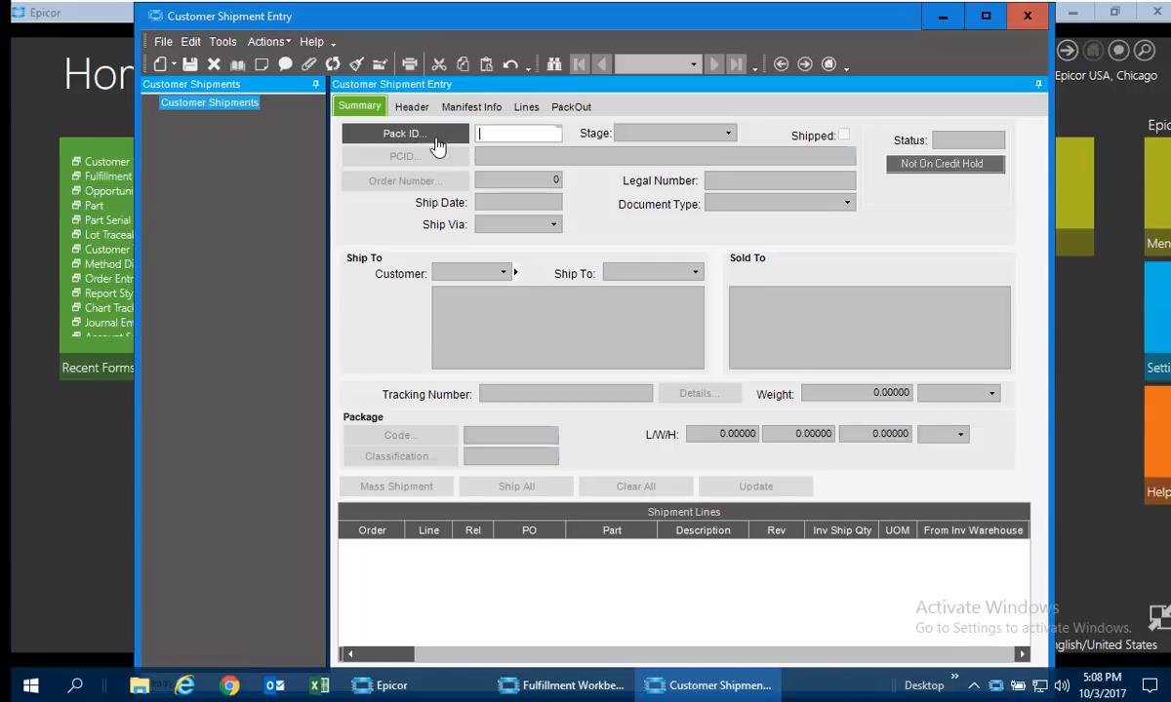
pyautogui.click(263, 43)
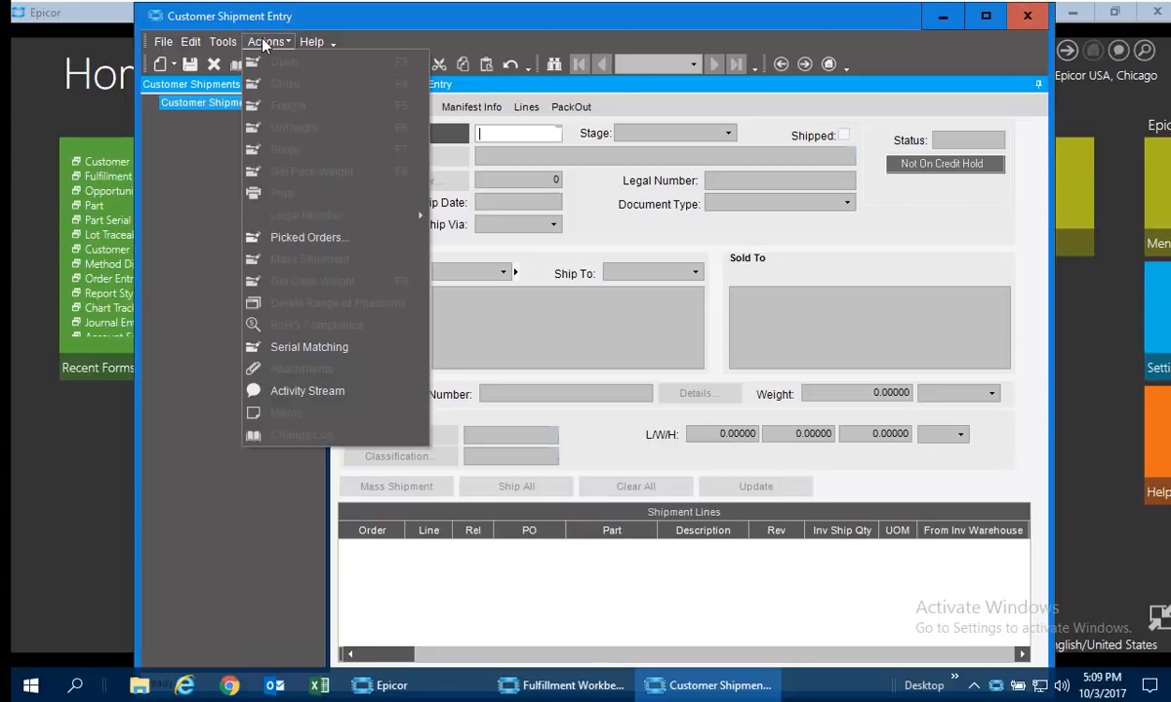
pyautogui.click(271, 237)
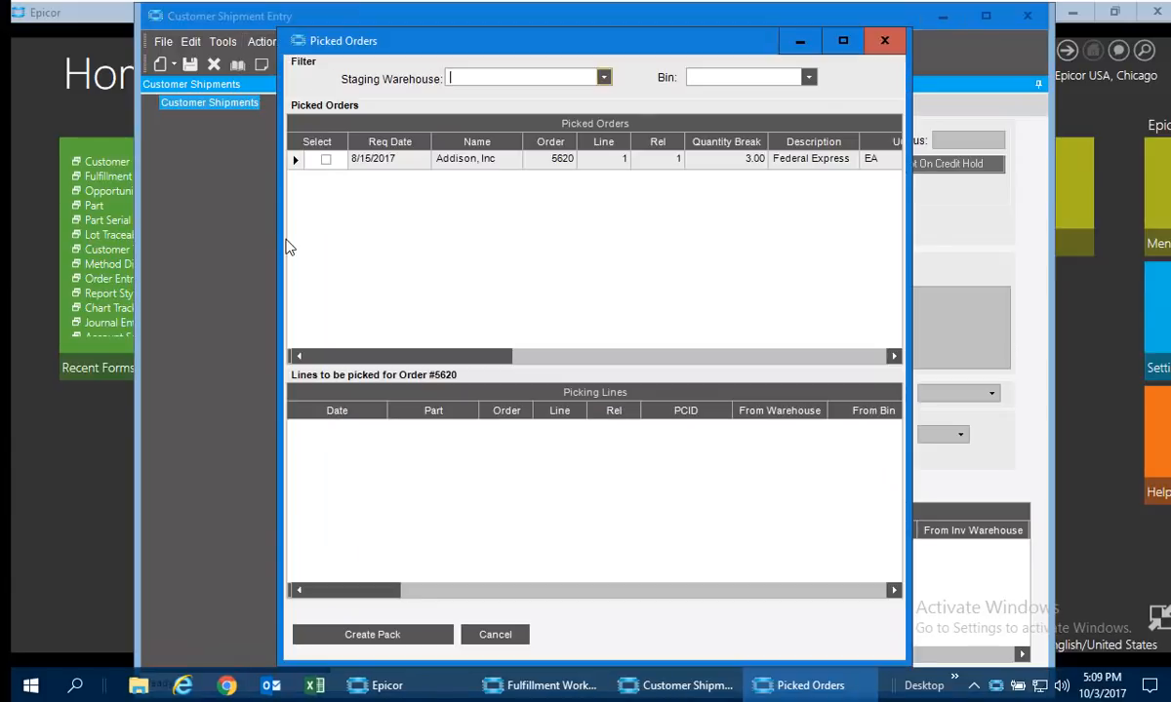
pyautogui.click(328, 160)
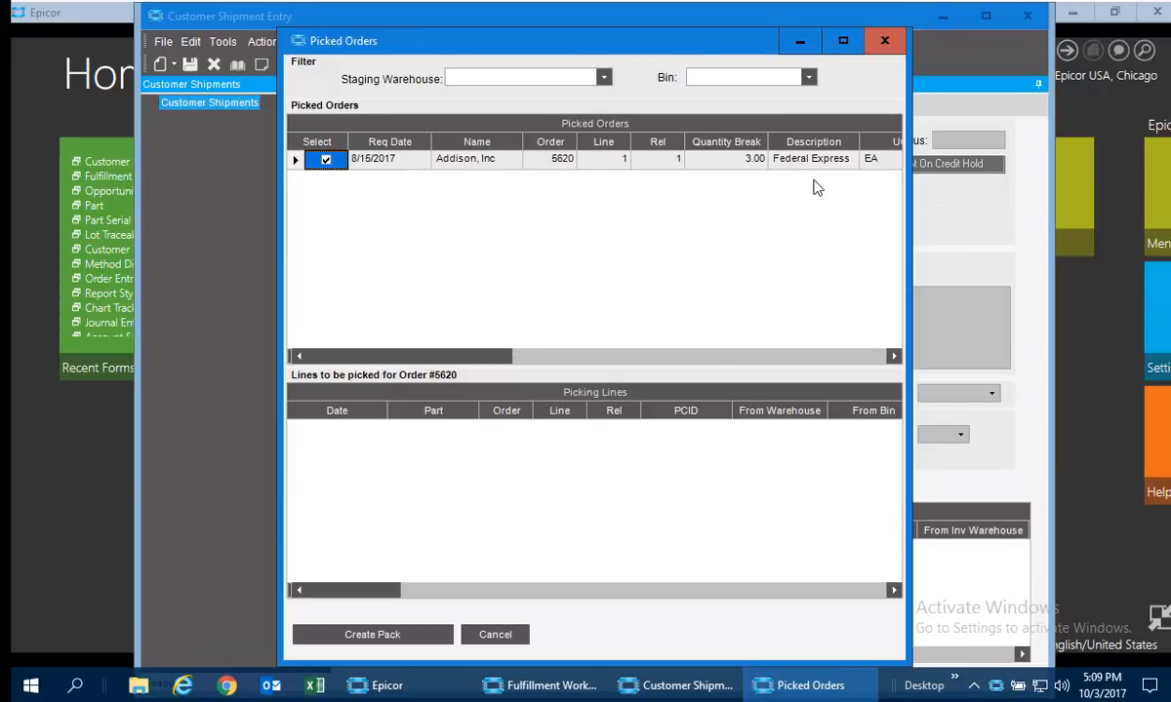
pyautogui.click(422, 641)
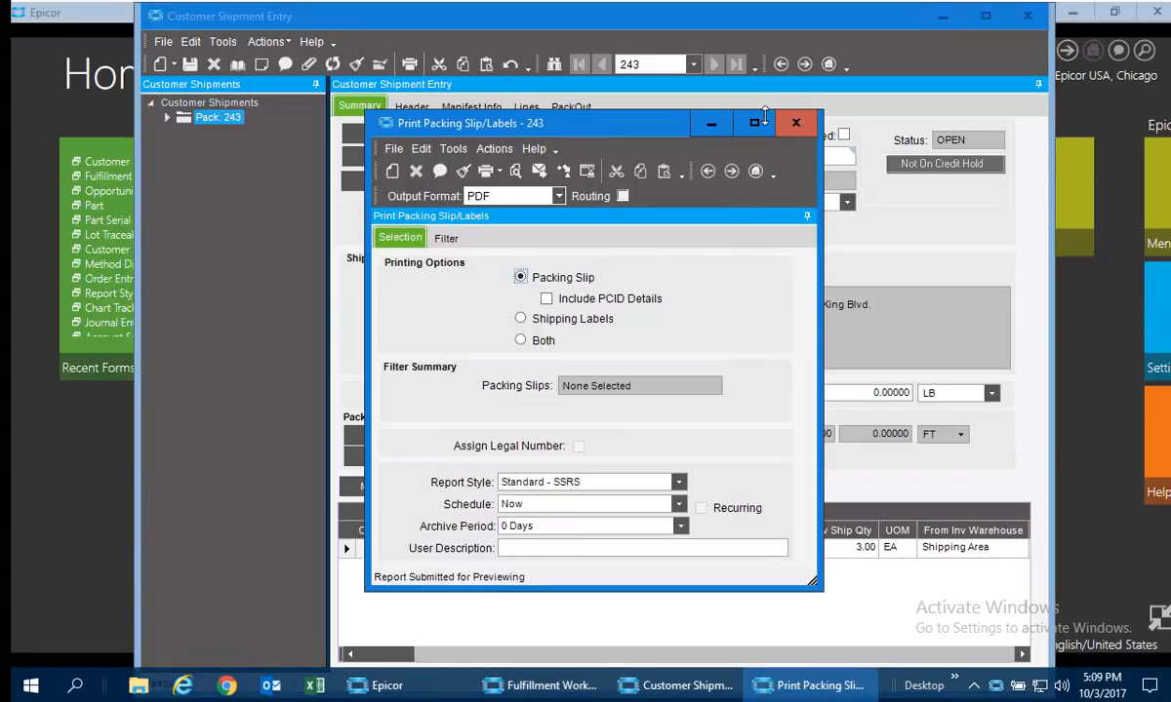
pyautogui.click(794, 130)
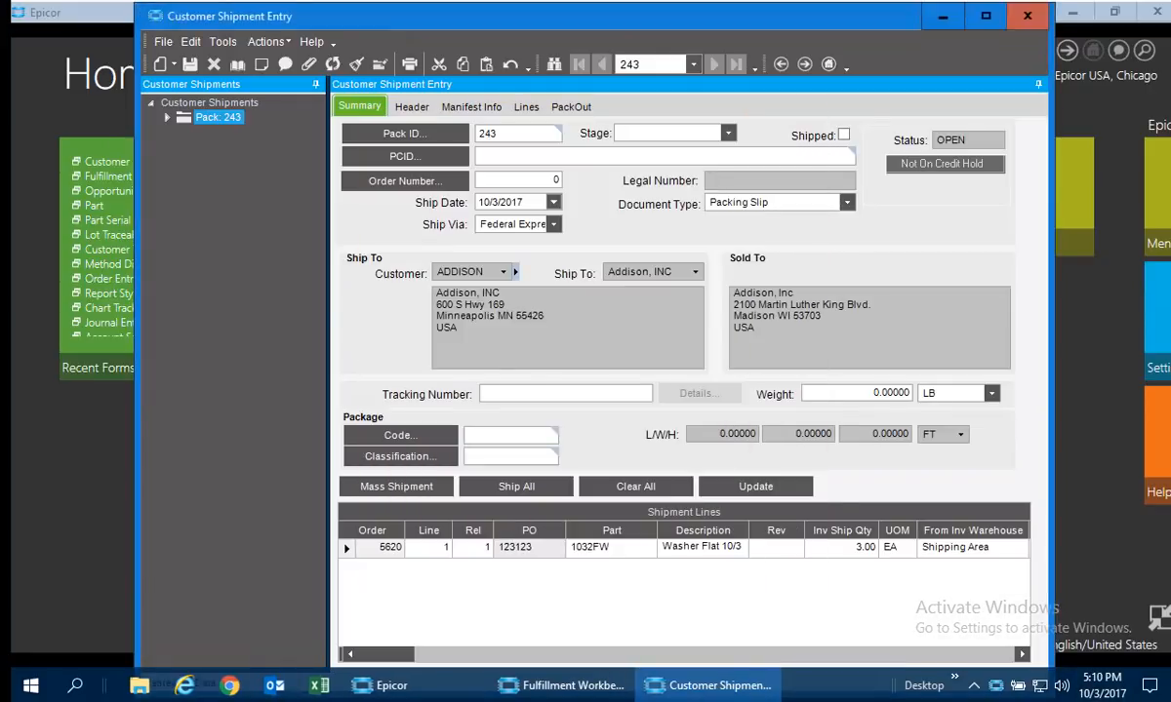
pyautogui.click(670, 412)
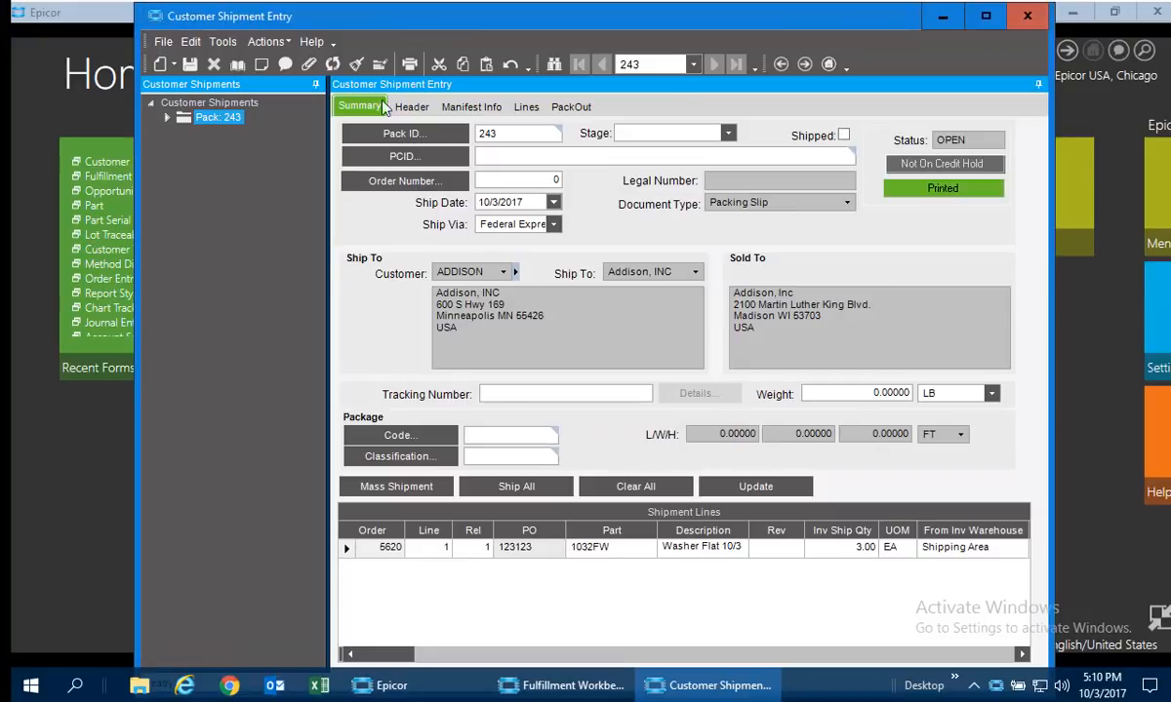
# Preview both the packing slip and shipping labels for the new pack, and close the label PDF after viewing it.
pyautogui.click(257, 39)
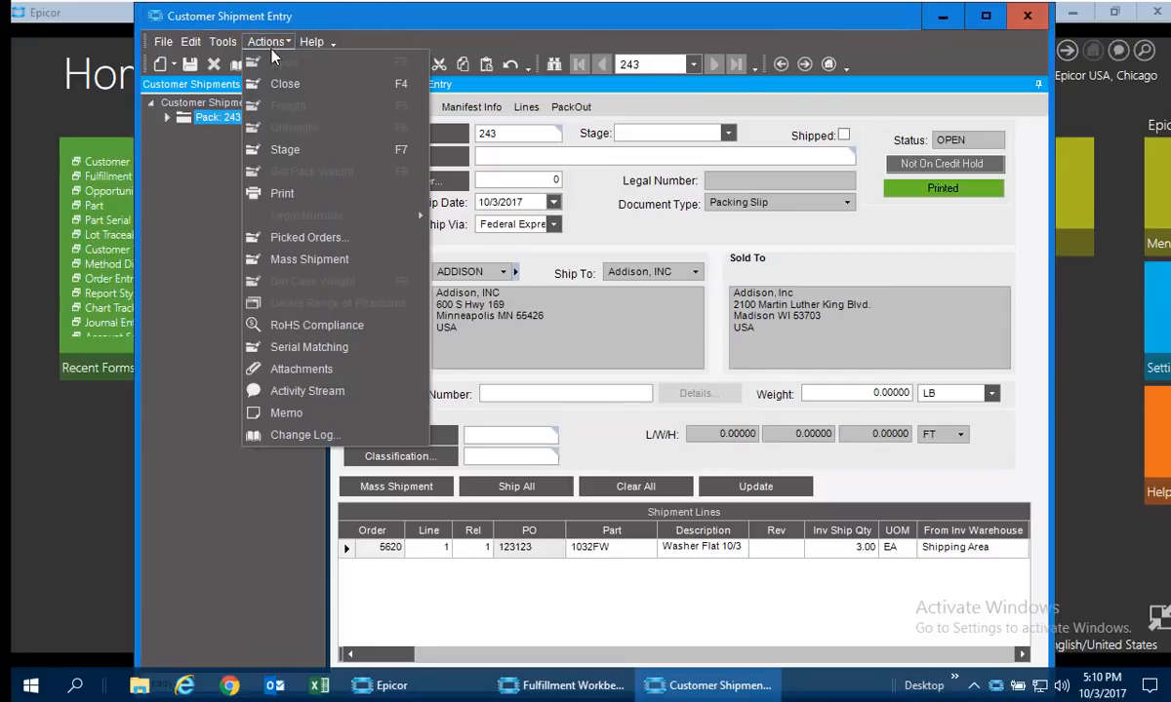
pyautogui.click(282, 193)
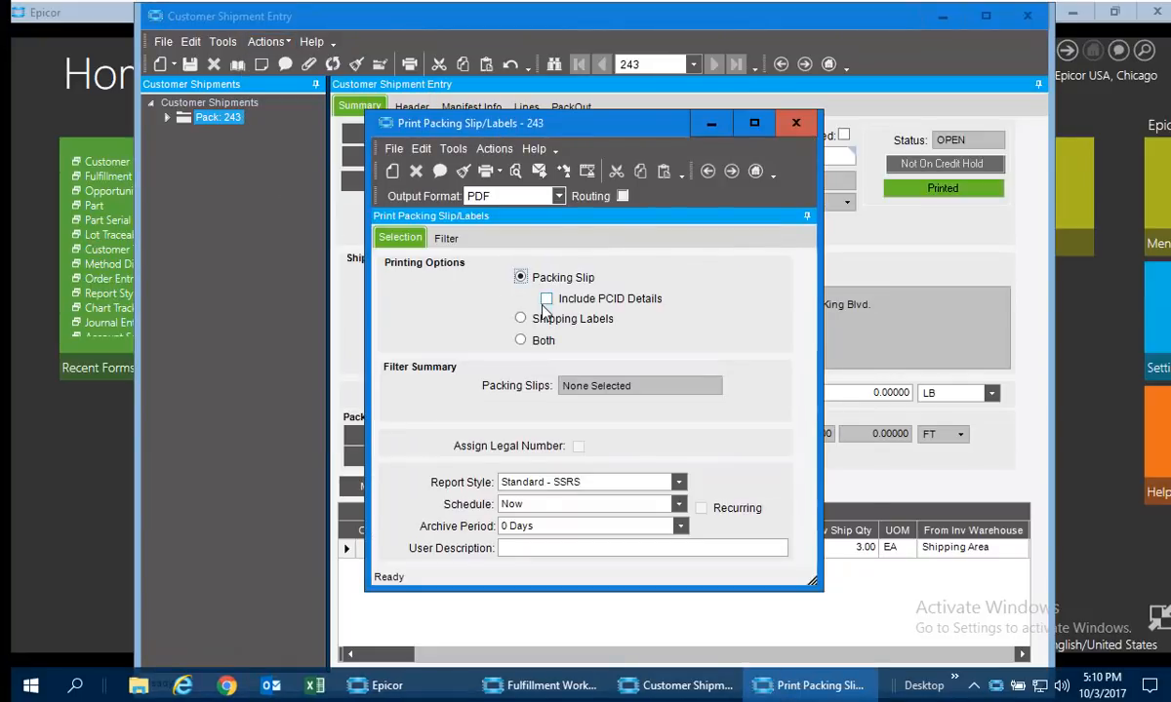
pyautogui.click(522, 341)
pyautogui.click(514, 173)
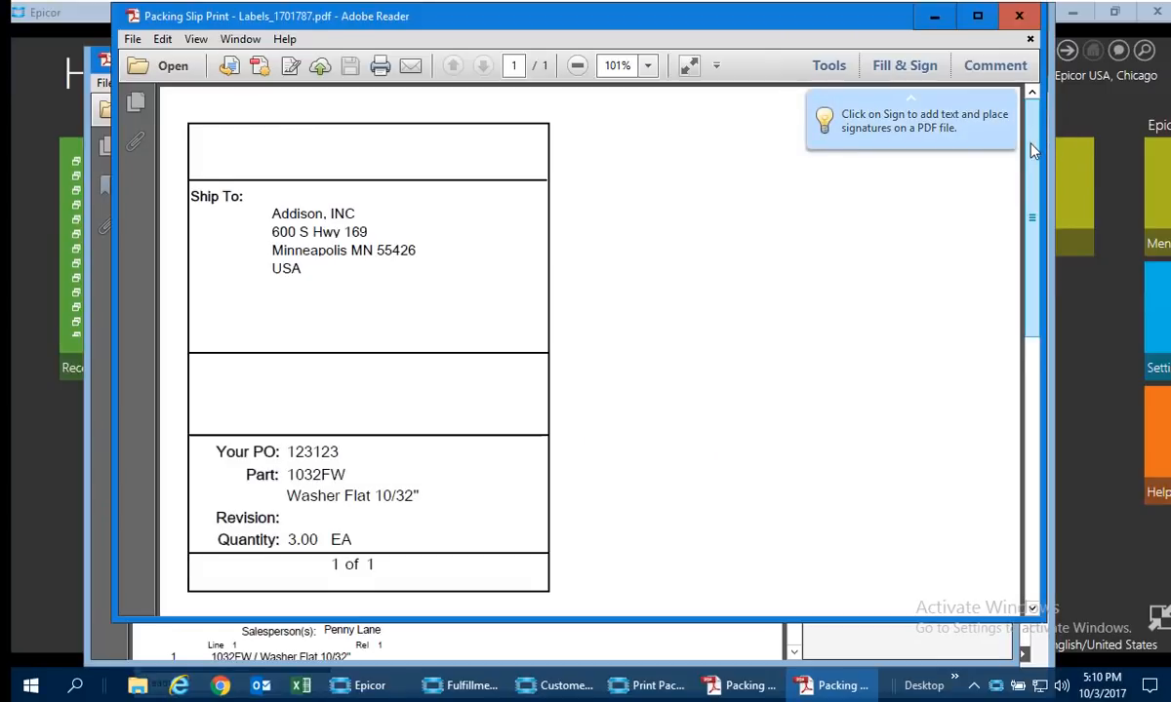
pyautogui.moveTo(1032, 141)
pyautogui.mouseDown()
pyautogui.moveTo(1034, 283)
pyautogui.moveTo(1035, 157)
pyautogui.mouseUp()
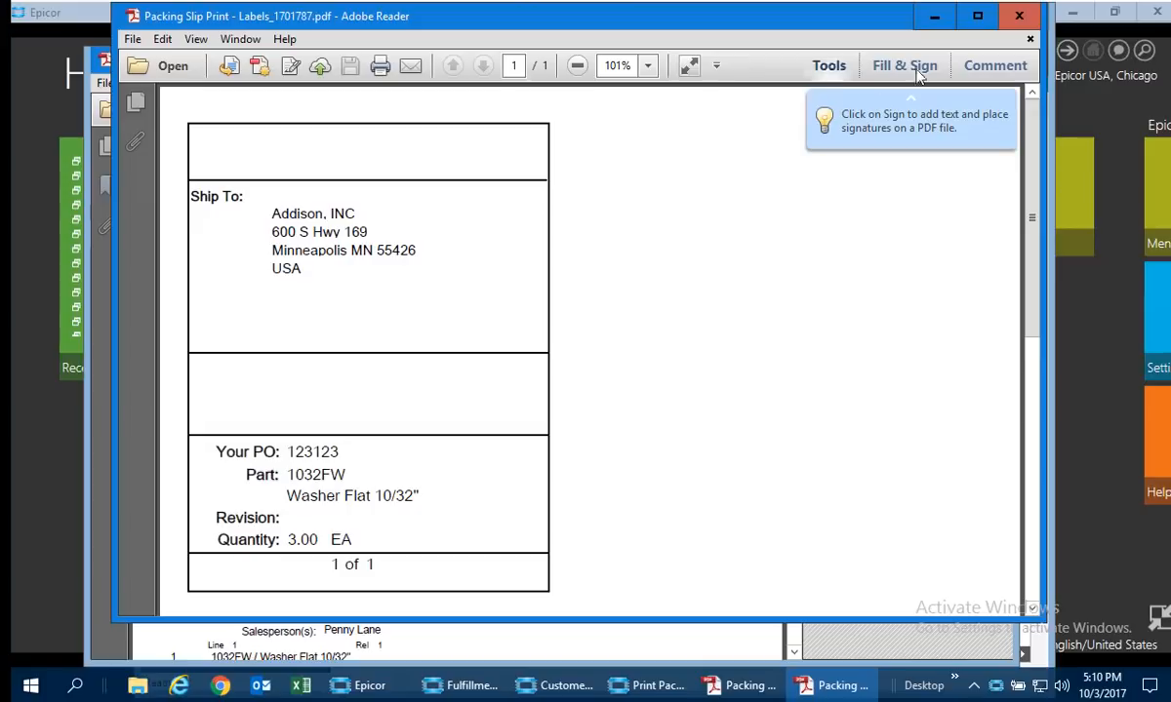
pyautogui.click(1018, 18)
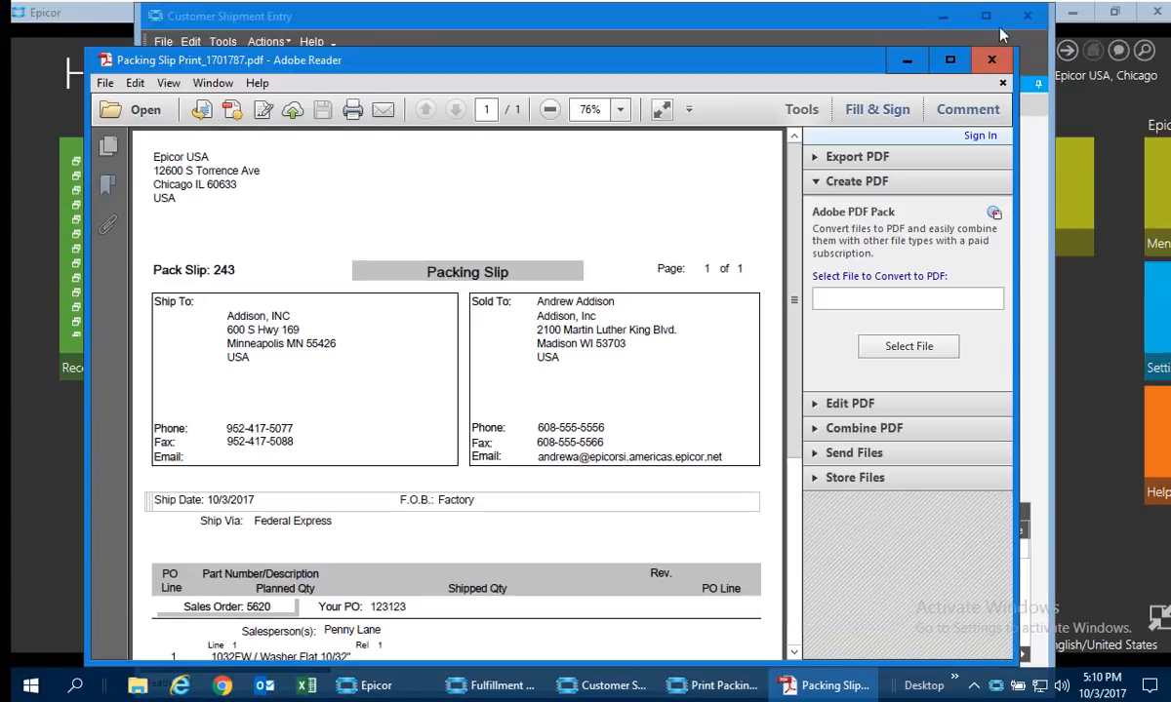
# Review the packing slip PDF down to its shipment line, and close both the PDF and the packing slip print window.
pyautogui.moveTo(796, 254); pyautogui.dragTo(819, 291)
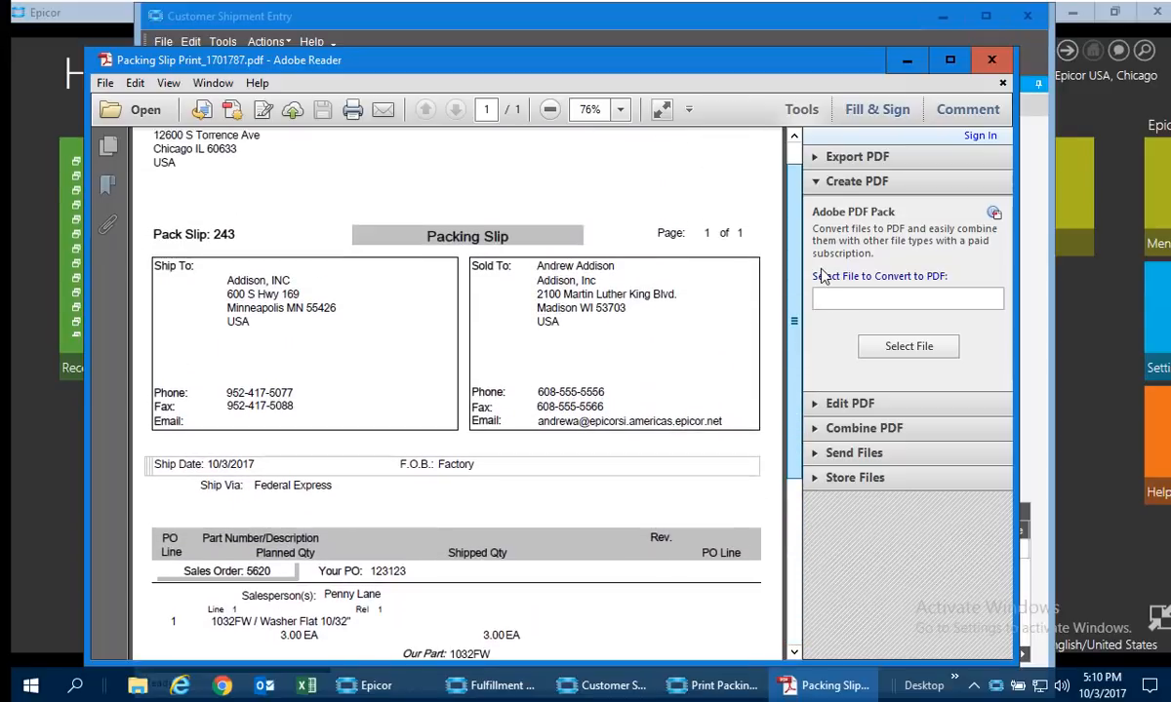
pyautogui.click(992, 60)
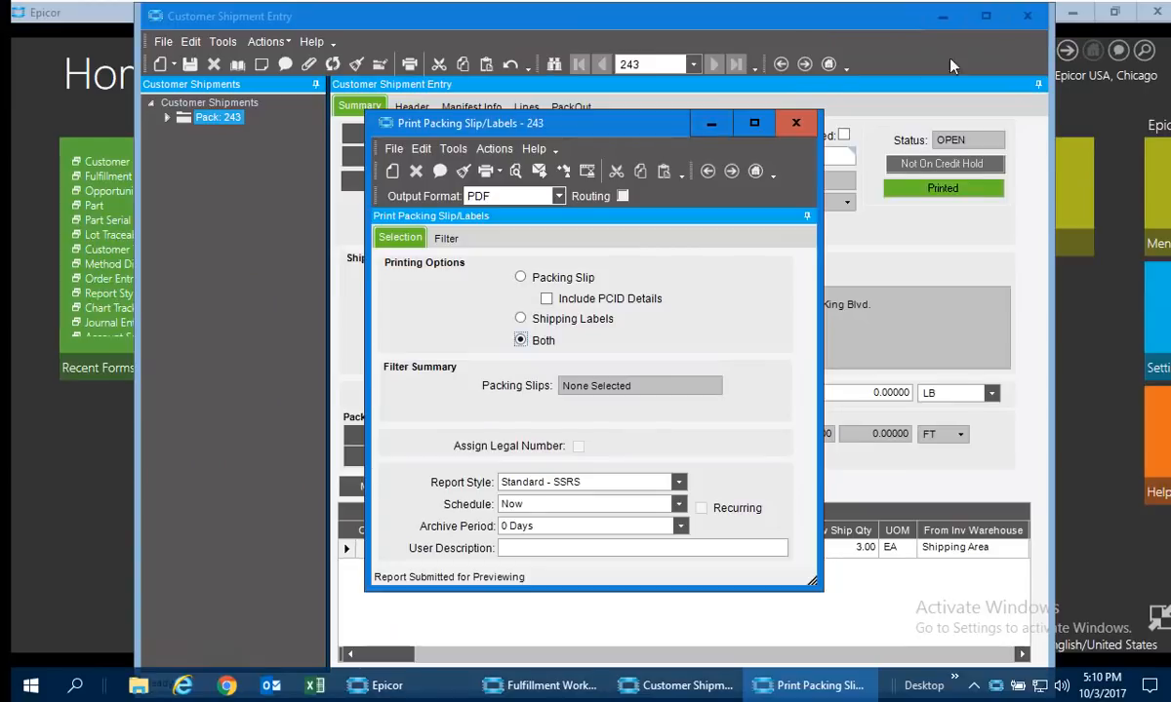
pyautogui.click(796, 125)
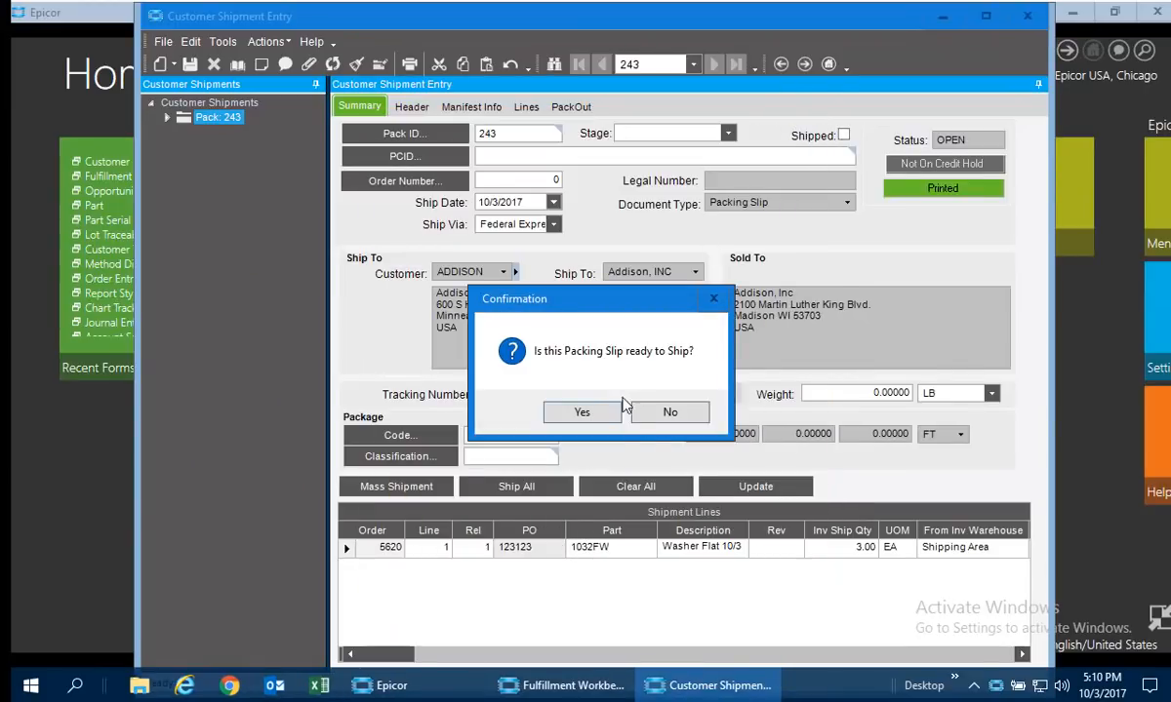
# Confirm that the packing slip for pack 243 is ready to ship, and close Customer Shipment Entry.
pyautogui.click(581, 412)
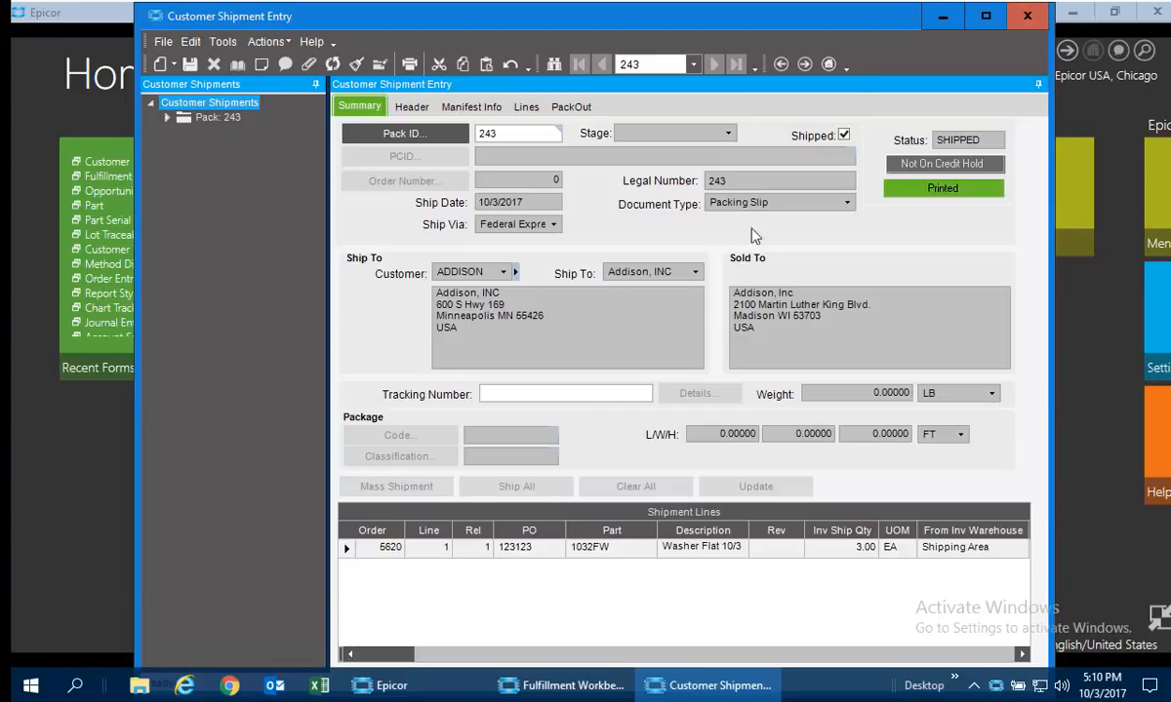
pyautogui.click(1026, 16)
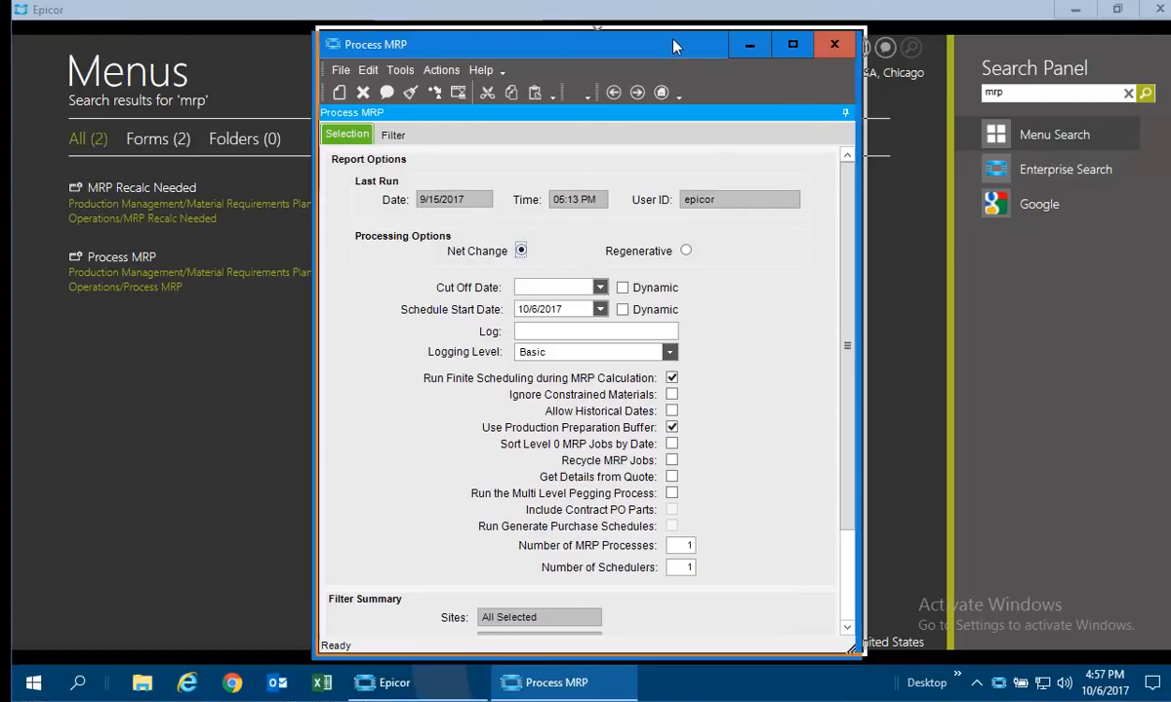
pyautogui.moveTo(669, 51); pyautogui.dragTo(674, 46)
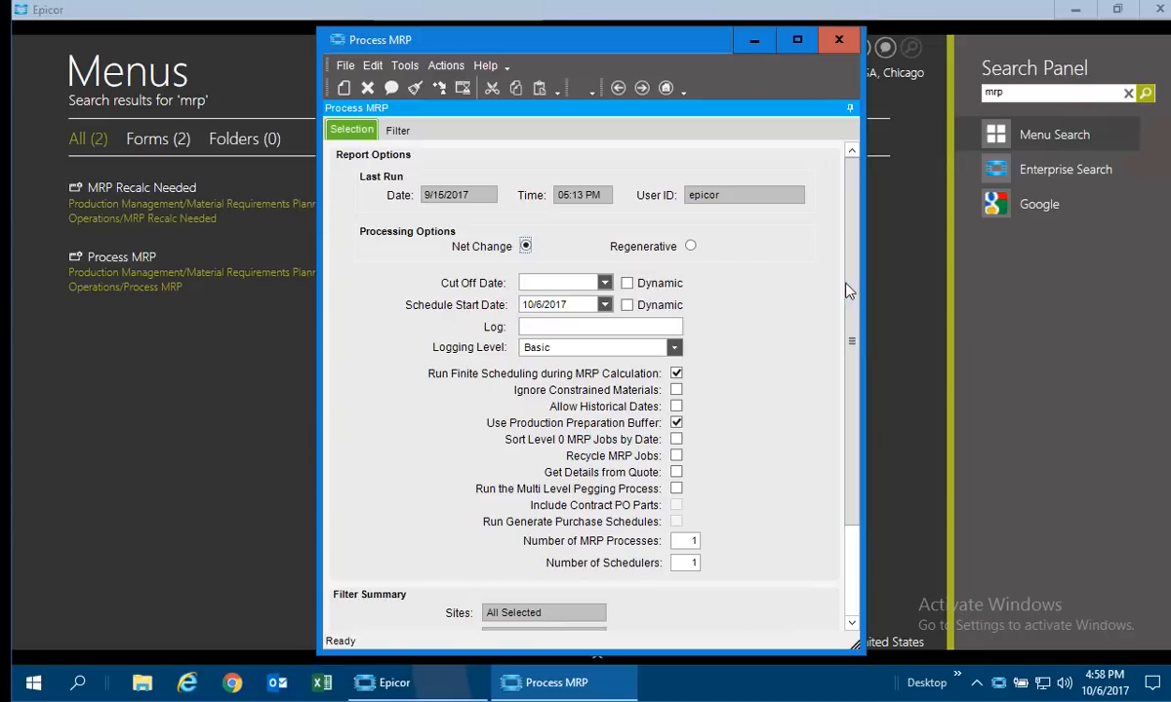
# Review the Process MRP options and the site, part, part class and product group filters, and submit the net change run.
pyautogui.scroll(-3, 741, 449)
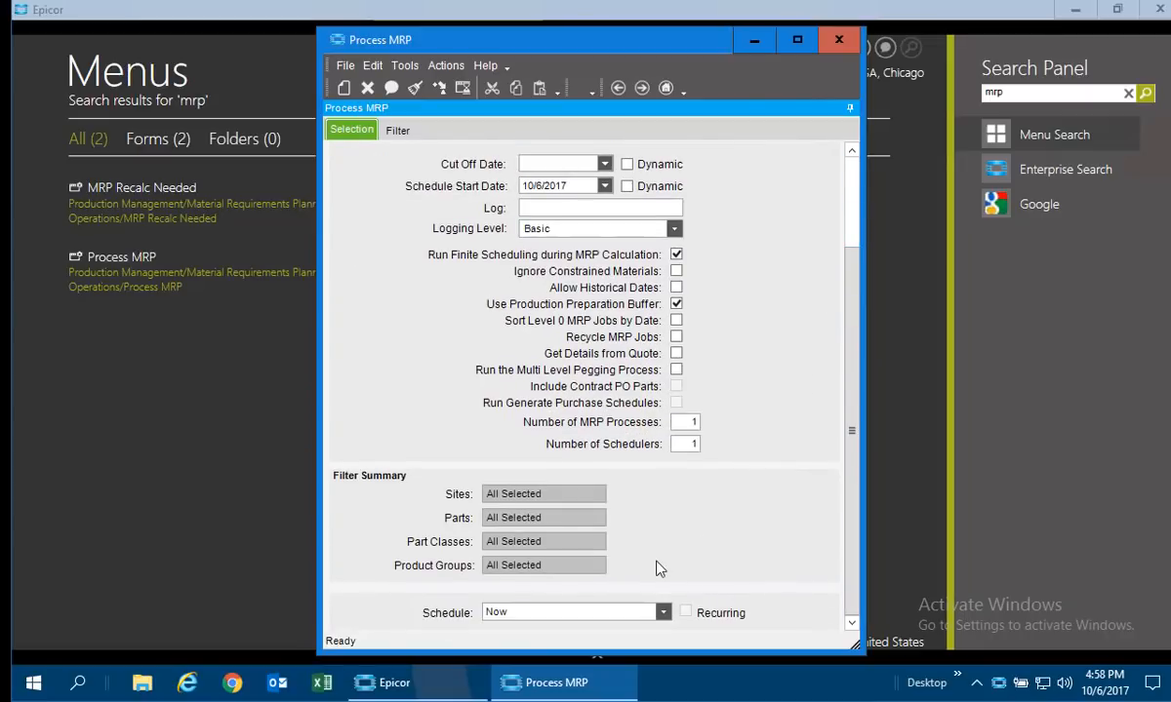
pyautogui.scroll(3, 605, 439)
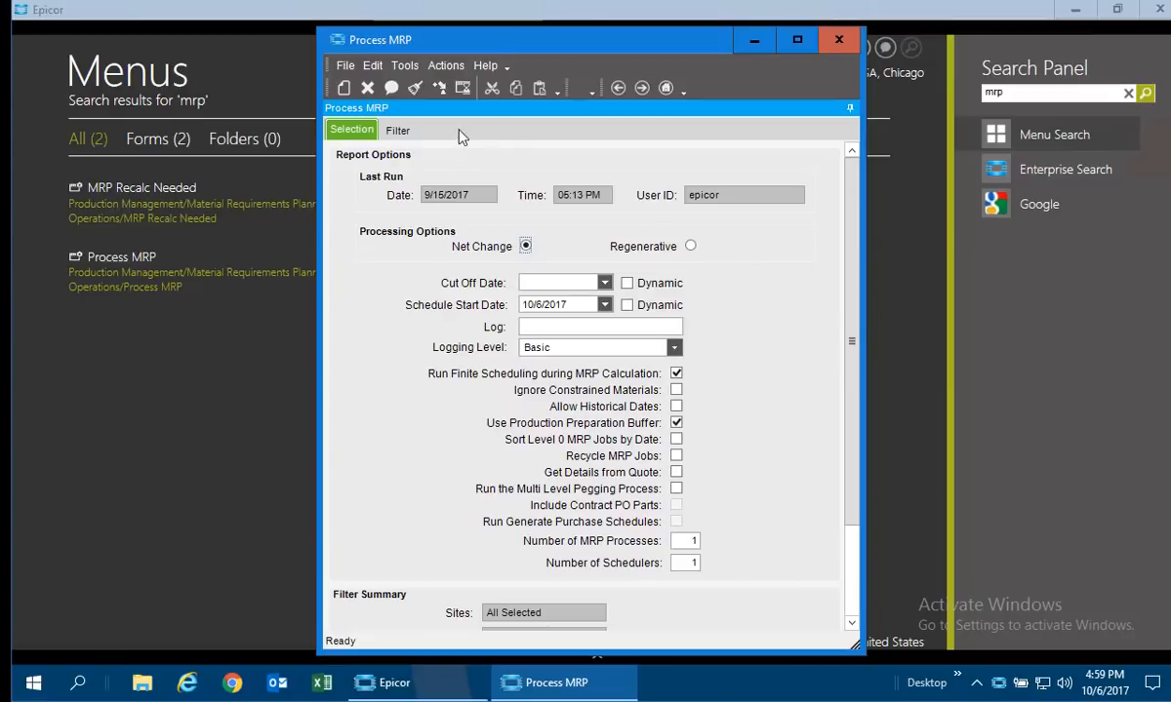
pyautogui.click(399, 132)
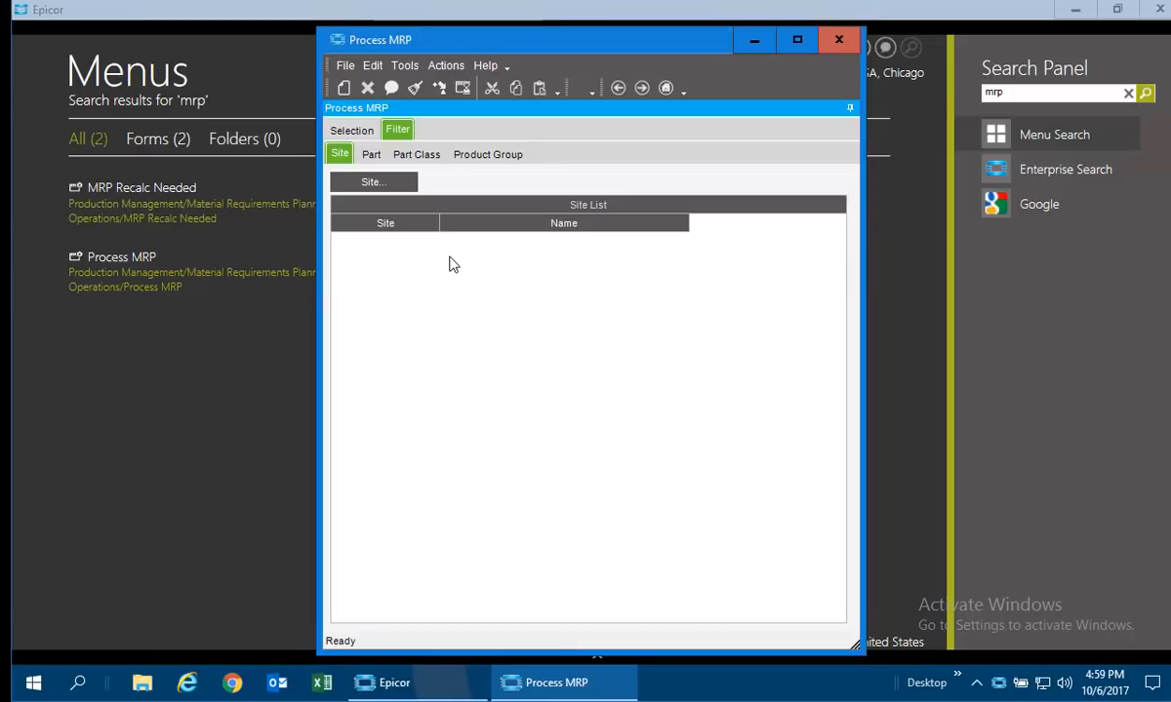
pyautogui.click(432, 159)
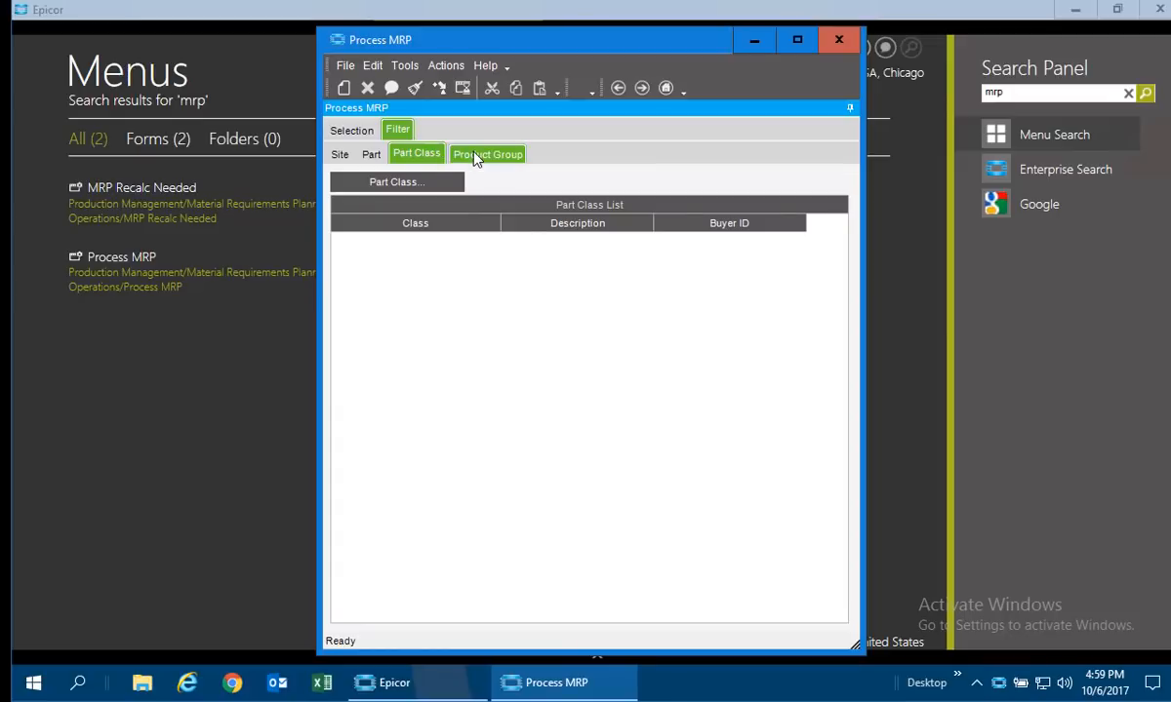
pyautogui.click(476, 158)
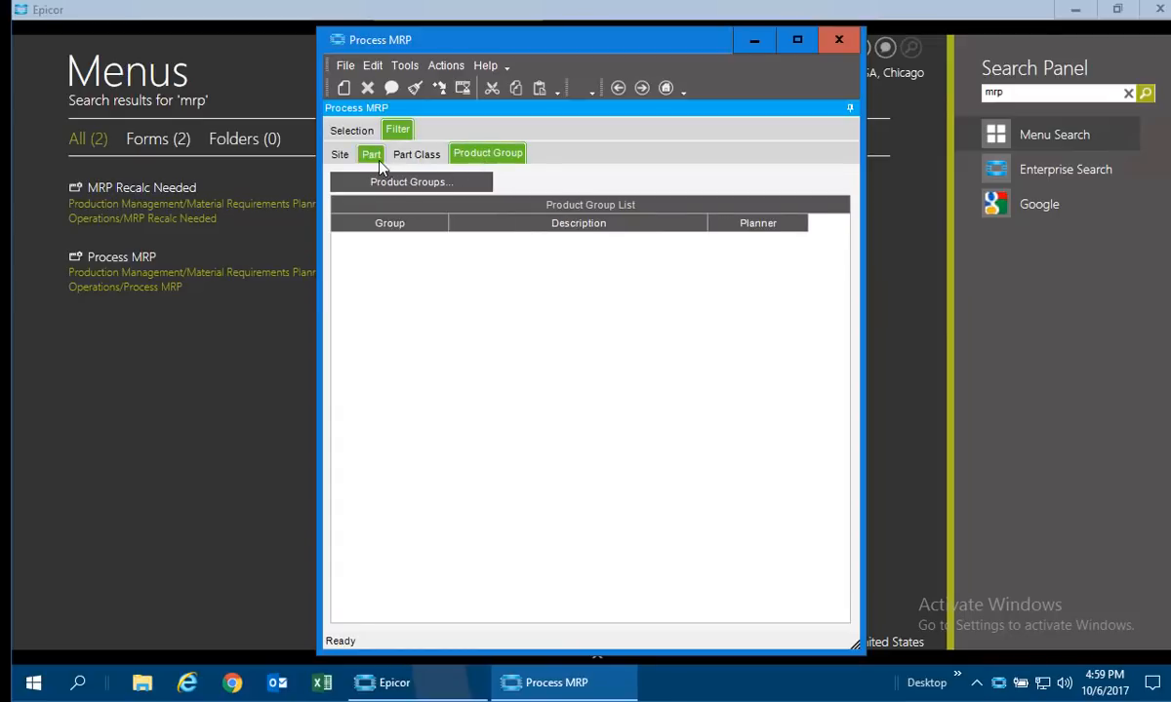
pyautogui.click(375, 158)
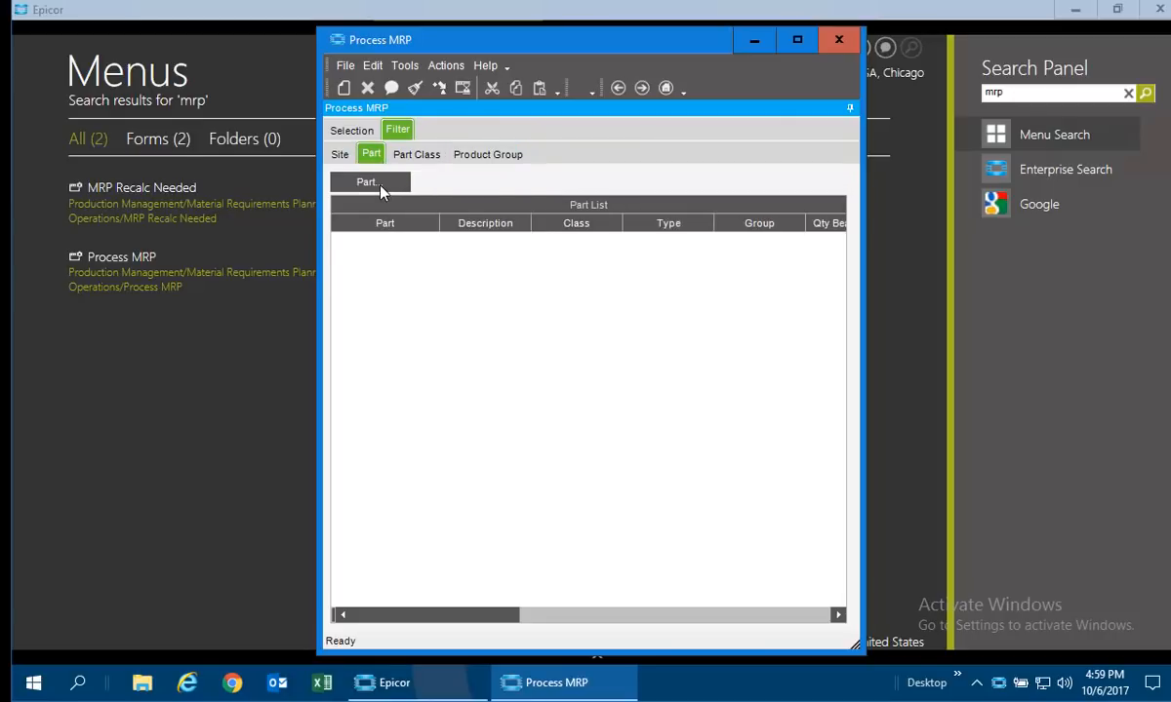
pyautogui.click(359, 137)
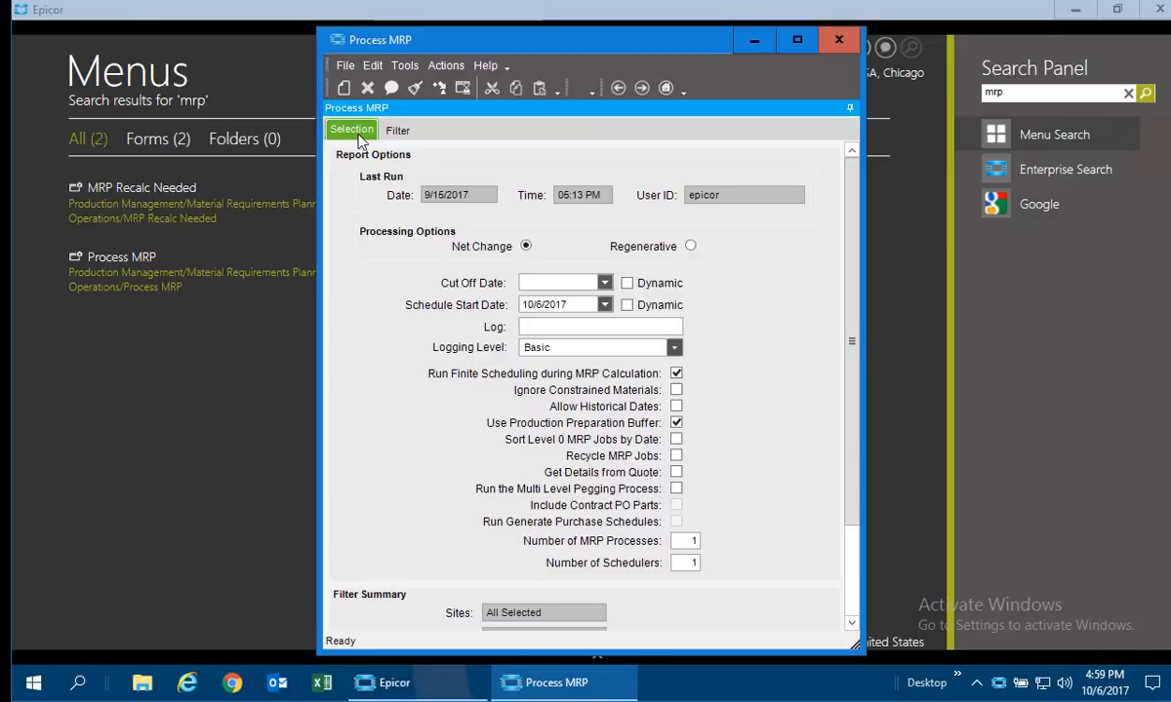
pyautogui.click(438, 86)
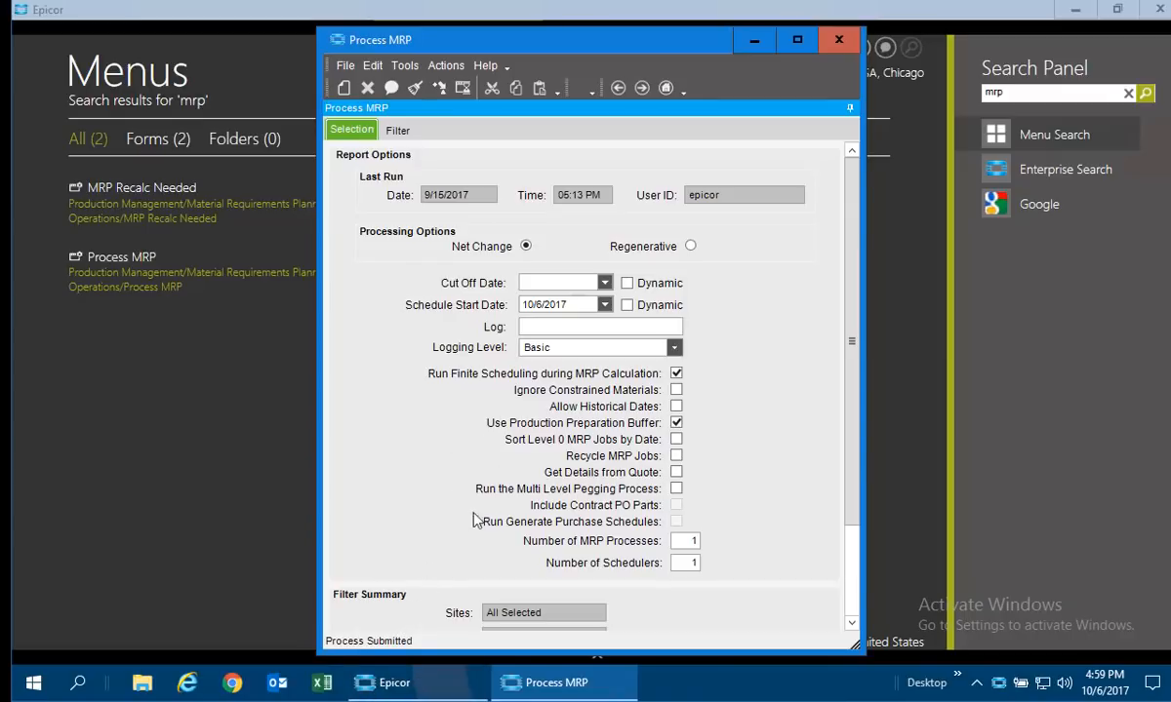
# Open the System Monitor and look through the active, history and scheduled tasks, widening the scheduled tasks' Description column.
pyautogui.click(997, 688)
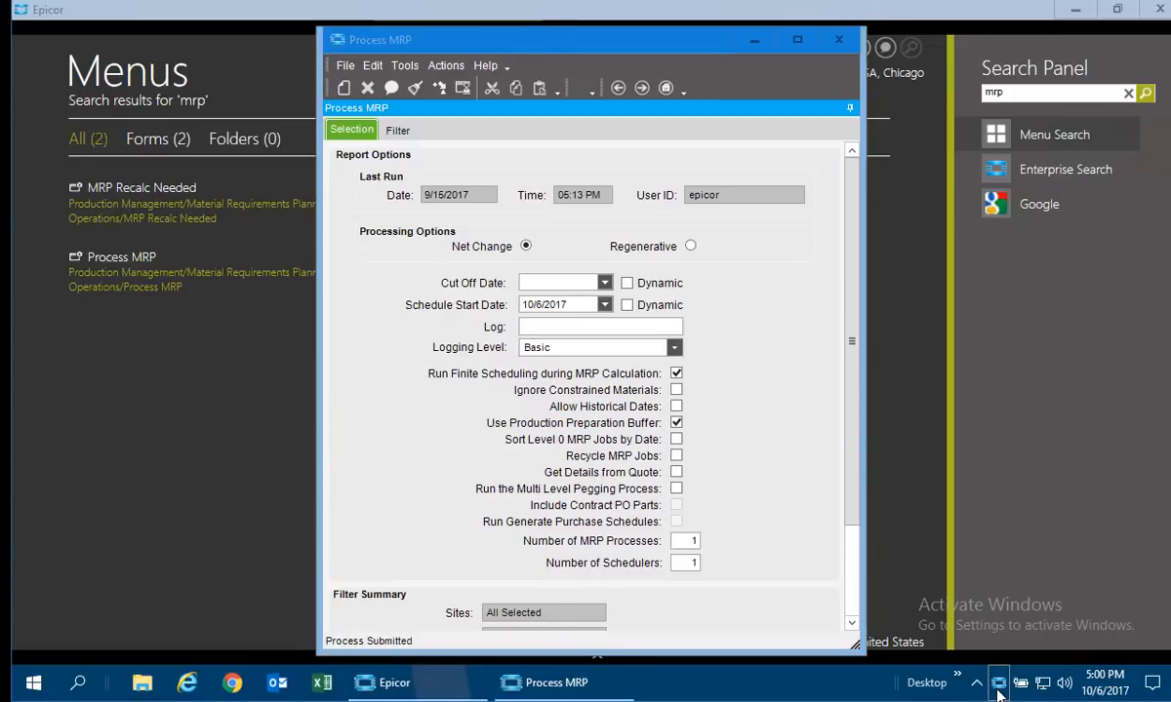
pyautogui.doubleClick(997, 689)
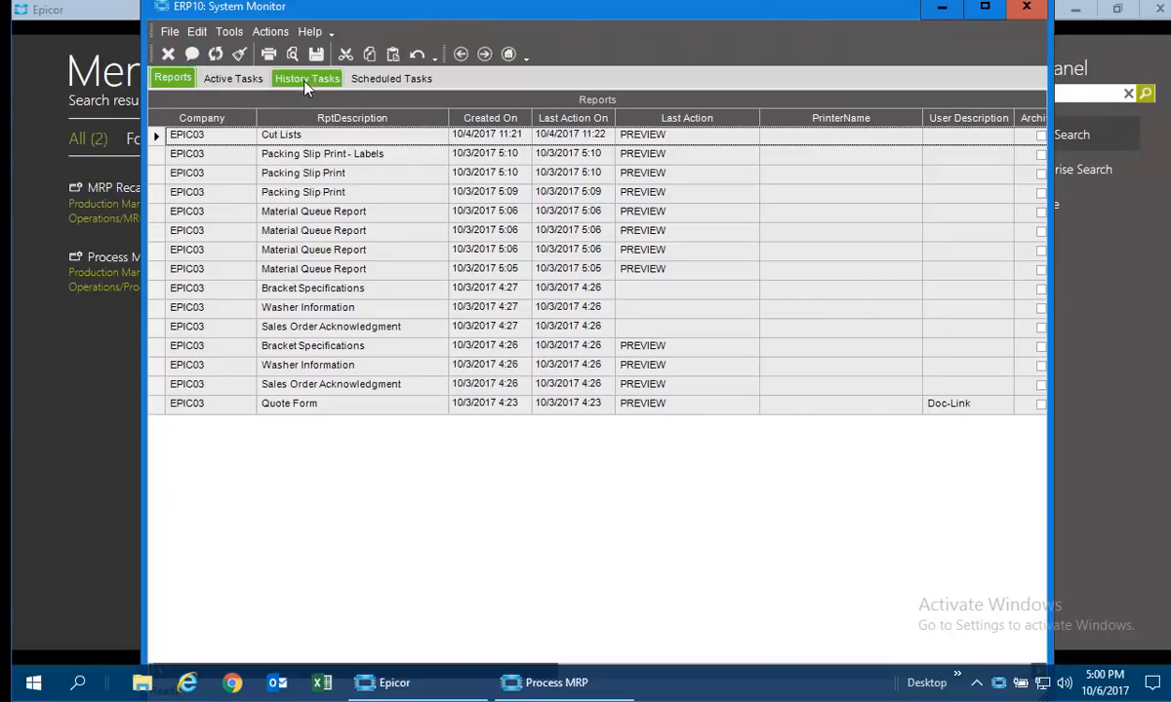
pyautogui.click(252, 79)
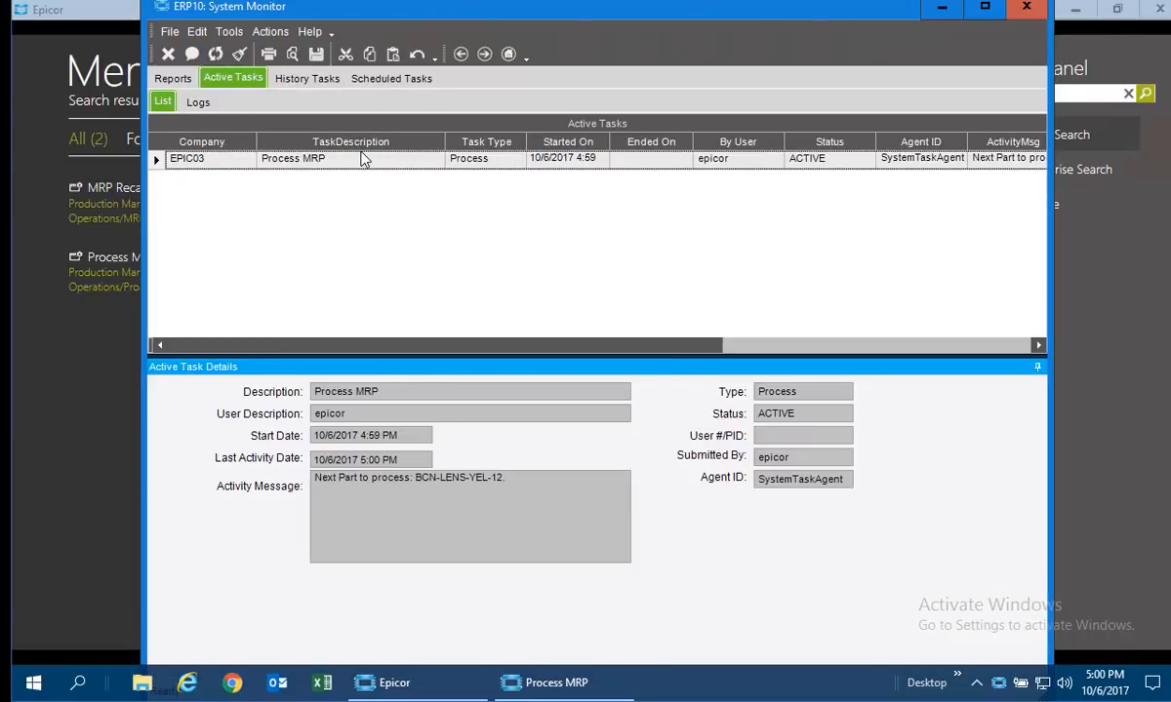
pyautogui.click(304, 80)
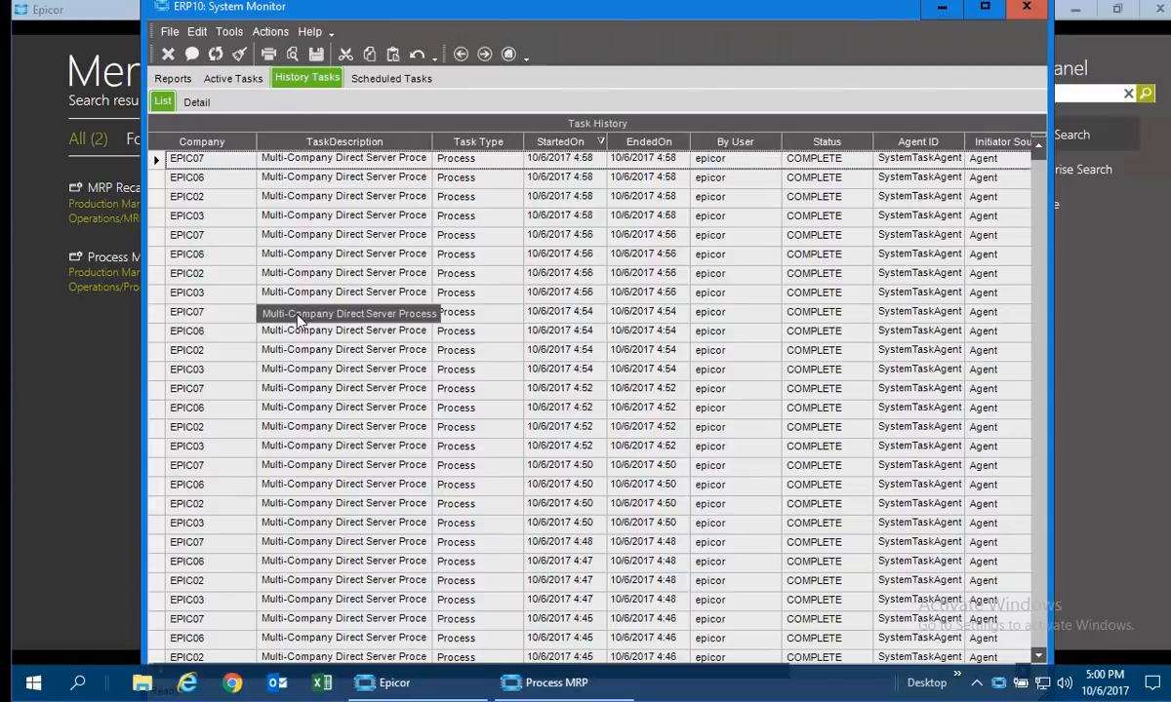
pyautogui.click(361, 78)
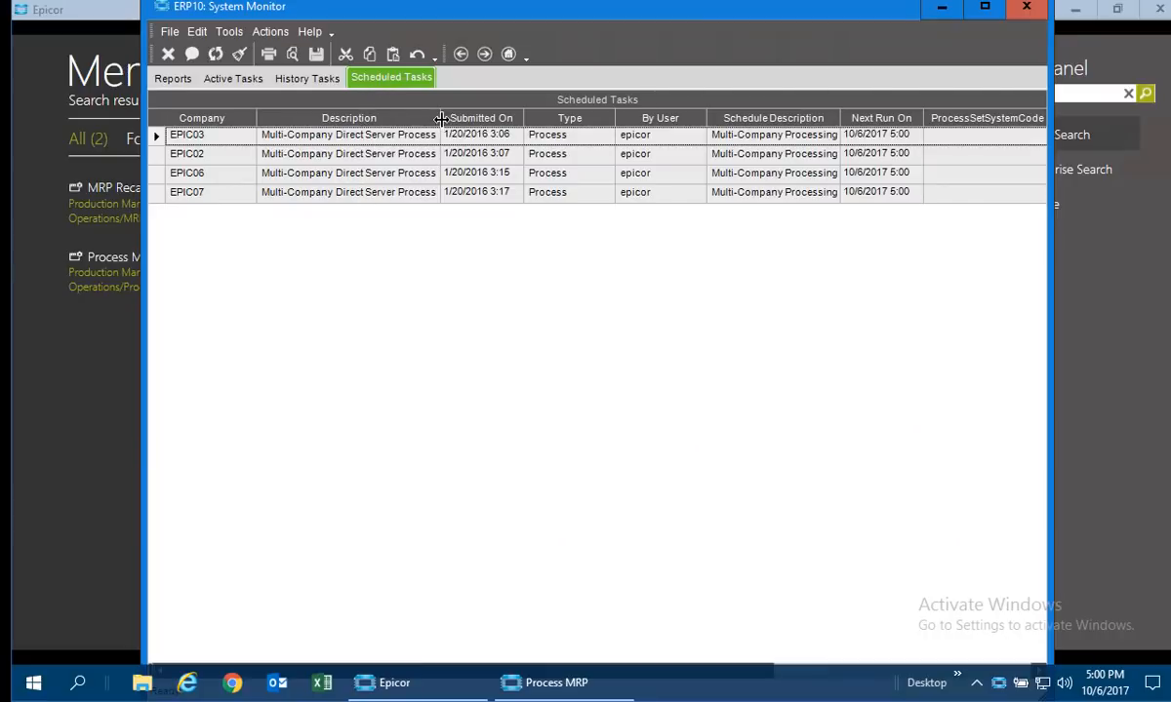
pyautogui.moveTo(441, 119); pyautogui.dragTo(508, 118)
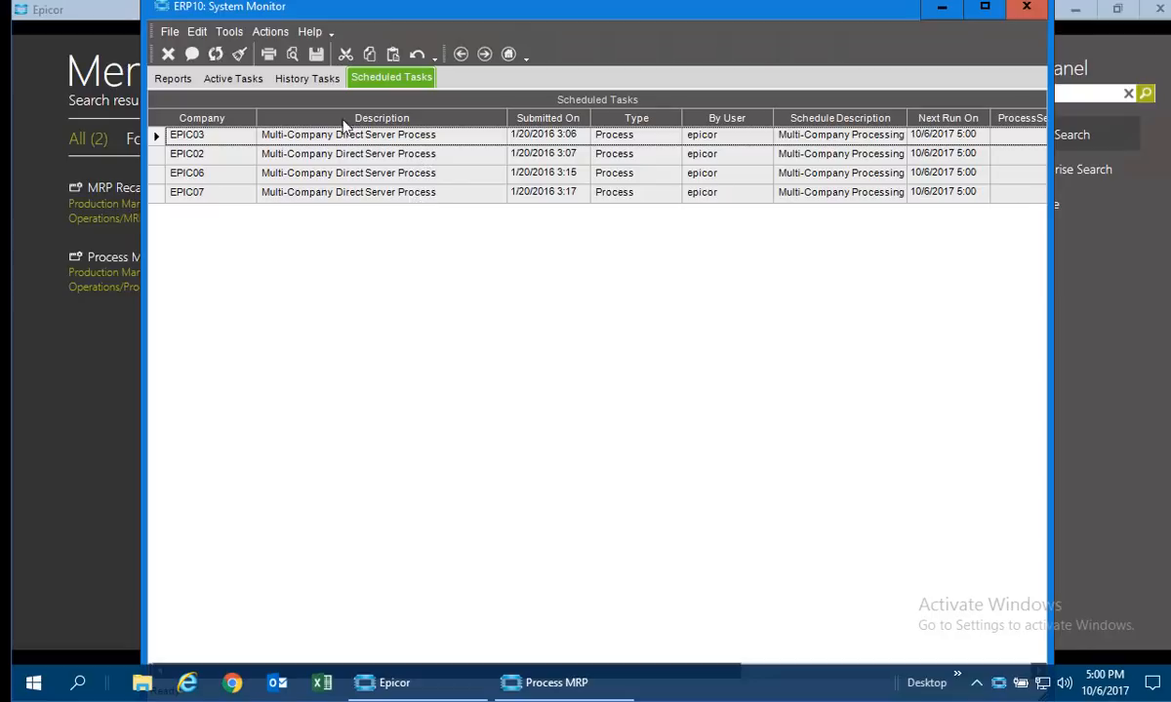
# Follow the active Process MRP task's progress by widening its activity message column and refreshing the task list.
pyautogui.click(237, 82)
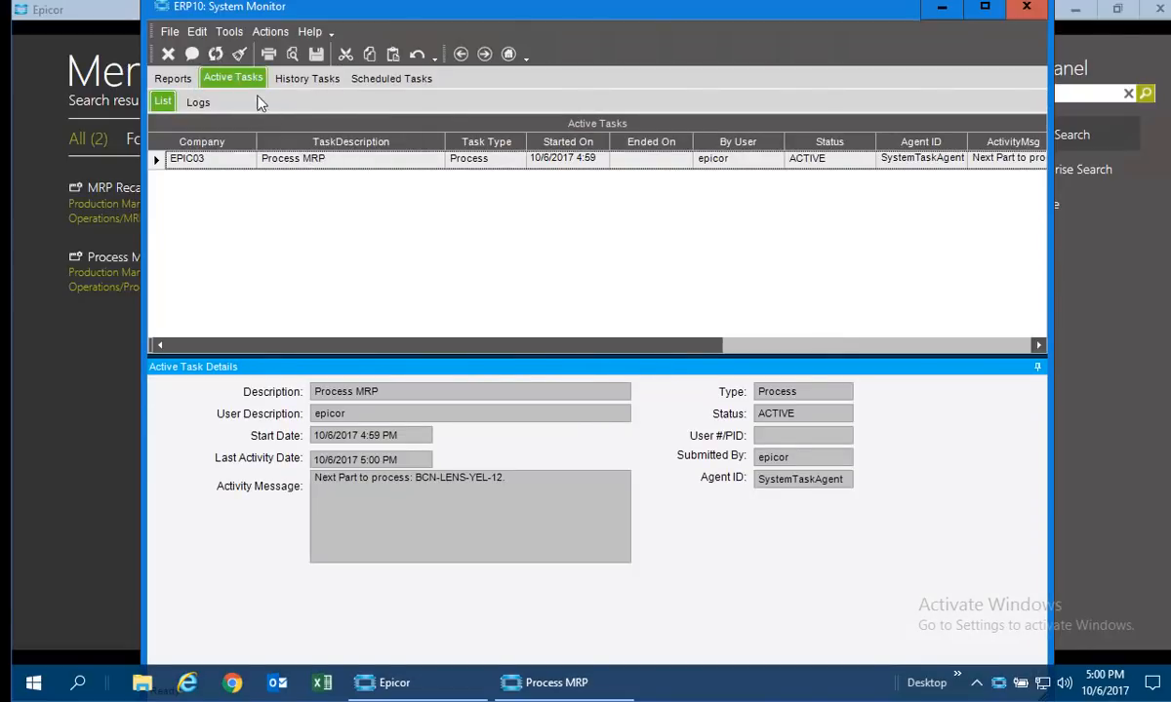
pyautogui.click(218, 55)
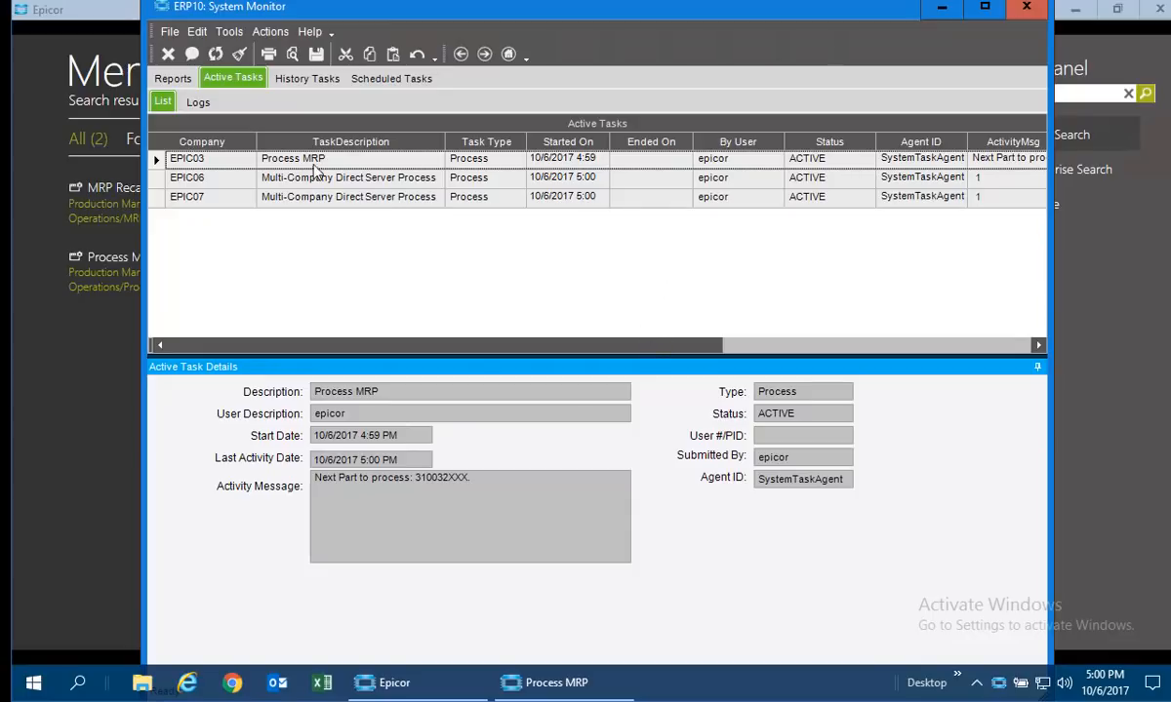
pyautogui.moveTo(573, 355); pyautogui.dragTo(712, 353)
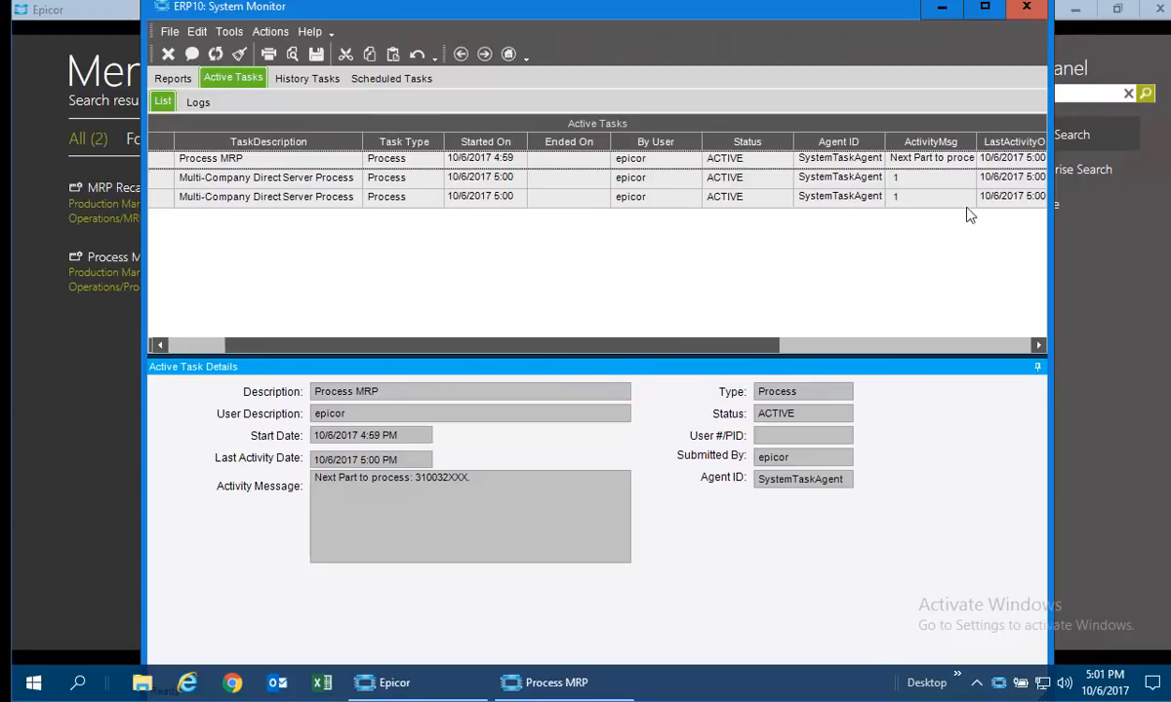
pyautogui.doubleClick(977, 138)
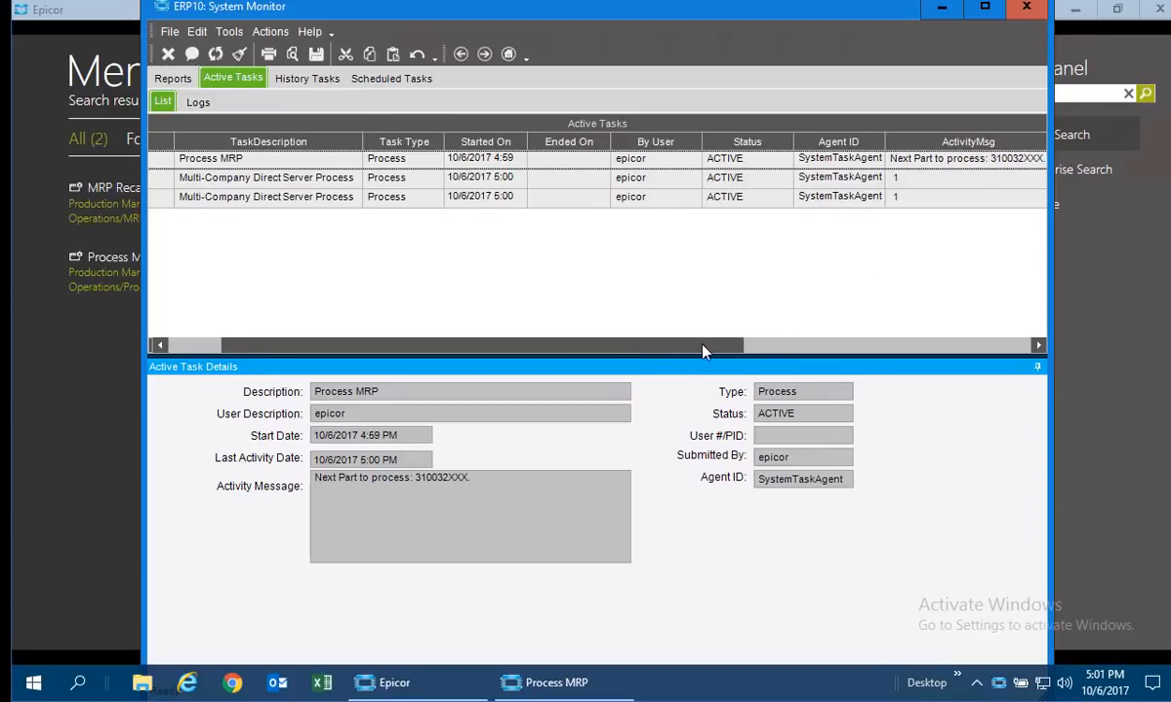
pyautogui.moveTo(705, 352); pyautogui.dragTo(775, 352)
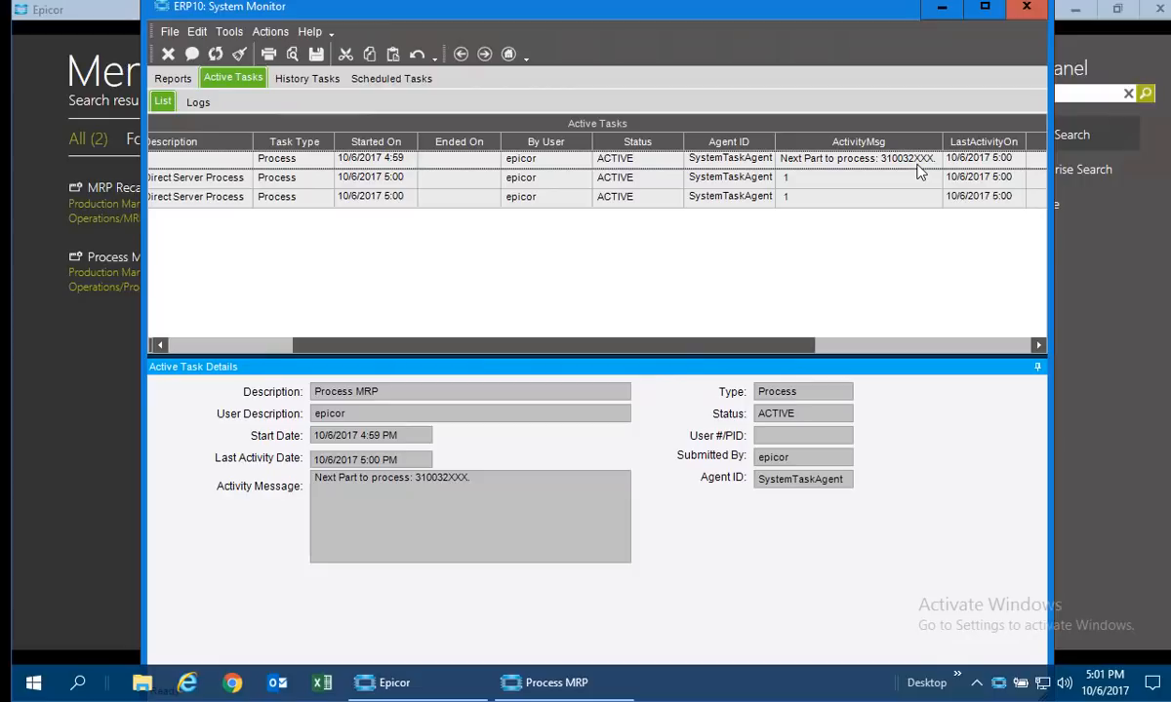
pyautogui.click(220, 54)
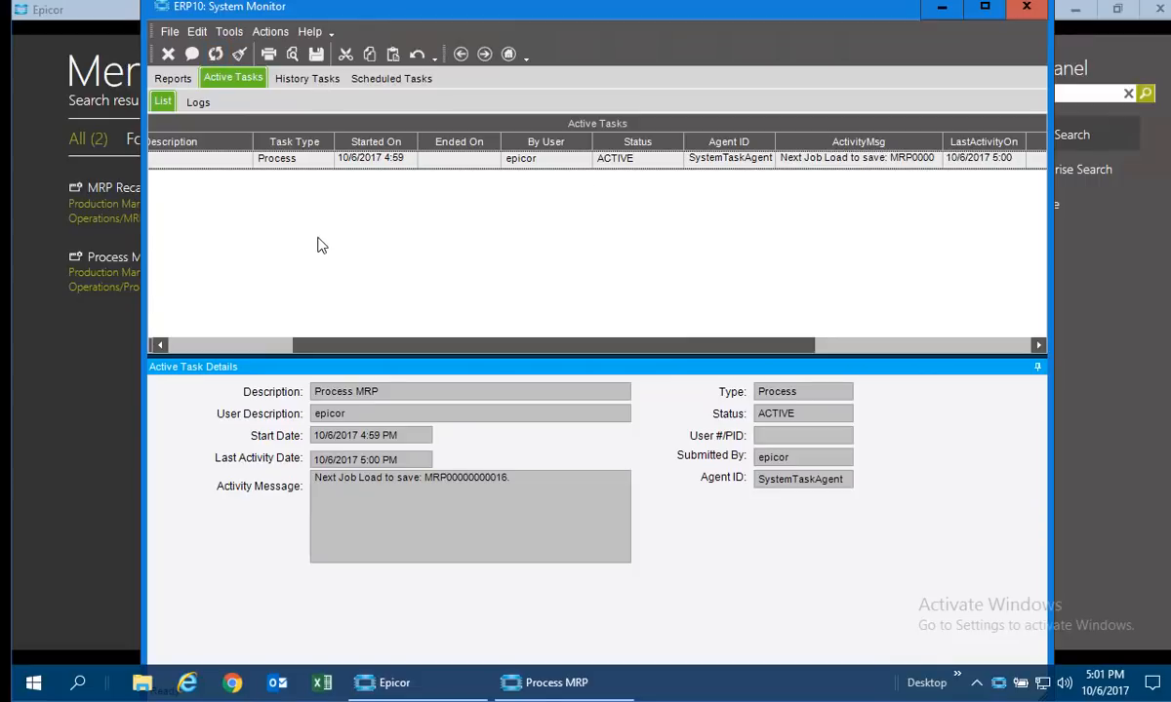
# Check the task log of the active Process MRP task, refresh it, and close the System Monitor.
pyautogui.click(203, 103)
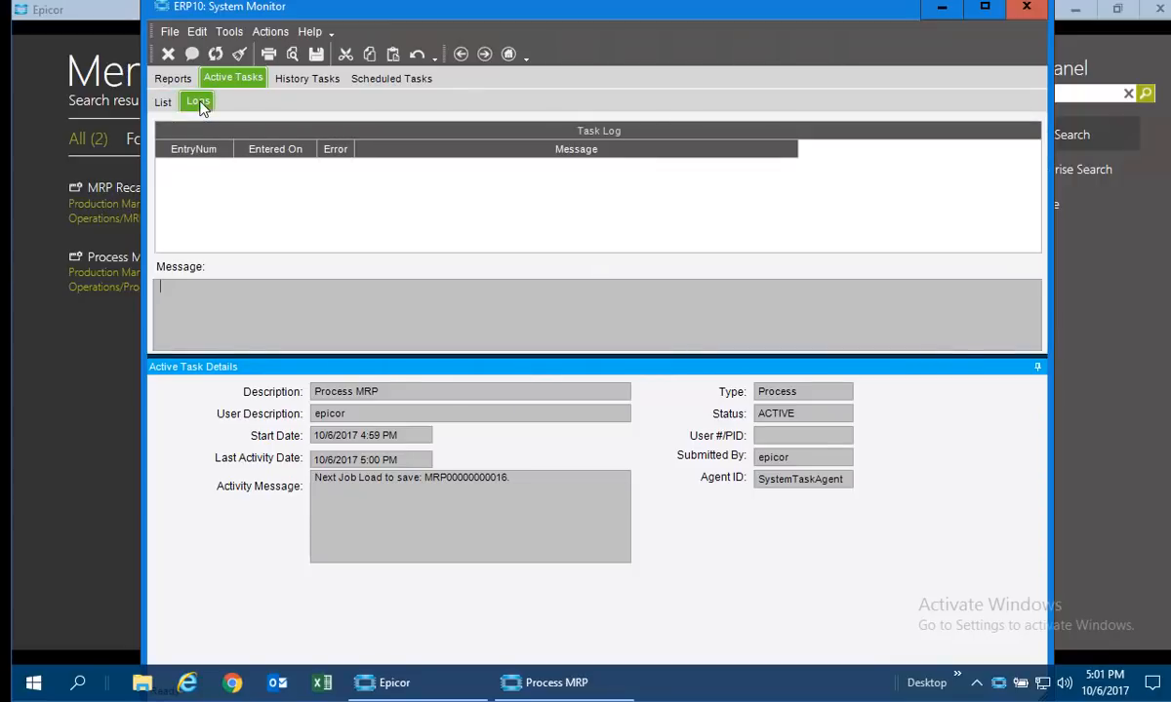
pyautogui.click(163, 101)
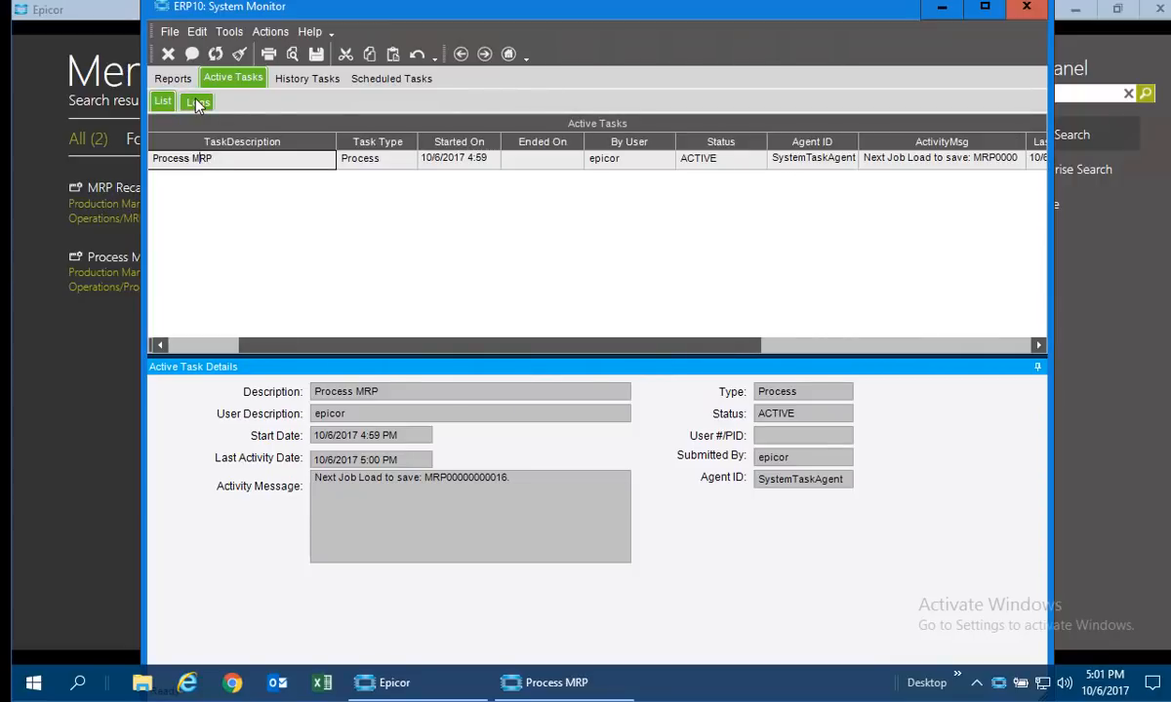
pyautogui.click(198, 104)
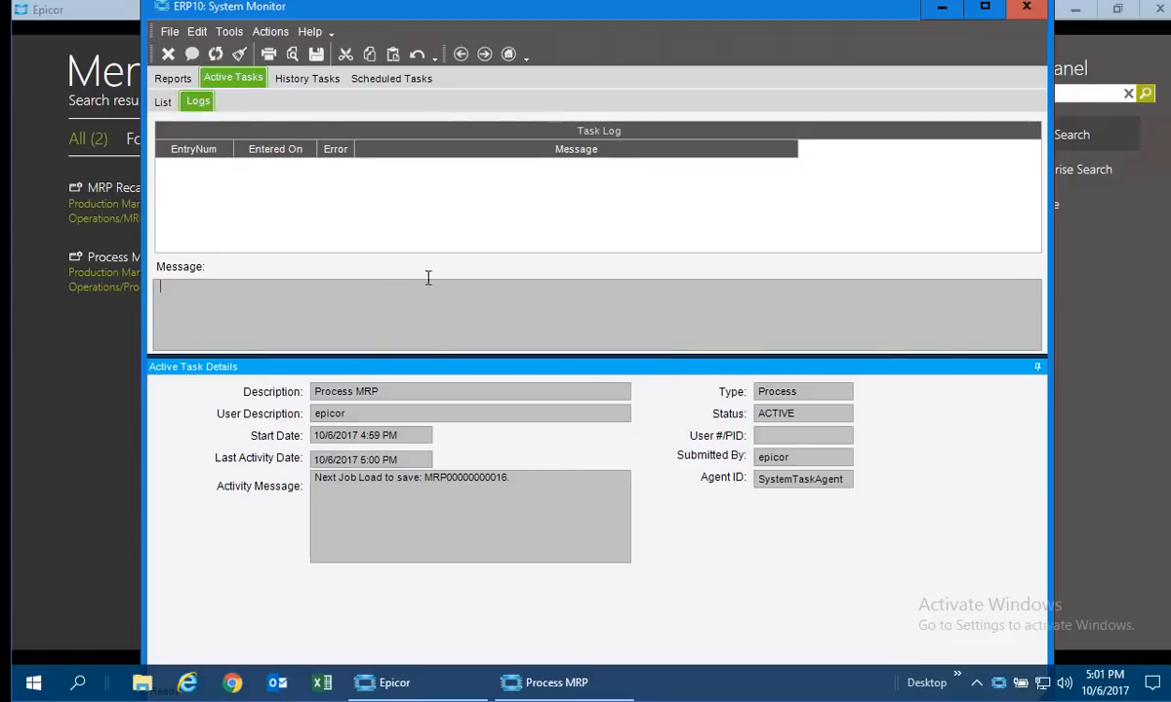
pyautogui.click(216, 55)
pyautogui.click(1022, 12)
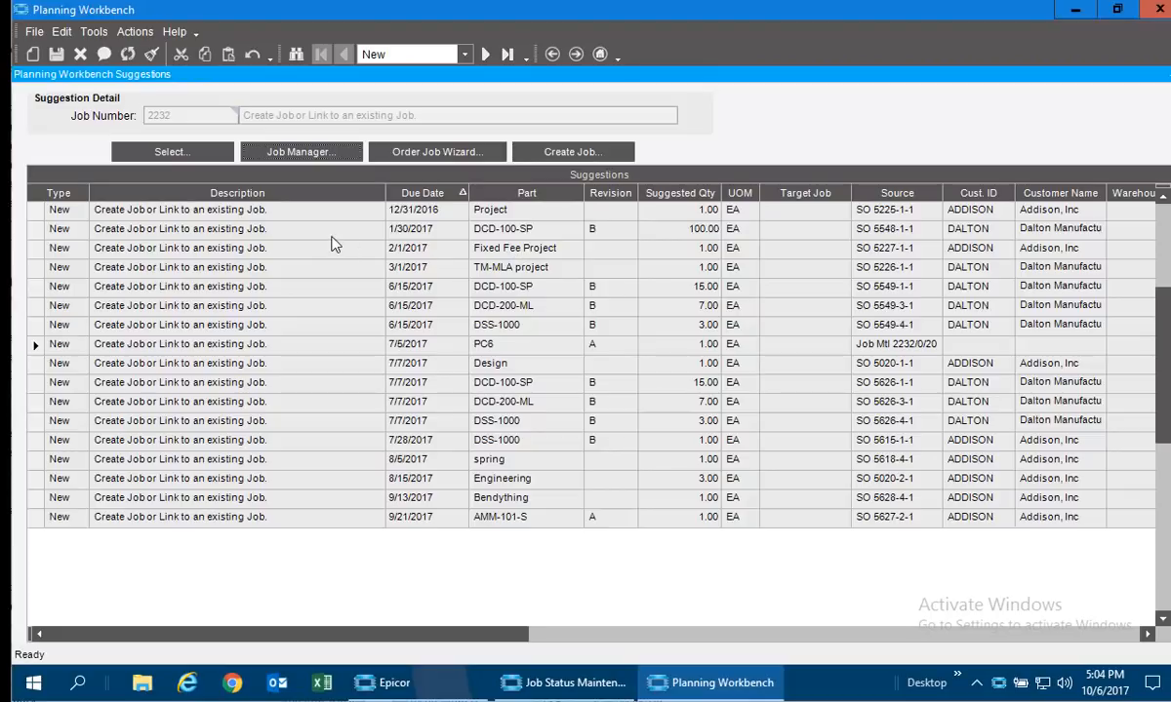
# Highlight the DCD-100-SP suggestion for SO 5548-1-1 in Planning Workbench, and switch to the job list in Job Status Maintenance.
pyautogui.click(58, 228)
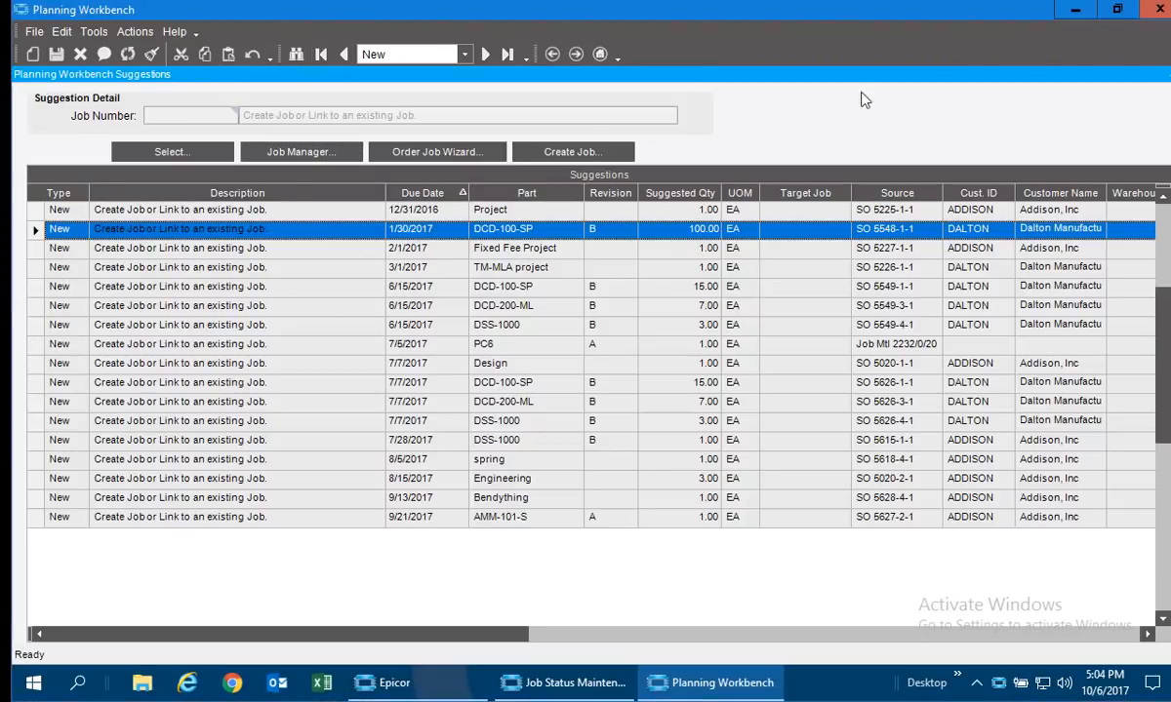
pyautogui.hotkey('alt', 'Tab')
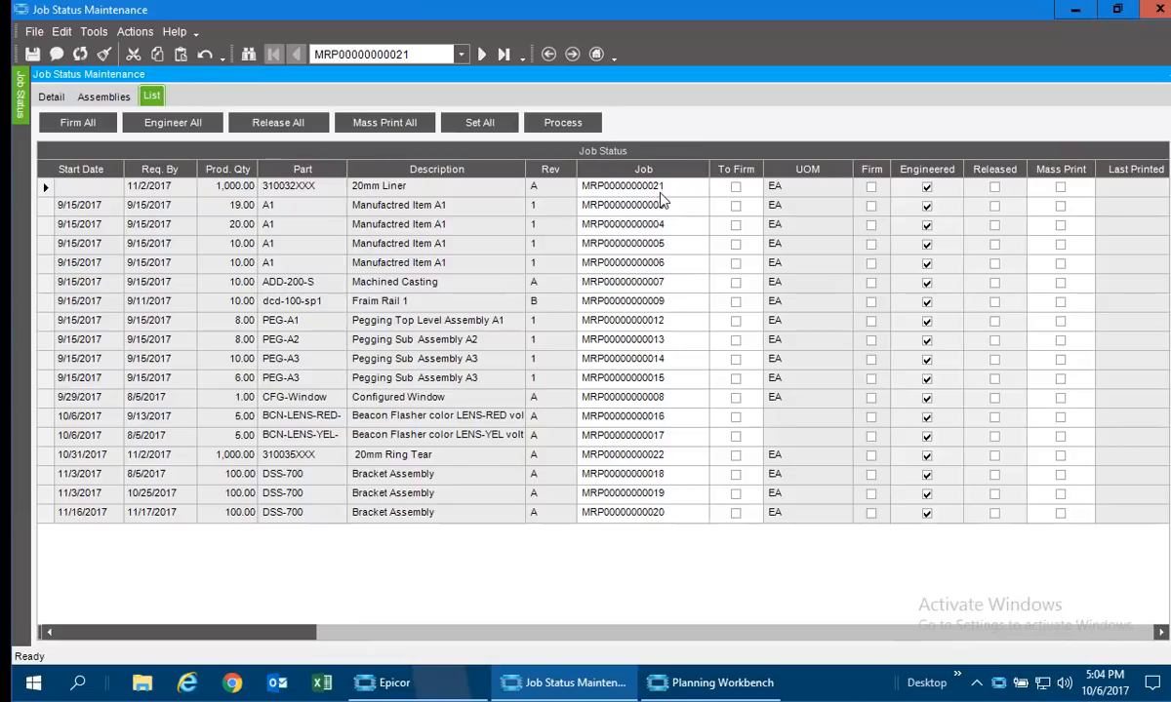
pyautogui.click(422, 207)
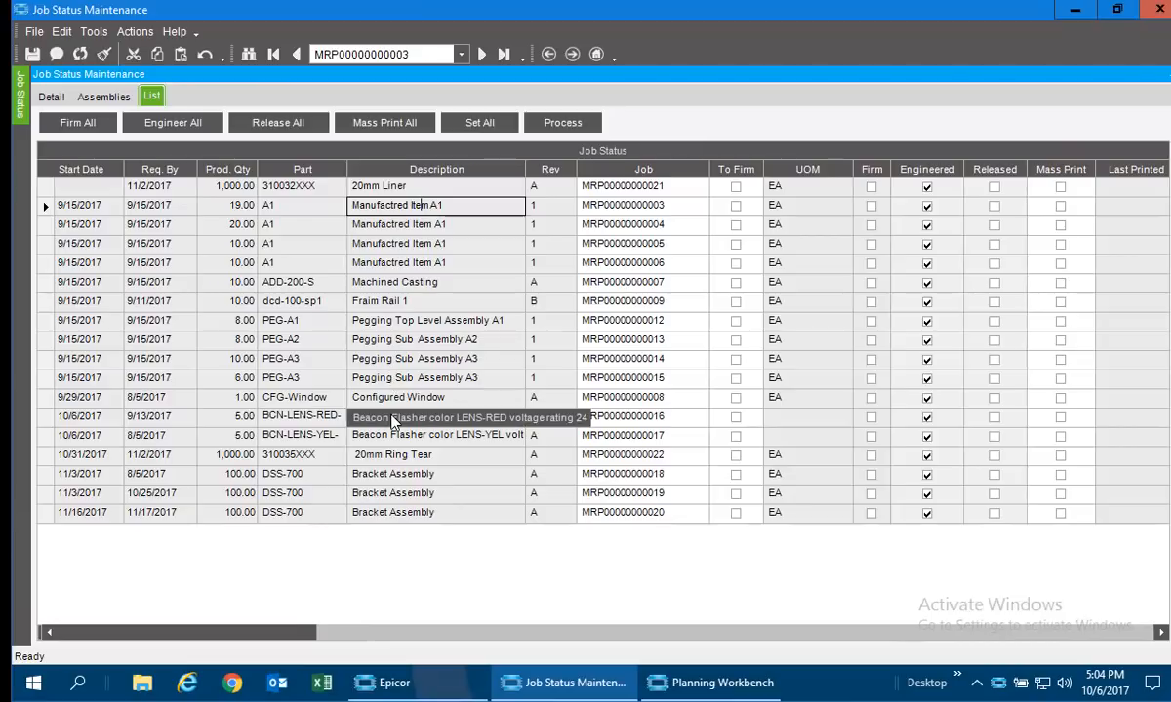
pyautogui.click(46, 225)
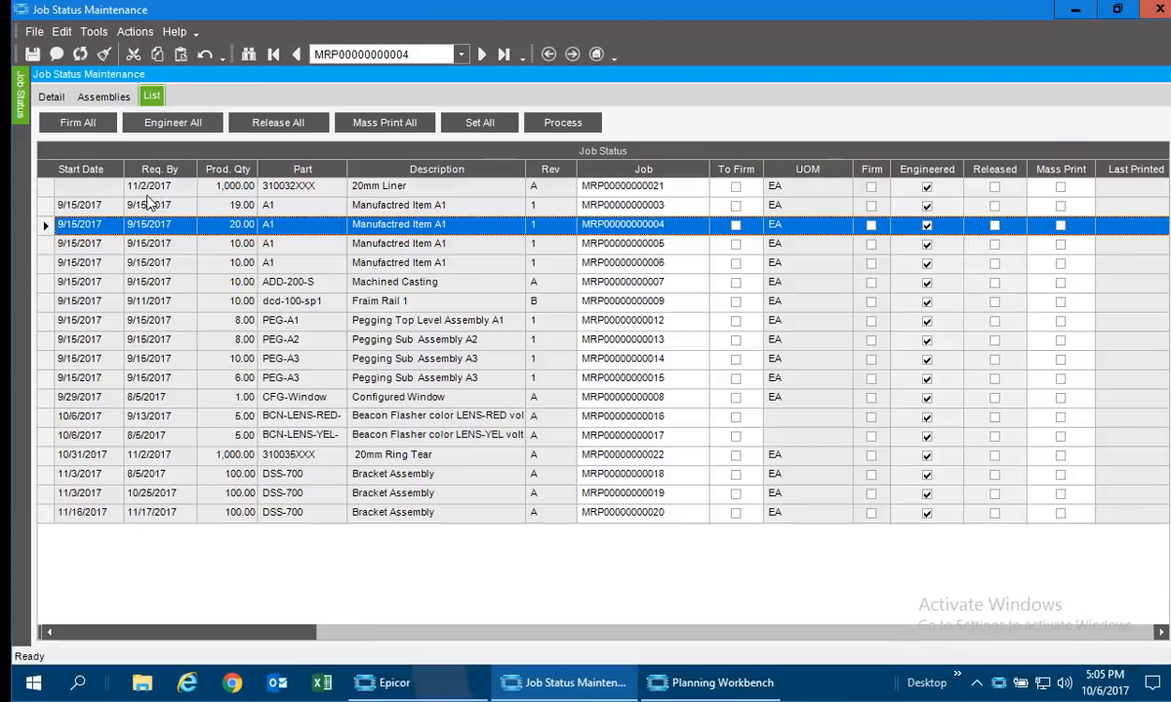
pyautogui.click(736, 226)
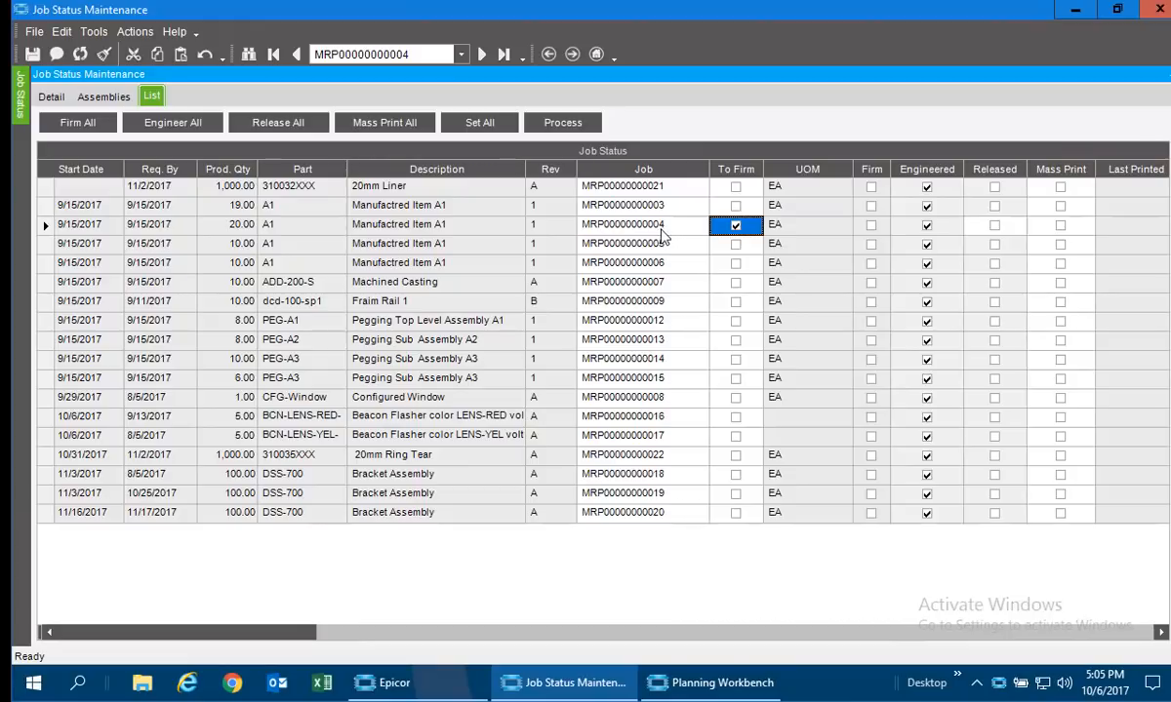
pyautogui.click(868, 233)
pyautogui.click(994, 228)
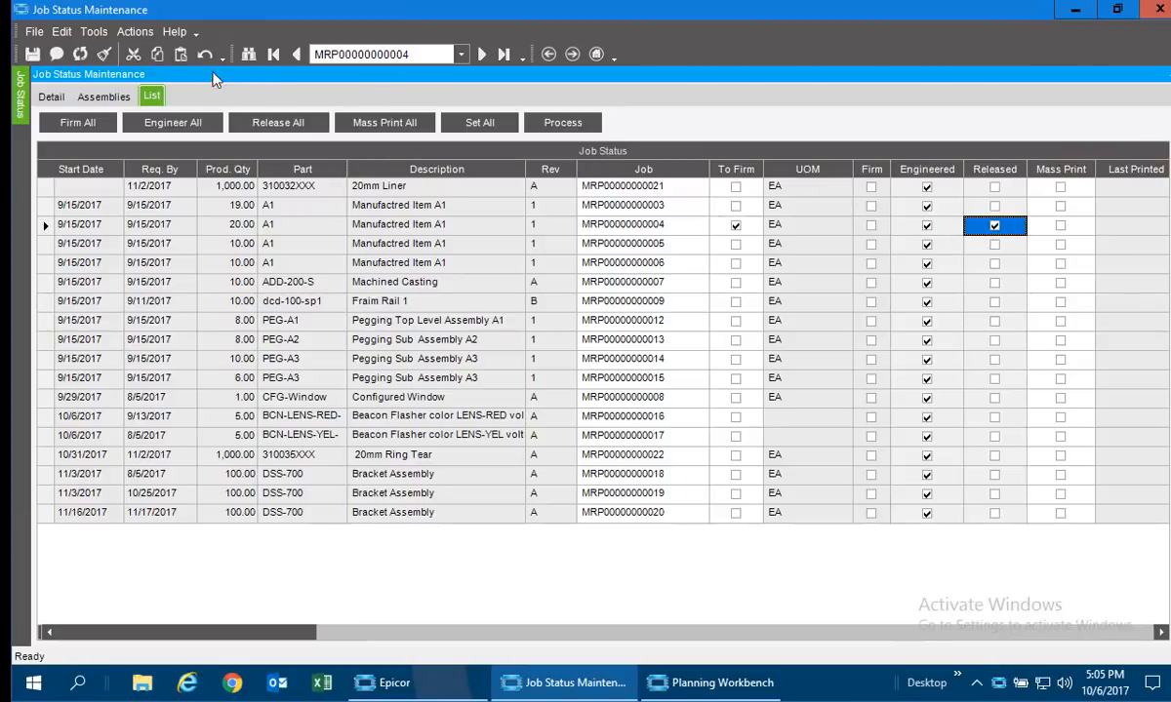
pyautogui.click(135, 33)
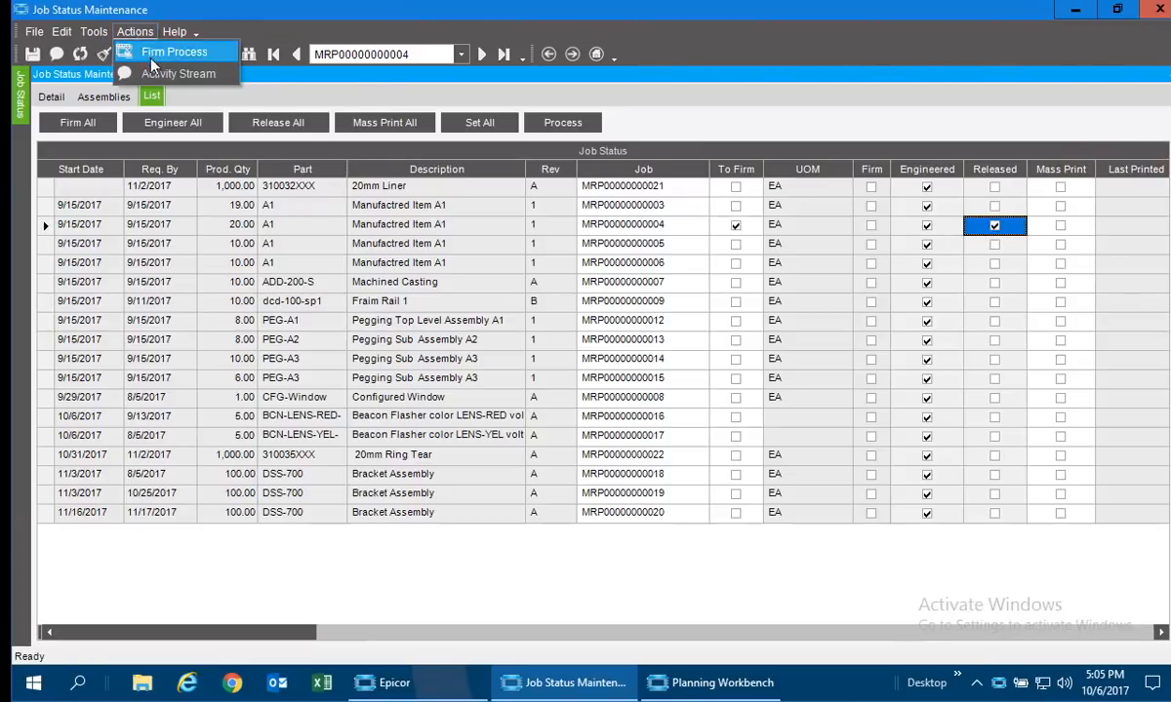
pyautogui.click(141, 54)
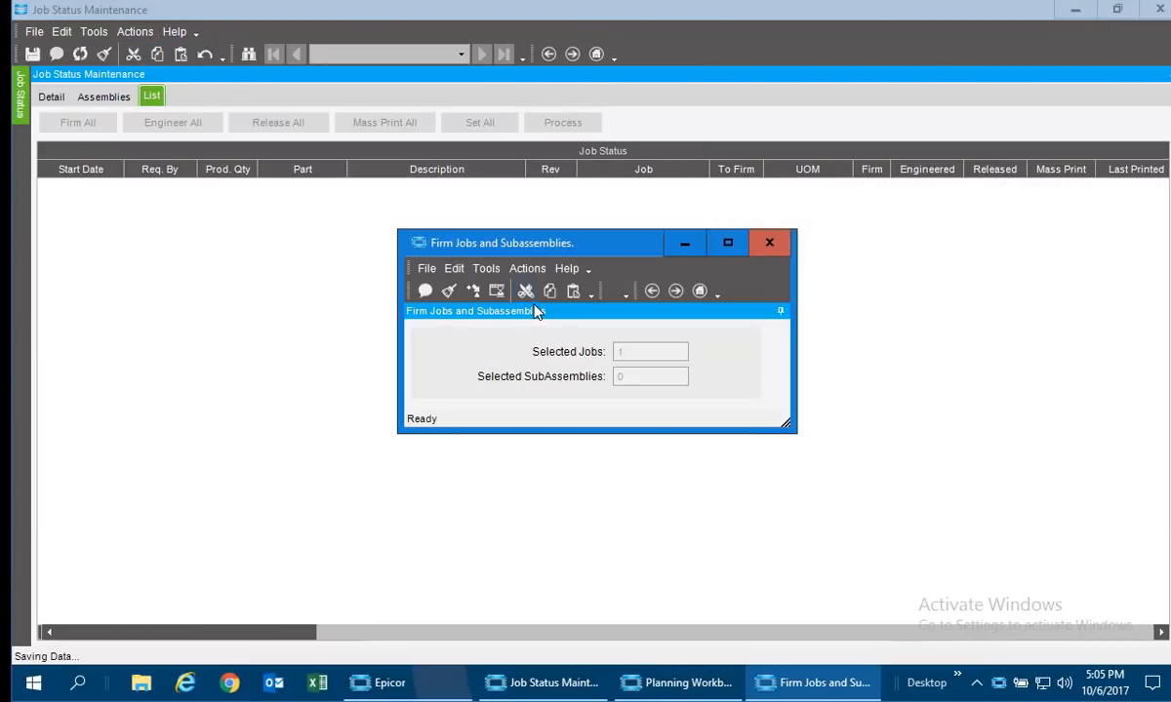
pyautogui.click(474, 291)
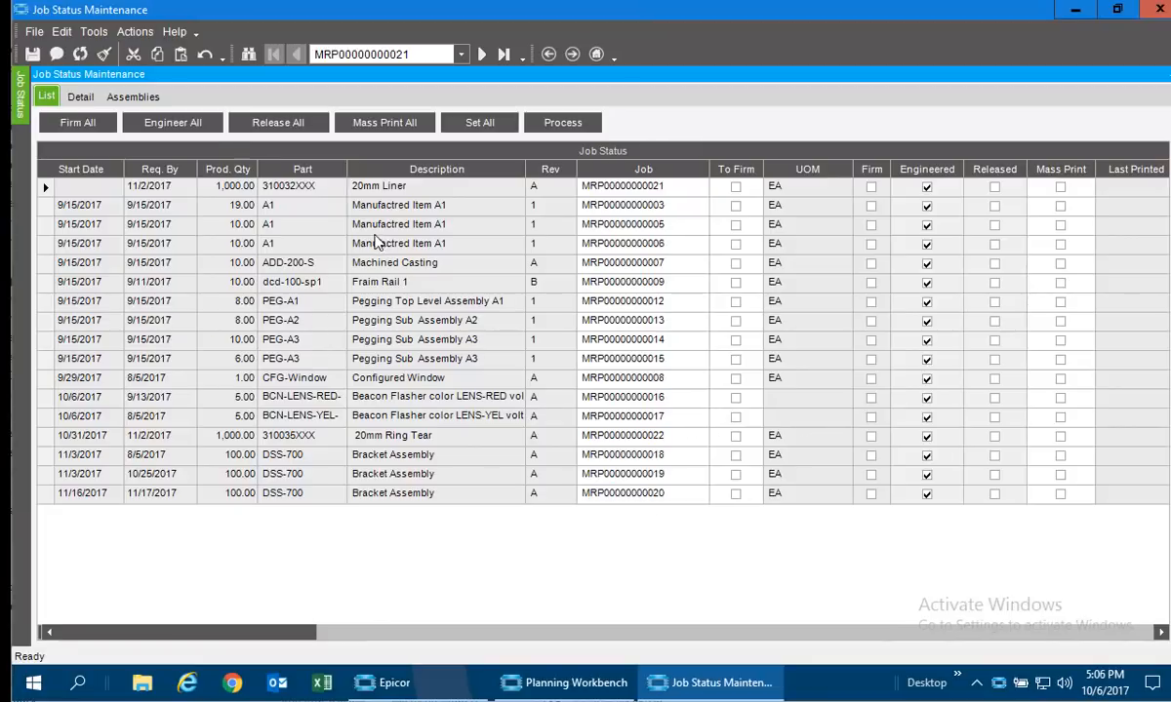
# Search the jobs by status, for Firm - Engineered and for UnFirm.
pyautogui.click(250, 54)
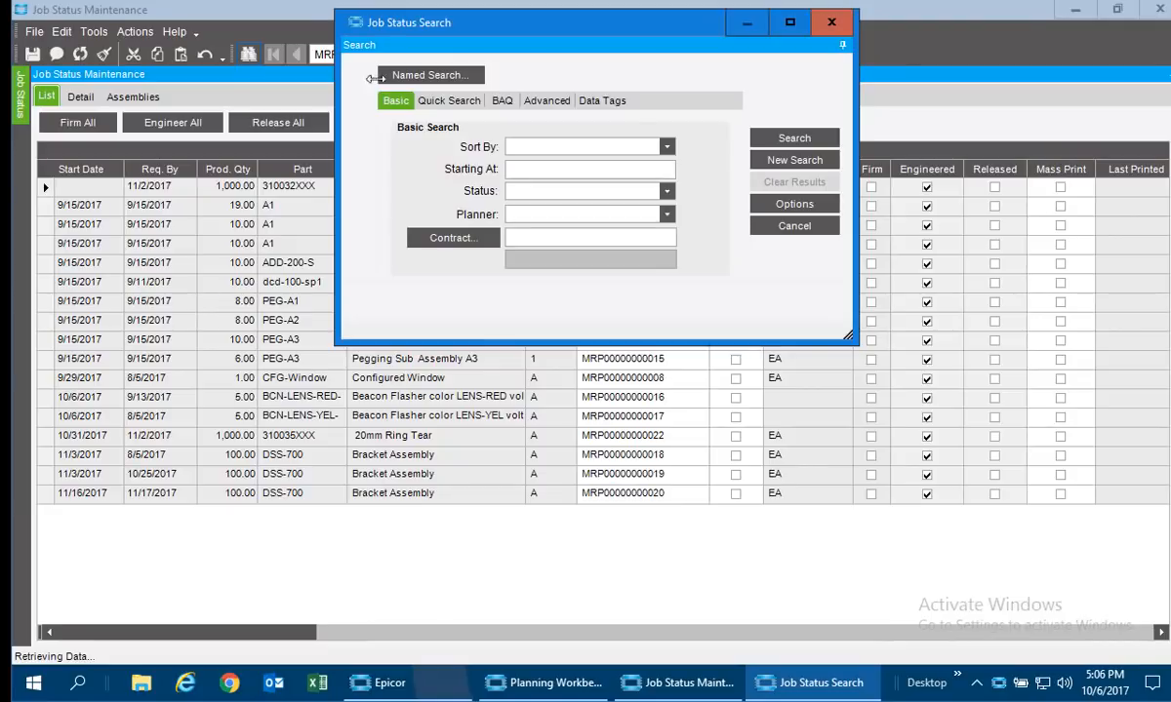
pyautogui.click(667, 192)
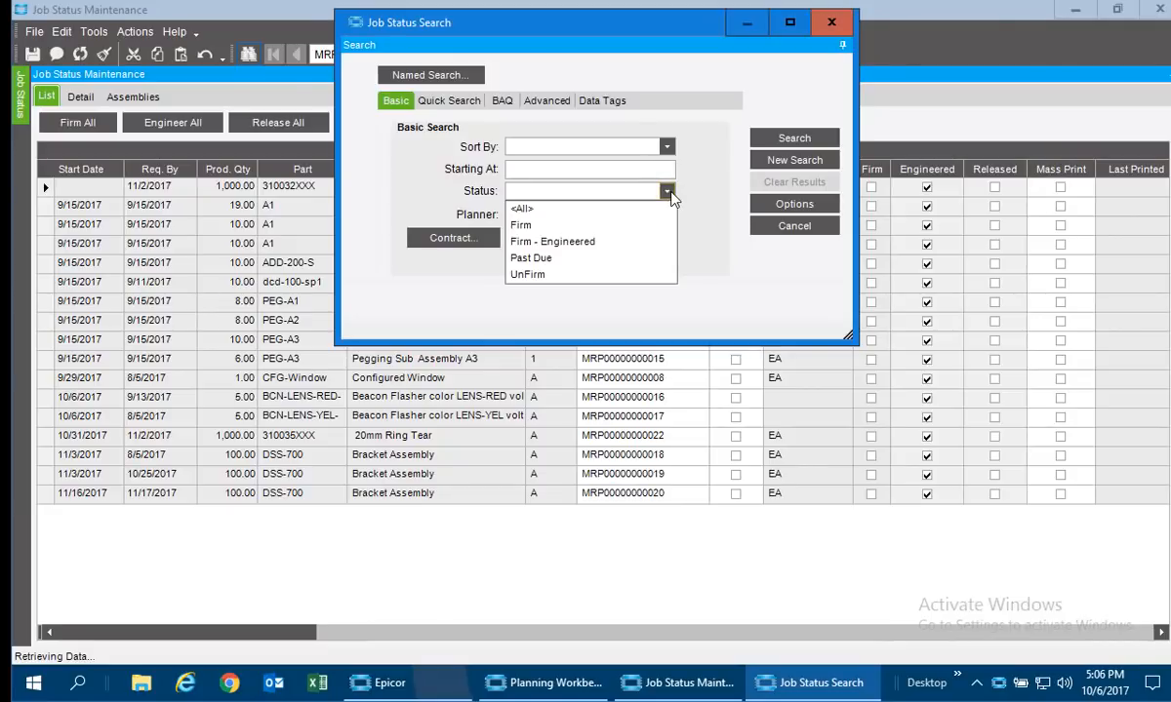
pyautogui.click(582, 243)
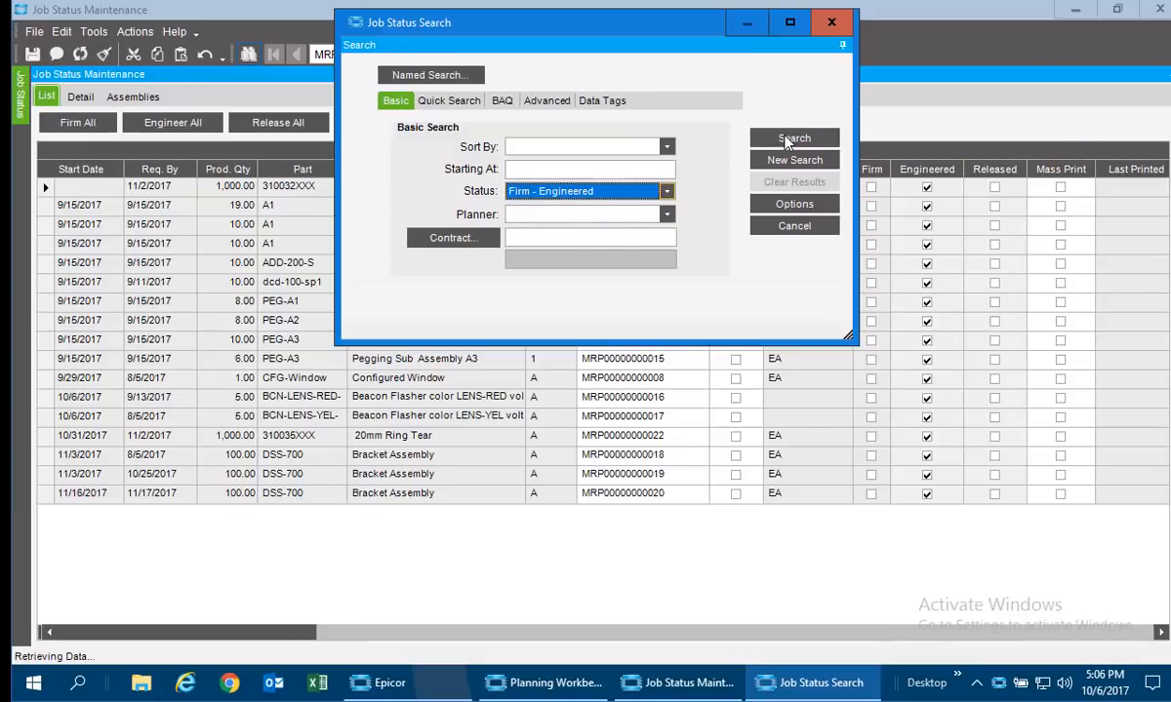
pyautogui.click(788, 140)
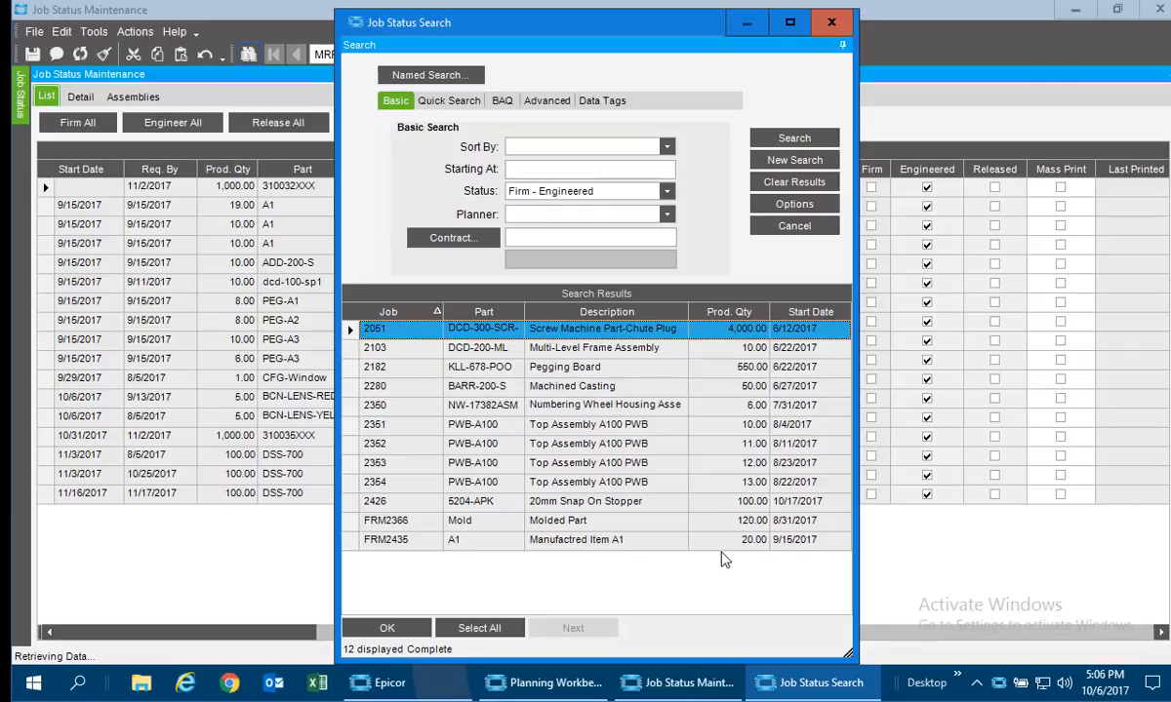
pyautogui.click(628, 189)
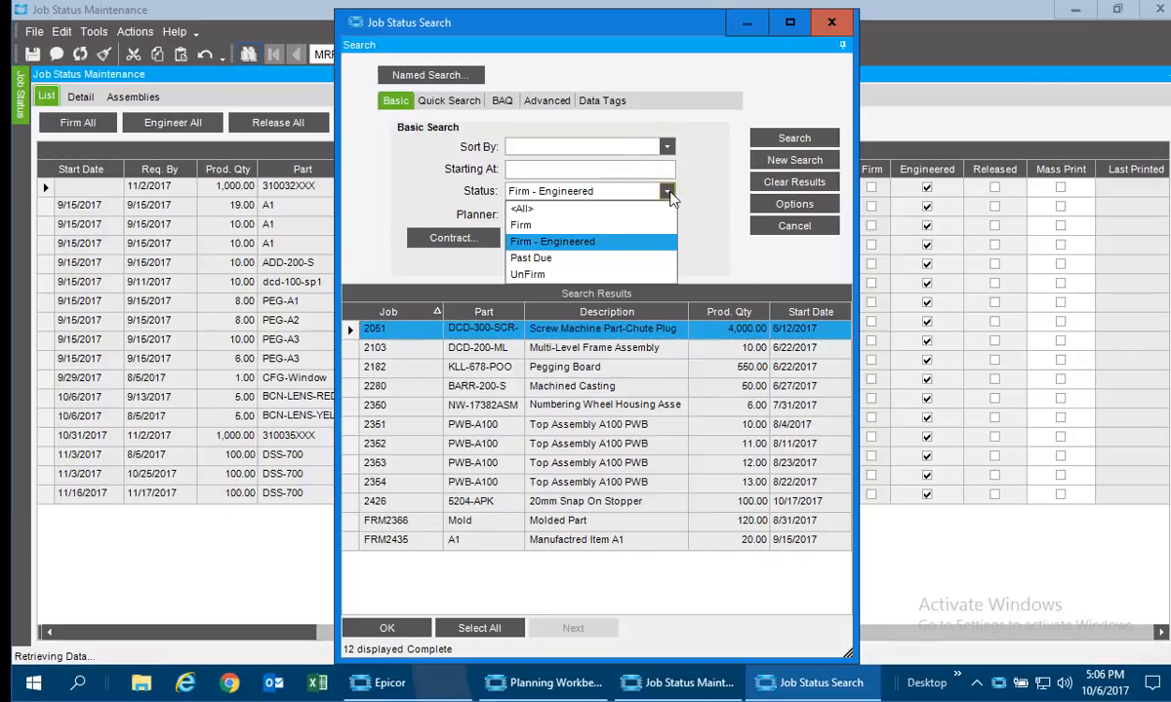
pyautogui.click(564, 274)
pyautogui.click(791, 139)
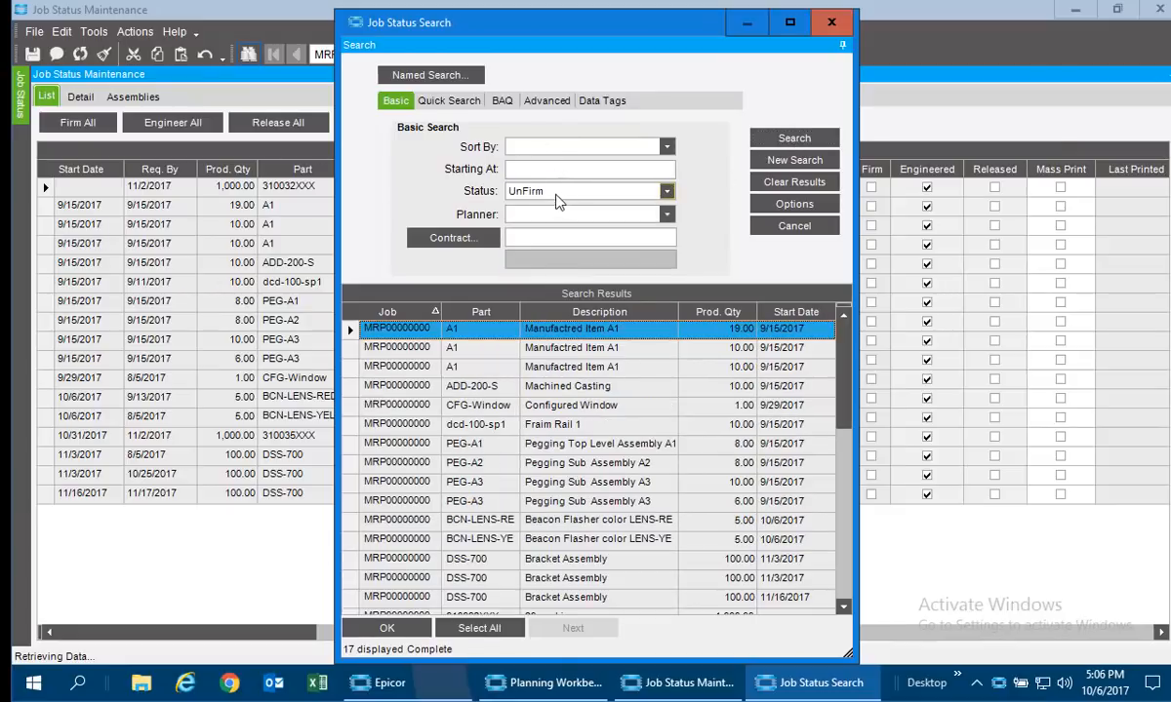
# Search for jobs with the Past Due status, and close the job search and Job Status Maintenance.
pyautogui.click(525, 191)
pyautogui.click(563, 259)
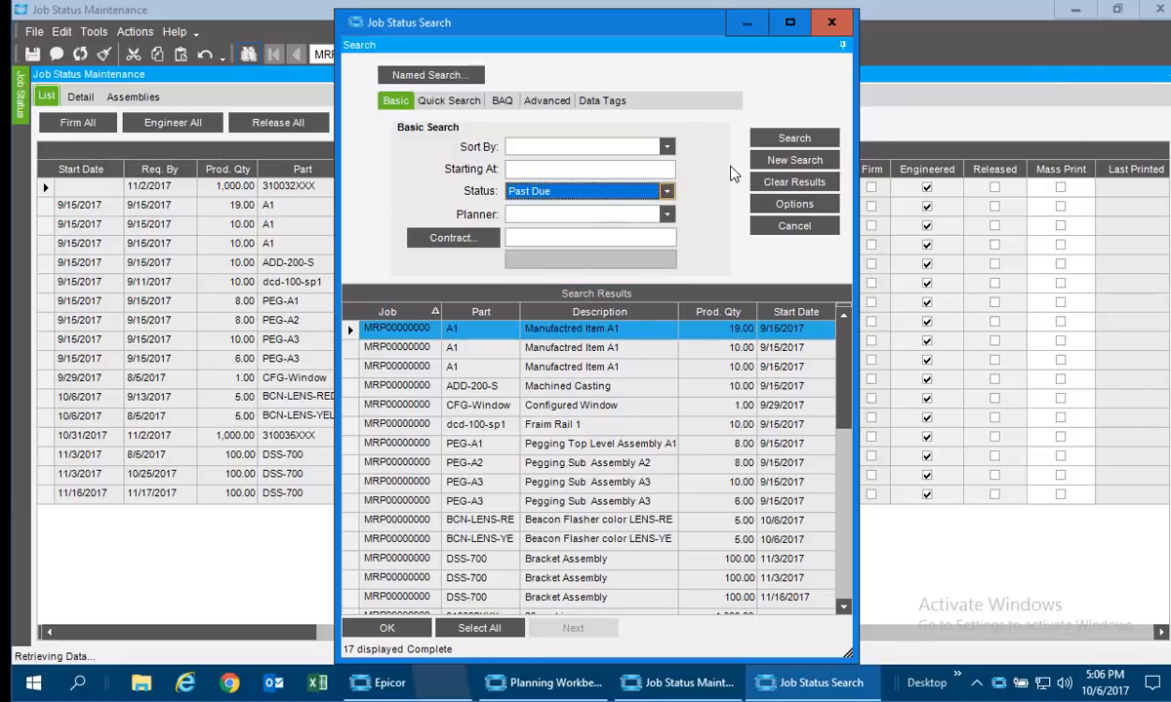
pyautogui.click(788, 140)
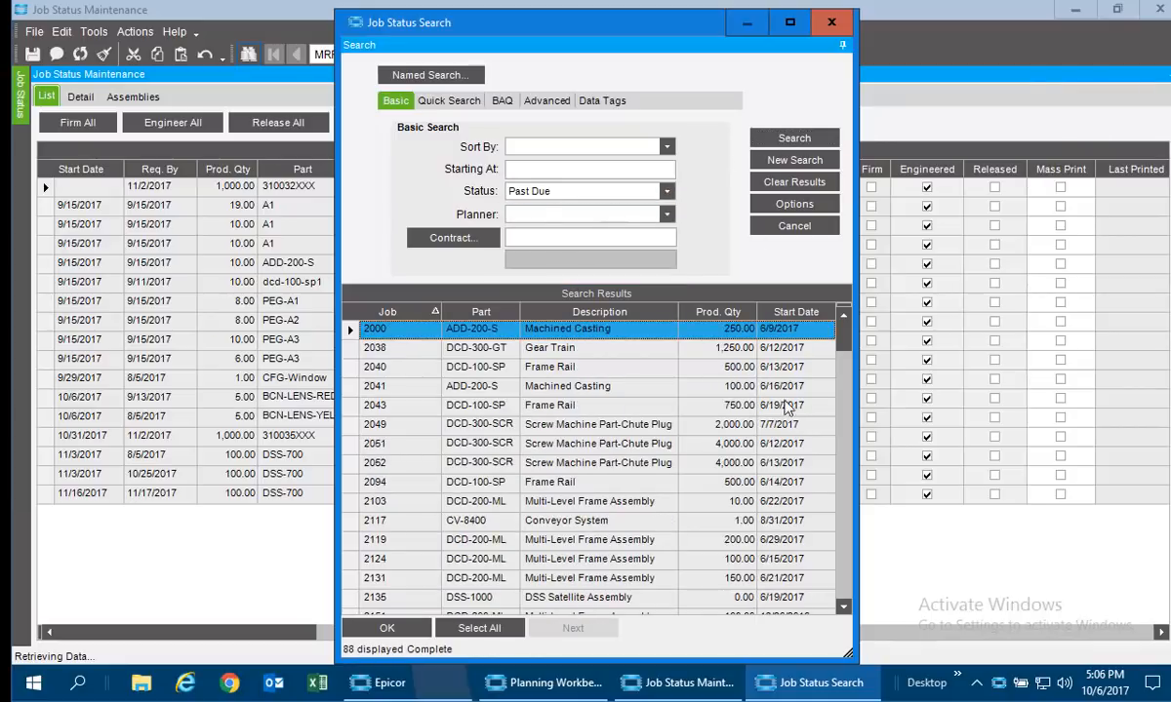
pyautogui.click(842, 27)
pyautogui.click(1159, 11)
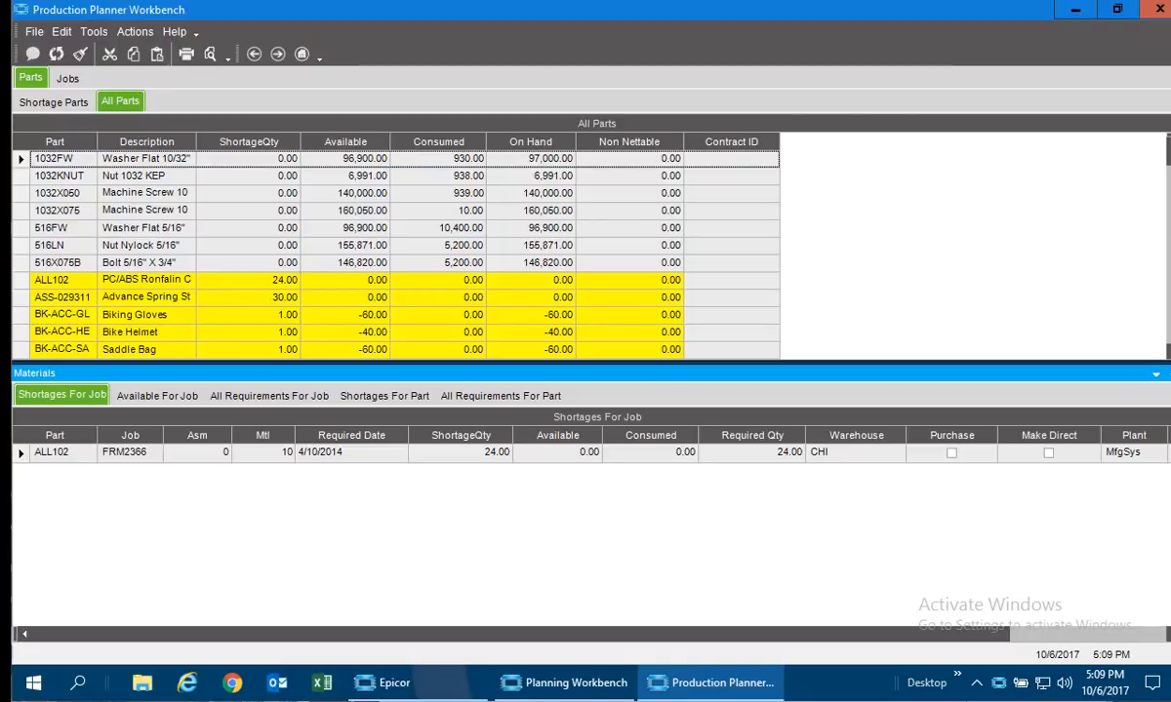
# List the shortage parts in Production Planner Workbench and check the job and part material views with BK-ACC-GL selected.
pyautogui.scroll(-4, 468, 254)
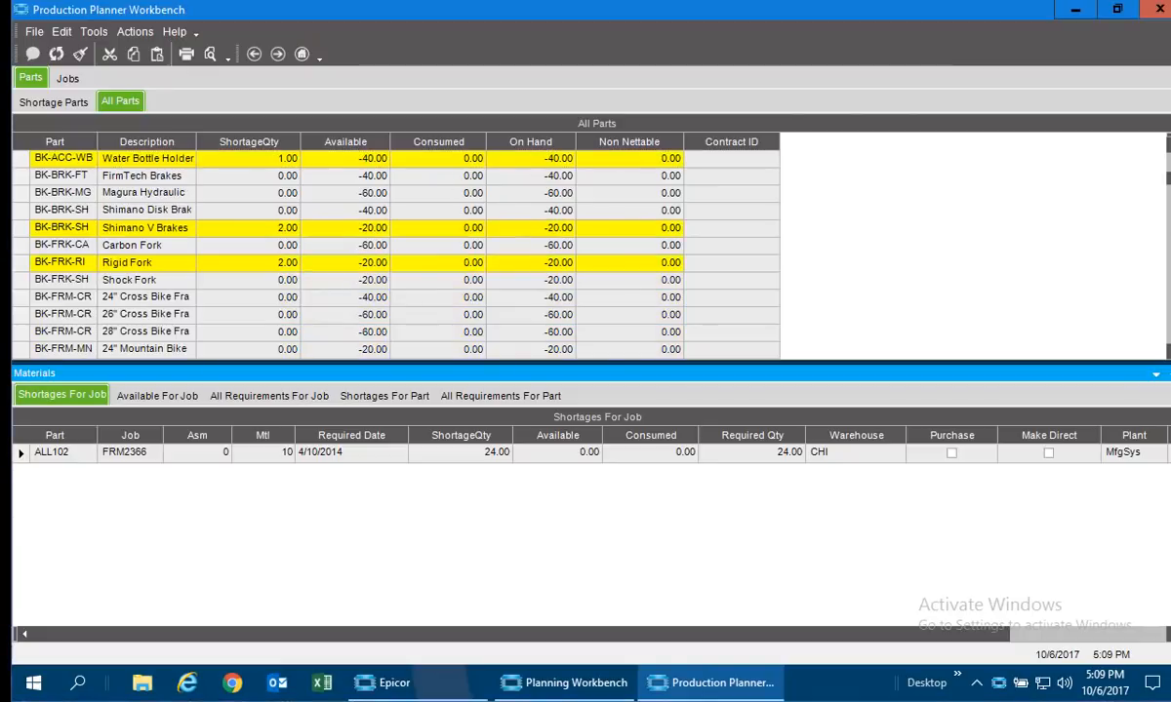
pyautogui.click(74, 104)
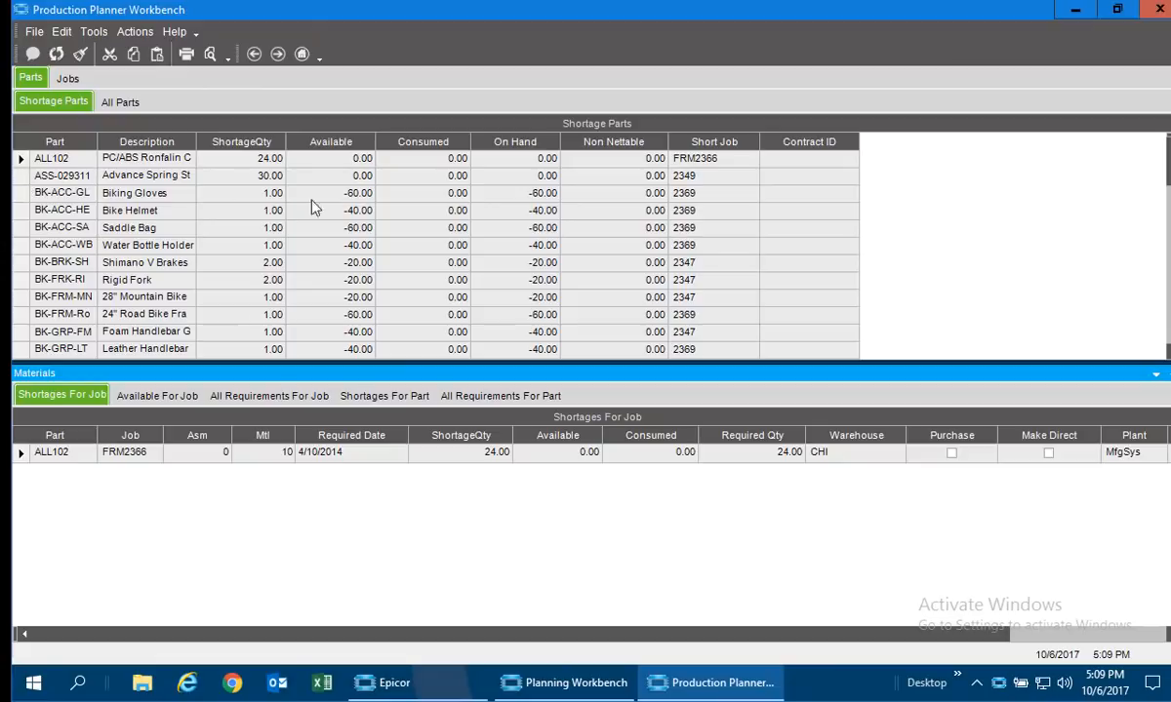
pyautogui.click(44, 194)
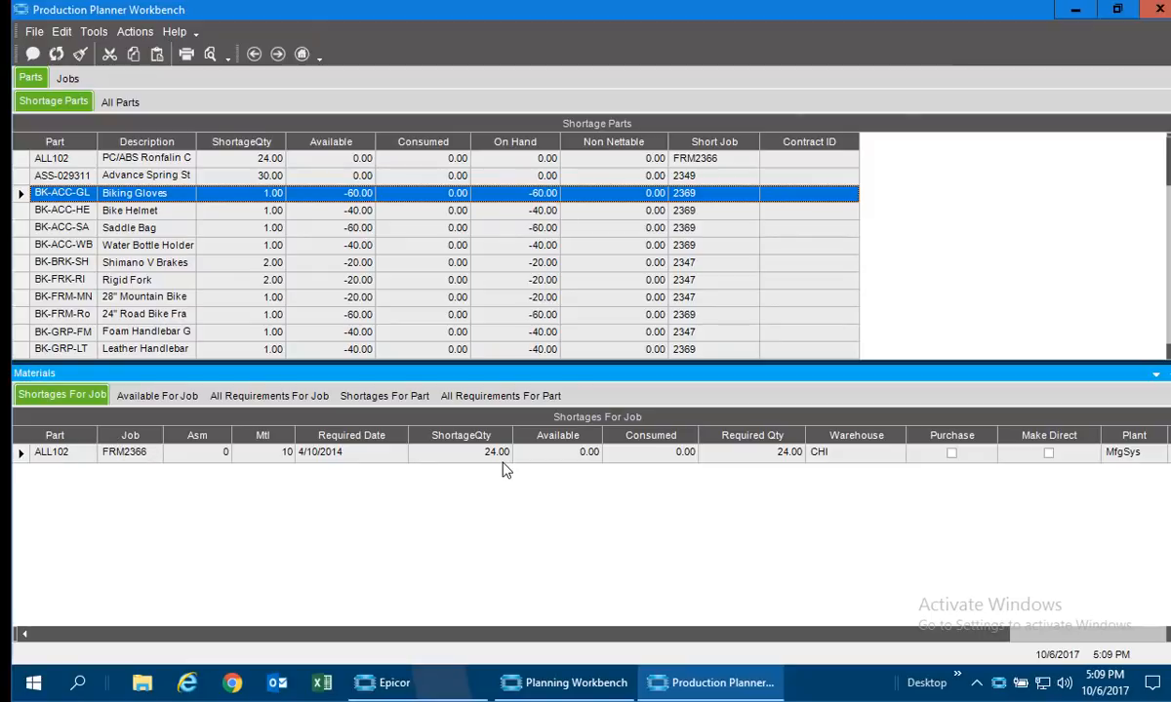
pyautogui.click(168, 397)
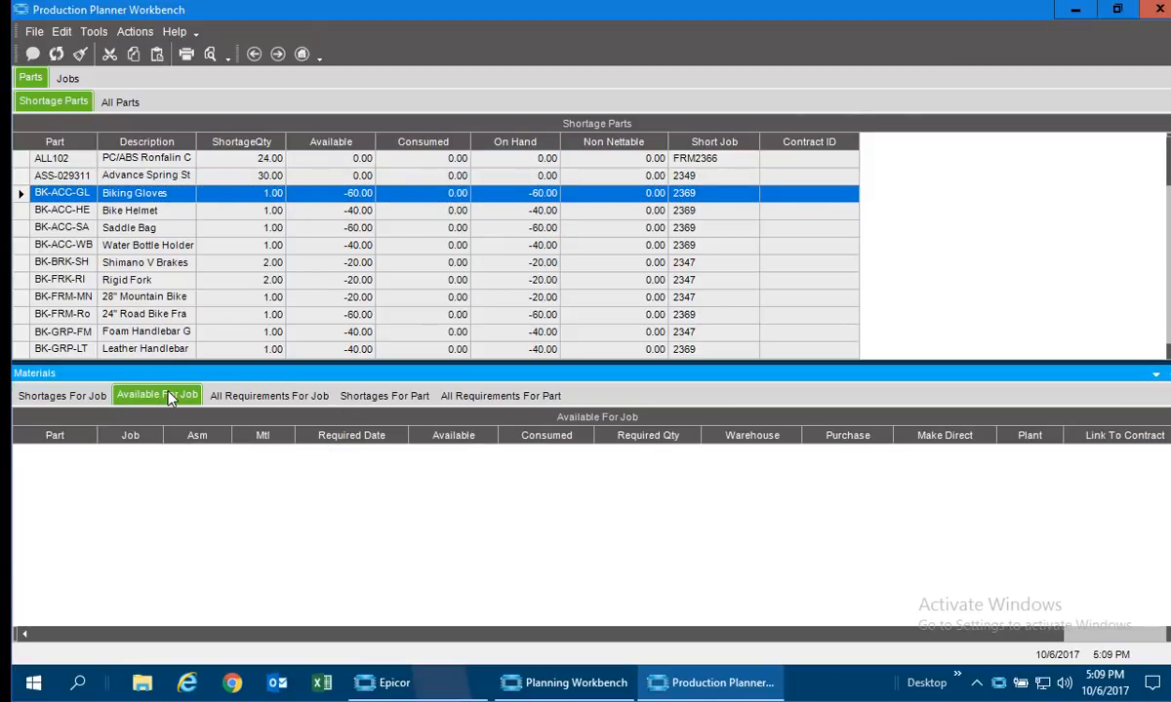
pyautogui.click(275, 400)
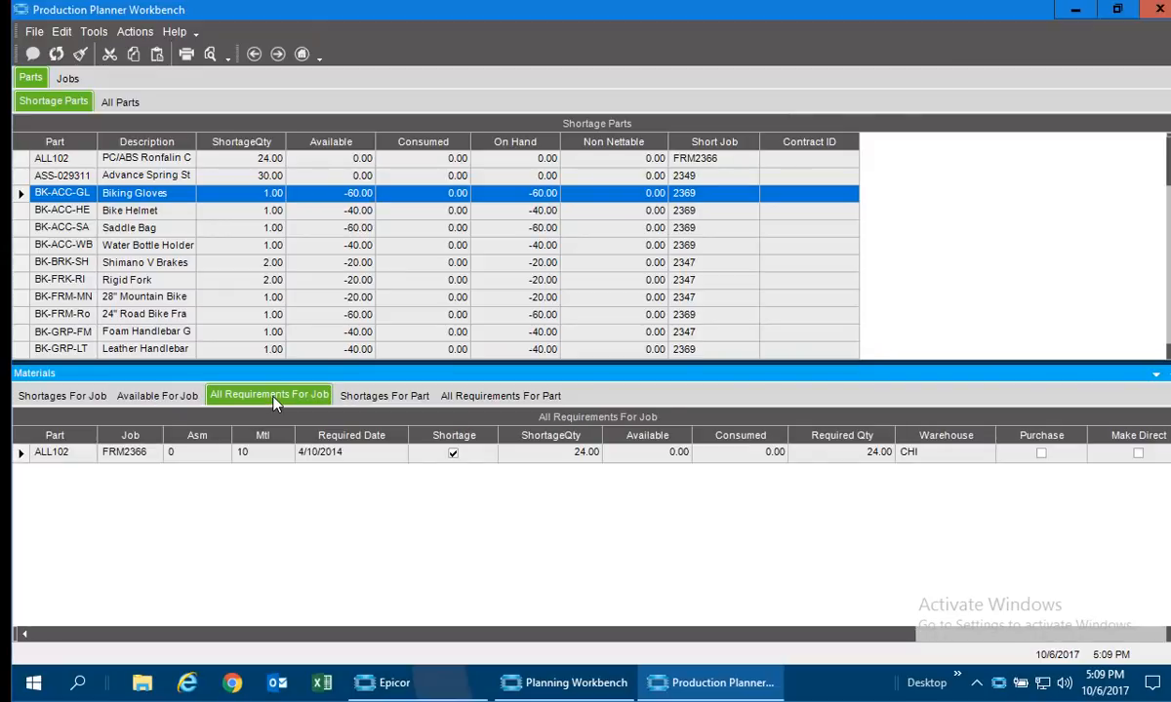
pyautogui.click(383, 398)
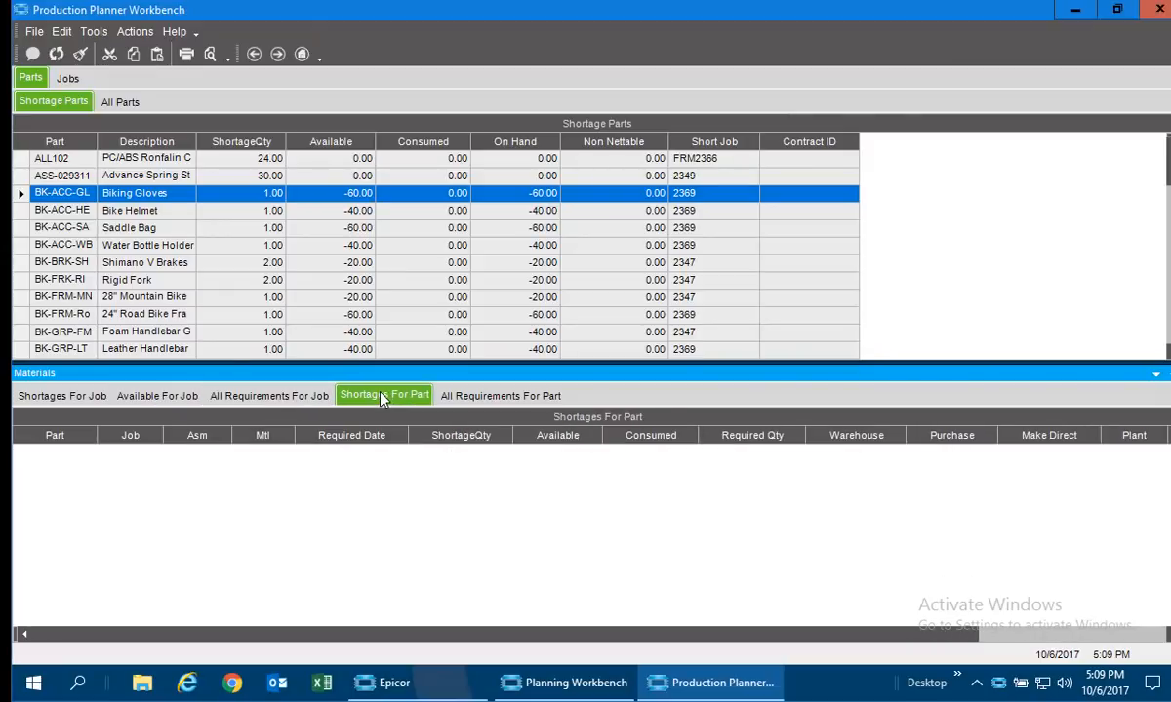
pyautogui.click(470, 398)
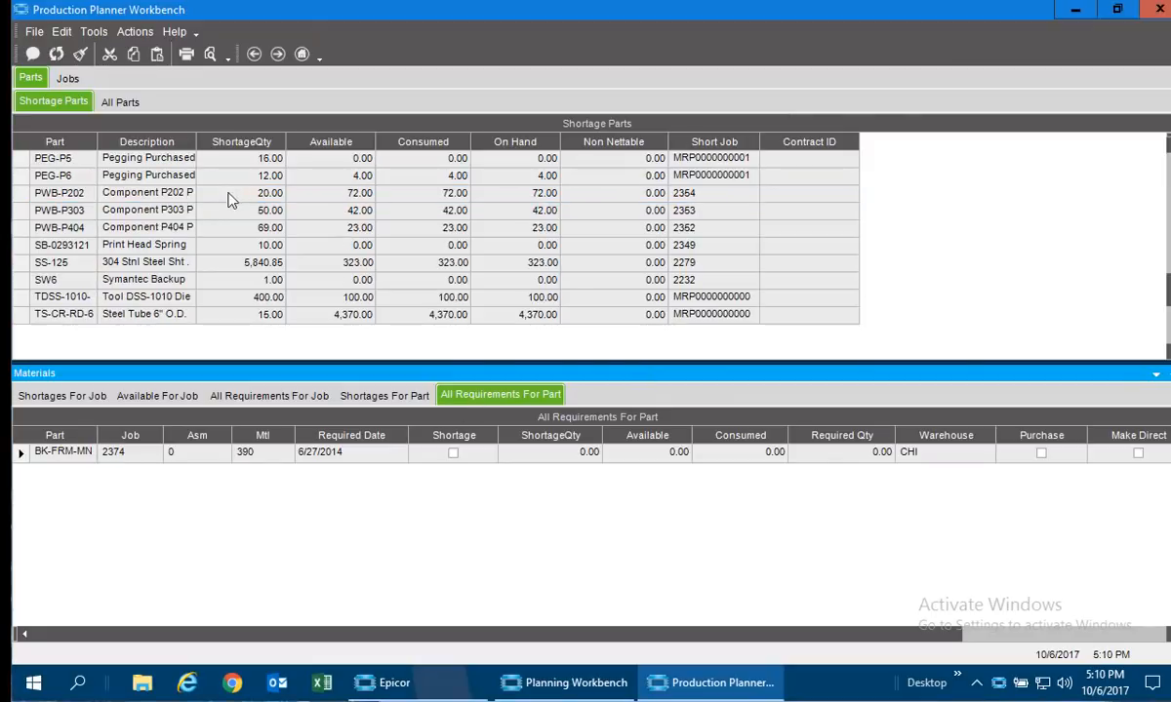
# Examine all requirements for shortage part SS-125 and the programs its job 2040 can be opened with.
pyautogui.click(27, 266)
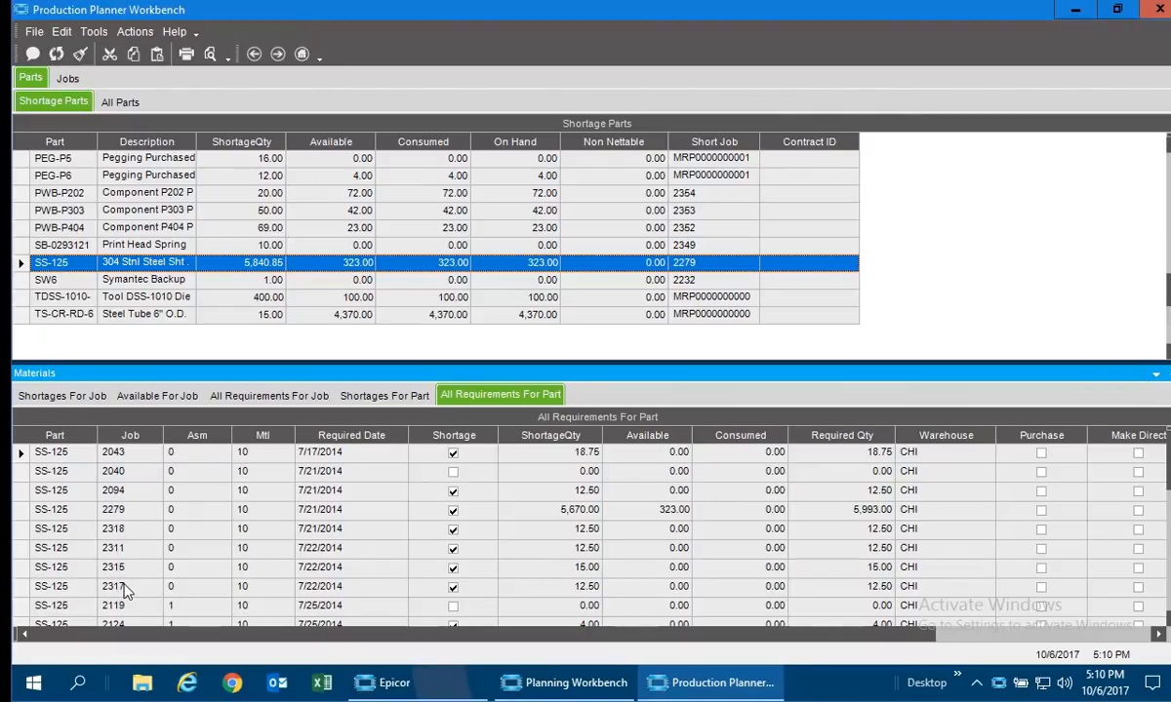
pyautogui.rightClick(130, 478)
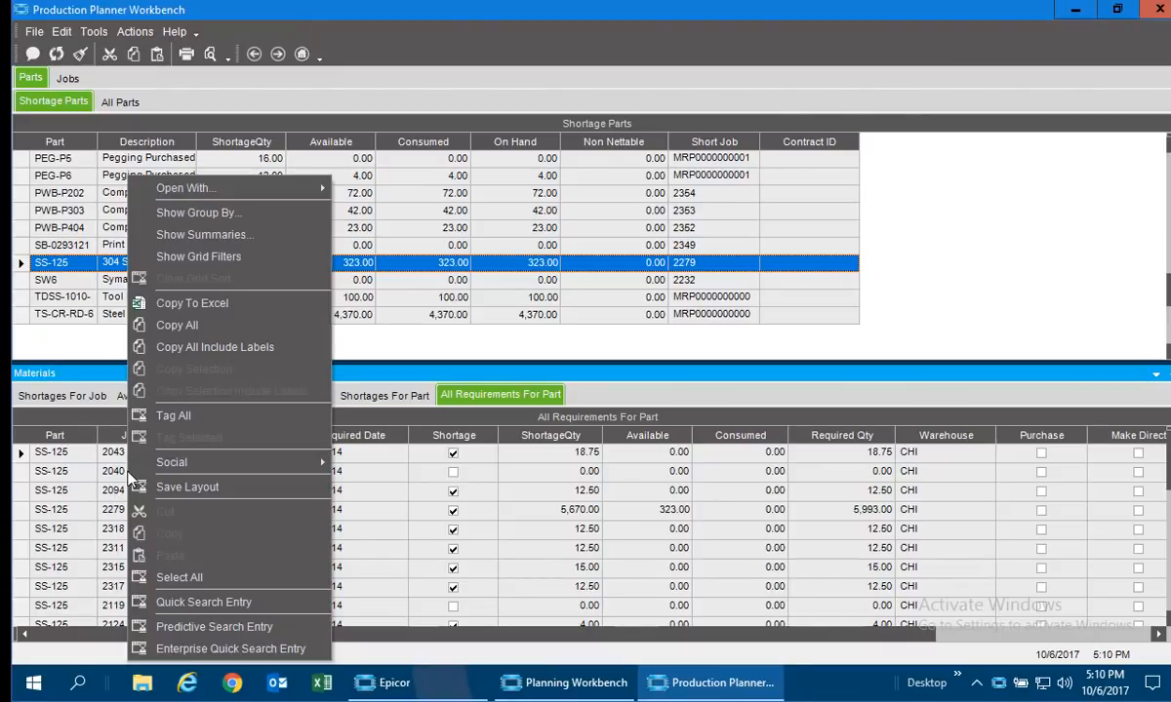
pyautogui.moveTo(205, 186)
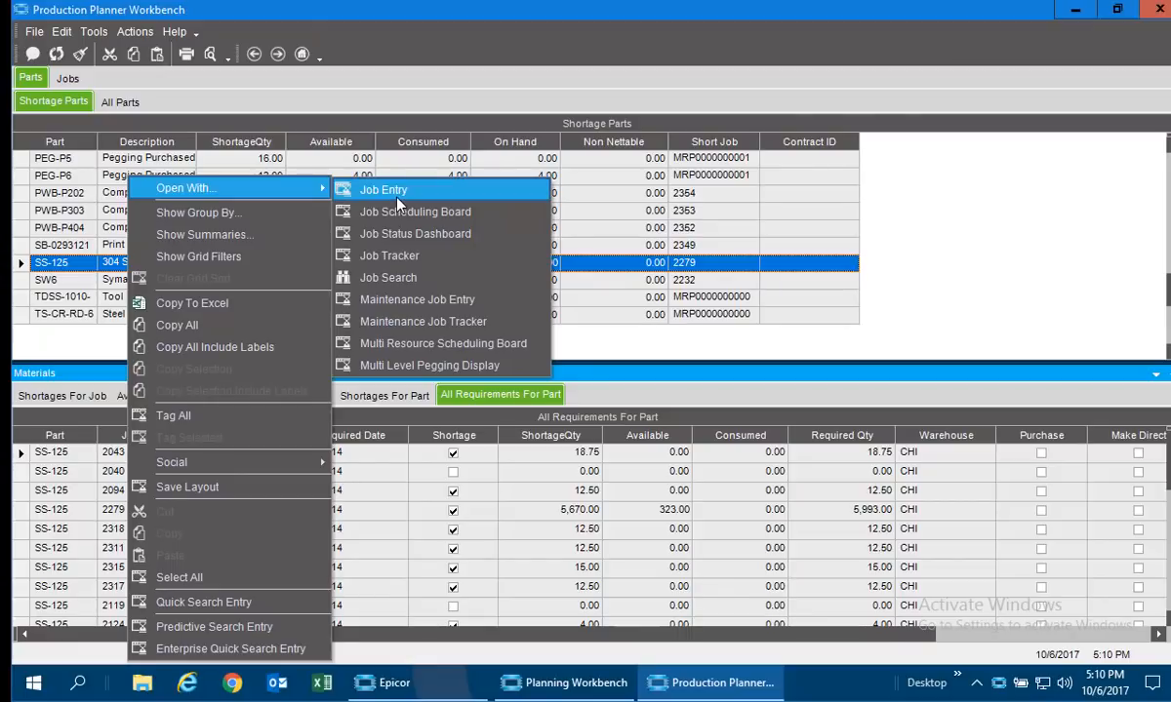
pyautogui.click(941, 251)
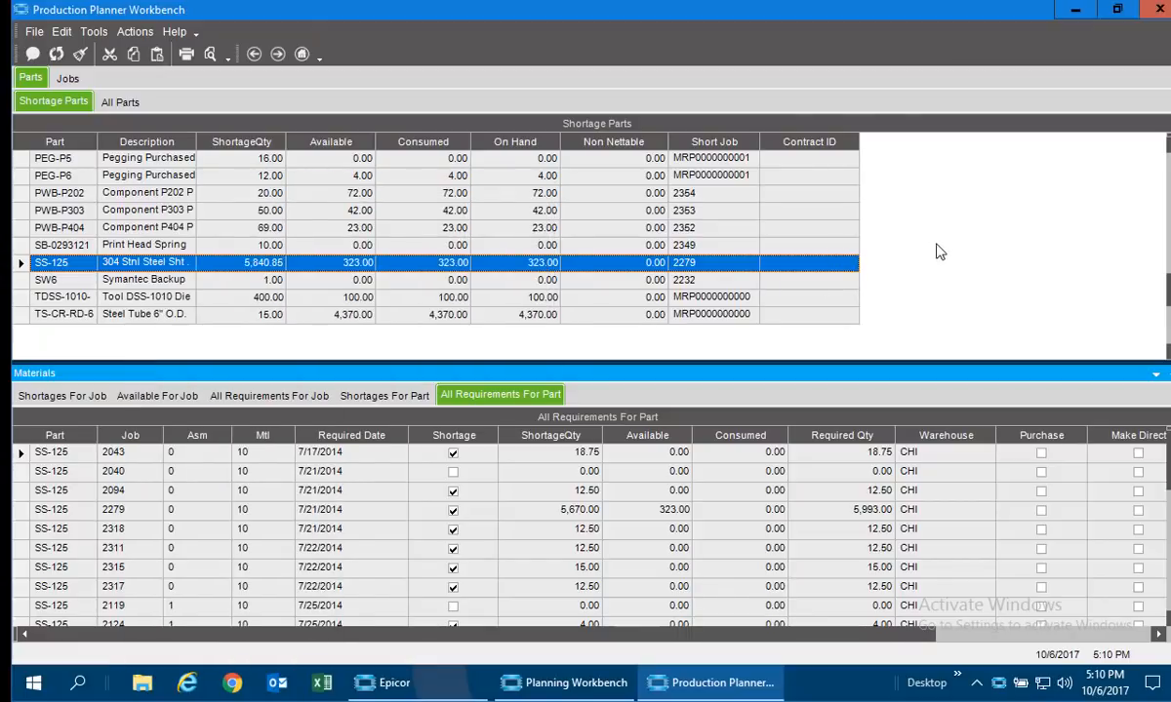
# Review the shortages and all requirements for the job, and the shortages for part SS-125.
pyautogui.click(86, 396)
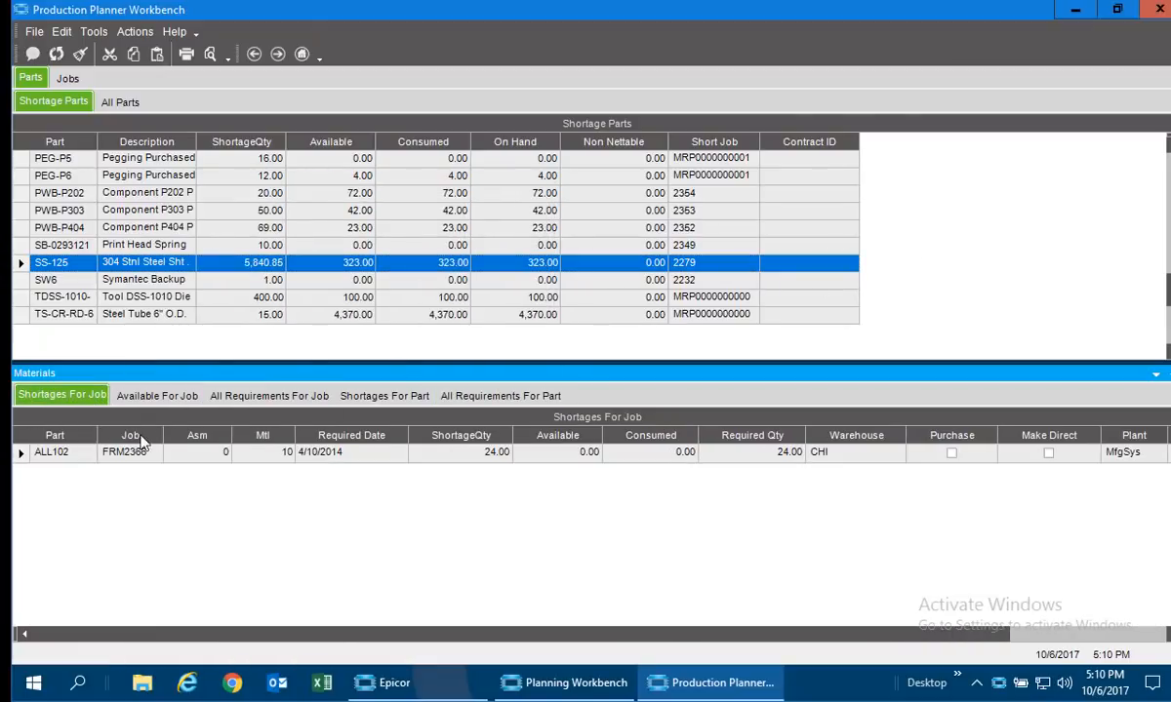
pyautogui.click(246, 403)
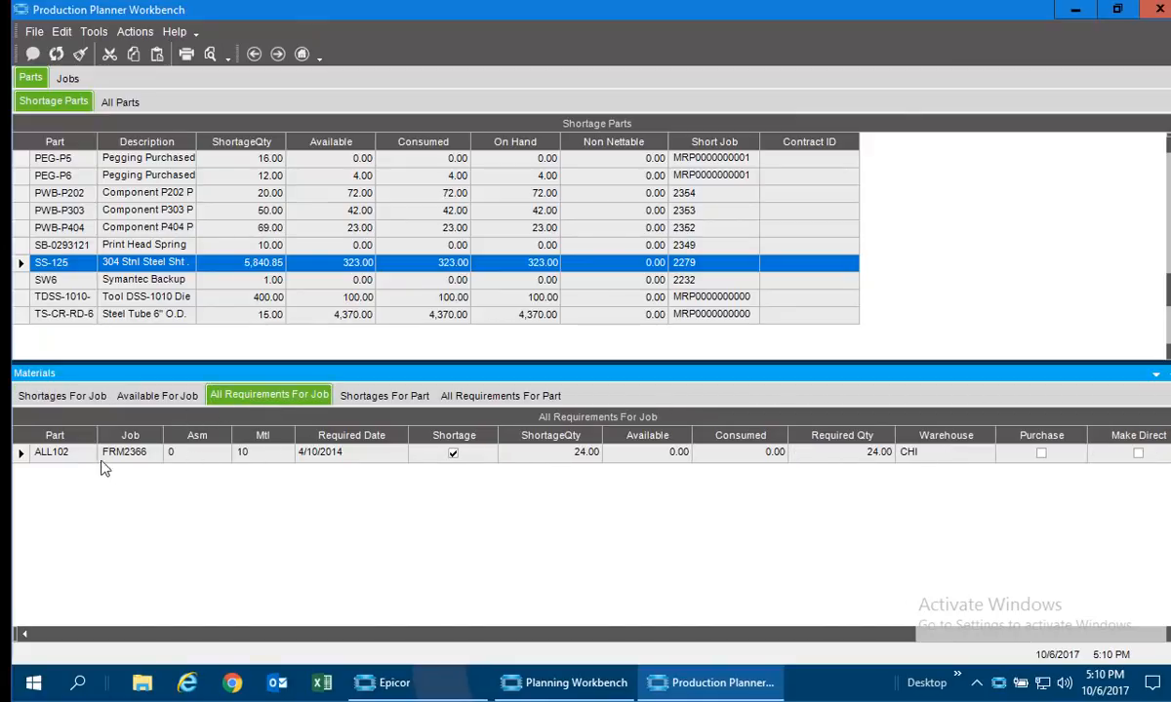
pyautogui.click(414, 402)
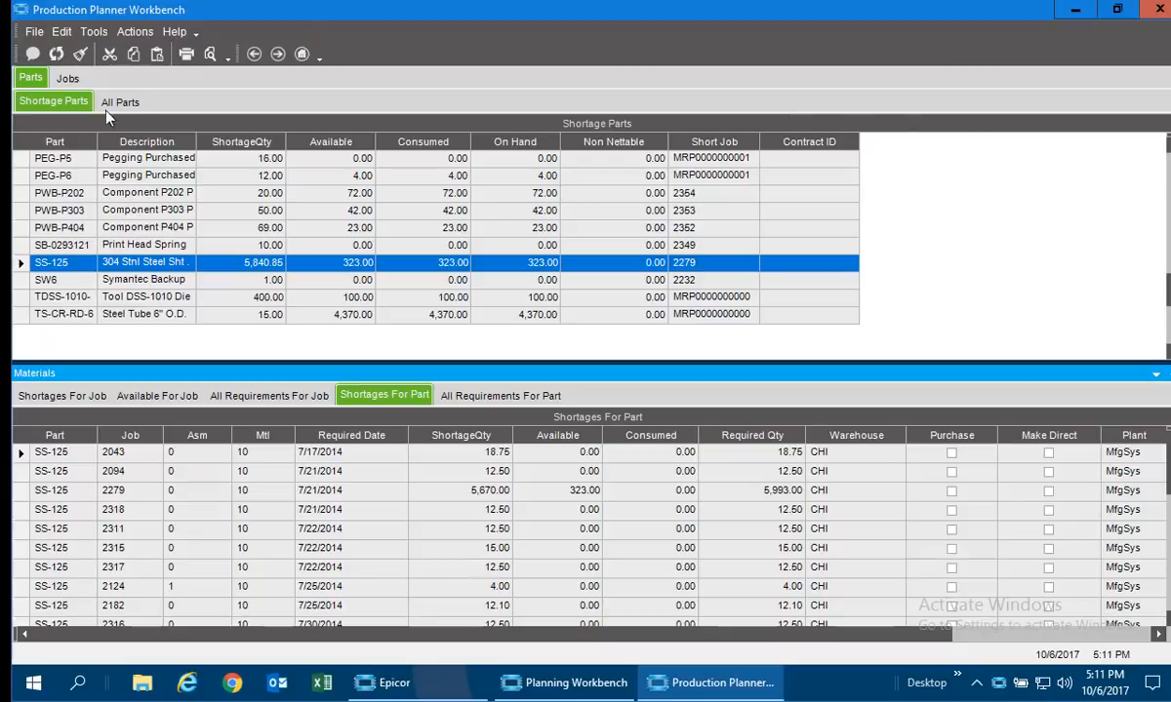
# Select job 2302 among the jobs with full availability and check its material shortages.
pyautogui.click(68, 79)
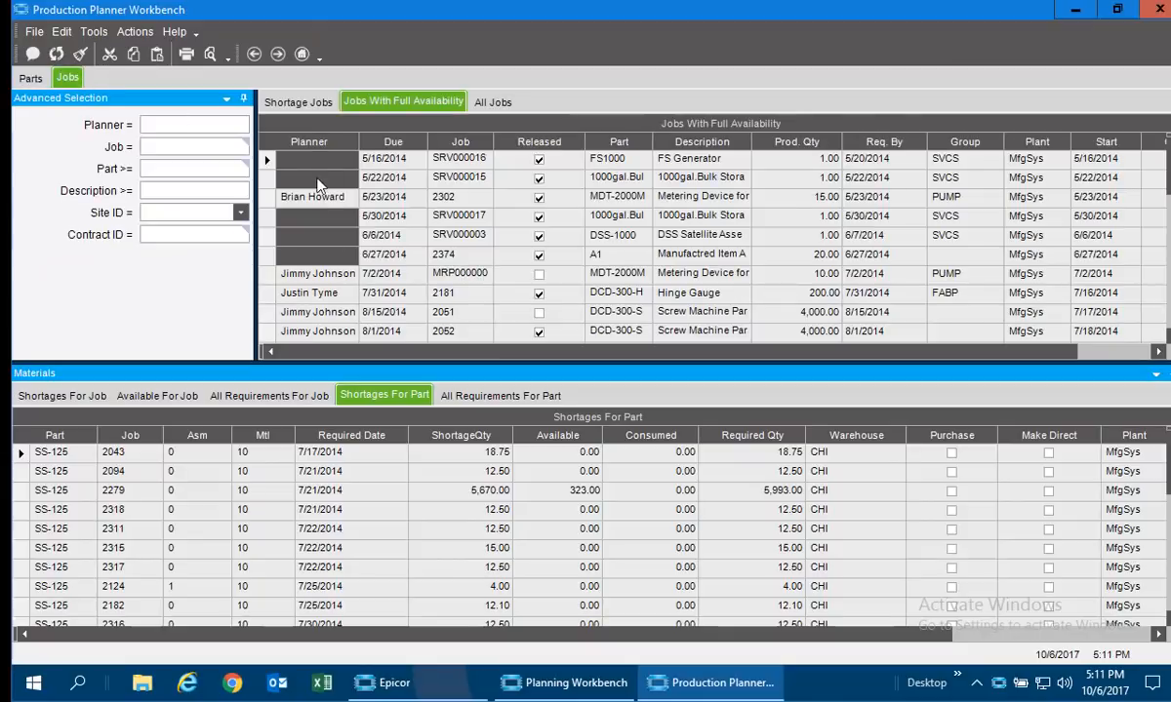
pyautogui.click(276, 199)
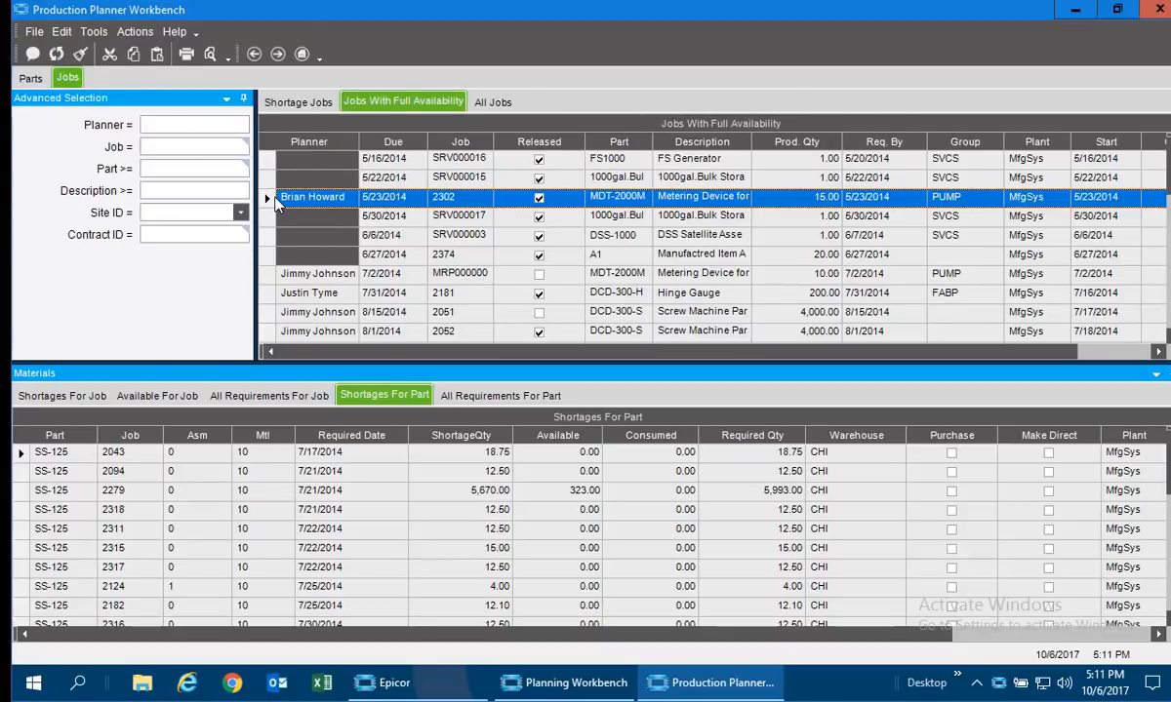
pyautogui.click(44, 397)
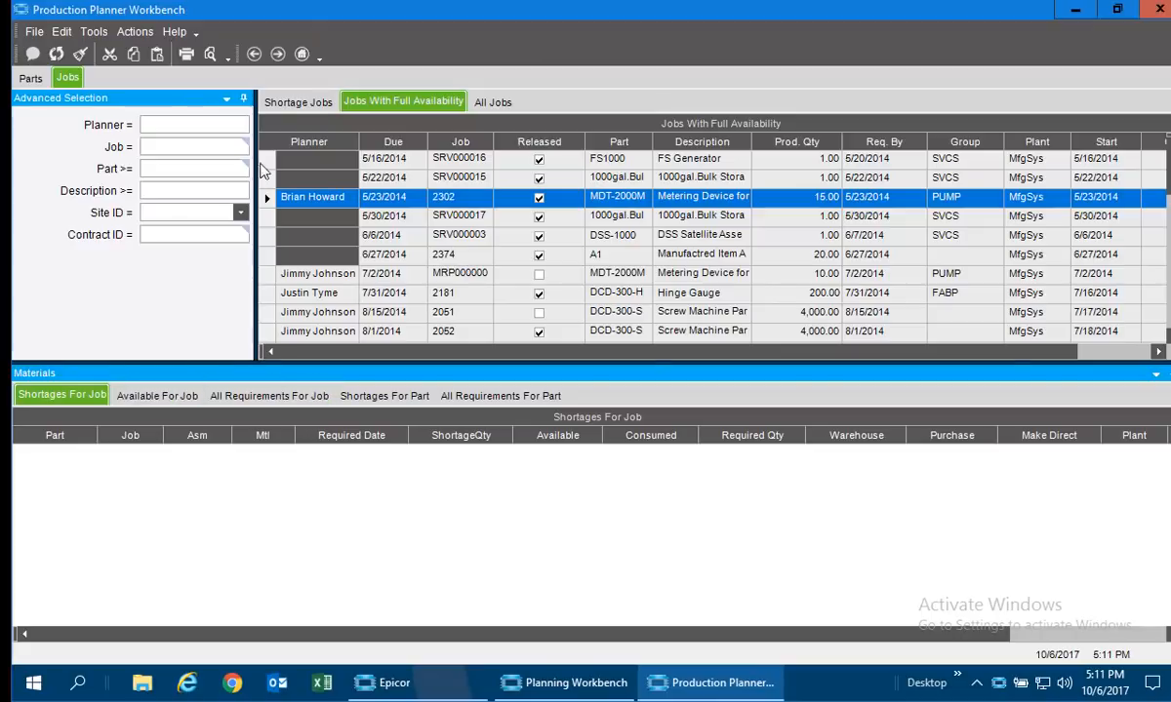
# List the shortage jobs and examine the short and available materials of job 2043.
pyautogui.click(293, 106)
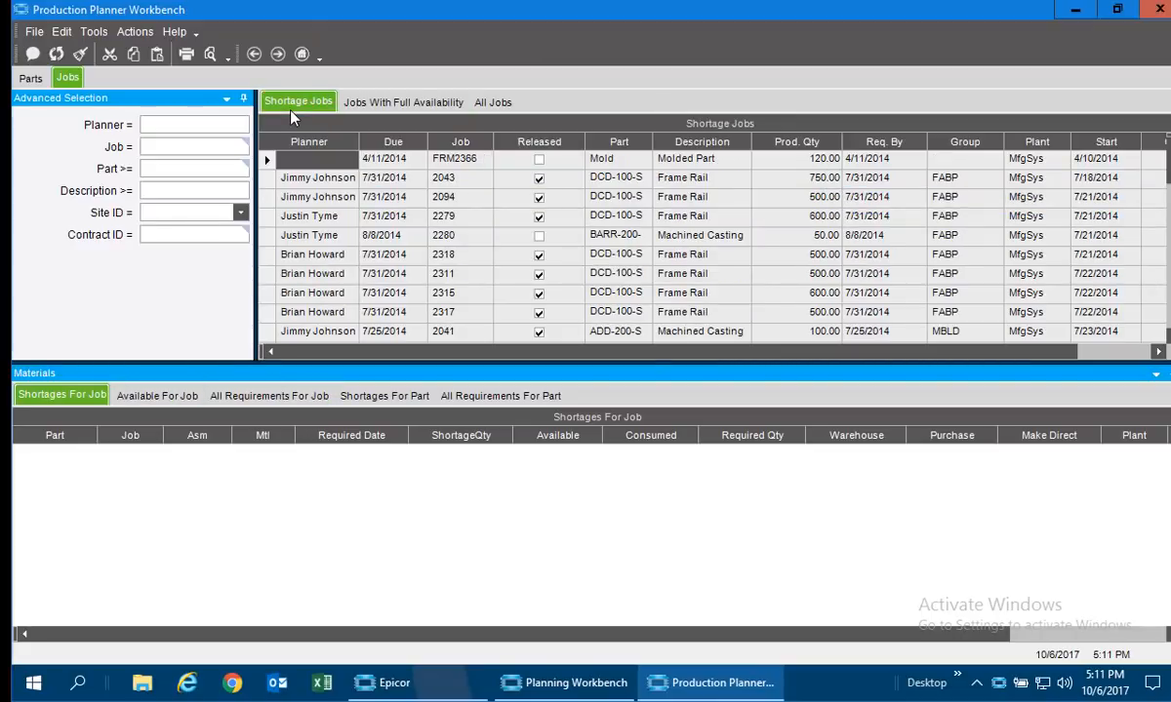
pyautogui.click(271, 181)
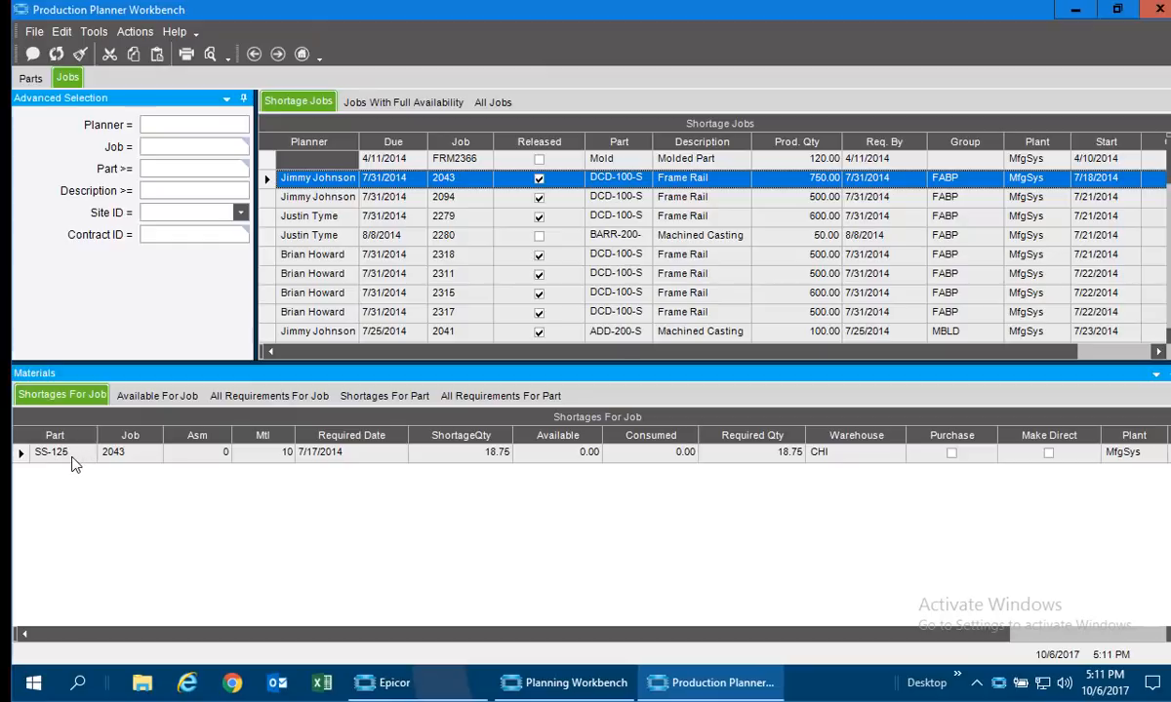
pyautogui.click(185, 397)
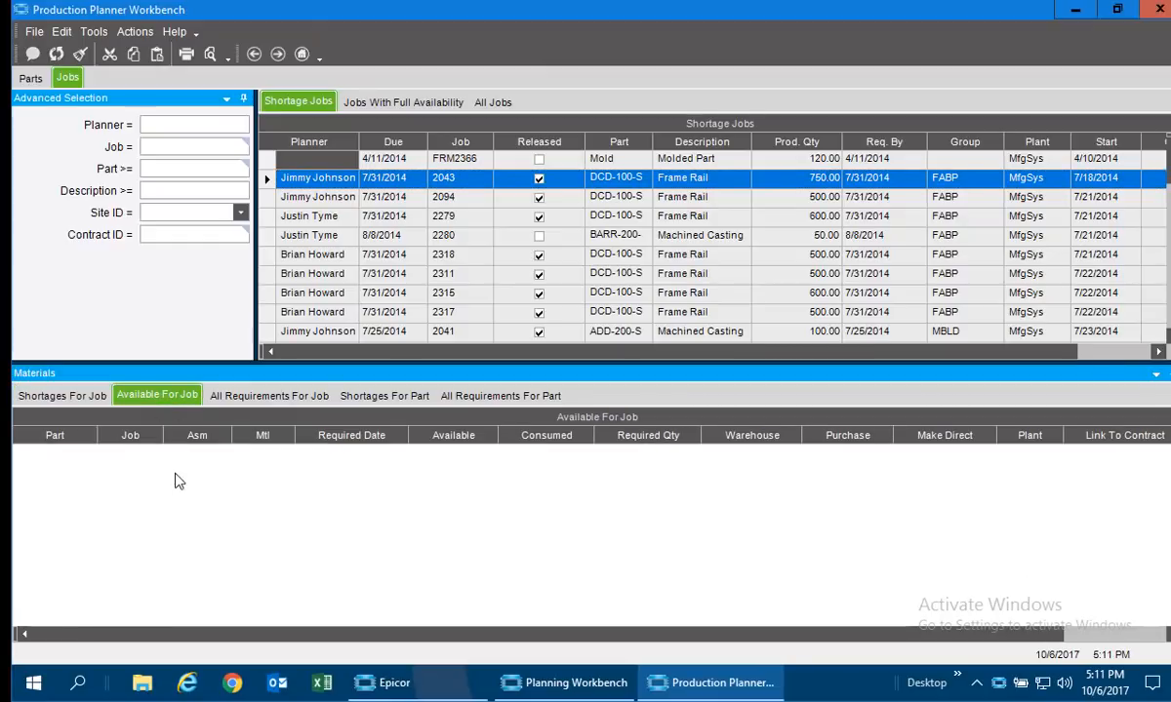
# Go through the shortage jobs to job 2151 and review its available materials, shortages, all requirements and shortages for part SS-125.
pyautogui.click(268, 219)
pyautogui.press('Down')
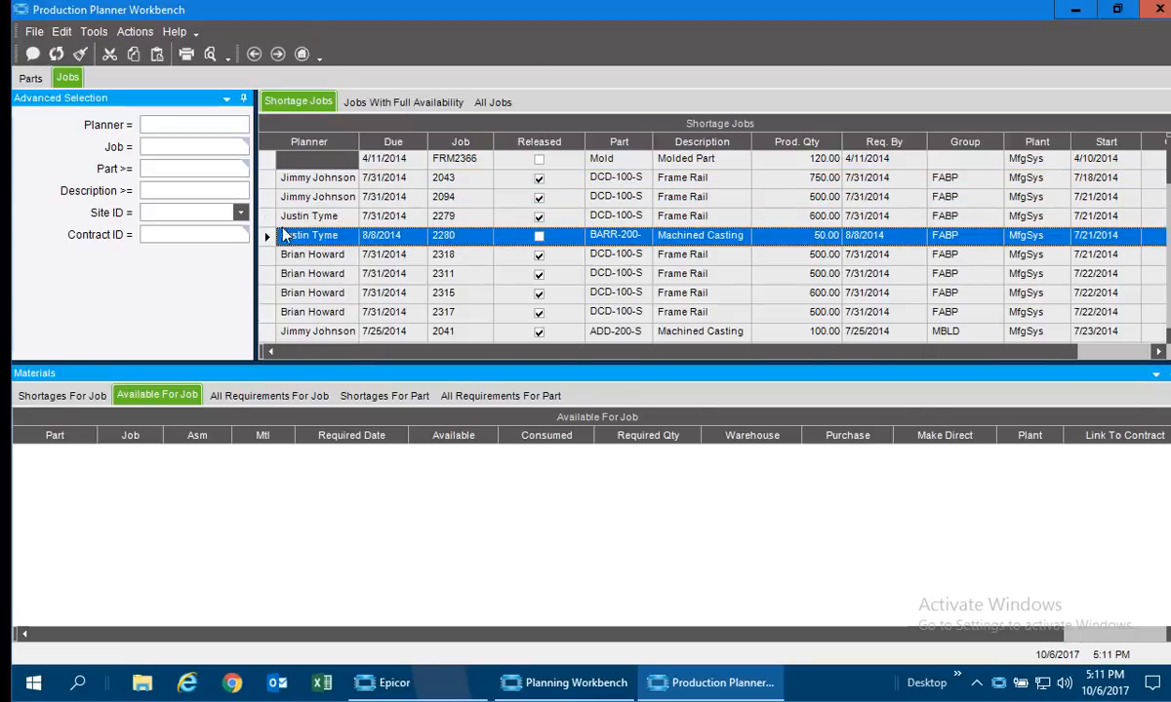
pyautogui.press('Down')
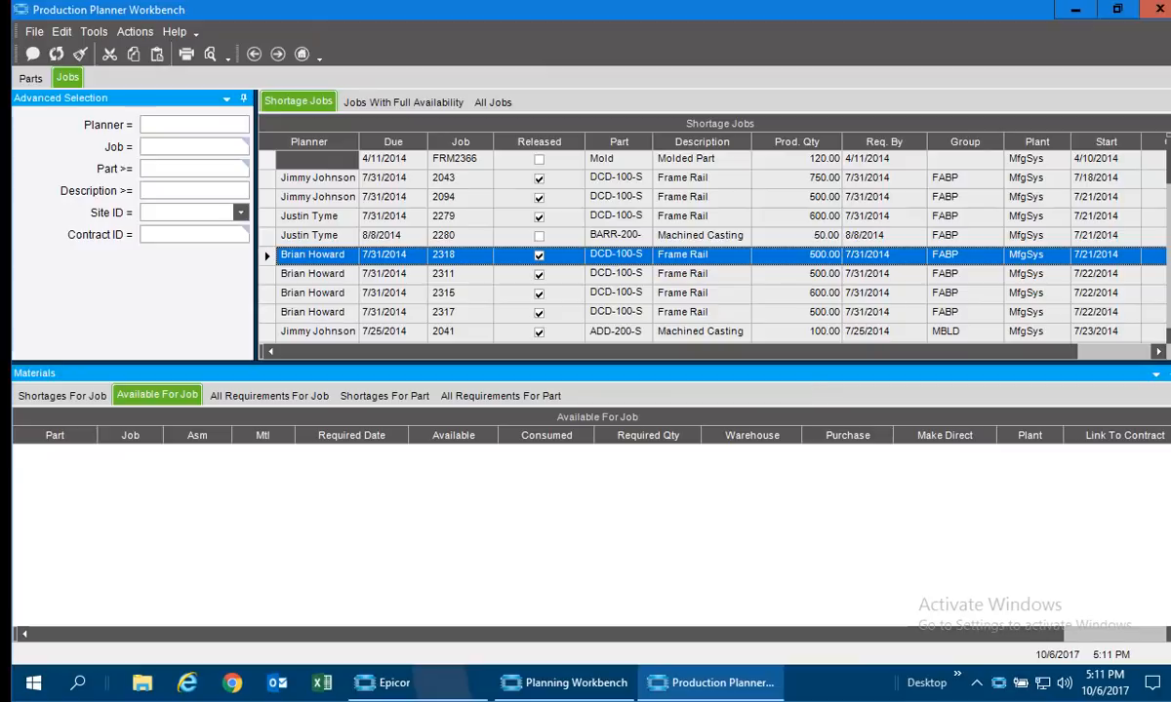
pyautogui.press('pagedown')
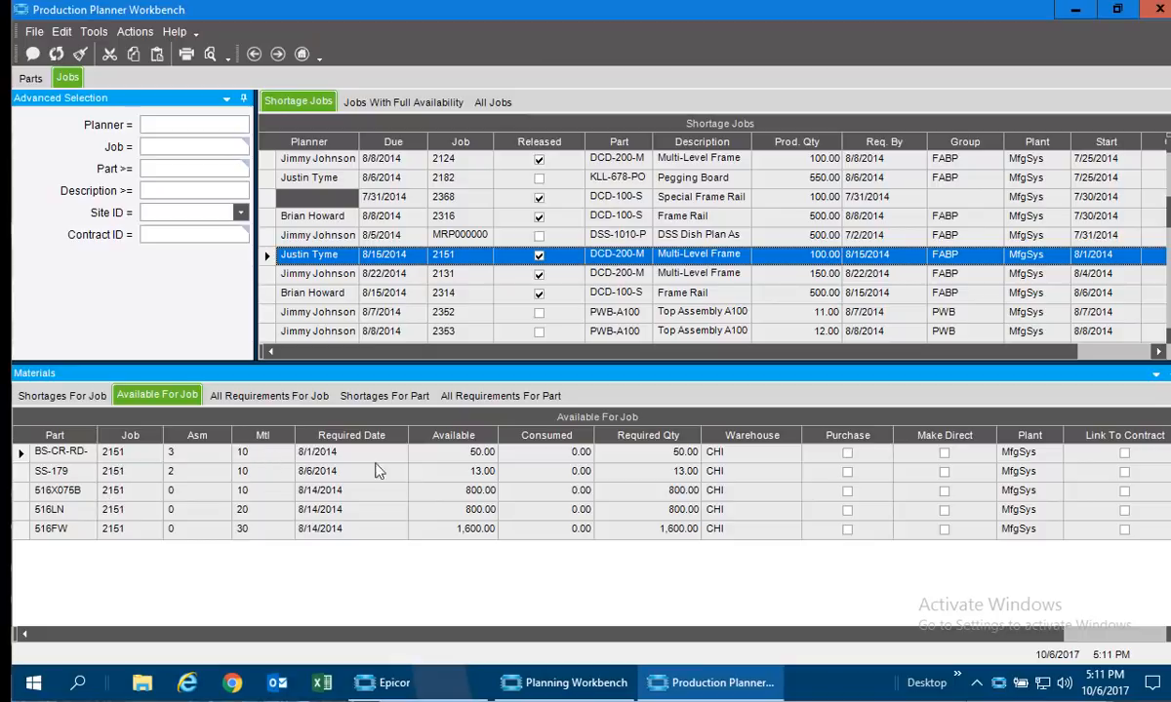
pyautogui.click(62, 395)
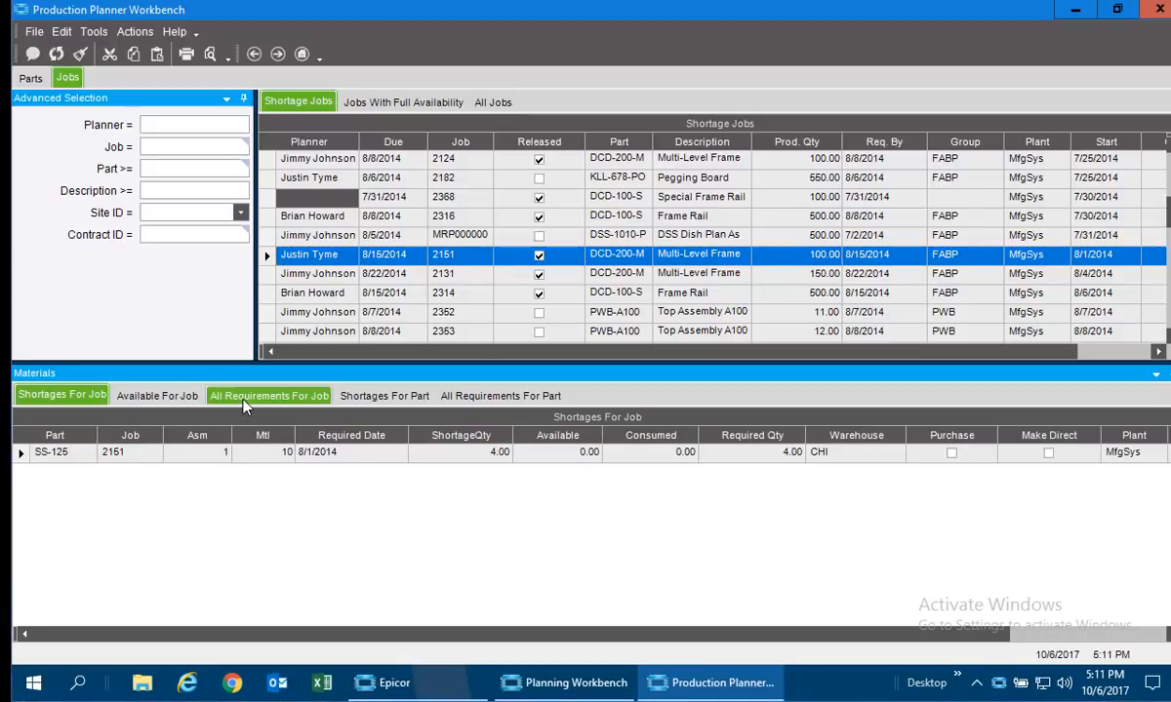
pyautogui.click(269, 395)
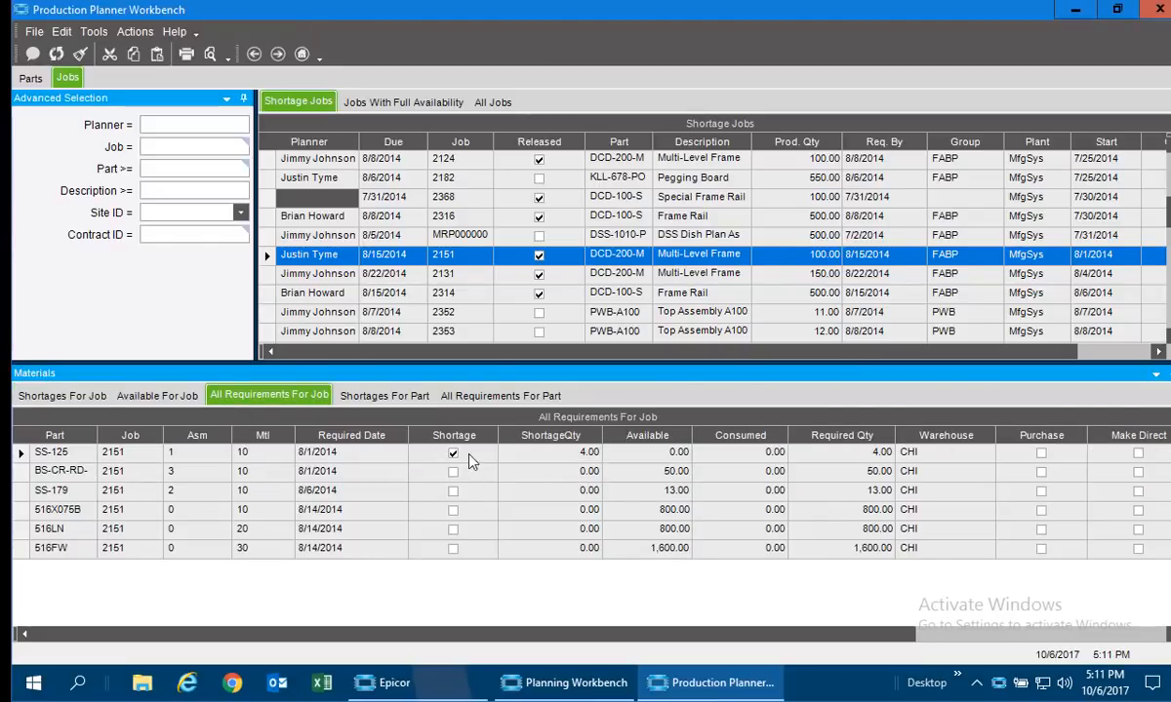
pyautogui.click(375, 398)
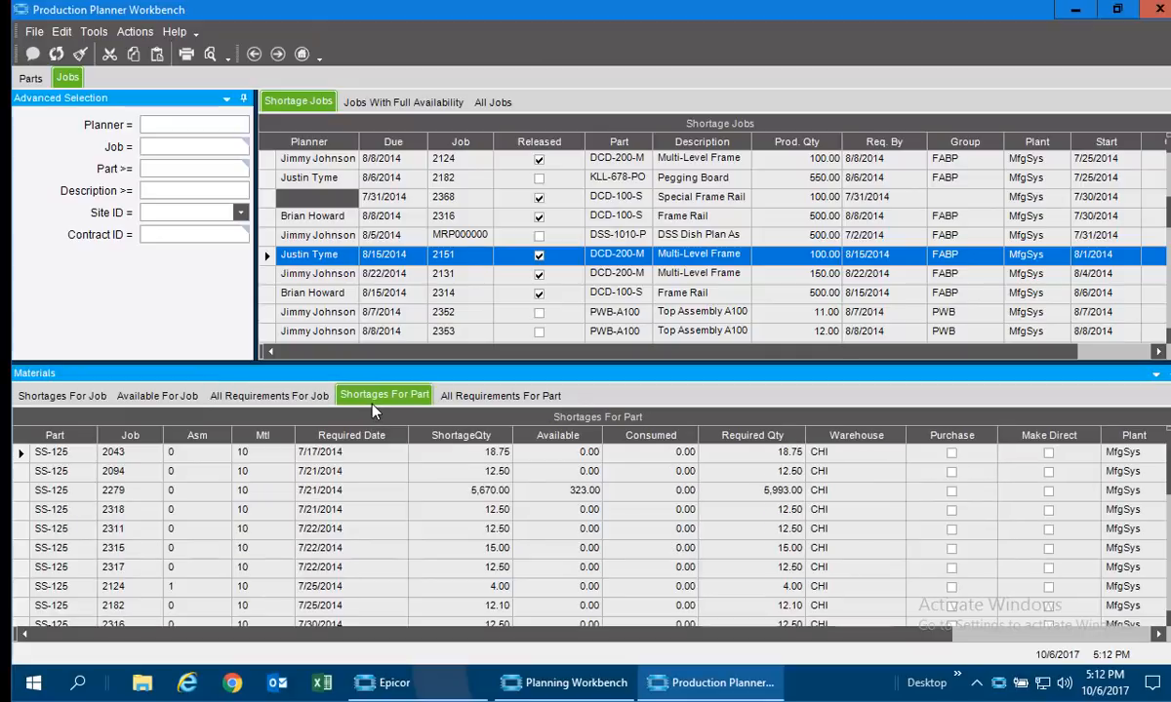
# Show all requirements for part SS-125.
pyautogui.click(533, 398)
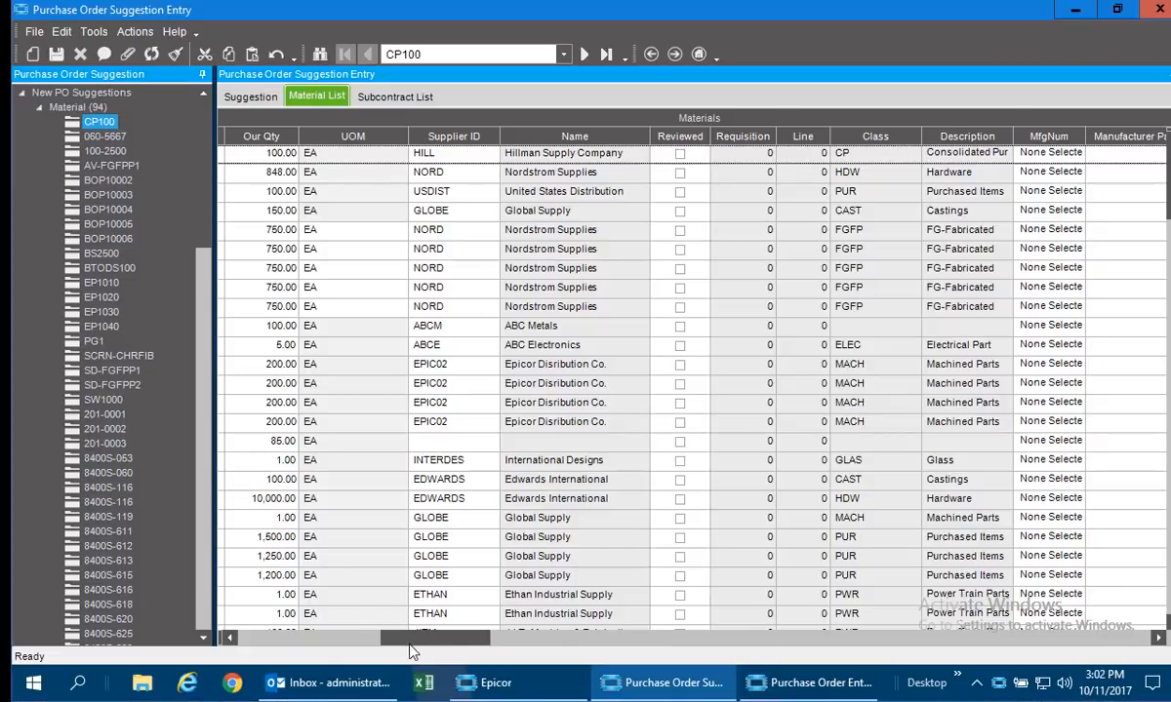
# Examine the new material purchase suggestions in Purchase Order Suggestion Entry, including their parts, dates, related jobs and supplier columns.
pyautogui.click(278, 637)
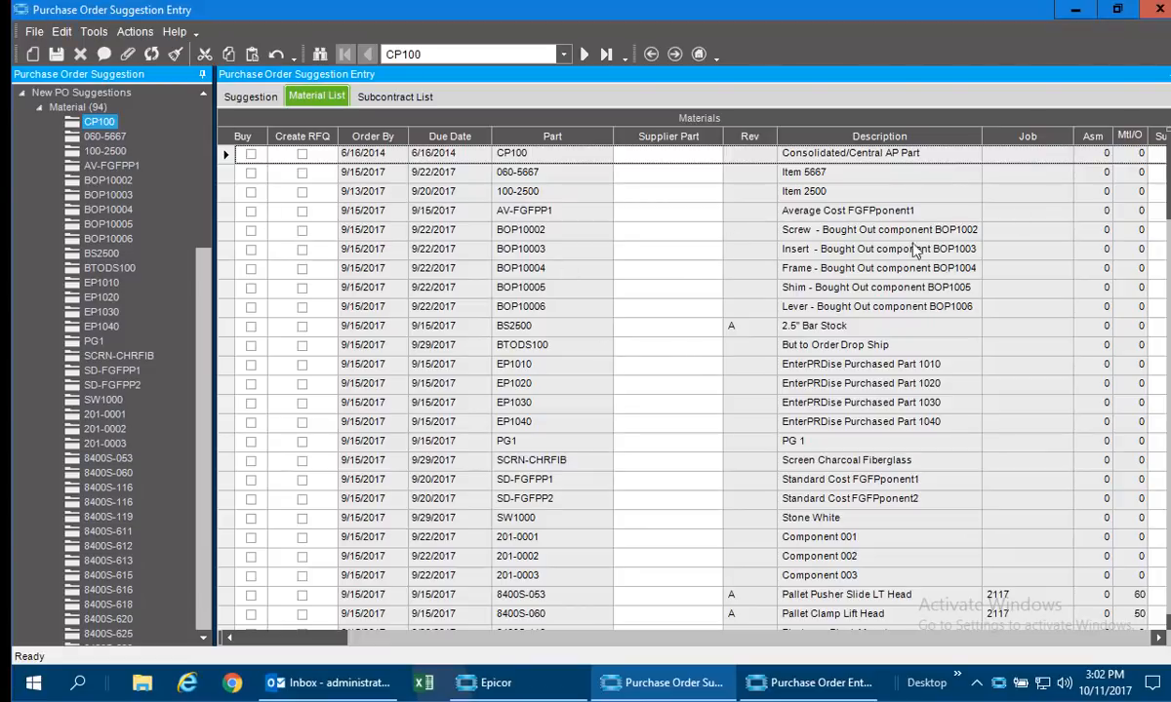
pyautogui.scroll(-8, 915, 251)
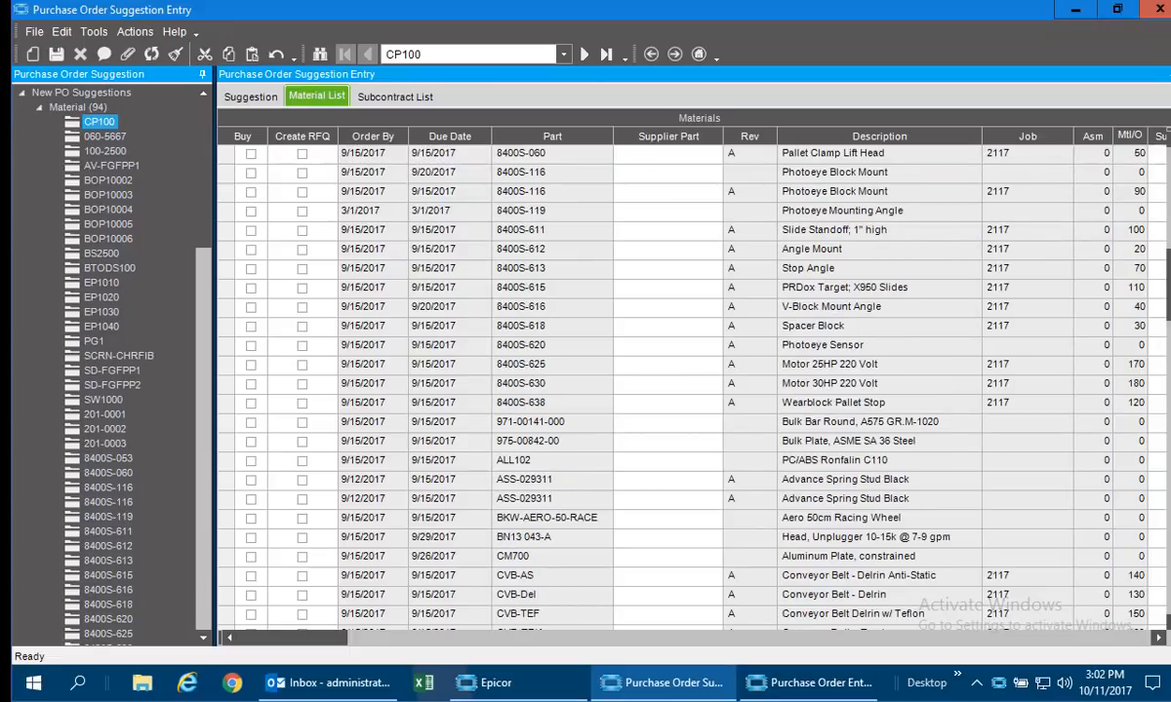
pyautogui.scroll(8, 692, 386)
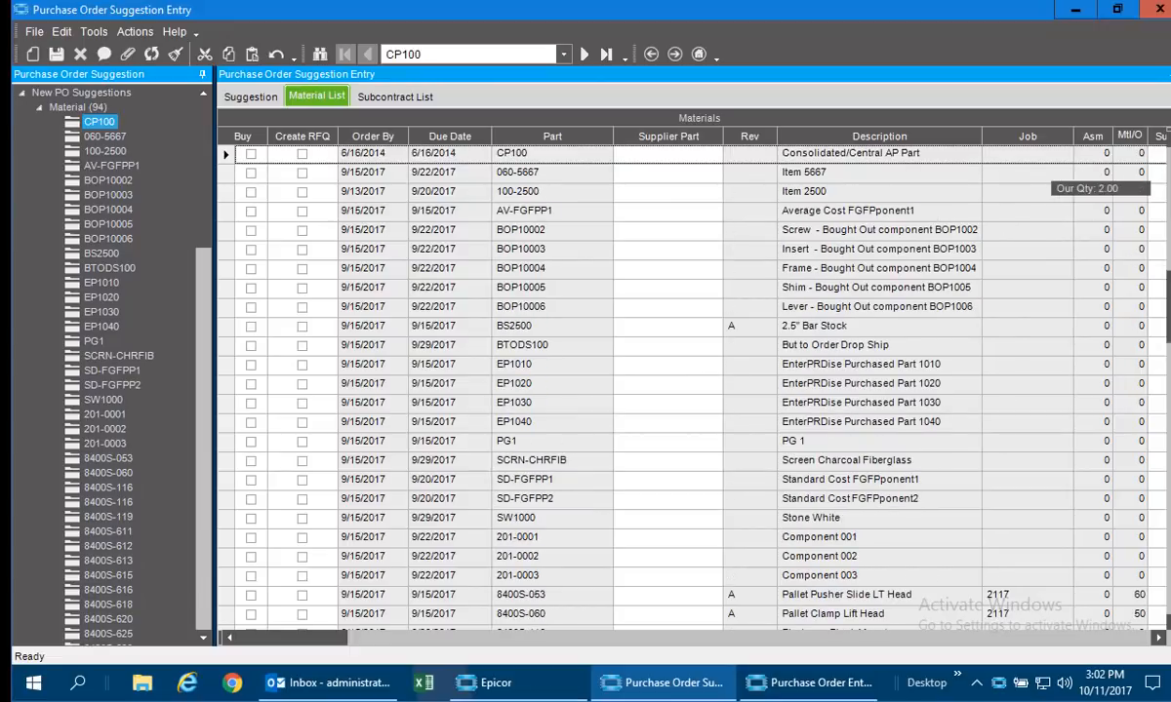
pyautogui.scroll(-20, 1054, 390)
pyautogui.scroll(-8, 1029, 517)
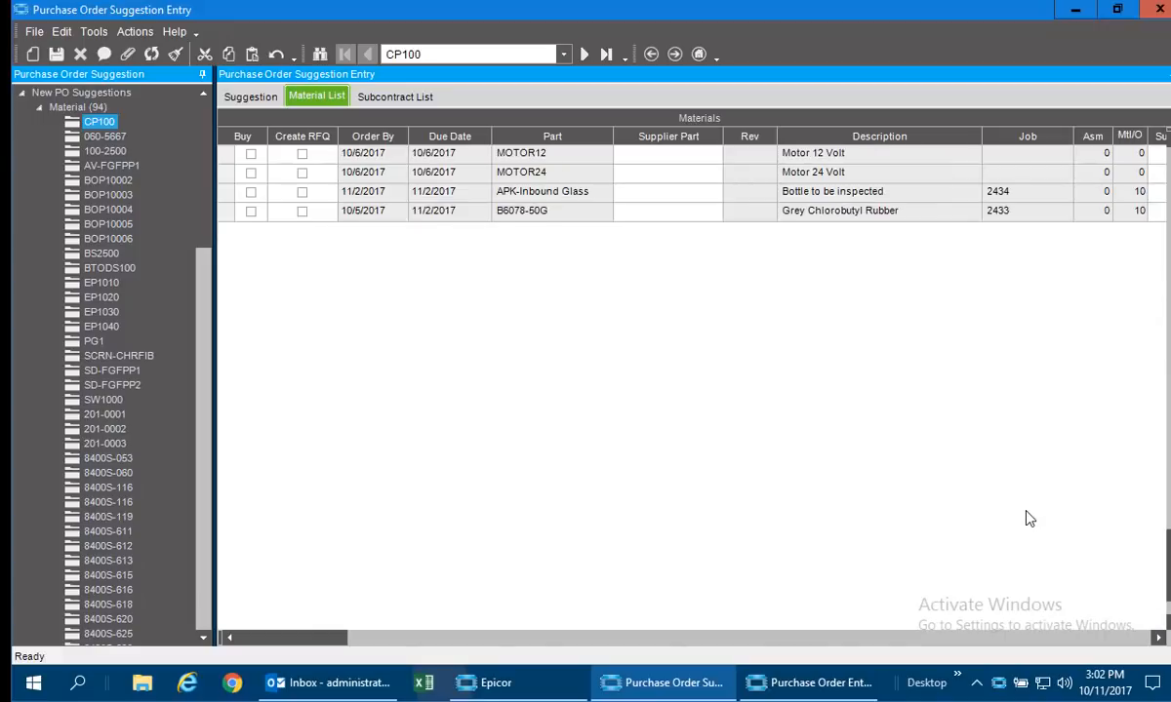
pyautogui.scroll(-1, 734, 393)
pyautogui.scroll(3, 734, 393)
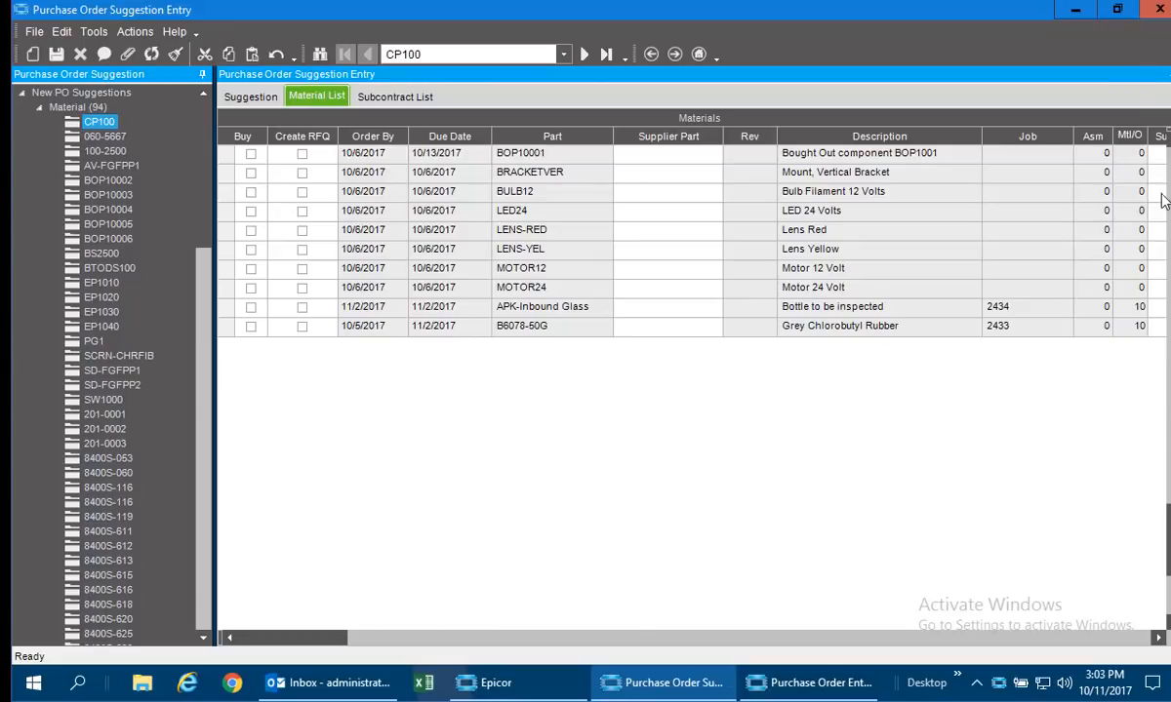
pyautogui.scroll(15, 693, 390)
pyautogui.scroll(10, 683, 390)
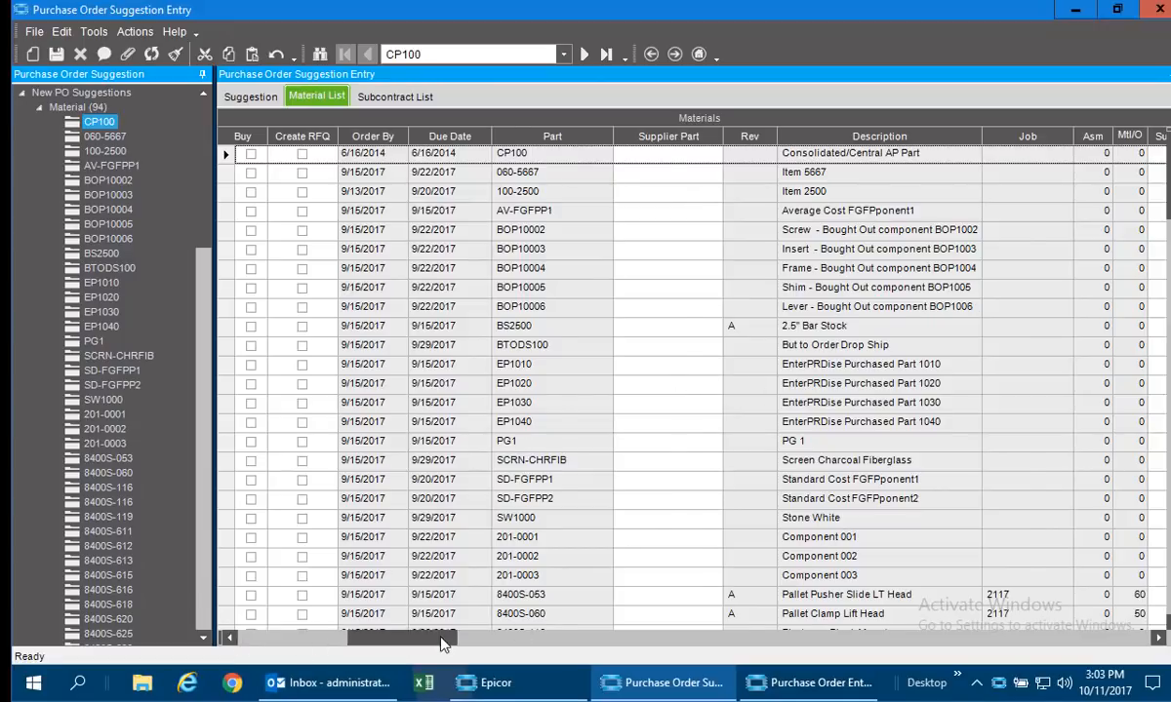
pyautogui.click(444, 637)
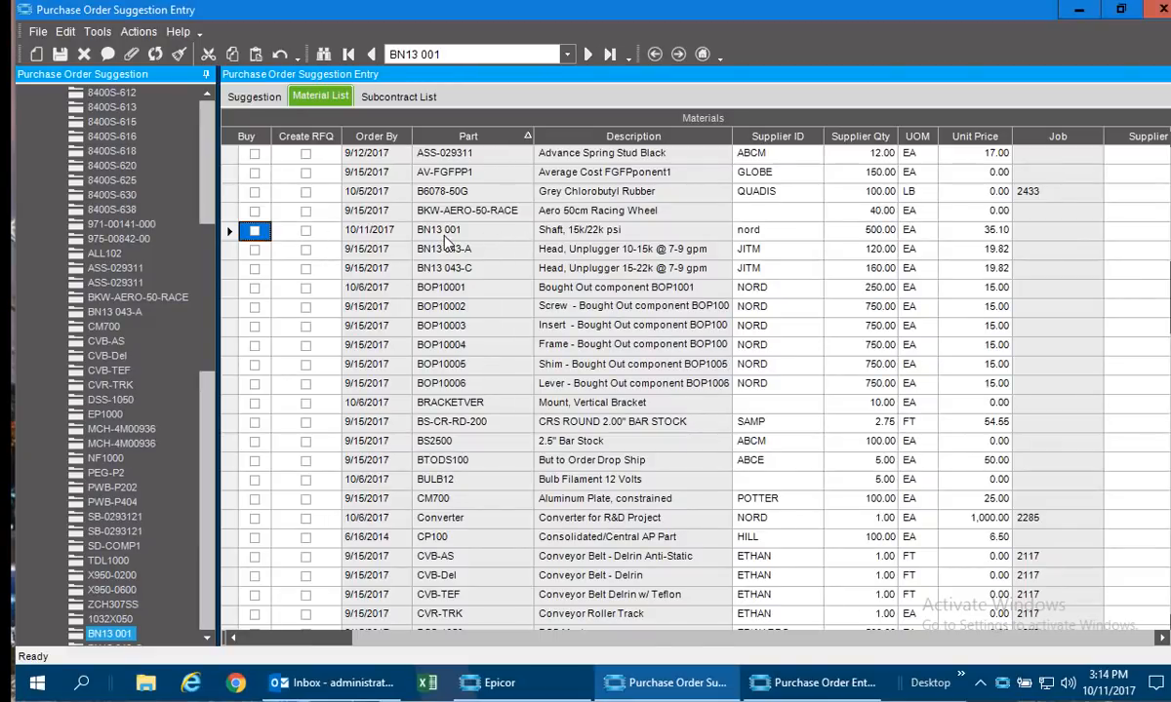
# Mark the suggestion for part BN13 001 to buy, with a supplier quantity of 100 and a unit price of 25.
pyautogui.click(255, 232)
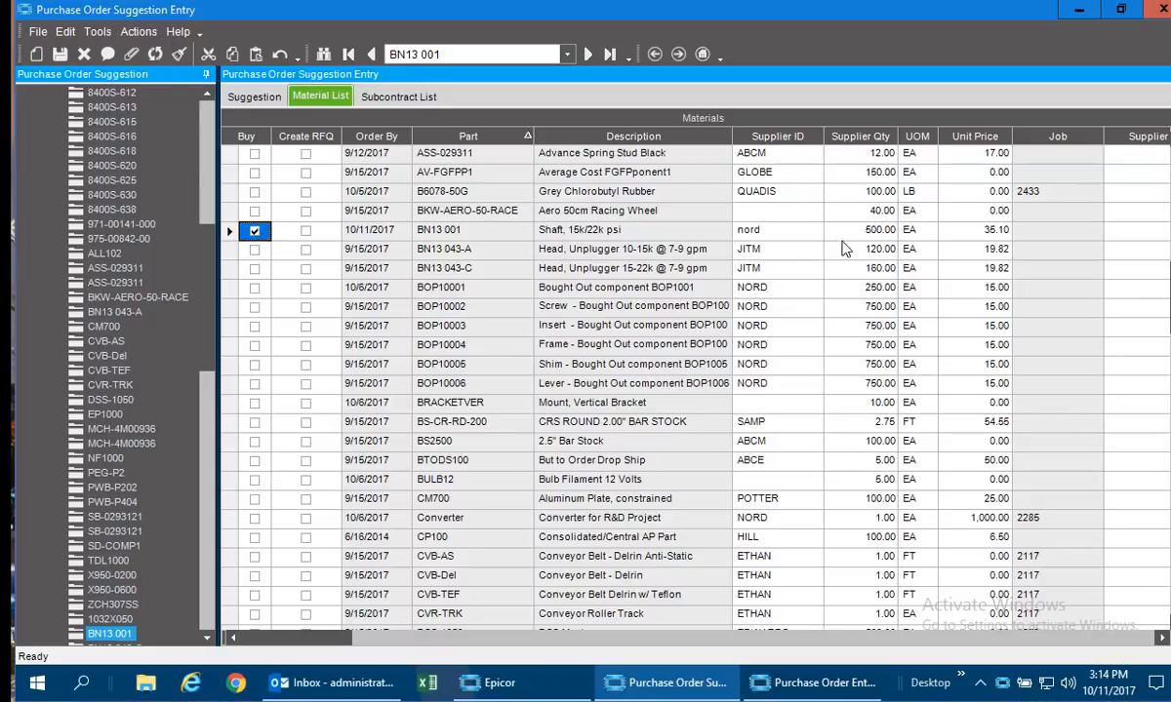
pyautogui.click(857, 232)
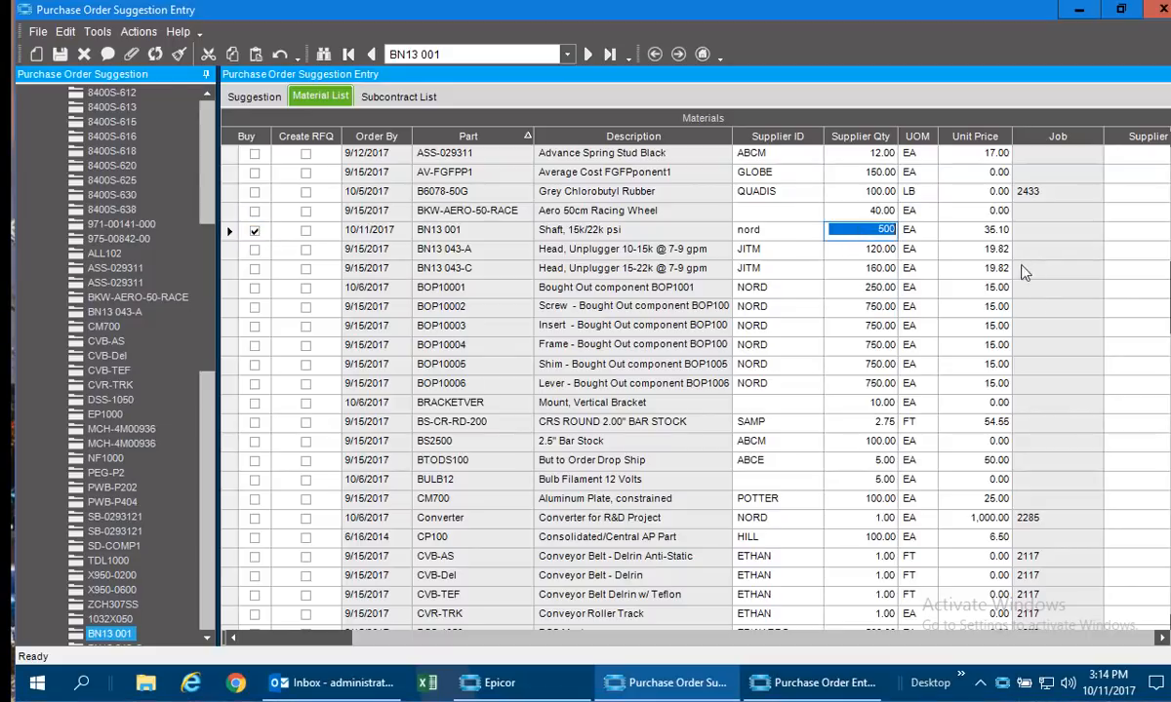
pyautogui.write('100')
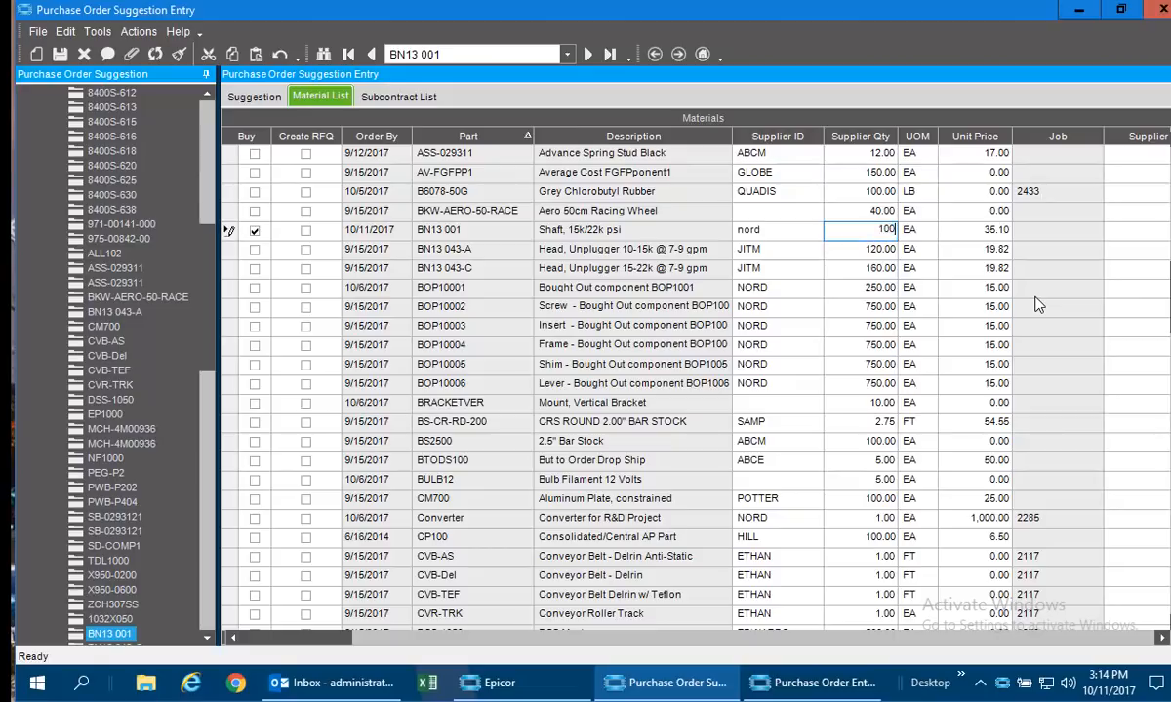
pyautogui.press('Tab')
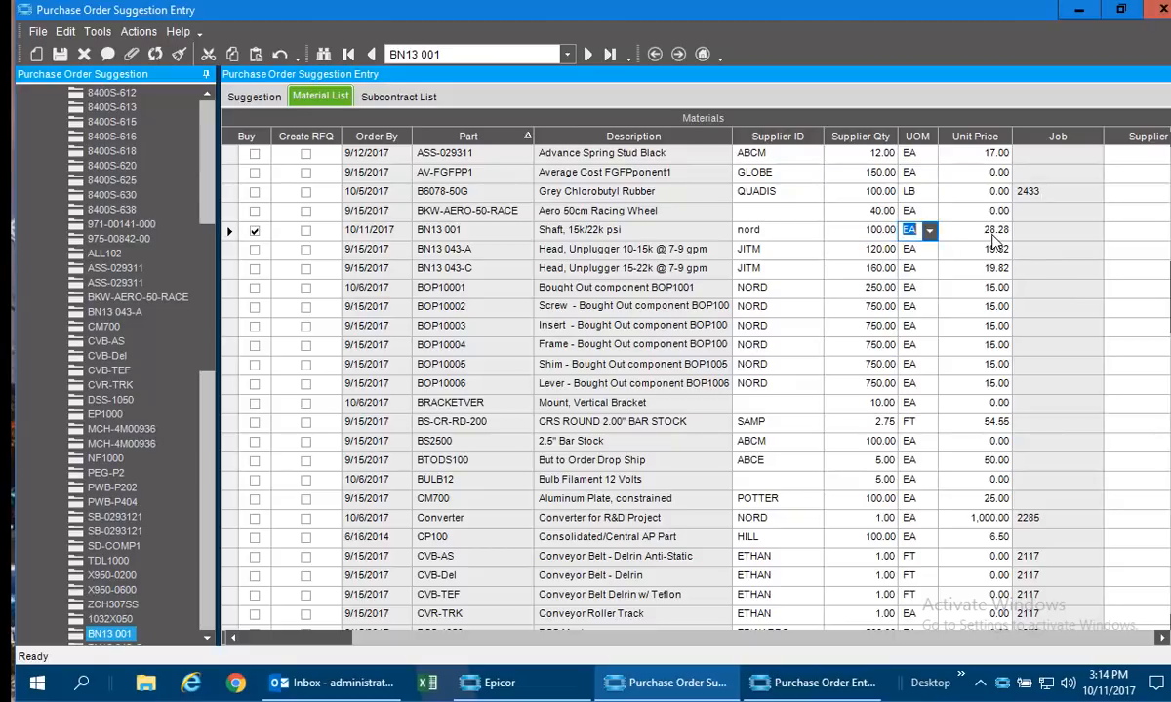
pyautogui.press('Tab')
pyautogui.write('25')
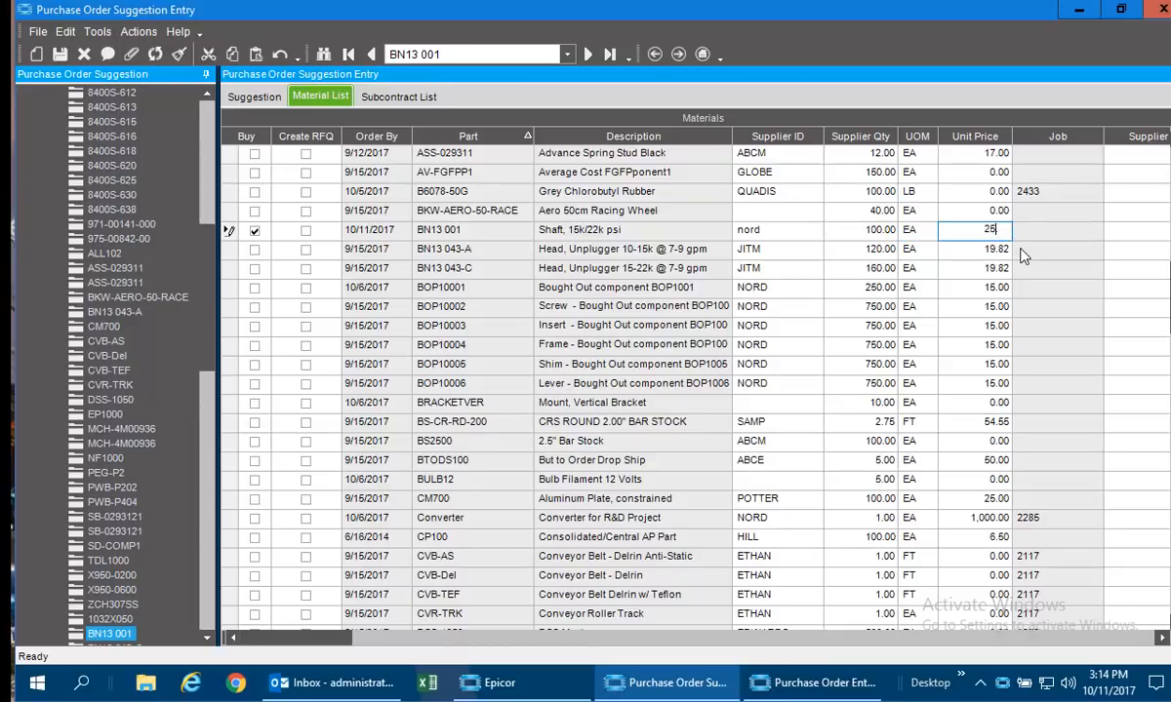
pyautogui.press('Tab')
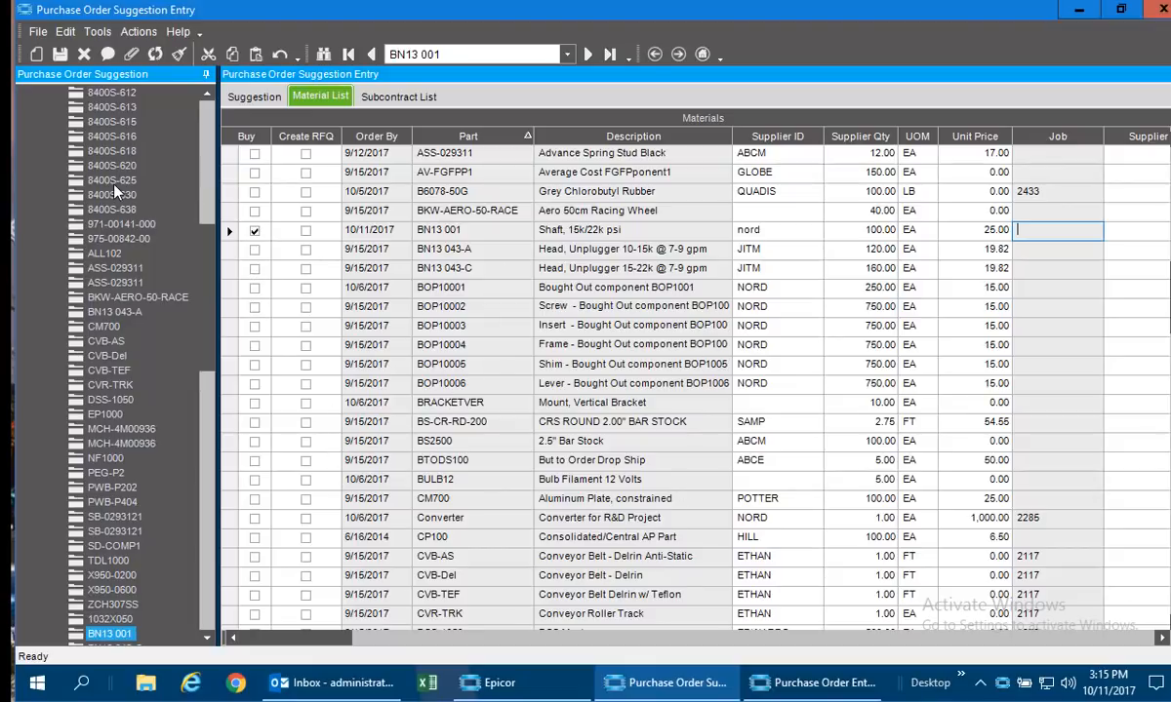
# Generate purchase orders from the marked suggestions for the selected buyer.
pyautogui.click(139, 32)
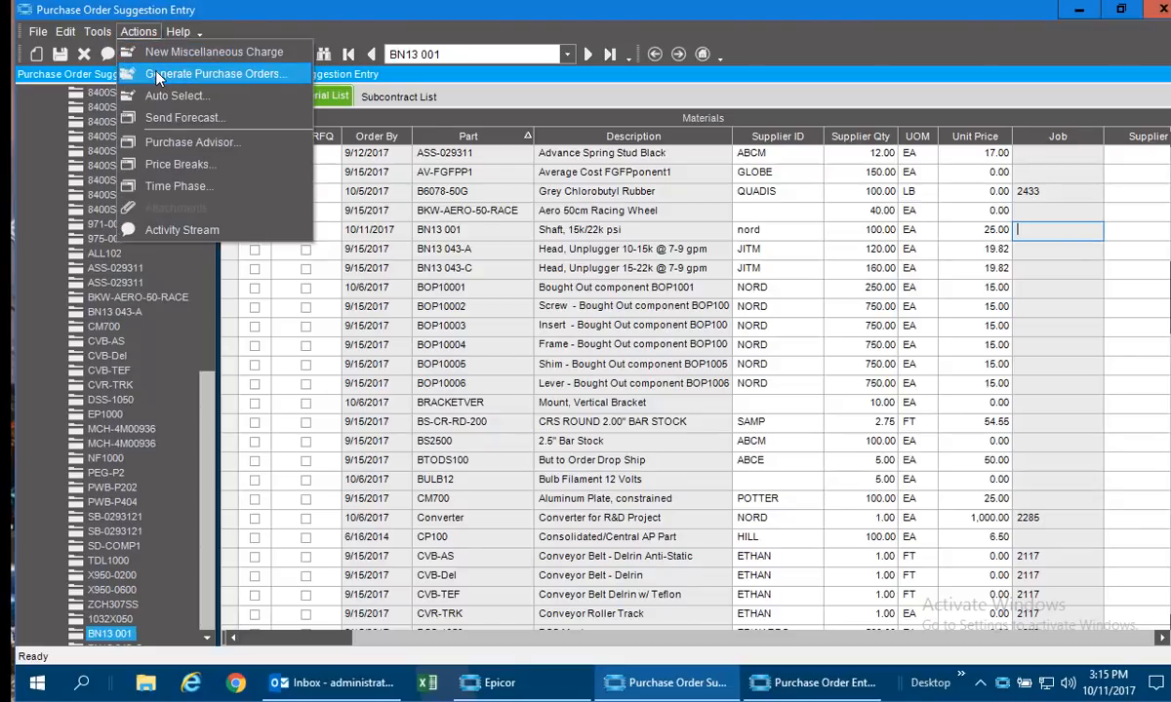
pyautogui.click(153, 73)
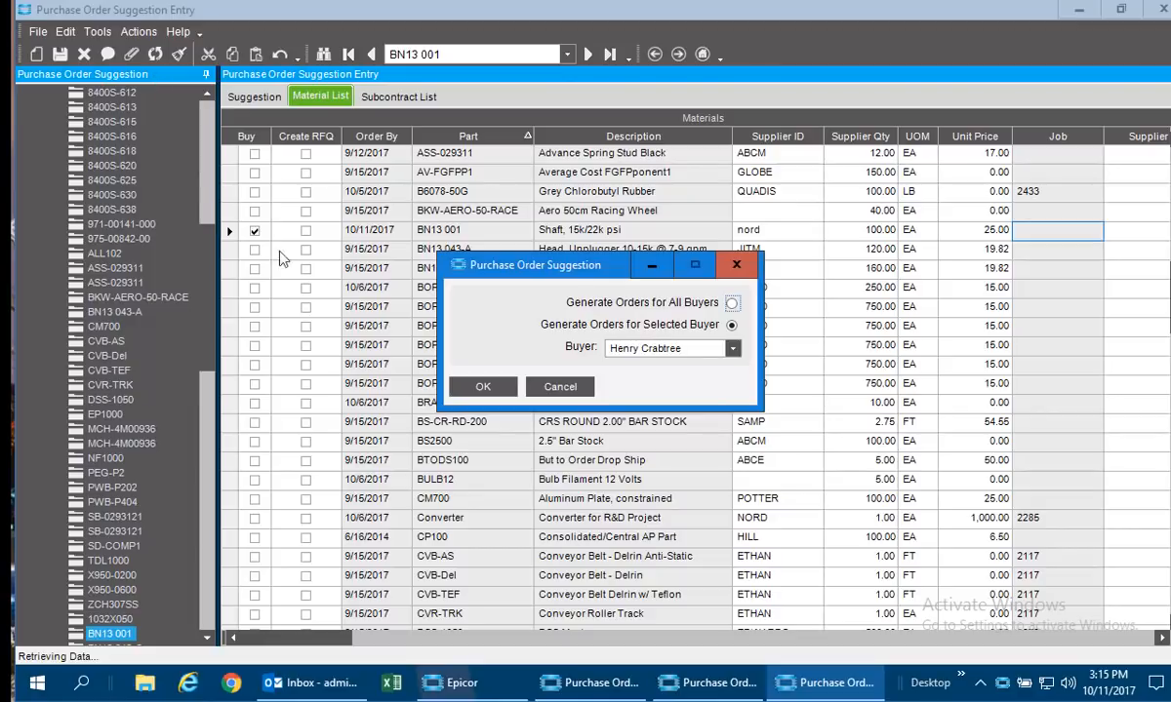
pyautogui.click(502, 391)
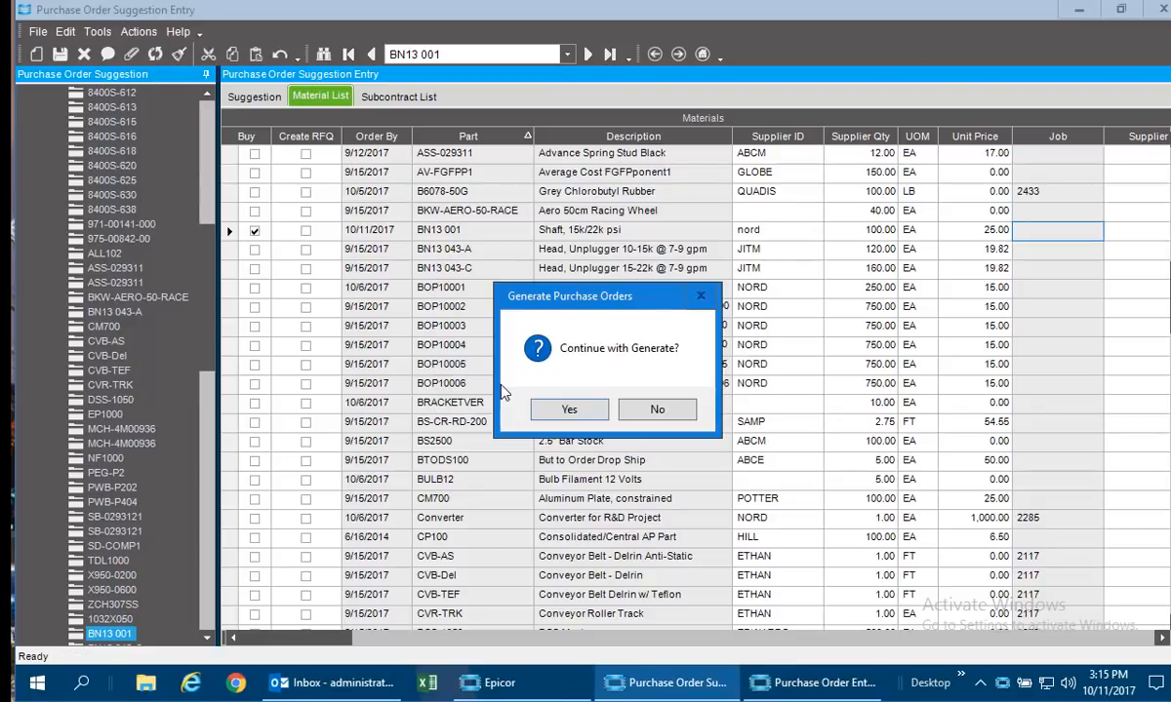
pyautogui.click(638, 410)
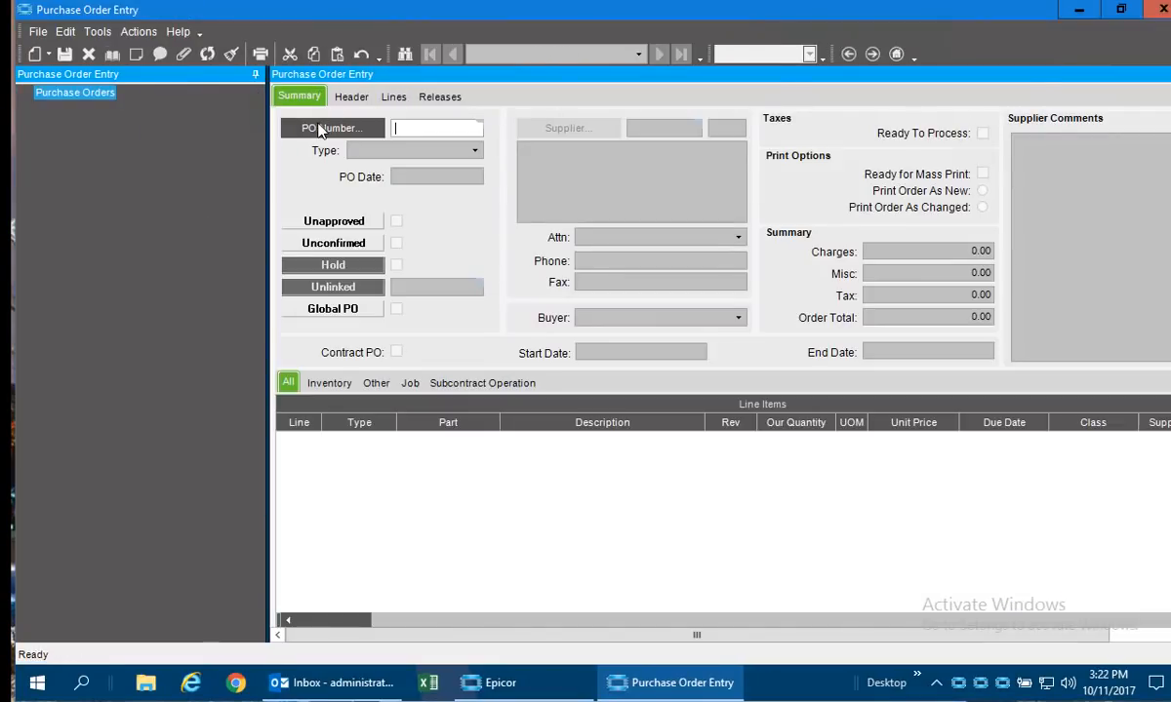
# Search the purchase orders and open the Nordstrom Supplies order dated 10/11/2017.
pyautogui.click(317, 130)
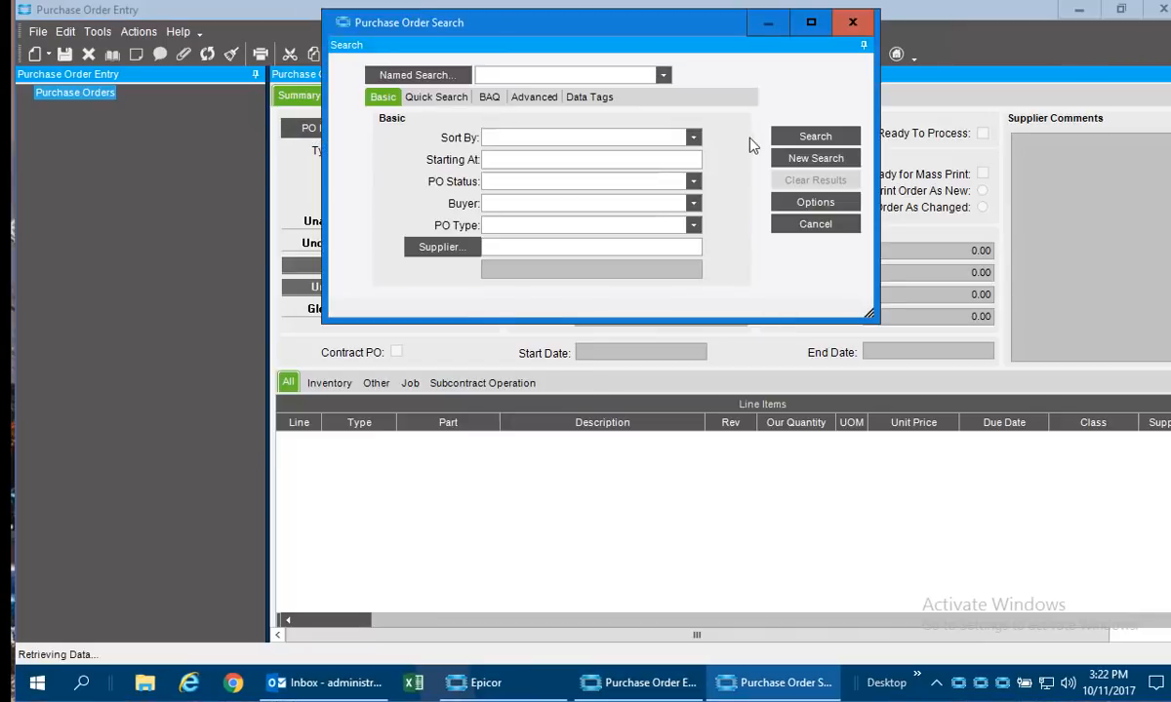
pyautogui.click(793, 138)
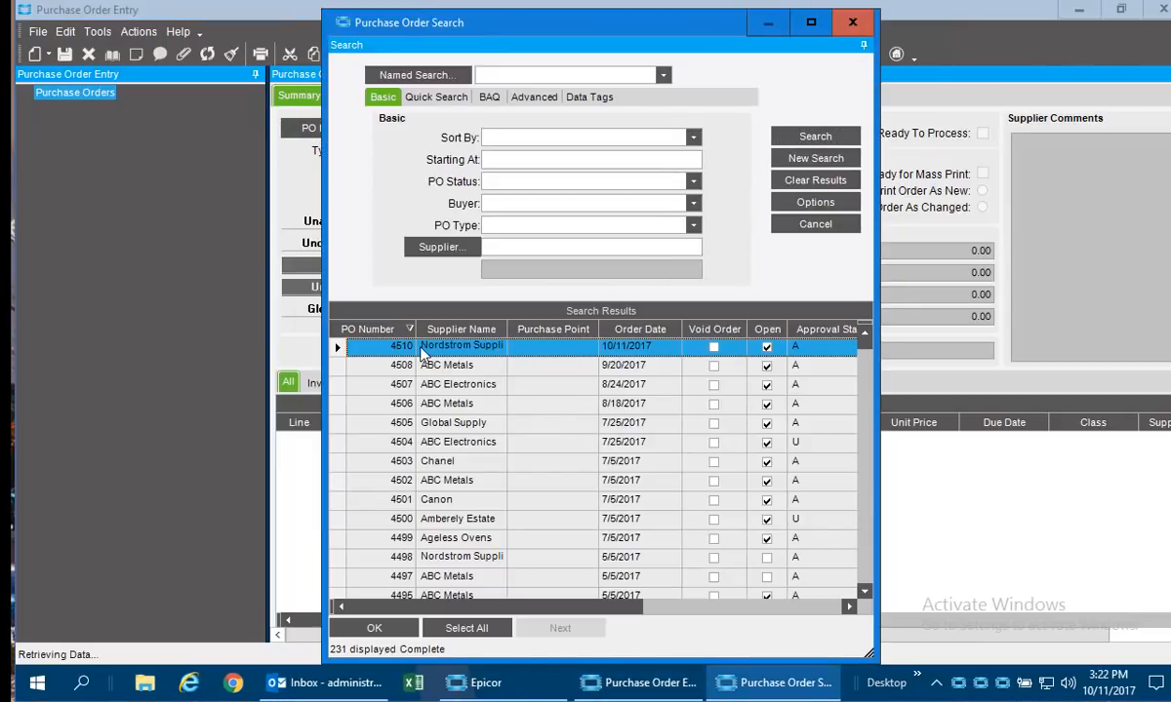
pyautogui.doubleClick(457, 345)
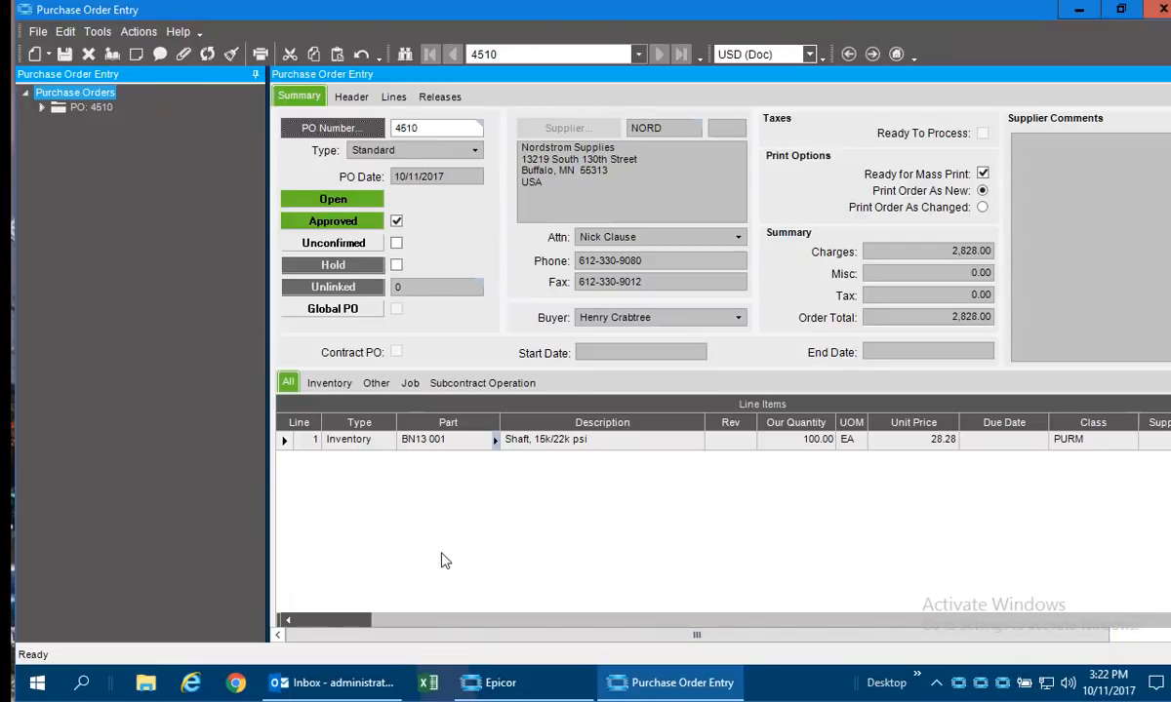
# Generate the purchase order report in the PO with Supplemental Documents style.
pyautogui.click(259, 54)
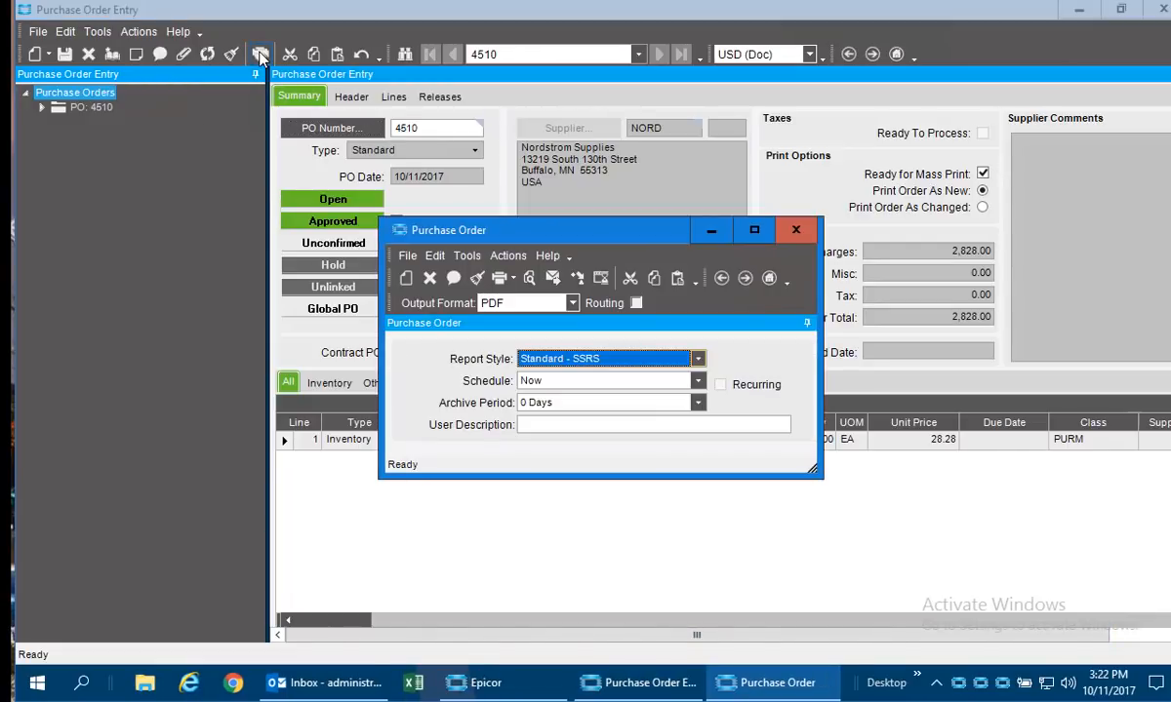
pyautogui.click(612, 363)
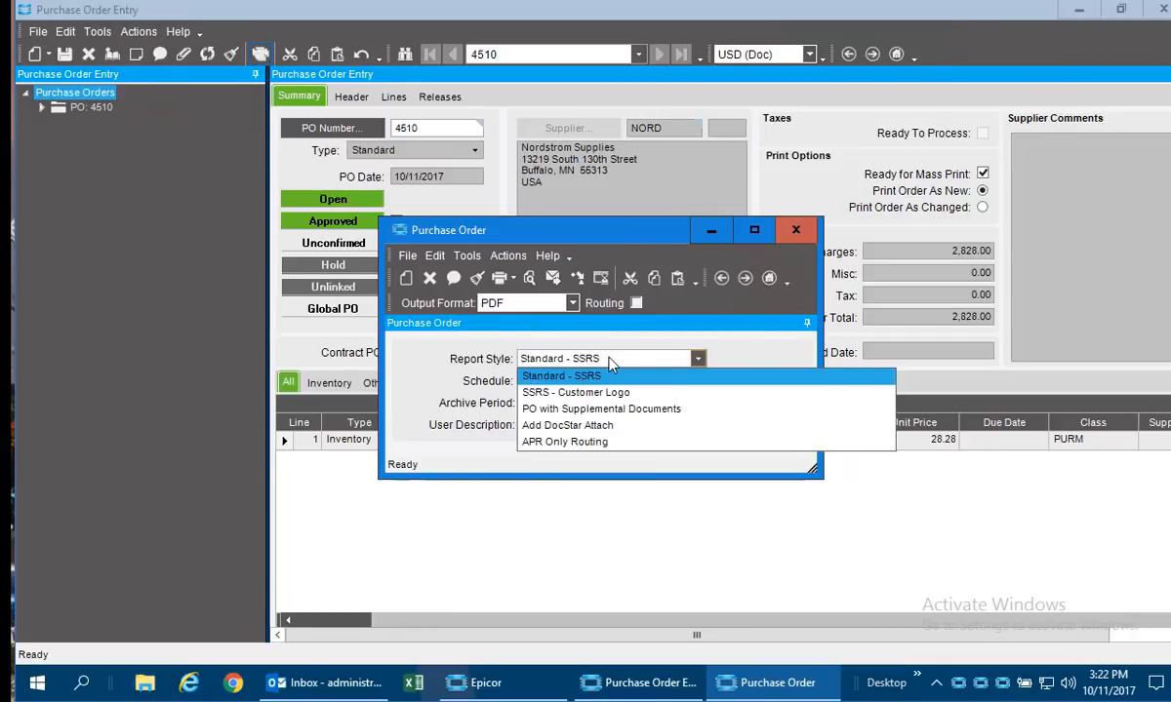
pyautogui.click(623, 410)
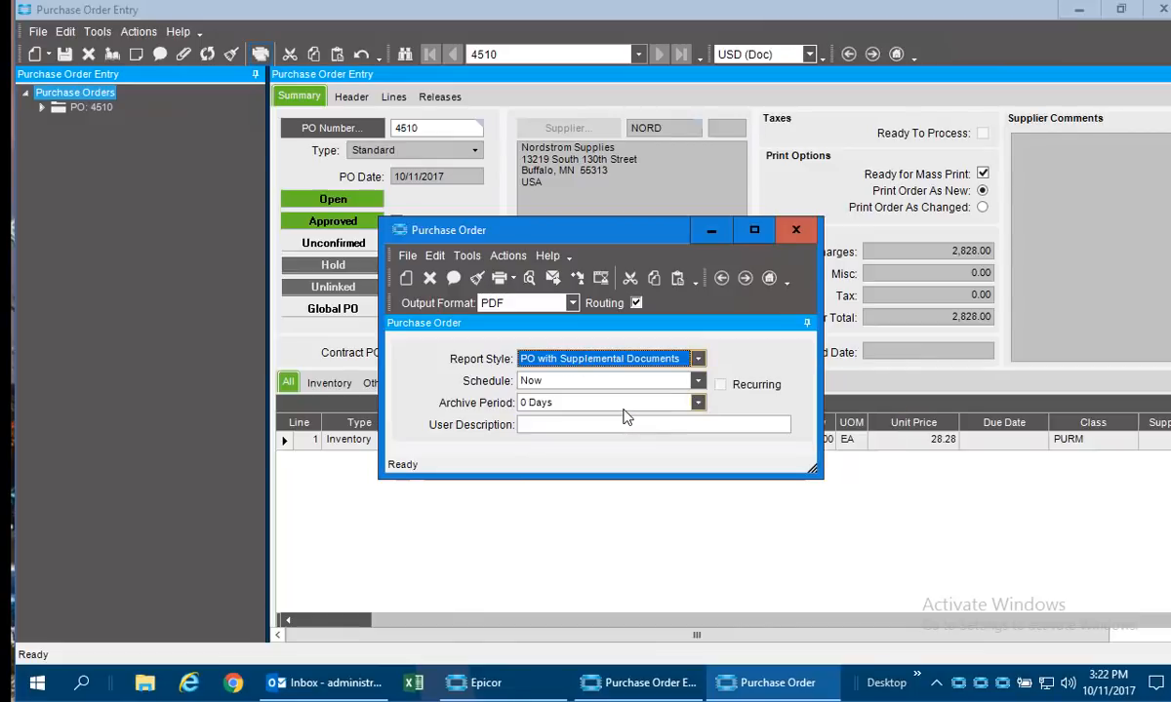
pyautogui.click(576, 278)
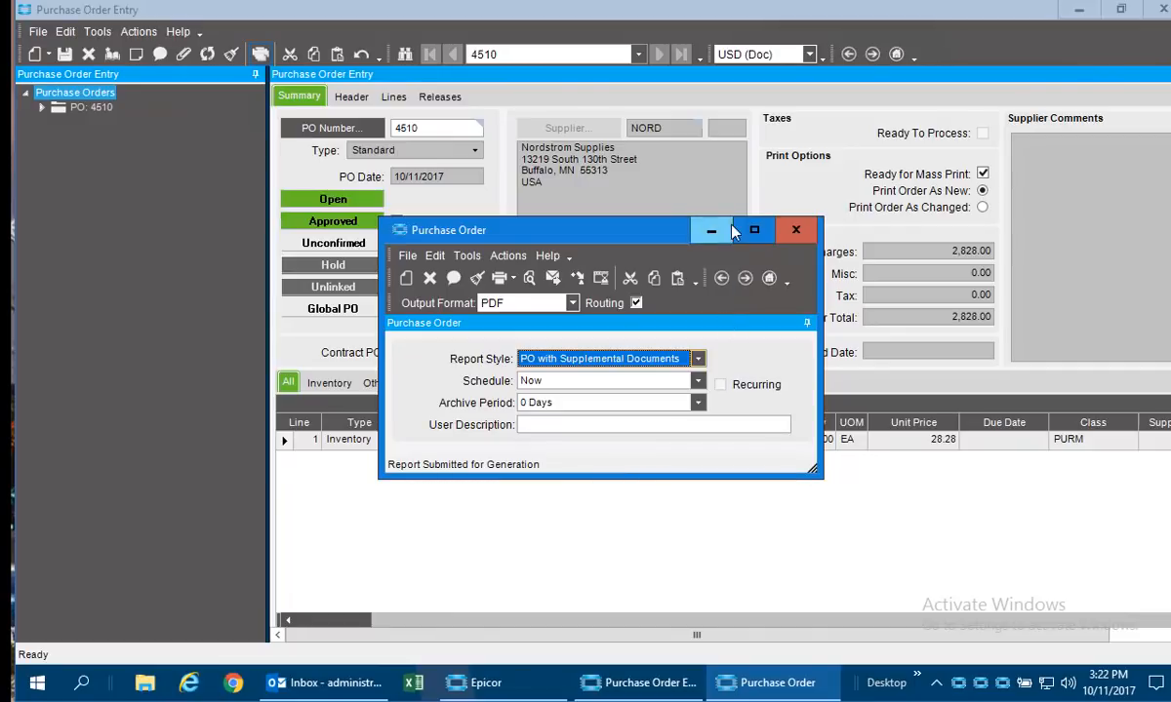
pyautogui.click(795, 230)
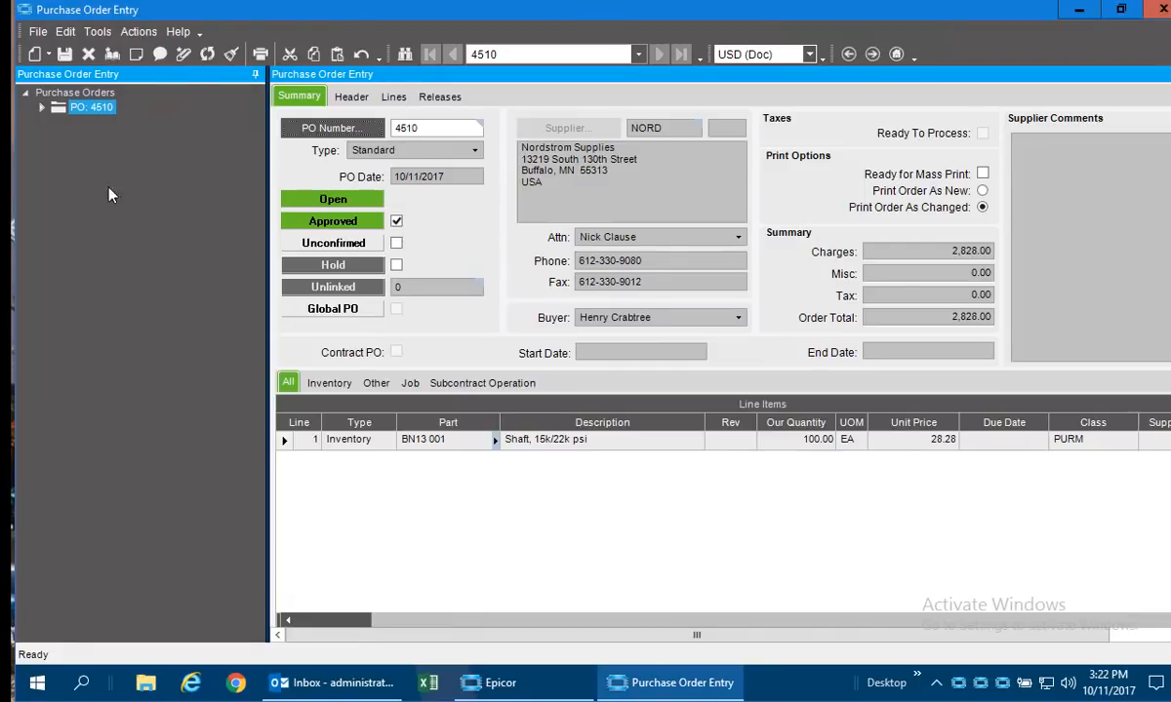
# Expand the purchase order's lines in the tree and select the line for part BN13 001.
pyautogui.click(42, 108)
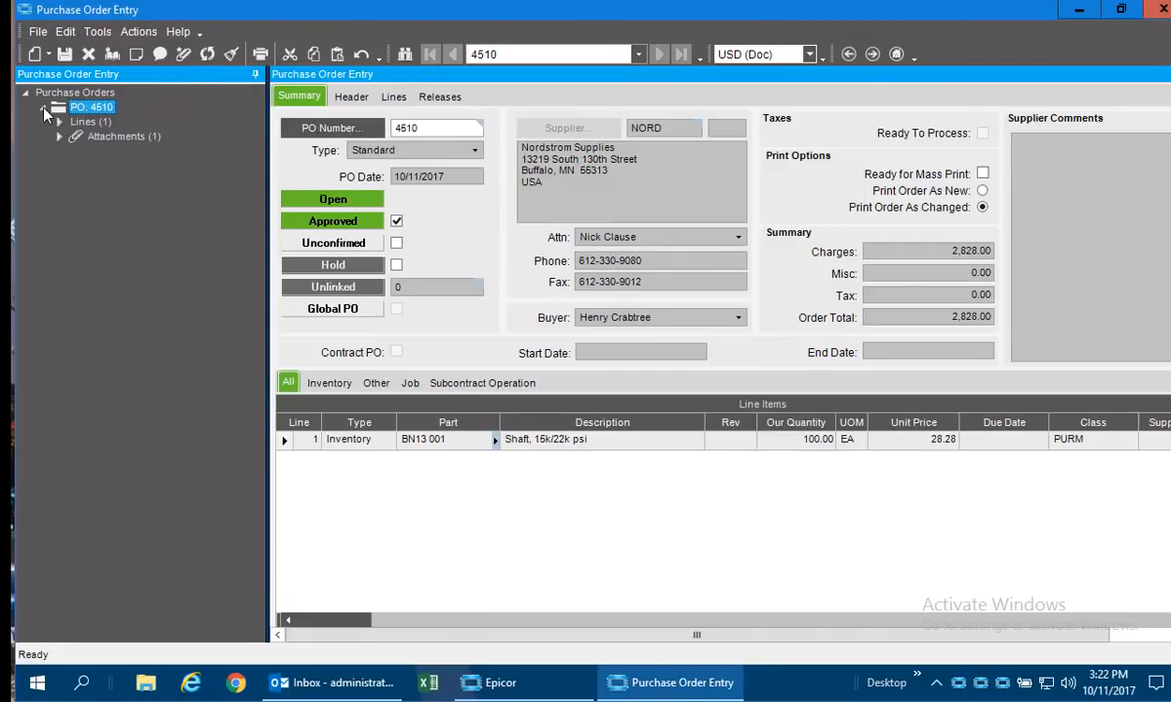
pyautogui.click(60, 121)
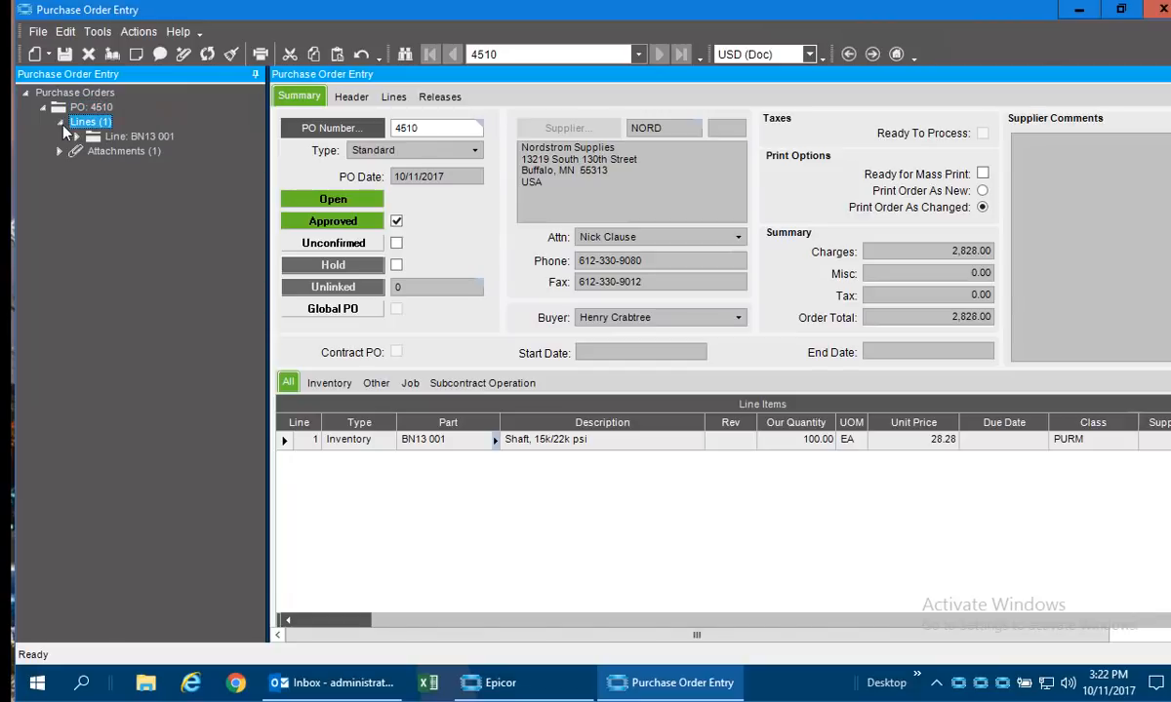
pyautogui.click(147, 137)
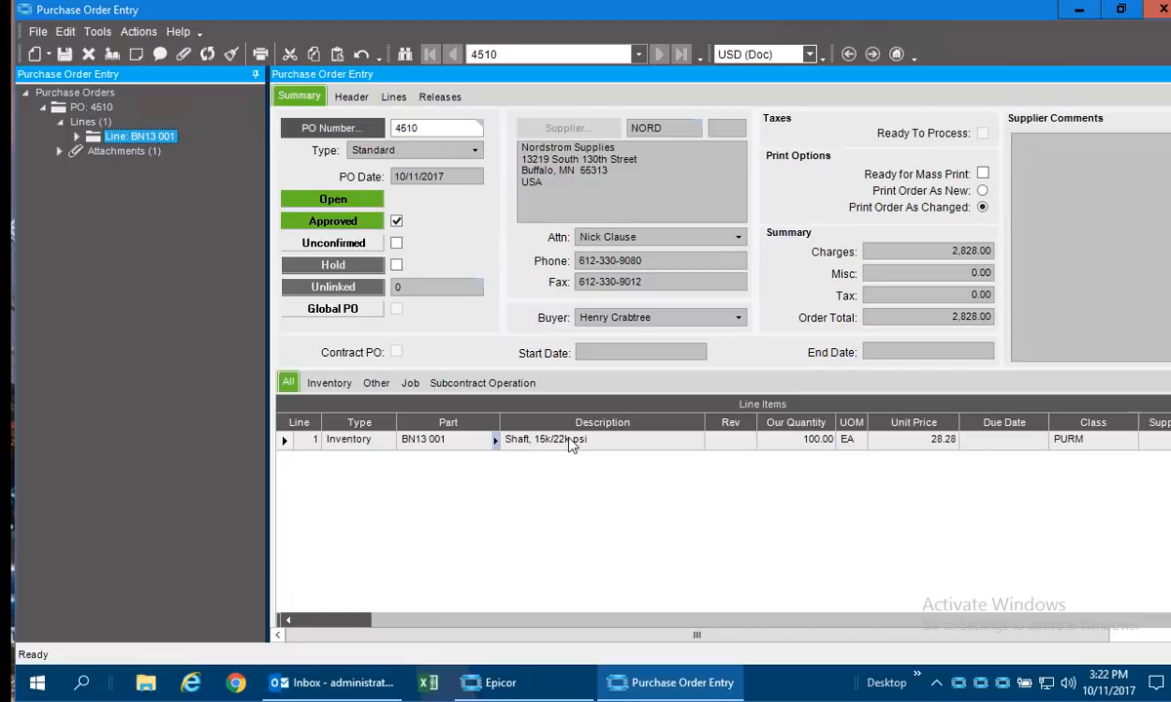
# Switch to Outlook, receive new mail and view the Sprocket Guide PDF attached to the new purchase order e-mail.
pyautogui.click(328, 683)
pyautogui.click(73, 93)
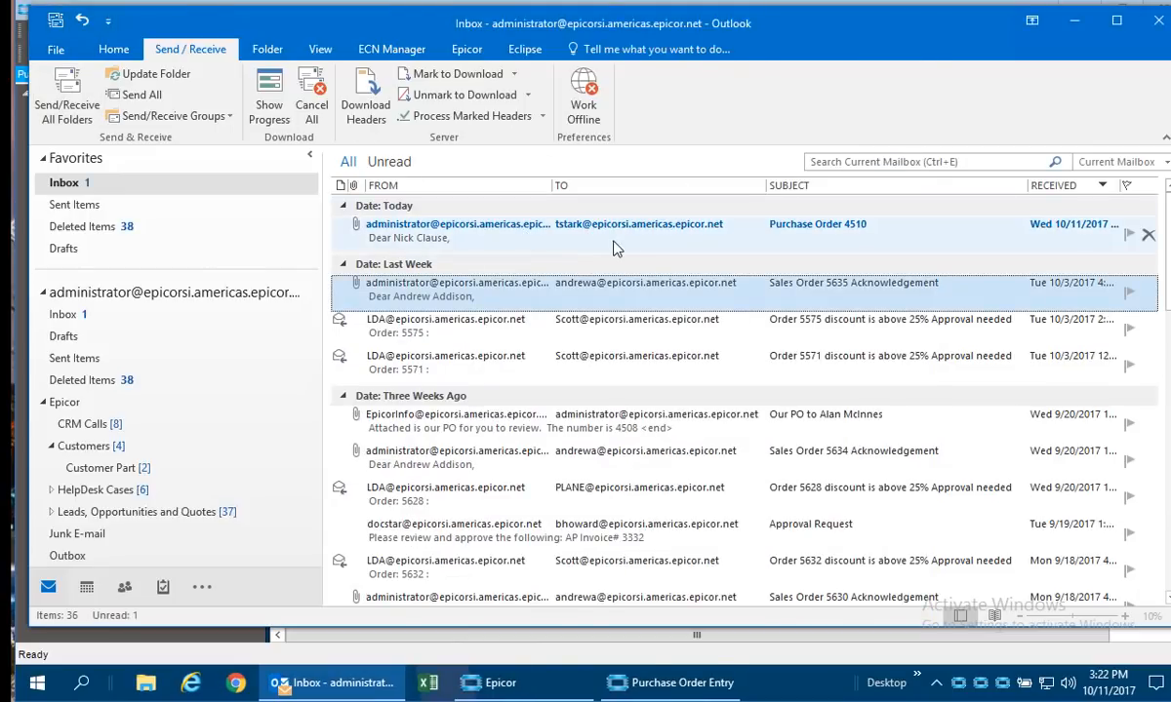
pyautogui.doubleClick(580, 232)
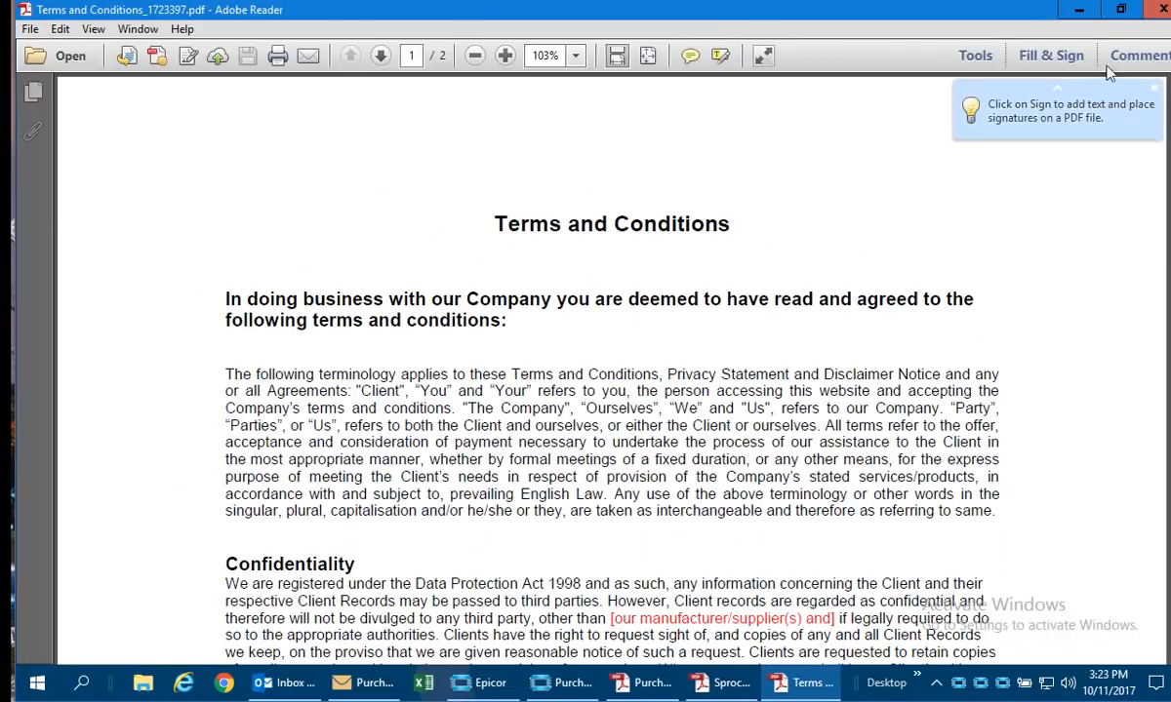
pyautogui.click(1161, 12)
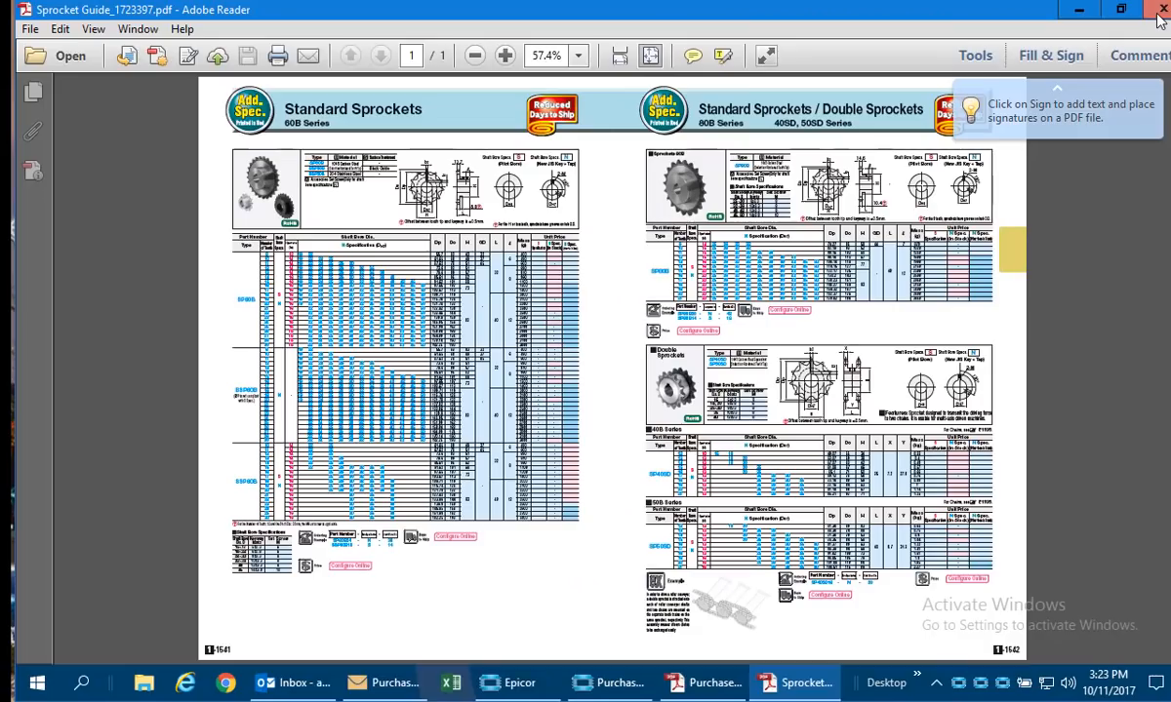
pyautogui.click(1161, 12)
pyautogui.click(1161, 12)
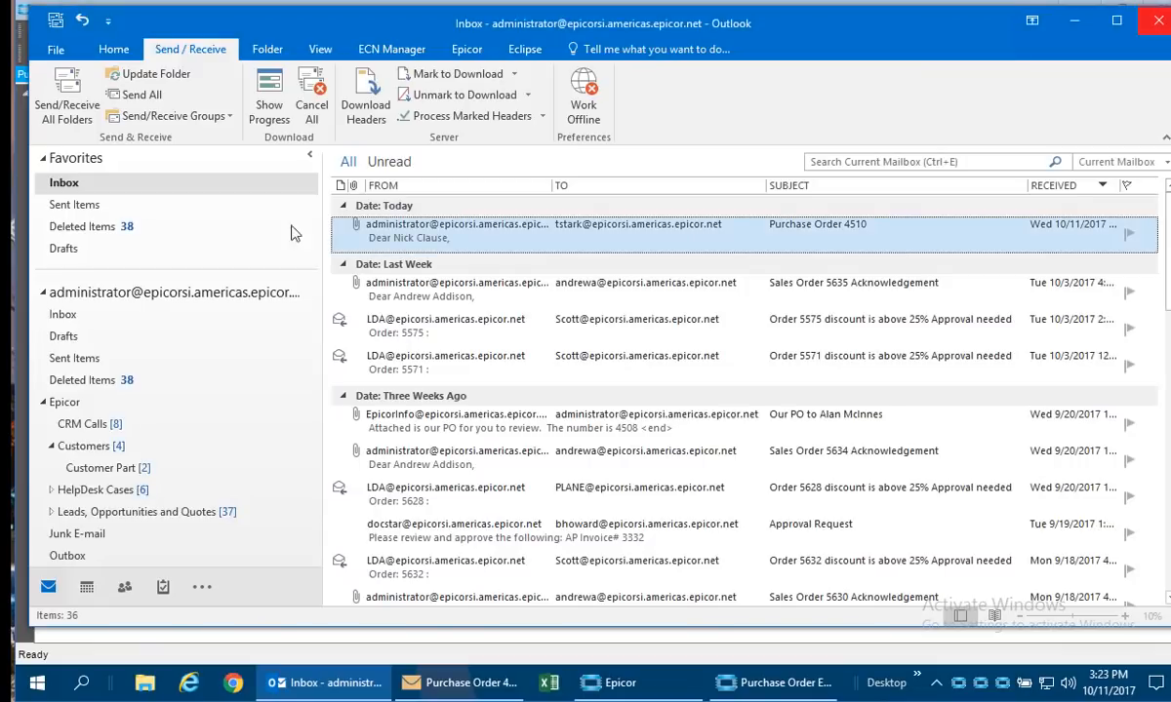
# View the POForm.pdf attachment of the purchase order e-mail and close it.
pyautogui.doubleClick(395, 239)
pyautogui.doubleClick(122, 246)
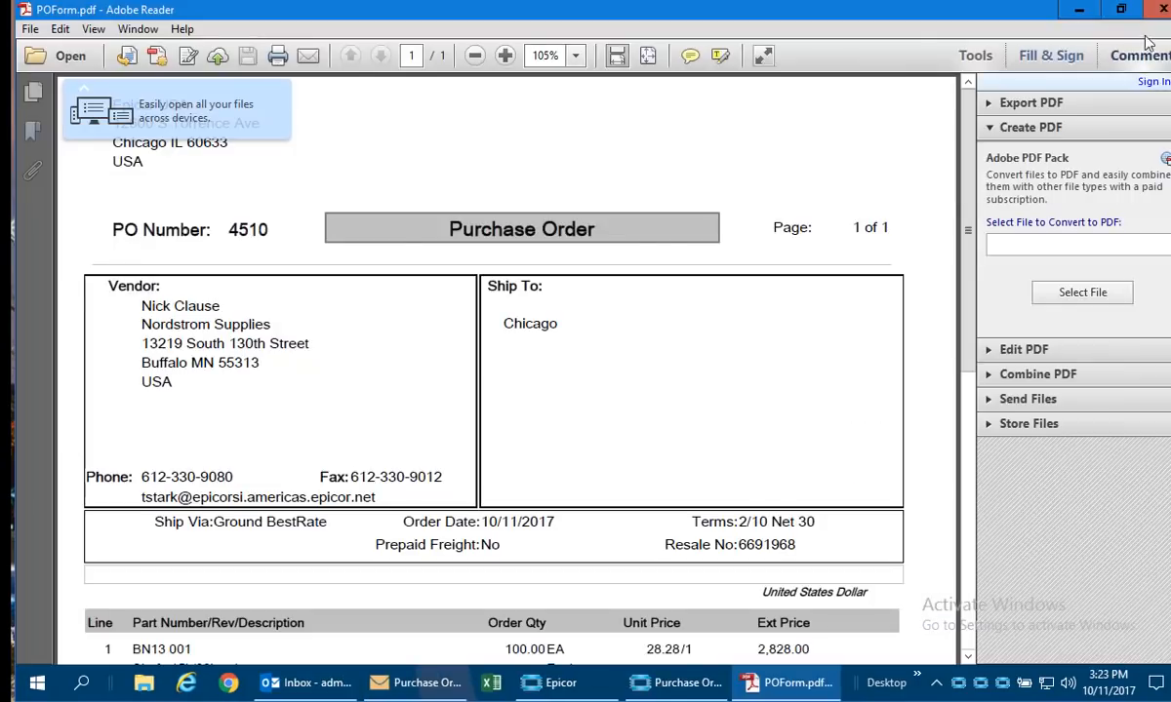
pyautogui.click(1161, 10)
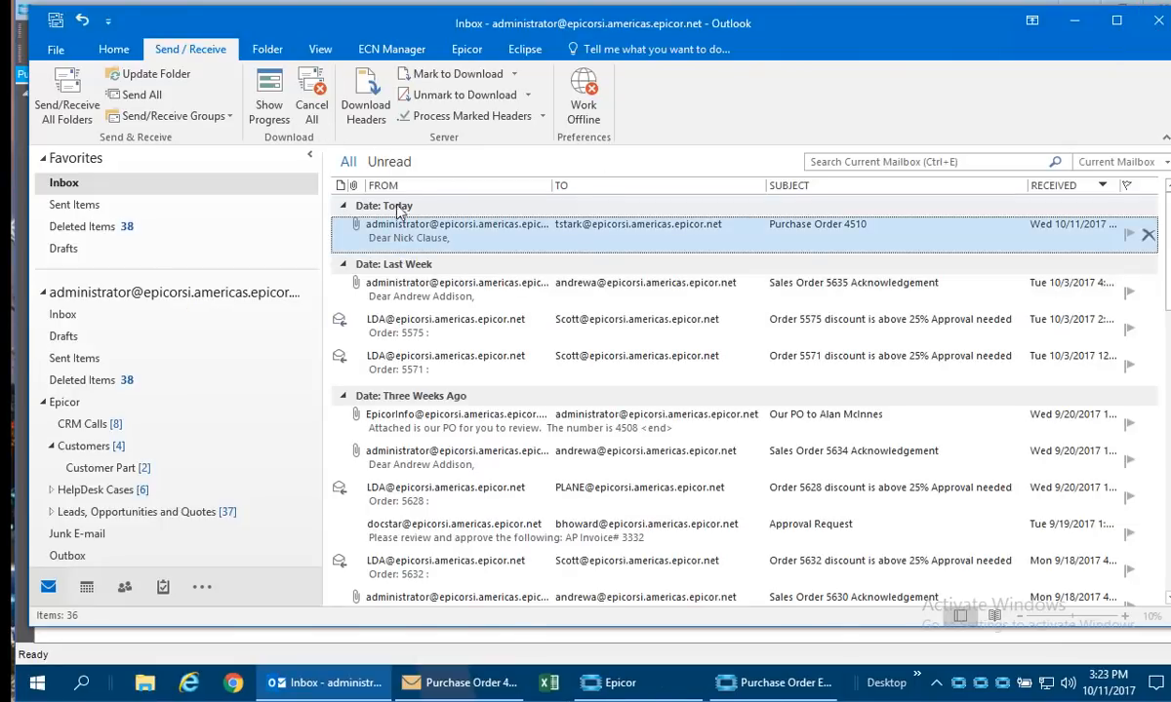
# View the Sprocket Guide and Terms and Conditions attachments of the purchase order e-mail, close the message and minimize Outlook.
pyautogui.doubleClick(518, 231)
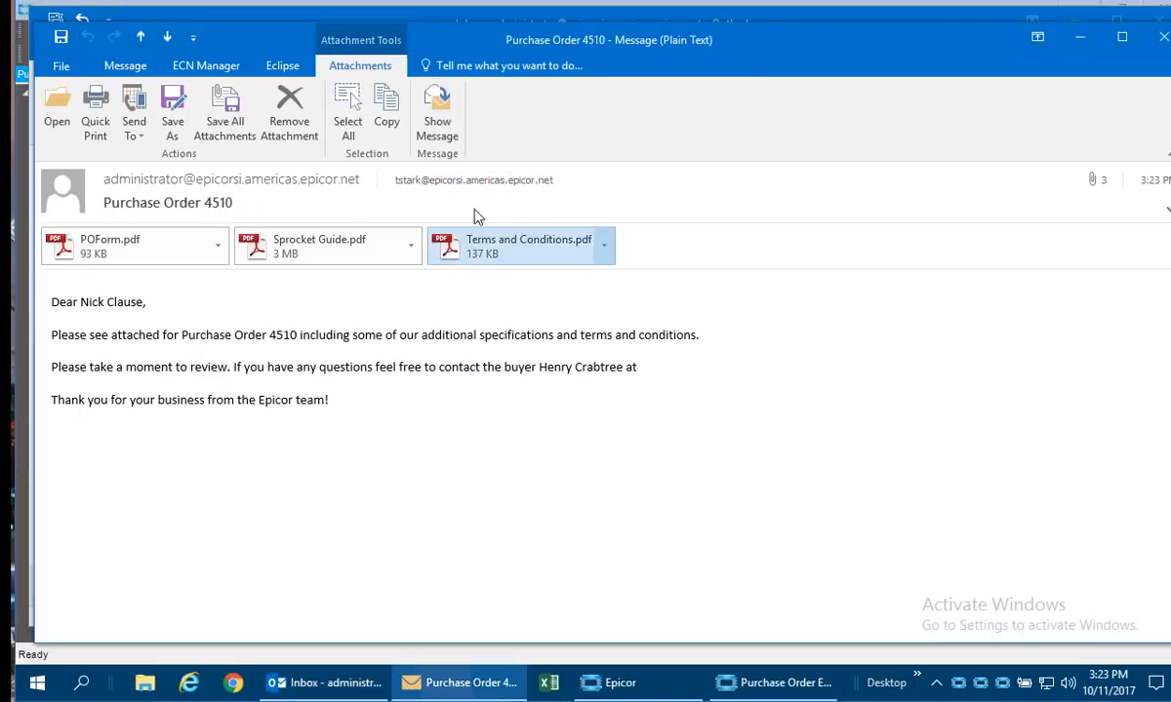
pyautogui.doubleClick(335, 254)
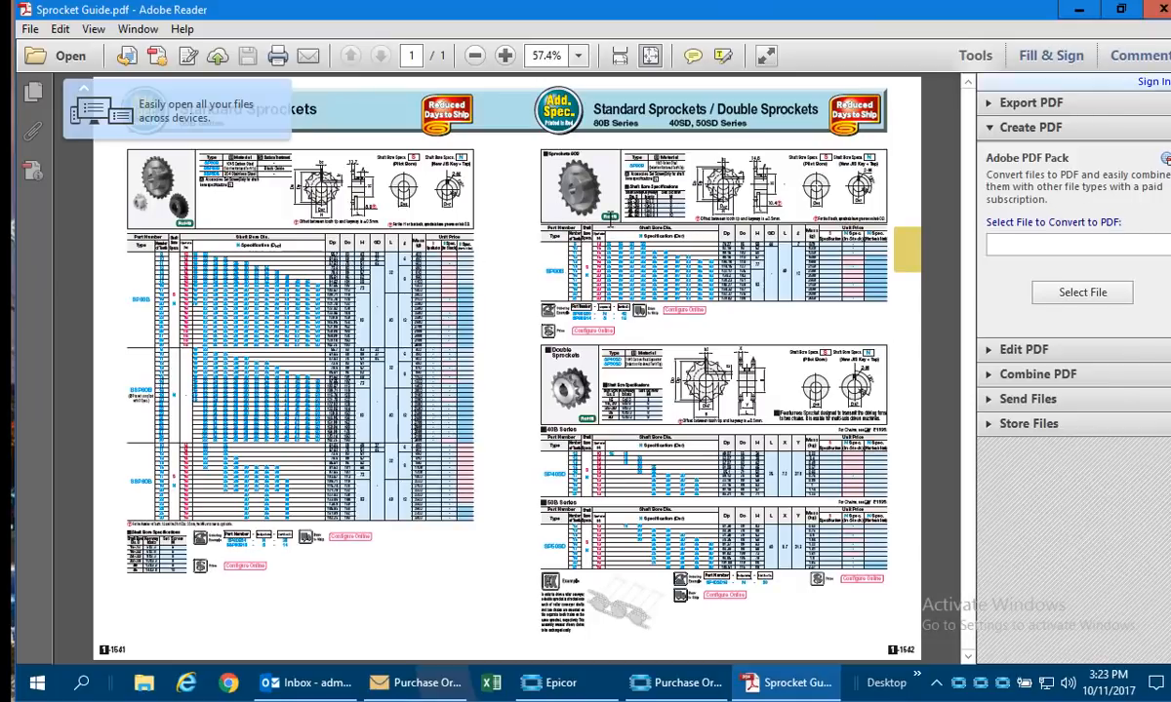
pyautogui.click(1161, 10)
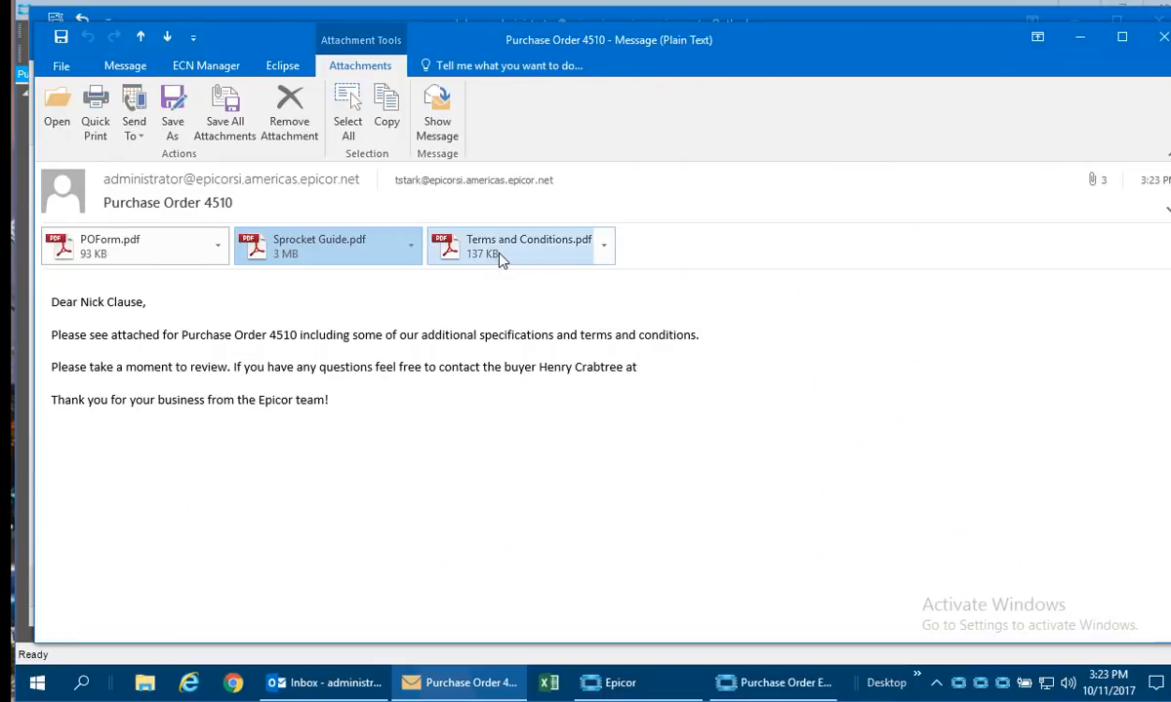
pyautogui.doubleClick(467, 237)
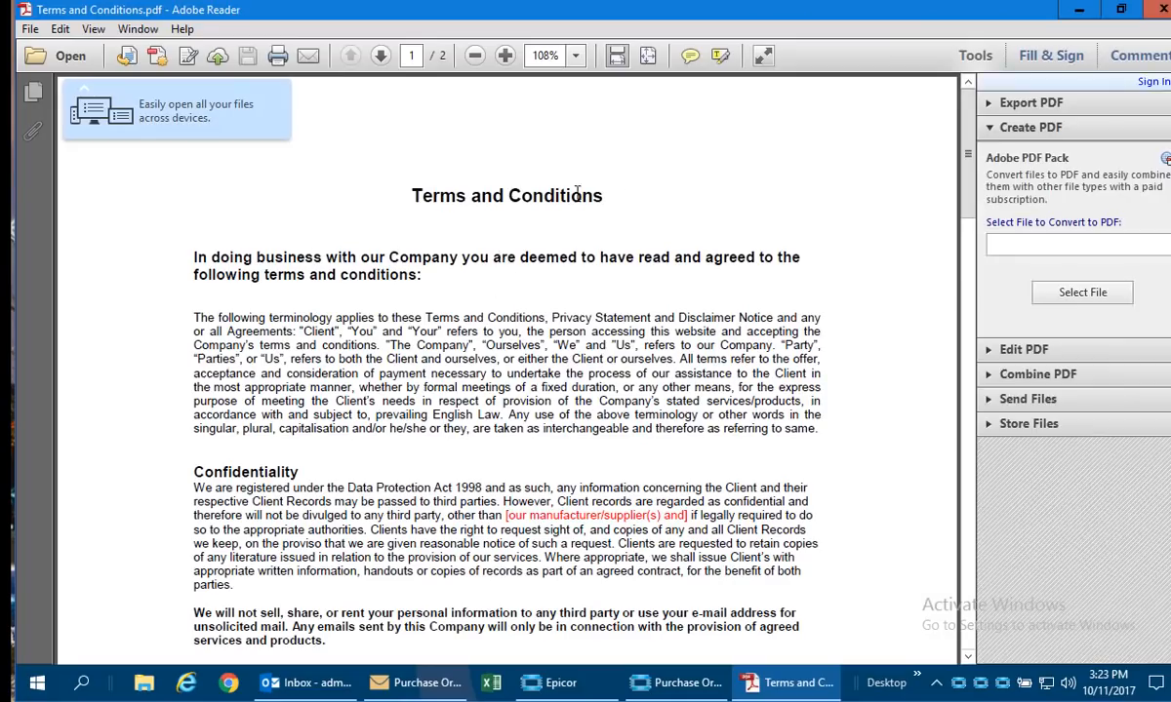
pyautogui.click(1159, 12)
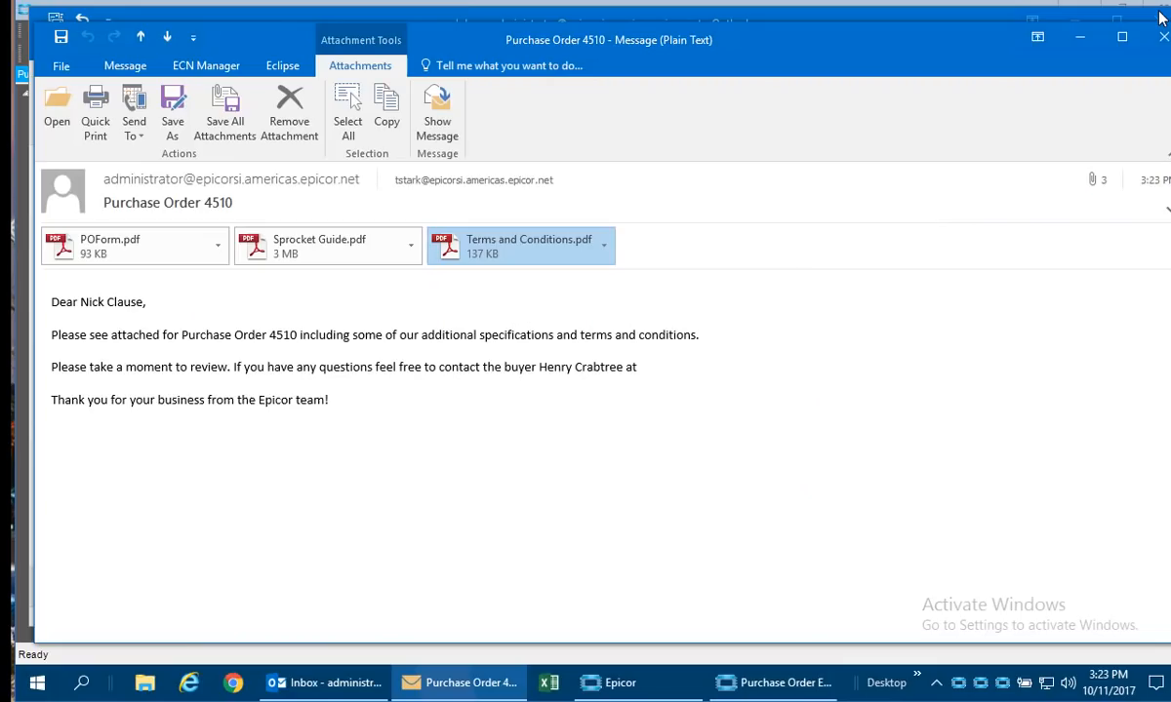
pyautogui.click(1162, 39)
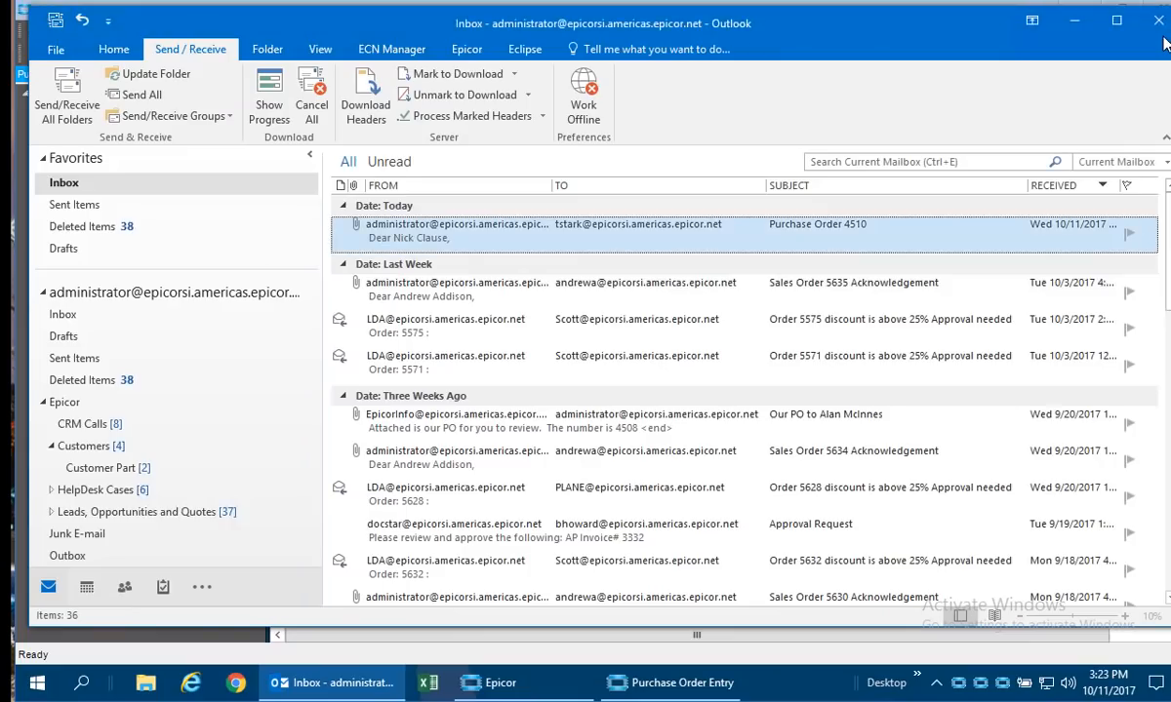
pyautogui.click(1074, 19)
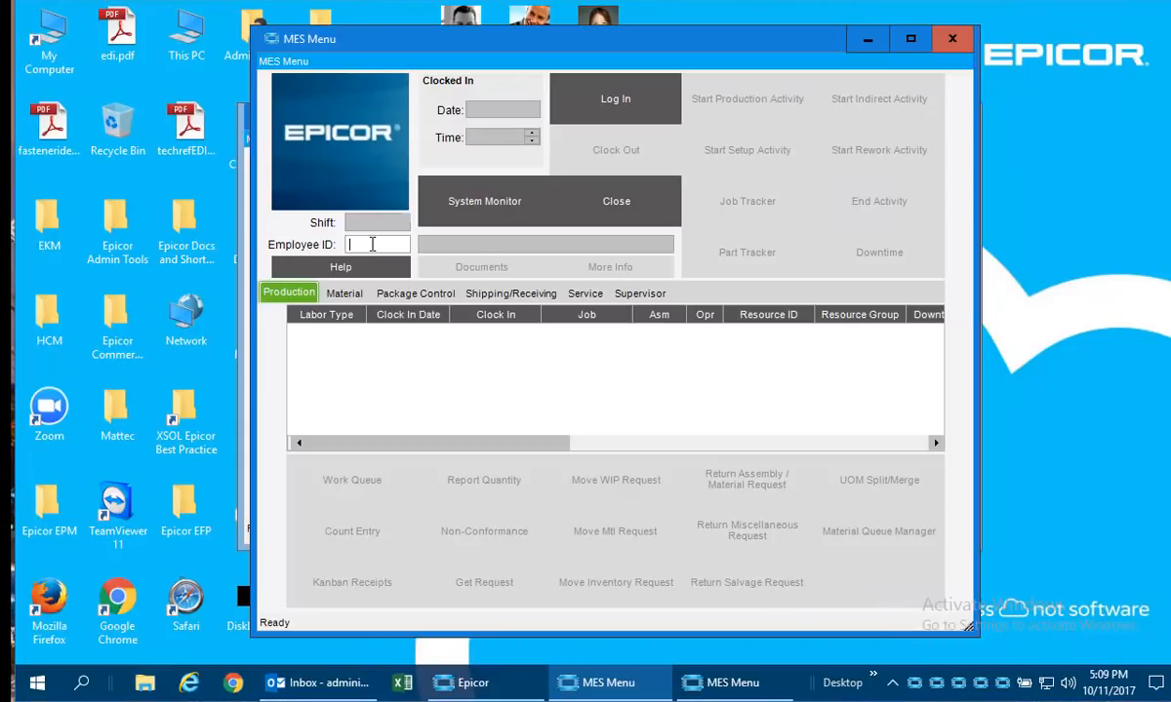
# Log in to the MES menu with the employee ID and look through its Material, Shipping/Receiving, Service, Supervisor and Production functions.
pyautogui.write('100')
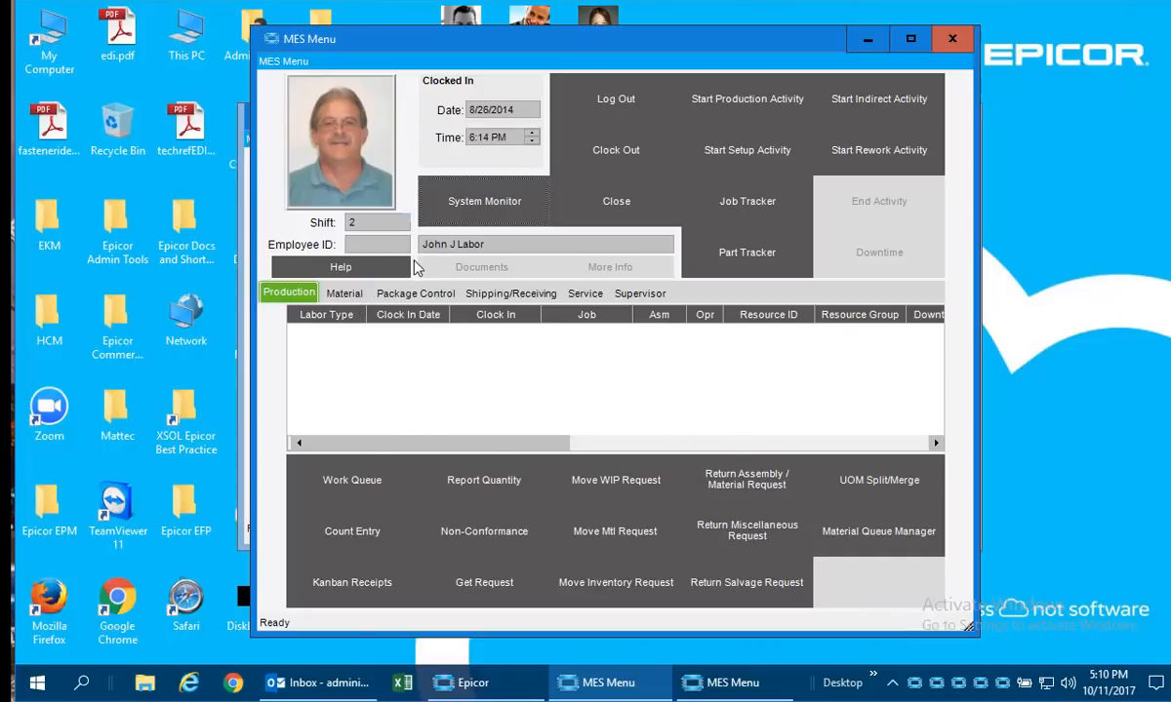
pyautogui.click(351, 299)
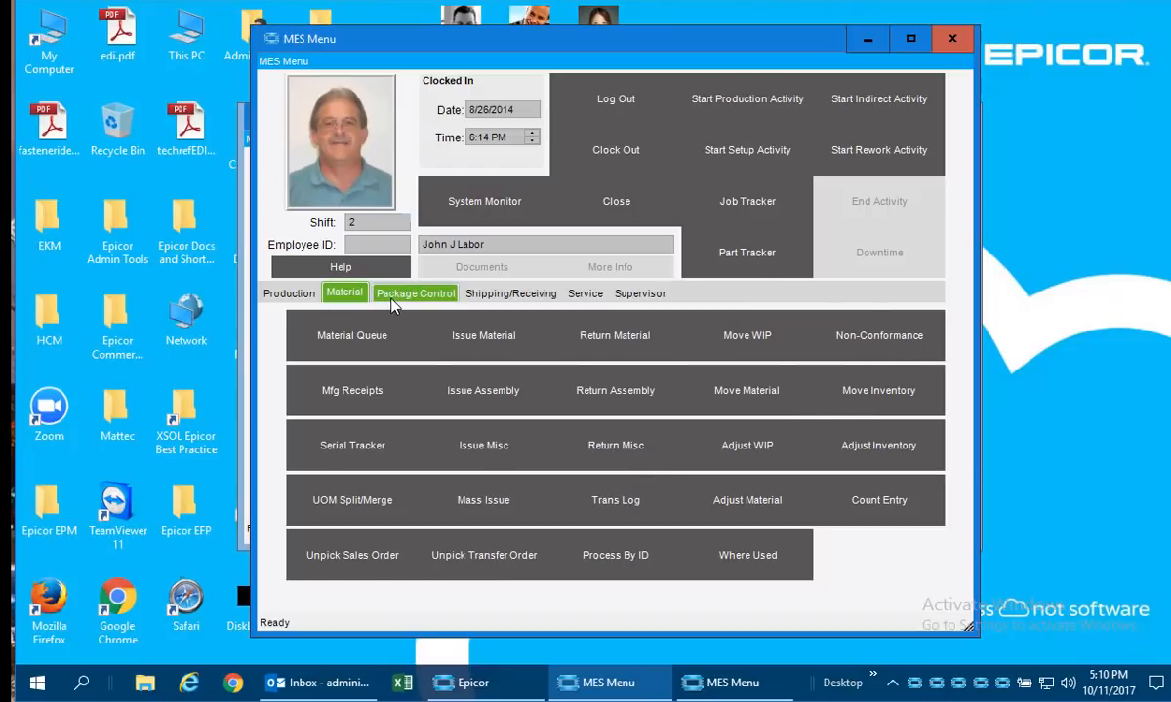
pyautogui.click(509, 294)
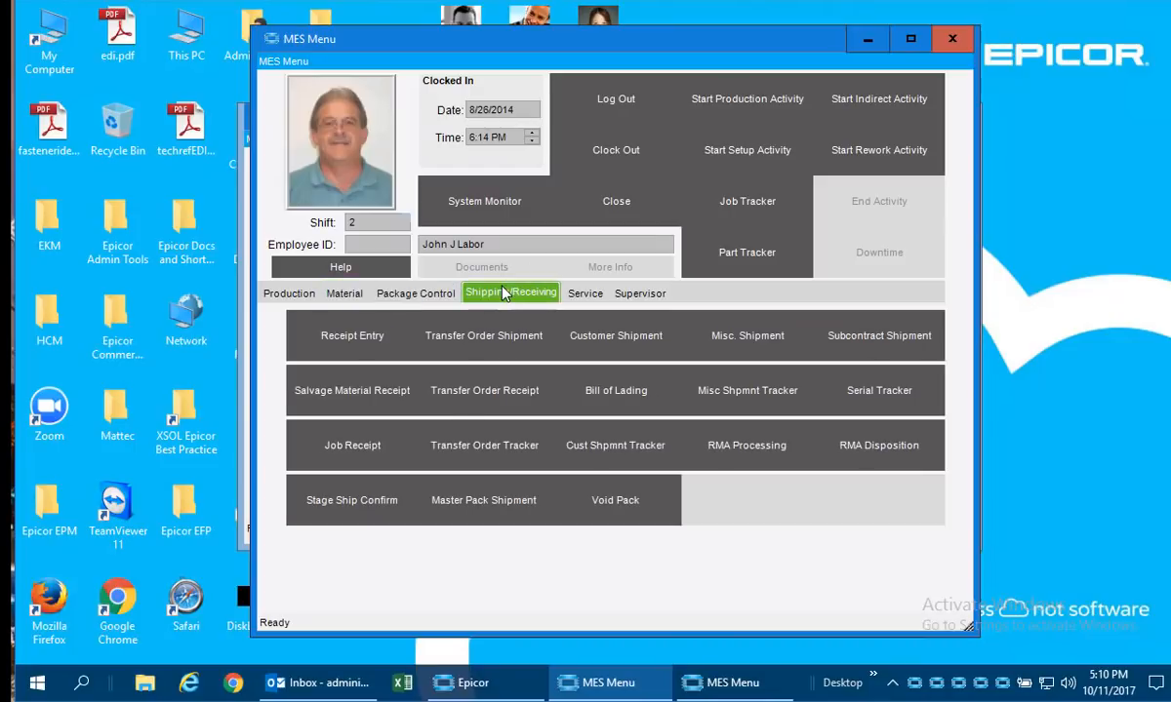
pyautogui.click(584, 297)
pyautogui.click(640, 292)
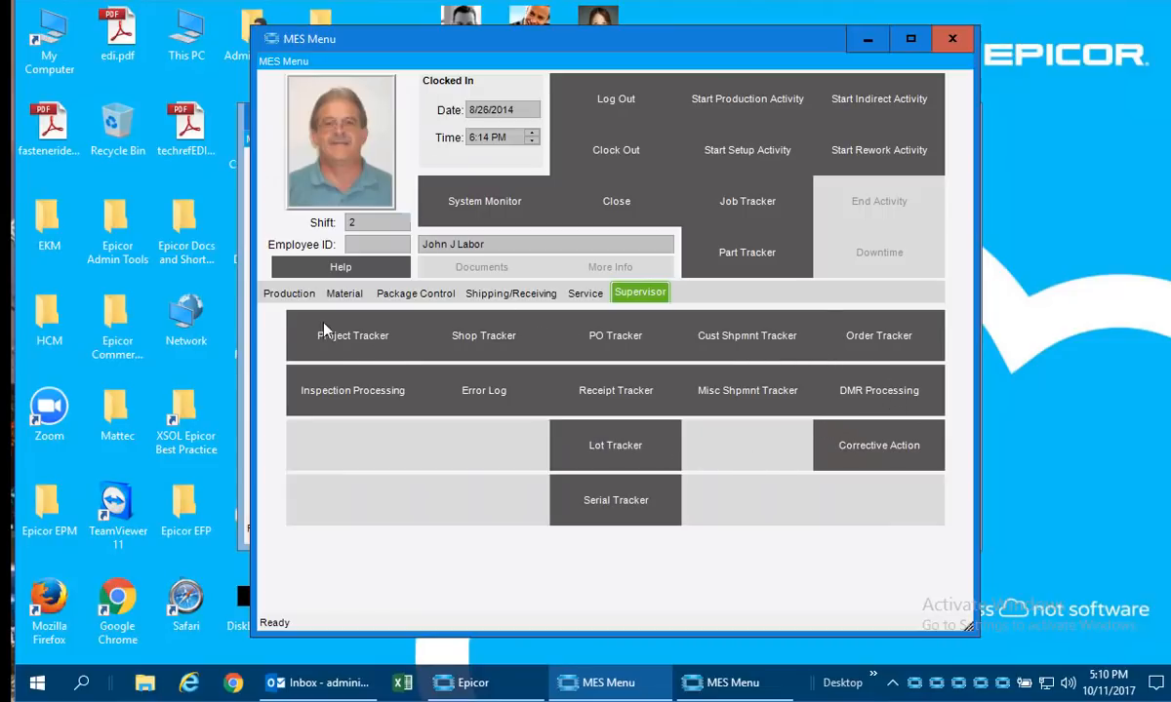
pyautogui.click(289, 294)
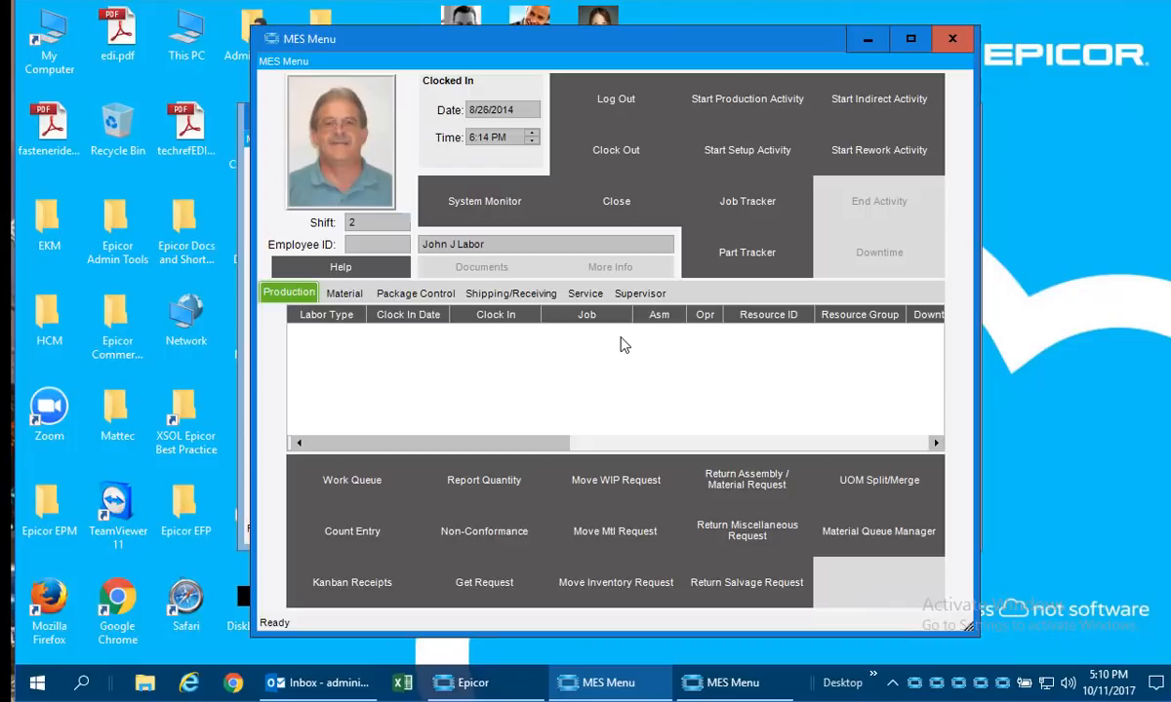
pyautogui.click(869, 40)
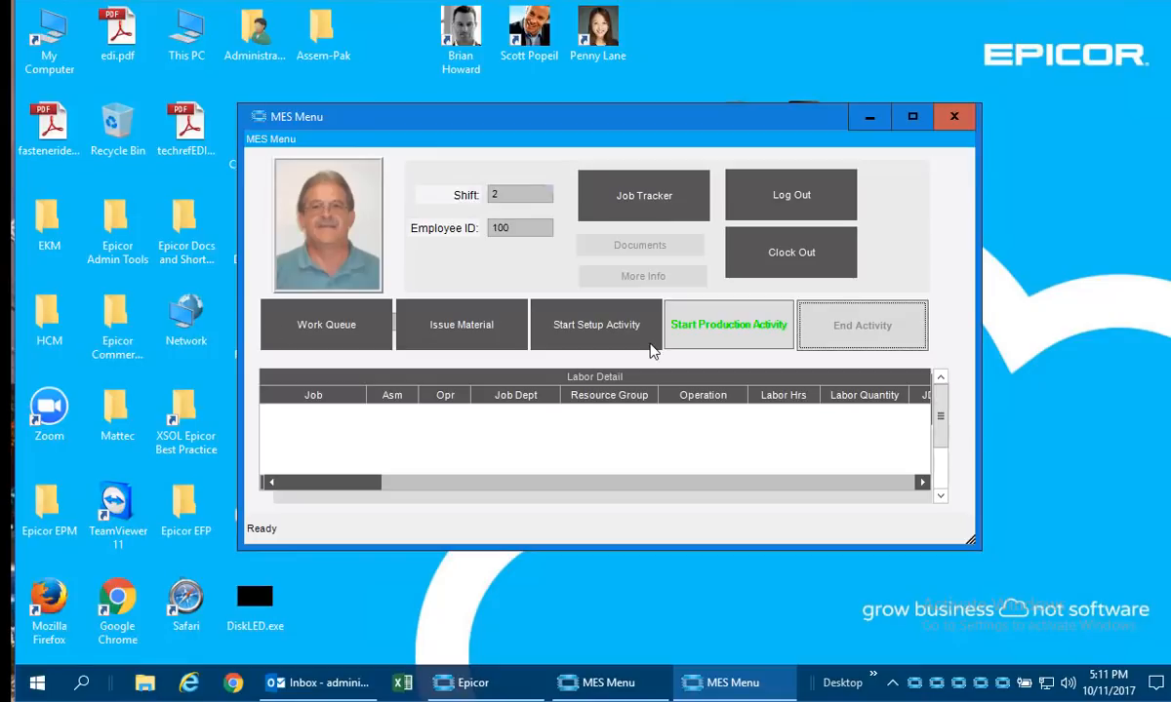
# Set up a production activity for job 2124 with operation 10, Assemble per print, from the simplified MES menu.
pyautogui.click(742, 336)
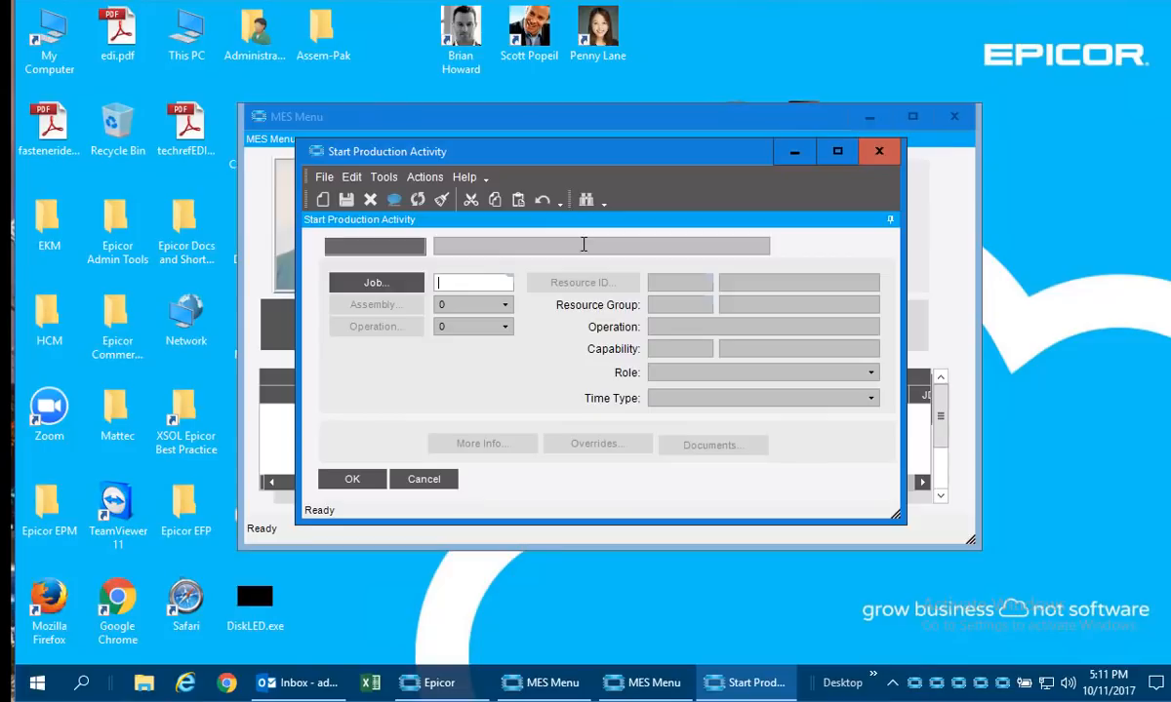
pyautogui.write('2124')
pyautogui.press('Tab')
pyautogui.click(503, 330)
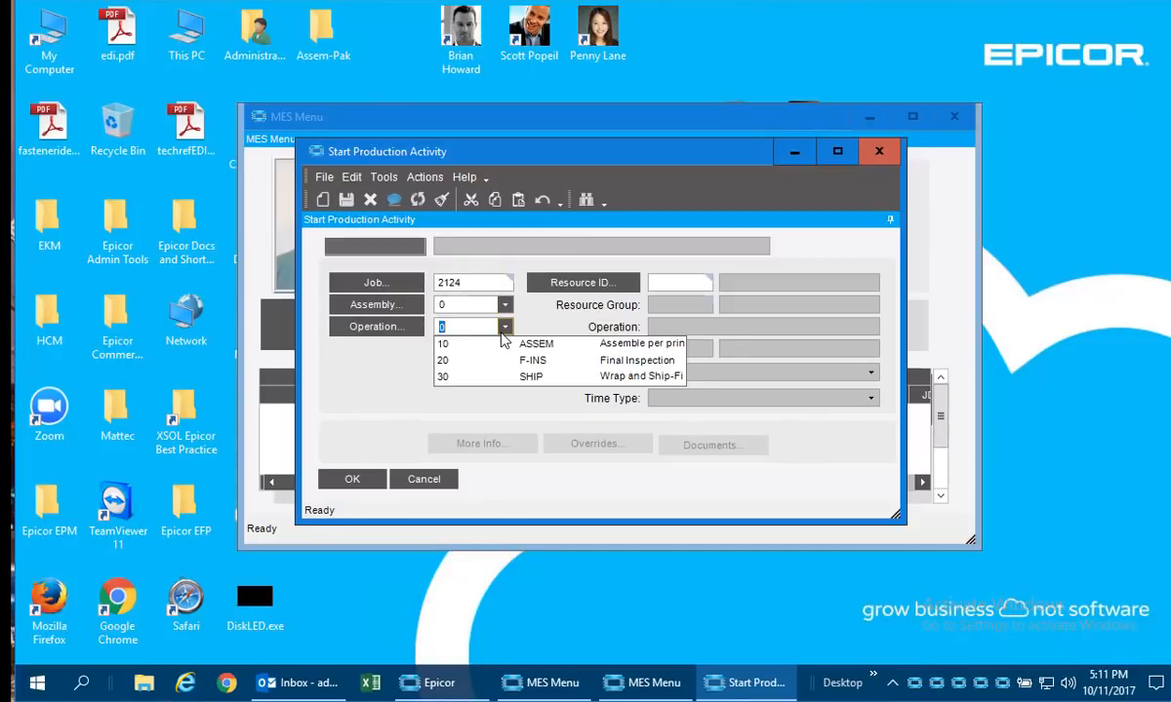
pyautogui.click(568, 347)
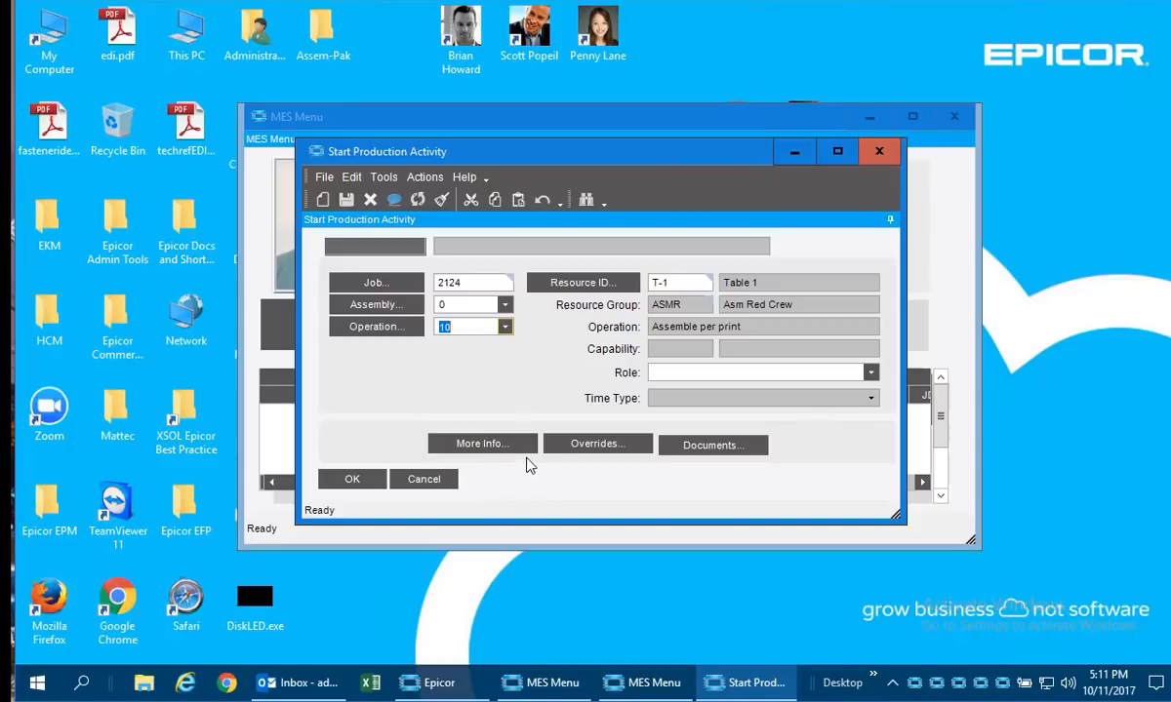
# Browse the documents attached to the job, view the Work Instructions file in Word 2016 and close it.
pyautogui.click(747, 455)
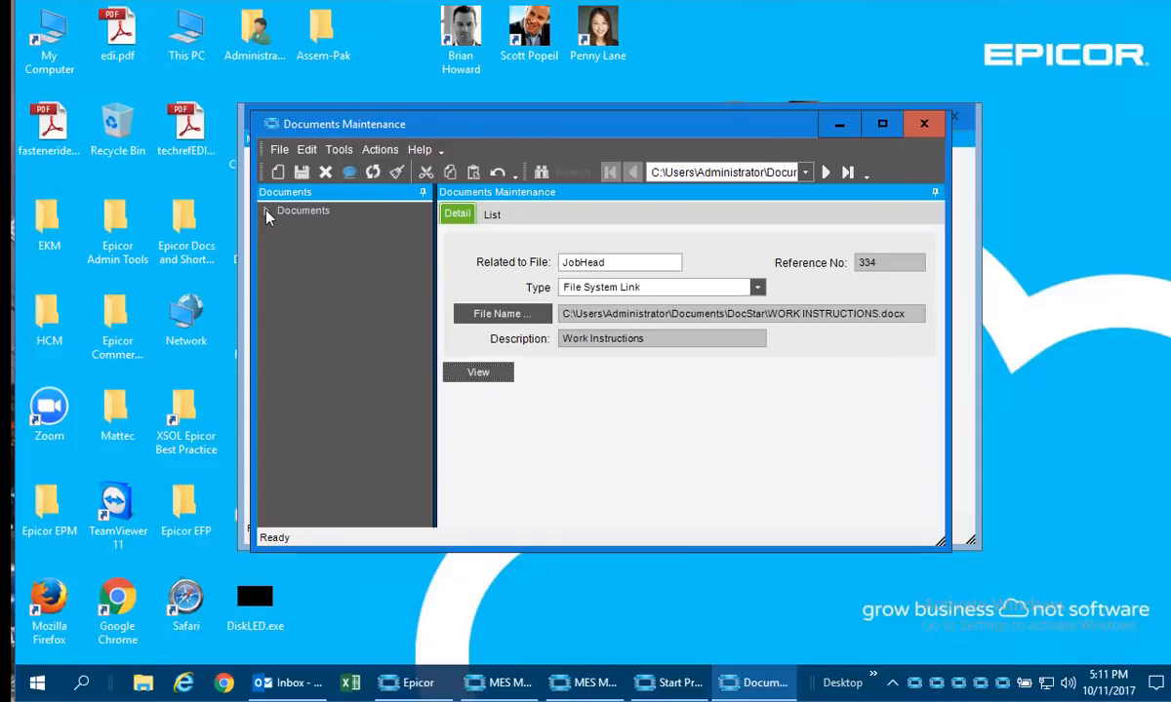
pyautogui.click(266, 211)
pyautogui.click(336, 225)
pyautogui.click(333, 242)
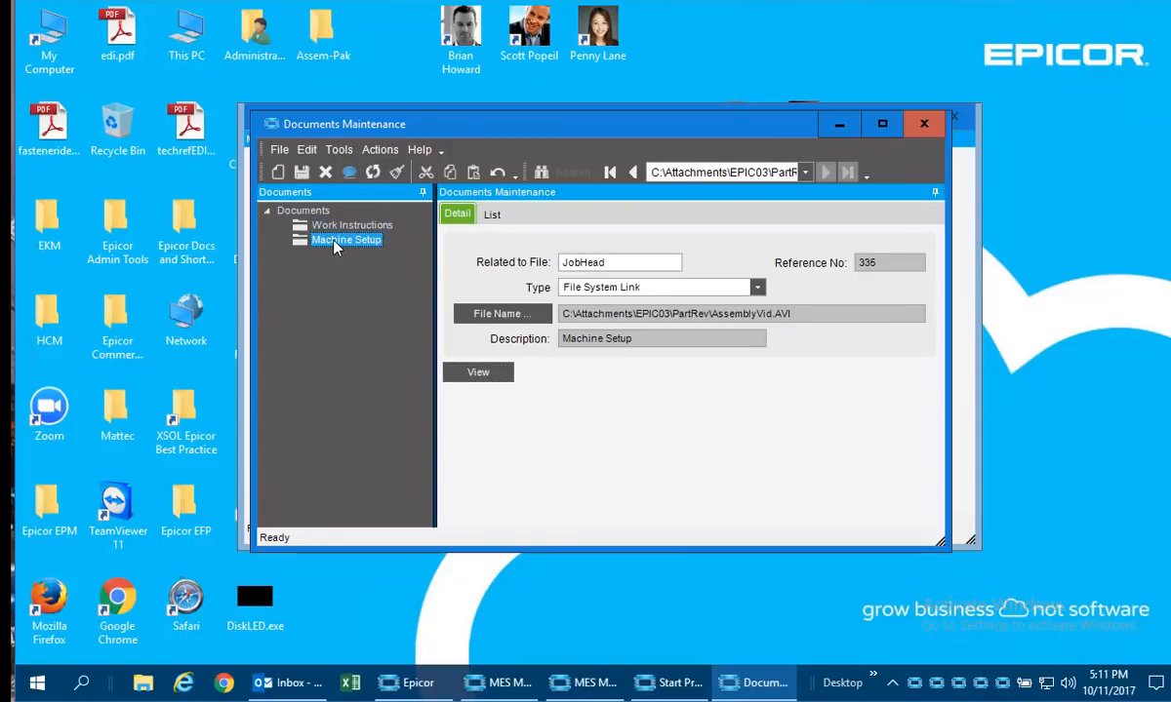
pyautogui.click(336, 225)
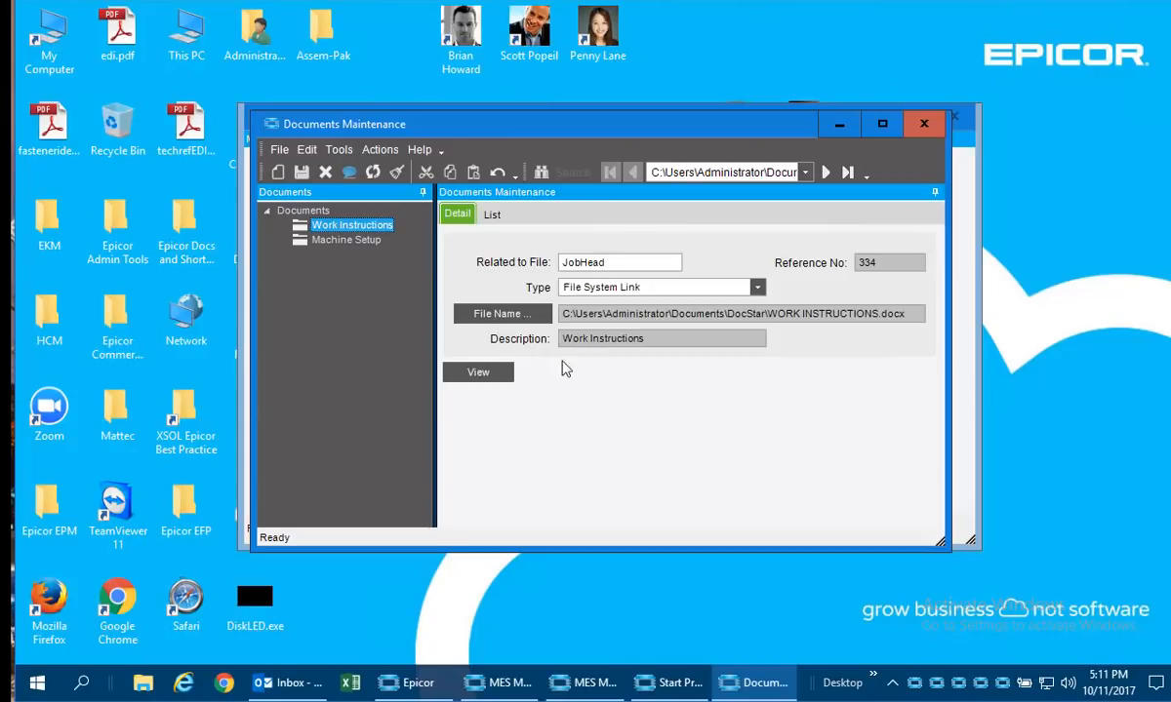
pyautogui.click(478, 373)
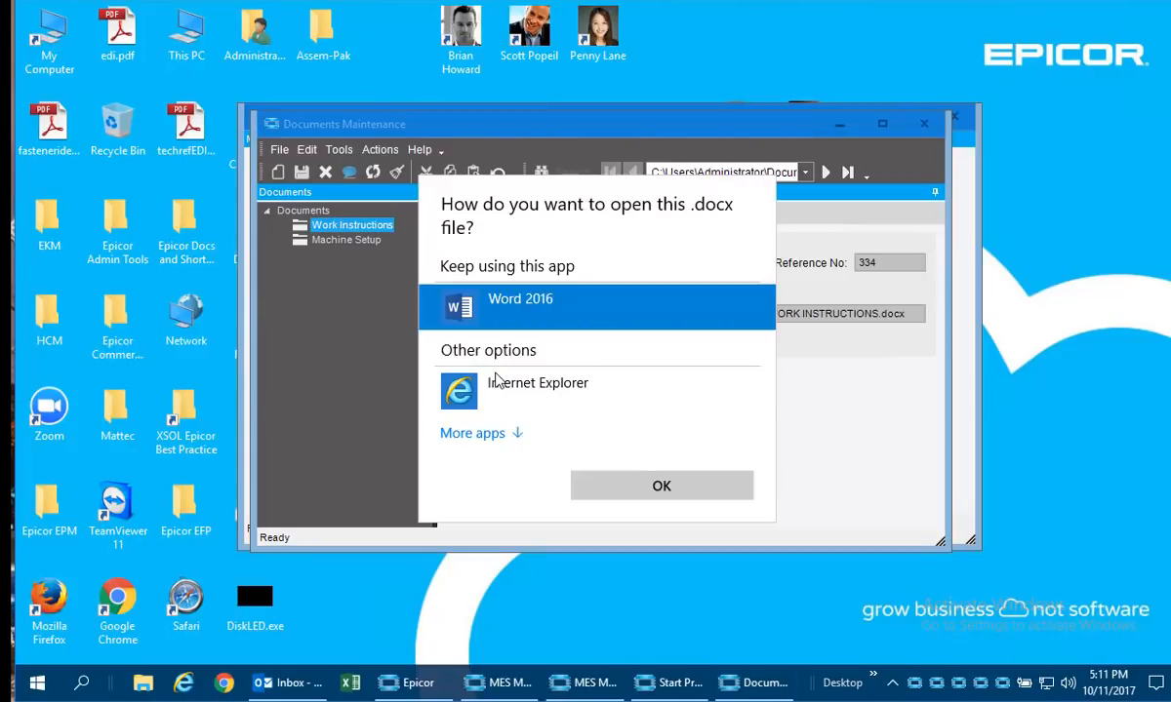
pyautogui.click(673, 497)
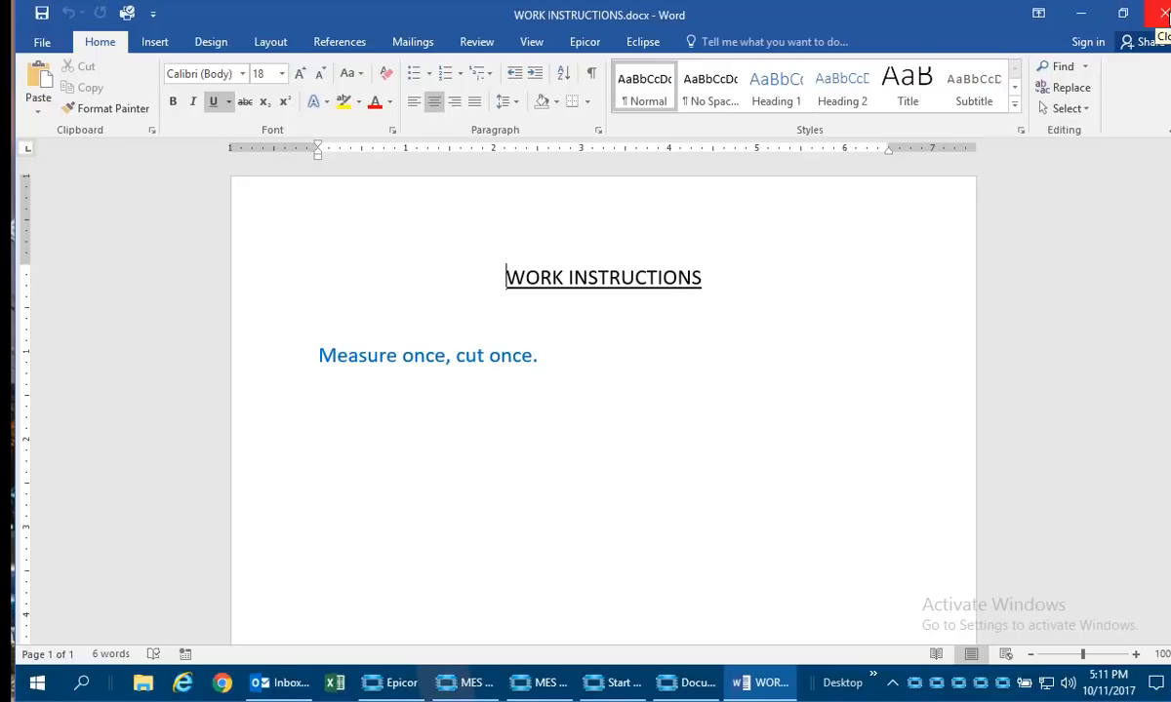
pyautogui.click(1163, 12)
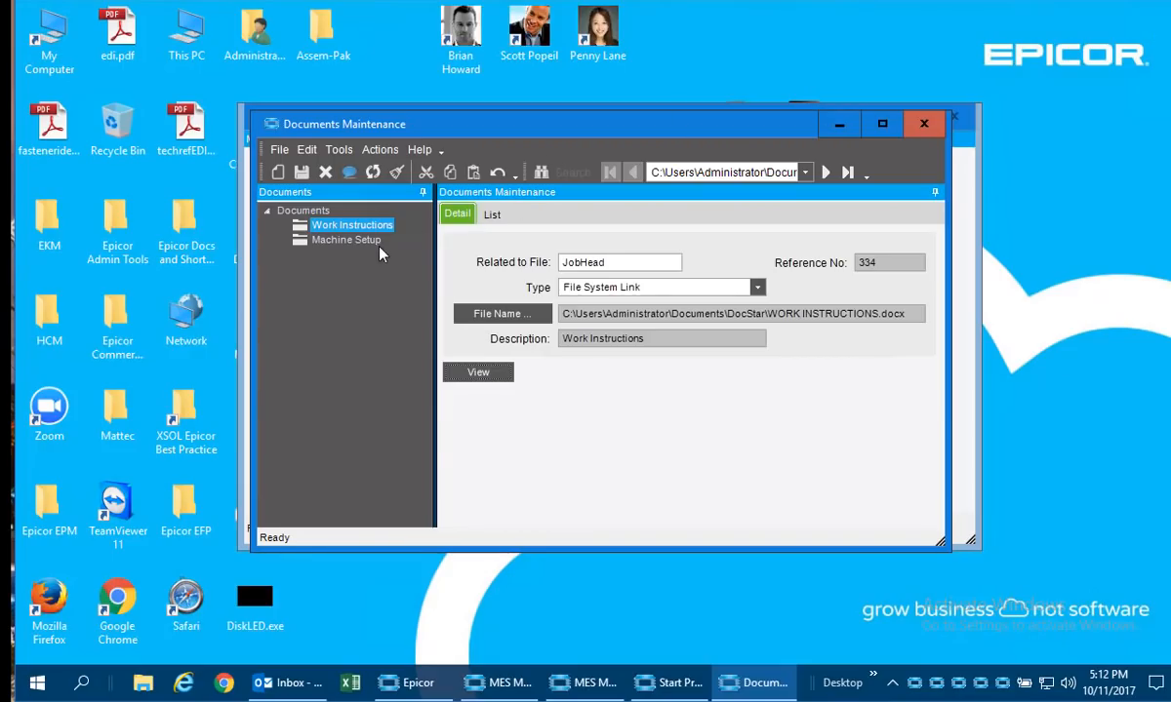
# Play the Machine Setup video in Windows Media Player at full window size and close the player.
pyautogui.click(380, 246)
pyautogui.click(478, 372)
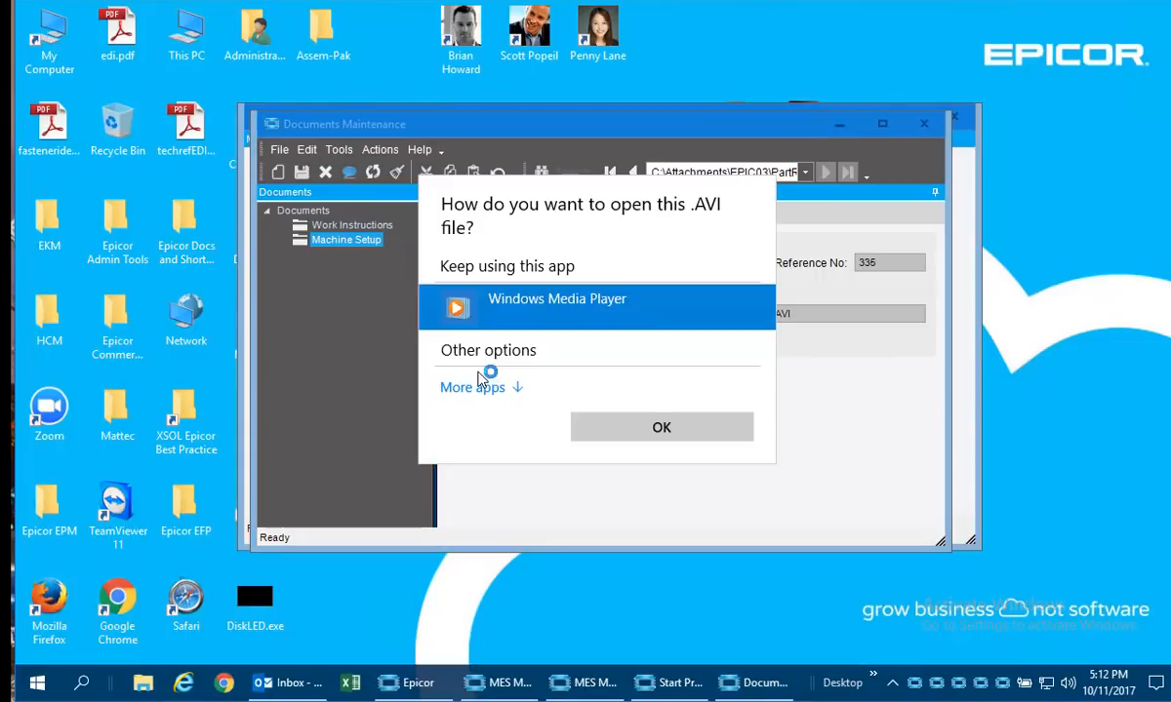
pyautogui.click(636, 429)
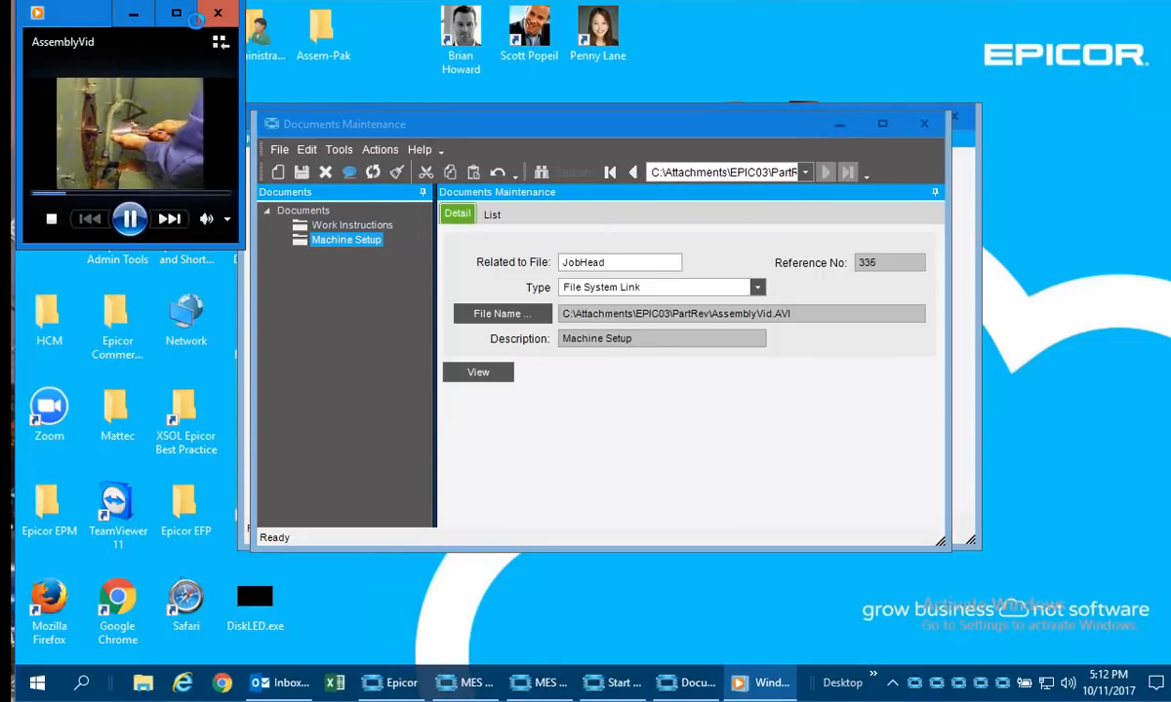
pyautogui.click(180, 14)
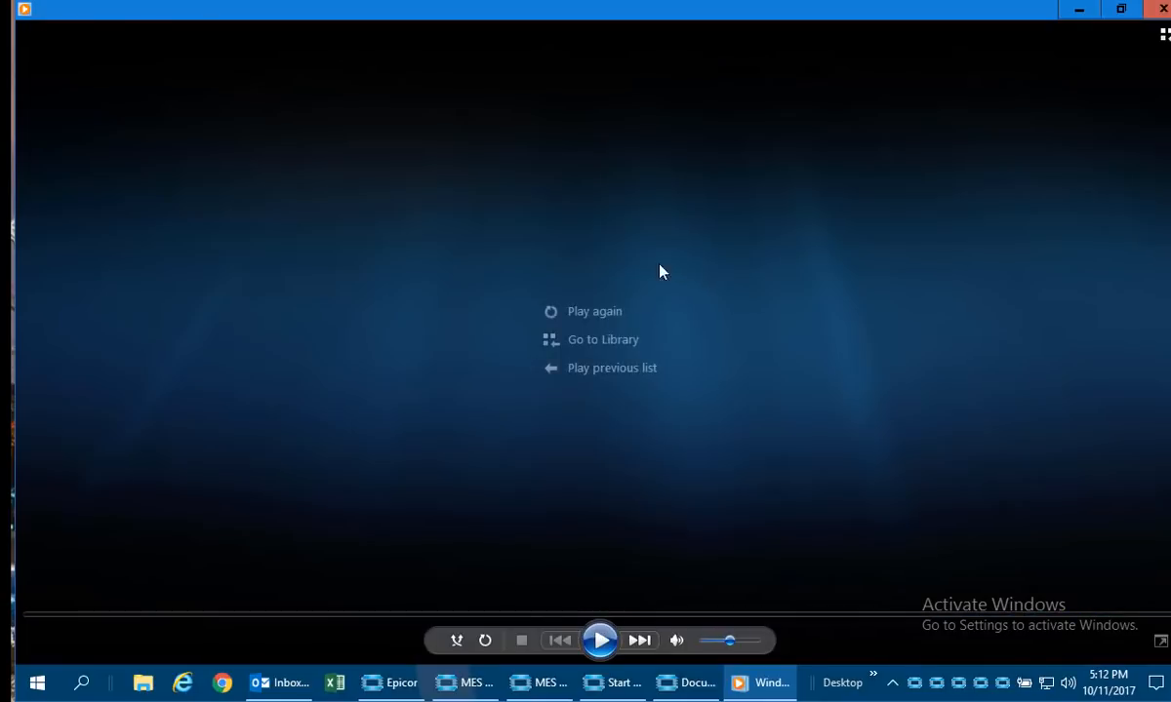
pyautogui.click(1162, 9)
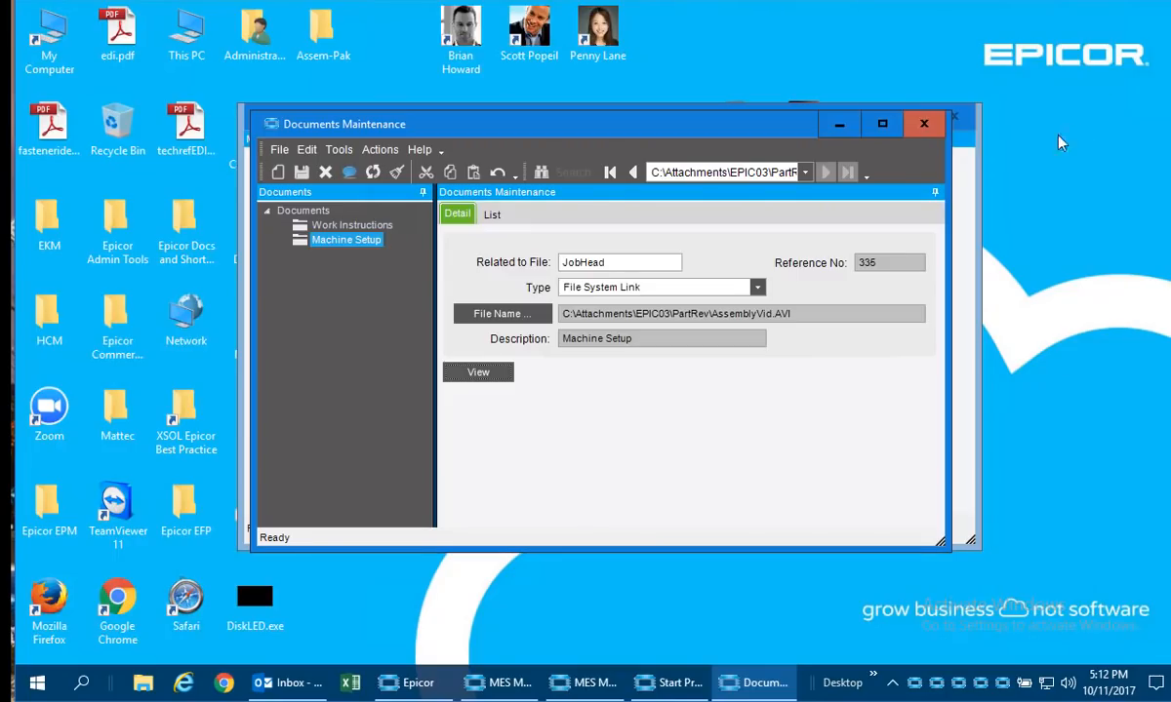
# Close the job documents and confirm the start of the production activity on job 2124.
pyautogui.click(922, 123)
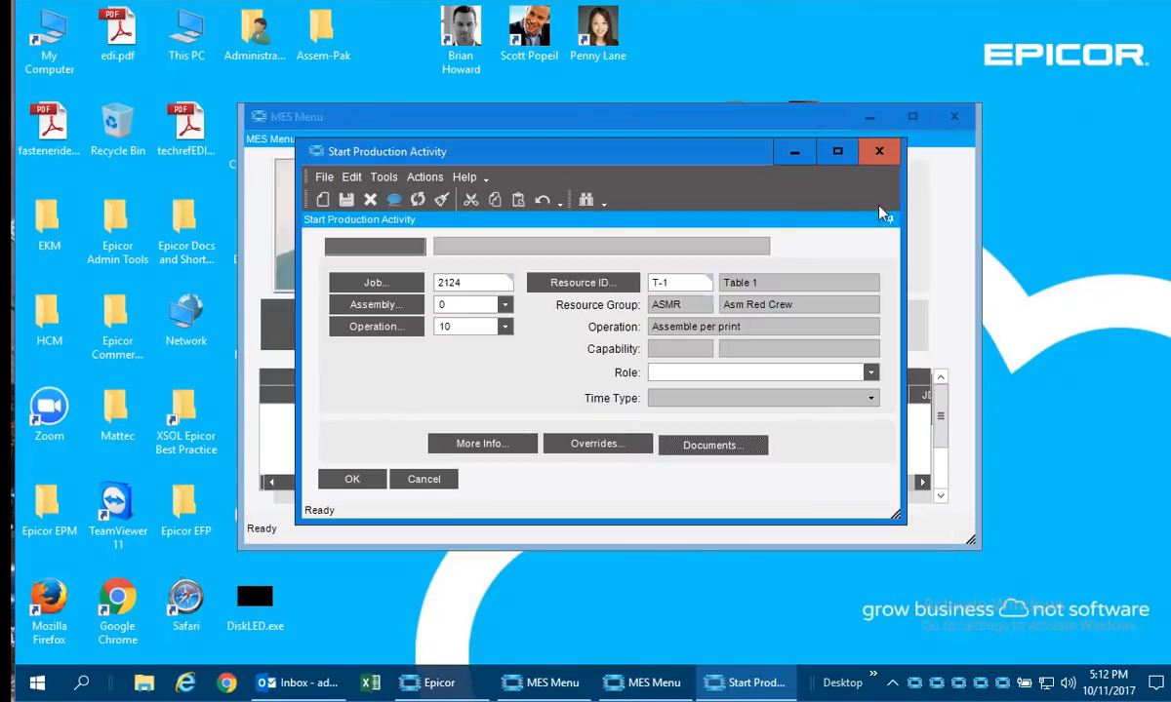
pyautogui.click(352, 482)
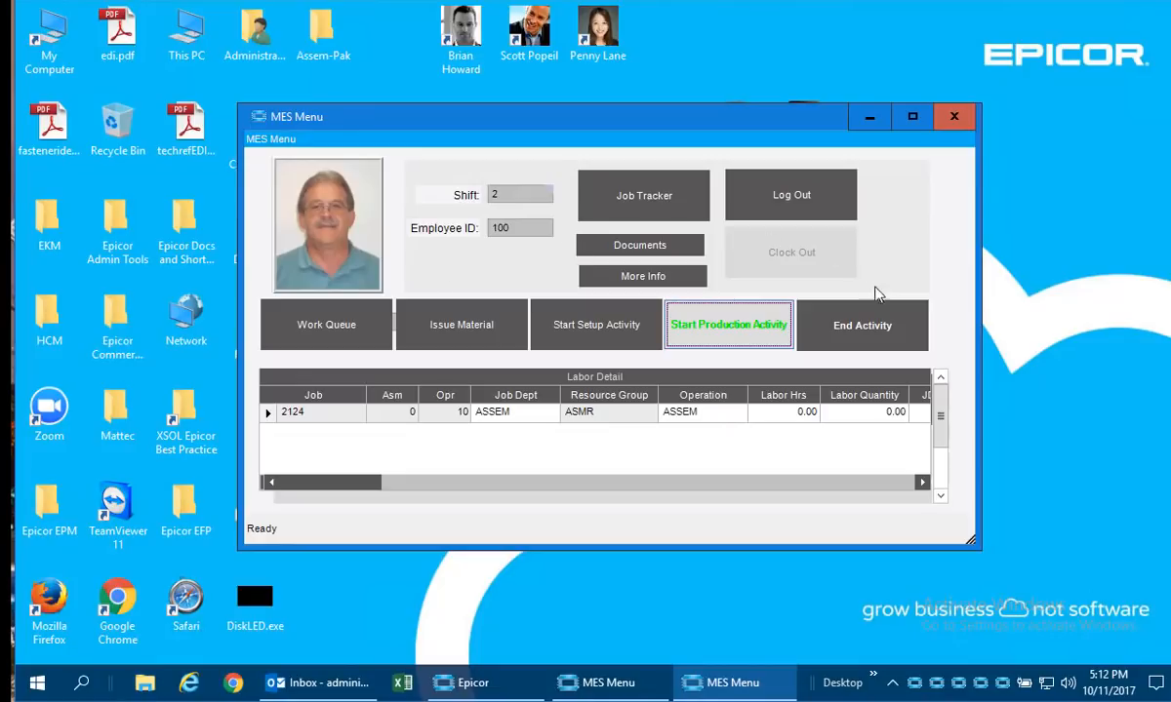
# Open the end of the labor activity for job 2124 and report a current quantity of 1.
pyautogui.click(863, 332)
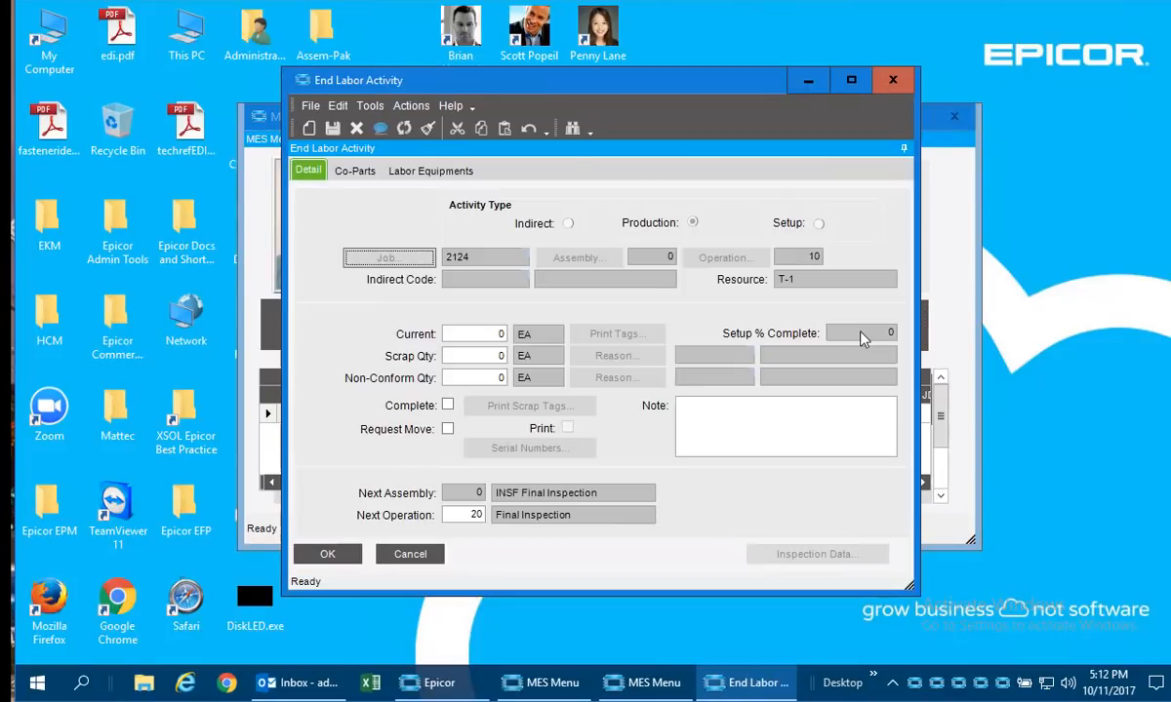
pyautogui.click(462, 333)
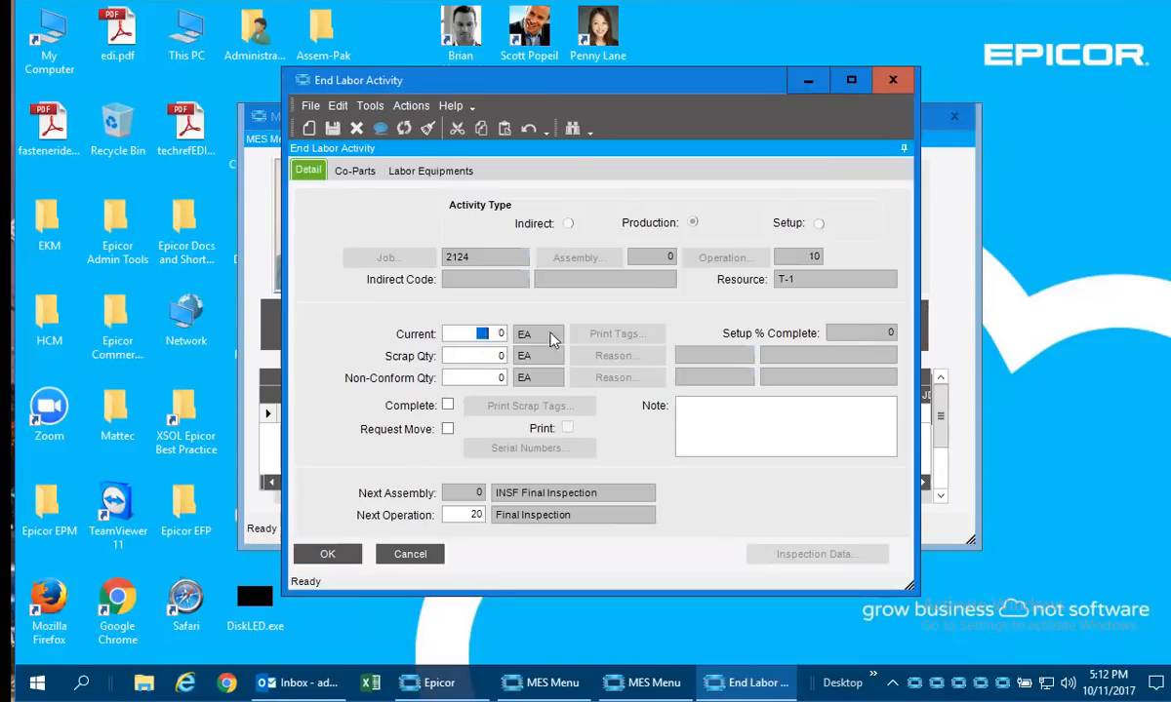
pyautogui.write('1')
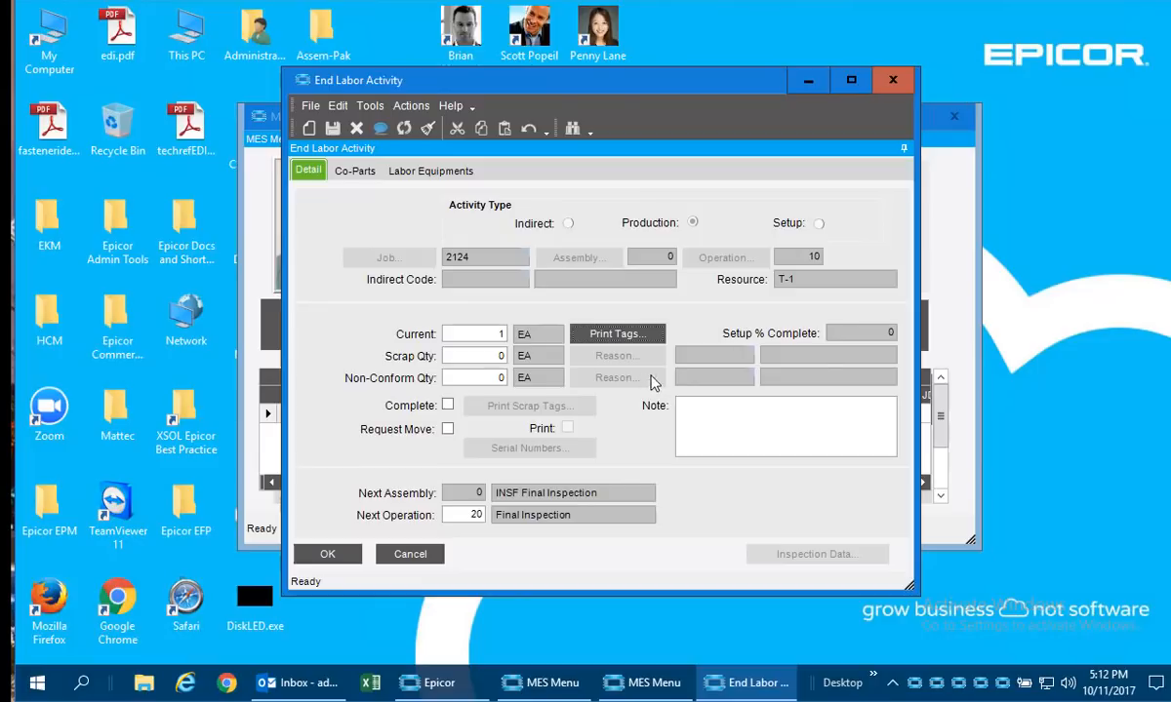
# Report a non-conforming quantity of 1 and assign it the reason code BUBB (Bubbles).
pyautogui.click(476, 377)
pyautogui.write('1')
pyautogui.click(630, 379)
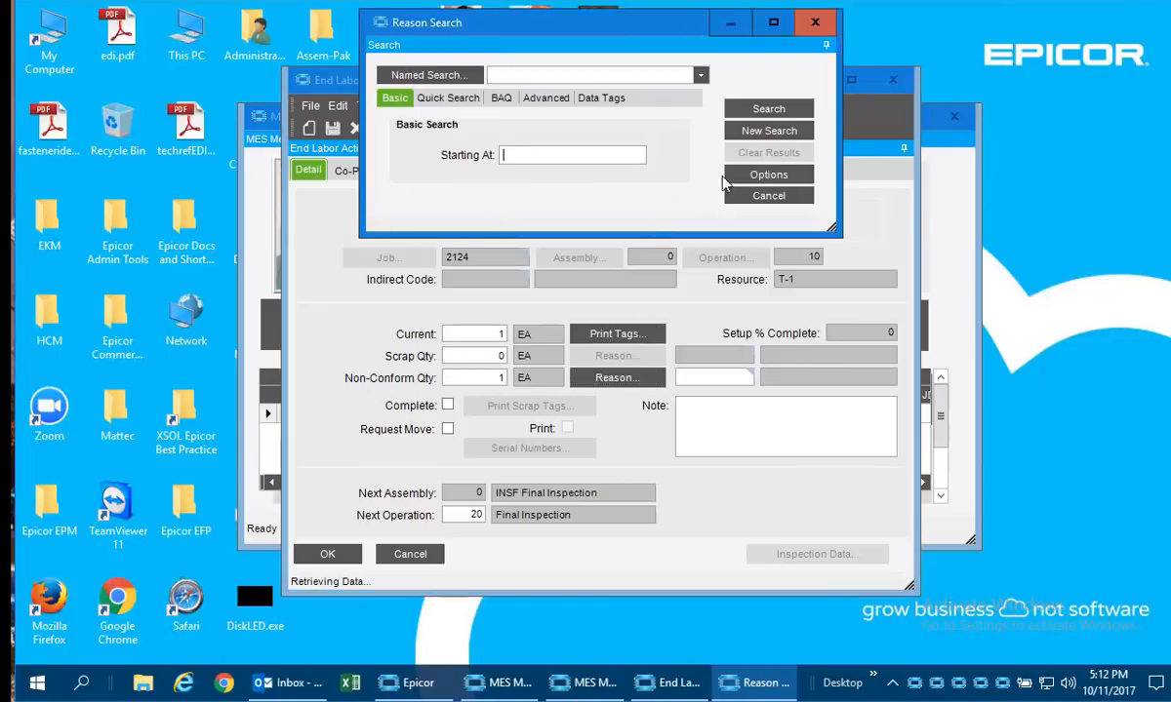
pyautogui.click(768, 108)
pyautogui.doubleClick(586, 281)
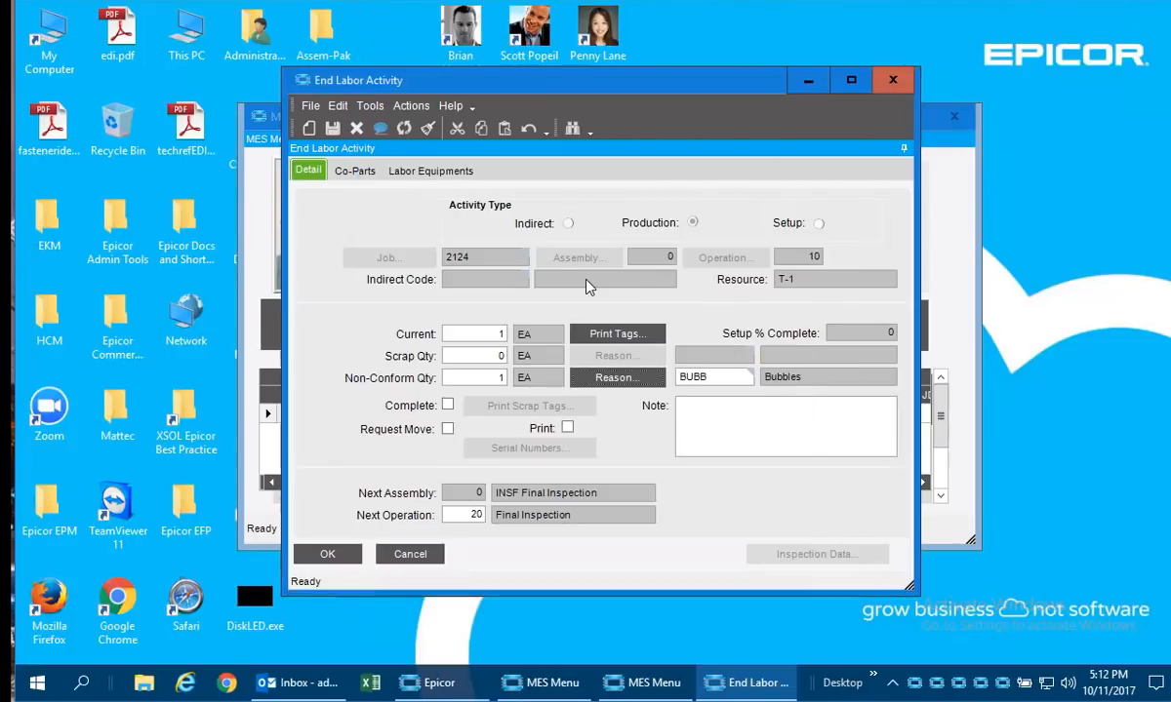
# Generate a PDF print preview of the material tag for the reported quantity, using the Standard - SSRS style.
pyautogui.click(615, 335)
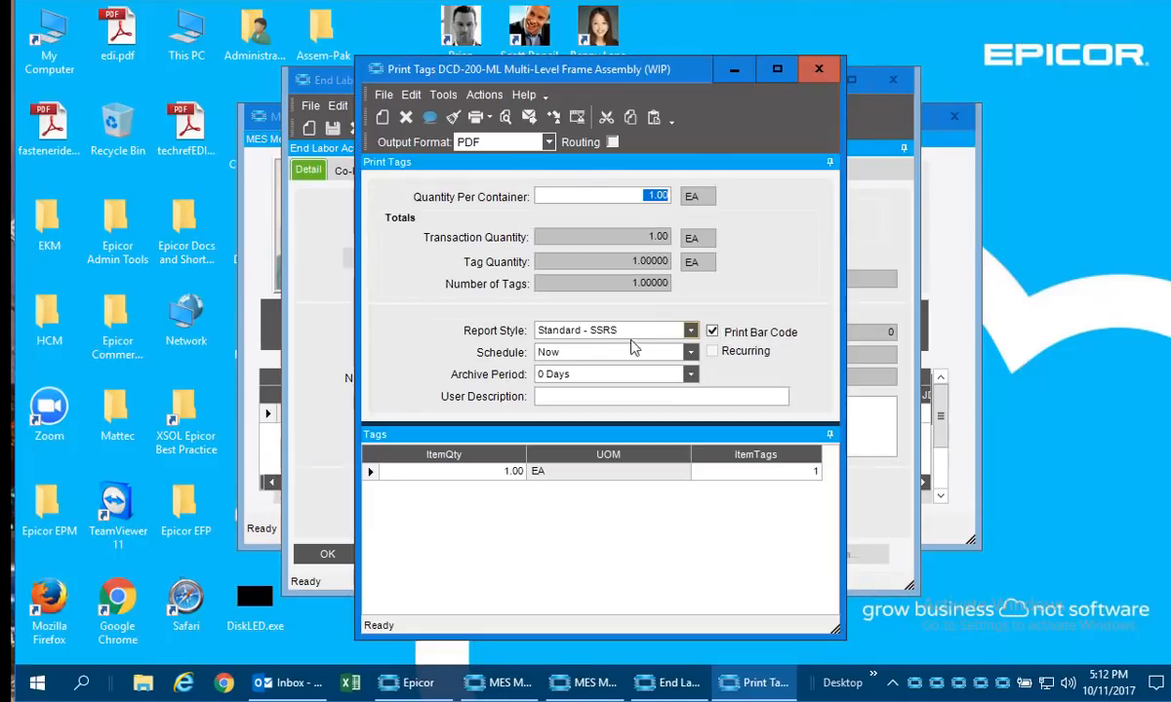
pyautogui.click(505, 117)
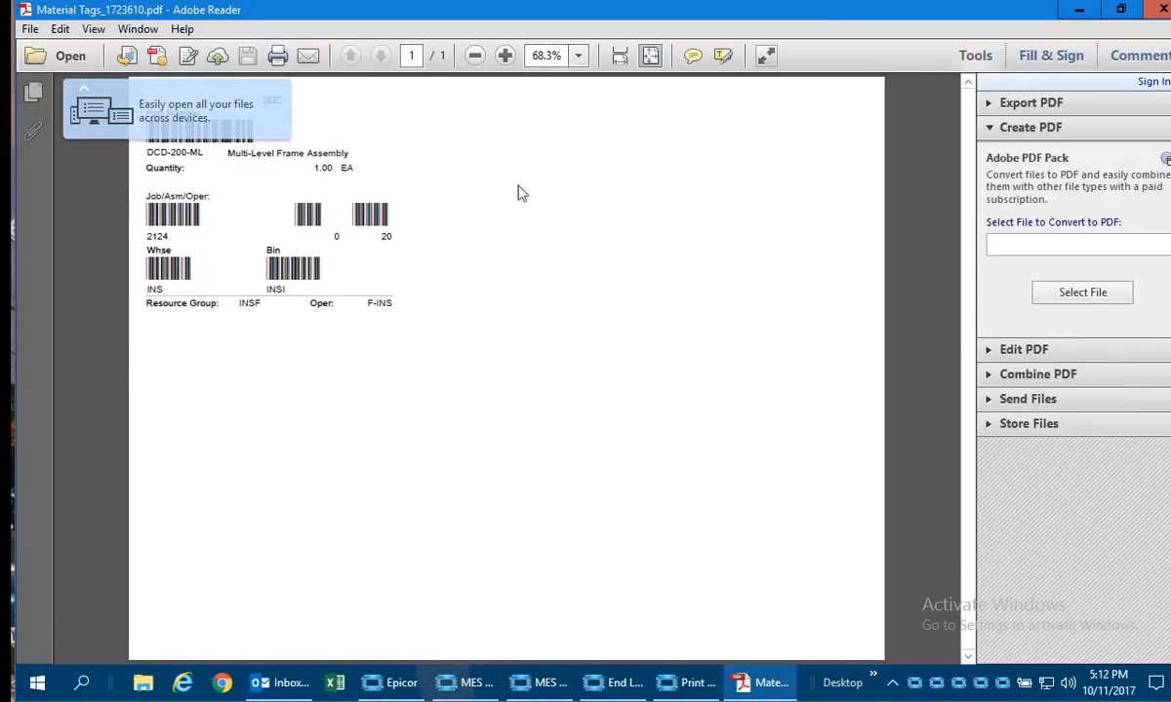
# Close the material tag preview and confirm the end of the labor activity for job 2124.
pyautogui.click(1159, 11)
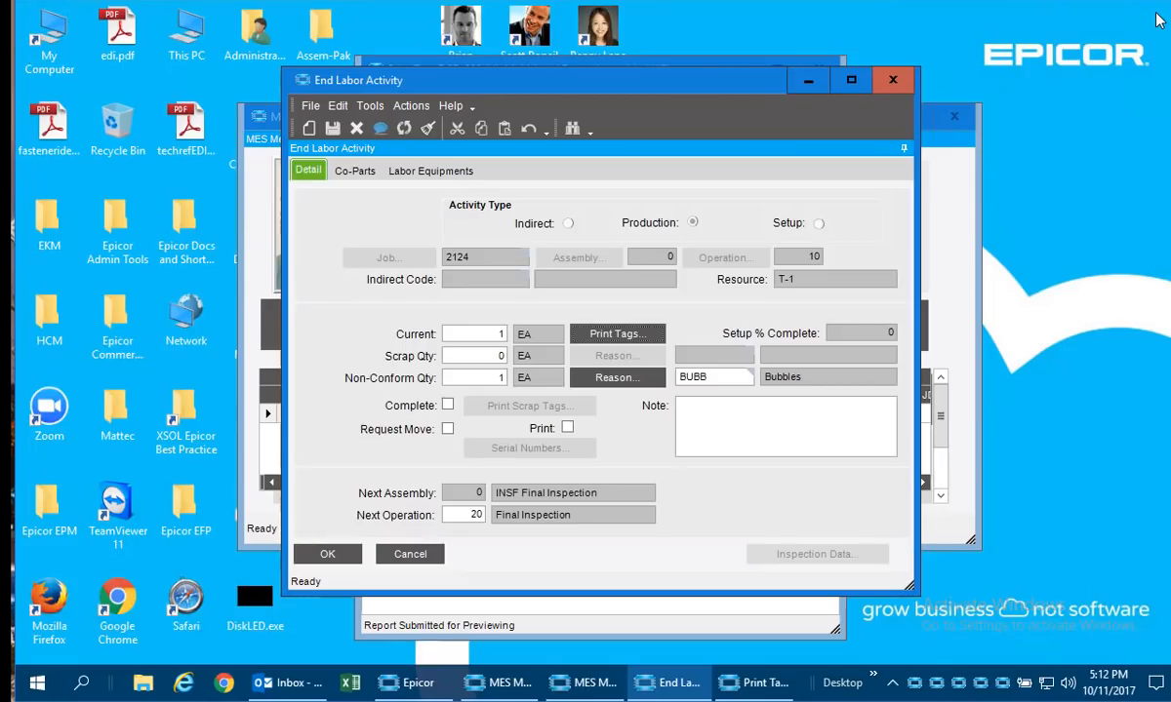
pyautogui.click(758, 402)
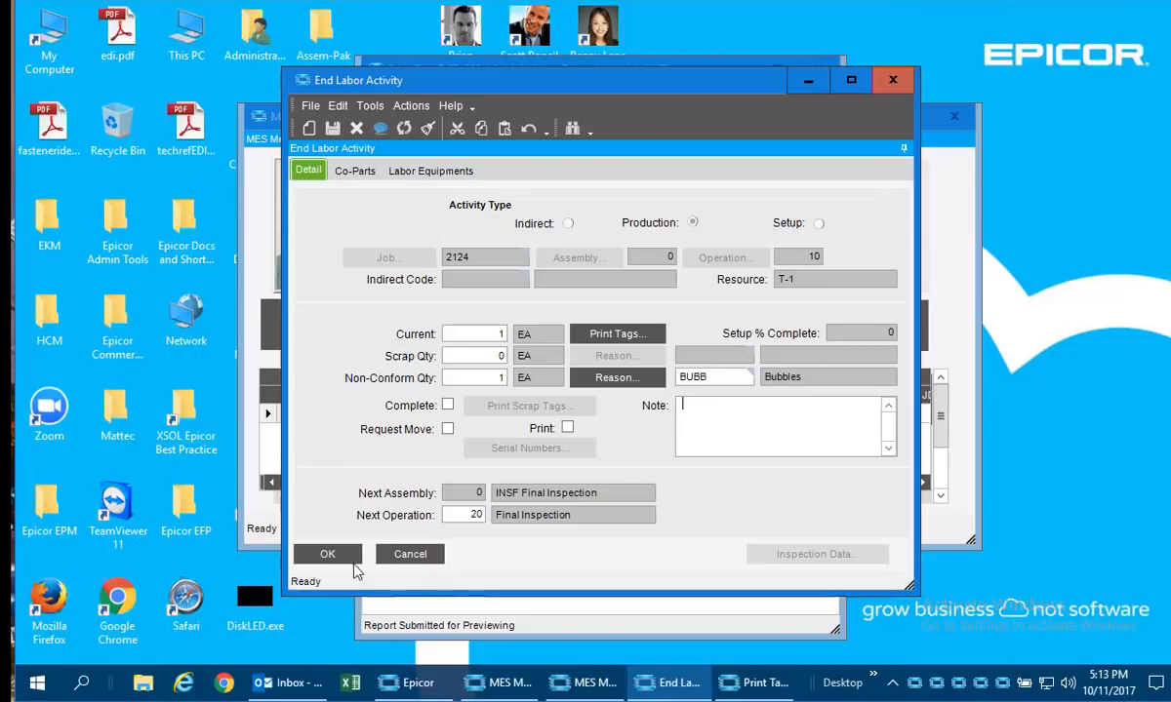
pyautogui.click(325, 553)
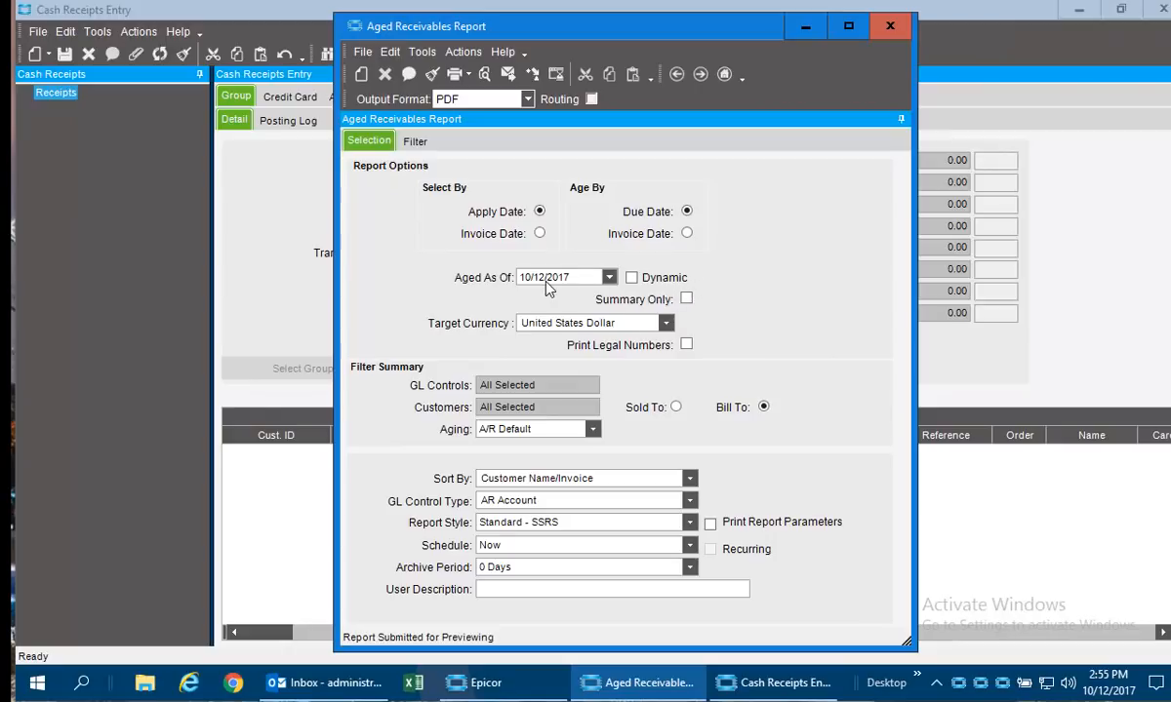
# Check the filter options of the Aged Receivables Report and page through its PDF preview.
pyautogui.click(415, 143)
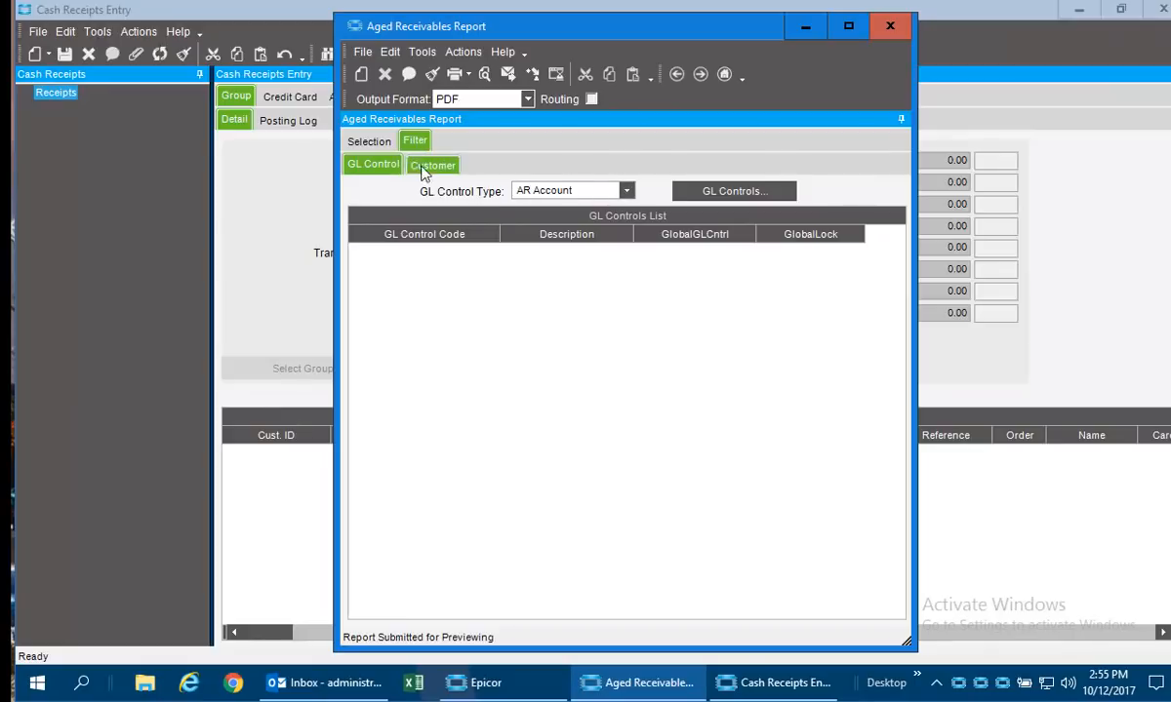
pyautogui.click(375, 143)
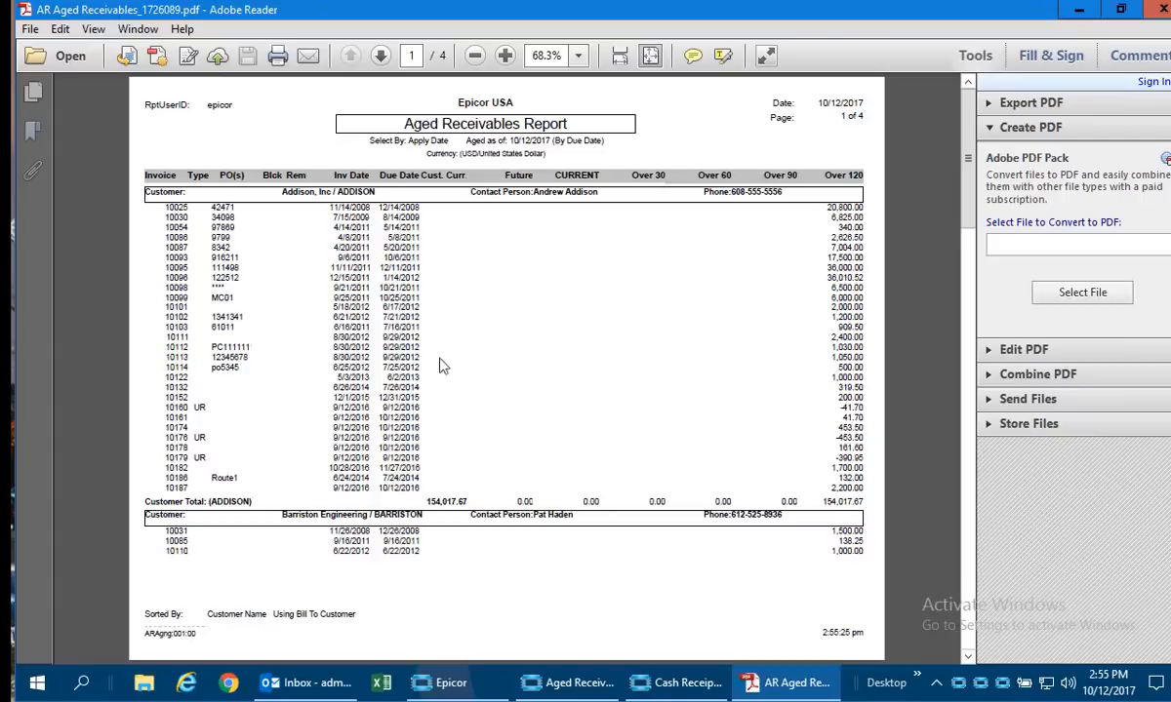
pyautogui.click(381, 56)
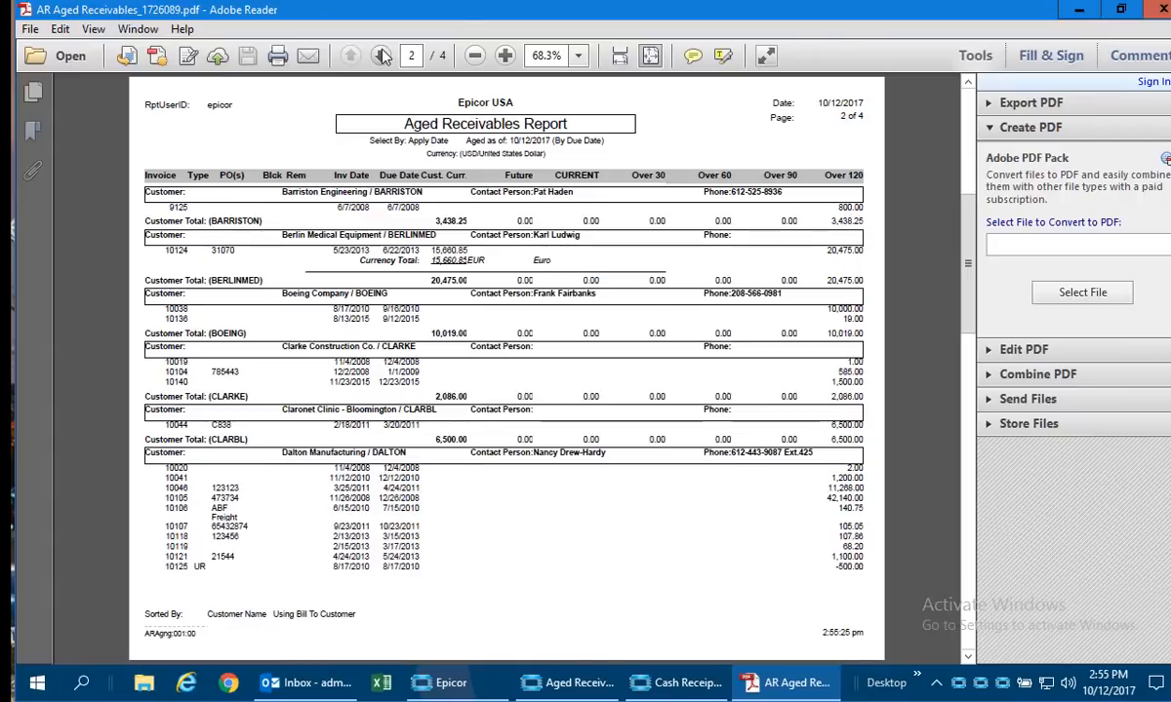
pyautogui.click(381, 56)
pyautogui.click(380, 55)
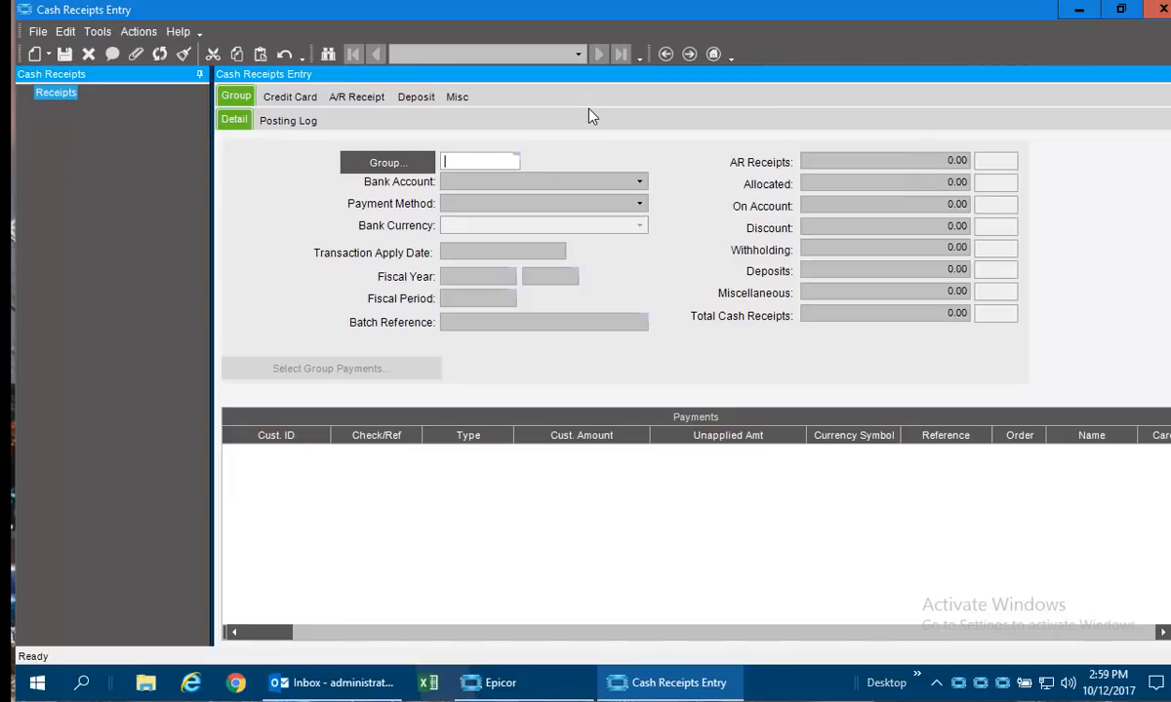
# Add a new cash receipts group 4000 with the Main Checking Account as bank account and Check as payment method.
pyautogui.write('4')
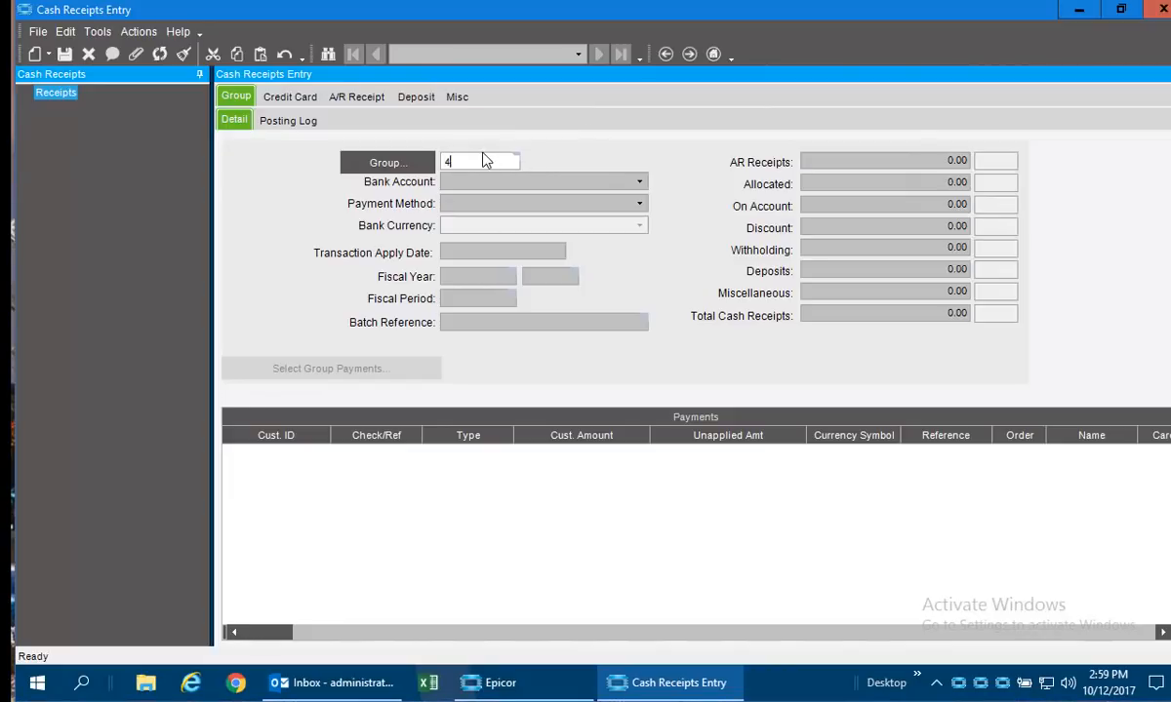
pyautogui.write('000')
pyautogui.press('Tab')
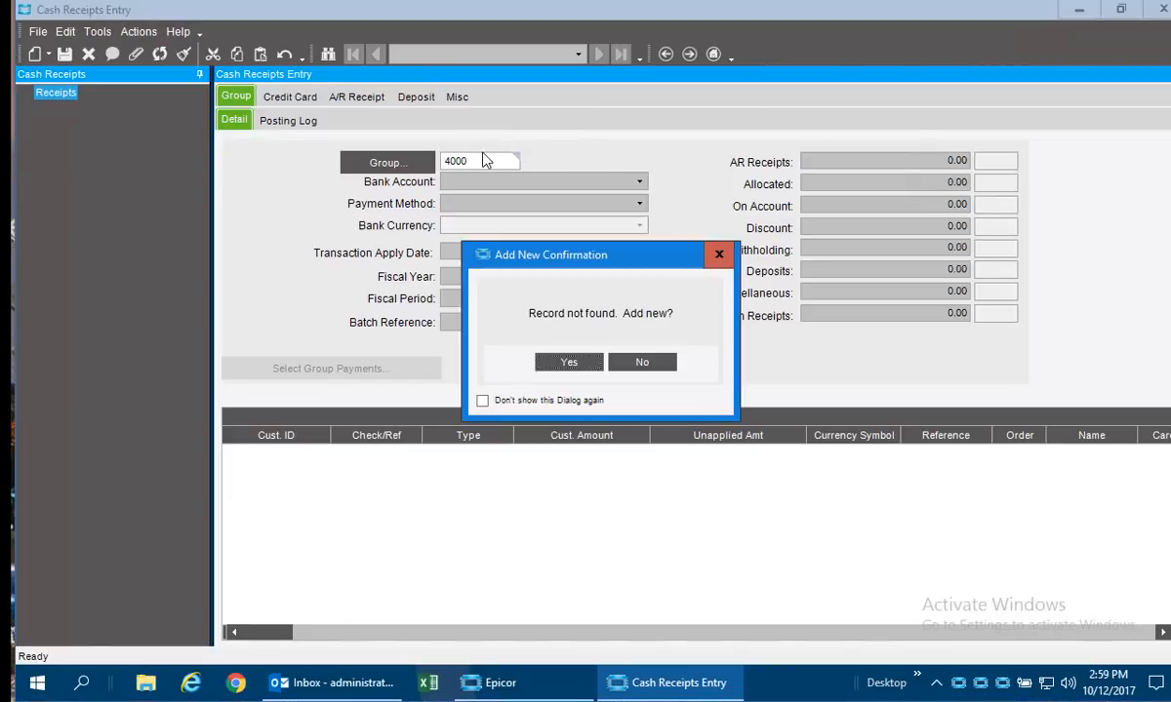
pyautogui.click(574, 370)
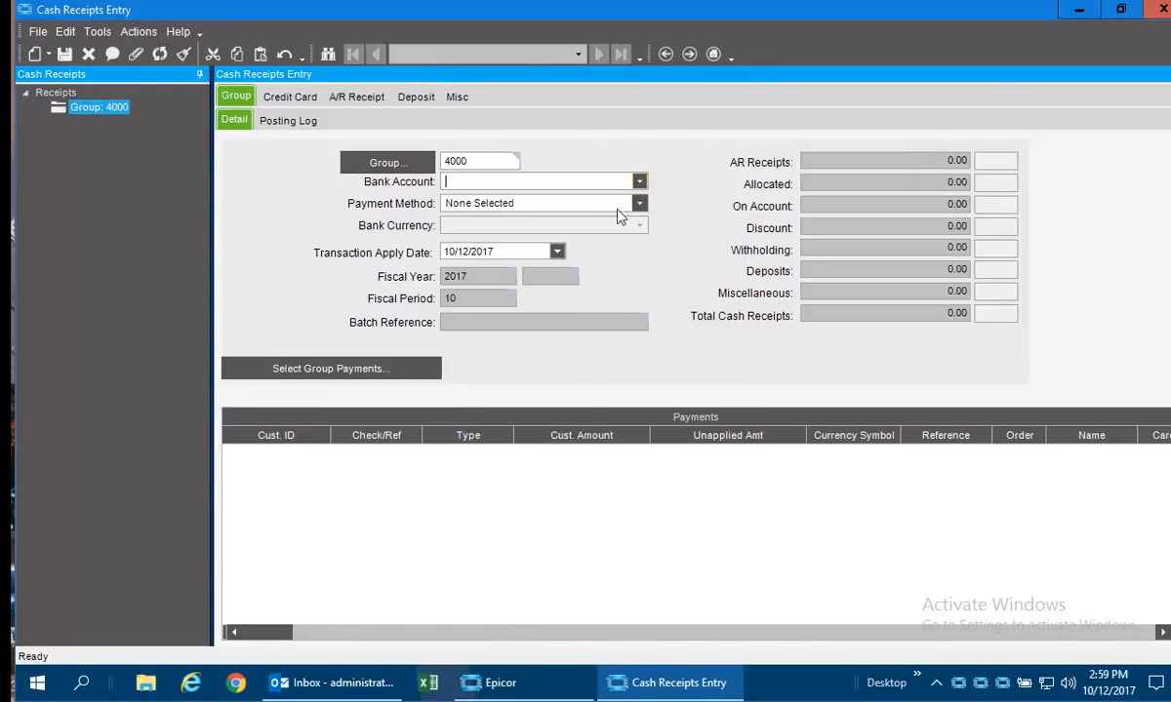
pyautogui.click(639, 181)
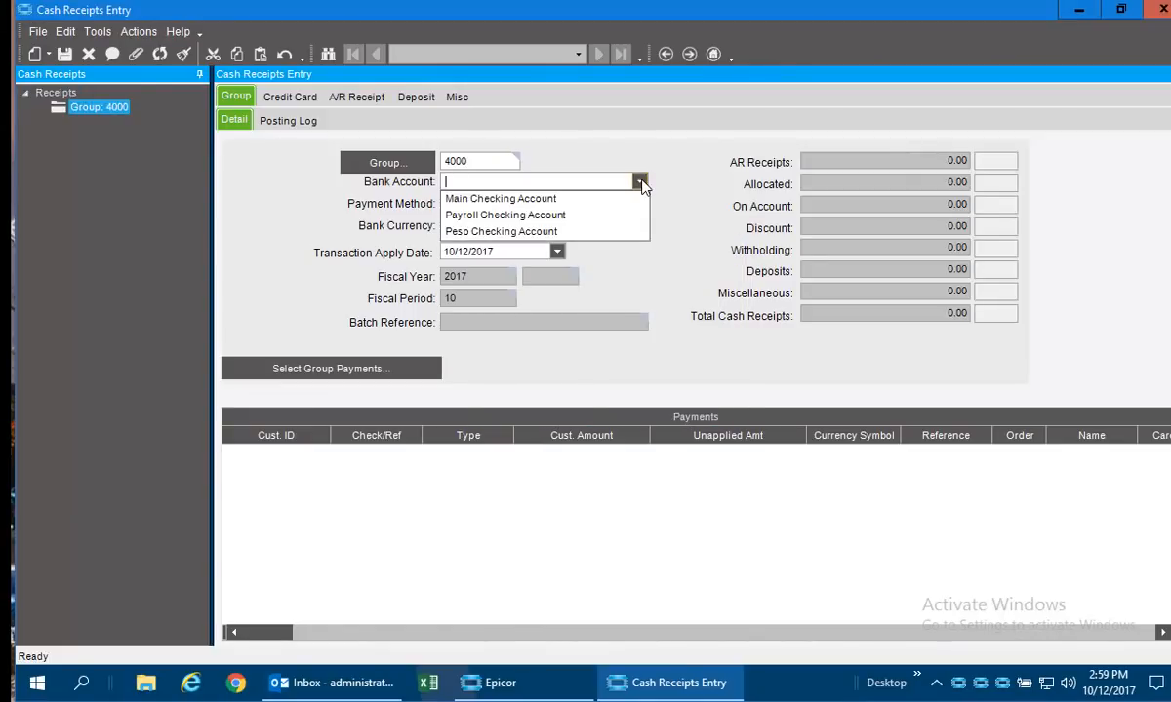
pyautogui.click(535, 199)
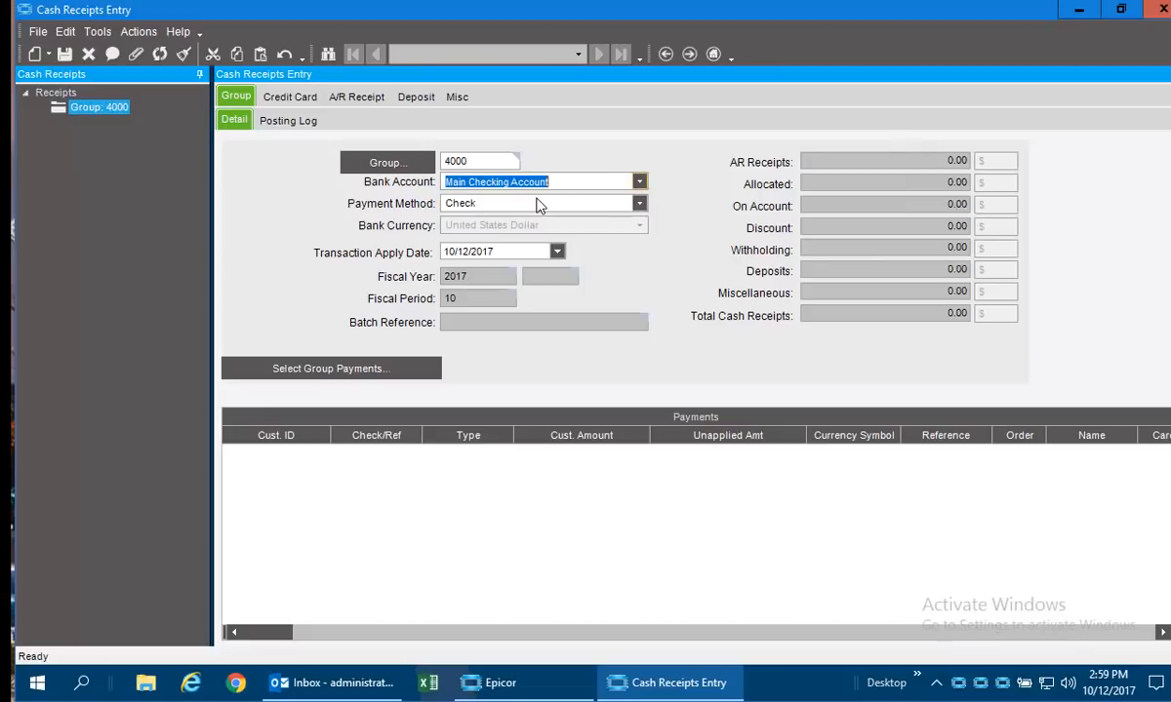
pyautogui.click(642, 204)
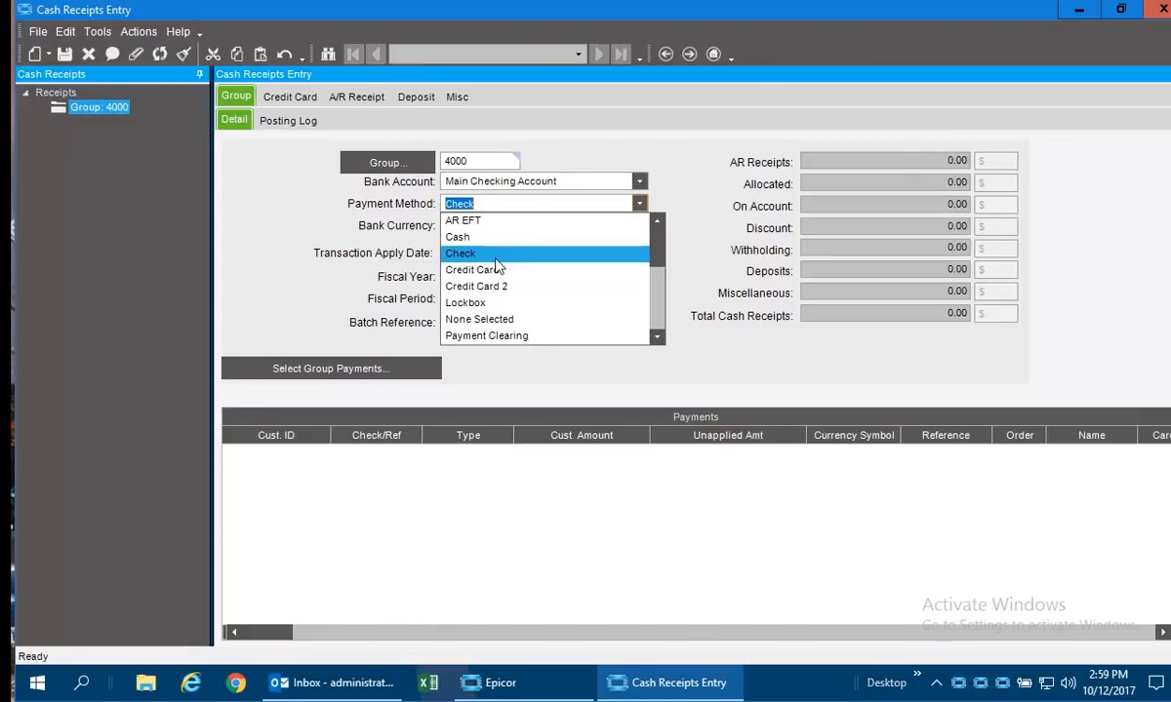
pyautogui.click(465, 252)
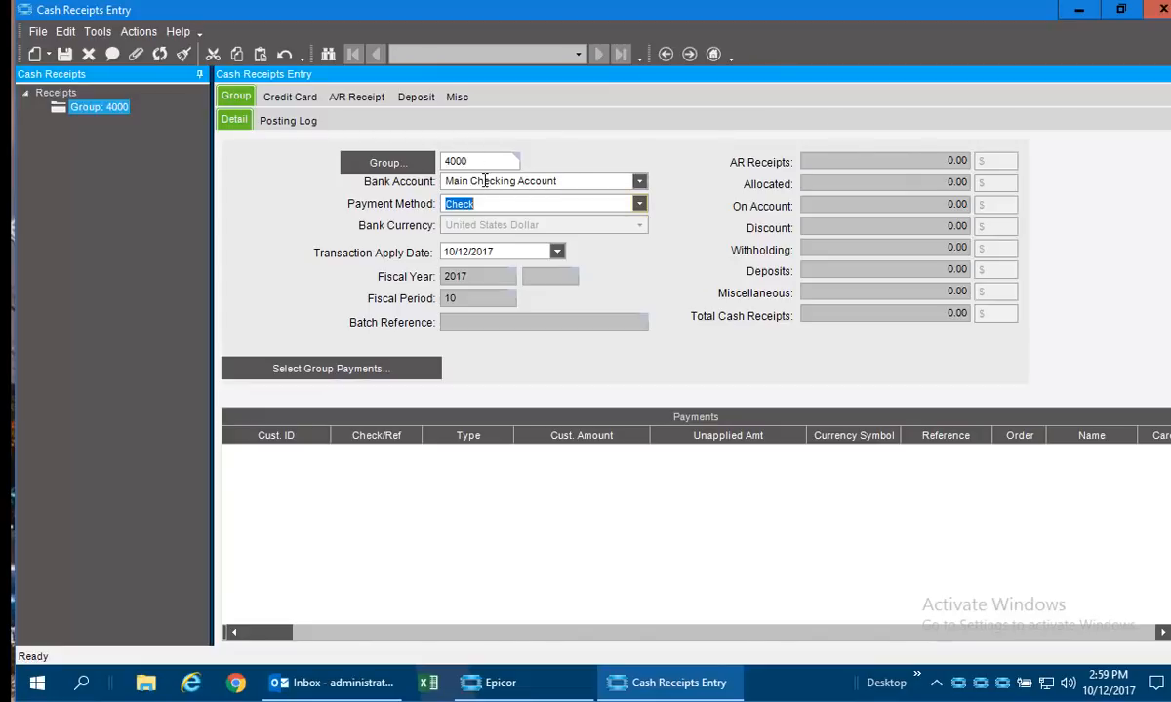
# Add a new invoice payment to group 4000 with check 1234, a receipt amount of 2,730.00 and customer ID addison.
pyautogui.click(47, 55)
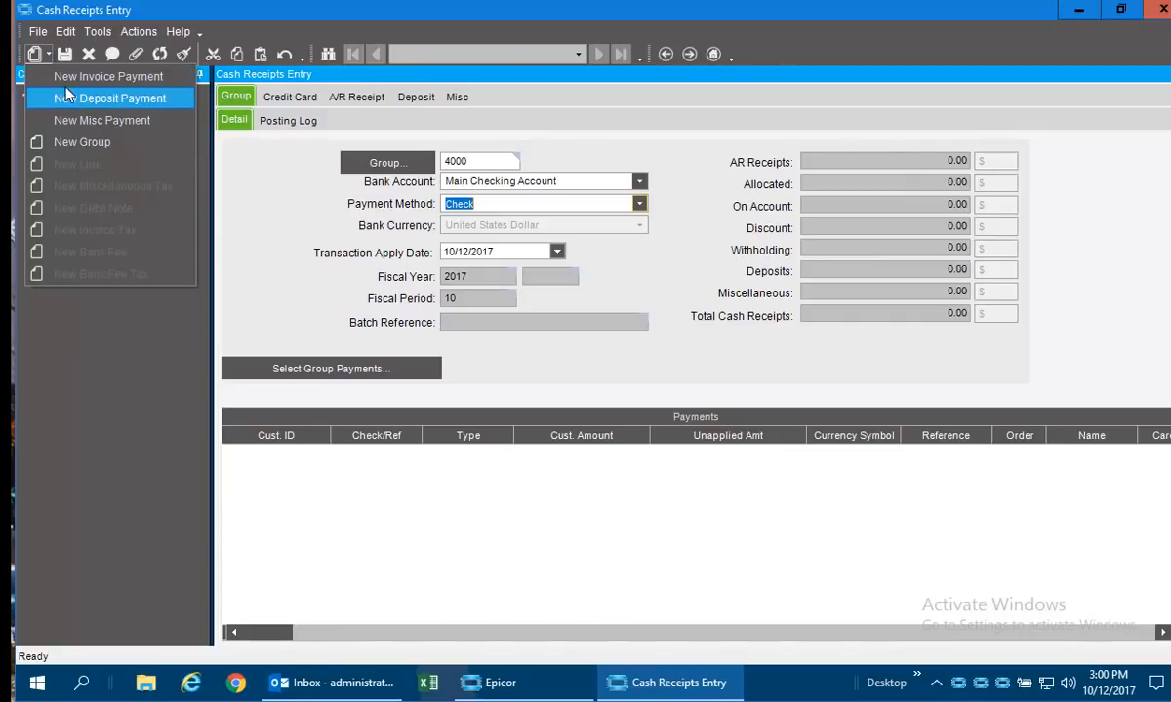
pyautogui.click(65, 76)
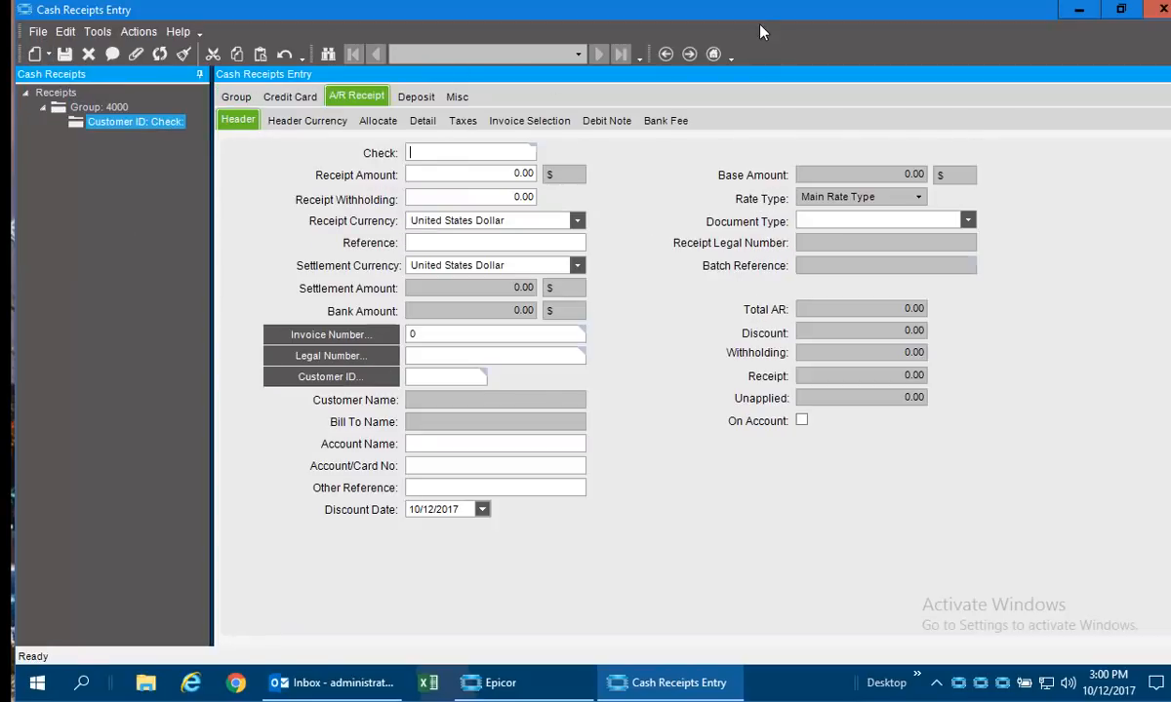
pyautogui.write('1234')
pyautogui.press('Tab')
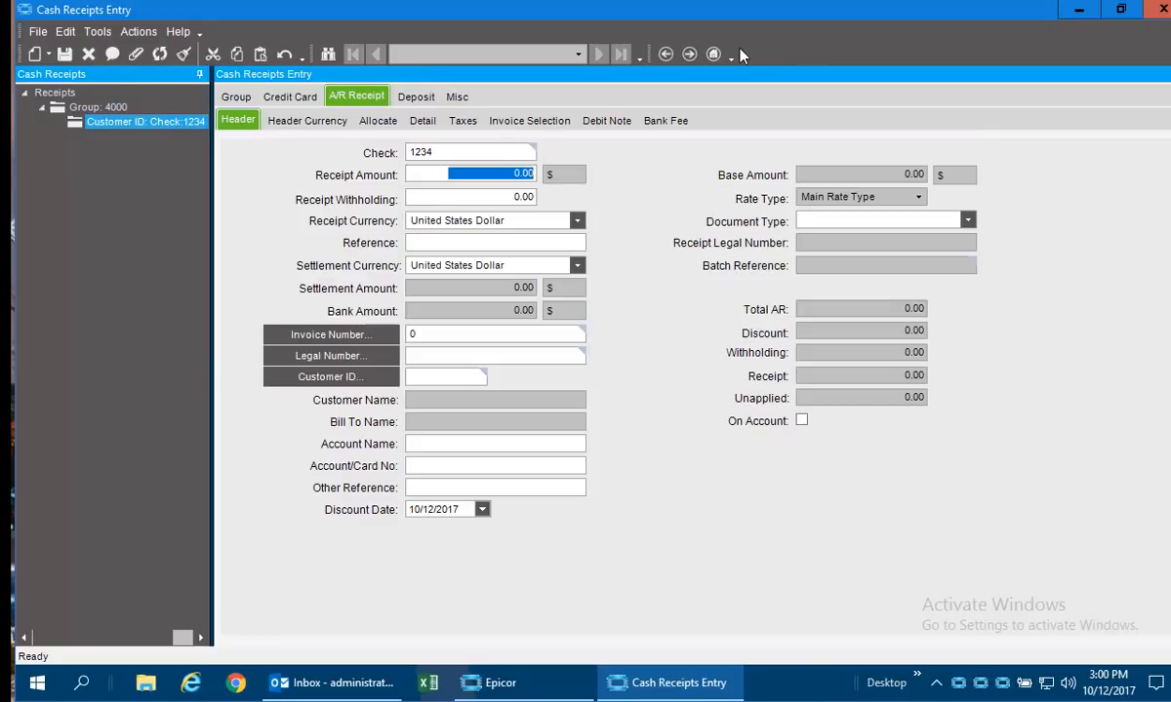
pyautogui.write('2730')
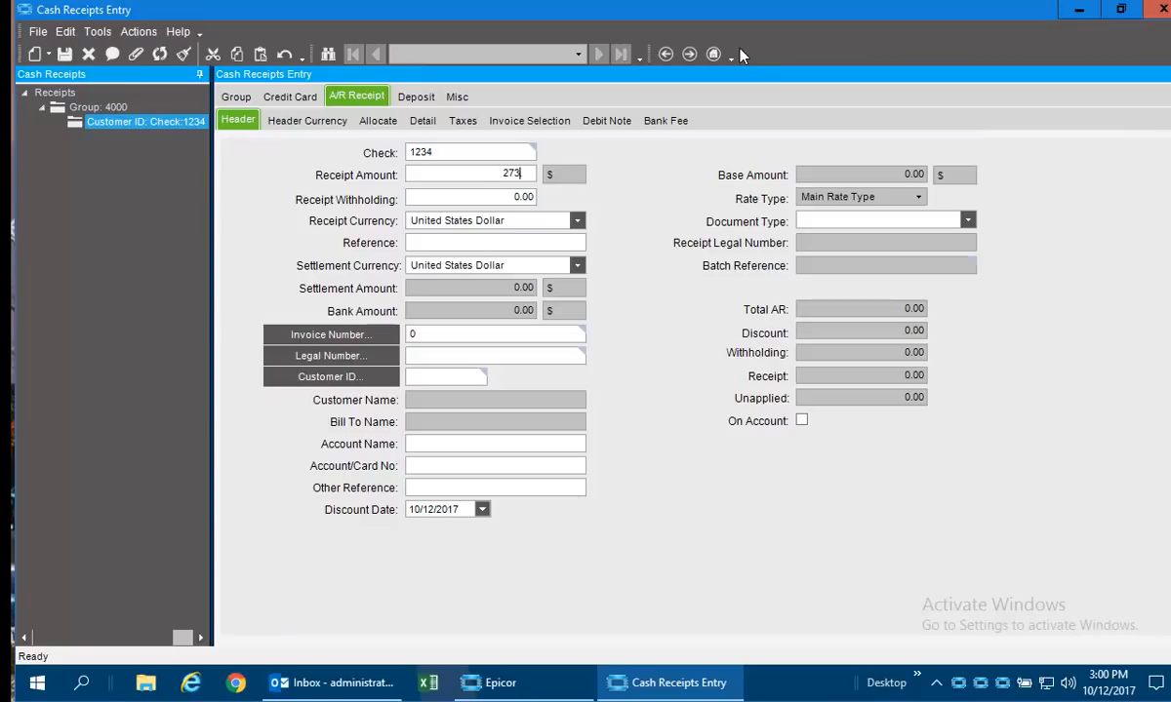
pyautogui.press('Tab')
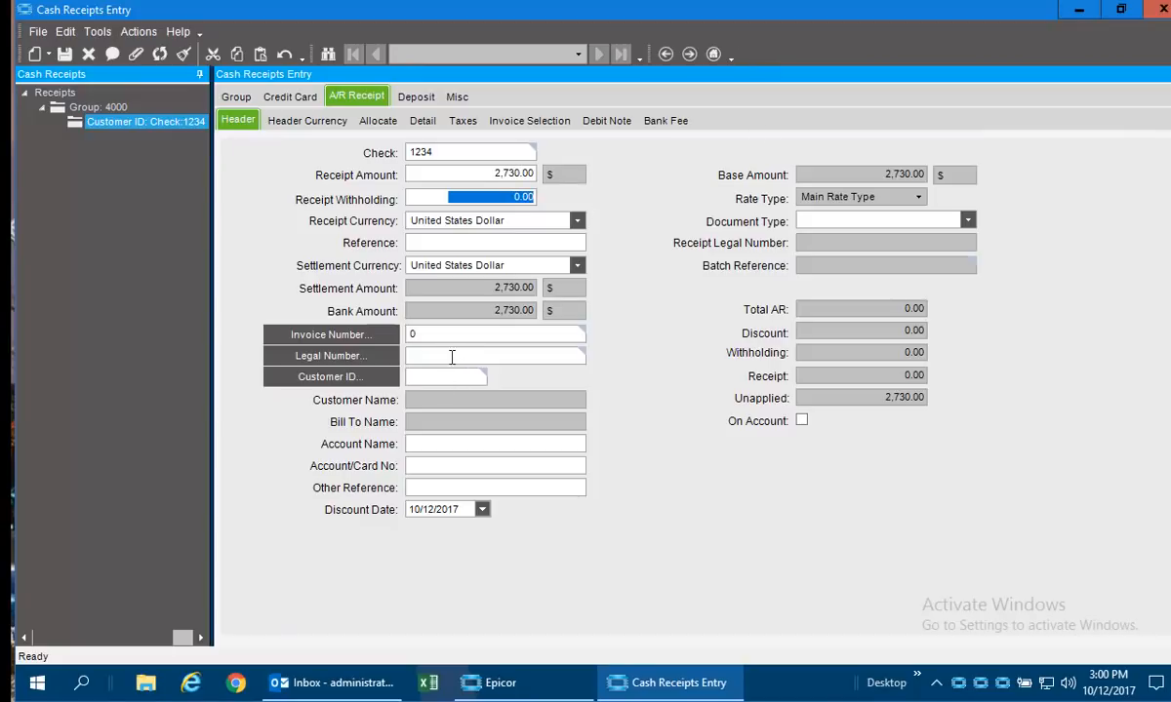
pyautogui.click(431, 380)
pyautogui.write('addison')
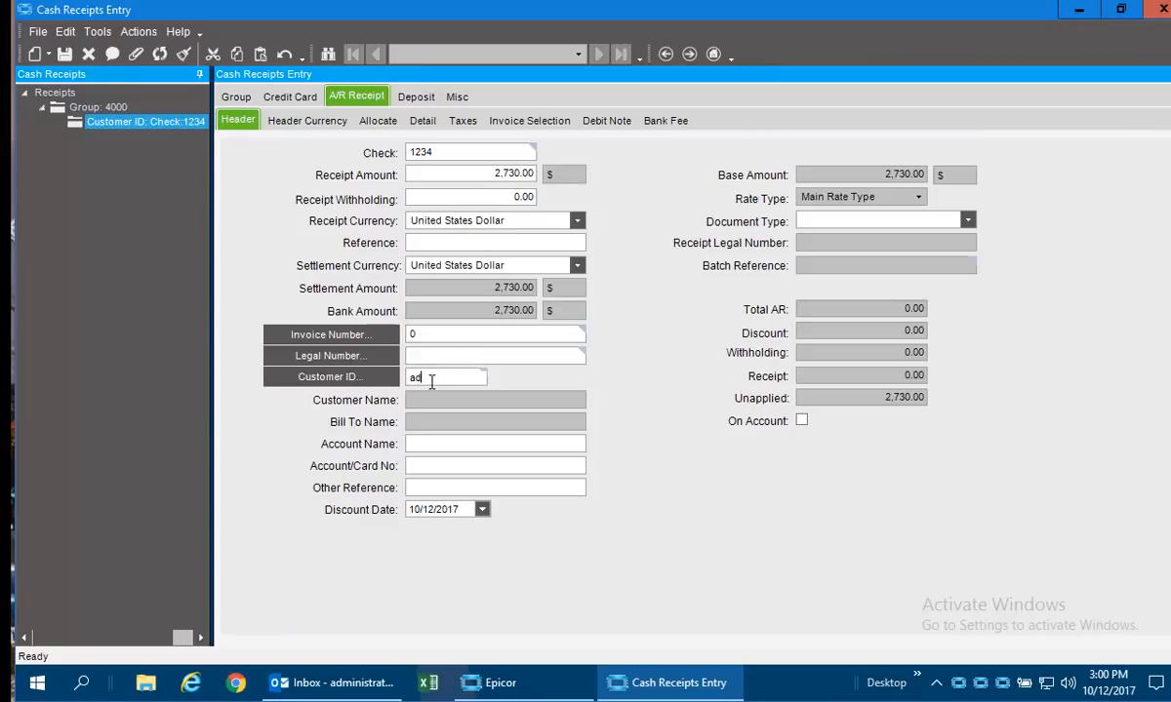
pyautogui.press('Tab')
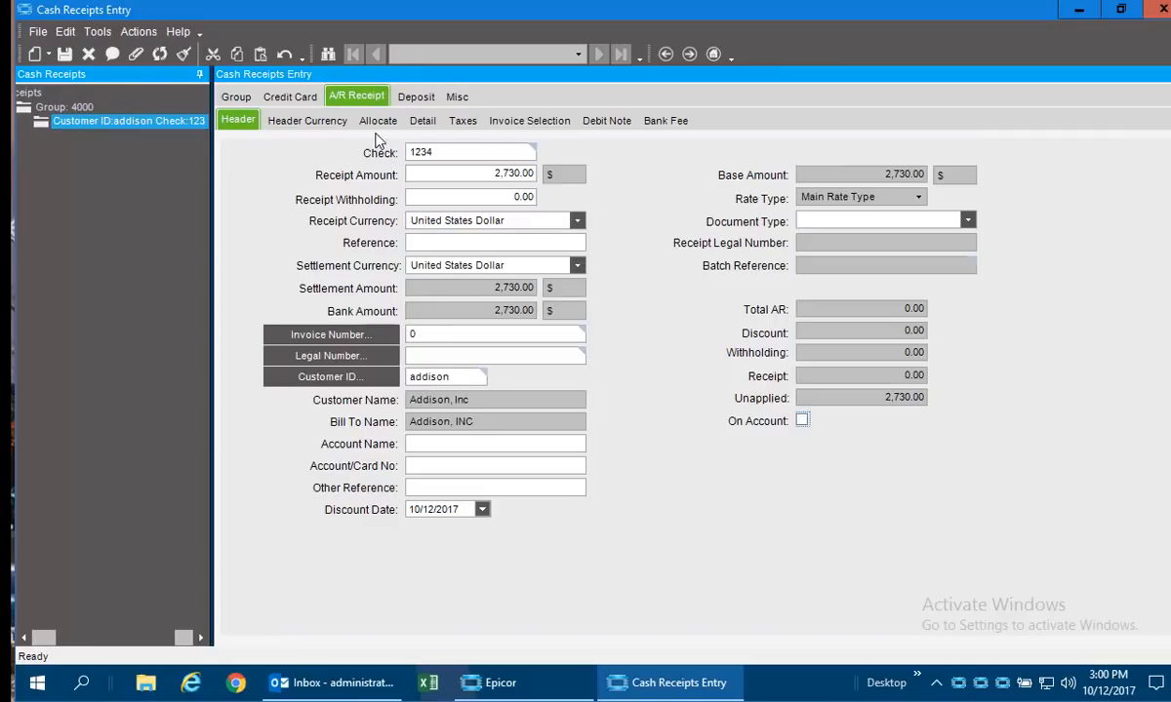
# Select invoices 10102, 10114 and 10112 for the payment and apply the receipt amount to them.
pyautogui.click(519, 124)
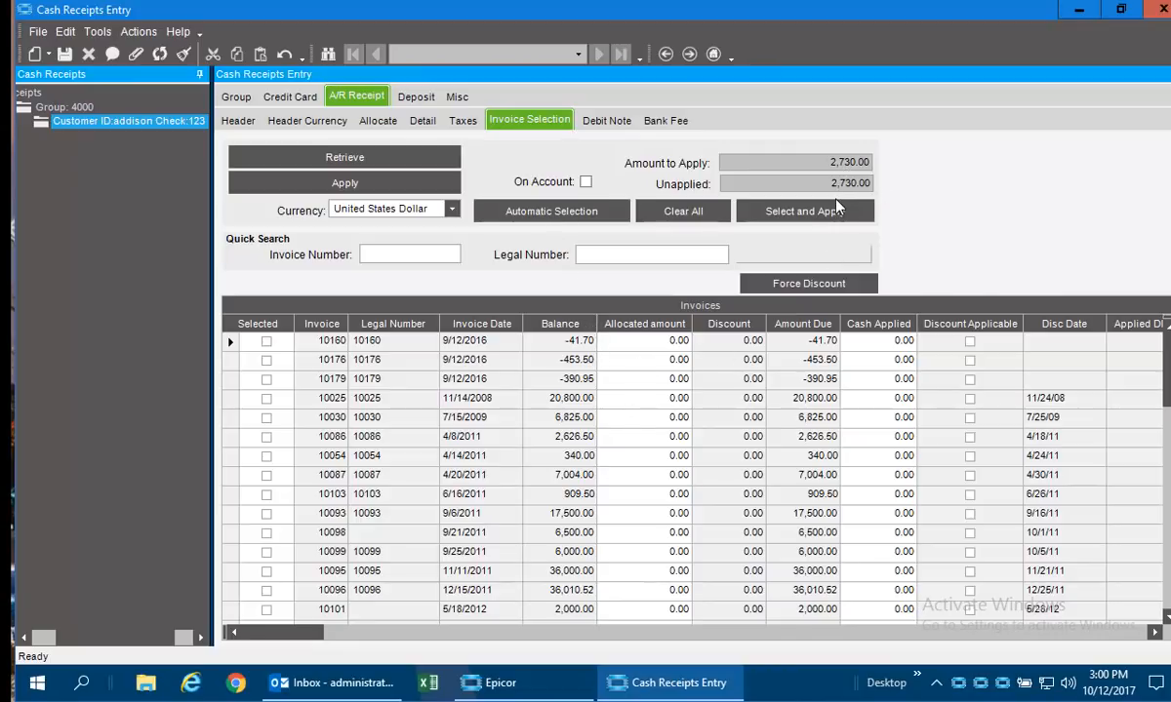
pyautogui.click(399, 256)
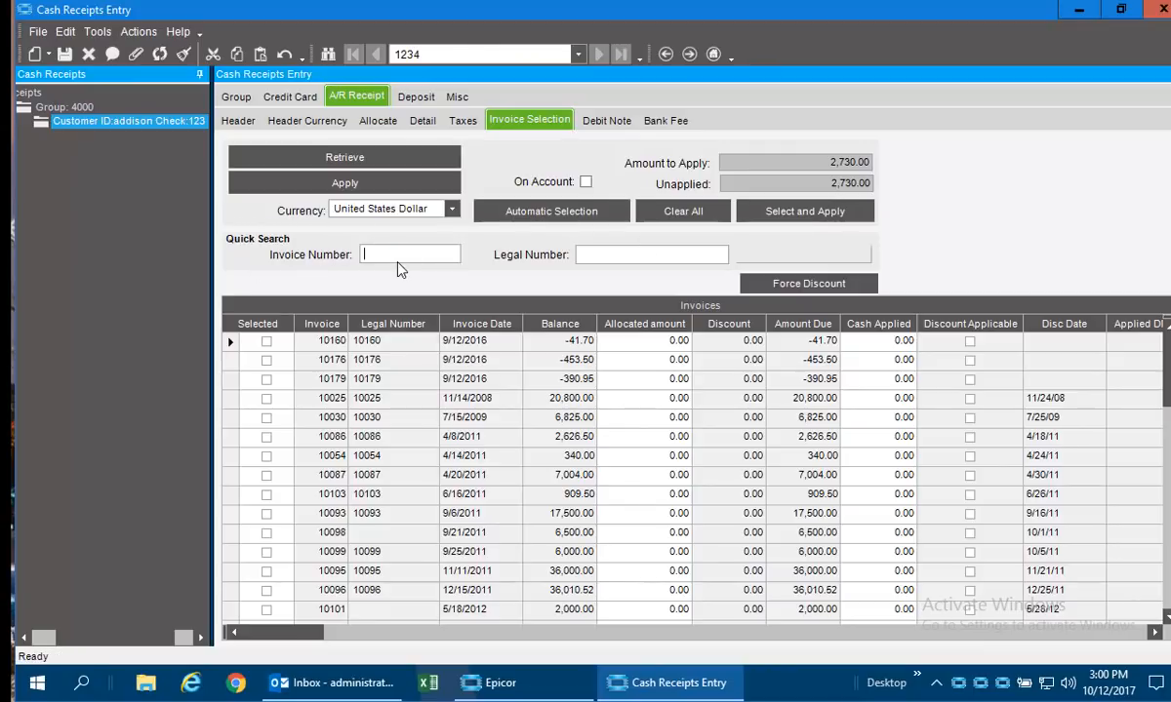
pyautogui.write('10102')
pyautogui.press('Return')
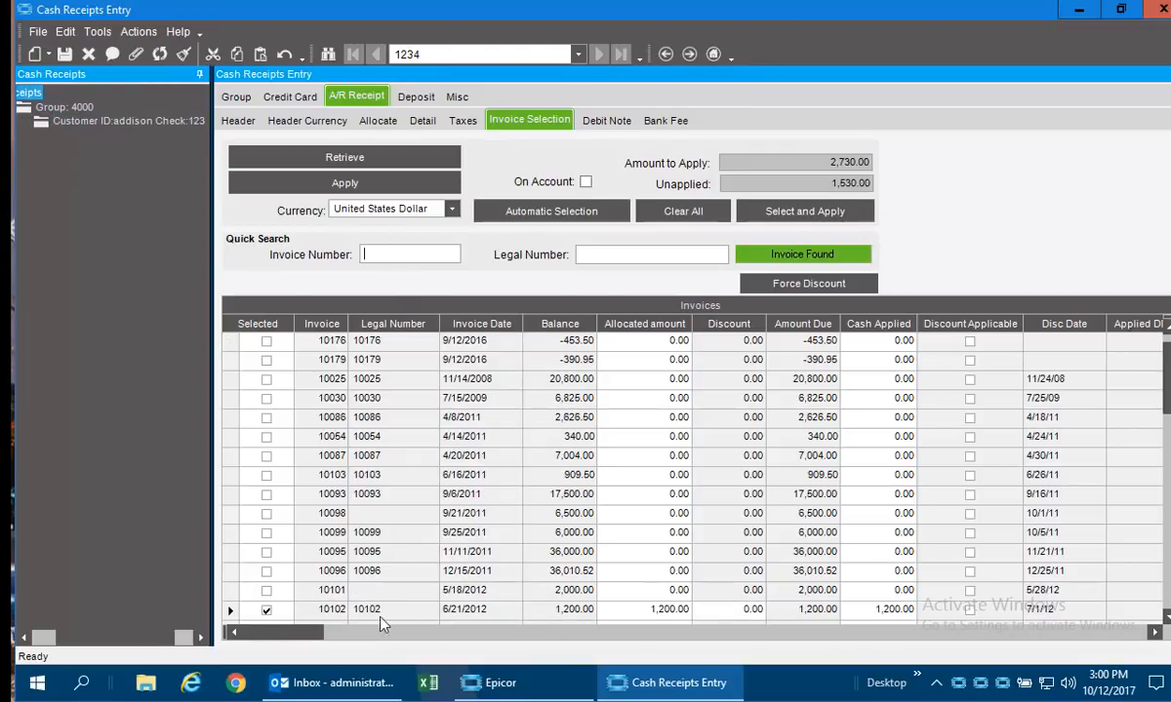
pyautogui.click(1165, 617)
pyautogui.click(1166, 617)
pyautogui.click(1166, 616)
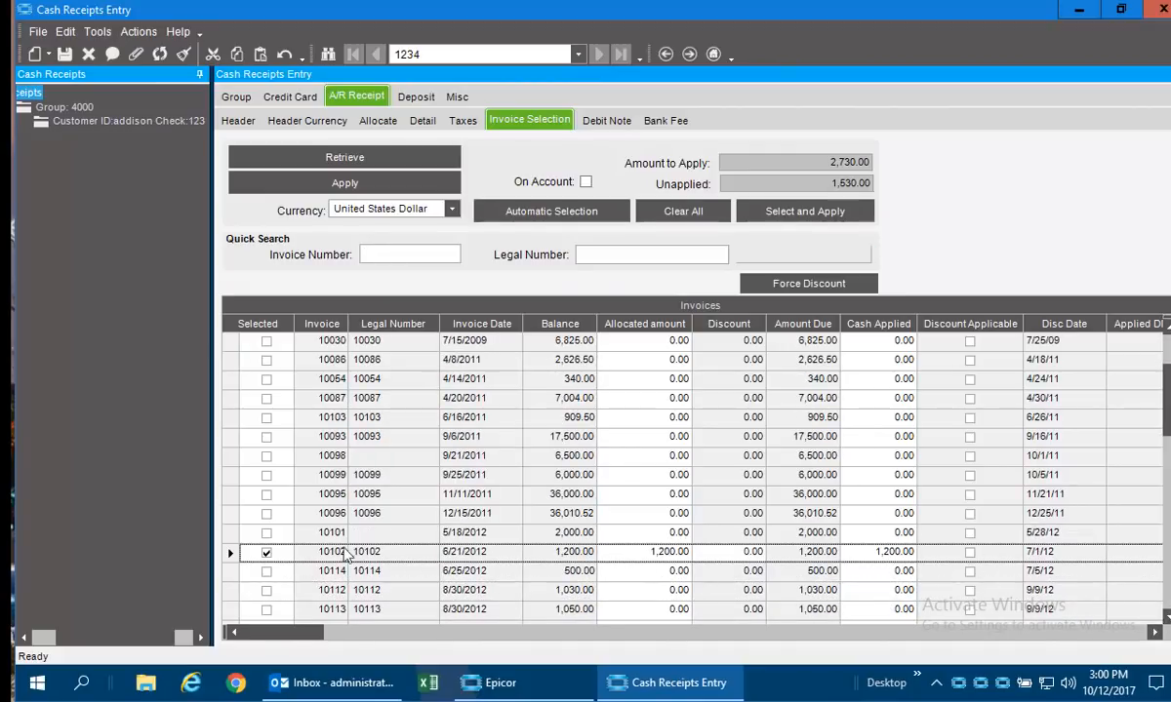
pyautogui.click(268, 572)
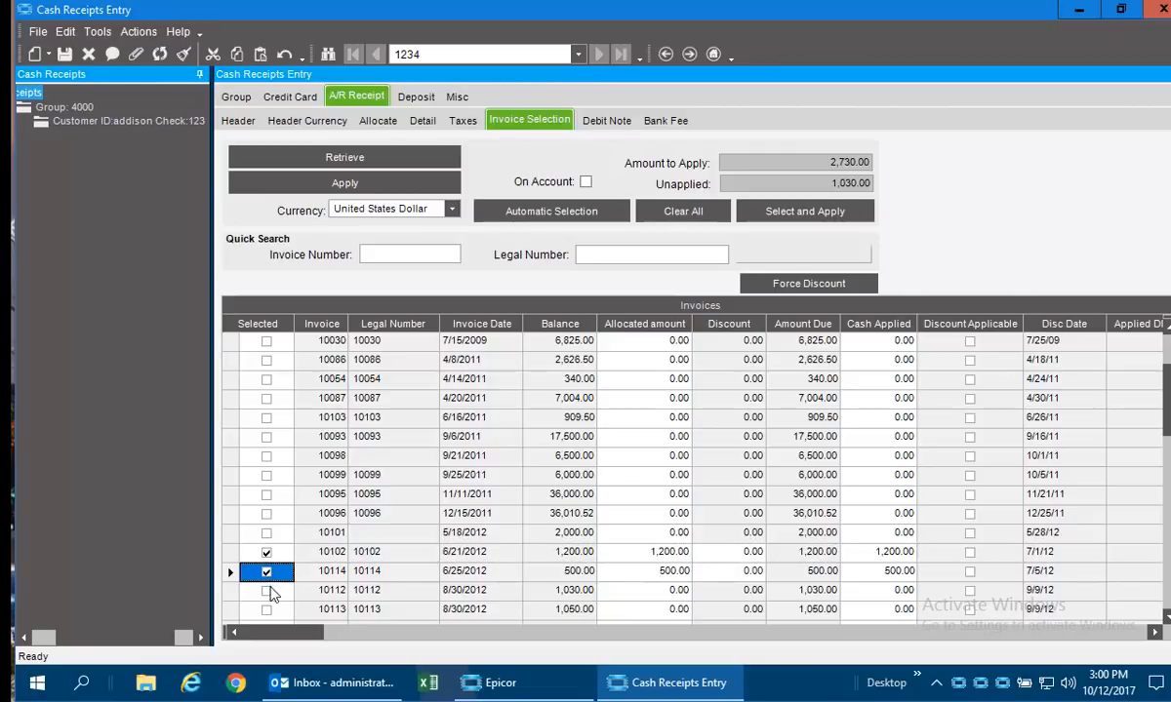
pyautogui.click(267, 592)
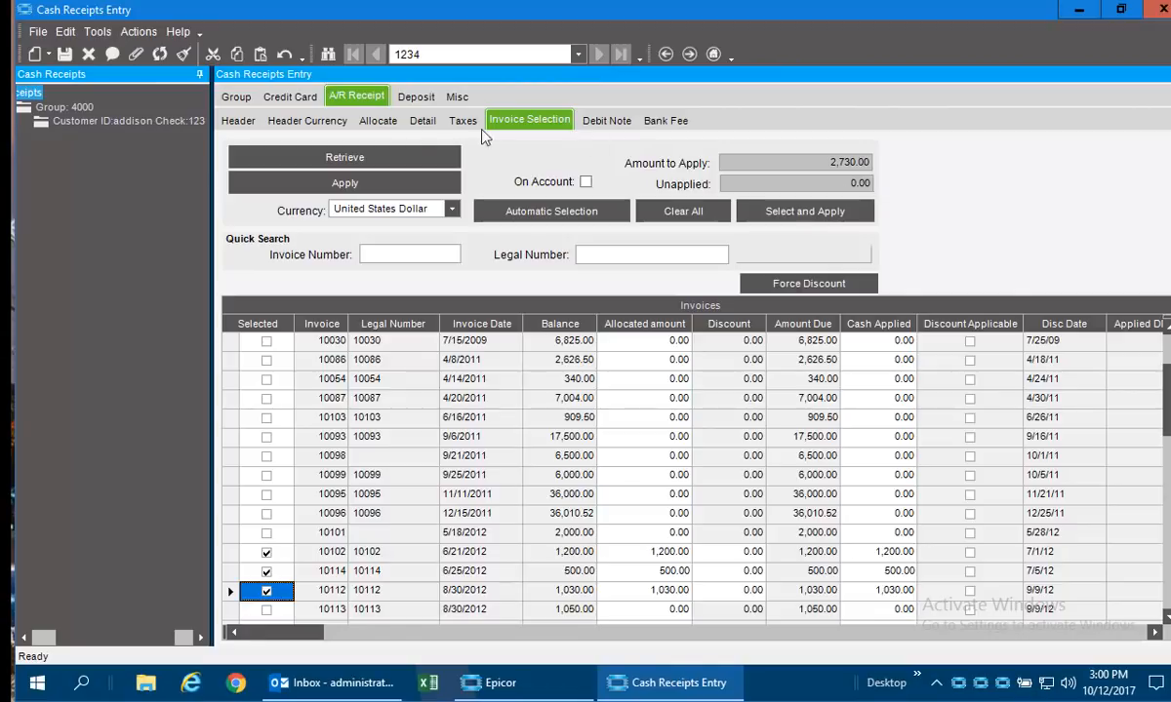
pyautogui.click(346, 183)
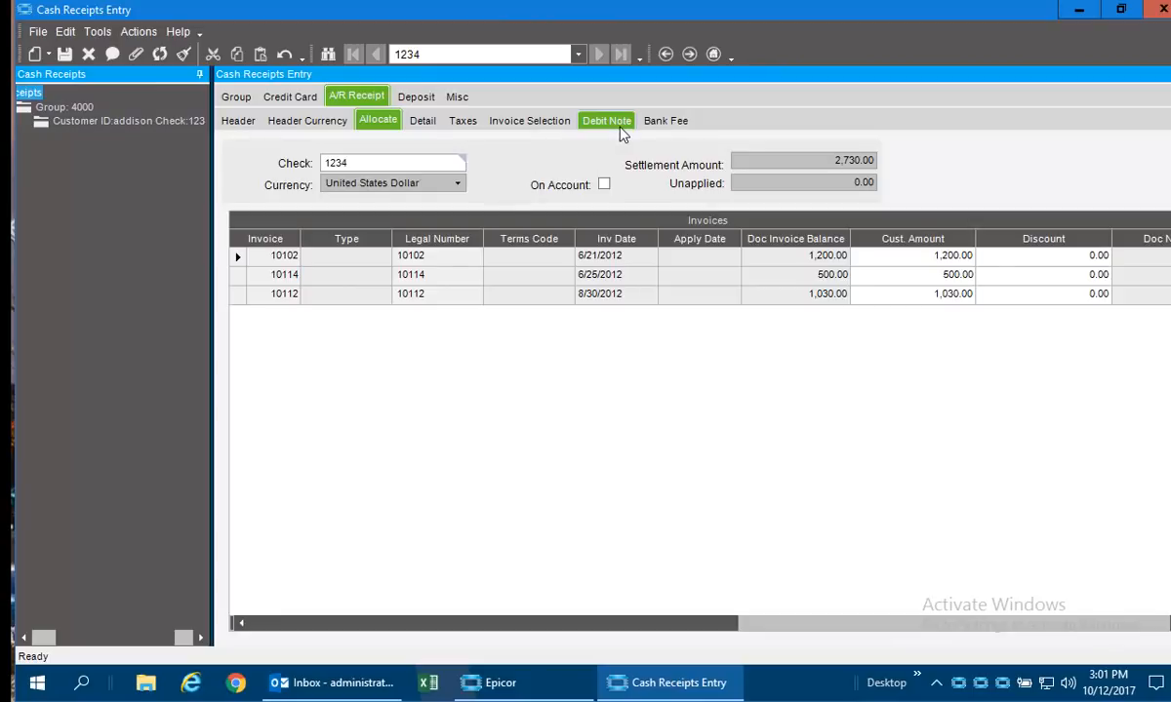
# View the payment's debit note details, then preview the edit list of group 4000 as a PDF and close it.
pyautogui.click(617, 123)
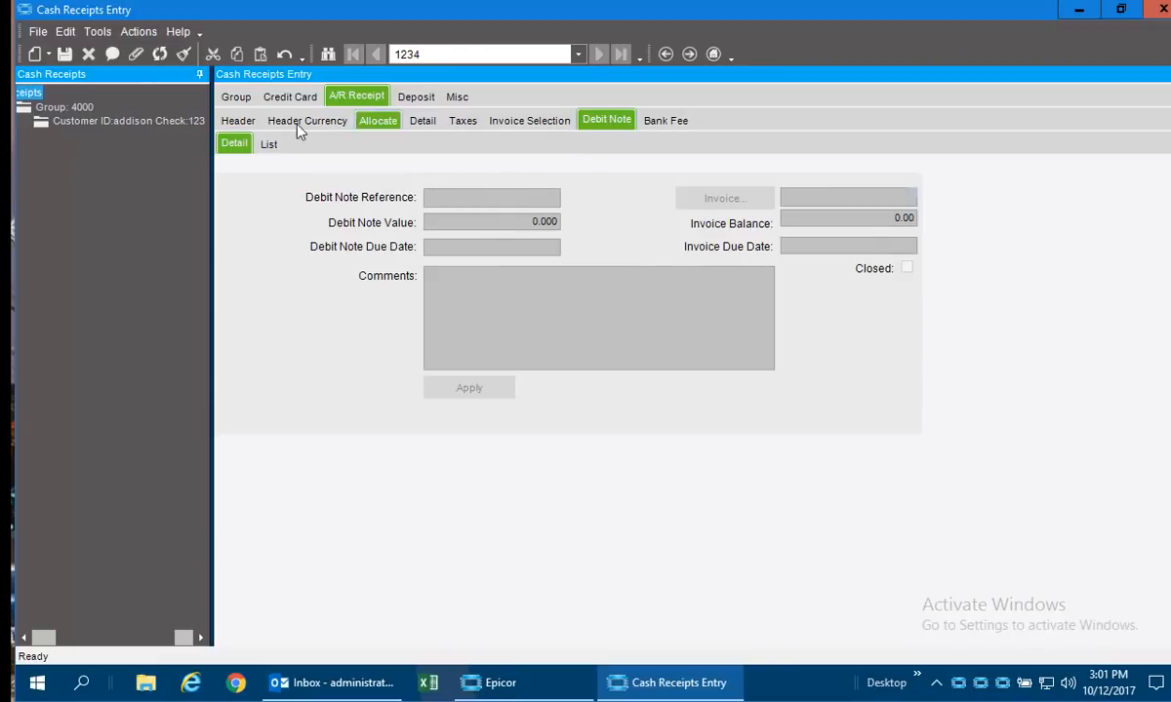
pyautogui.click(236, 101)
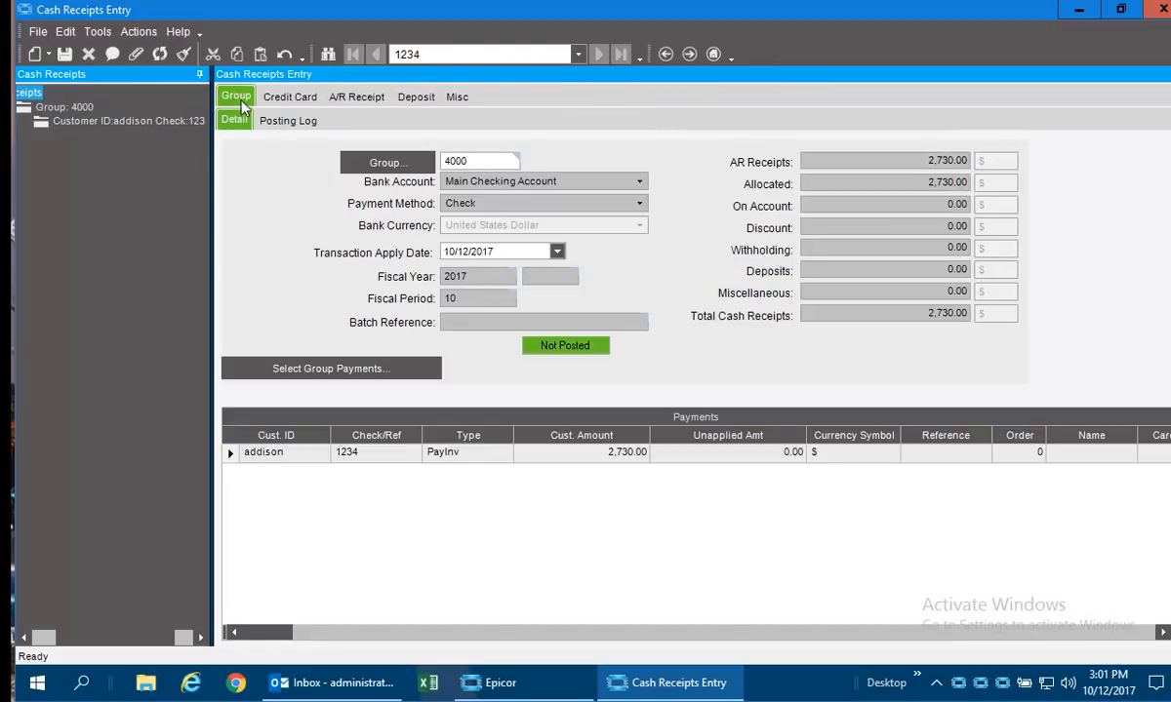
pyautogui.click(139, 32)
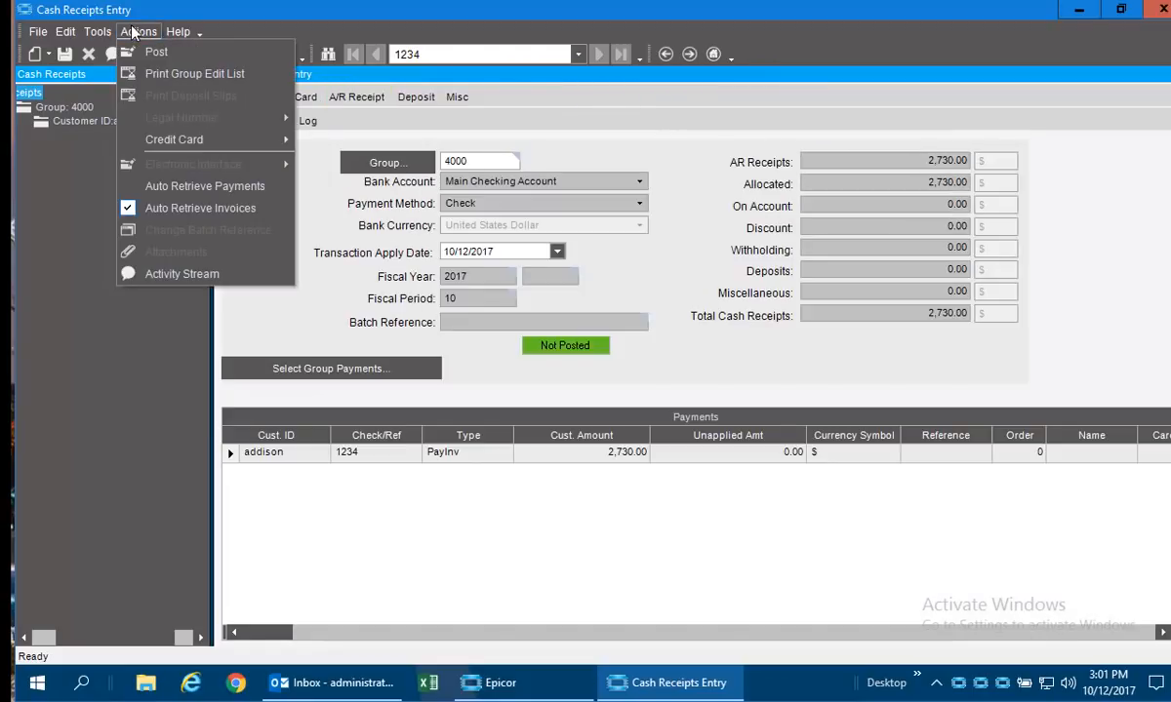
pyautogui.click(177, 74)
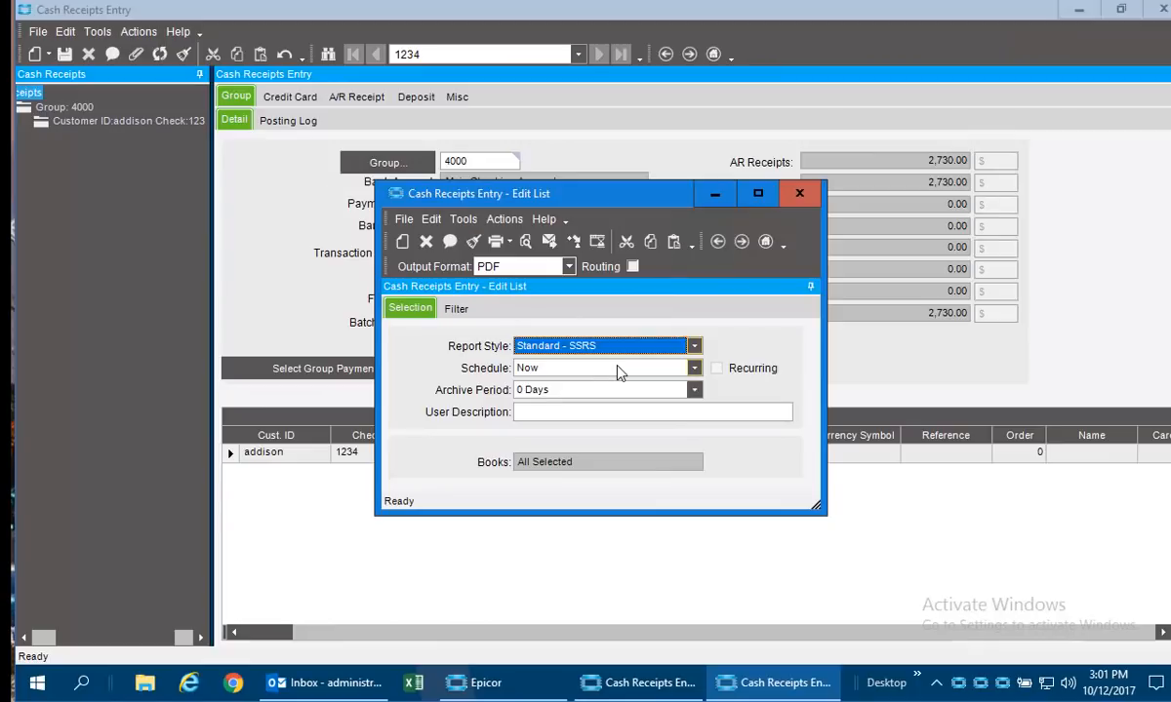
pyautogui.click(526, 241)
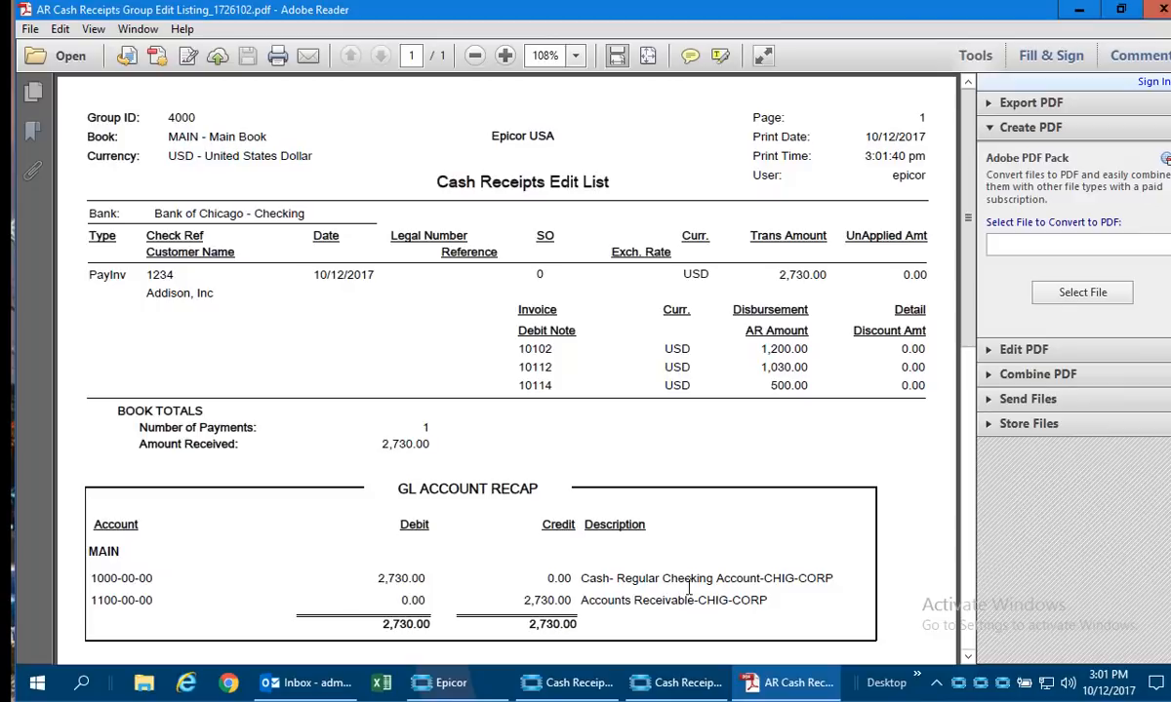
pyautogui.click(1159, 9)
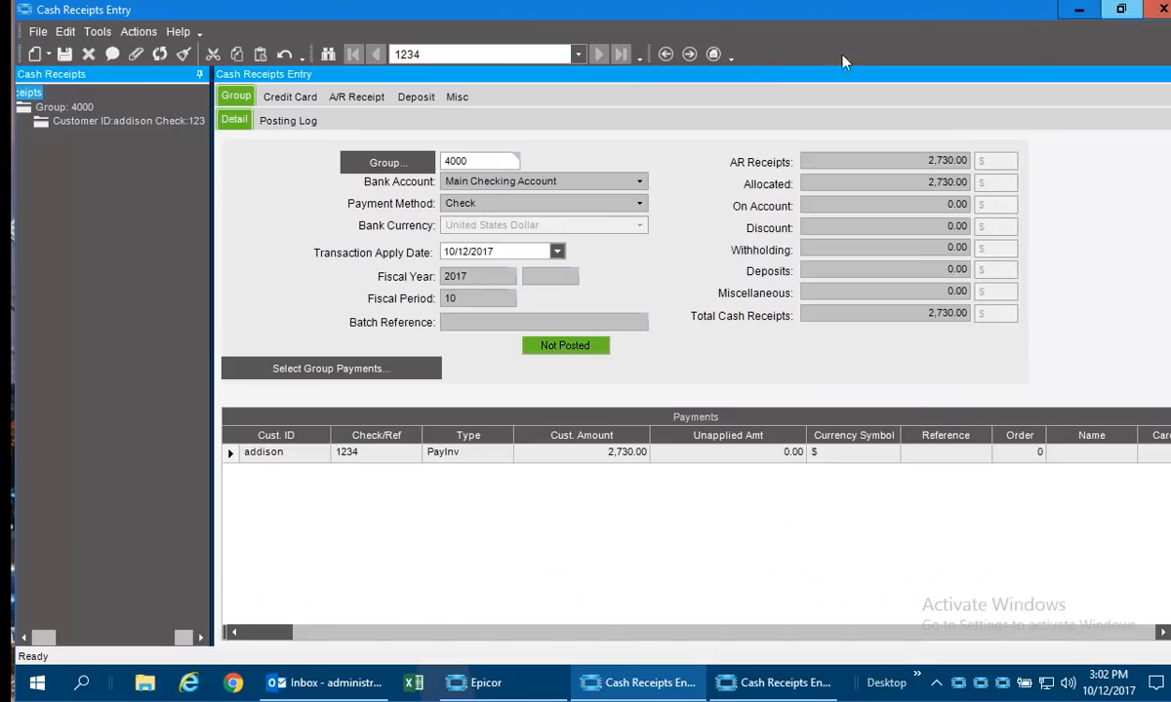
# Post cash receipts group 4000.
pyautogui.click(135, 33)
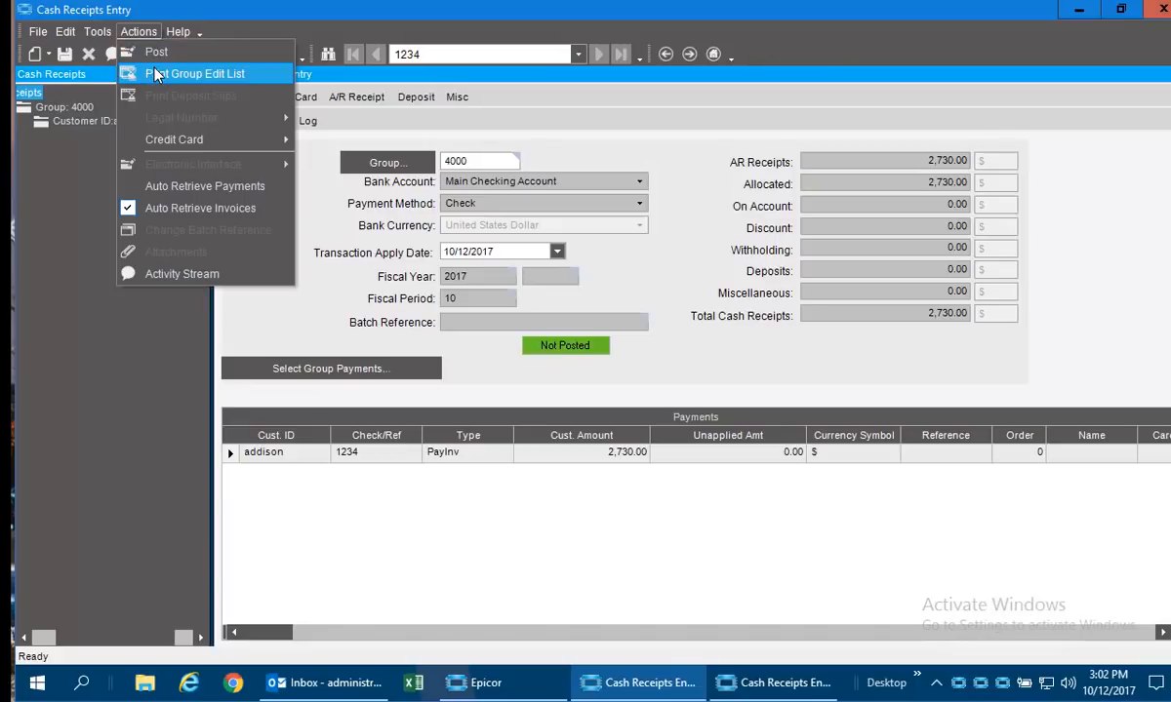
pyautogui.click(161, 51)
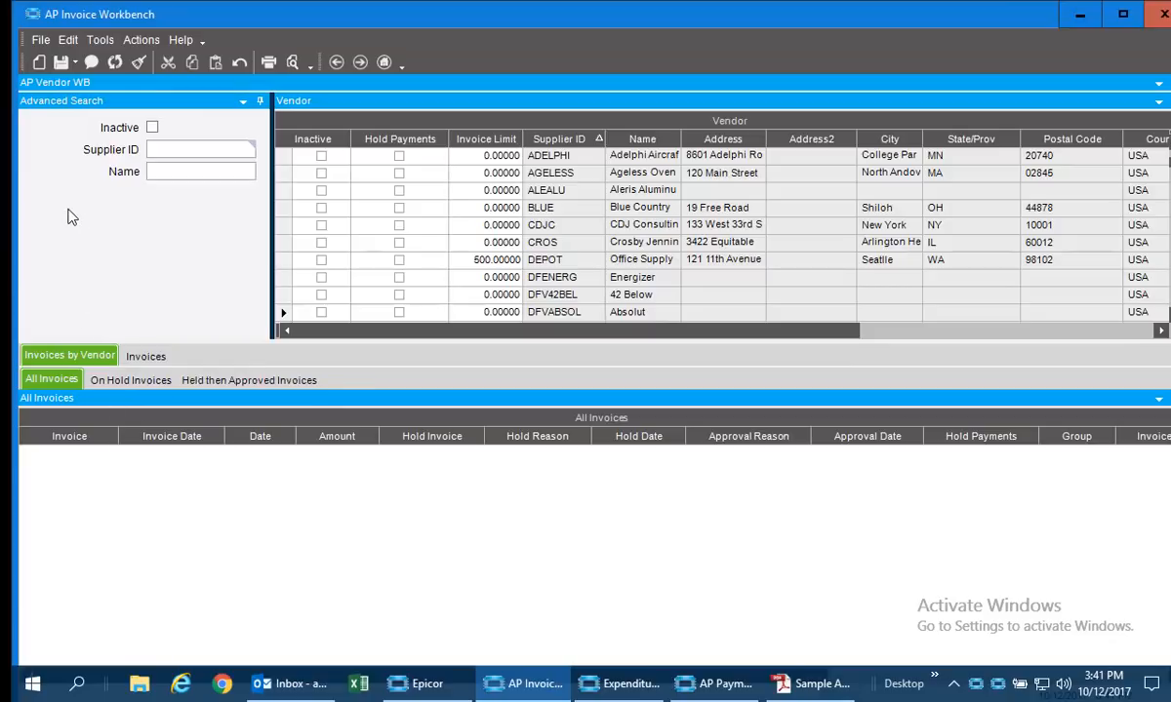
# Review supplier DEPOT's invoices in the AP Invoice Workbench, including those on hold and those held then approved.
pyautogui.click(546, 171)
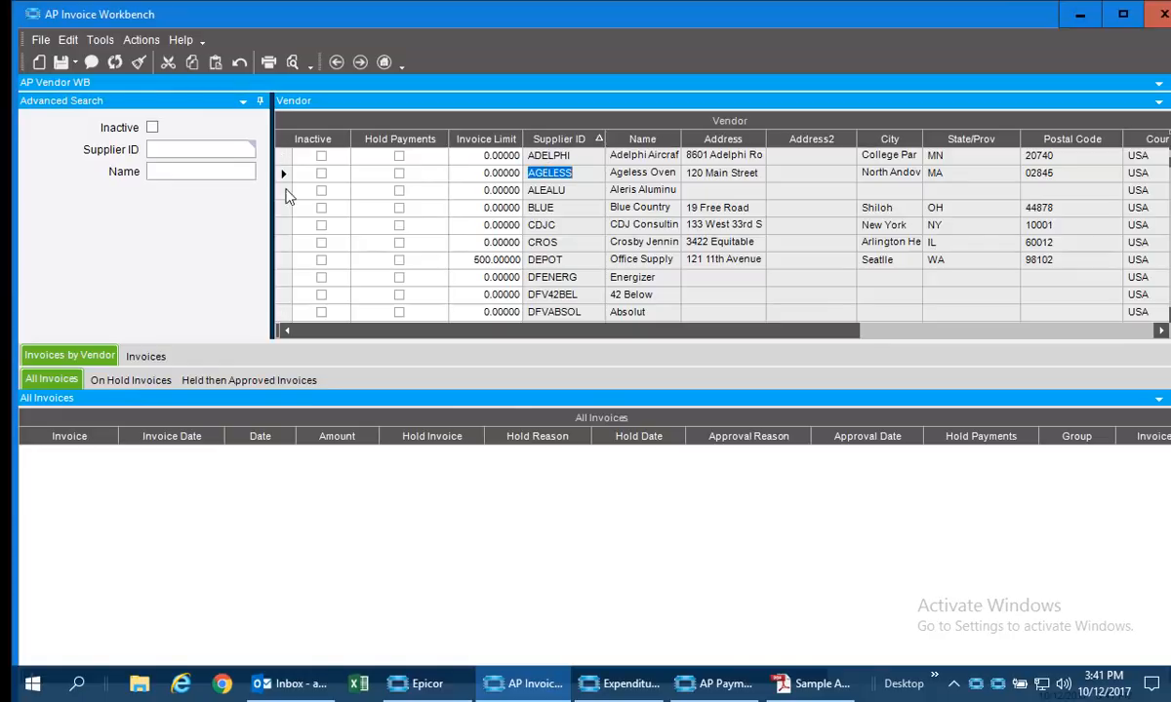
pyautogui.click(532, 190)
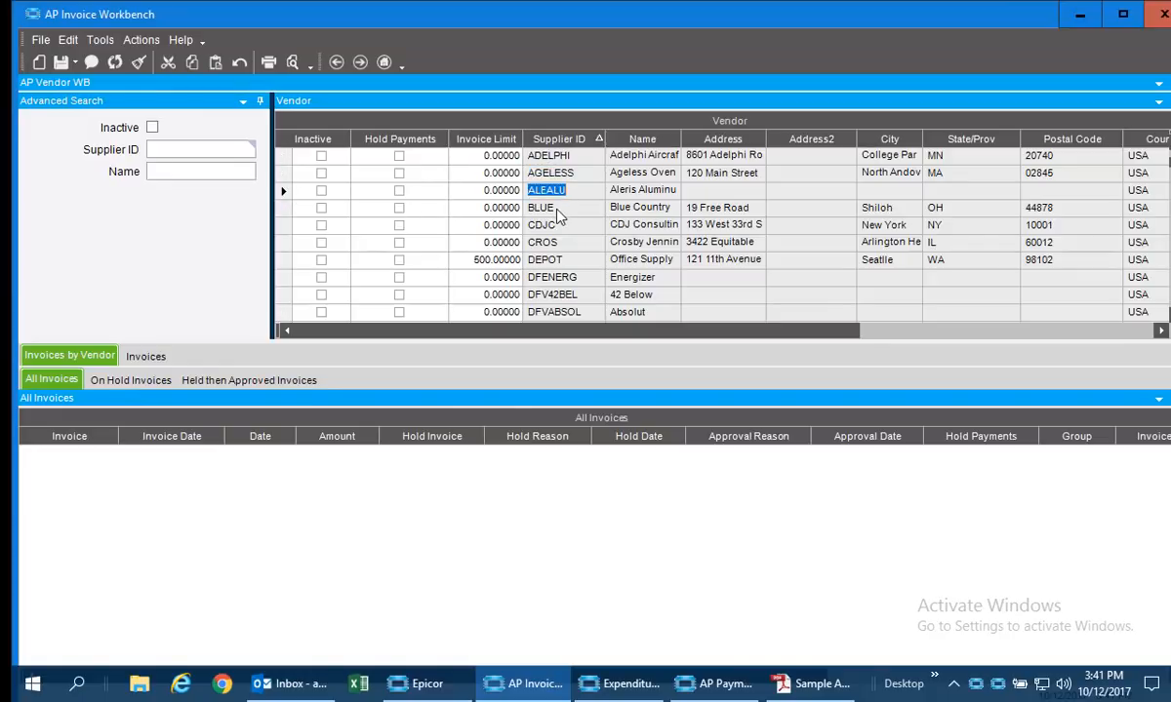
pyautogui.click(544, 260)
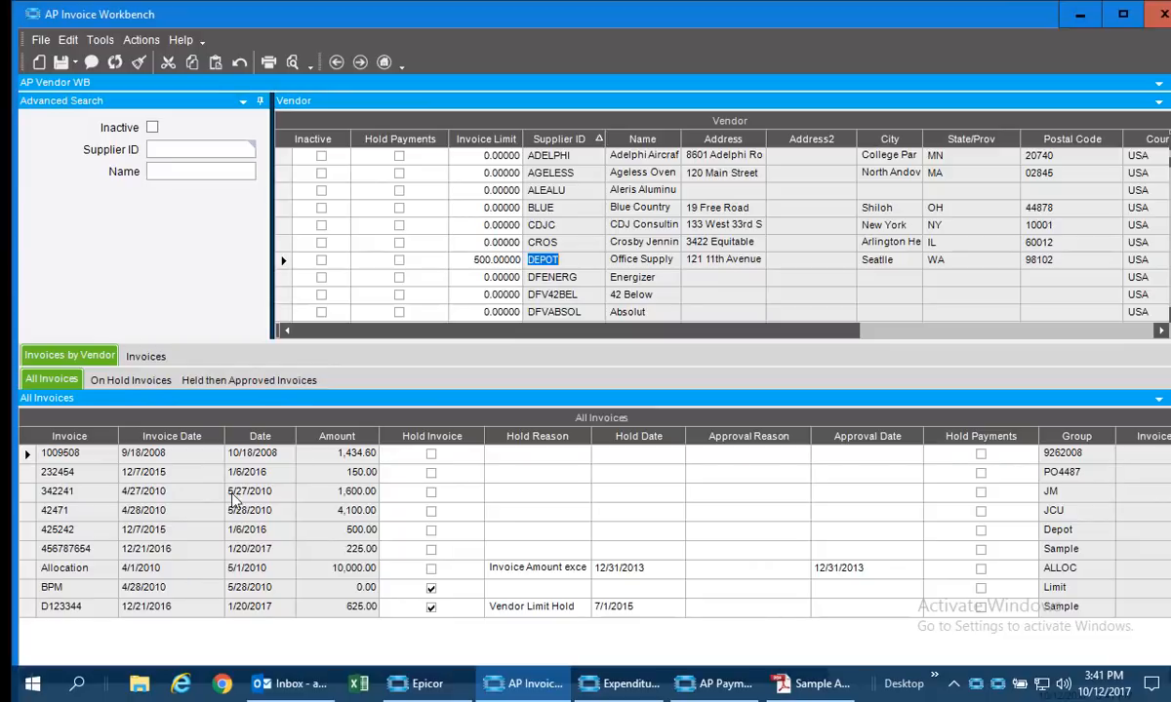
pyautogui.click(127, 382)
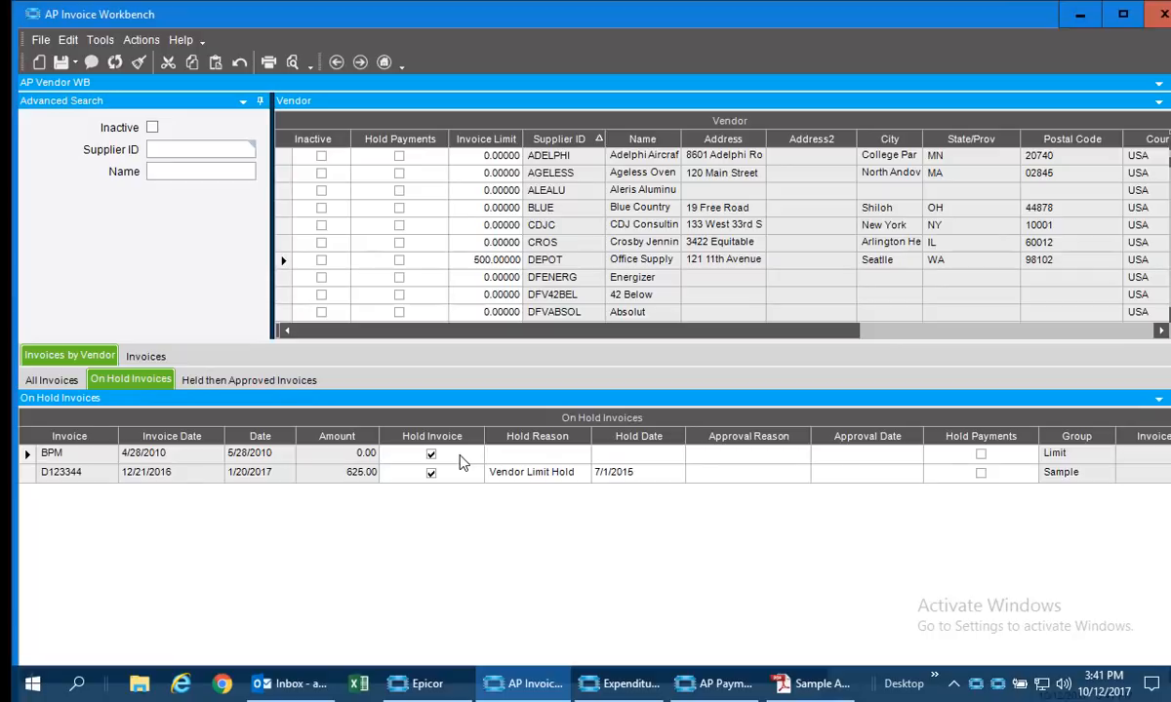
pyautogui.click(244, 381)
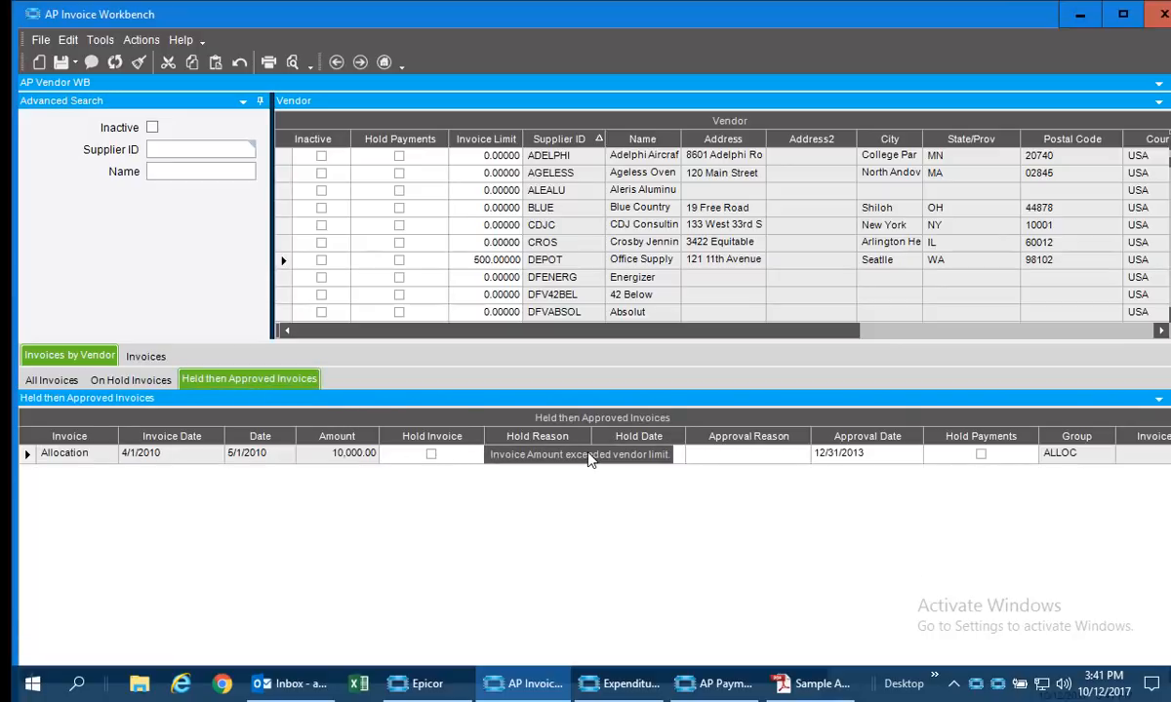
pyautogui.click(61, 380)
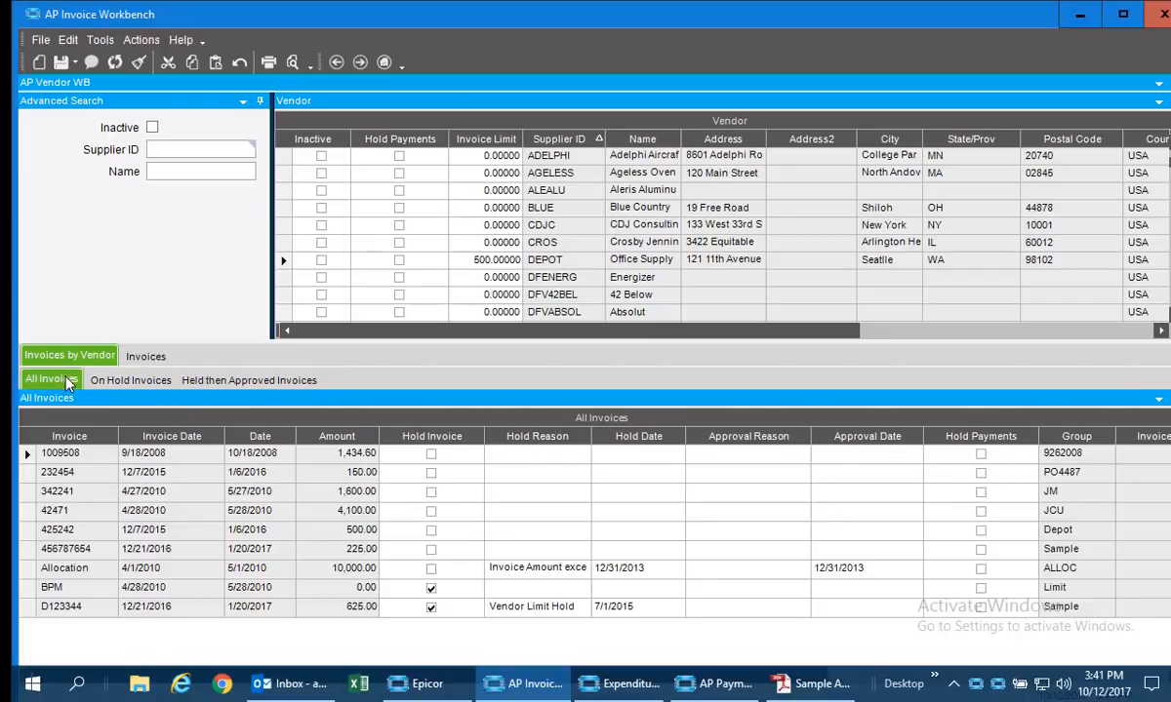
# View the invoices of all vendors by hold status, ending with the complete invoice list.
pyautogui.click(151, 363)
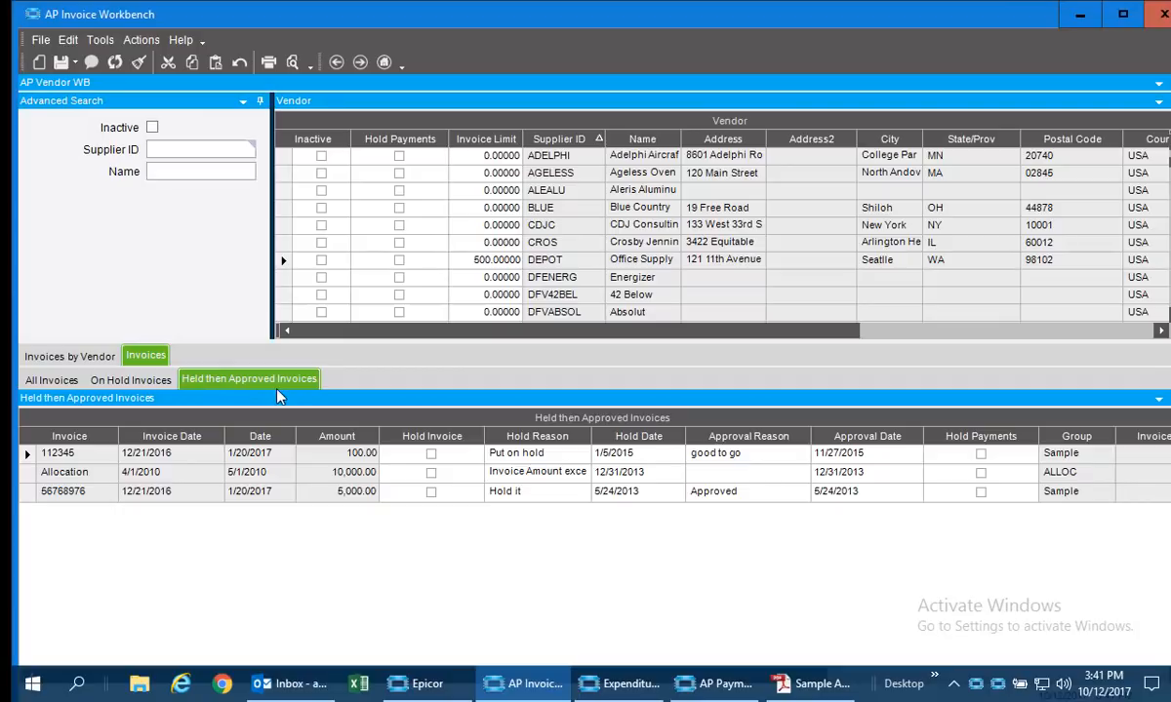
pyautogui.click(131, 381)
pyautogui.click(53, 384)
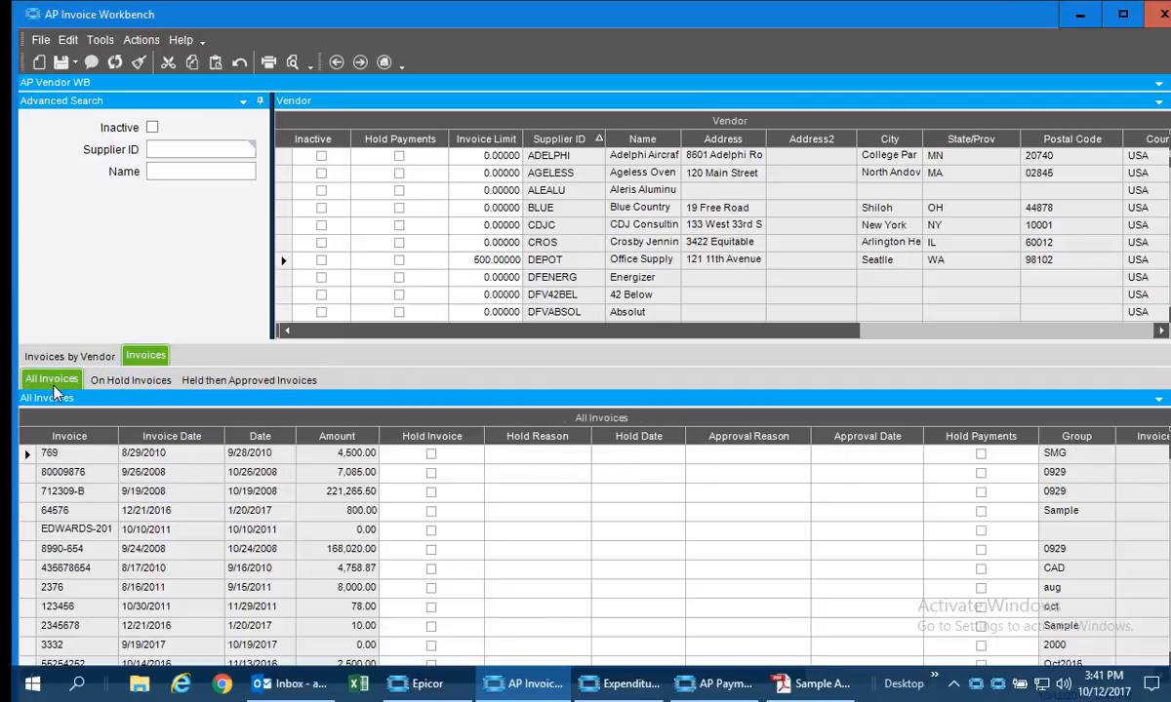
# Try the invoice hold on DEPOT's invoice 342241 and the supplier's payment hold, and close the workbench without saving.
pyautogui.click(60, 357)
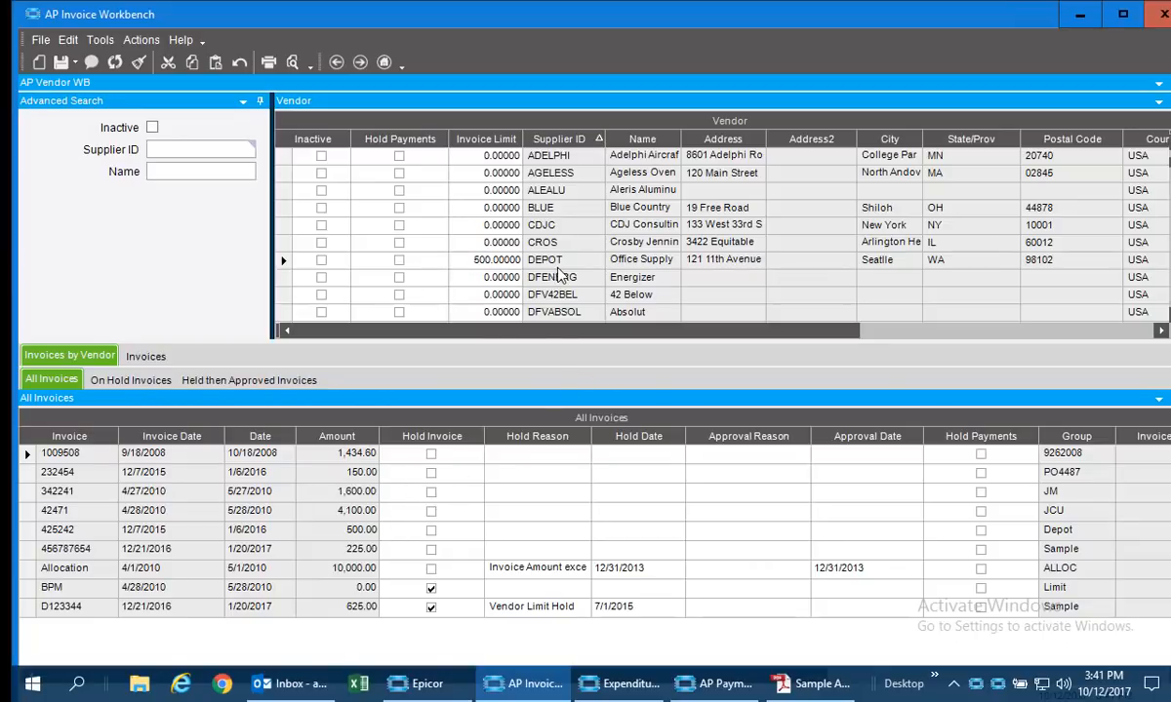
pyautogui.click(432, 493)
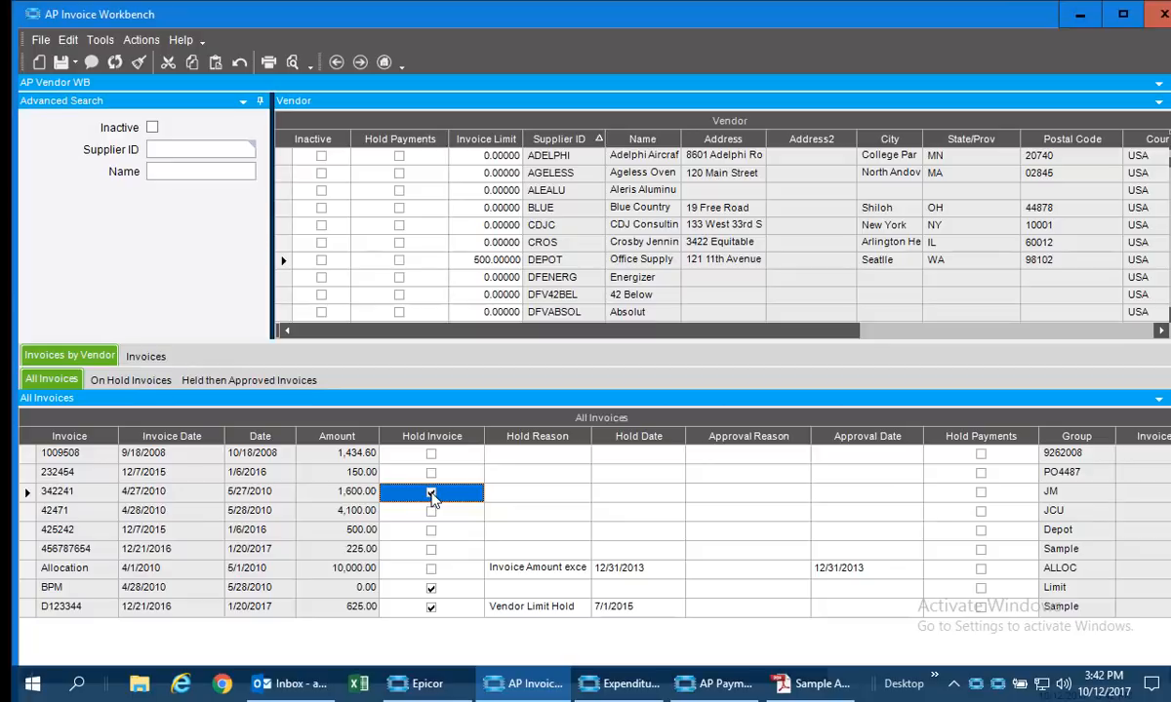
pyautogui.click(432, 494)
pyautogui.click(399, 260)
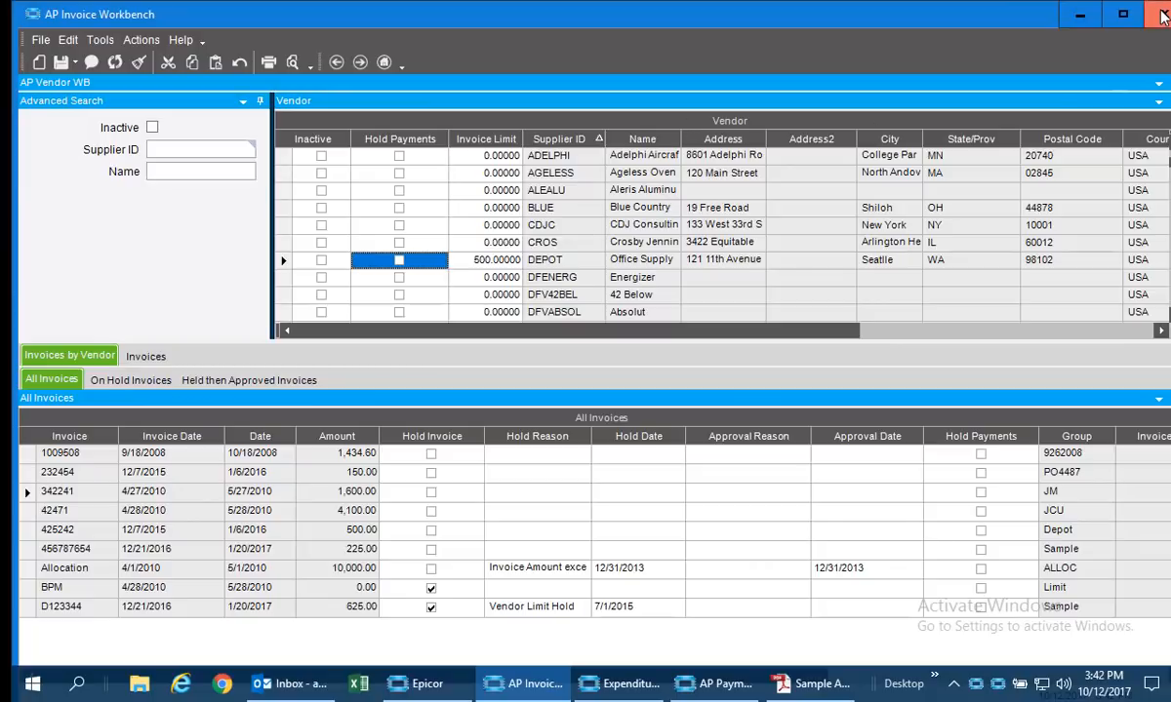
pyautogui.click(1161, 16)
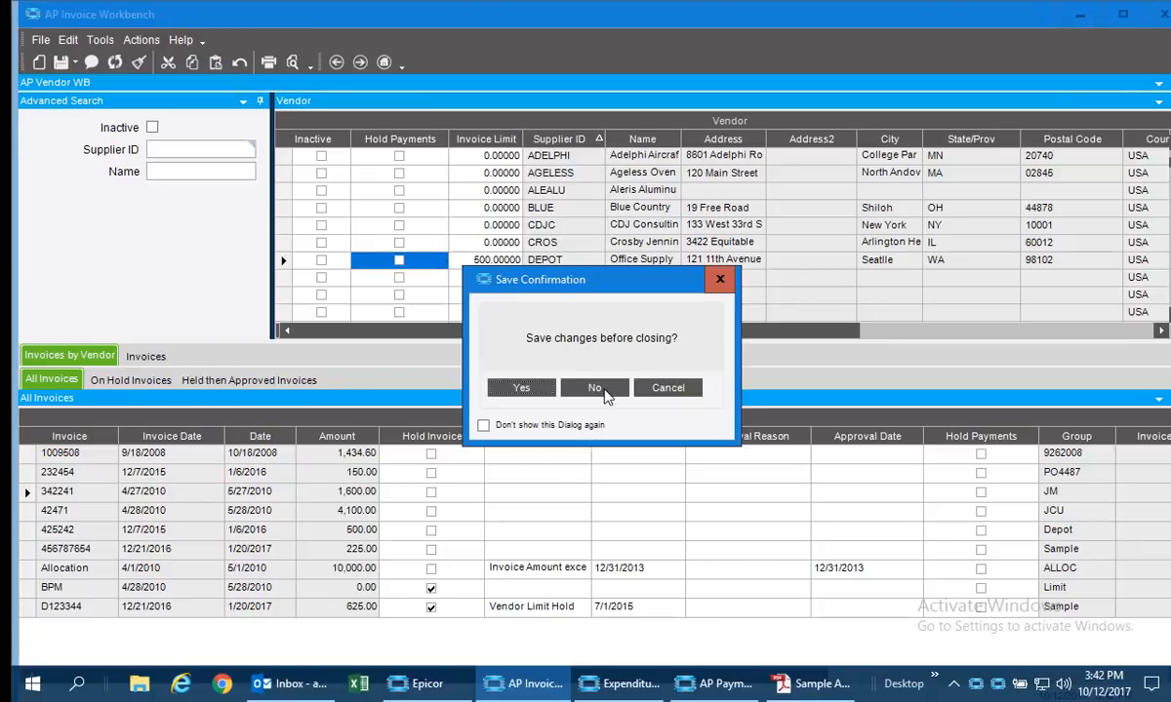
pyautogui.click(605, 393)
# Switch to Expenditure by Supplier and examine the individual ABC Electronics expenses.
pyautogui.click(583, 684)
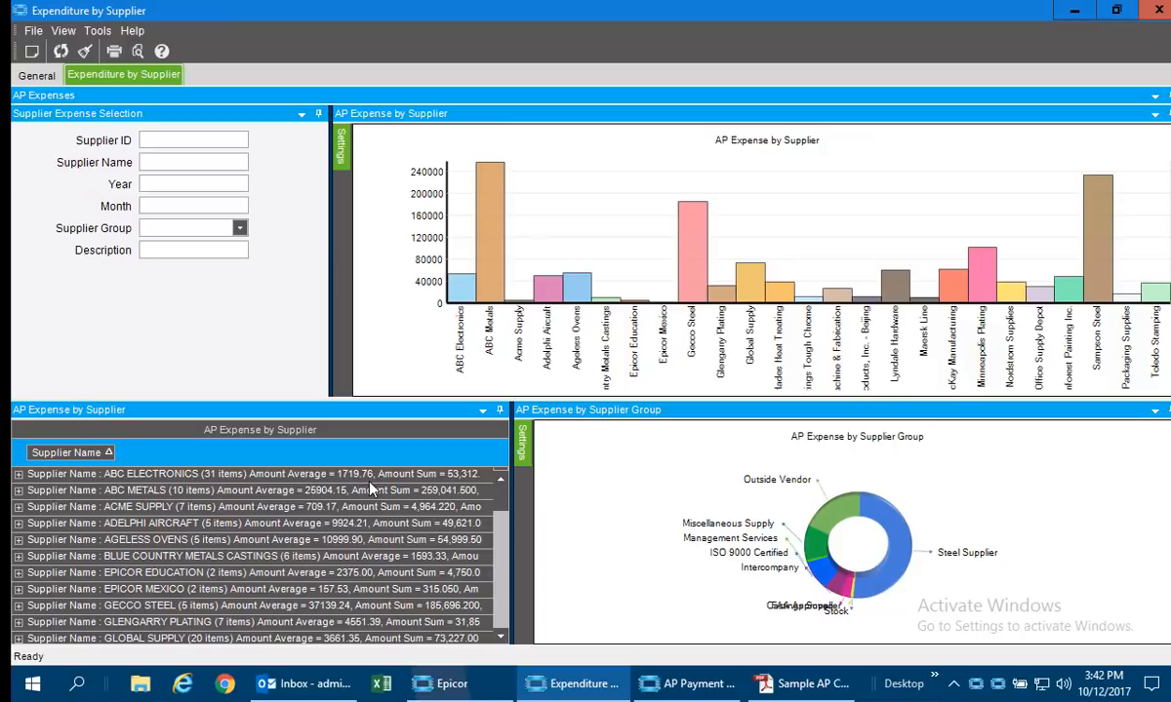
pyautogui.click(19, 475)
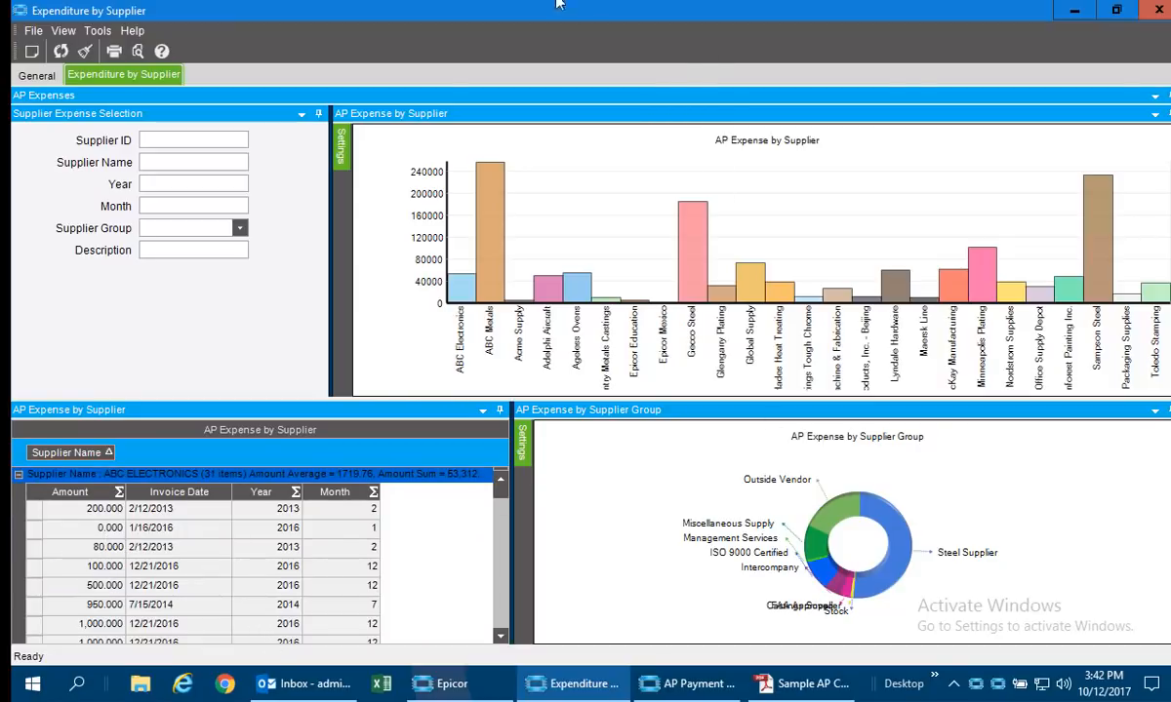
pyautogui.scroll(-5, 506, 594)
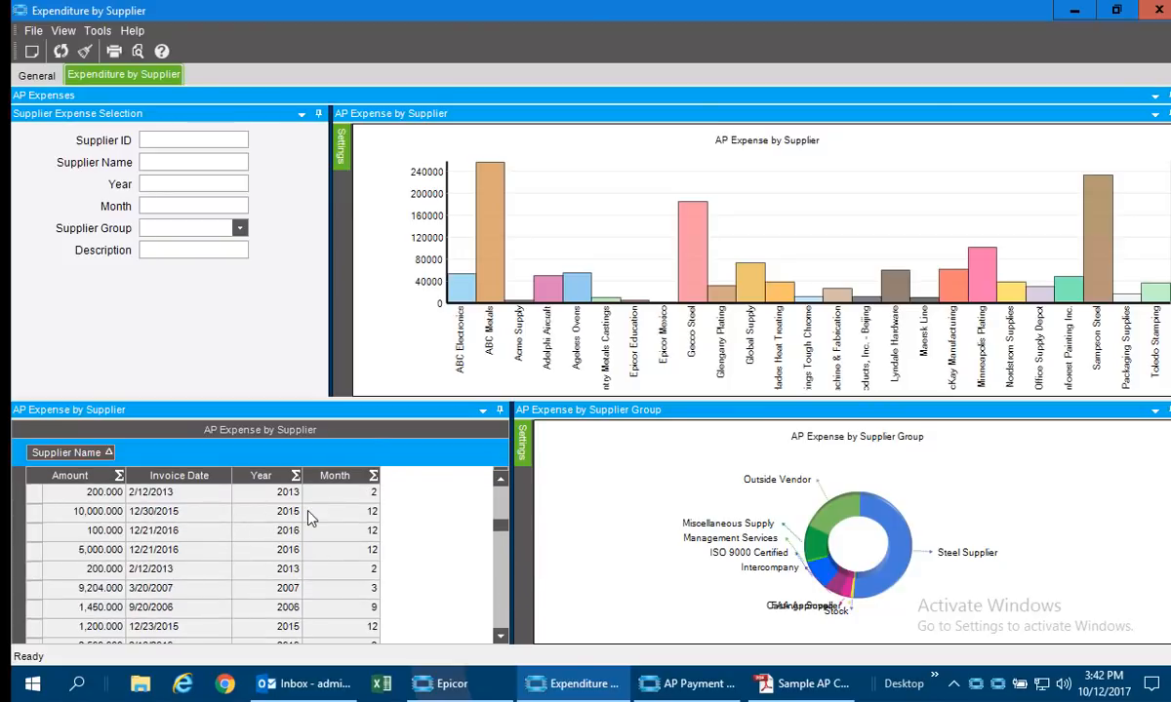
# Filter the supplier expenditure by the Miscellaneous Supply group, examine the refreshed charts, and close the dashboard.
pyautogui.click(240, 229)
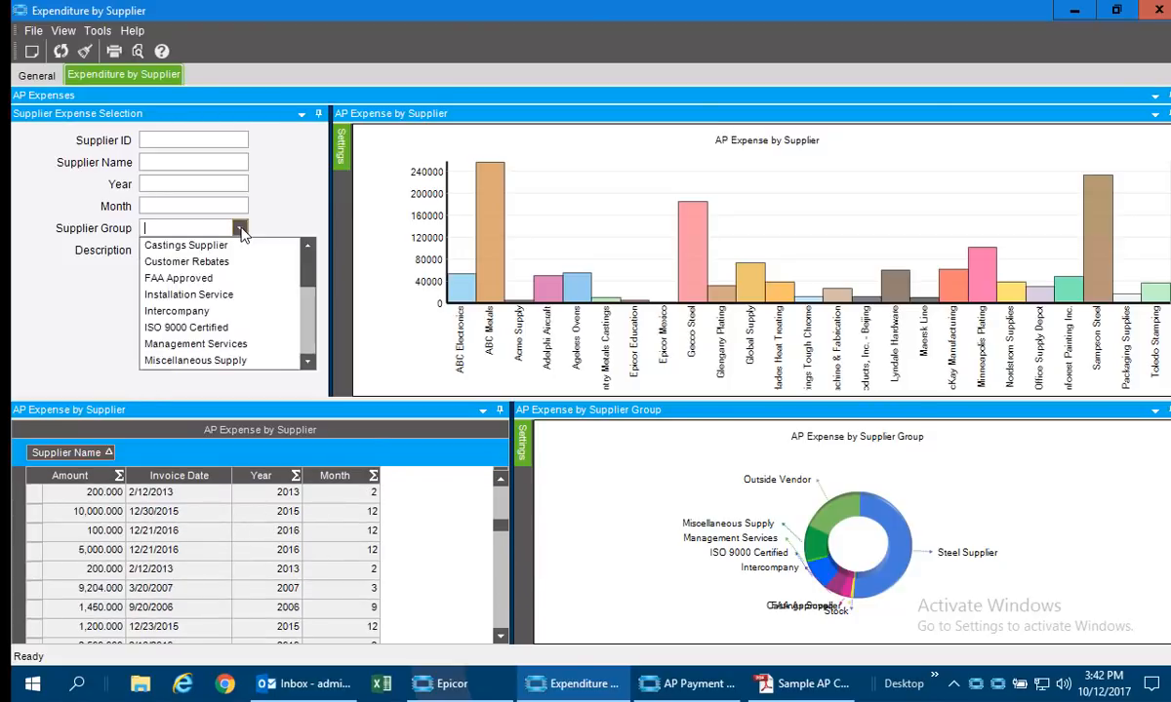
pyautogui.click(218, 361)
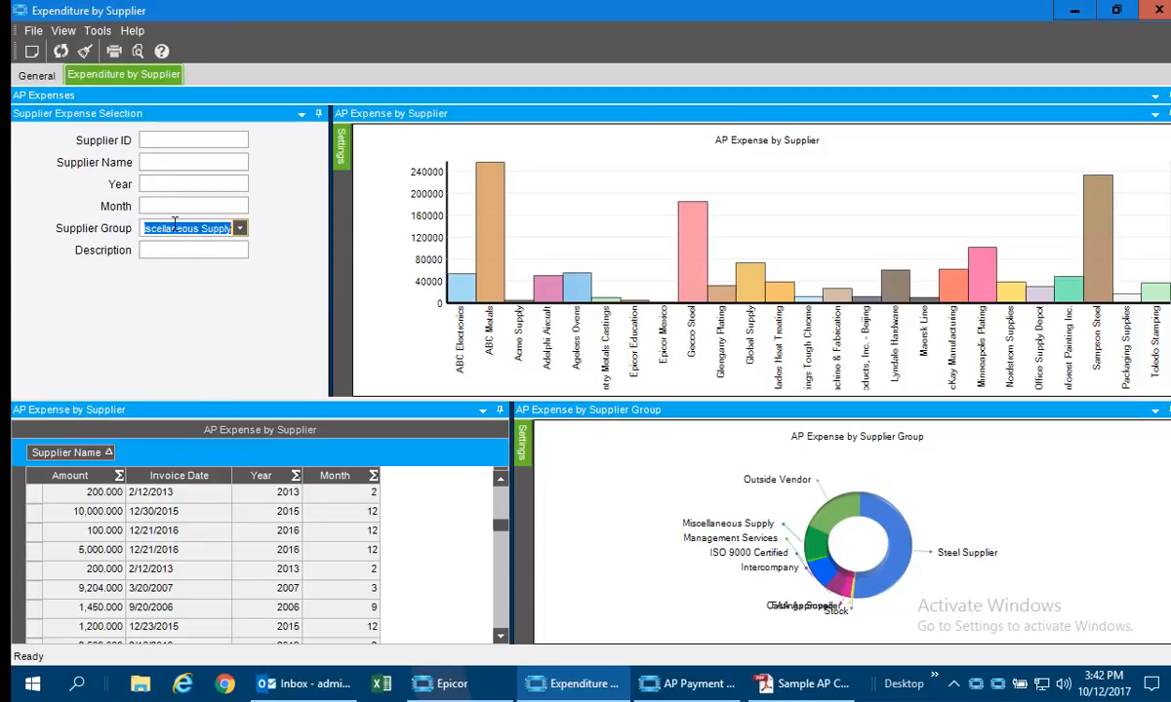
pyautogui.click(61, 51)
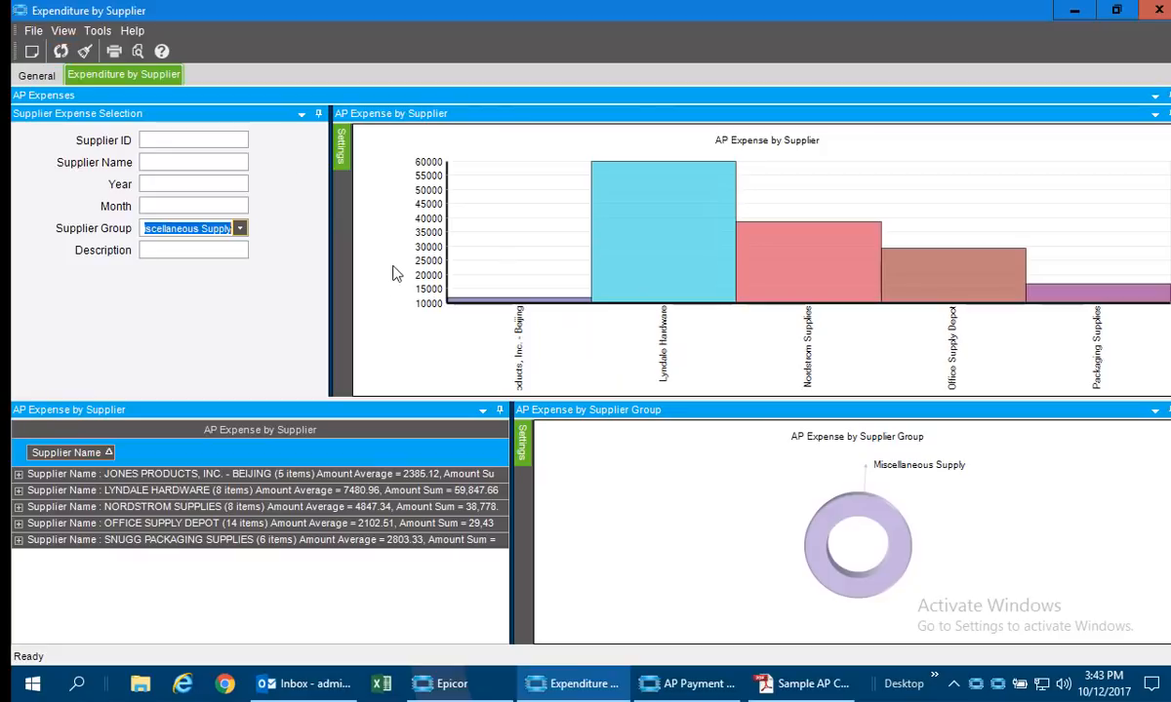
pyautogui.moveTo(494, 294)
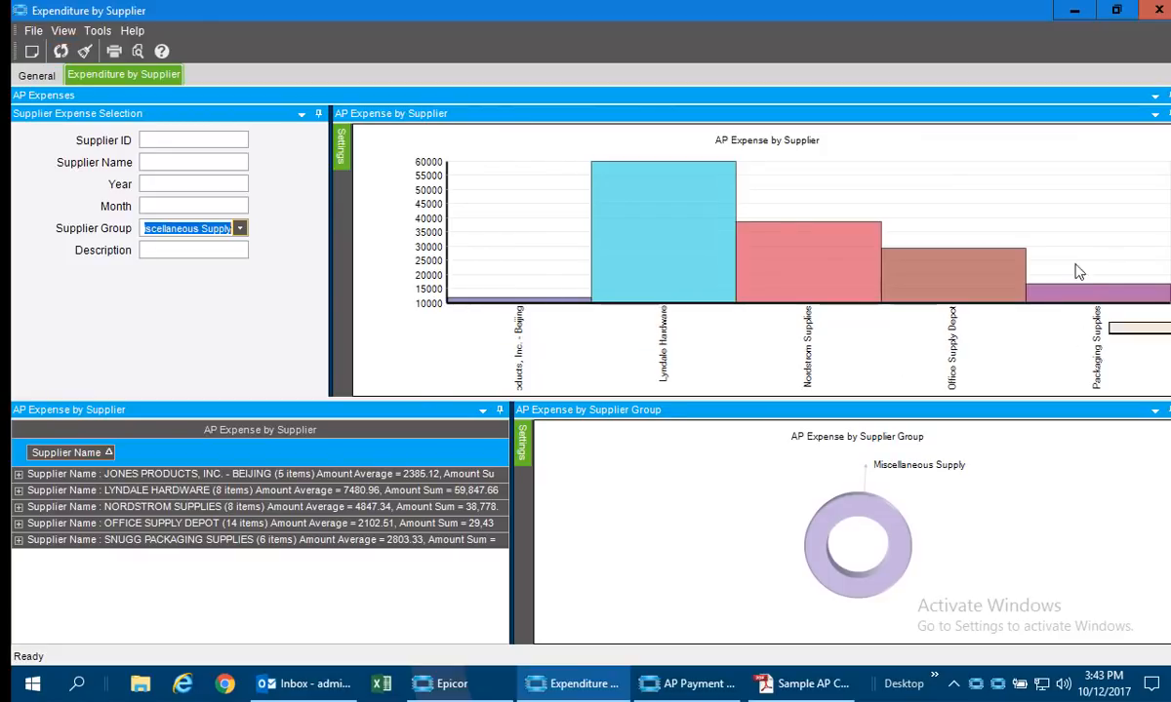
pyautogui.moveTo(613, 200)
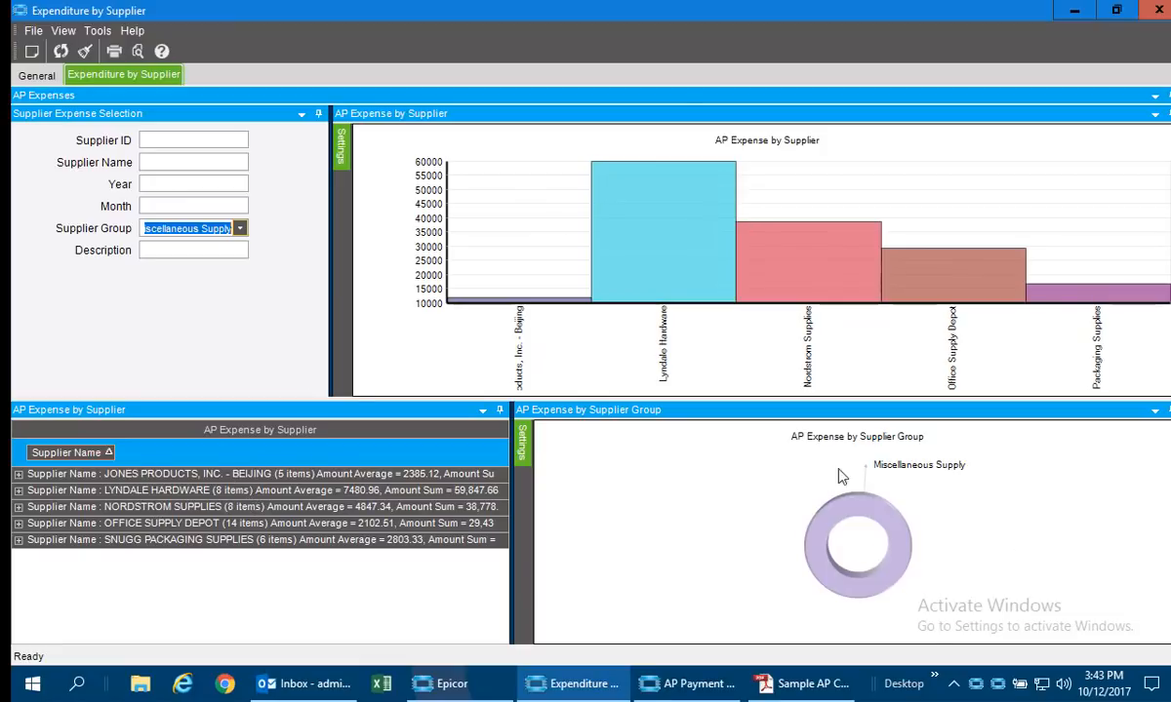
pyautogui.click(1159, 11)
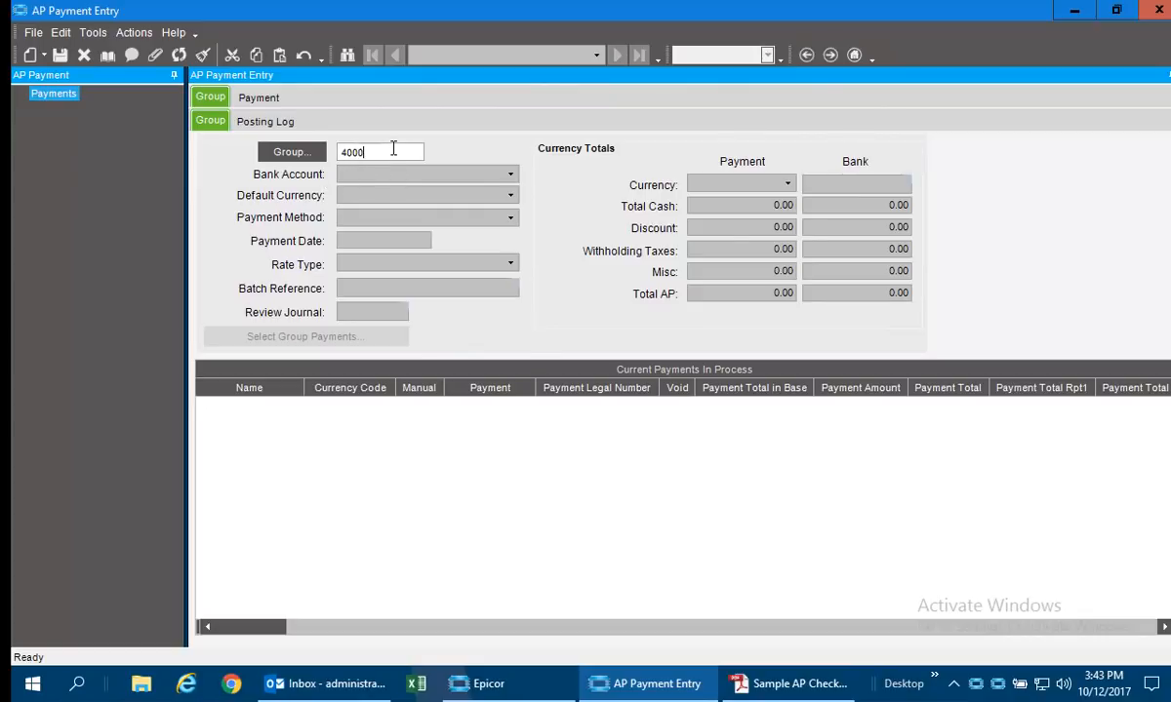
# Create AP payment group 4000 with the Main Checking Account as its bank account.
pyautogui.press('Tab')
pyautogui.click(502, 361)
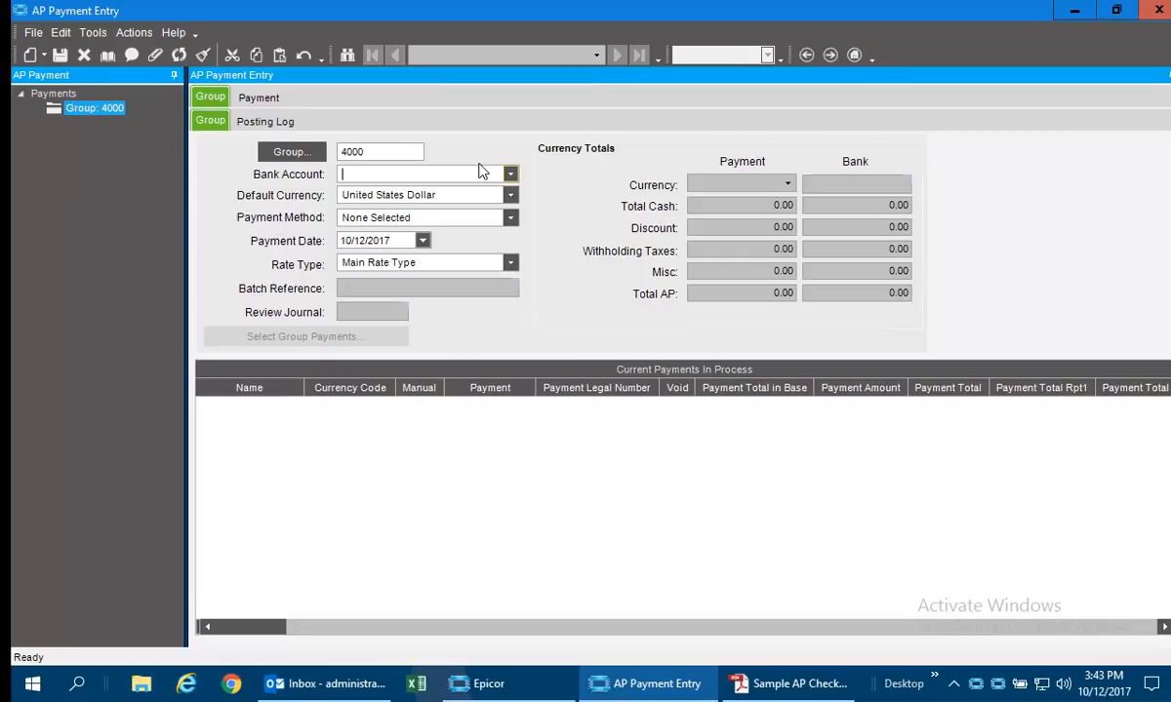
pyautogui.click(510, 174)
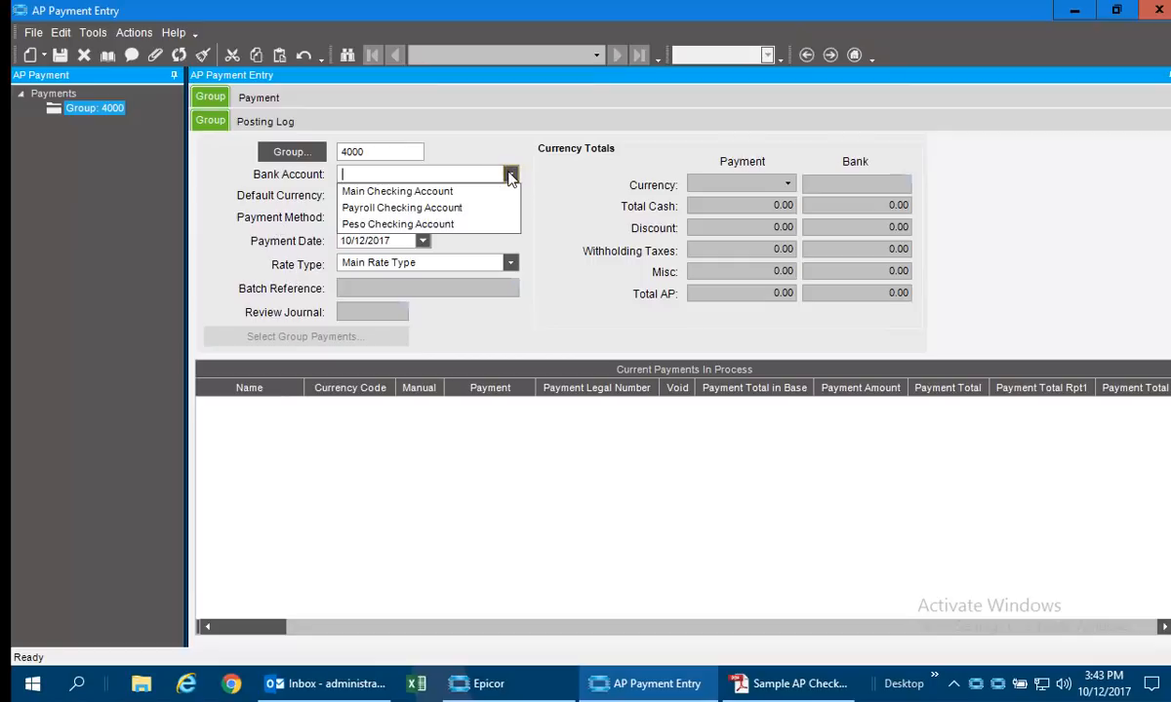
pyautogui.click(409, 191)
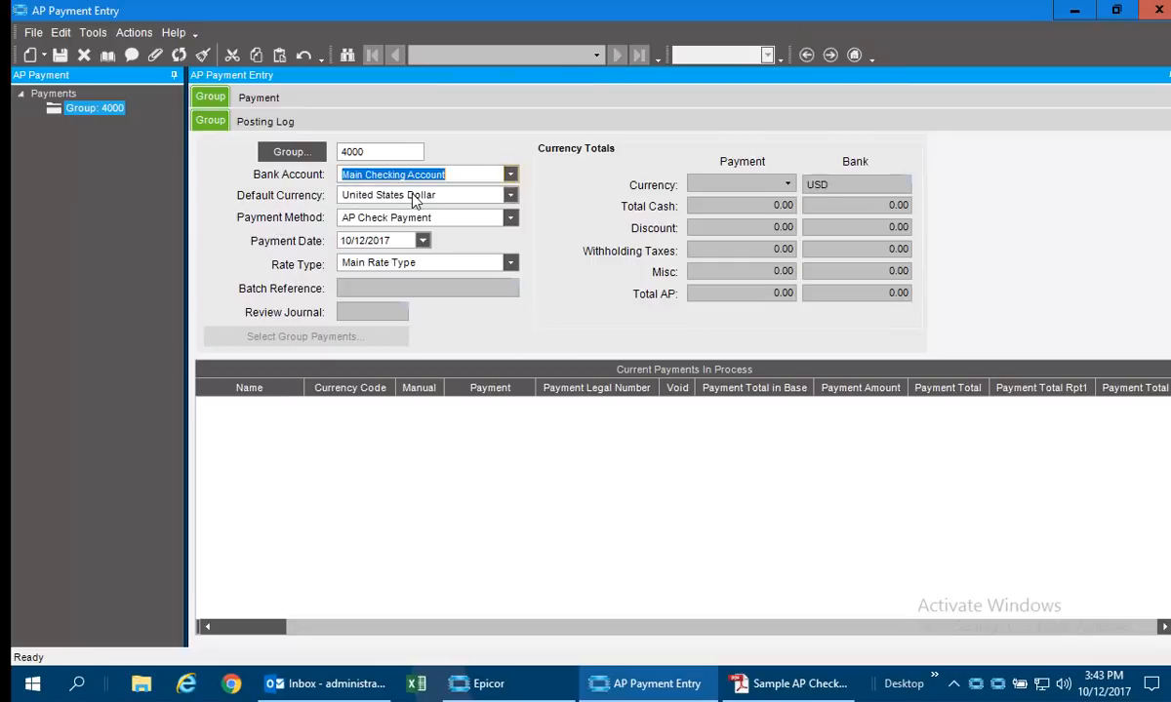
pyautogui.click(42, 56)
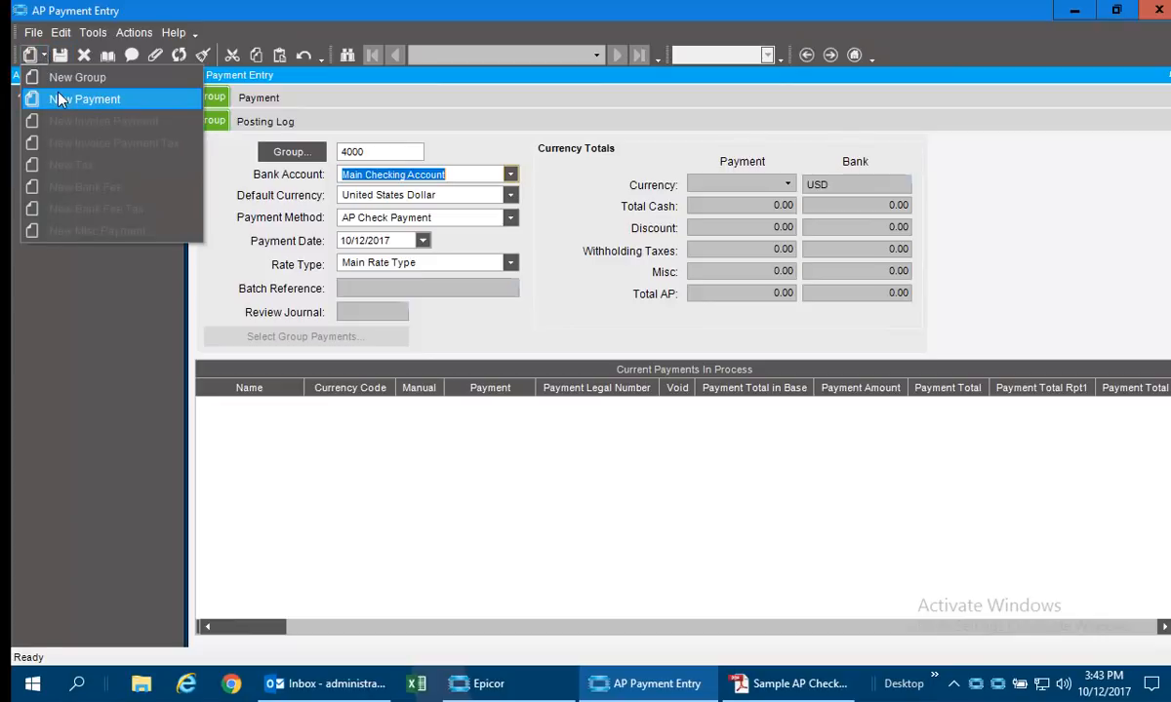
pyautogui.click(58, 93)
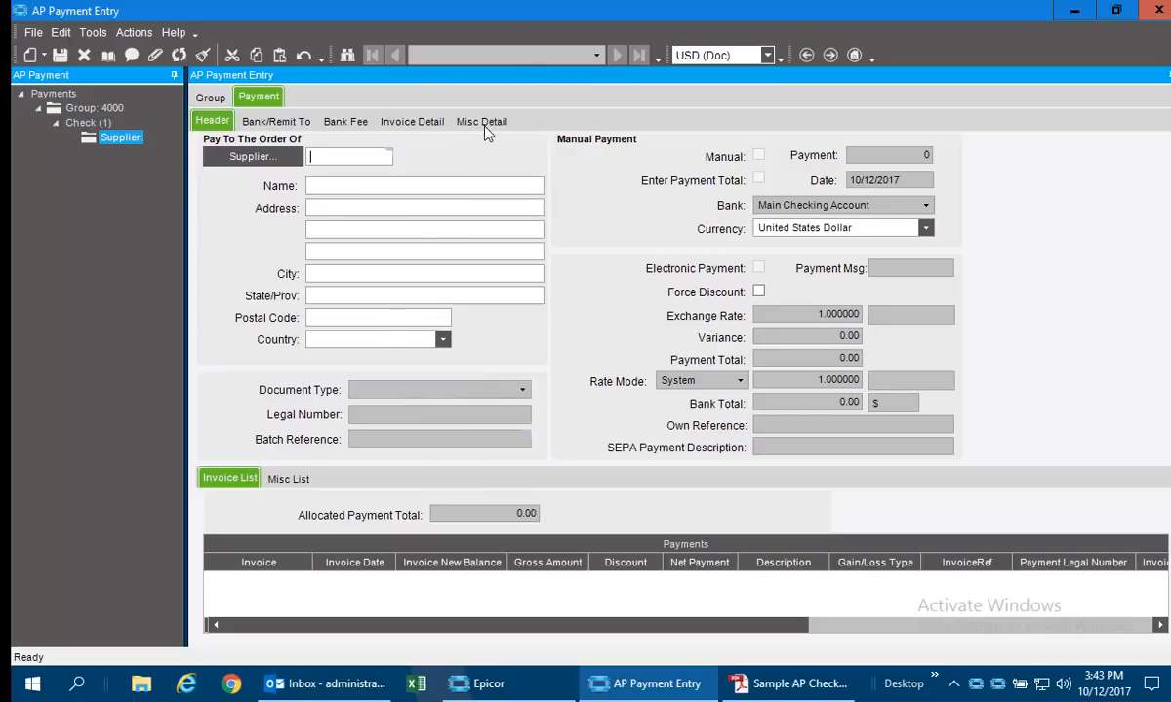
pyautogui.click(83, 57)
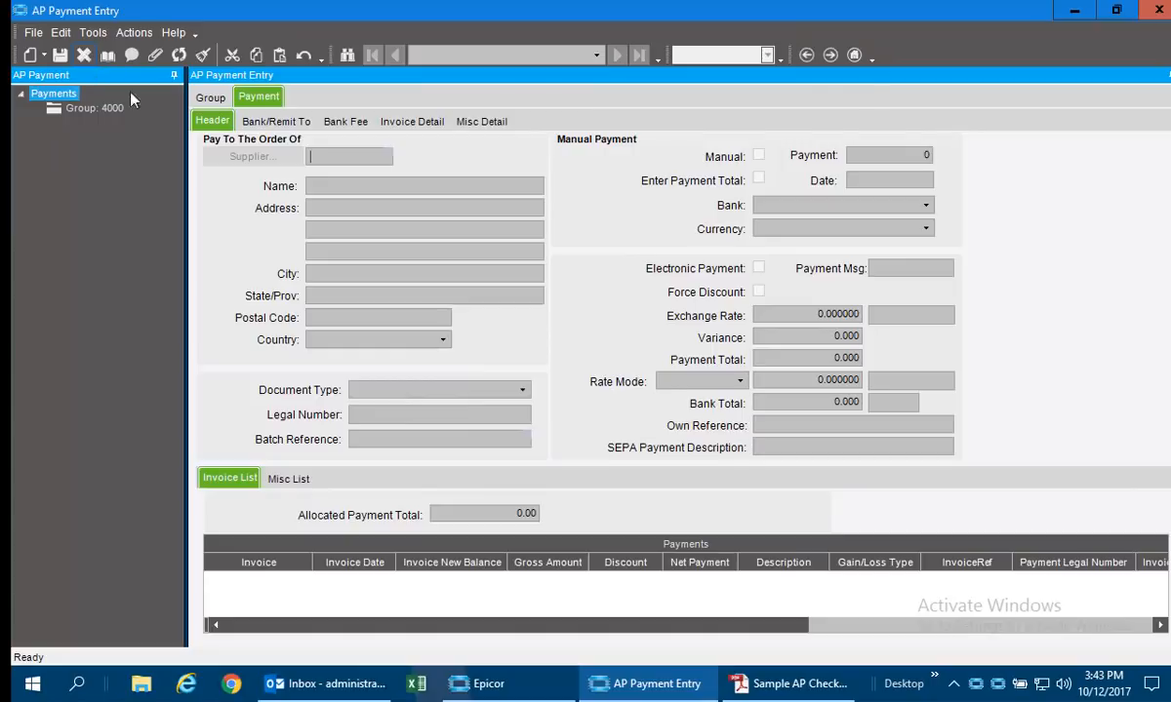
# List the invoices eligible for payment with due date 10/20/2017, including those without a payment method, and maximize the selection list.
pyautogui.click(133, 33)
pyautogui.click(146, 54)
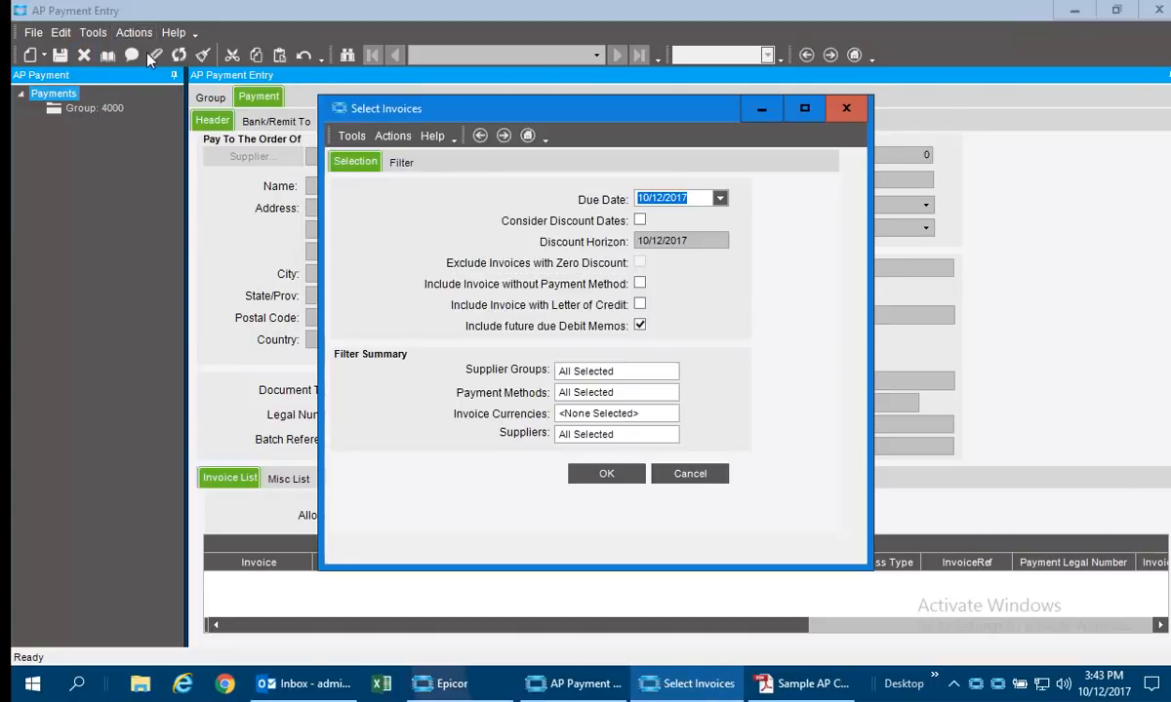
pyautogui.click(720, 199)
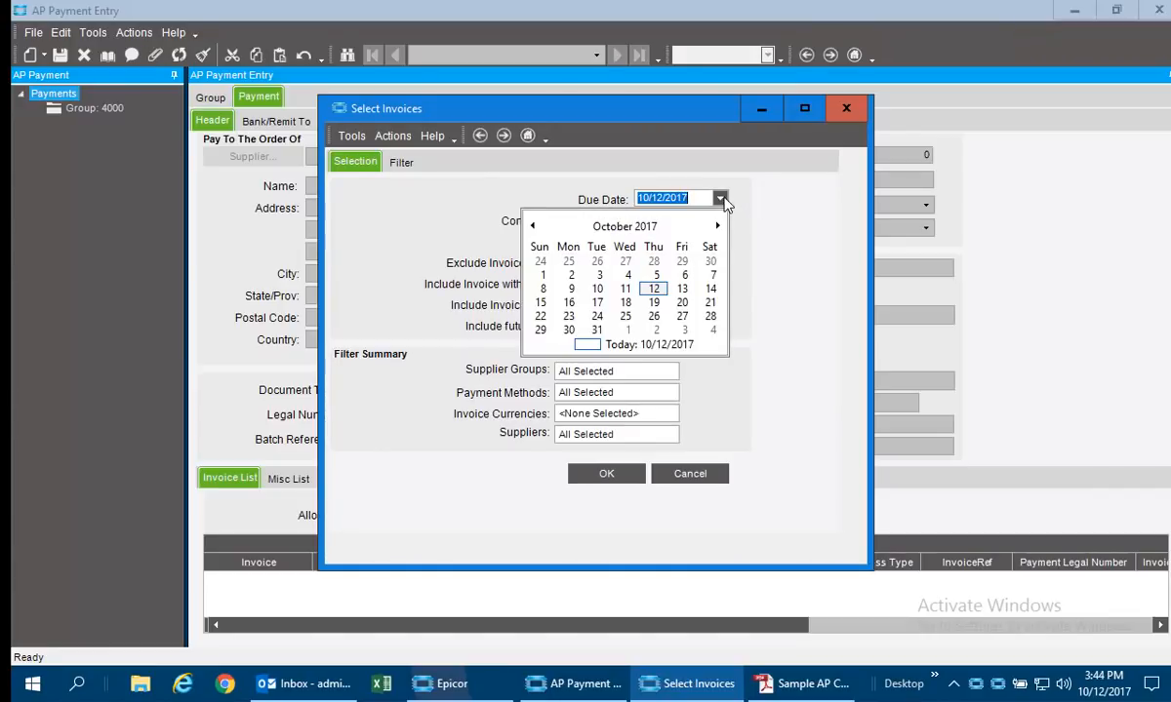
pyautogui.click(682, 305)
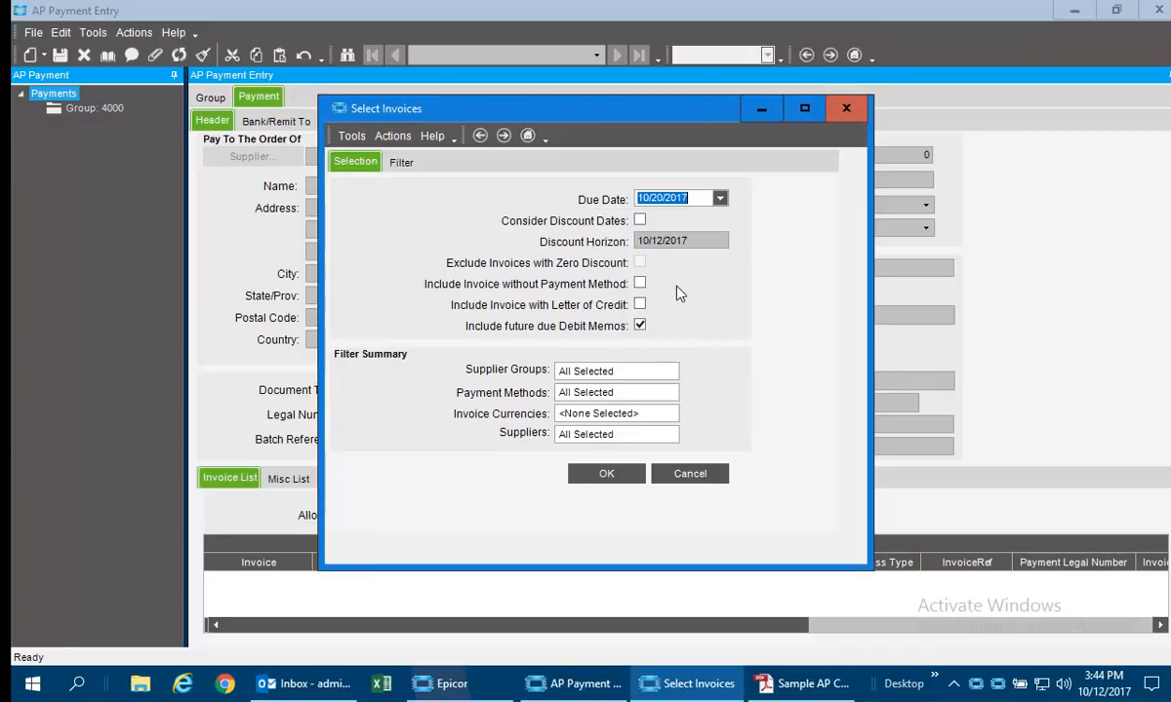
pyautogui.click(640, 283)
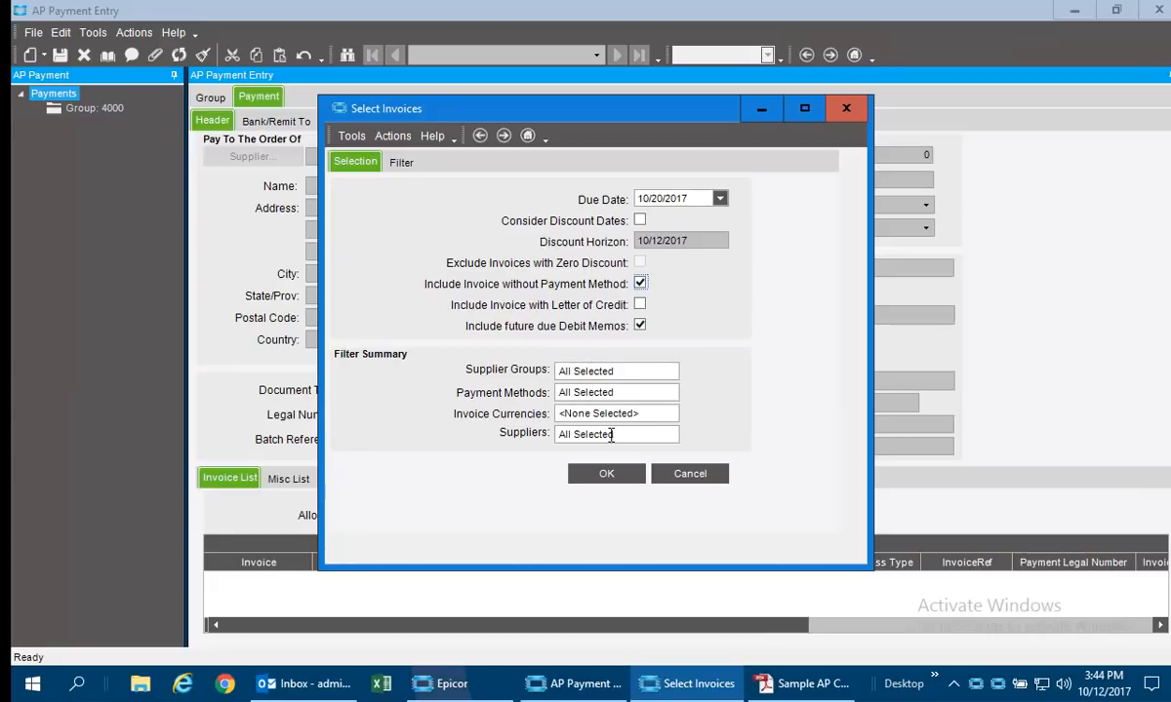
pyautogui.click(605, 485)
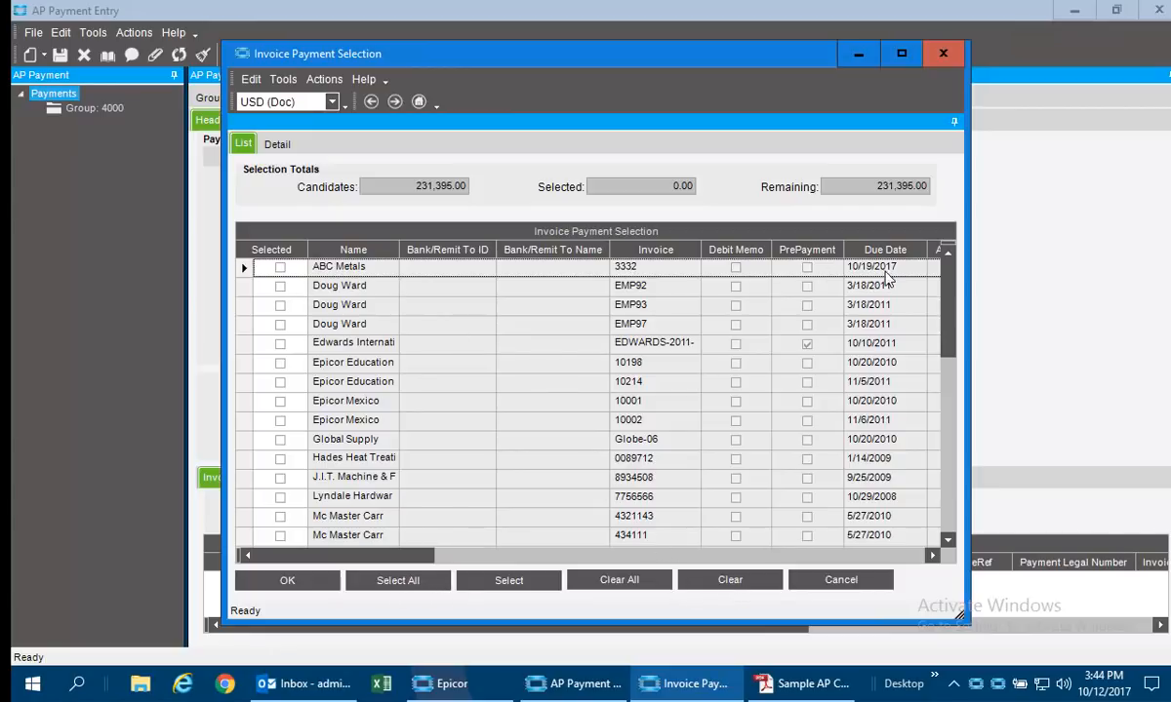
pyautogui.click(901, 54)
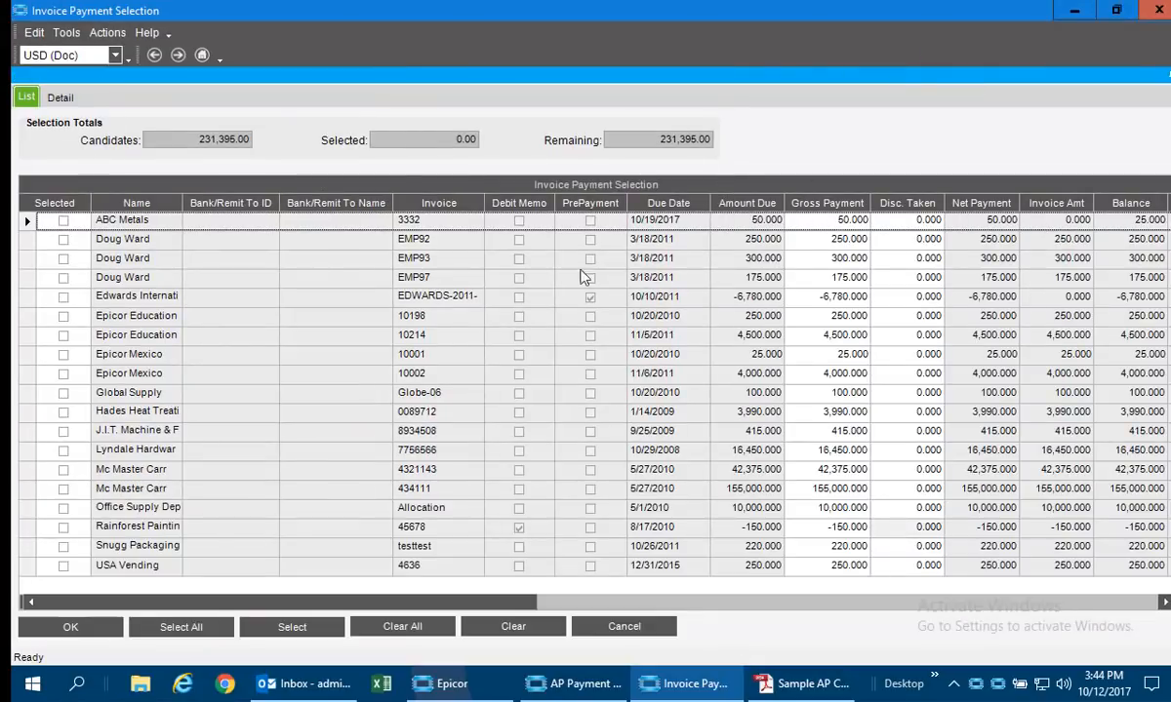
# Select invoices EMP97, 7756566 and 0089712 for payment, add them to group 4000, and expand the group's check payments.
pyautogui.click(63, 280)
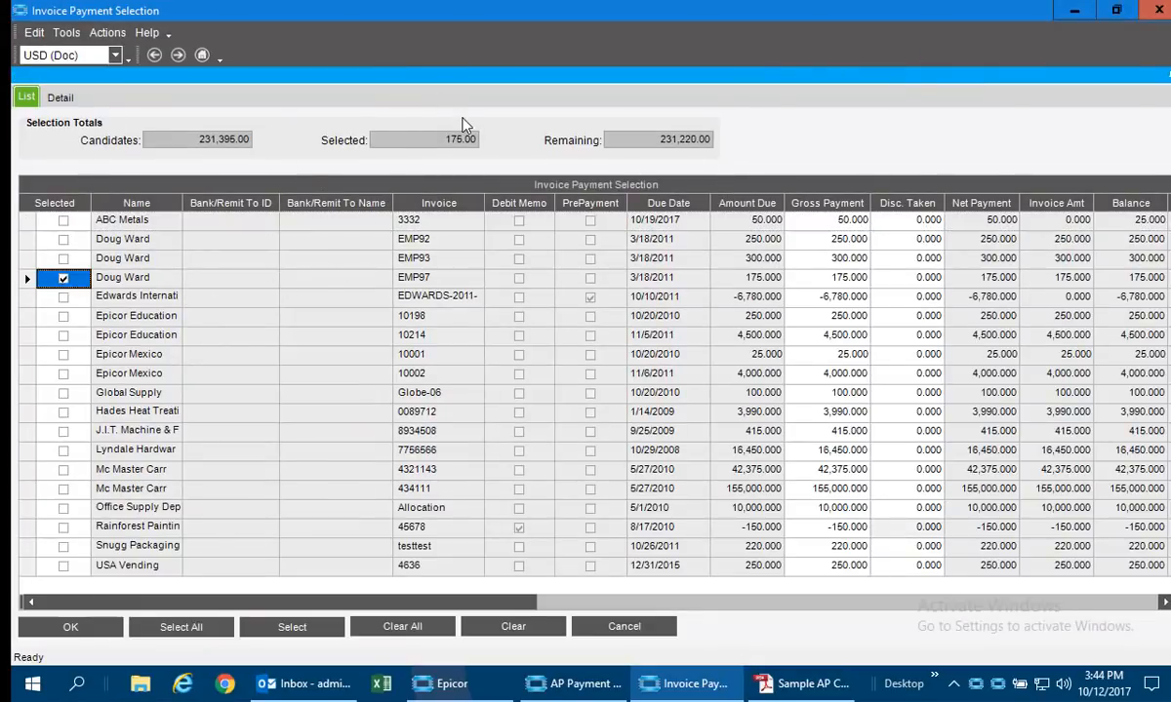
pyautogui.click(62, 450)
pyautogui.click(62, 412)
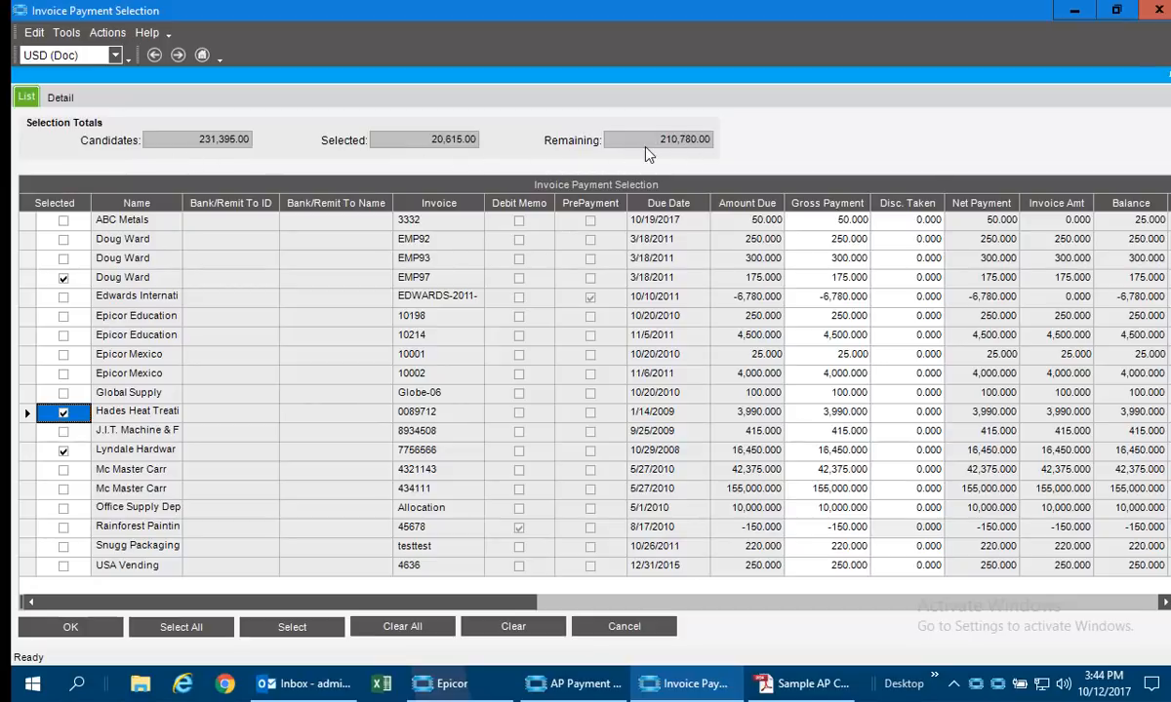
pyautogui.click(78, 628)
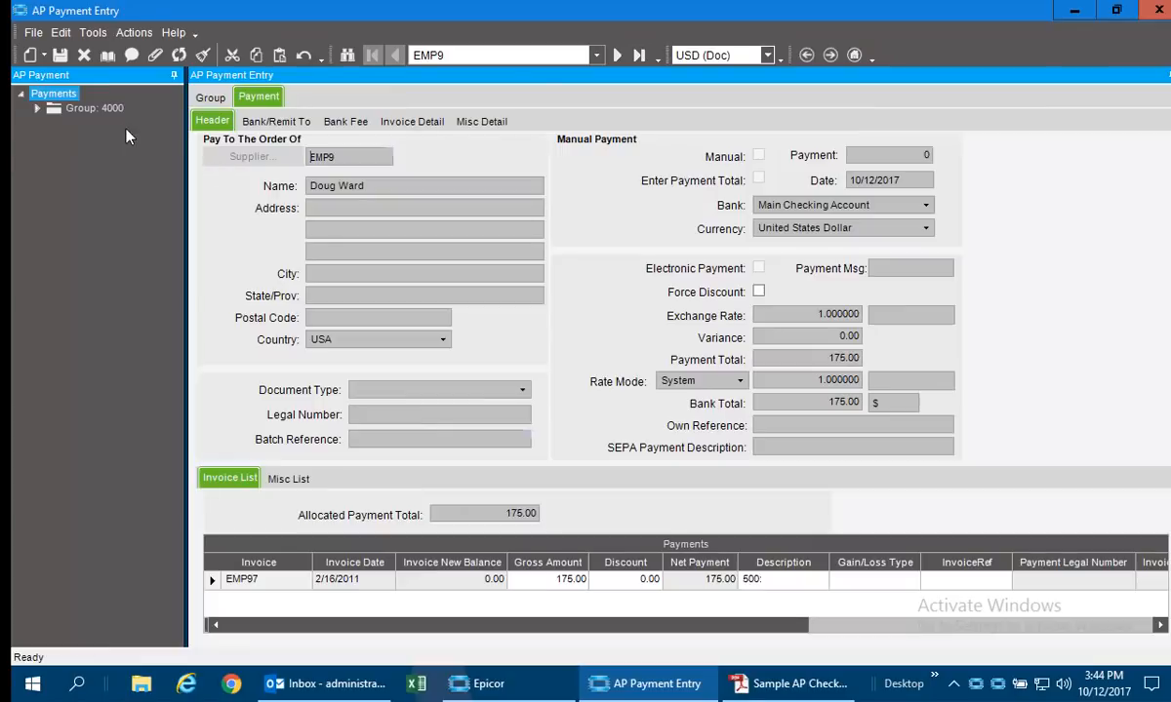
pyautogui.click(38, 109)
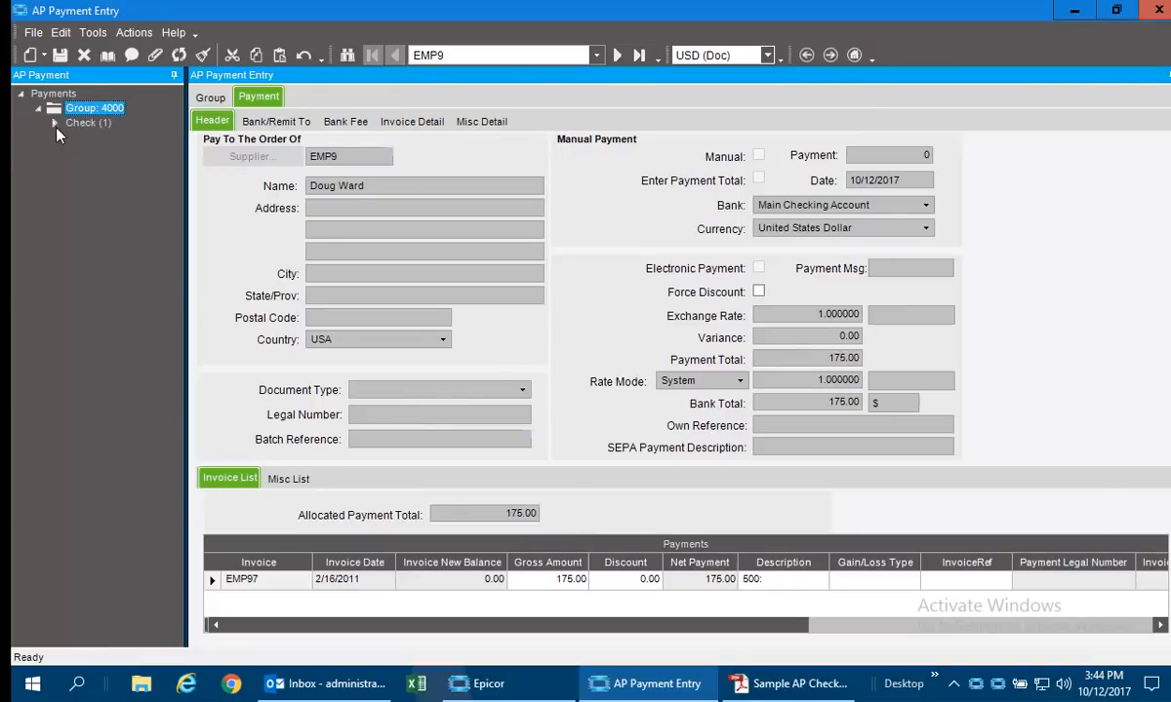
pyautogui.click(54, 121)
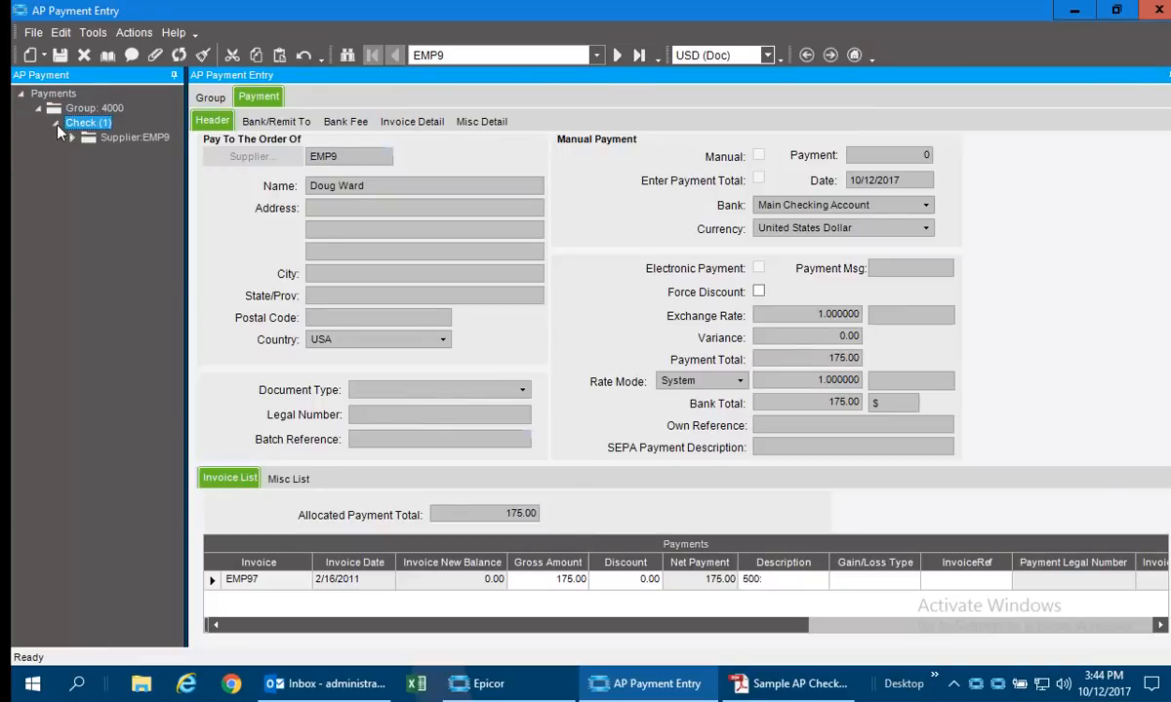
# Preview the payment group's edit list in PDF format, examine its payments and G/L account recap, and close the report.
pyautogui.click(135, 33)
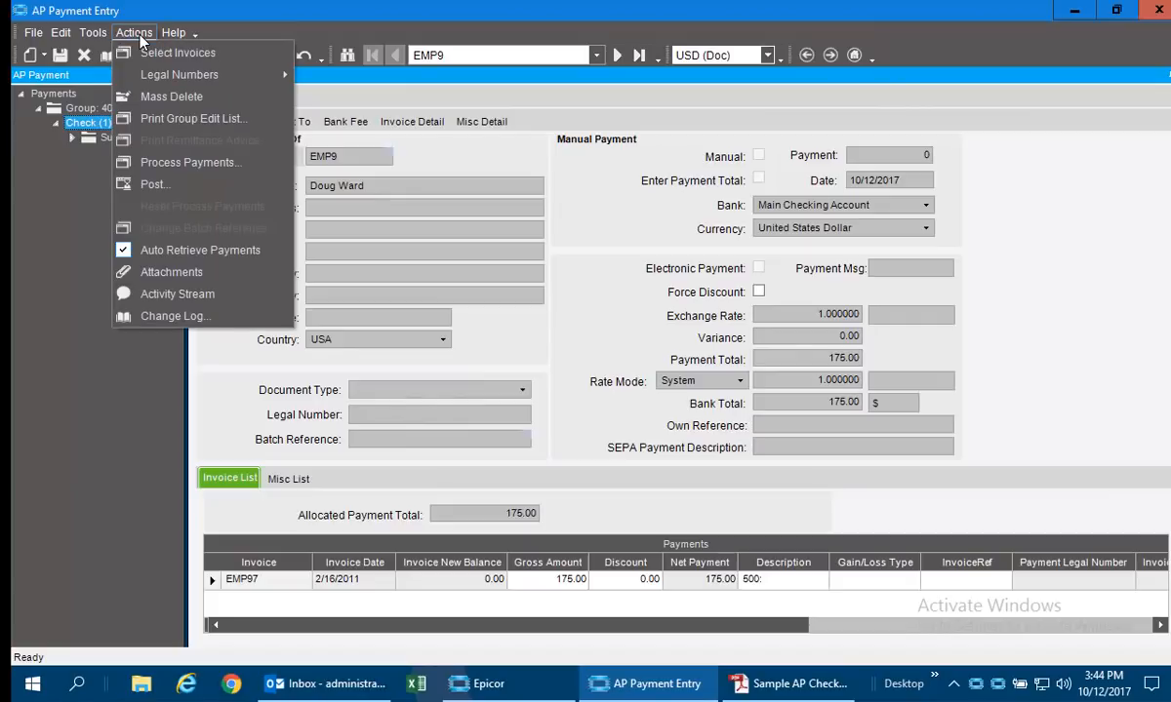
pyautogui.click(151, 118)
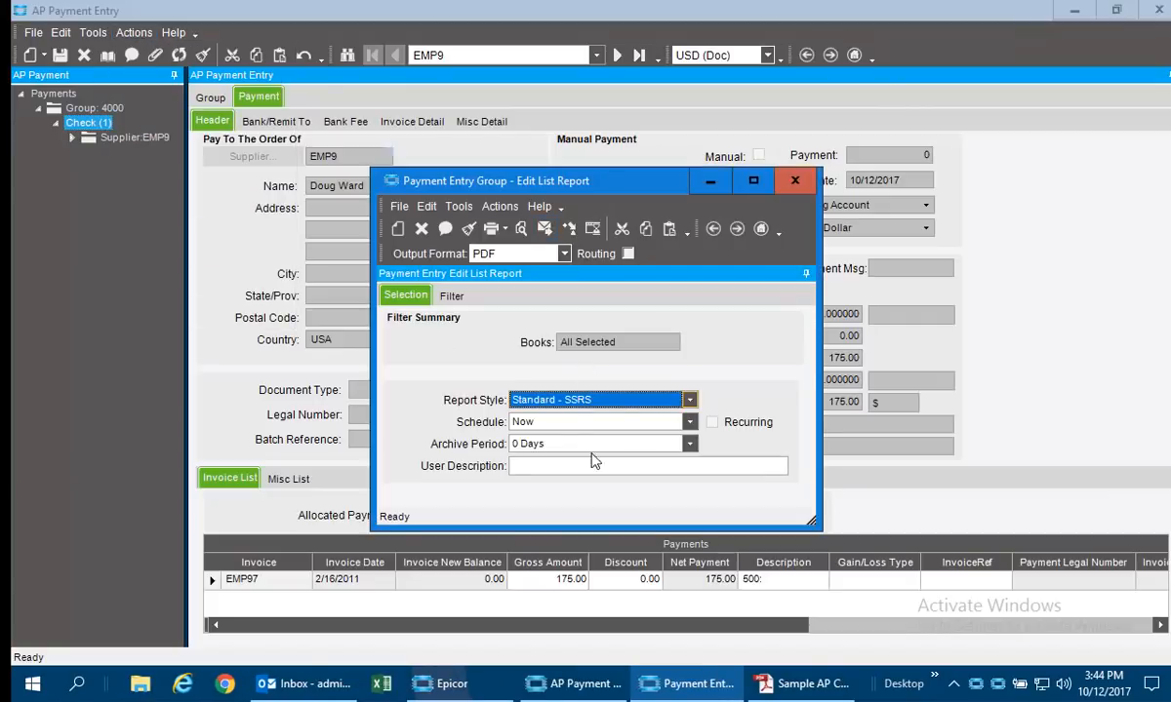
pyautogui.click(520, 229)
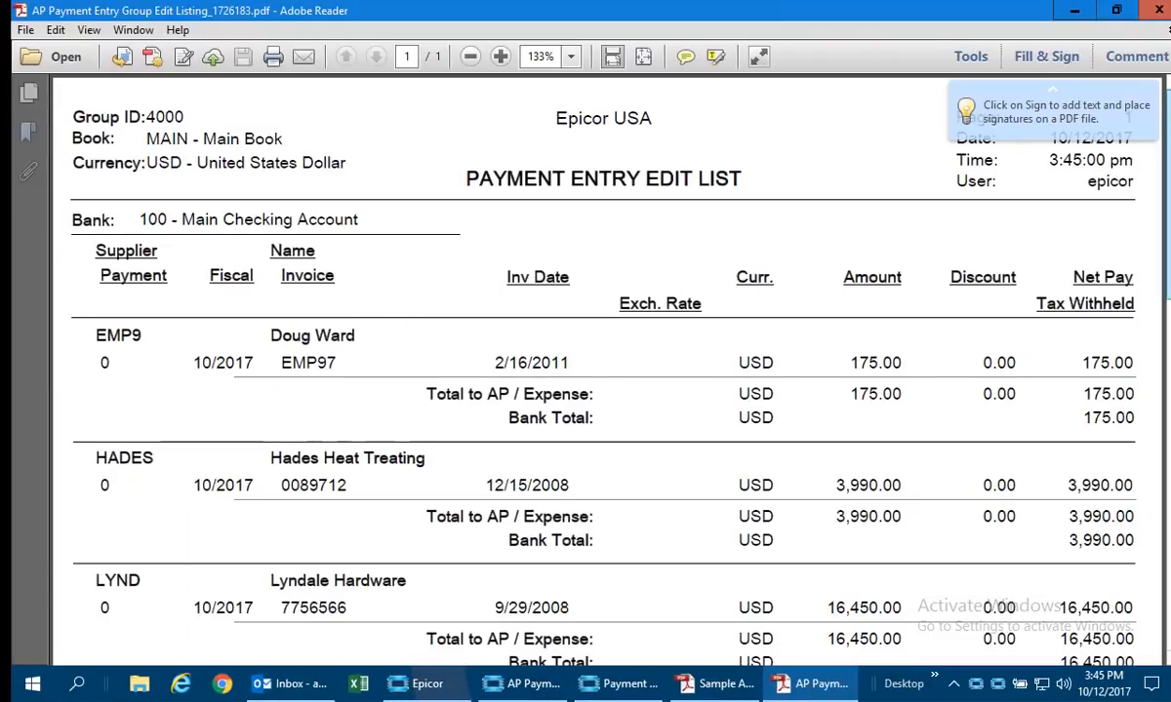
pyautogui.scroll(-8, 1166, 331)
pyautogui.scroll(-1, 1166, 332)
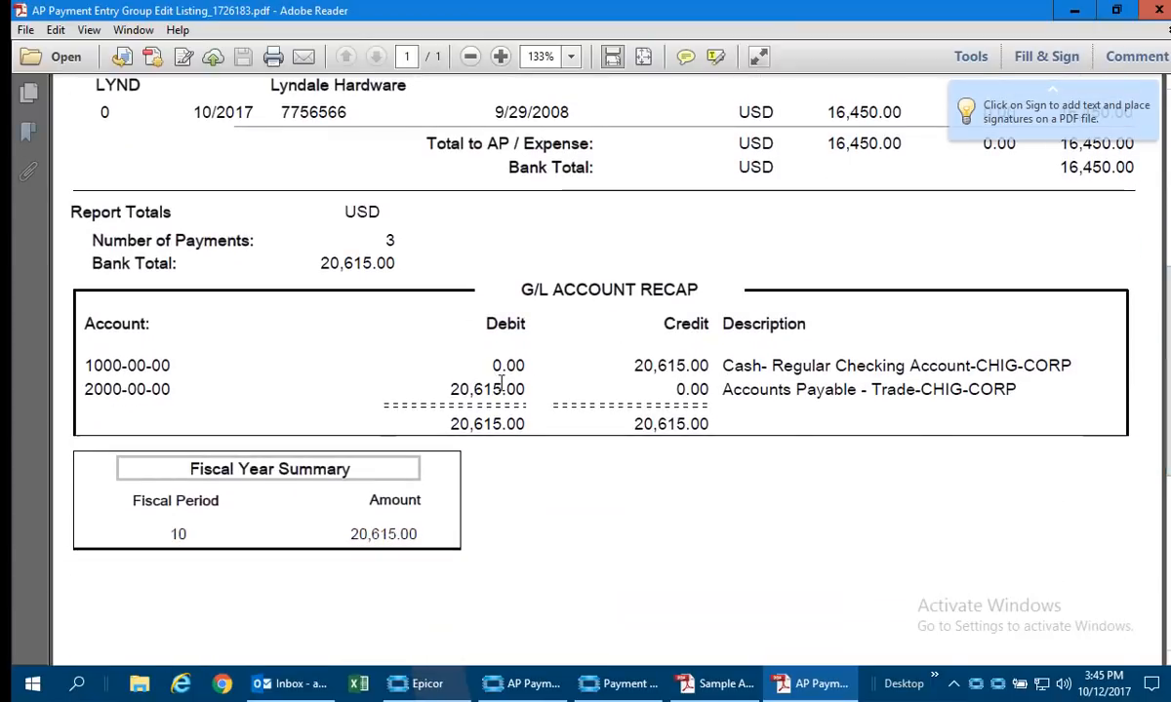
pyautogui.scroll(2, 1122, 332)
pyautogui.scroll(10, 1122, 331)
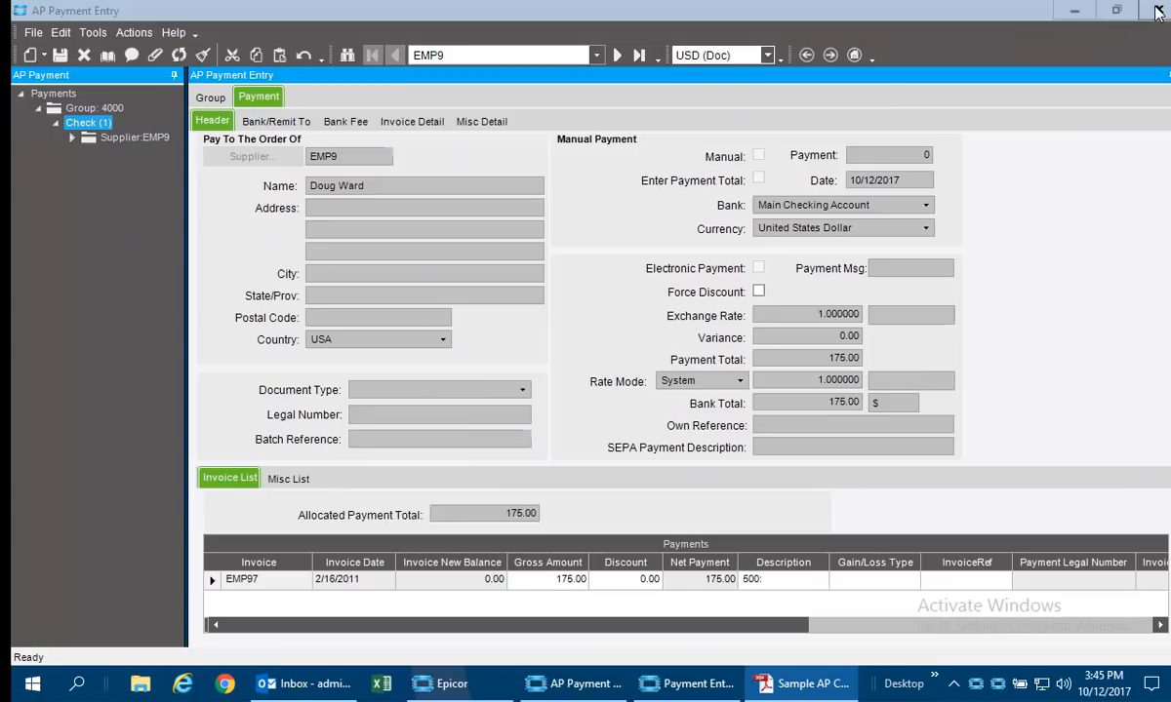
pyautogui.click(1158, 10)
# Open Process Payments, examine the printed check layout in Sample AP Check.pdf in Adobe Reader, and close Process Payments without submitting it.
pyautogui.click(124, 32)
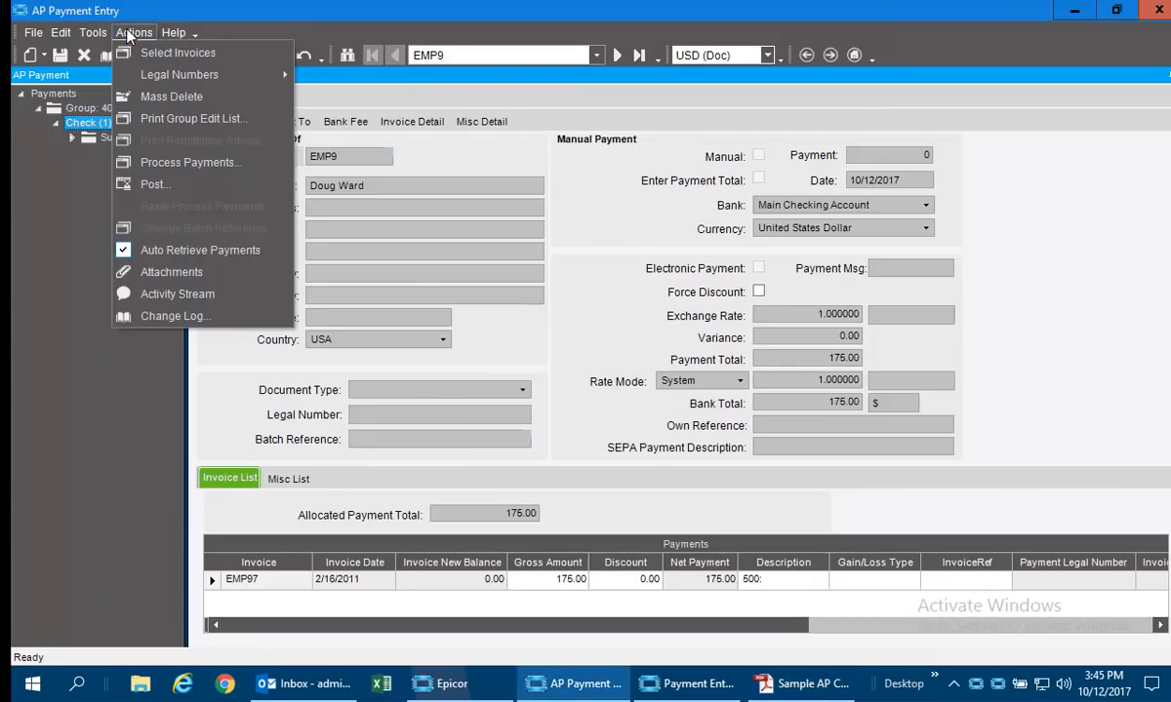
pyautogui.click(192, 160)
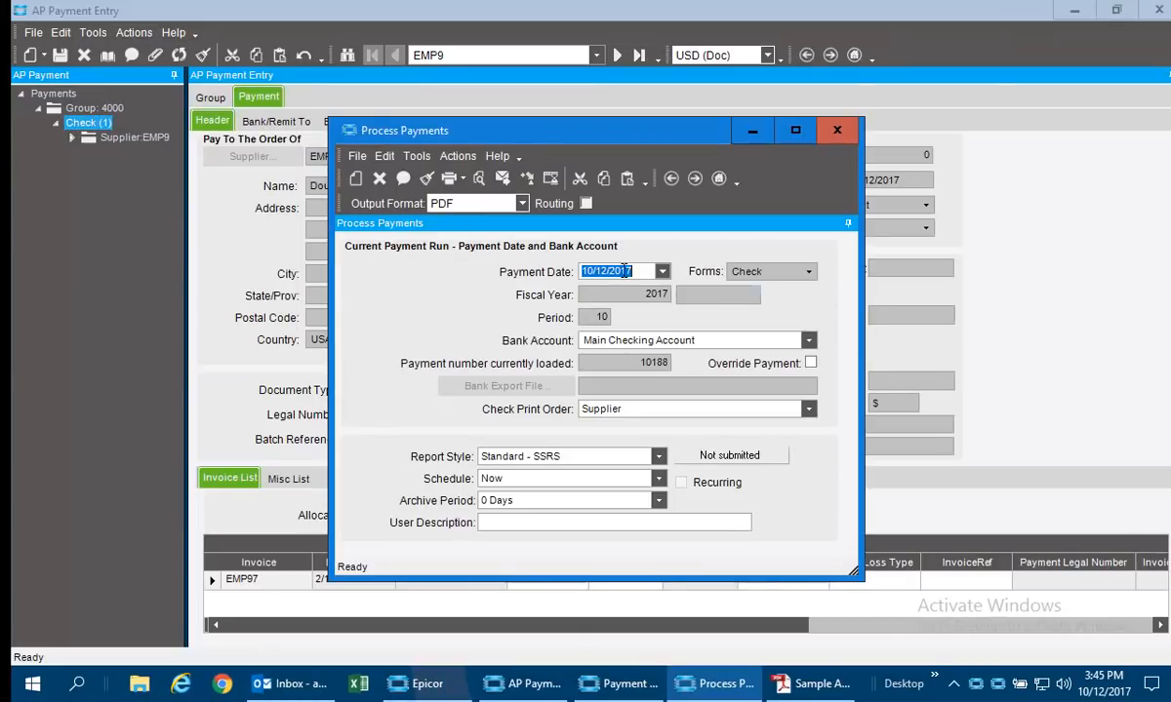
pyautogui.click(776, 680)
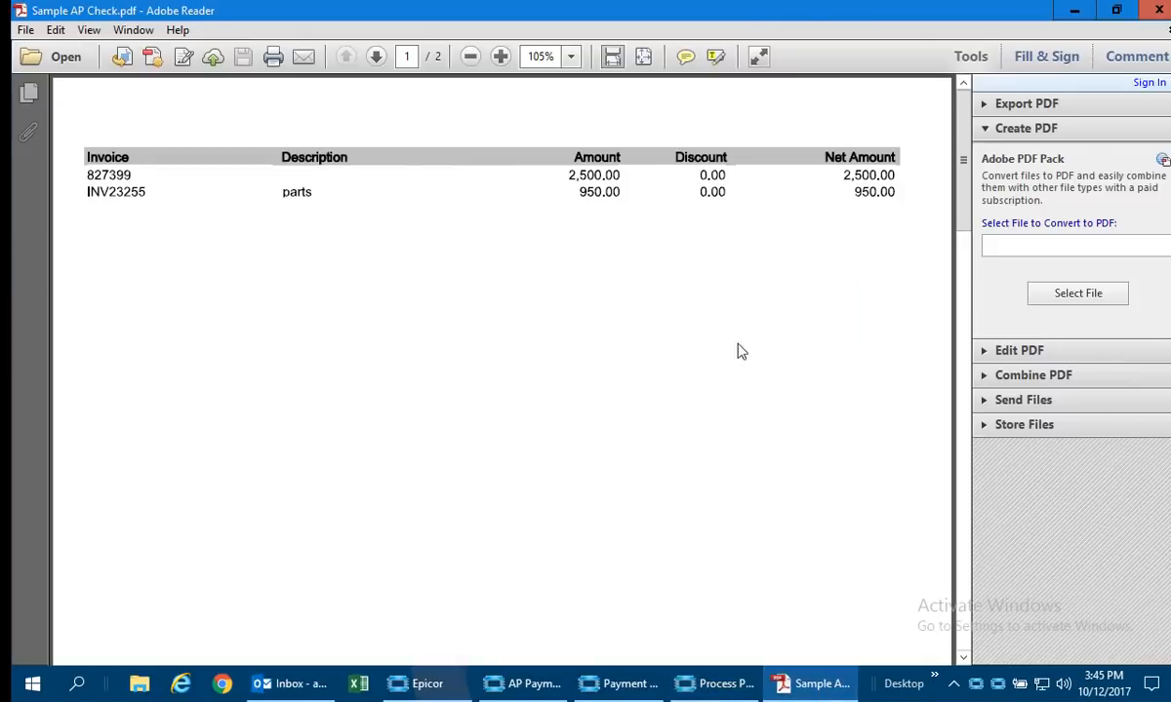
pyautogui.moveTo(964, 135); pyautogui.dragTo(944, 296)
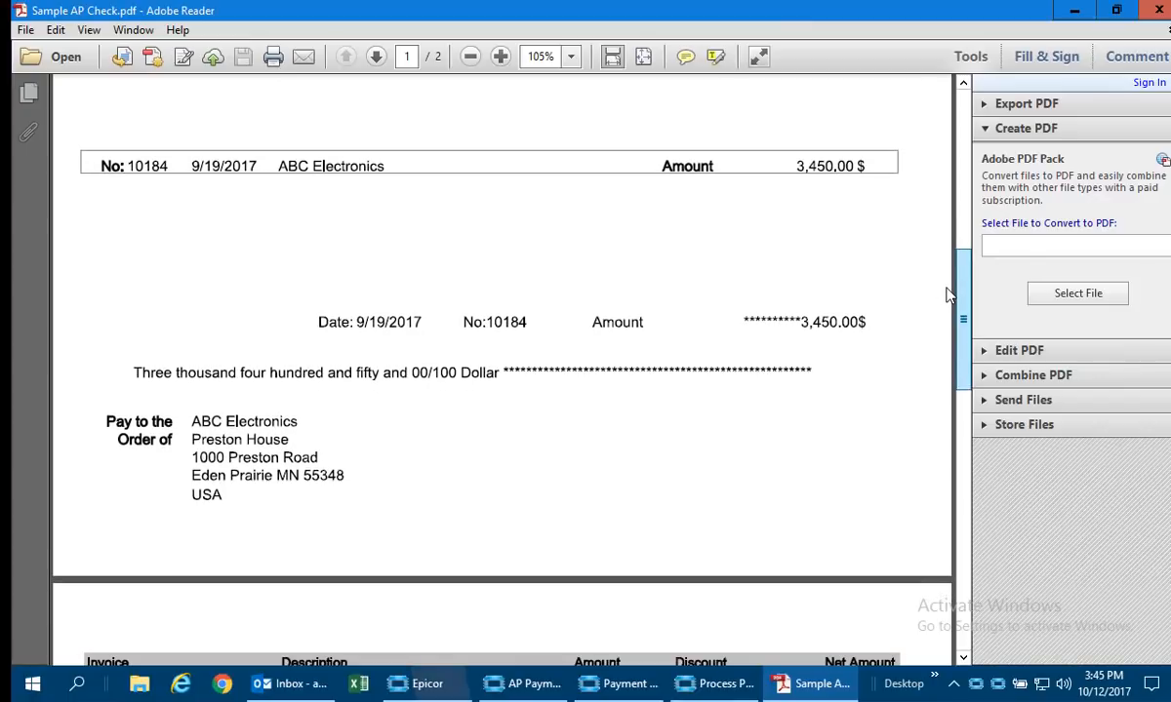
pyautogui.moveTo(946, 295); pyautogui.dragTo(944, 502)
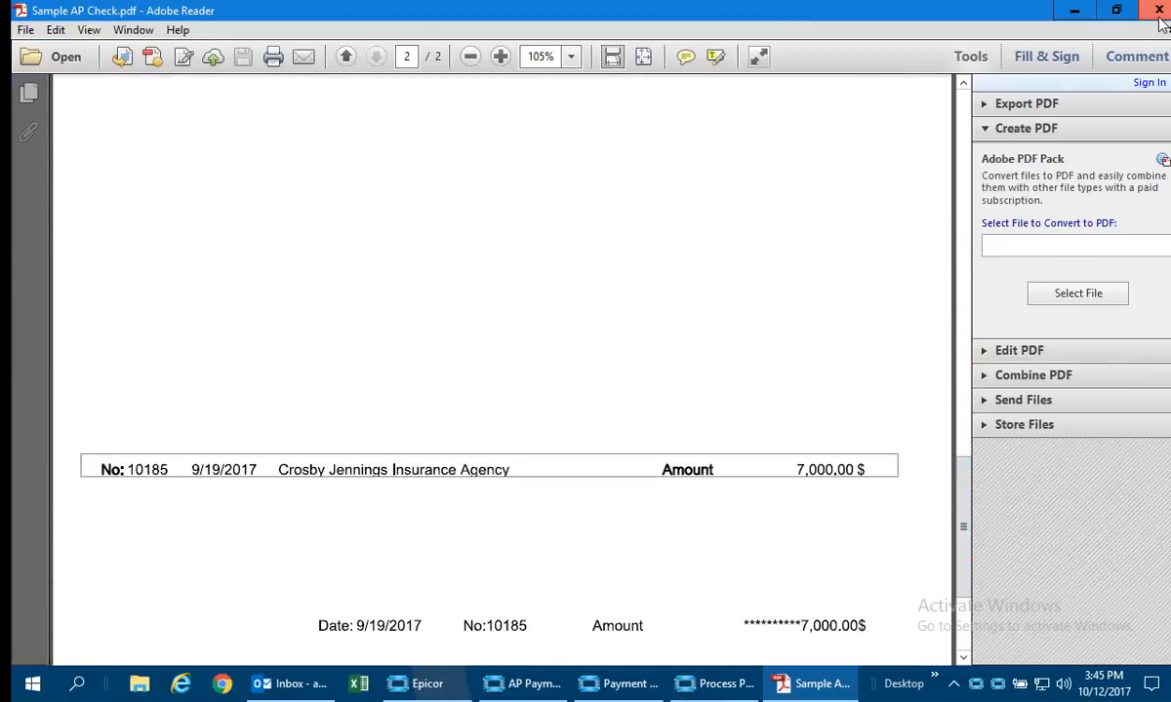
pyautogui.click(1077, 11)
pyautogui.click(831, 129)
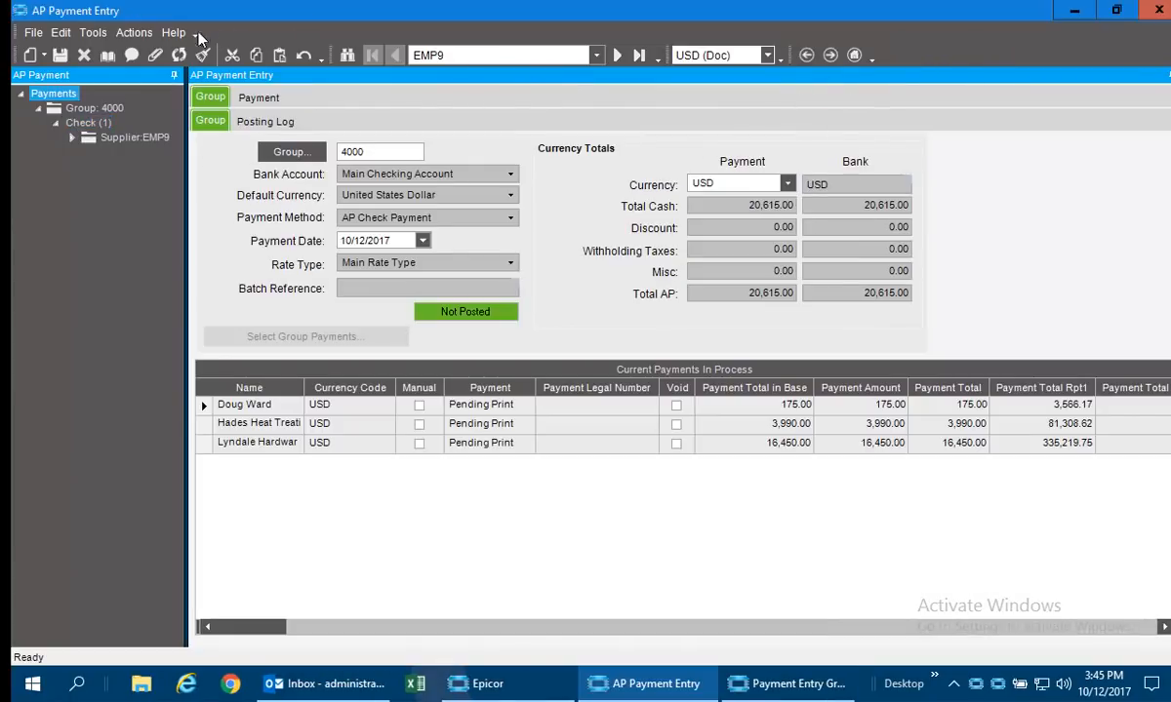
# Start posting AP payment group 4000.
pyautogui.click(133, 33)
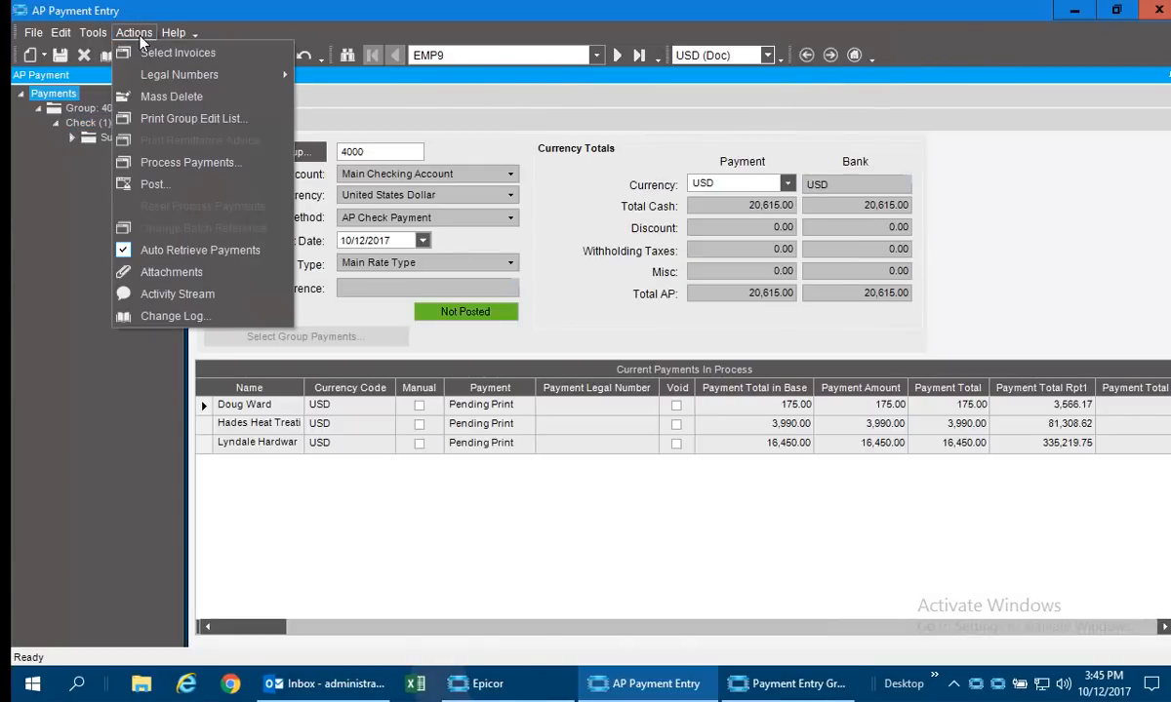
pyautogui.click(173, 182)
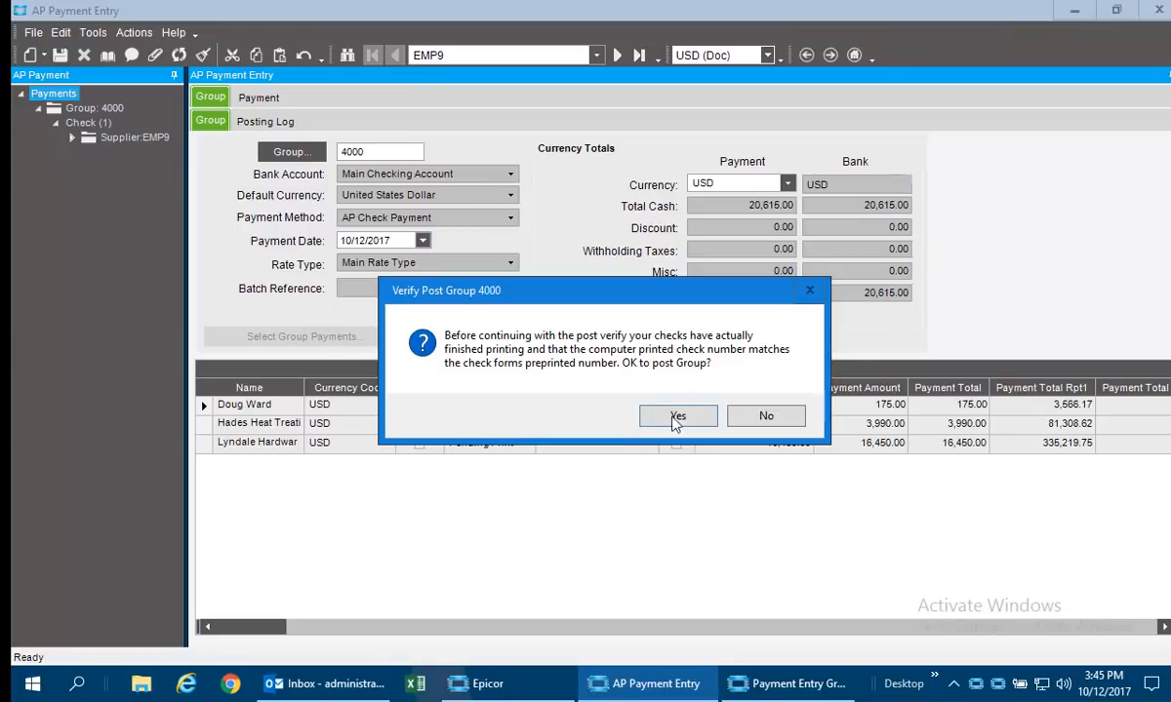
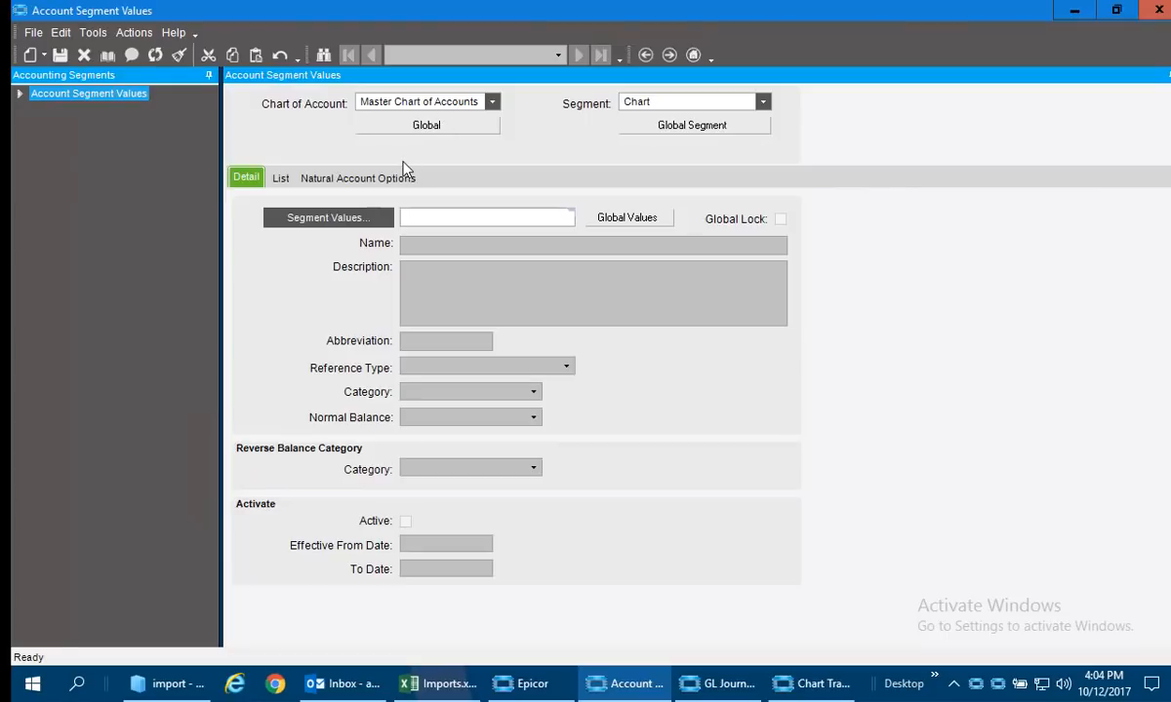
# Load all Department segment values of the Master Chart of Accounts and view the Sales and General & Administrative records.
pyautogui.click(762, 102)
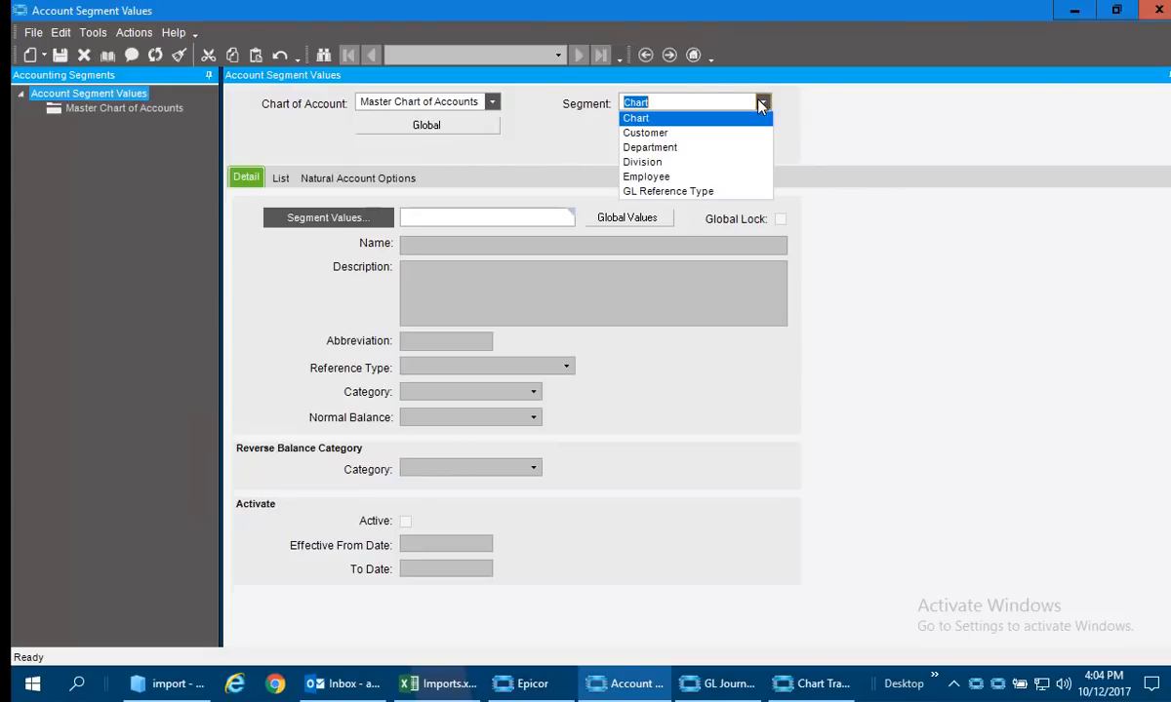
pyautogui.click(649, 148)
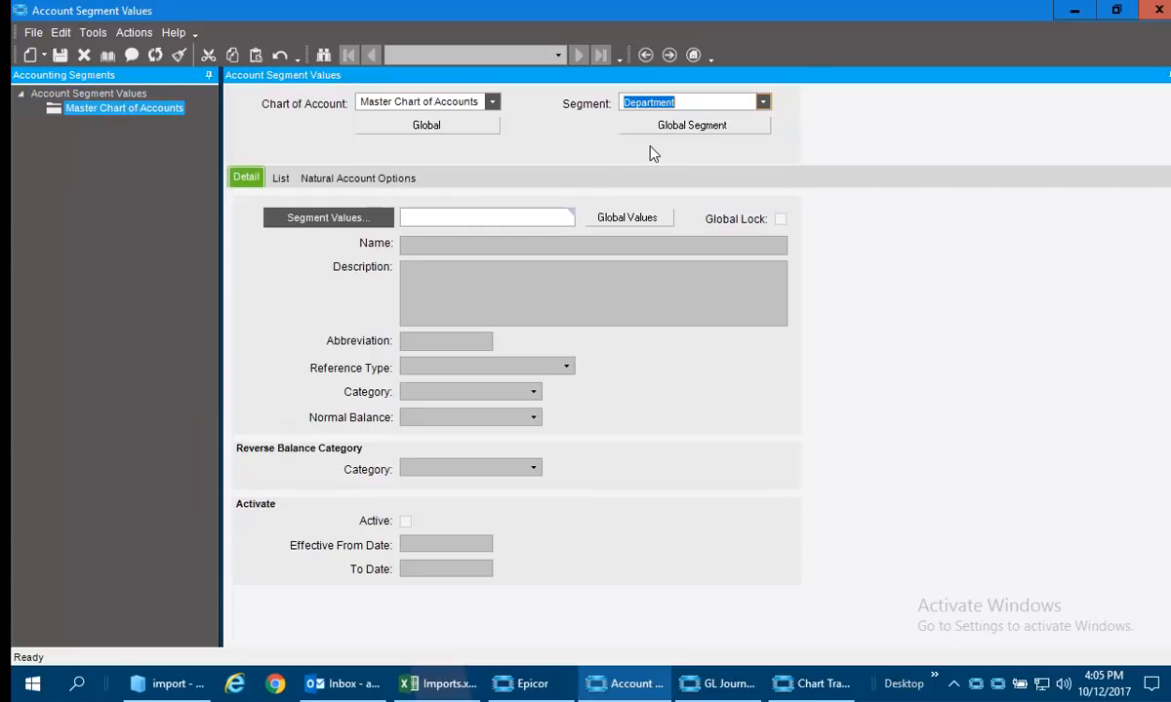
pyautogui.click(341, 221)
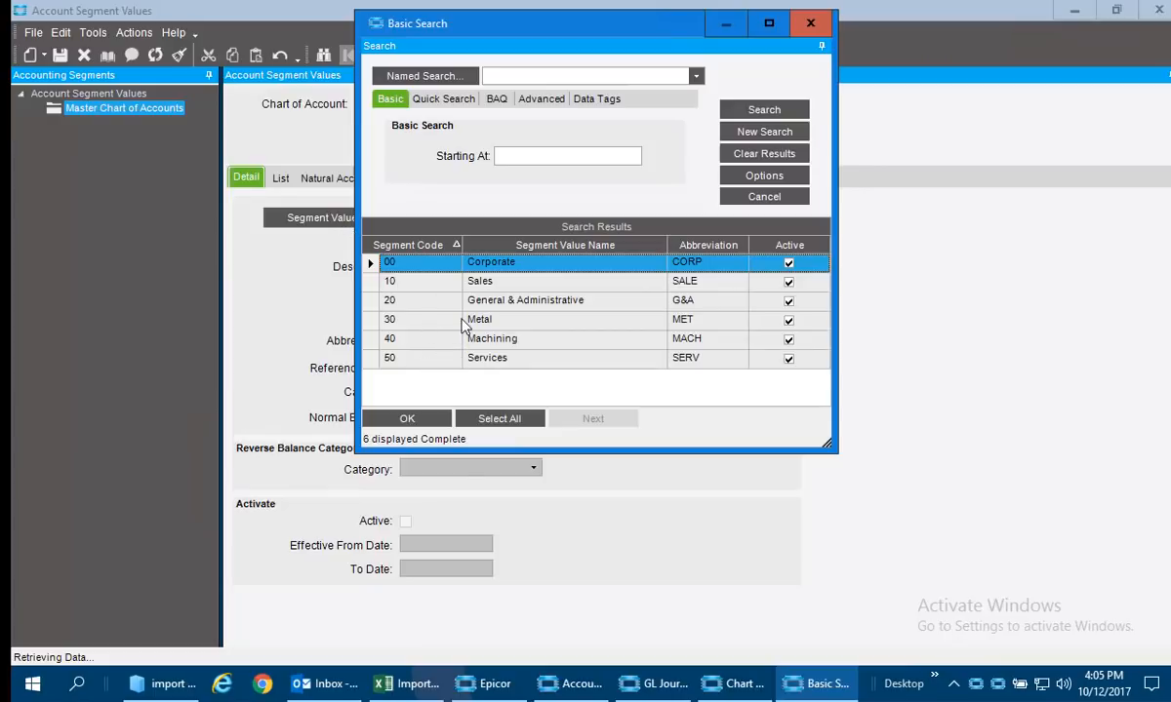
pyautogui.keyDown('shift'); pyautogui.click(419, 357); pyautogui.keyUp('shift')
pyautogui.click(425, 416)
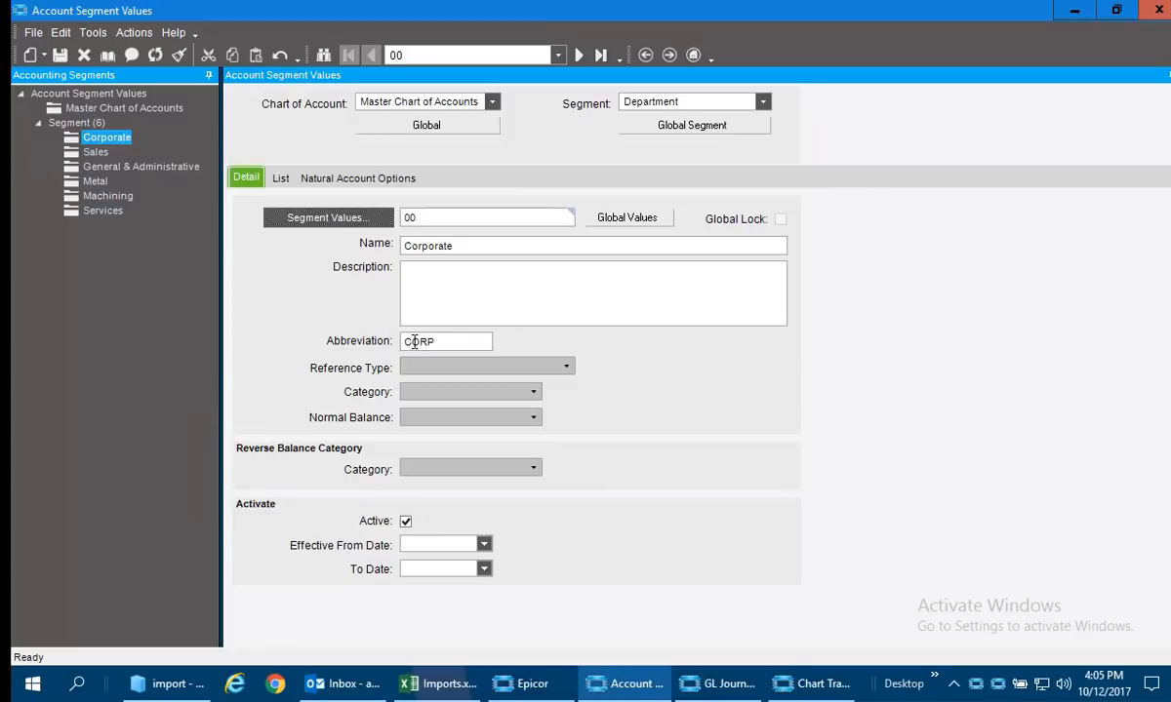
pyautogui.click(95, 152)
pyautogui.click(98, 167)
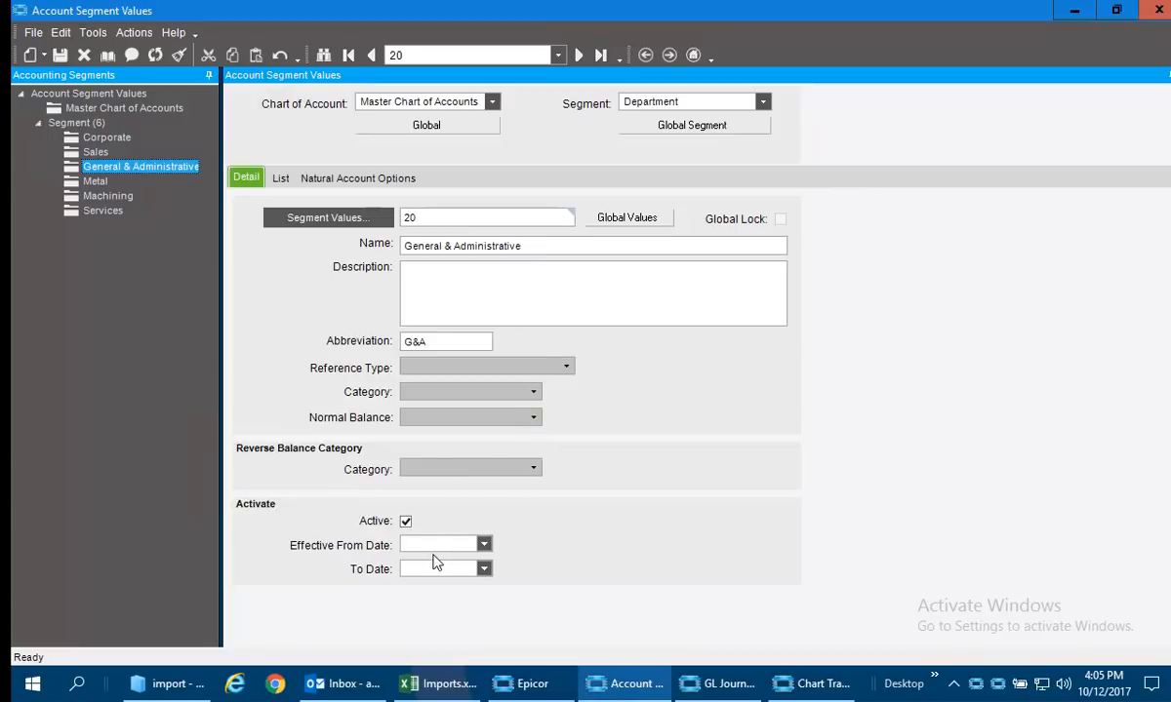
# Search the Division segment values, view the Rockford record, and close the Account Segment Values form.
pyautogui.click(762, 102)
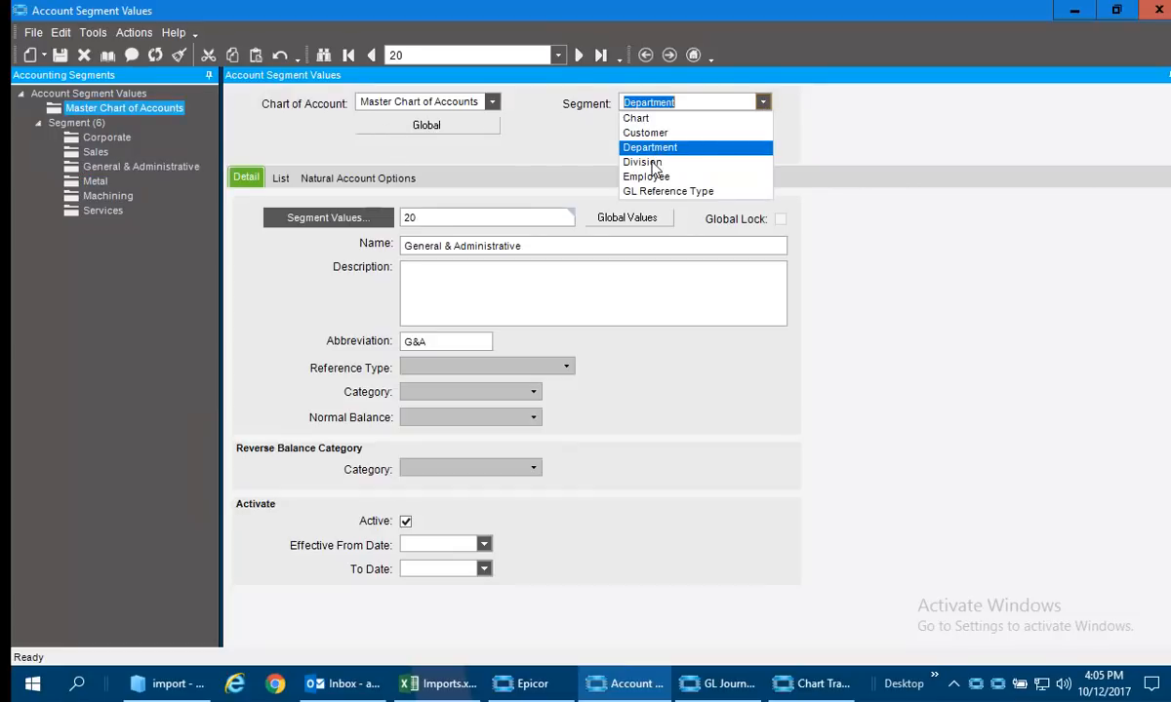
pyautogui.click(644, 162)
pyautogui.click(353, 218)
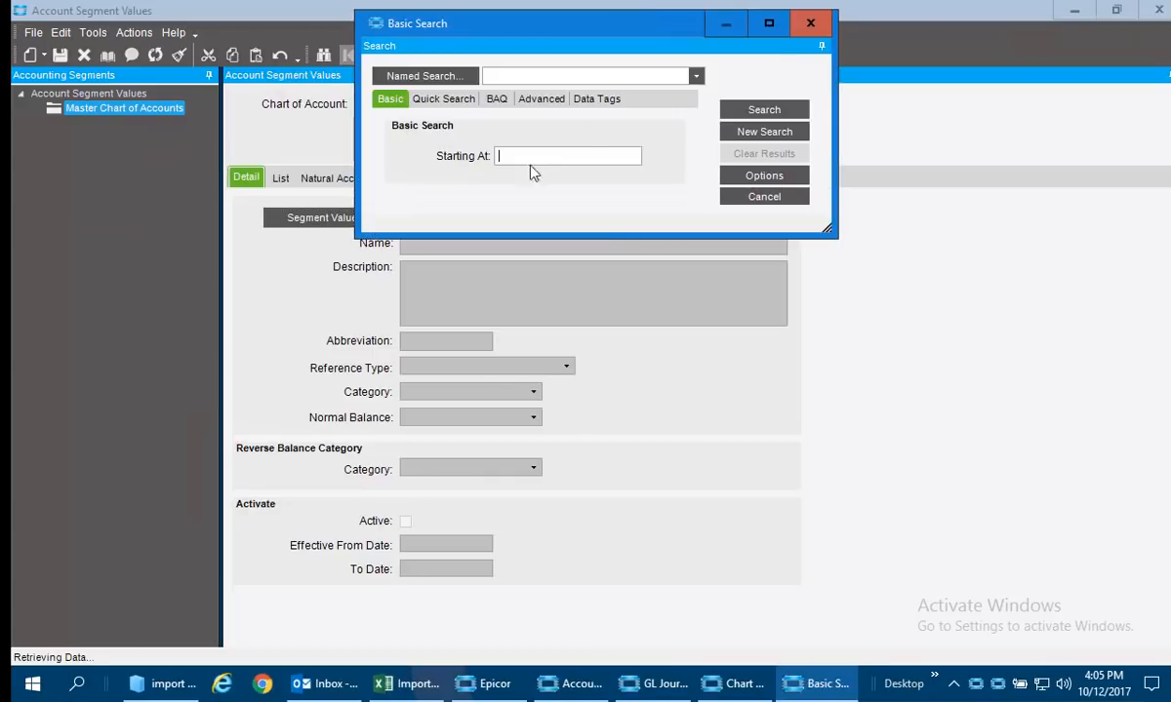
pyautogui.click(766, 110)
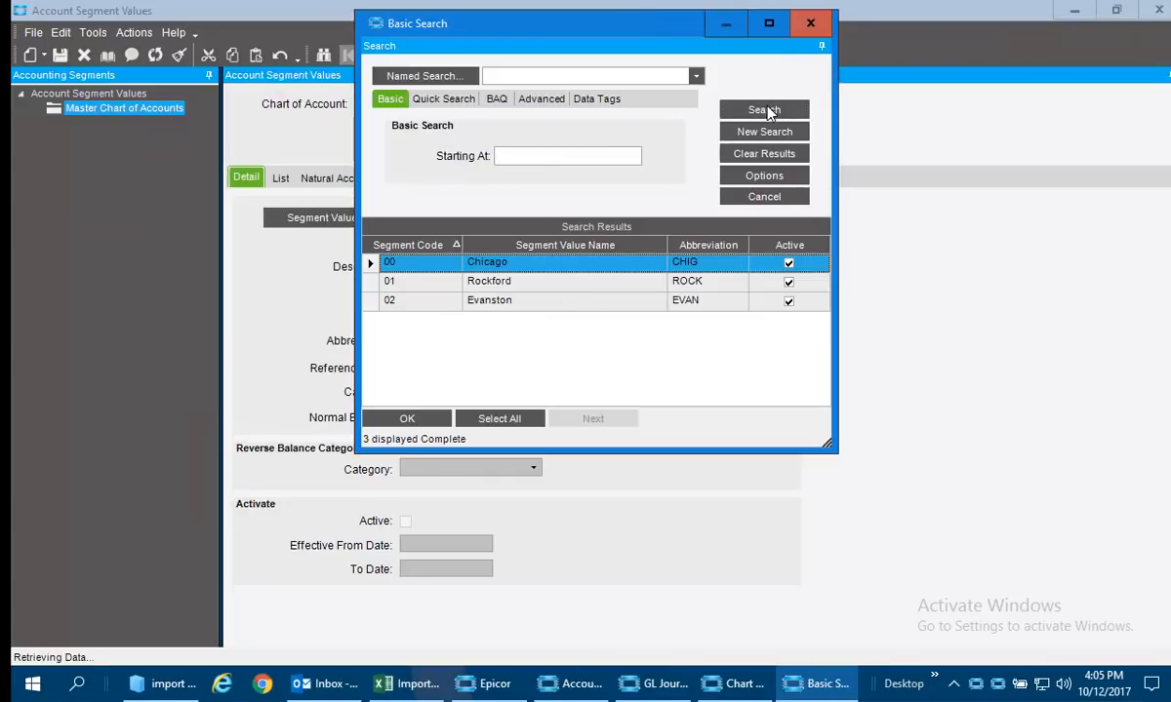
pyautogui.doubleClick(531, 283)
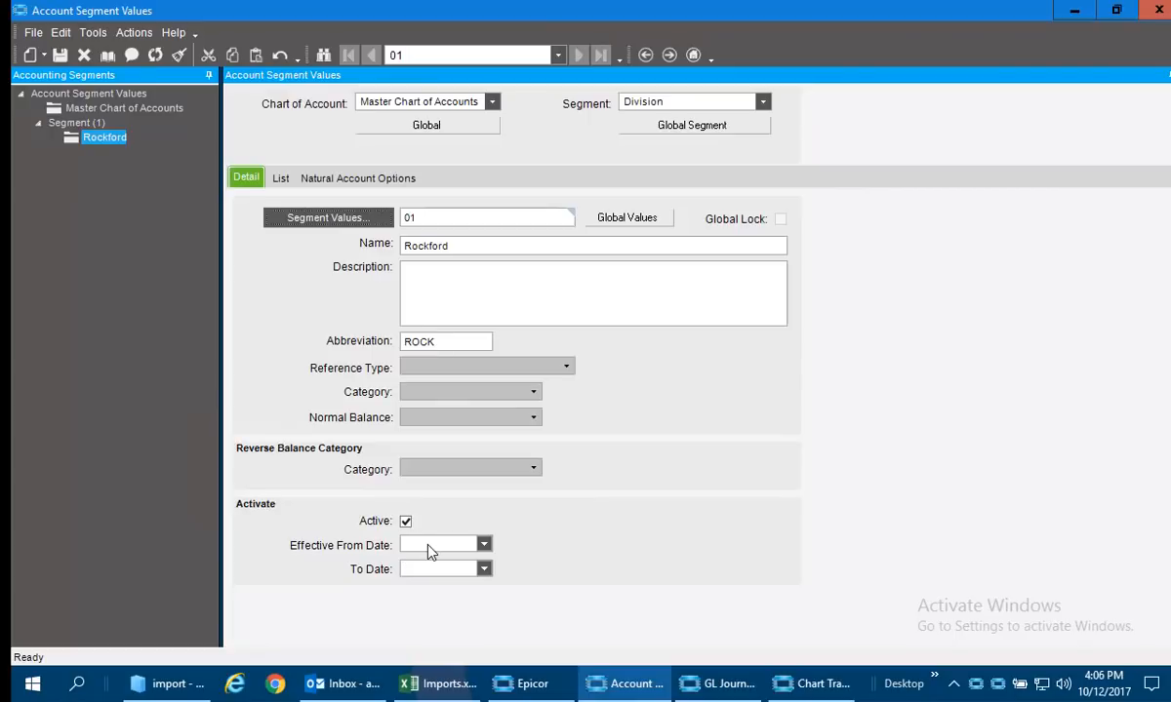
pyautogui.click(1158, 10)
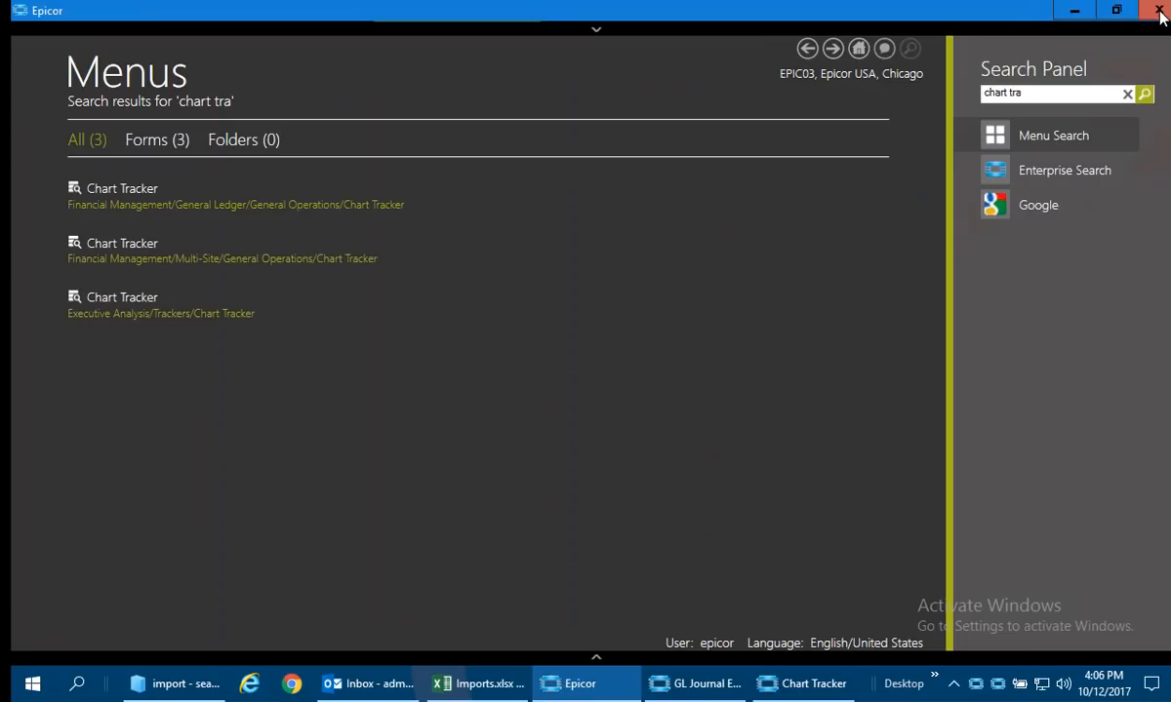
# Switch to GL Journal Entry and examine the Reversing journal's header, lines and reversal date in the Sample group.
pyautogui.click(697, 695)
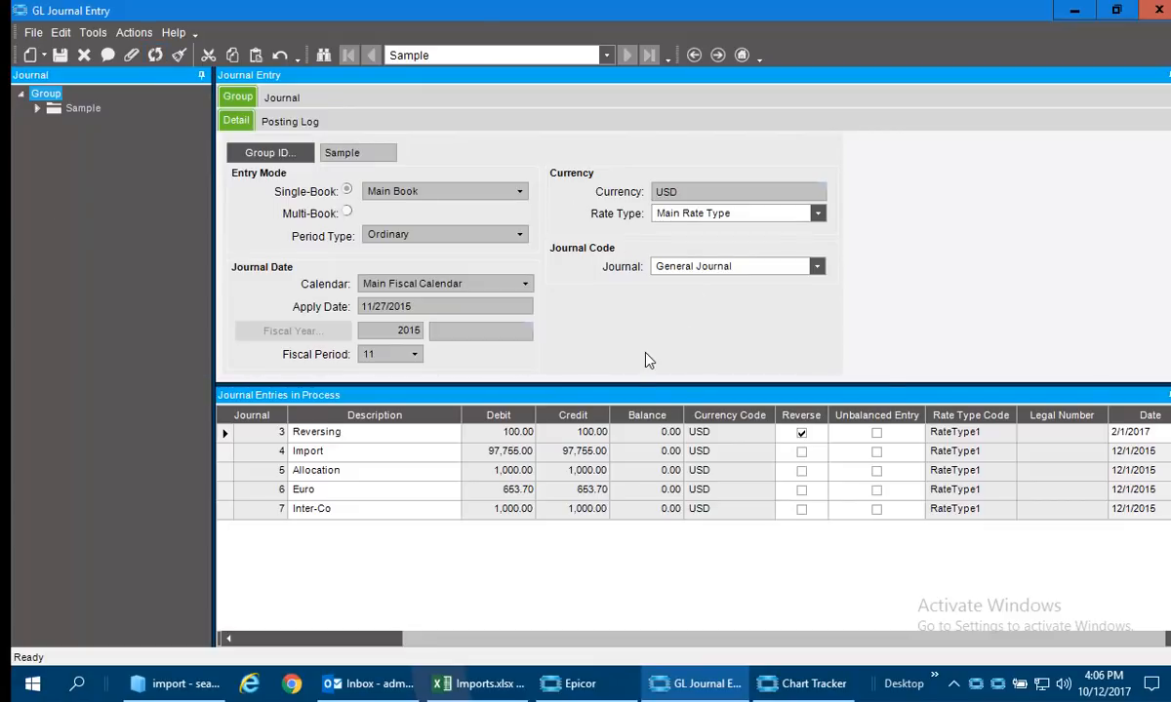
pyautogui.click(224, 435)
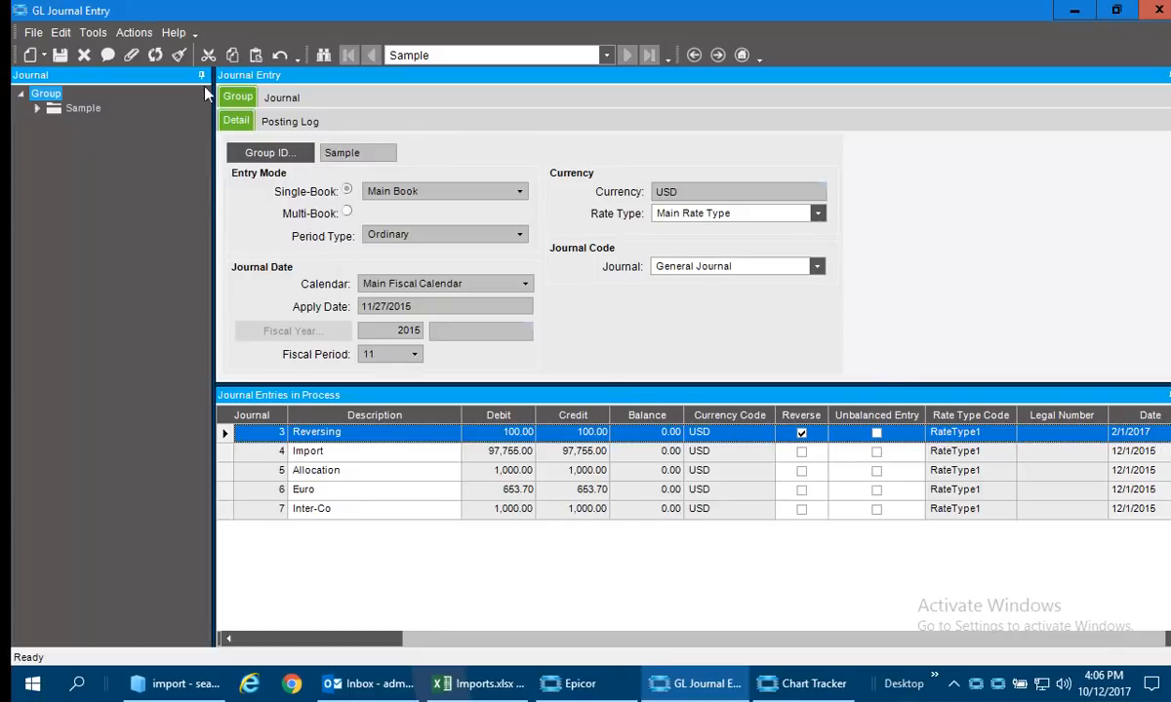
pyautogui.click(282, 97)
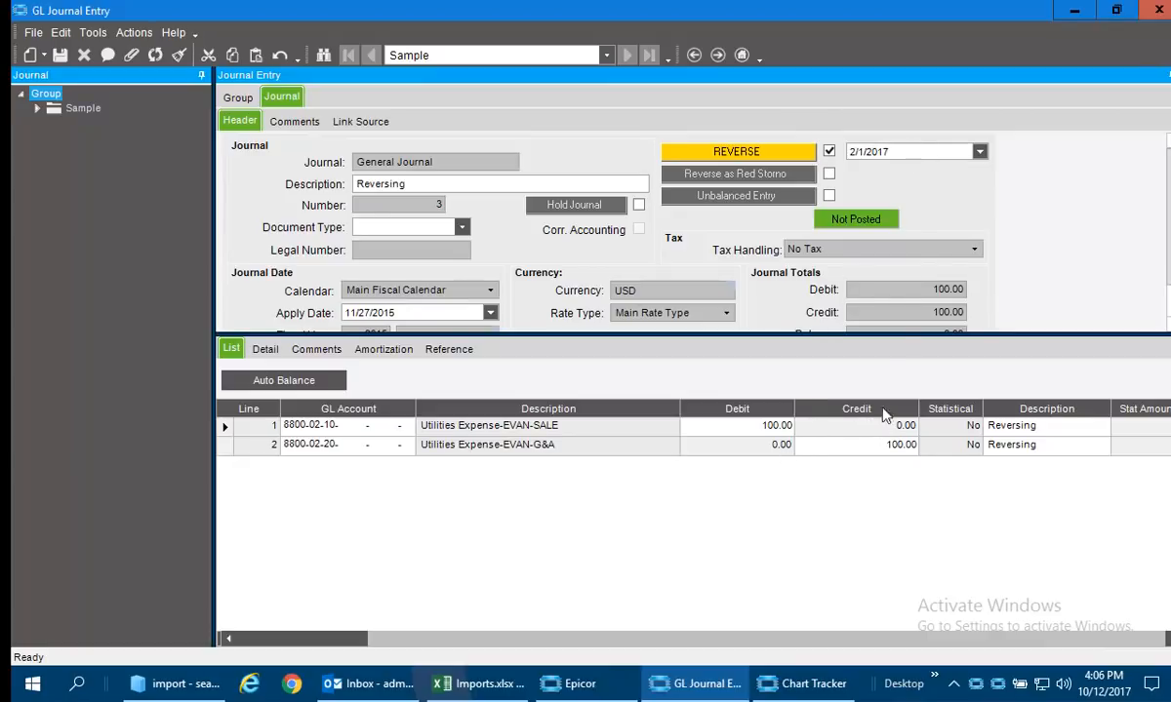
pyautogui.click(928, 163)
pyautogui.click(980, 151)
pyautogui.click(984, 154)
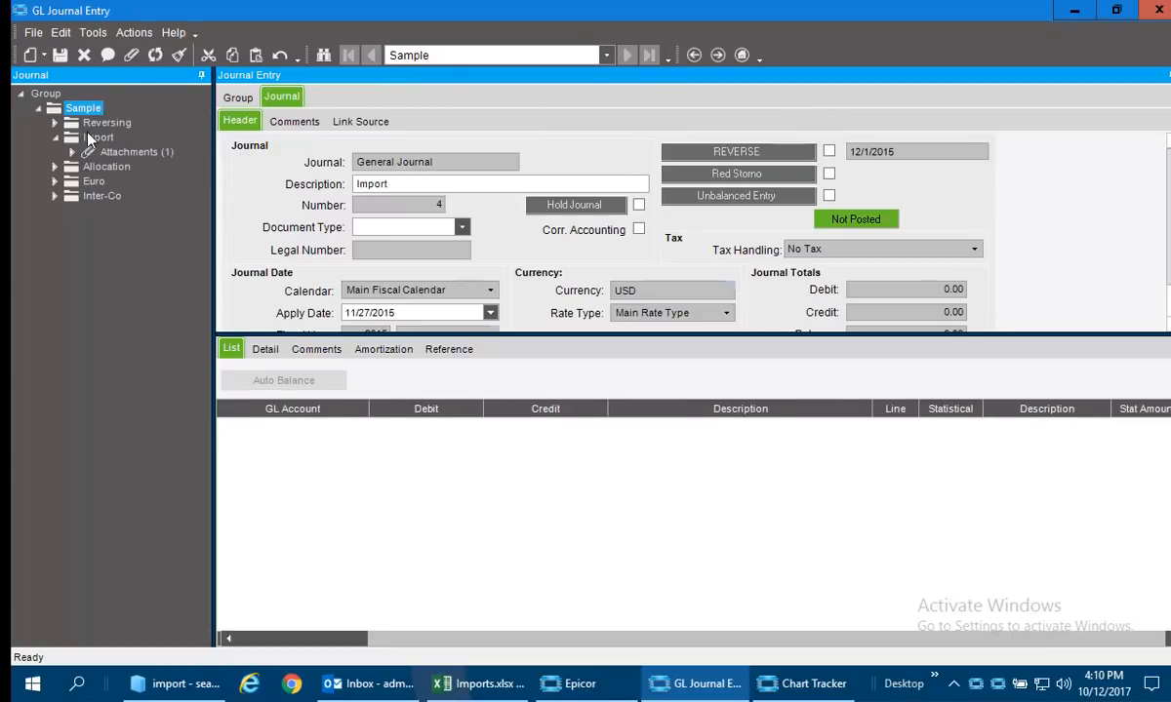
# Open the Import journal, then copy the account, debit and credit rows A2:C7 from the JE sheet of Imports.xlsx in Excel.
pyautogui.click(93, 138)
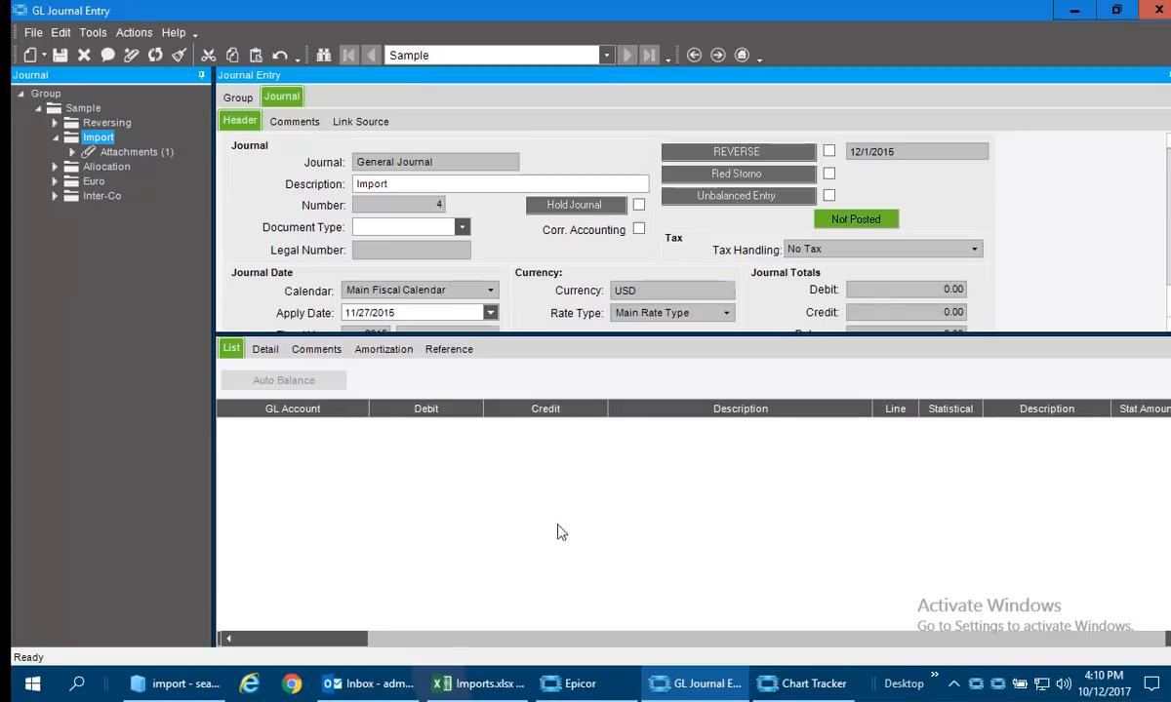
pyautogui.click(470, 688)
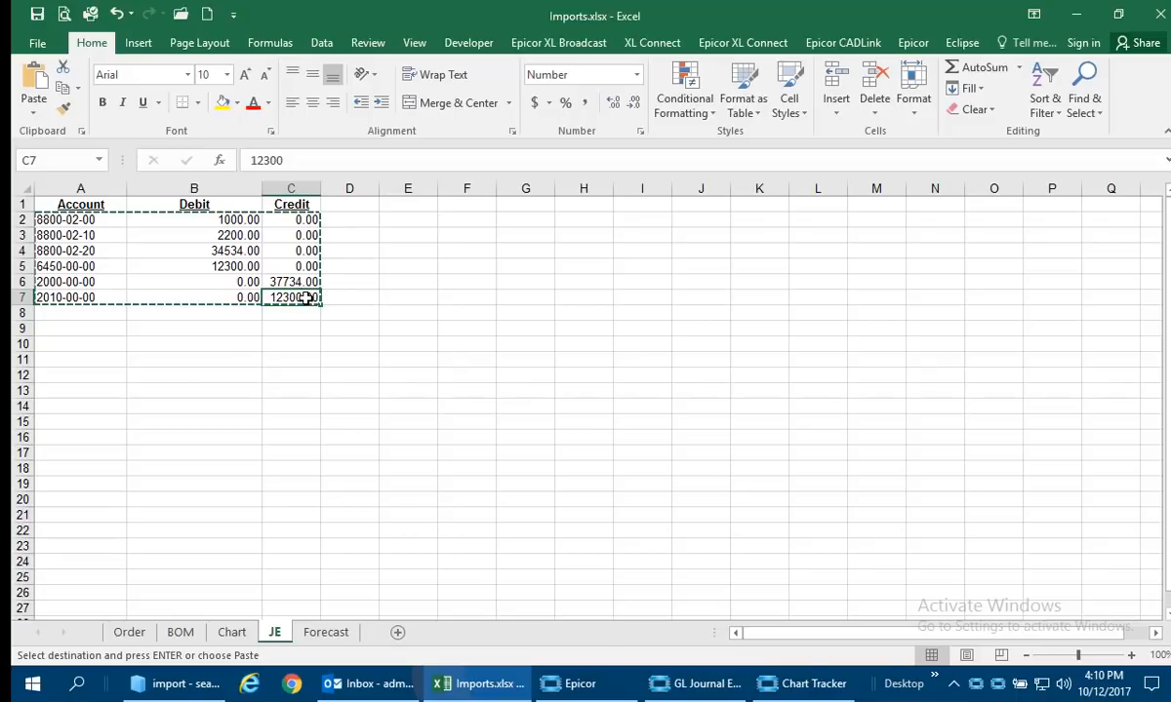
pyautogui.moveTo(308, 296); pyautogui.dragTo(81, 222)
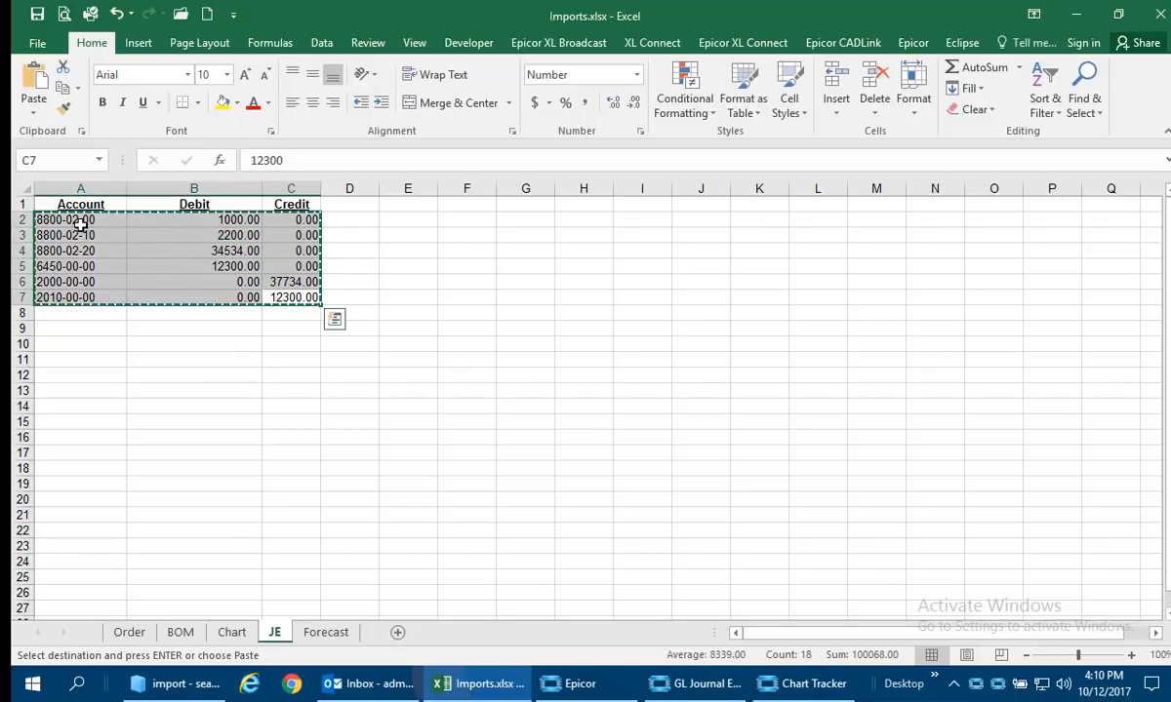
pyautogui.rightClick(81, 222)
pyautogui.click(143, 247)
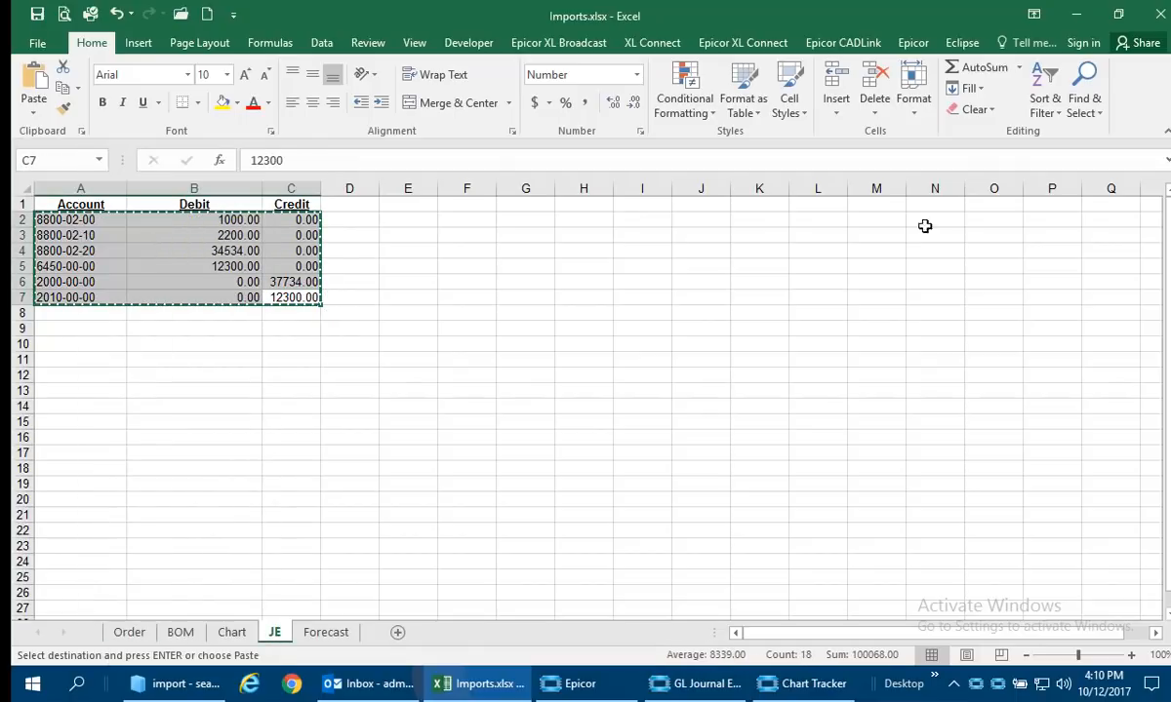
# Return to GL Journal Entry and paste-insert the copied rows as lines of the Import journal.
pyautogui.click(1082, 14)
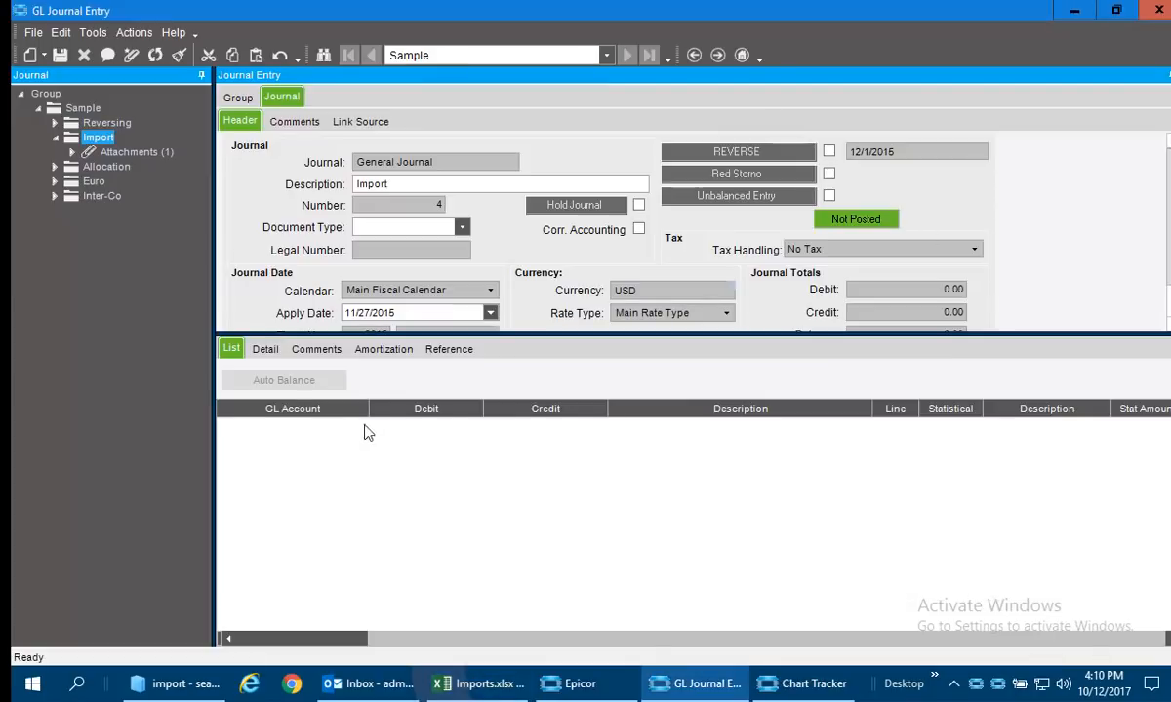
pyautogui.rightClick(366, 449)
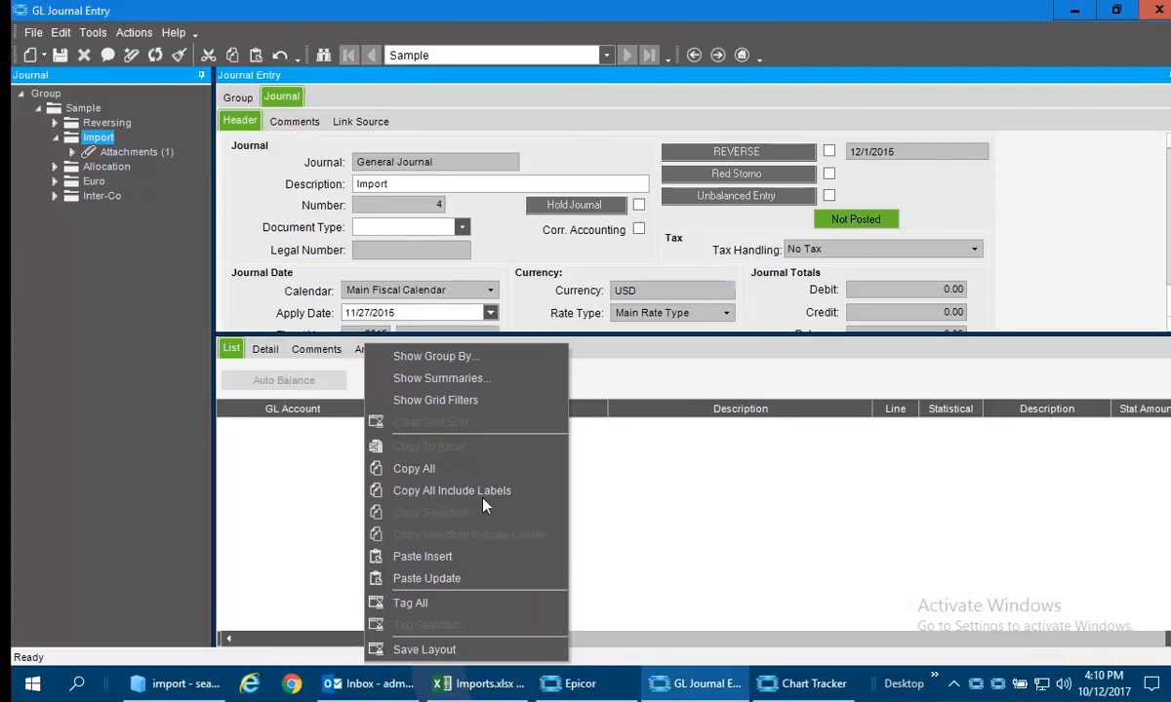
pyautogui.click(478, 557)
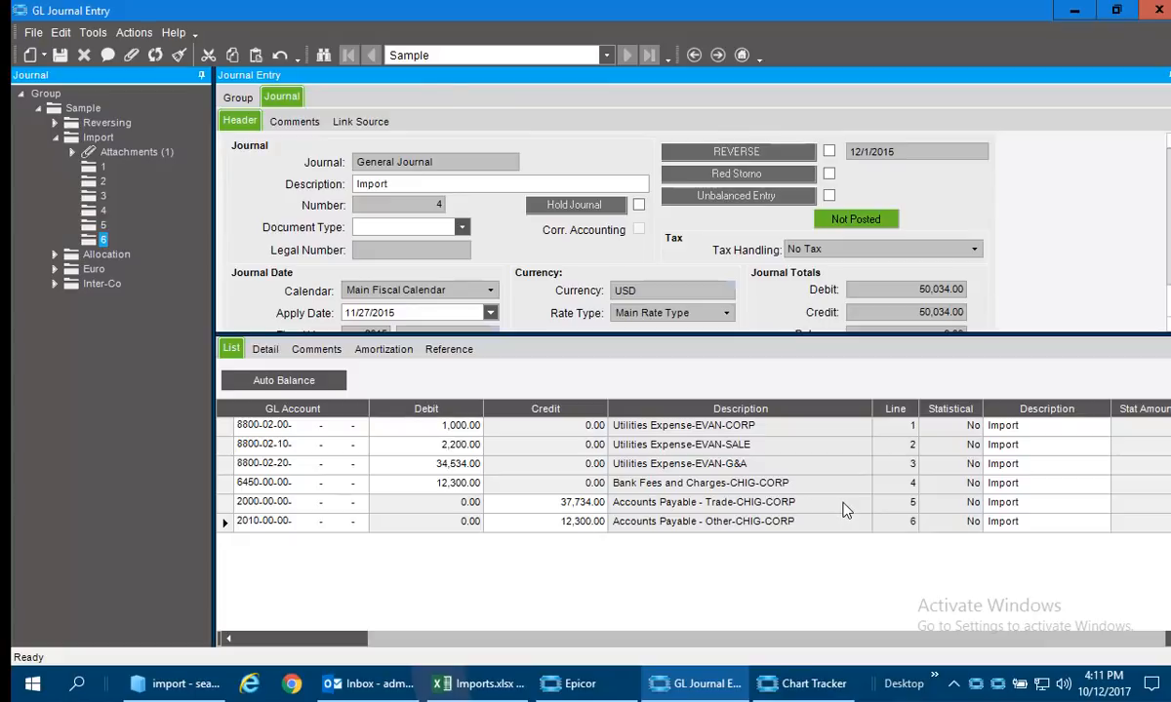
# Generate the Allocation journal's lines from the Insurance allocation template with an amount of 1000.
pyautogui.click(106, 256)
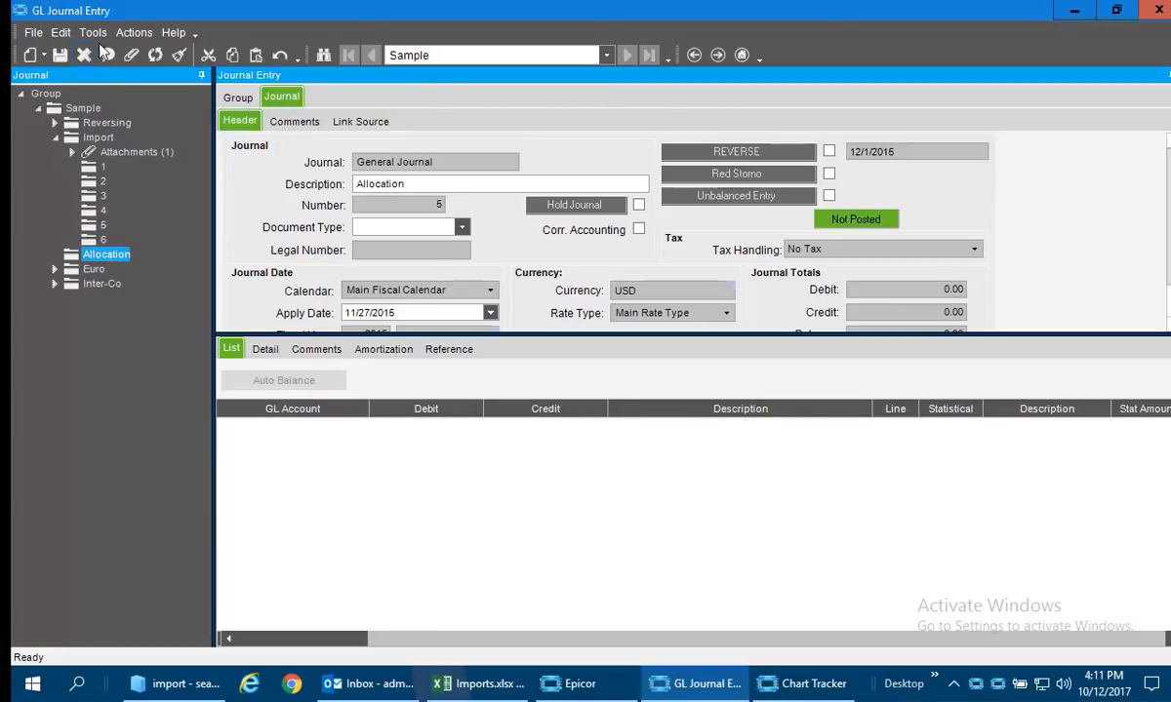
pyautogui.click(134, 32)
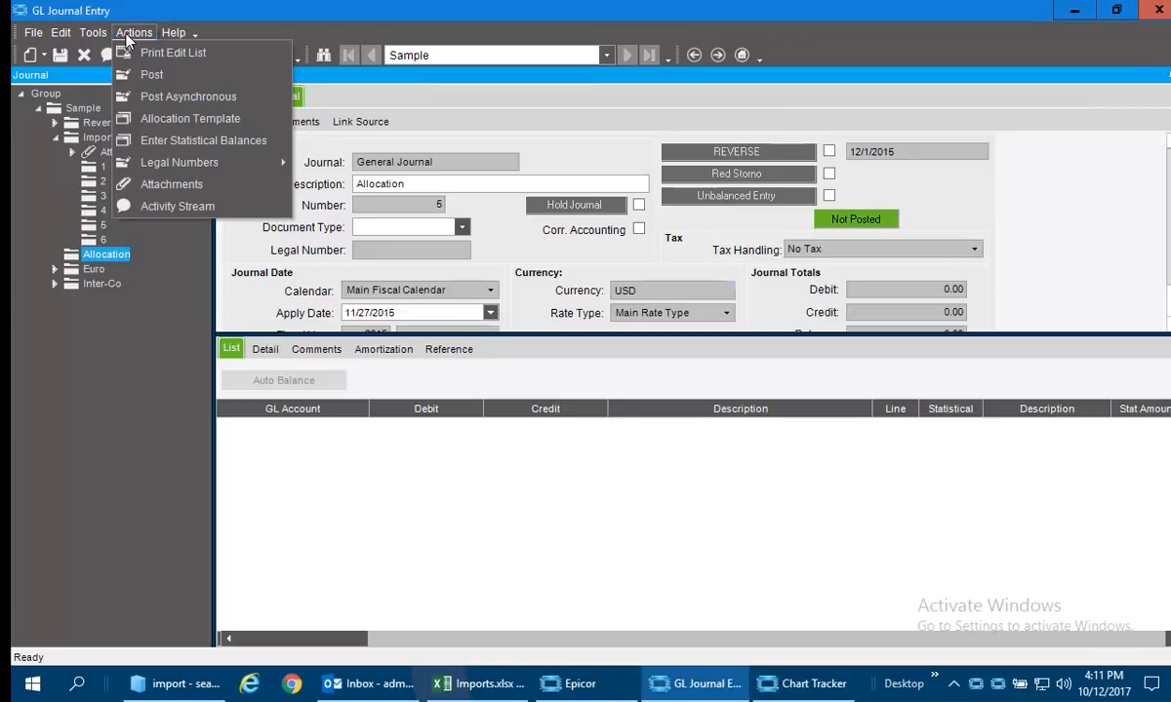
pyautogui.click(157, 117)
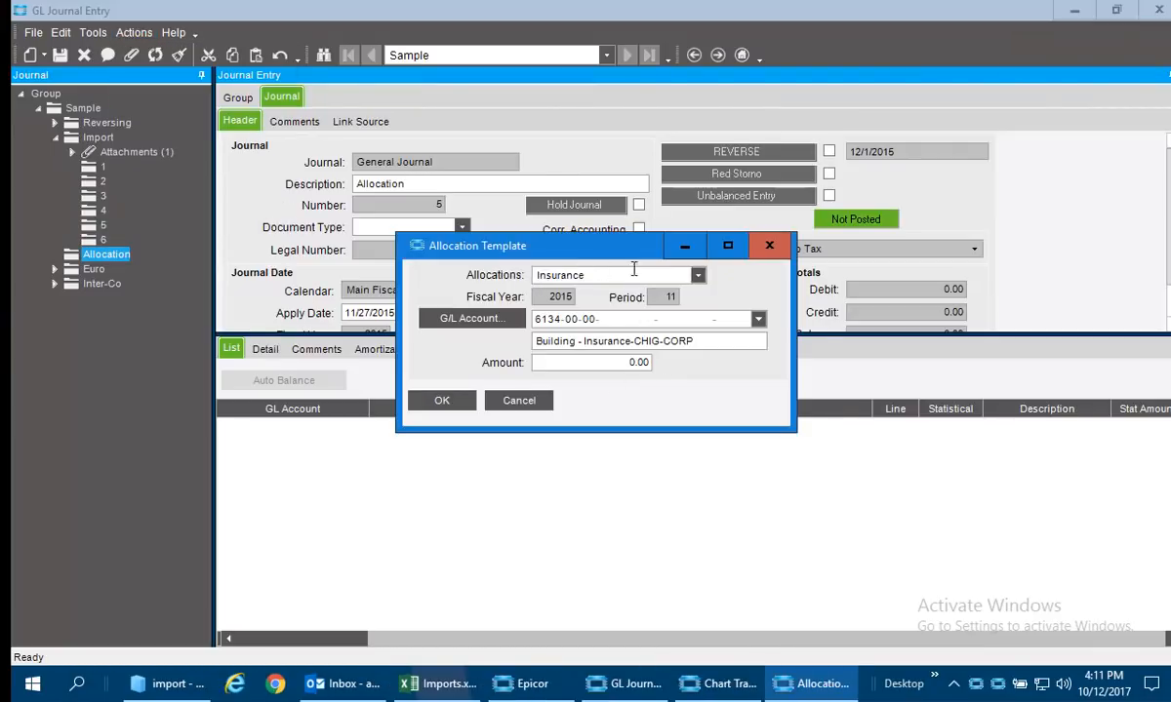
pyautogui.click(694, 274)
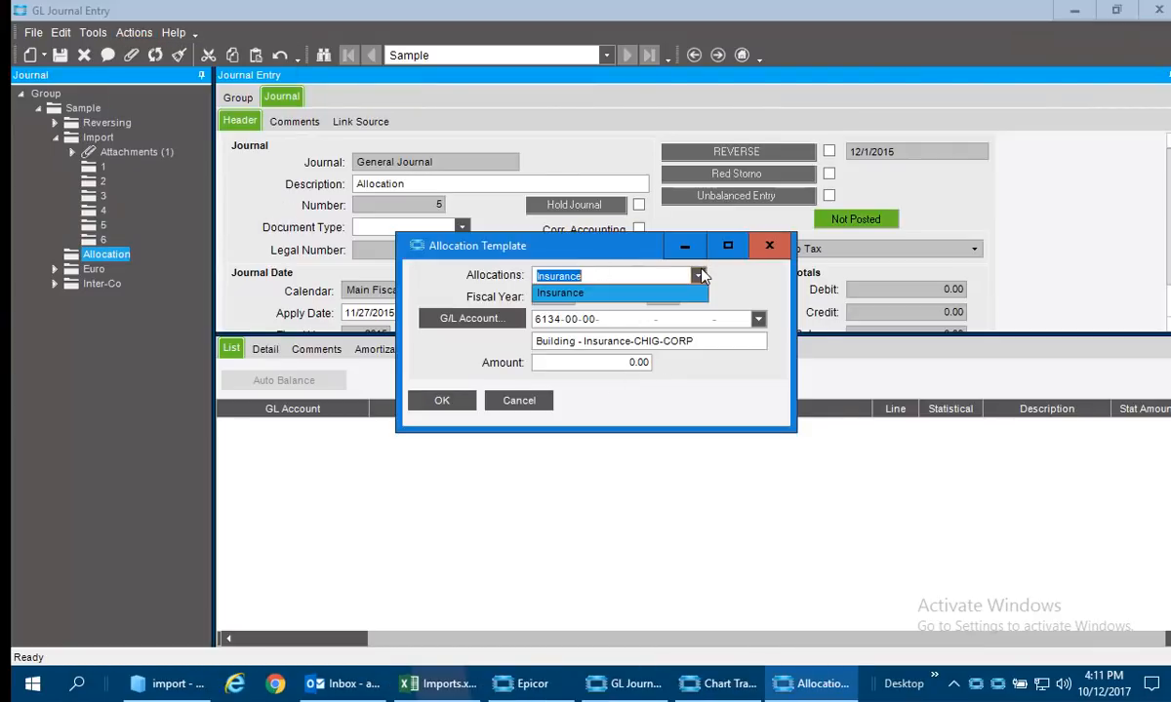
pyautogui.click(609, 363)
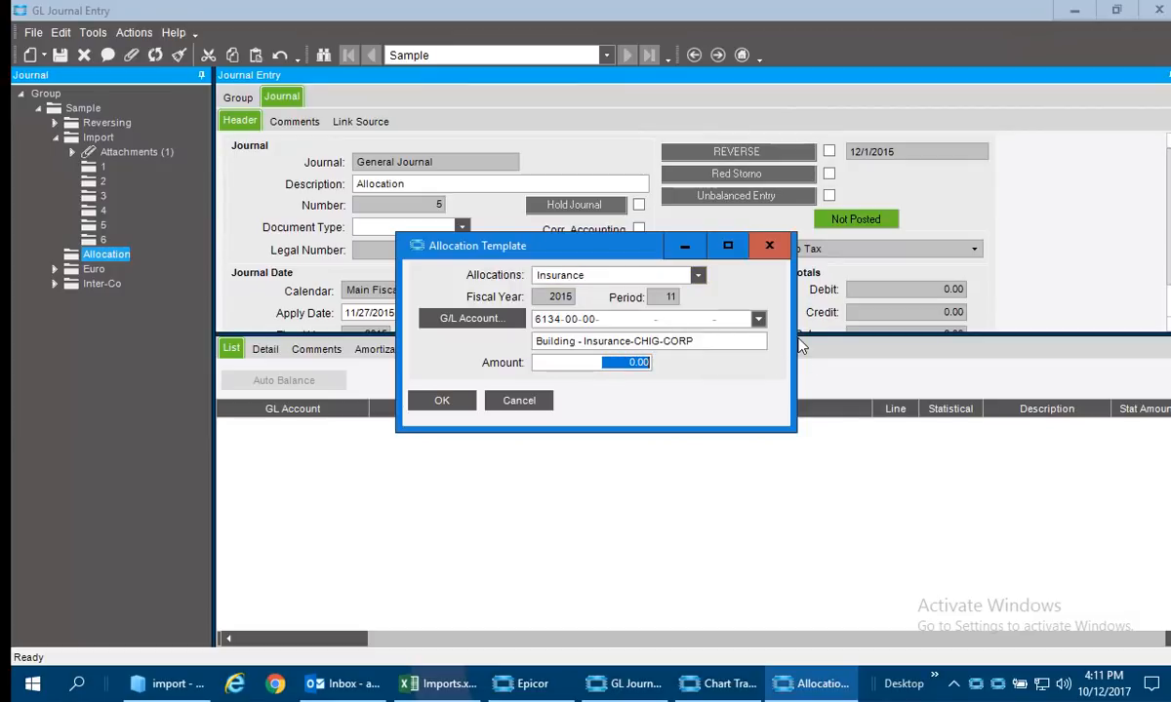
pyautogui.write('1000')
pyautogui.click(443, 401)
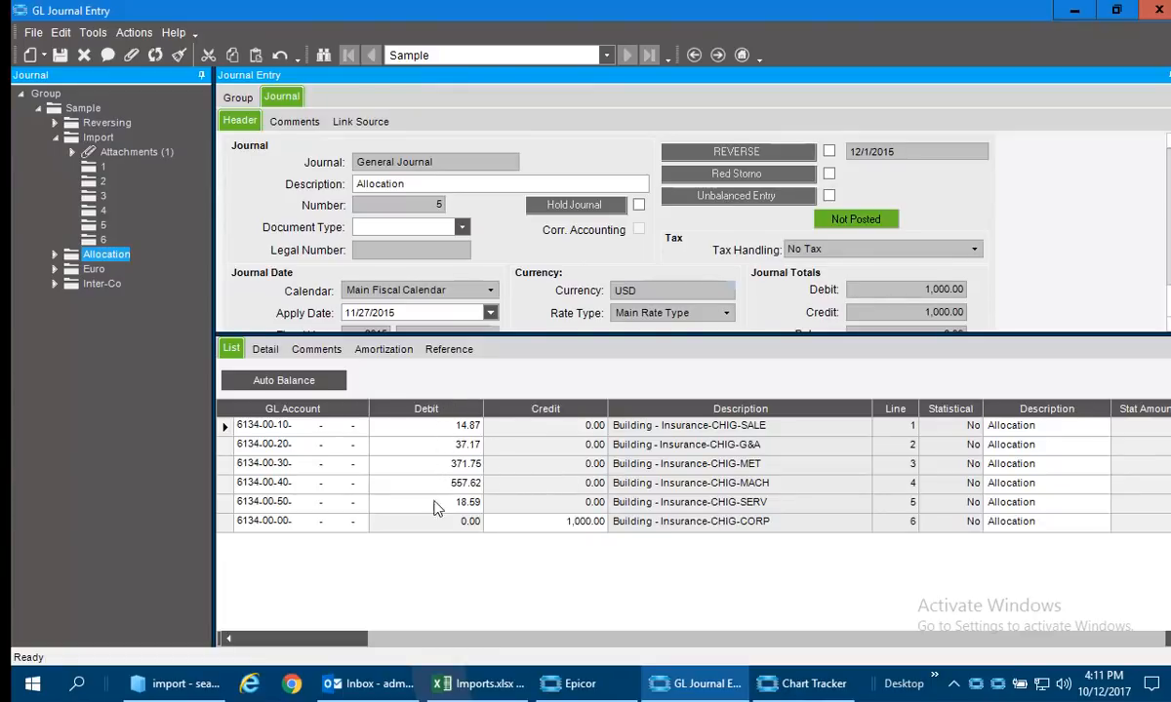
# Examine the Euro journal's lines and the currency details of its first line.
pyautogui.click(92, 268)
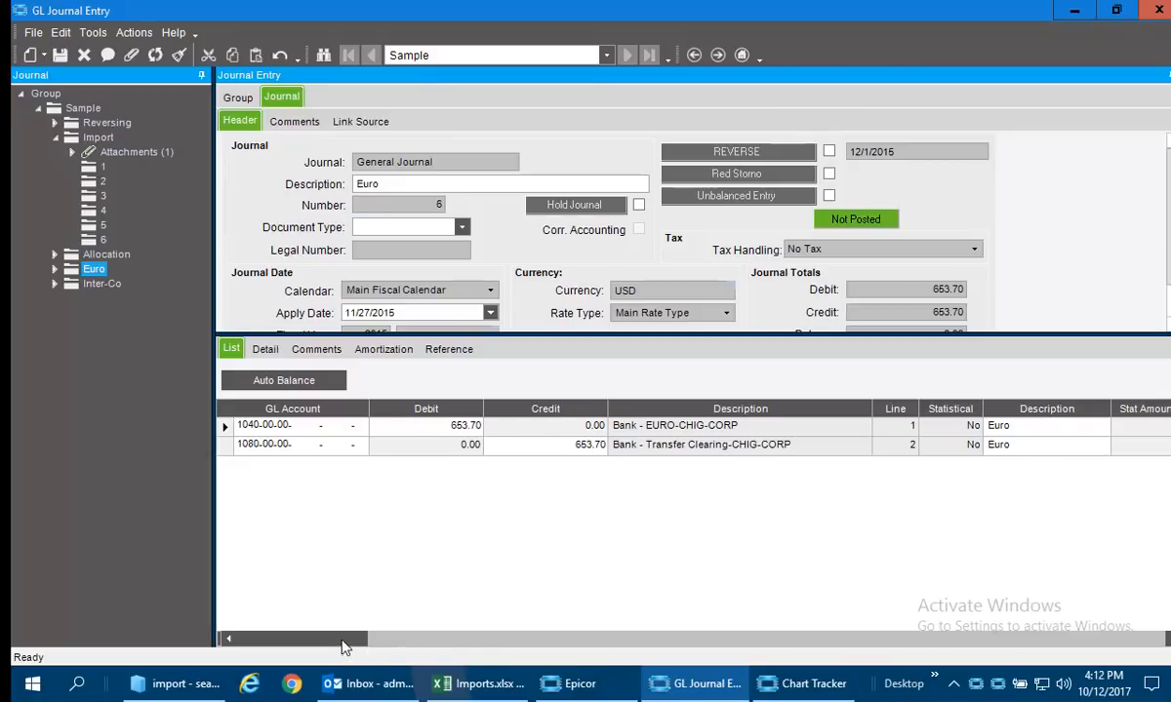
pyautogui.click(264, 348)
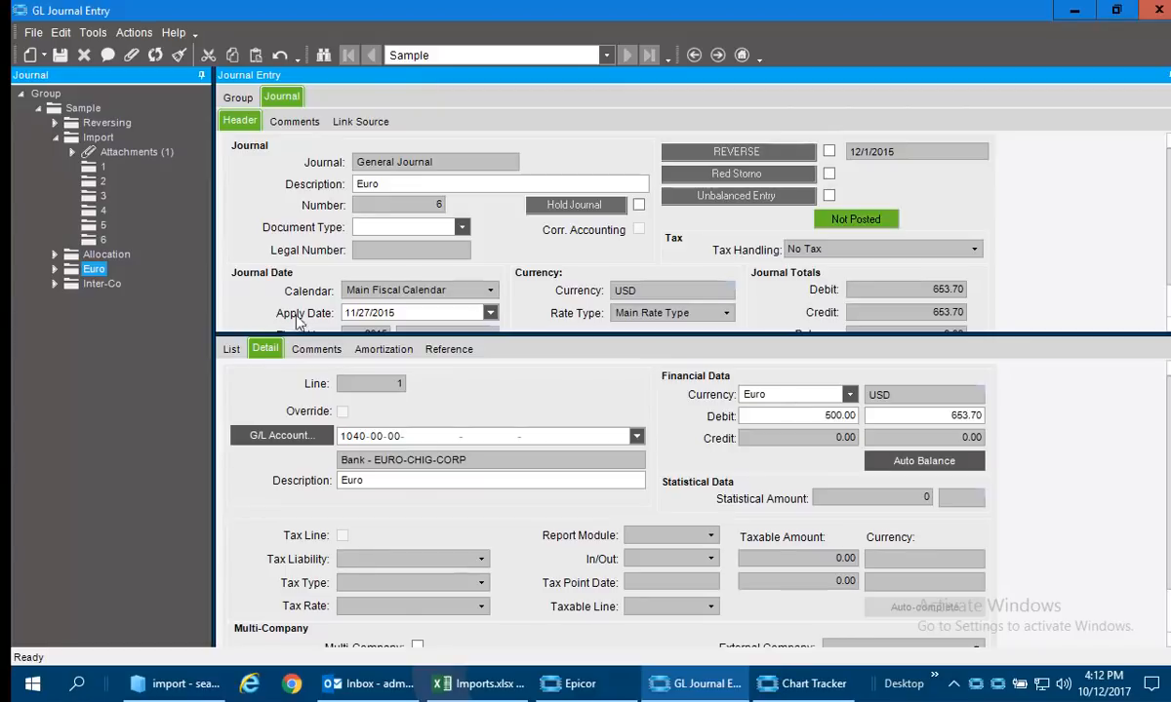
pyautogui.click(232, 348)
# Examine the Inter-Co journal's first line, including its multi-company settings, and return to the line list.
pyautogui.click(103, 285)
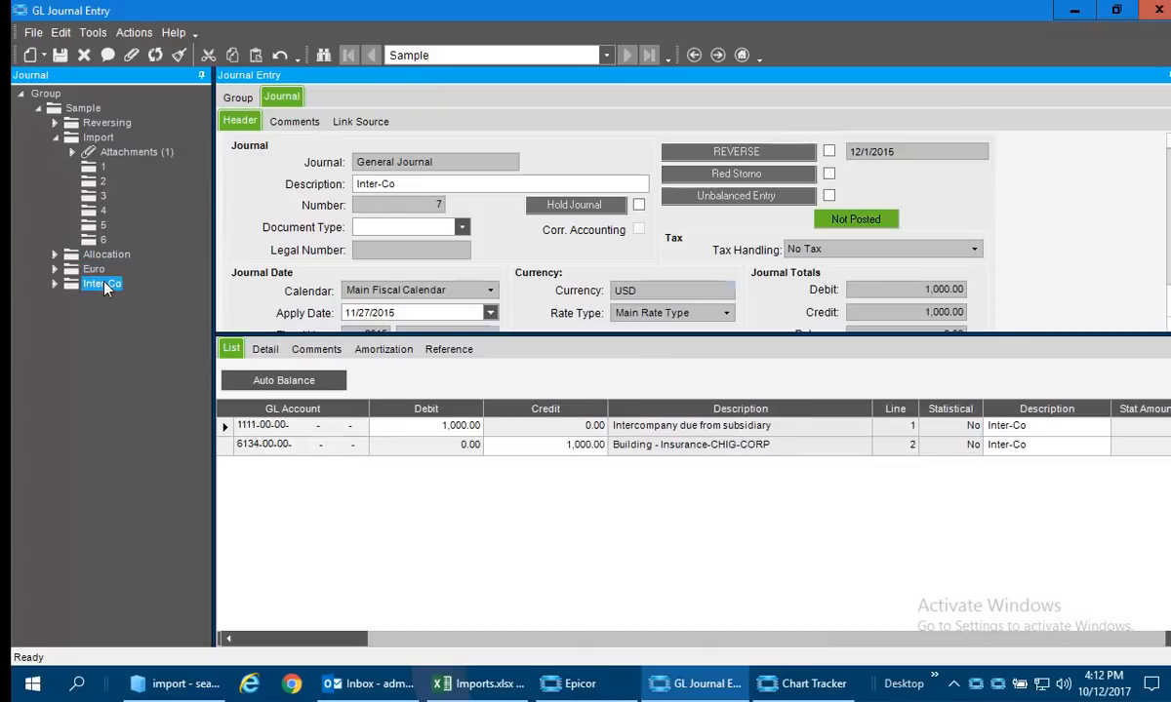
pyautogui.click(264, 349)
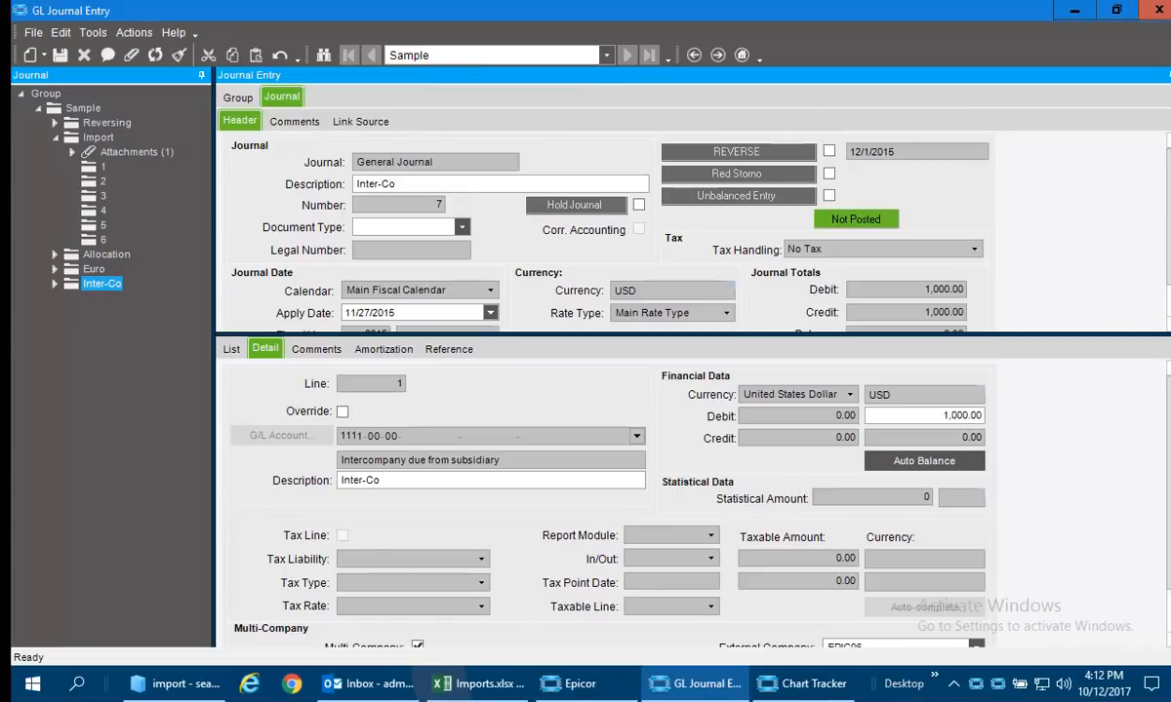
pyautogui.scroll(-1, 1168, 613)
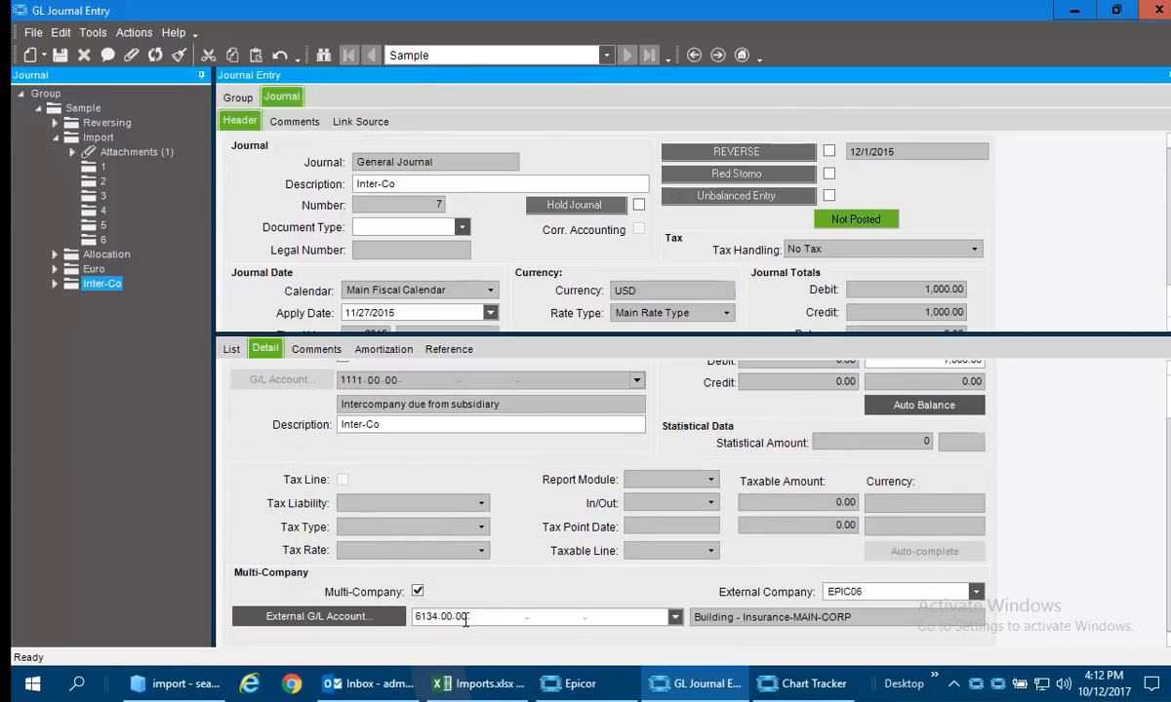
pyautogui.click(231, 349)
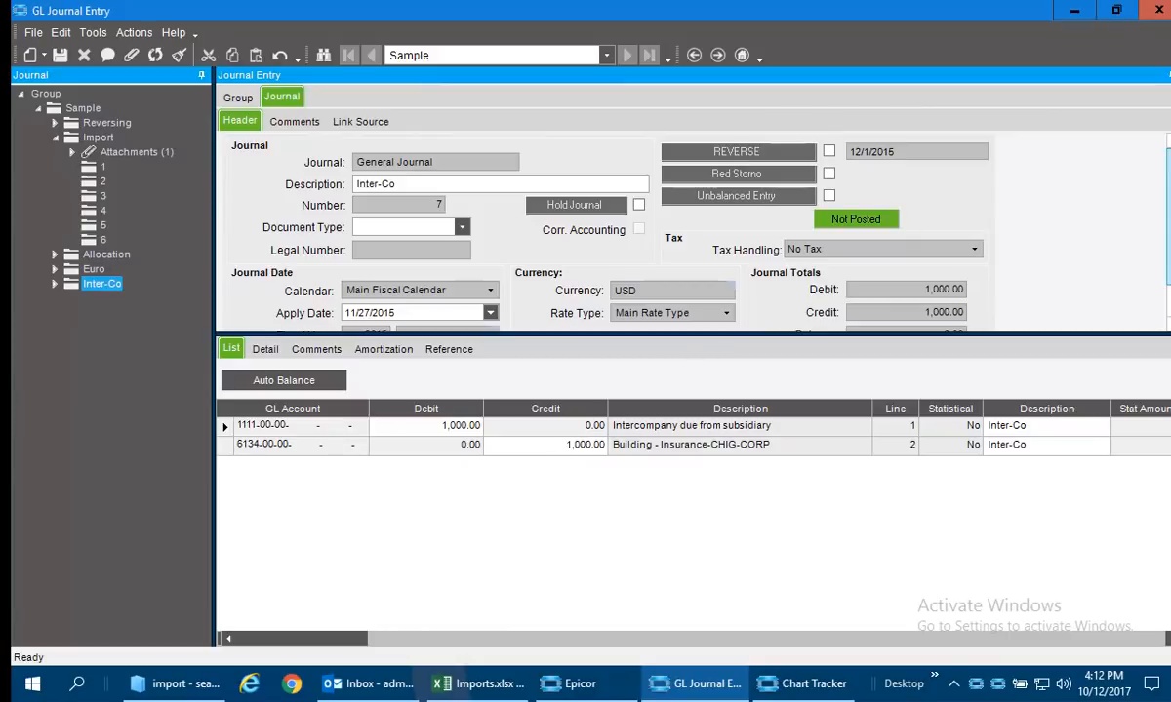
# Switch to Chart Tracker and retrieve the transaction detail of account 2000-00-00 for fiscal period 9 of 2011.
pyautogui.click(785, 683)
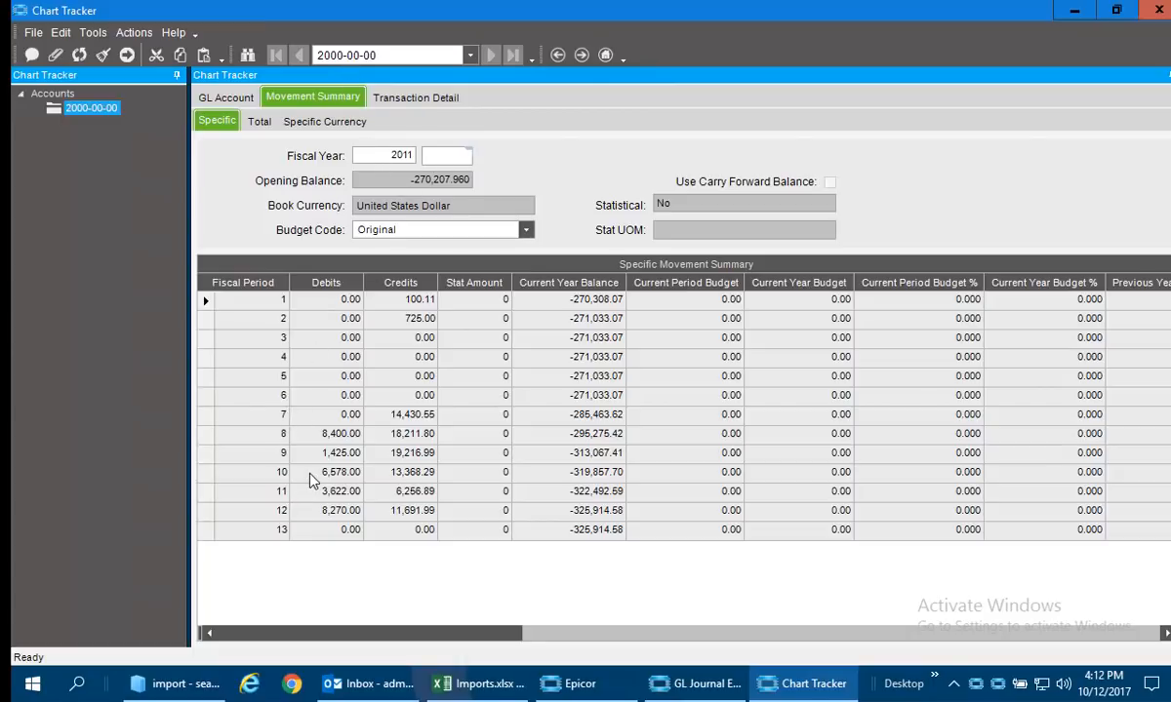
pyautogui.click(415, 454)
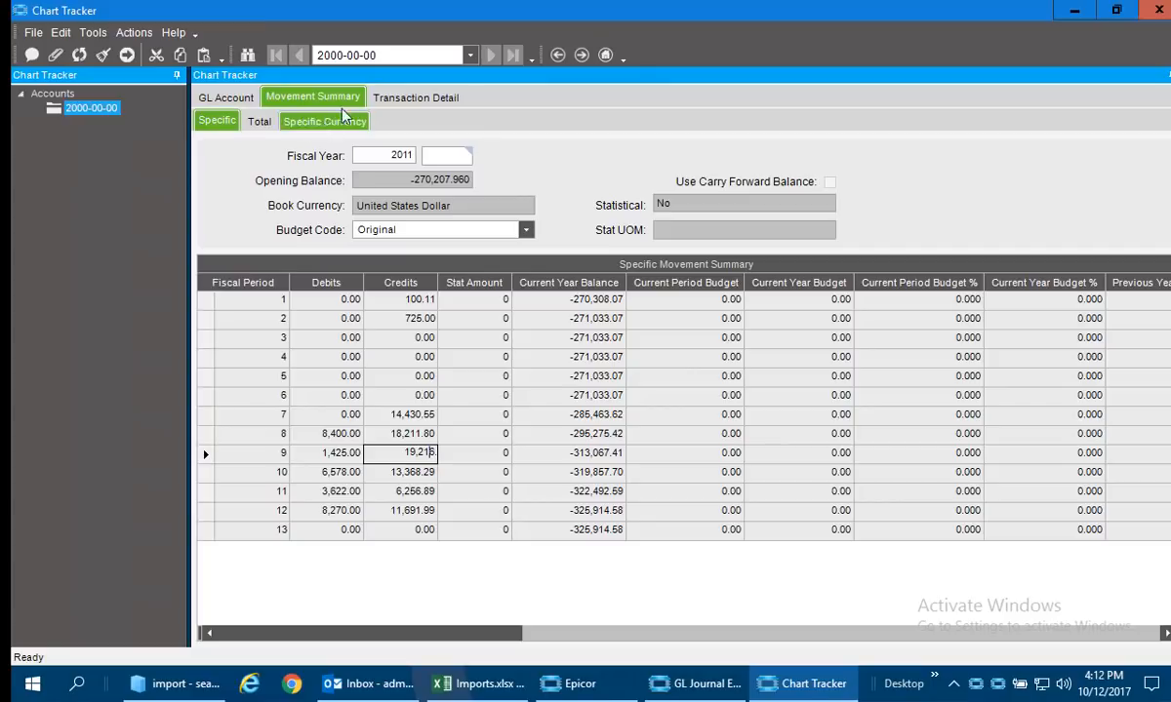
pyautogui.click(391, 96)
pyautogui.click(248, 243)
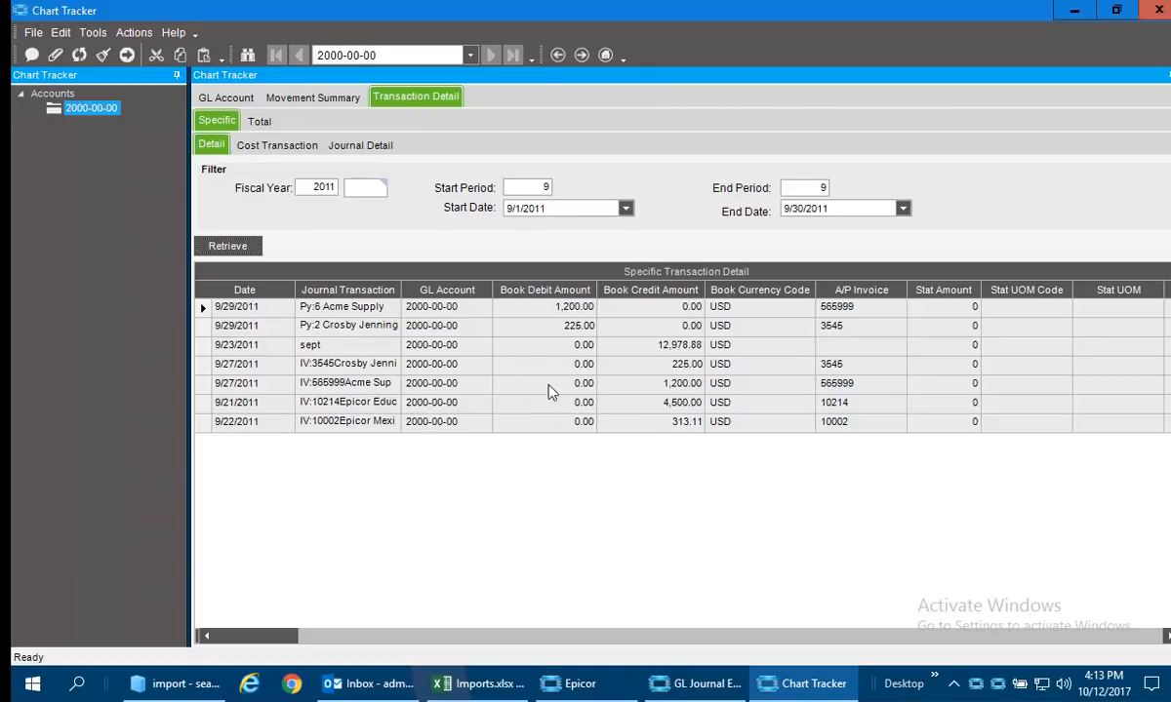
# Retrieve the account's transaction detail for fiscal year 2017, periods 1 through 12.
pyautogui.rightClick(864, 393)
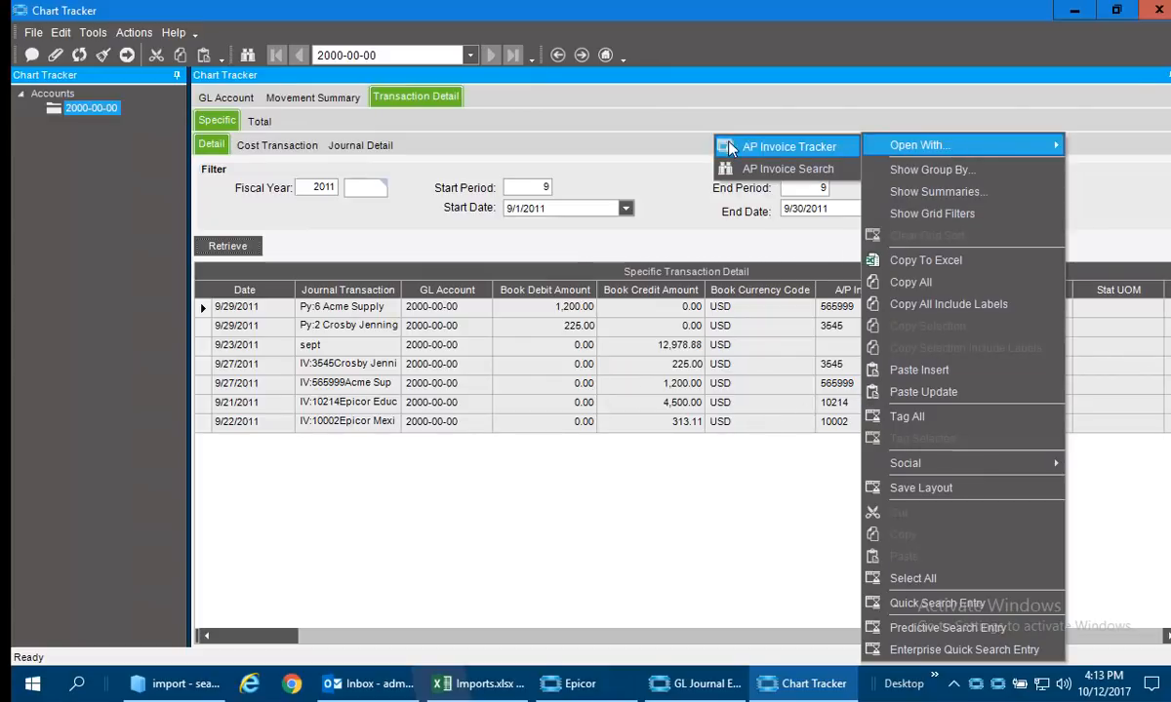
pyautogui.click(650, 157)
pyautogui.doubleClick(314, 188)
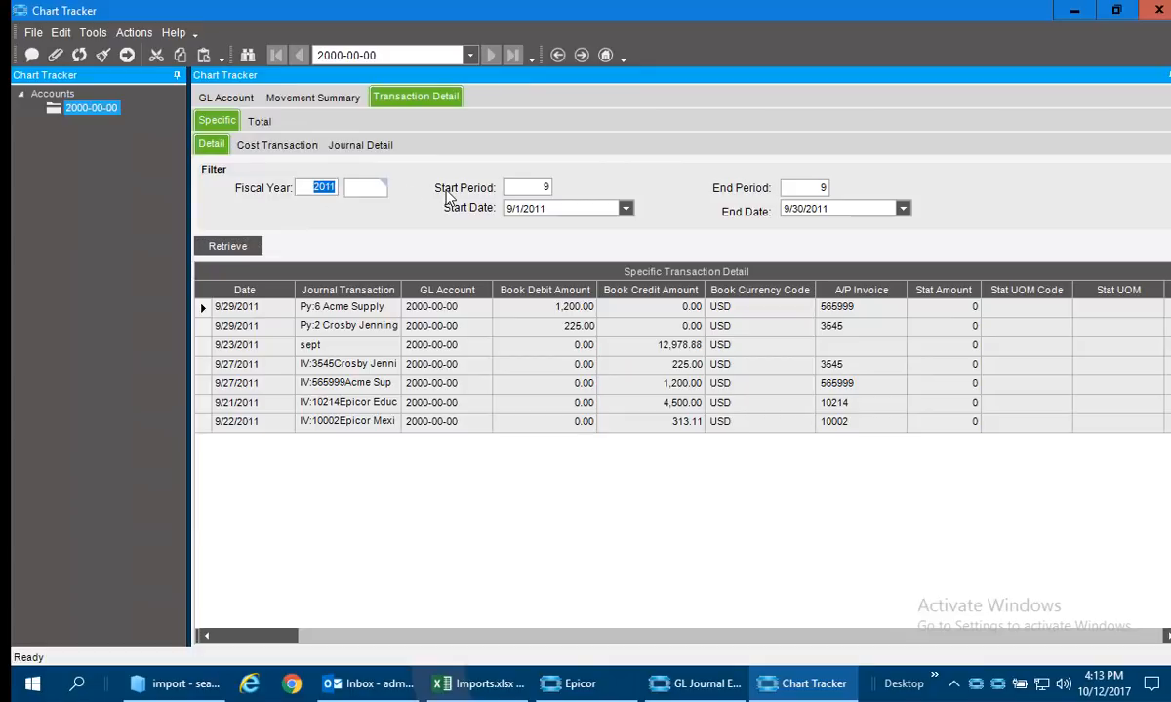
pyautogui.write('1/2017')
pyautogui.press('Tab')
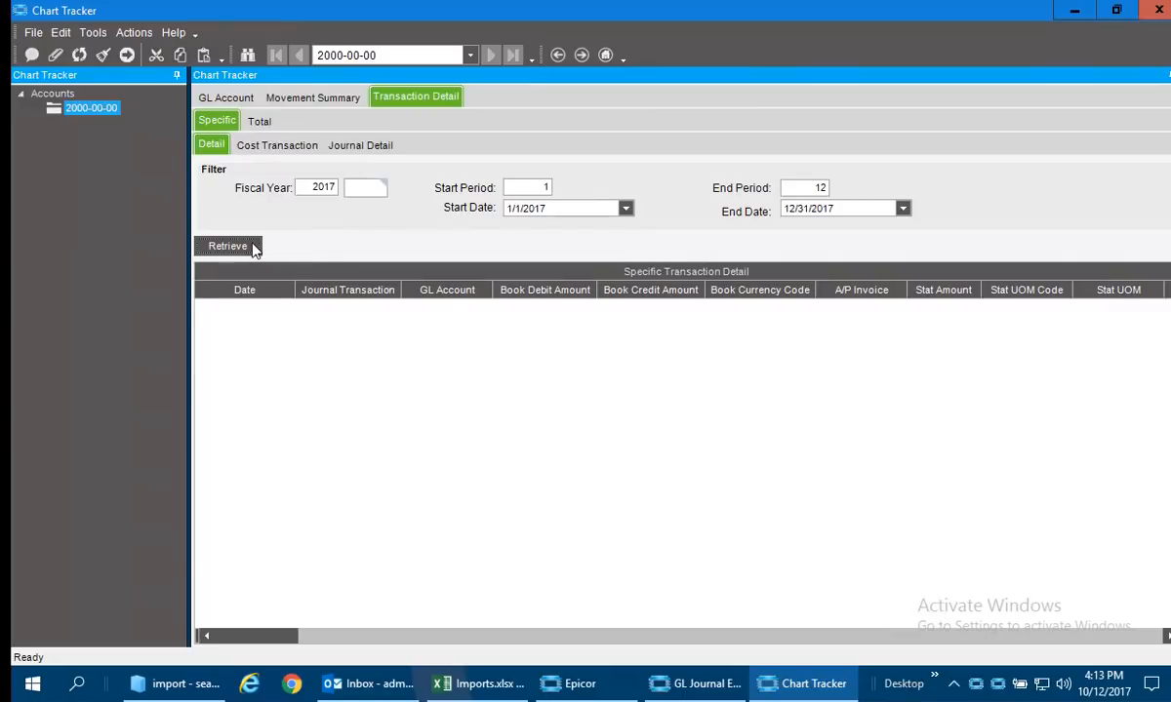
pyautogui.click(227, 246)
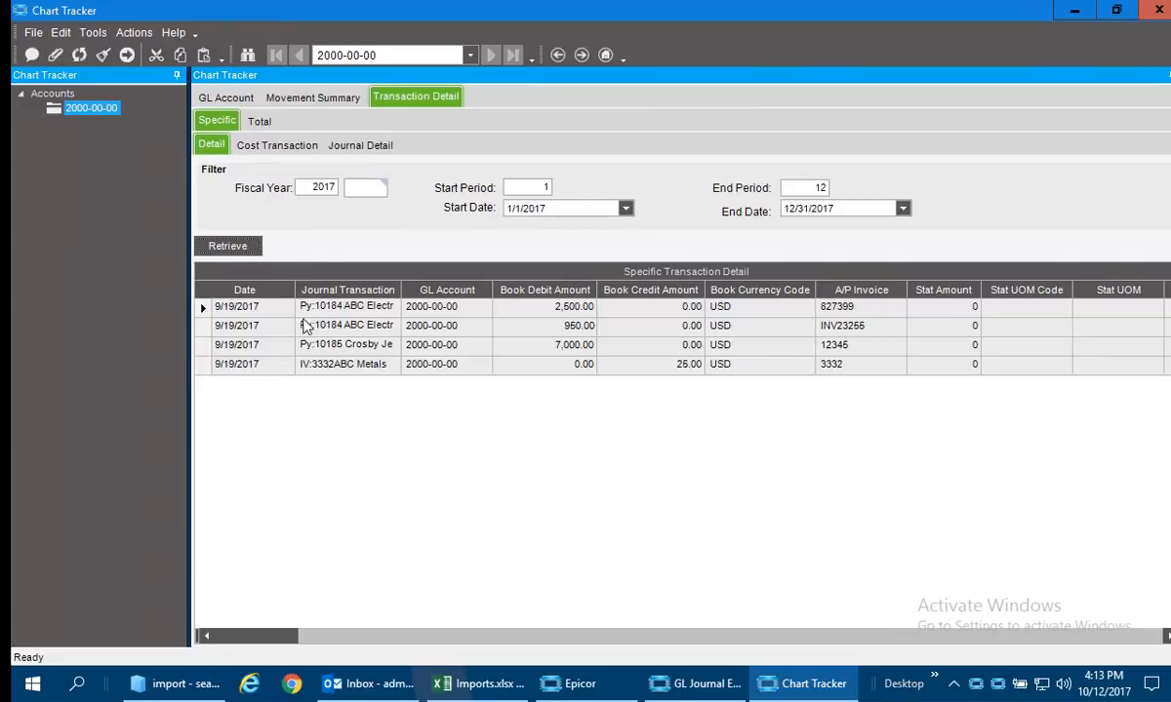
# Open the ABC Metals invoice transaction in AP Invoice Tracker, examine its header and line details, and return to the summary.
pyautogui.click(333, 365)
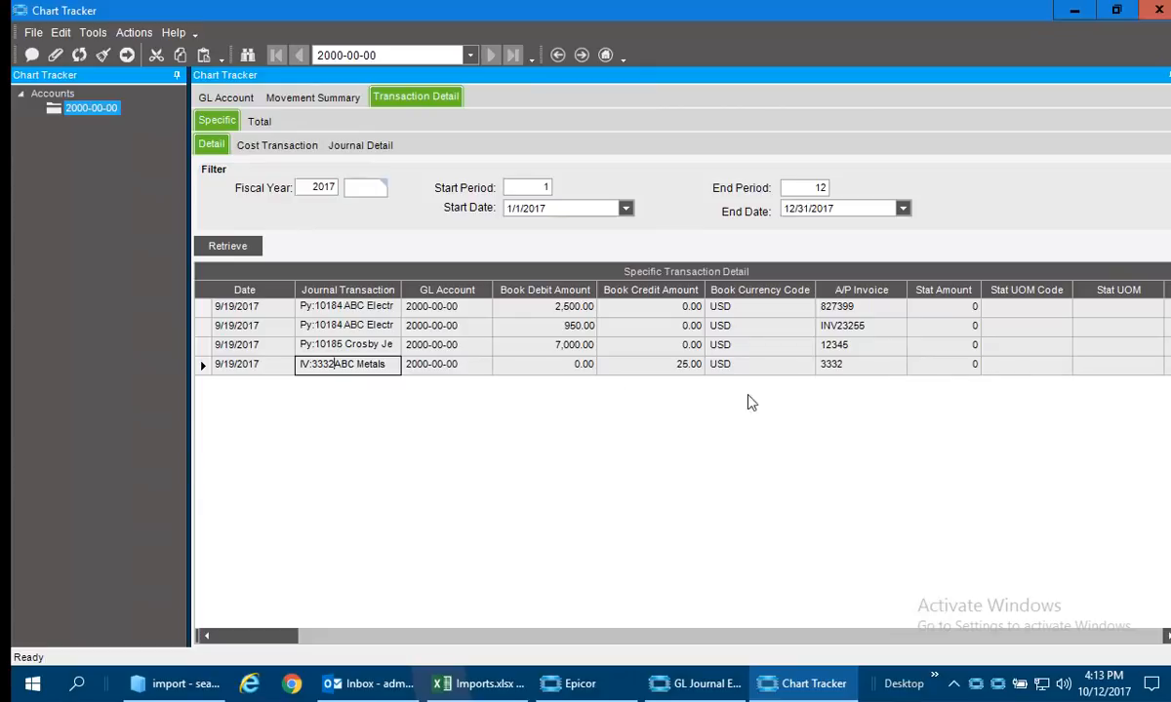
pyautogui.rightClick(839, 367)
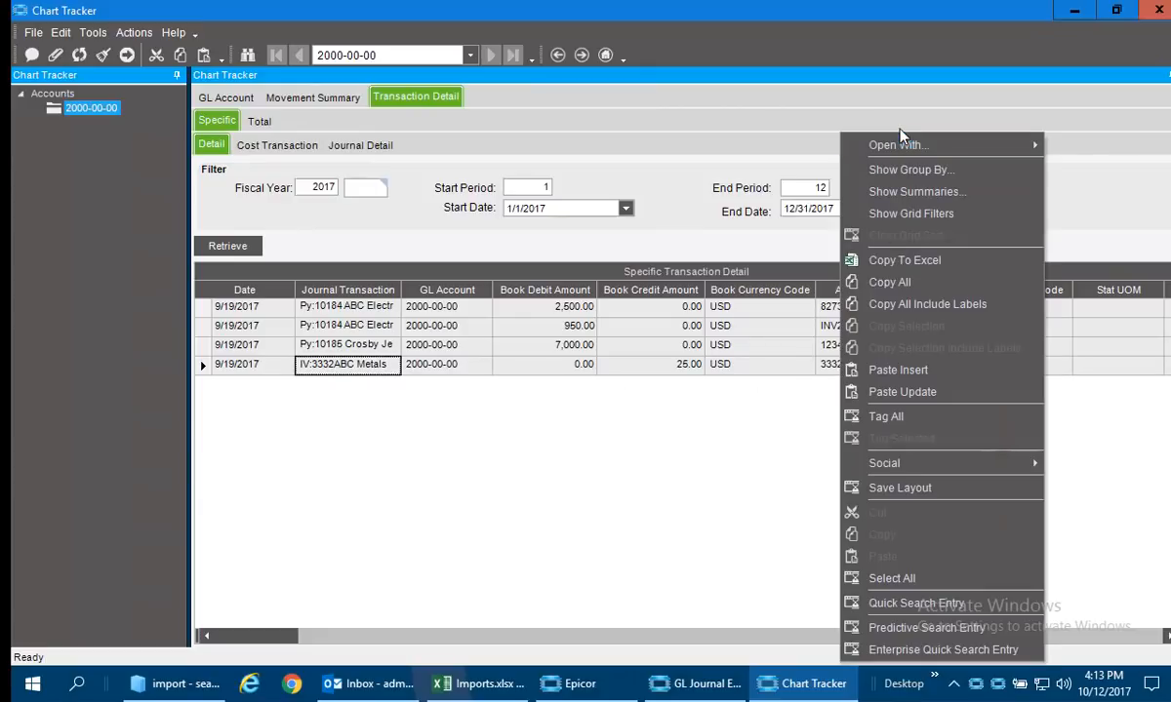
pyautogui.moveTo(902, 146)
pyautogui.click(771, 146)
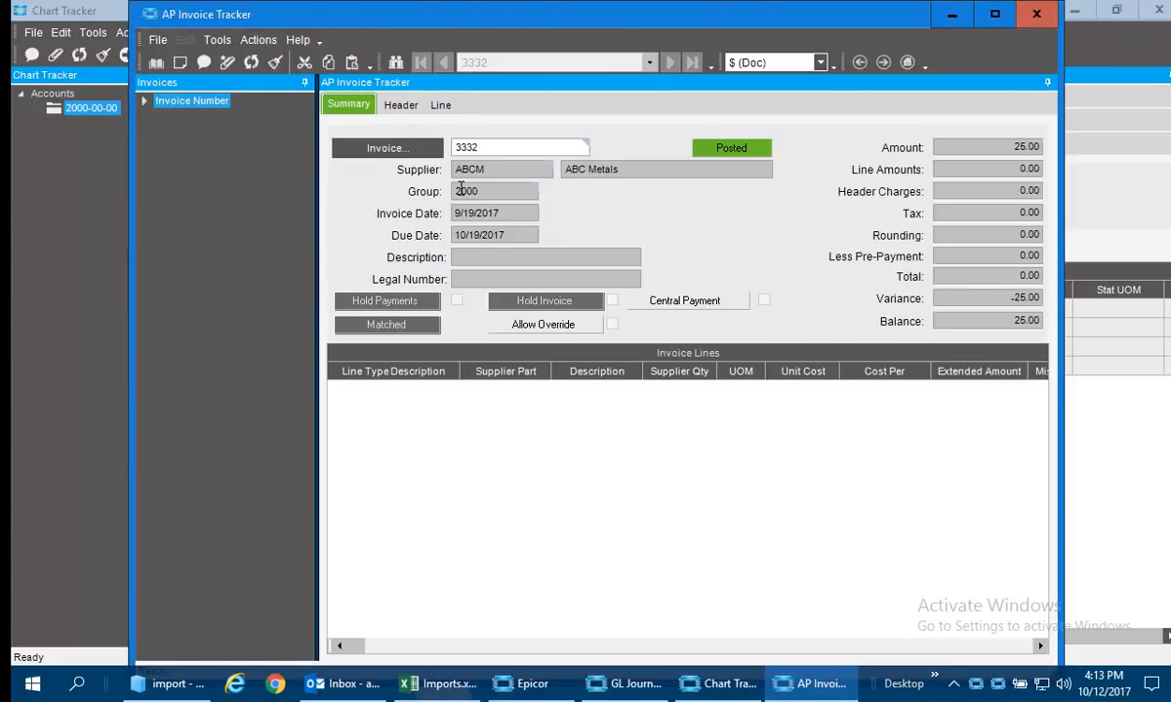
pyautogui.click(398, 105)
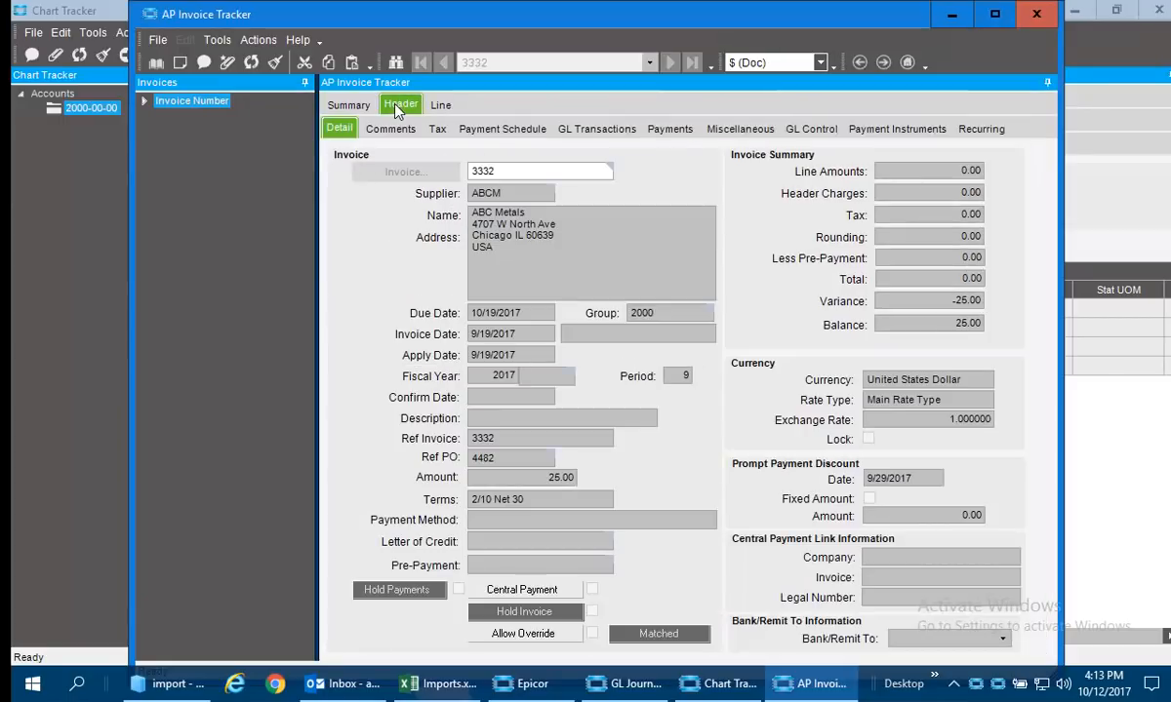
pyautogui.click(446, 109)
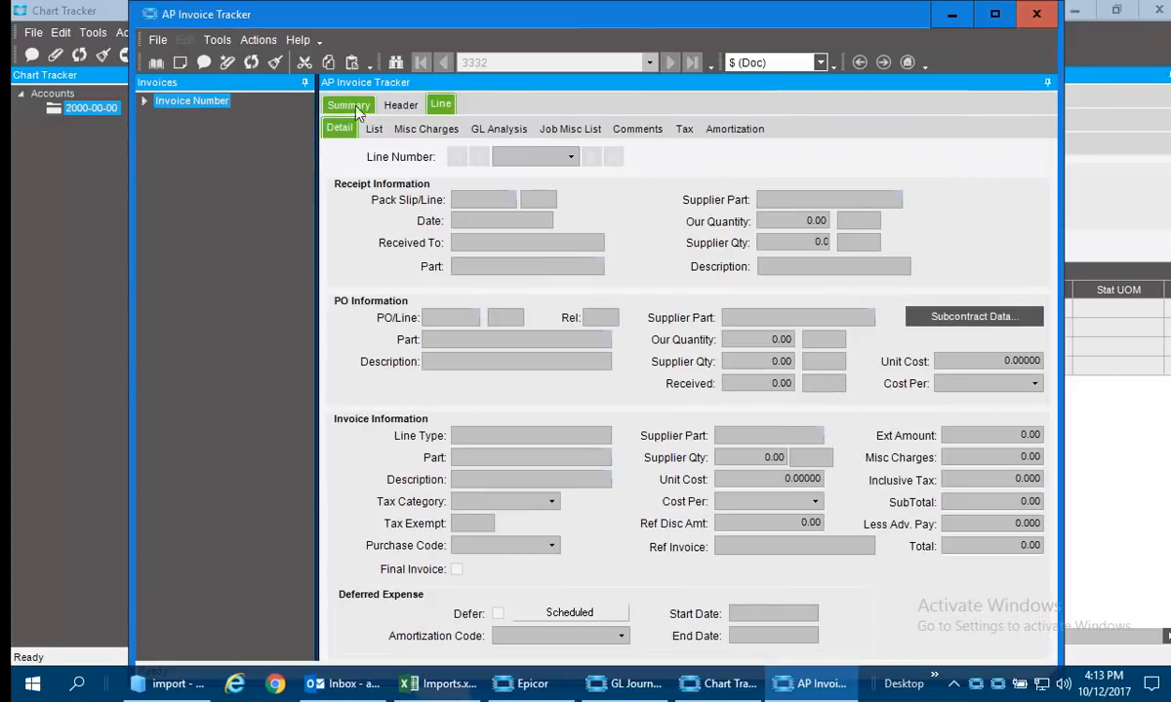
pyautogui.click(456, 132)
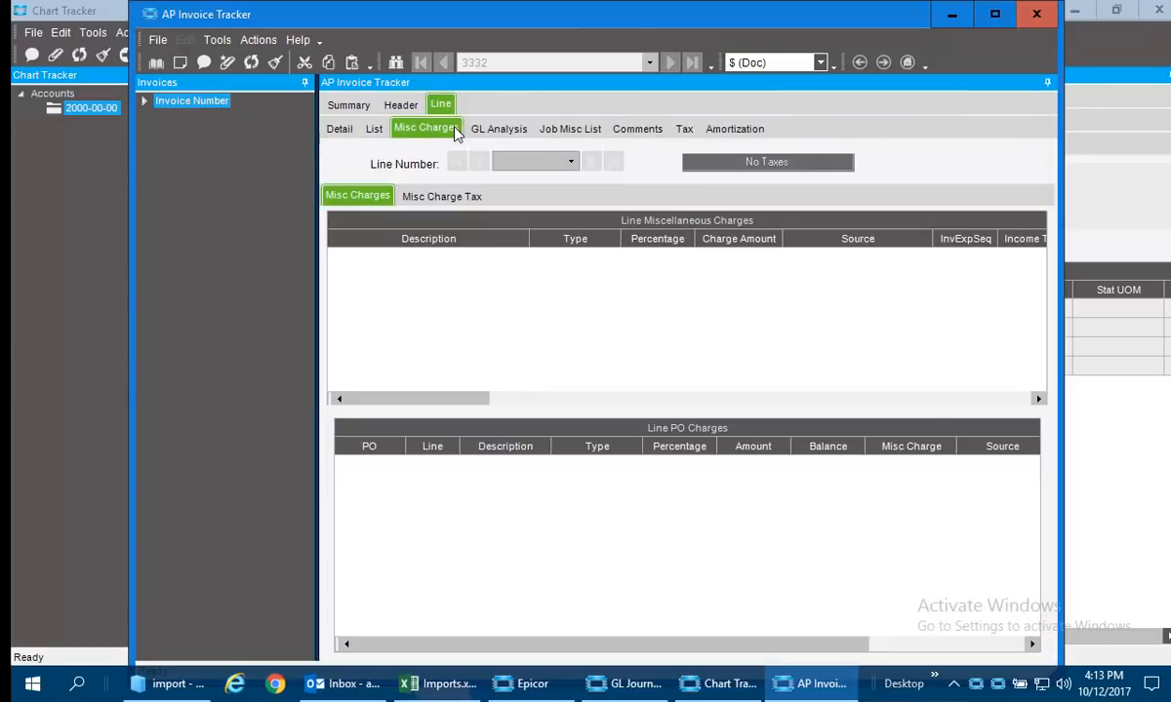
pyautogui.click(342, 107)
# Open the invoice's attached ABC Metals Invoice document in DocStar and look through the scanned page.
pyautogui.click(145, 102)
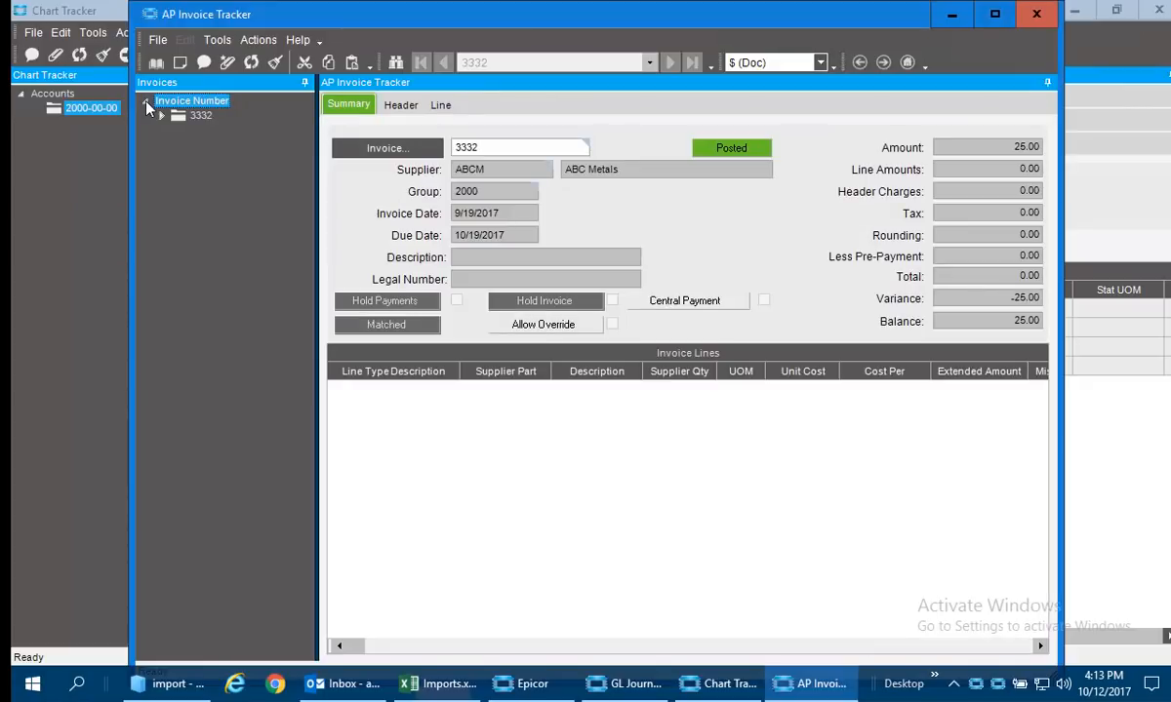
pyautogui.click(163, 115)
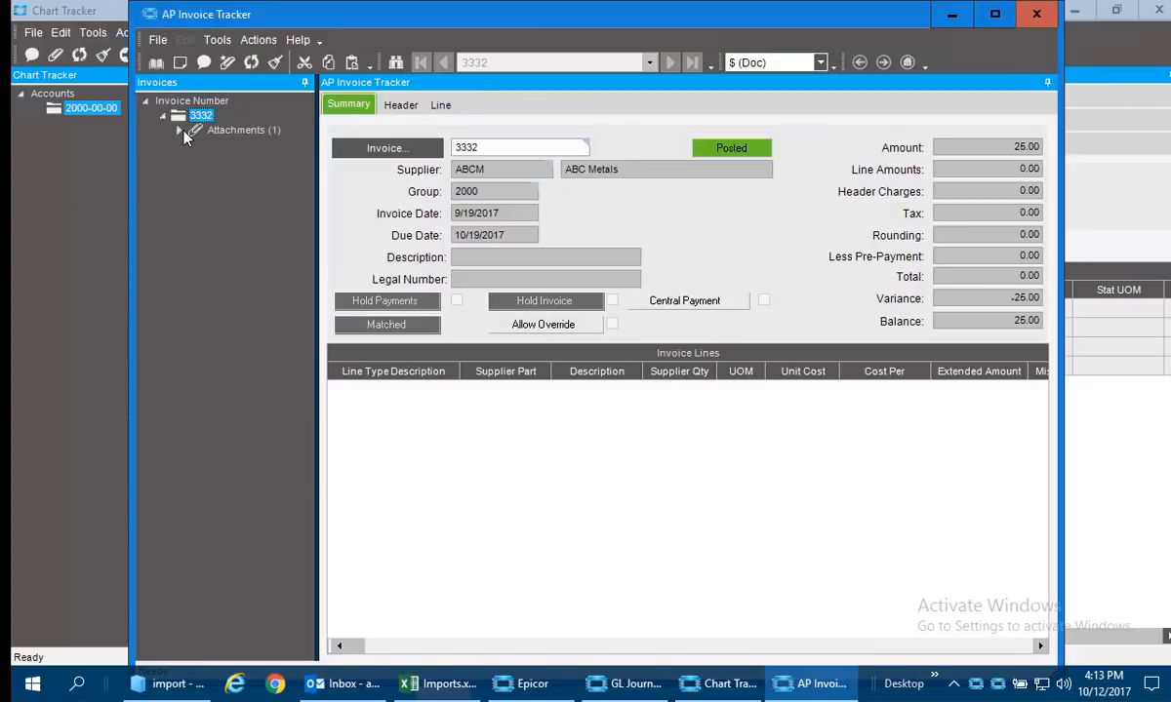
pyautogui.click(182, 131)
pyautogui.click(197, 146)
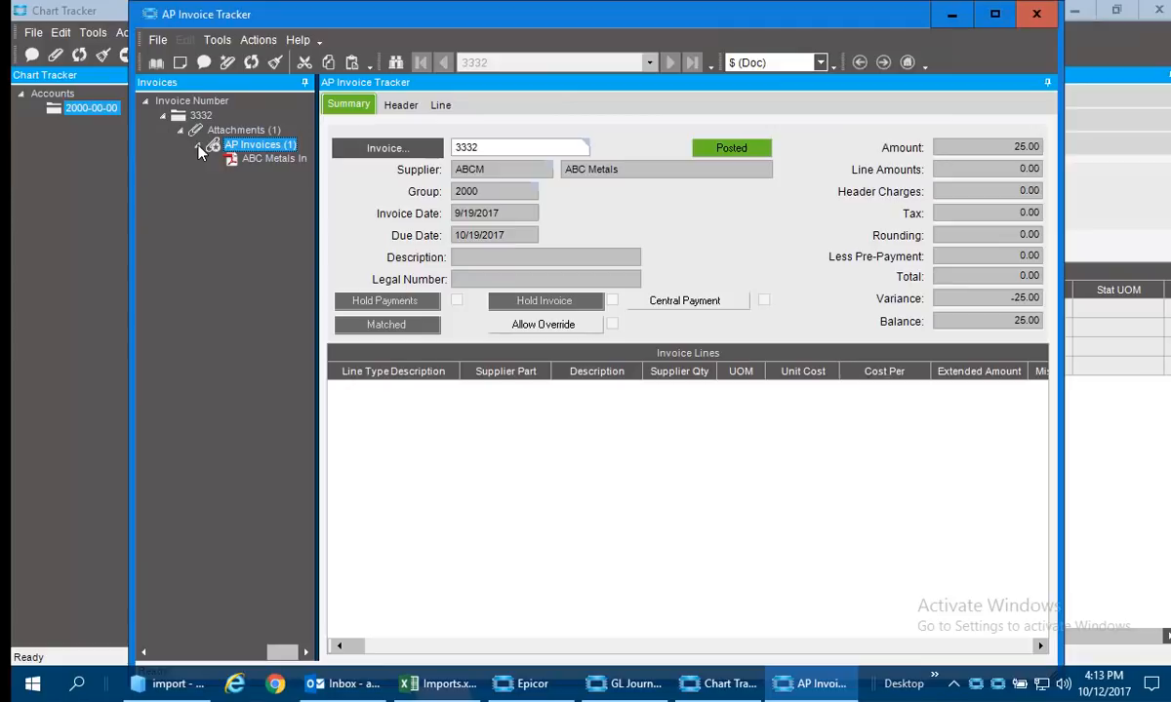
pyautogui.click(275, 159)
pyautogui.rightClick(280, 162)
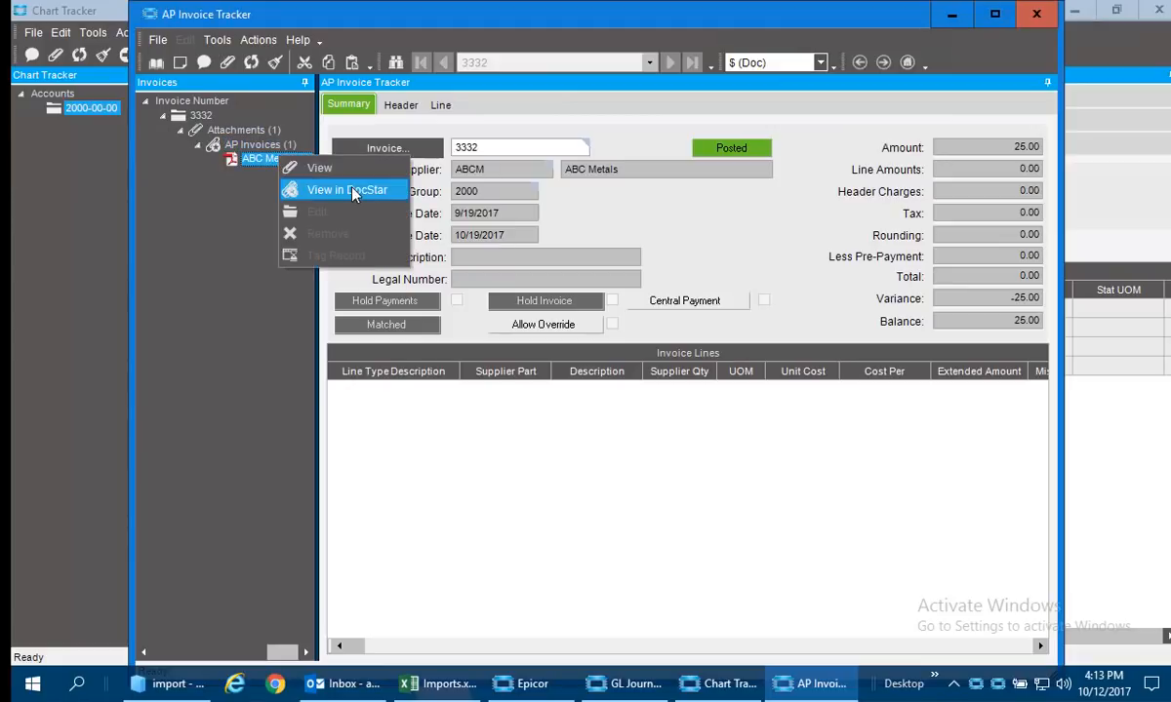
pyautogui.click(353, 190)
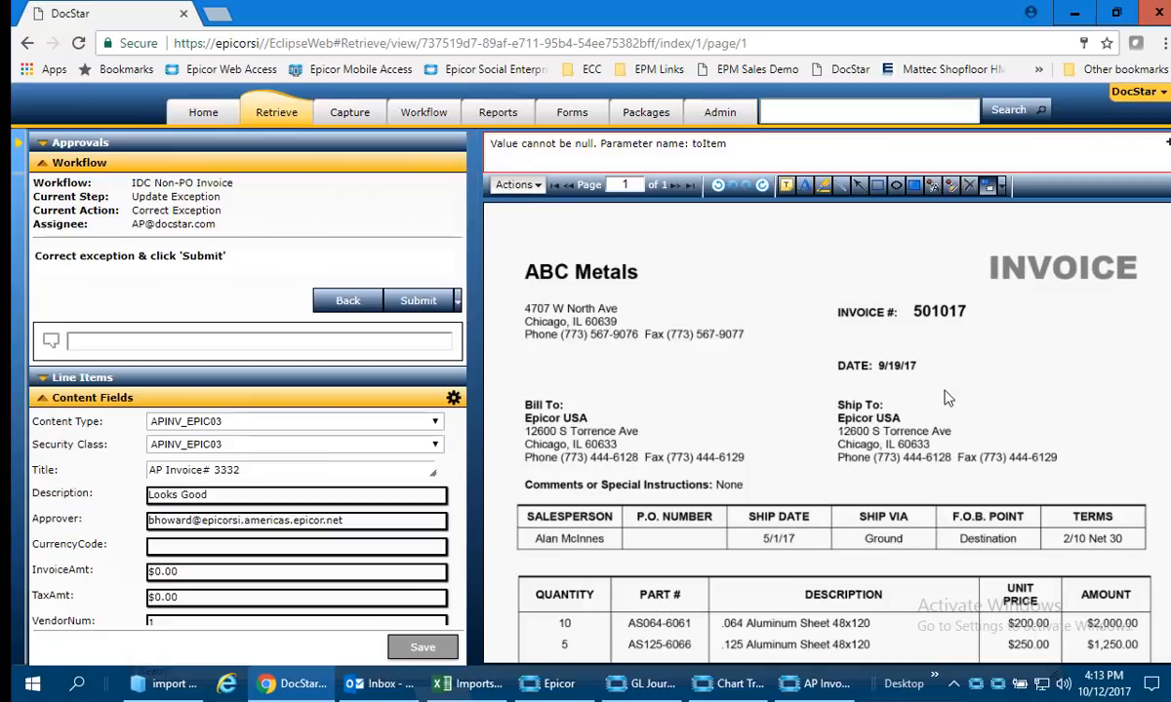
pyautogui.scroll(-3, 947, 393)
pyautogui.scroll(4, 656, 480)
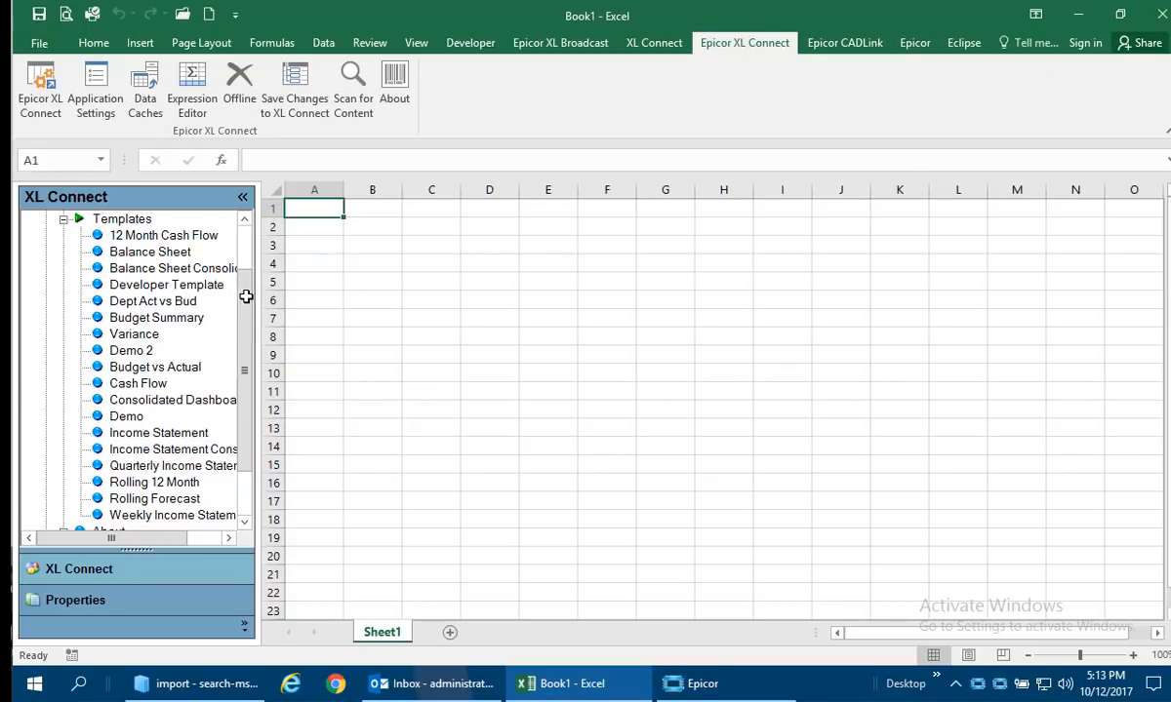
# In Excel, load the XL Connect template Demo 2 at cell A1 and look through the charts of its Consolidated Executive Dashboard.
pyautogui.moveTo(134, 353); pyautogui.dragTo(310, 209)
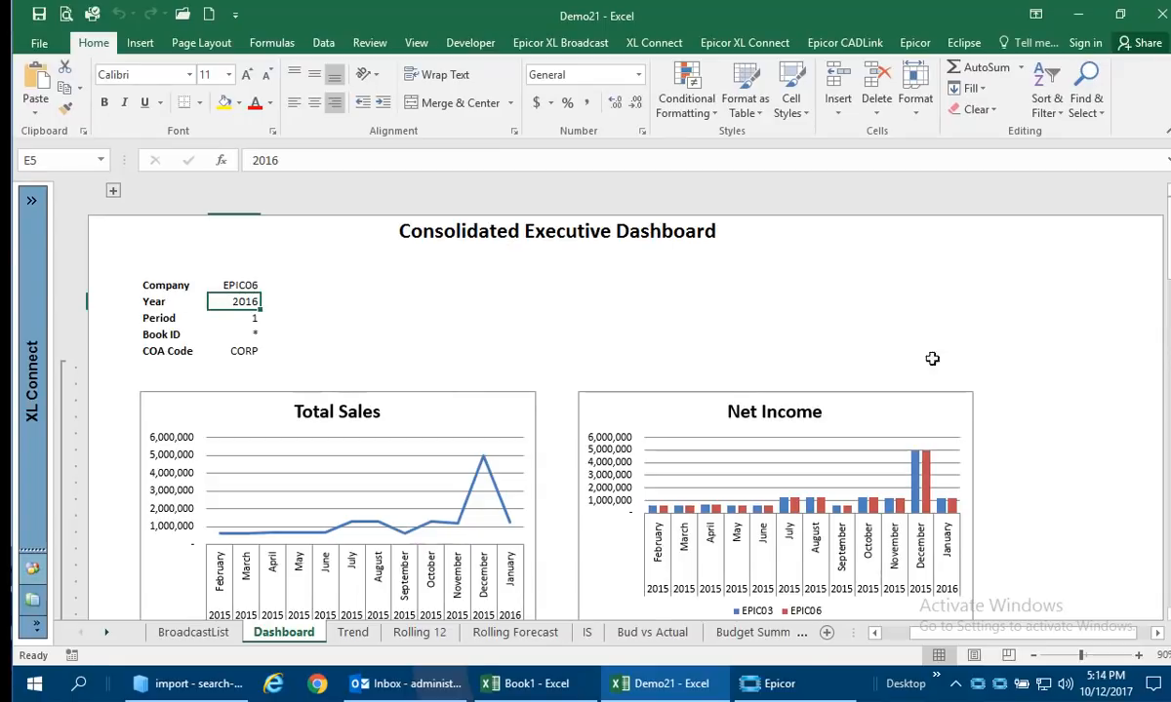
pyautogui.scroll(-3, 586, 410)
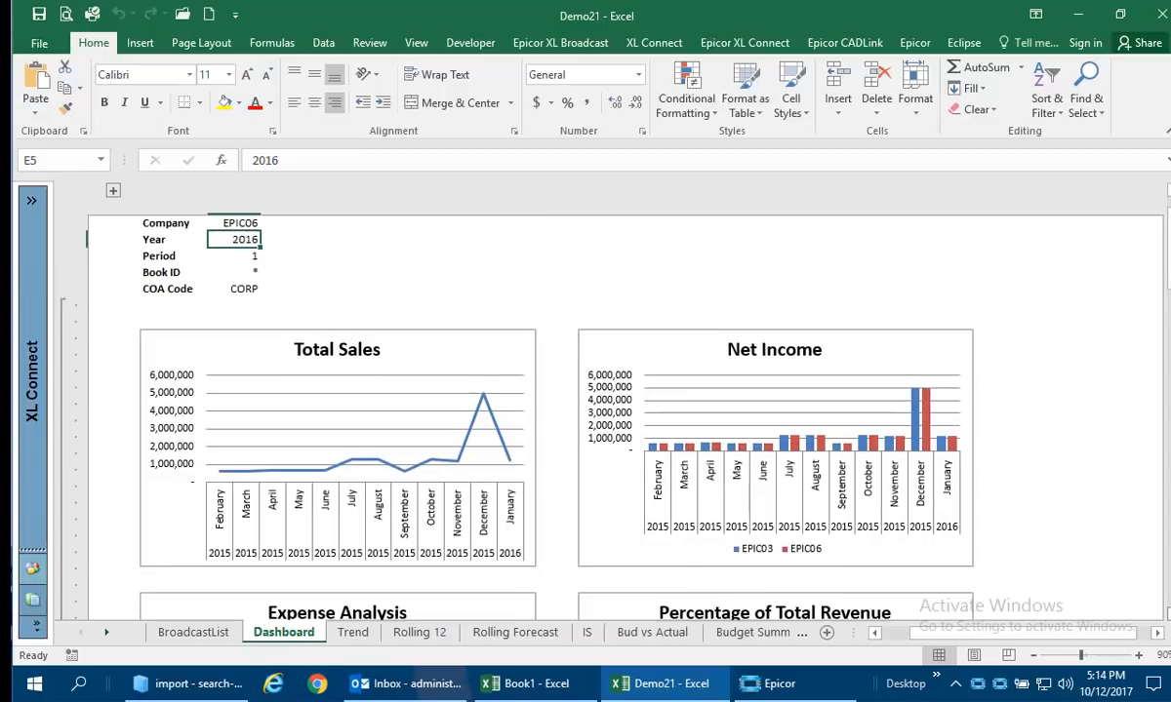
pyautogui.scroll(-3, 585, 409)
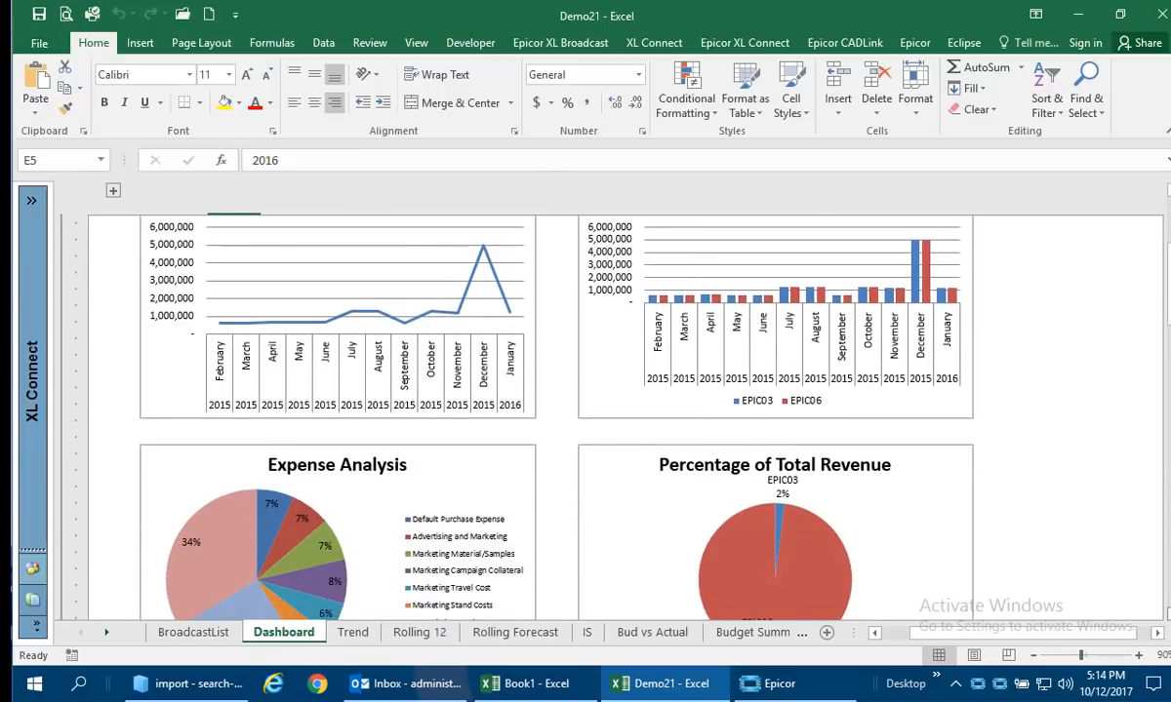
pyautogui.scroll(-5, 1161, 344)
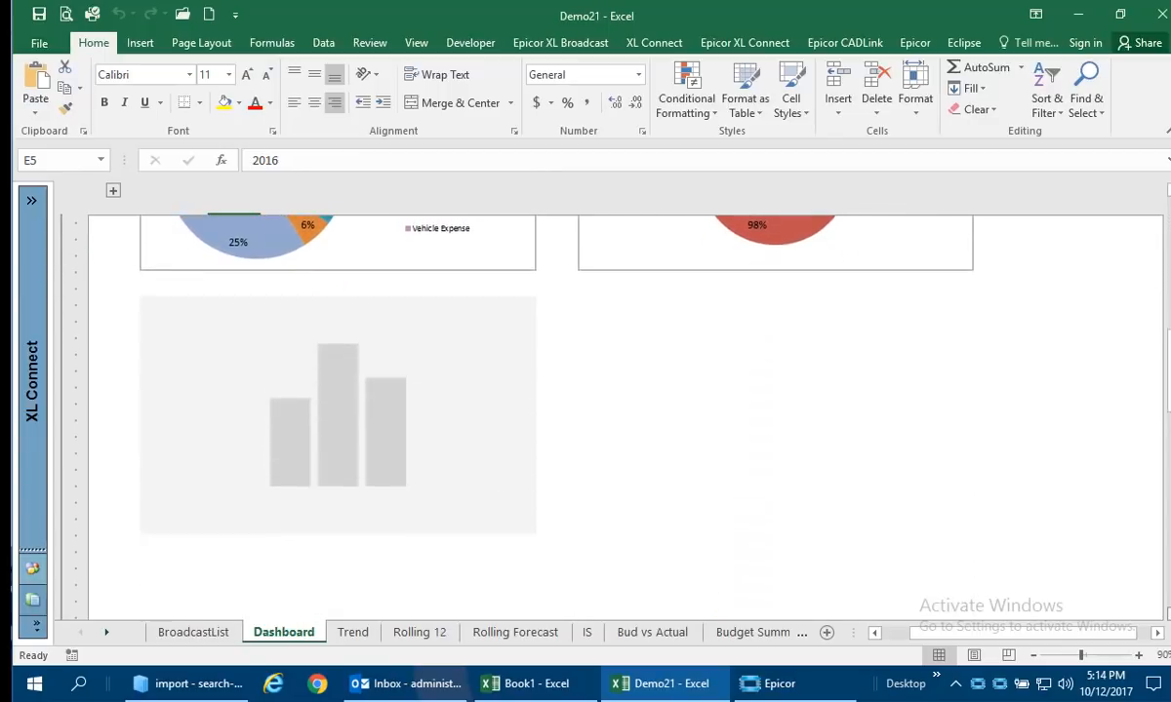
pyautogui.scroll(10, 1070, 384)
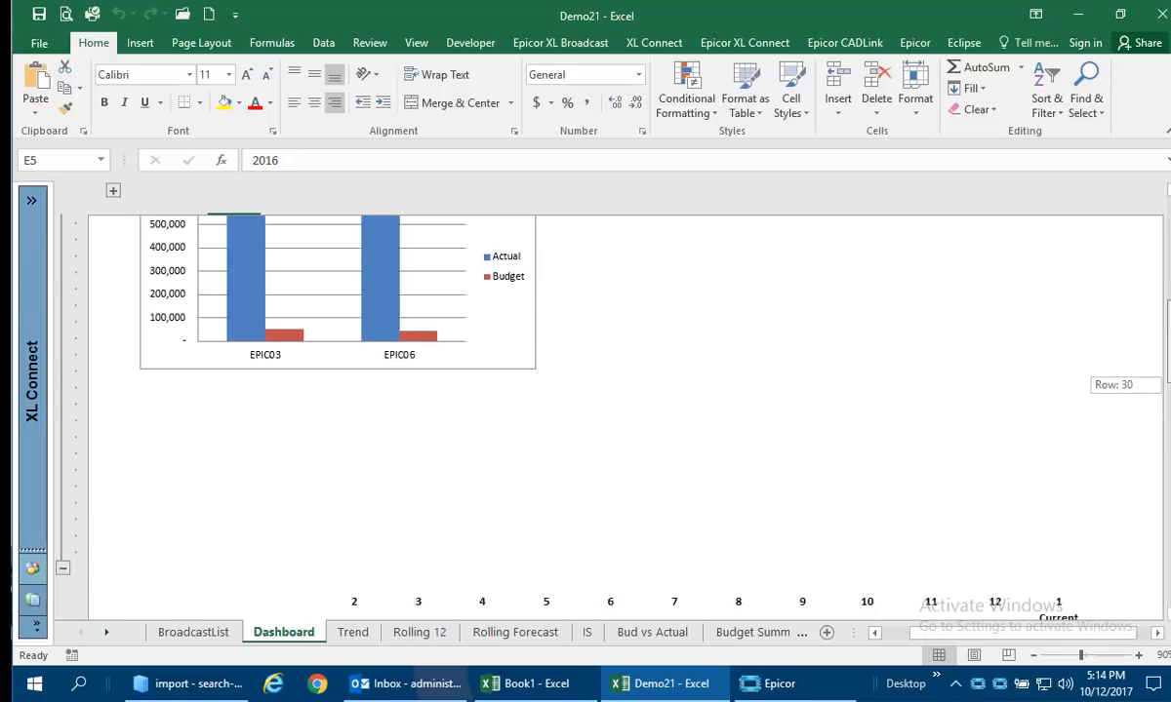
pyautogui.scroll(3, 1071, 385)
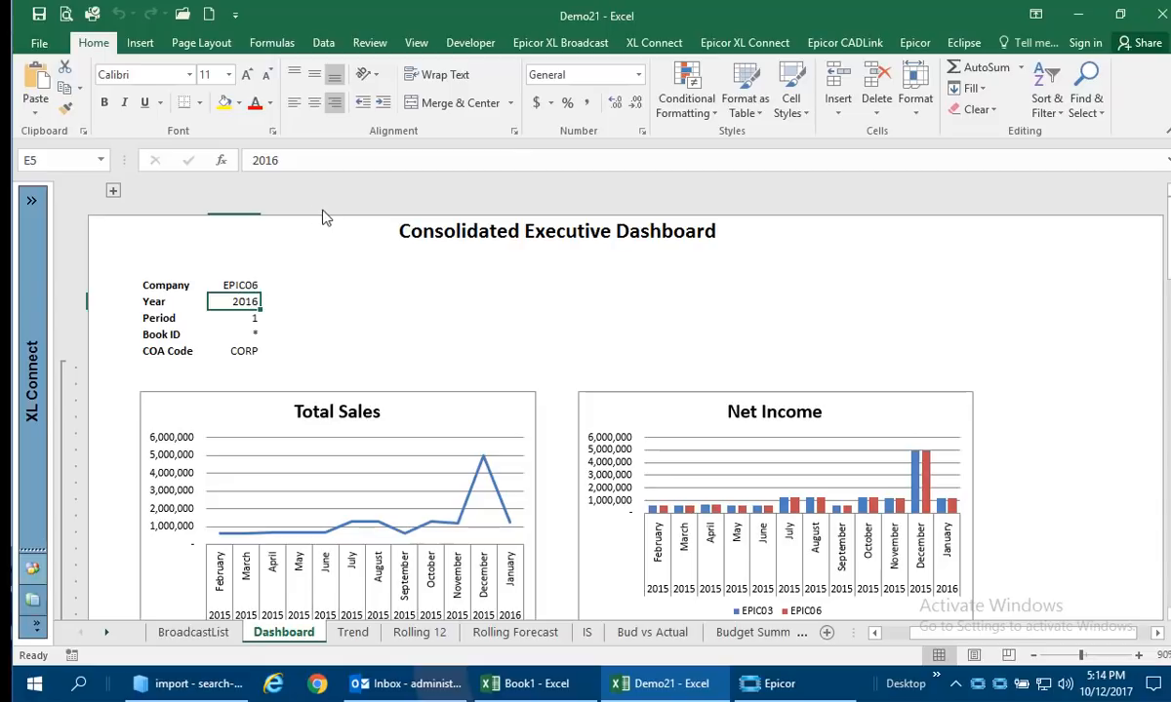
# Set the dashboard's Year to 2015 and its Period to 2.
pyautogui.write('2015')
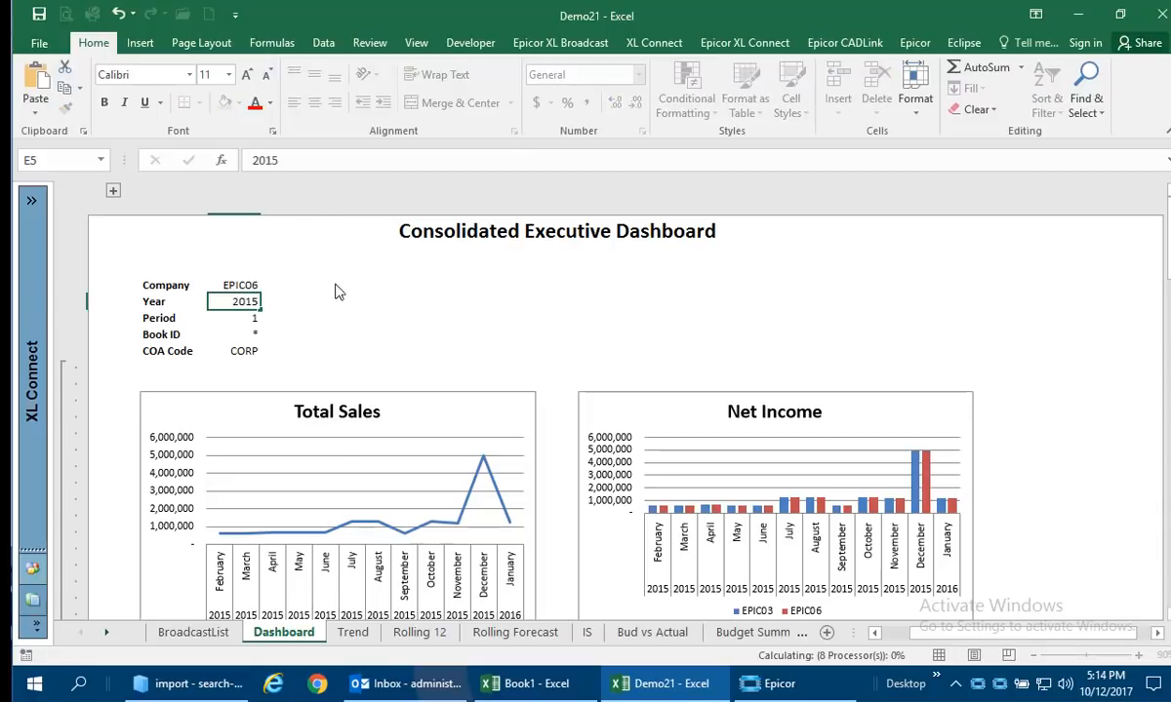
pyautogui.press('Tab')
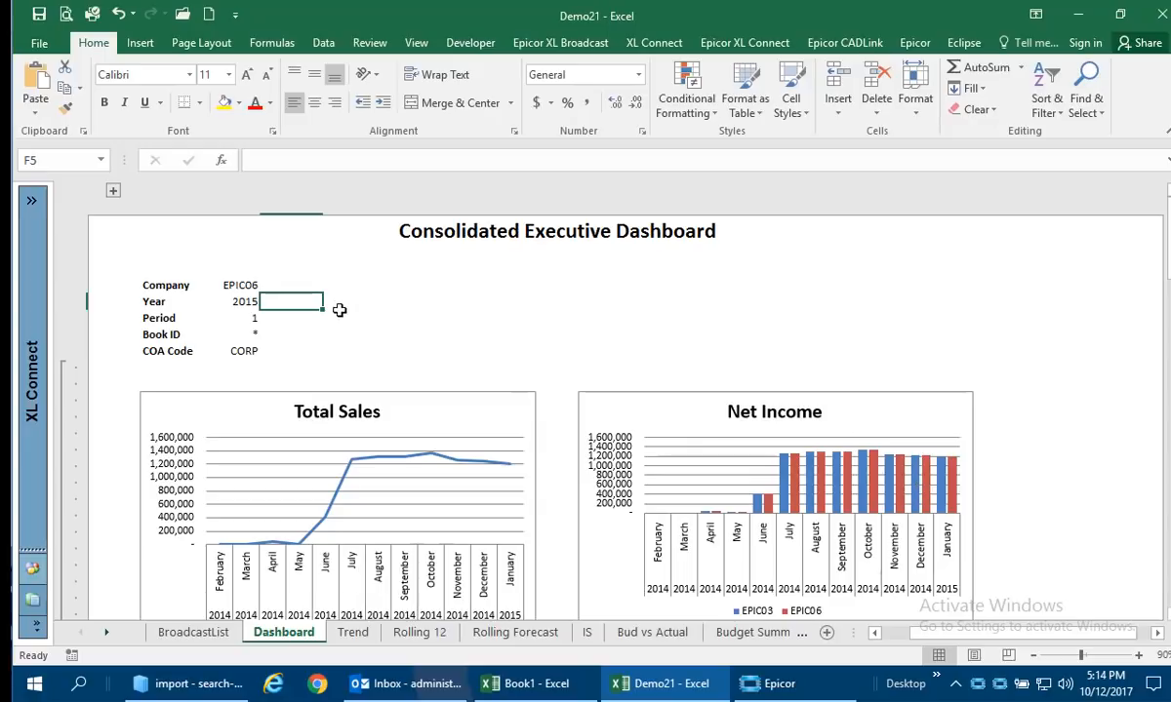
pyautogui.click(253, 318)
pyautogui.write('2')
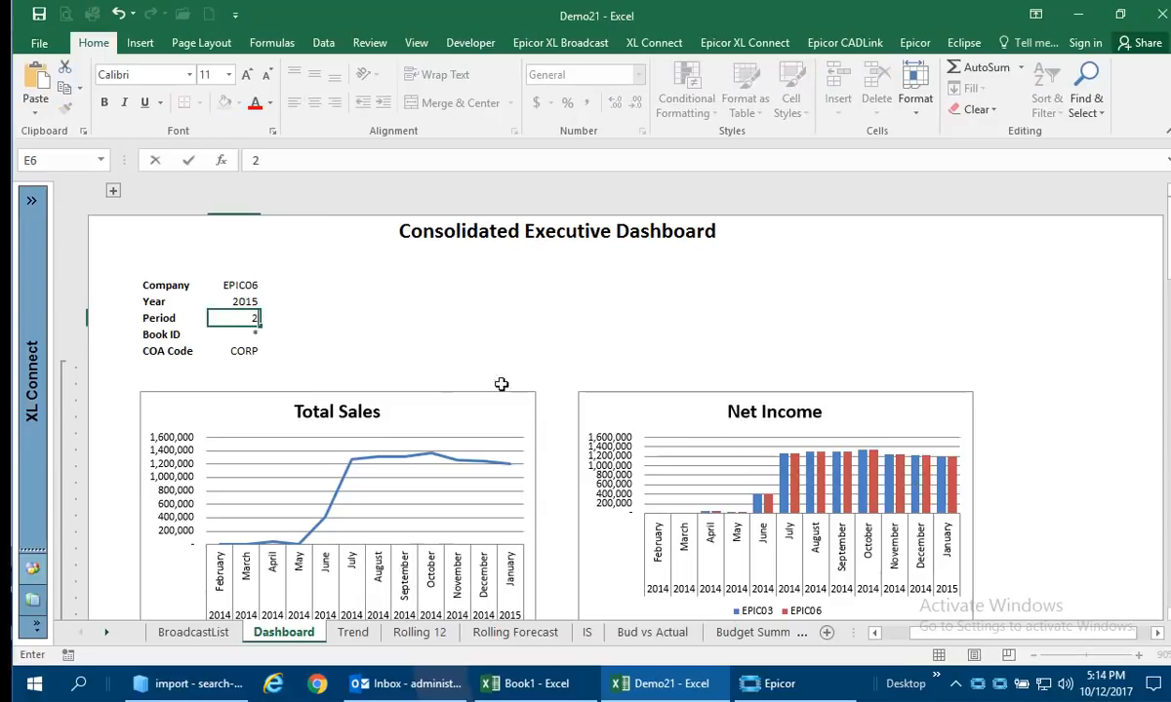
pyautogui.press('Tab')
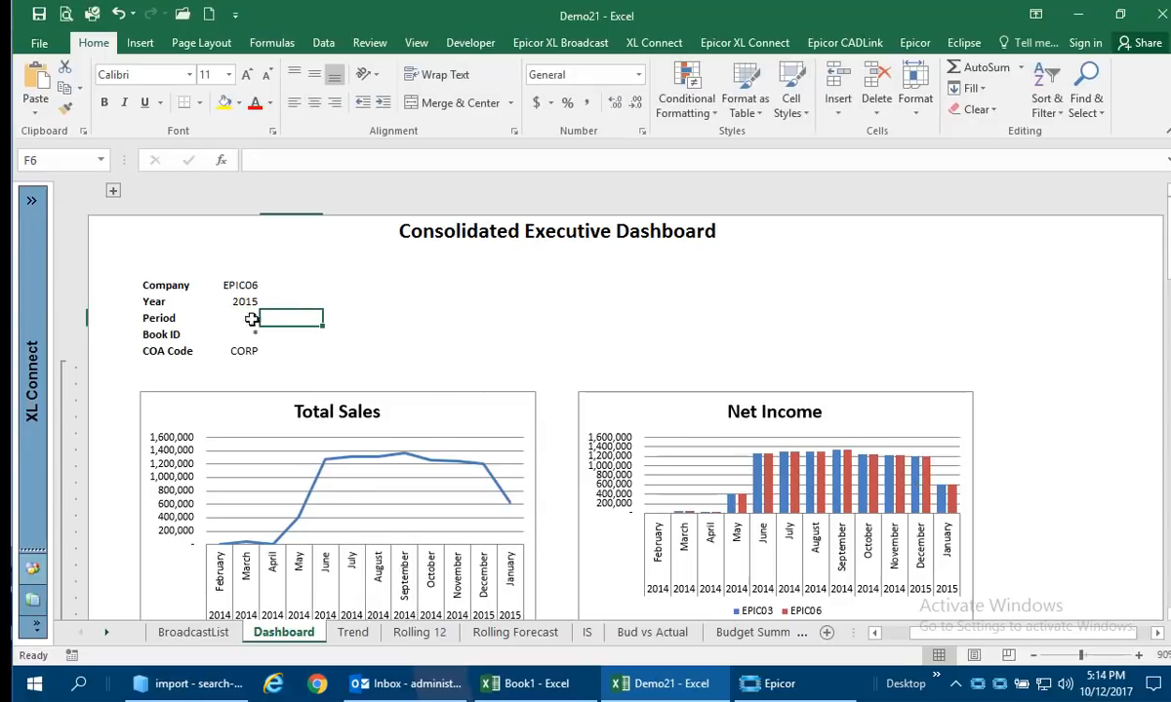
# Set the dashboard's Company to EPIC03.
pyautogui.click(252, 283)
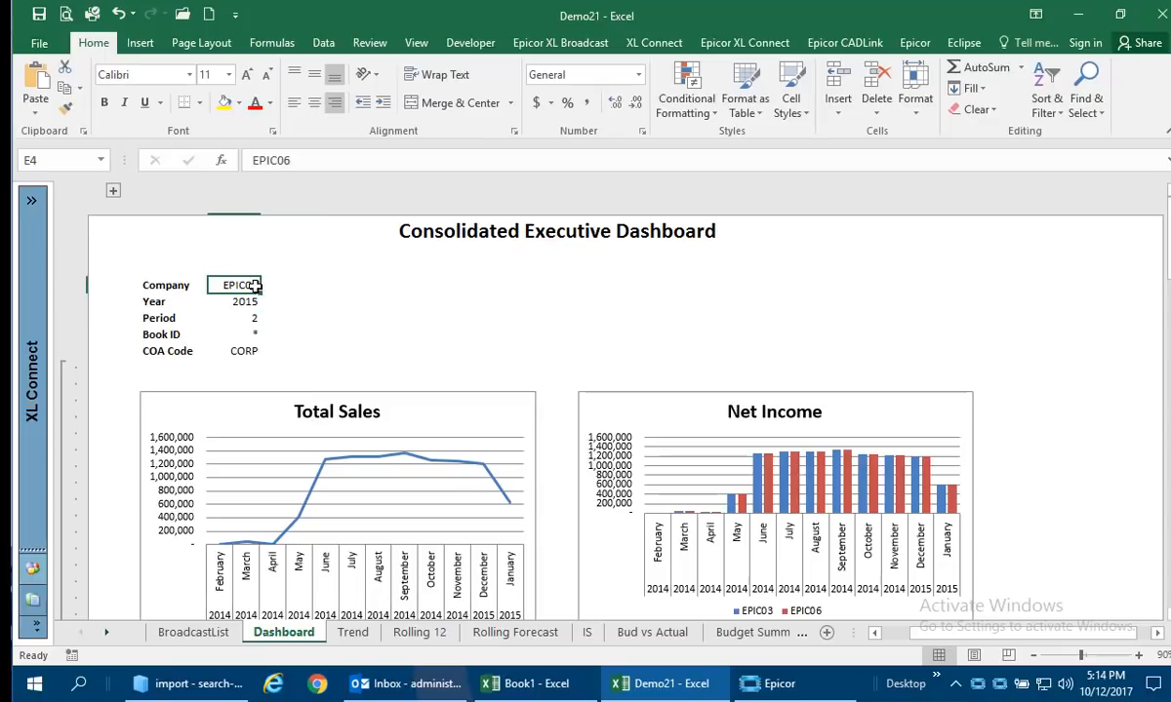
pyautogui.click(306, 161)
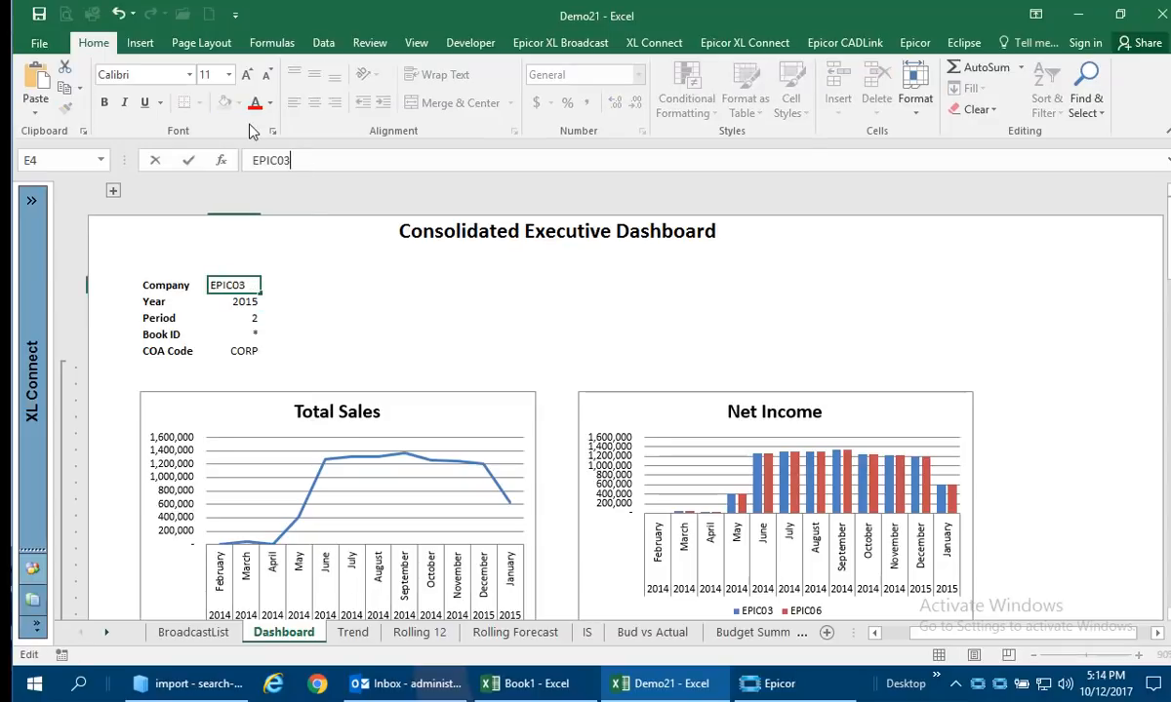
pyautogui.write('3')
pyautogui.press('Tab')
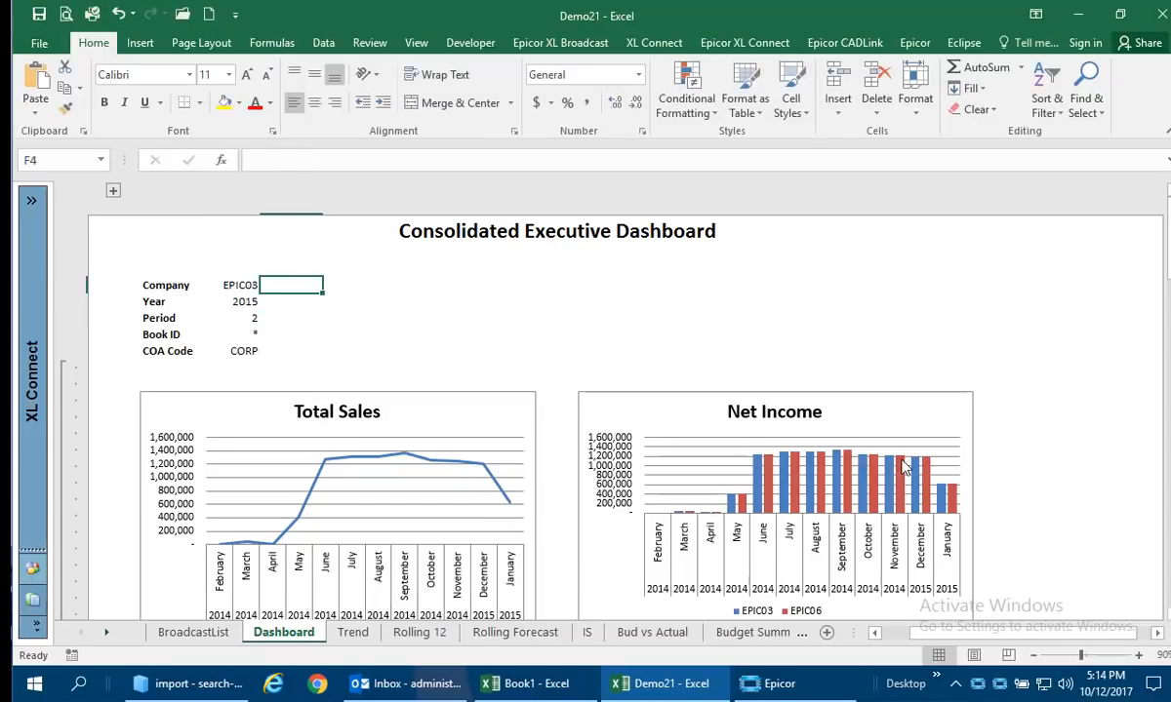
# On the Trend sheet, set the report's Period to 1.
pyautogui.click(345, 634)
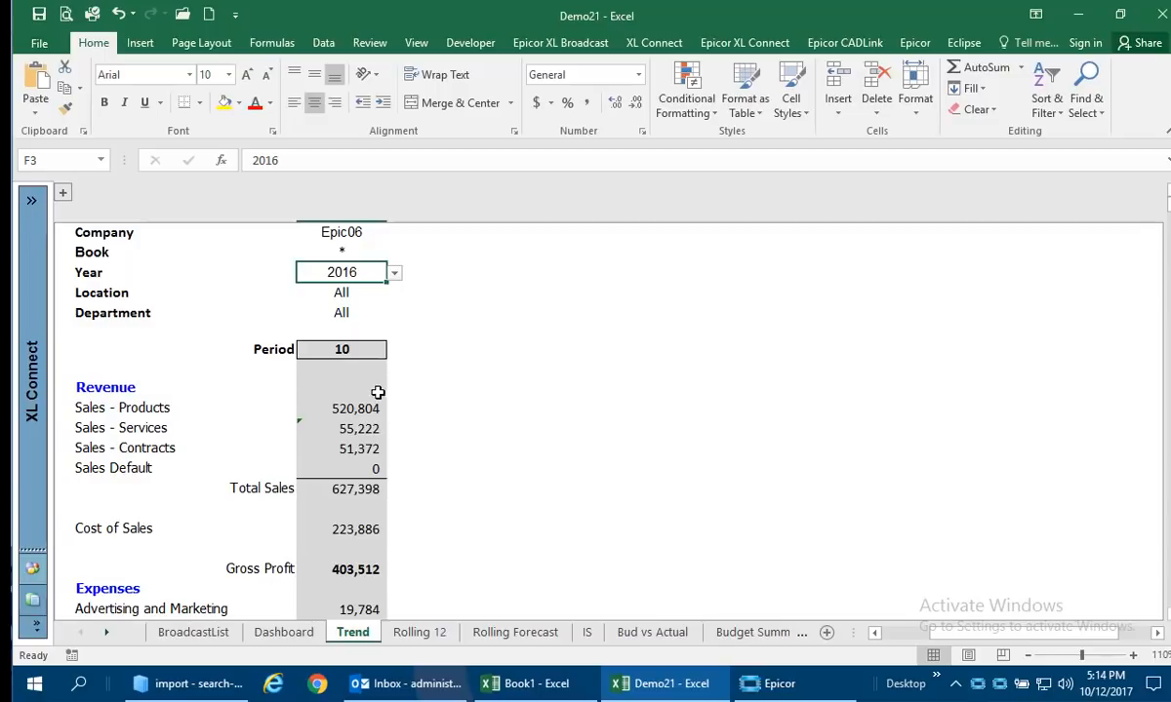
pyautogui.click(344, 352)
pyautogui.write('1')
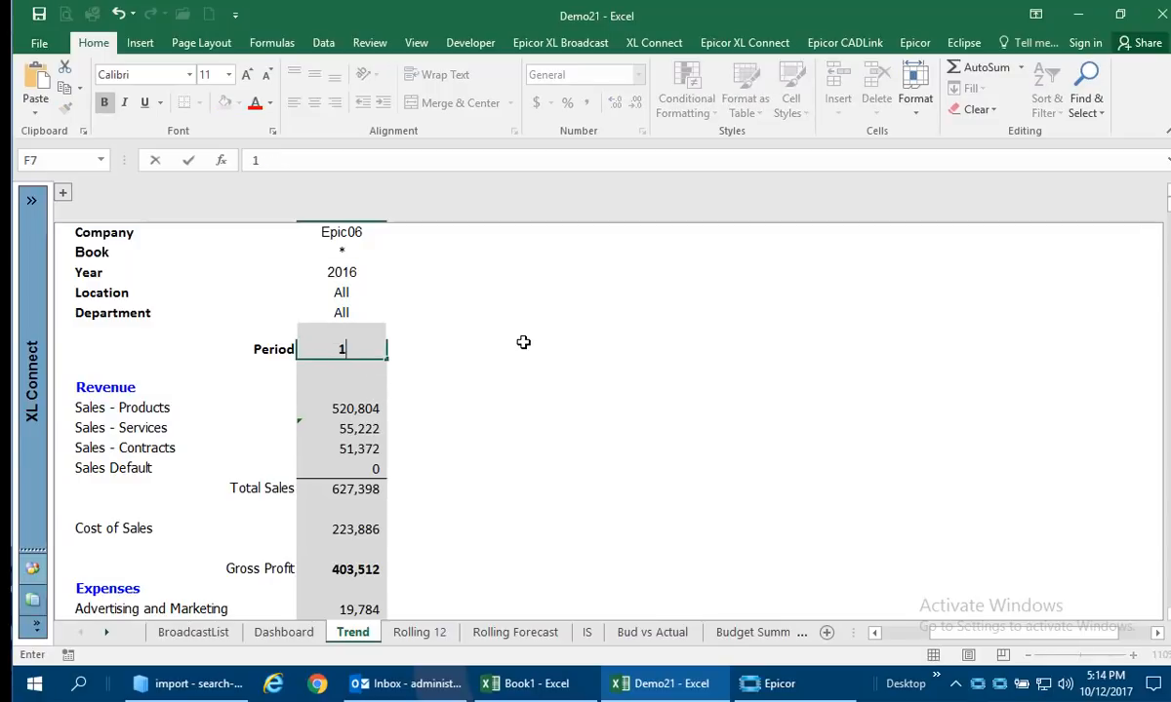
pyautogui.press('Tab')
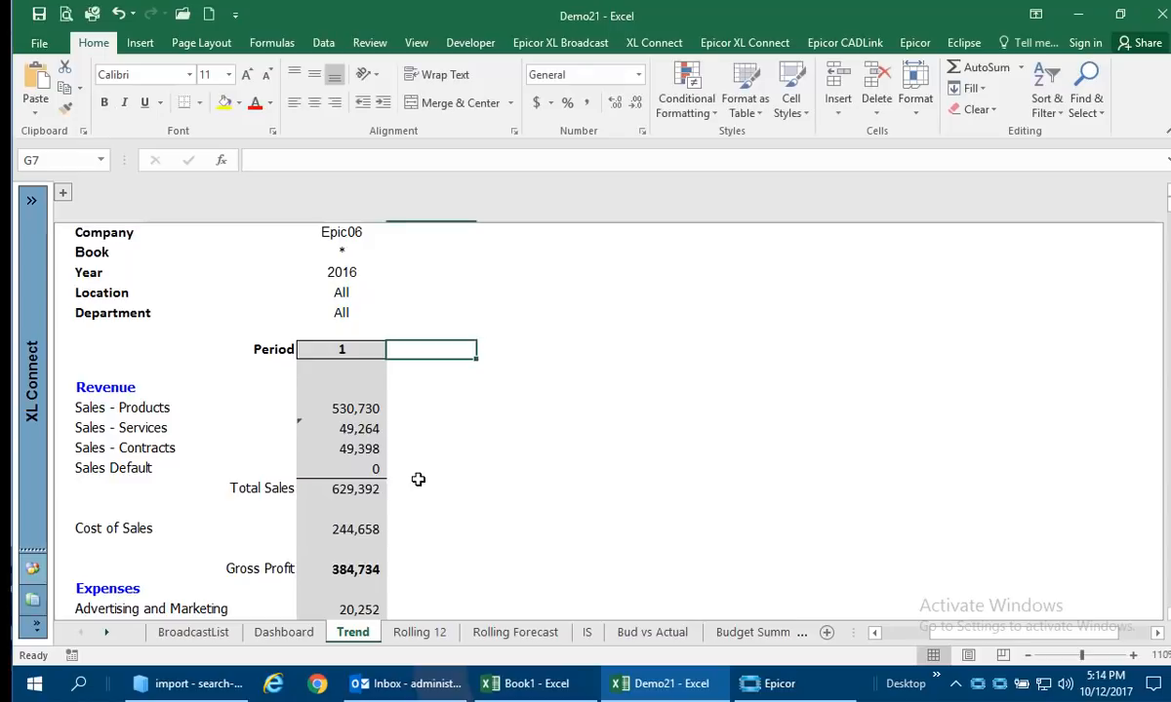
# On the Trend sheet, fill the period 1 column, from its Period heading down to Net Income, across through period 7.
pyautogui.click(358, 356)
pyautogui.scroll(-3, 392, 386)
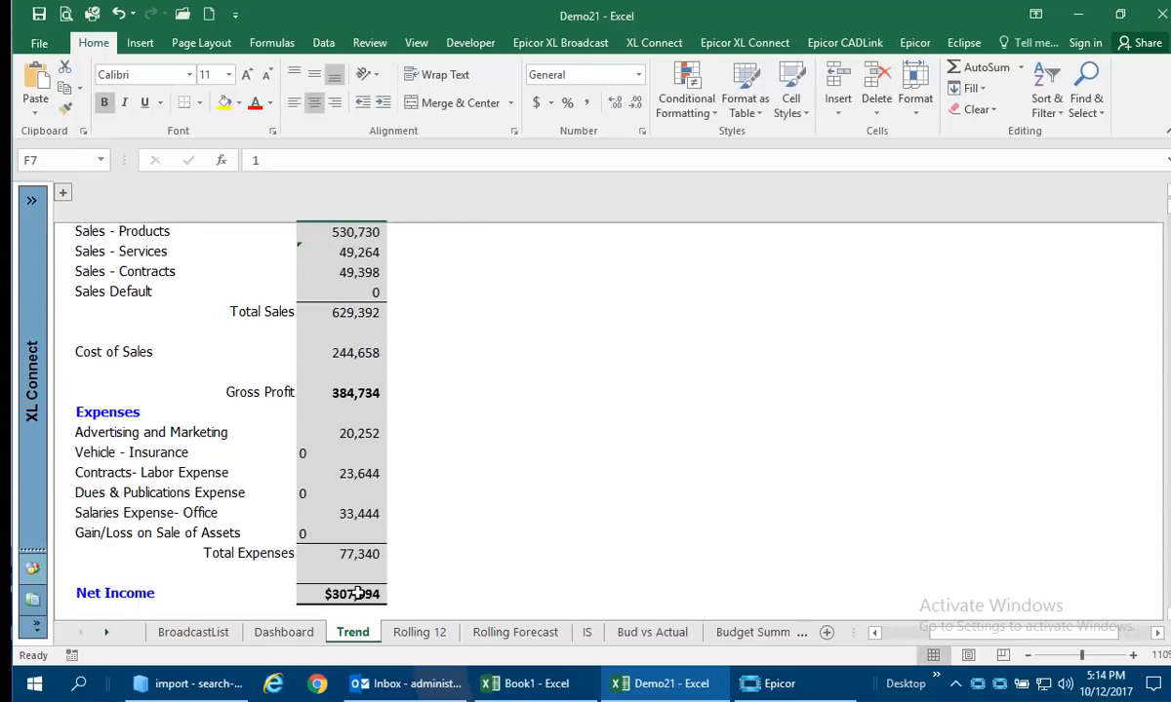
pyautogui.click(365, 595)
pyautogui.scroll(2, 375, 459)
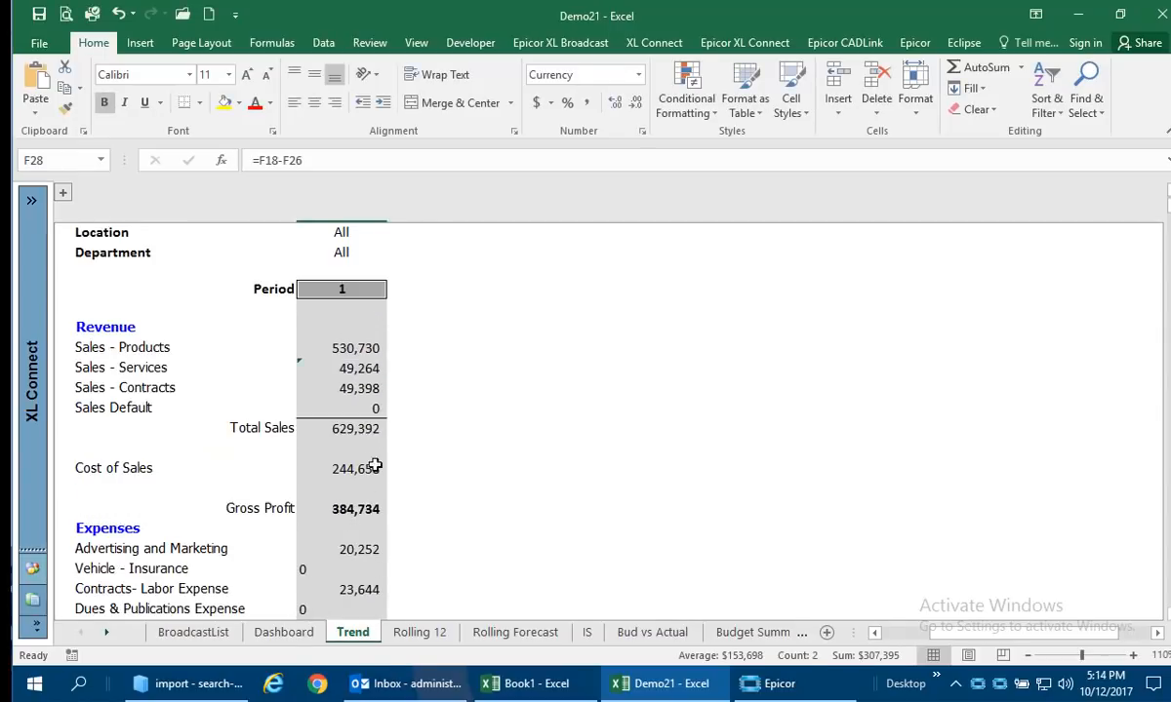
pyautogui.click(353, 286)
pyautogui.scroll(-4, 398, 419)
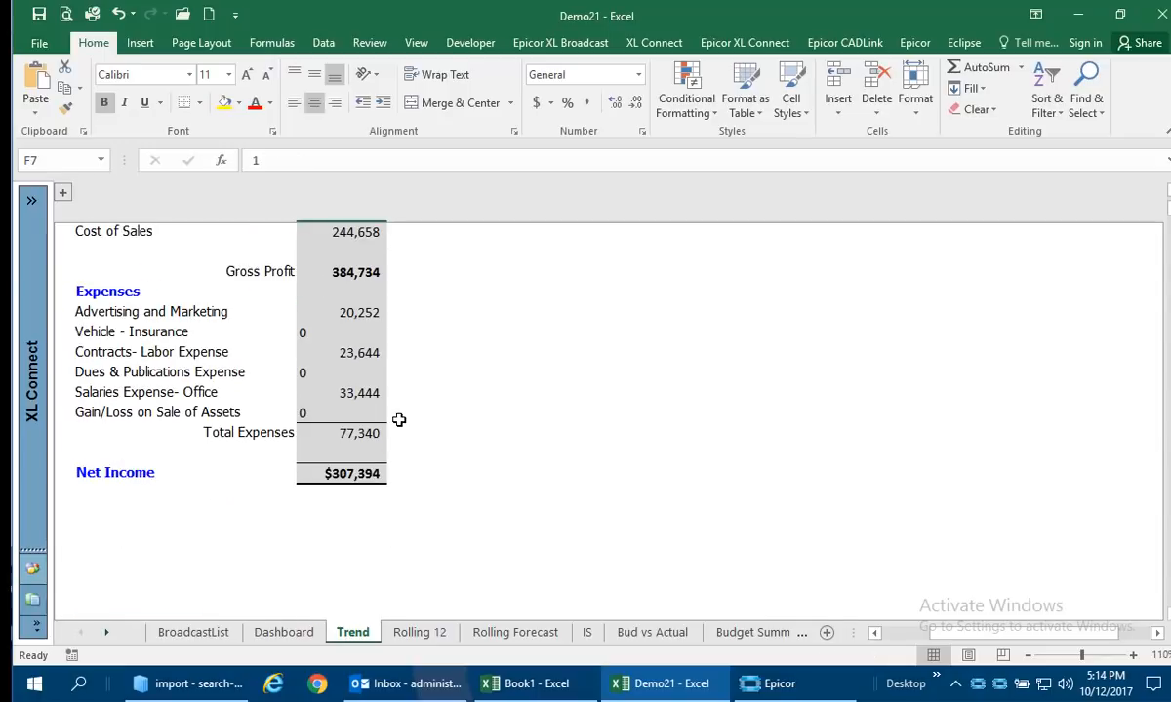
pyautogui.keyDown('shift'); pyautogui.click(351, 473); pyautogui.keyUp('shift')
pyautogui.moveTo(383, 483); pyautogui.dragTo(917, 482)
pyautogui.scroll(5, 876, 520)
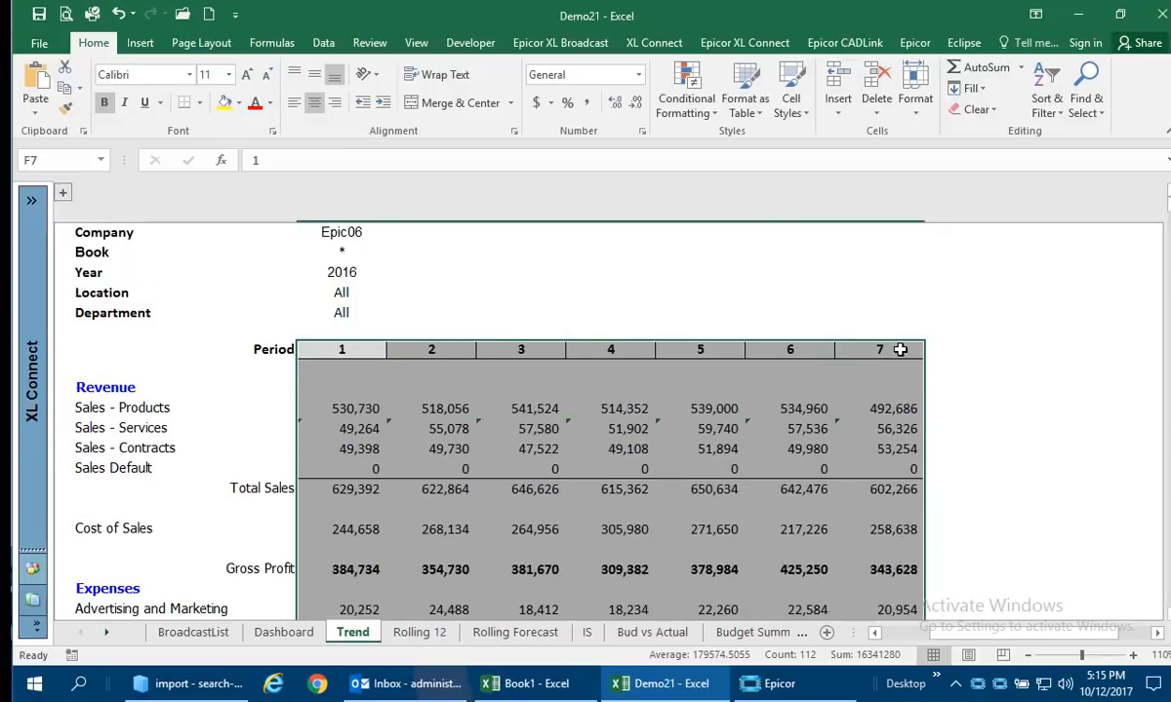
pyautogui.click(436, 410)
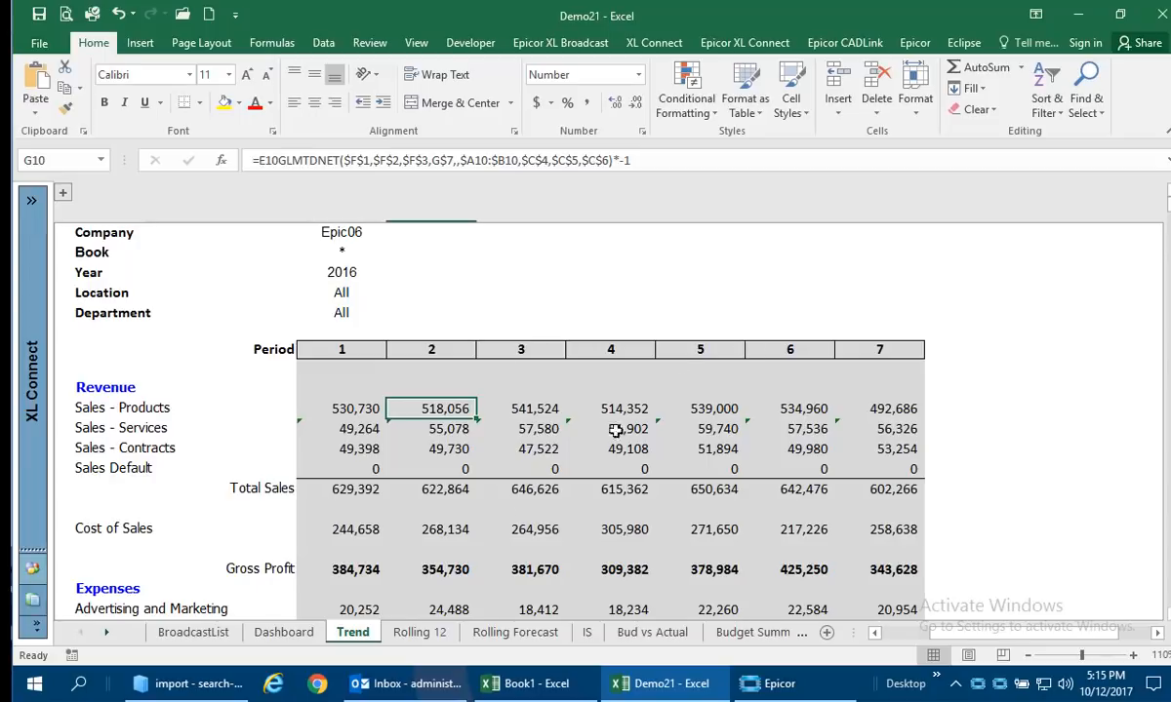
# On the Rolling 12 sheet, set the report's Period to September and review the Total Sales chart.
pyautogui.click(419, 633)
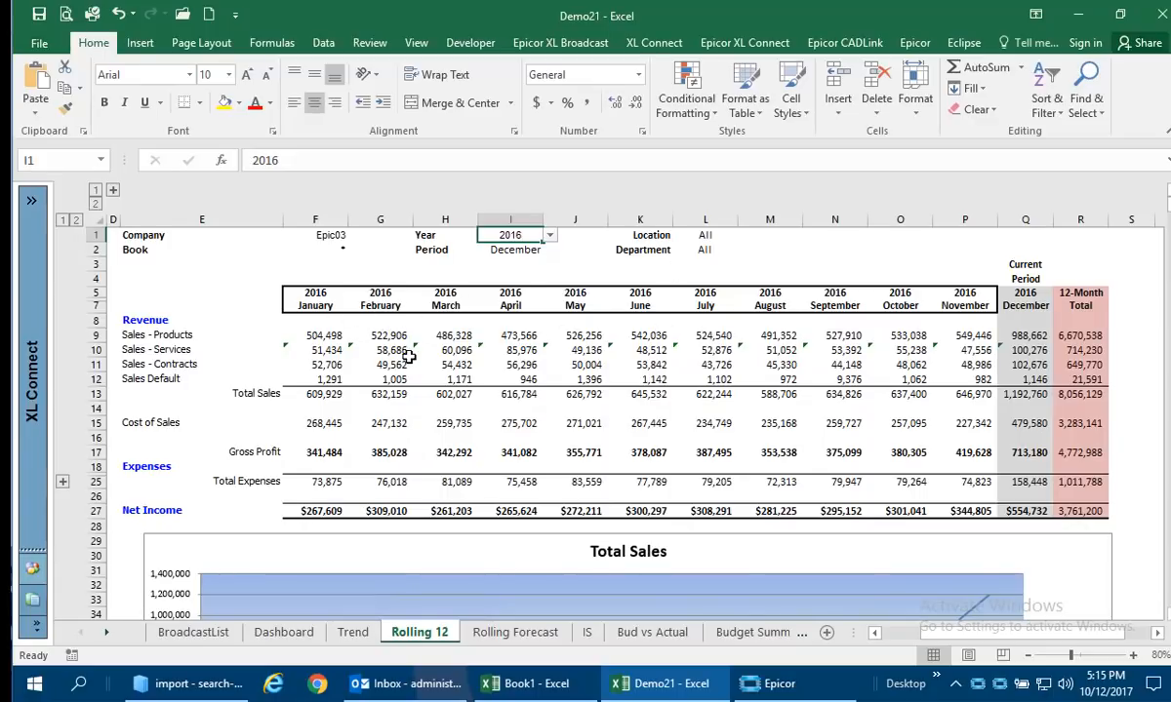
pyautogui.click(536, 254)
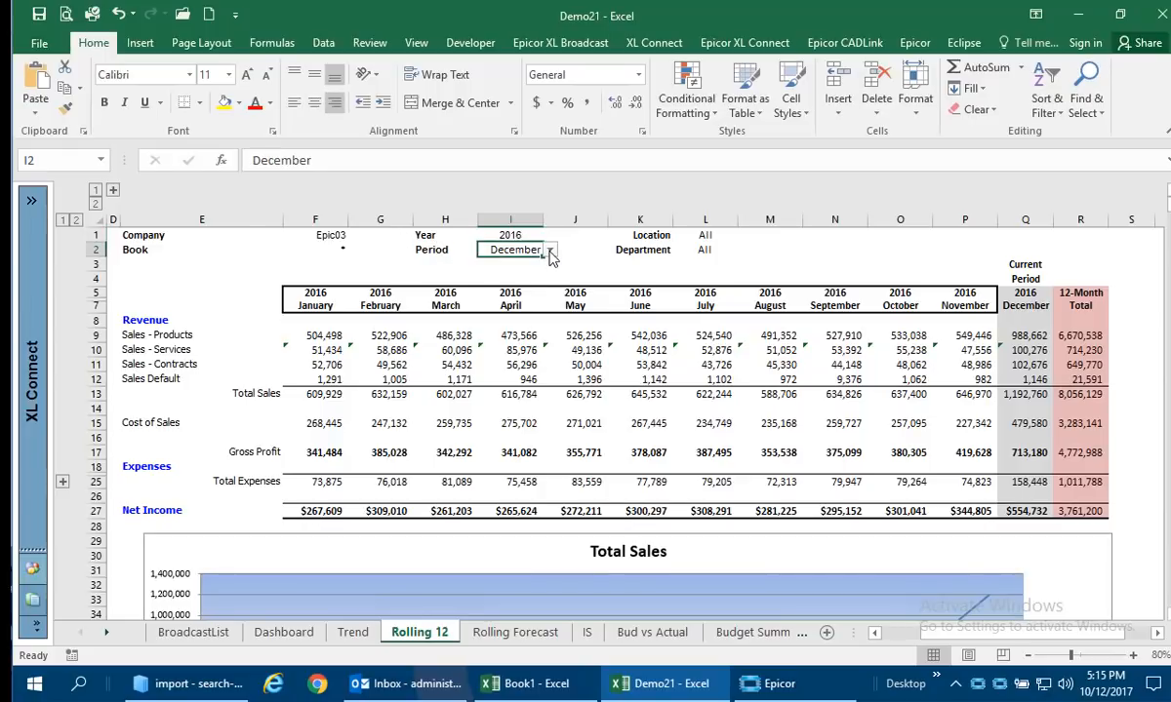
pyautogui.click(552, 251)
pyautogui.scroll(3, 512, 292)
pyautogui.scroll(-3, 512, 293)
pyautogui.click(502, 302)
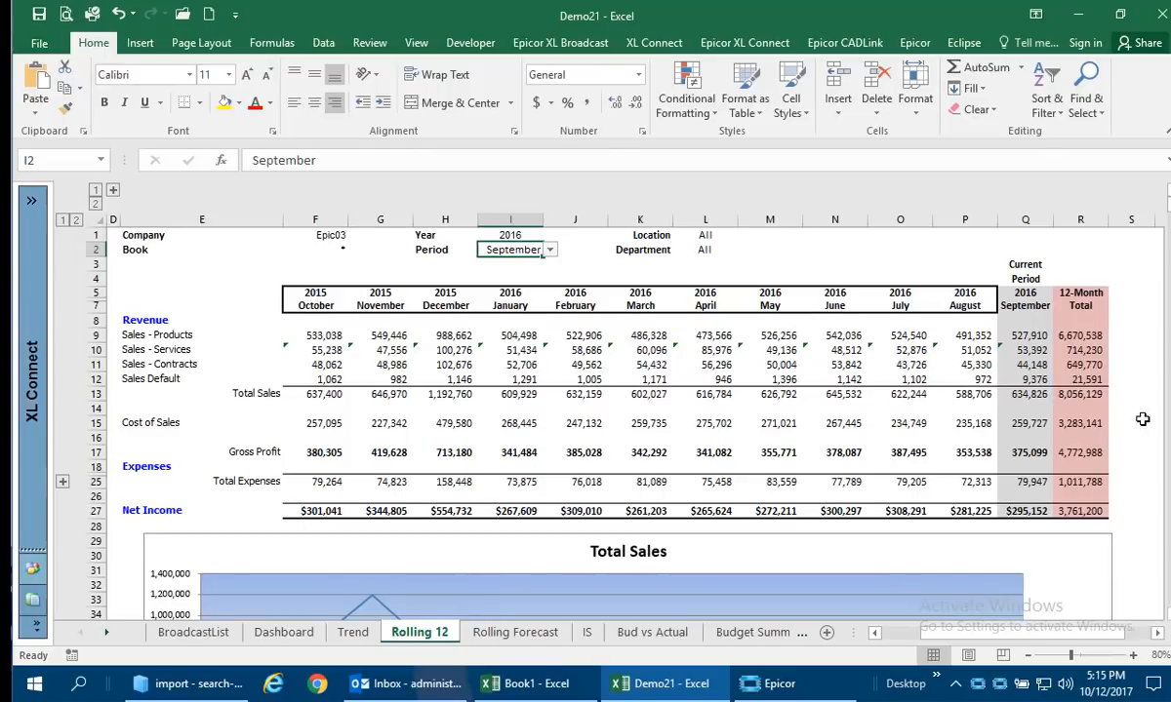
pyautogui.scroll(-6, 864, 422)
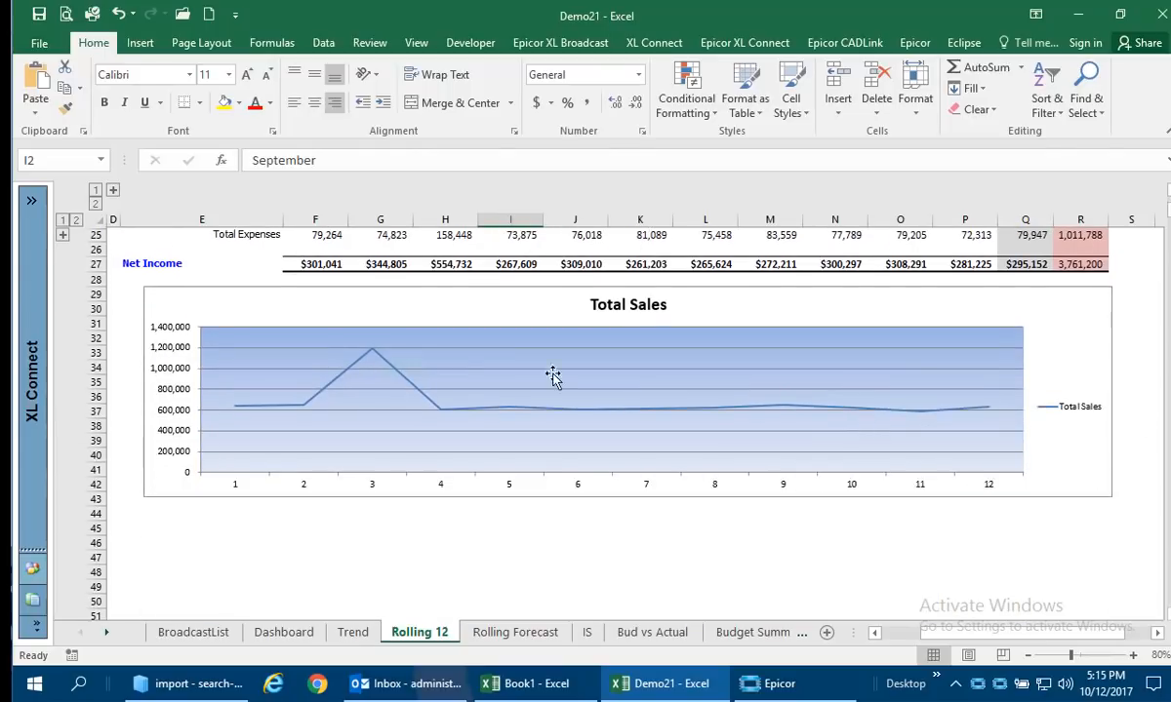
pyautogui.scroll(6, 554, 375)
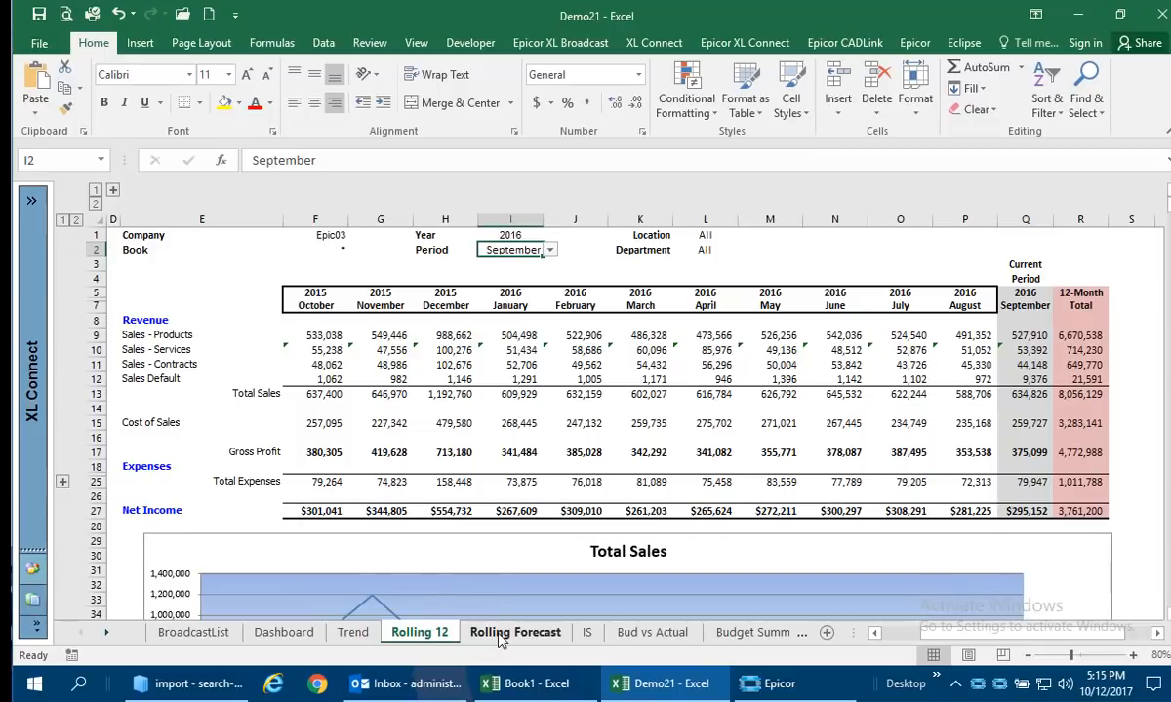
# On the Rolling Forecast sheet, set the report's Year to 2013.
pyautogui.click(500, 634)
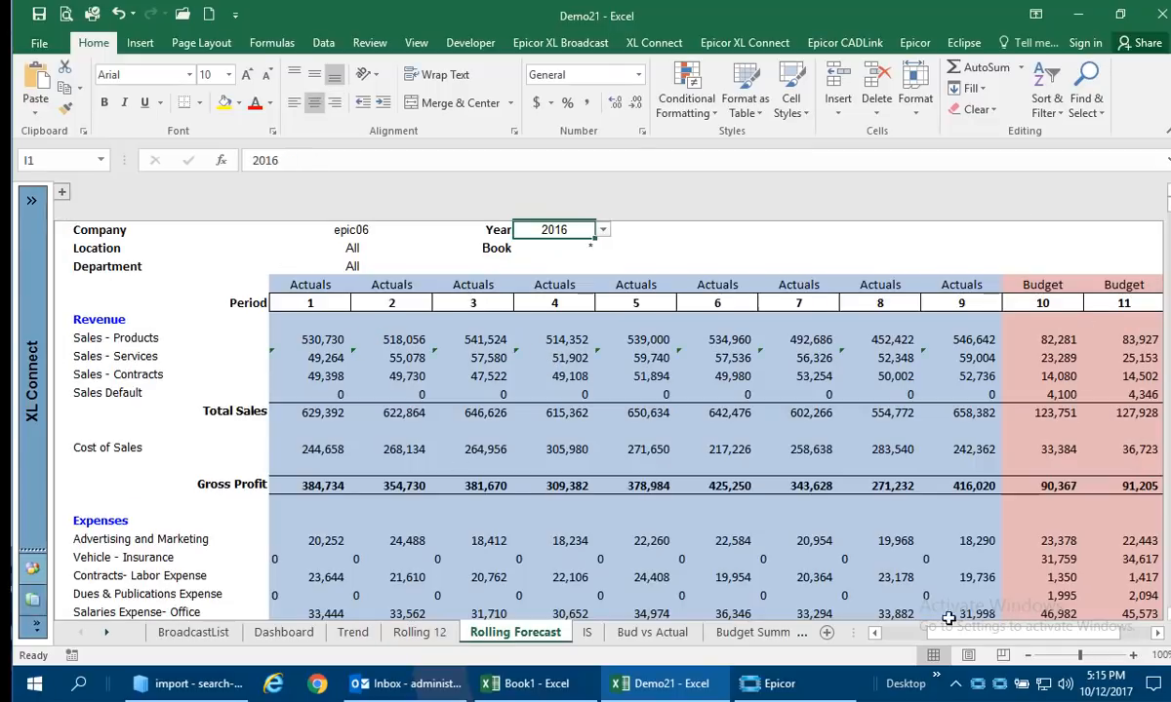
pyautogui.moveTo(1028, 635)
pyautogui.mouseDown()
pyautogui.moveTo(1100, 640)
pyautogui.moveTo(1022, 635)
pyautogui.mouseUp()
pyautogui.click(604, 231)
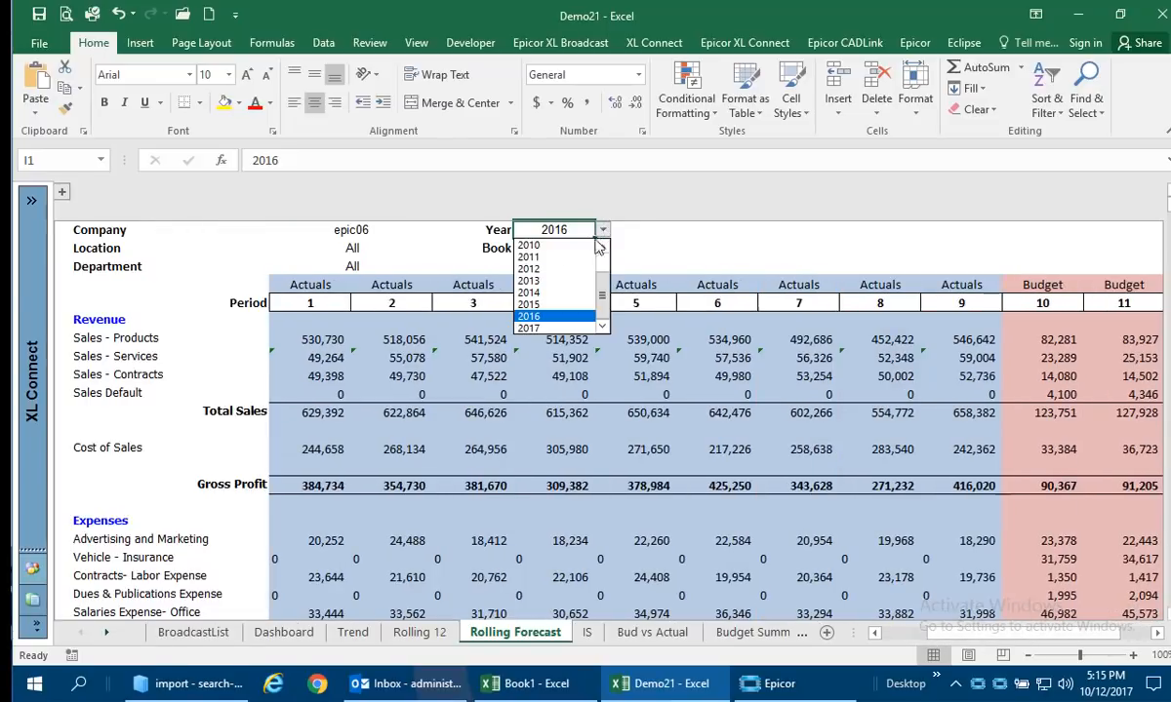
pyautogui.click(563, 291)
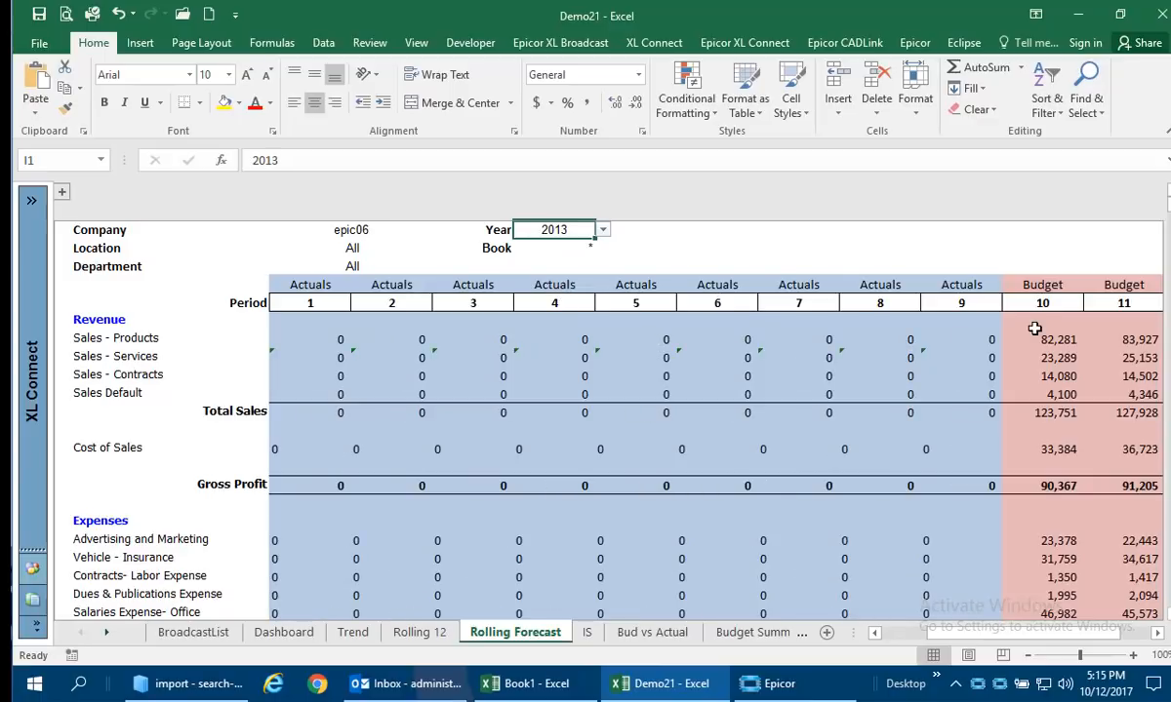
# On the IS sheet, set the income statement's Period to 5.
pyautogui.click(586, 633)
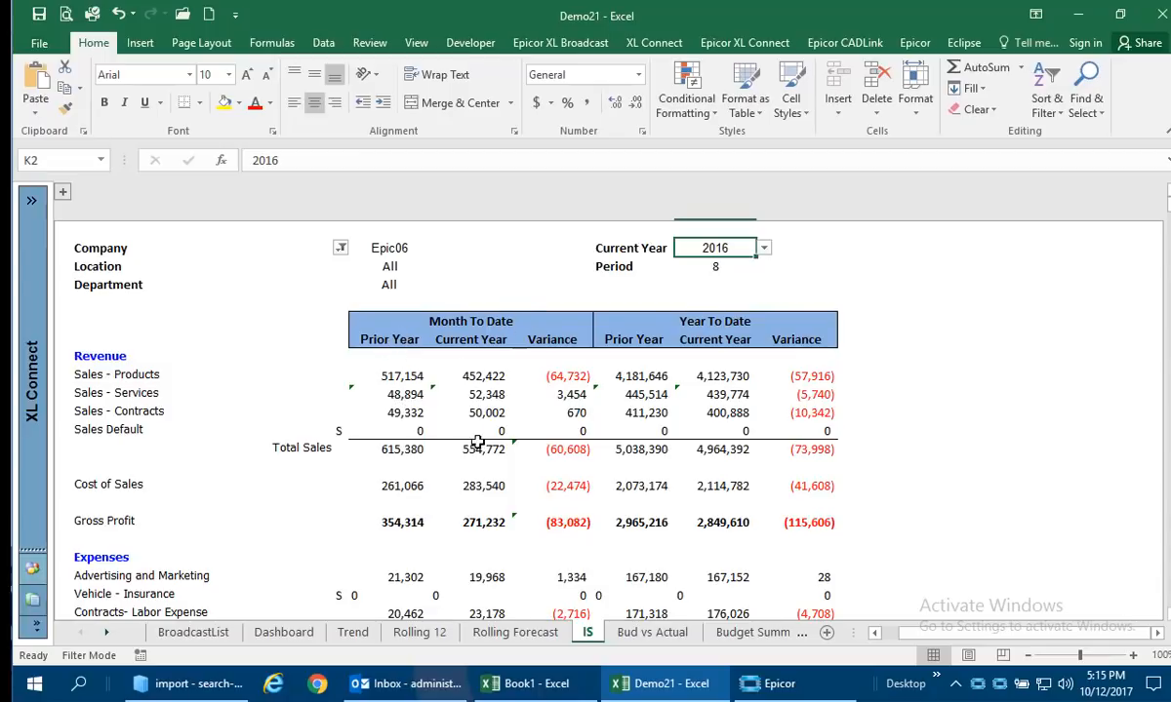
pyautogui.click(720, 272)
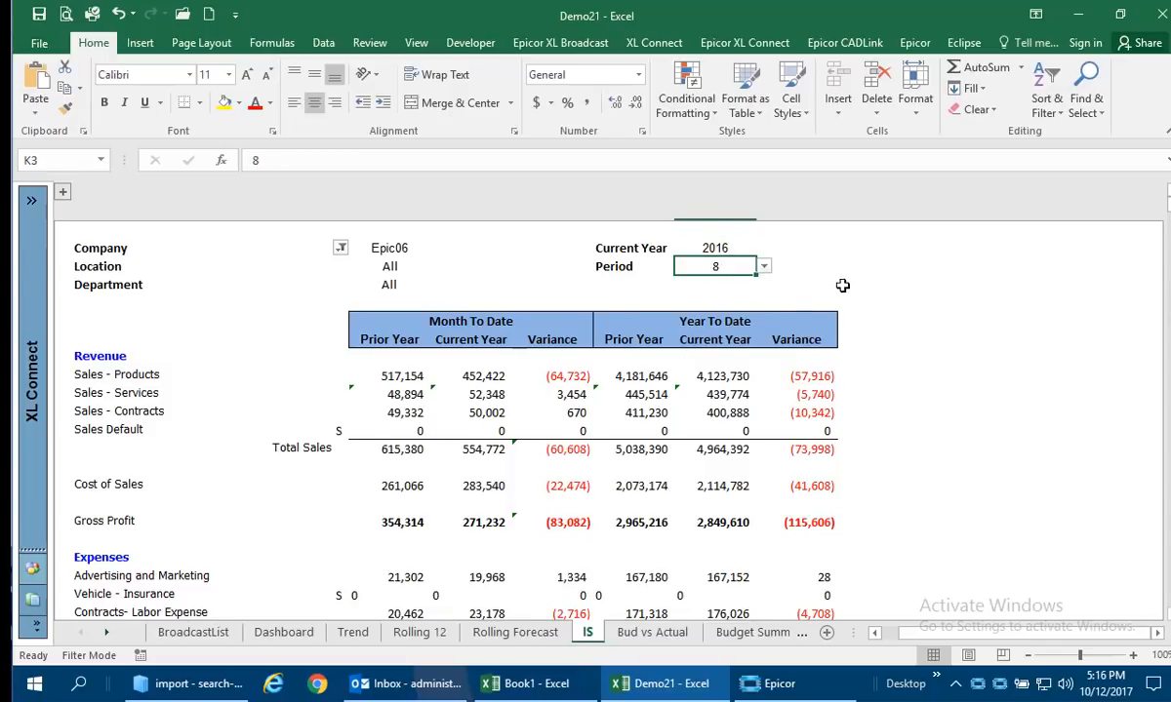
pyautogui.click(766, 268)
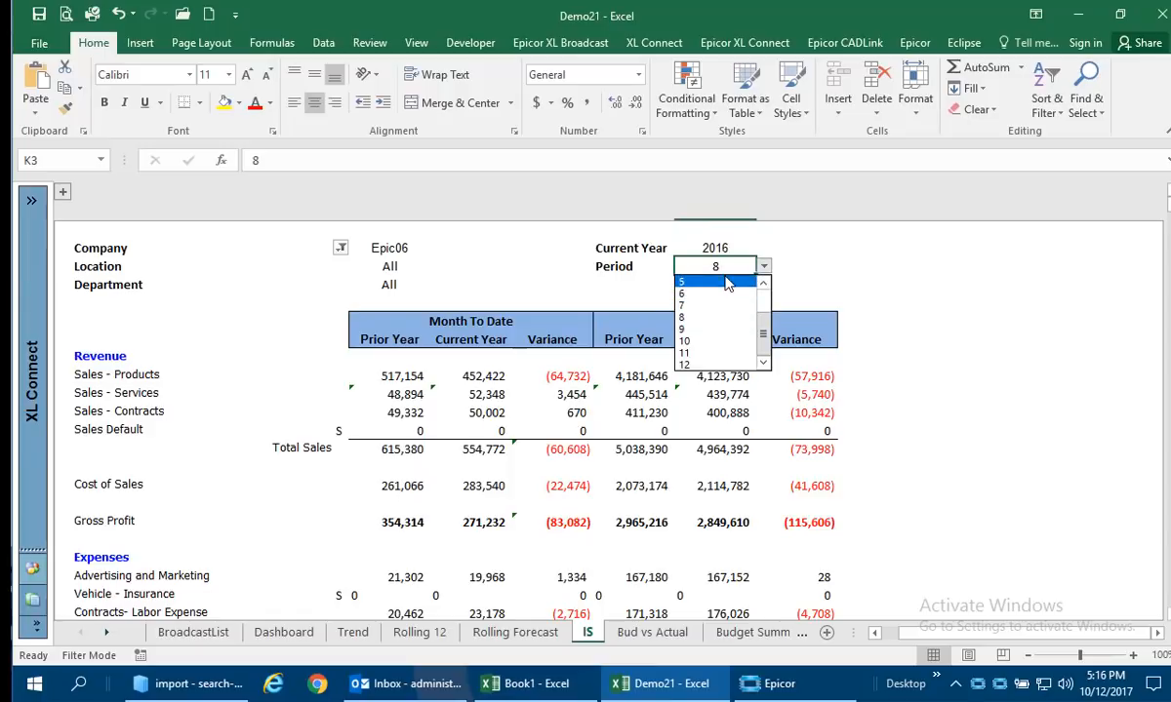
pyautogui.click(741, 283)
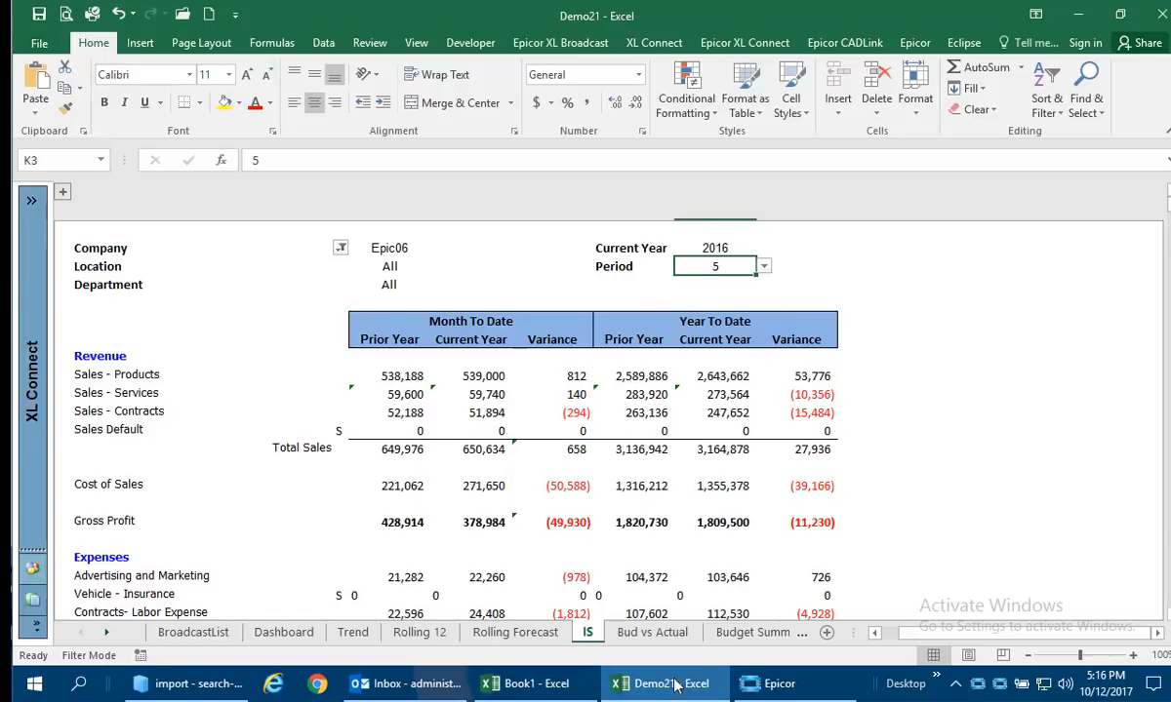
# On the Bud vs Actual sheet, inspect the Location and Department filter cells, including the Department formula.
pyautogui.click(652, 632)
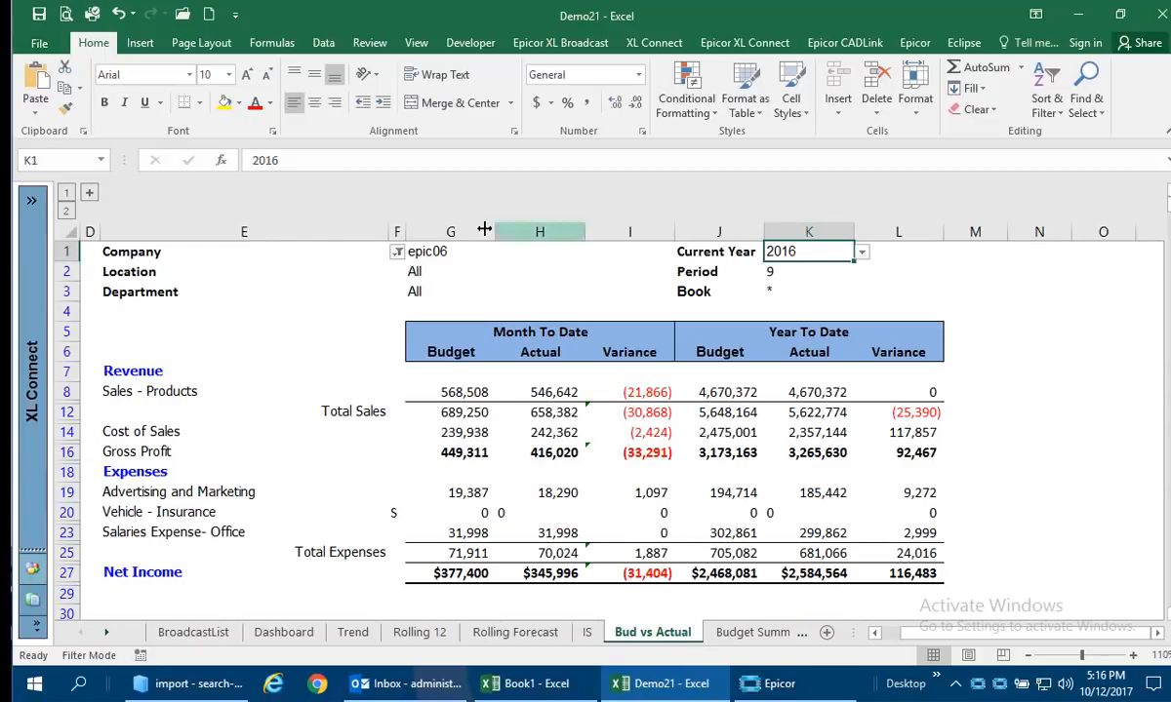
pyautogui.click(436, 271)
pyautogui.click(455, 292)
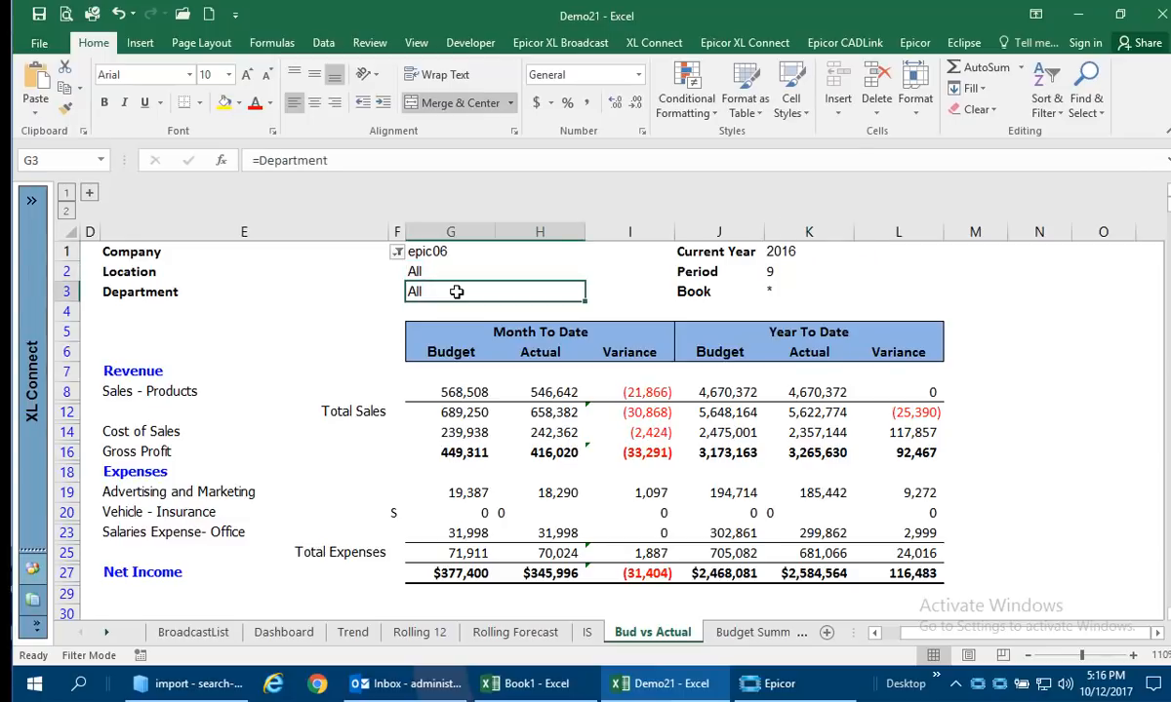
pyautogui.doubleClick(456, 292)
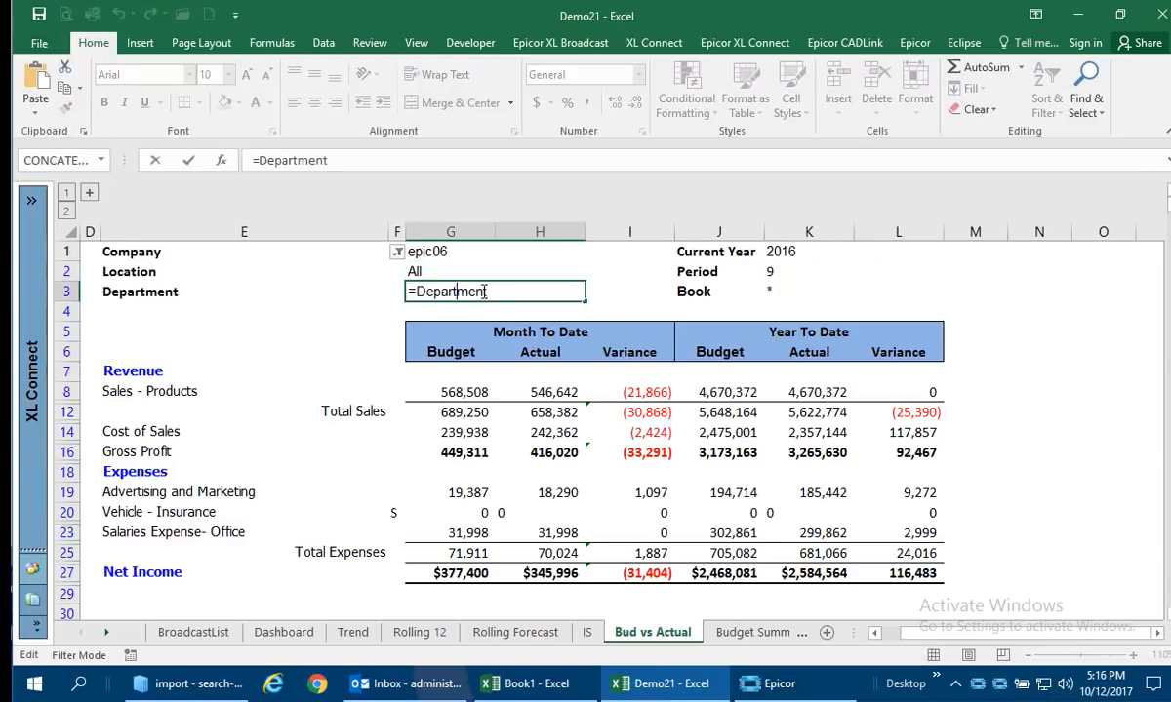
pyautogui.press('Escape')
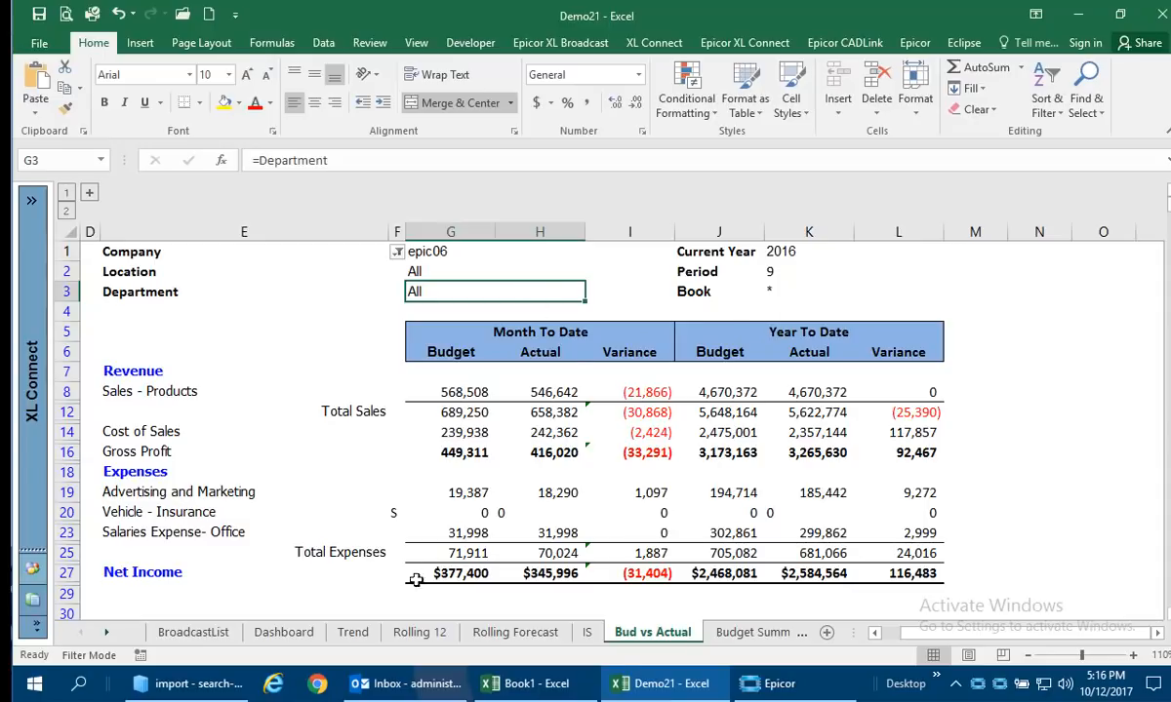
# Look at the Budget Summary sheet, and on the QTR sheet set the Quarter to 2nd Quarter.
pyautogui.click(752, 633)
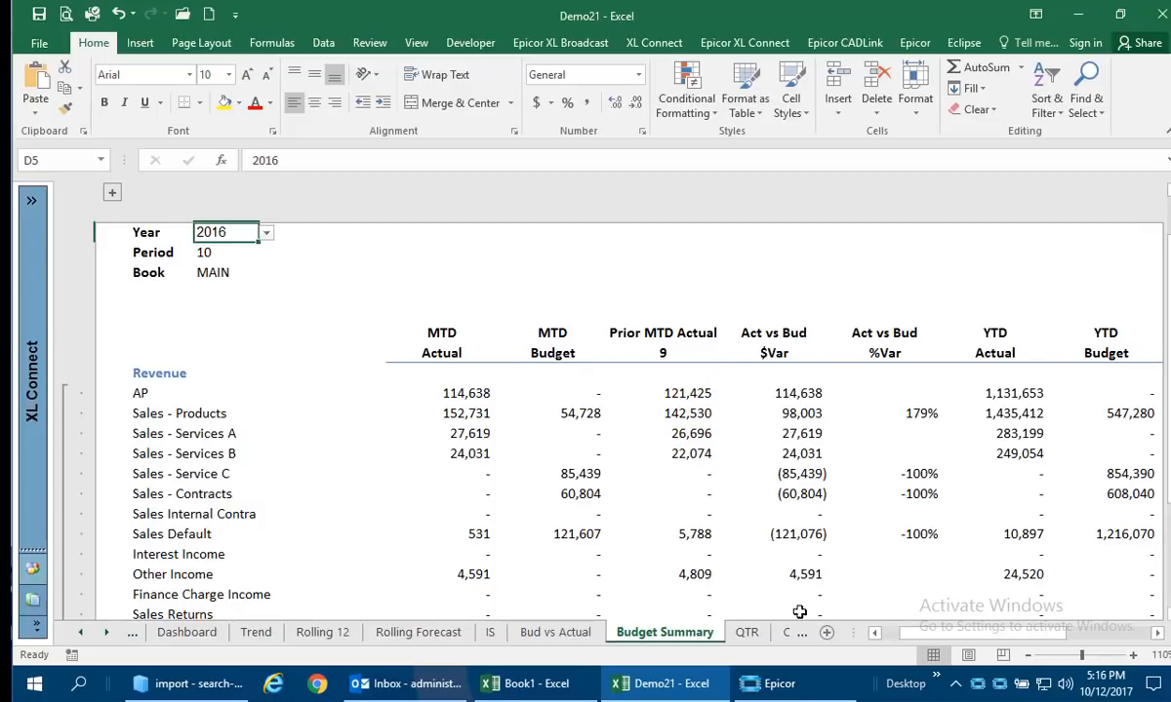
pyautogui.click(747, 633)
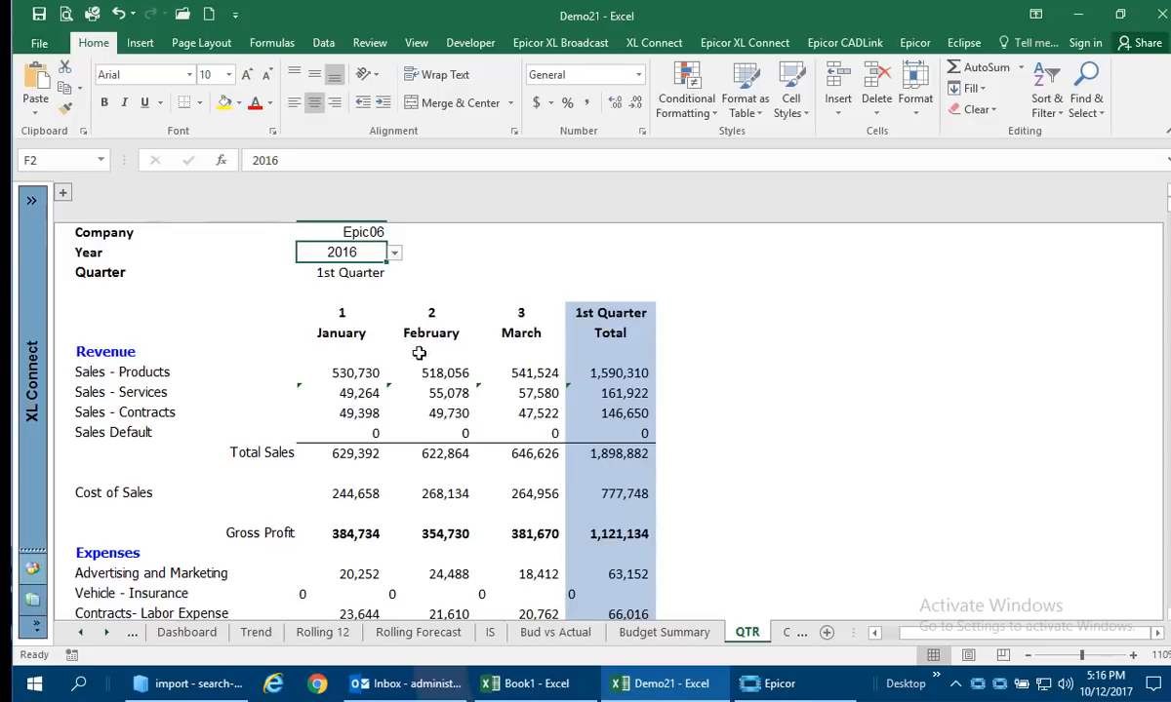
pyautogui.click(386, 274)
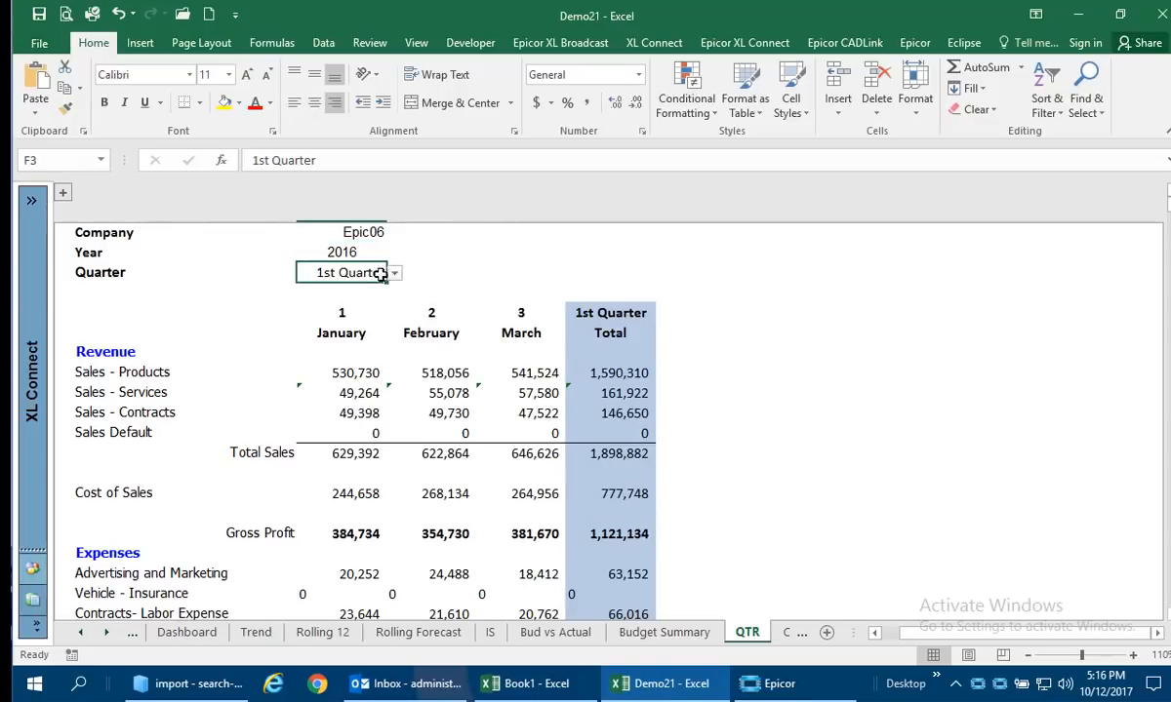
pyautogui.click(395, 274)
pyautogui.click(382, 304)
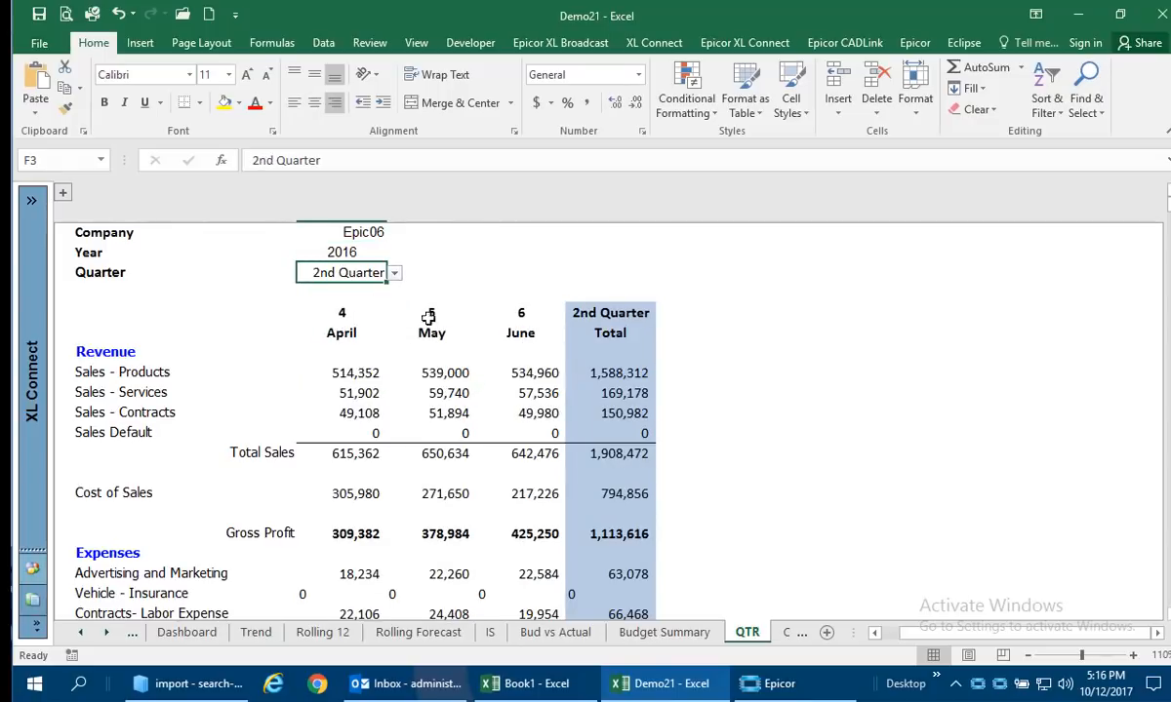
# Look through the Cash Flow, Balance Sheet and Balance Consol sheets.
pyautogui.click(790, 636)
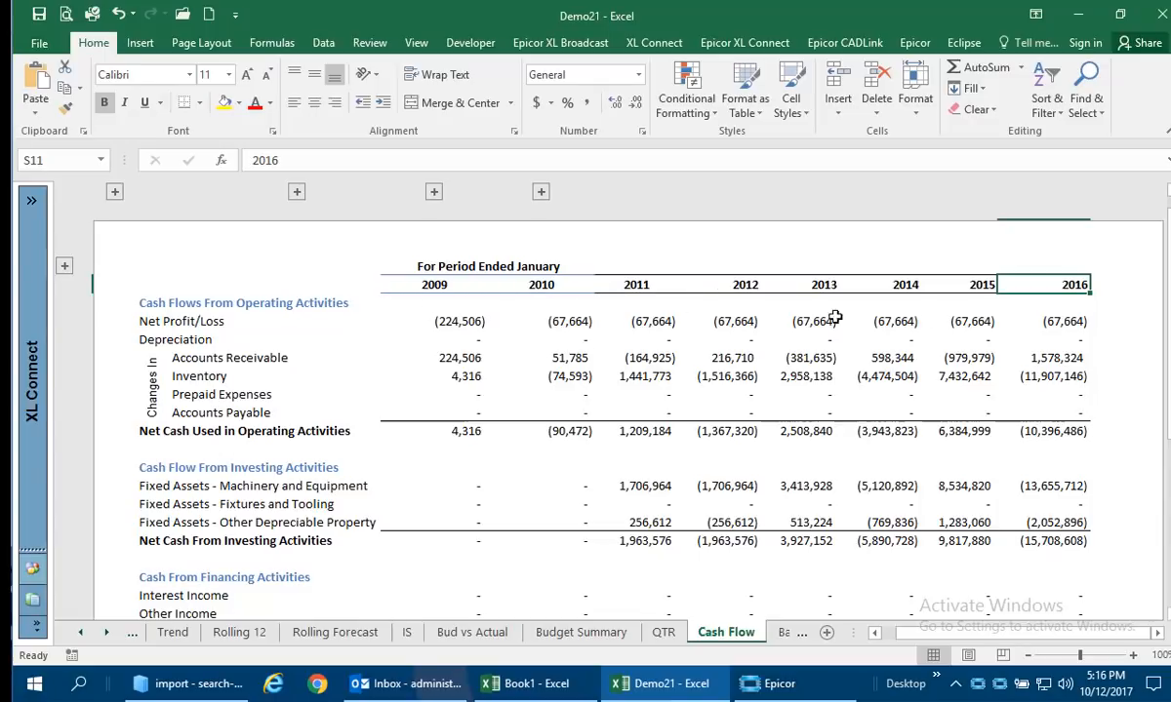
pyautogui.click(784, 633)
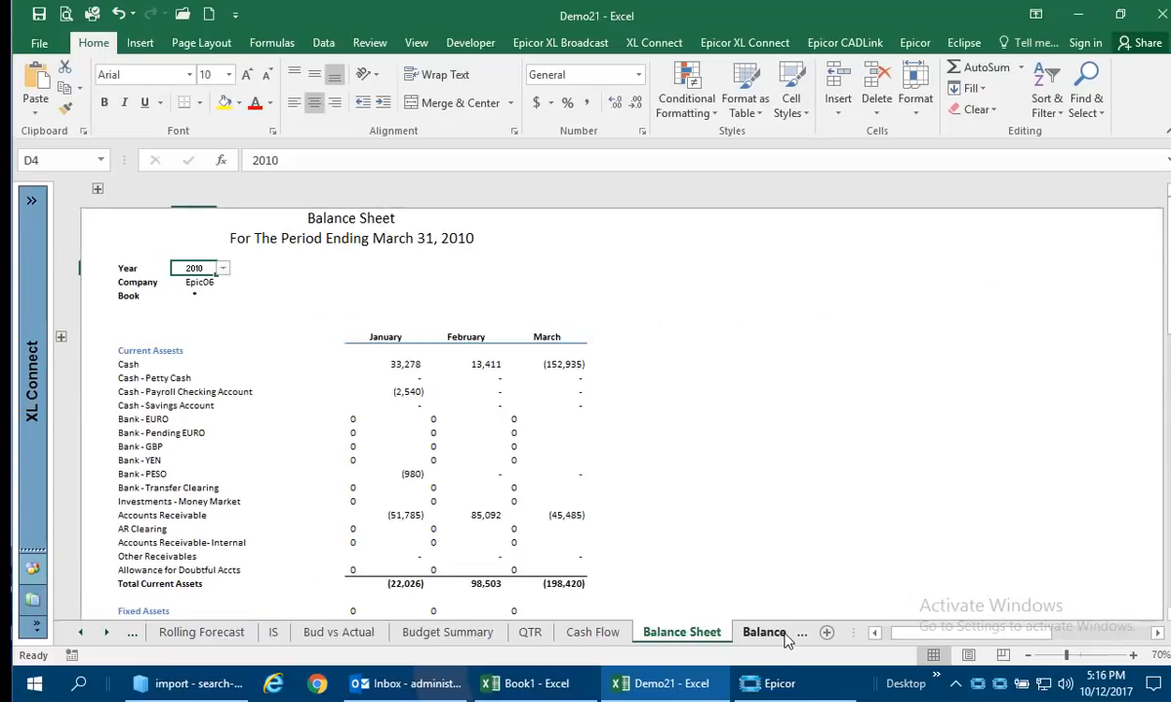
pyautogui.click(765, 633)
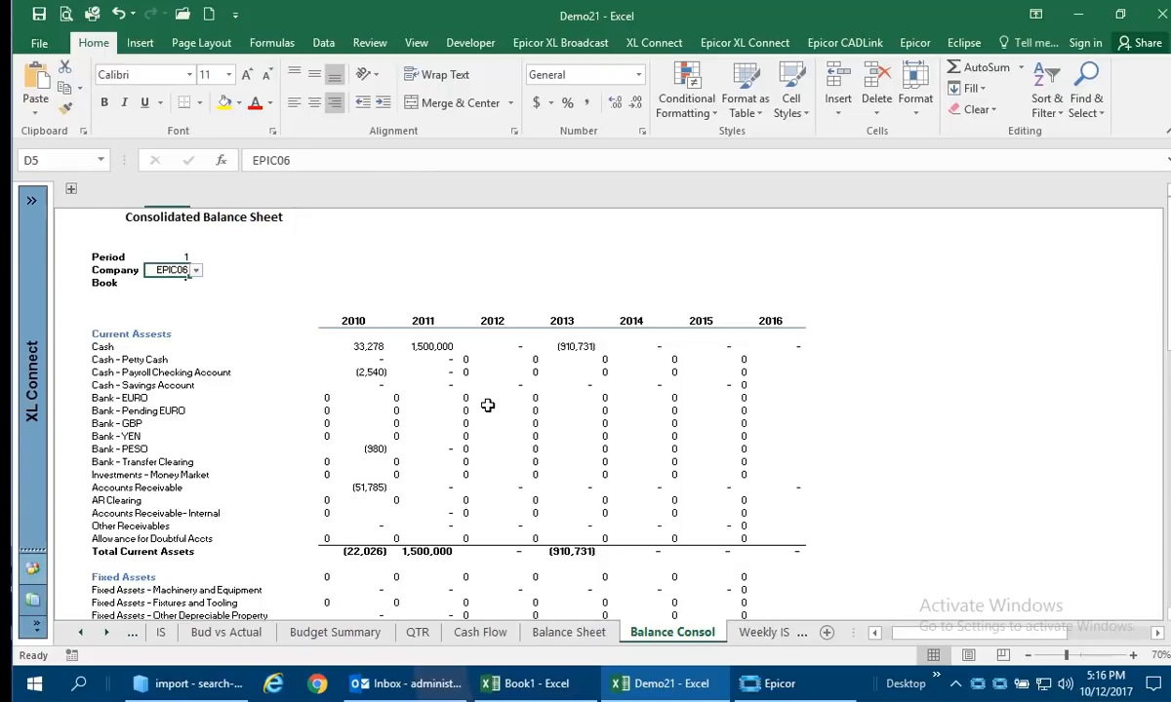
# On the Weekly IS sheet, set the Day to 6 and expand the grouped columns for Weeks 1 to 4 of September.
pyautogui.click(749, 634)
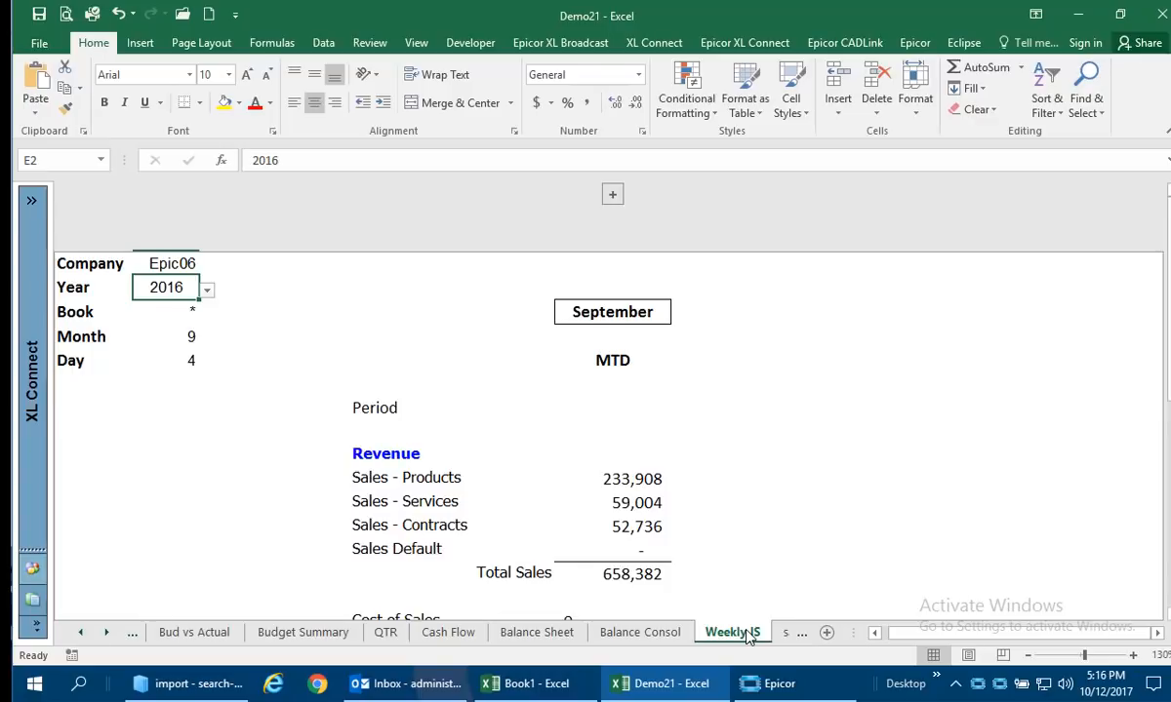
pyautogui.scroll(-3, 618, 526)
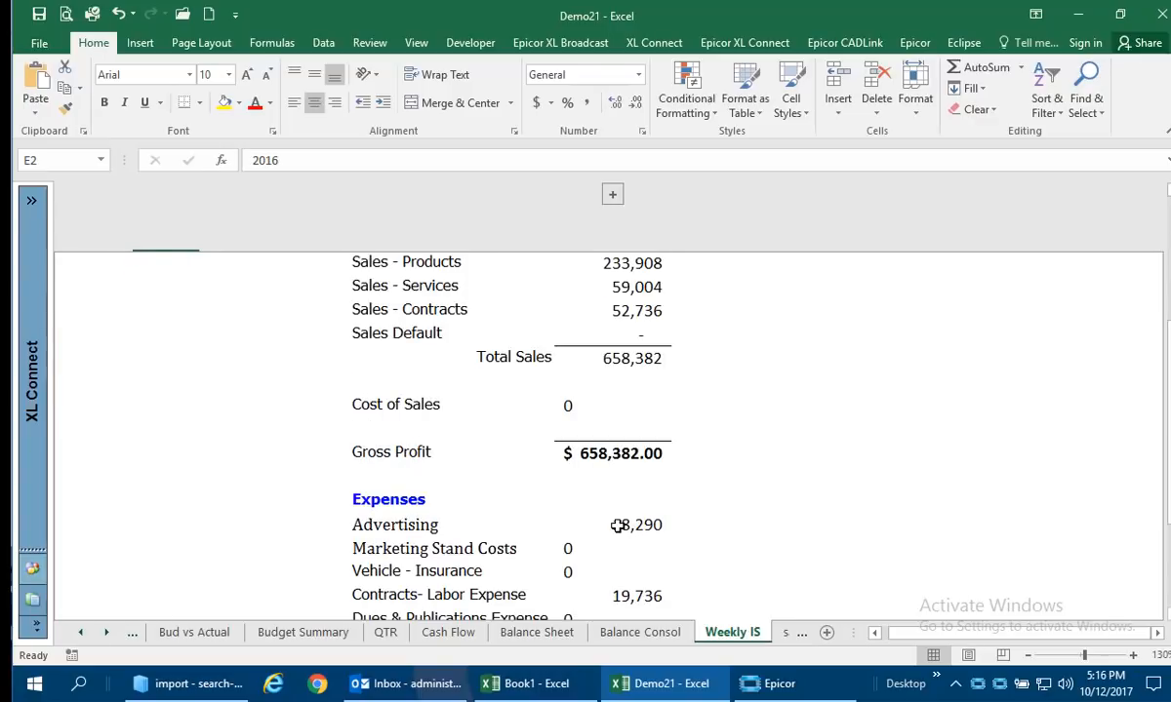
pyautogui.scroll(3, 618, 526)
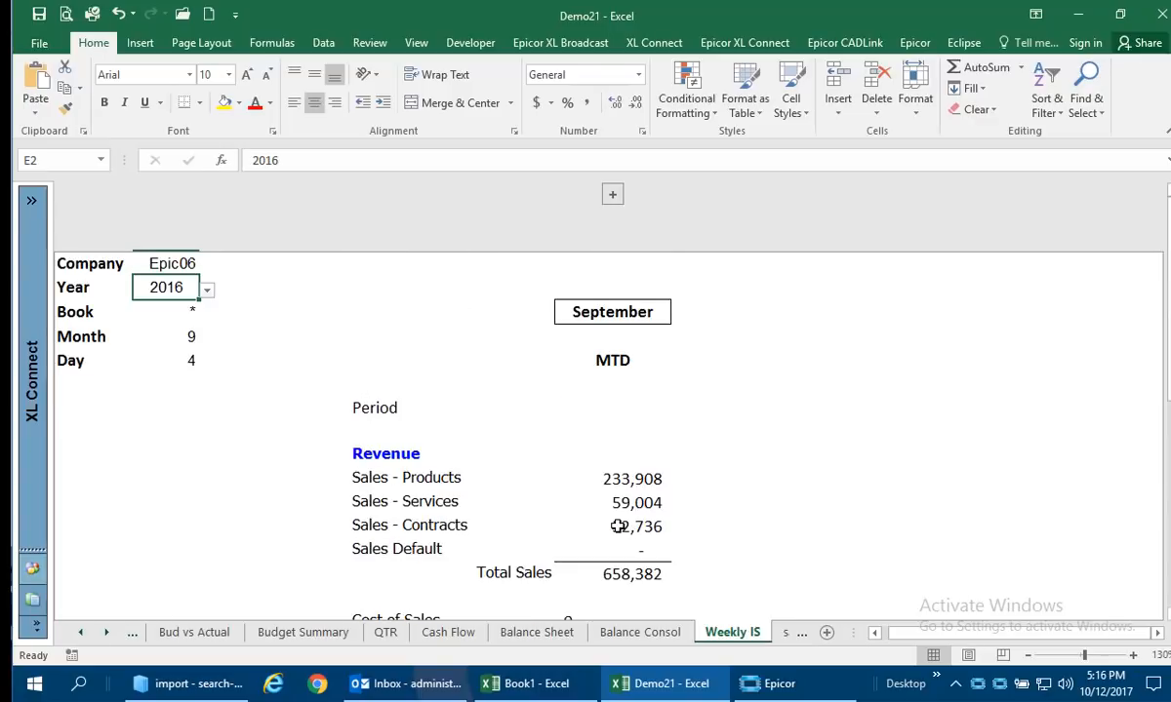
pyautogui.click(191, 363)
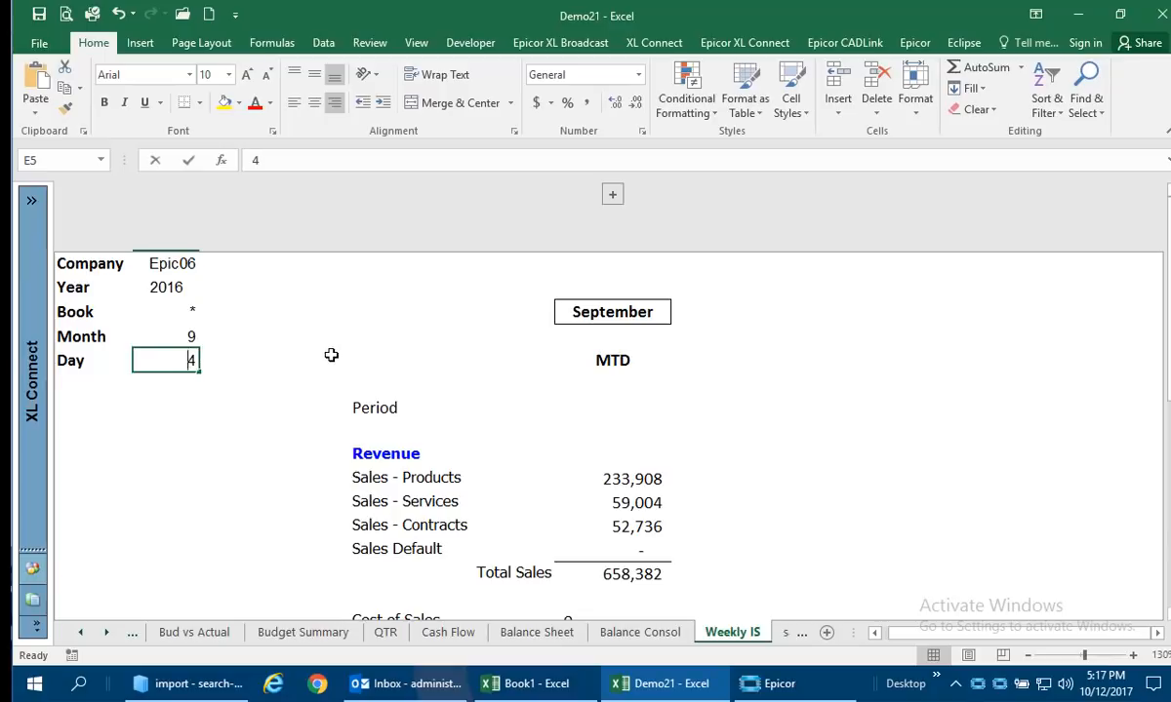
pyautogui.write('6')
pyautogui.press('Tab')
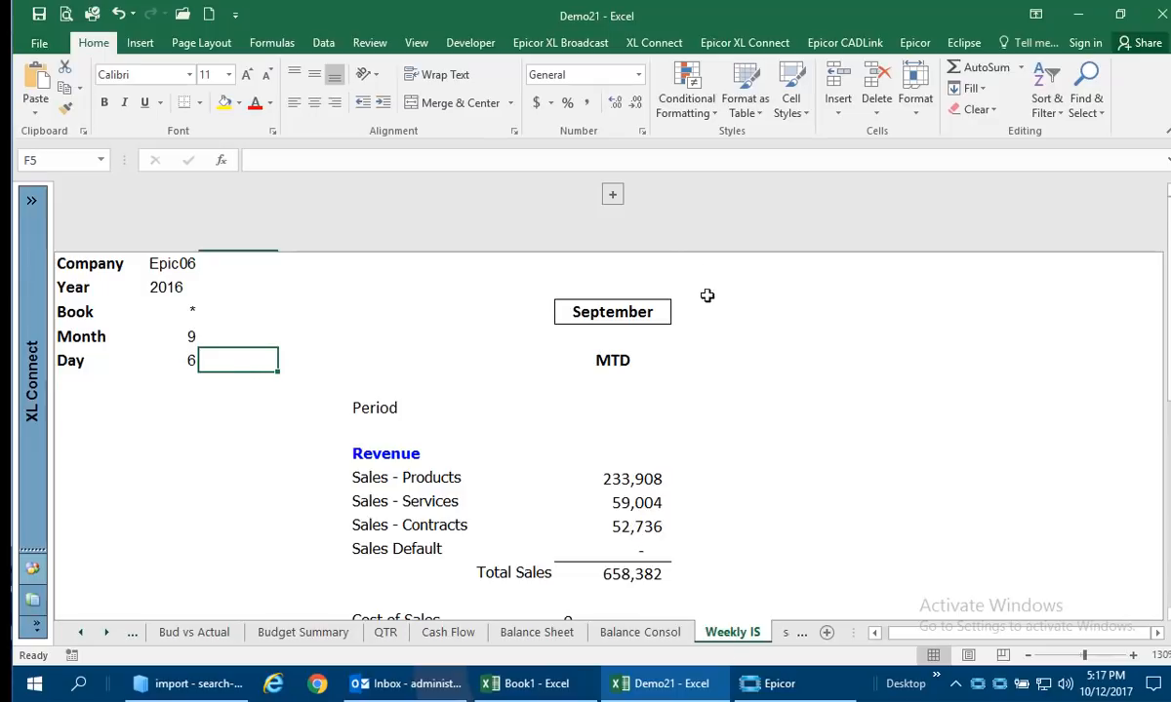
pyautogui.click(613, 196)
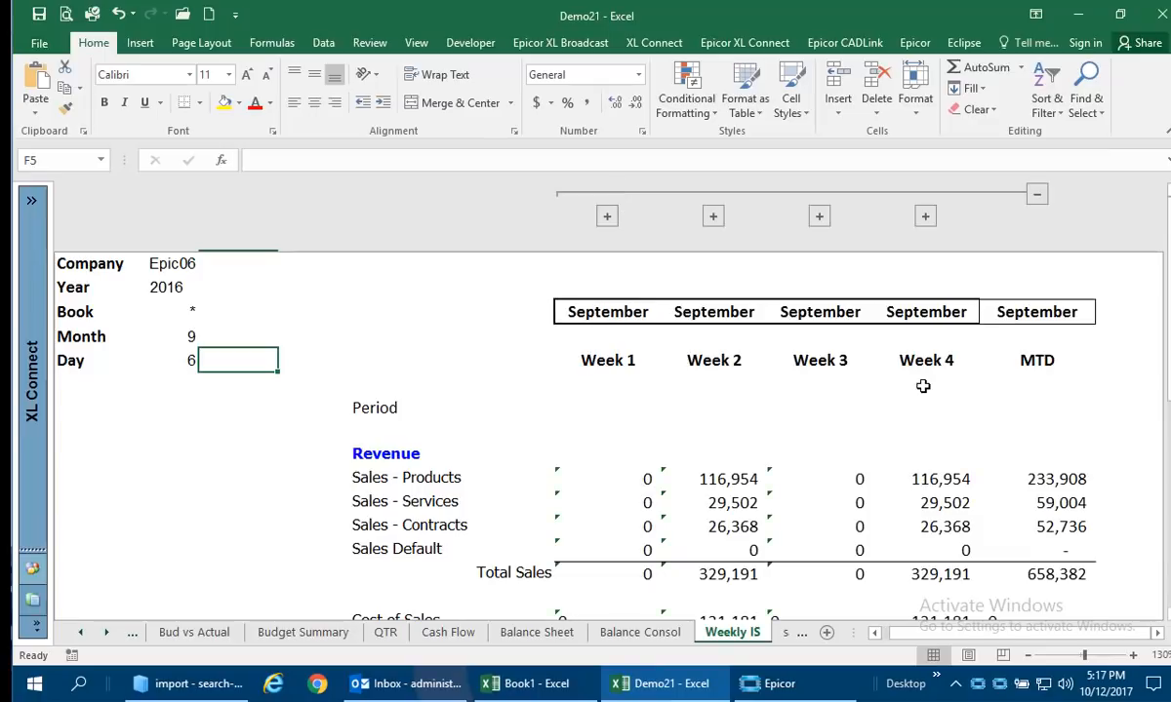
pyautogui.click(786, 634)
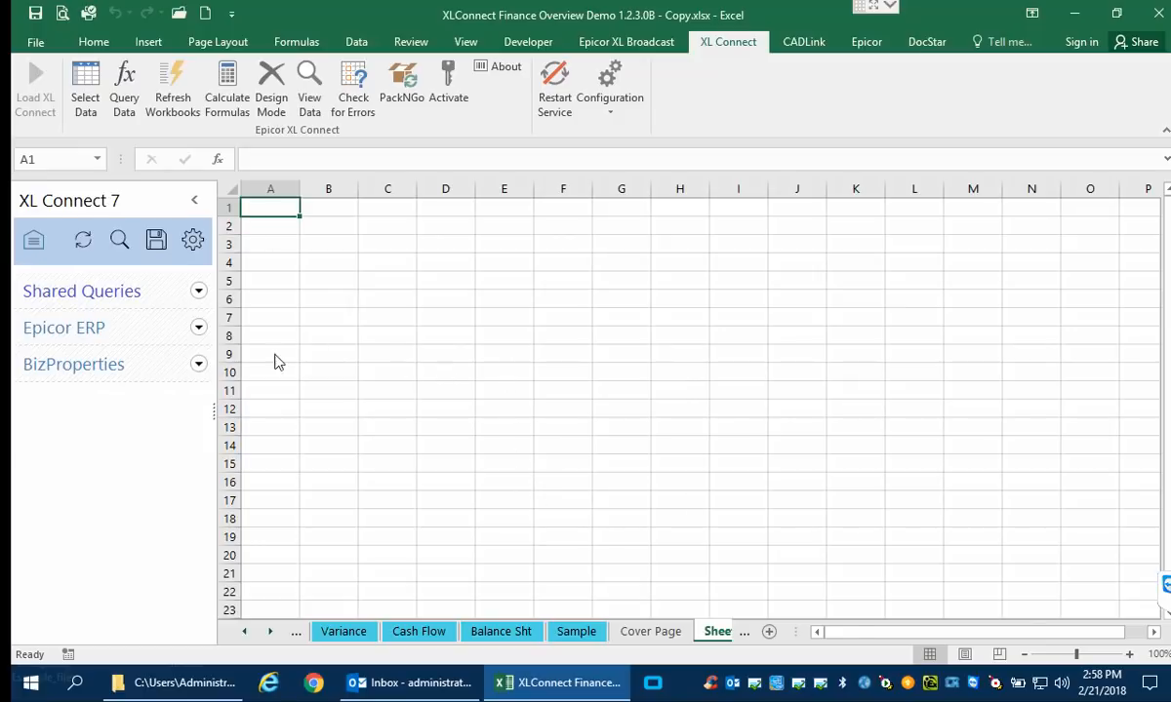
# In the Epicor ERP queries, expand the General Ledger information under Financial Management and place the GL Chart Of Accounts query in cell A1.
pyautogui.click(198, 327)
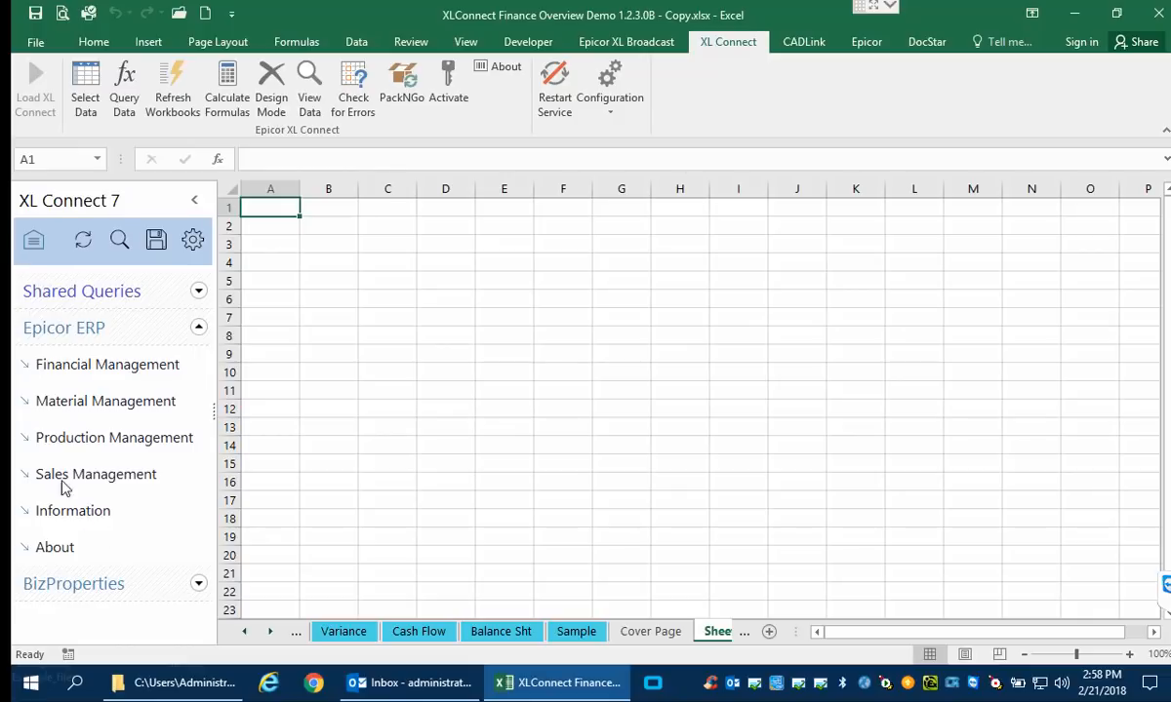
pyautogui.click(39, 370)
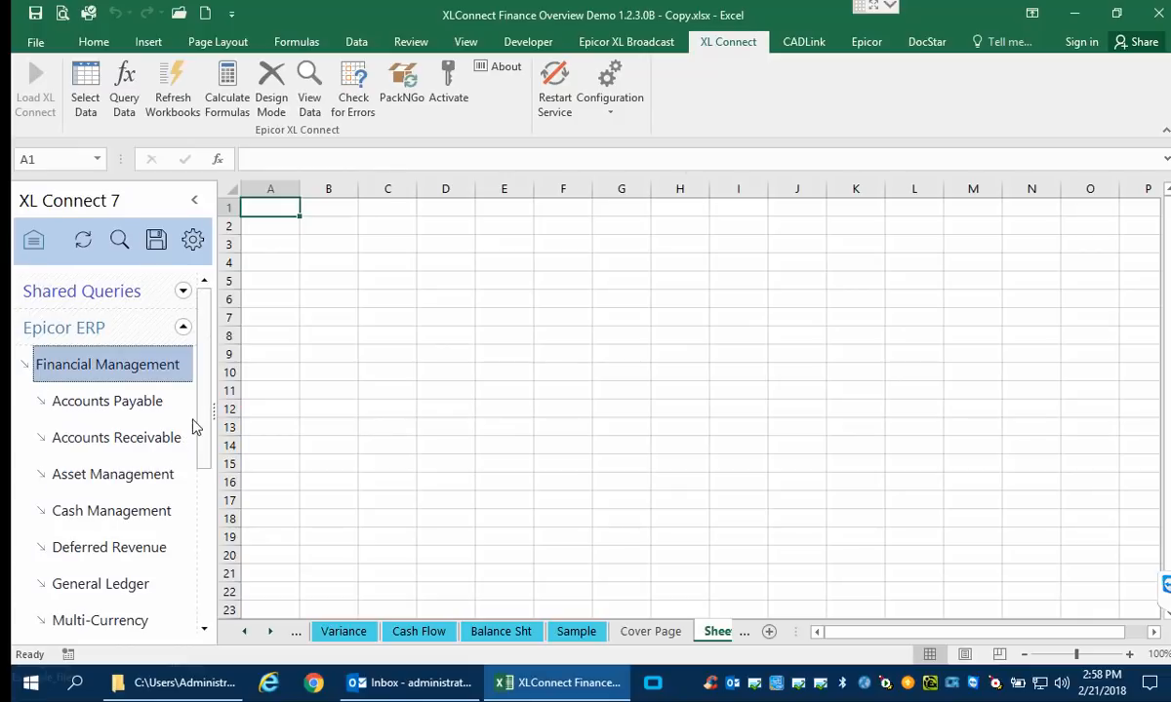
pyautogui.scroll(-1, 207, 404)
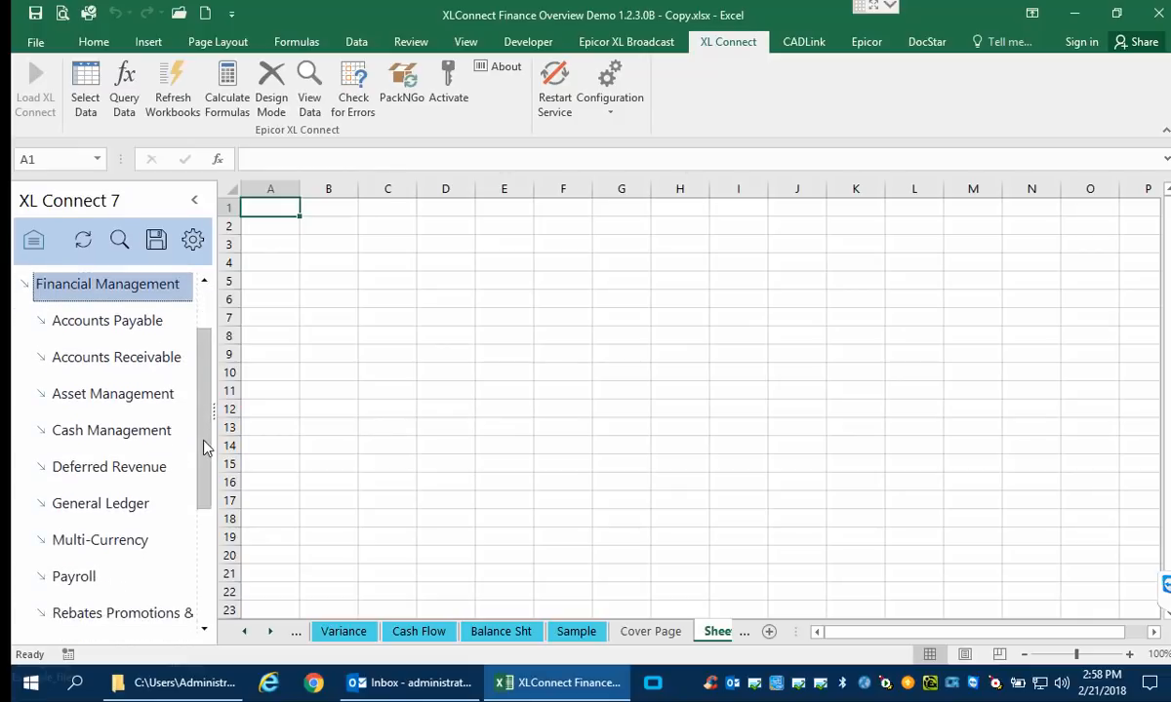
pyautogui.click(44, 503)
pyautogui.moveTo(203, 385); pyautogui.dragTo(205, 507)
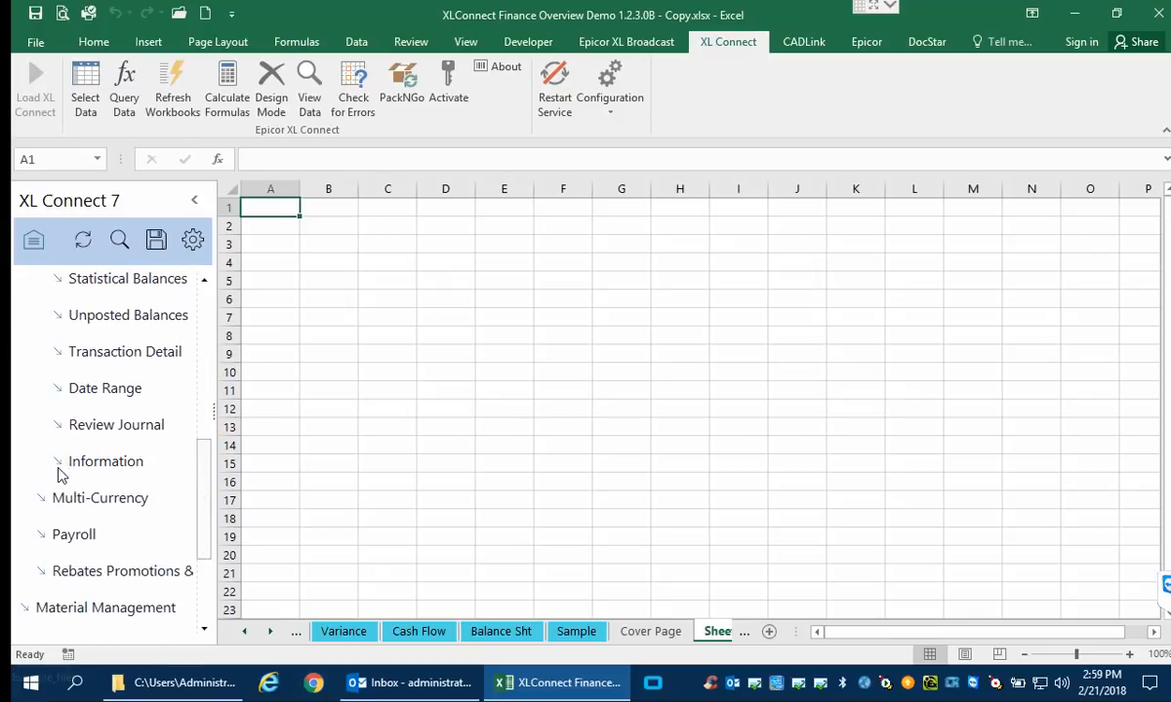
pyautogui.click(59, 472)
pyautogui.moveTo(204, 434); pyautogui.dragTo(176, 505)
pyautogui.click(134, 578)
pyautogui.moveTo(134, 578); pyautogui.dragTo(277, 211)
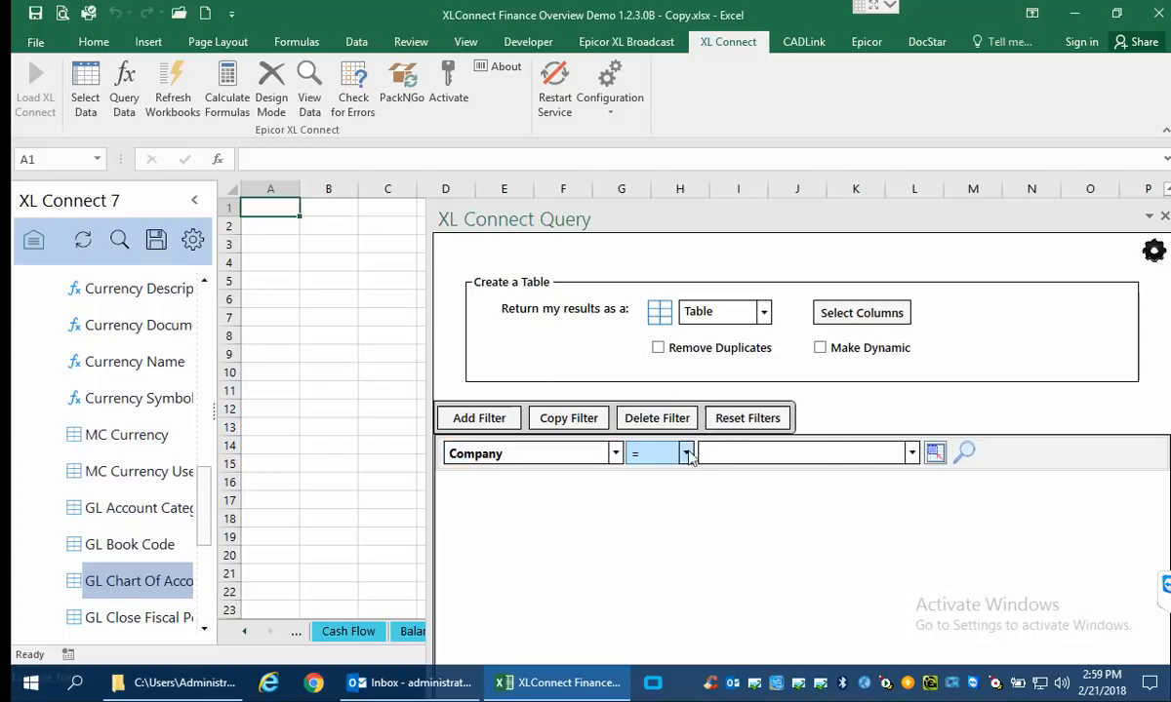
# Filter the query to Company = EPIC03, return the table at Sheet1 cell A1, and fit the AccountDescription column to its contents.
pyautogui.click(911, 452)
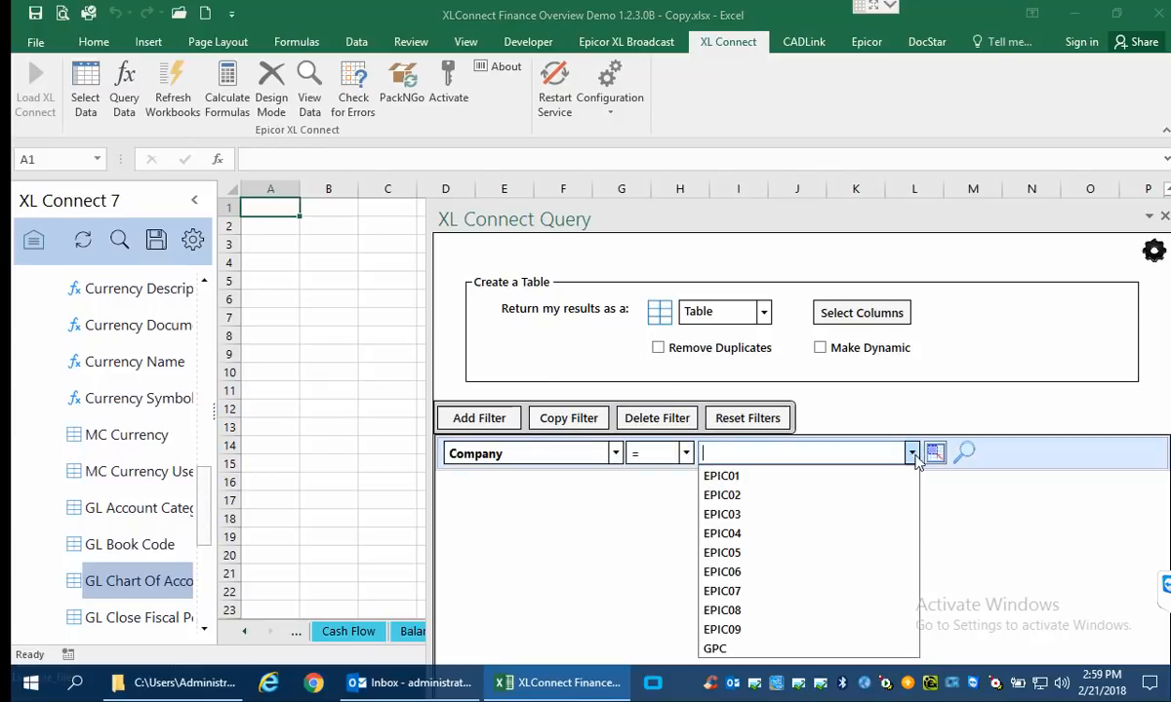
pyautogui.click(714, 515)
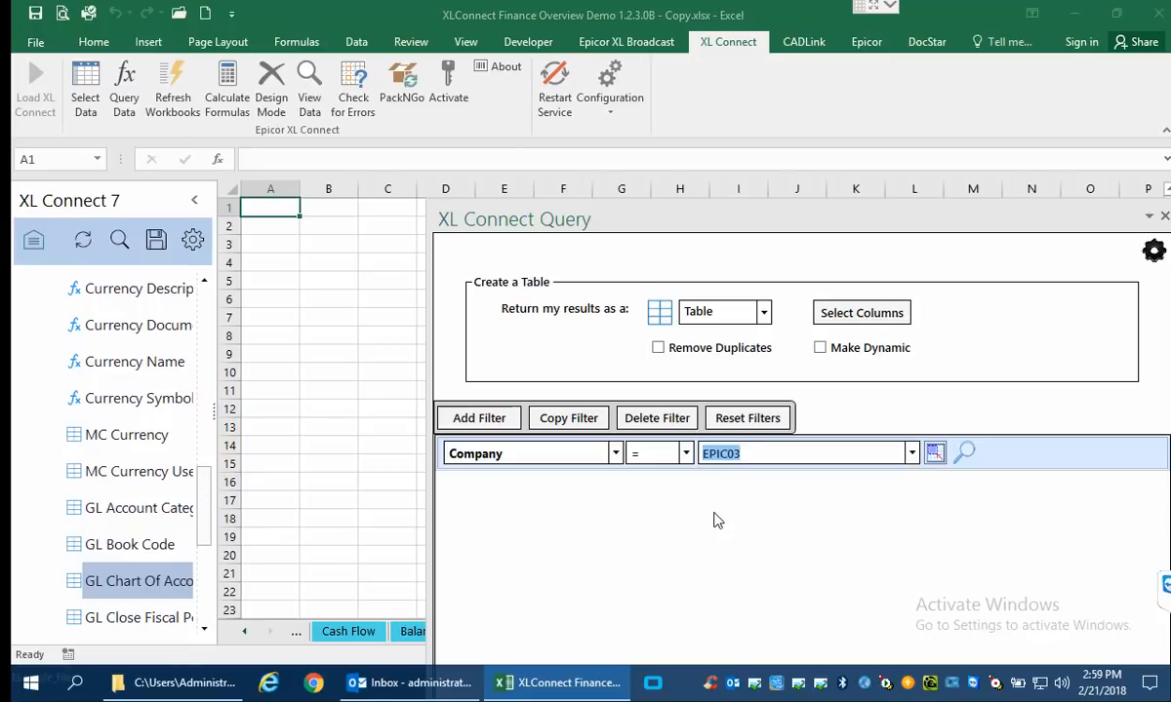
pyautogui.moveTo(590, 217); pyautogui.dragTo(464, 44)
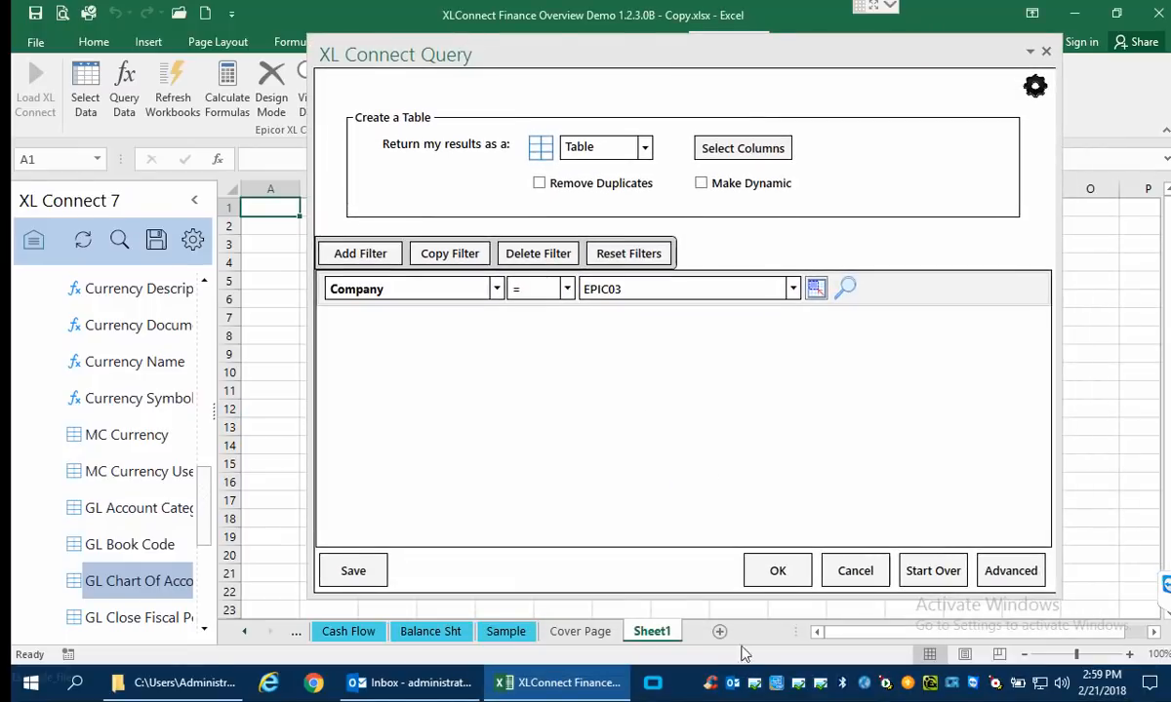
pyautogui.click(776, 572)
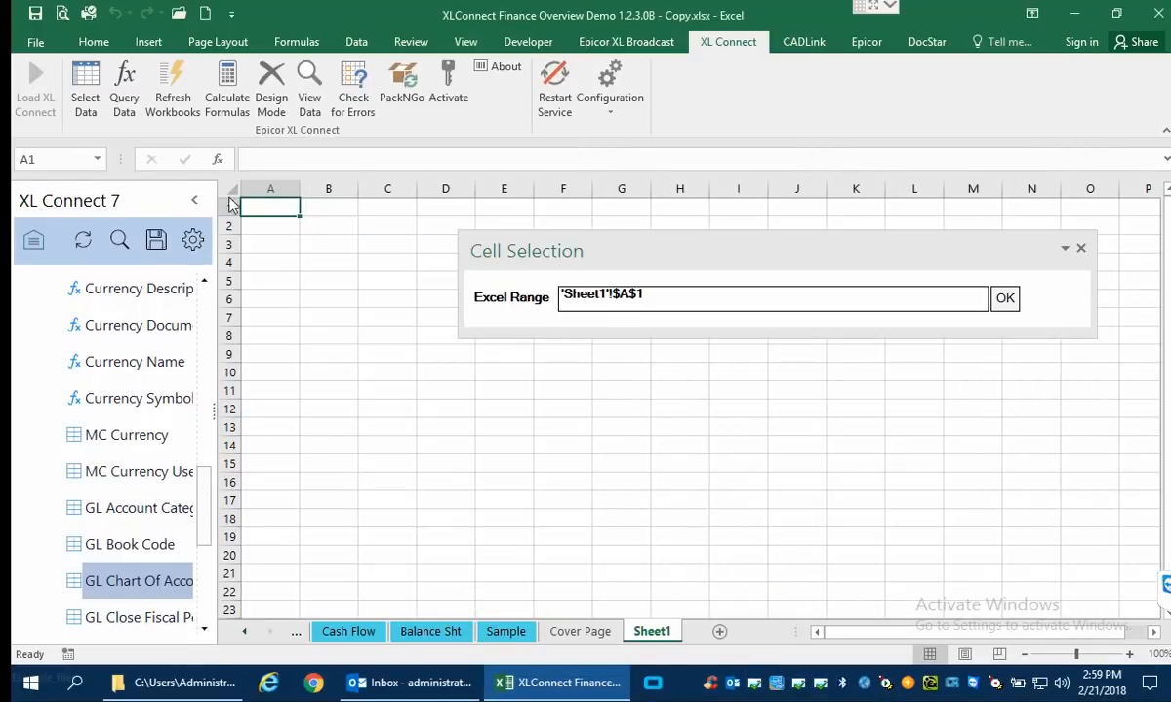
pyautogui.click(1005, 299)
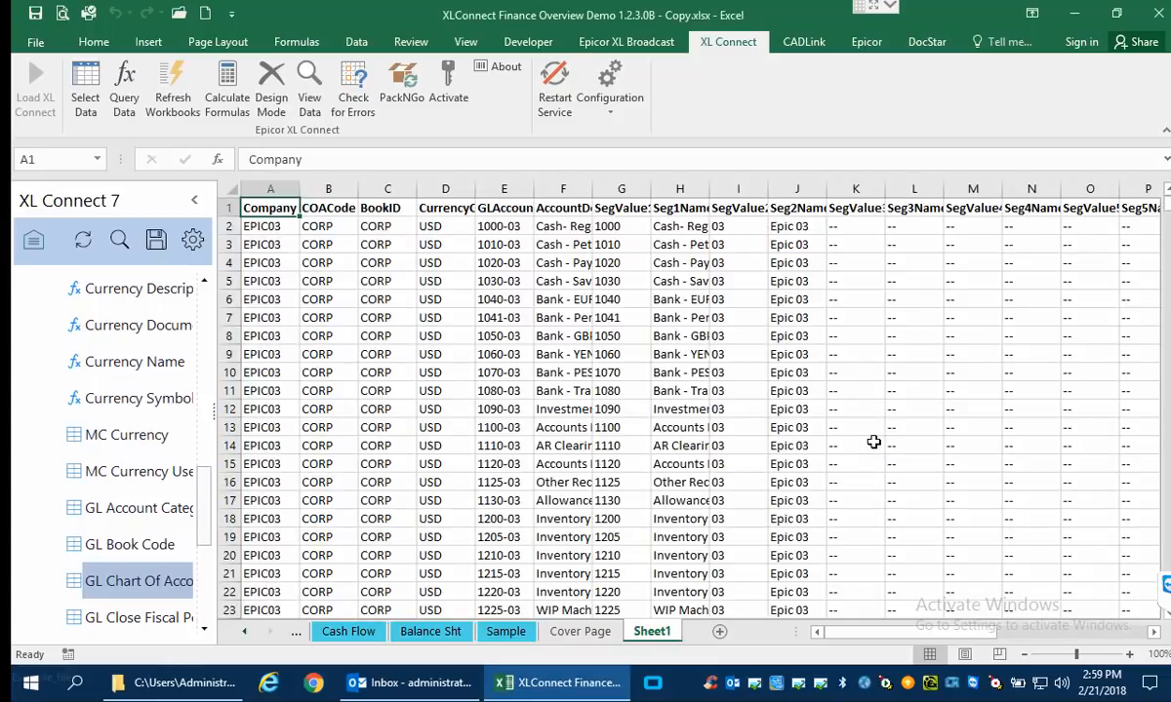
pyautogui.moveTo(589, 195); pyautogui.dragTo(589, 195)
pyautogui.doubleClick(591, 195)
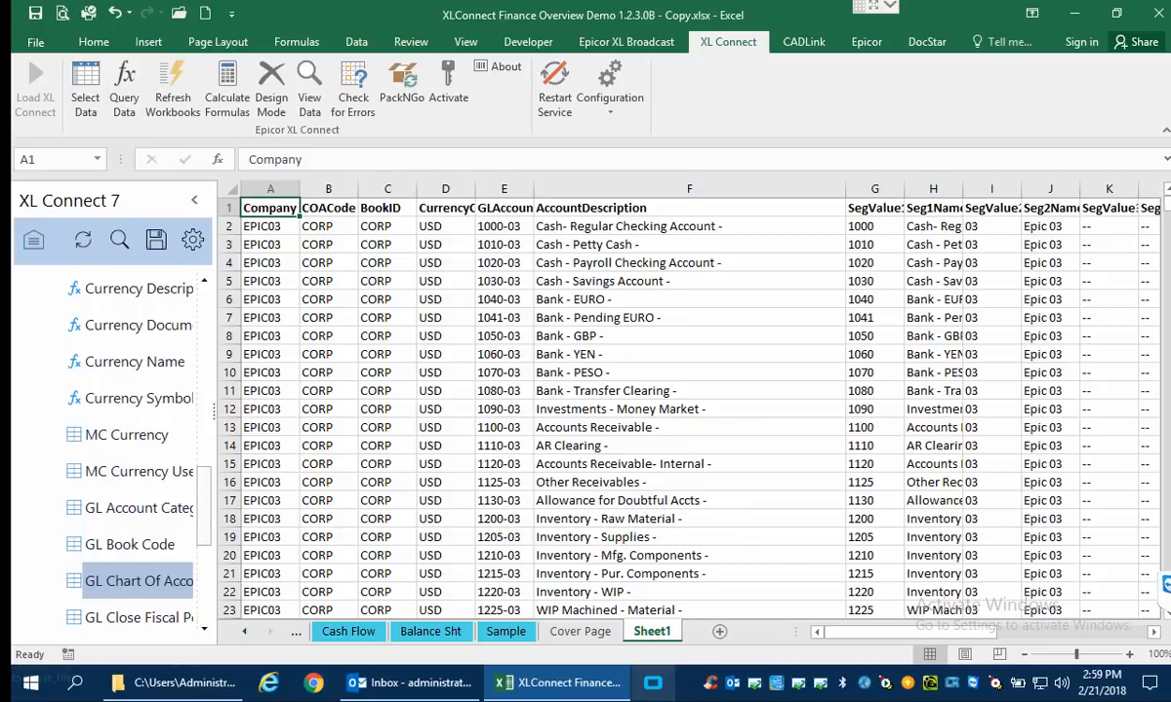
# Open the Dashboard sheet and set its zoom to 100%.
pyautogui.click(246, 632)
pyautogui.click(247, 633)
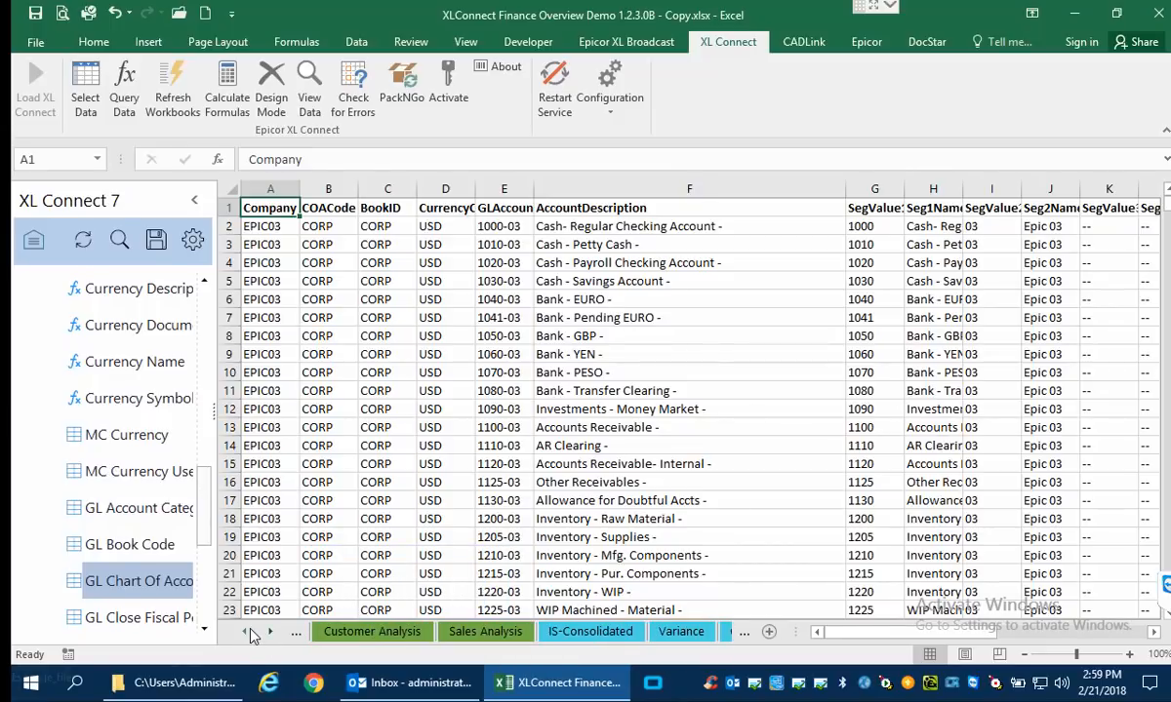
pyautogui.click(247, 632)
pyautogui.click(247, 632)
pyautogui.click(247, 632)
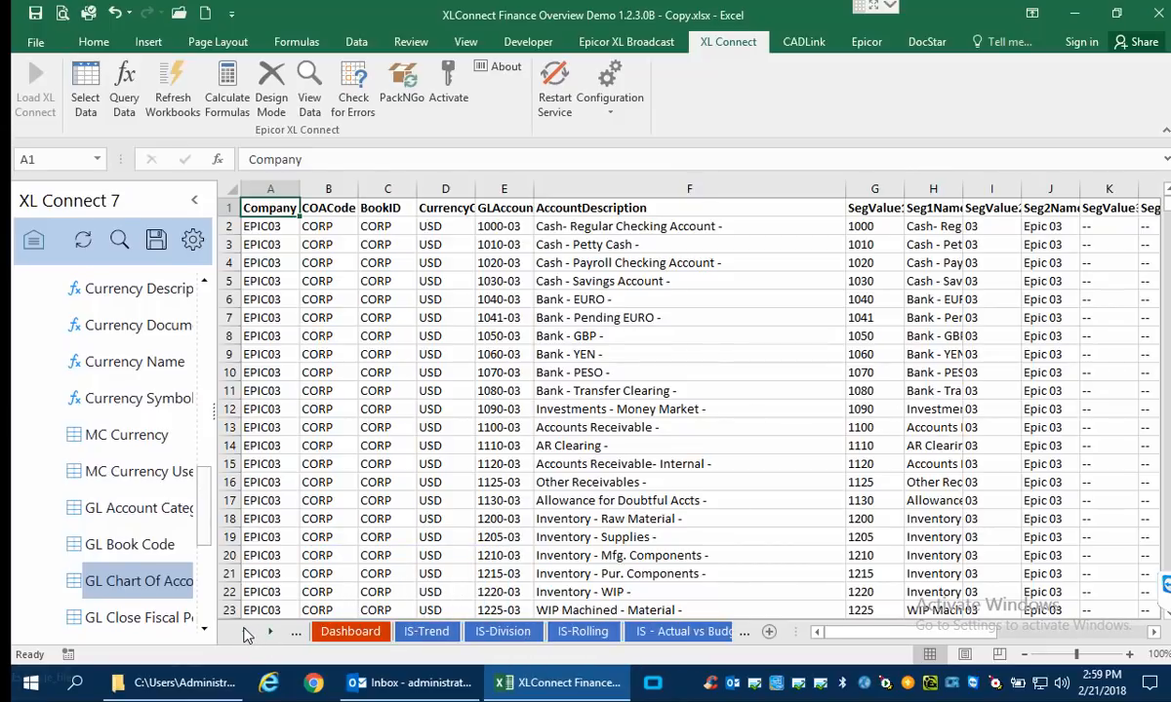
pyautogui.click(246, 633)
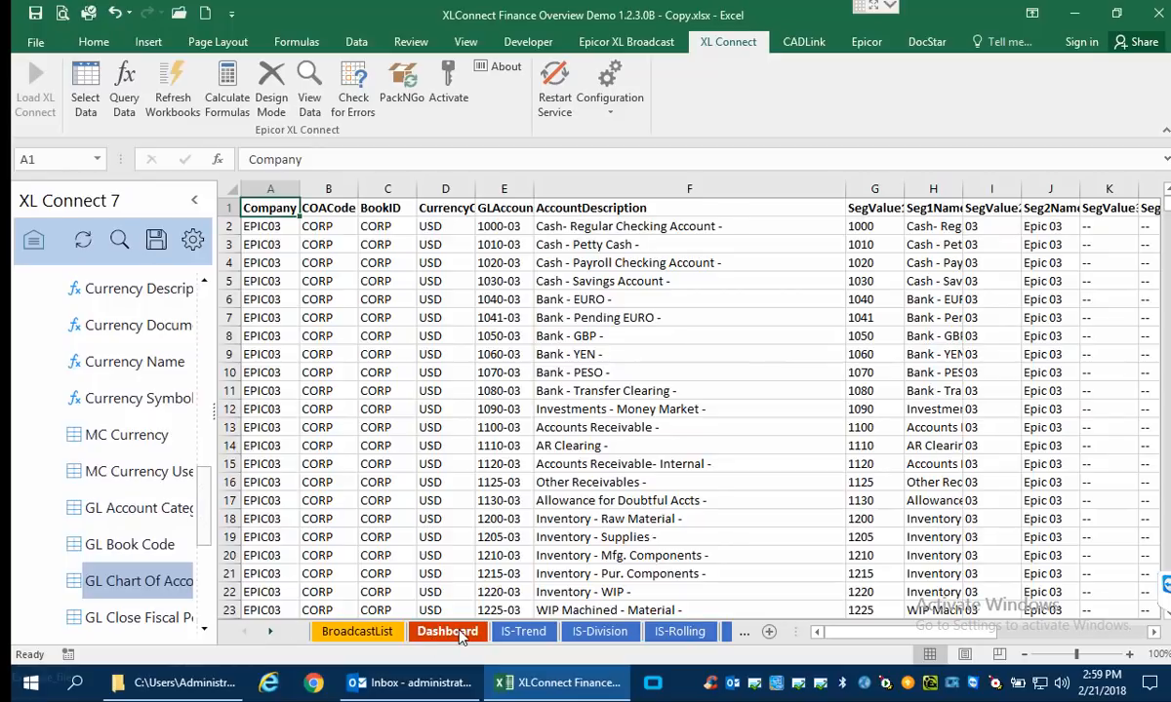
pyautogui.click(460, 632)
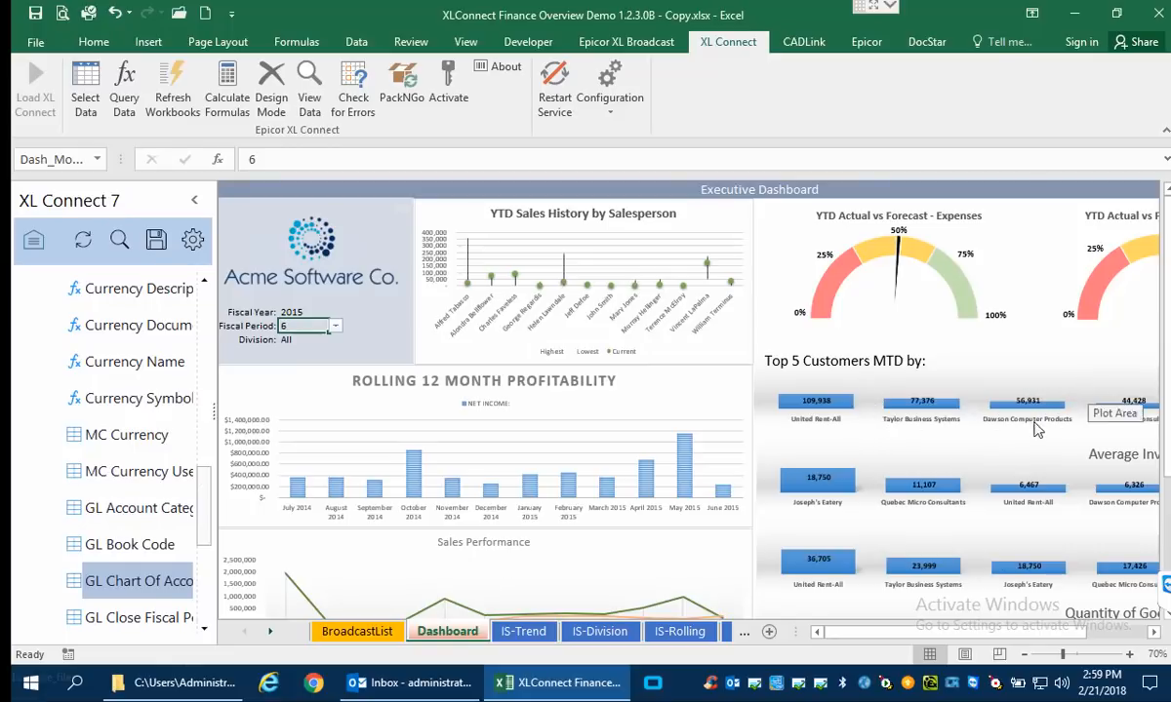
pyautogui.click(464, 41)
pyautogui.click(417, 92)
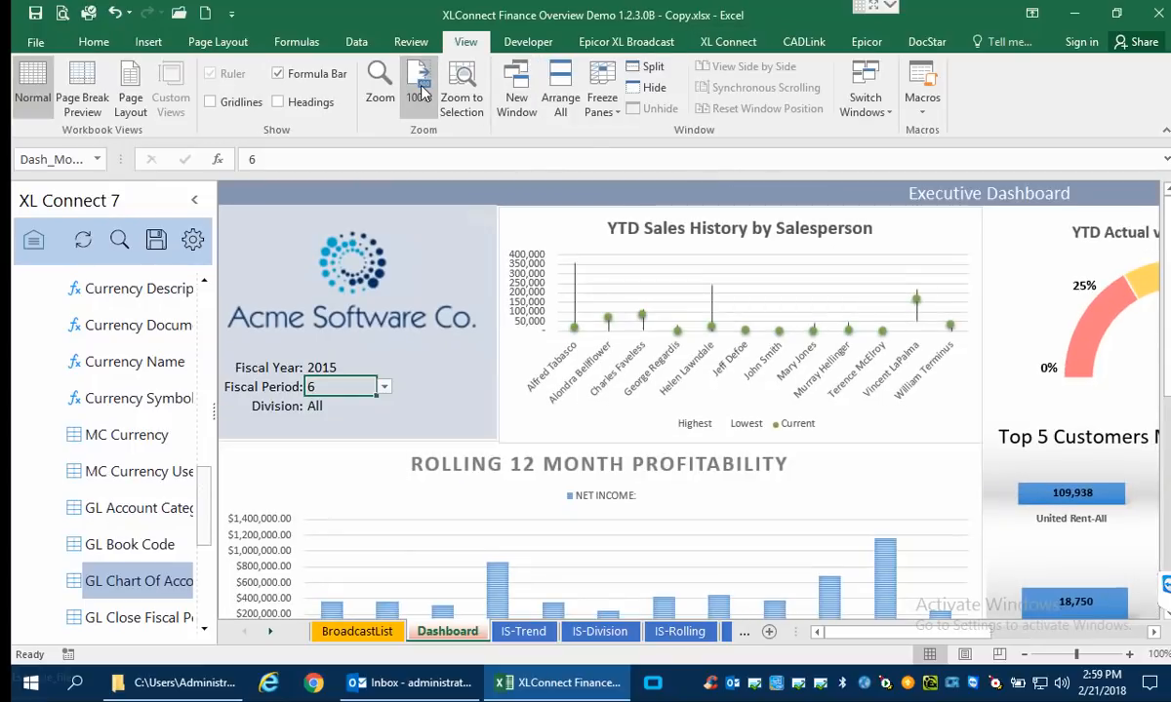
# Look over the dashboard's profitability, Sales Performance and Top 5 Customers charts.
pyautogui.scroll(-2, 554, 367)
pyautogui.scroll(-3, 553, 364)
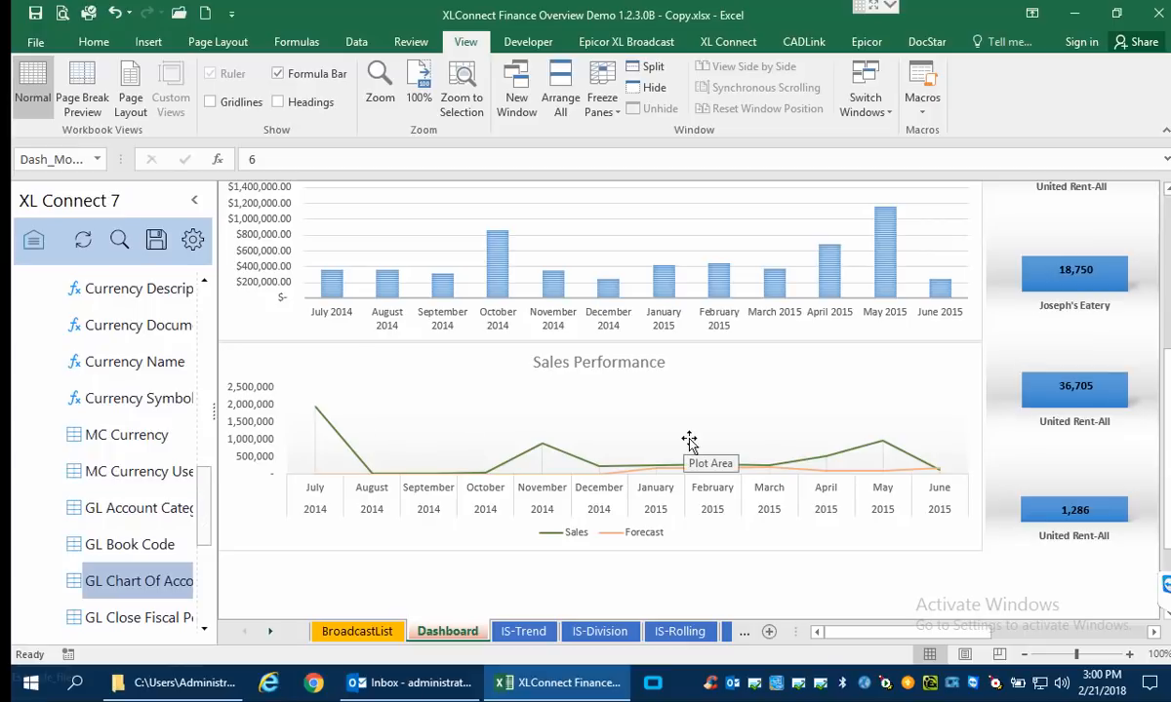
pyautogui.scroll(-3, 689, 441)
pyautogui.scroll(6, 689, 441)
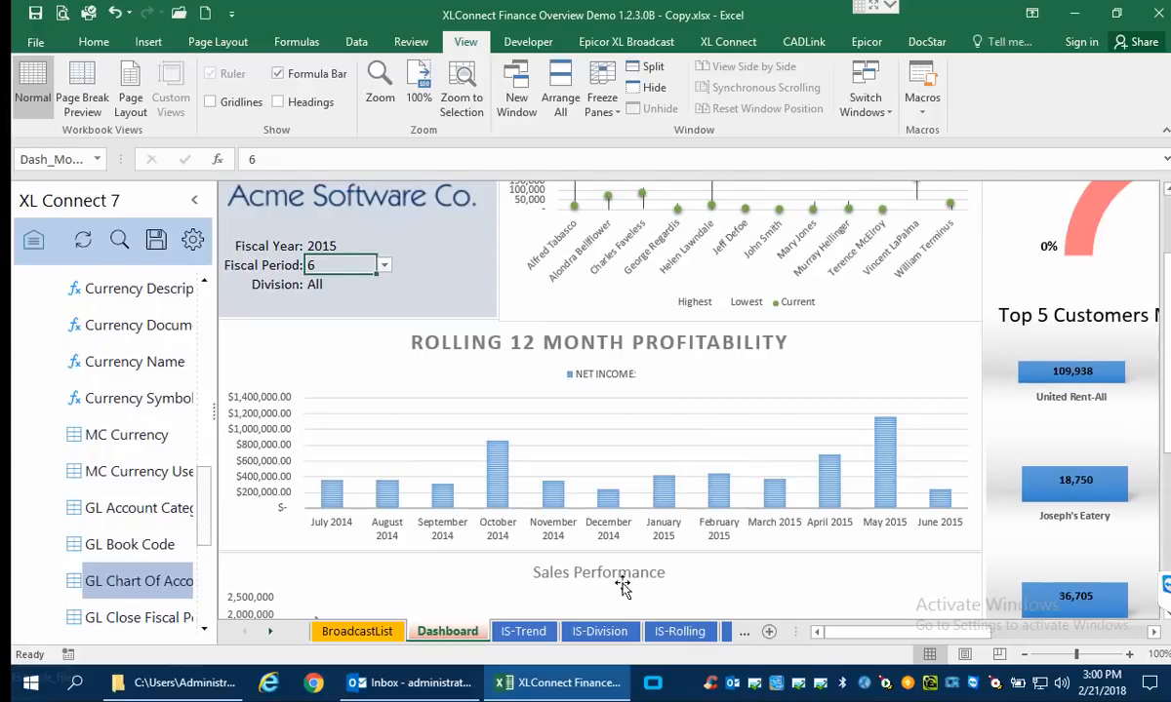
pyautogui.moveTo(962, 630); pyautogui.dragTo(1026, 634)
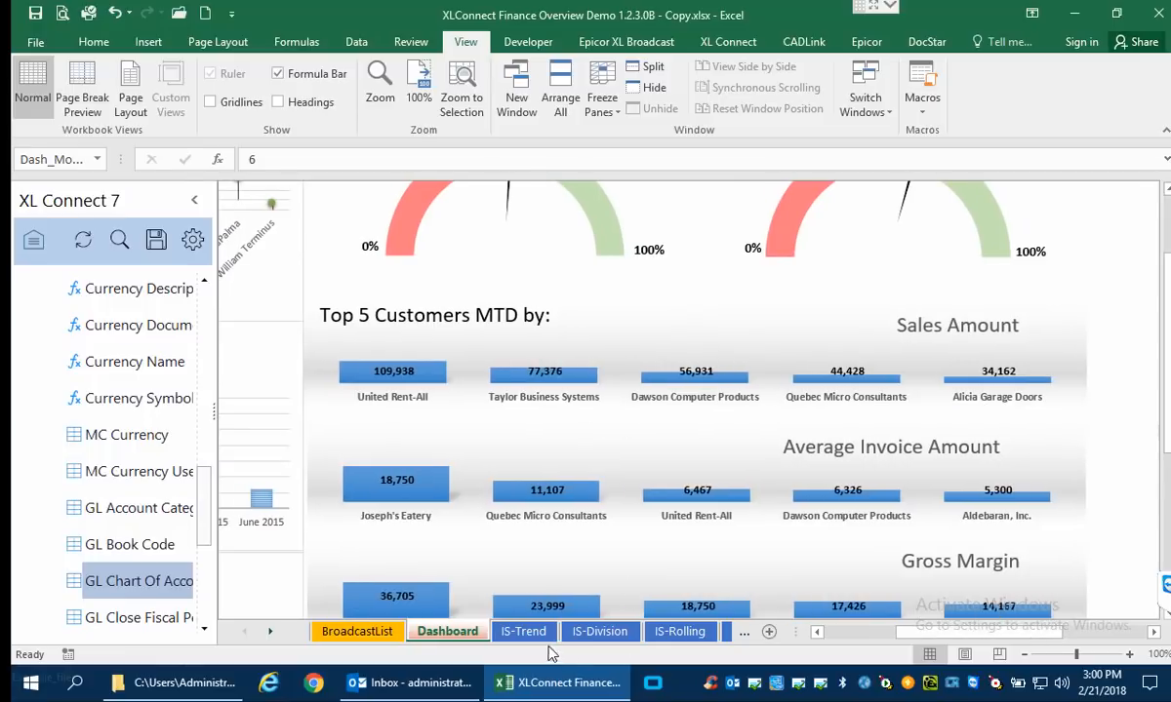
pyautogui.moveTo(937, 632); pyautogui.dragTo(859, 633)
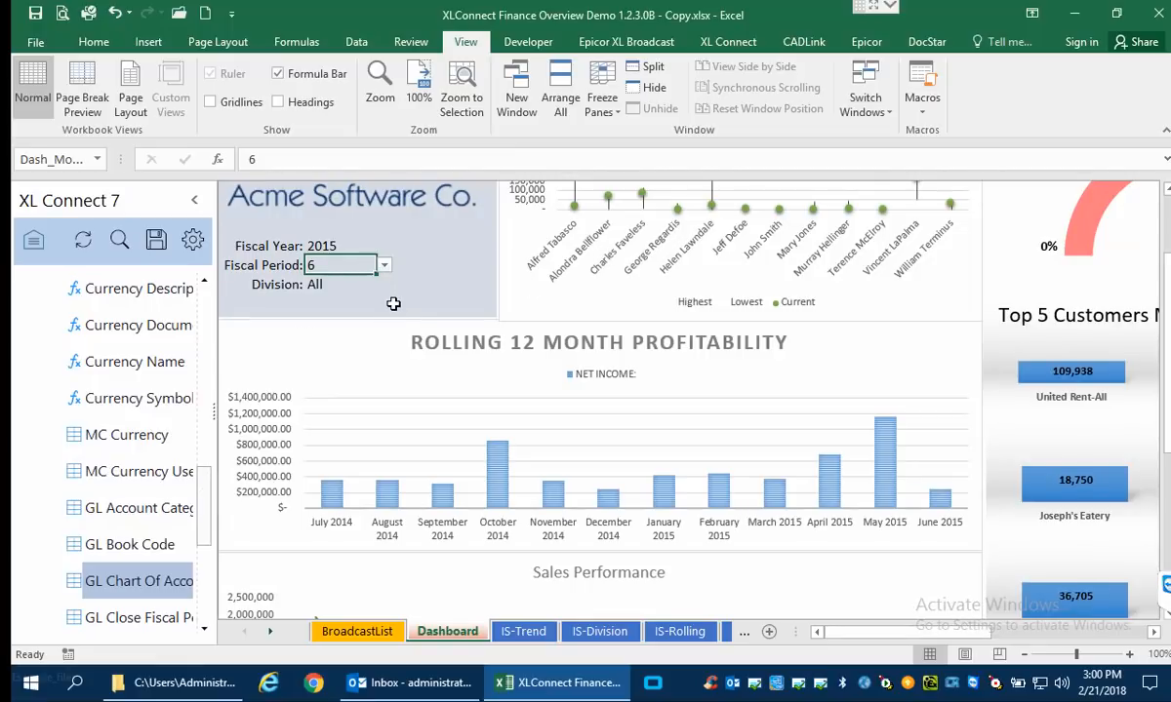
# Set the dashboard's Fiscal Period to 7 and its Fiscal Year to 2016.
pyautogui.click(385, 270)
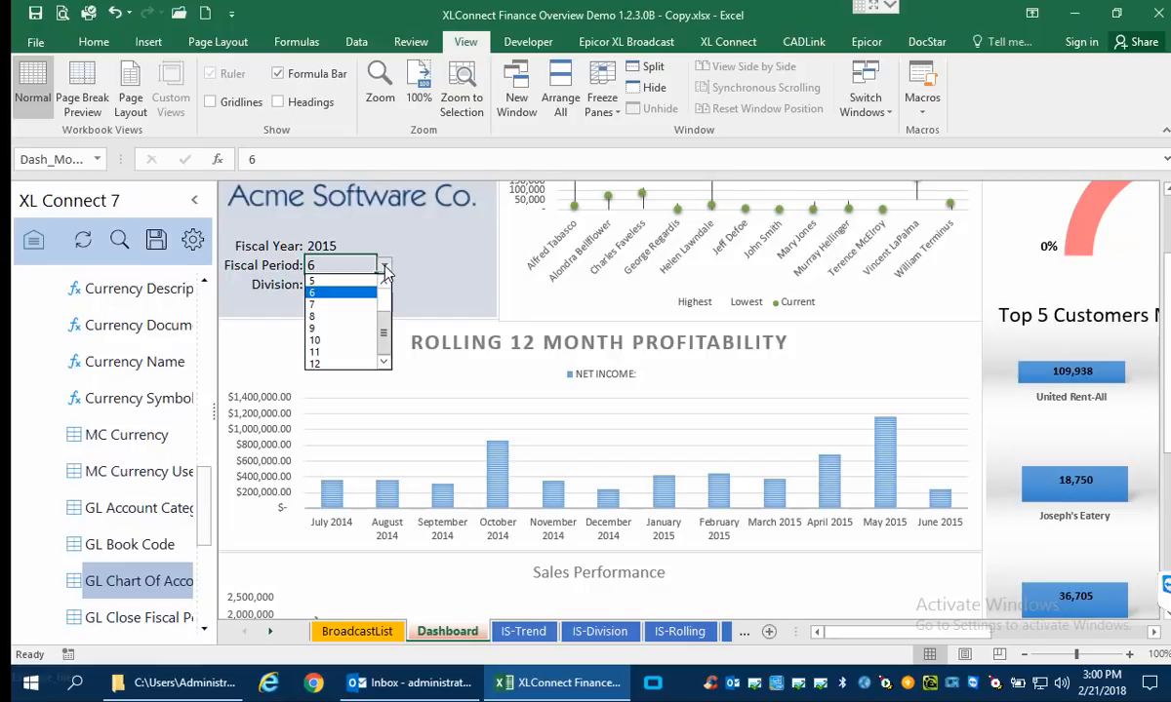
pyautogui.click(313, 306)
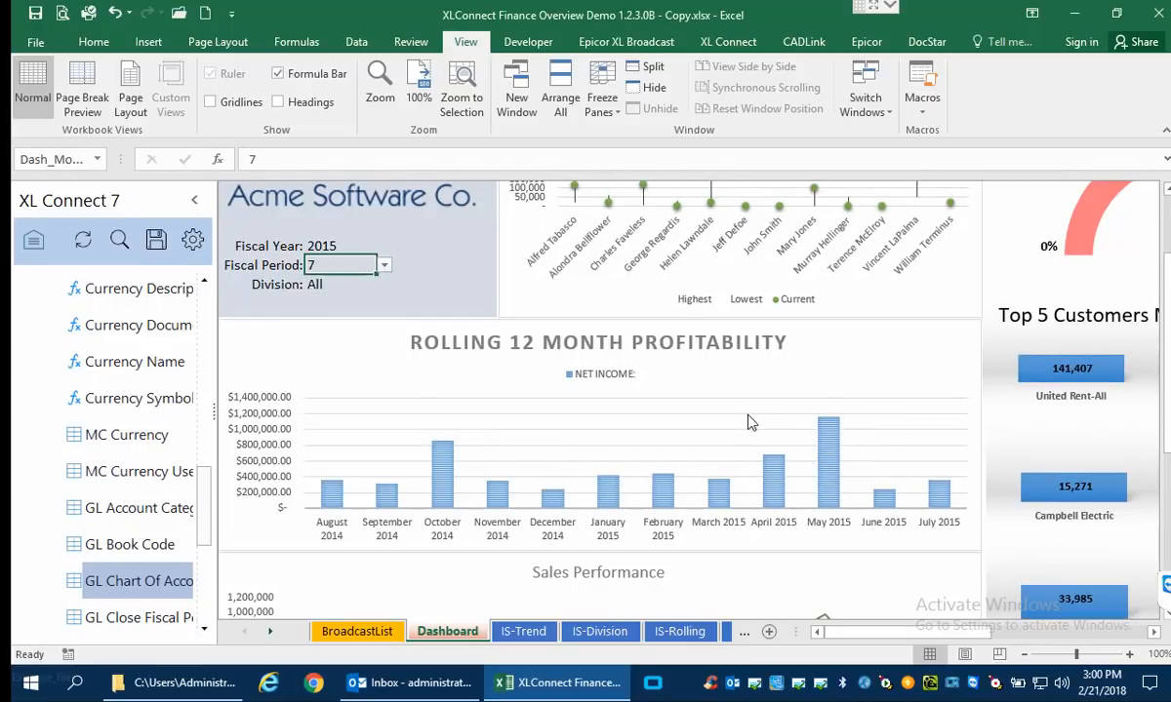
pyautogui.scroll(2, 746, 419)
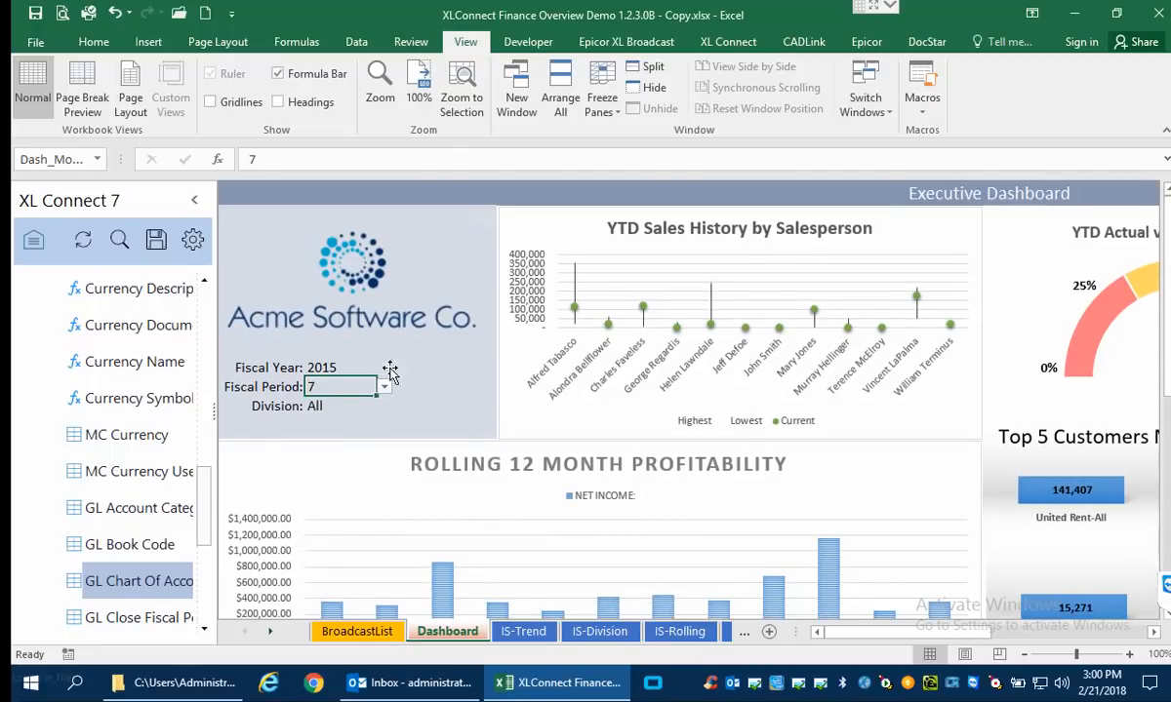
pyautogui.click(366, 368)
pyautogui.click(382, 370)
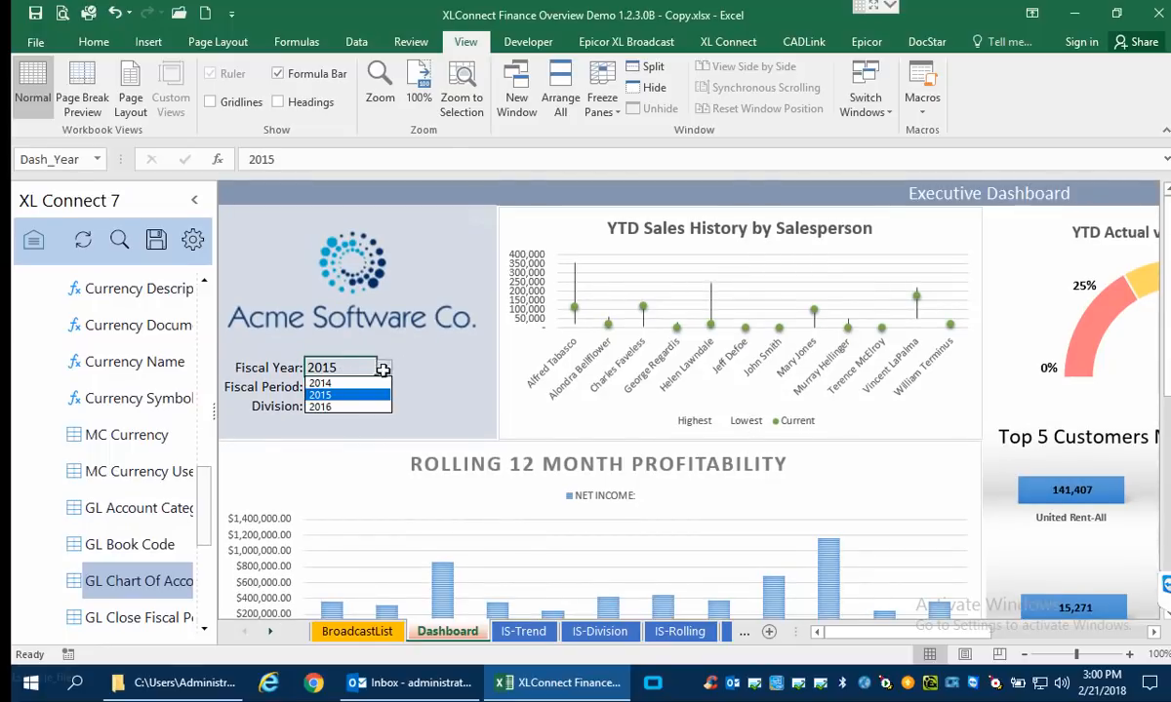
pyautogui.click(363, 406)
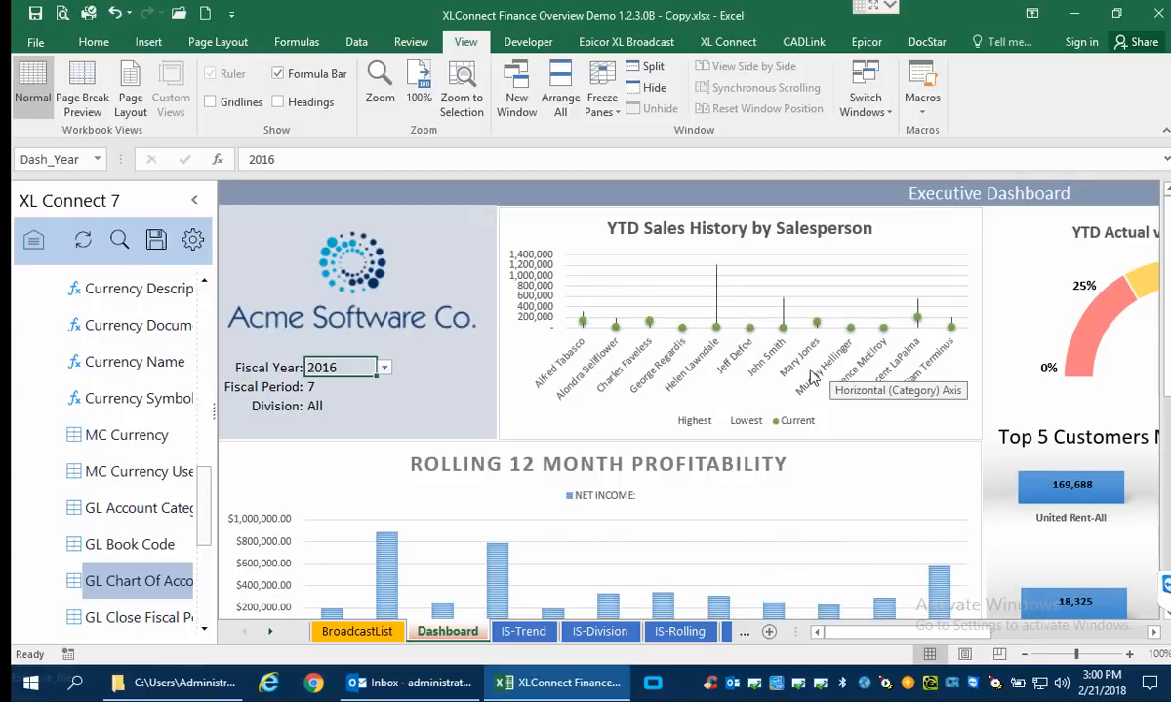
# Collapse the XL Connect pane and, on the IS-Trend sheet, fill the July 2015 income statement column across through December 2015.
pyautogui.click(195, 201)
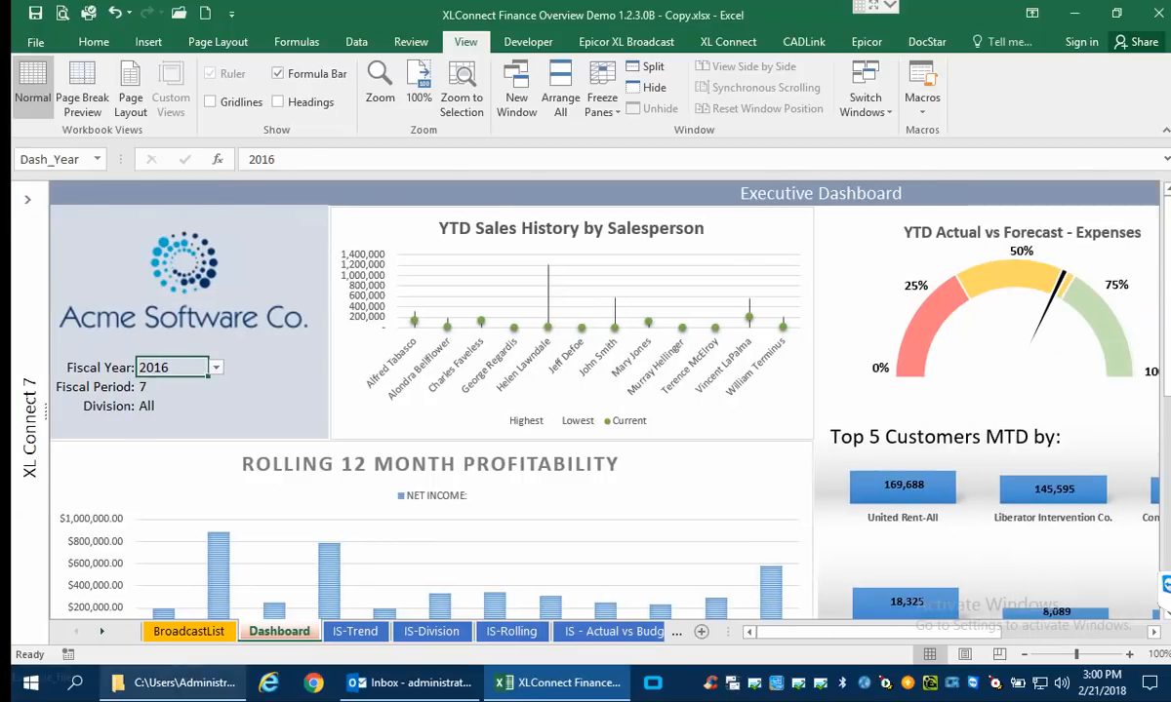
pyautogui.click(355, 632)
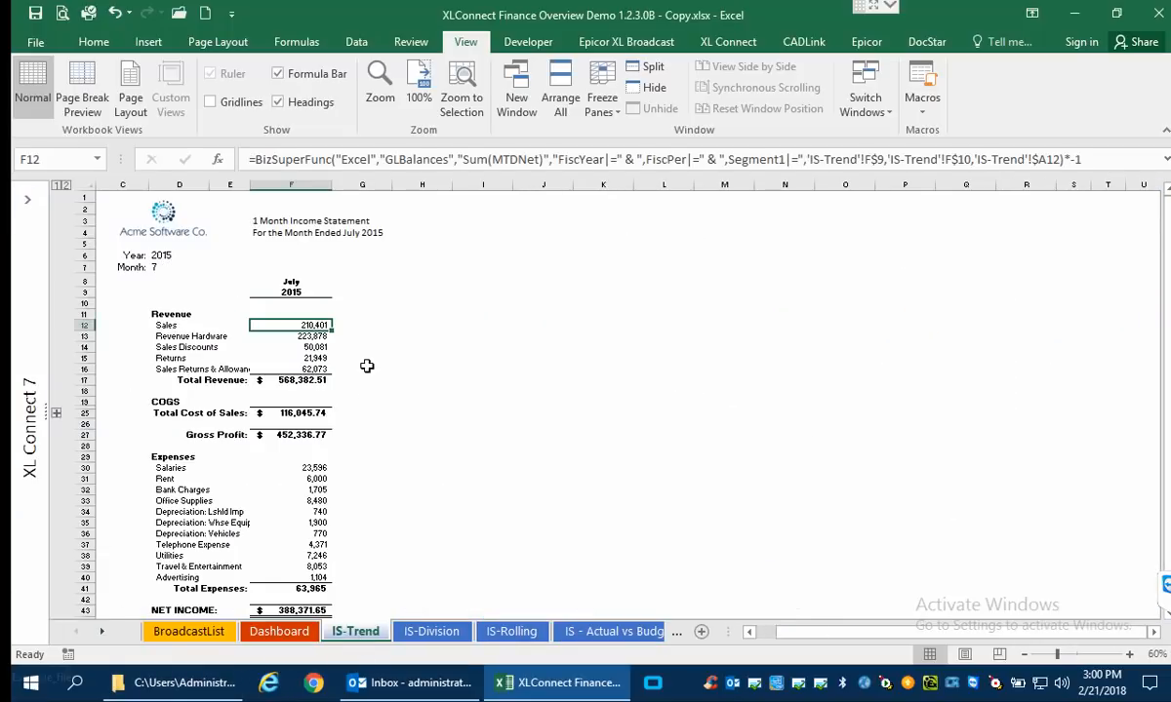
pyautogui.scroll(-1, 367, 367)
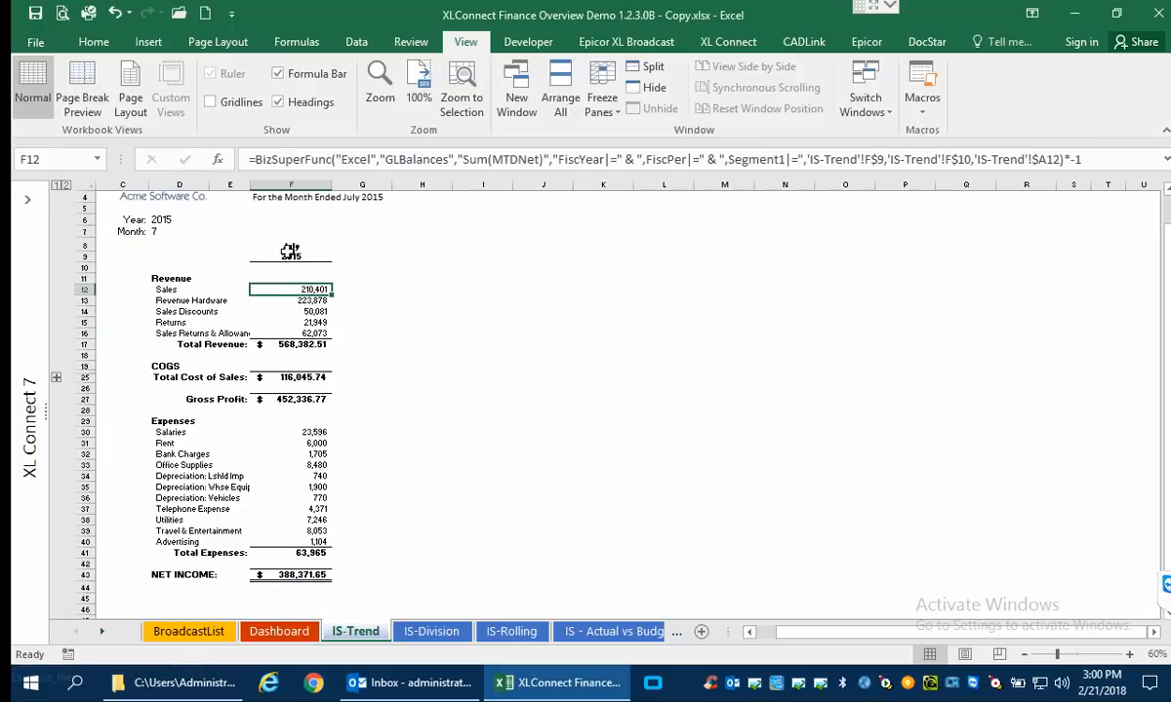
pyautogui.moveTo(291, 251); pyautogui.dragTo(605, 572)
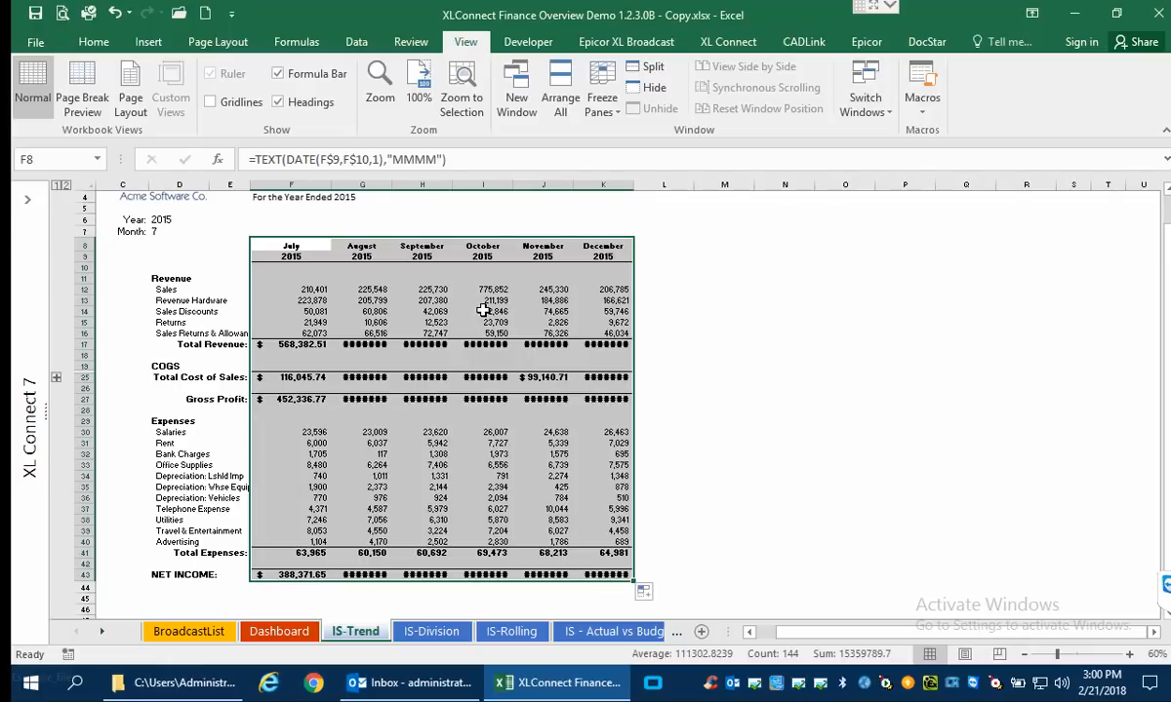
pyautogui.click(162, 211)
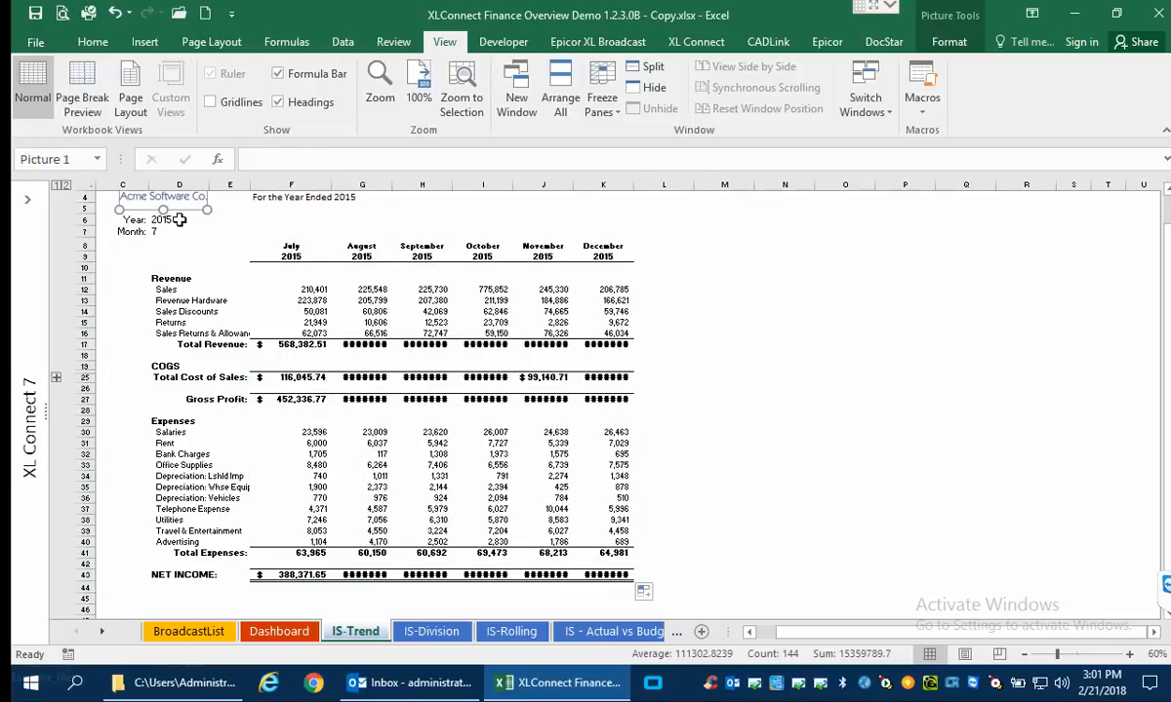
# On the IS-Division sheet, set the Division to All, followed by Service.
pyautogui.click(428, 629)
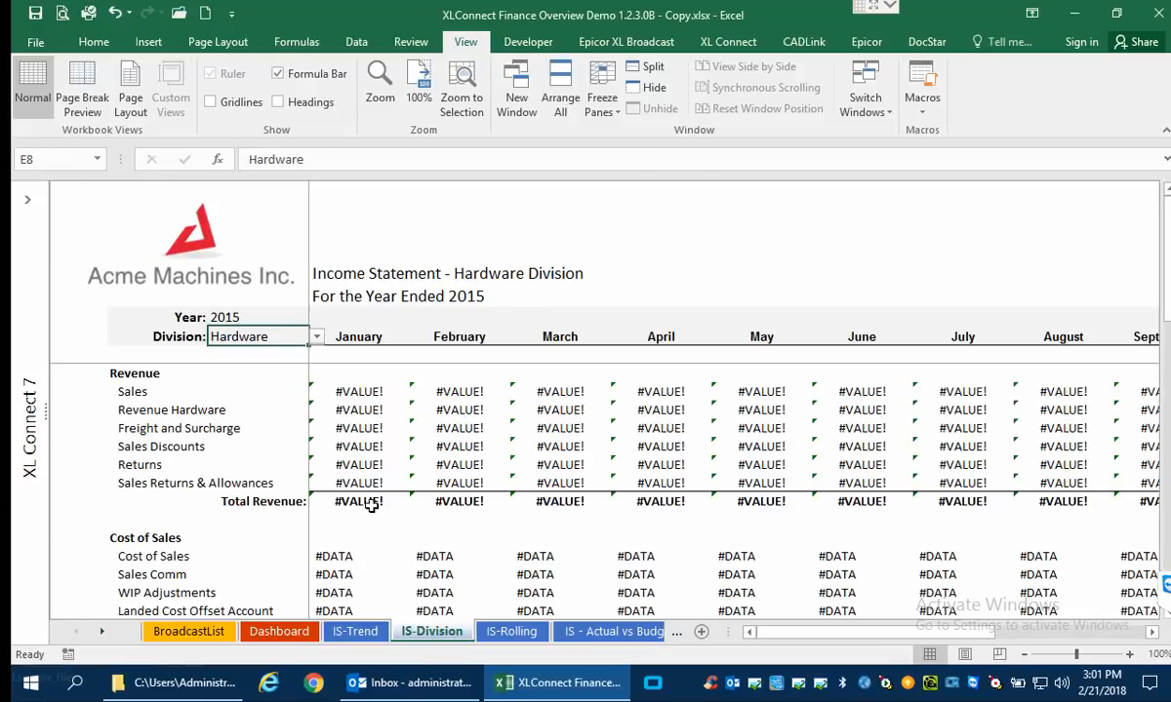
pyautogui.click(316, 339)
pyautogui.click(268, 349)
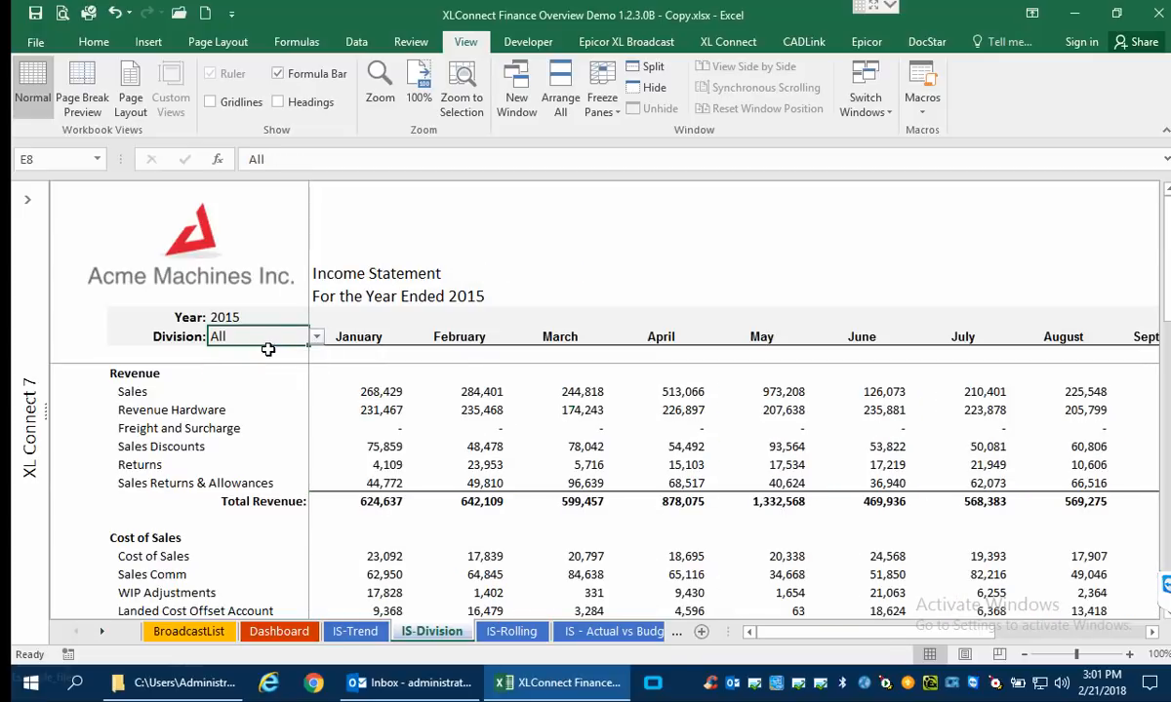
pyautogui.click(317, 338)
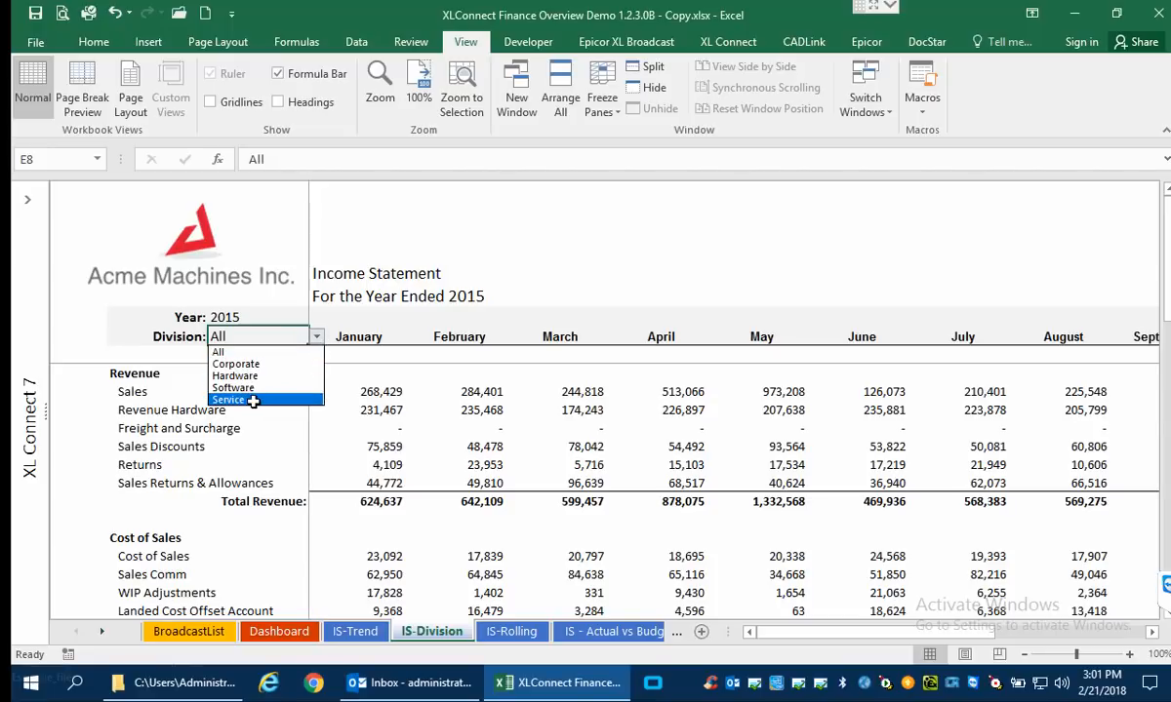
pyautogui.click(256, 399)
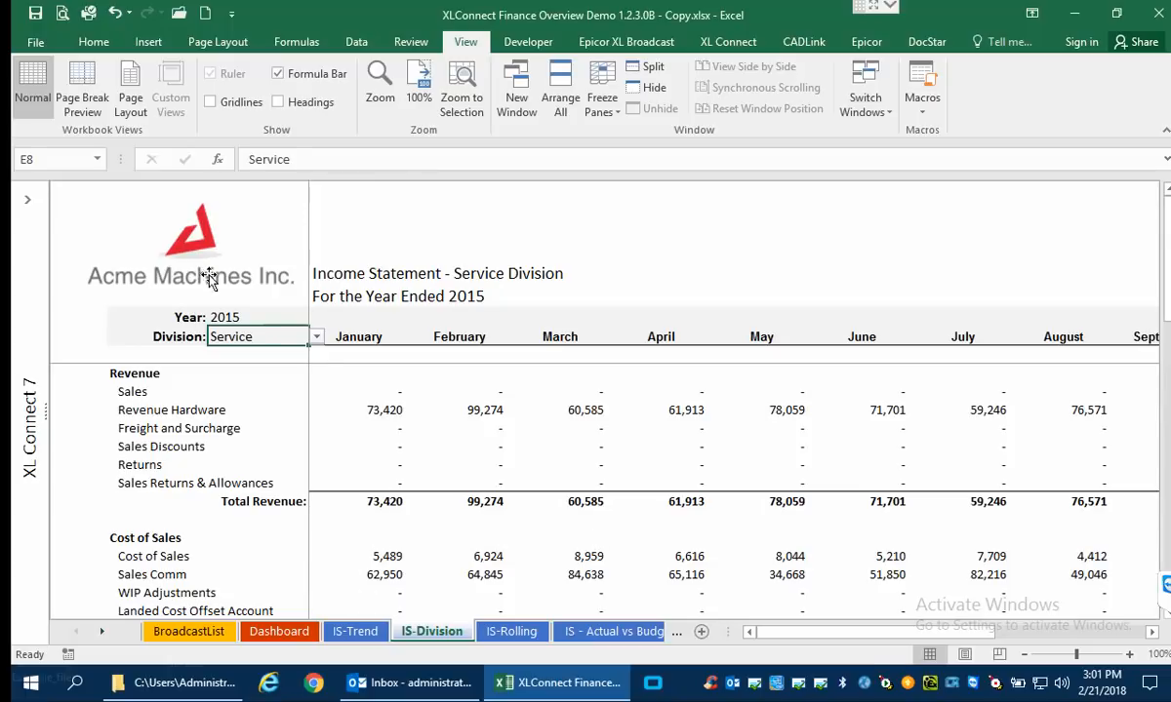
# Expand the revenue detail on the IS-Rolling sheet and set the Month to May on the IS - Actual vs Budget sheet.
pyautogui.click(514, 633)
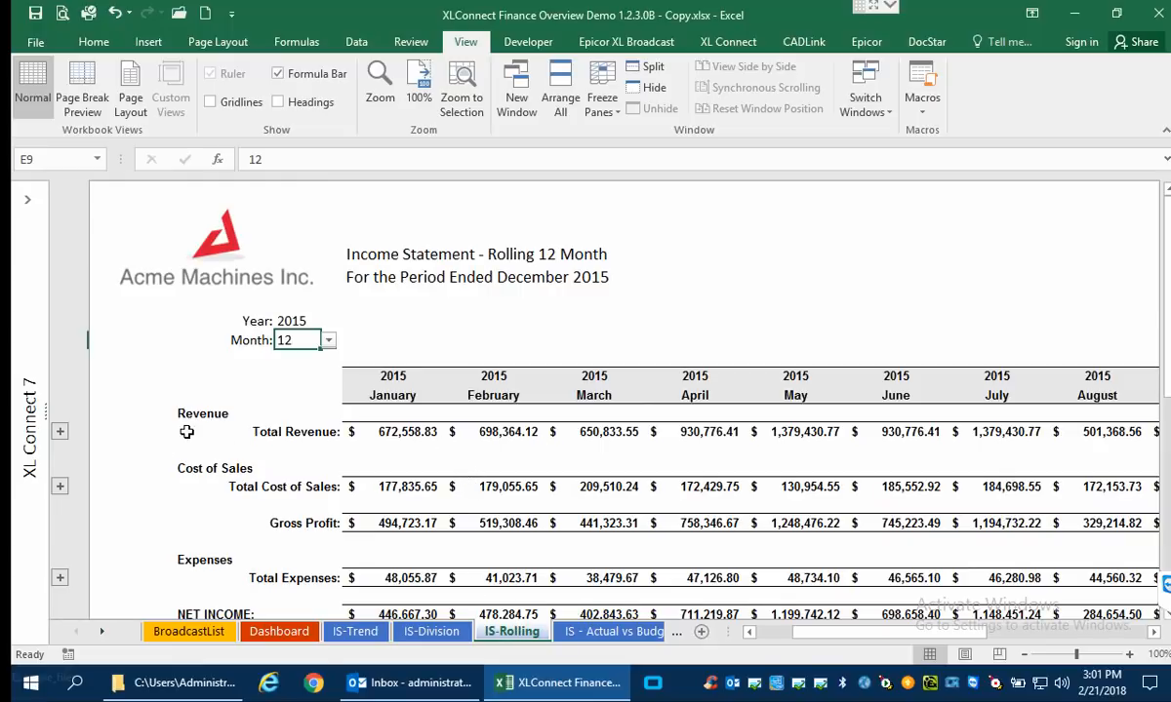
pyautogui.click(59, 432)
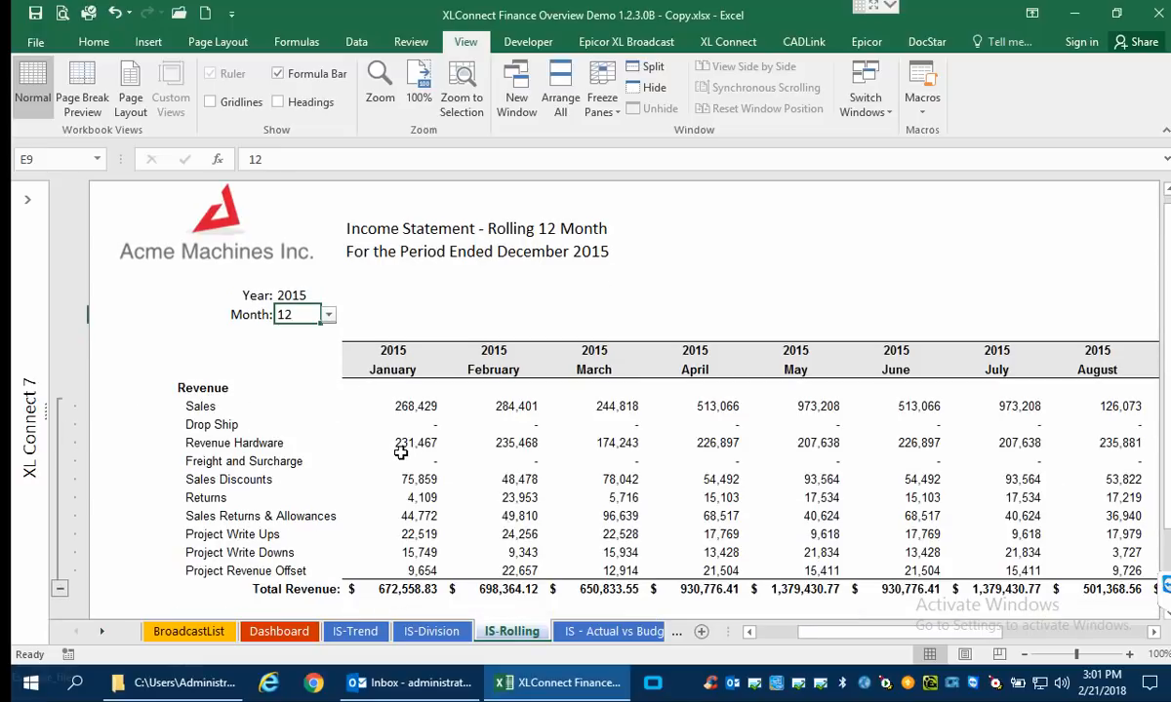
pyautogui.click(597, 632)
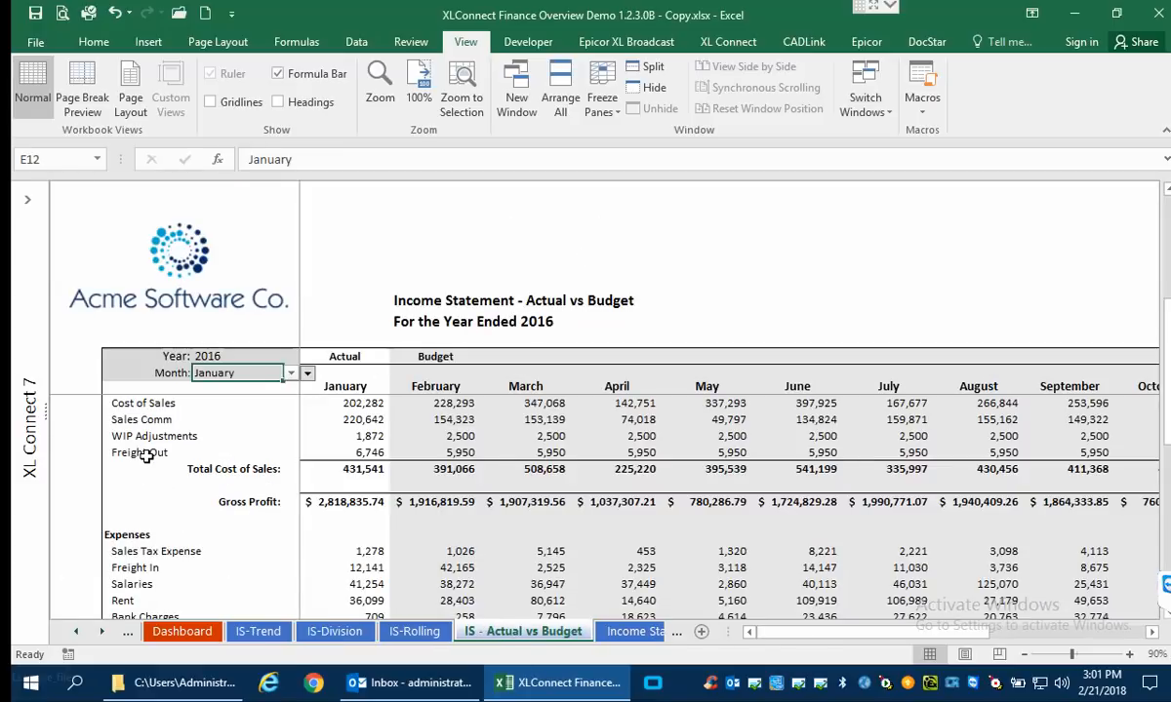
pyautogui.click(291, 373)
pyautogui.click(241, 427)
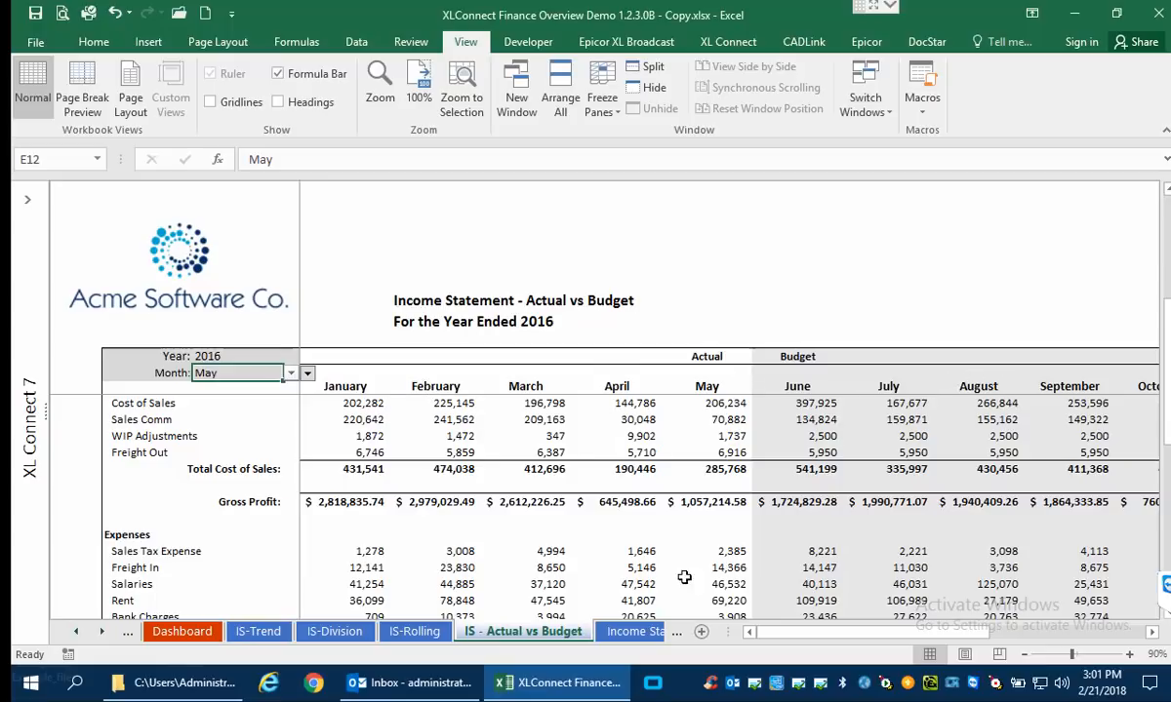
# On the Income Statement sheet, set the Month to 9.
pyautogui.click(639, 633)
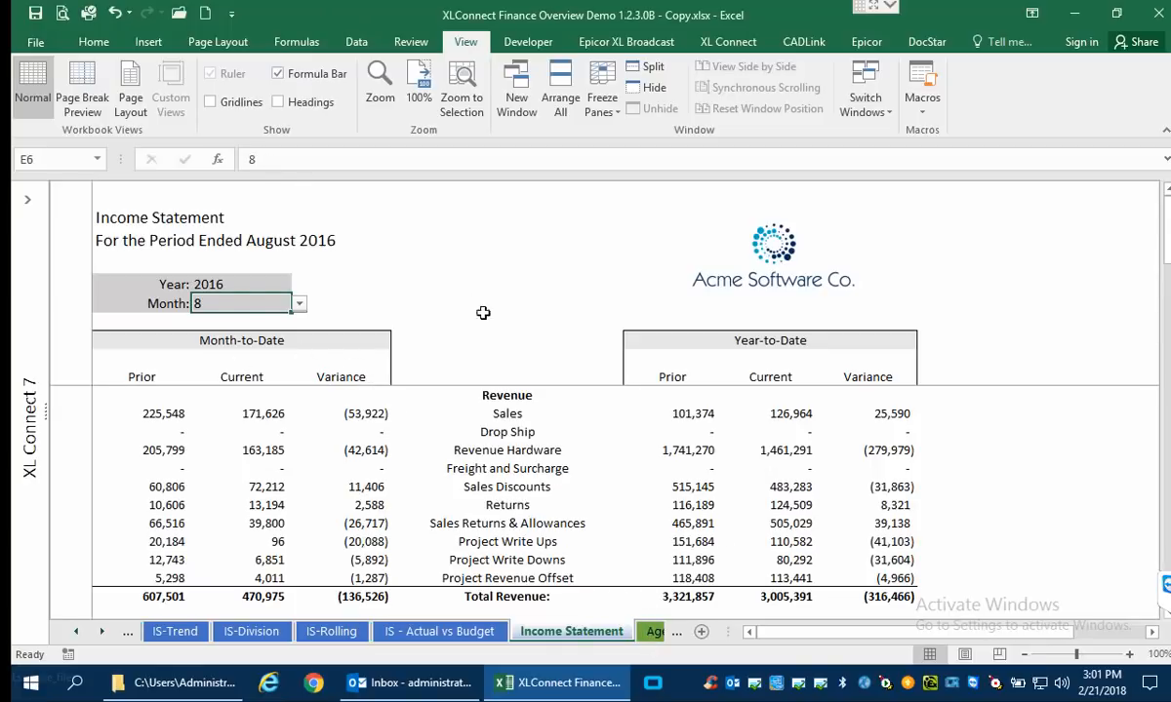
pyautogui.click(300, 303)
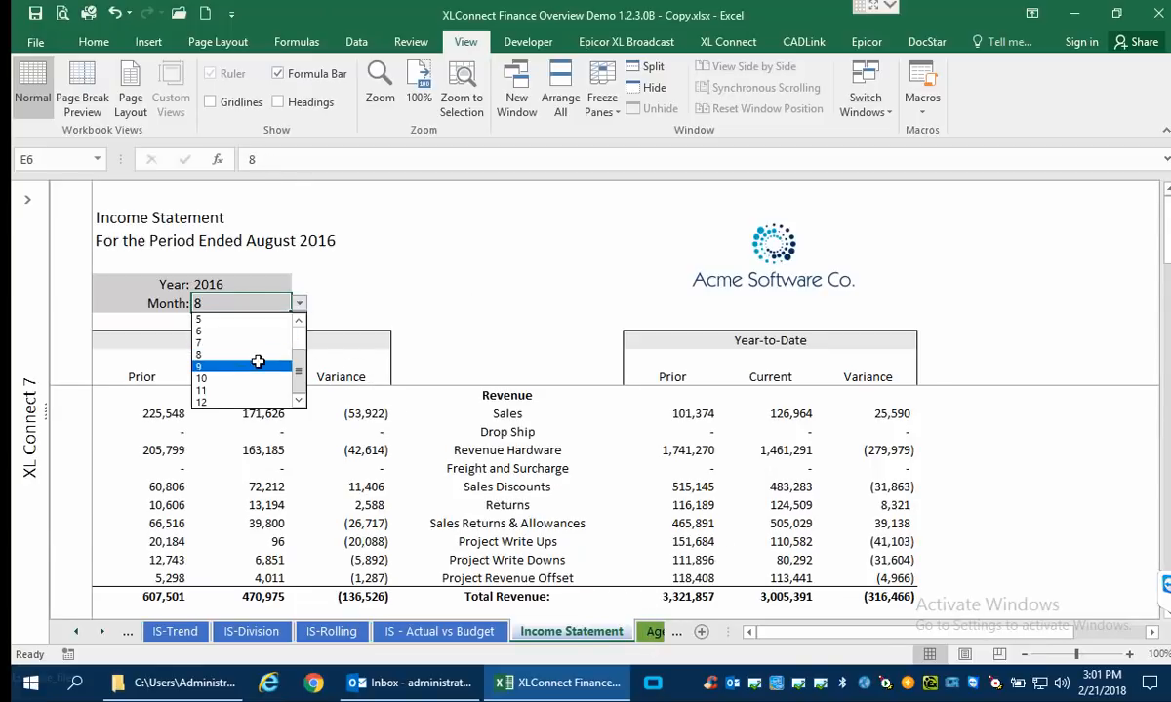
pyautogui.click(259, 366)
# On the Aged Receivables sheet, set the Aging Date to 12/1/2015 and look over the Upcoming Due columns.
pyautogui.click(651, 633)
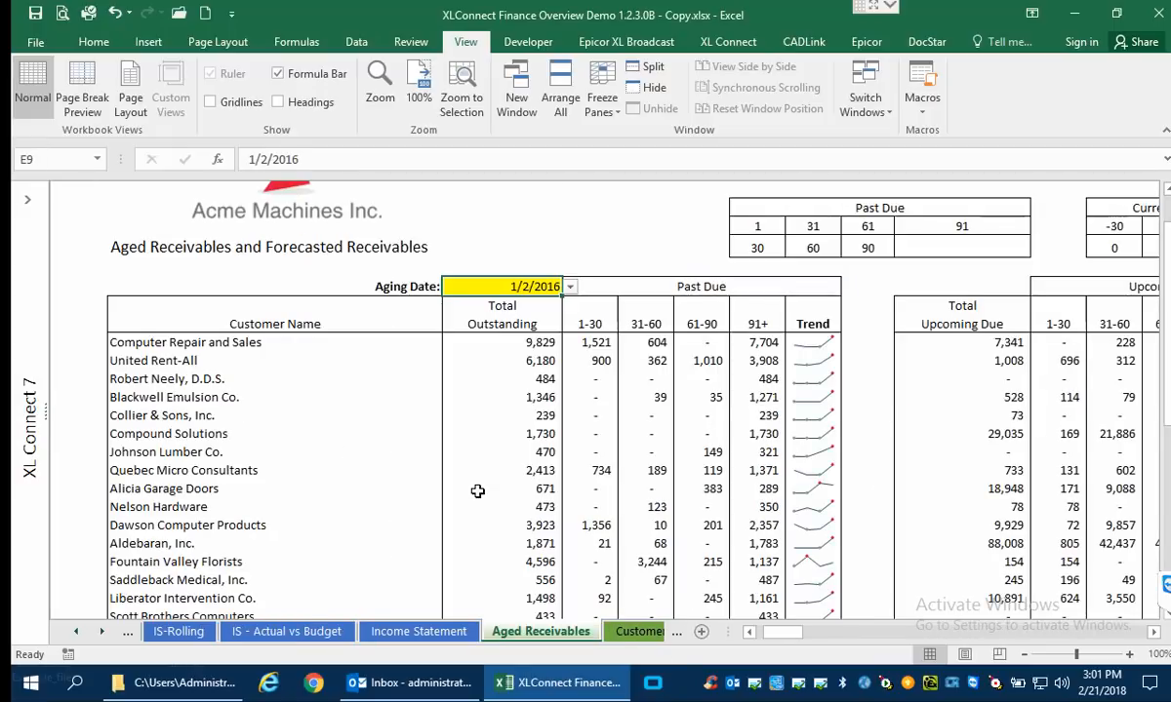
pyautogui.click(569, 288)
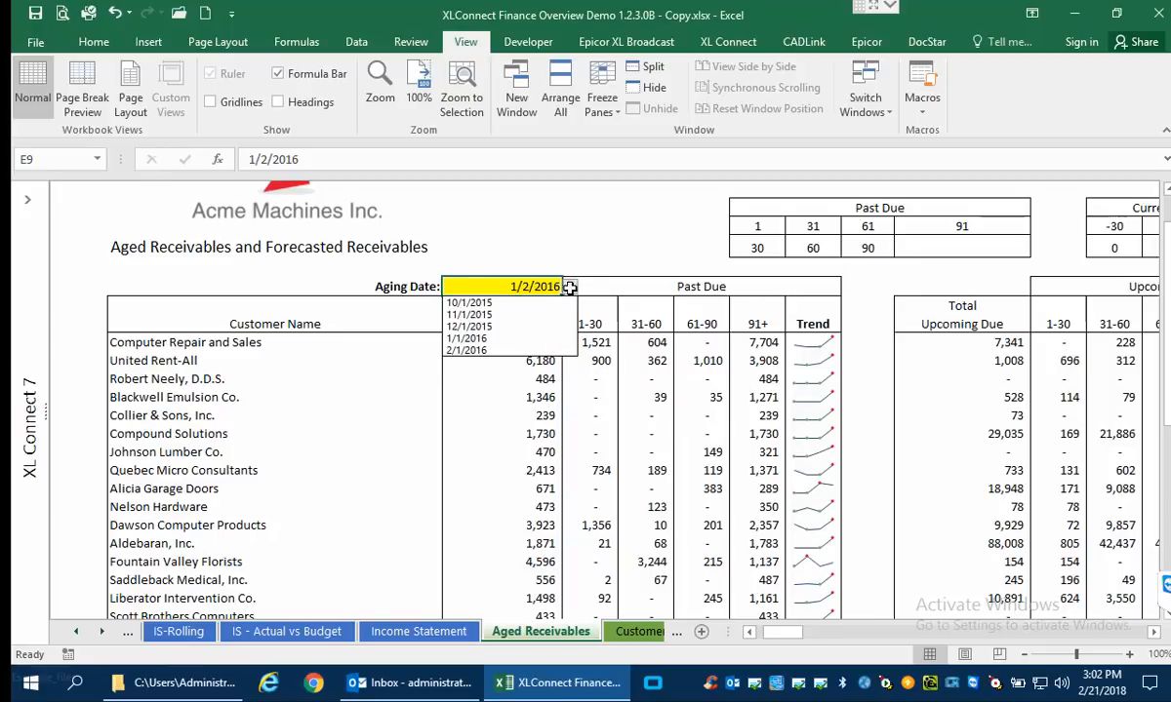
pyautogui.click(500, 328)
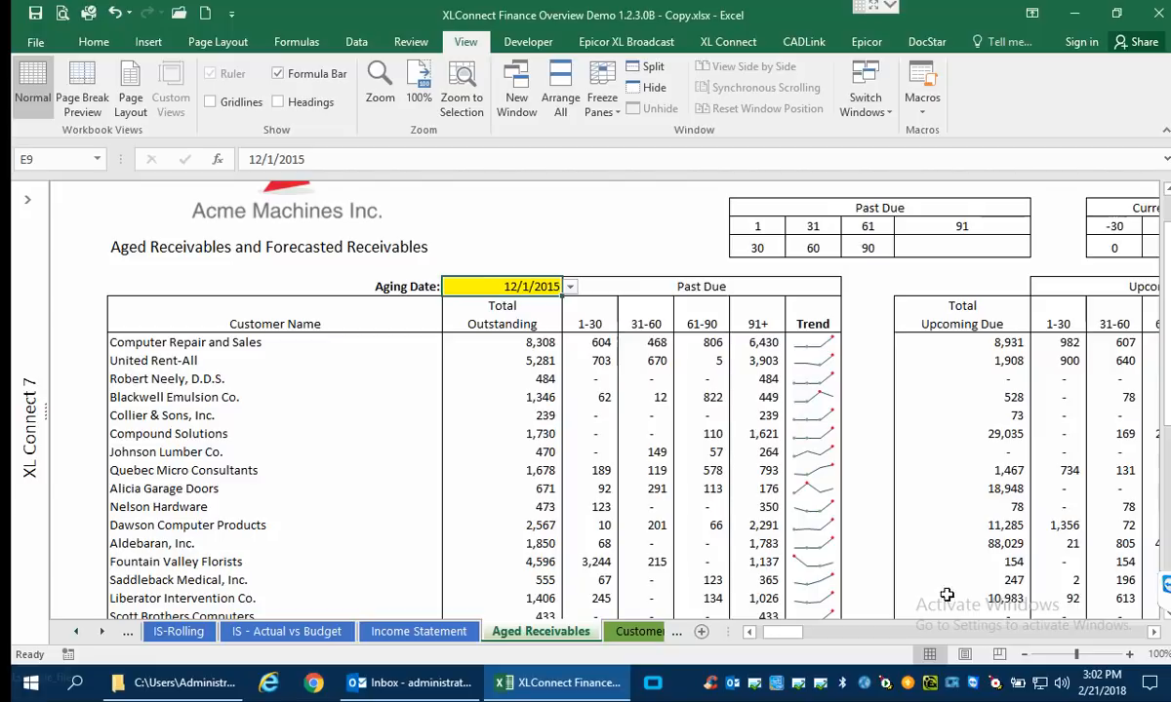
pyautogui.moveTo(784, 632); pyautogui.dragTo(812, 639)
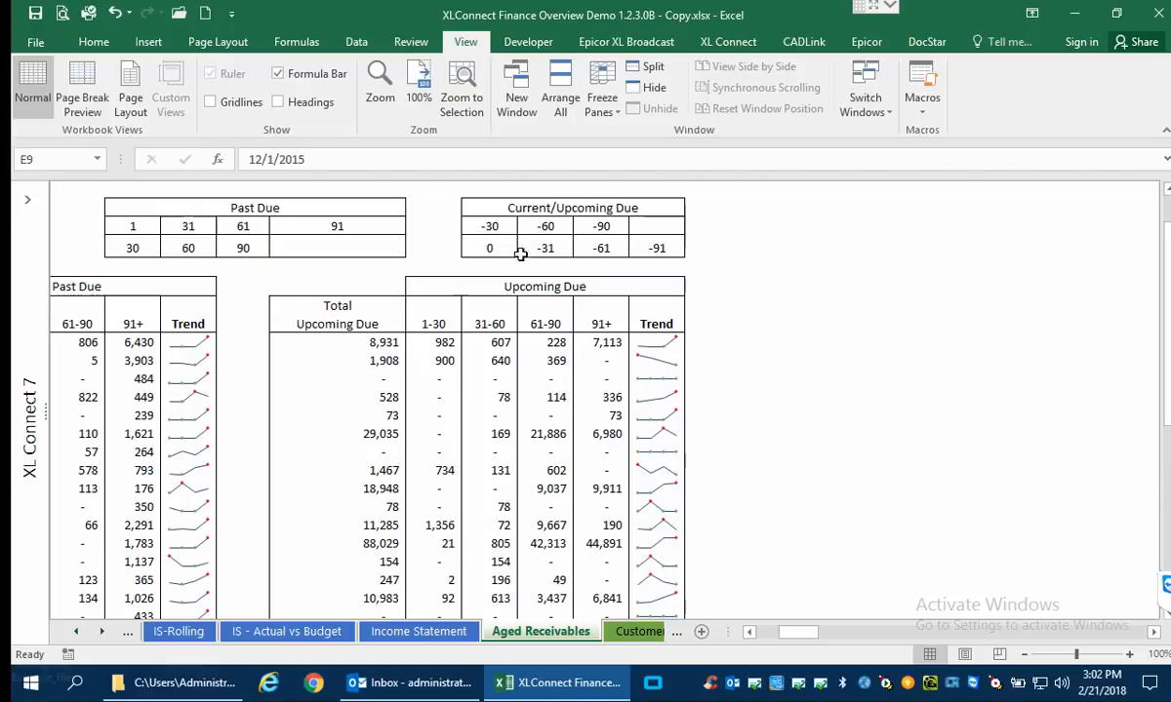
# On the Customer Analysis sheet, set the Territory to Corporate, followed by Northeast.
pyautogui.click(623, 633)
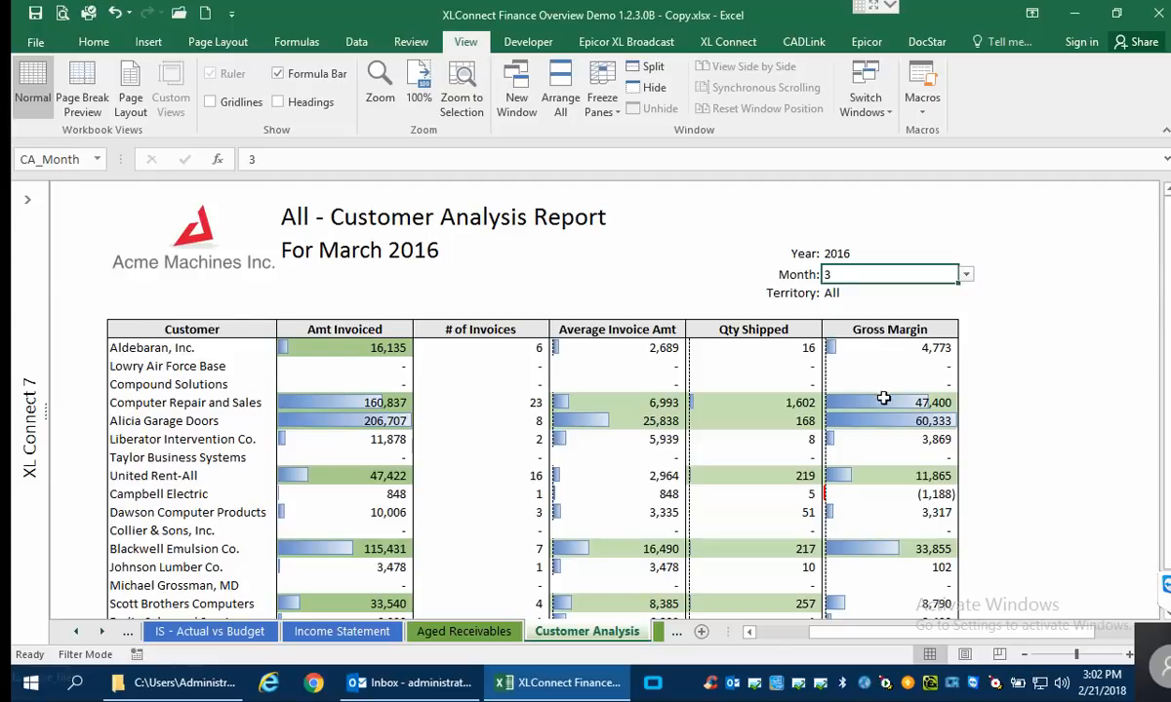
pyautogui.click(966, 275)
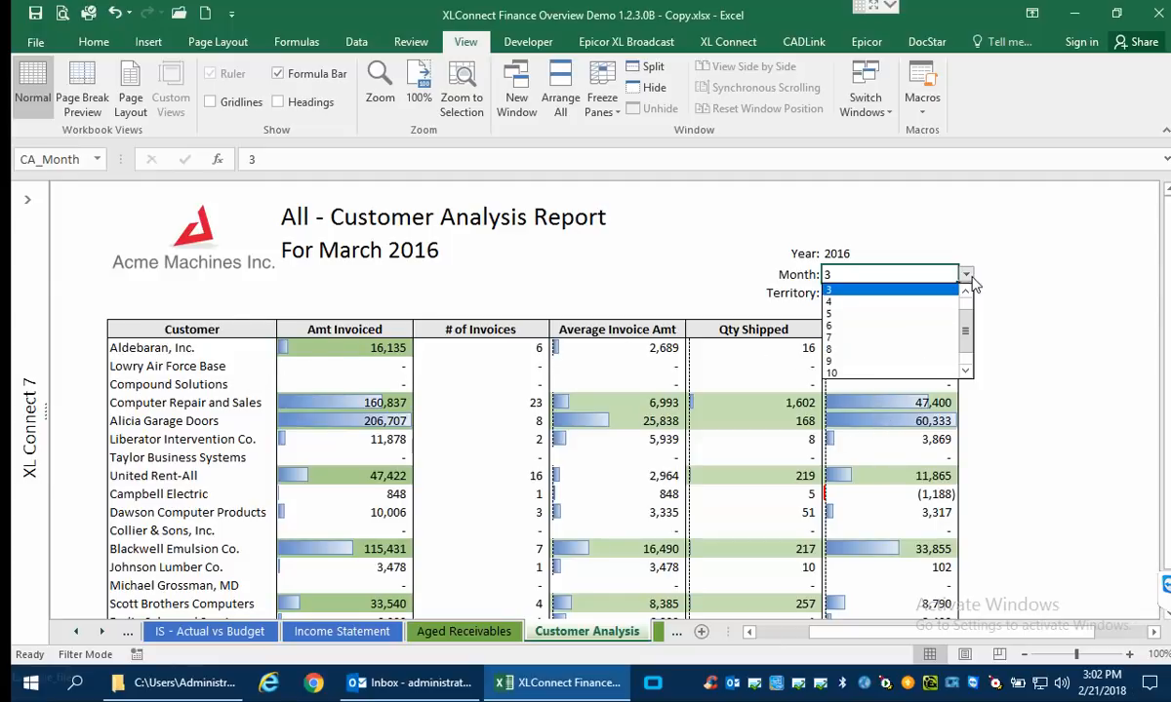
pyautogui.click(971, 278)
pyautogui.click(954, 295)
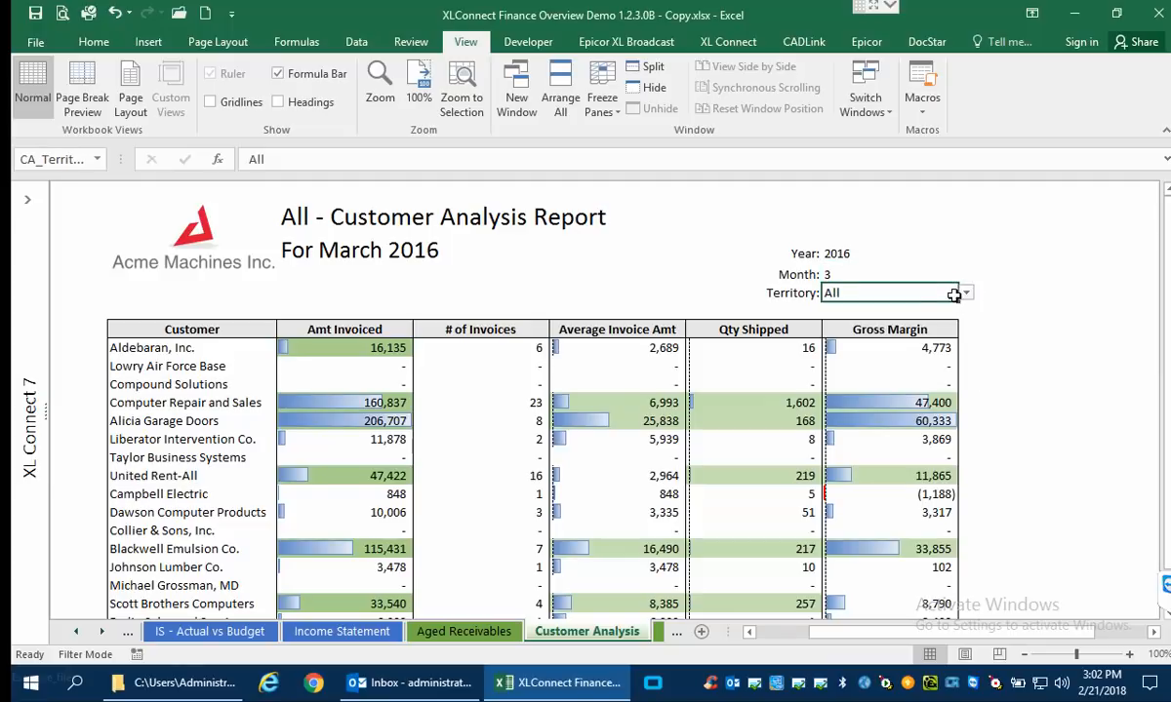
pyautogui.click(965, 293)
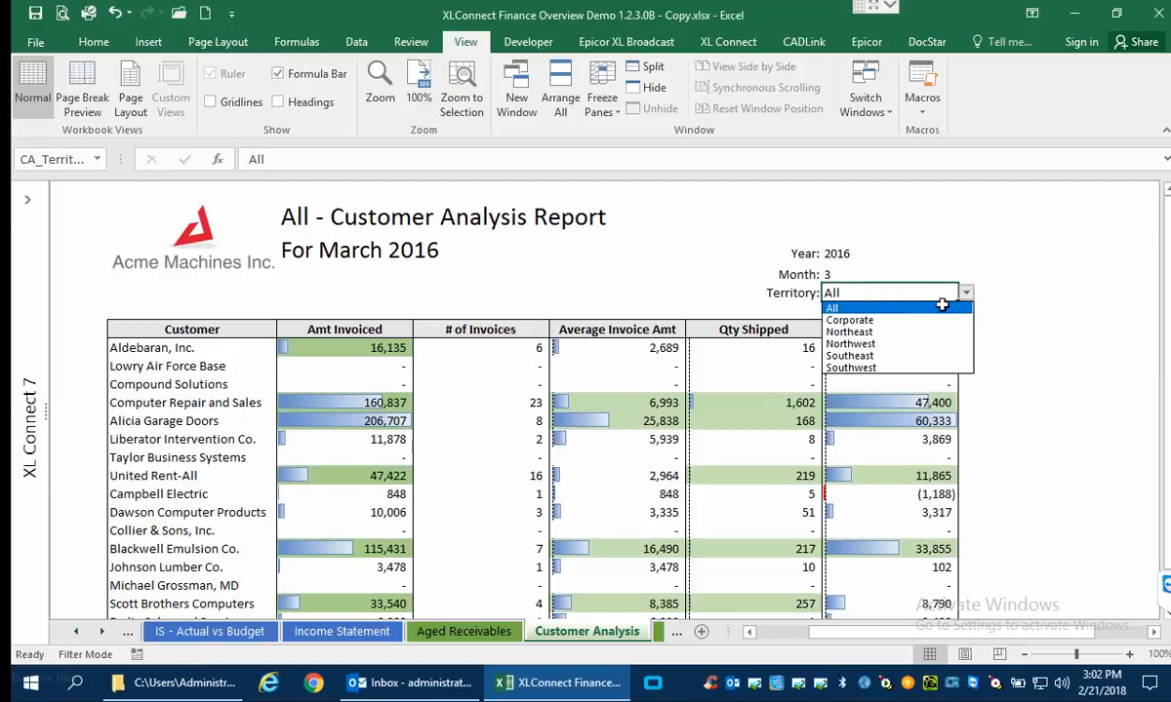
pyautogui.click(887, 324)
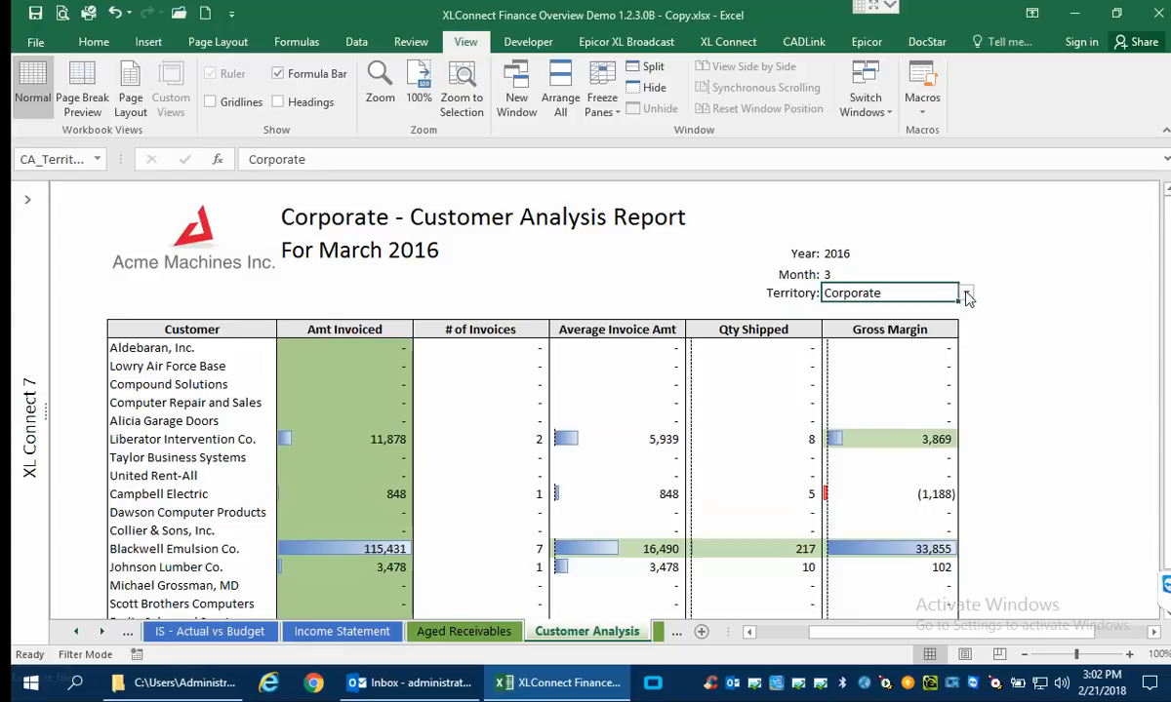
pyautogui.click(966, 294)
pyautogui.click(873, 332)
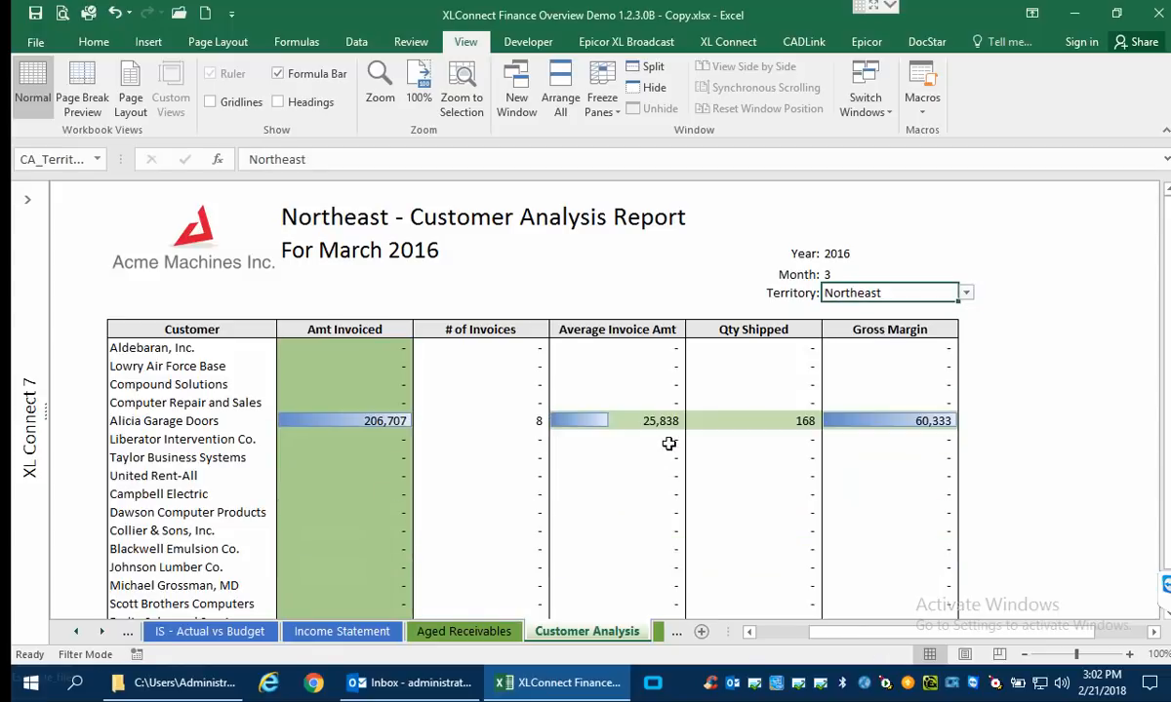
# On the Sales Analysis sheet, set the Year to 2016 and view the Monthly Sales chart.
pyautogui.click(661, 633)
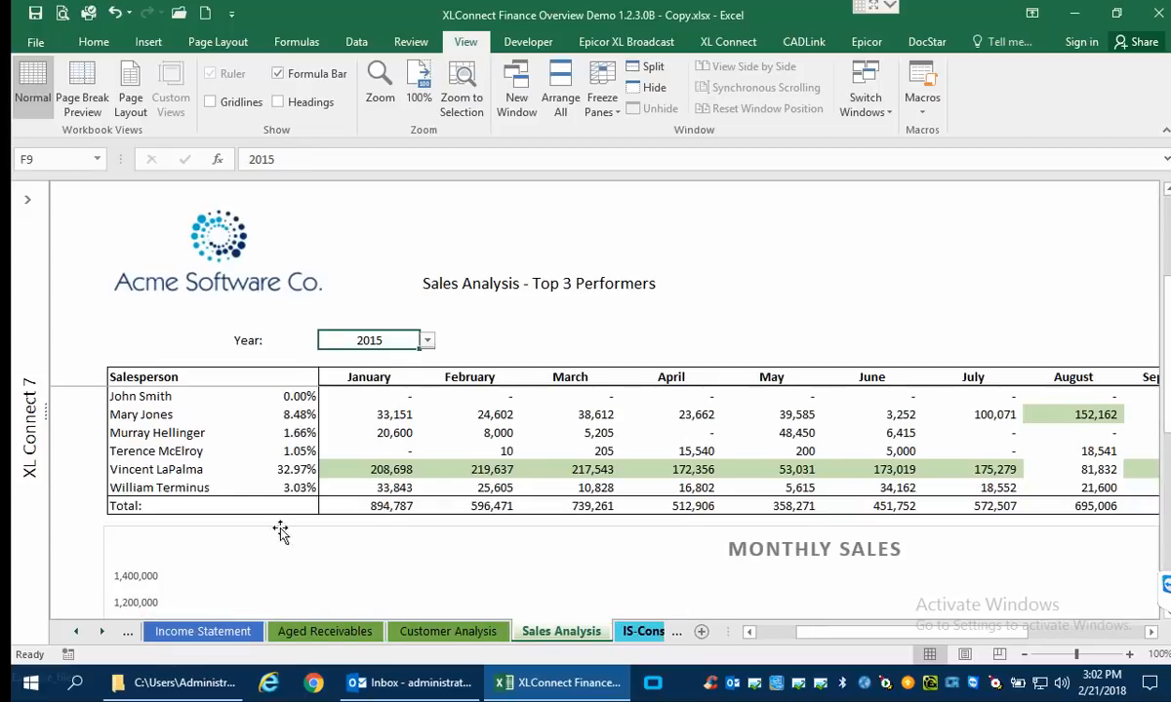
pyautogui.click(428, 342)
pyautogui.click(369, 365)
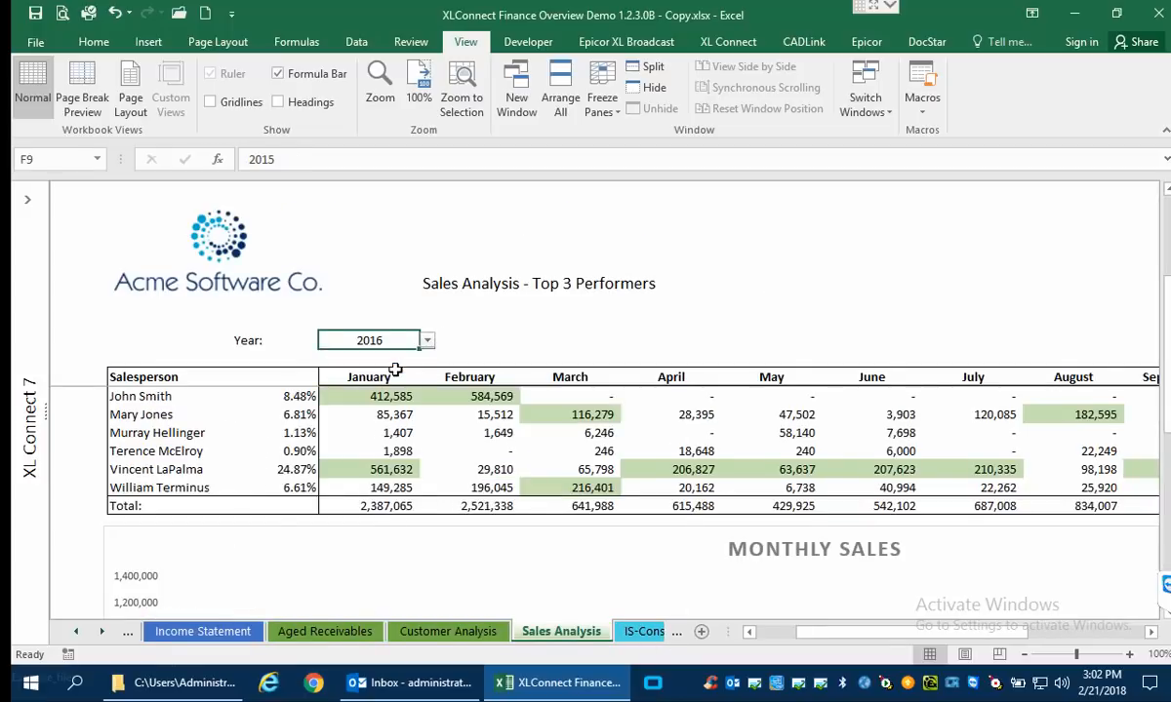
pyautogui.scroll(-6, 543, 387)
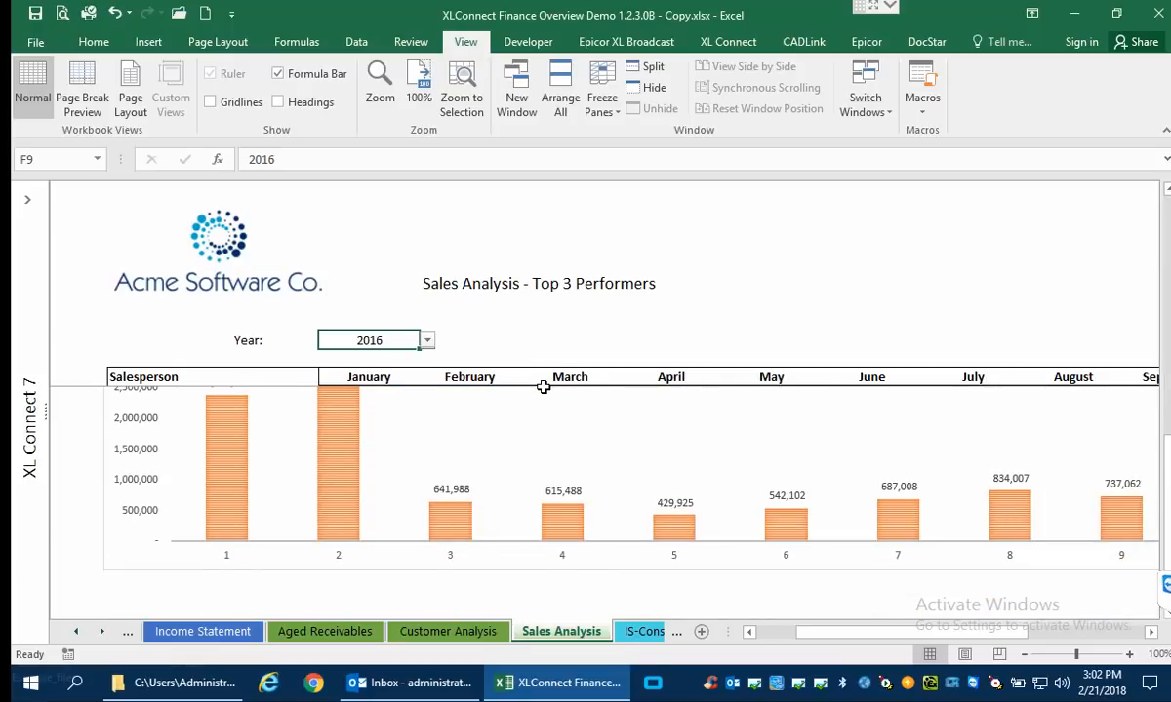
# Examine the IS-Consolidated sheet's company columns, followed by the Variance, Cash Flow, Balance Sht and Sample sheets.
pyautogui.click(643, 632)
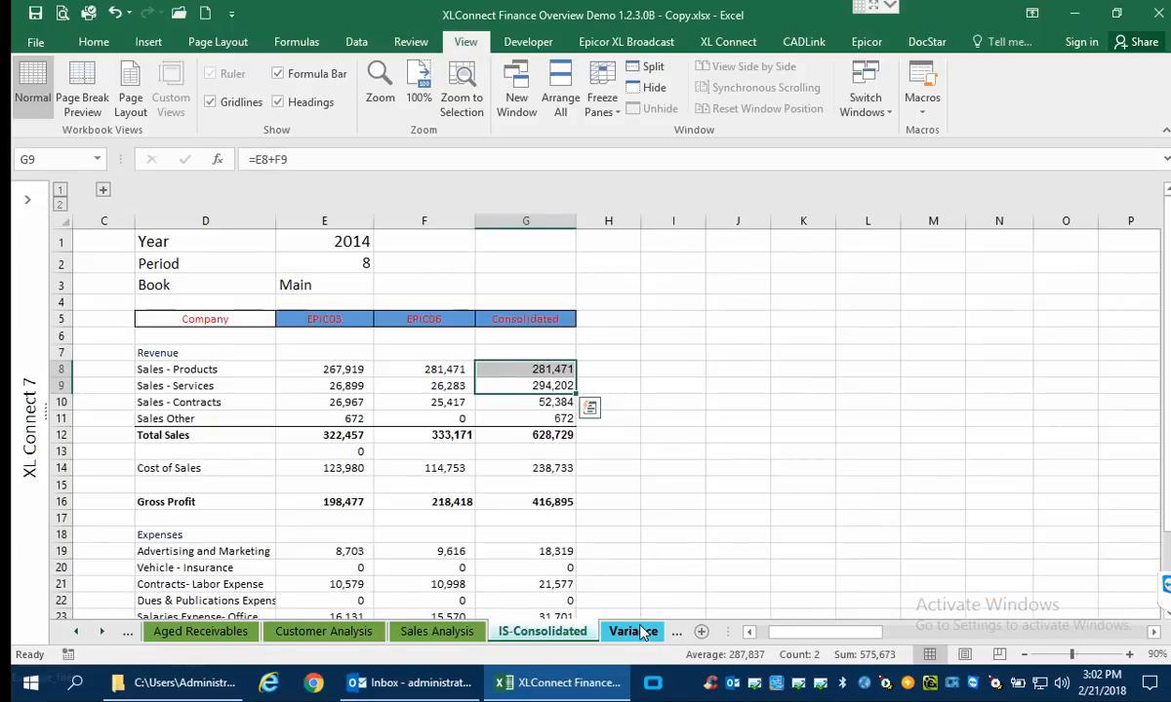
pyautogui.click(338, 351)
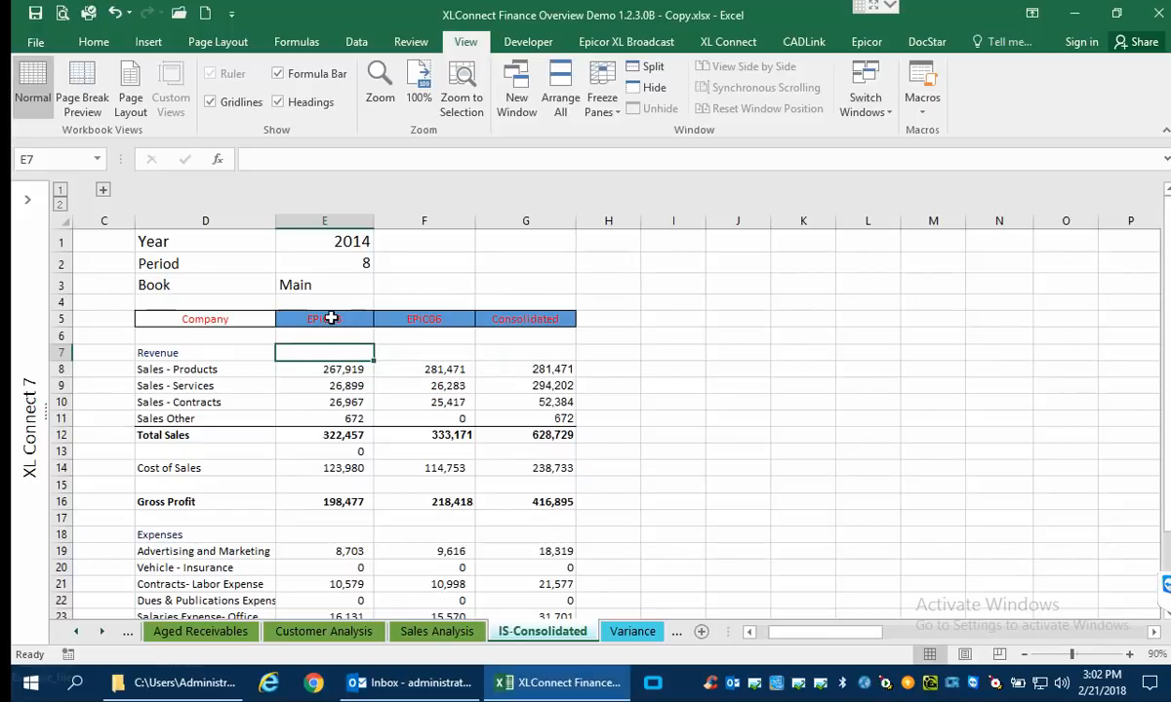
pyautogui.click(331, 318)
pyautogui.click(411, 319)
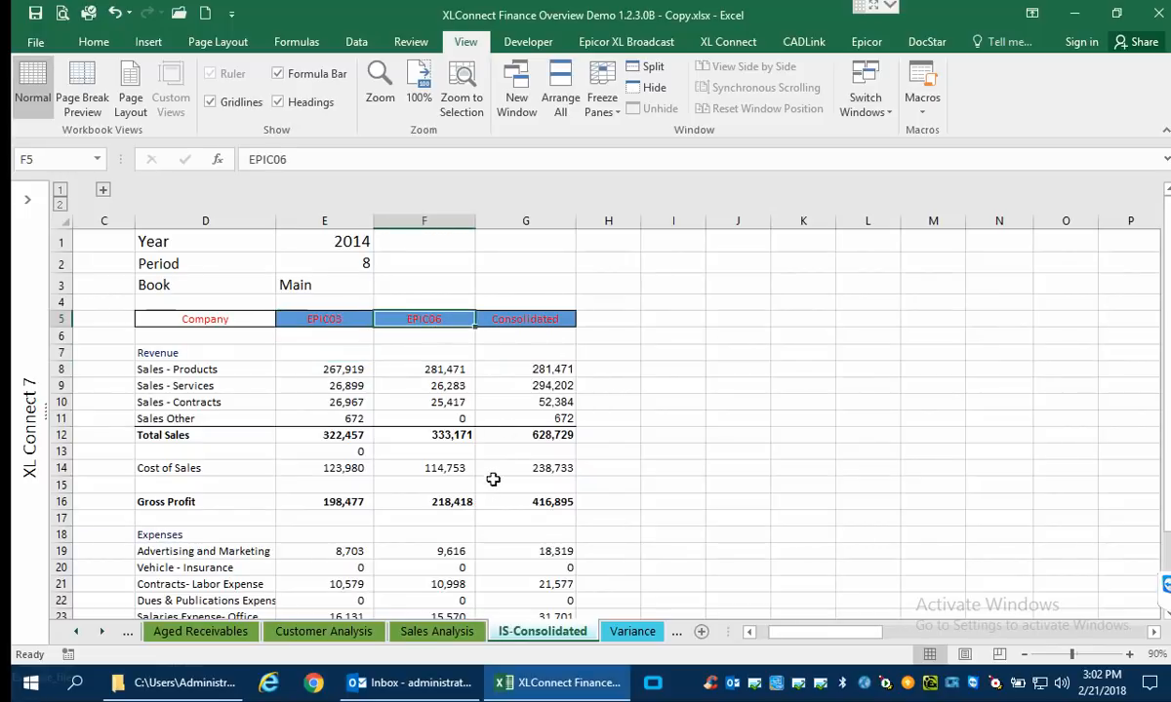
pyautogui.click(633, 632)
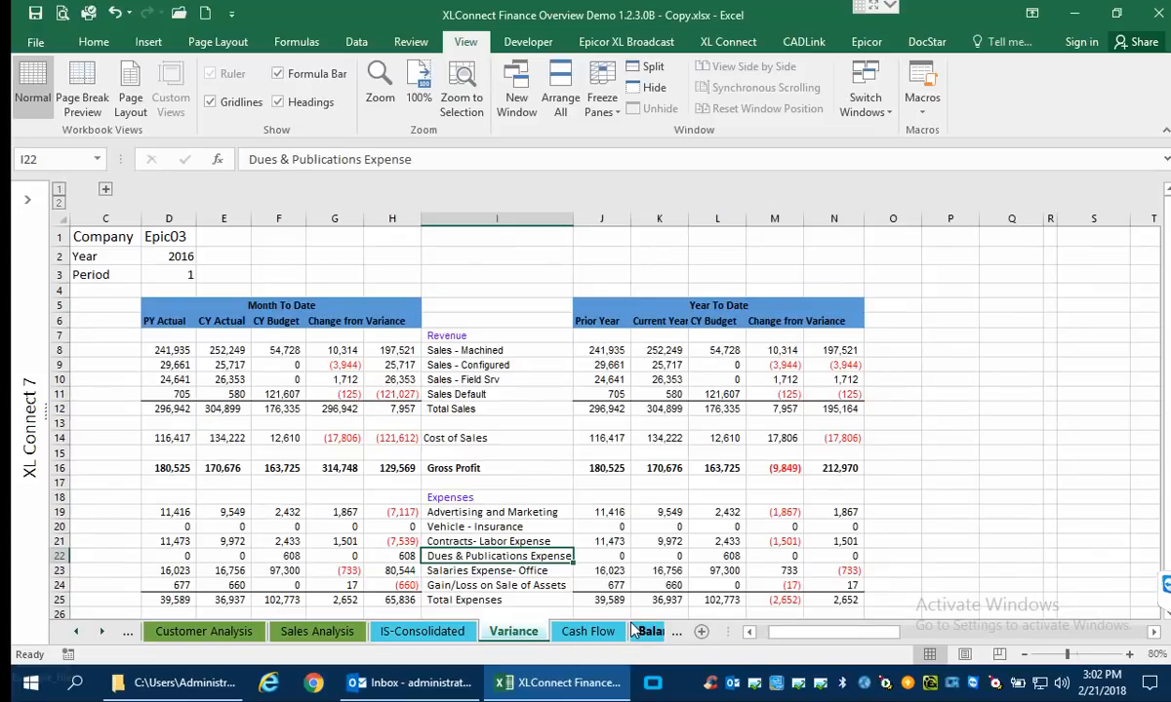
pyautogui.click(604, 634)
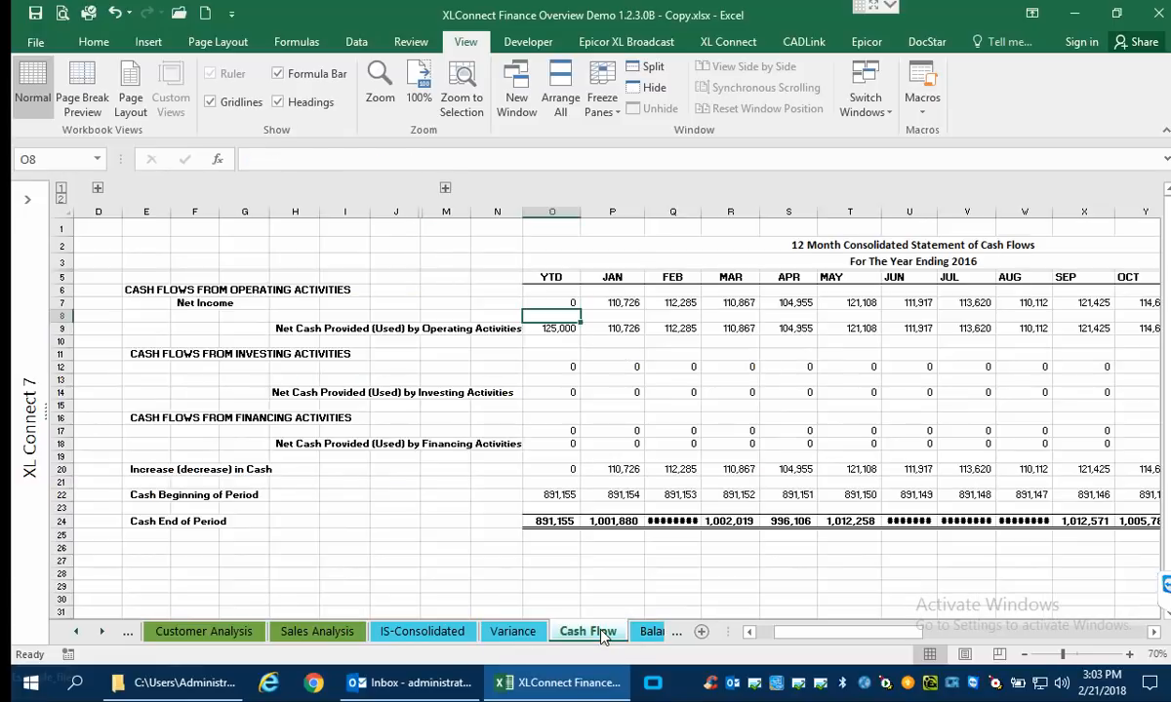
pyautogui.click(649, 634)
pyautogui.click(644, 632)
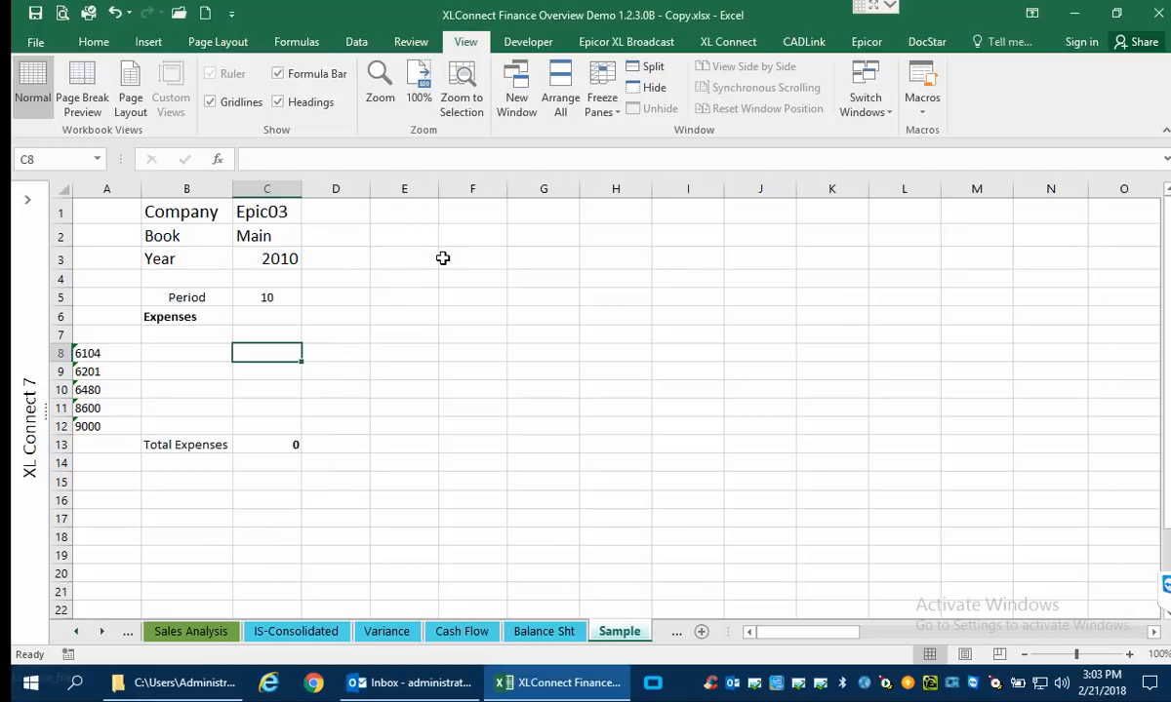
# Run the Epicor XL Broadcast immediately for the distribution list on the BroadcastList sheet and dismiss its summary report.
pyautogui.click(606, 45)
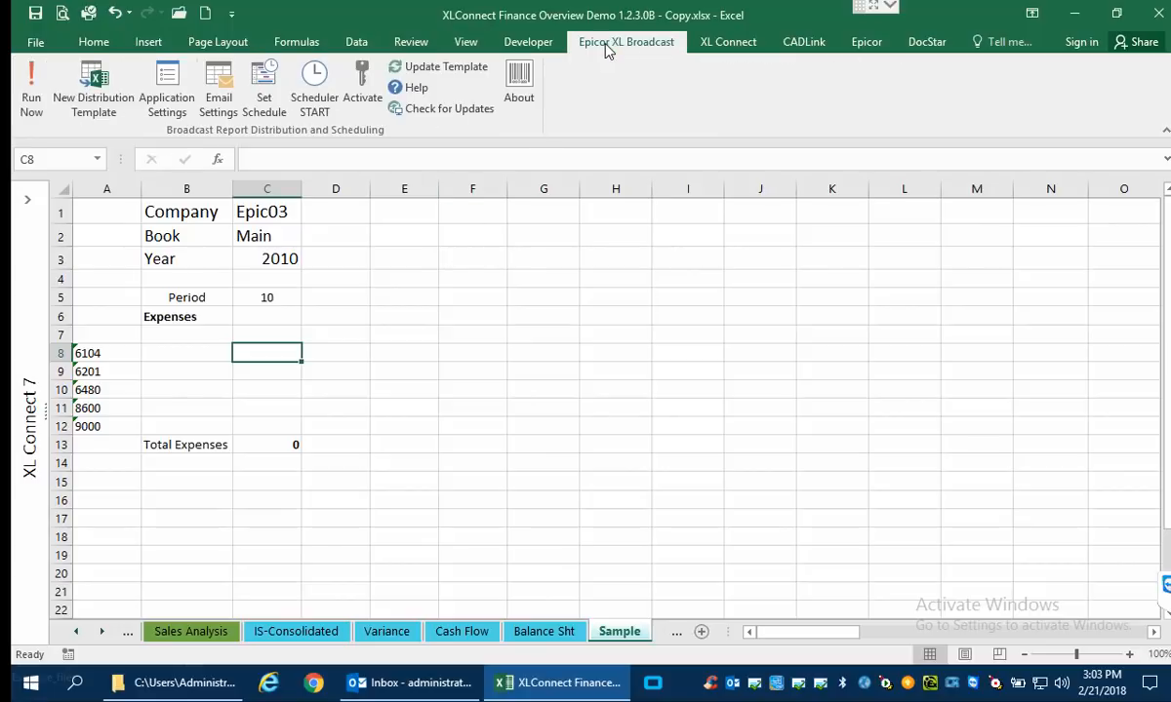
pyautogui.click(78, 632)
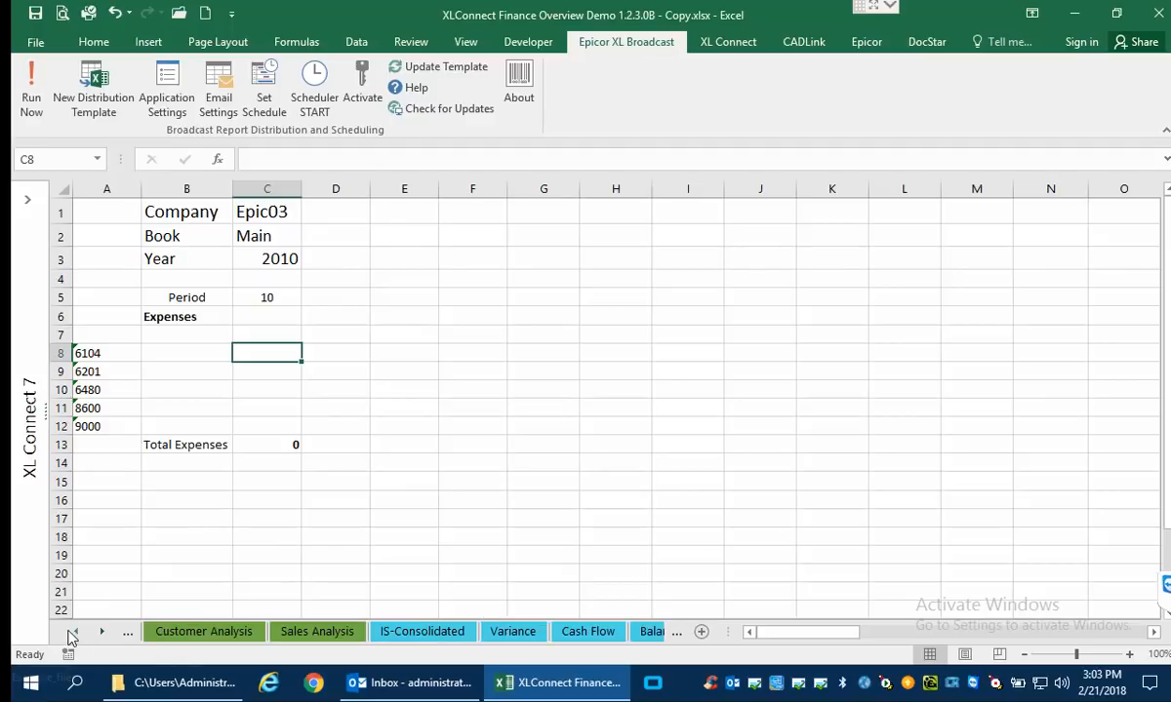
pyautogui.click(78, 632)
pyautogui.click(78, 632)
pyautogui.click(78, 632)
pyautogui.click(78, 633)
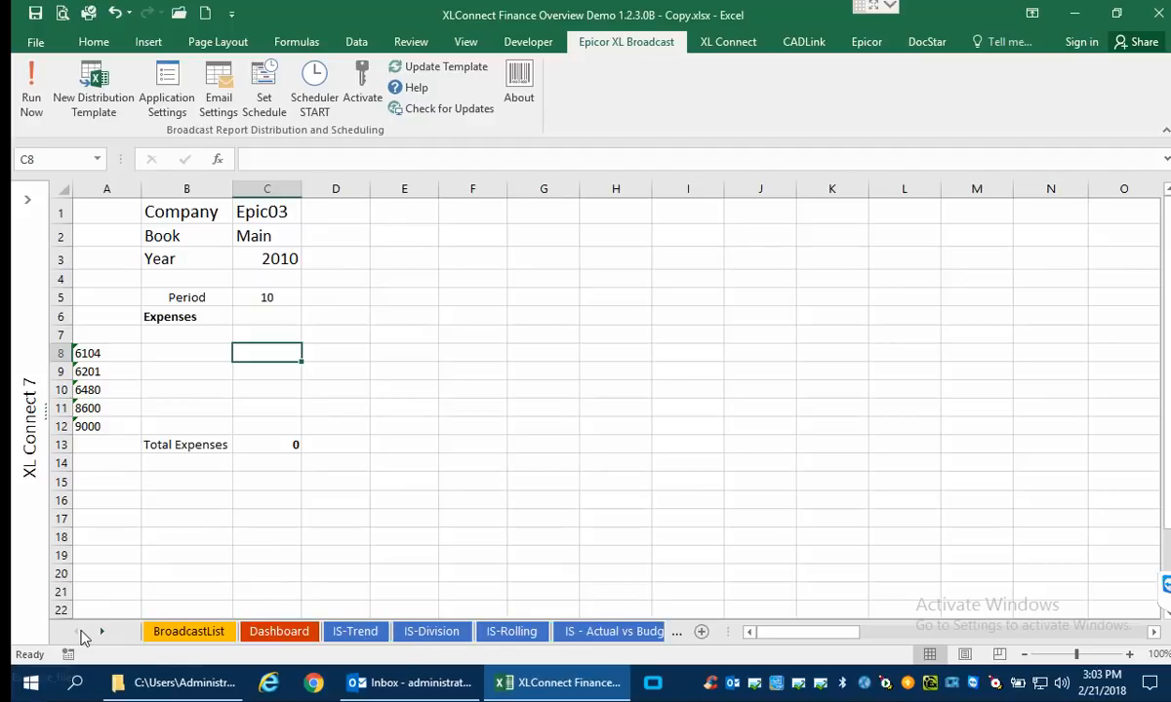
pyautogui.click(182, 632)
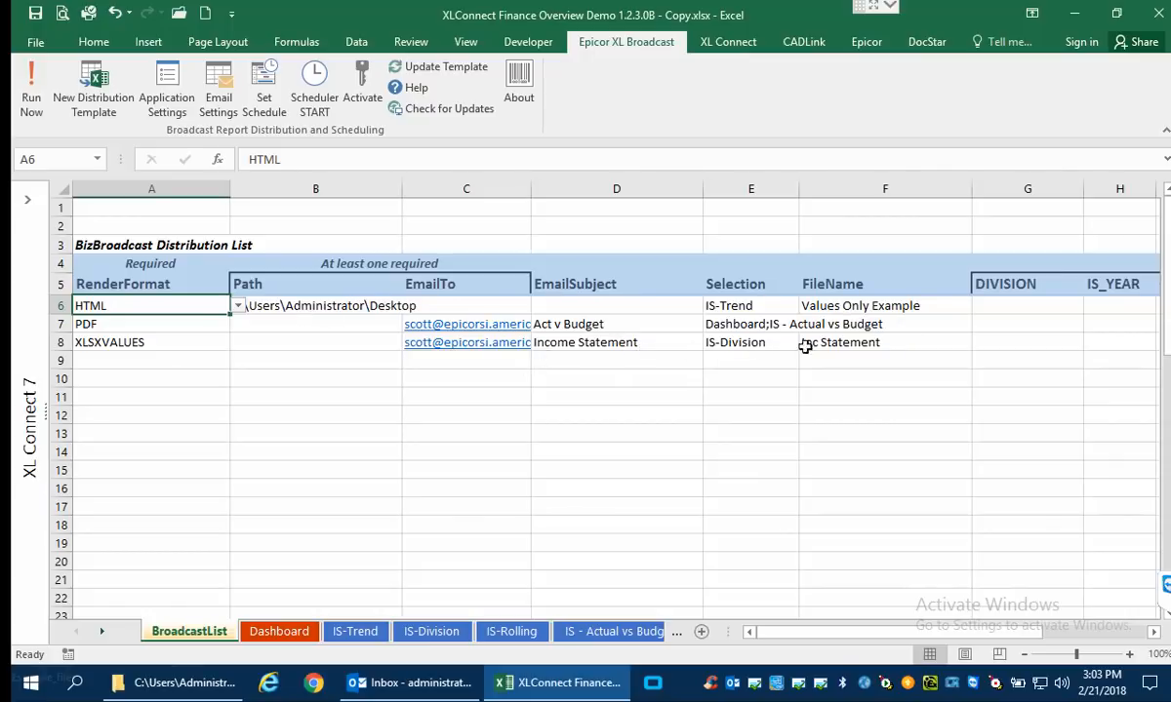
pyautogui.click(1009, 344)
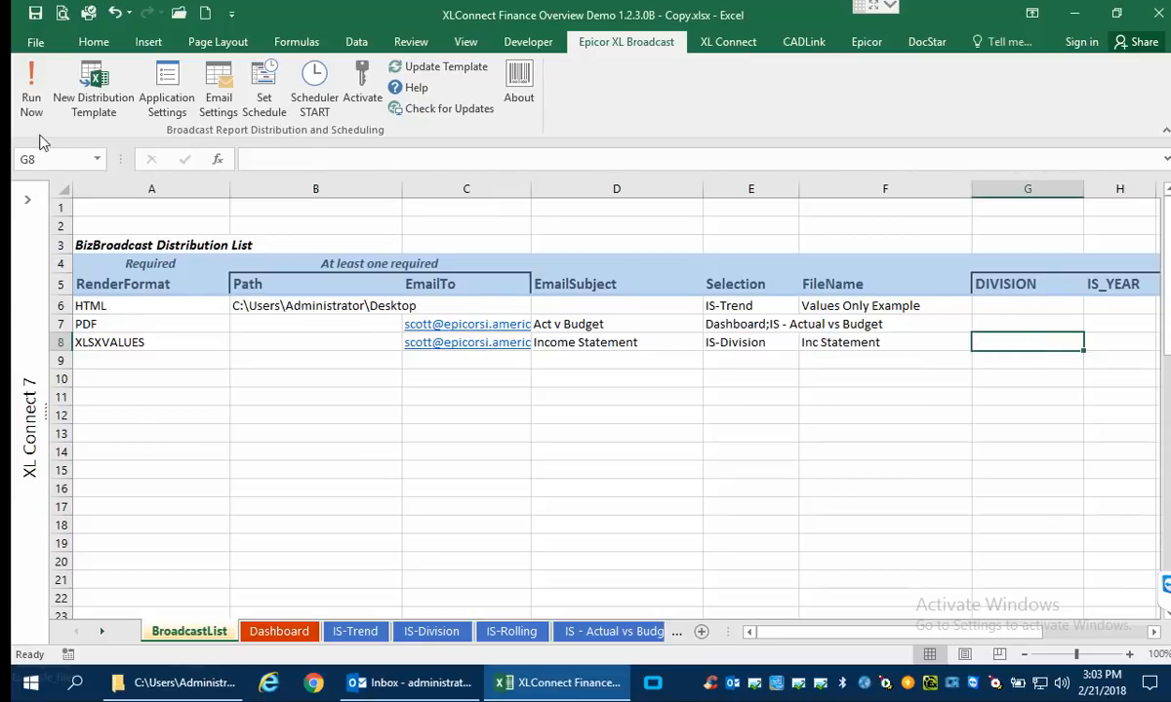
pyautogui.click(39, 100)
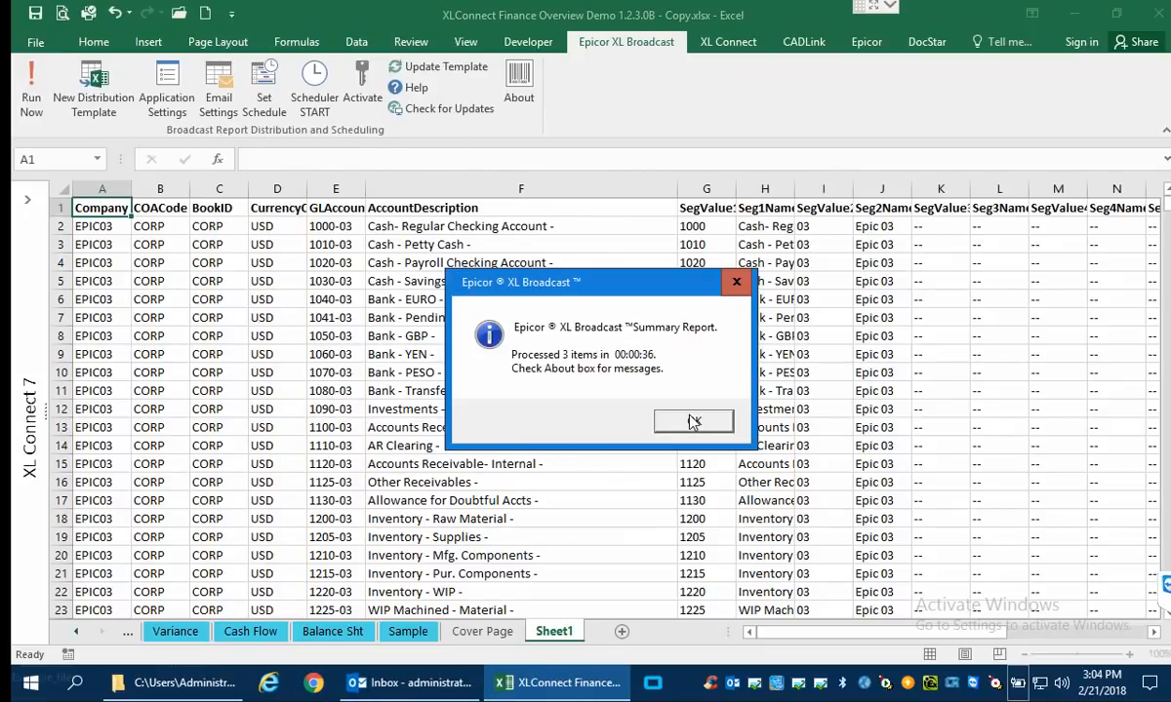
pyautogui.click(693, 421)
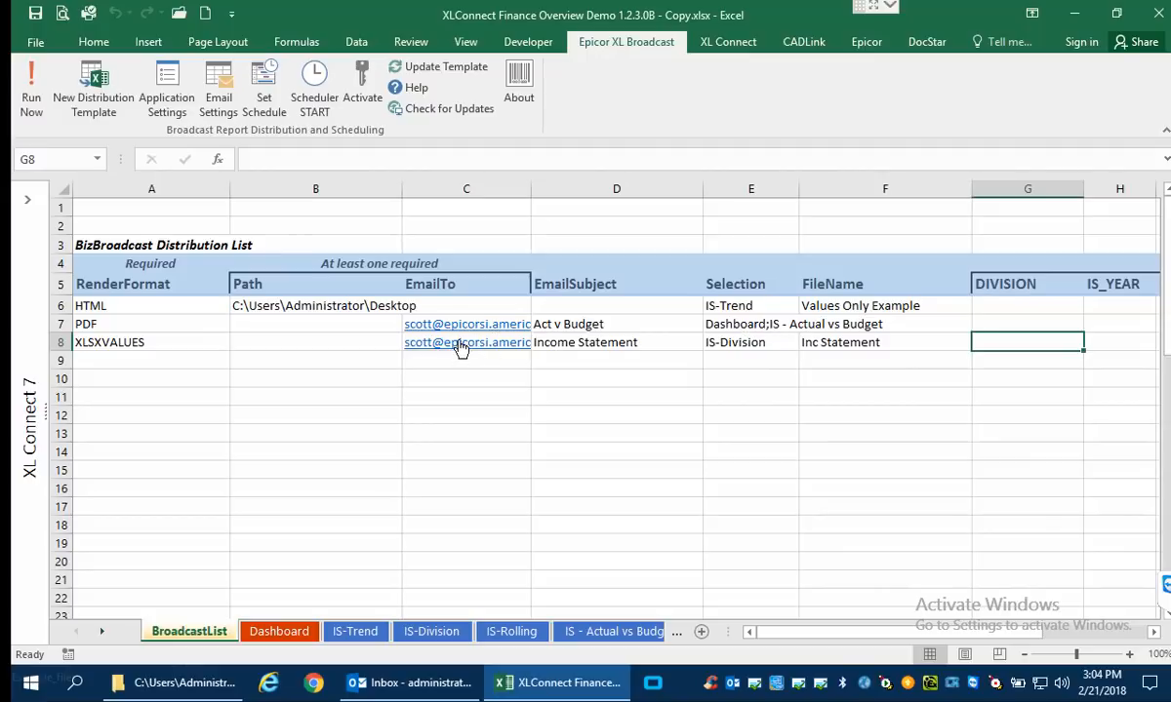
# Review the RenderFormat options available for the first empty row of the distribution list, without choosing one.
pyautogui.click(173, 359)
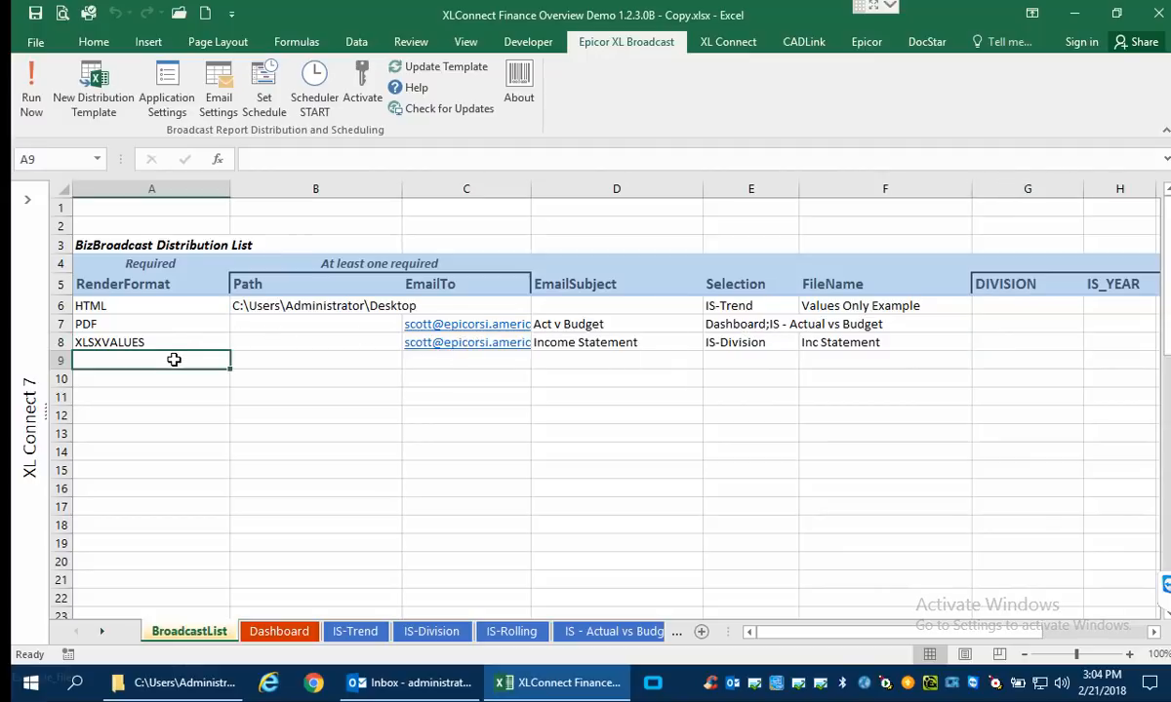
pyautogui.click(236, 360)
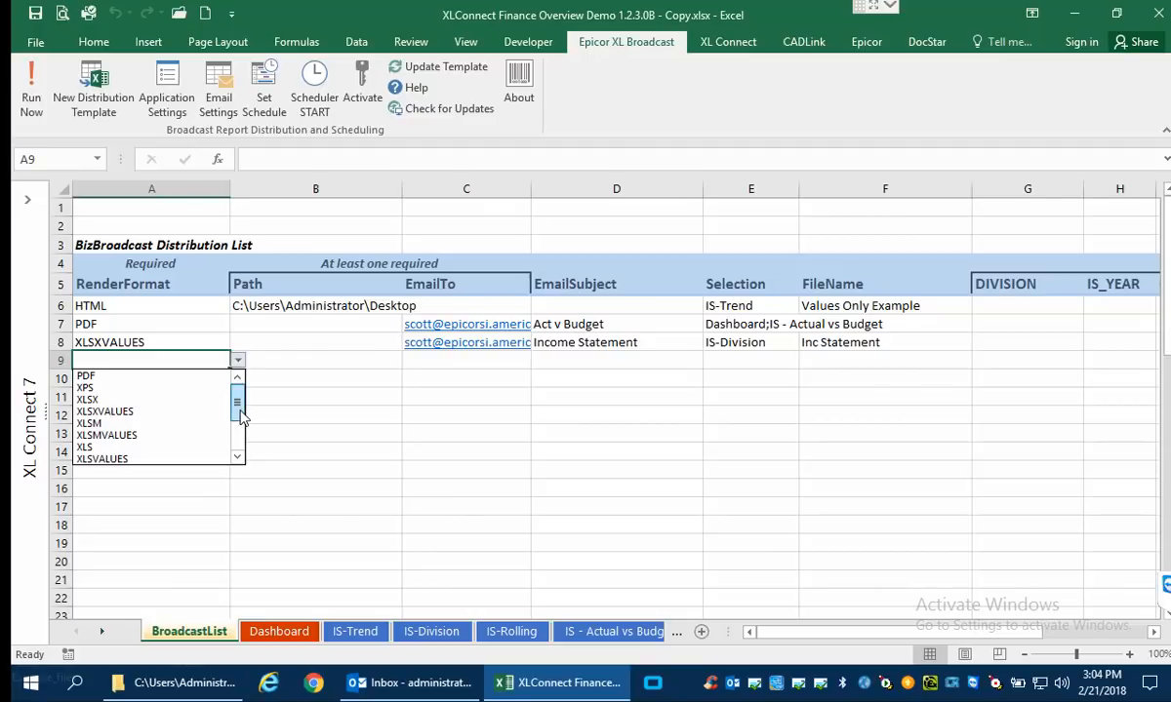
pyautogui.moveTo(241, 422); pyautogui.dragTo(254, 365)
pyautogui.press('Escape')
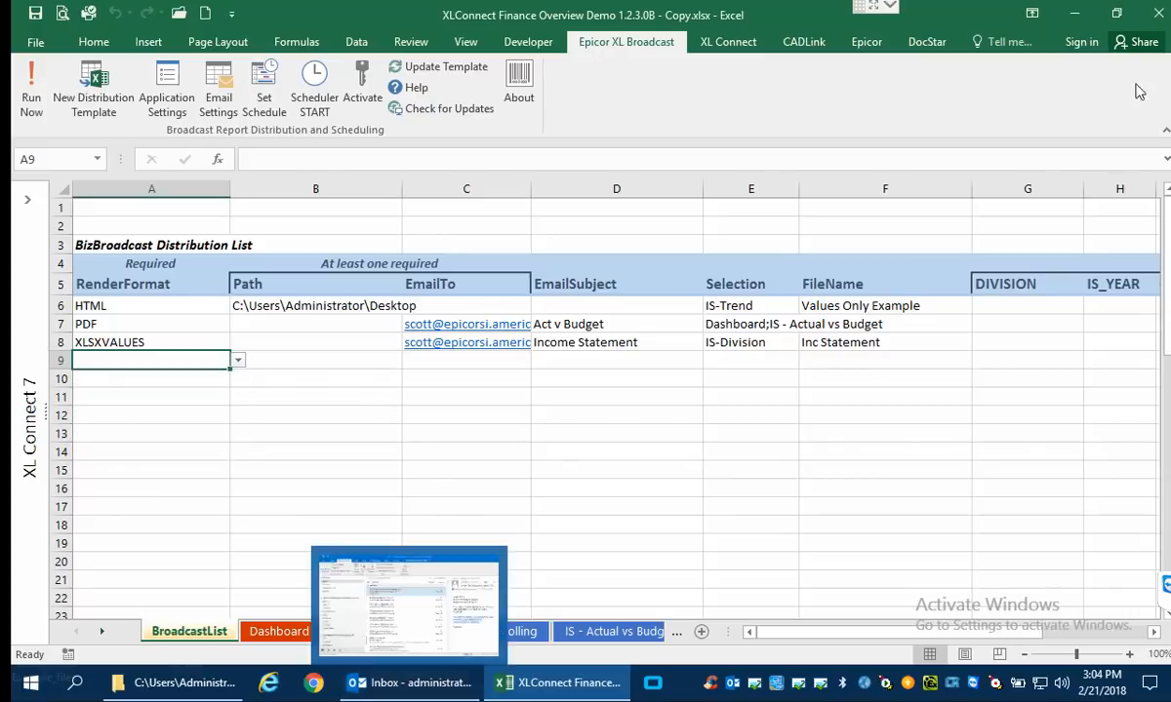
# Open sheet001.HTML from the Values Only Example_files folder on the desktop, view the broadcast income statement, and put the browser away.
pyautogui.click(1075, 14)
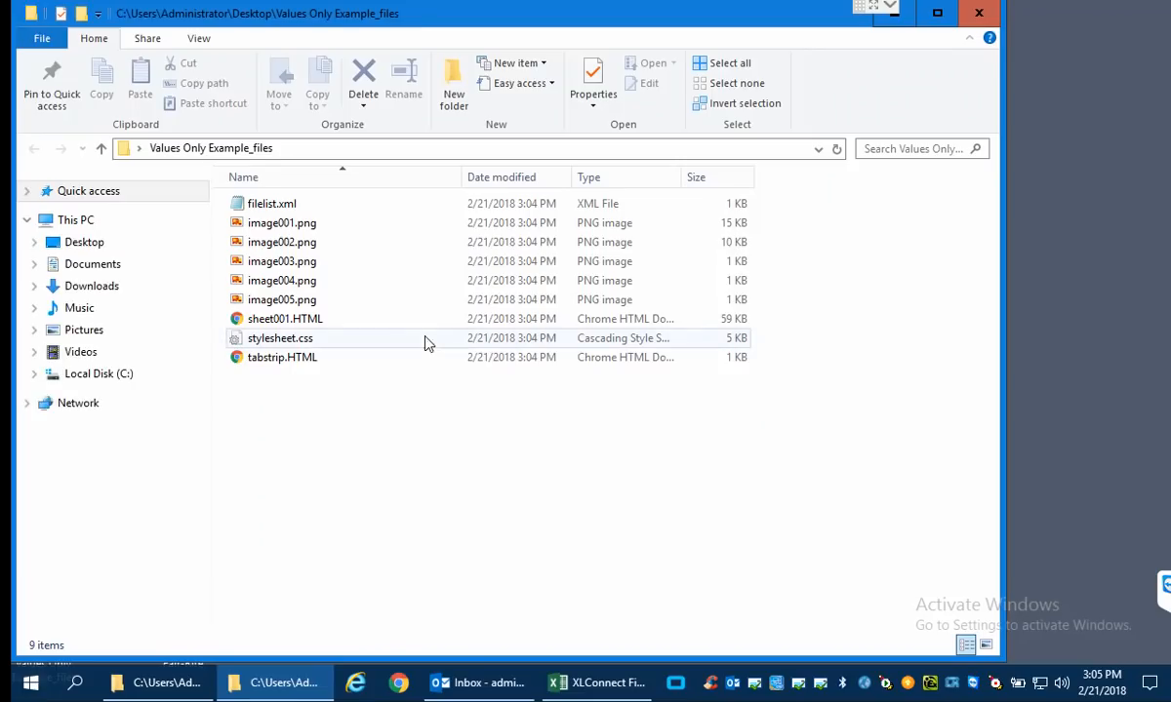
pyautogui.doubleClick(311, 321)
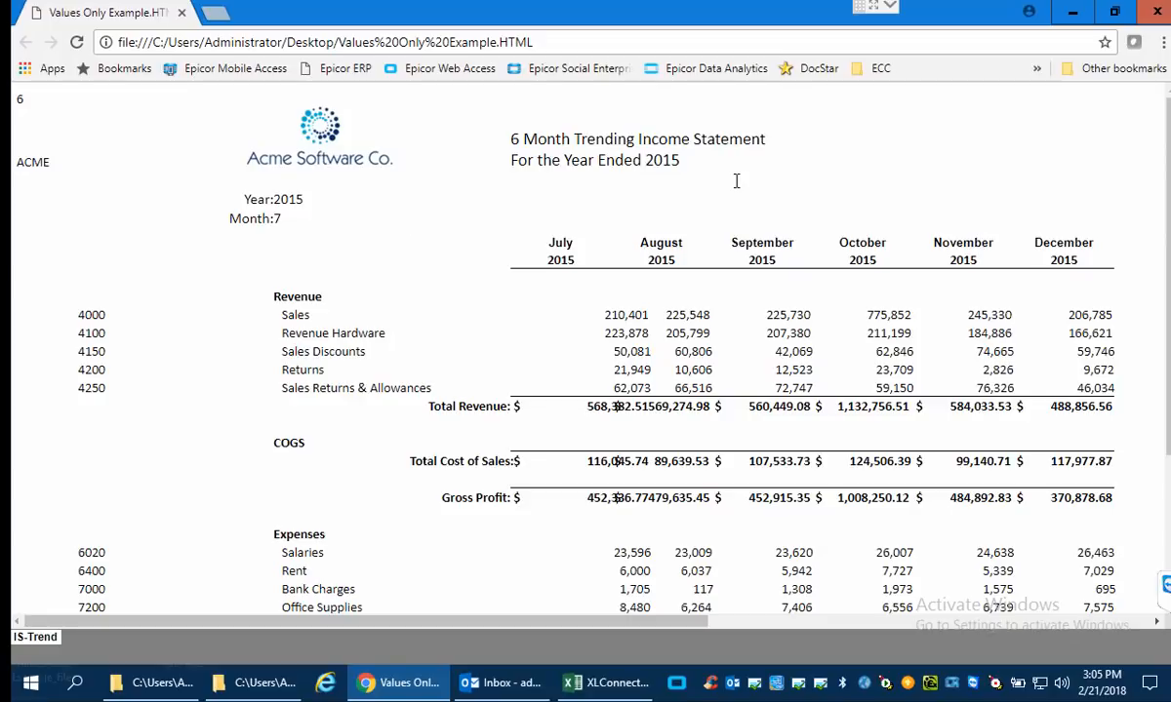
pyautogui.click(1072, 12)
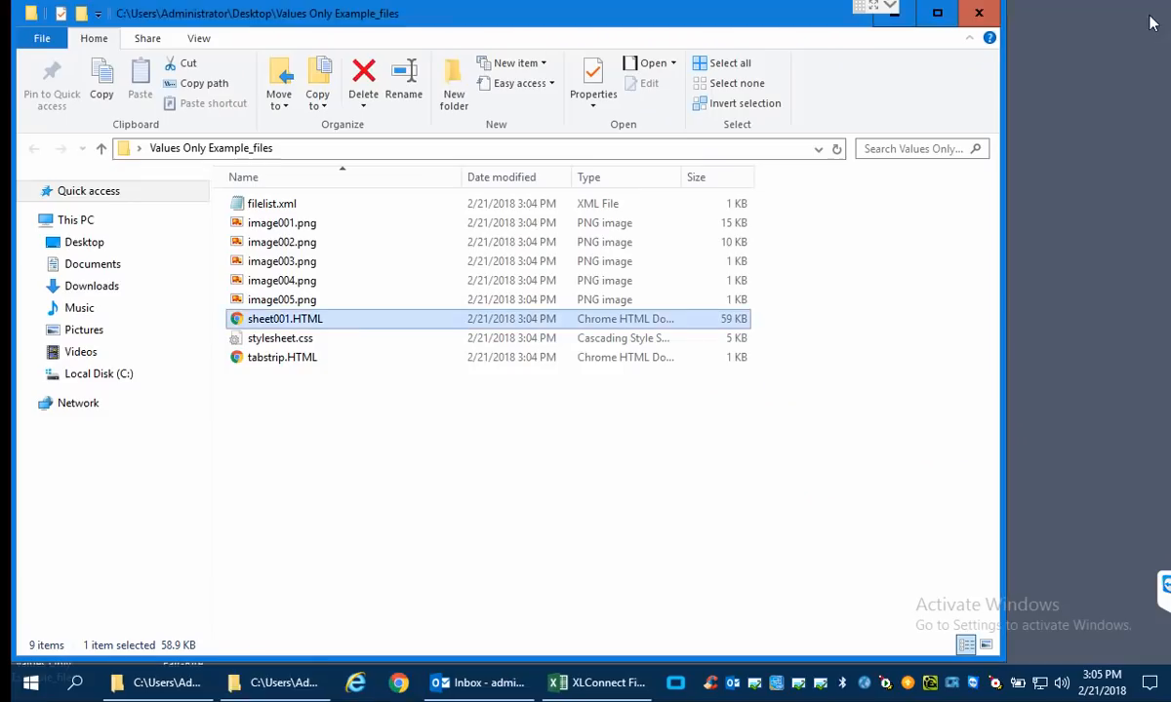
# Switch to Outlook, send and receive all folders, and open the PDF attached to the Act v Budget message from XL Broadcast.
pyautogui.click(520, 689)
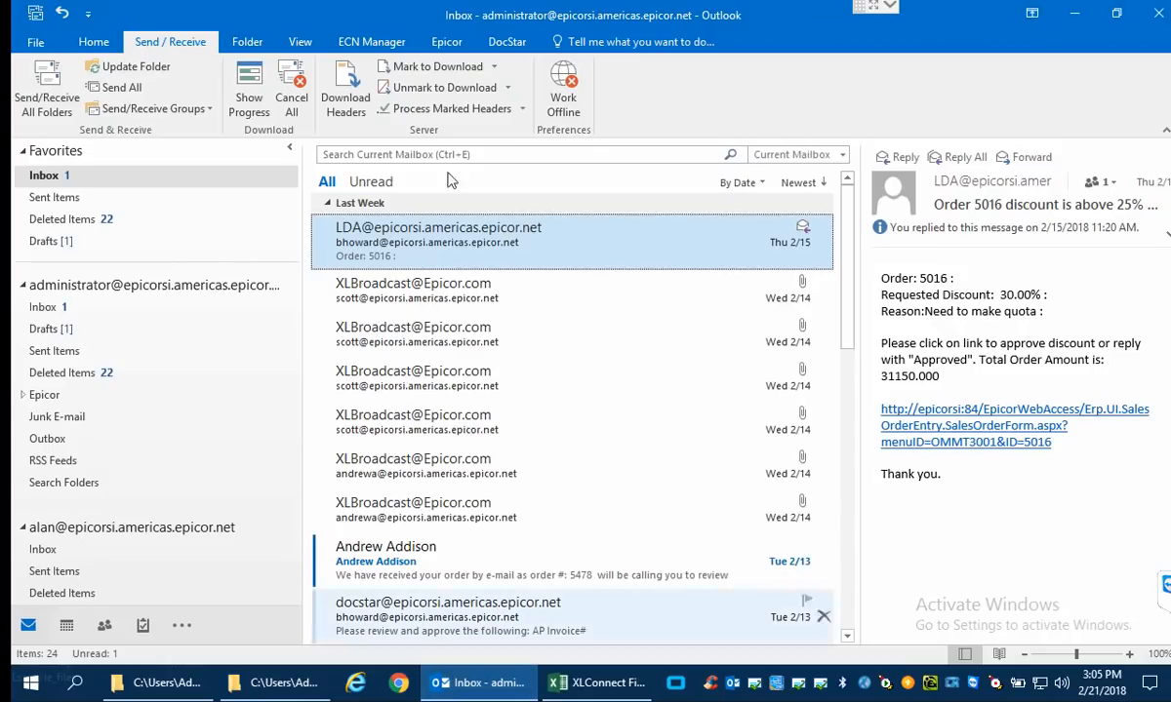
pyautogui.click(44, 78)
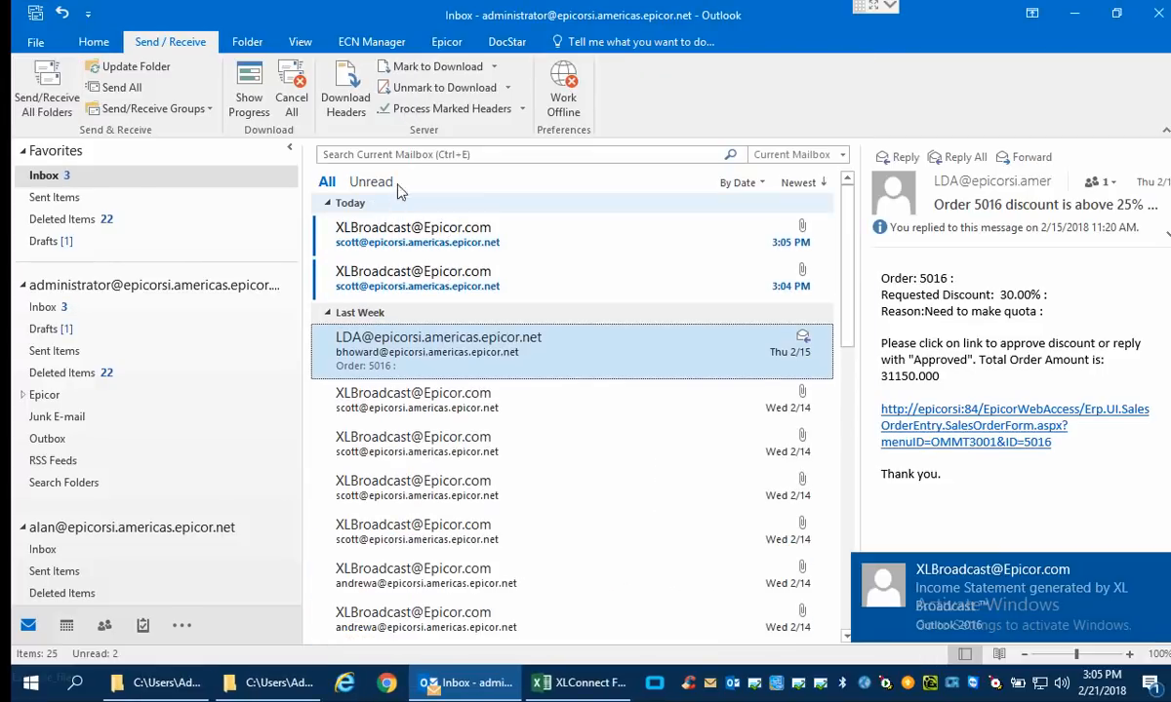
pyautogui.click(412, 292)
pyautogui.doubleClick(1014, 249)
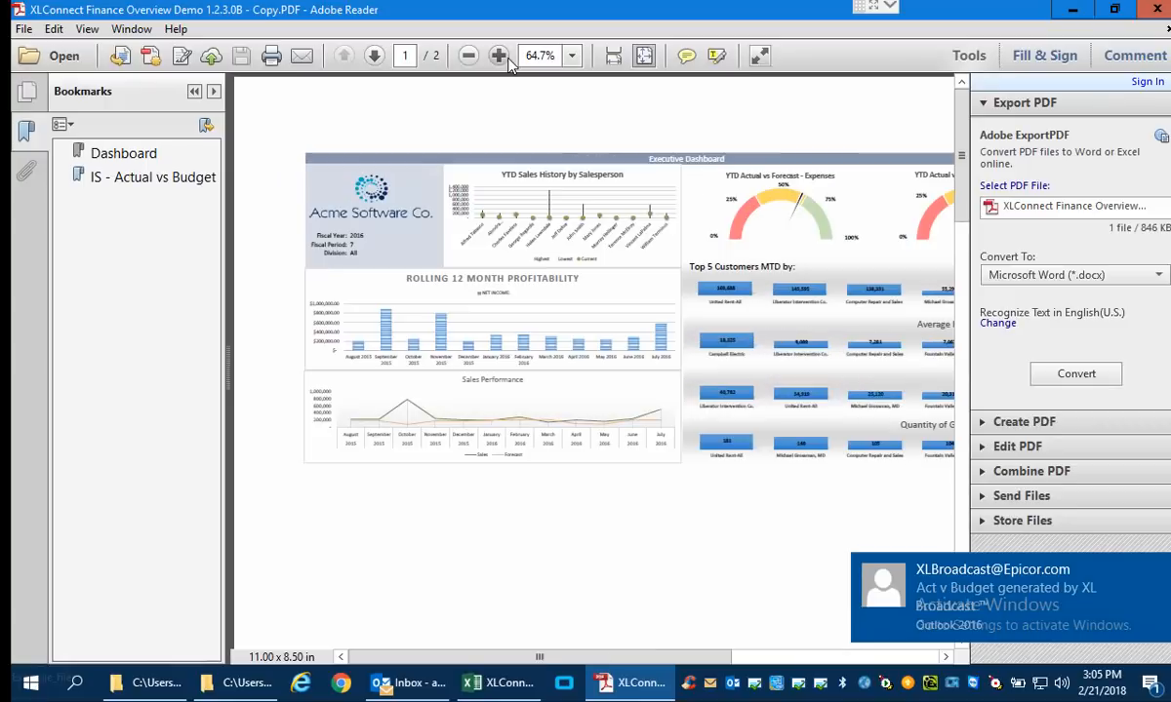
# Examine the PDF's Dashboard and IS - Actual vs Budget pages at 200% magnification, and close the document.
pyautogui.click(506, 57)
pyautogui.click(507, 57)
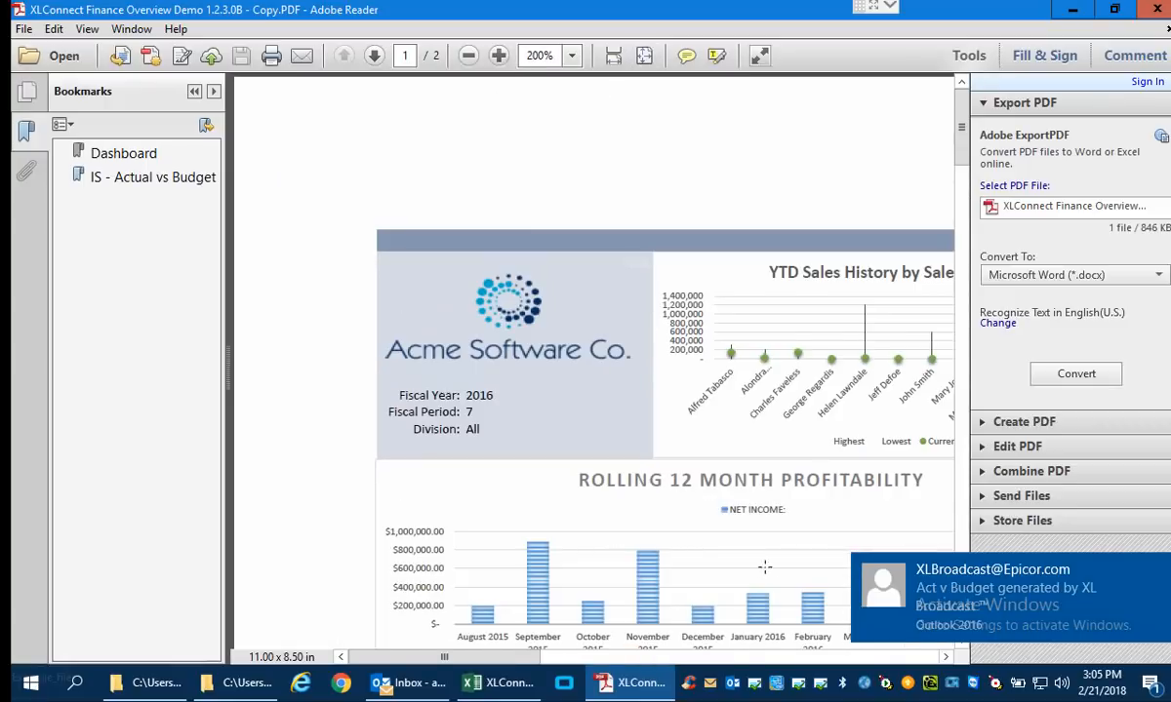
pyautogui.moveTo(441, 656); pyautogui.dragTo(491, 664)
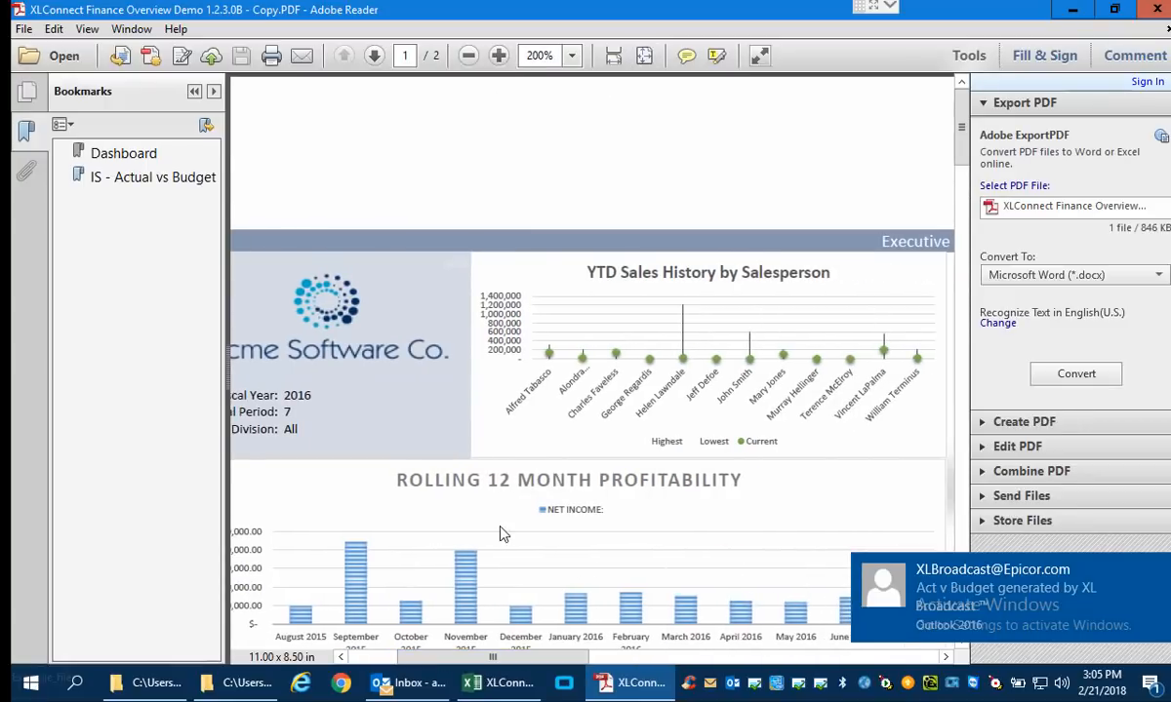
pyautogui.scroll(-5, 478, 517)
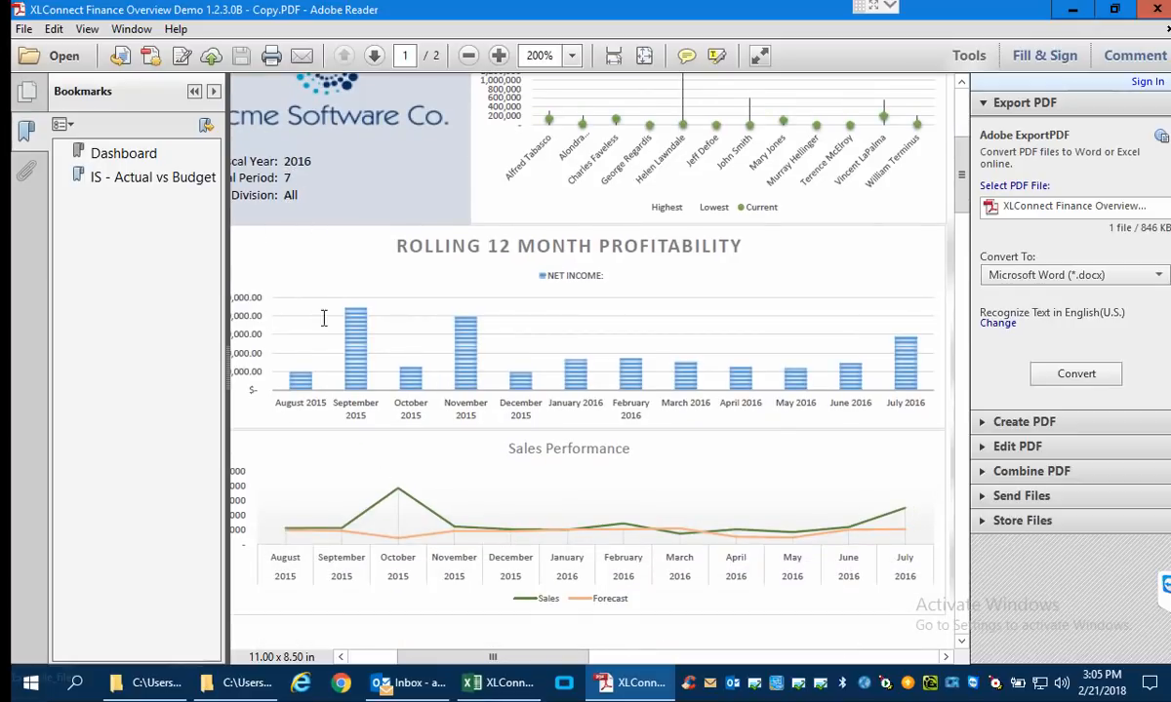
pyautogui.click(134, 179)
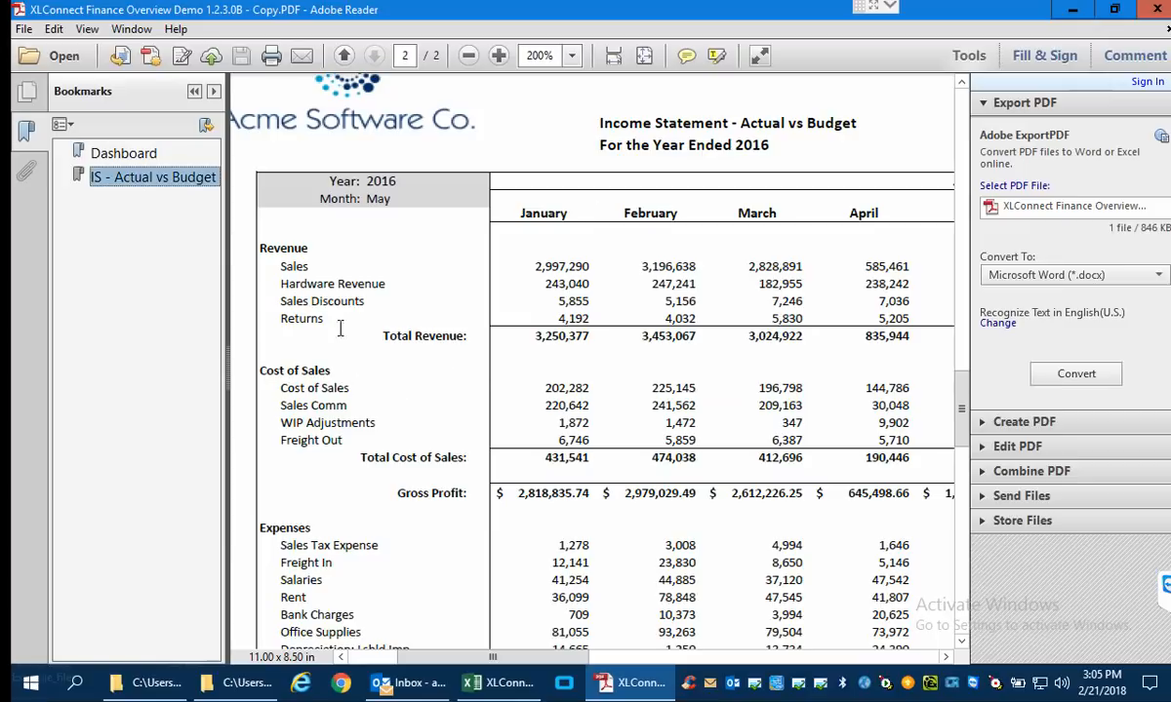
pyautogui.moveTo(549, 659); pyautogui.dragTo(488, 660)
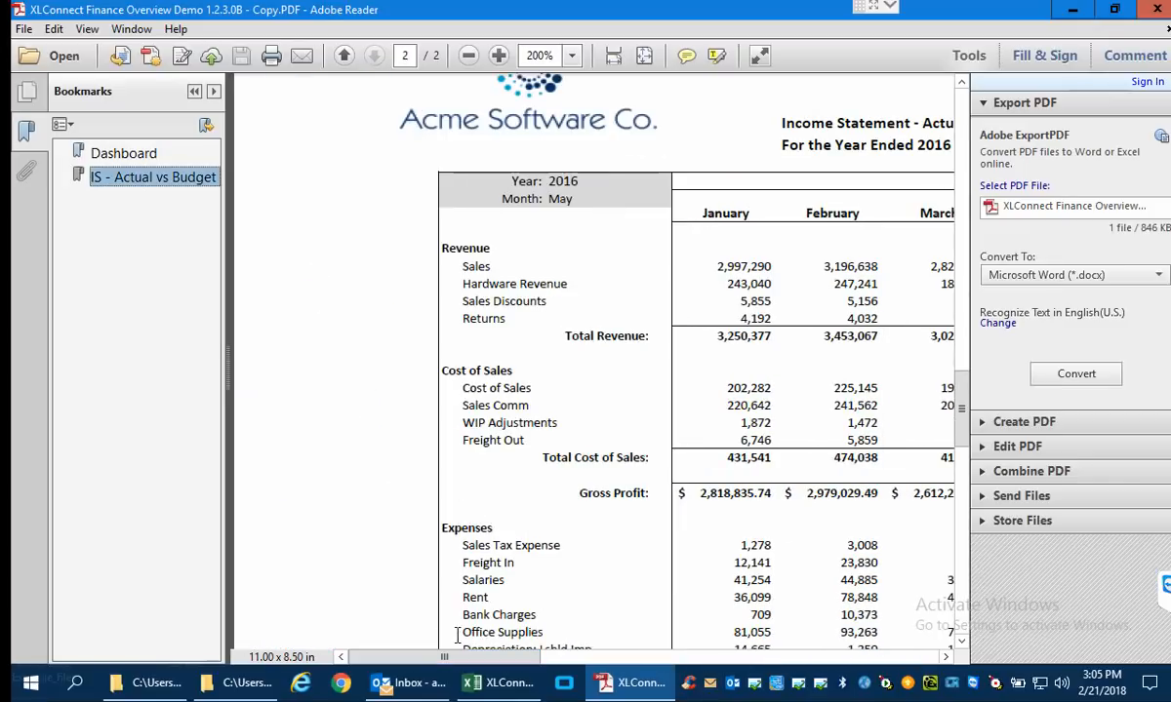
pyautogui.click(1157, 10)
# Open the Inc Statement.XLSX attachment from the Income Statement broadcast message and check the Division choices on its IS-Division sheet.
pyautogui.click(427, 228)
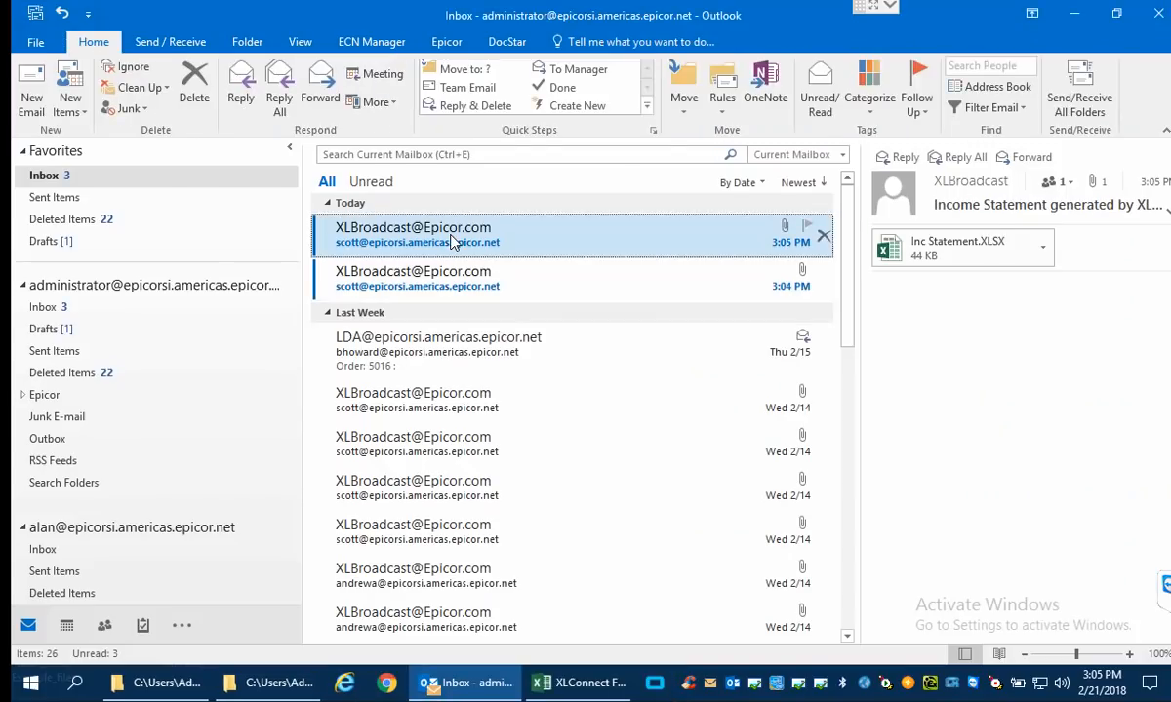
pyautogui.doubleClick(981, 266)
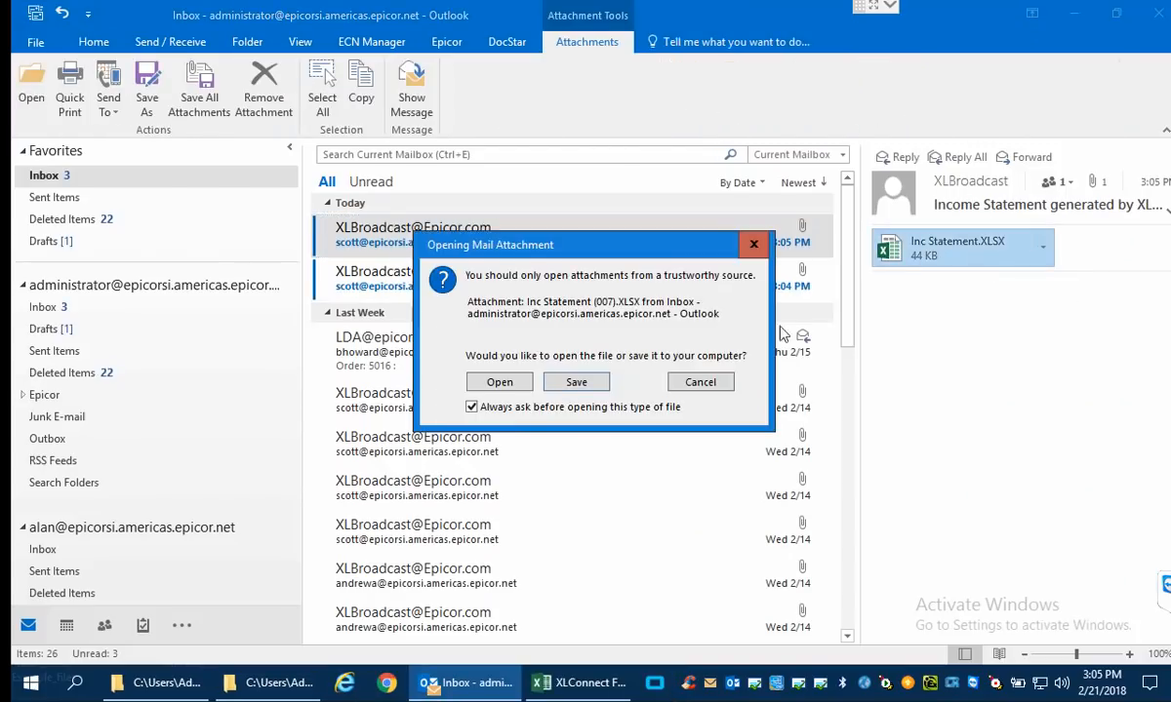
pyautogui.click(505, 381)
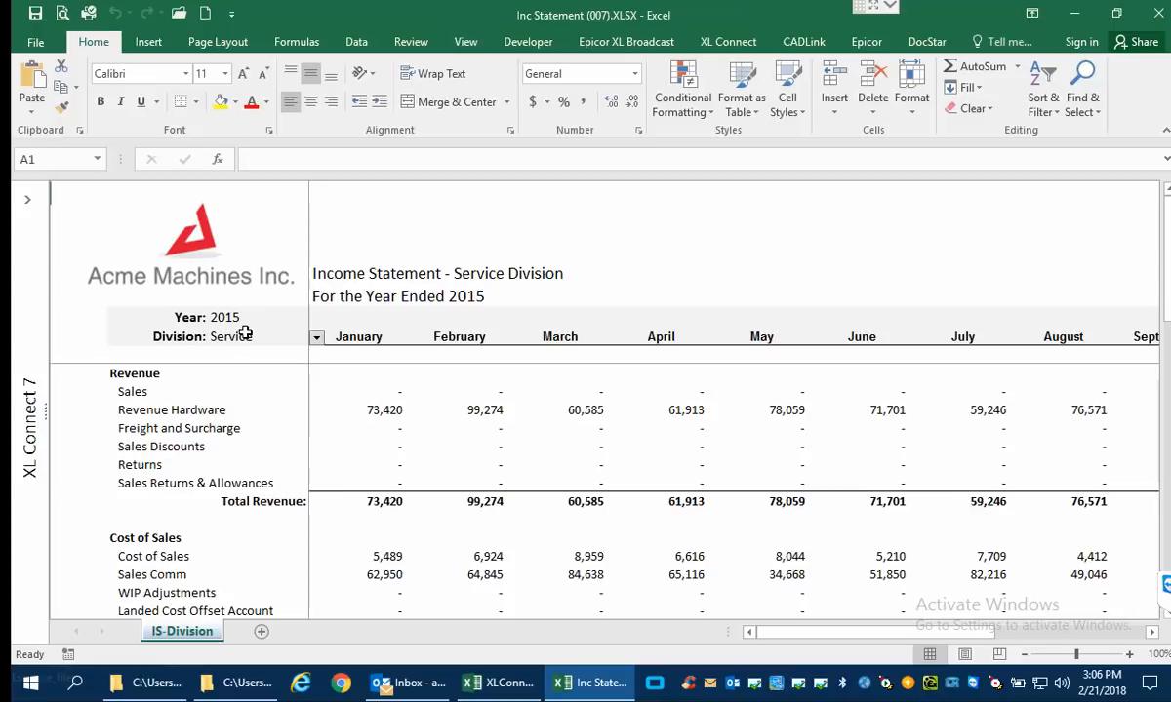
pyautogui.click(317, 339)
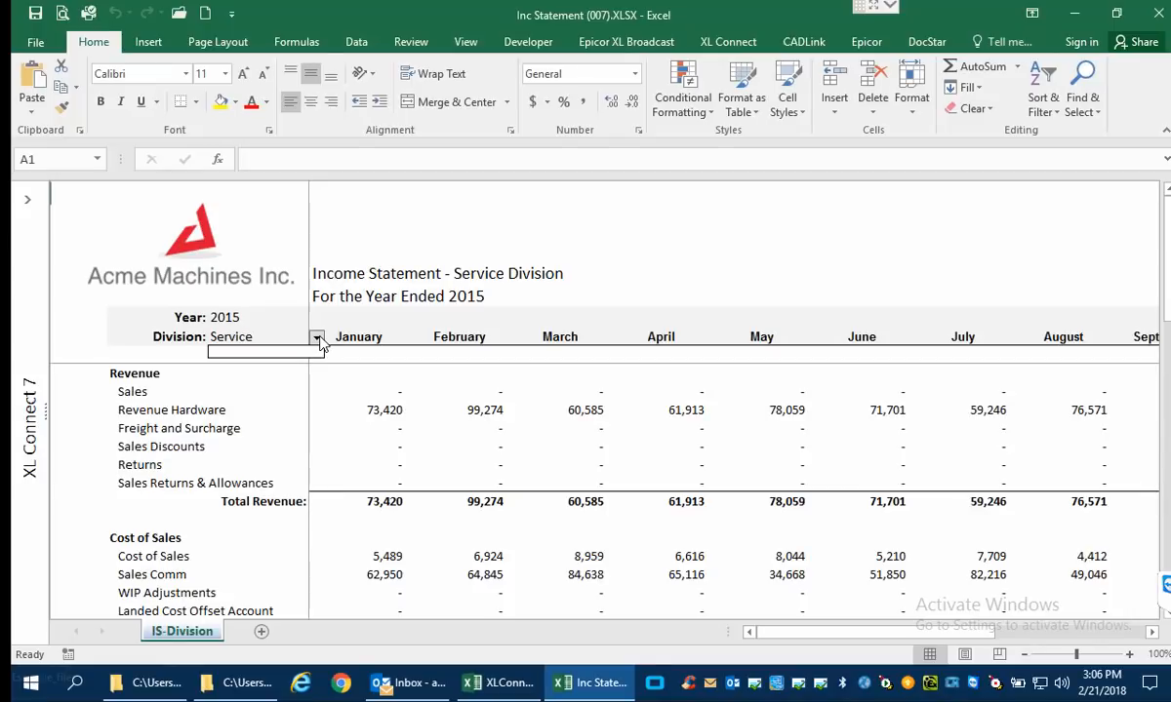
pyautogui.click(320, 341)
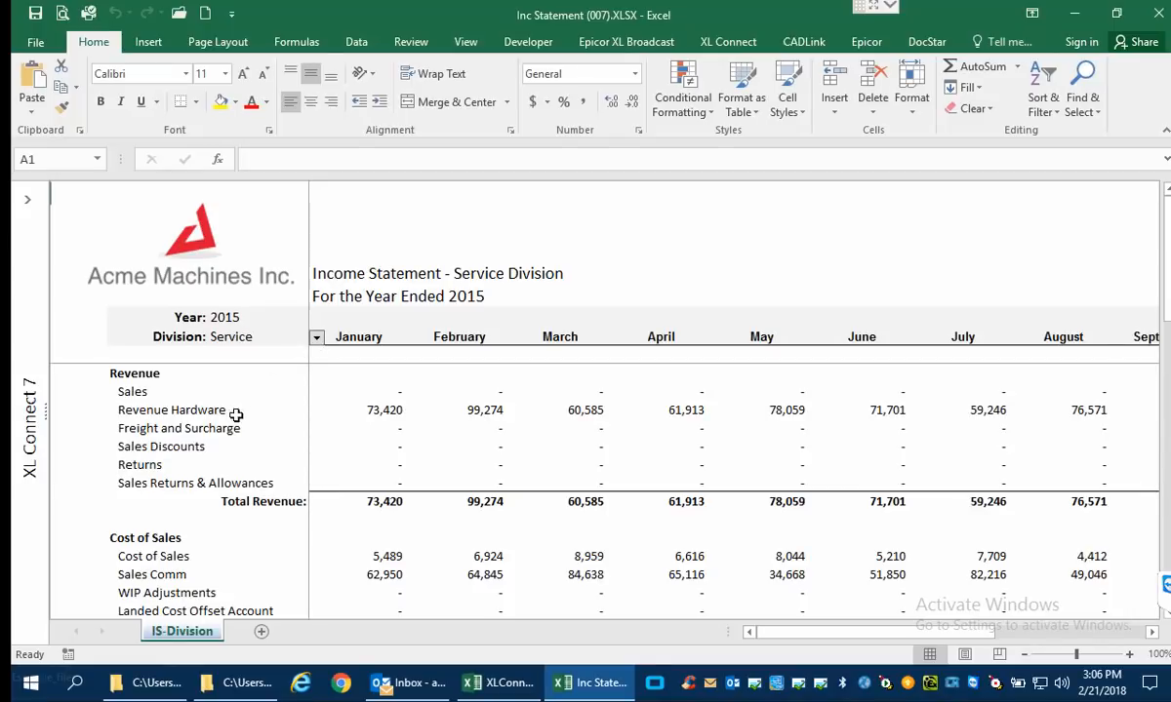